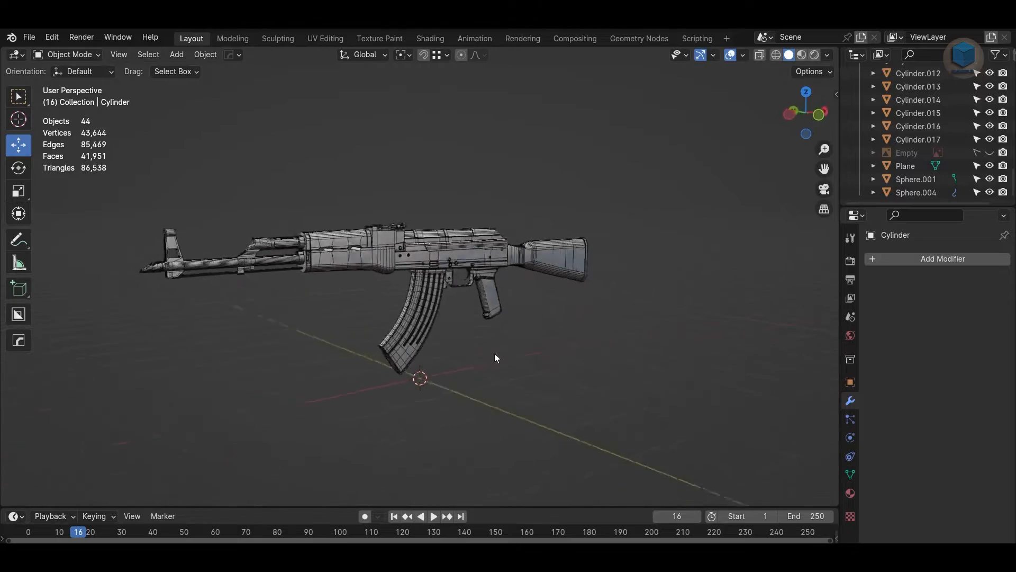
scroll(570, 333, up, 2)
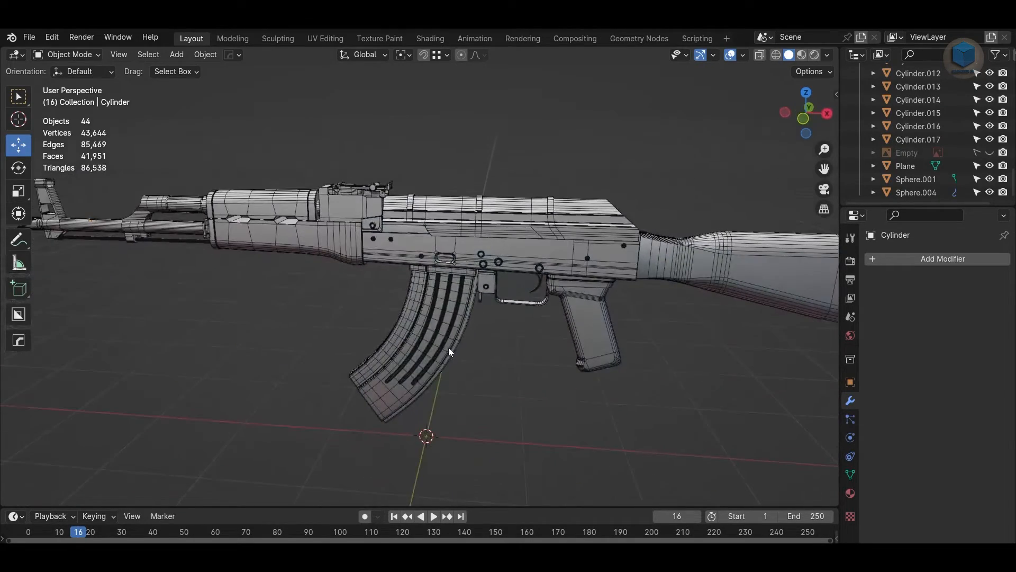
scroll(449, 349, down, 2)
middle_drag(526, 410, 819, 370)
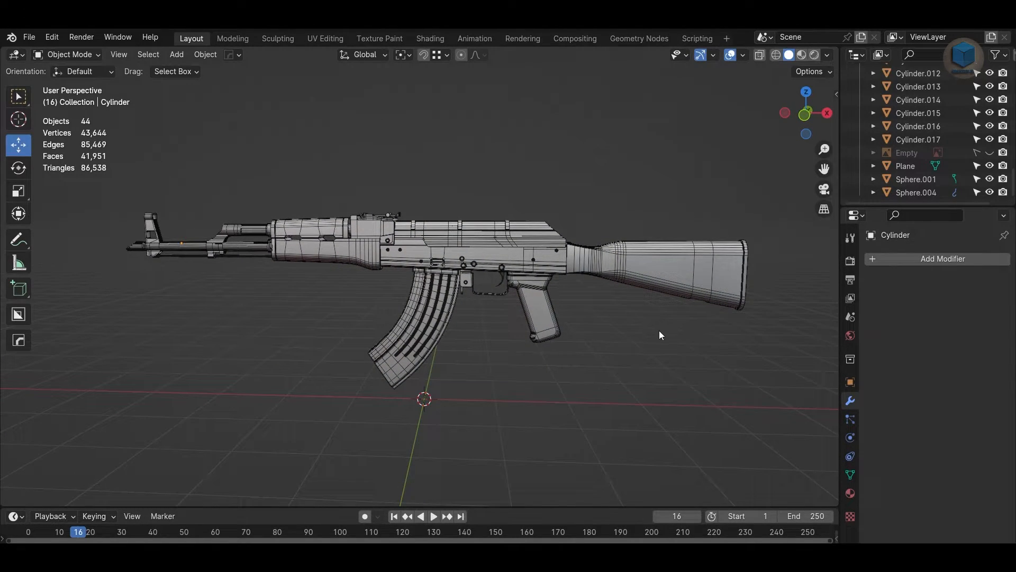
middle_drag(655, 335, 651, 335)
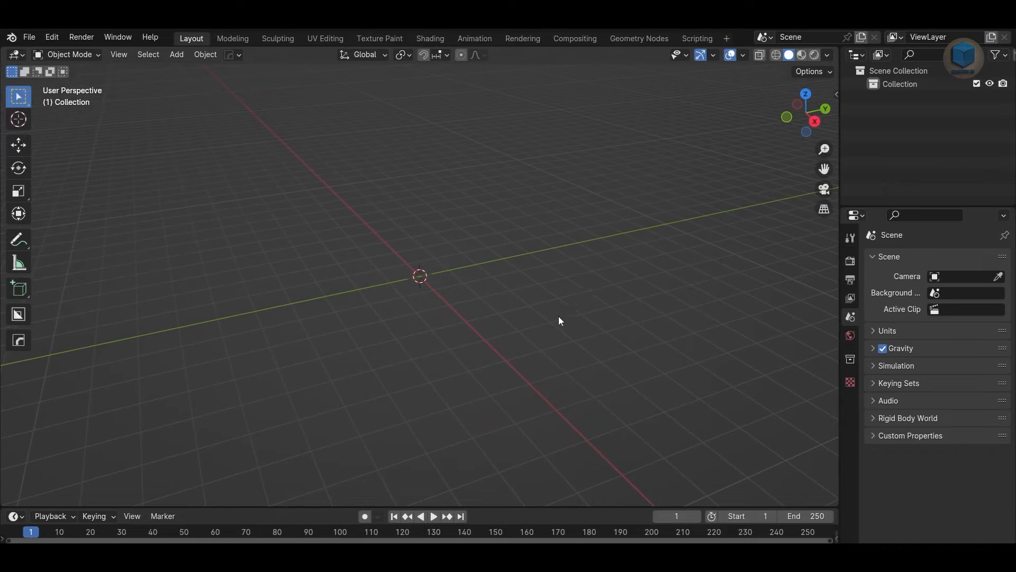
mouse_move(560, 320)
middle_down()
mouse_move(555, 335)
mouse_move(597, 379)
mouse_move(550, 336)
middle_up()
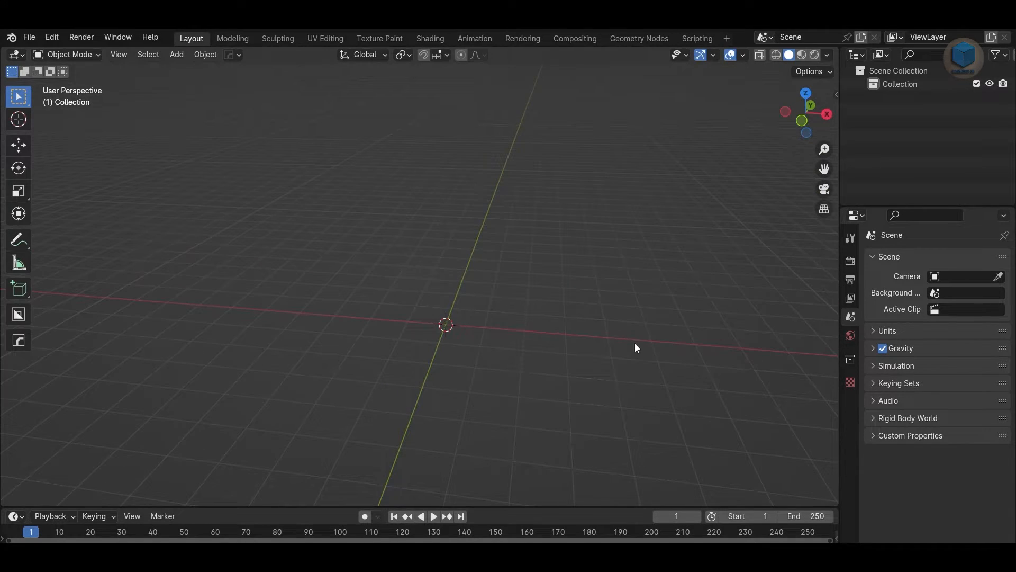
key(KP_1)
key(shift+a)
mouse_move(467, 267)
click(537, 267)
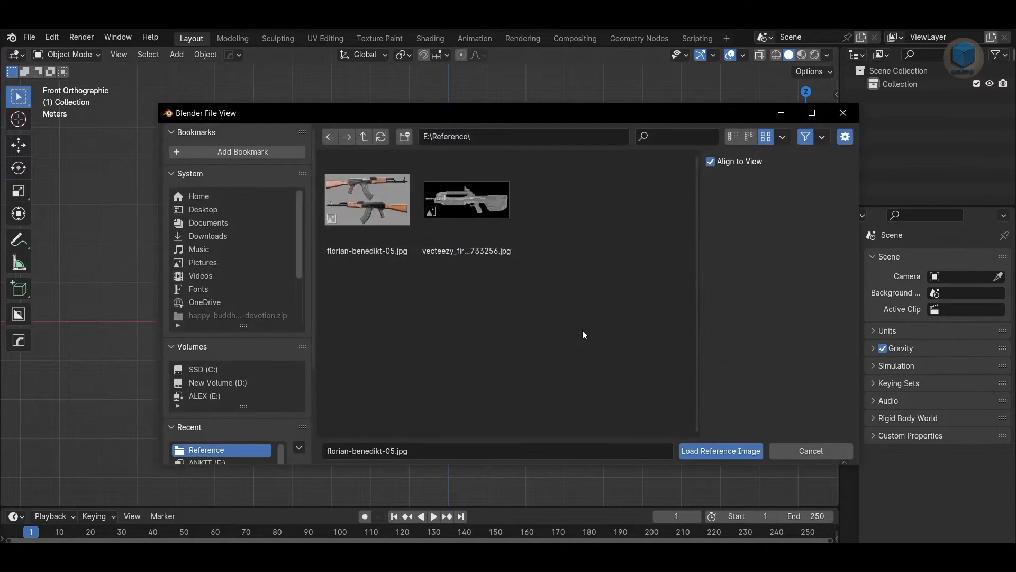
click(688, 452)
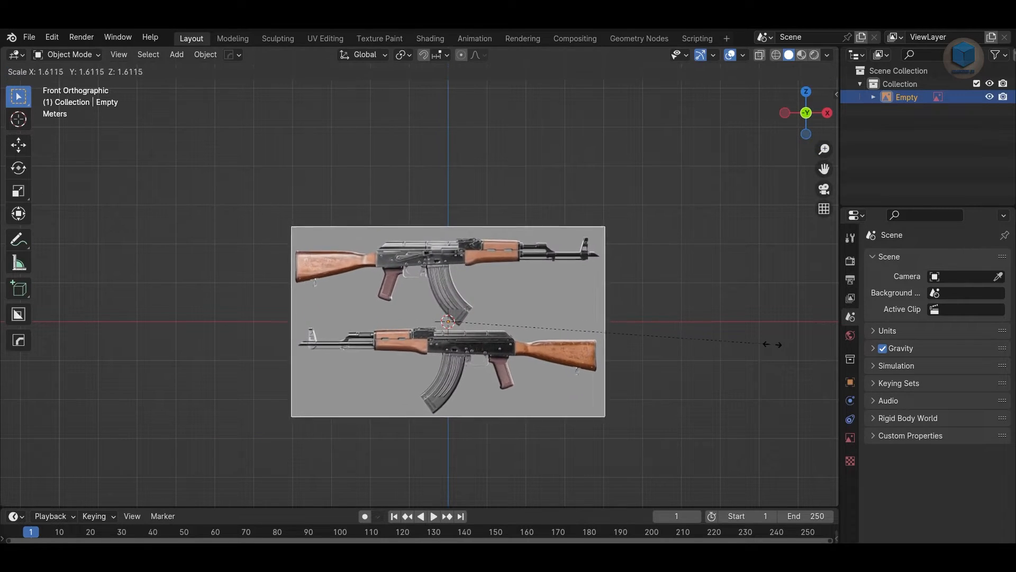
Step: Scale the reference image to about 1.79 and raise it about 2.78 m along Z so it stands above the X axis
click(797, 344)
key(g)
key(z)
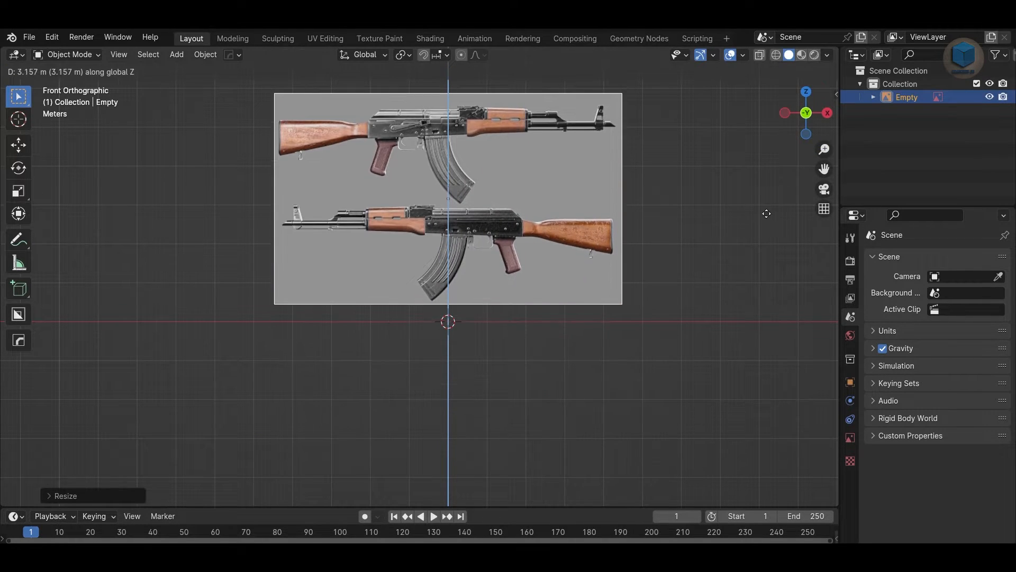
click(764, 211)
Step: Move the reference image back about 9.53 m along Y, behind the modelling area, and return to front view
middle_drag(721, 284, 652, 316)
scroll(653, 317, down, 3)
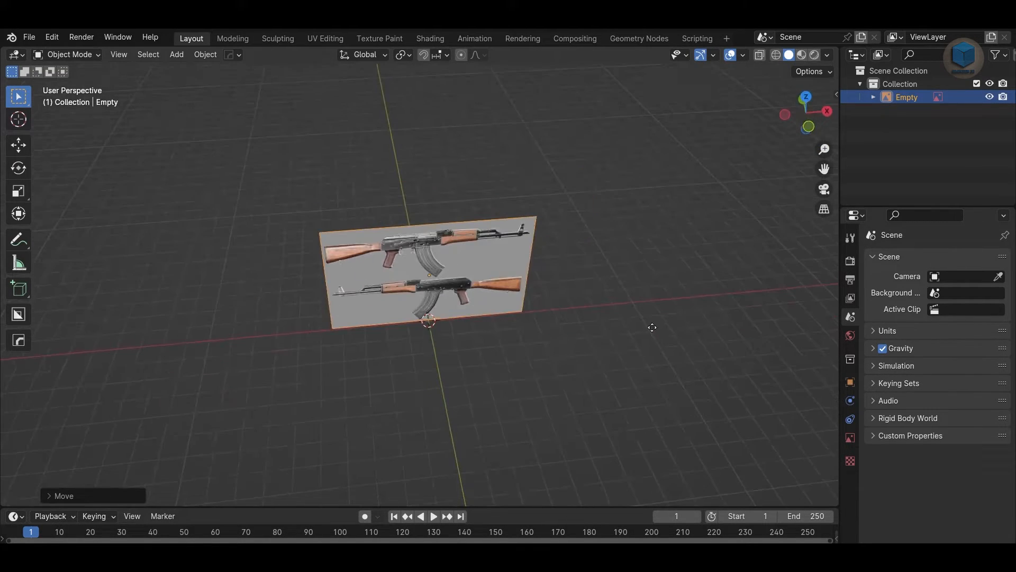
key(g)
key(y)
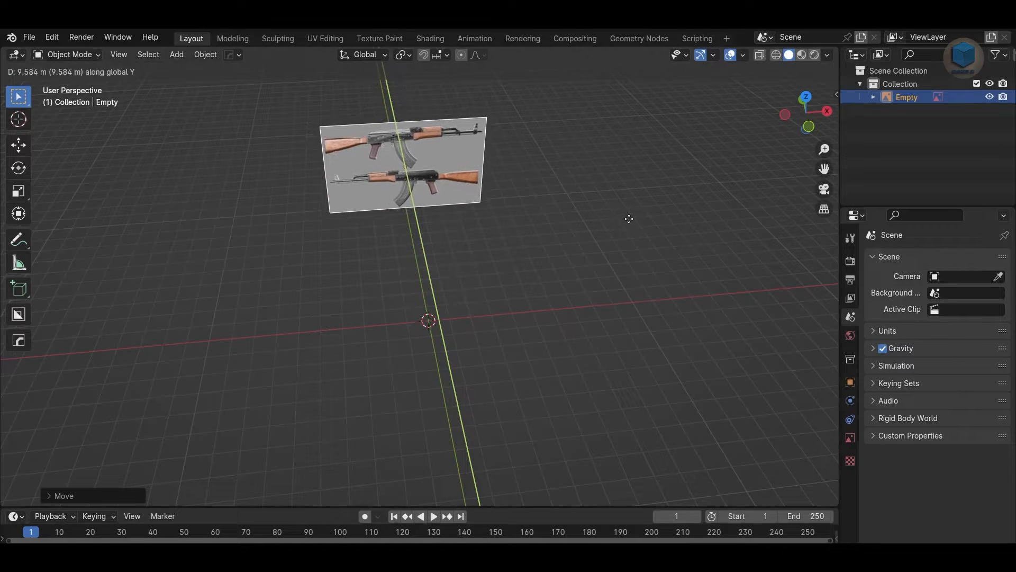
click(630, 221)
key(KP_1)
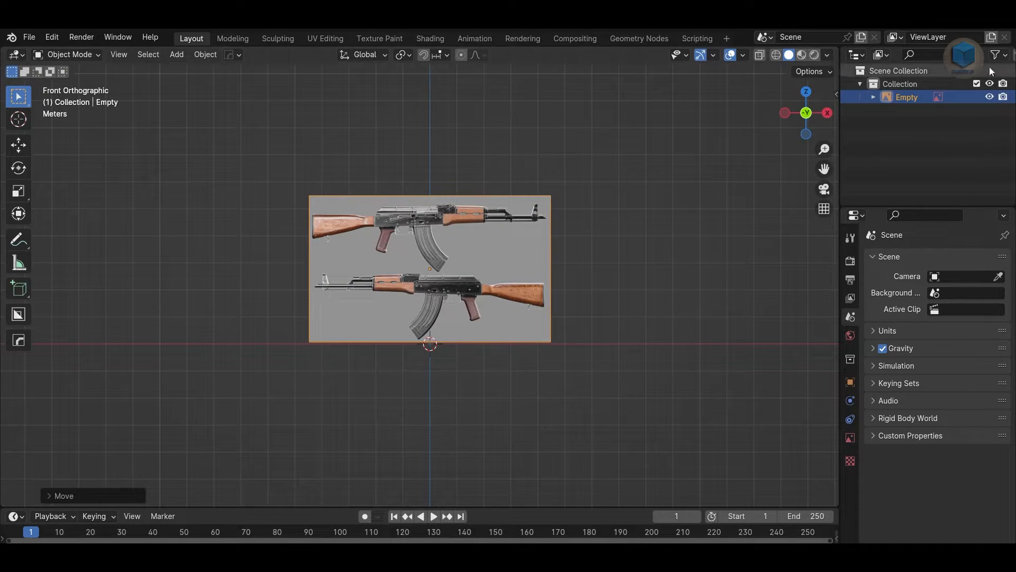
Step: Make the reference image unselectable using the outliner's selectability restriction and enable the Screencast Keys display
click(998, 55)
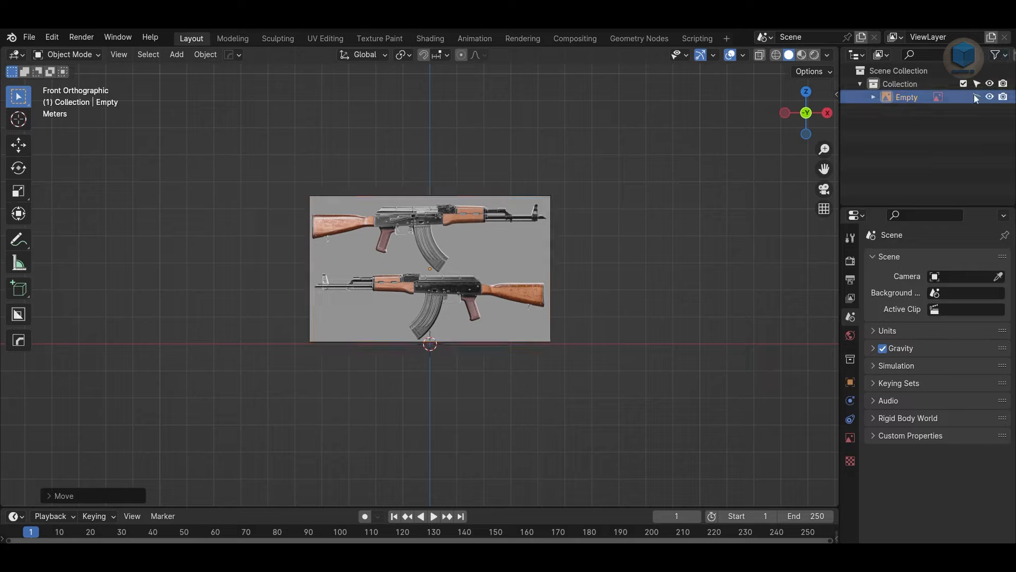
key(n)
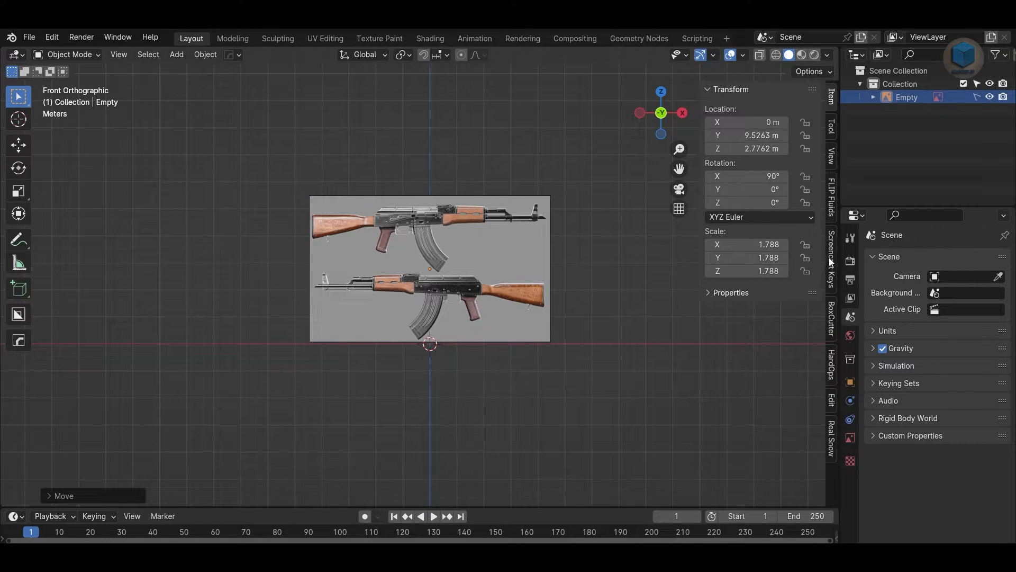
click(830, 274)
key(n)
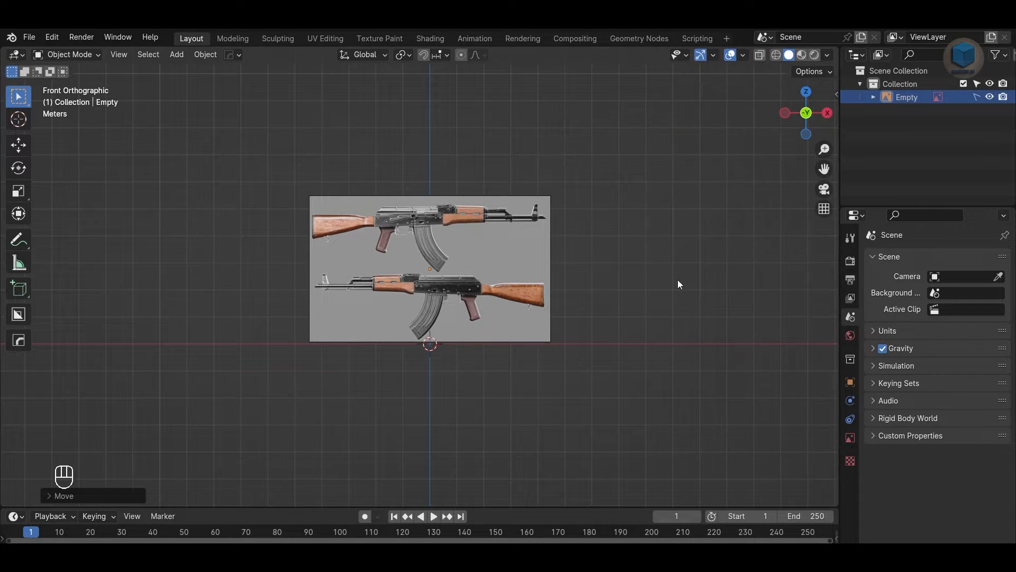
Step: Add a cylinder mesh and place it over the front barrel section of the lower rifle
scroll(439, 190, up, 5)
alt+middle_drag(401, 201, 304, 286)
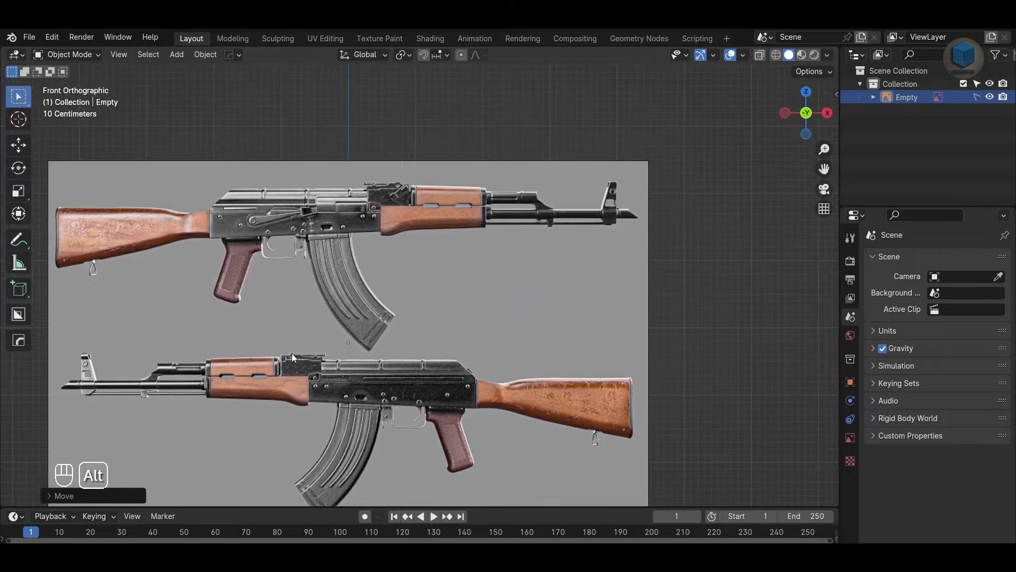
alt+middle_drag(291, 353, 507, 255)
scroll(507, 255, up, 2)
alt+middle_drag(423, 302, 469, 300)
scroll(466, 300, up, 2)
alt+middle_drag(324, 307, 368, 297)
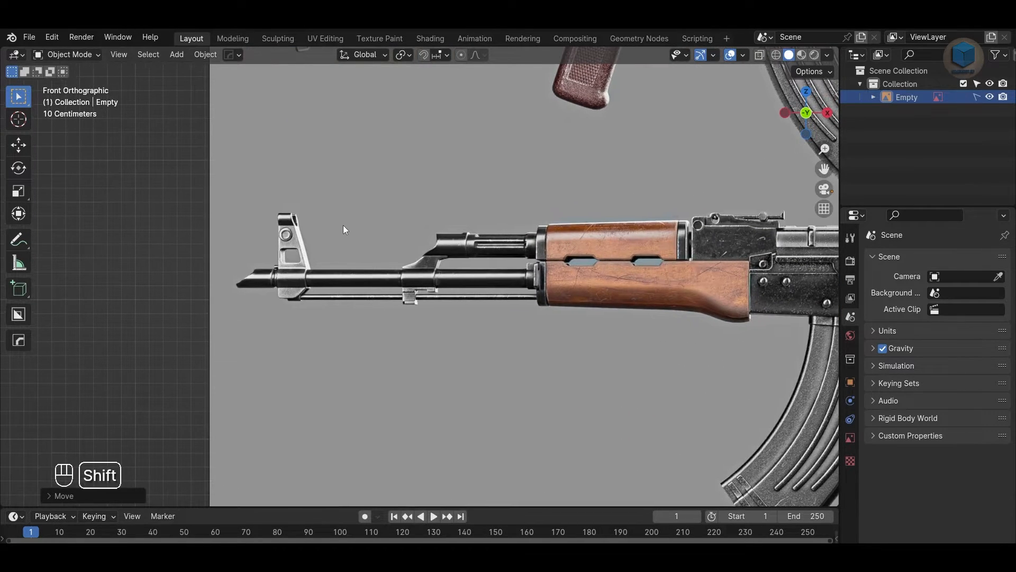
key(shift+a)
mouse_move(317, 85)
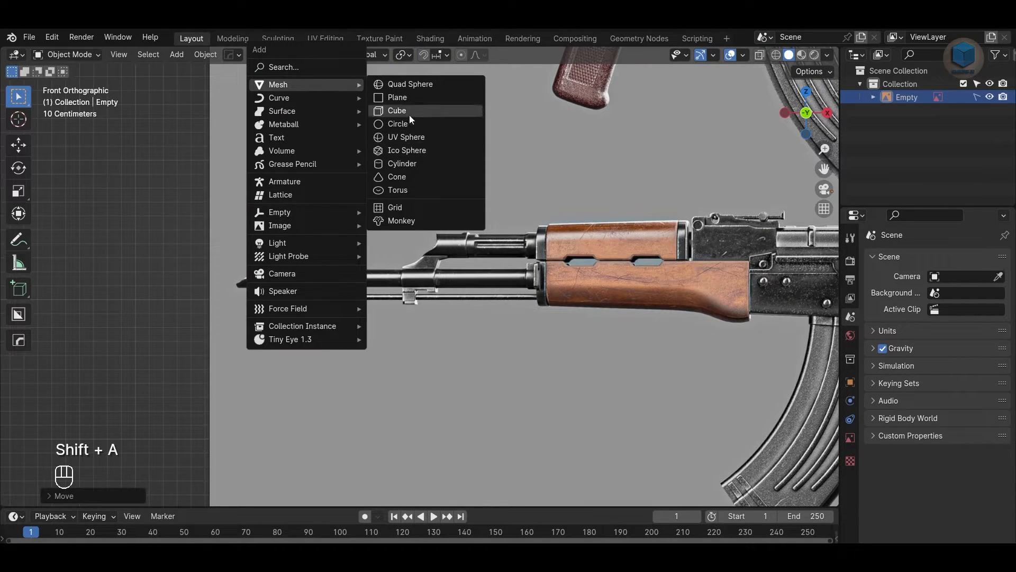
click(412, 163)
scroll(578, 349, down, 3)
key(w)
click(333, 191)
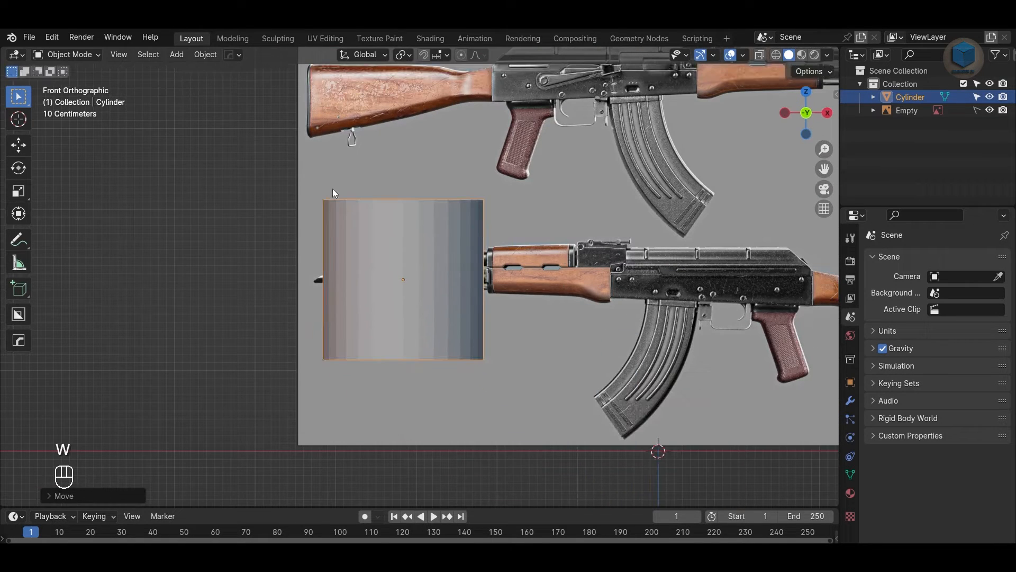
Step: Turn on X-ray display and rotate the cylinder 90° so its axis runs along the barrel
key(alt+z)
scroll(545, 268, up, 2)
text(r)
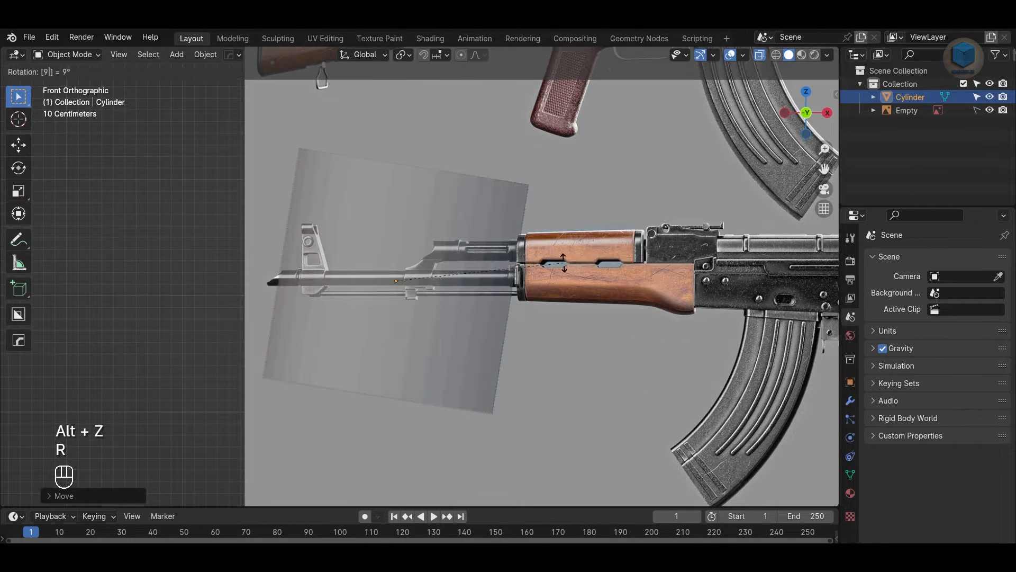
text(90)
click(563, 262)
Step: Scale the cylinder down to the barrel's thickness and position it at the barrel's rear end, just ahead of the handguard
scroll(563, 263, up, 2)
key(s)
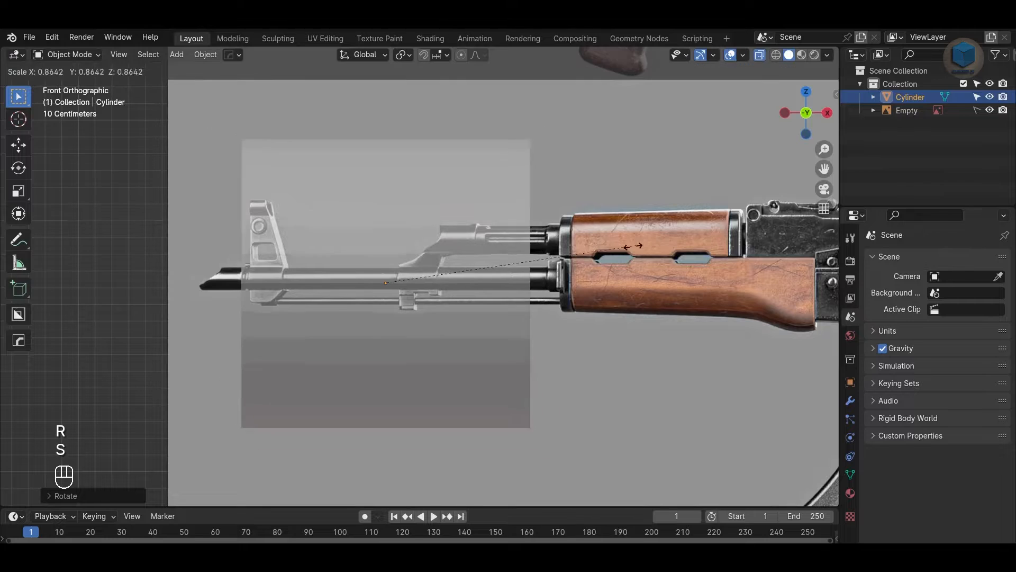
click(397, 266)
key(w)
scroll(392, 275, up, 2)
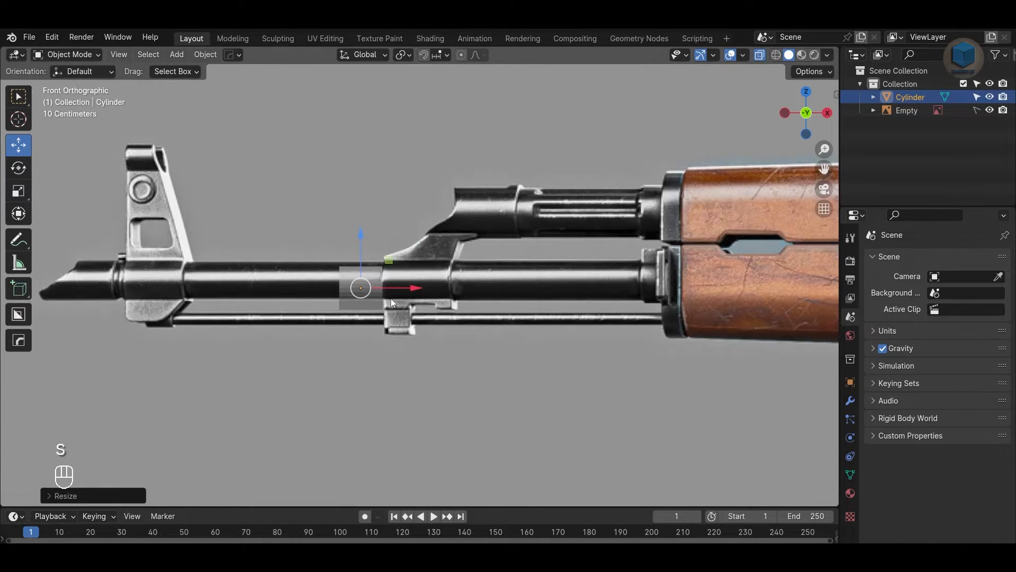
drag(360, 288, 639, 278)
key(s)
click(695, 282)
drag(621, 220, 623, 224)
Step: In Edit Mode, stretch the cylinder's front end vertices to the muzzle and align its rear end with the collar before the handguard
key(Tab)
key(1)
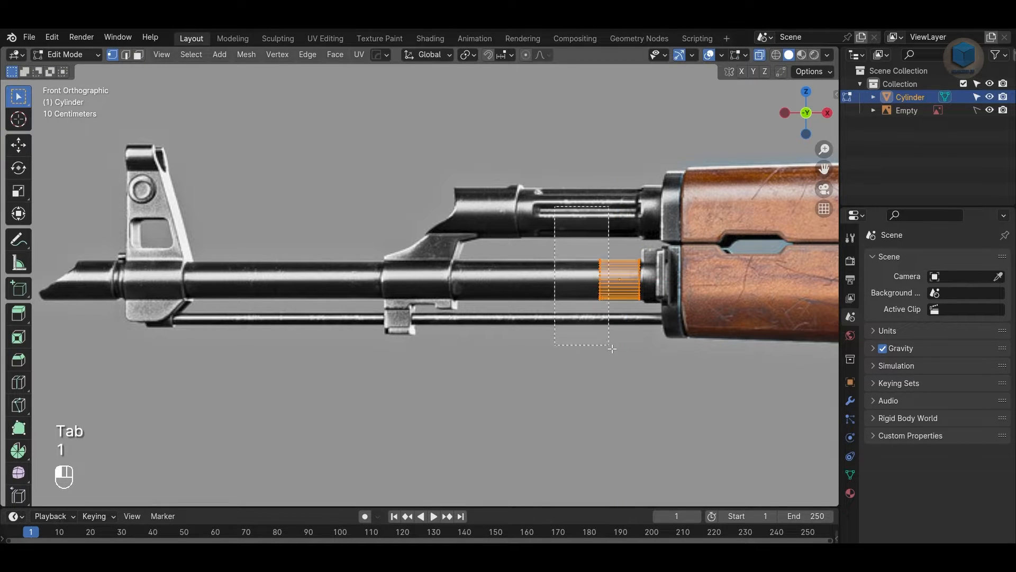
click(16, 146)
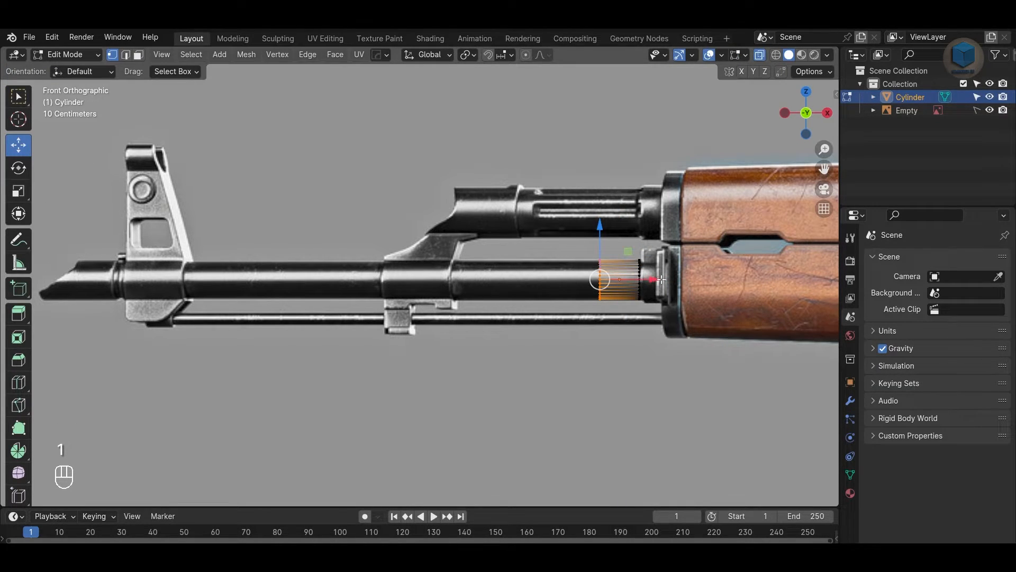
drag(661, 279, 139, 286)
drag(442, 189, 682, 355)
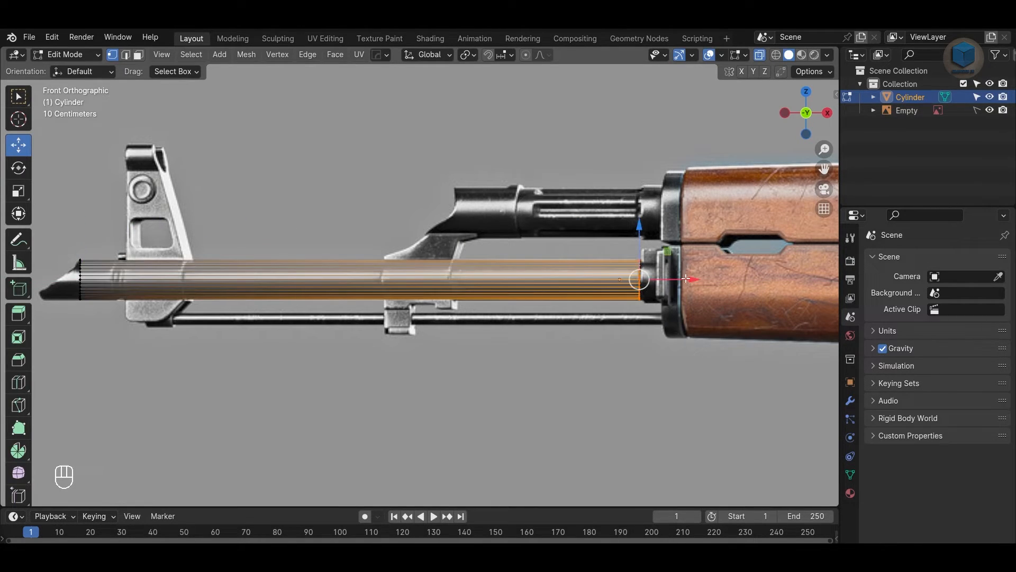
drag(685, 278, 686, 279)
click(550, 246)
Step: Add two loop cuts on the barrel cylinder at the front and rear edges of the gas block
scroll(477, 246, down, 1)
scroll(439, 246, up, 1)
shift+middle_drag(439, 246, 545, 244)
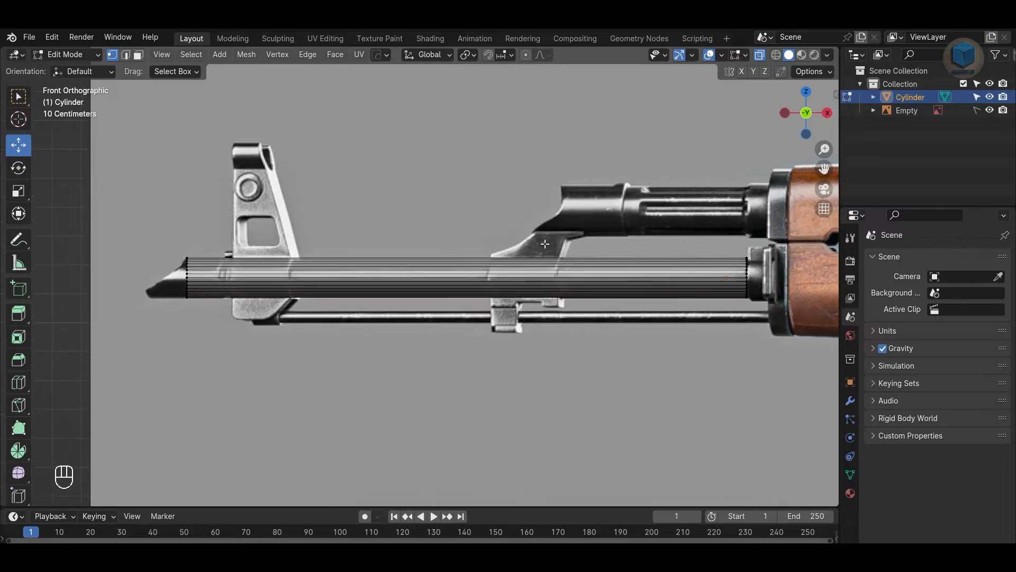
scroll(545, 244, up, 1)
key(ctrl+r)
click(513, 265)
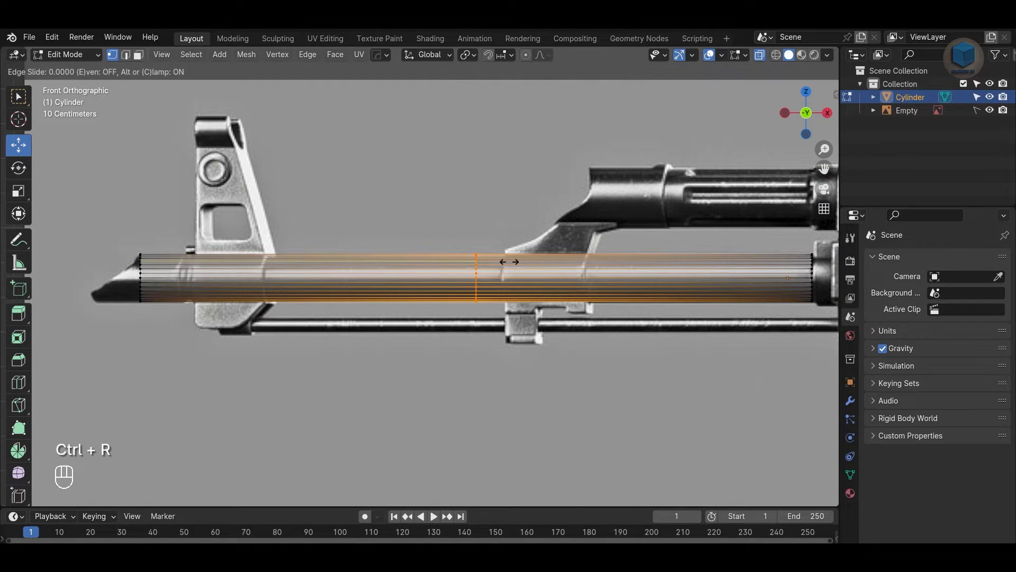
click(533, 271)
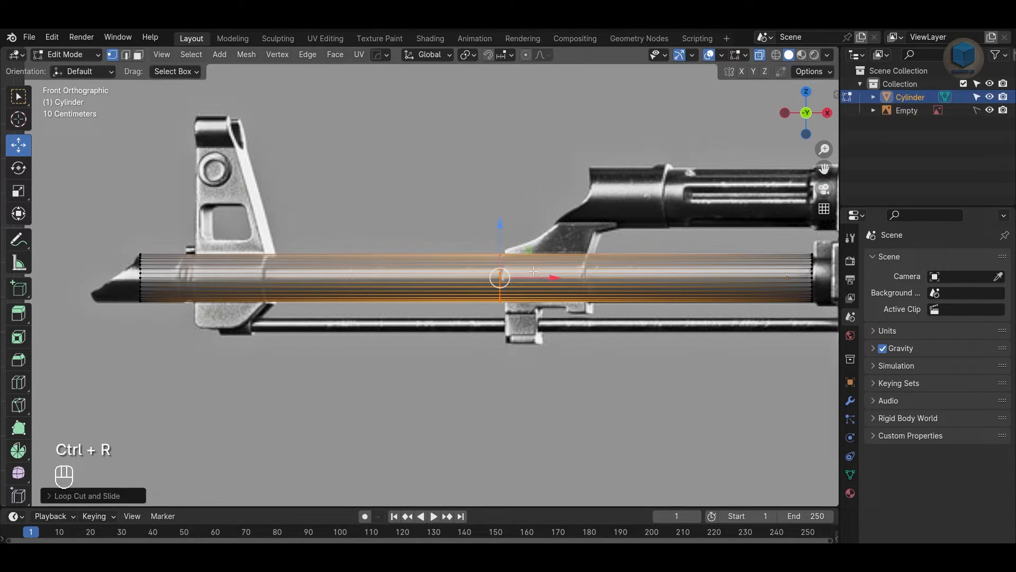
click(582, 251)
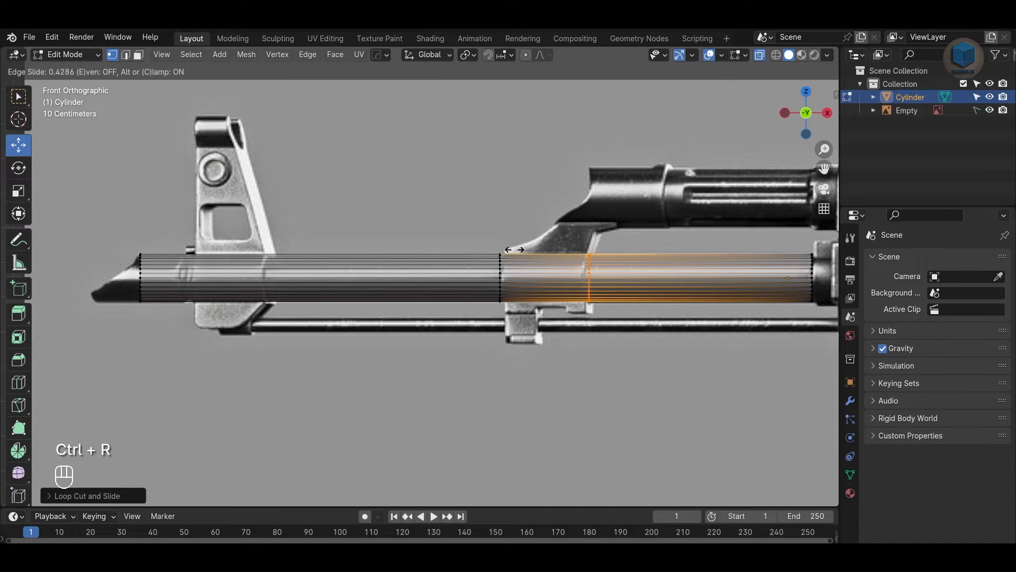
click(514, 249)
click(406, 135)
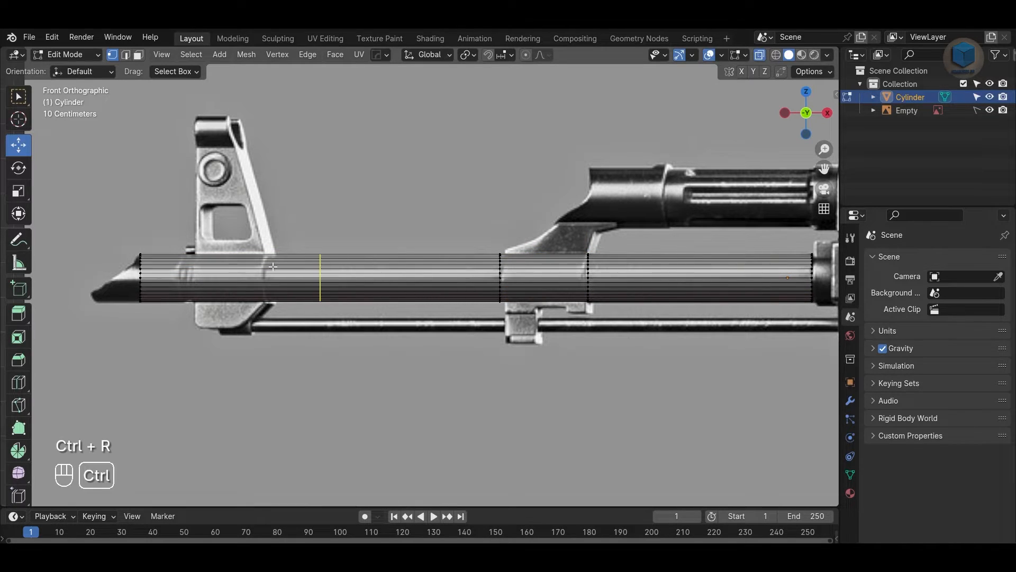
Step: Add two loop cuts on the barrel cylinder at the rear and front edges of the front sight base
click(273, 267)
click(222, 275)
click(221, 260)
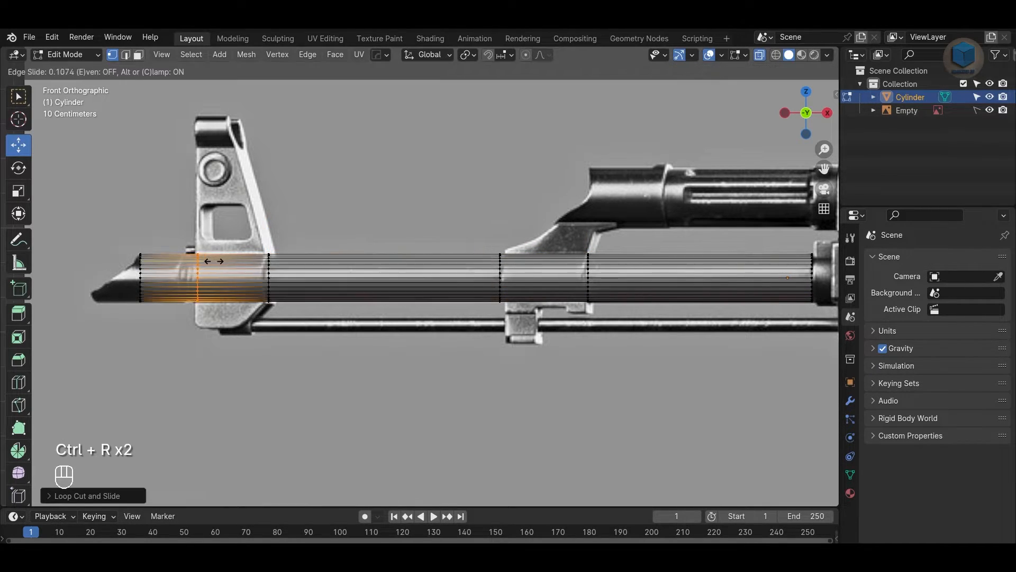
click(211, 263)
shift+middle_drag(317, 179, 443, 161)
click(443, 161)
Step: Try to move the barrel cylinder's muzzle-end vertices back along X towards the front sight
scroll(443, 160, up, 2)
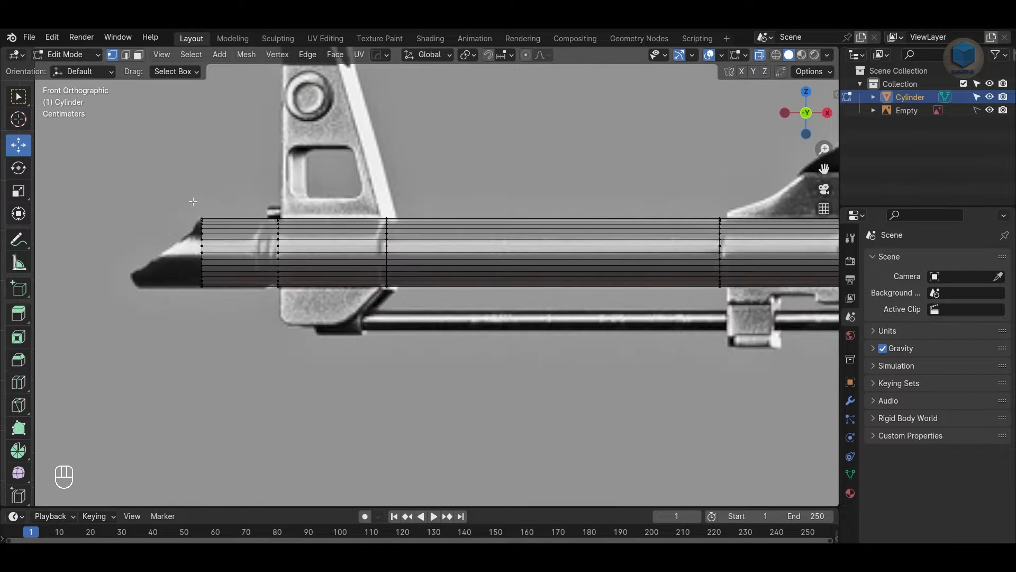
drag(160, 185, 223, 347)
drag(252, 253, 312, 278)
key(ctrl+z)
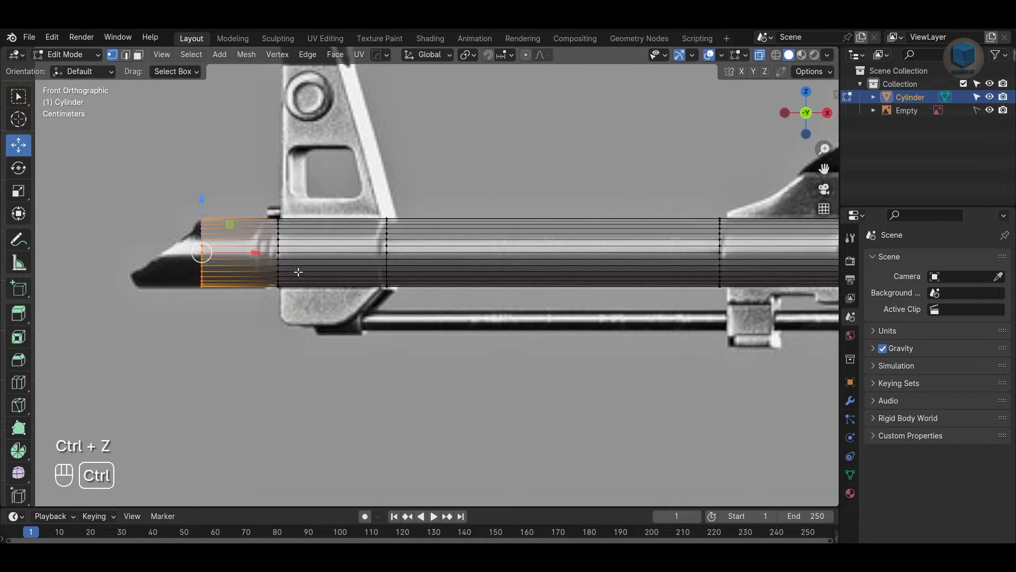
Step: Add a loop cut just ahead of the front sight base, bevel it into a narrow band, and return to Object Mode
key(ctrl+r)
click(269, 244)
click(288, 260)
scroll(312, 219, up, 2)
key(2)
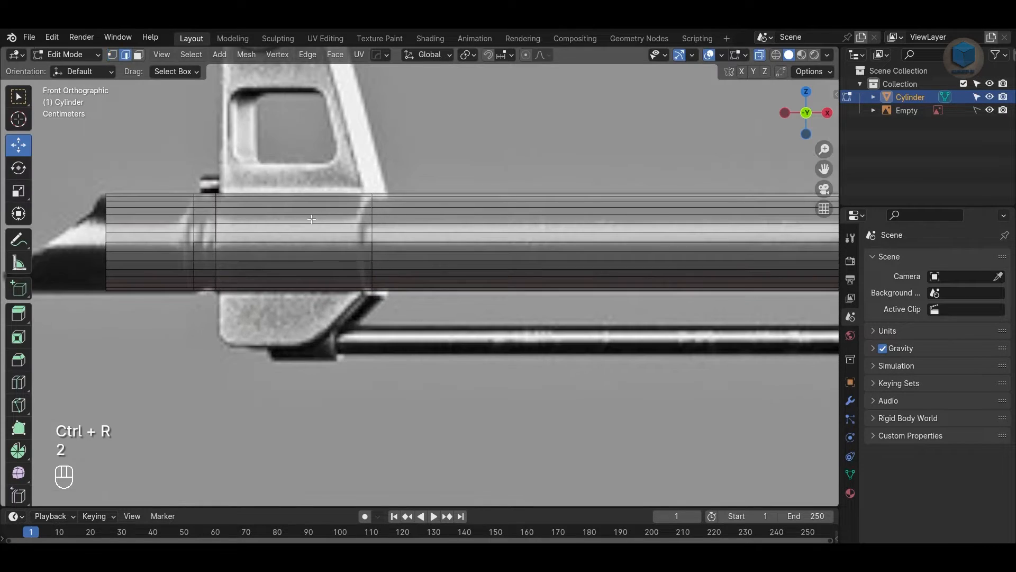
key(ctrl+b)
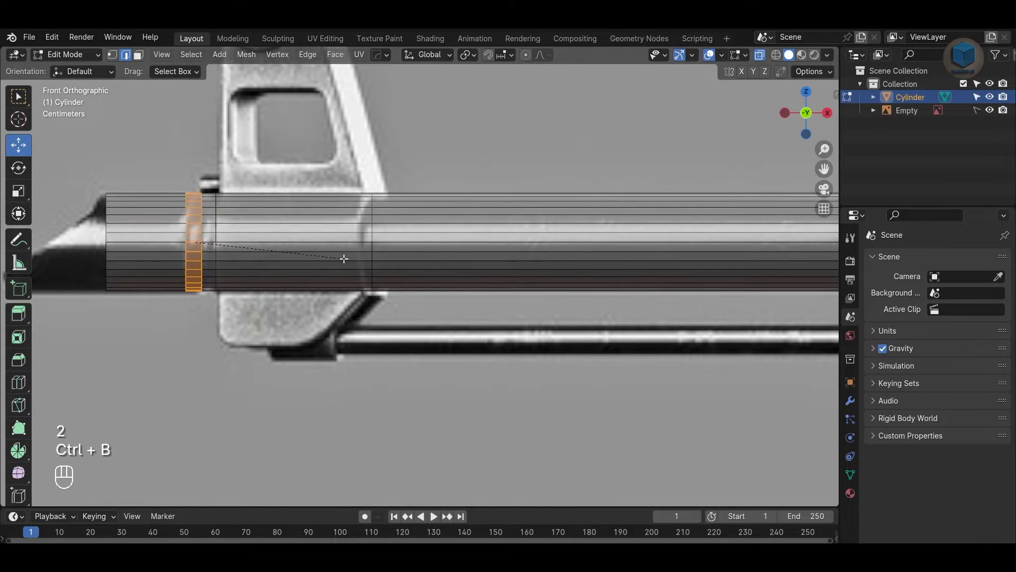
click(344, 259)
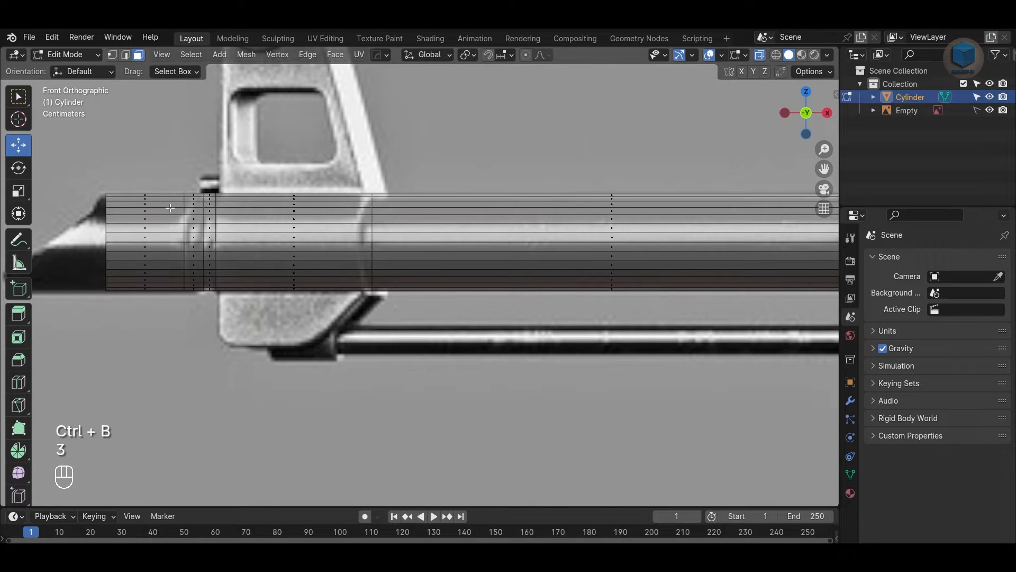
drag(203, 326, 203, 325)
key(Tab)
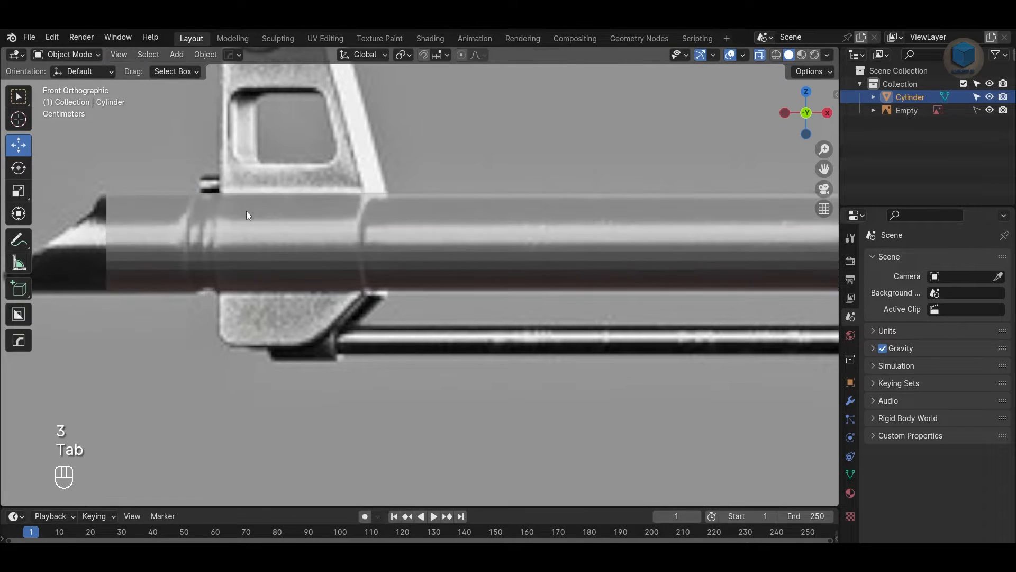
Step: Apply the cylinder's transform, and extrude the narrow band ahead of the front sight base slightly inward along its normals as a groove
key(ctrl+a)
click(224, 253)
key(Tab)
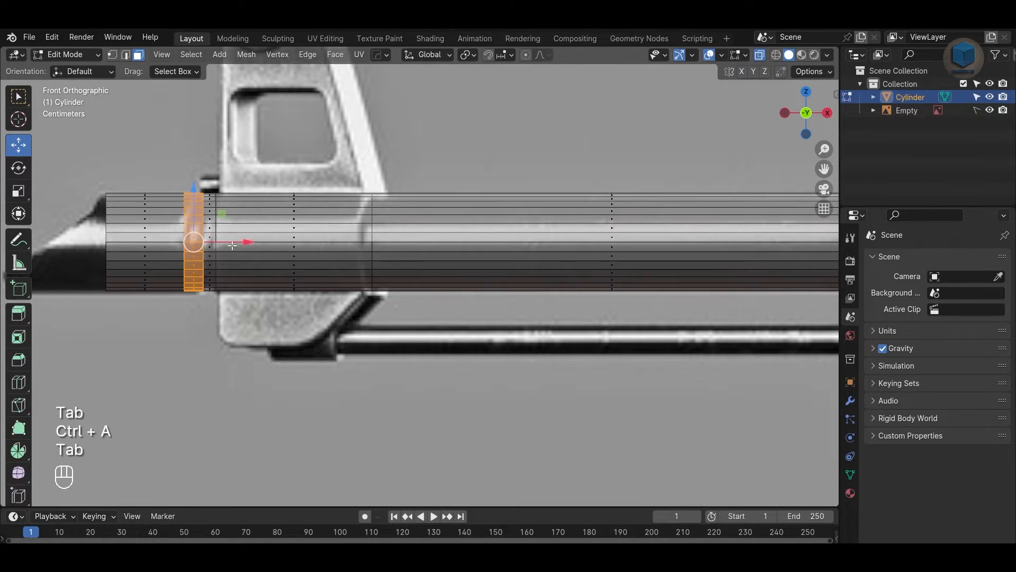
scroll(227, 248, up, 3)
right_click(225, 247)
click(224, 298)
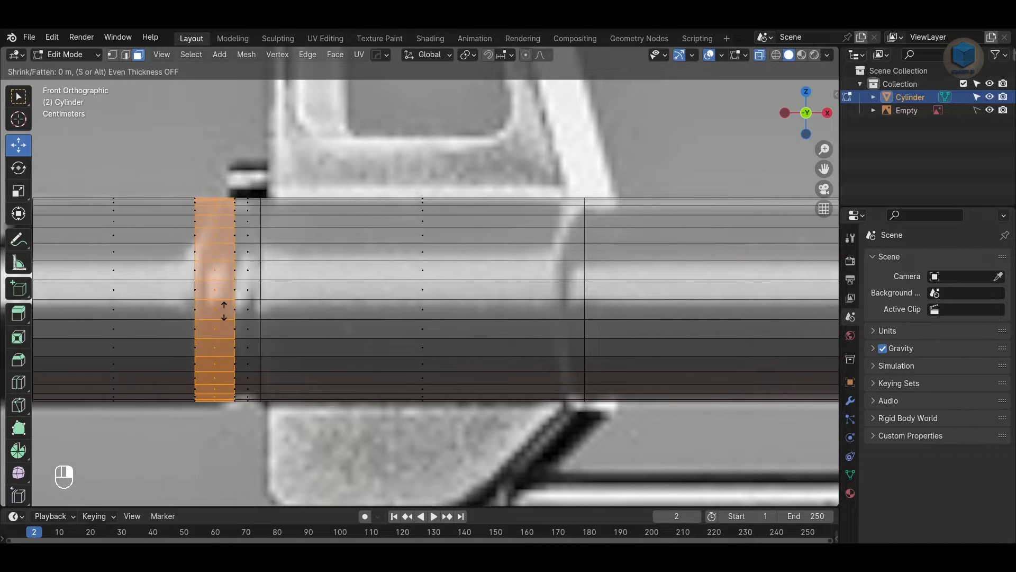
click(227, 315)
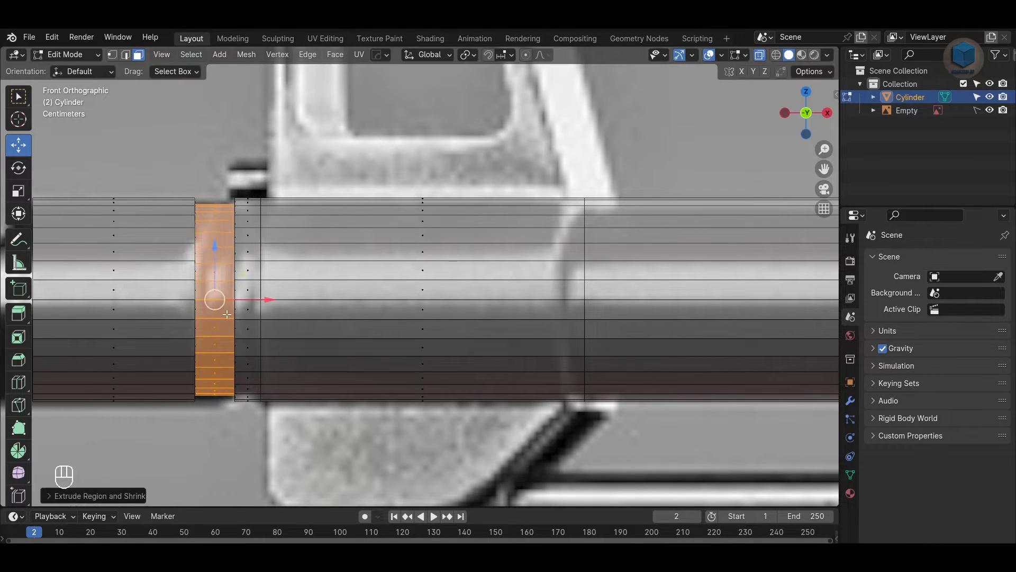
key(Tab)
Step: Turn off X-ray and apply Shade Auto Smooth to the barrel cylinder
scroll(532, 239, down, 5)
middle_drag(532, 240, 475, 312)
key(alt+z)
alt+drag(474, 312, 483, 313)
click(510, 326)
right_click(510, 326)
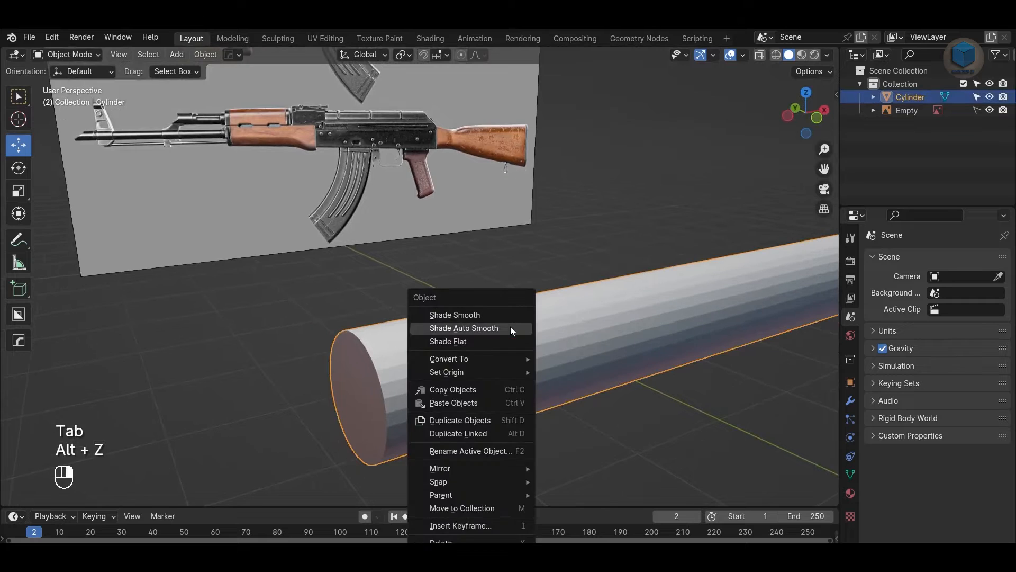
click(510, 326)
Step: Delete the cap faces at both ends of the barrel cylinder and save the file
key(Tab)
key(3)
click(344, 395)
scroll(609, 374, down, 3)
alt+drag(609, 374, 430, 360)
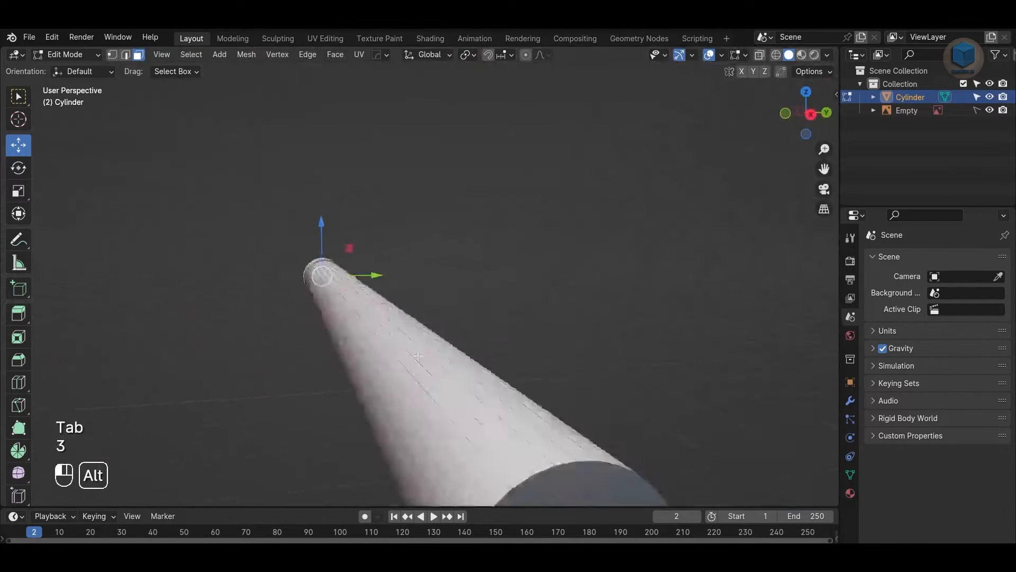
scroll(429, 357, down, 5)
shift+click(425, 344)
key(Delete)
click(513, 374)
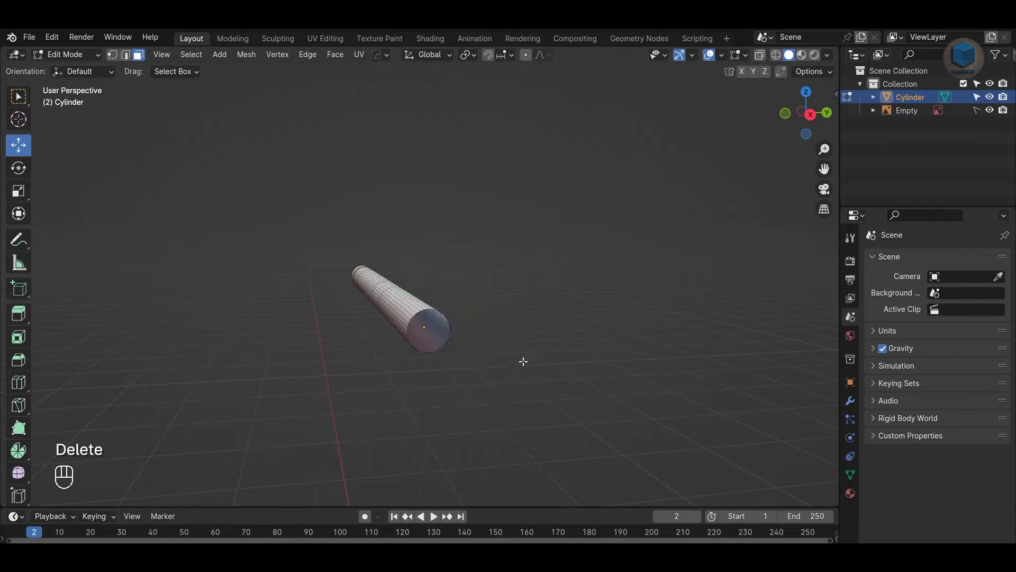
key(Tab)
alt+drag(521, 358, 462, 335)
key(ctrl+s)
Step: In front view with X-ray on, nudge all muzzle-end vertices along X to the upper start of the slanted muzzle brake
key(KP_1)
key(alt+z)
scroll(493, 295, up, 3)
alt+shift+drag(285, 296, 423, 267)
click(422, 269)
scroll(422, 271, up, 4)
key(Tab)
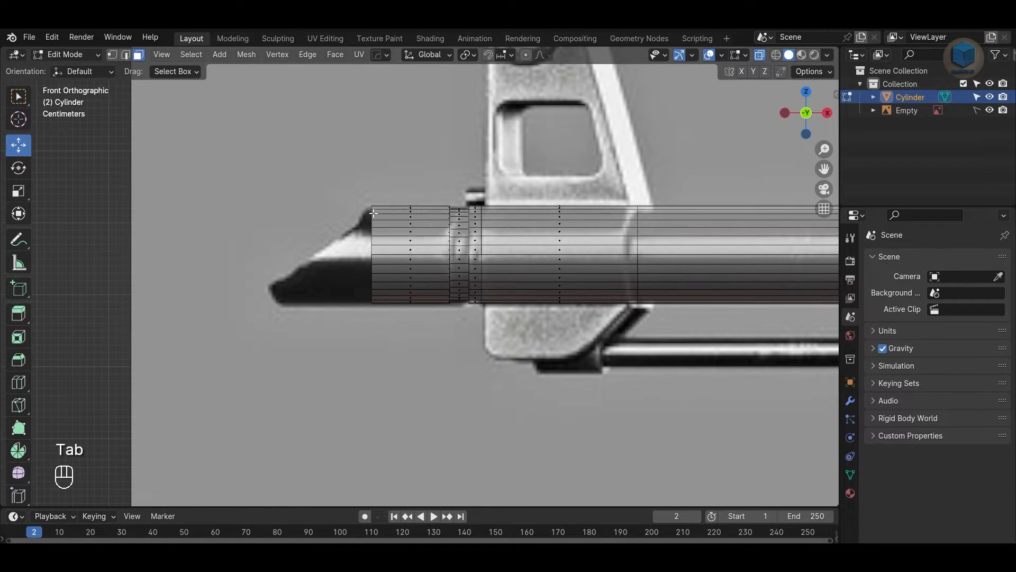
key(1)
drag(311, 172, 379, 365)
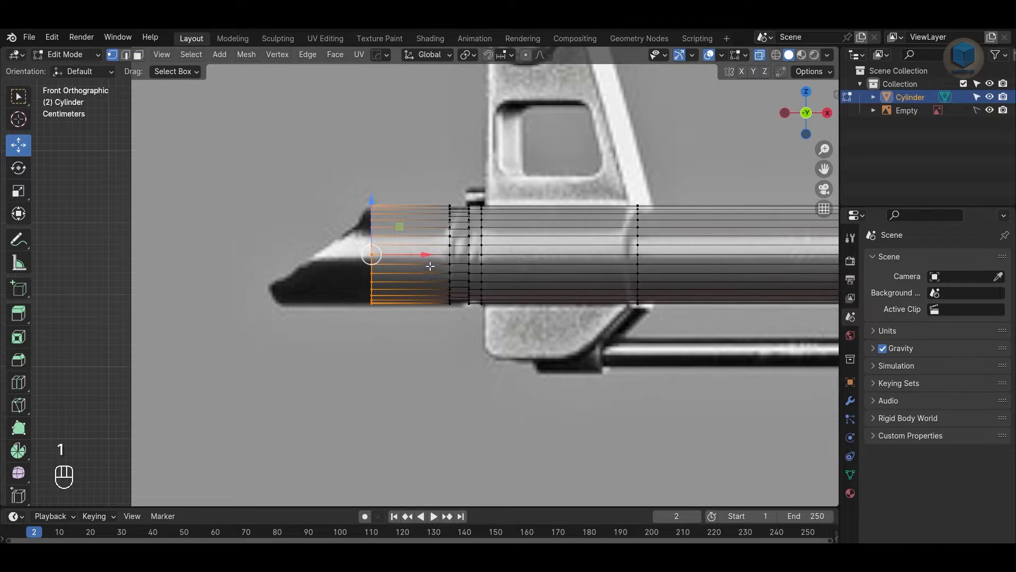
drag(427, 255, 423, 254)
click(338, 294)
Step: Move the lower muzzle-end vertices out along X to the tip of the muzzle brake in the reference
scroll(338, 294, up, 2)
drag(291, 271, 411, 341)
drag(402, 301, 251, 321)
click(249, 342)
Step: Move the middle muzzle-end vertices one by one along X to follow the lower half of the brake's slanted edge
alt+middle_drag(268, 331, 390, 343)
scroll(452, 311, up, 3)
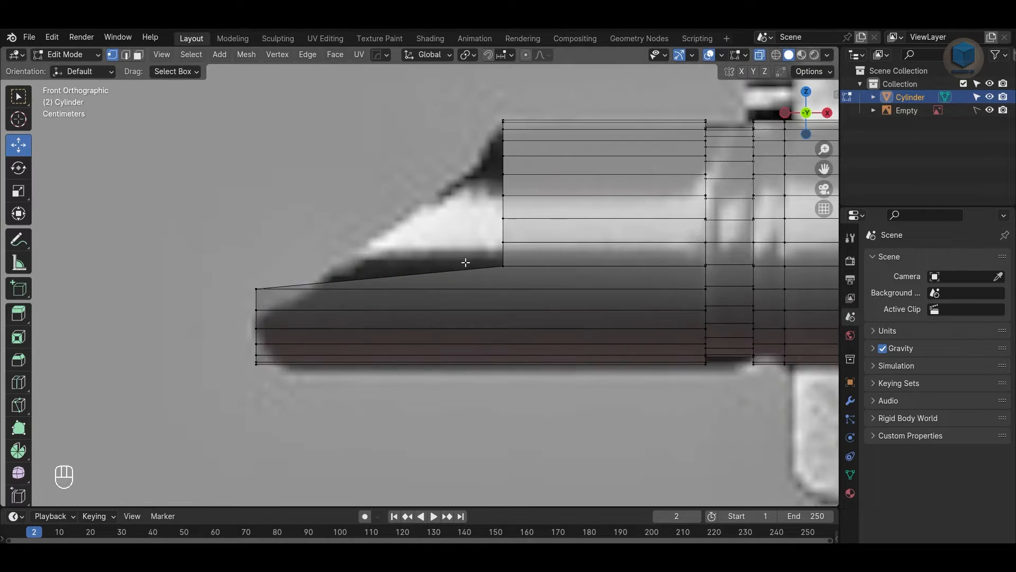
drag(561, 268, 401, 266)
click(256, 289)
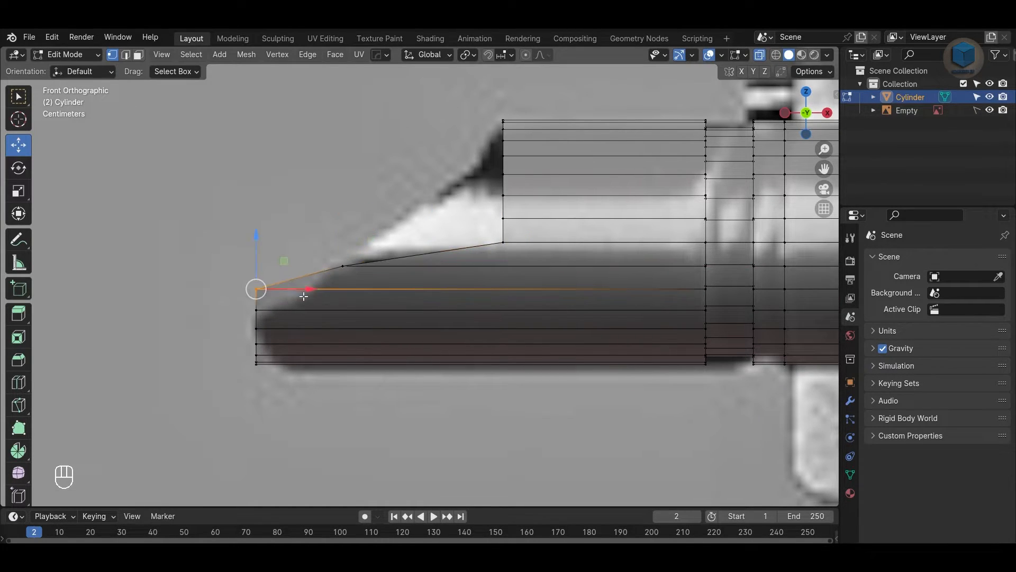
drag(312, 288, 356, 289)
click(503, 242)
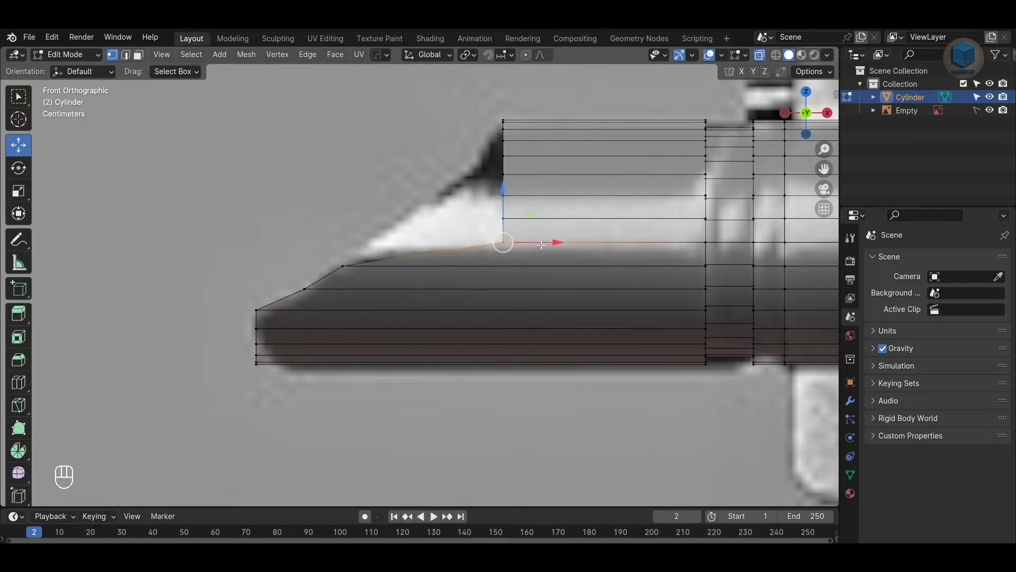
drag(557, 243, 432, 242)
drag(276, 408, 277, 409)
drag(308, 343, 314, 343)
click(339, 206)
Step: Move the upper muzzle-end vertices one by one along X to follow the upper curve of the brake's slanted edge
shift+middle_drag(512, 207, 450, 335)
scroll(445, 337, up, 1)
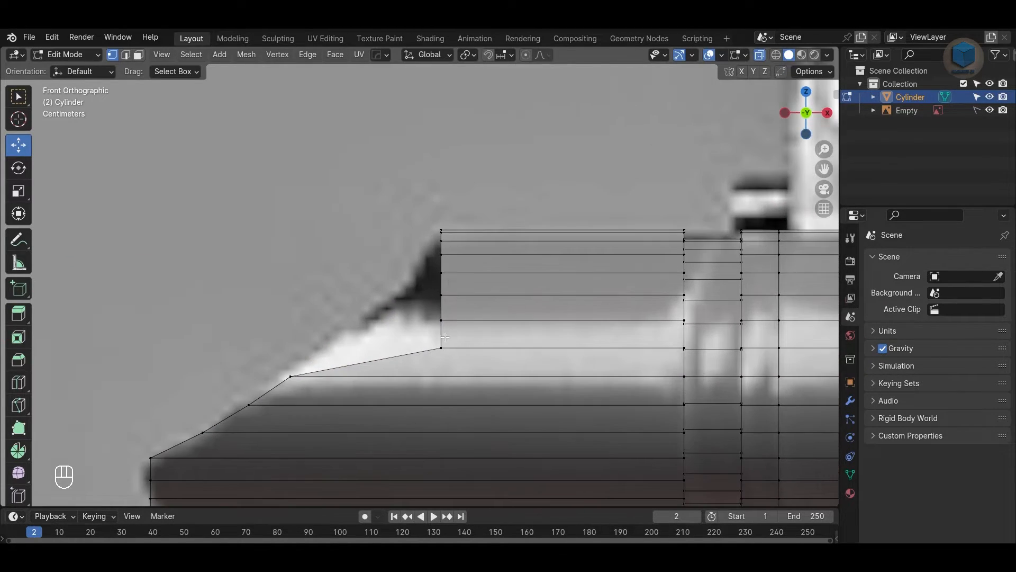
drag(487, 354, 380, 357)
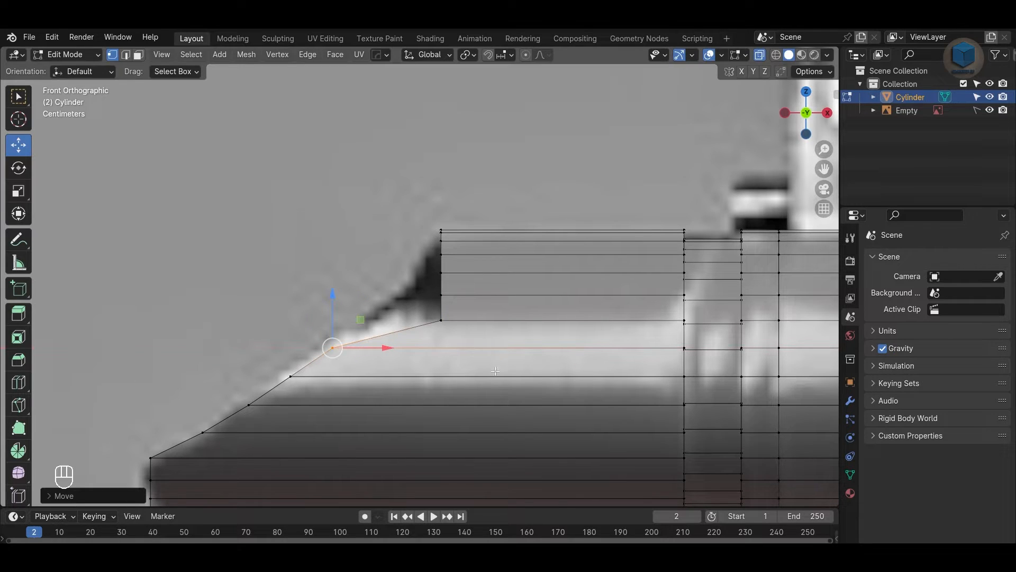
drag(418, 312, 418, 314)
drag(493, 324, 422, 335)
drag(496, 349, 435, 283)
drag(494, 294, 435, 260)
scroll(526, 307, up, 3)
drag(503, 273, 487, 278)
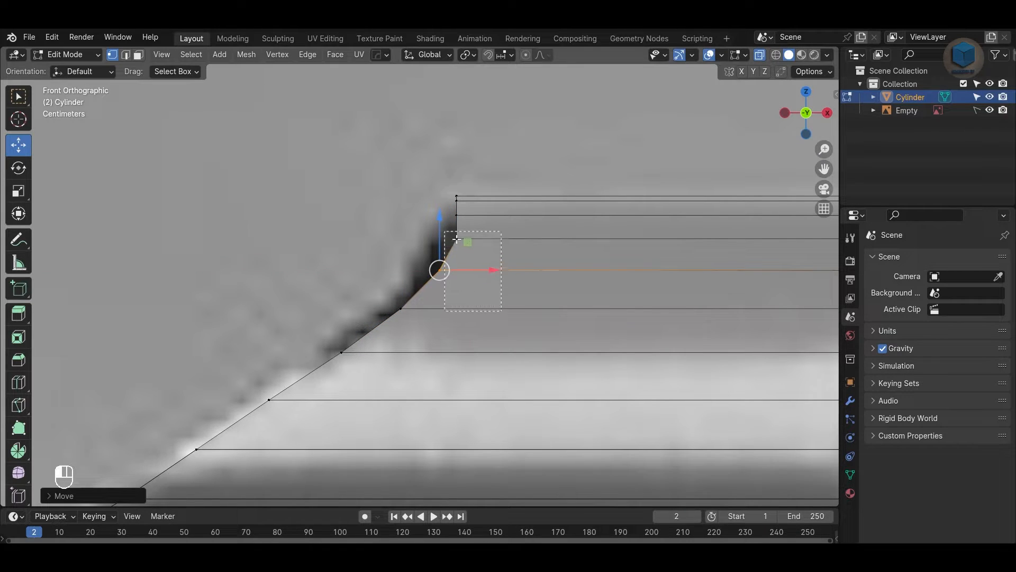
drag(456, 239, 443, 230)
drag(509, 241, 507, 242)
click(492, 325)
Step: Adjust the muzzle tip's lower vertices along X to match its rounded outline, and return to Object Mode with X-ray off
scroll(492, 330, down, 1)
shift+middle_drag(278, 489, 418, 320)
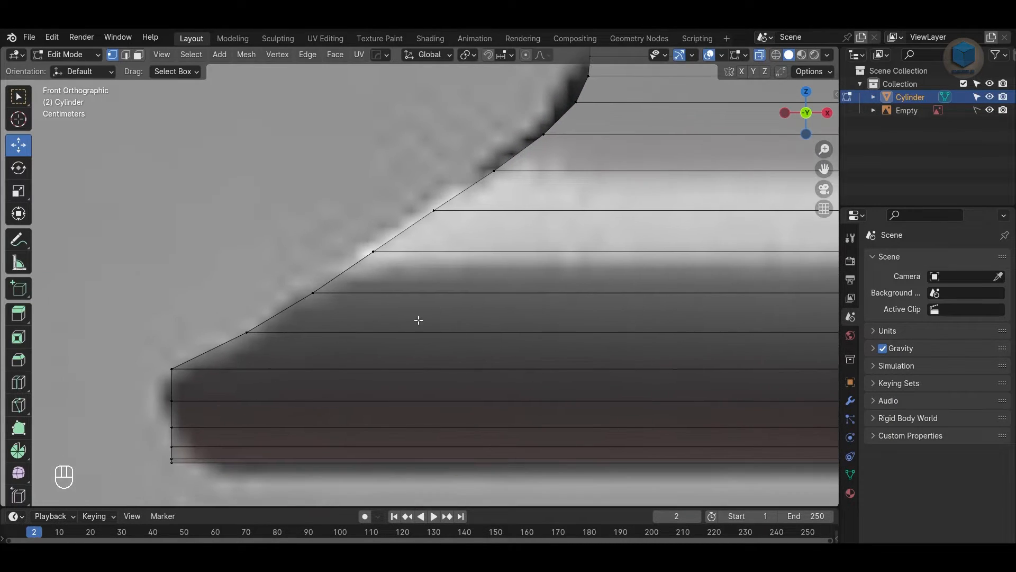
scroll(418, 320, down, 3)
drag(227, 209, 431, 427)
drag(365, 324, 372, 326)
click(211, 227)
scroll(311, 274, up, 2)
drag(331, 206, 462, 238)
drag(220, 272, 363, 334)
drag(353, 308, 347, 310)
click(275, 233)
scroll(420, 276, down, 1)
key(Tab)
scroll(562, 337, down, 5)
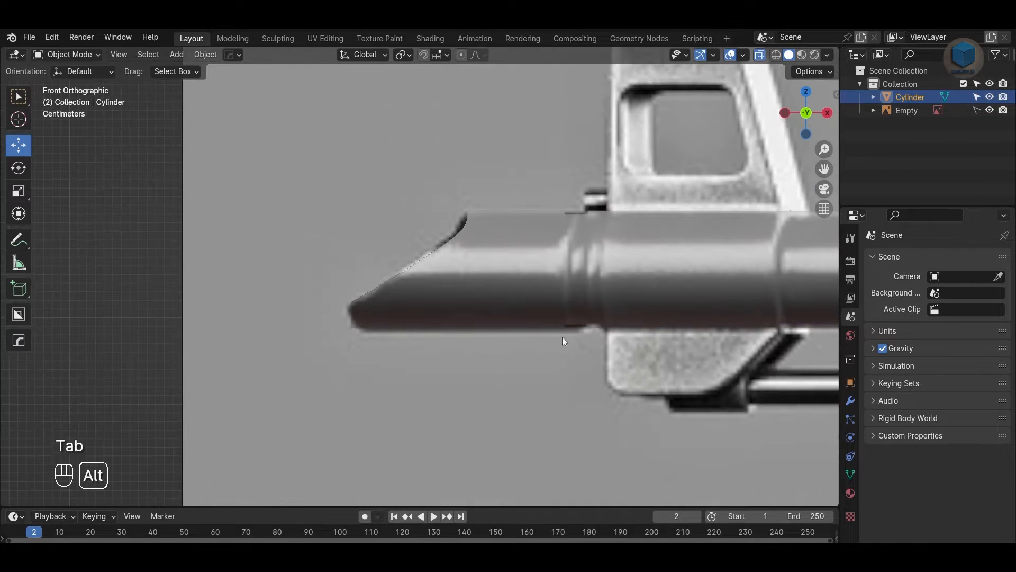
key(alt+z)
click(534, 373)
Step: Extrude the barrel's ring of faces at the gas block slightly outward along its normals to form a raised collar
alt+middle_drag(533, 372, 508, 296)
scroll(529, 385, down, 2)
key(KP_1)
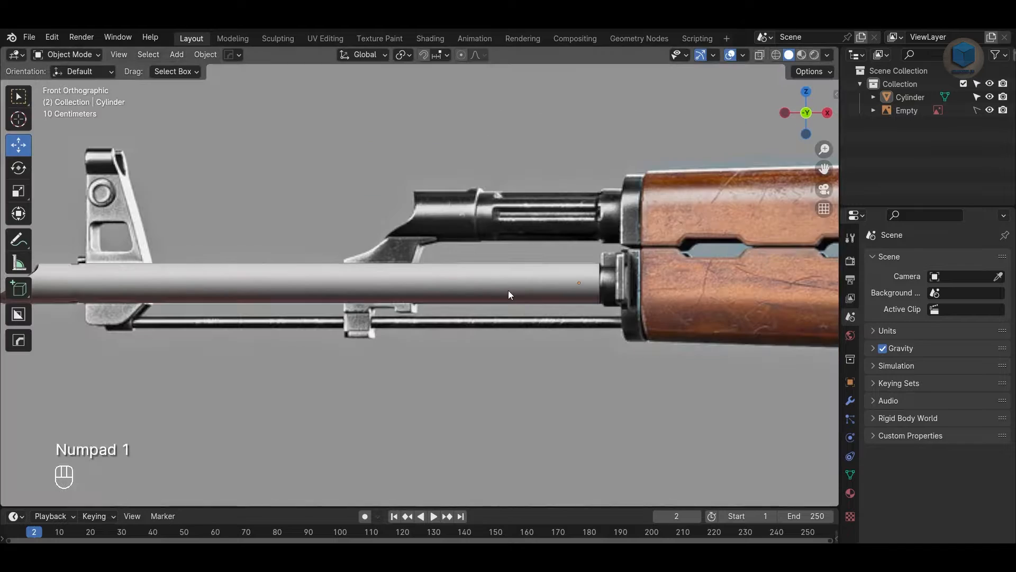
scroll(532, 306, up, 1)
click(438, 266)
scroll(465, 316, up, 2)
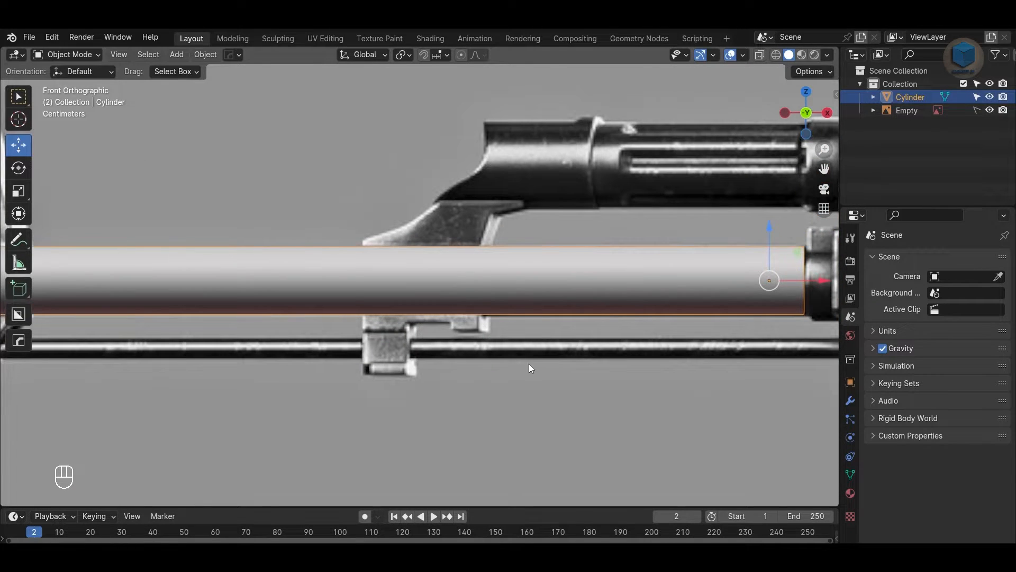
key(Tab)
key(alt+z)
alt+click(451, 272)
scroll(452, 272, up, 1)
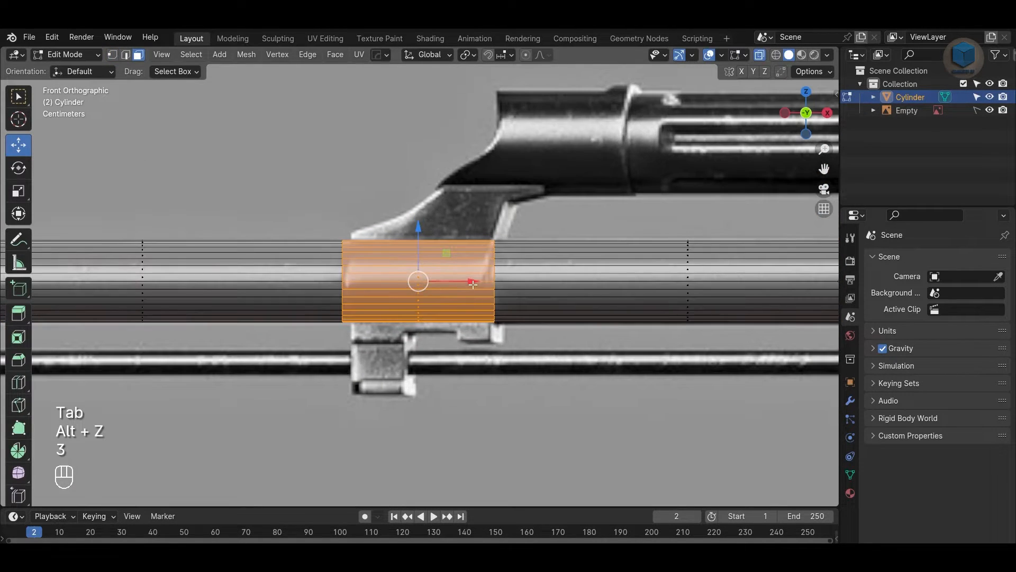
right_click(458, 251)
click(458, 249)
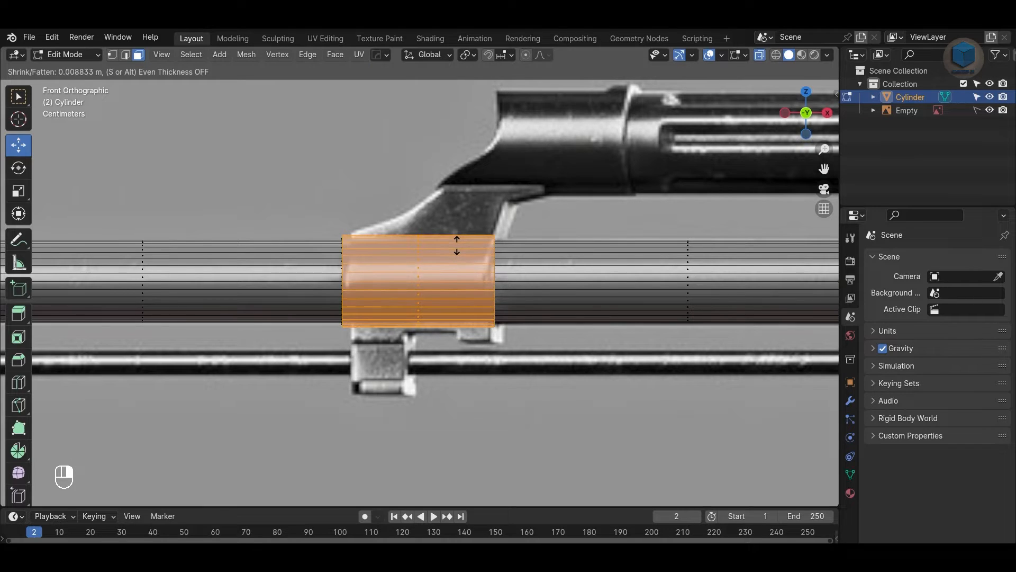
click(457, 249)
click(640, 436)
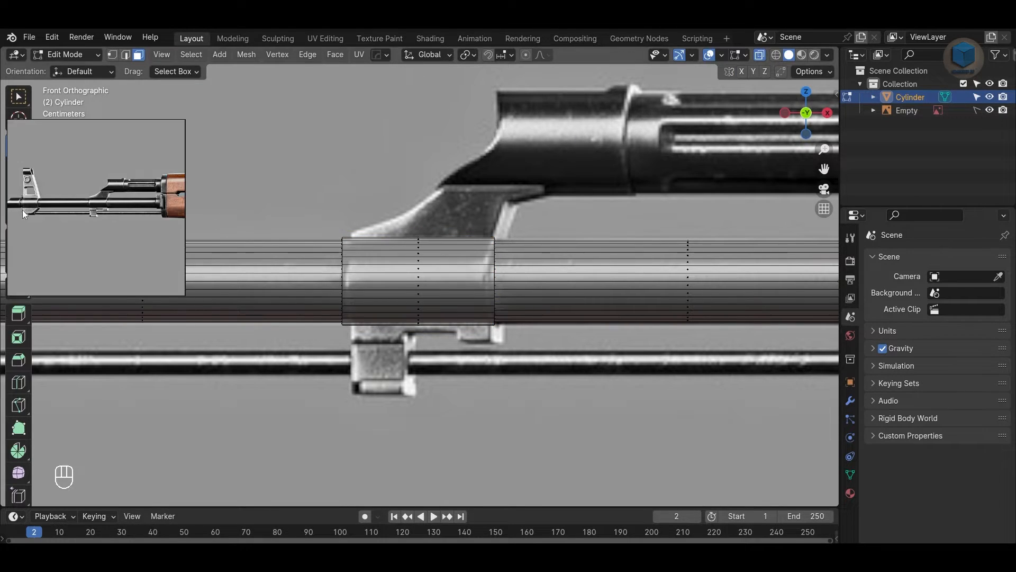
Step: Extrude the barrel's ring of faces at the front sight base slightly outward along its normals, and return to Object Mode with X-ray off
scroll(56, 225, up, 3)
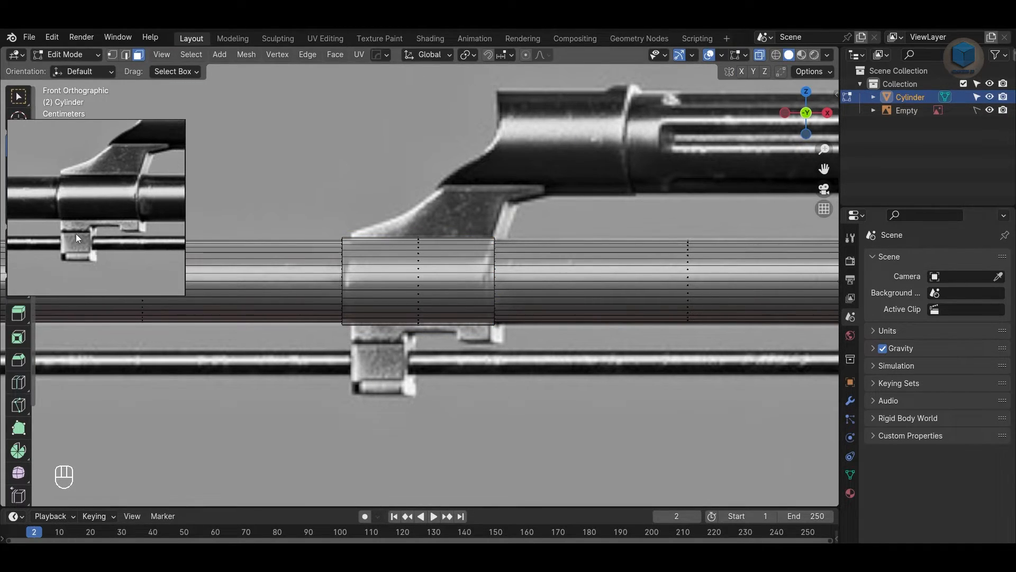
scroll(531, 320, down, 2)
alt+middle_drag(546, 358, 633, 357)
alt+middle_drag(434, 326, 633, 323)
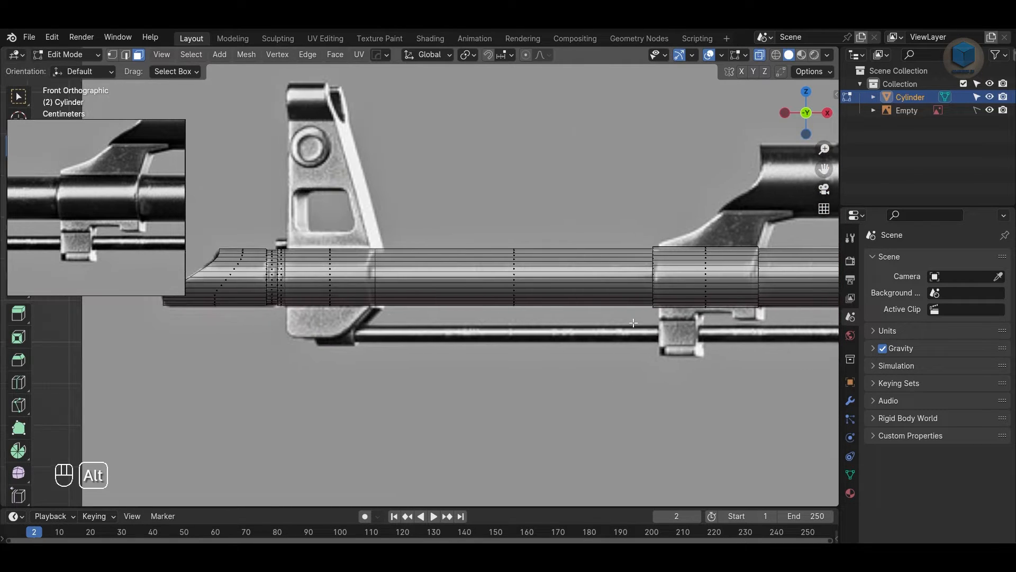
alt+middle_click(337, 276)
scroll(406, 280, up, 1)
drag(395, 232, 426, 322)
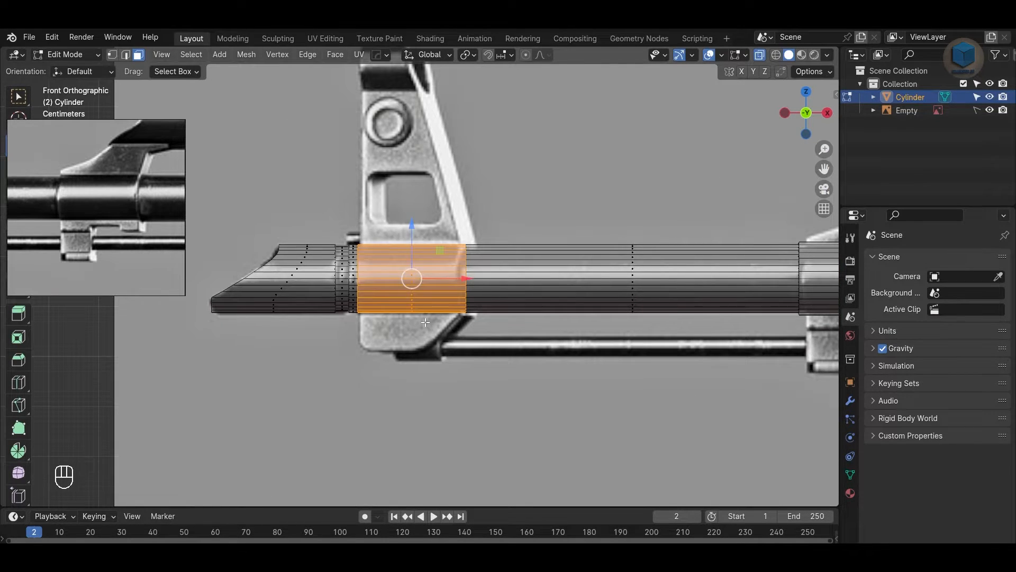
scroll(418, 307, up, 1)
middle_drag(94, 234, 233, 232)
middle_drag(17, 215, 78, 212)
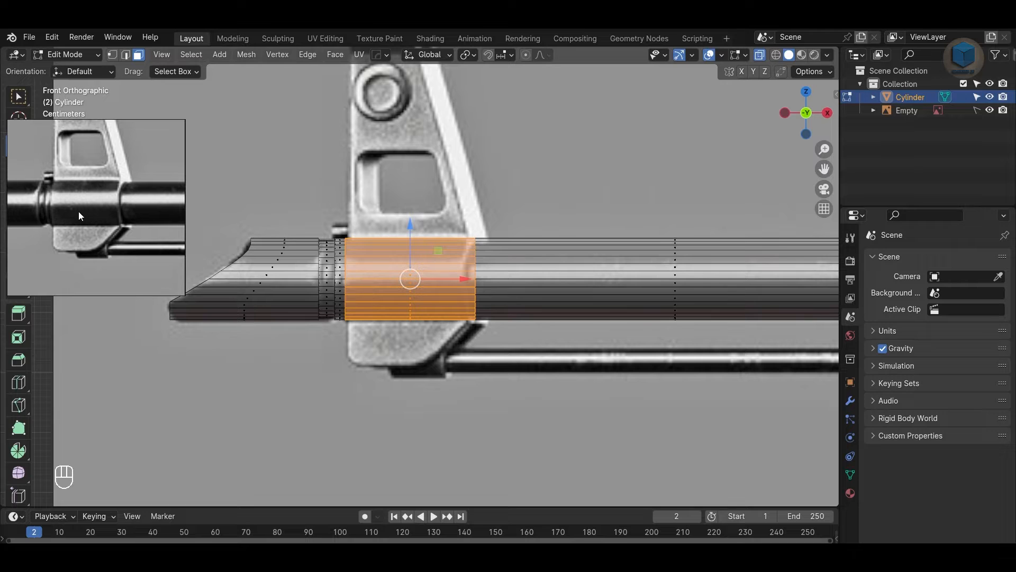
right_click(405, 261)
click(408, 262)
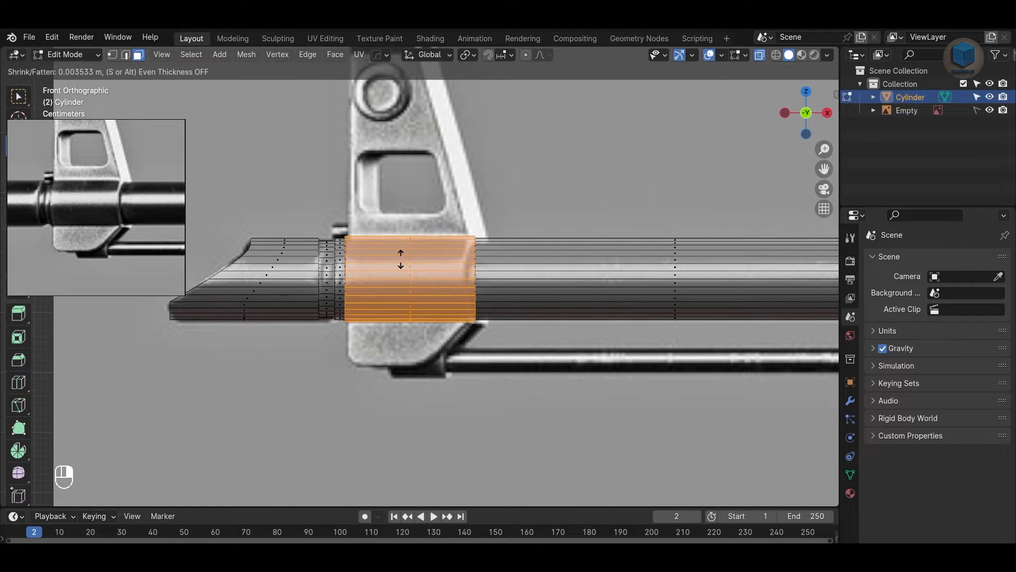
click(457, 249)
key(Tab)
key(alt+z)
Step: Extrude the edge loop at the barrel's rear end and scale it outward by about 1.18 to the rear collar's diameter
middle_drag(563, 216, 574, 290)
alt+drag(574, 290, 398, 282)
scroll(97, 229, down, 6)
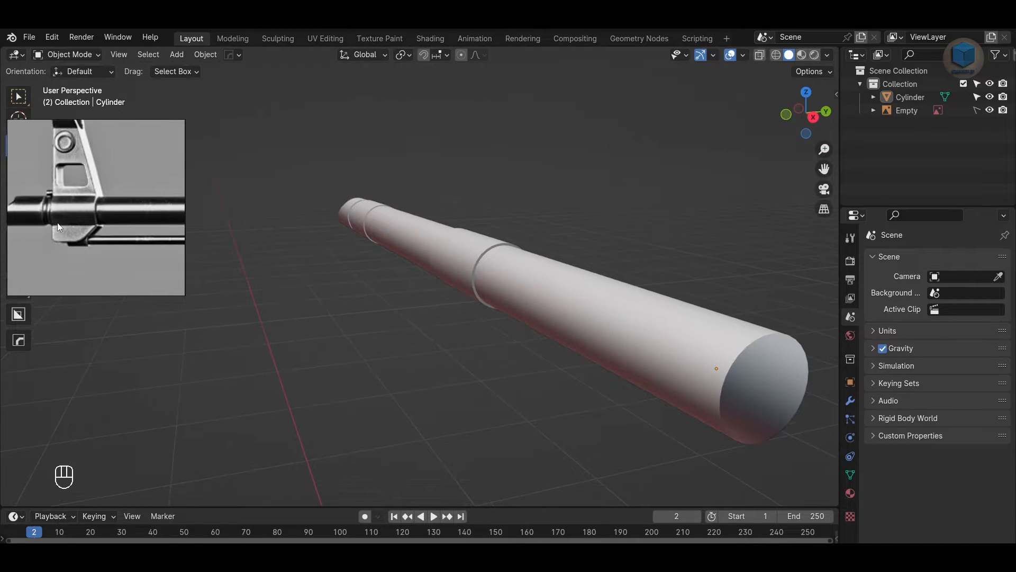
scroll(106, 233, up, 5)
key(KP_1)
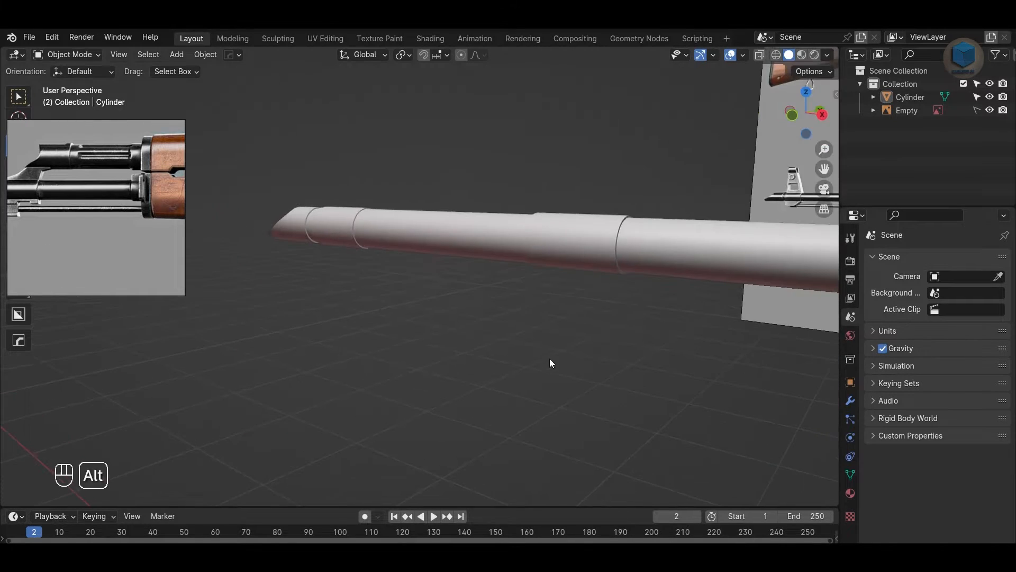
scroll(529, 347, up, 4)
key(Tab)
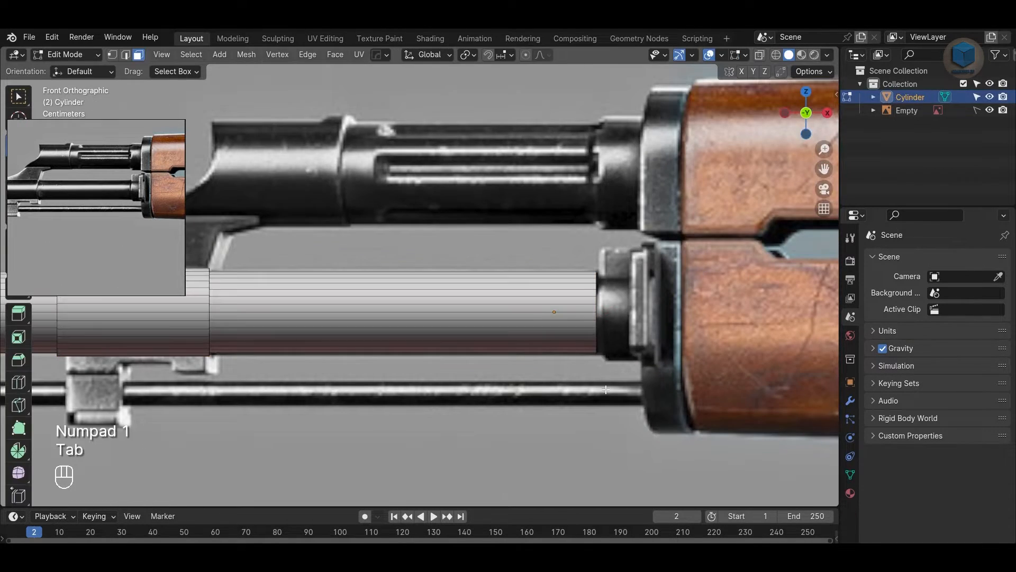
key(3)
key(2)
drag(613, 374, 569, 199)
ctrl+drag(454, 183, 473, 238)
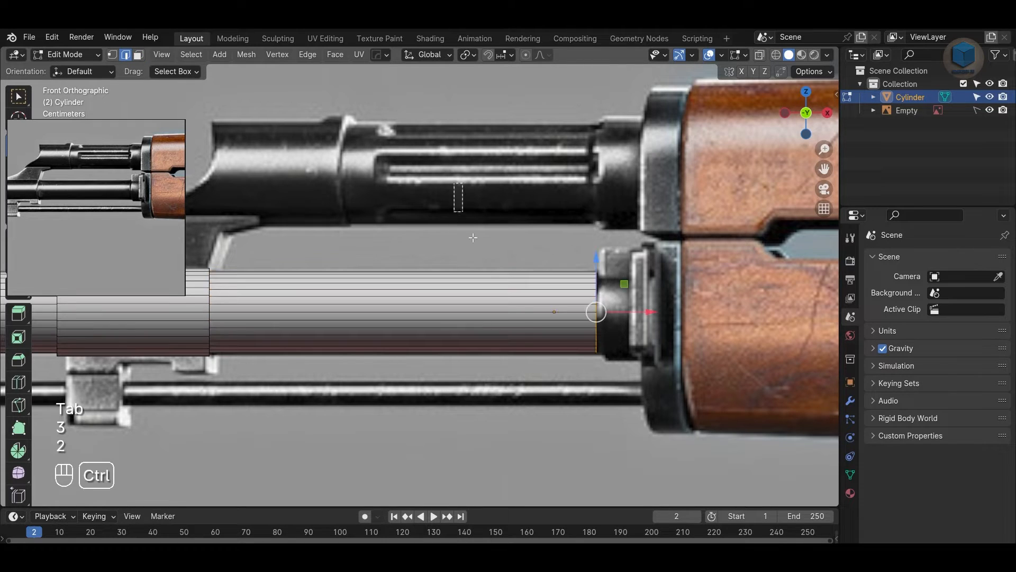
key(alt+z)
scroll(582, 311, up, 3)
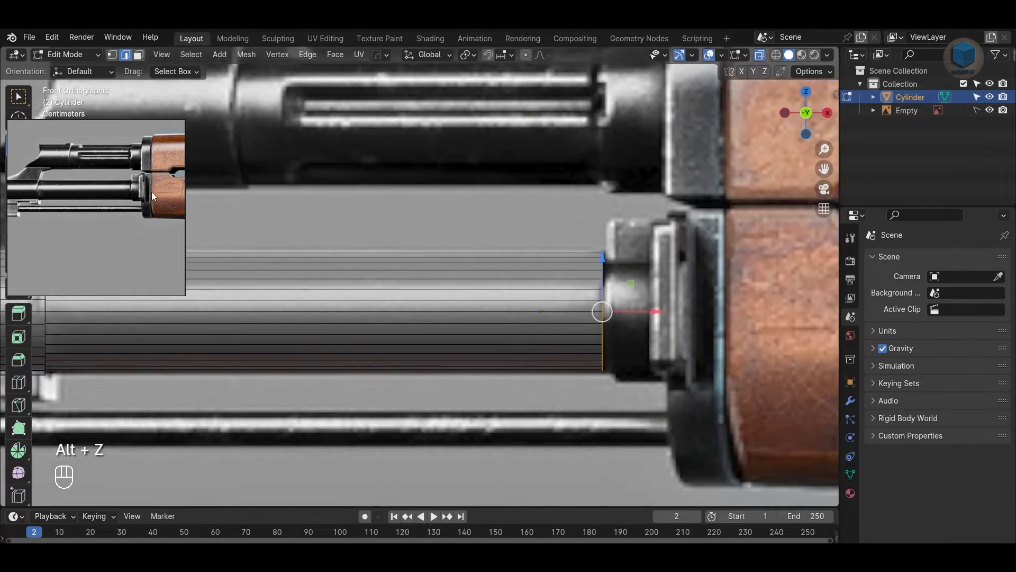
scroll(143, 191, up, 3)
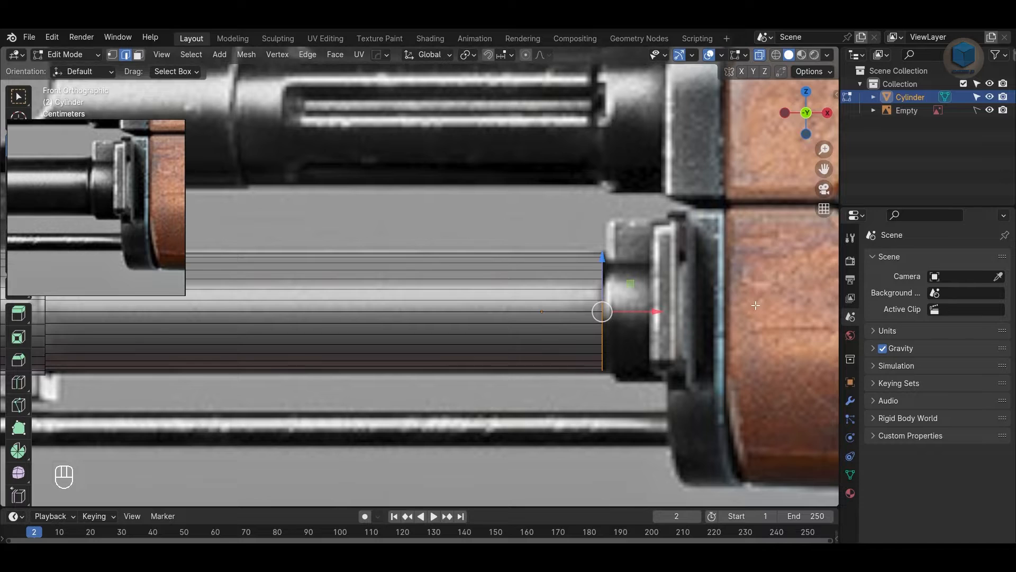
key(e)
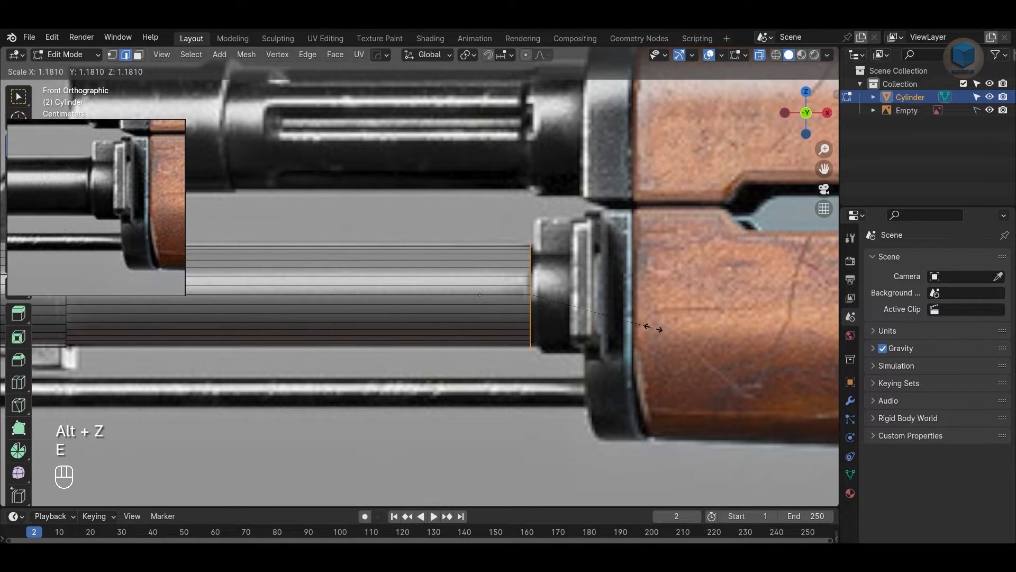
click(656, 328)
Step: Extrude the enlarged rear edge loop along X up to the front of the handguard retainer
key(e)
click(713, 328)
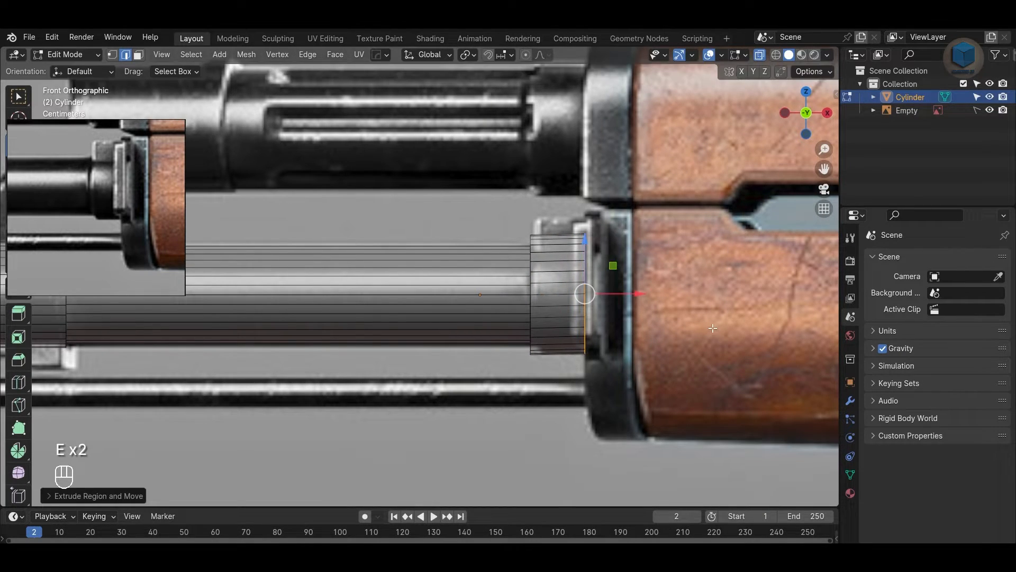
scroll(704, 320, up, 2)
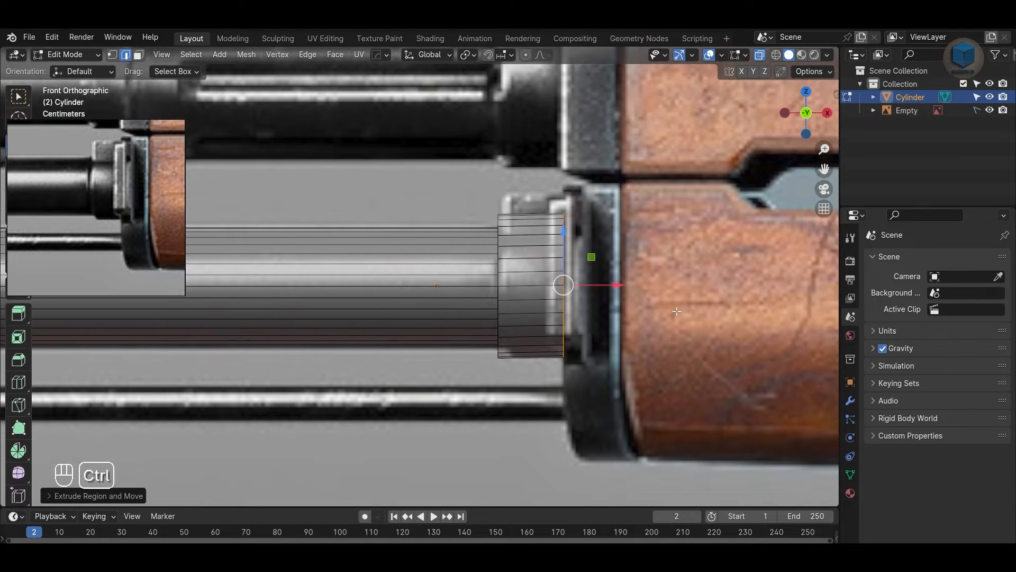
Step: Undo the rear collar extrusions and rebuild them, scaling the barrel's rear edge loop by about 1.12 and extruding it along X to the retainer
key(ctrl+z)
key(ctrl+z)
key(e)
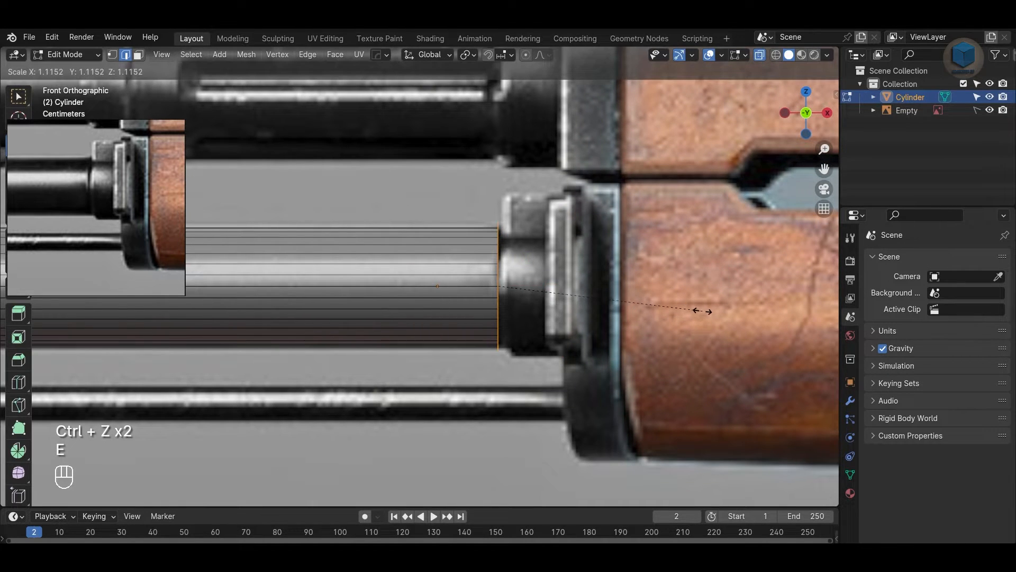
click(702, 312)
key(e)
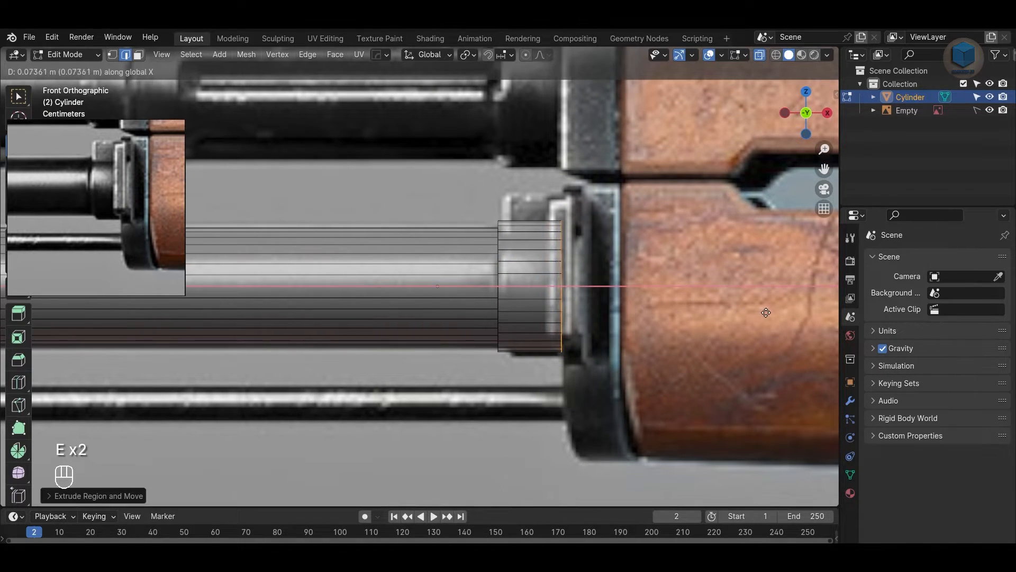
click(770, 315)
Step: Select the rear collar's faces and scale them slightly to match the collar in the reference image
key(3)
drag(603, 393, 530, 159)
drag(533, 233, 531, 232)
key(s)
click(582, 242)
click(402, 195)
scroll(476, 214, up, 3)
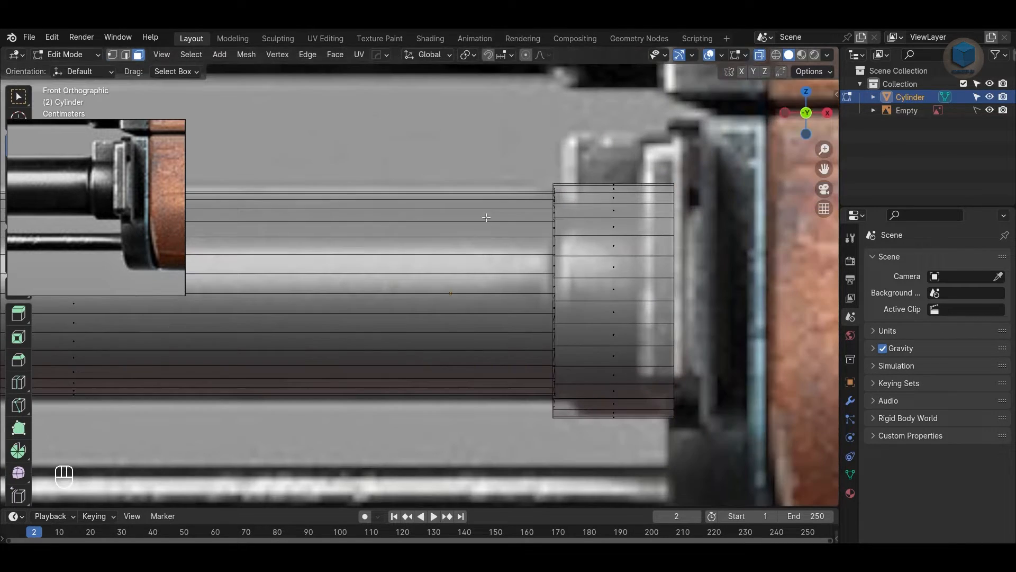
Step: Scale the vertices where the barrel meets the rear collar, return to Object Mode with X-ray off and save the file
key(1)
drag(494, 130, 576, 429)
key(s)
click(579, 316)
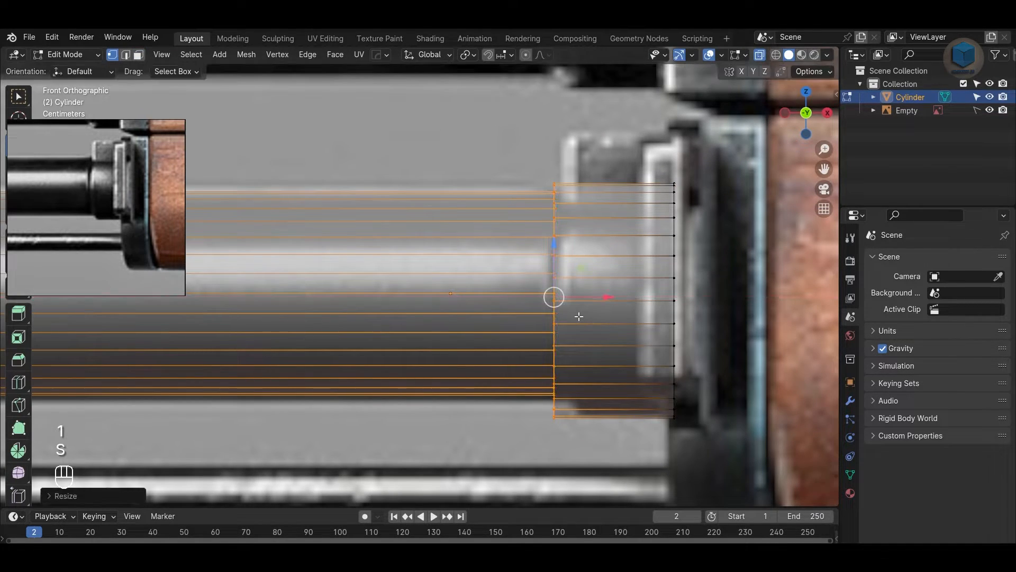
key(Tab)
key(alt+z)
alt+drag(614, 328, 398, 329)
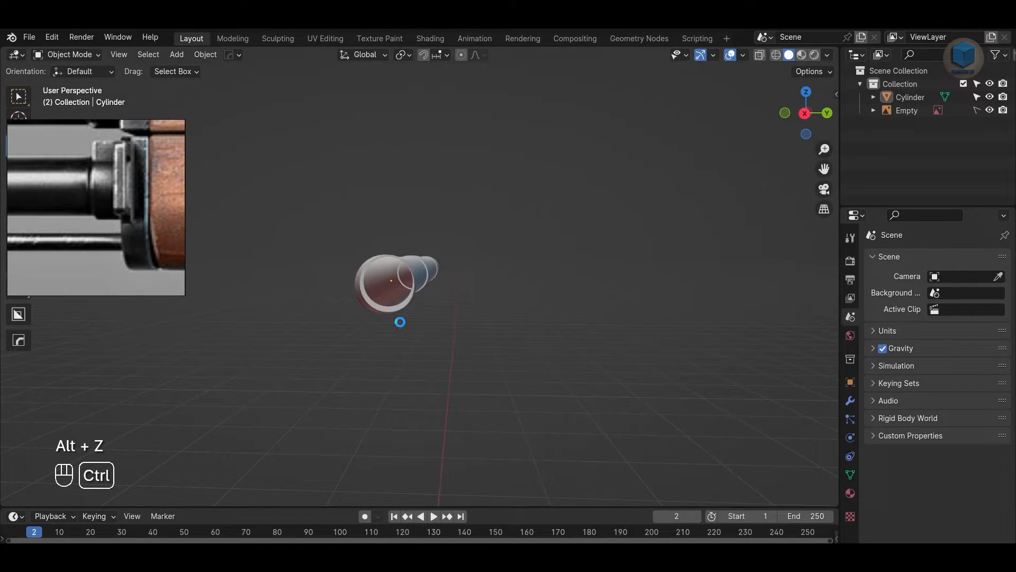
alt+drag(430, 306, 569, 316)
key(KP_1)
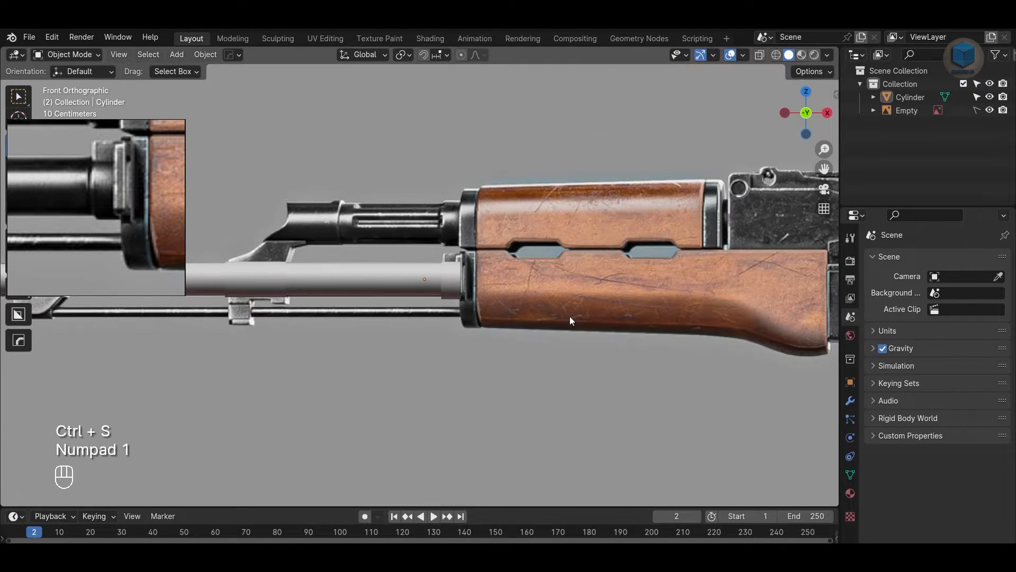
Step: Add a mesh cylinder, move it over the front of the handguard and rotate it to lie along the barrel's direction
scroll(571, 313, up, 4)
alt+middle_drag(572, 307, 536, 297)
scroll(377, 262, down, 2)
alt+scroll(377, 262, down, 1)
mouse_move(377, 262)
alt+middle_down()
mouse_move(576, 258)
mouse_move(380, 255)
alt+middle_up()
scroll(479, 252, up, 1)
key(shift+a)
mouse_move(480, 243)
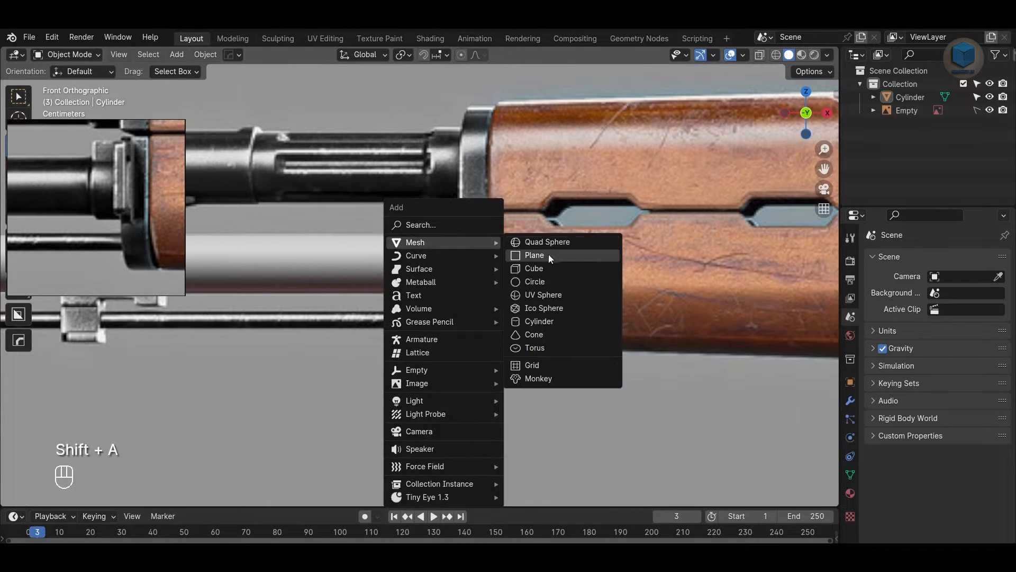
click(551, 321)
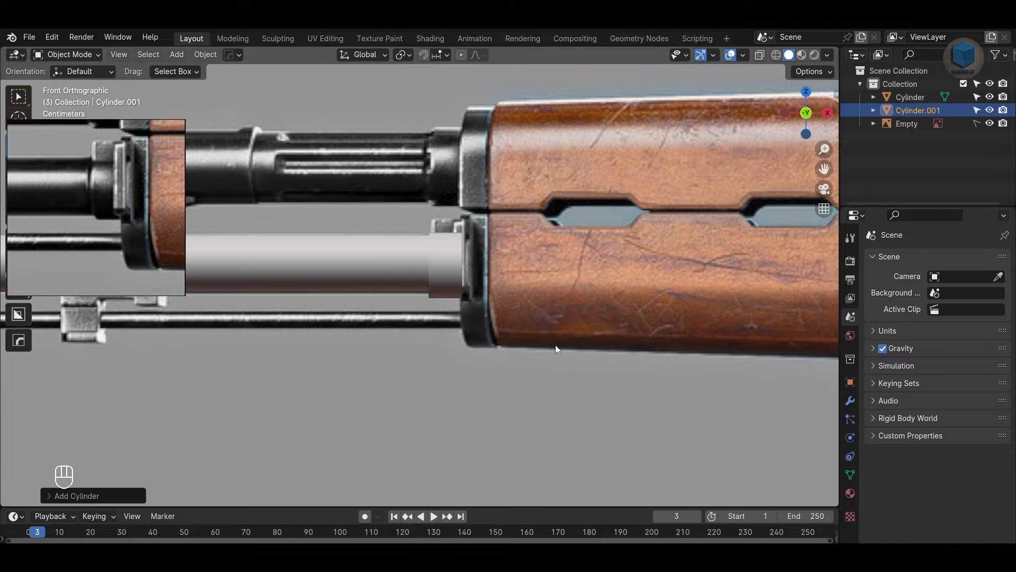
scroll(554, 345, down, 6)
key(w)
drag(556, 367, 440, 231)
scroll(551, 274, up, 6)
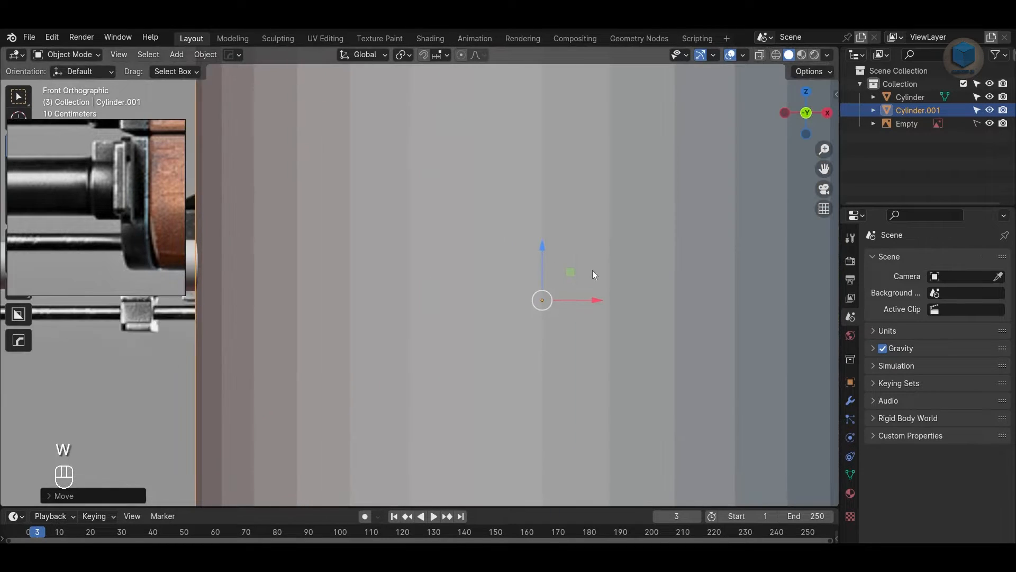
key(r)
click(592, 269)
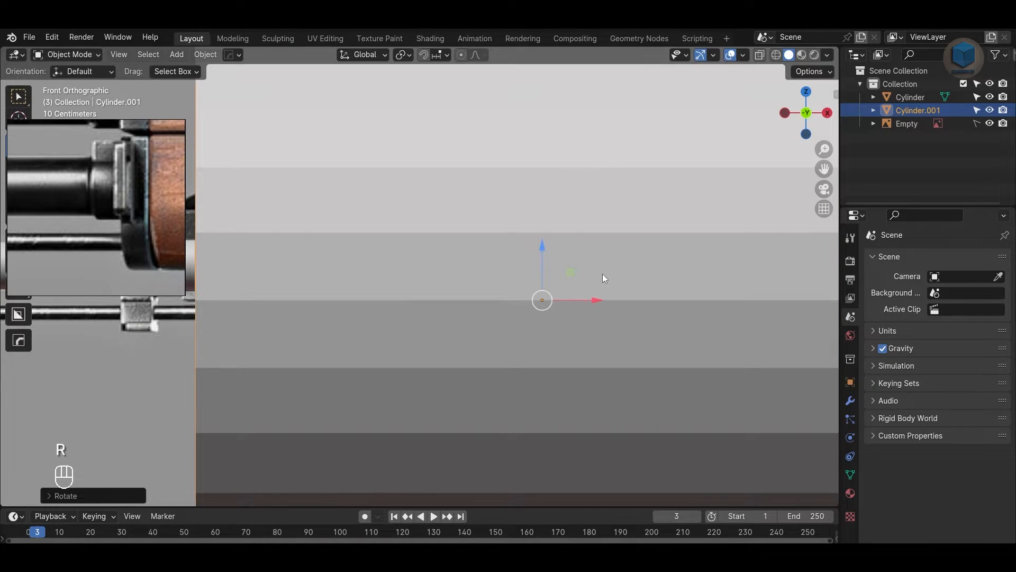
Step: With X-ray on, scale the cylinder down and move it onto the rounded bottom of the lower handguard retainer
key(s)
click(538, 312)
key(alt+z)
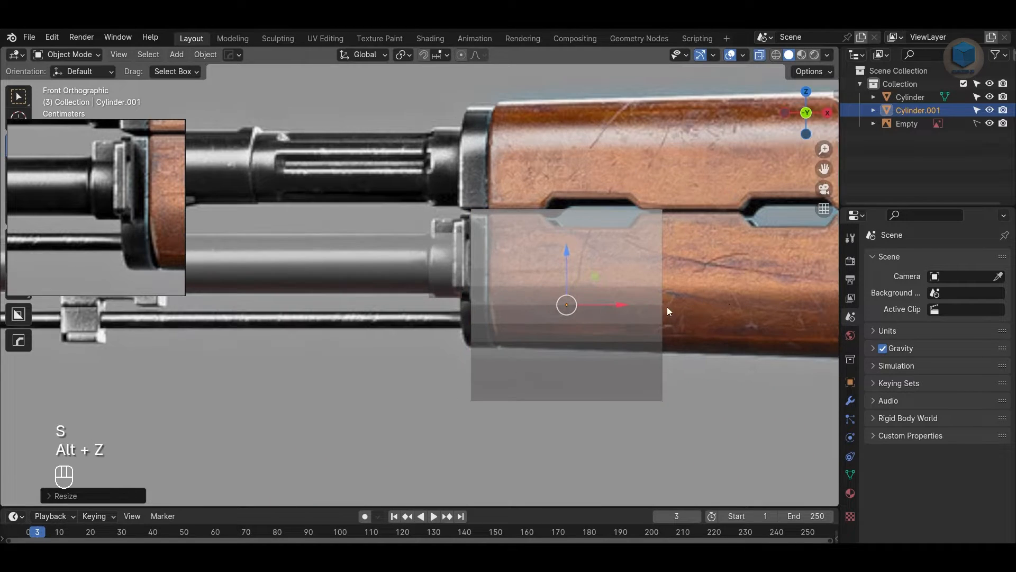
key(s)
click(627, 312)
drag(569, 304, 497, 312)
scroll(481, 320, up, 2)
Step: Delete the cylinder's upper half faces and both end caps in Edit Mode to leave an open half shell
key(Tab)
key(3)
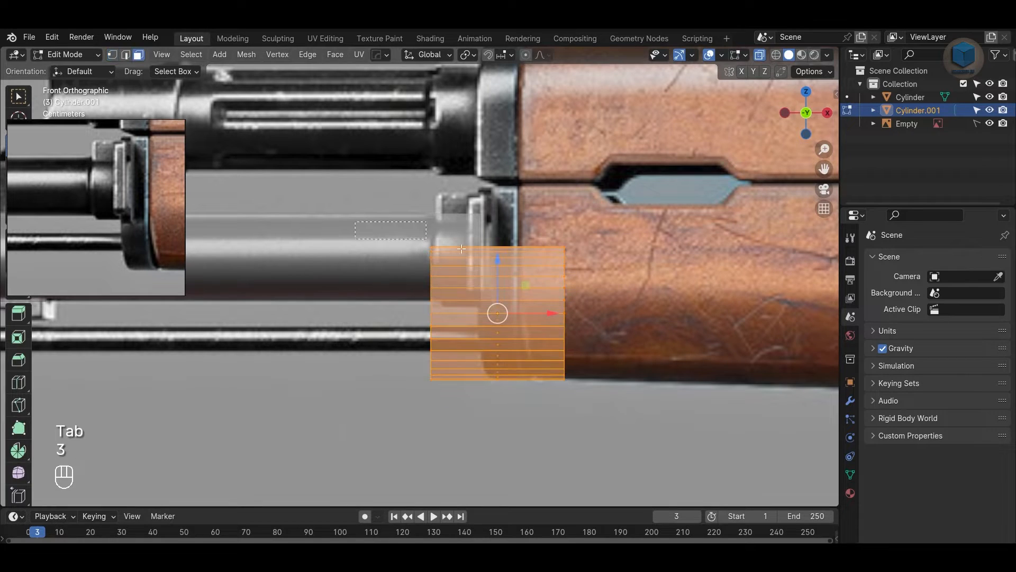
drag(355, 222, 657, 310)
key(Delete)
click(607, 275)
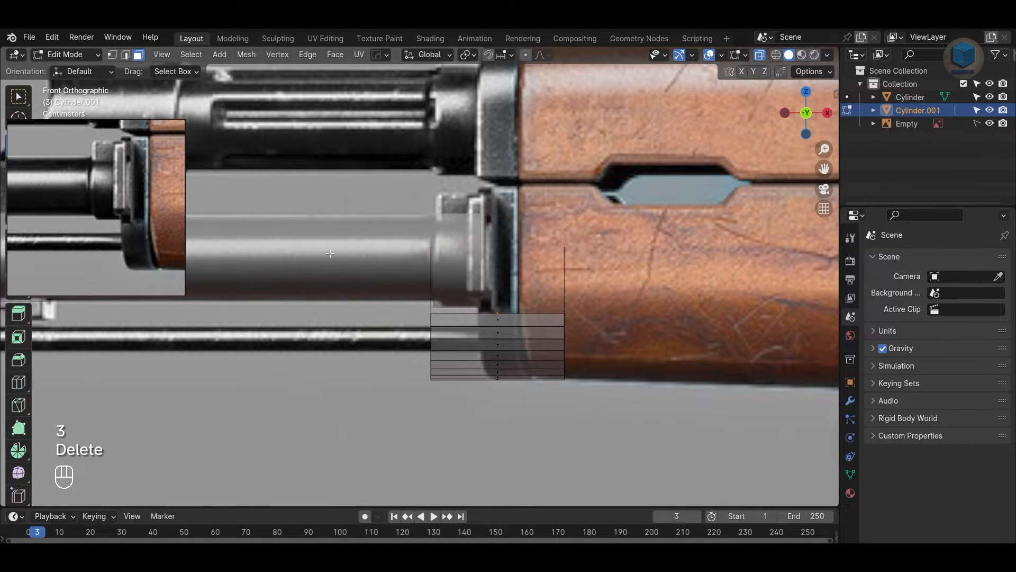
key(KP_1)
key(ctrl+z)
key(ctrl+z)
key(ctrl+z)
key(3)
drag(347, 231, 691, 318)
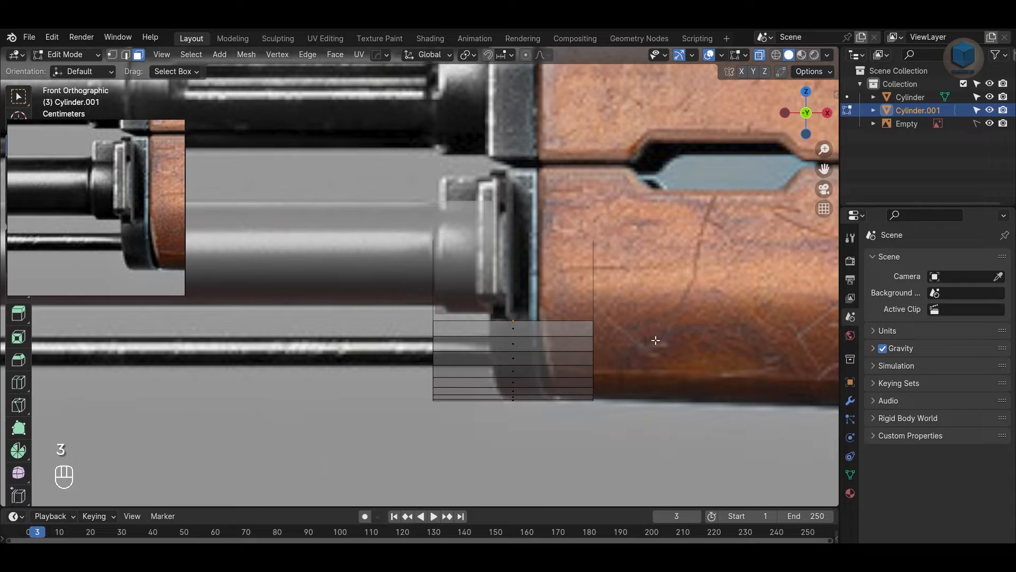
key(Delete)
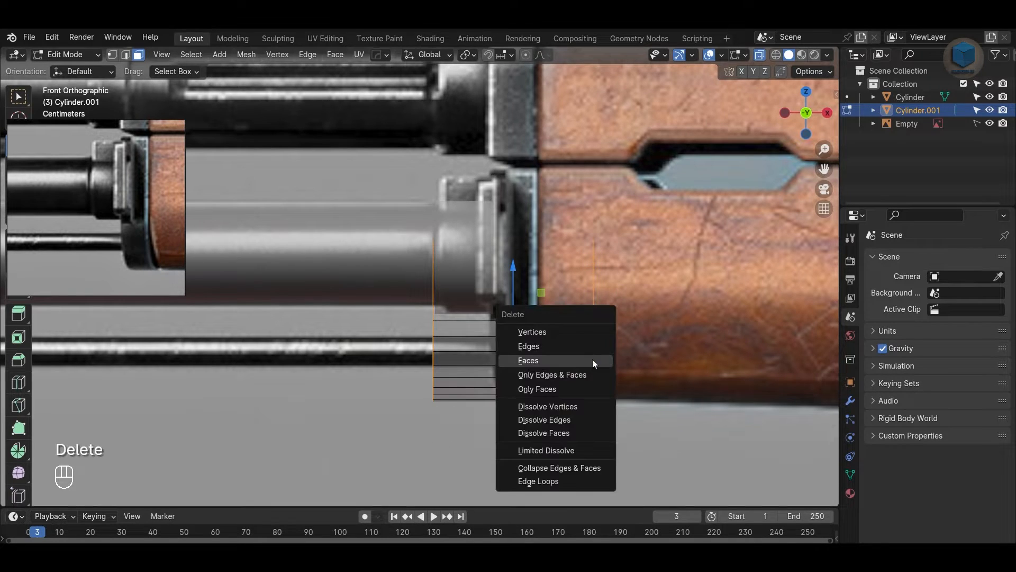
click(593, 360)
Step: Scale the half shell along X by about 0.28 in Object Mode to match the handguard retainer's thickness
key(2)
key(Tab)
key(Tab)
key(Tab)
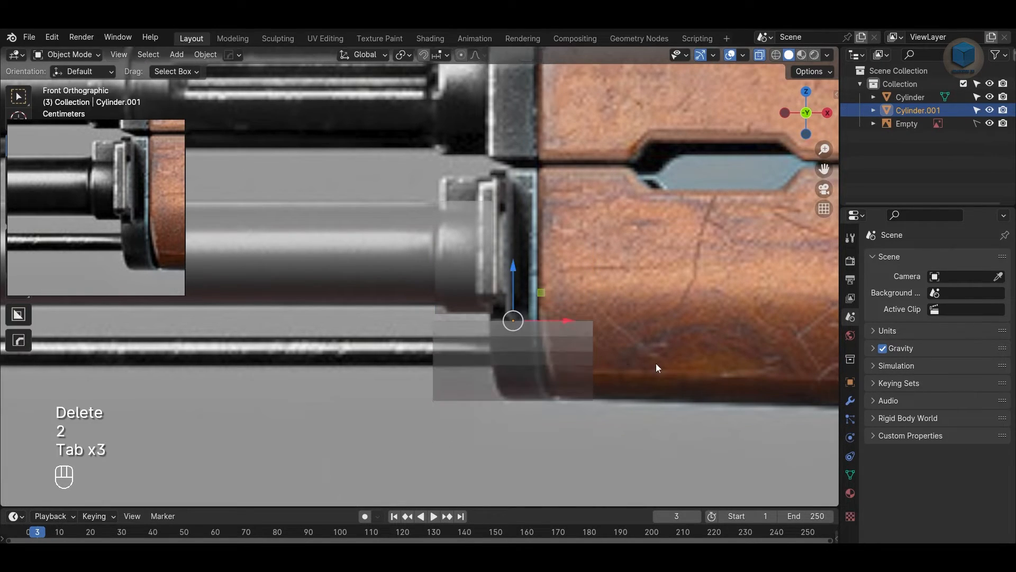
key(s)
key(x)
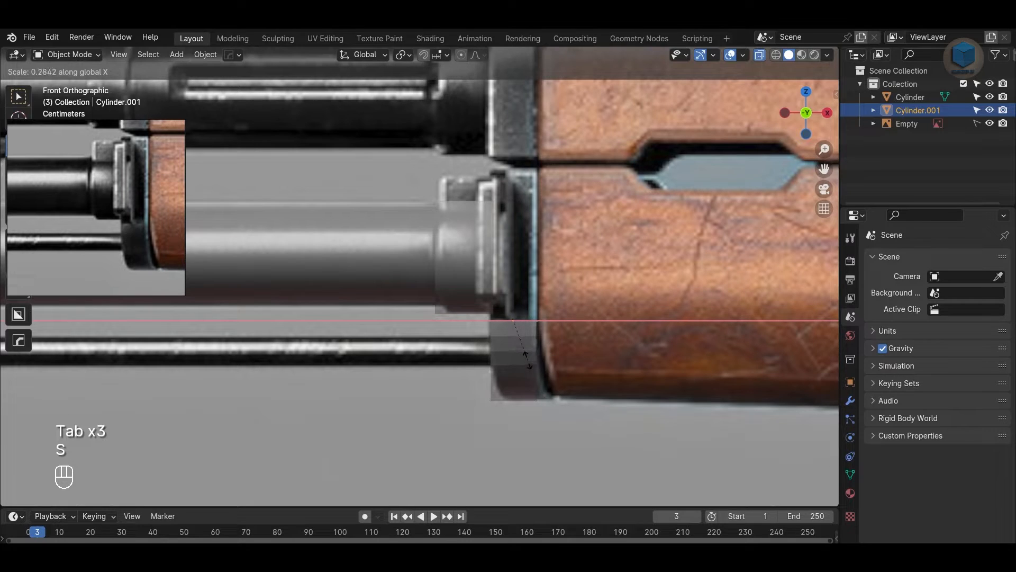
click(528, 361)
Step: Extrude the shell's upper edges about 0.206 m along Z to the top of the lower retainer, and return to Object Mode with X-ray off
key(Tab)
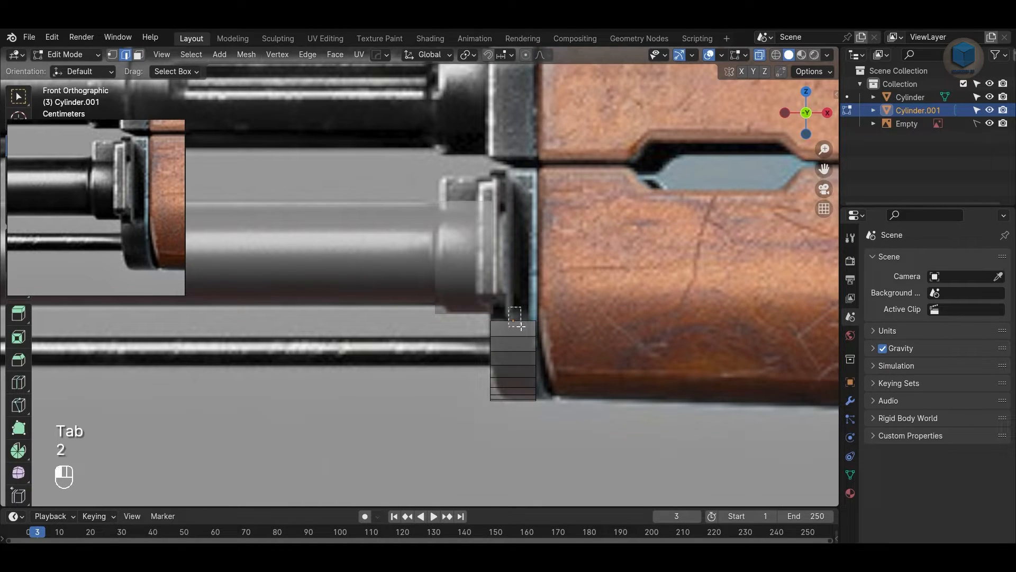
key(e)
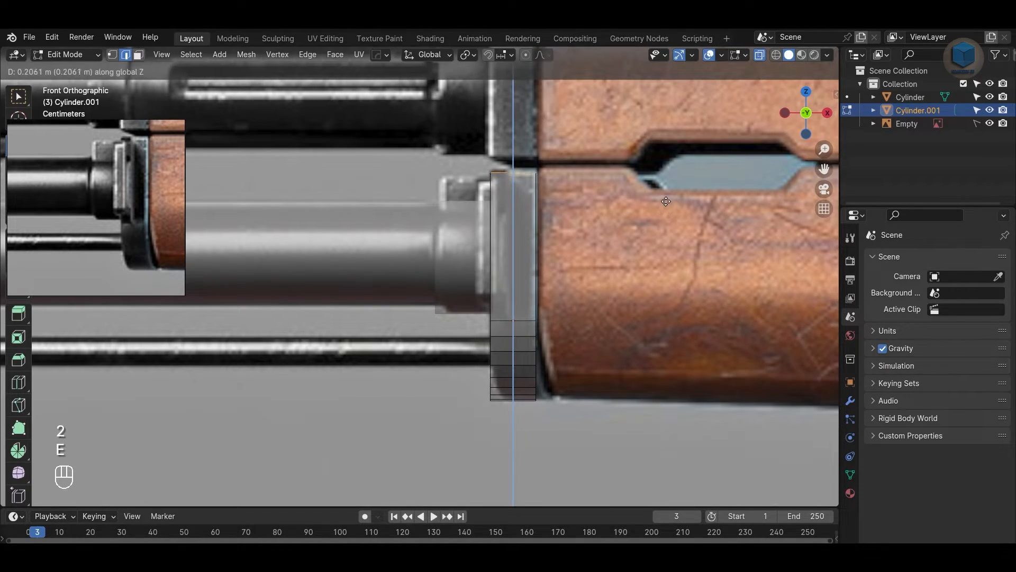
click(666, 197)
key(Tab)
key(alt+z)
Step: Fill the retainer shell's open top, front and rear sides with faces
middle_drag(647, 367, 494, 304)
right_click(494, 304)
key(Tab)
scroll(640, 339, up, 2)
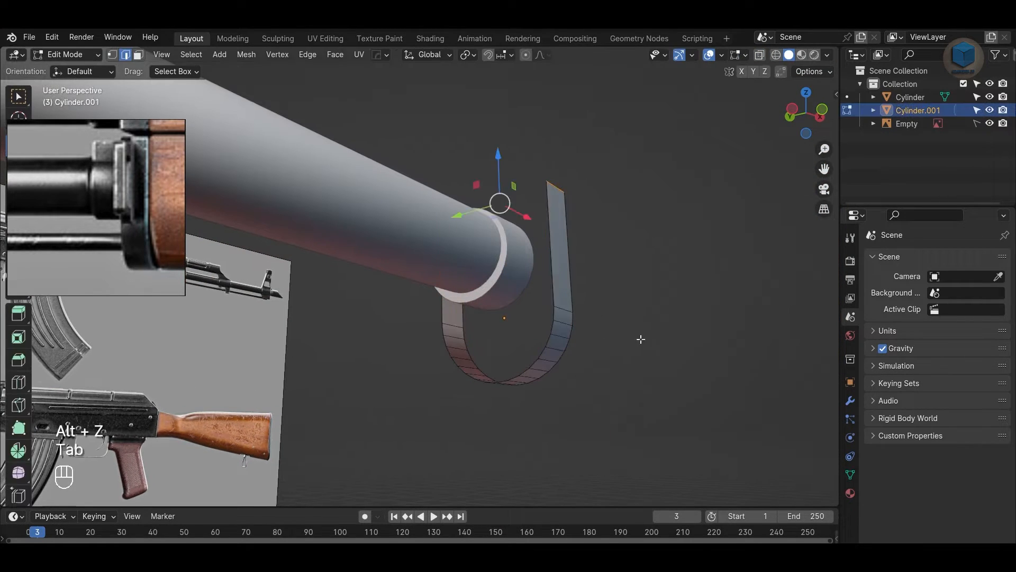
middle_drag(627, 237, 567, 229)
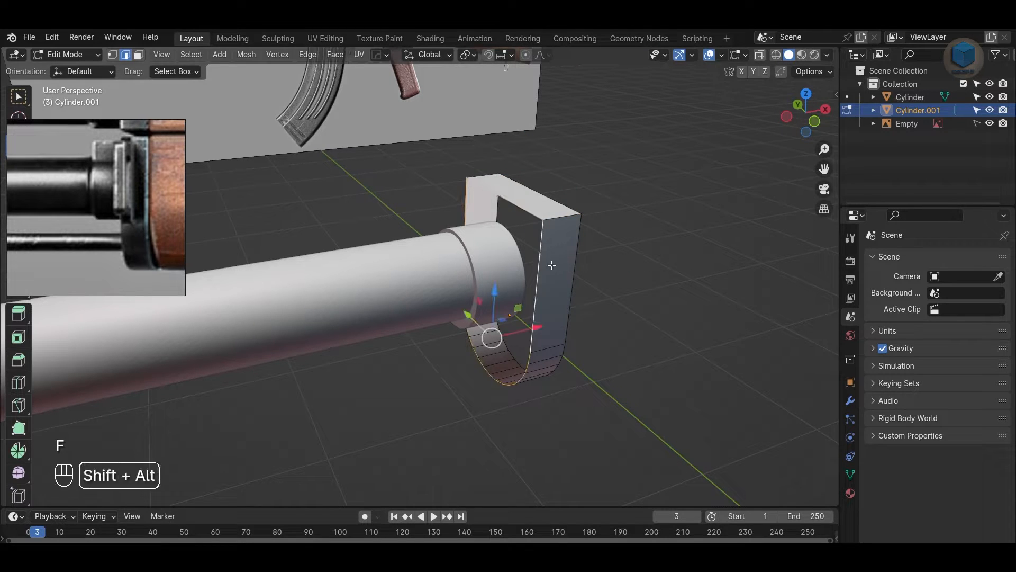
key(f)
click(579, 257)
middle_drag(681, 267, 553, 265)
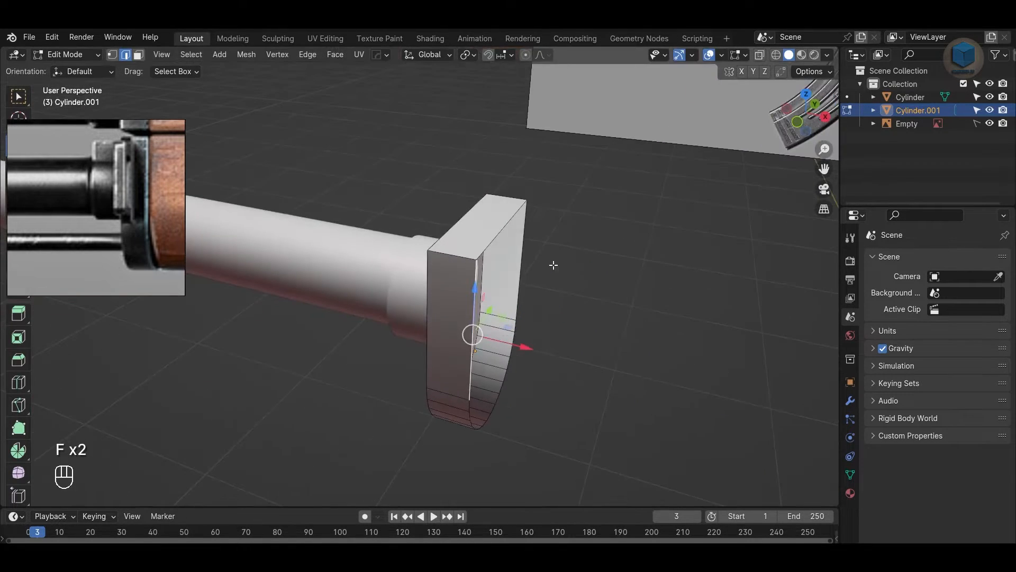
alt+shift+click(528, 245)
key(f)
click(664, 324)
Step: Return to Object Mode, show the front view with X-ray on and save the file
scroll(667, 327, down, 4)
key(Tab)
click(666, 328)
alt+drag(656, 331, 600, 300)
key(KP_1)
key(alt+z)
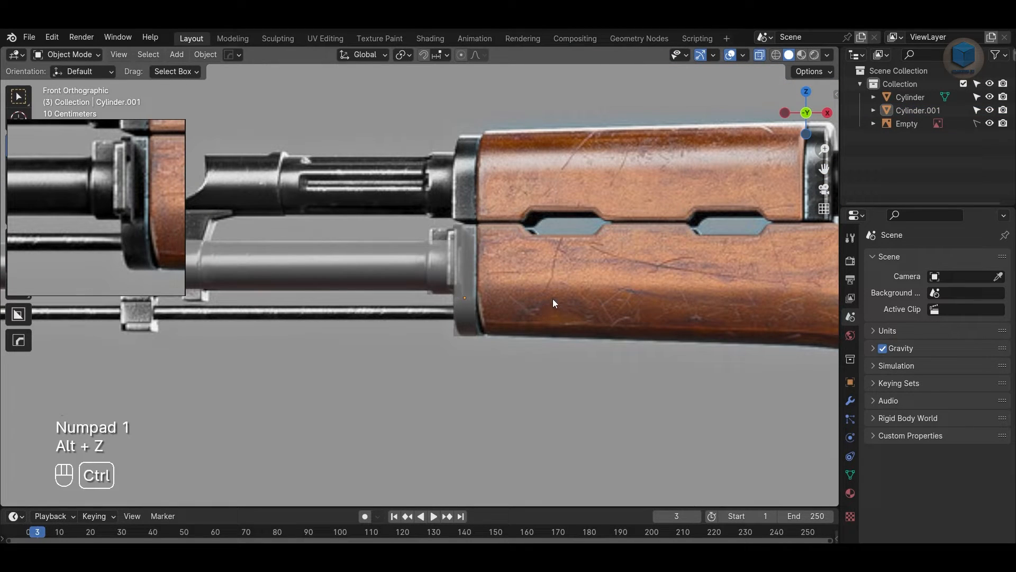
key(ctrl+s)
Step: Duplicate the lower retainer upward along Z to the upper handguard and flip the copy by scaling it -1 along Z
scroll(606, 349, down, 3)
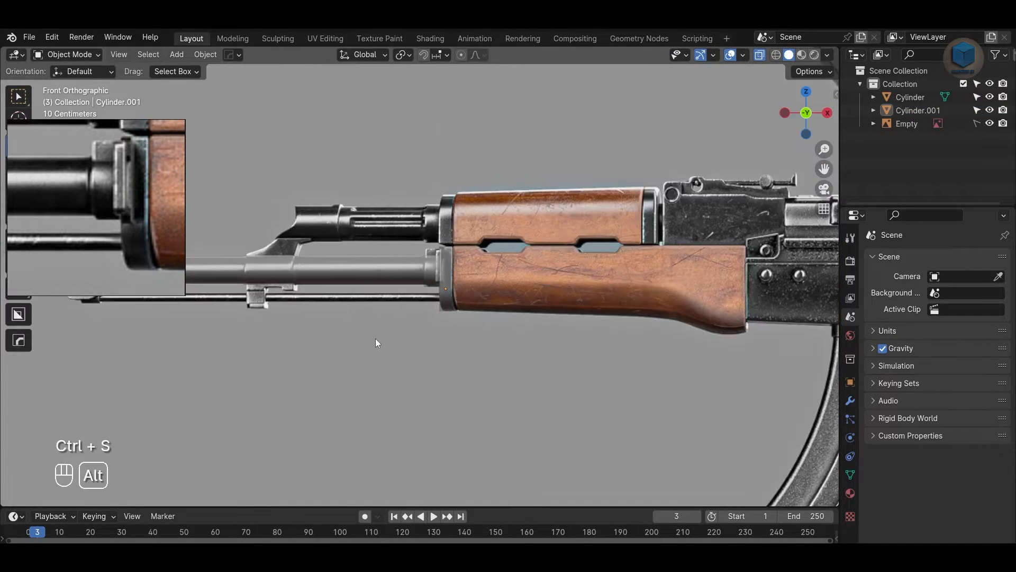
alt+shift+drag(377, 339, 418, 394)
scroll(475, 313, up, 1)
scroll(497, 372, up, 1)
click(509, 364)
key(shift+d)
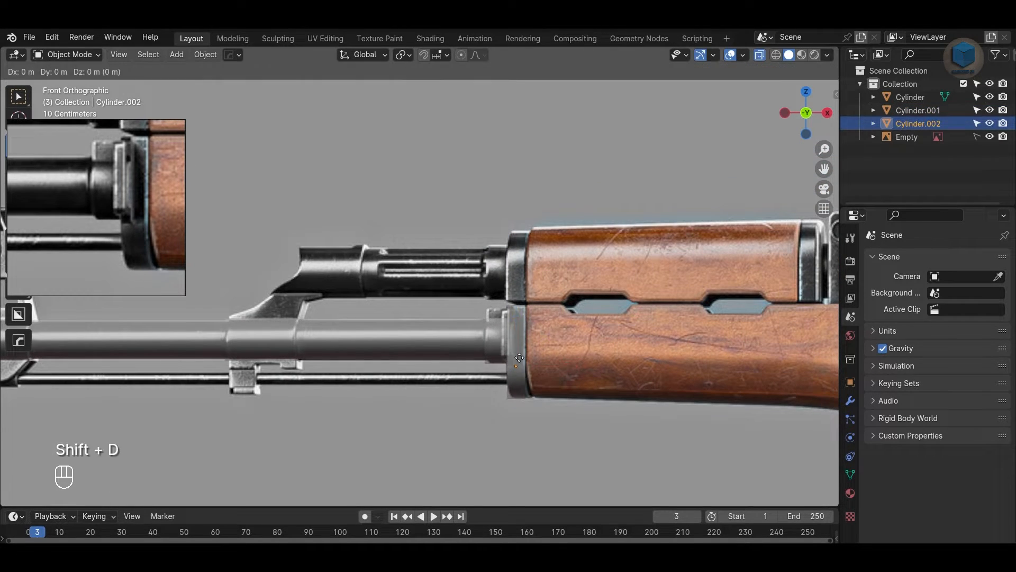
key(z)
click(538, 265)
text(sz)
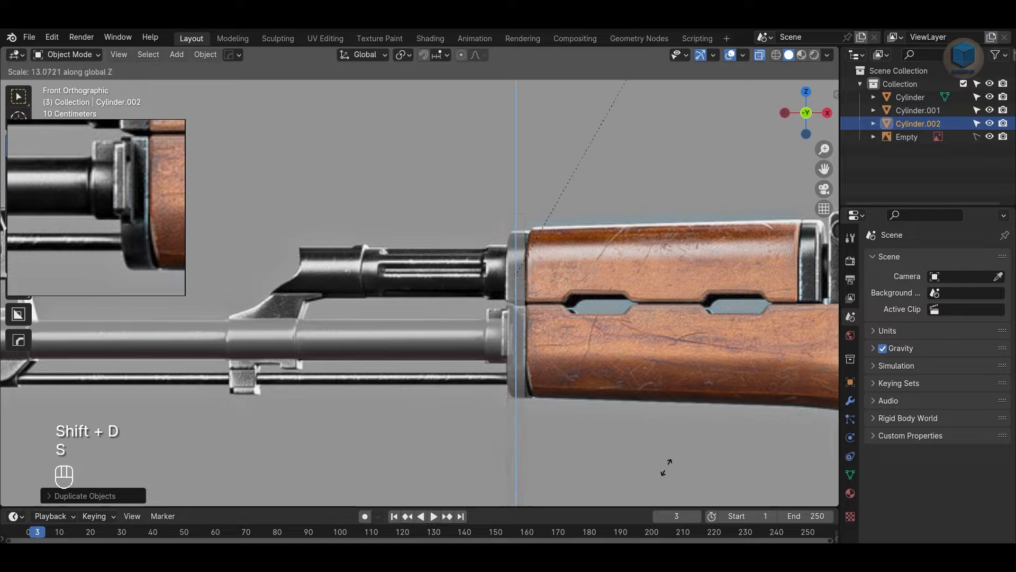
text(-1)
key(Return)
Step: Position the flipped copy over the upper handguard retainer and lower its rounded top vertices to the reference height
scroll(666, 467, up, 5)
alt+shift+drag(520, 380, 386, 397)
drag(531, 245, 524, 153)
key(Tab)
key(1)
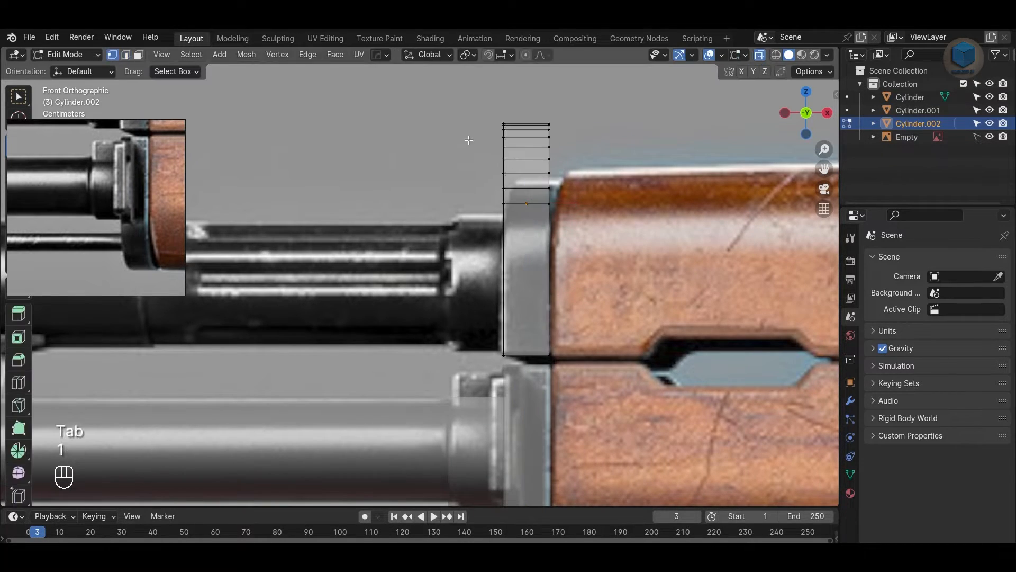
drag(466, 103, 599, 228)
drag(528, 101, 536, 149)
key(Tab)
scroll(568, 287, down, 3)
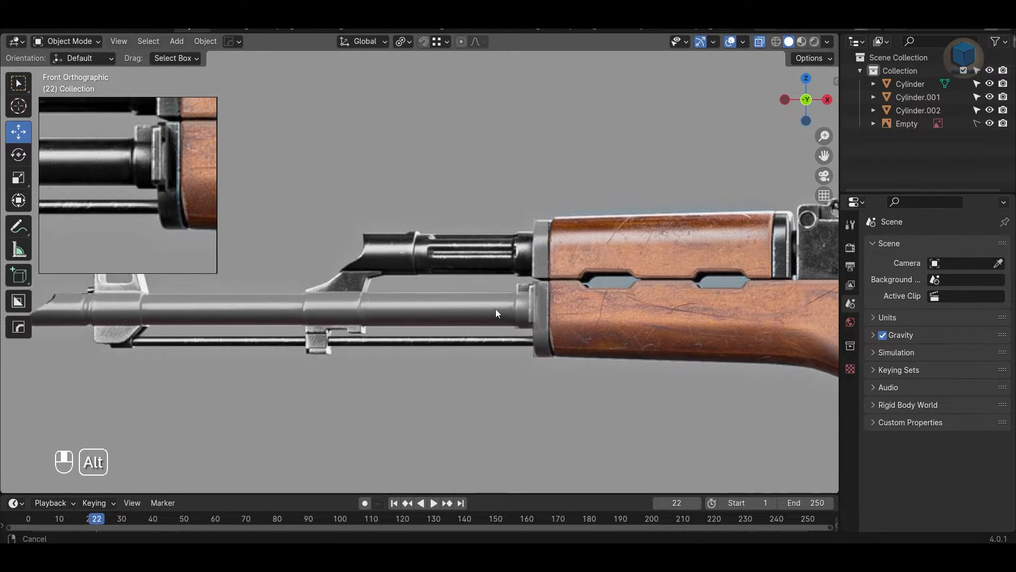
Step: Add a mesh cylinder, move it over the gas tube area and rotate it by 90°
scroll(498, 314, up, 1)
key(shift+a)
mouse_move(437, 256)
click(497, 328)
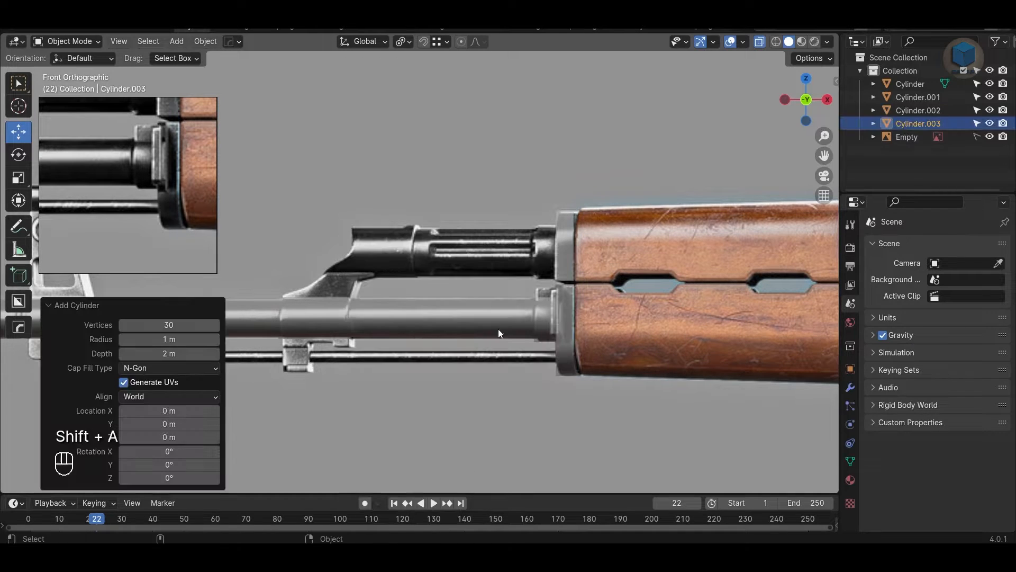
scroll(515, 389, down, 8)
key(w)
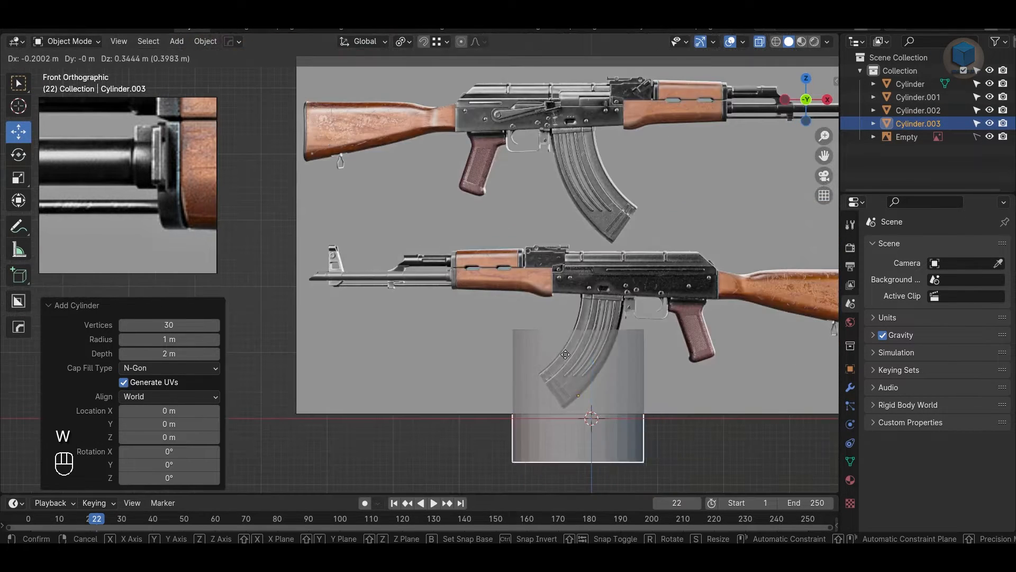
click(458, 253)
text(r90)
key(Return)
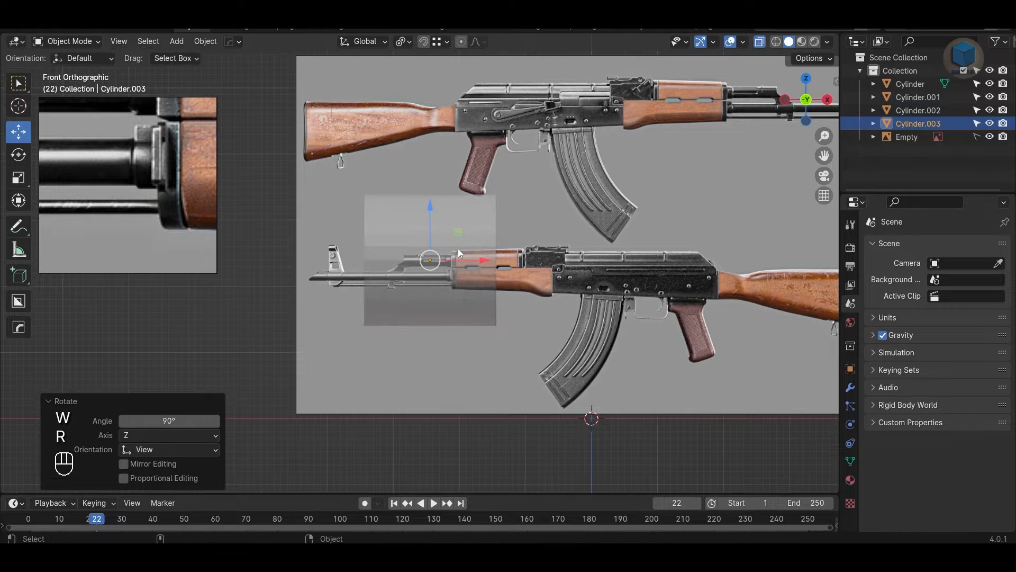
Step: Scale the new cylinder to 0.1 and move it onto the front portion of the gas tube
scroll(459, 248, up, 3)
text(s.1)
key(Return)
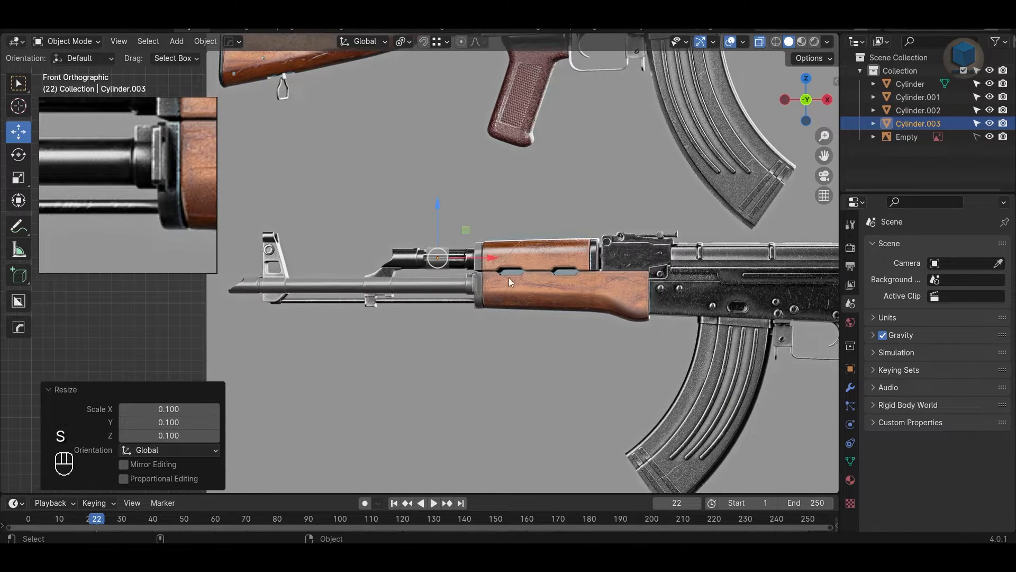
scroll(479, 249, up, 4)
key(g)
click(440, 236)
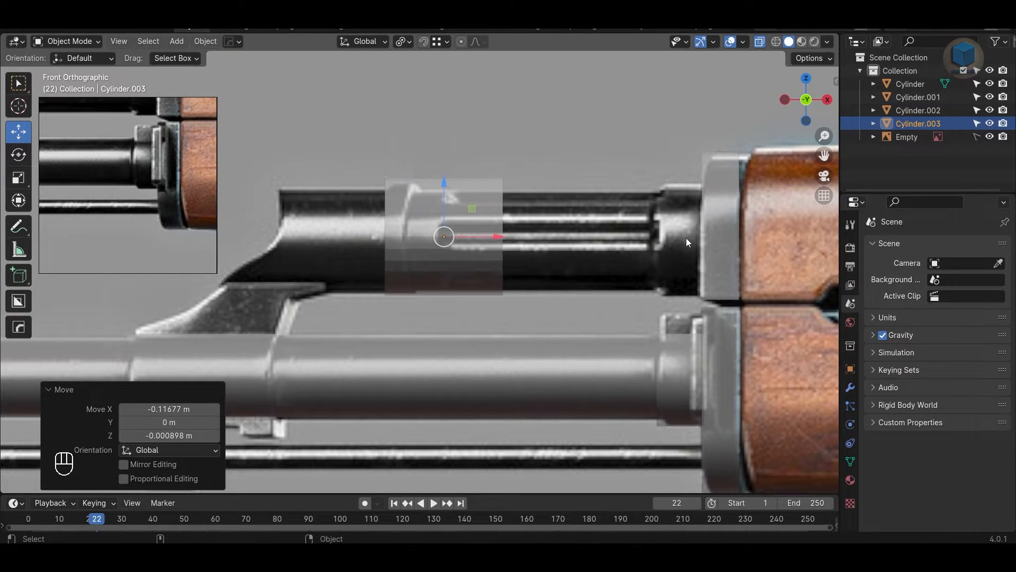
Step: Scale and reposition the cylinder to match the gas tube's diameter, starting just behind the tube's front ring
key(s)
click(445, 239)
drag(444, 238, 465, 241)
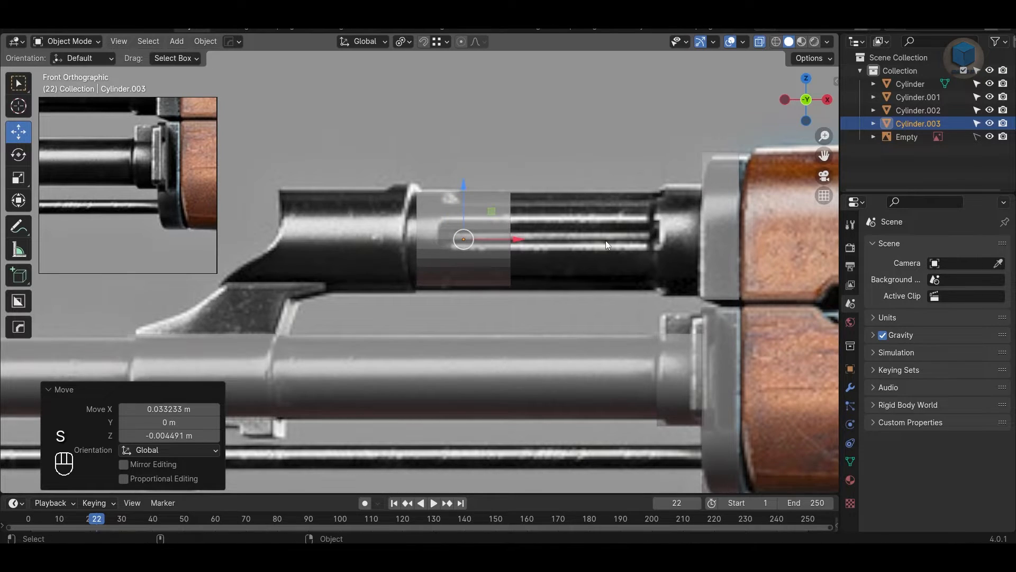
key(s)
click(560, 219)
Step: Extend the cylinder's rear end to the gas tube's rear collar and its front end to the front of the gas block
key(Tab)
drag(470, 151, 533, 300)
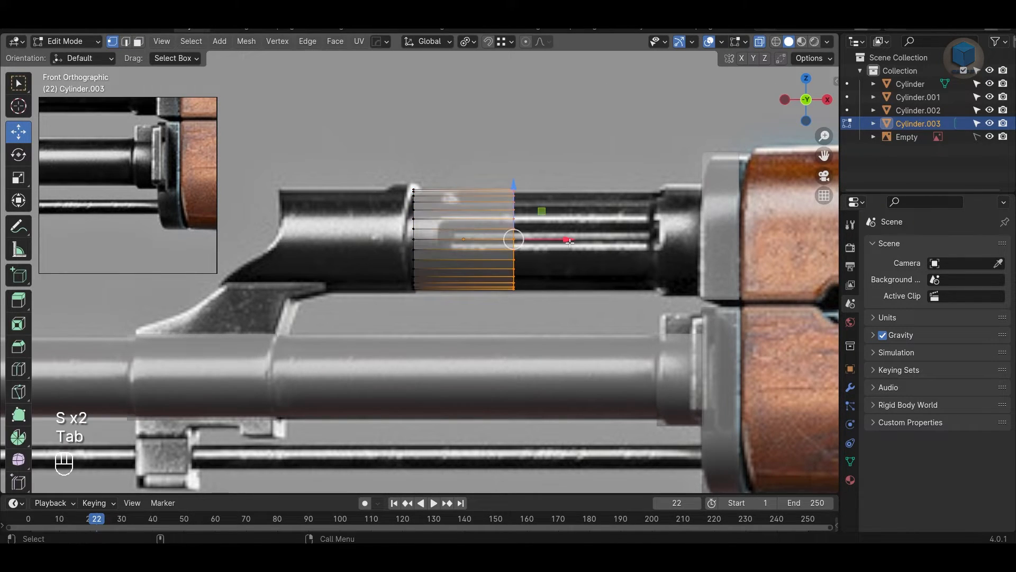
drag(576, 241, 716, 259)
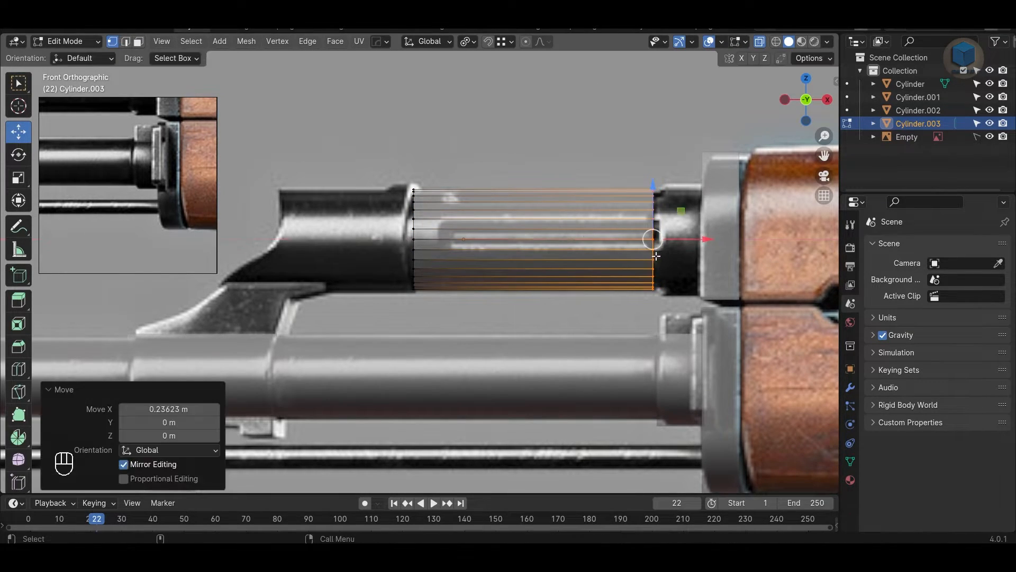
drag(345, 151, 421, 344)
drag(461, 239, 334, 237)
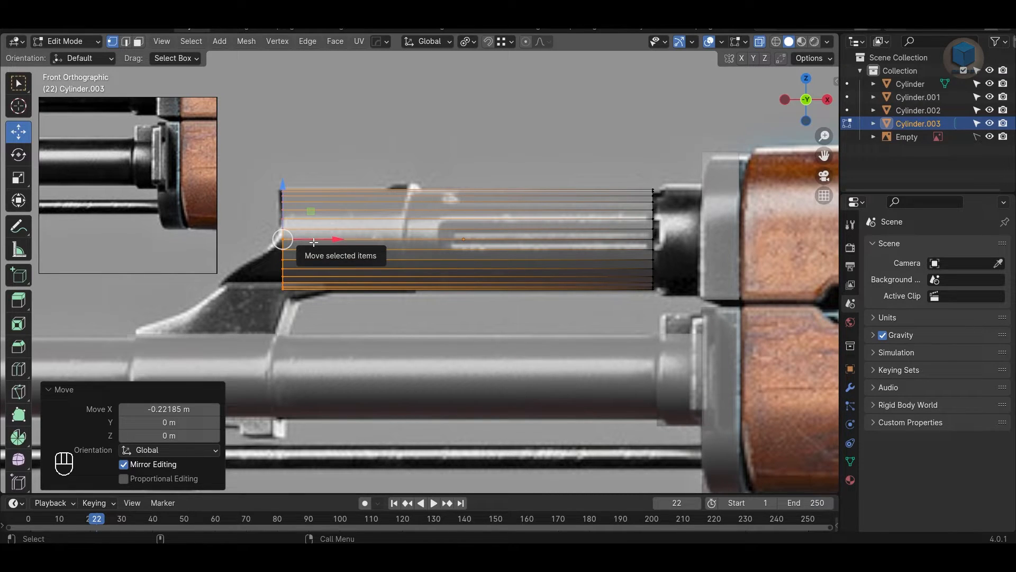
shift+middle_drag(471, 211, 438, 215)
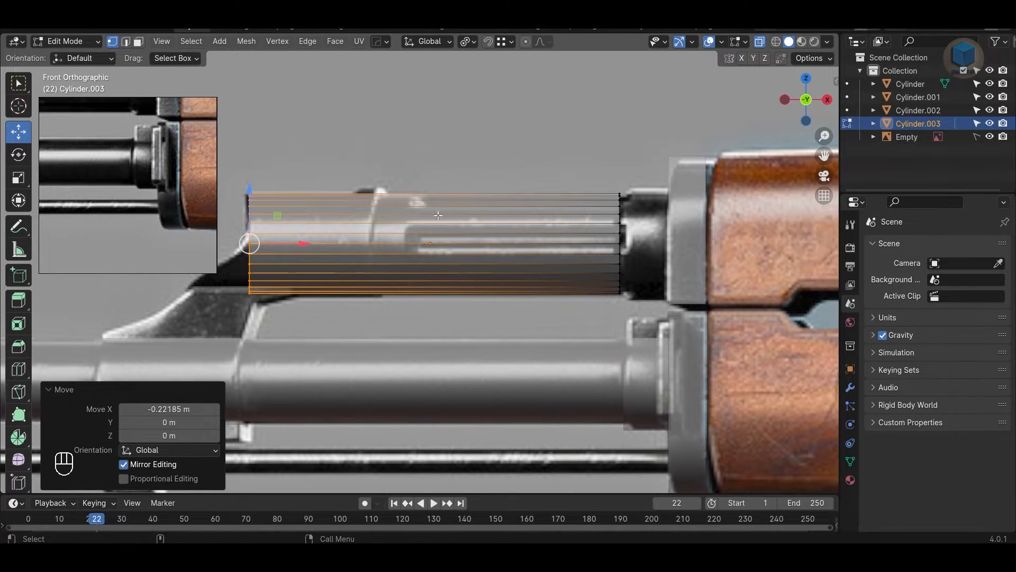
alt+middle_drag(529, 257, 504, 260)
scroll(498, 255, up, 1)
key(Tab)
click(353, 126)
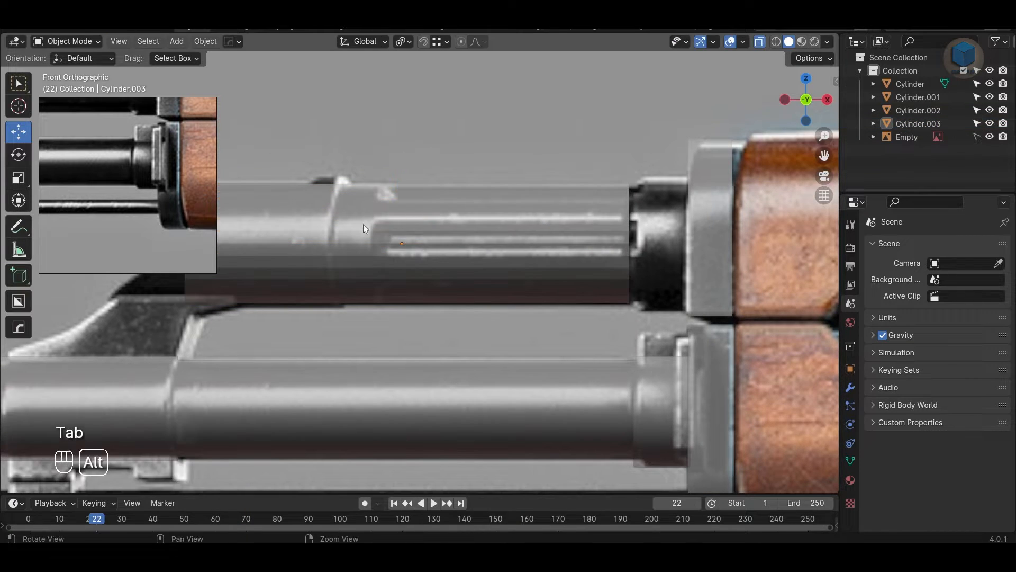
Step: Add two edge loops around the gas tube, one at its front ring and one where the side grooves begin
alt+middle_drag(351, 124, 445, 124)
key(Tab)
click(445, 124)
key(ctrl+r)
click(405, 239)
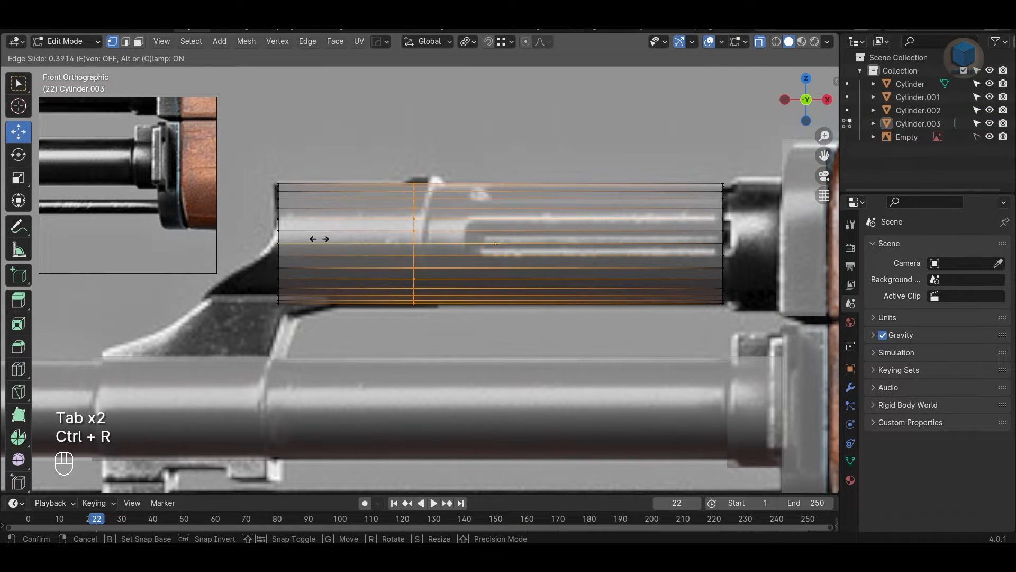
click(319, 239)
key(ctrl+r)
click(352, 217)
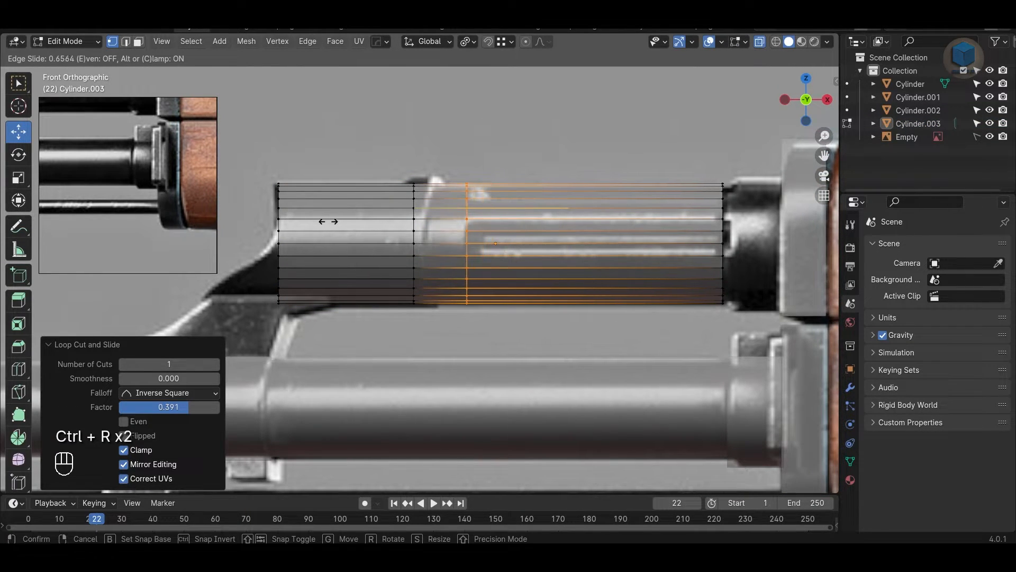
click(329, 222)
click(470, 93)
Step: Delete the faces capping the rear and front ends of the gas tube cylinder
alt+middle_drag(738, 138, 537, 175)
scroll(537, 176, up, 2)
key(3)
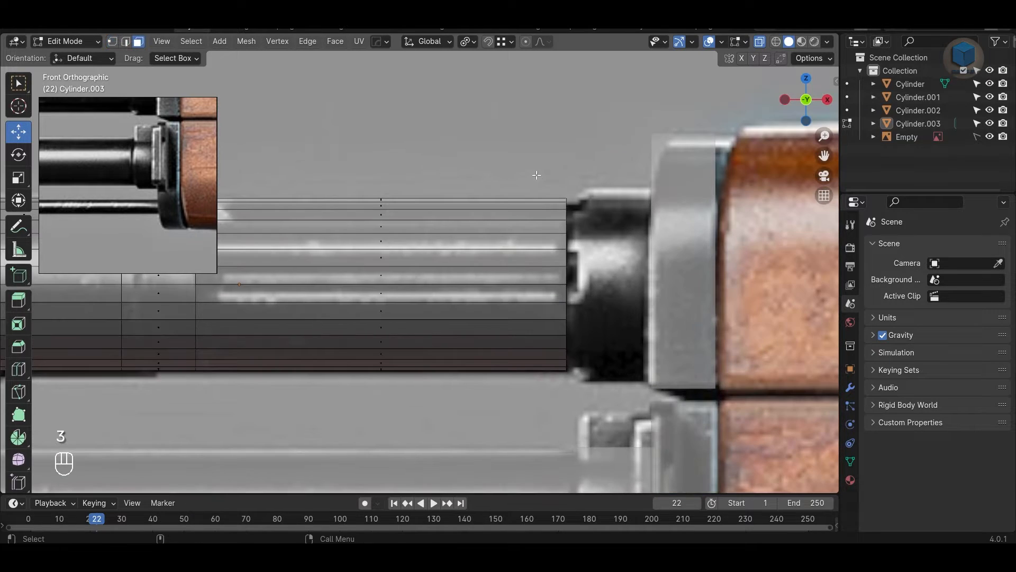
scroll(567, 286, down, 1)
key(x)
click(594, 238)
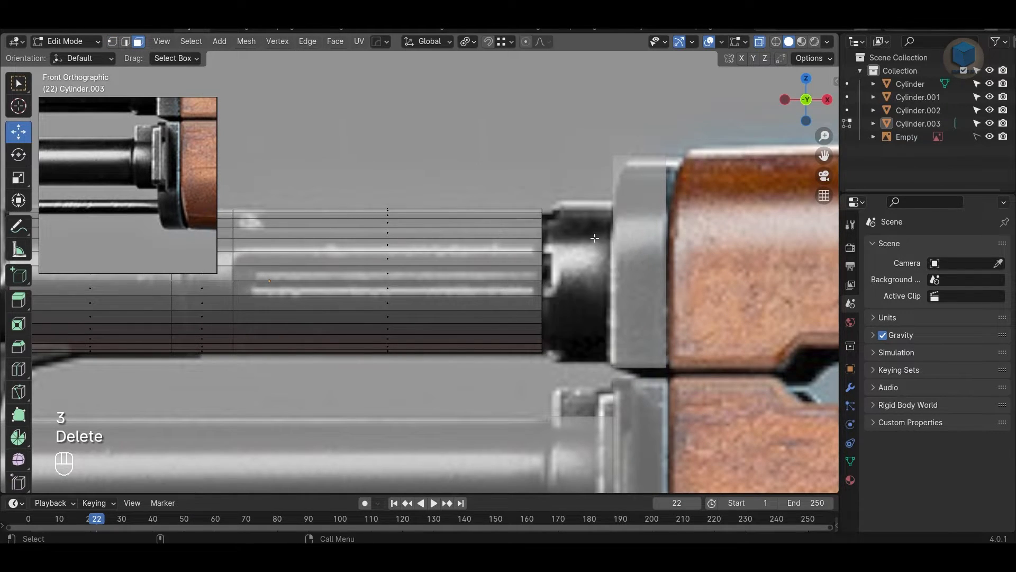
scroll(594, 238, down, 2)
alt+middle_drag(595, 238, 752, 237)
drag(265, 195, 297, 329)
key(Delete)
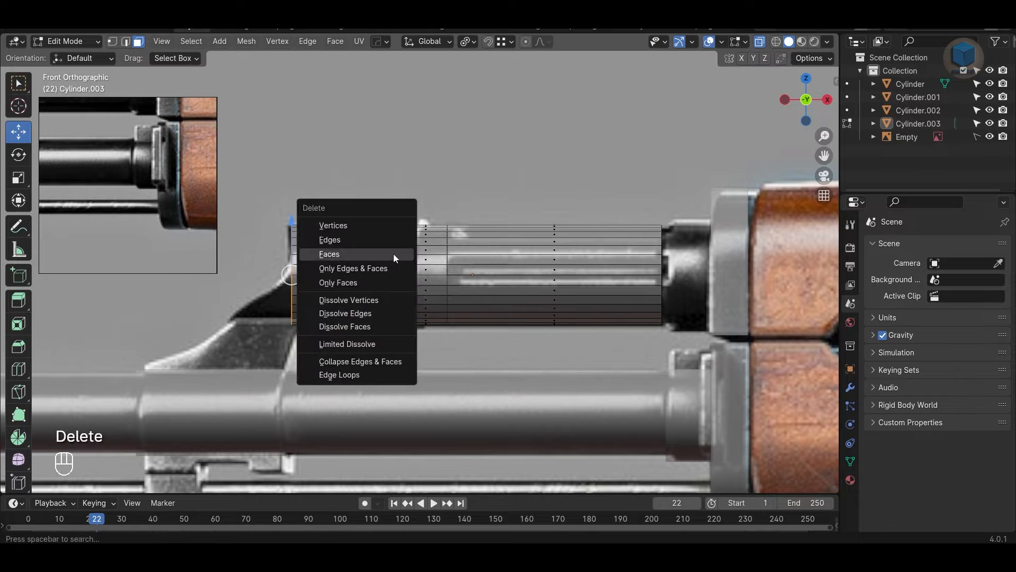
click(393, 253)
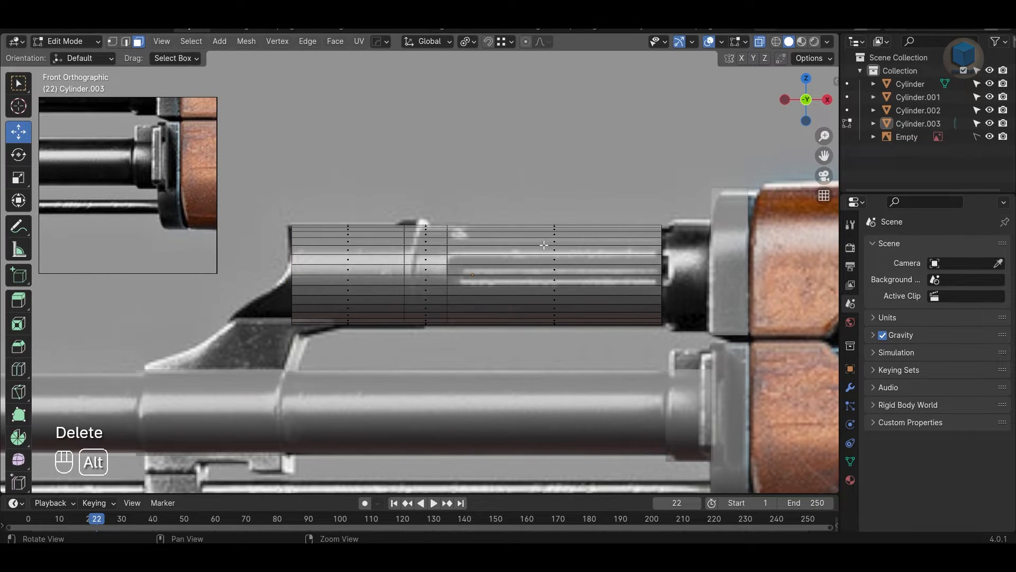
key(Tab)
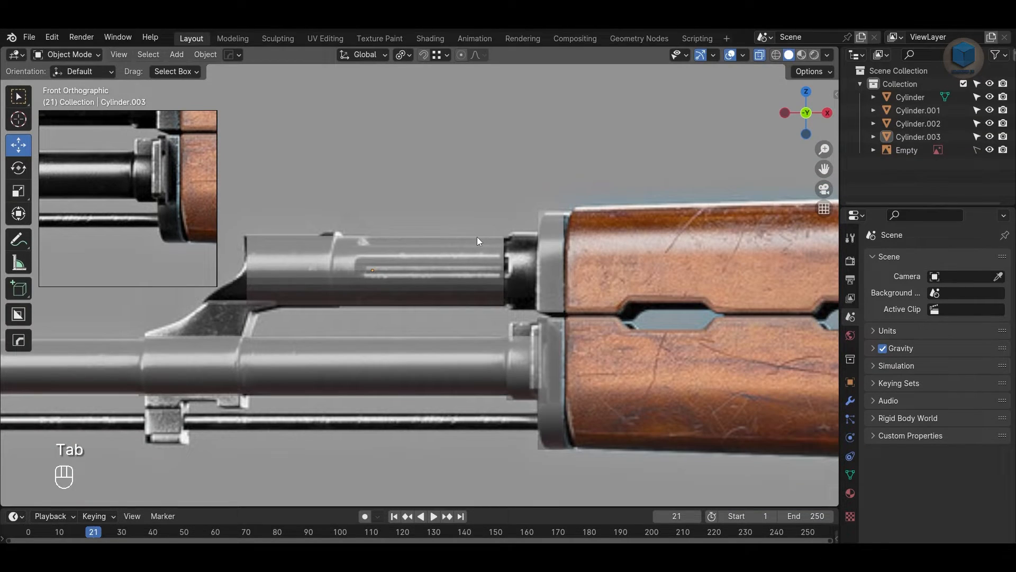
Step: Add another mesh cylinder, move it over the handguard area of the lower rifle and rotate it by 90°
key(shift+a)
mouse_move(477, 237)
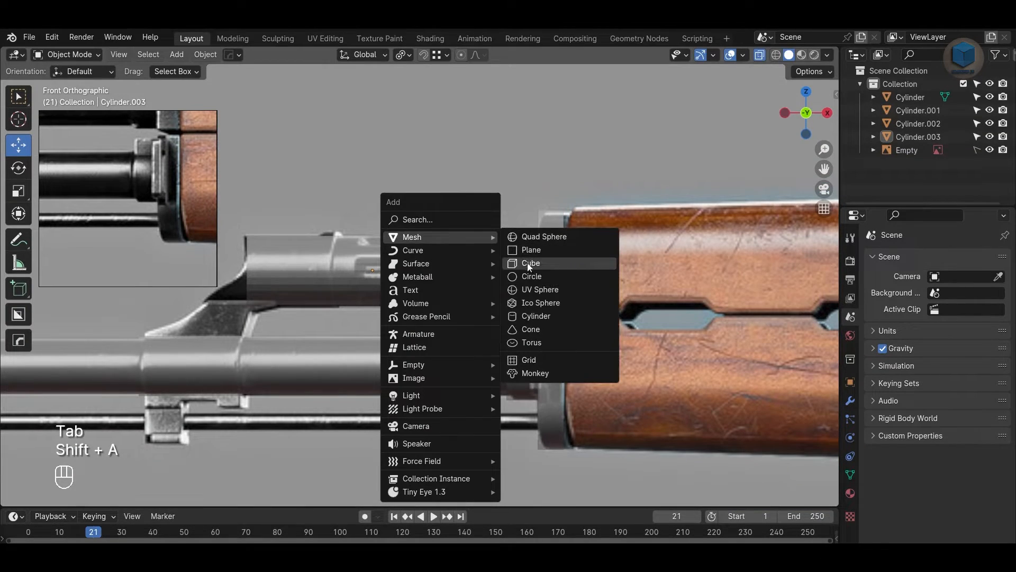
click(533, 316)
scroll(673, 396, down, 6)
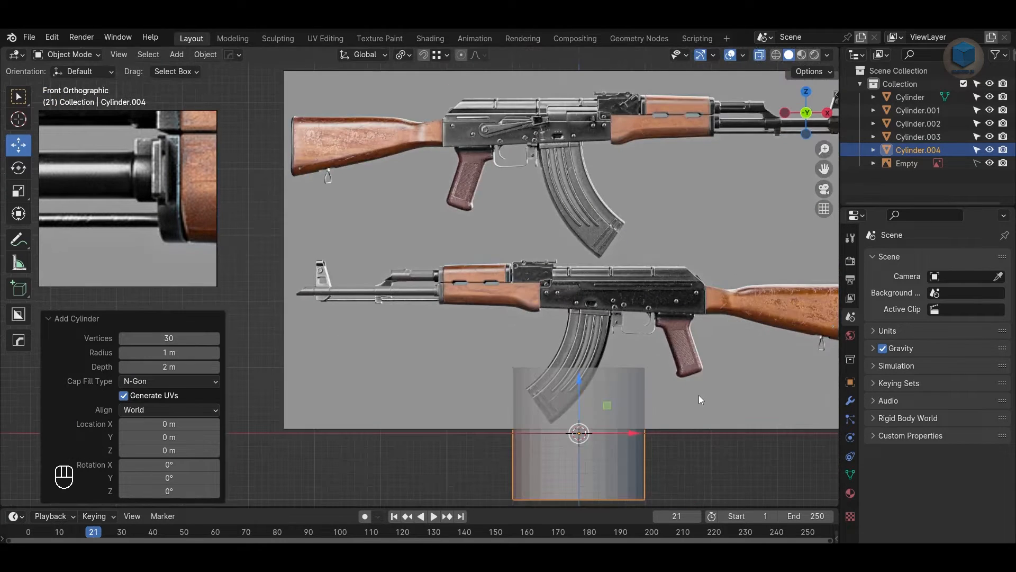
key(w)
click(573, 250)
text(r90)
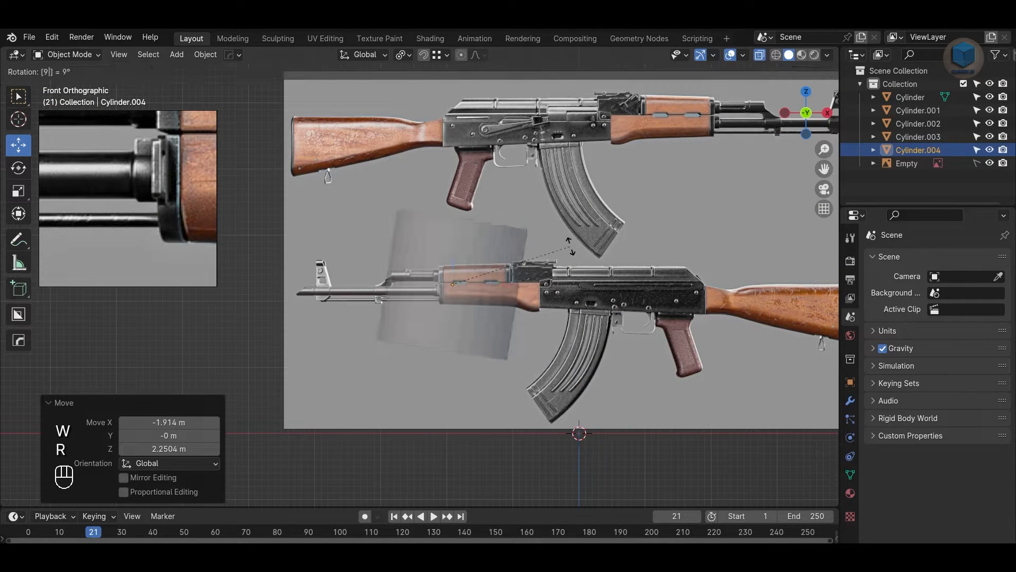
click(570, 250)
Step: Scale the new cylinder down and move it over the collar at the gas tube's rear end
scroll(570, 246, up, 8)
key(s)
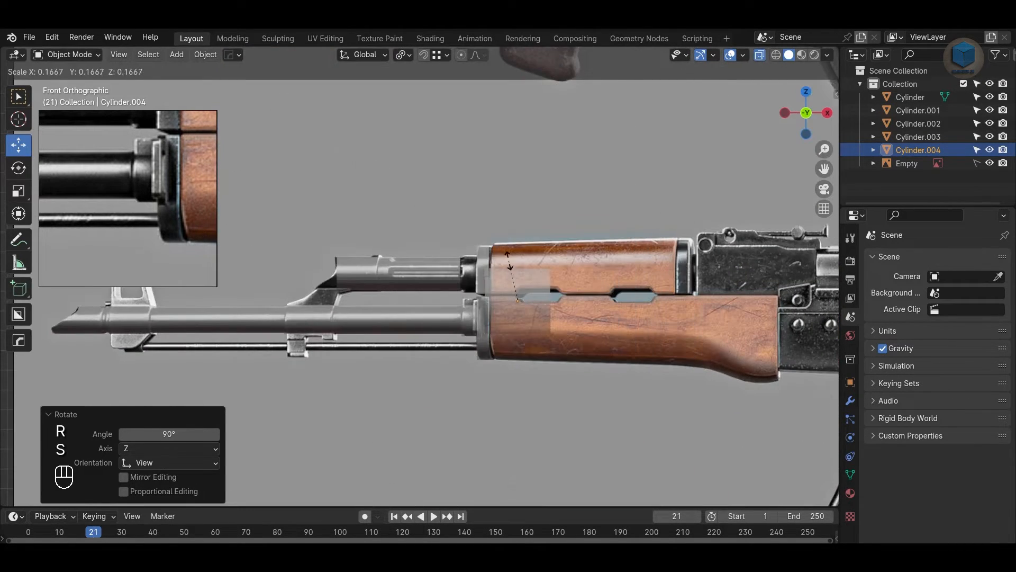
click(592, 291)
drag(662, 336, 547, 266)
alt+middle_drag(665, 271, 589, 271)
key(s)
click(596, 268)
scroll(596, 267, up, 4)
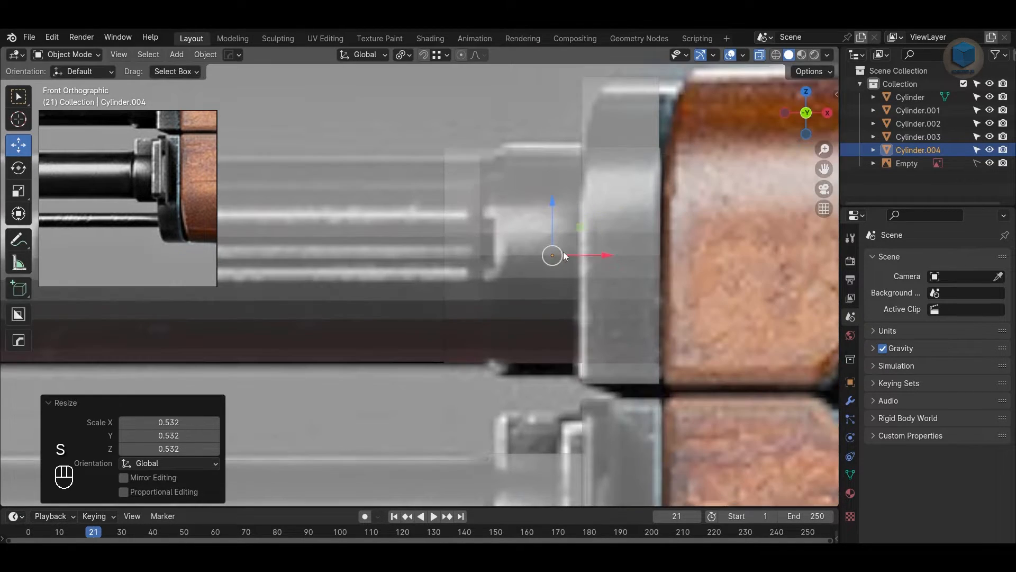
Step: Match the cylinder's diameter to the rear collar, shorten it along X and align it against the upper handguard retainer
key(s)
click(683, 263)
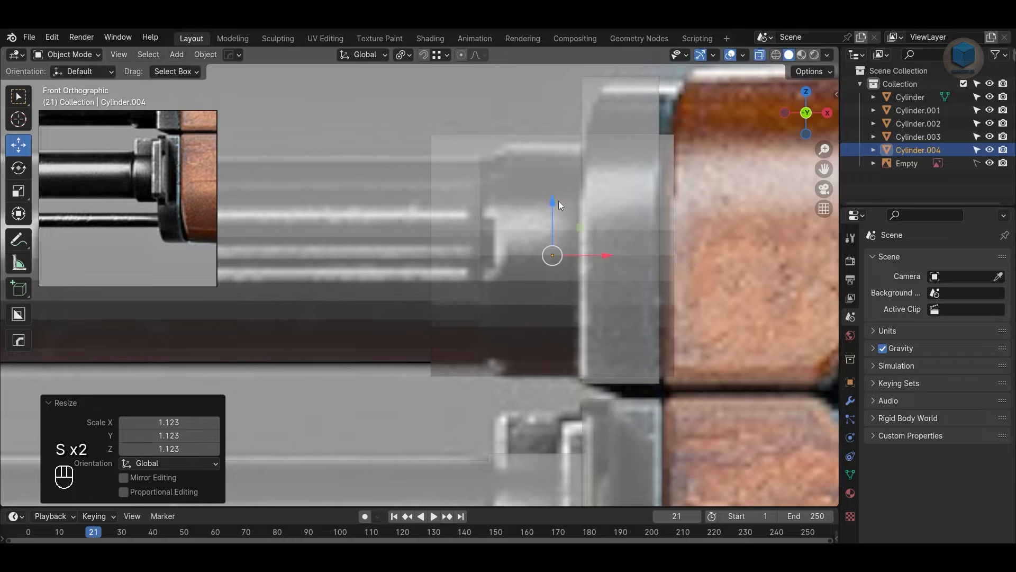
drag(557, 202, 559, 205)
key(s)
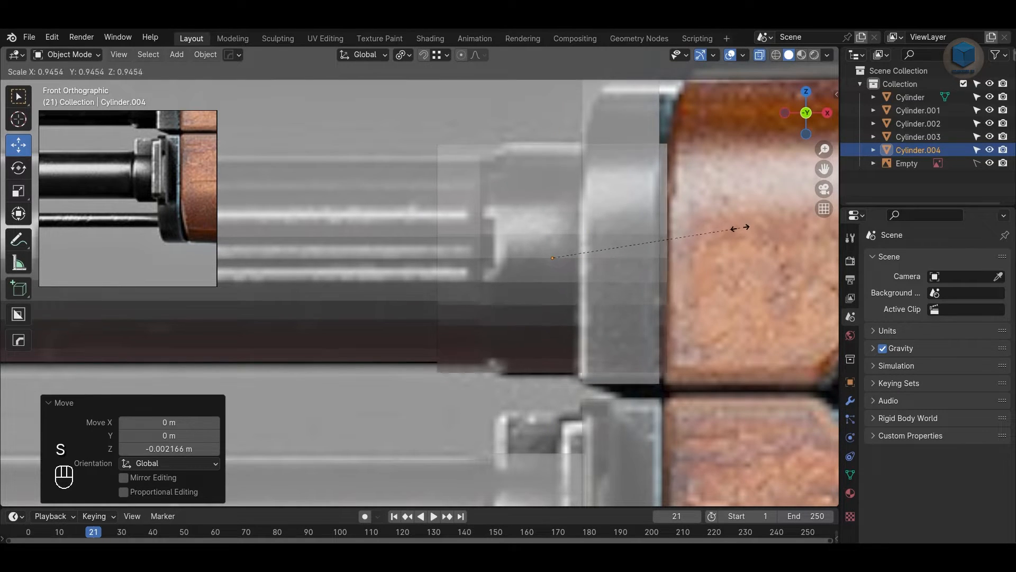
click(743, 232)
key(Tab)
key(Tab)
key(s)
key(x)
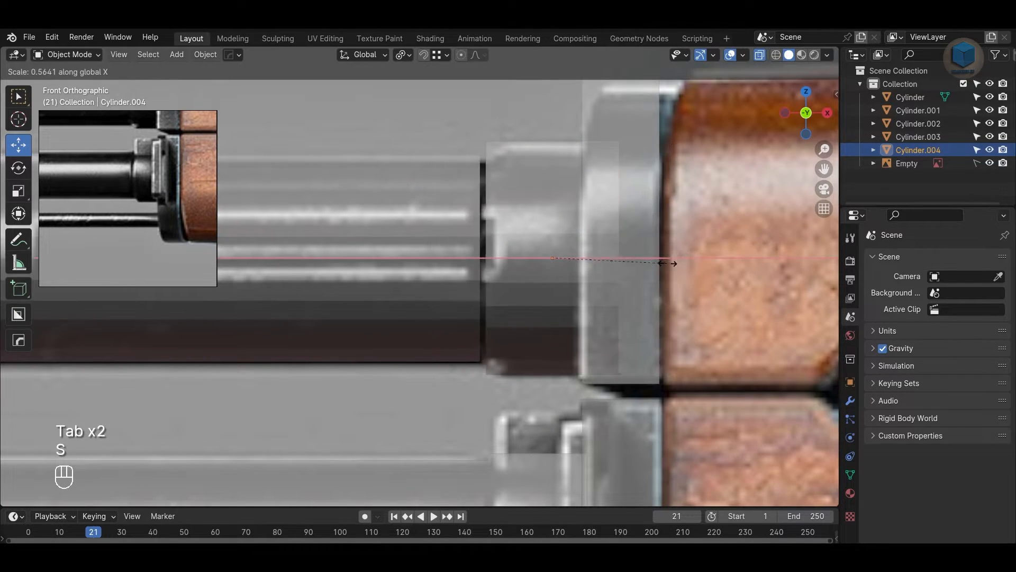
click(646, 261)
drag(607, 258, 583, 265)
Step: Add an edge loop around the rear collar, slid close to its front edge
key(Tab)
scroll(556, 267, down, 3)
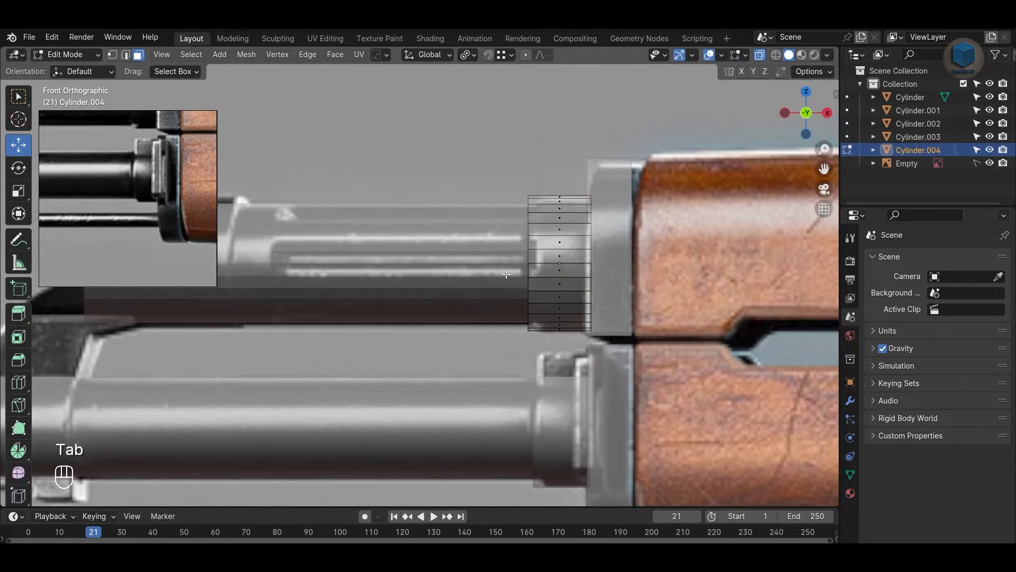
scroll(558, 272, up, 5)
click(634, 206)
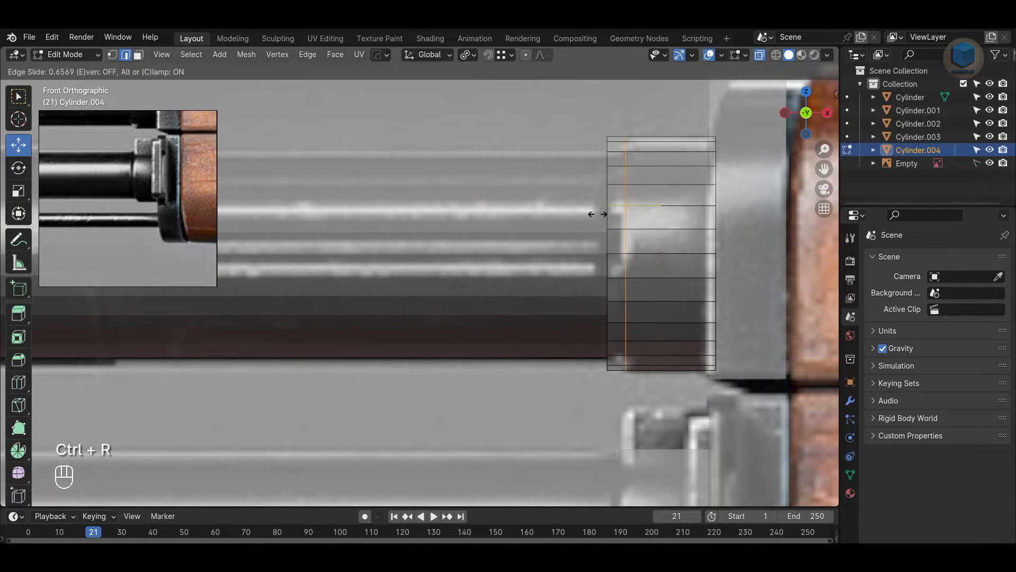
click(597, 212)
click(566, 195)
alt+middle_drag(679, 235, 643, 244)
shift+middle_drag(486, 154, 540, 155)
Step: Shade the gas tube and its rear collar smooth with auto smooth at 30° and check them in solid perspective
key(Tab)
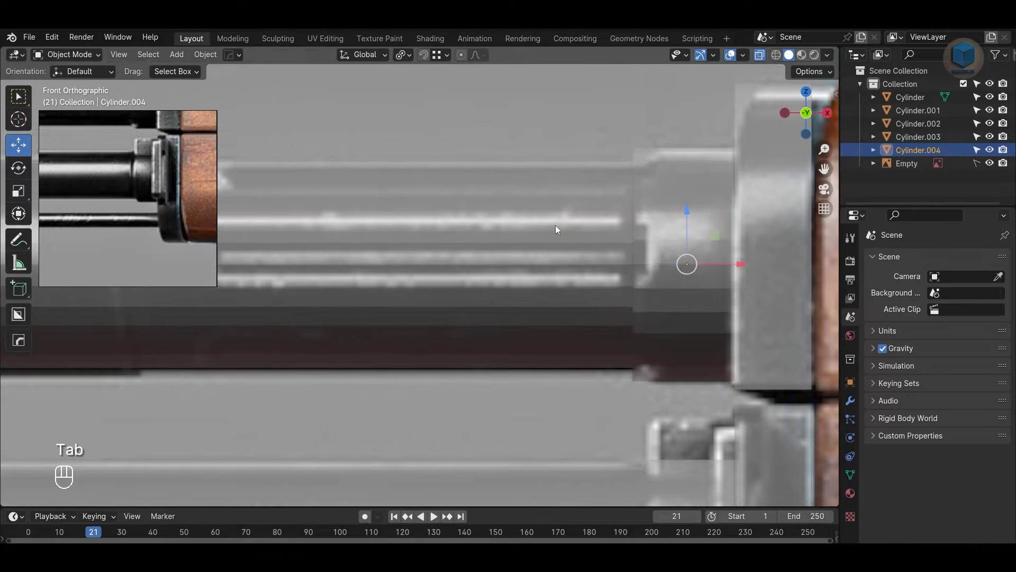
right_click(555, 225)
click(555, 225)
right_click(695, 233)
click(695, 234)
scroll(695, 234, down, 3)
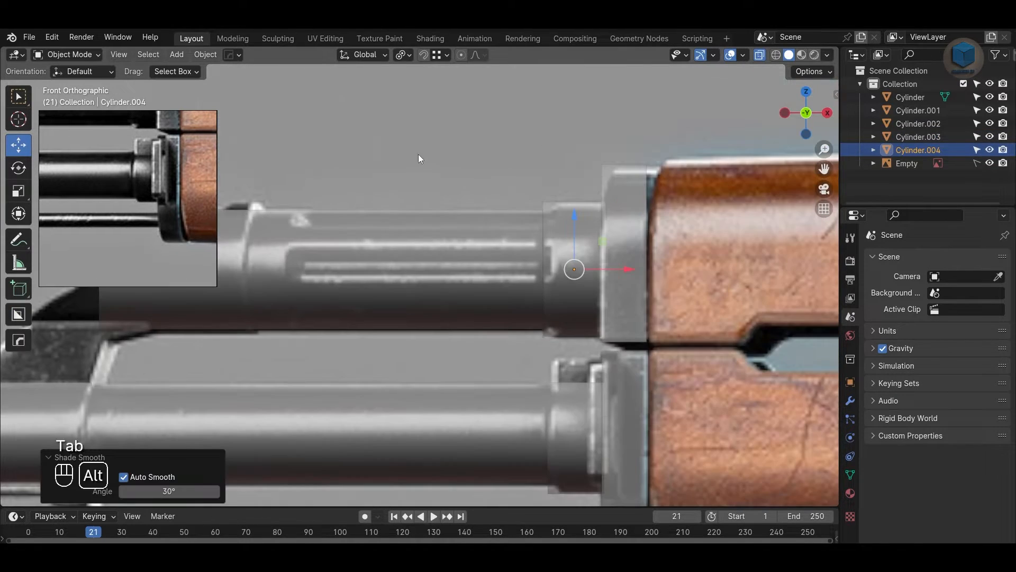
alt+middle_drag(418, 154, 511, 148)
click(511, 148)
key(alt+z)
alt+drag(511, 148, 536, 251)
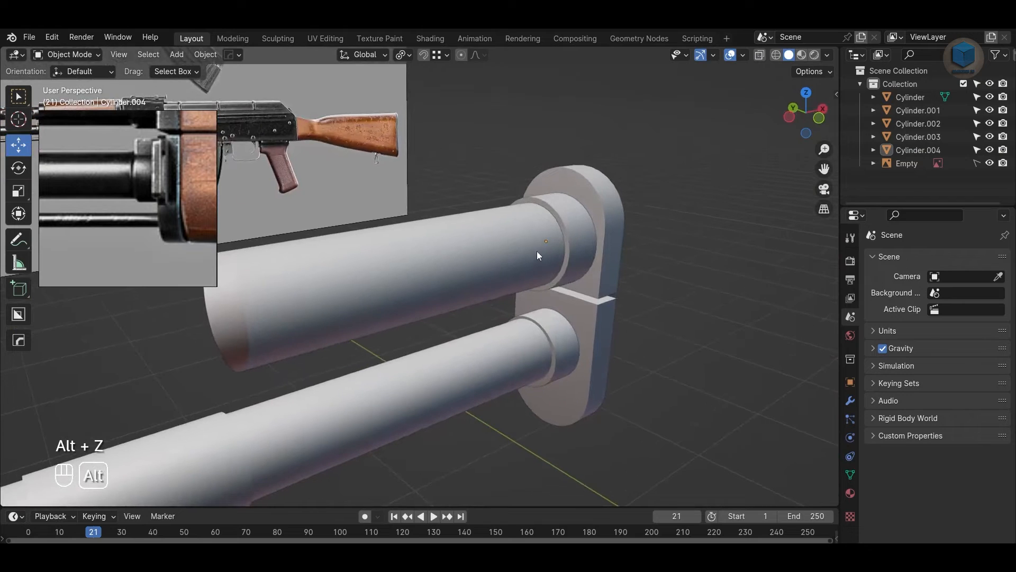
Step: Bevel the gas tube's edge loop at the front ring into a narrow band matching the ring's width in the front reference
key(KP_1)
key(alt+z)
click(464, 259)
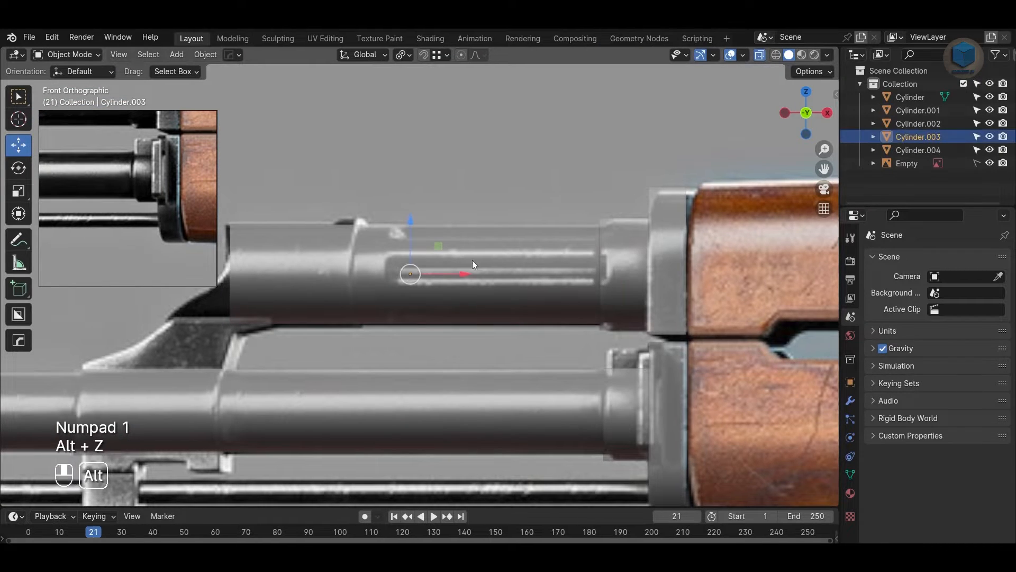
scroll(540, 289, up, 3)
key(Tab)
click(551, 174)
alt+middle_drag(638, 292, 523, 270)
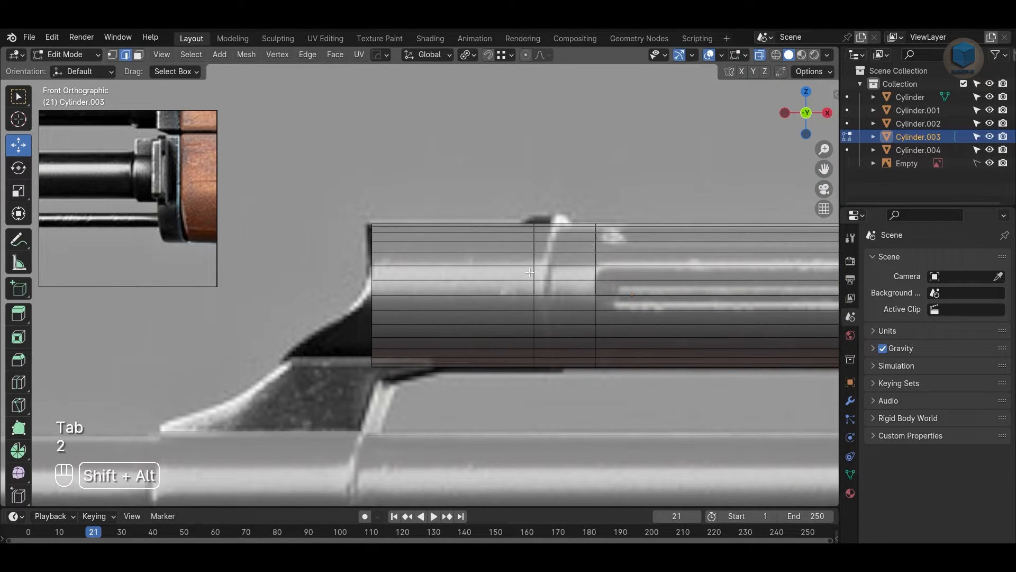
key(ctrl+b)
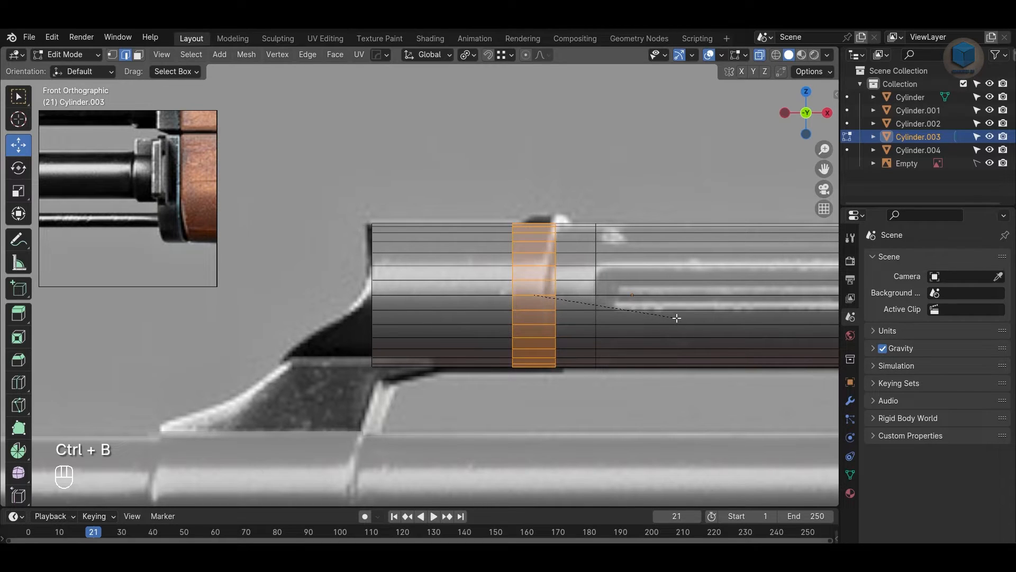
click(674, 316)
click(570, 148)
Step: Select the gas tube and its rear collar together and open both for mesh editing in the see-through front view
alt+middle_drag(680, 243, 452, 204)
scroll(547, 256, up, 1)
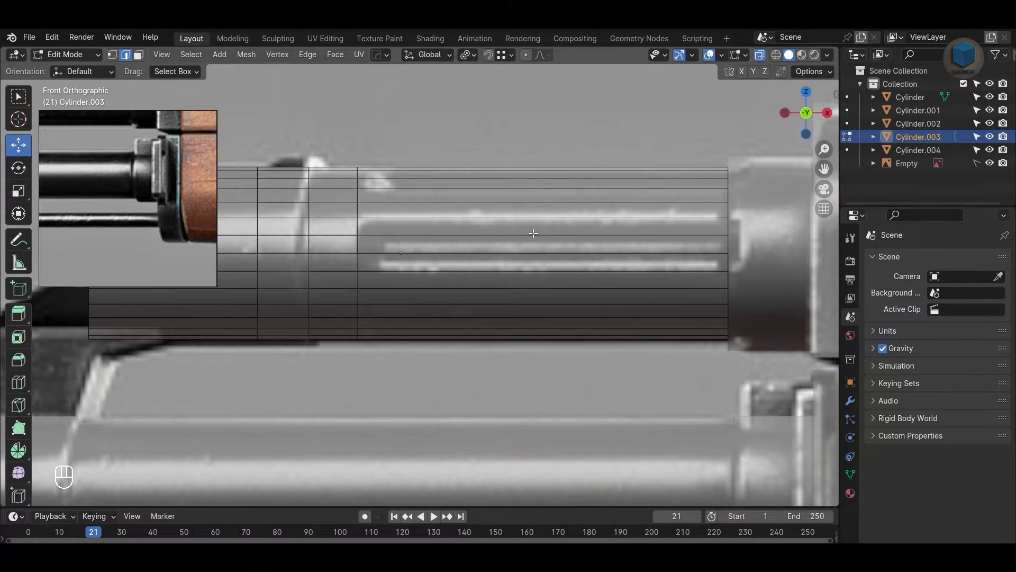
key(KP_3)
key(Tab)
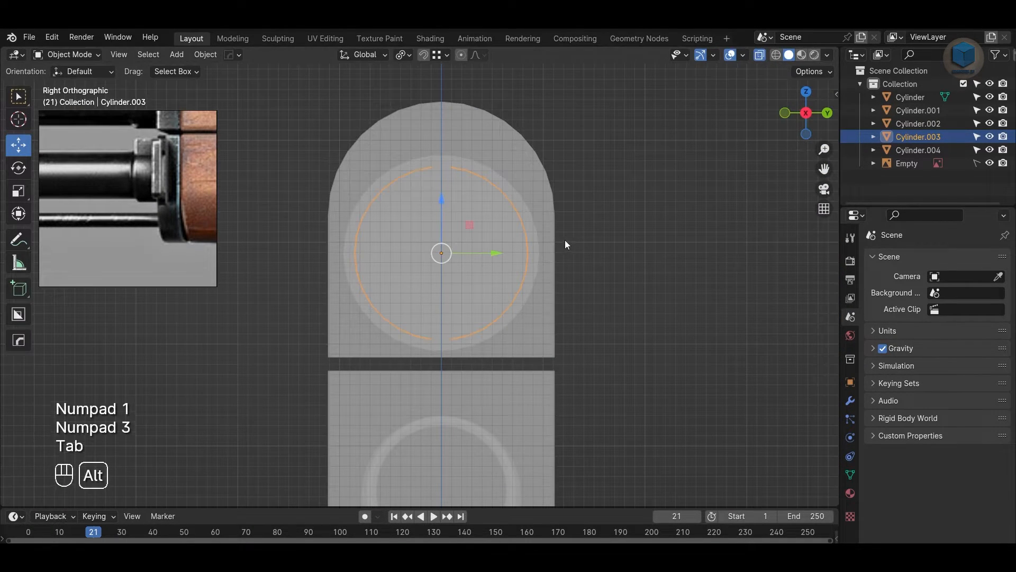
middle_drag(564, 243, 398, 367)
key(alt+z)
alt+drag(397, 366, 371, 338)
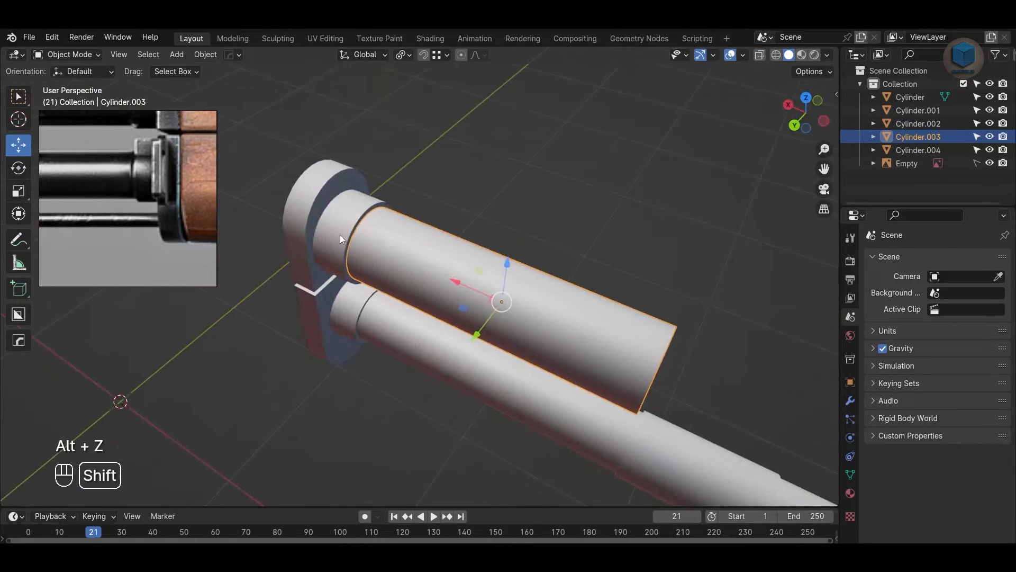
shift+click(338, 232)
key(Tab)
key(KP_3)
key(KP_1)
key(alt+z)
alt+scroll(551, 196, down, 1)
scroll(551, 197, up, 2)
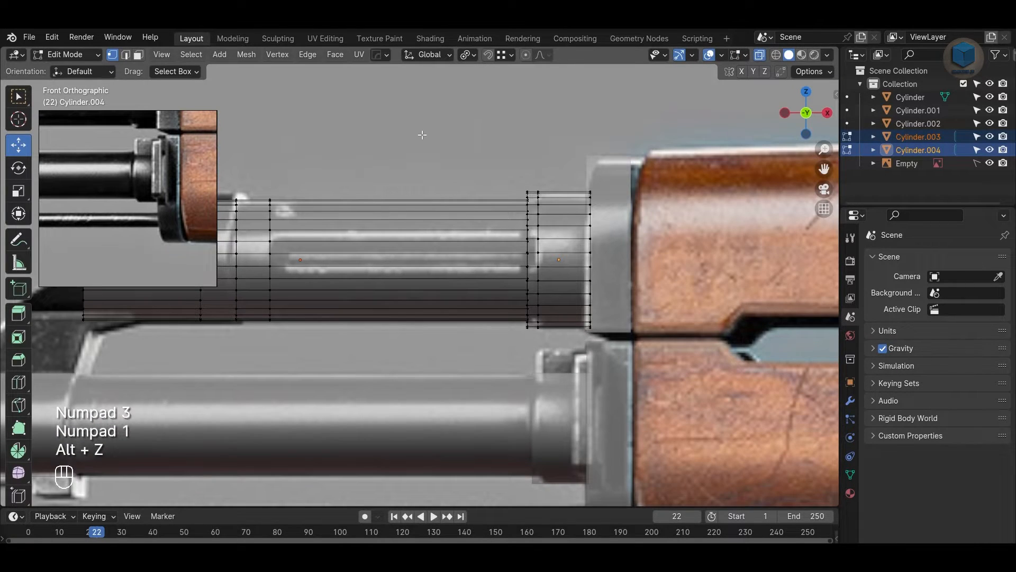
key(Tab)
key(Tab)
Step: Select groups of adjacent faces at the top, side and underside along the gas tube's rear section and the collar's front band
key(3)
scroll(386, 230, up, 2)
drag(413, 276, 412, 276)
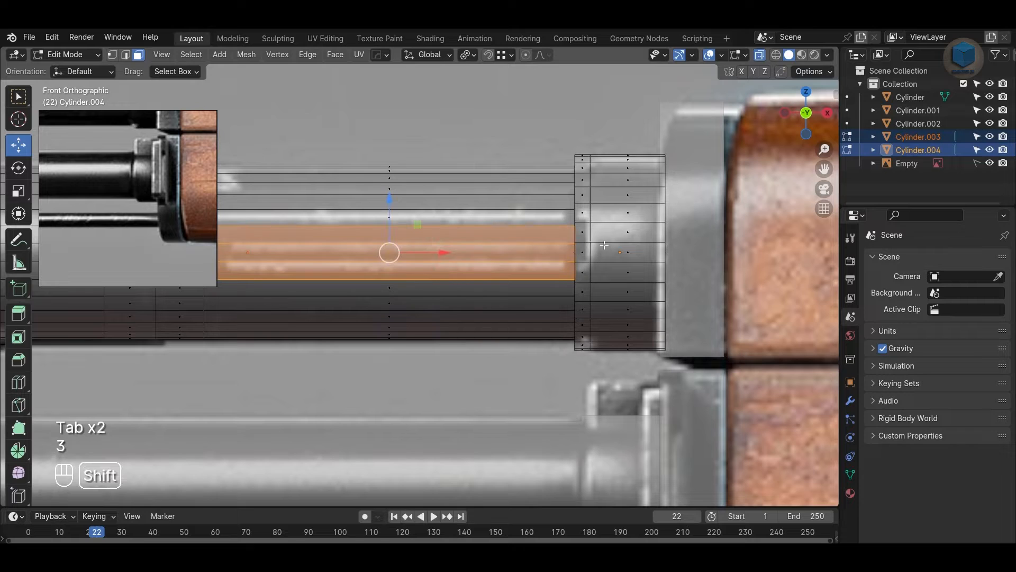
shift+drag(593, 274, 594, 275)
alt+shift+drag(383, 321, 427, 283)
scroll(639, 321, up, 3)
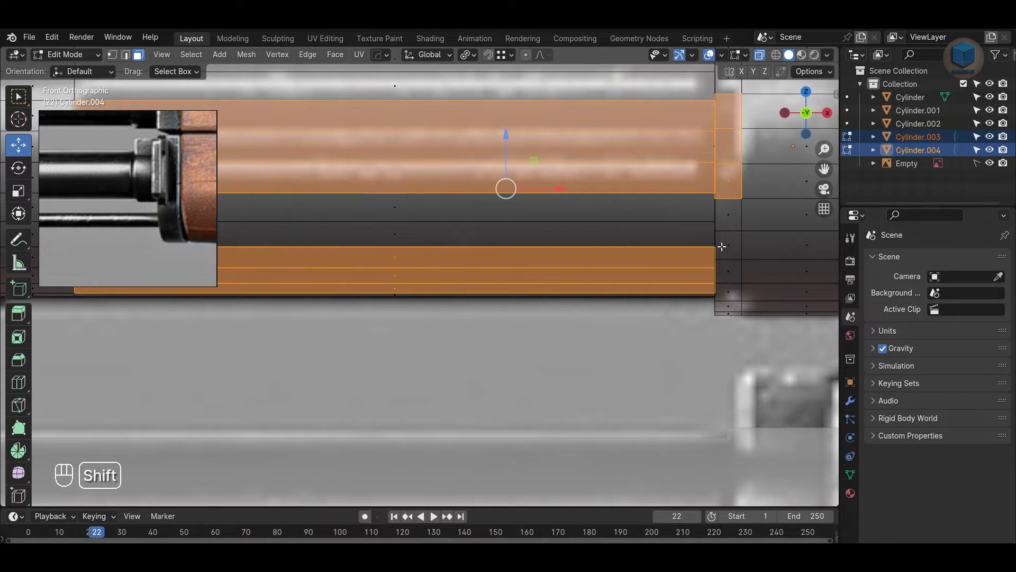
shift+drag(737, 301, 738, 309)
alt+shift+drag(575, 234, 597, 414)
shift+drag(399, 184, 755, 214)
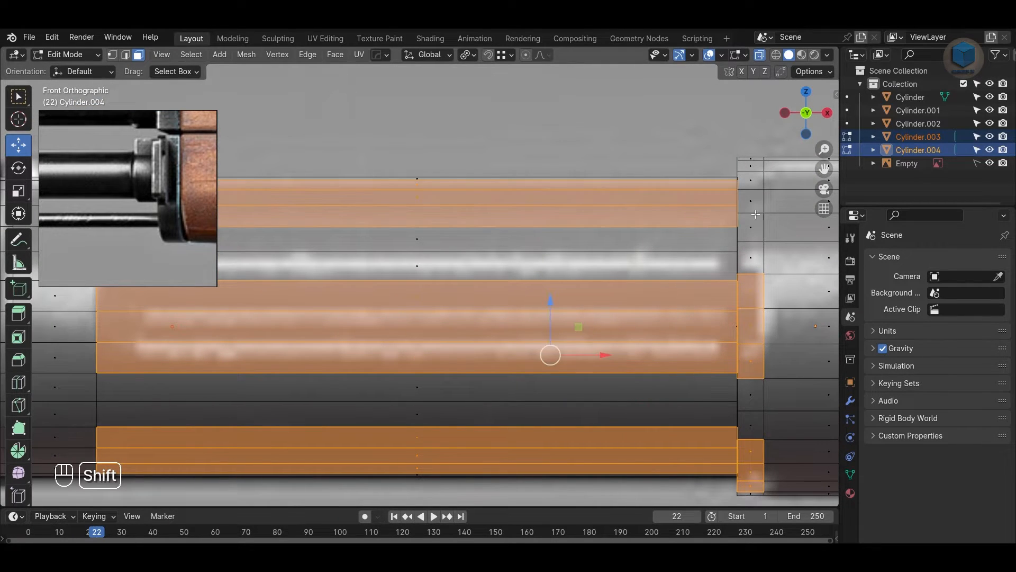
Step: Try to extrude the selected gas tube and collar faces inward together along their normals
scroll(743, 162, down, 3)
key(alt+z)
alt+drag(525, 347, 582, 347)
alt+shift+drag(578, 313, 582, 335)
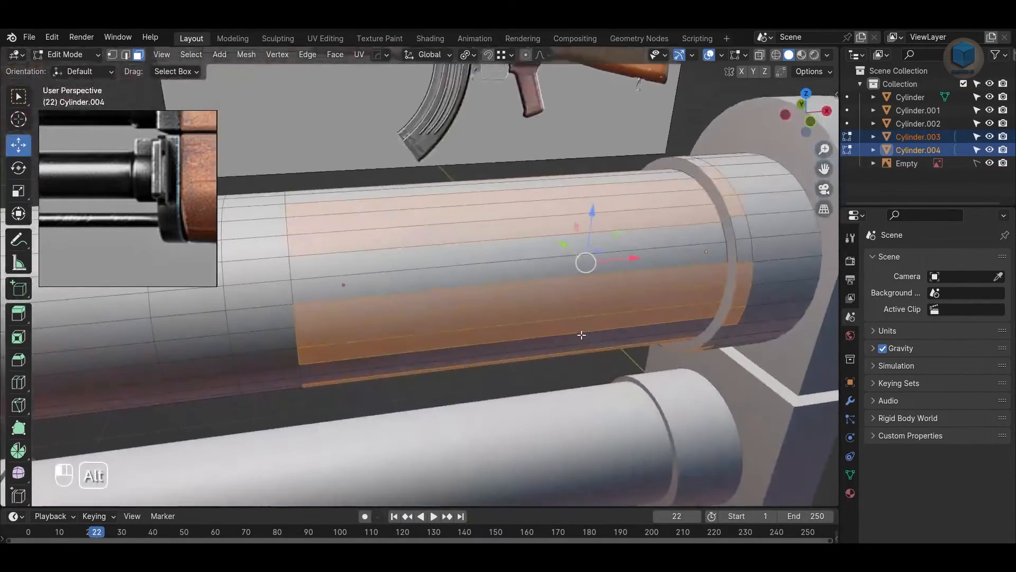
alt+drag(665, 331, 653, 306)
right_click(653, 307)
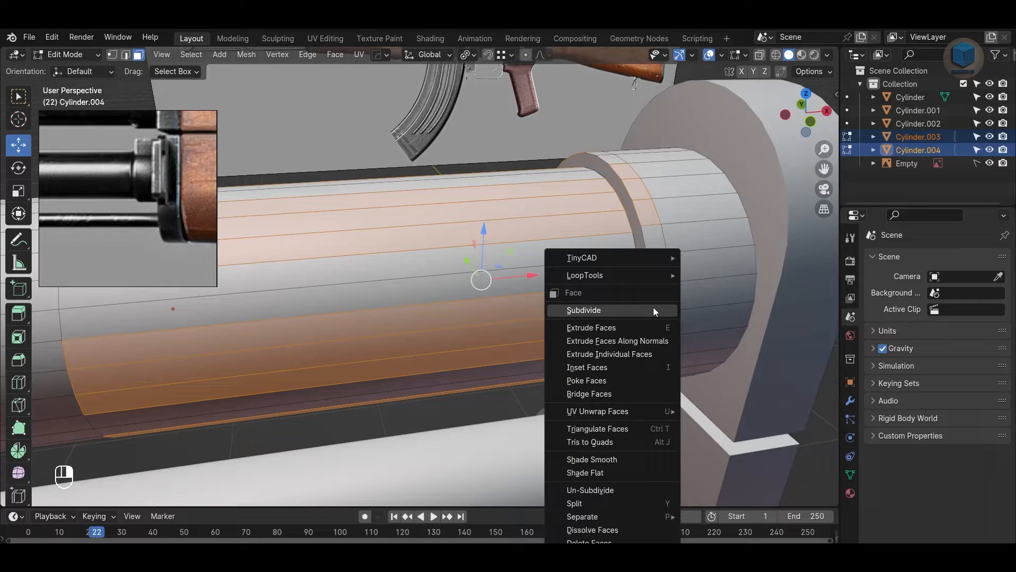
click(661, 338)
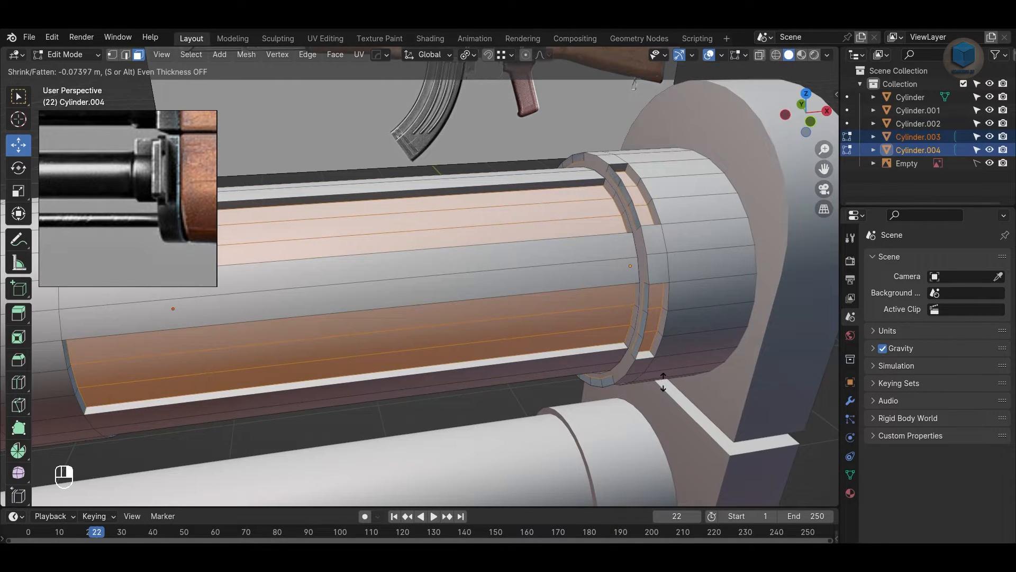
click(643, 316)
key(ctrl+z)
key(ctrl+z)
key(Tab)
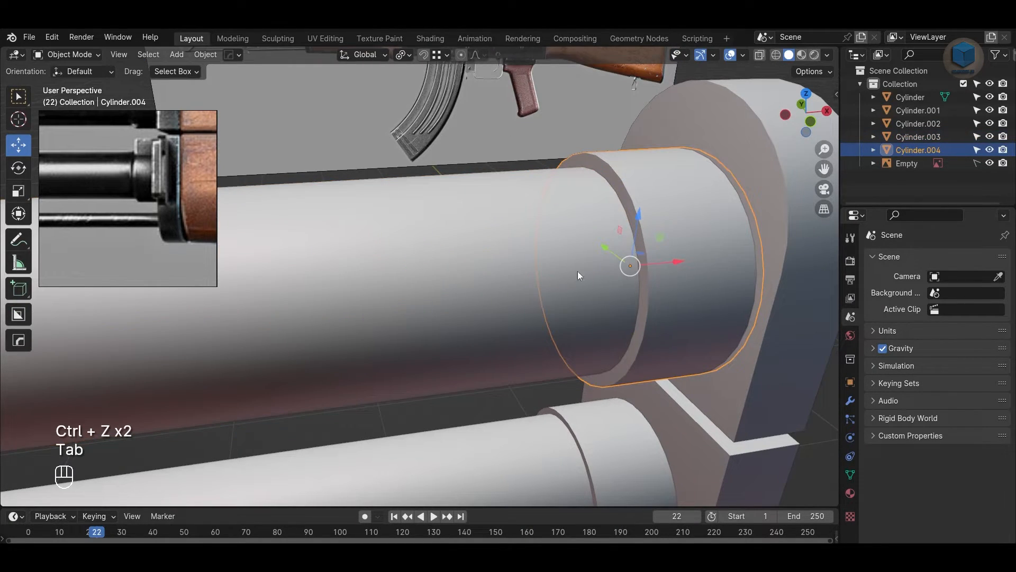
click(486, 244)
scroll(590, 270, down, 2)
key(KP_1)
key(alt+z)
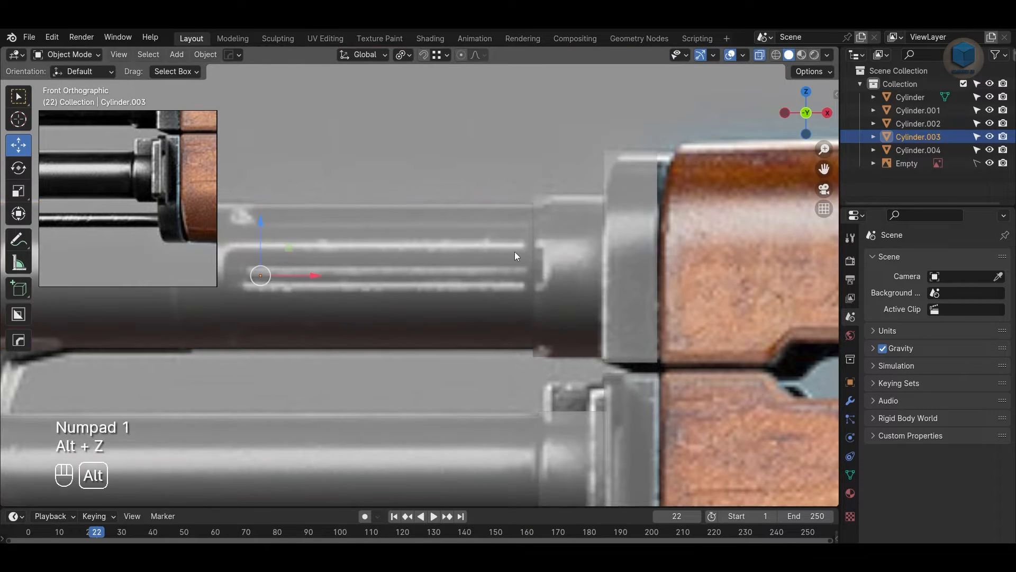
key(Tab)
scroll(443, 122, up, 2)
key(Tab)
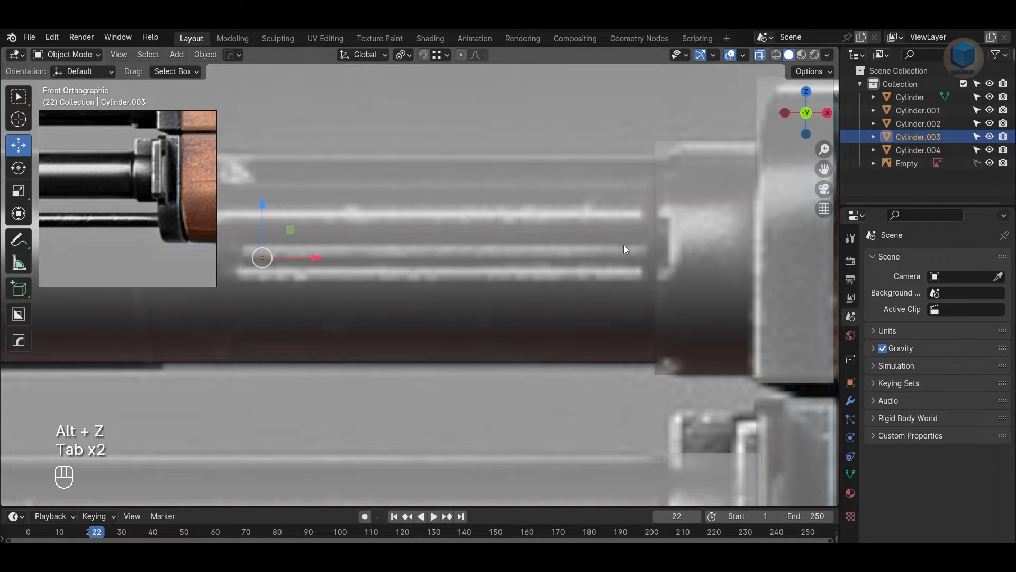
key(Tab)
key(Tab)
scroll(587, 273, down, 2)
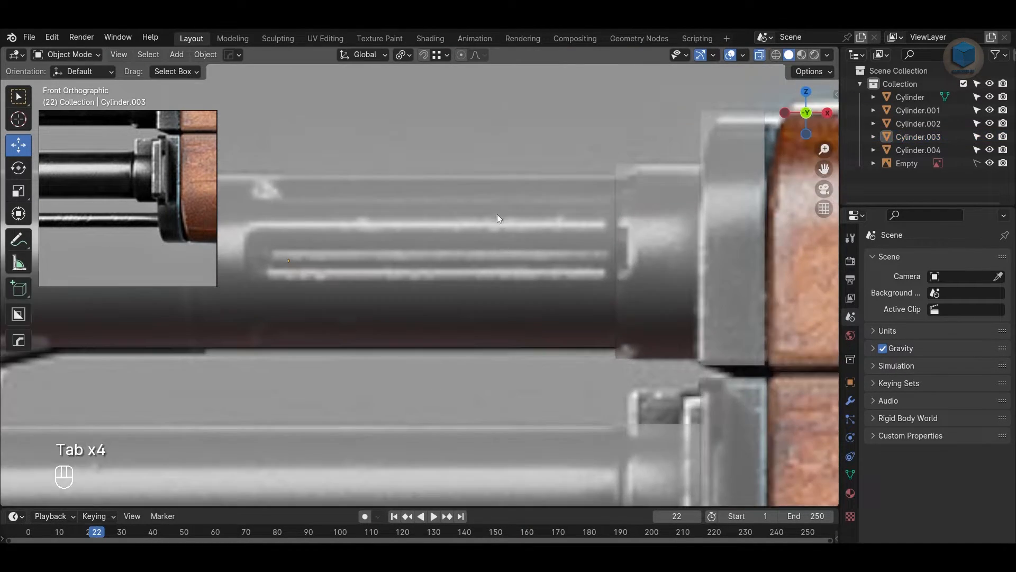
scroll(500, 217, down, 3)
Step: Select only the gas tube and return to the see-through front view
click(523, 252)
click(443, 236)
middle_drag(443, 236, 471, 269)
key(alt+z)
click(521, 298)
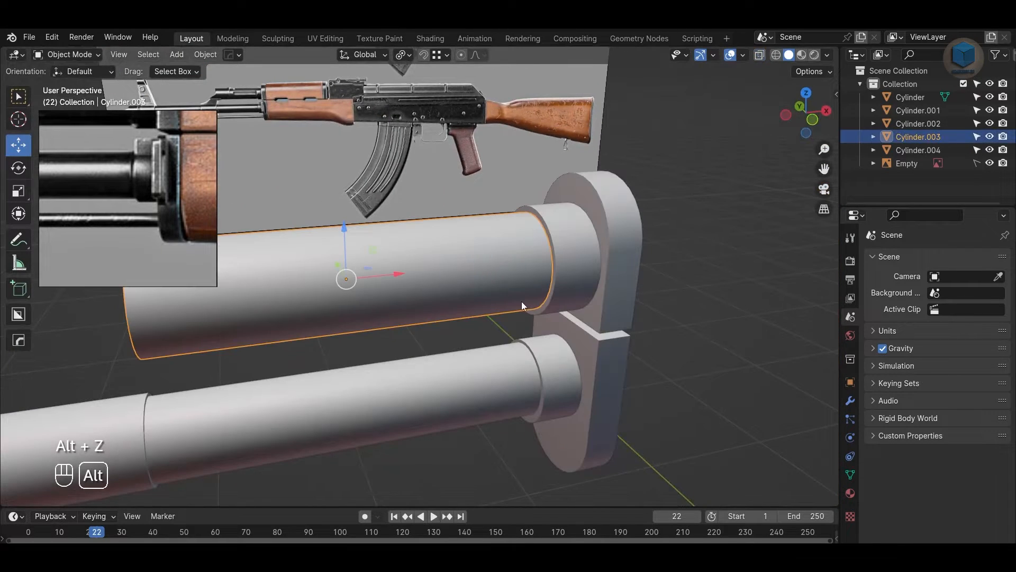
middle_drag(522, 305, 508, 273)
key(KP_1)
key(alt+z)
scroll(508, 273, up, 4)
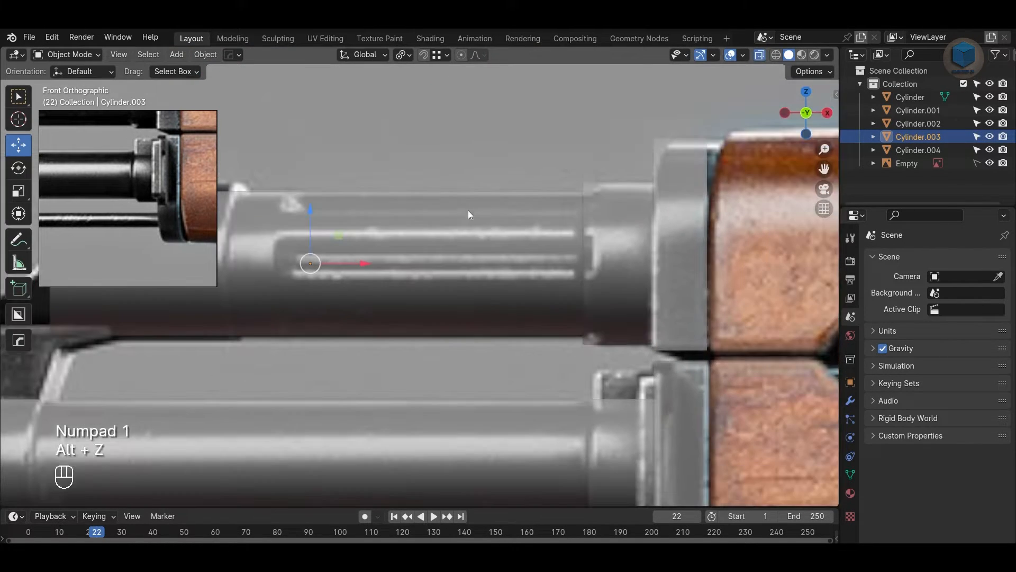
Step: Select groups of three lengthwise faces at the side, underside and top of the gas tube's rear section for the grooves
key(Tab)
scroll(468, 214, down, 2)
key(3)
drag(538, 239, 538, 239)
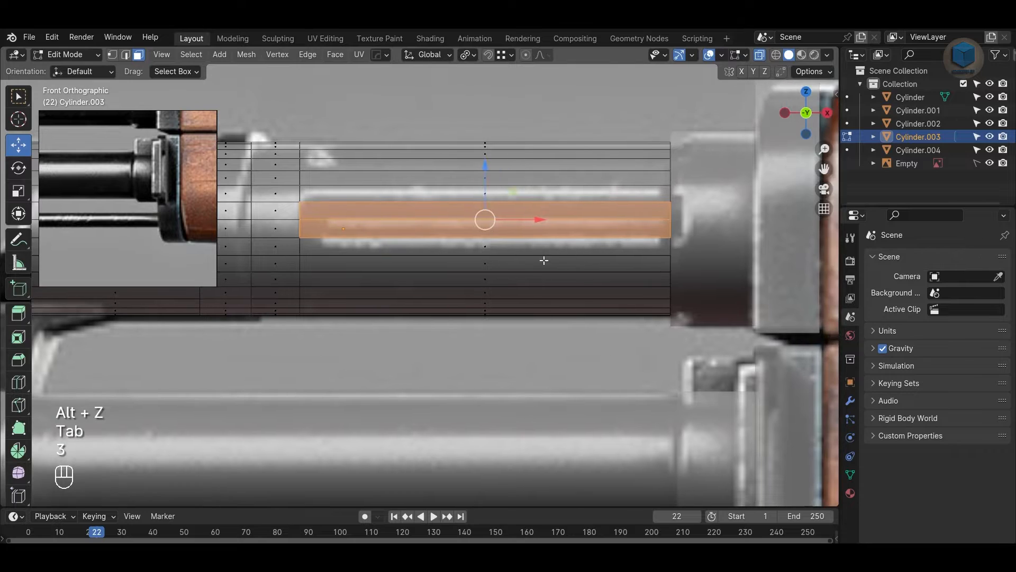
shift+click(475, 241)
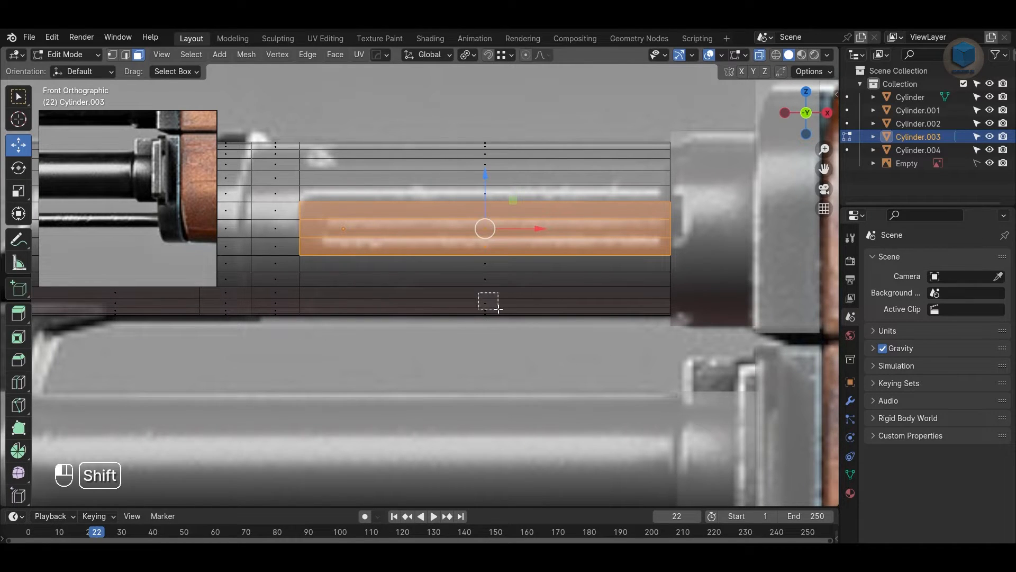
shift+drag(502, 311, 528, 309)
scroll(539, 315, up, 2)
shift+middle_drag(539, 124, 530, 258)
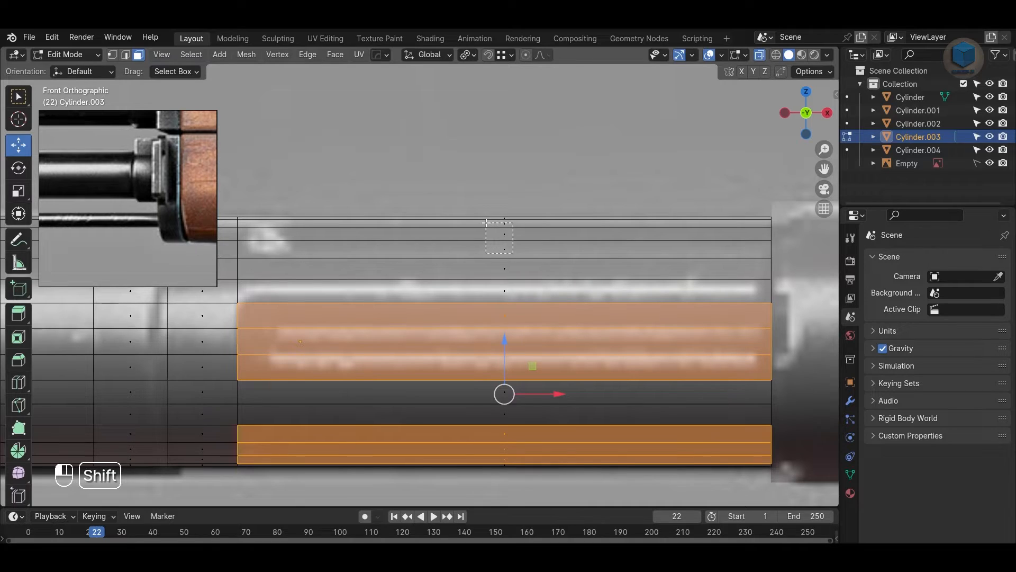
shift+drag(485, 223, 485, 222)
Step: Extrude the selected groove faces along their normals about 0.077 m into the gas tube
scroll(489, 233, down, 2)
middle_drag(550, 310, 665, 354)
key(alt+z)
middle_drag(590, 328, 569, 287)
key(KP_7)
key(alt+z)
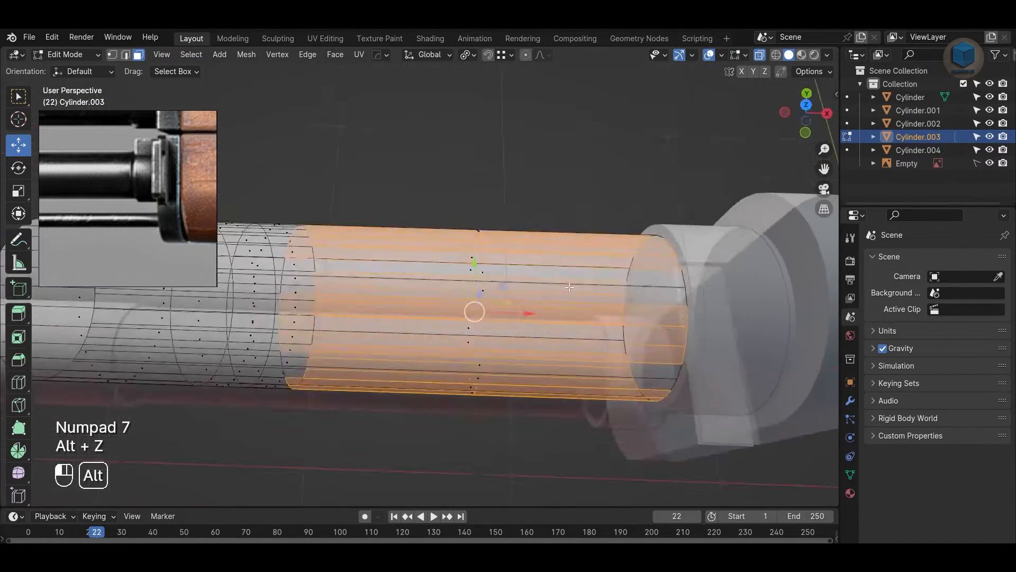
alt+drag(569, 288, 570, 271)
key(alt+z)
alt+drag(563, 333, 585, 291)
right_click(585, 291)
click(585, 290)
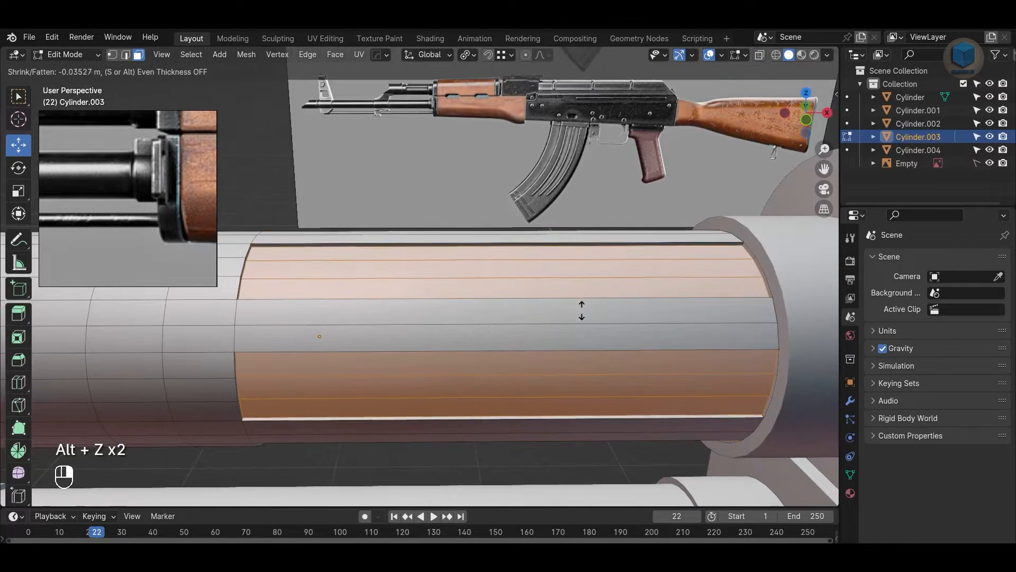
click(593, 335)
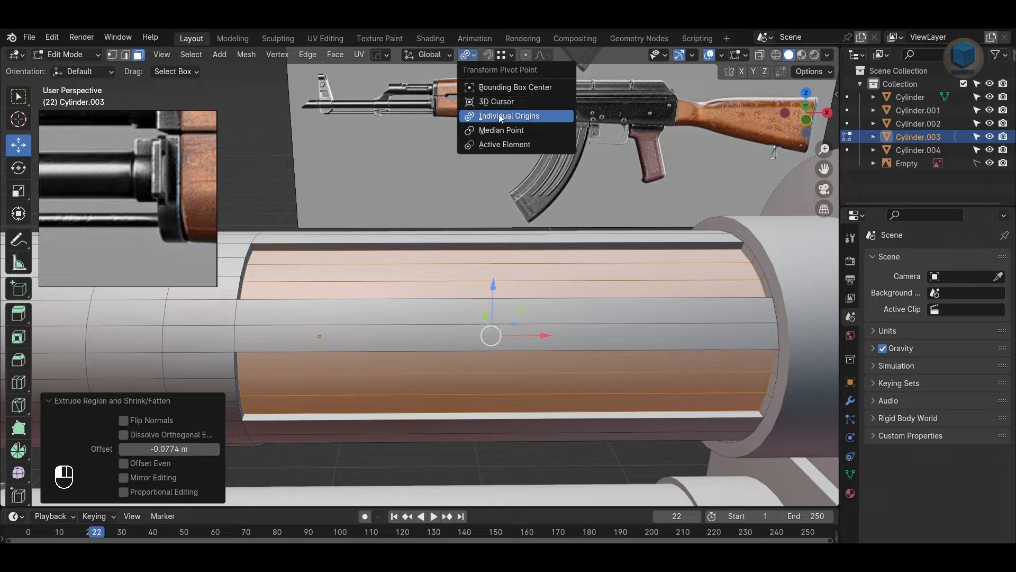
Step: Set the pivot to Individual Origins and scale the recessed groove floors to about 0.94 for sloped groove walls
click(500, 117)
key(s)
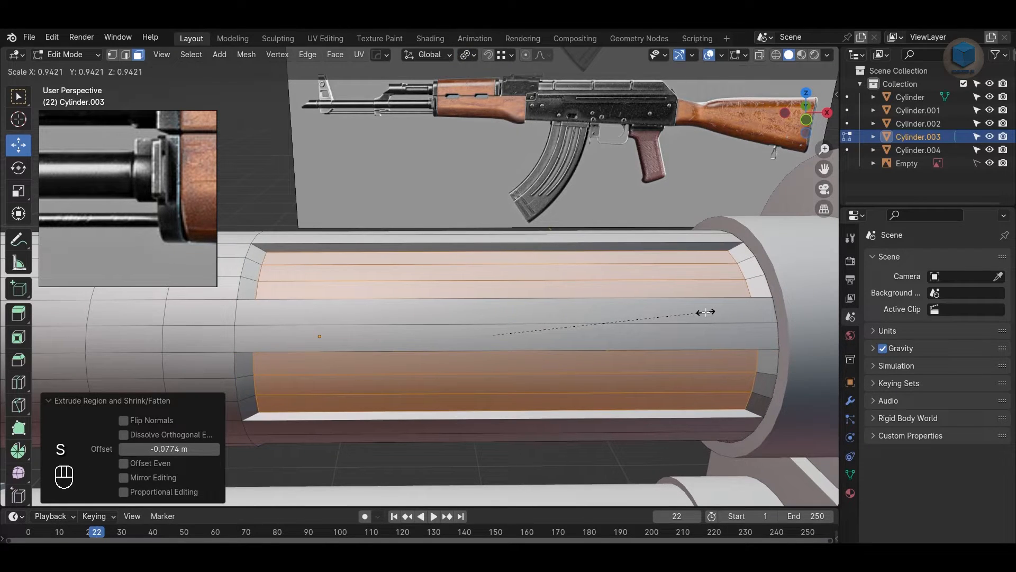
click(705, 312)
Step: Delete the groove end walls at the gas tube's rear end, next to the collar
key(KP_1)
key(alt+z)
key(Tab)
key(Tab)
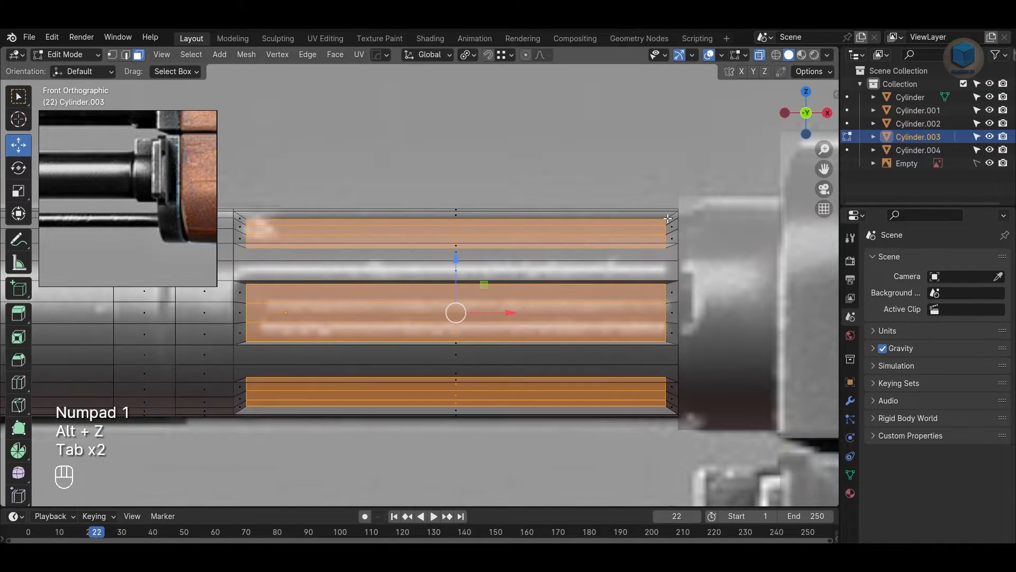
key(3)
drag(667, 219, 701, 336)
key(Delete)
click(701, 336)
Step: Flatten the gas tube's rear end vertices into one plane with an X scale of 0 and save the file
key(1)
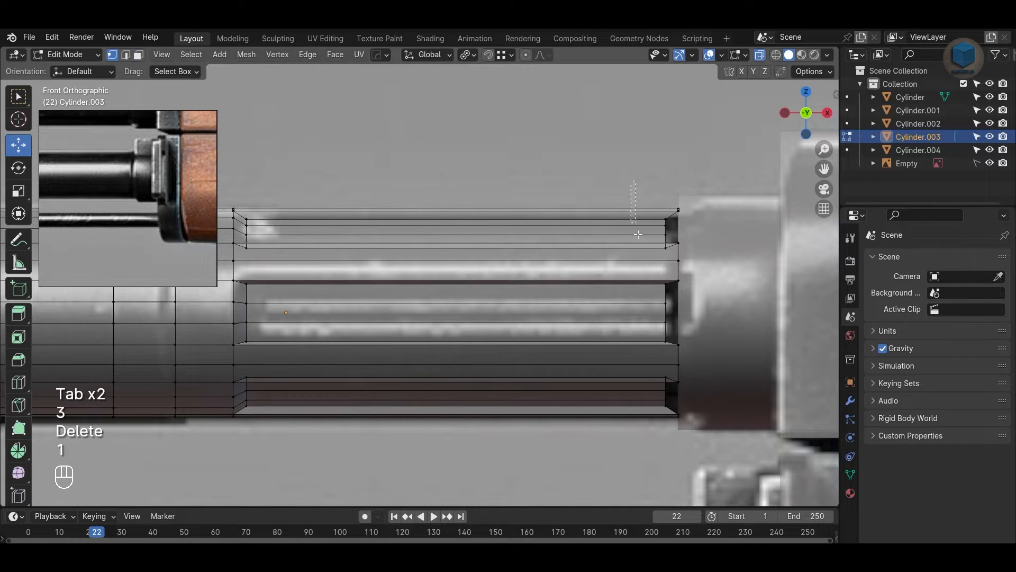
drag(638, 234, 709, 423)
key(s)
key(x)
key(0)
key(Return)
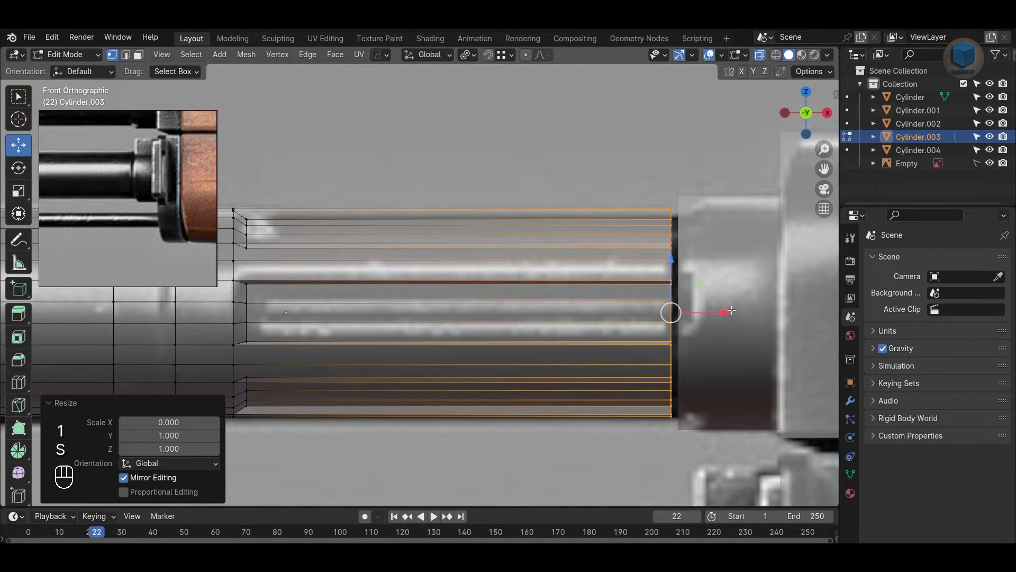
key(Tab)
key(alt+z)
shift+middle_drag(625, 293, 455, 157)
key(ctrl+s)
Step: Open the rear collar for face editing and reframe the reference close-up on where the tube grooves meet the collar
middle_drag(408, 206, 575, 294)
click(527, 274)
key(Tab)
key(3)
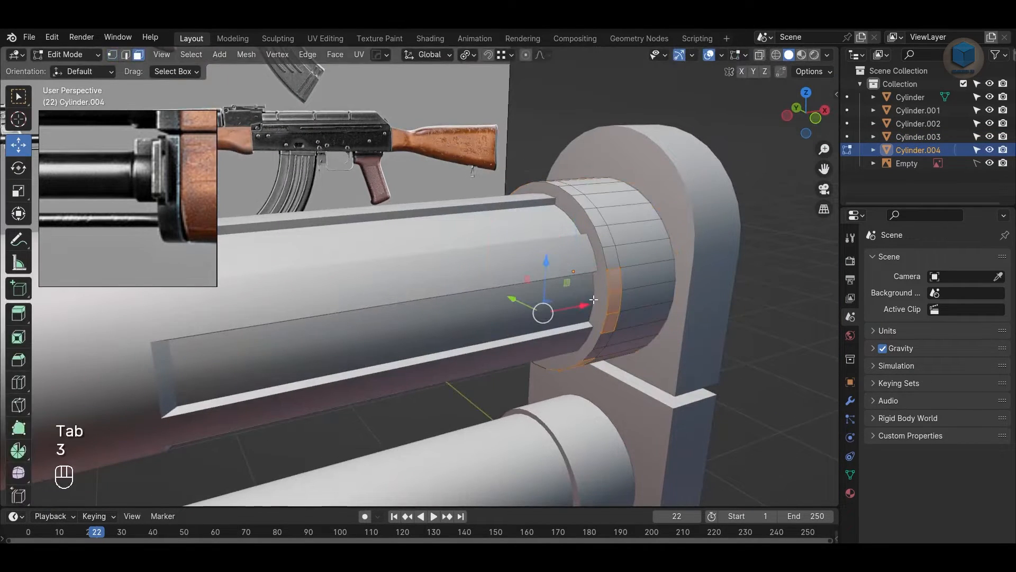
alt+click(657, 242)
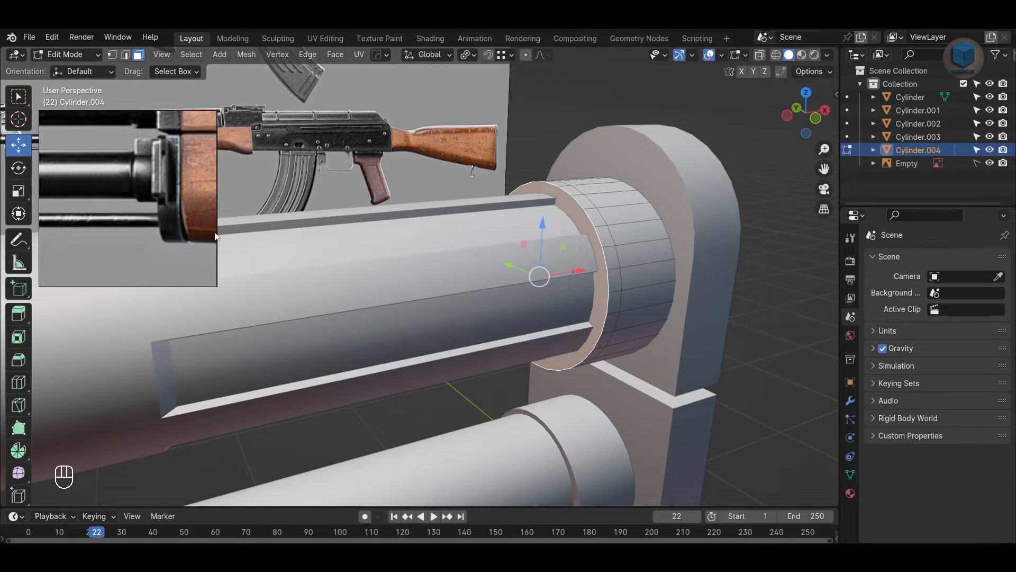
scroll(150, 182, down, 3)
middle_drag(151, 182, 155, 225)
scroll(154, 225, up, 5)
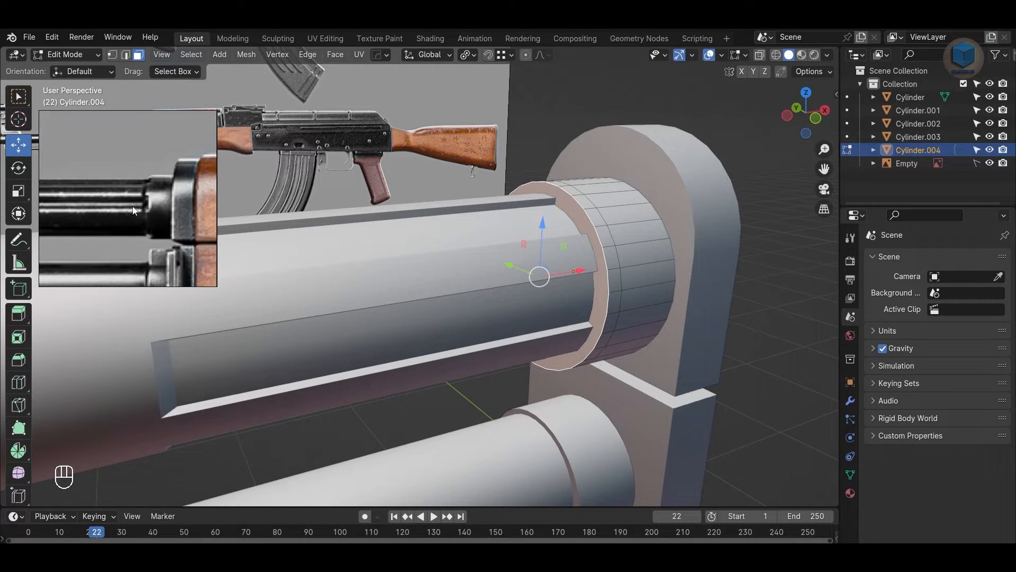
click(496, 135)
Step: Delete the cap face at the rear collar's front end
alt+drag(661, 264, 573, 299)
scroll(544, 290, up, 3)
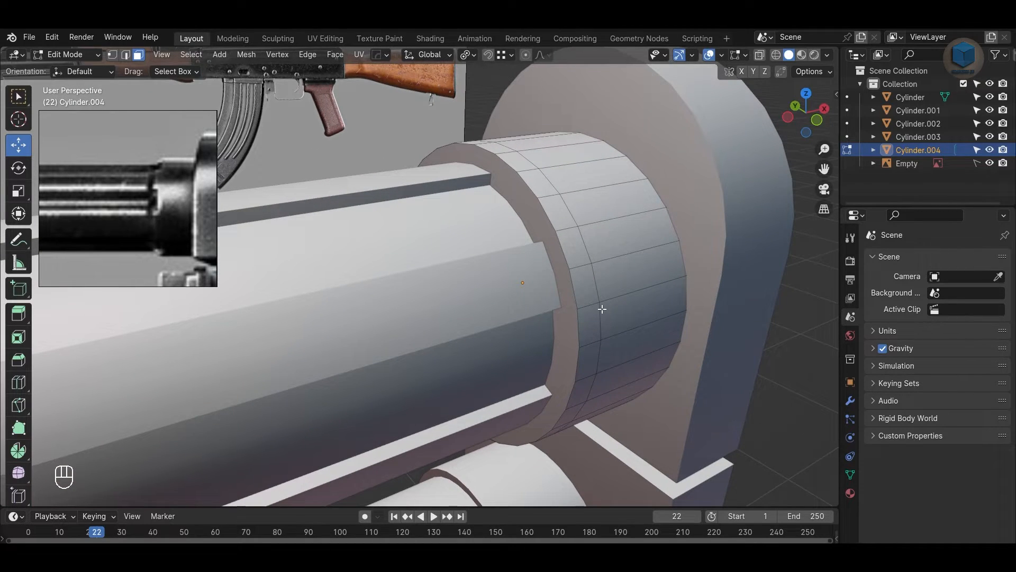
alt+click(574, 314)
key(x)
click(573, 313)
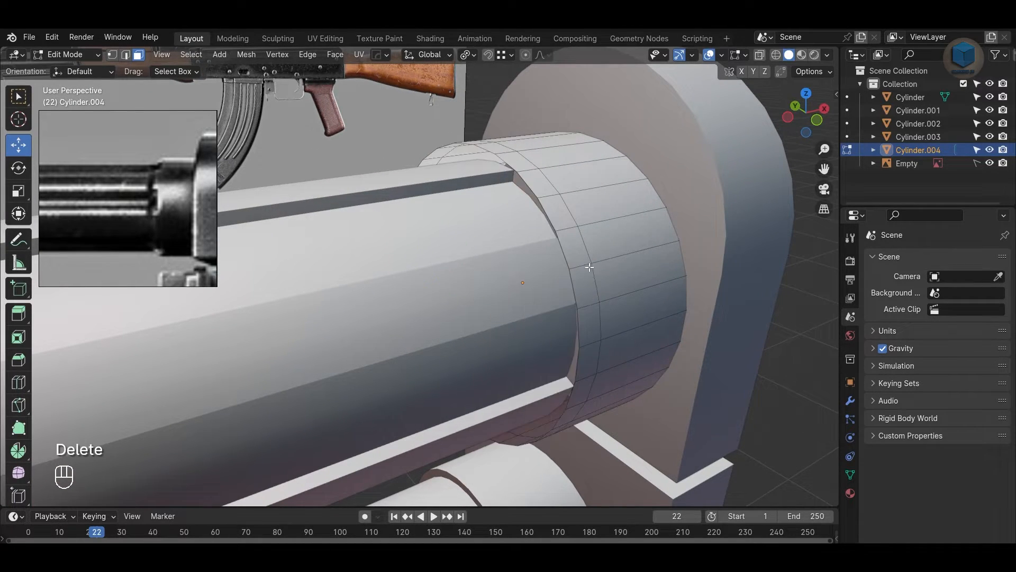
Step: Extrude the rear collar's open front edge loop inward at a scale of 0.792 to form a rim
key(2)
alt+click(547, 214)
key(e)
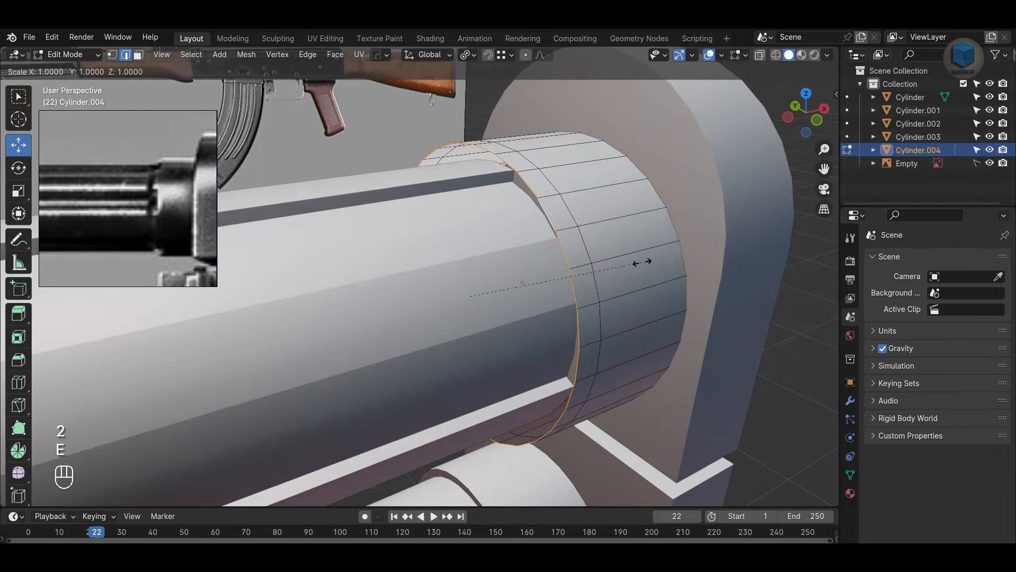
key(s)
click(607, 272)
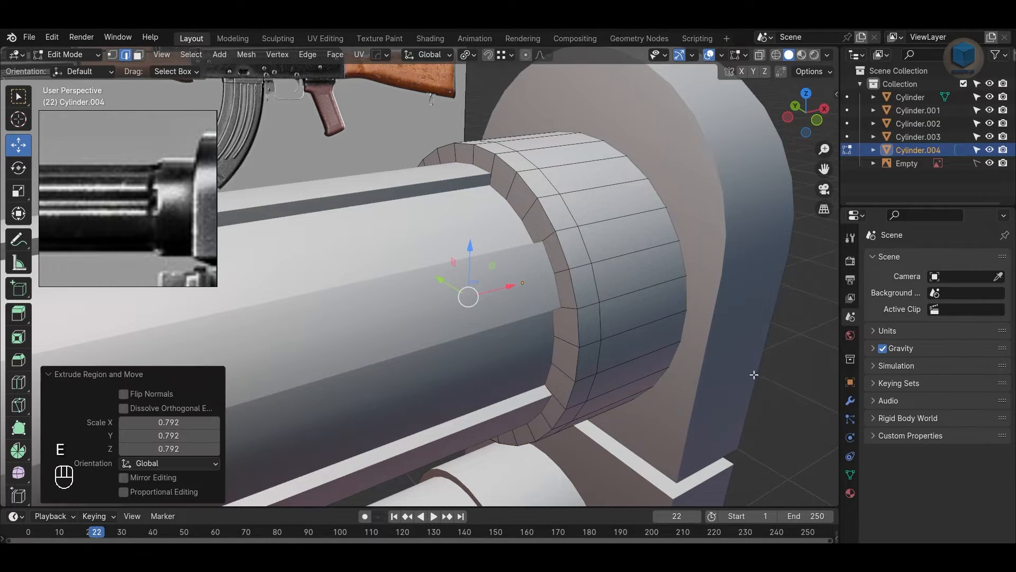
Step: Select the groups of faces on the collar's front band and rim that line up with the tube's side and top grooves
key(KP_3)
key(KP_1)
key(alt+z)
key(3)
scroll(346, 287, up, 1)
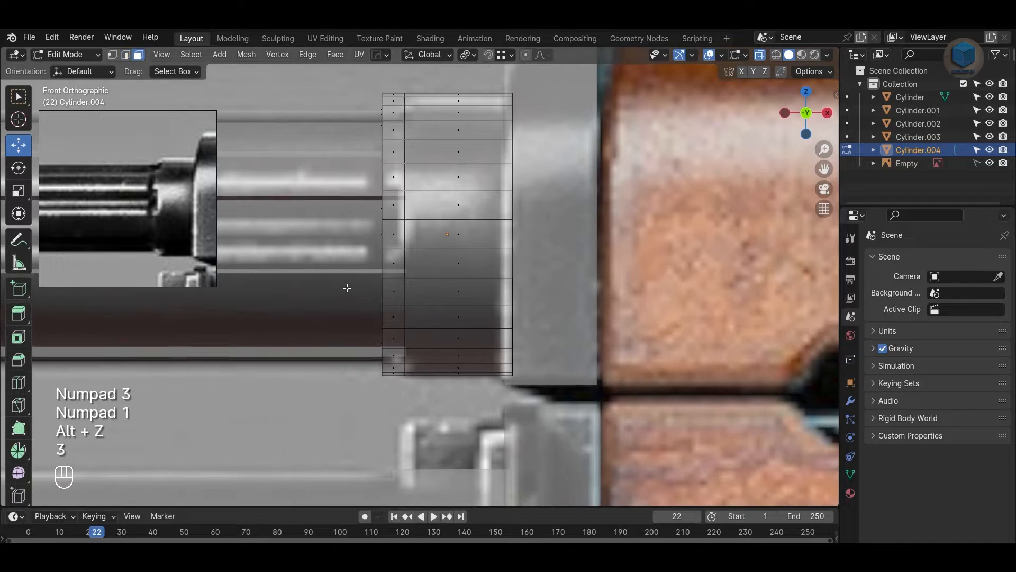
drag(420, 277, 420, 277)
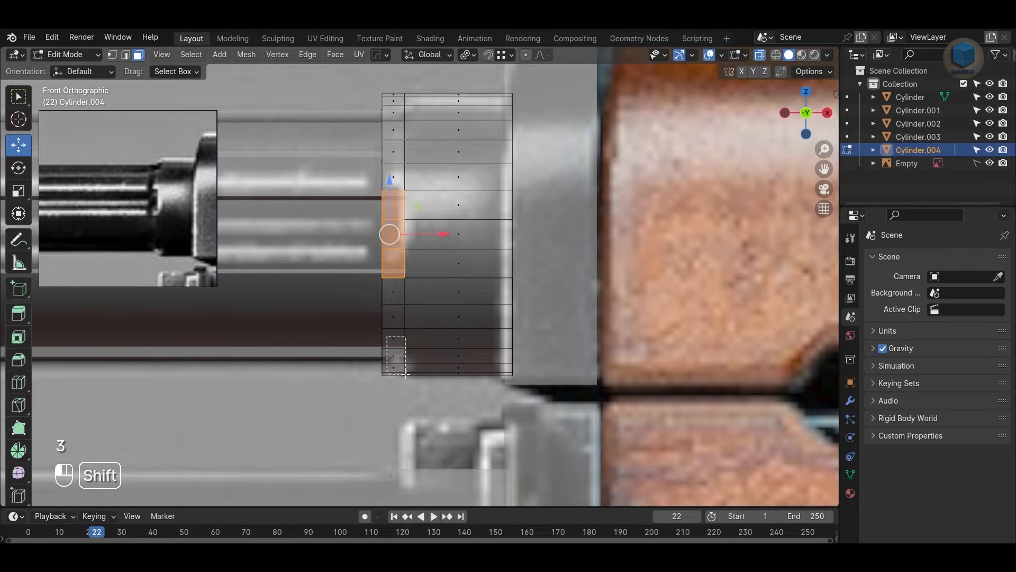
shift+middle_drag(405, 371, 441, 466)
scroll(448, 215, up, 2)
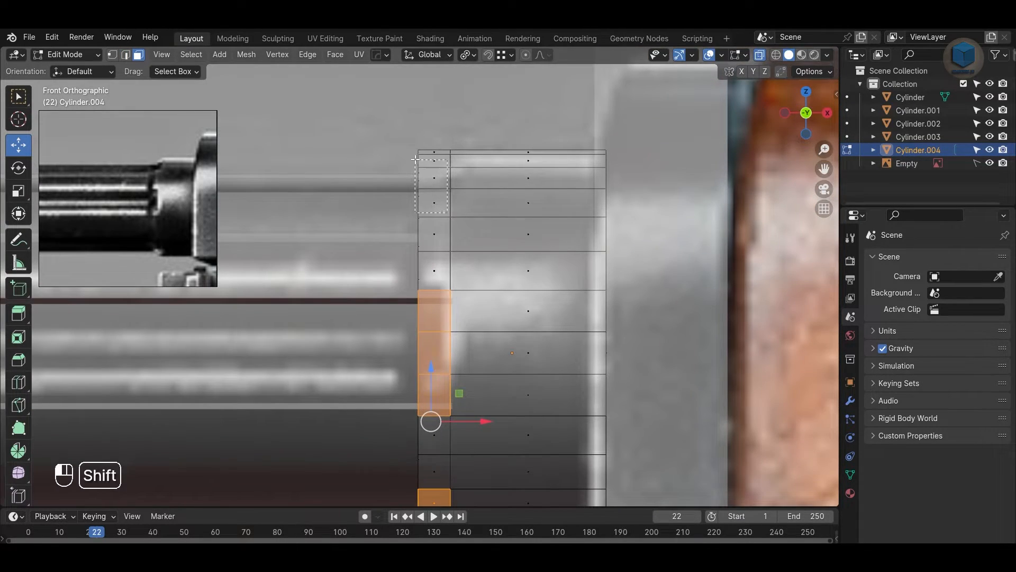
shift+drag(415, 157, 414, 154)
scroll(477, 286, down, 2)
alt+drag(510, 320, 592, 319)
alt+shift+drag(681, 360, 592, 309)
key(KP_3)
key(alt+z)
key(alt+z)
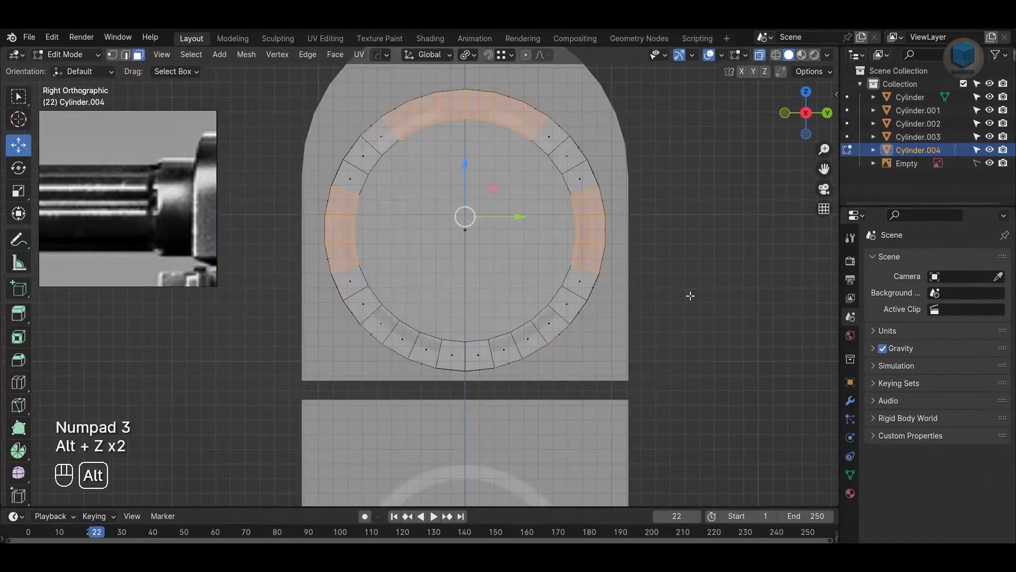
Step: Add the underside groups of faces on the collar's front band and rim to the selection
scroll(587, 331, up, 2)
key(KP_1)
alt+shift+drag(458, 385, 519, 319)
scroll(519, 319, up, 3)
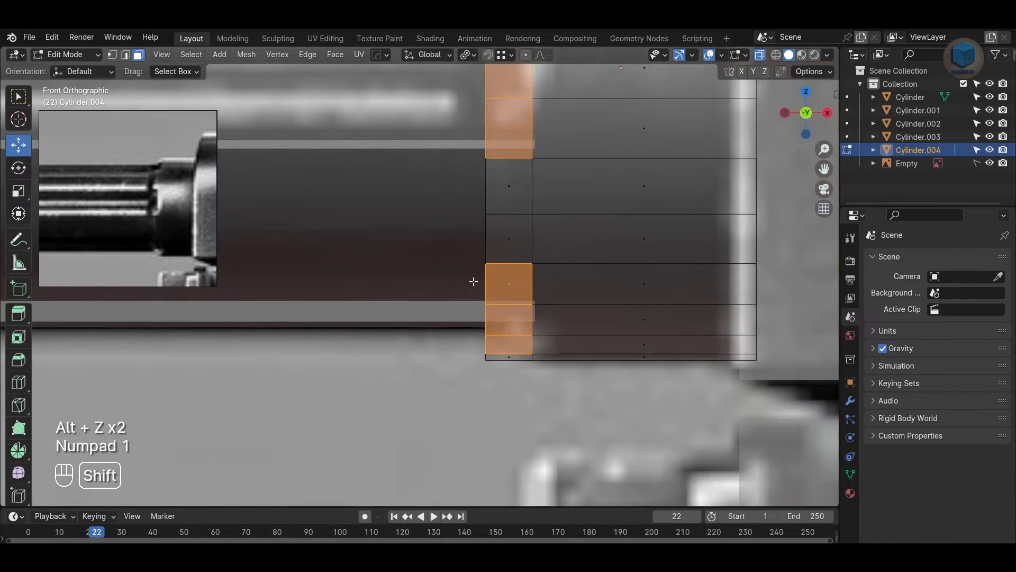
shift+drag(532, 355, 534, 366)
scroll(524, 343, down, 3)
alt+drag(512, 319, 621, 289)
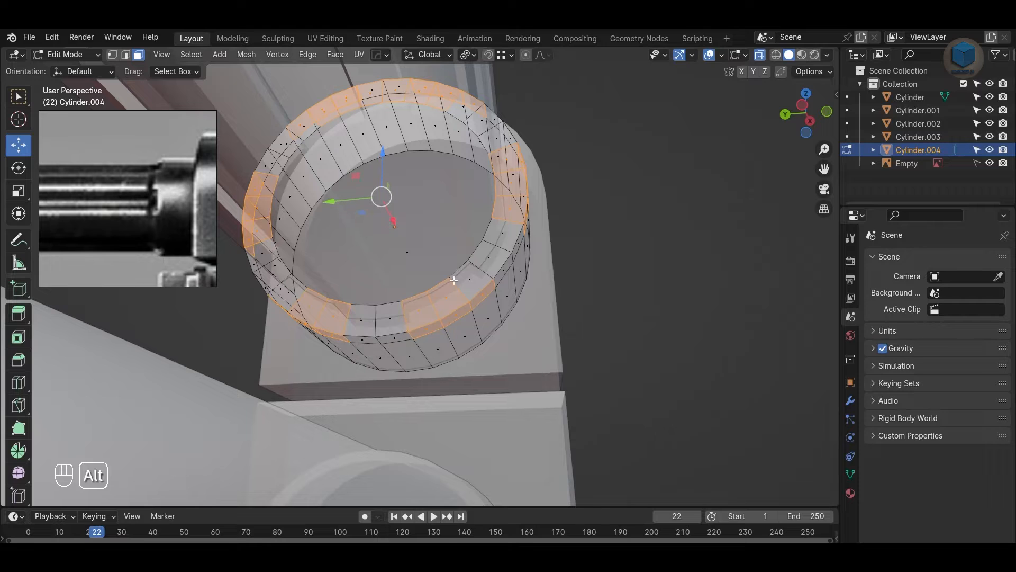
Step: Refine the collar selection by excluding the top middle faces and adding the missing rim face to each underside group
alt+drag(454, 280, 471, 233)
key(KP_1)
key(KP_3)
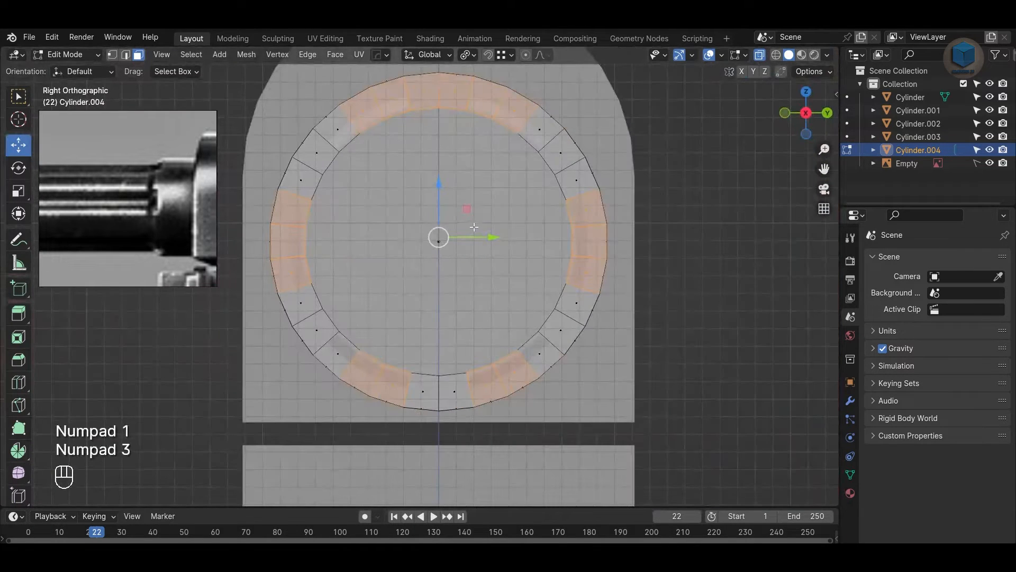
alt+shift+drag(456, 161, 470, 238)
scroll(470, 239, up, 1)
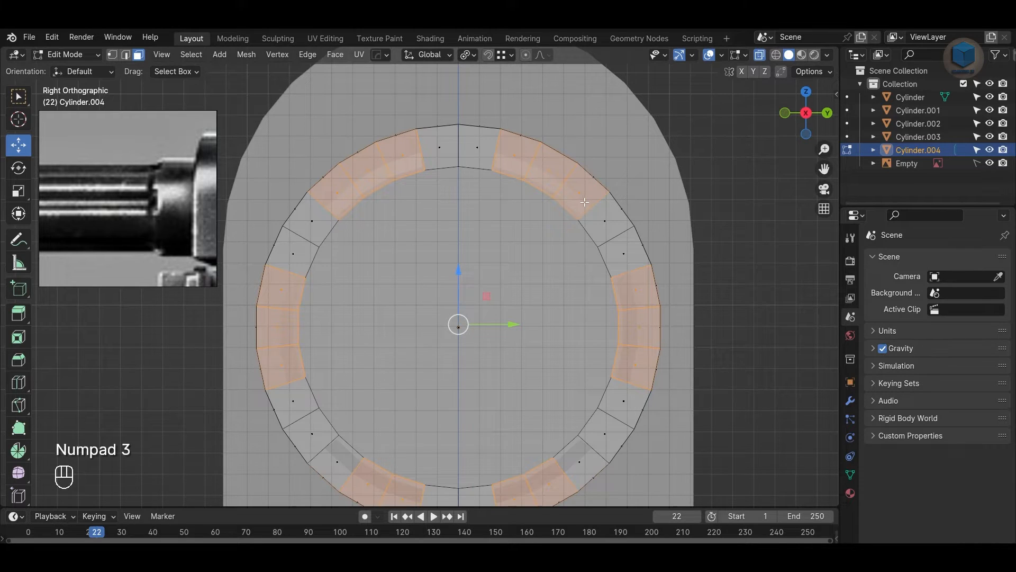
key(KP_1)
alt+drag(595, 252, 565, 353)
scroll(500, 365, up, 2)
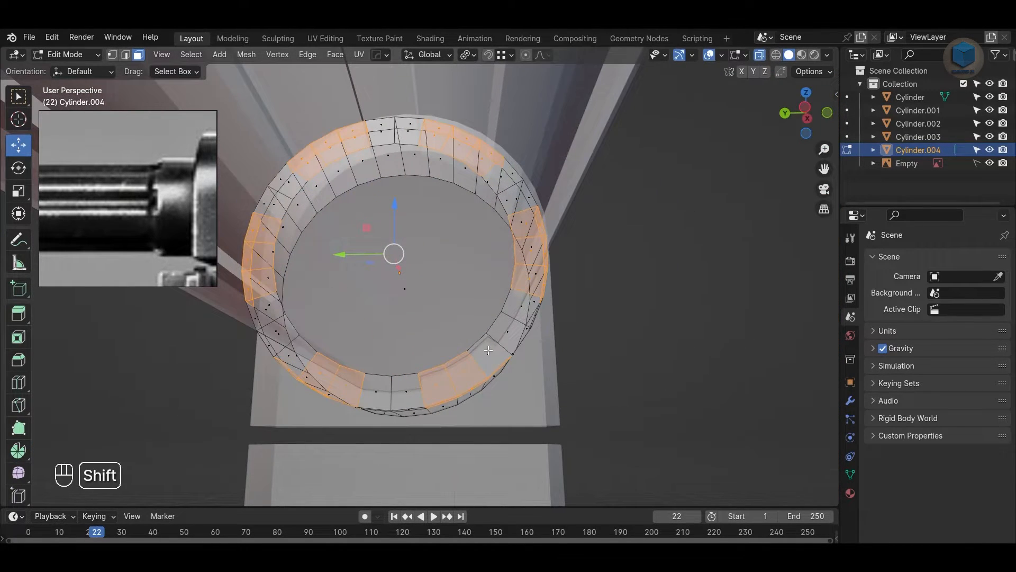
shift+click(488, 350)
alt+drag(488, 350, 383, 397)
shift+click(281, 351)
mouse_move(282, 351)
alt+mouse_down()
mouse_move(465, 413)
mouse_move(539, 404)
mouse_move(497, 268)
alt+mouse_up()
Step: Try to extrude the selected collar faces inward along their normals to form notches
key(alt+z)
right_click(493, 335)
click(493, 335)
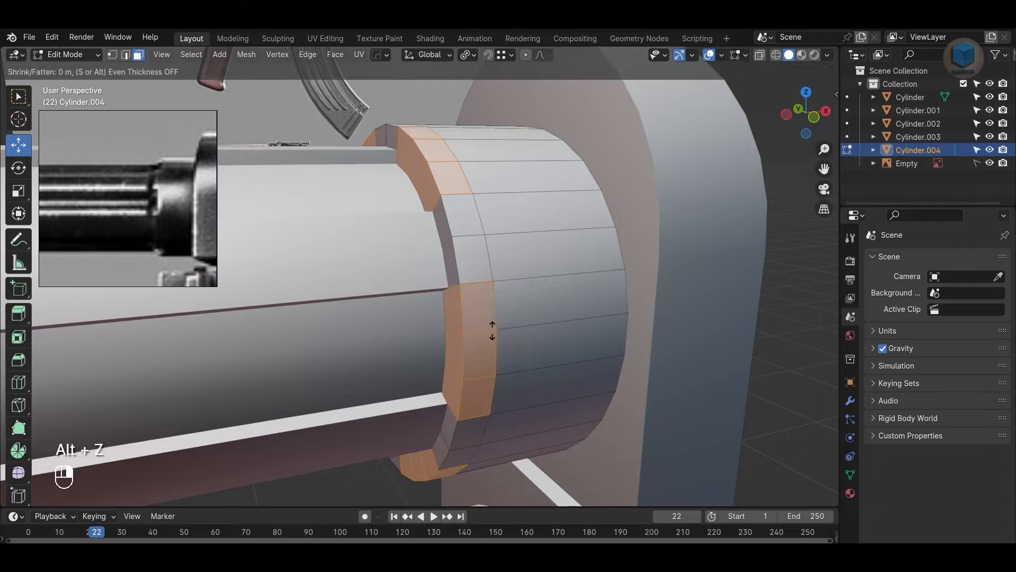
click(501, 403)
alt+drag(501, 403, 545, 331)
key(Tab)
alt+drag(716, 336, 607, 300)
key(Tab)
scroll(591, 218, up, 1)
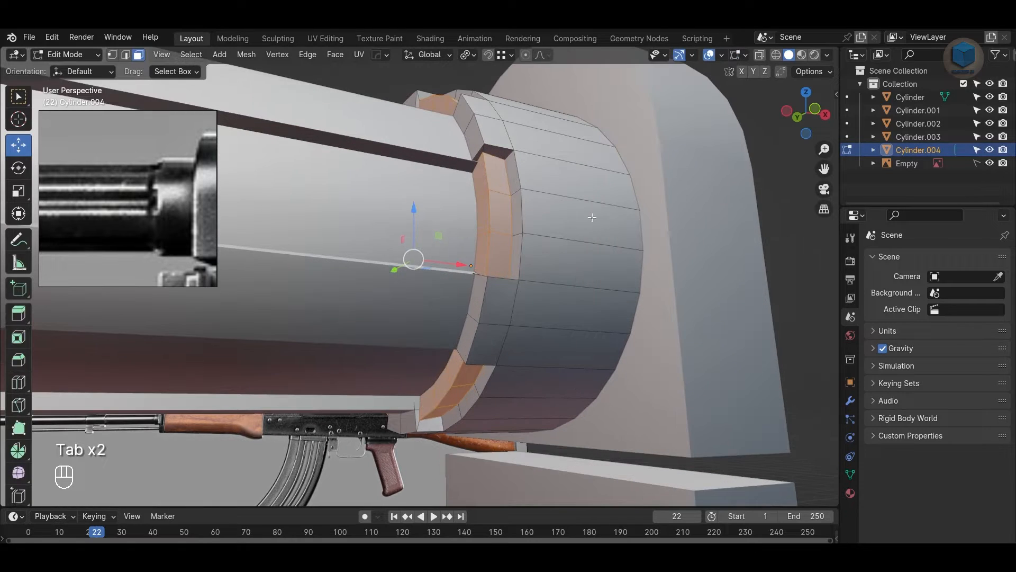
Step: Try scaling the recessed notch faces to 0.832, and undo back to before the notch extrusion
key(s)
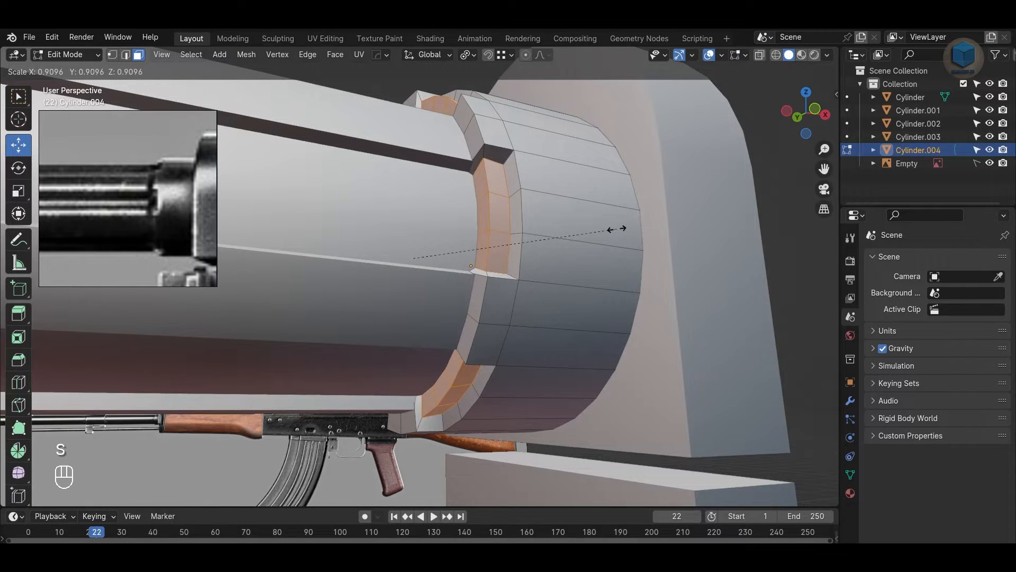
click(597, 222)
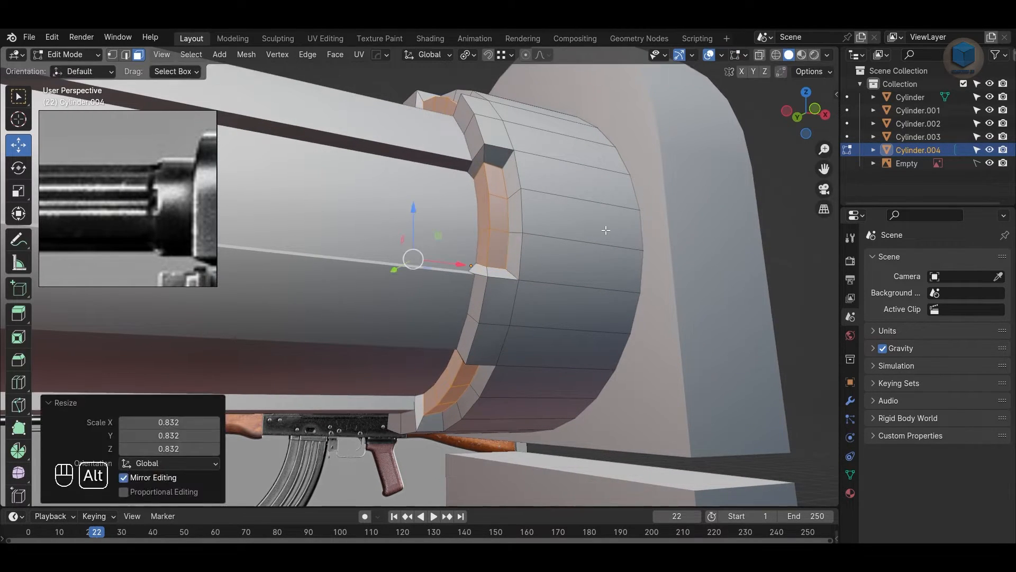
alt+drag(597, 222, 659, 239)
key(ctrl+z)
key(ctrl+z)
key(ctrl+z)
key(ctrl+z)
key(ctrl+z)
key(ctrl+z)
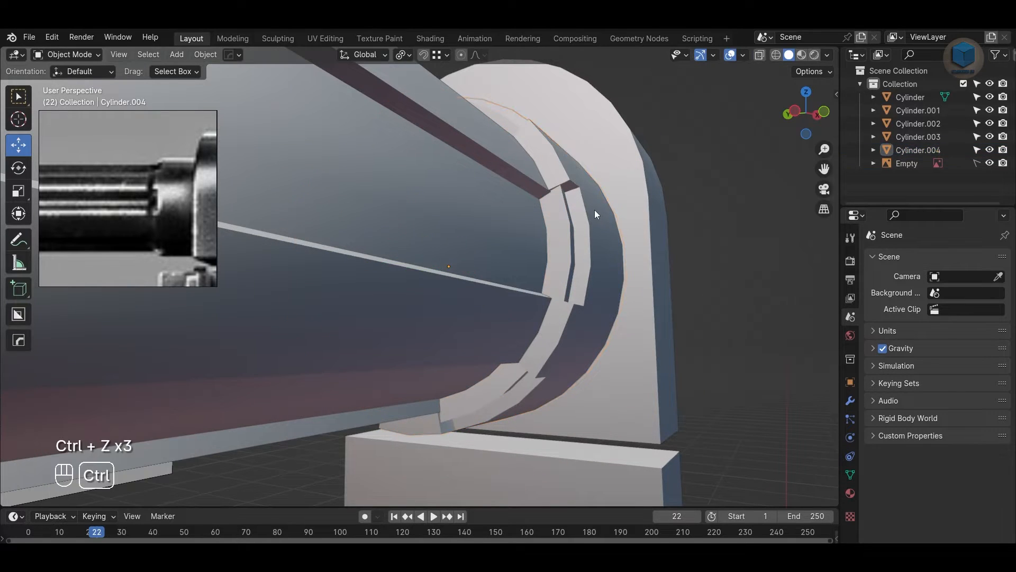
Step: Extrude the selected collar faces inward along their normals and scale the recessed faces to 0.838
right_click(586, 218)
click(586, 218)
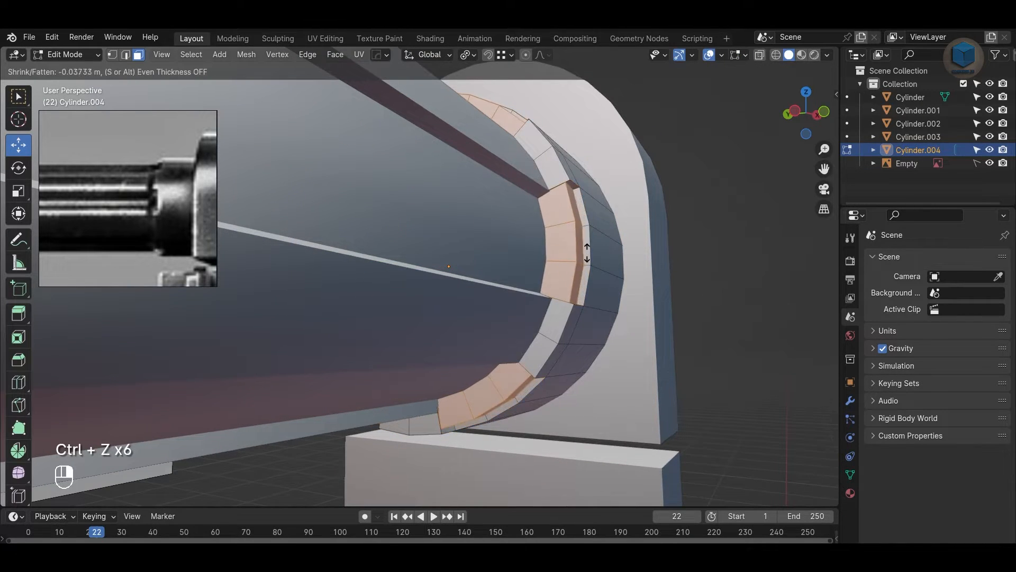
click(585, 261)
key(s)
click(762, 307)
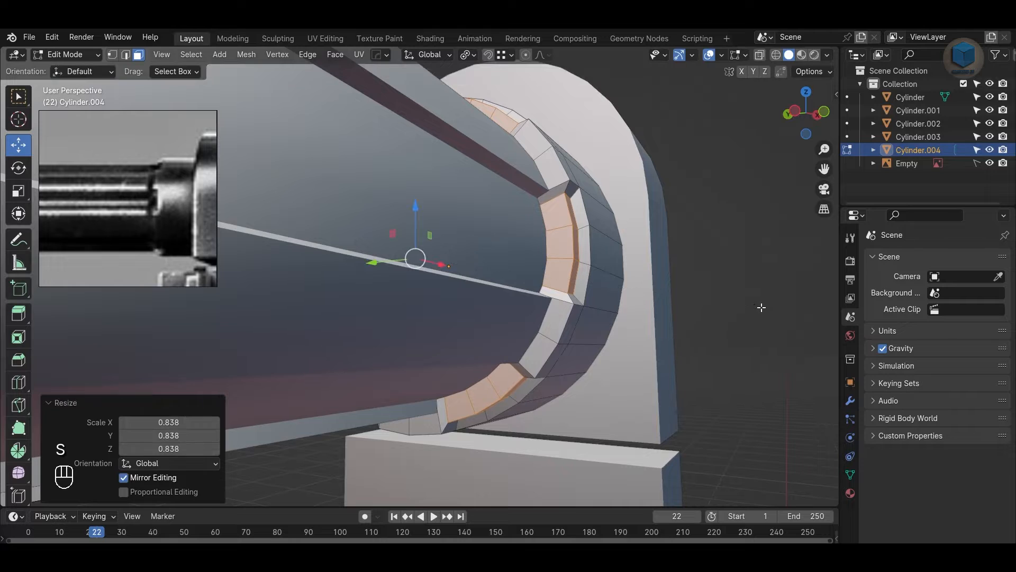
Step: Select all faces at the collar's front rim and flatten them by scaling to 0 along X
key(KP_1)
key(alt+z)
key(Tab)
key(Tab)
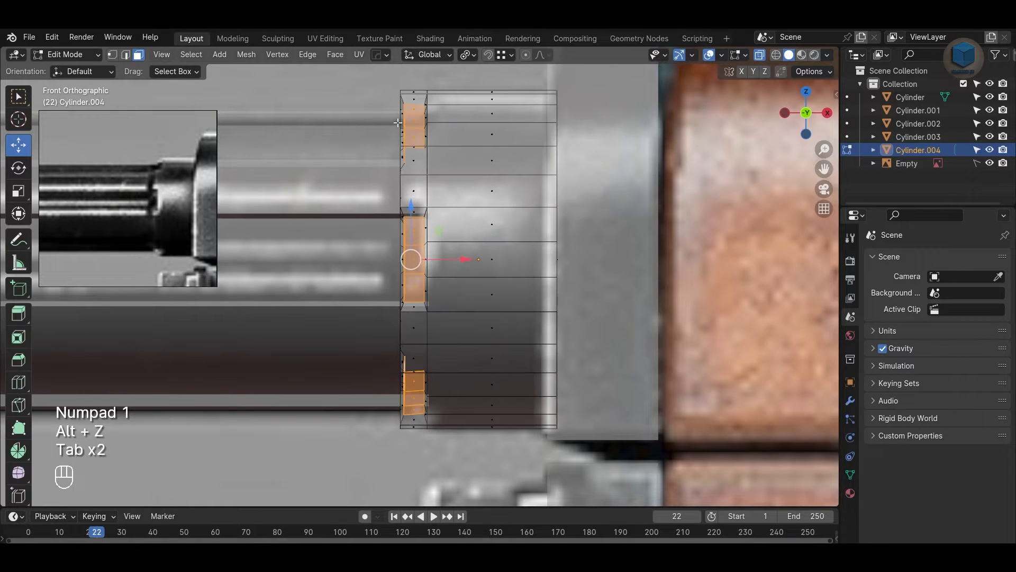
key(3)
drag(377, 74, 413, 423)
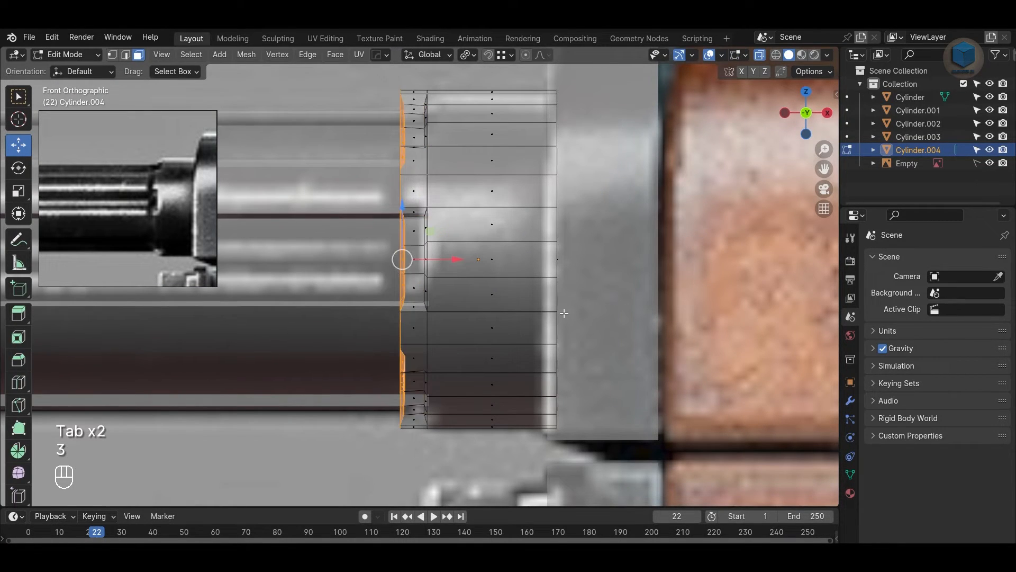
key(s)
key(x)
key(0)
key(Return)
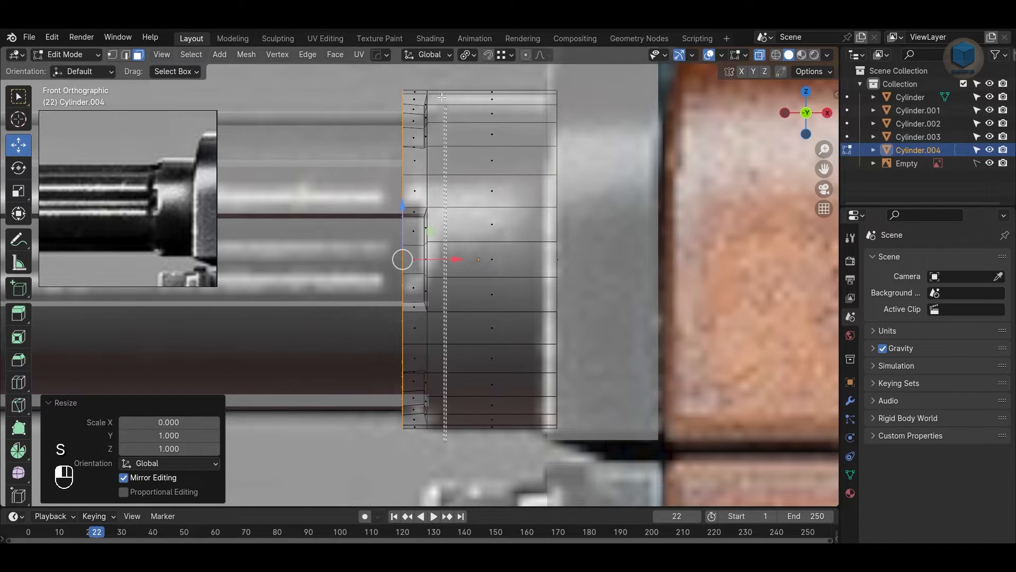
Step: Flatten the back walls of the collar notches by scaling them to 0 along X, and return to Object Mode
drag(422, 66, 422, 67)
key(s)
key(x)
key(0)
key(Return)
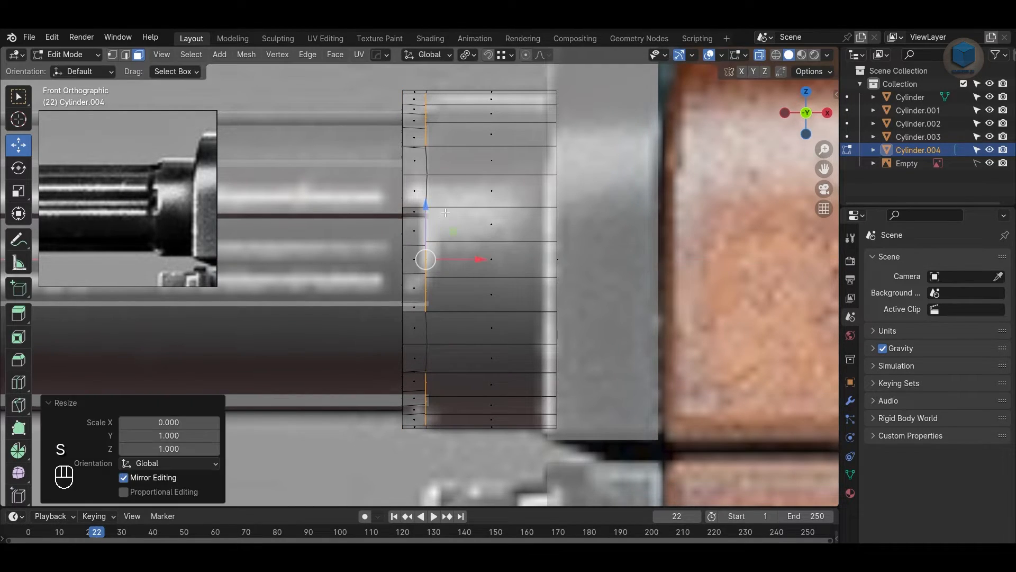
key(Tab)
key(alt+z)
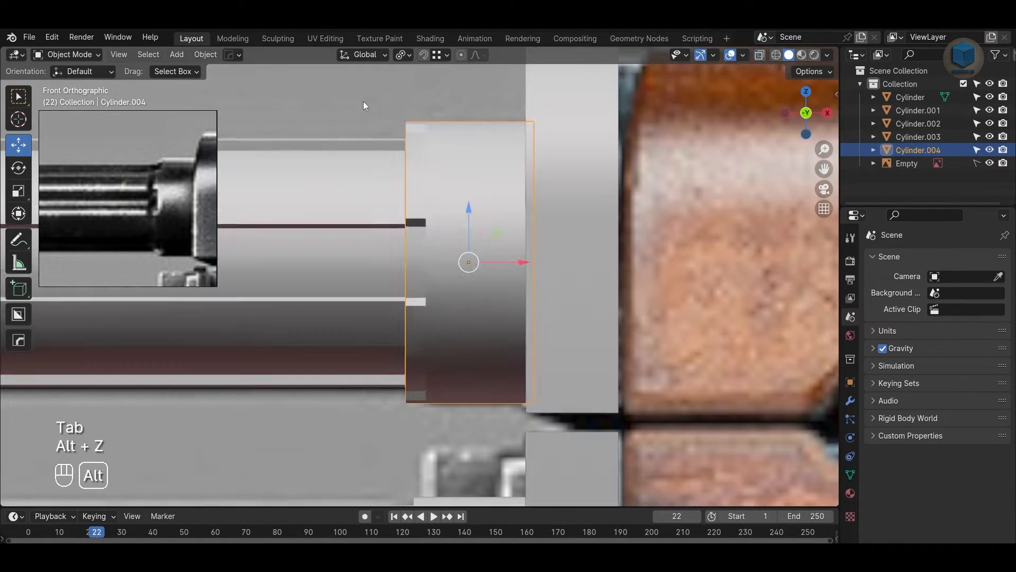
Step: Save the rifle scene file
alt+drag(481, 240, 643, 295)
scroll(514, 307, down, 3)
key(ctrl+s)
Step: Shift the reference inset to the gas tube's front section and open the tube for edge editing in see-through front view
scroll(641, 304, down, 3)
alt+drag(491, 292, 399, 315)
scroll(452, 304, up, 5)
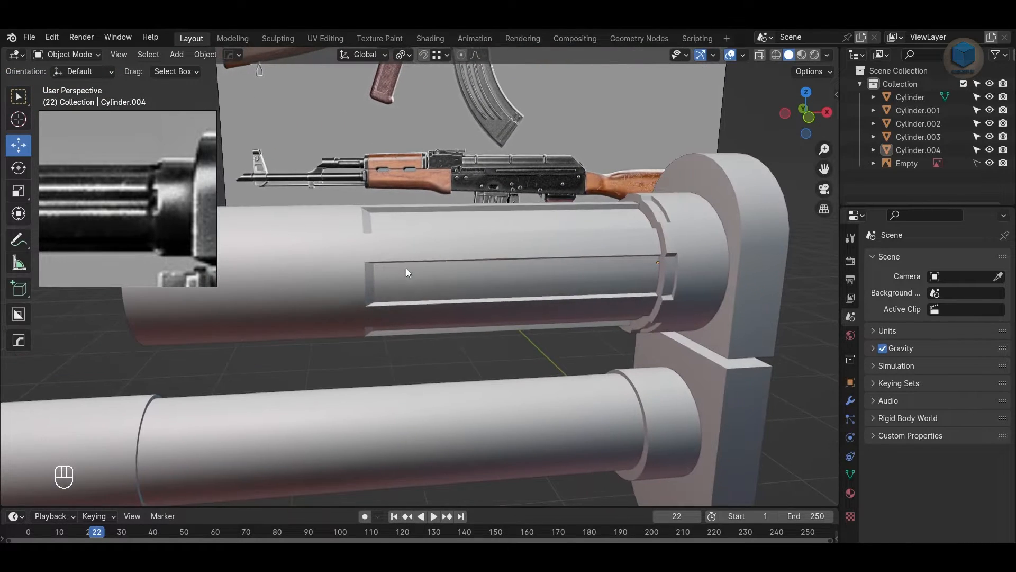
click(406, 268)
drag(61, 242, 216, 218)
scroll(355, 261, up, 1)
mouse_move(355, 261)
alt+mouse_down()
mouse_move(319, 242)
mouse_move(339, 259)
alt+mouse_up()
key(Tab)
scroll(315, 254, up, 2)
key(2)
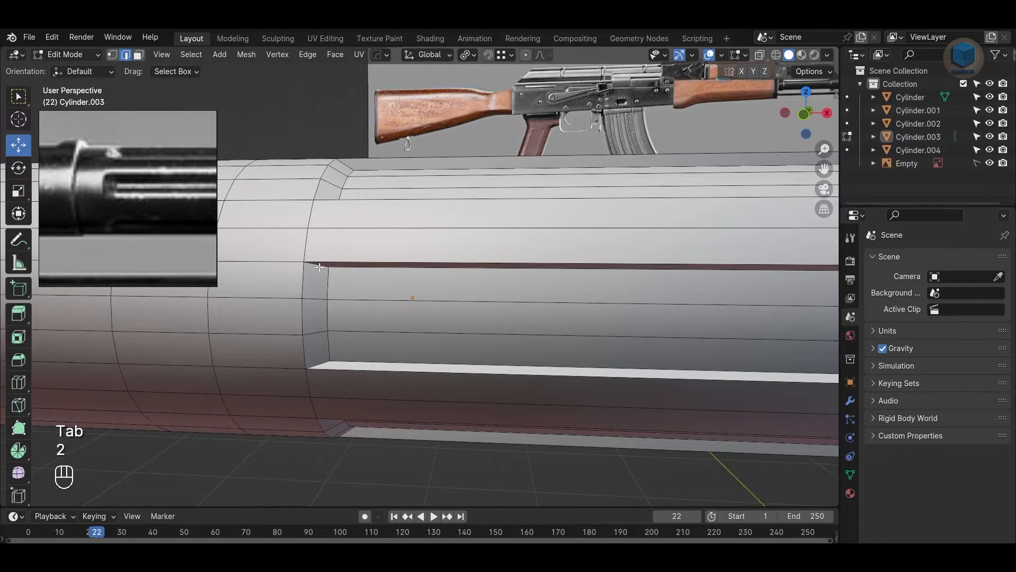
key(KP_1)
key(alt+z)
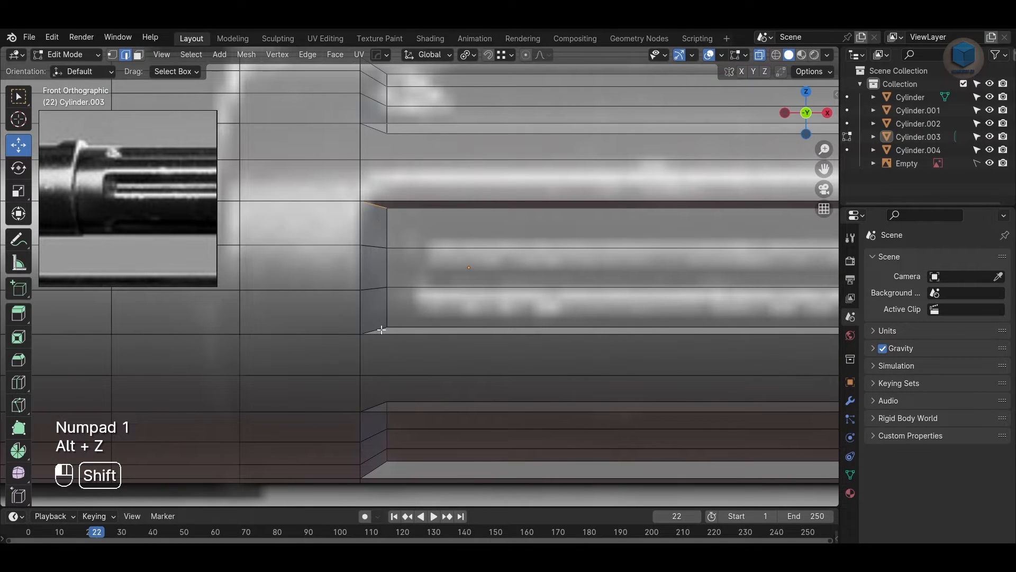
Step: Select the short corner edges at the front ends of the gas tube's grooves, including the upper and underside grooves
shift+click(373, 404)
alt+middle_drag(397, 428, 395, 380)
shift+click(372, 418)
alt+middle_drag(445, 290, 462, 454)
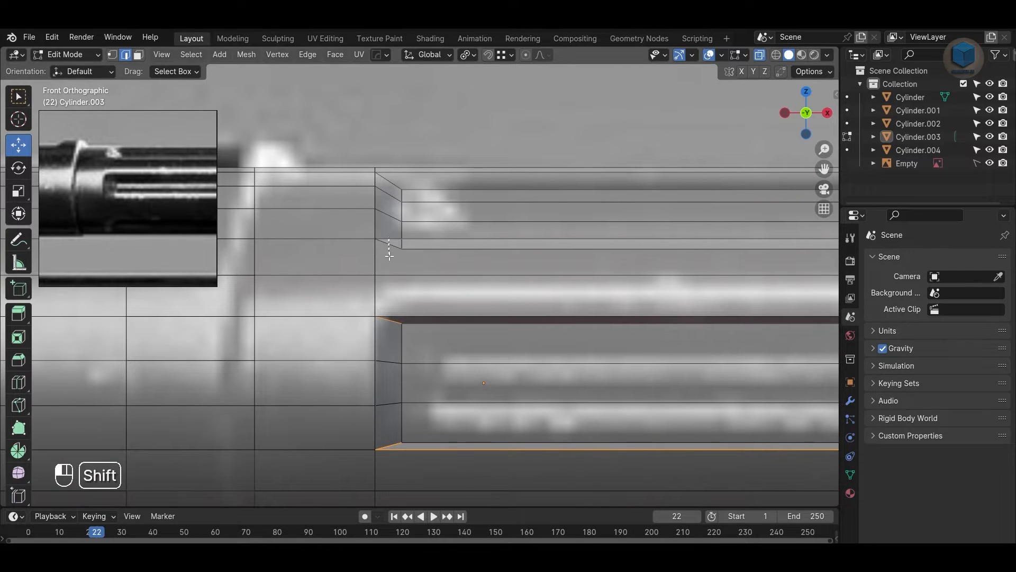
shift+click(391, 185)
scroll(391, 190, down, 2)
key(alt+z)
alt+drag(394, 212, 241, 305)
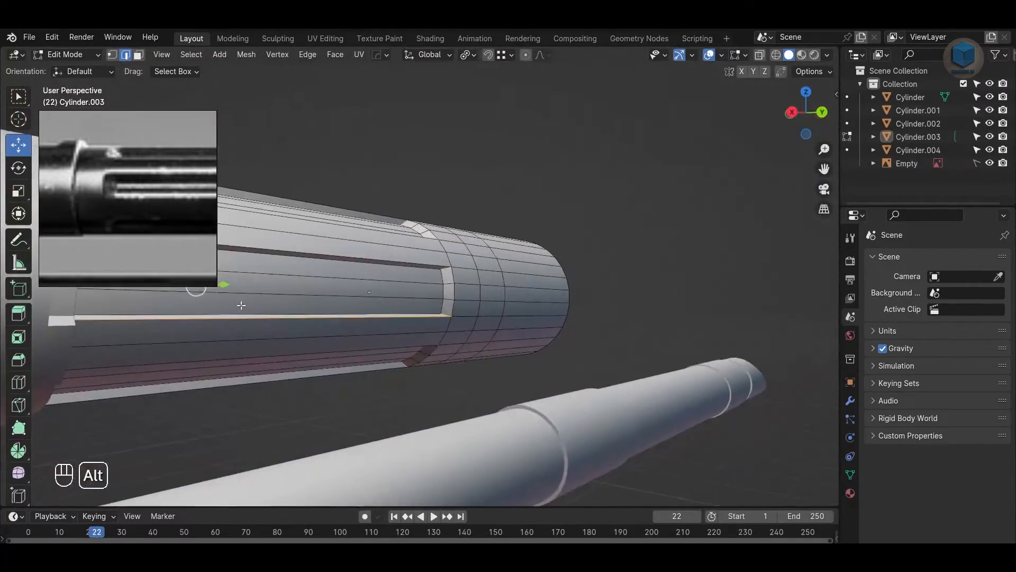
scroll(240, 305, up, 2)
scroll(596, 308, down, 5)
key(KP_1)
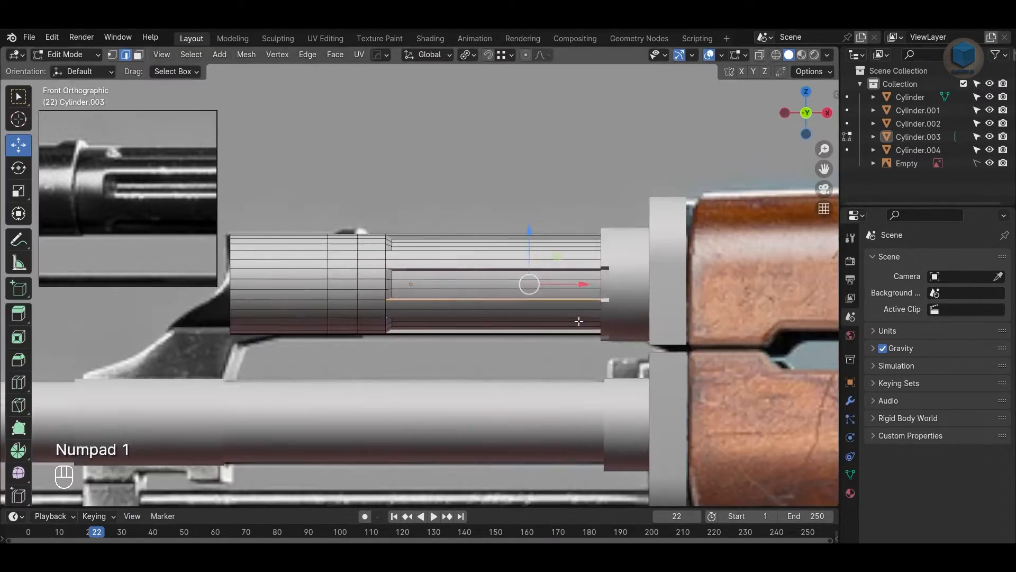
Step: Deselect the long groove edges and rear-end edges, keeping only the corner edges at the grooves' front ends
key(alt+z)
scroll(535, 303, up, 3)
ctrl+drag(502, 260, 774, 392)
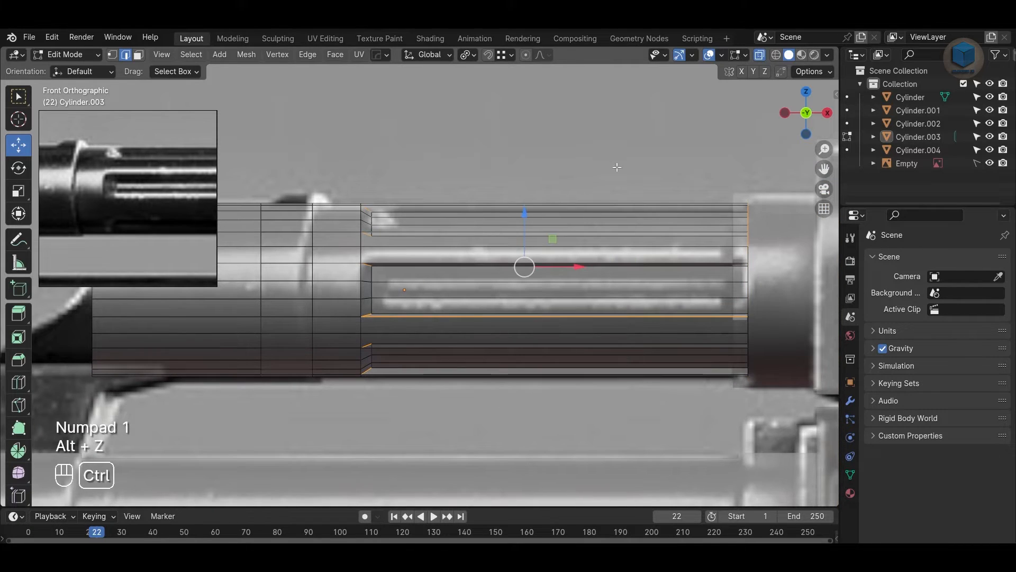
ctrl+drag(613, 259, 476, 263)
ctrl+drag(544, 438, 469, 106)
scroll(532, 316, up, 3)
key(alt+z)
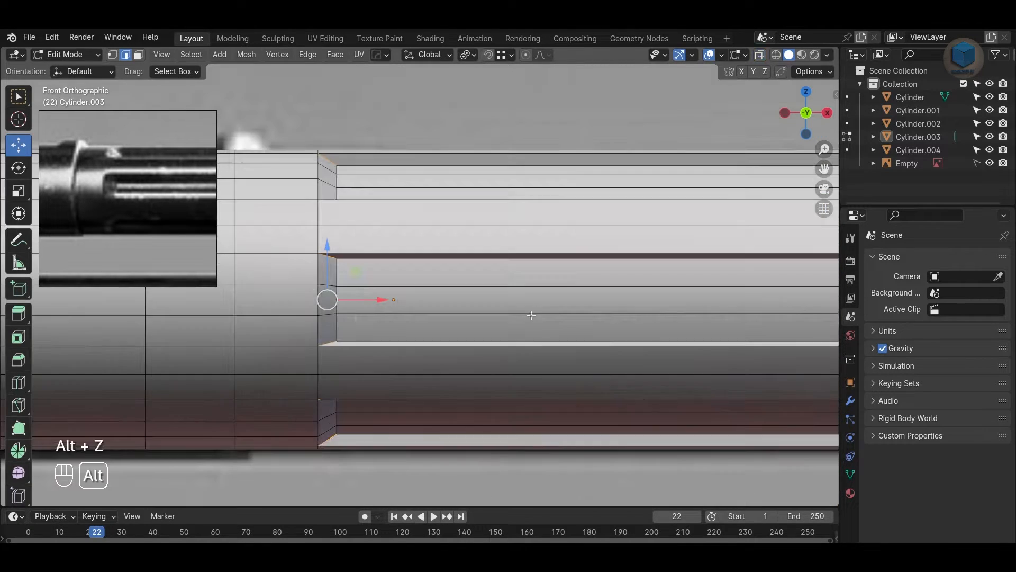
Step: Apply the gas tube's object transform in Object Mode
alt+drag(462, 352, 463, 240)
key(Tab)
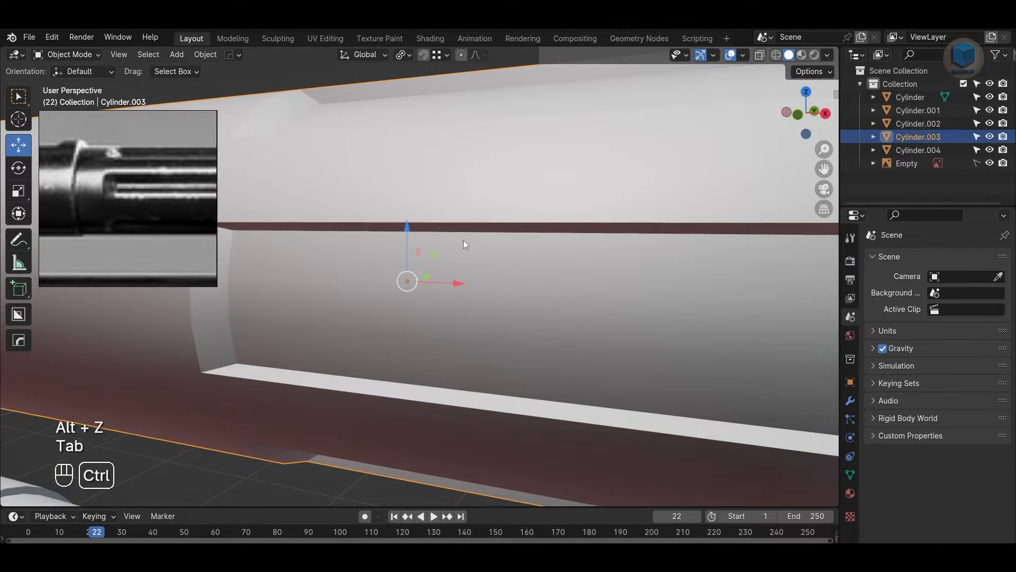
key(ctrl+a)
click(463, 240)
Step: Try a wide rounded bevel on the selected corner edges at the grooves' front ends
key(Tab)
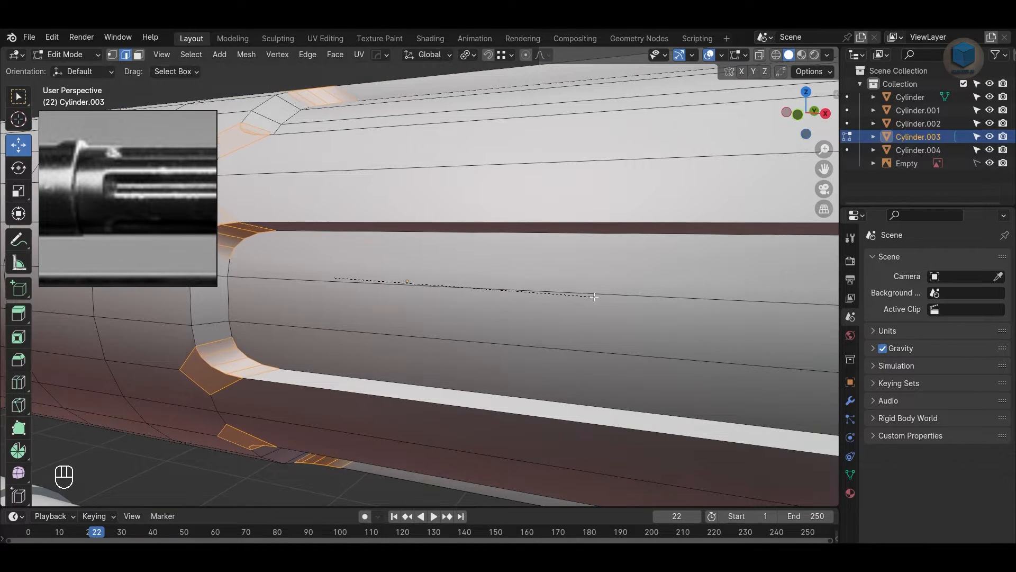
click(595, 294)
scroll(594, 294, down, 6)
key(Tab)
click(576, 135)
Step: Try smooth shading on the gas tube with Auto Smooth at 30°, and reopen its mesh for editing
alt+drag(471, 255, 366, 295)
click(365, 295)
right_click(365, 293)
click(366, 292)
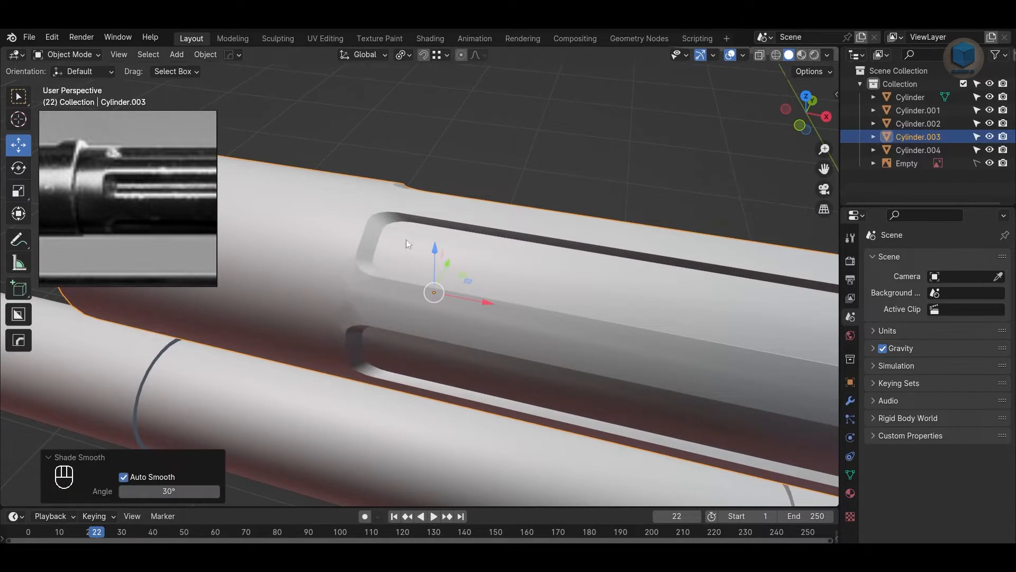
scroll(406, 241, down, 3)
key(Tab)
alt+drag(431, 313, 517, 270)
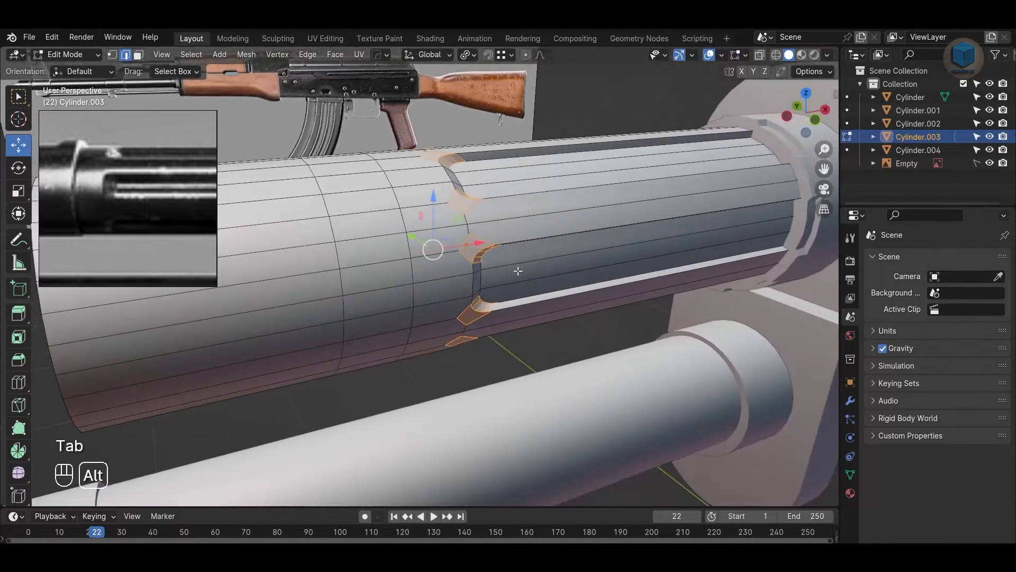
Step: Undo the gas tube's smooth shading and the groove corner bevel
scroll(536, 276, up, 3)
key(ctrl+z)
key(ctrl+z)
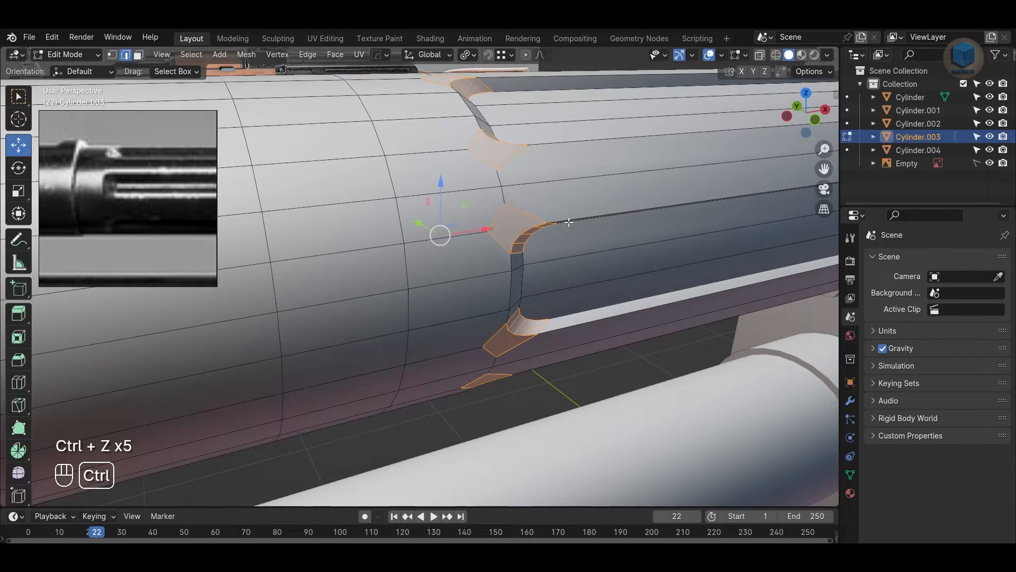
key(ctrl+z)
Step: Bevel the corner edges at the grooves' front ends with a slightly narrower rounding, and return to Object Mode
key(ctrl+b)
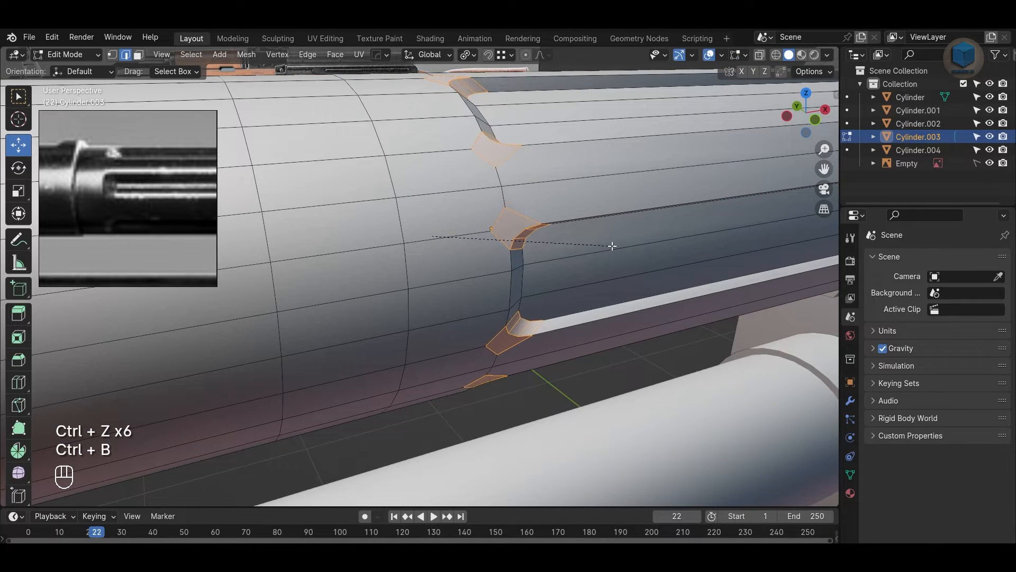
click(612, 246)
key(Tab)
scroll(538, 271, down, 3)
alt+drag(538, 271, 481, 263)
Step: Select the lower vertices of the gas tube's front end and move them forward along X to meet the reference slope
key(KP_1)
scroll(432, 268, up, 1)
alt+shift+drag(382, 256, 584, 234)
key(Tab)
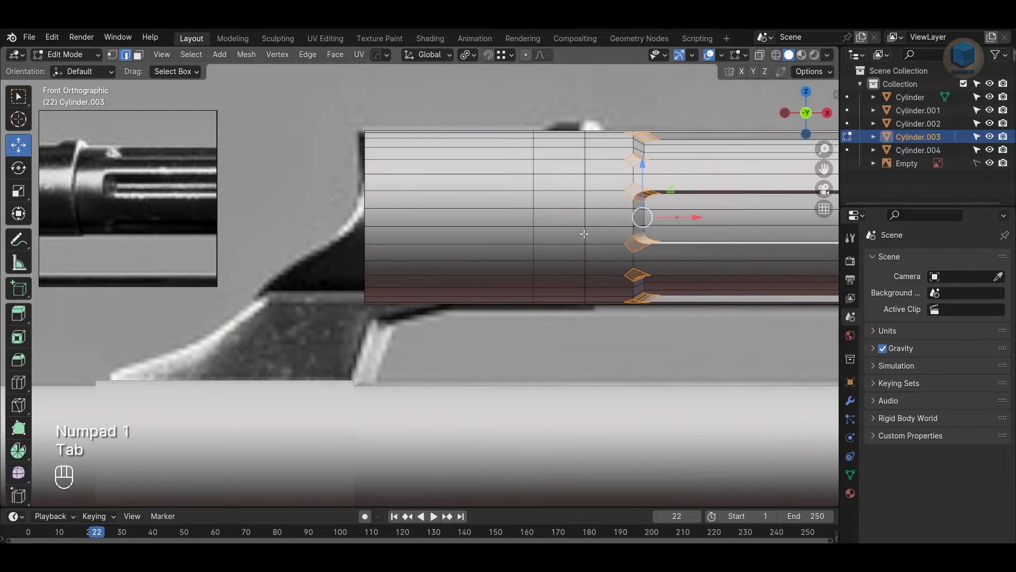
key(alt+z)
drag(406, 334, 321, 212)
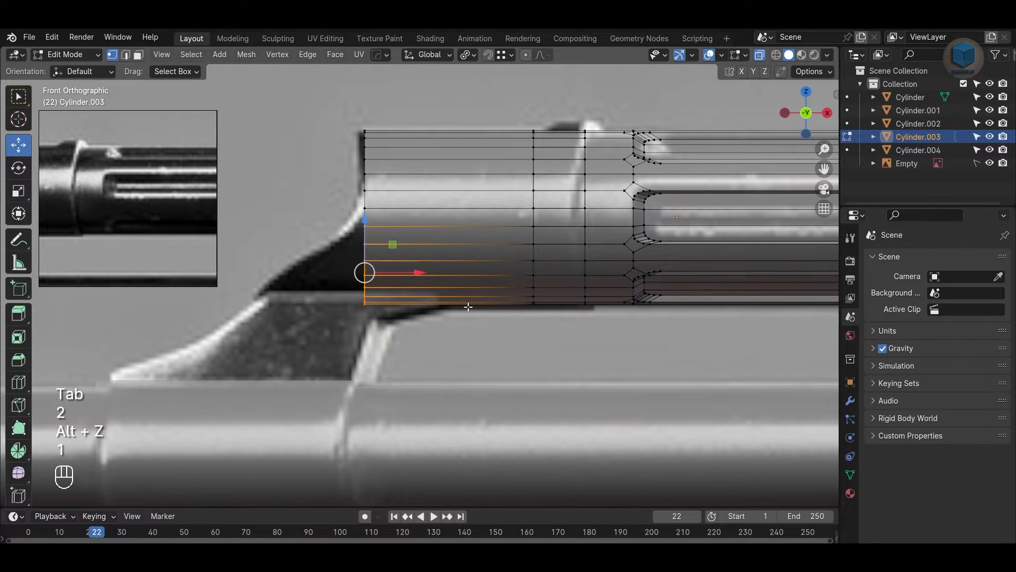
scroll(419, 276, up, 1)
drag(408, 275, 388, 276)
Step: Move the next lower group of front-end vertices -0.024257 m along X and nudge the vertices above to fit the slope
alt+shift+drag(400, 277, 478, 253)
alt+middle_drag(477, 253, 509, 247)
drag(511, 329, 394, 202)
drag(494, 251, 465, 260)
scroll(465, 259, up, 2)
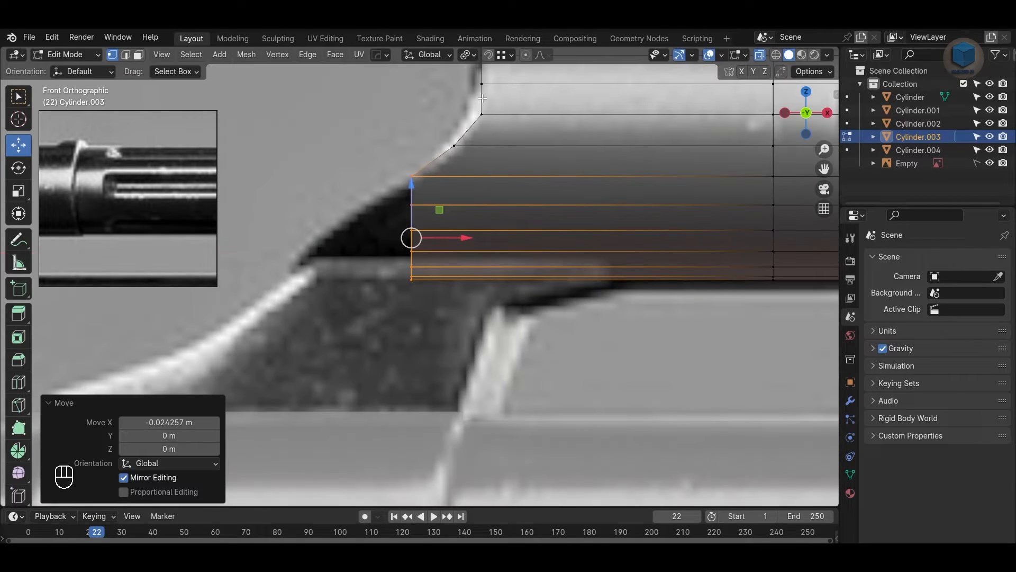
drag(511, 143, 468, 101)
drag(533, 116, 526, 116)
Step: Move two successively lower groups of front-end vertices forward to follow the slope, the second by -0.021959 m along X
alt+middle_drag(467, 309, 536, 325)
drag(536, 326, 449, 207)
drag(535, 265, 495, 272)
drag(471, 346, 407, 239)
drag(495, 275, 456, 275)
Step: Move the next lower group of front-end vertices -0.0141 m along X, push the lowest ones further forward, and leave Edit Mode
alt+middle_drag(433, 304, 536, 364)
scroll(535, 364, up, 3)
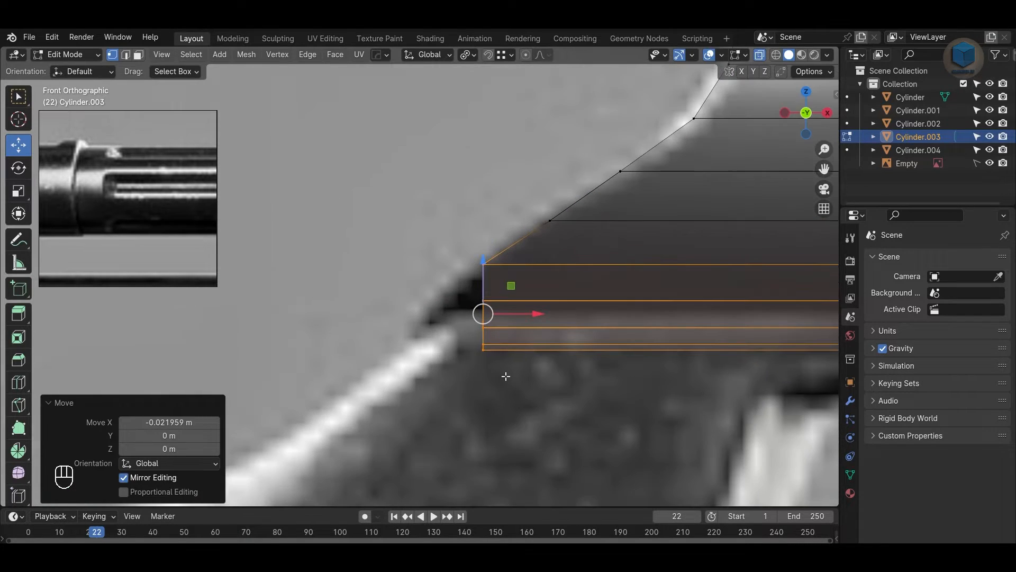
drag(507, 378, 445, 284)
drag(535, 330, 490, 332)
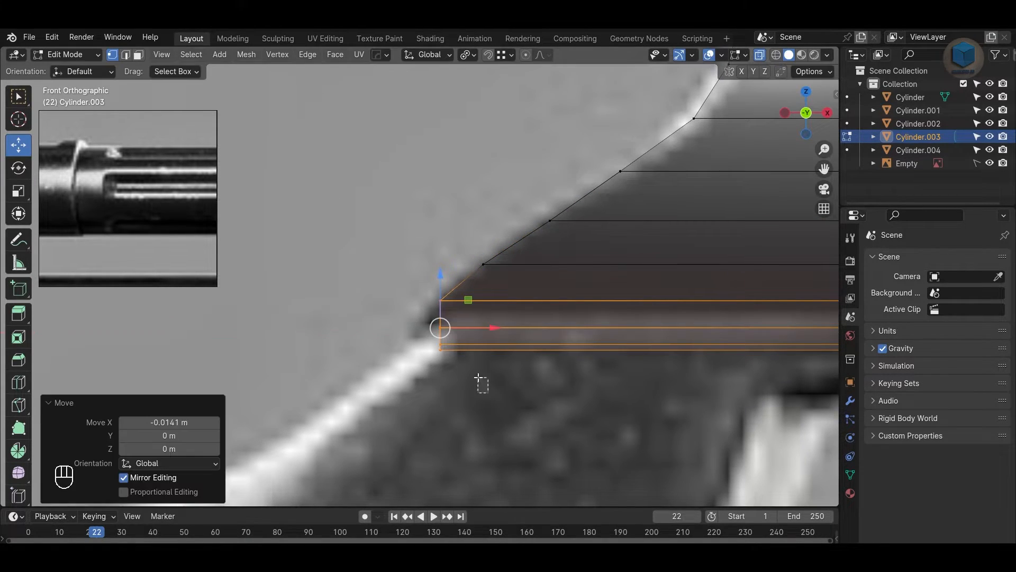
drag(483, 386, 430, 317)
drag(488, 339, 405, 336)
drag(465, 349, 460, 350)
key(Tab)
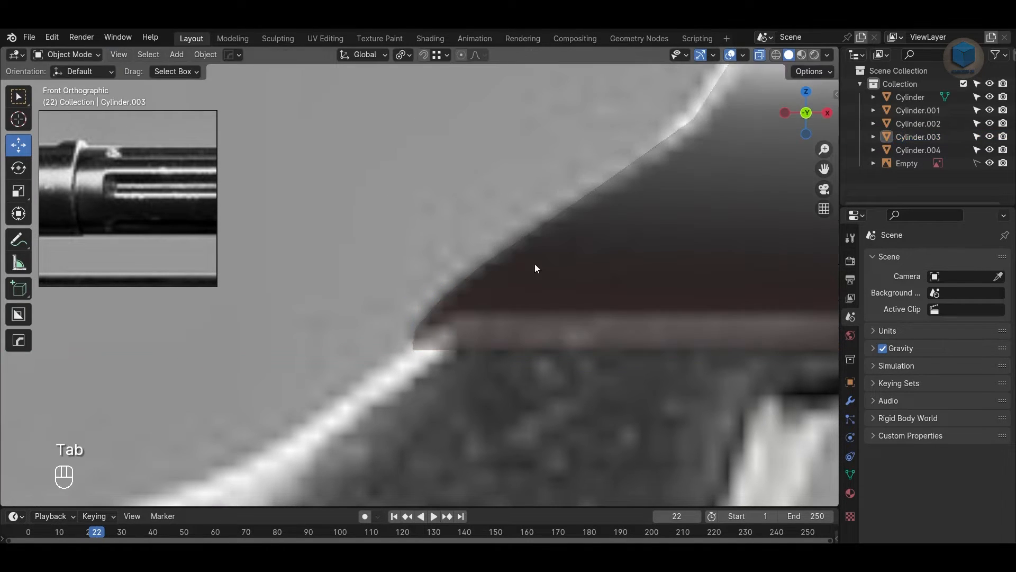
Step: Select the open edge loop around the gas tube's front end, leaving out its uppermost and lowermost edges
key(alt+z)
alt+drag(567, 324, 725, 374)
scroll(466, 325, down, 3)
key(Tab)
key(2)
scroll(692, 387, up, 2)
alt+drag(597, 316, 634, 324)
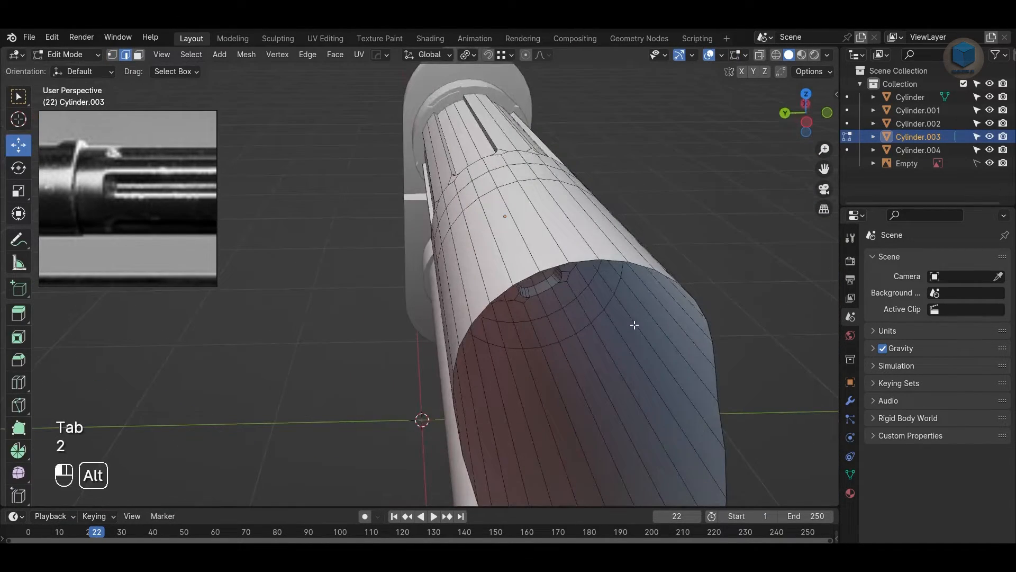
alt+shift+click(586, 259)
scroll(587, 258, down, 3)
alt+drag(683, 377, 662, 340)
key(KP_1)
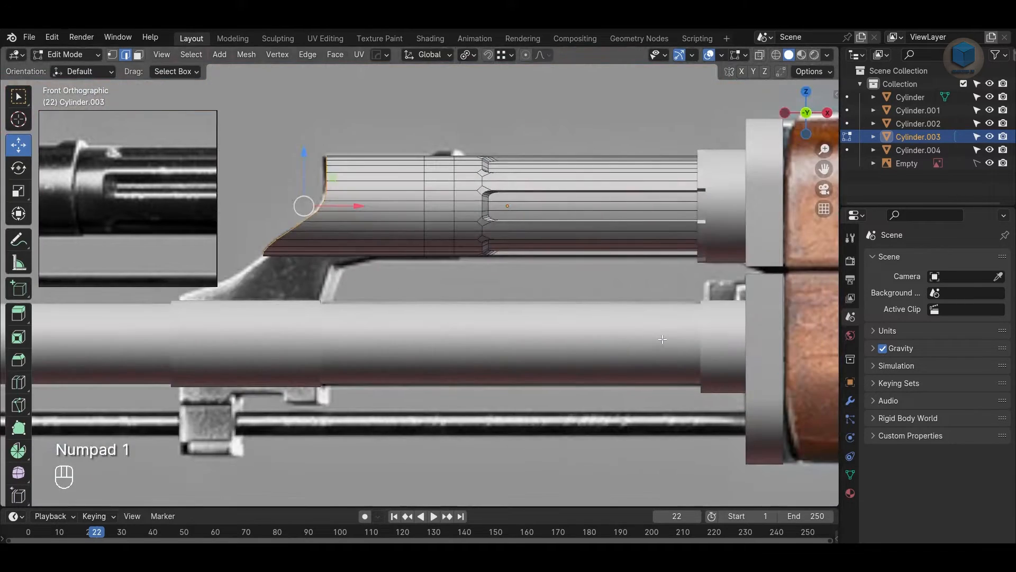
key(KP_3)
key(alt+z)
scroll(617, 319, up, 3)
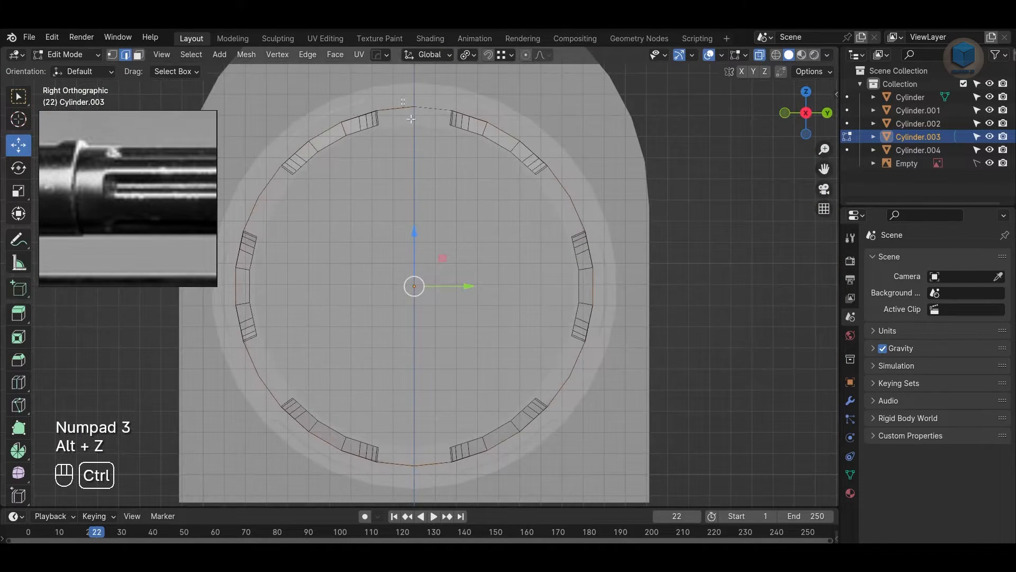
scroll(458, 436, down, 3)
key(alt+z)
Step: Bridge the two halves of the gas tube's front opening with 1 cut and Linear interpolation
alt+drag(468, 286, 573, 274)
key(ctrl+e)
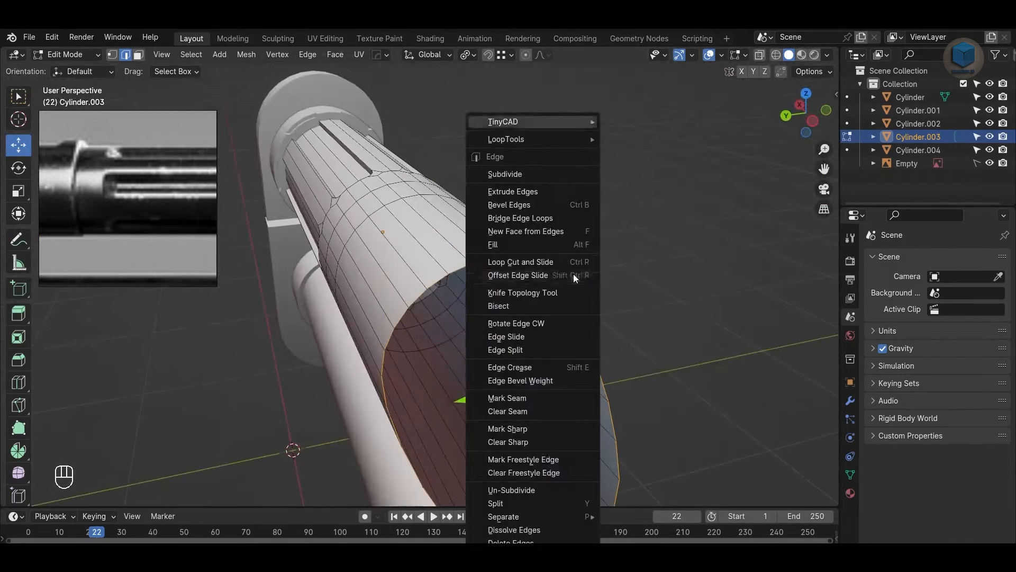
click(555, 220)
key(KP_Decimal)
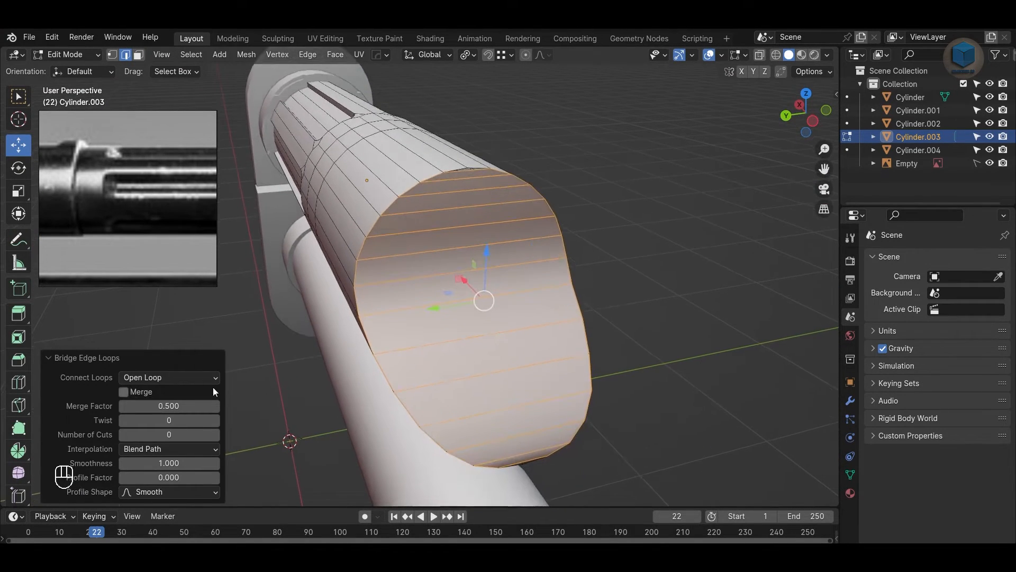
click(215, 434)
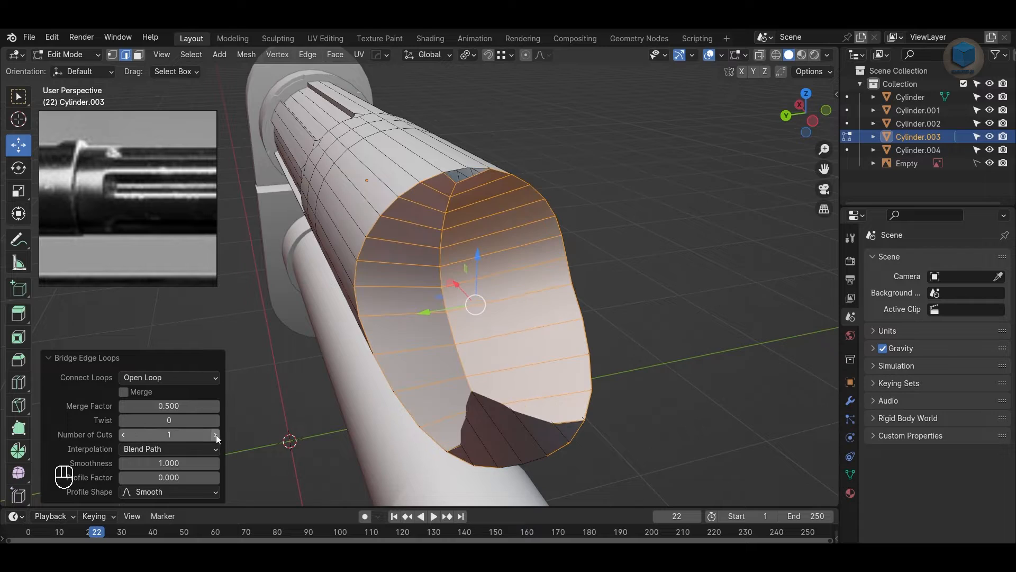
click(159, 449)
click(155, 461)
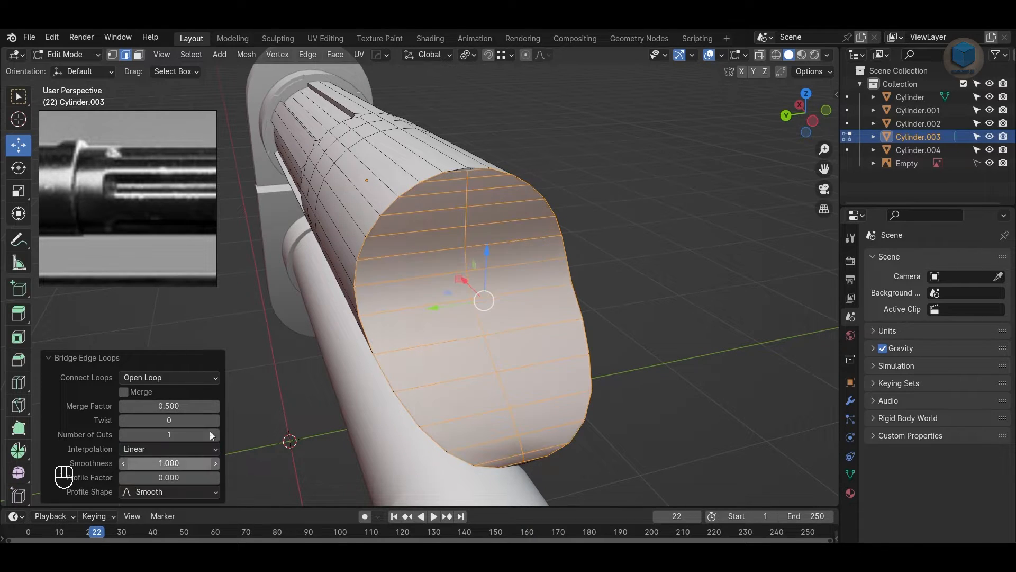
Step: Merge the end vertices of the cap's centre line into the rim vertices above and below with At Last, and leave Edit Mode
key(1)
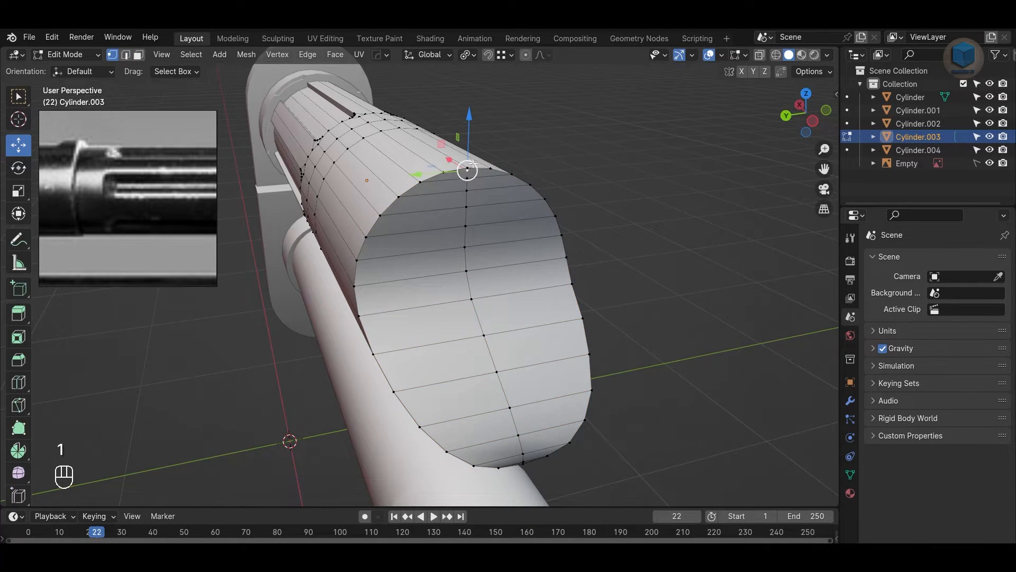
shift+click(467, 169)
key(KP_Decimal)
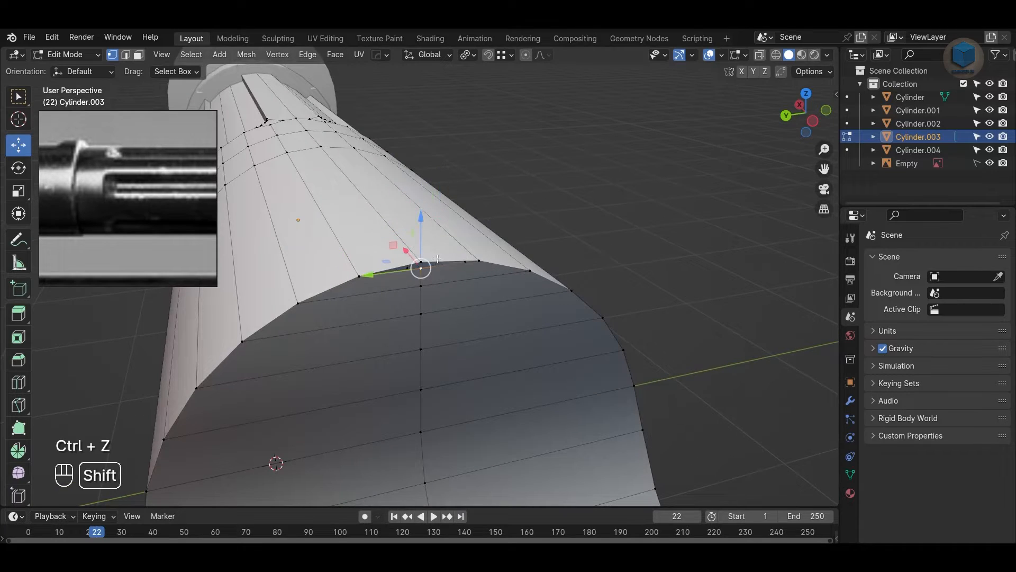
key(m)
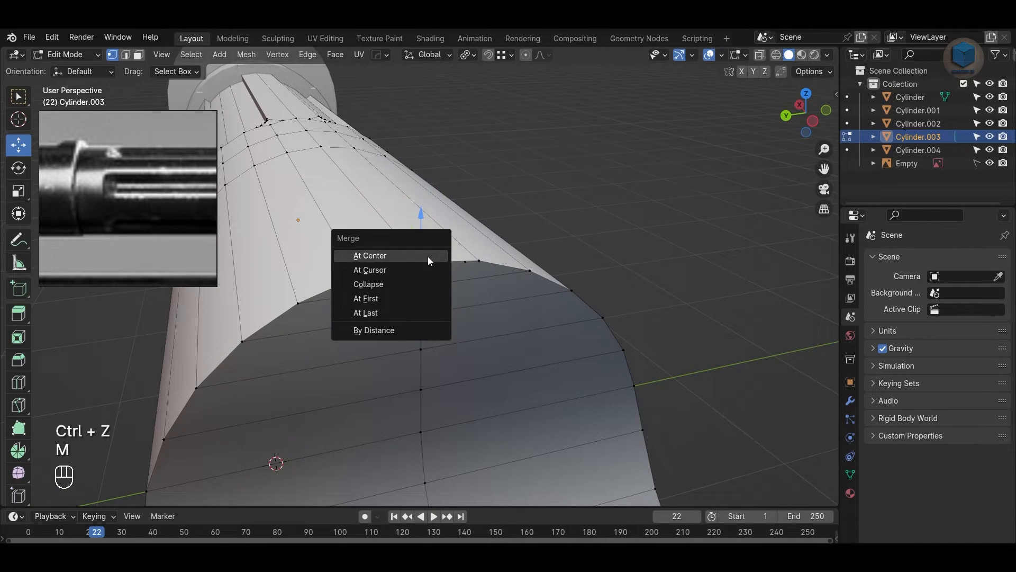
click(407, 312)
middle_drag(407, 312, 483, 261)
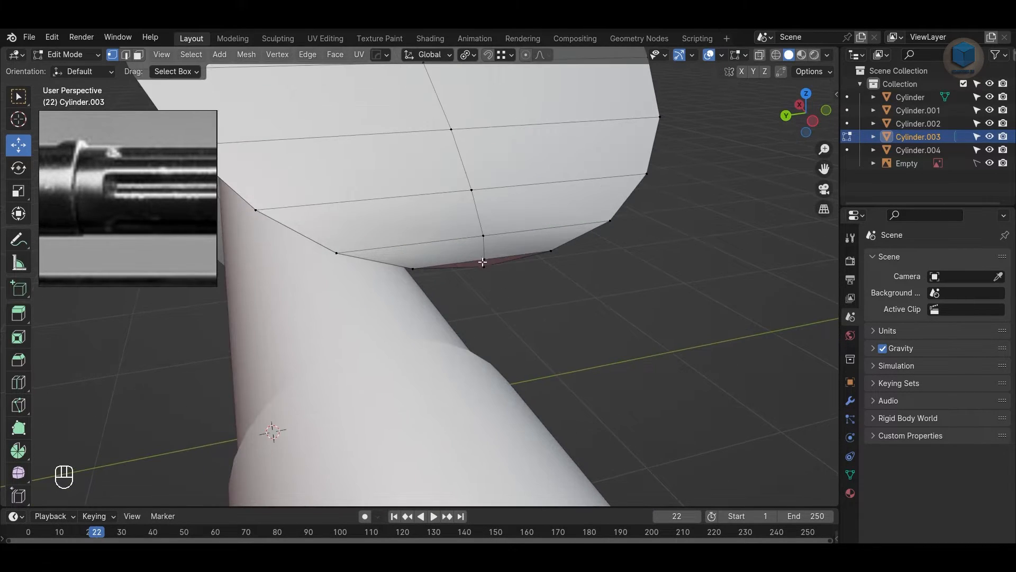
shift+click(483, 274)
key(m)
click(482, 275)
click(694, 336)
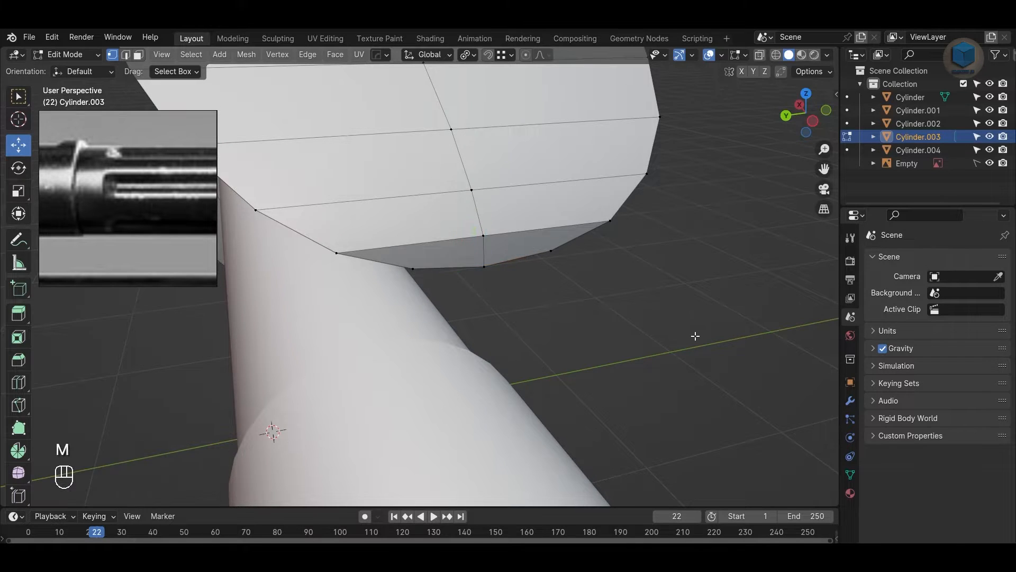
alt+drag(693, 335, 585, 336)
key(Tab)
key(KP_1)
key(alt+z)
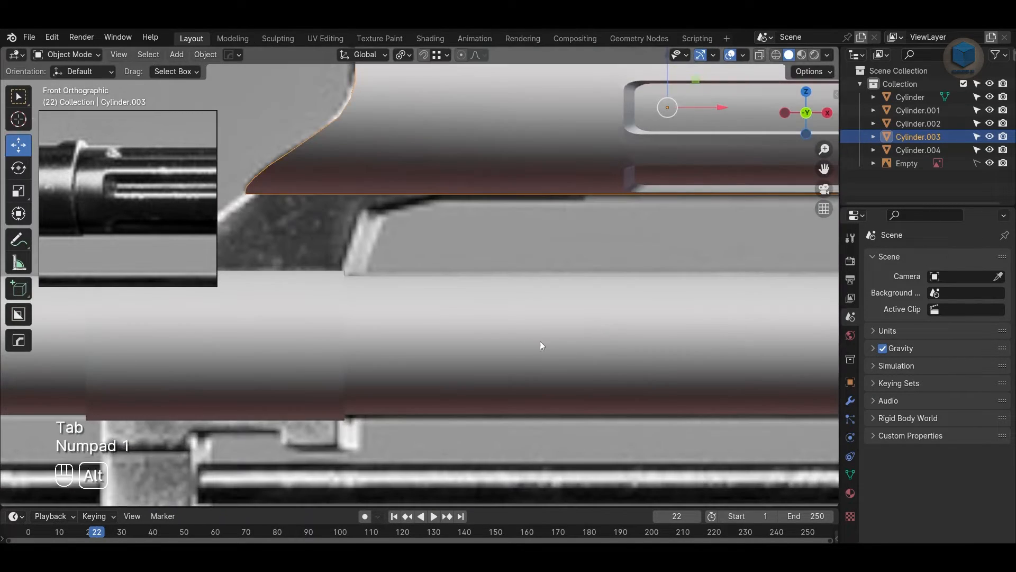
Step: Try moving the lowest front-end vertices of the gas tube slightly along X to fit the reference slope
key(Tab)
scroll(351, 273, up, 5)
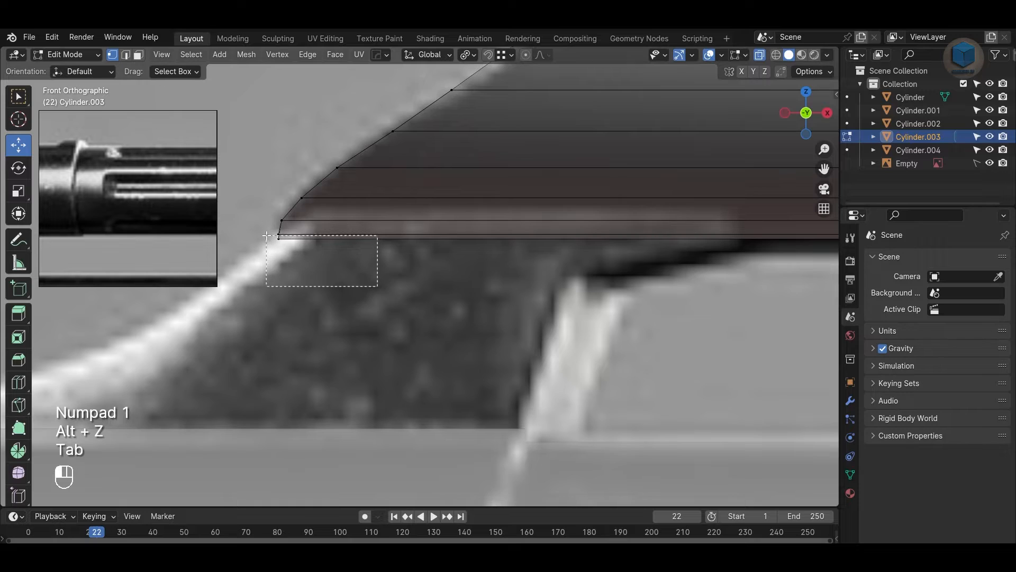
drag(266, 235, 372, 320)
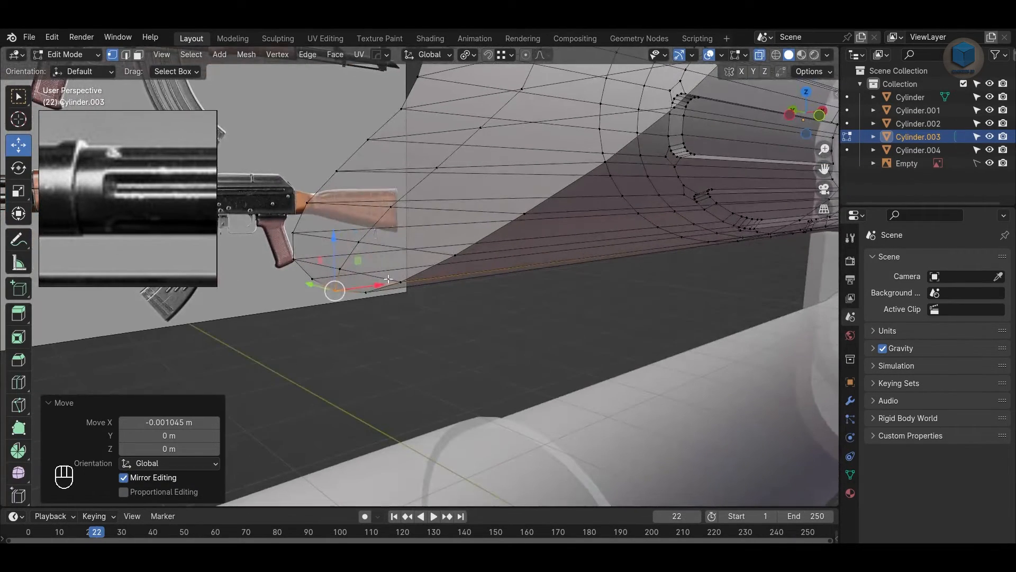
drag(374, 283, 352, 284)
key(alt+z)
alt+drag(406, 326, 374, 300)
key(ctrl+z)
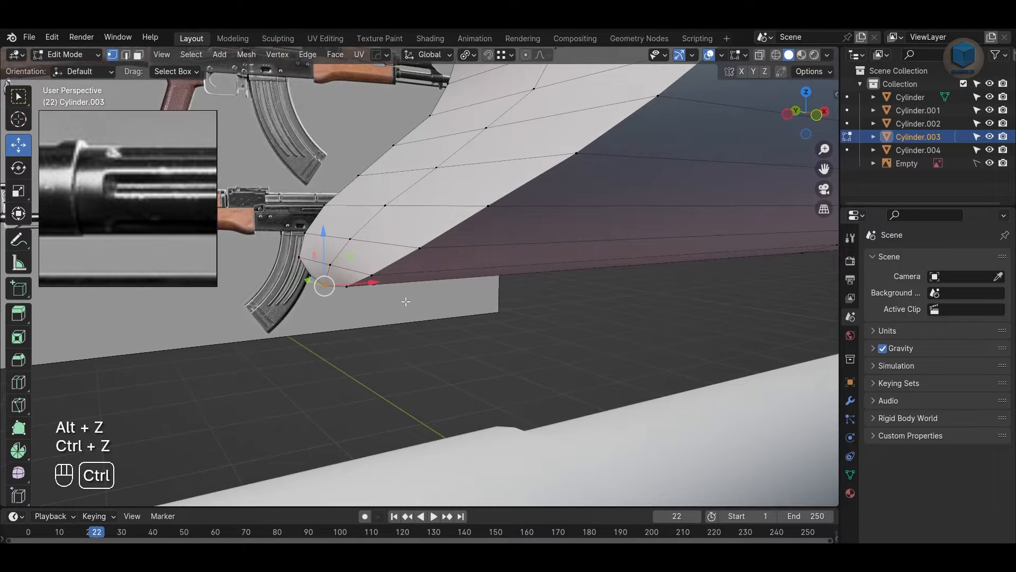
Step: Move the lowest rows of the gas tube's front-end vertices slightly forward along X toward the reference slope
key(KP_1)
key(alt+z)
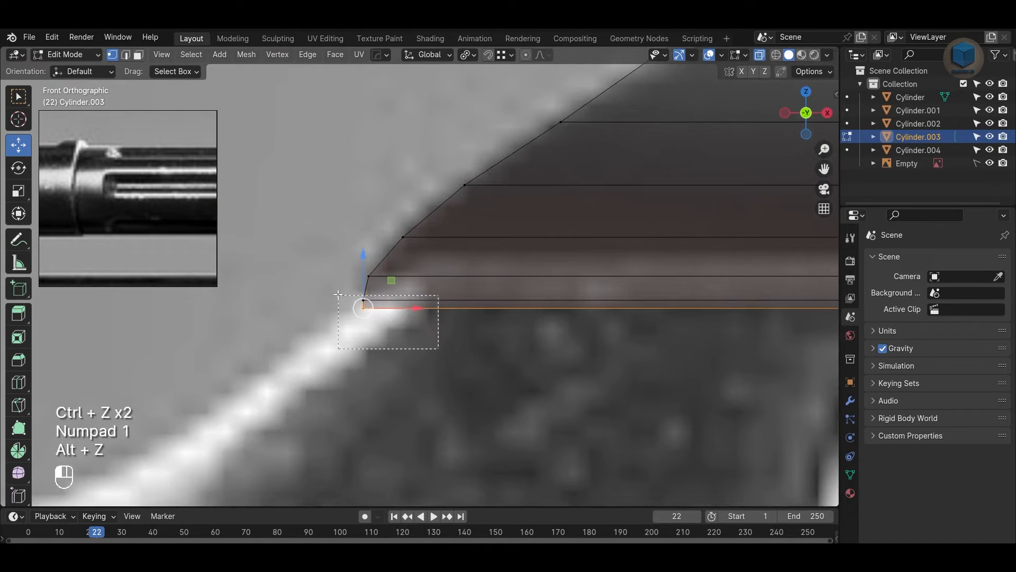
drag(338, 294, 337, 294)
drag(422, 307, 415, 307)
shift+middle_drag(365, 312, 434, 311)
scroll(402, 317, up, 3)
click(400, 319)
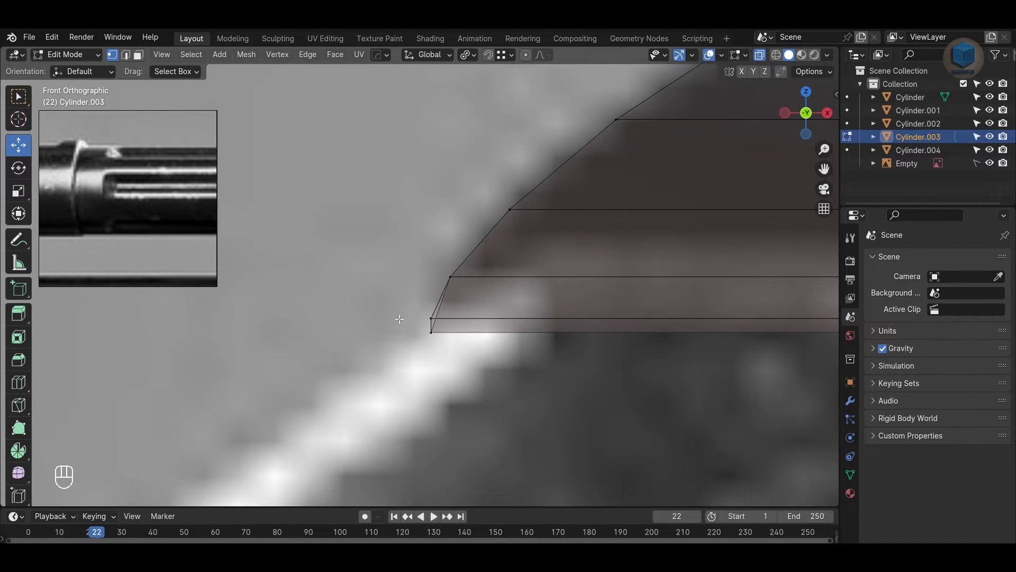
Step: Nudge the individual lower rows of front-end vertices along X to even out the slope
drag(478, 320, 483, 320)
drag(414, 281, 522, 283)
click(415, 261)
scroll(431, 276, down, 3)
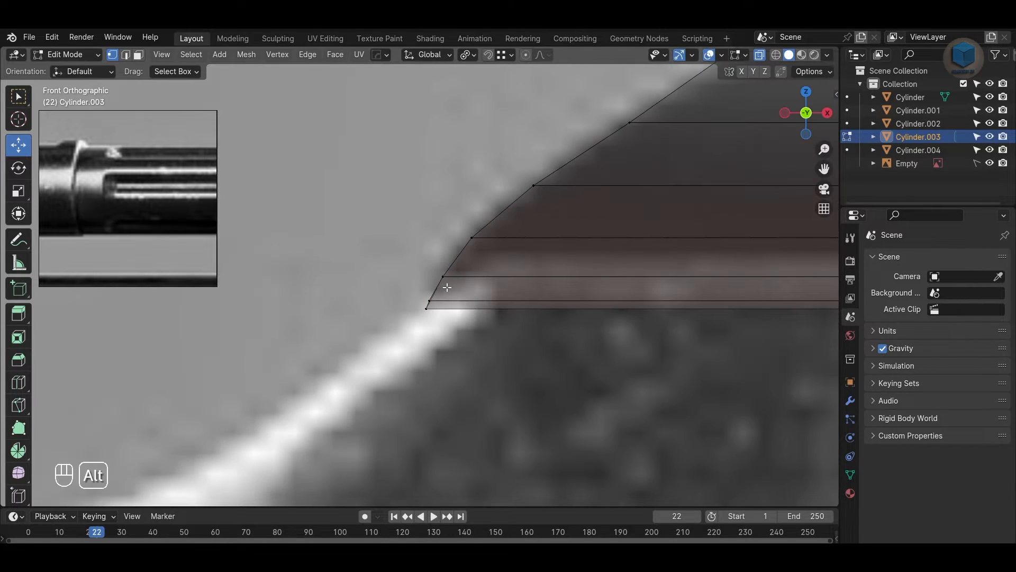
drag(420, 307, 421, 308)
scroll(487, 328, up, 4)
drag(488, 345, 573, 311)
Step: Leave Edit Mode and save the file
key(alt+z)
key(Tab)
scroll(648, 293, down, 3)
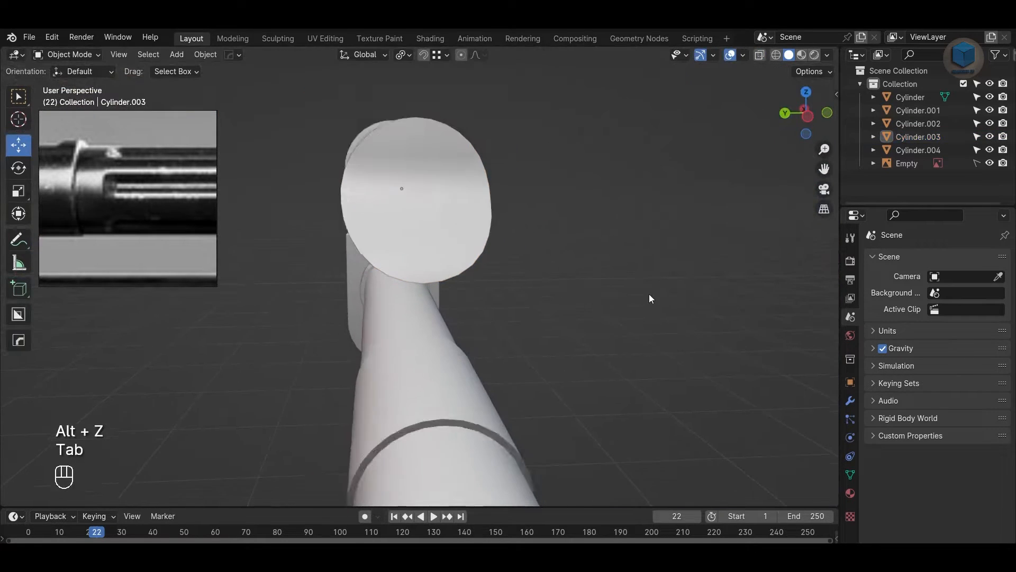
key(ctrl+s)
alt+drag(651, 233, 478, 265)
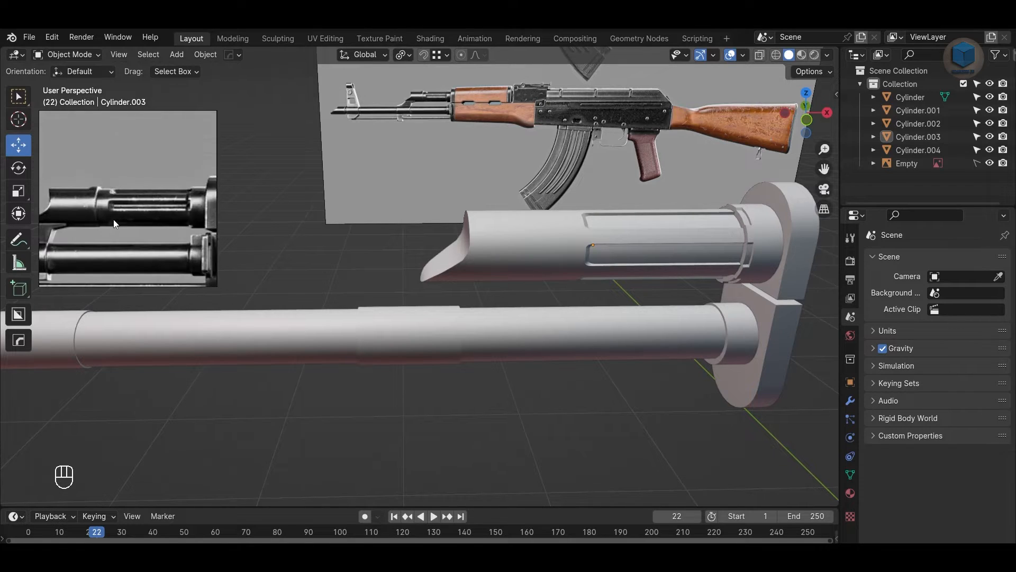
alt+drag(262, 240, 562, 235)
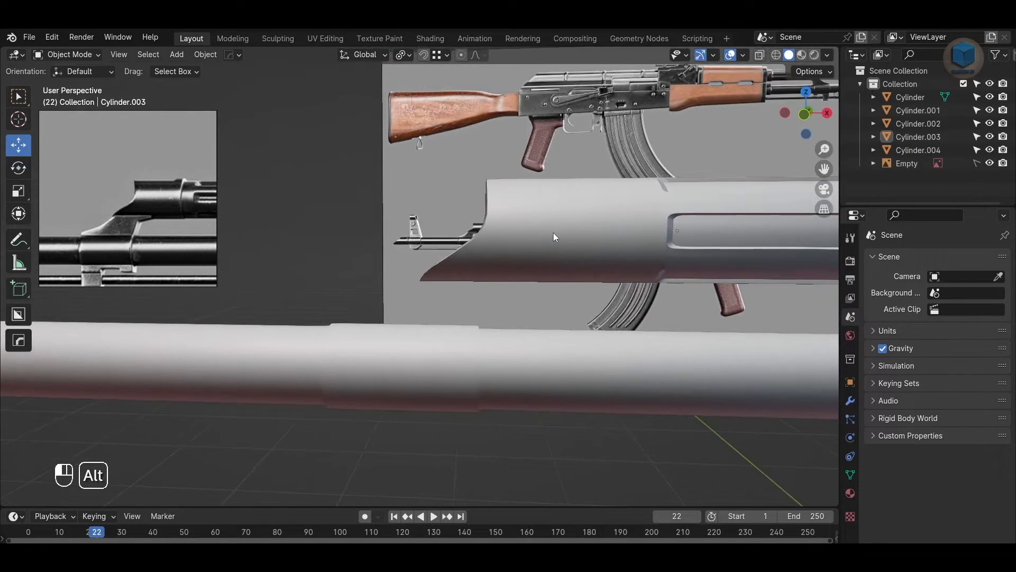
Step: Add one loop cut across the gas tube's sloped front section, slid to a factor of -0.352
click(554, 233)
key(Tab)
key(3)
key(KP_3)
key(KP_1)
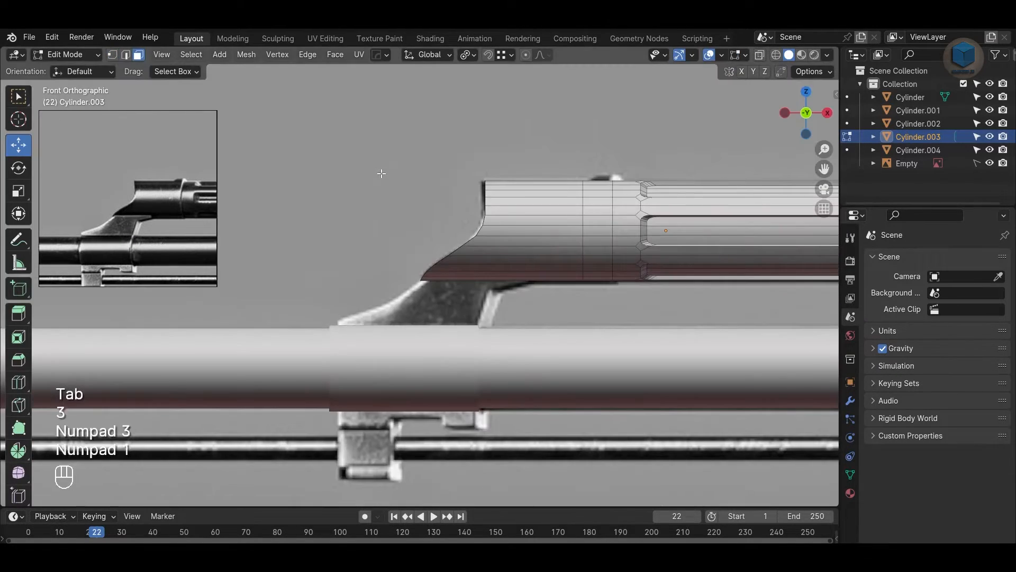
key(alt+z)
scroll(499, 268, up, 3)
key(ctrl+r)
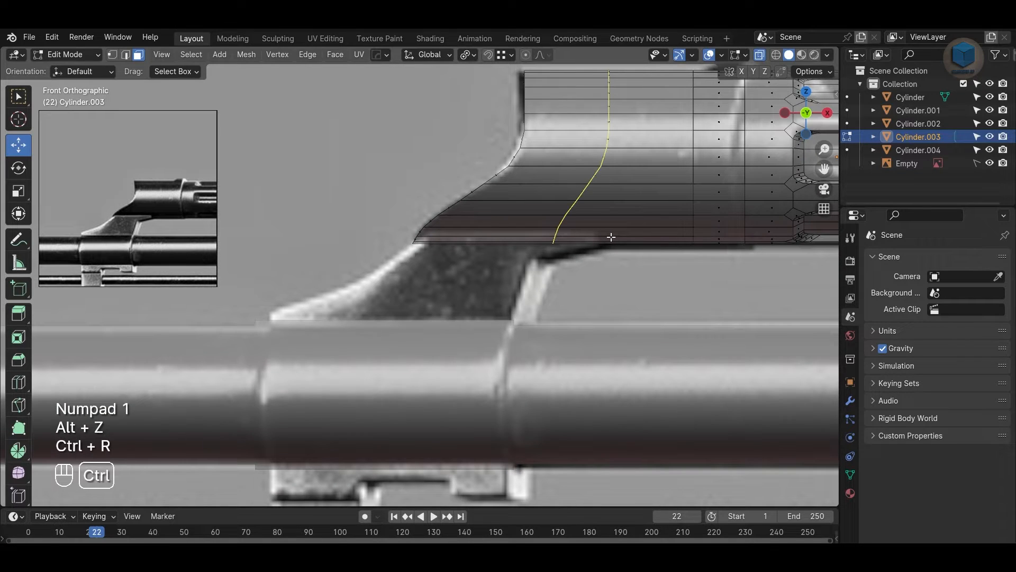
click(609, 234)
click(660, 242)
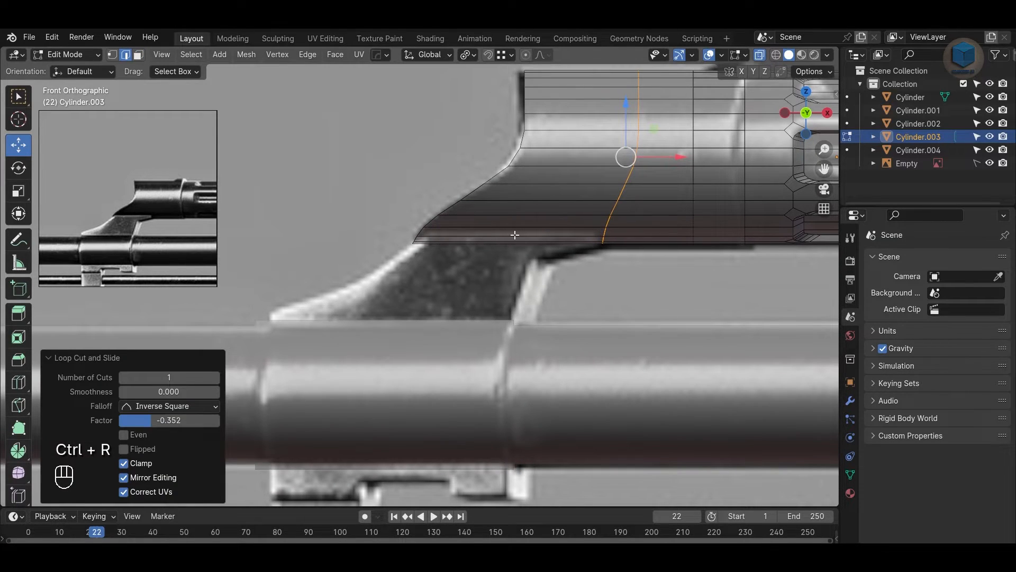
Step: Select the underside faces of the gas tube's front section and extrude them downward toward the barrel
key(3)
drag(476, 227, 547, 256)
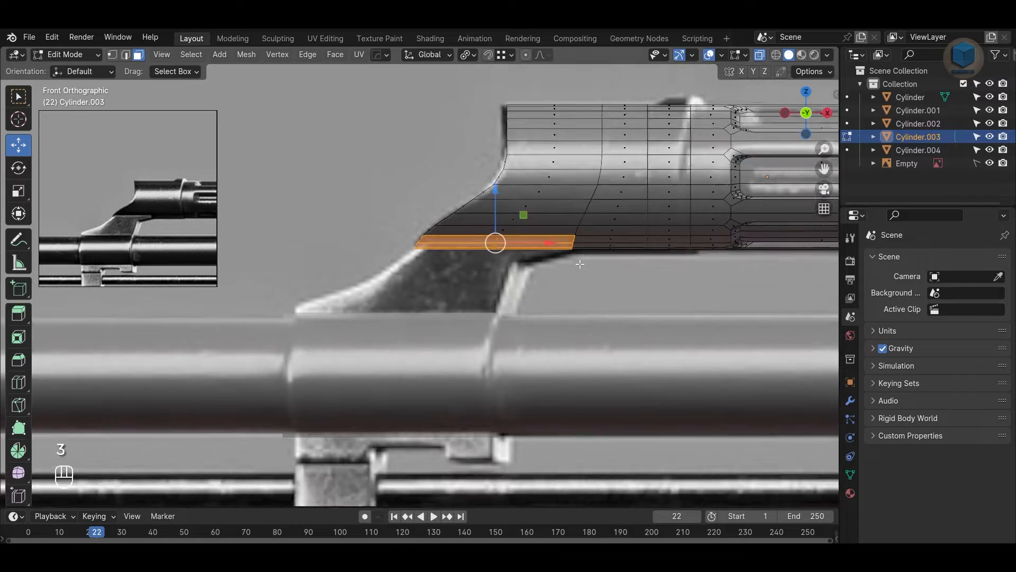
key(alt+z)
middle_drag(547, 256, 542, 277)
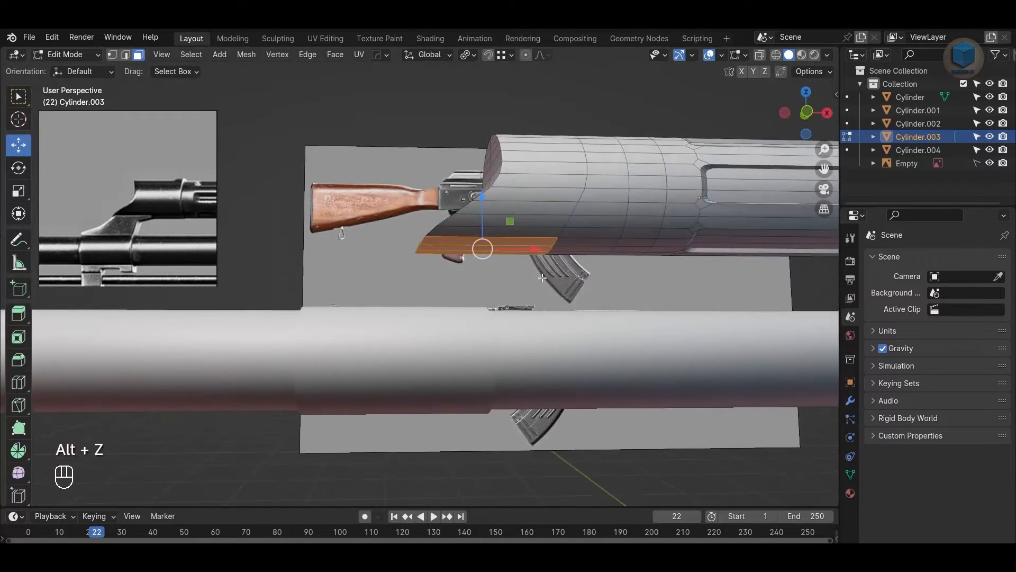
key(KP_1)
key(e)
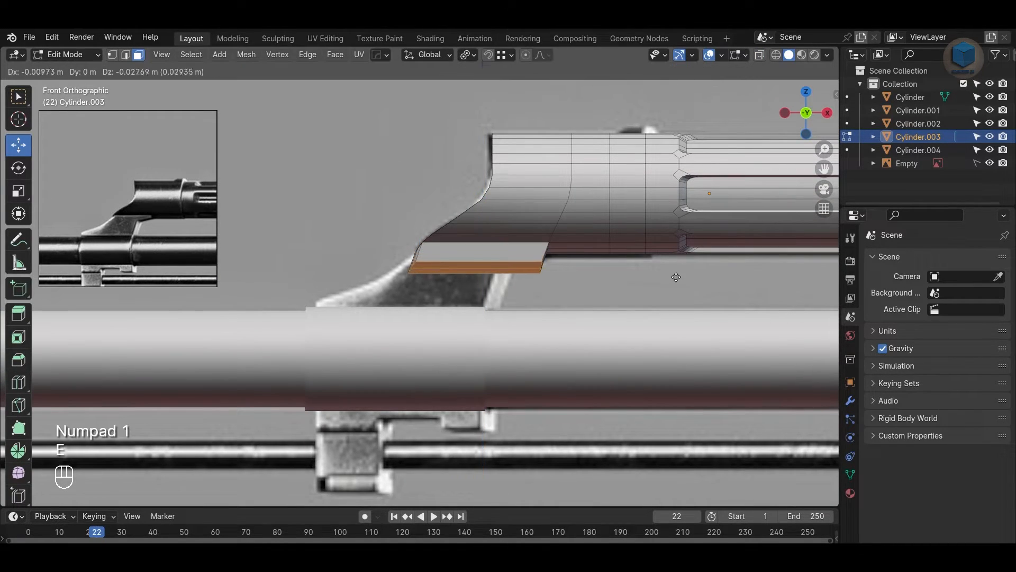
click(676, 275)
Step: Flatten the extruded underside faces by scaling them to 0 along Z
key(s)
key(z)
key(0)
click(676, 274)
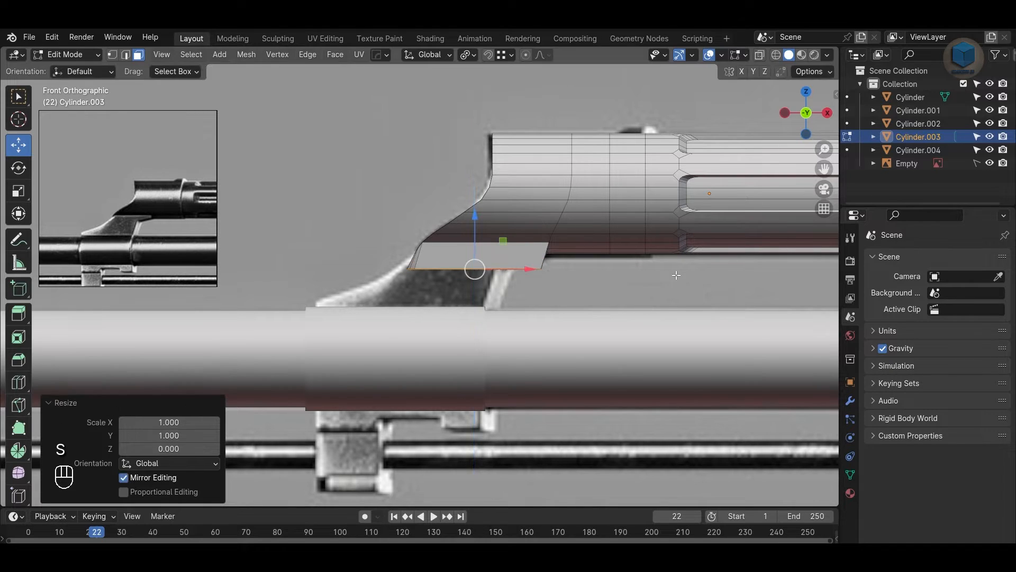
Step: Move the rear lower vertices of the extrusion -0.040284 m along X
key(alt+z)
key(1)
scroll(605, 266, up, 3)
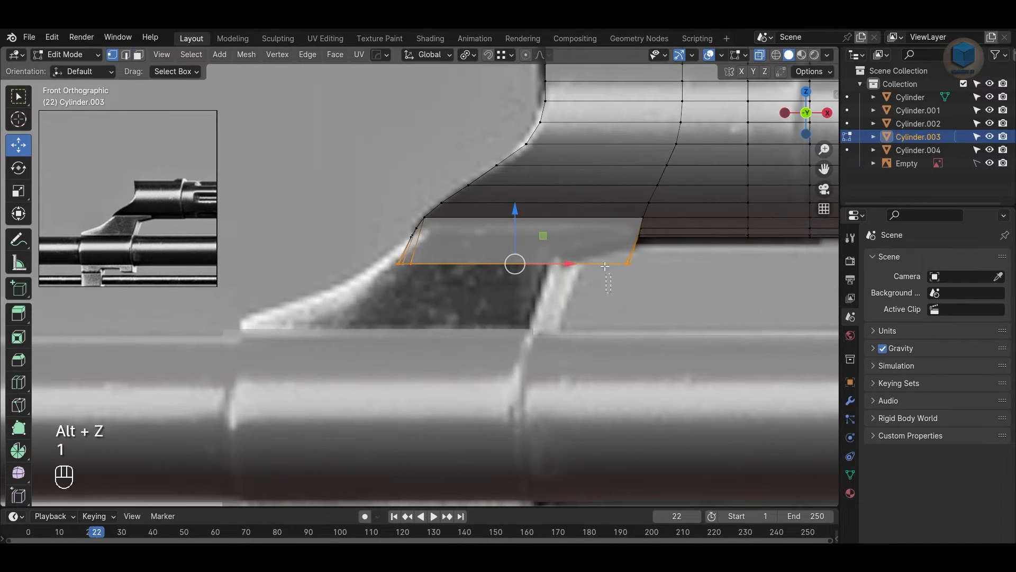
drag(688, 265, 640, 266)
alt+middle_drag(741, 232, 676, 318)
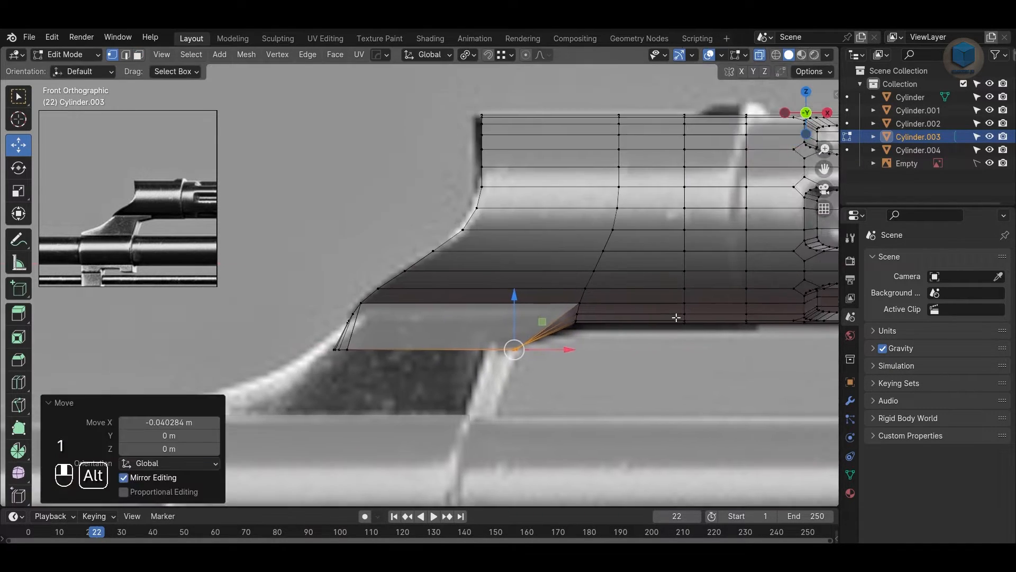
scroll(673, 313, down, 1)
Step: Select the added edge loop on the gas tube's front section and move it slightly forward along X
drag(540, 112, 608, 330)
key(g)
key(x)
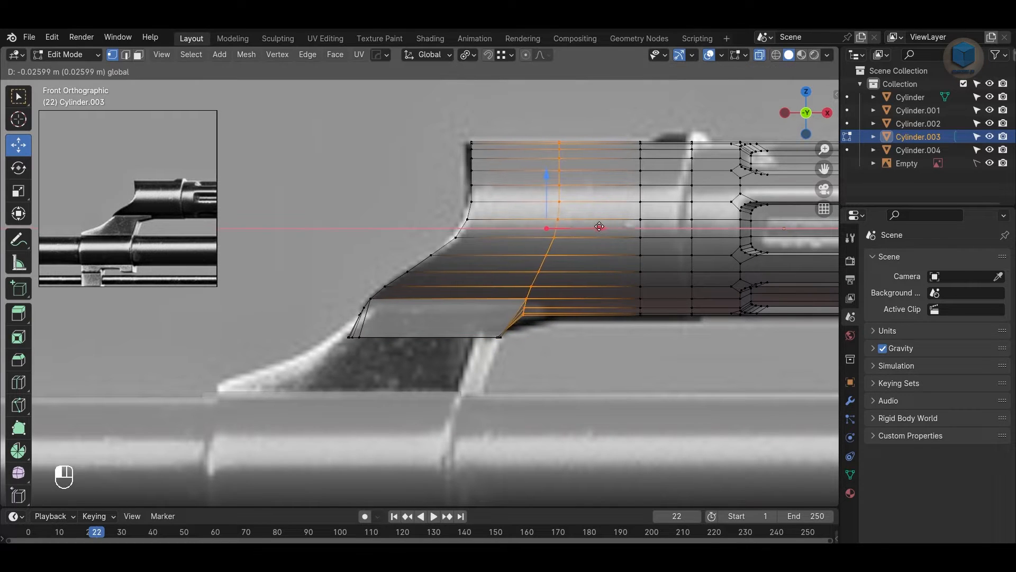
drag(616, 230, 616, 230)
scroll(566, 363, up, 3)
Step: Select the extrusion's rear lower vertices and align them by scaling to 0 along X
drag(526, 365, 607, 418)
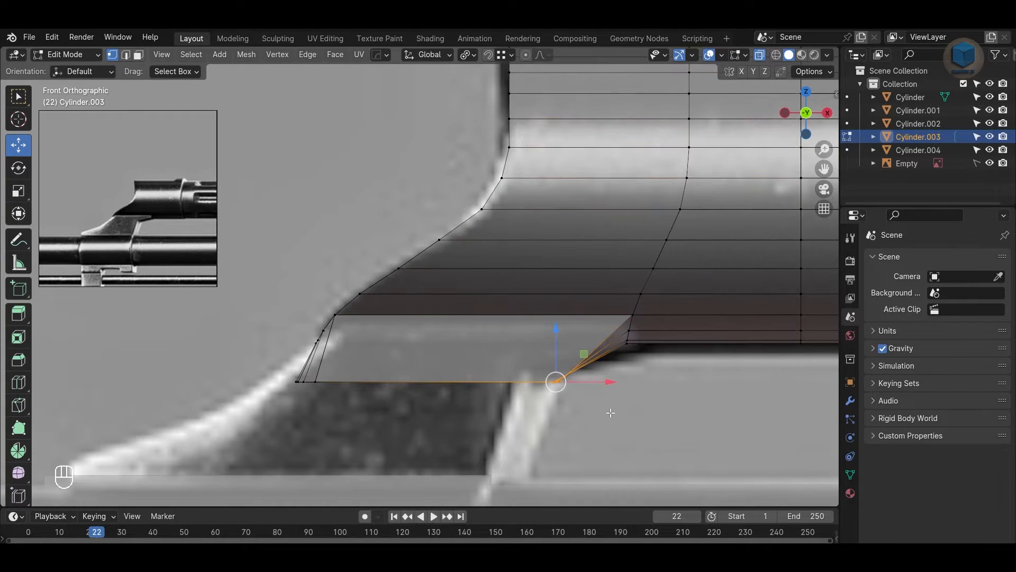
key(s)
key(x)
key(0)
key(Return)
Step: Select the extrusion's front lower vertices and align them by scaling to 0 along Z
drag(342, 395, 341, 394)
key(s)
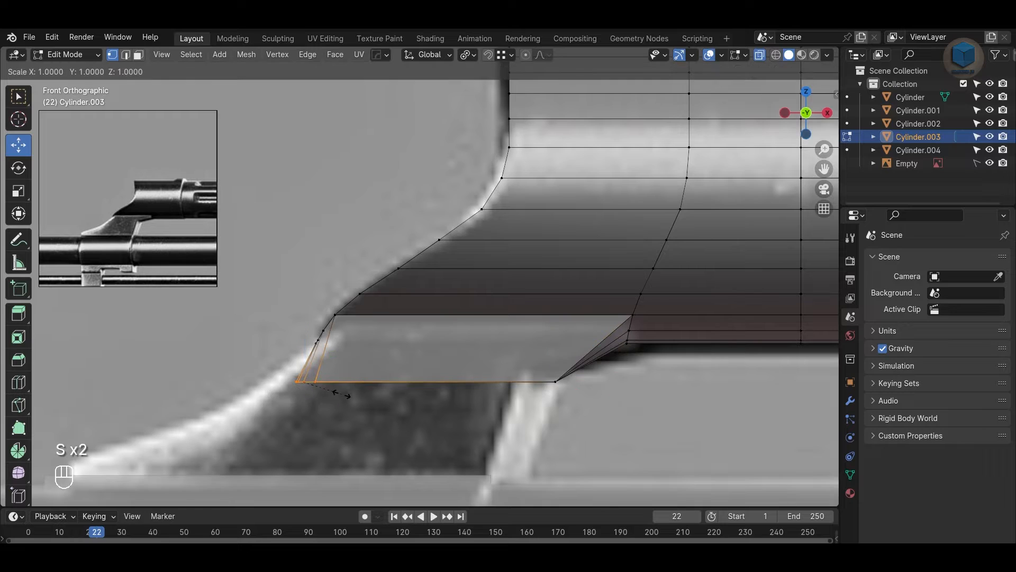
key(Return)
key(s)
key(z)
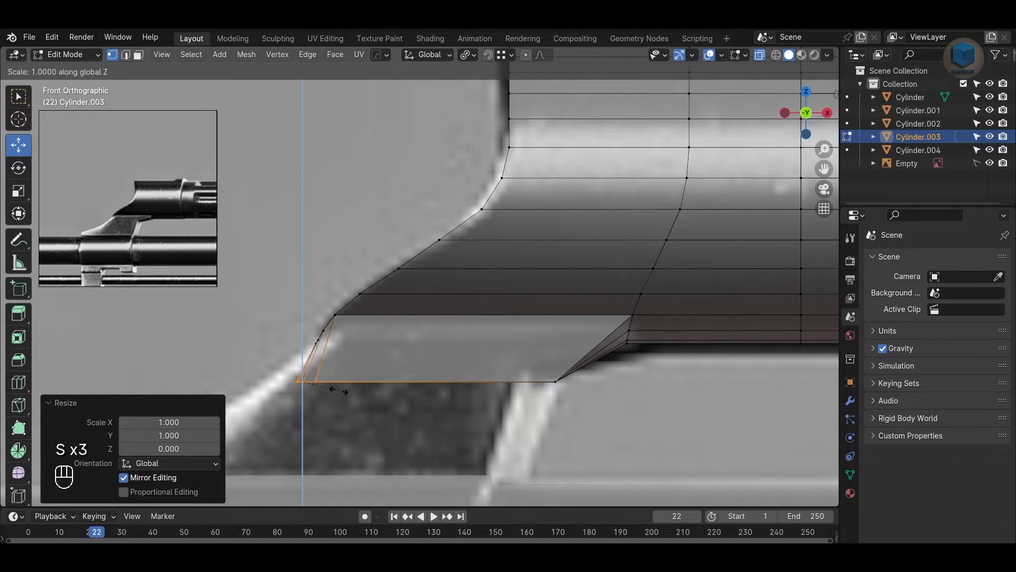
key(0)
key(Return)
Step: Move the extrusion's front lower vertices forward along X onto the reference outline
drag(348, 384, 308, 388)
alt+middle_drag(307, 387, 407, 358)
drag(414, 356, 415, 356)
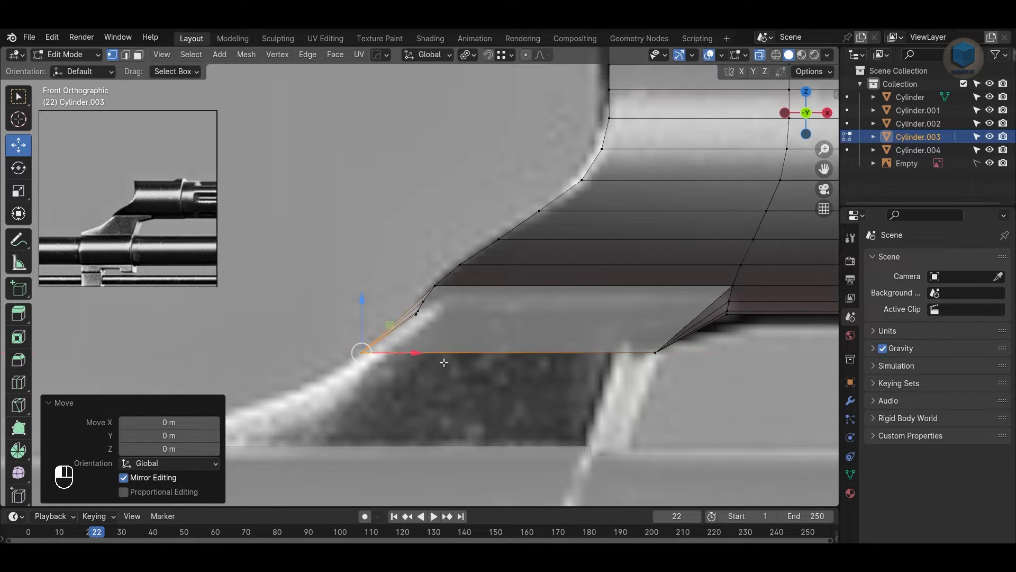
Step: Extrude the support's underside face down into the barrel and move it -0.033353 m along X
key(3)
click(566, 349)
alt+middle_drag(681, 385, 682, 326)
scroll(682, 326, down, 2)
key(e)
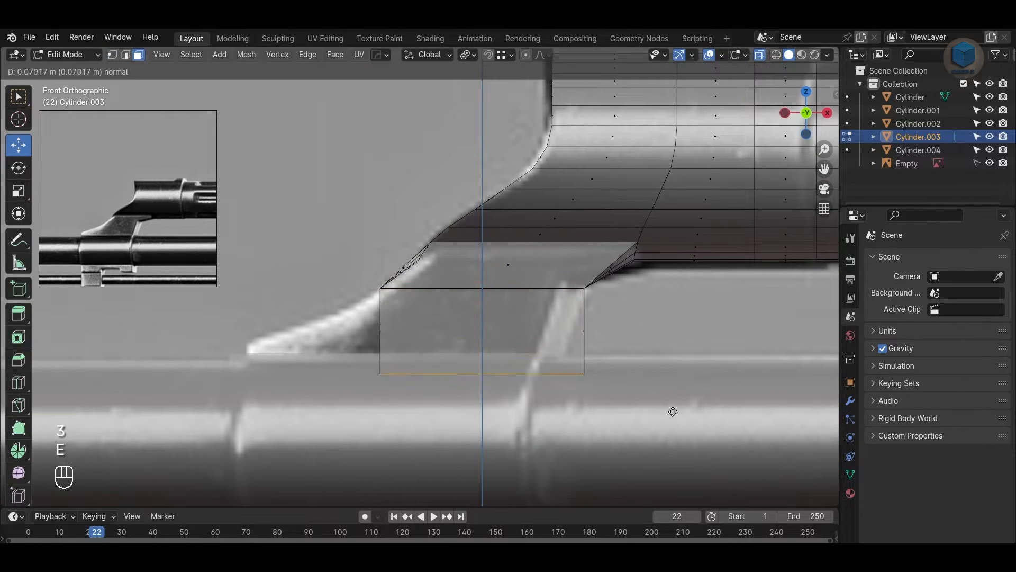
click(670, 419)
drag(539, 393, 499, 394)
alt+middle_drag(462, 371, 474, 319)
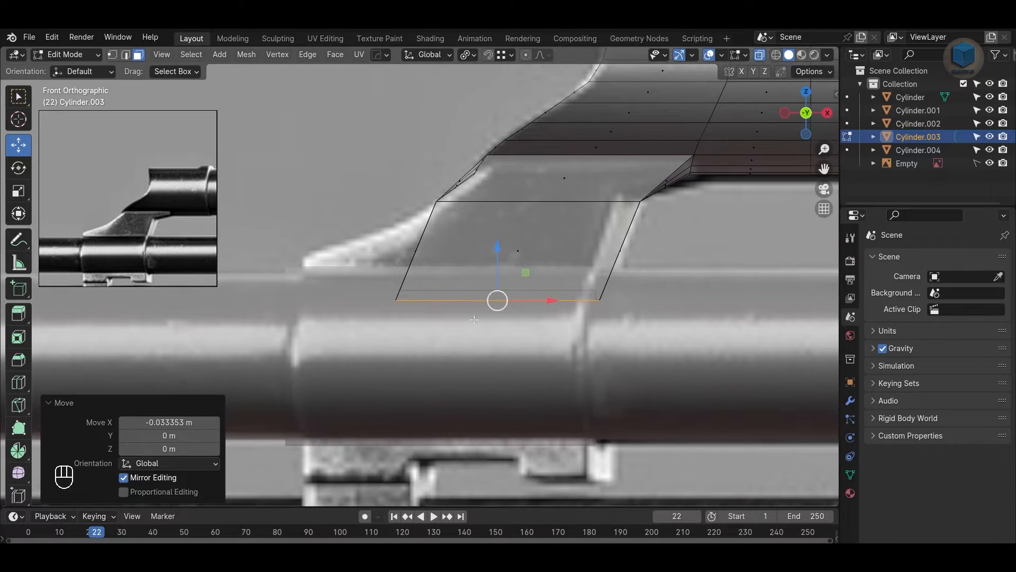
Step: Move the front bottom vertices of the new extrusion -0.077969 m along X
key(1)
click(398, 301)
drag(449, 300, 355, 305)
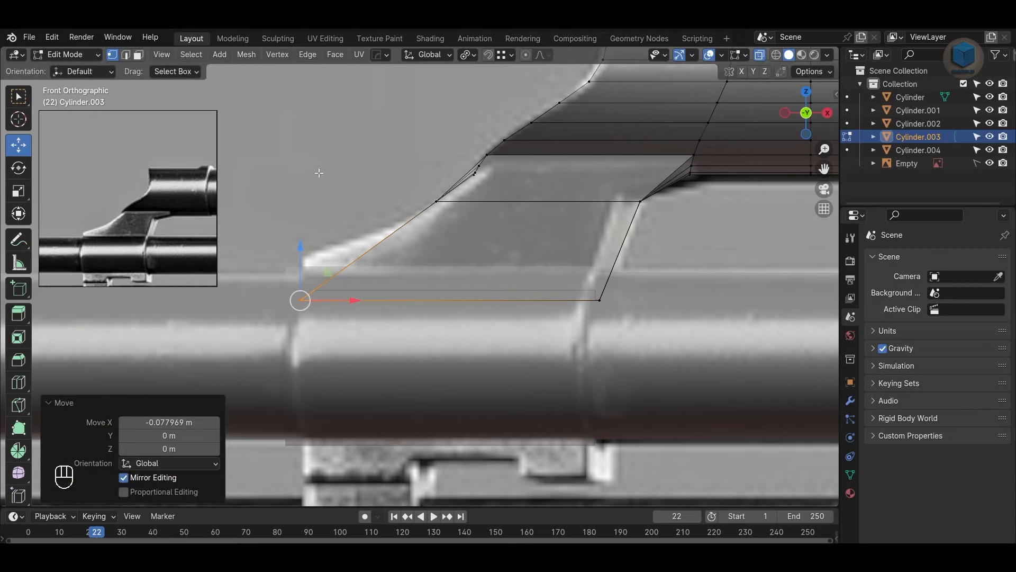
Step: Add an edge loop near the top of the lower support and fit its front vertices to the reference outline along X
click(360, 233)
click(376, 230)
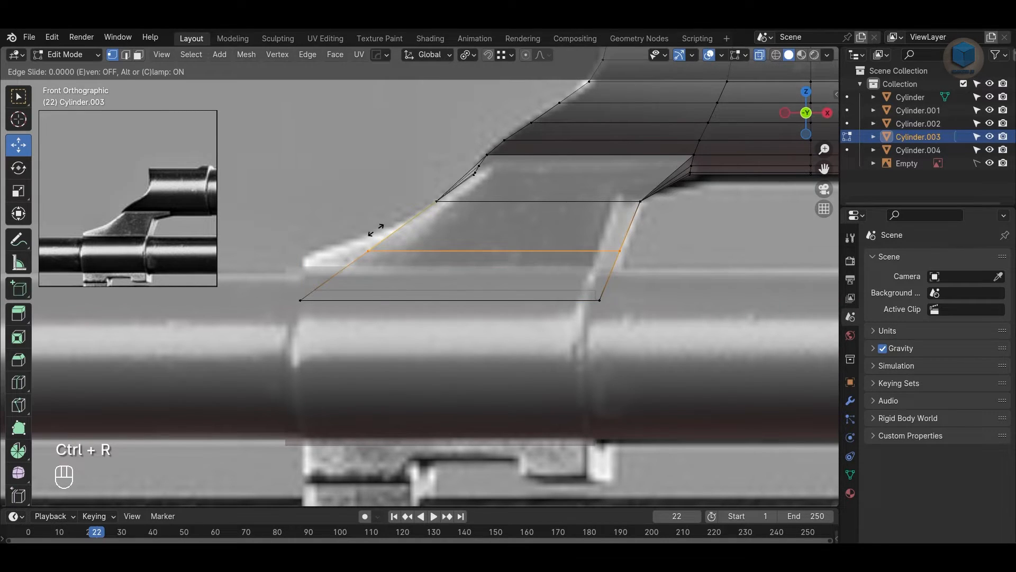
click(404, 191)
scroll(405, 191, up, 1)
click(398, 212)
drag(459, 214, 455, 214)
click(387, 237)
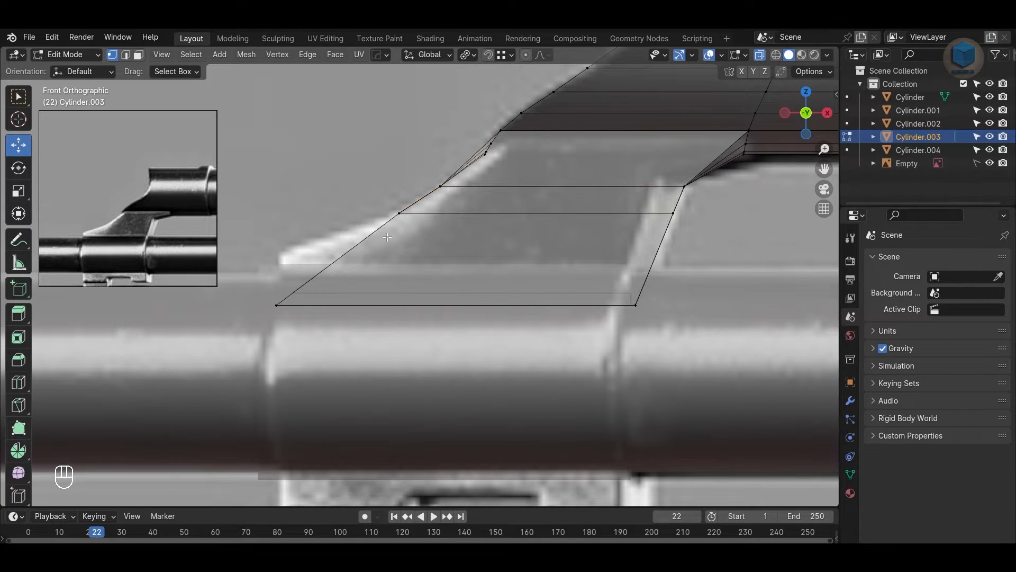
Step: Add a second edge loop below the first and move its front vertices along X directly above the front bottom corner
key(ctrl+r)
click(367, 235)
click(382, 221)
drag(356, 225, 276, 301)
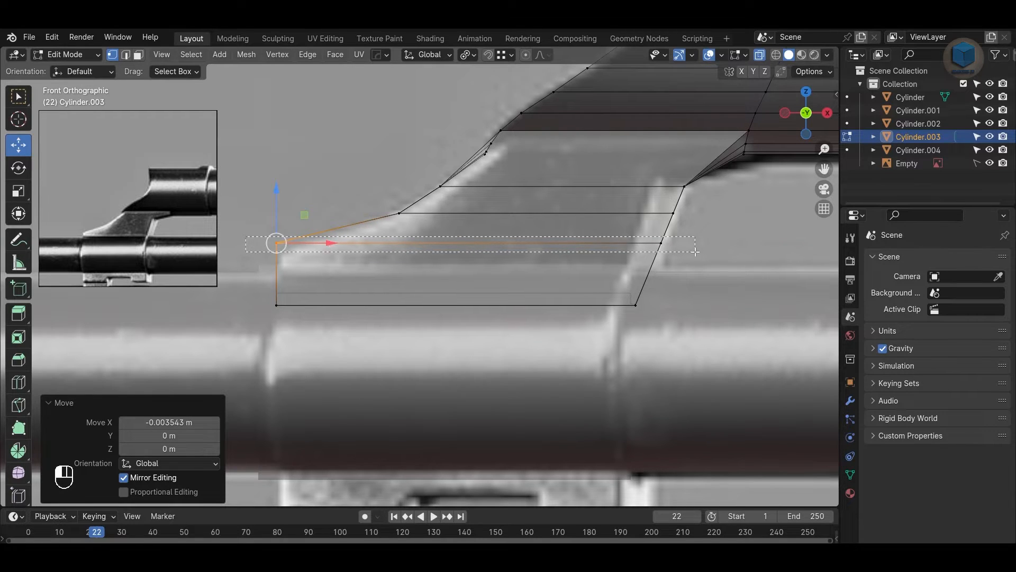
Step: Vertex-slide the second edge loop down to the reference's lower front ledge
drag(695, 252, 695, 250)
key(shift+v)
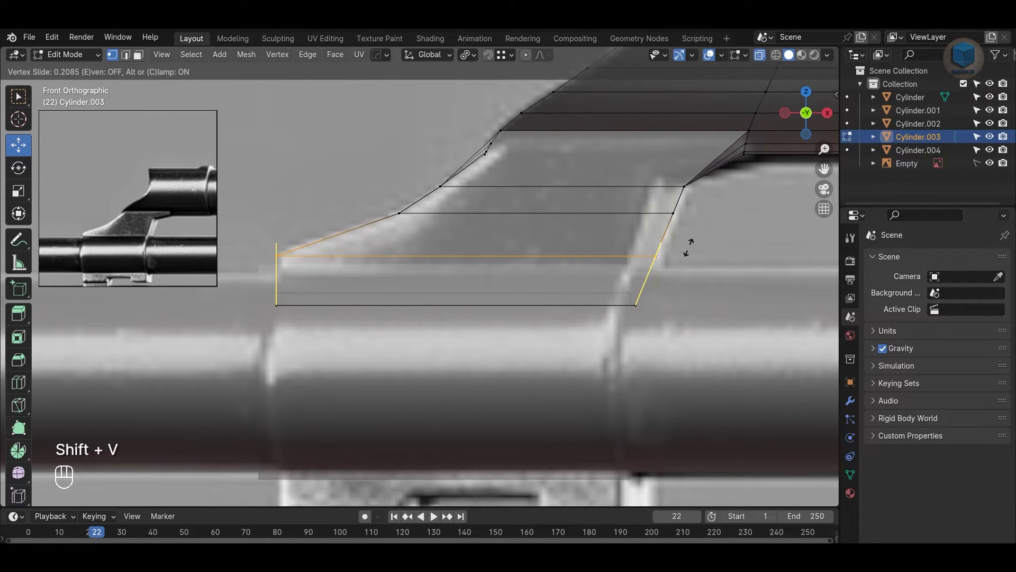
click(688, 247)
click(360, 206)
Step: Try to vertex-slide the whole upper edge loop of the support downward
drag(695, 227, 695, 226)
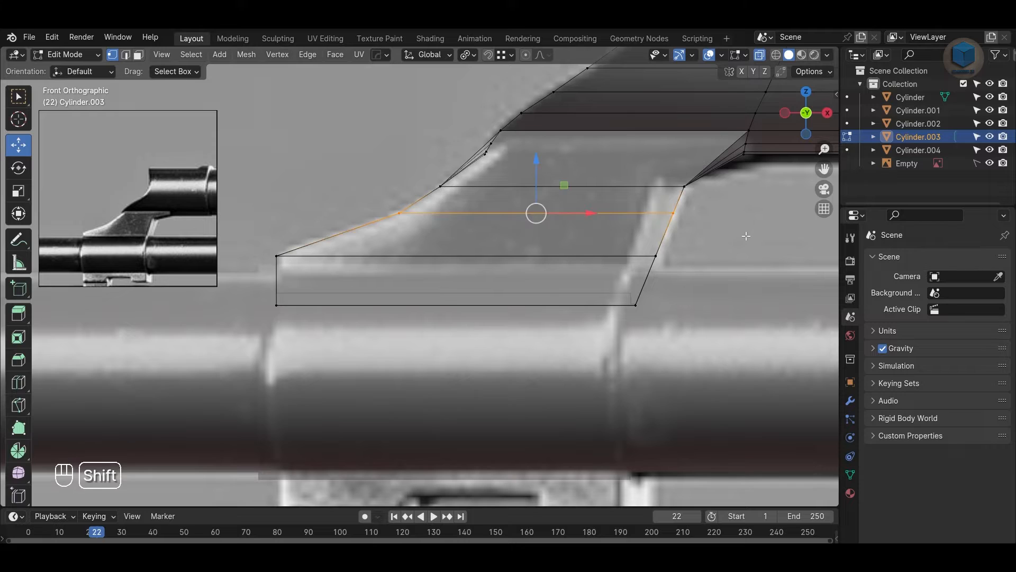
key(shift+v)
click(743, 254)
key(ctrl+z)
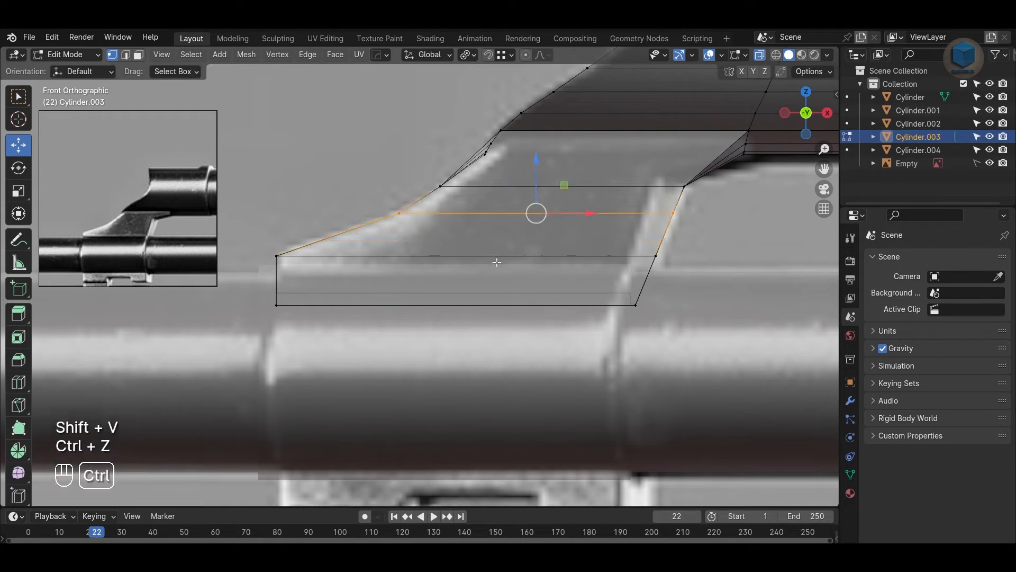
Step: Vertex-slide the upper loop's front vertices down by a factor of 0.258, lower its rear vertices to match, and nudge the front ones -0.001444 m along X
key(shift+v)
click(412, 253)
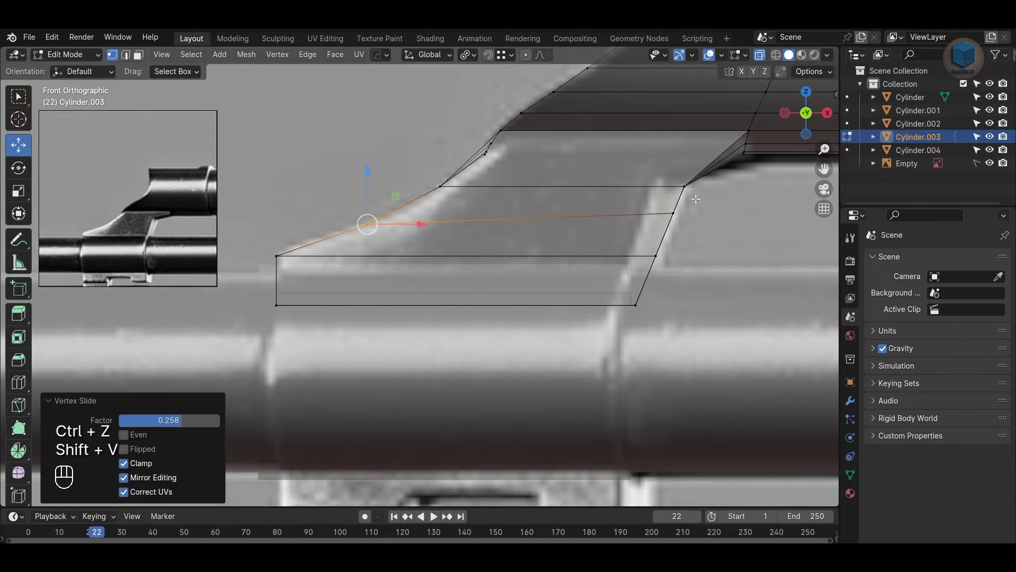
key(shift+v)
click(726, 233)
click(427, 242)
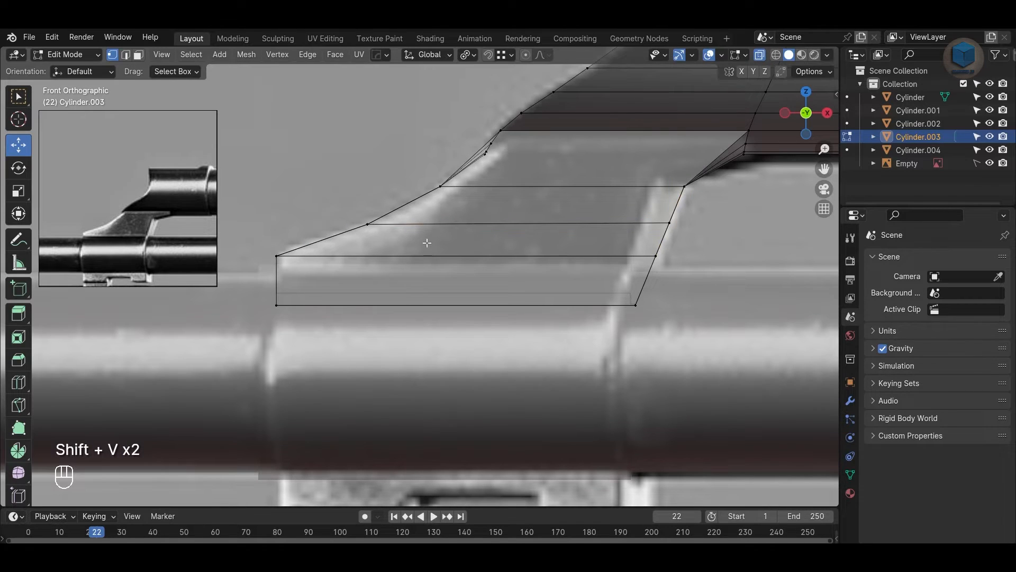
drag(422, 225, 422, 229)
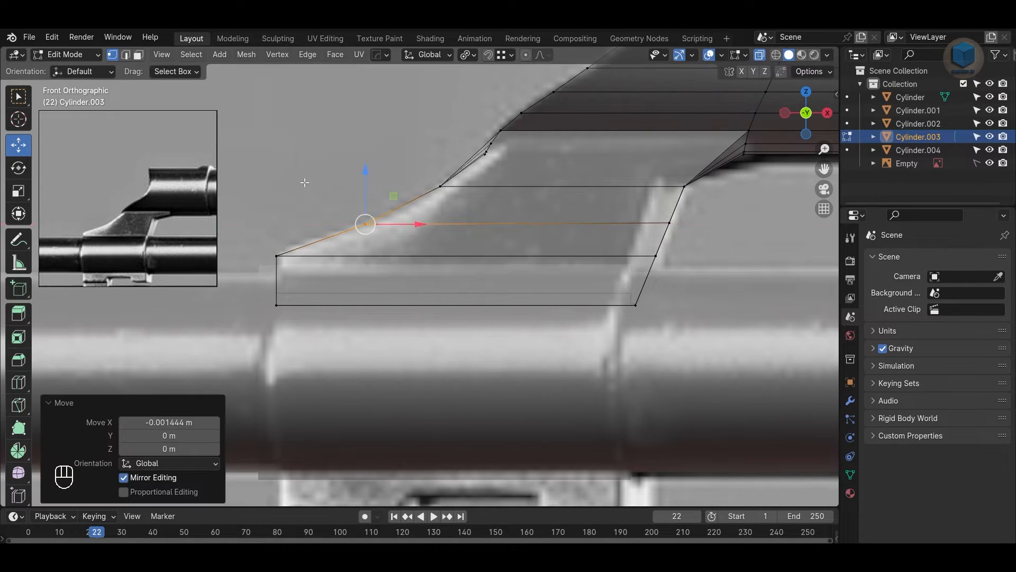
Step: Examine the shading of the support's front slope from an angle in object mode
scroll(476, 297, up, 4)
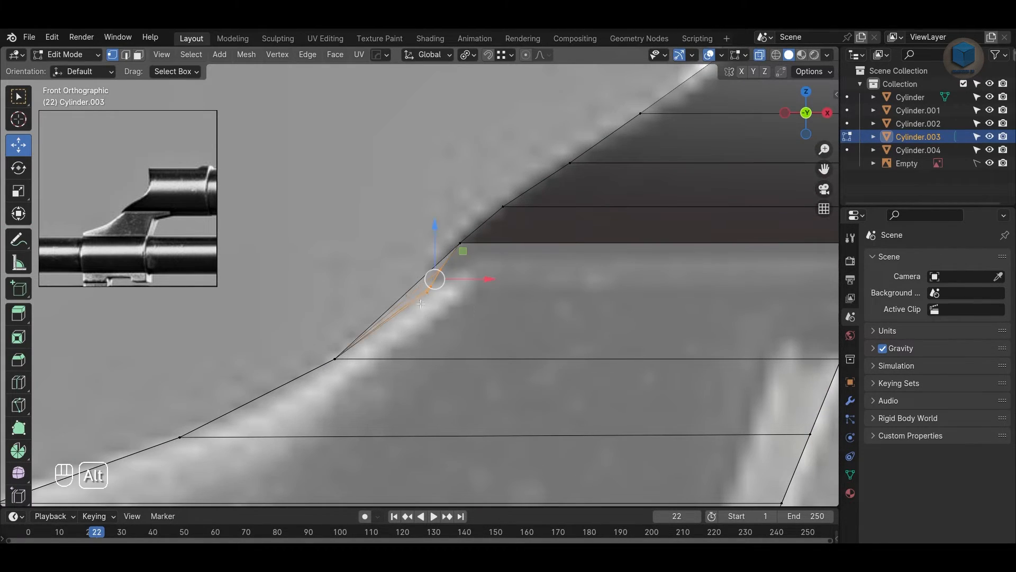
key(alt+z)
alt+drag(420, 304, 476, 319)
key(Tab)
alt+drag(397, 317, 345, 310)
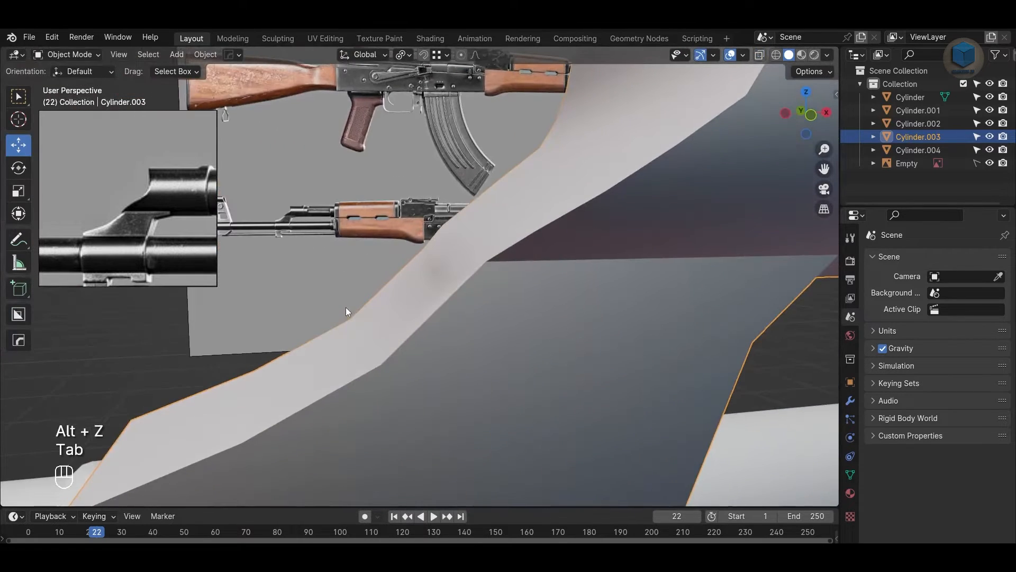
key(KP_1)
key(alt+z)
key(Tab)
Step: Nudge the intermediate vertices on the support's front slope along X until they lie on one straight line
drag(476, 281, 473, 282)
scroll(447, 328, up, 3)
drag(393, 290, 391, 289)
scroll(422, 275, up, 3)
drag(474, 322, 436, 328)
scroll(460, 305, up, 3)
drag(466, 215, 541, 239)
drag(332, 314, 433, 343)
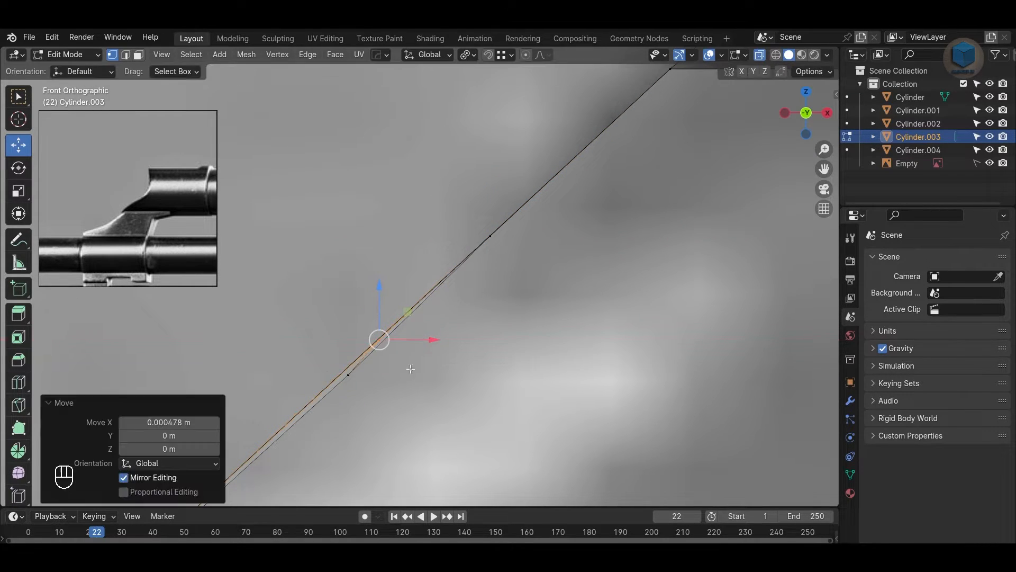
drag(317, 367, 393, 379)
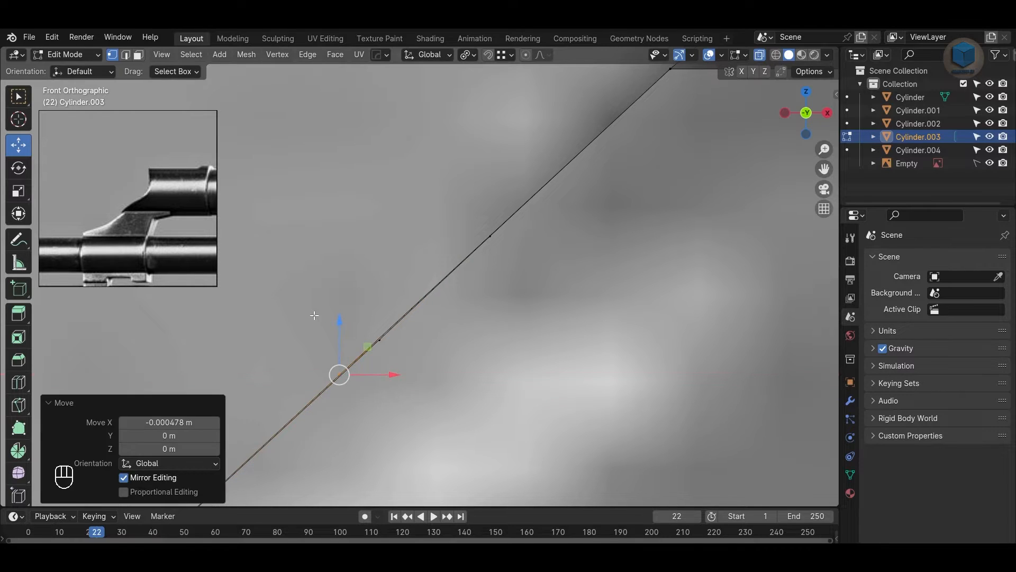
drag(356, 320, 434, 340)
scroll(402, 300, down, 3)
key(alt+z)
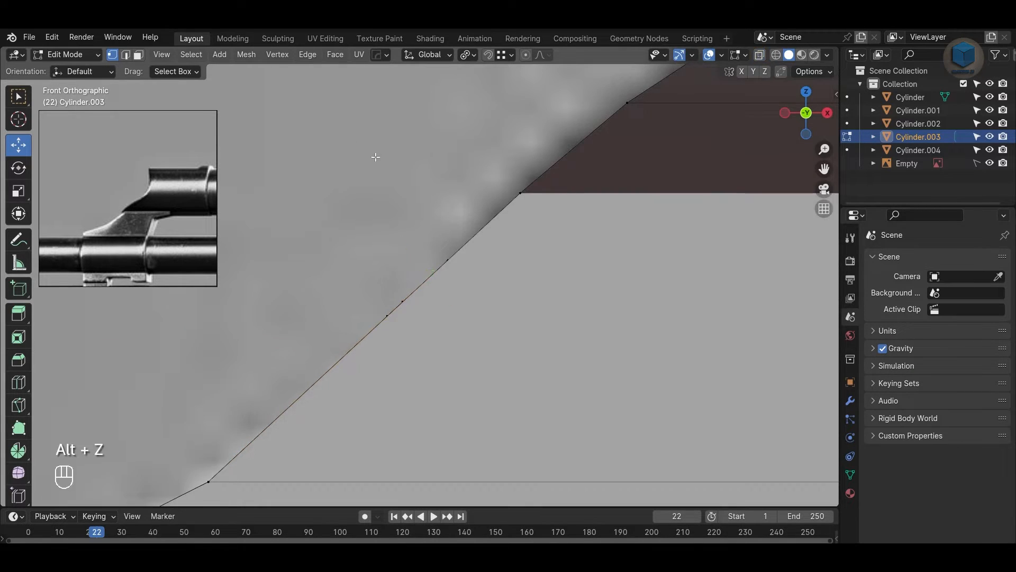
middle_drag(476, 265, 421, 317)
key(Tab)
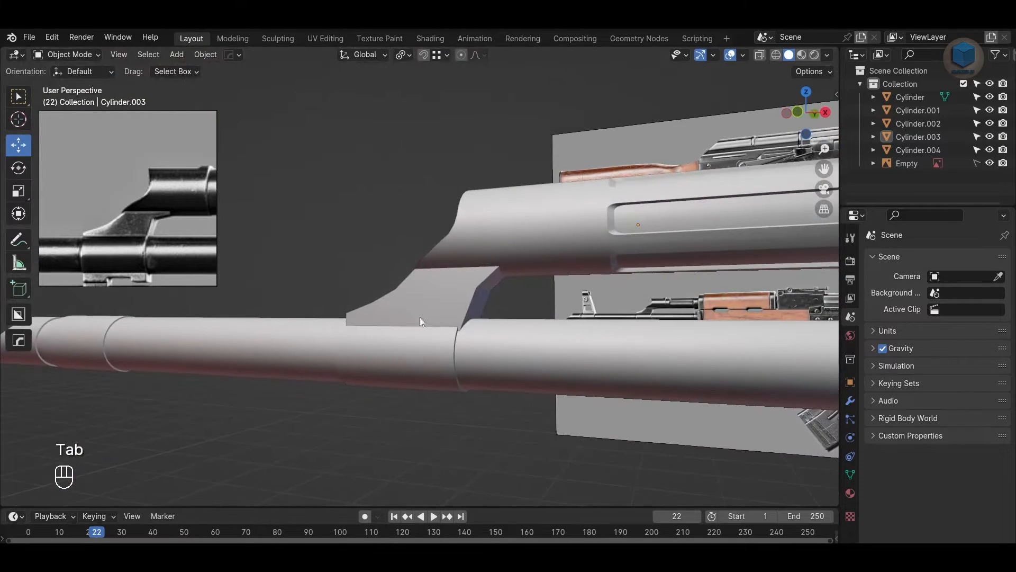
Step: Select the support's lower rear vertices in the front view and enable the wireframe overlay
click(414, 313)
key(KP_1)
key(alt+z)
key(Tab)
drag(489, 306, 582, 398)
scroll(628, 315, up, 5)
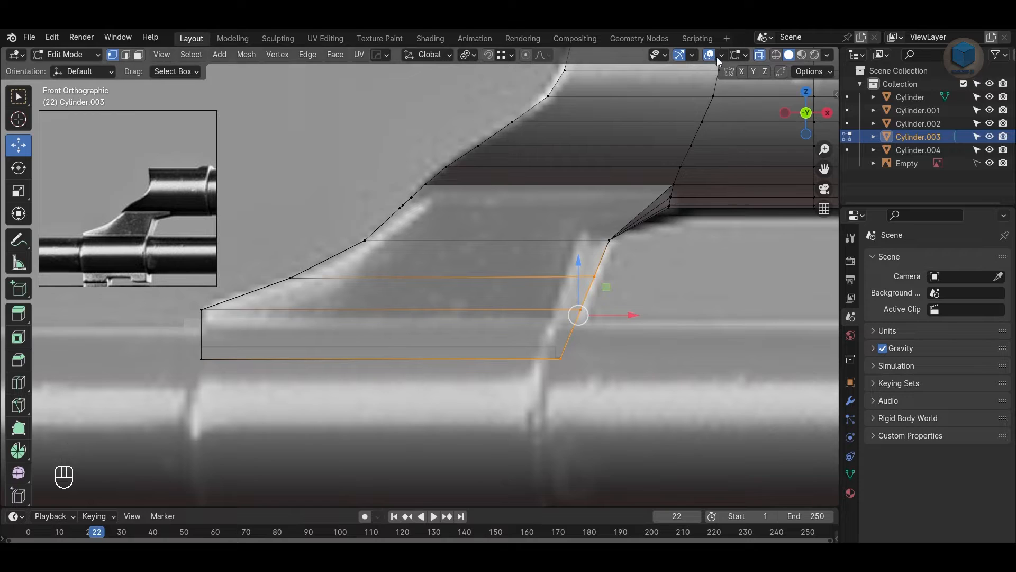
click(721, 56)
click(641, 294)
Step: Move the selected rear vertices slightly forward along X to meet the barrel collar's rear edge
scroll(613, 316, up, 2)
shift+middle_drag(613, 315, 630, 266)
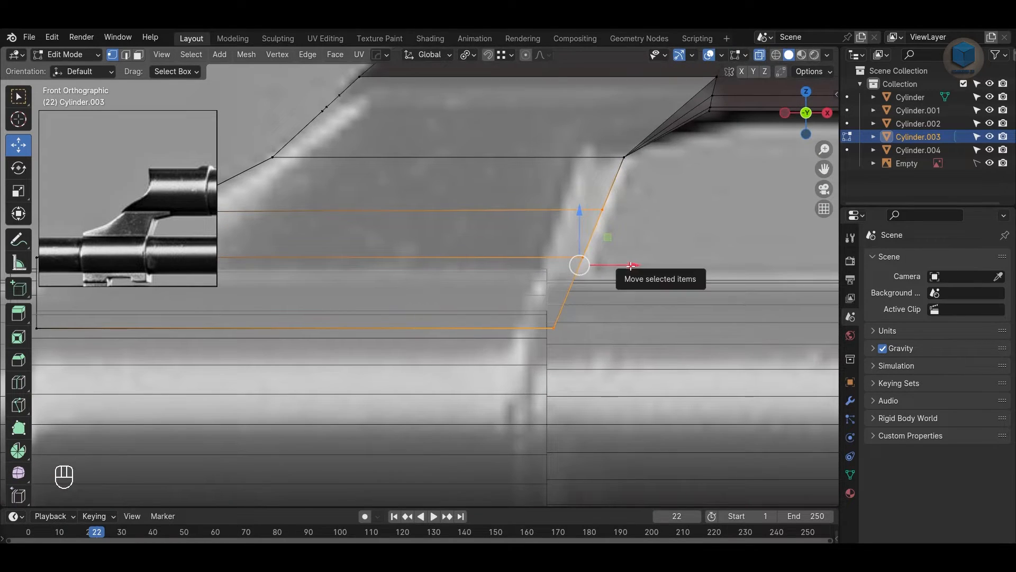
drag(631, 266, 624, 266)
Step: Move the support's upper rear corner vertices slightly backward along X, and the row below them 0.002005 m along X
click(595, 209)
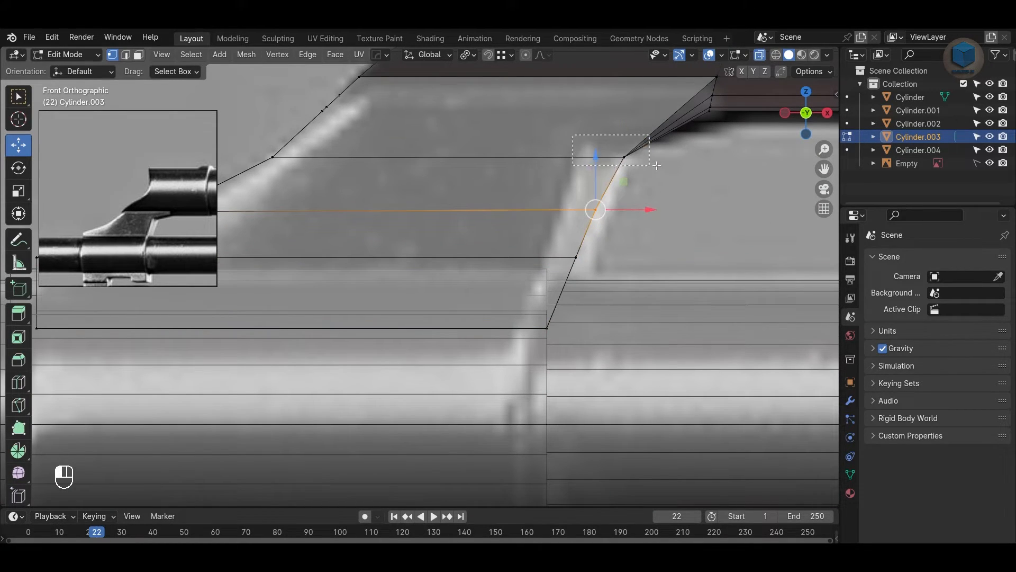
drag(656, 166, 658, 167)
drag(679, 157, 684, 157)
drag(563, 190, 620, 225)
drag(650, 210, 654, 209)
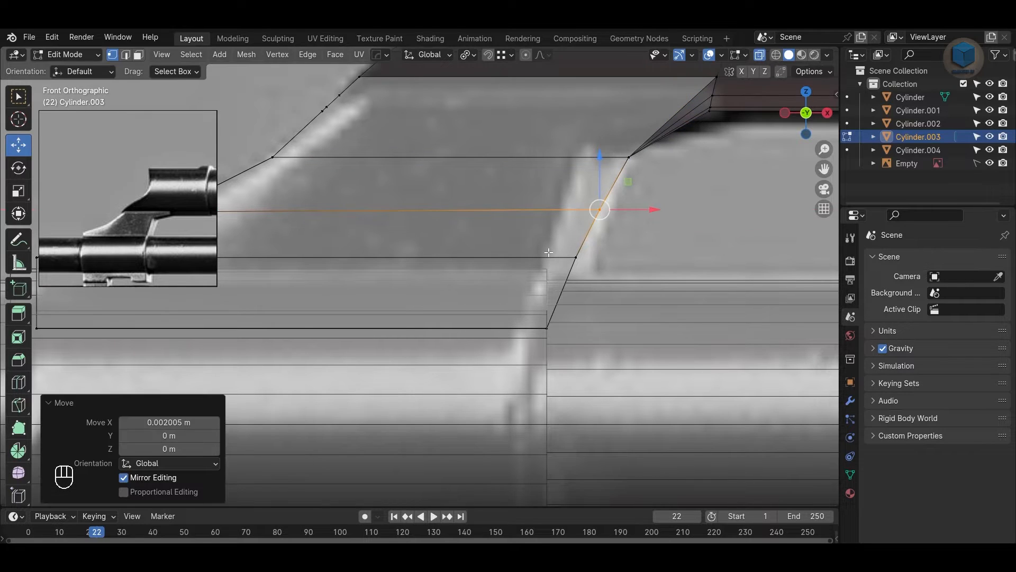
Step: Select the support's bottom rear vertices and examine how the rear edge meets the barrel collar from an angle
drag(549, 252, 632, 257)
drag(569, 358, 529, 312)
key(Tab)
scroll(663, 240, down, 4)
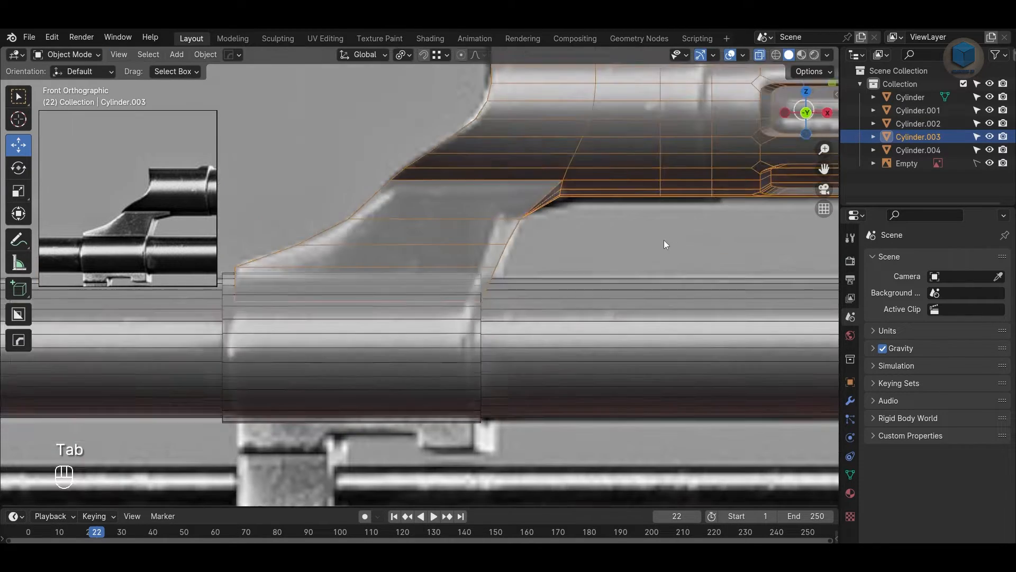
key(alt+z)
middle_drag(620, 253, 566, 256)
key(ctrl+z)
key(ctrl+z)
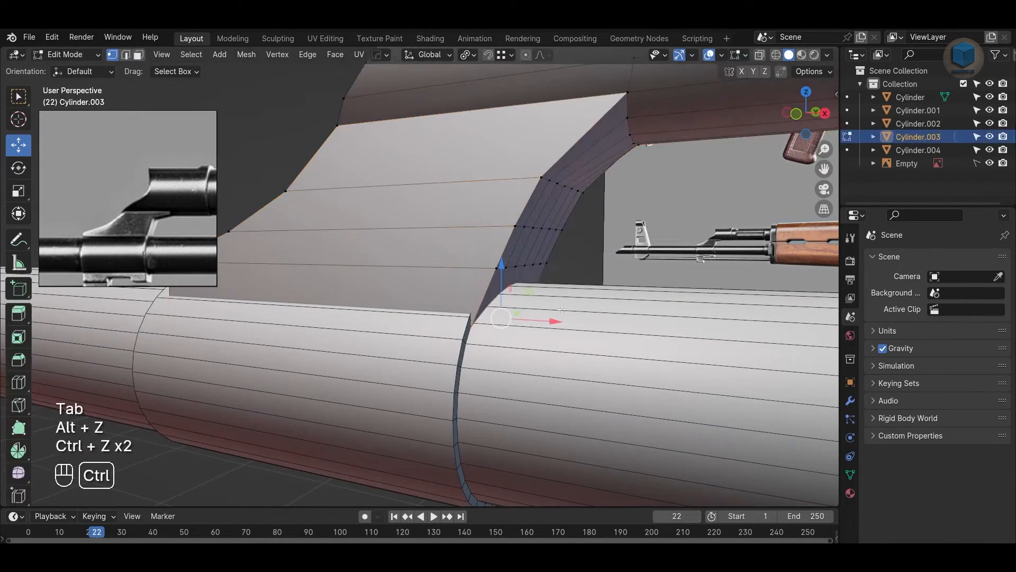
Step: Move the support's bottom rear vertices -0.005408 m along X and nudge the row above slightly forward
drag(555, 321, 546, 324)
key(KP_1)
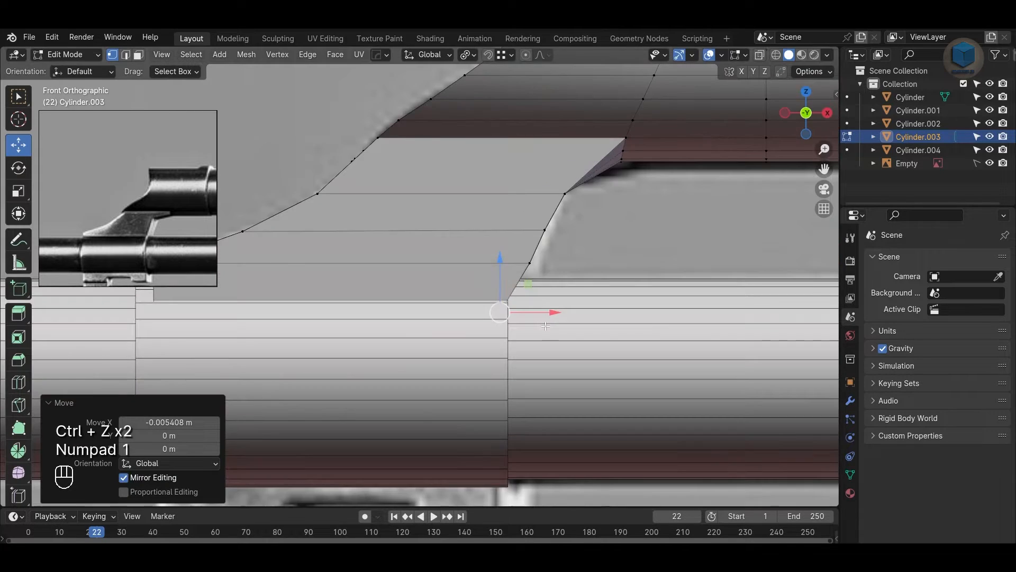
key(alt+z)
click(551, 260)
drag(602, 261, 597, 261)
drag(468, 206, 622, 221)
click(638, 203)
Step: Check the reference's rear junction with the gas tube and add one centred edge loop across the support's sloped upper section
key(alt+z)
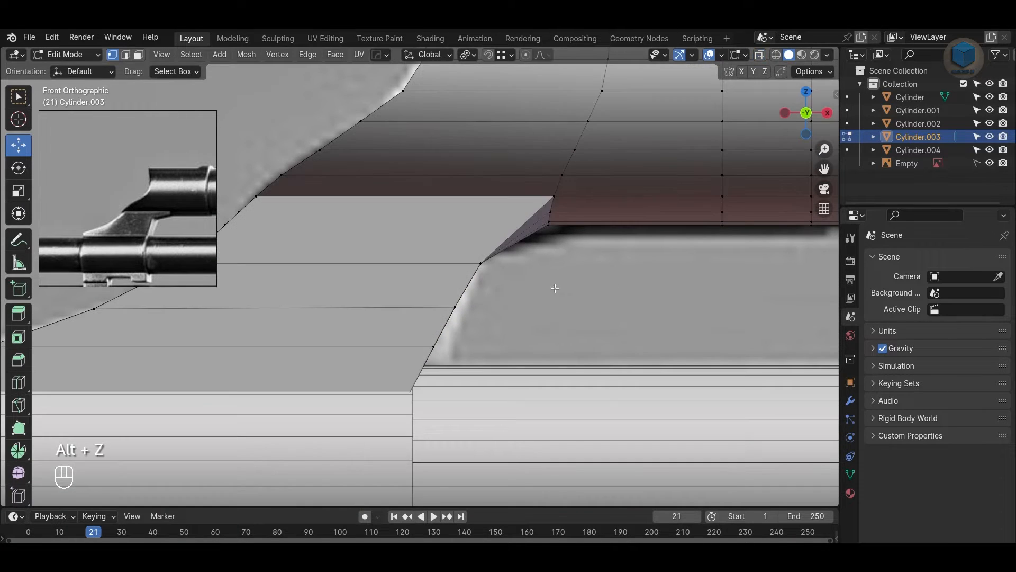
middle_drag(556, 289, 517, 282)
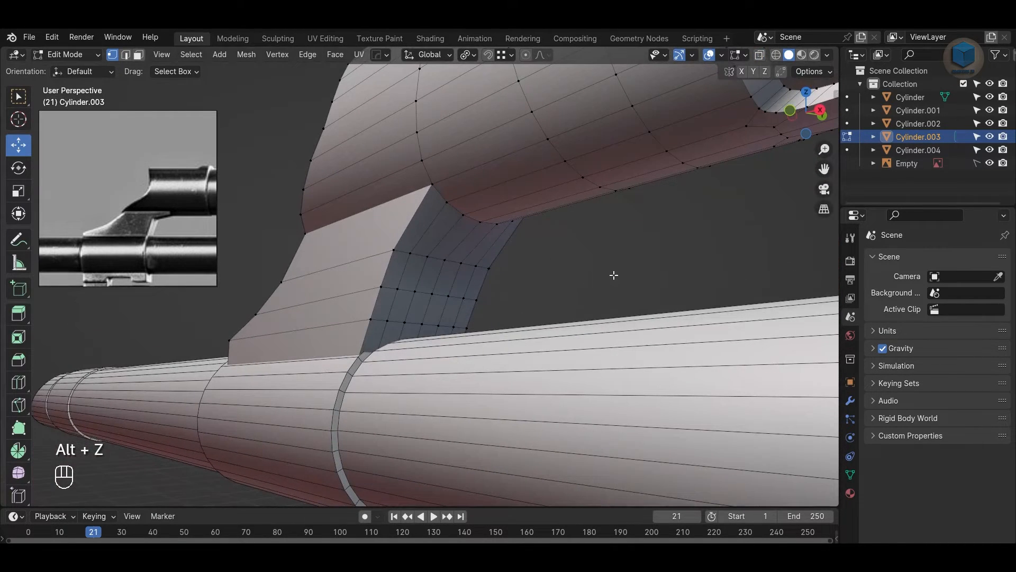
scroll(201, 208, up, 3)
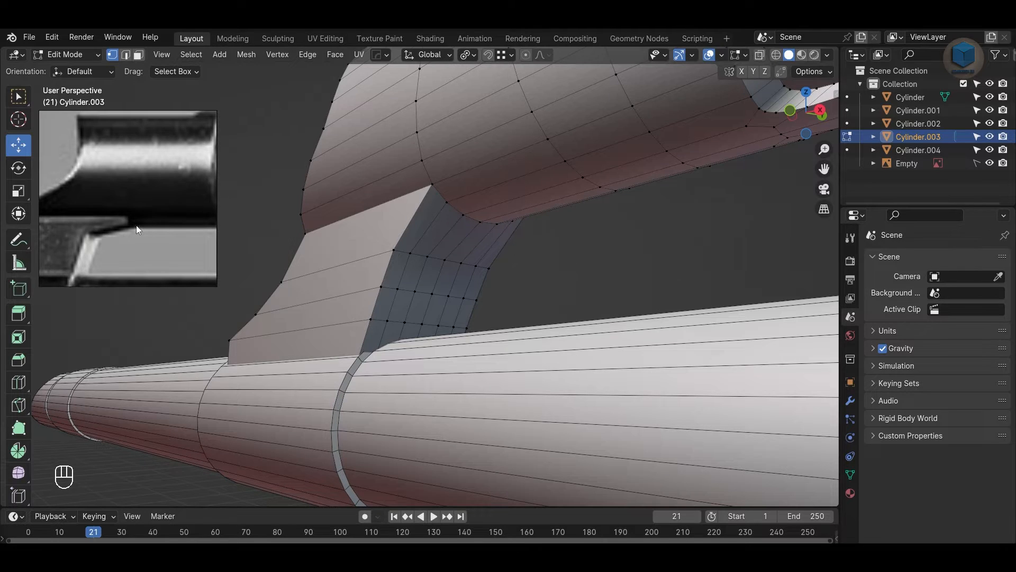
key(KP_1)
key(alt+z)
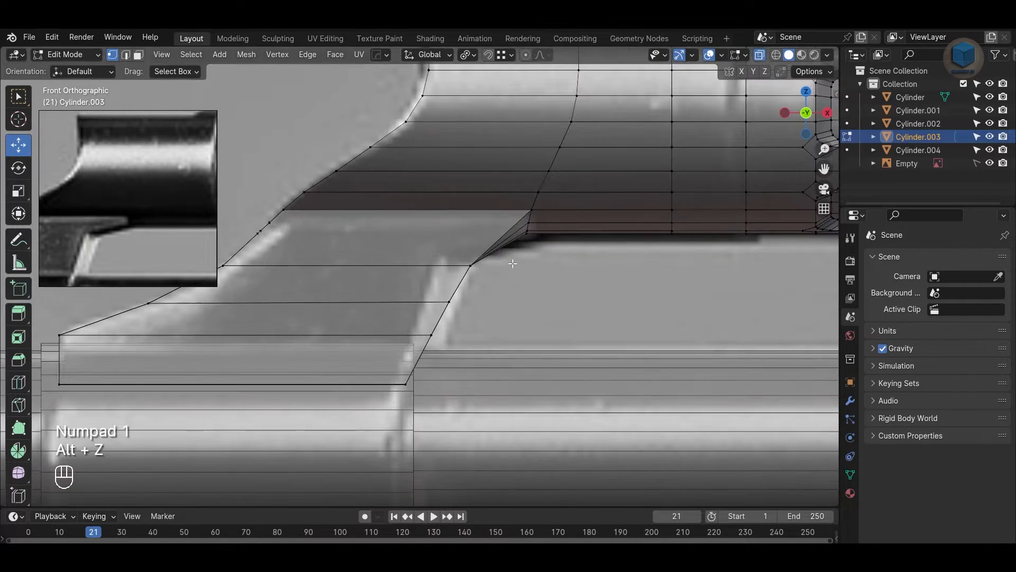
key(ctrl+r)
click(500, 239)
right_click(502, 241)
scroll(544, 274, up, 2)
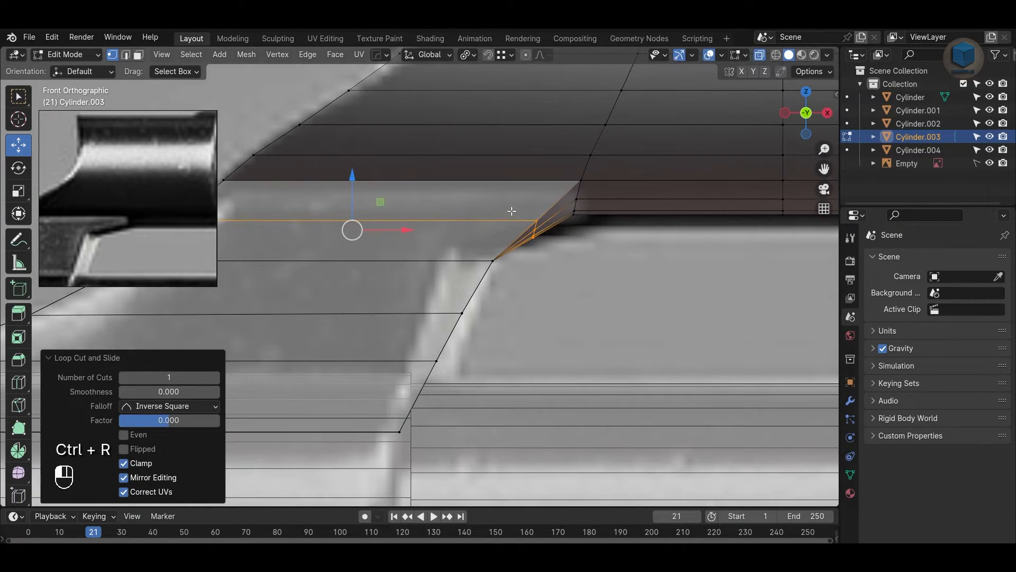
Step: Move the new loop's rear vertices 0.022029 m along X and align them by scaling to 0 along X
drag(510, 211, 629, 231)
alt+drag(736, 307, 716, 294)
key(alt+z)
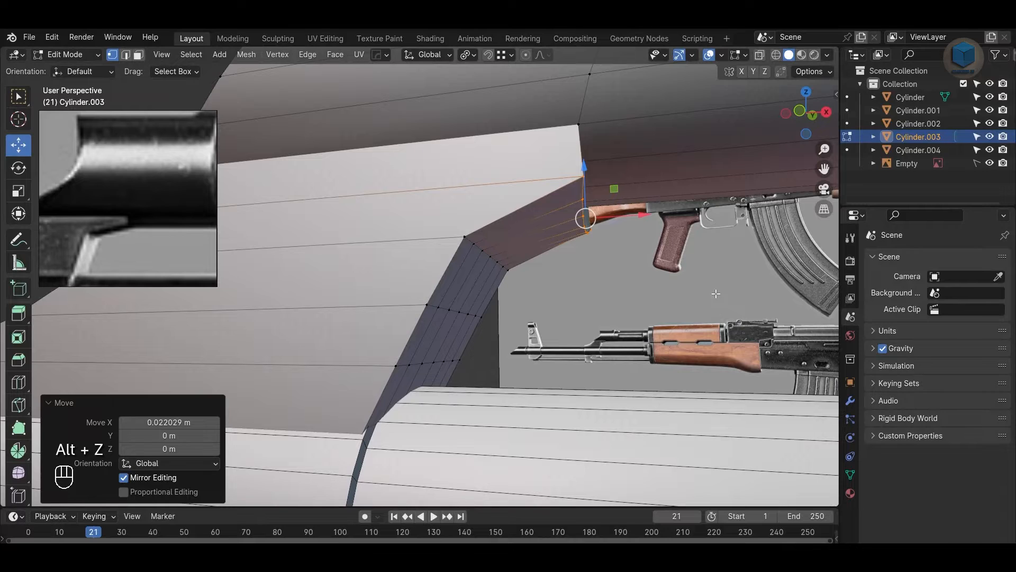
key(s)
key(Return)
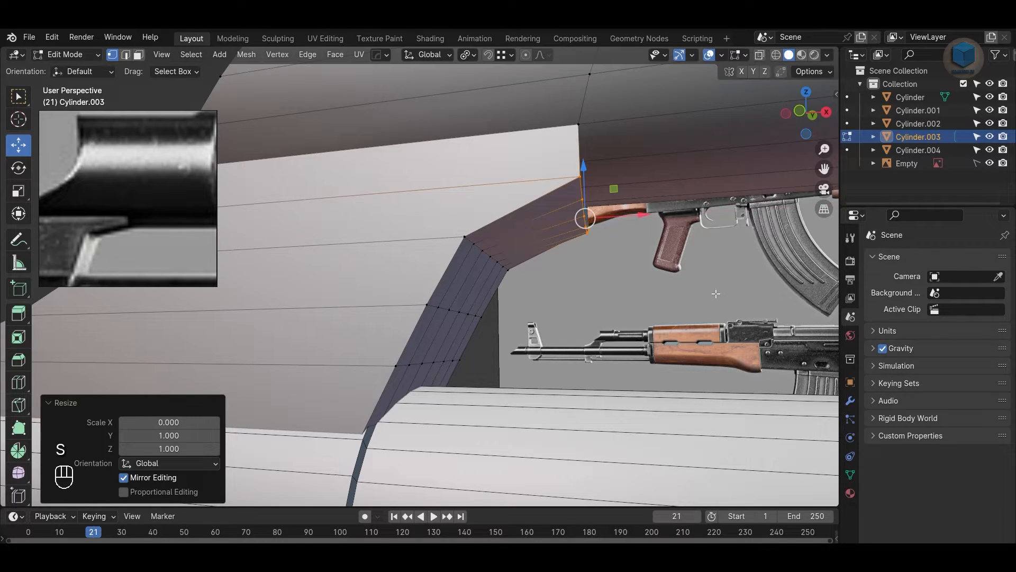
Step: Flatten the new loop's rear vertices by scaling them to 0 along Z and move them -0.000602 m along X
click(716, 293)
middle_drag(715, 294, 620, 252)
key(ctrl+z)
key(s)
key(z)
key(0)
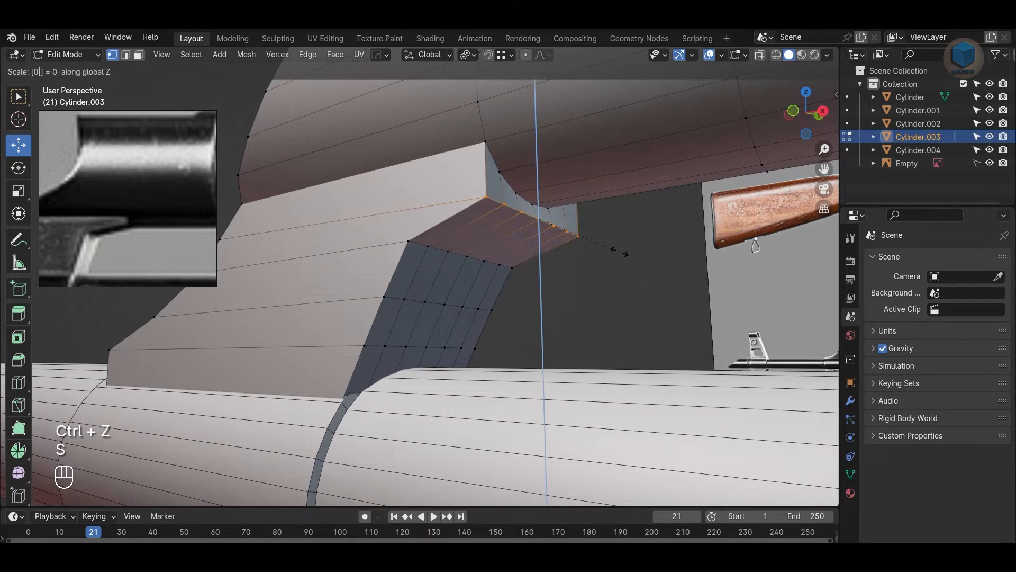
key(Return)
key(KP_1)
key(alt+z)
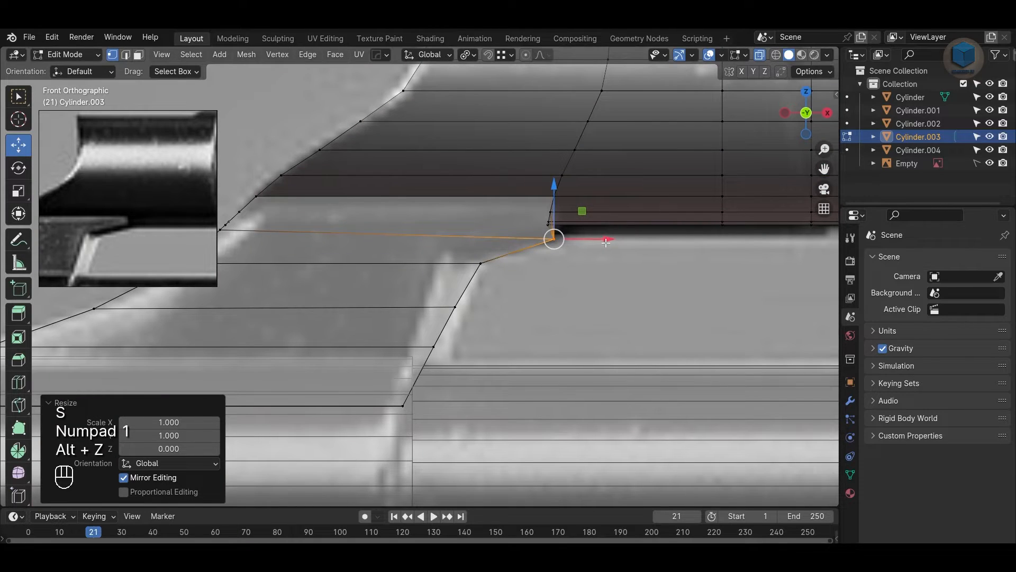
mouse_move(606, 242)
ctrl+mouse_down()
mouse_move(551, 227)
mouse_move(607, 240)
ctrl+mouse_up()
Step: Straighten the gas tube's edge loop at the support's rear corner by scaling to 0 along X and shift it forward to the reference edge
scroll(570, 302, down, 3)
scroll(535, 294, down, 1)
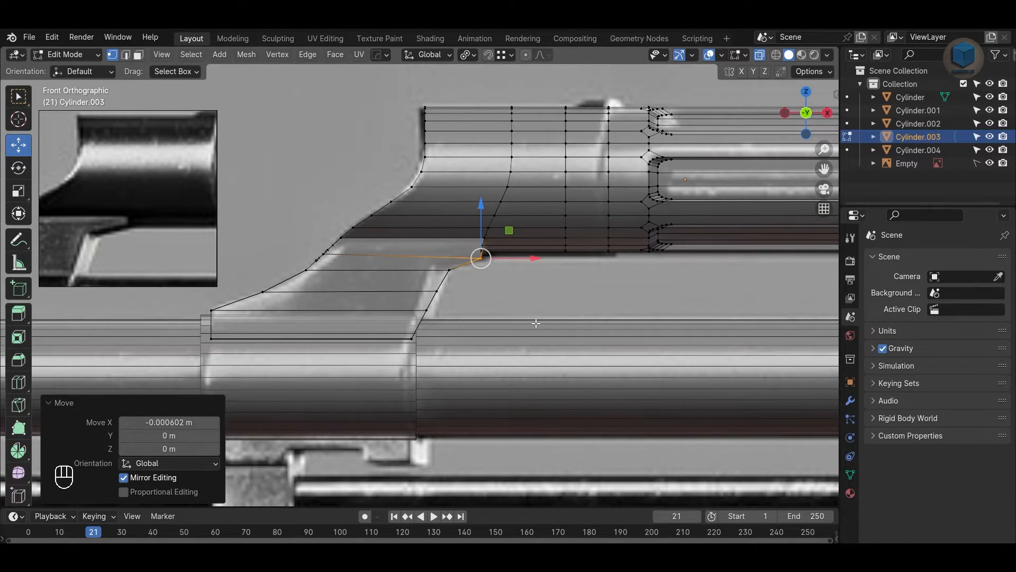
alt+click(492, 222)
key(s)
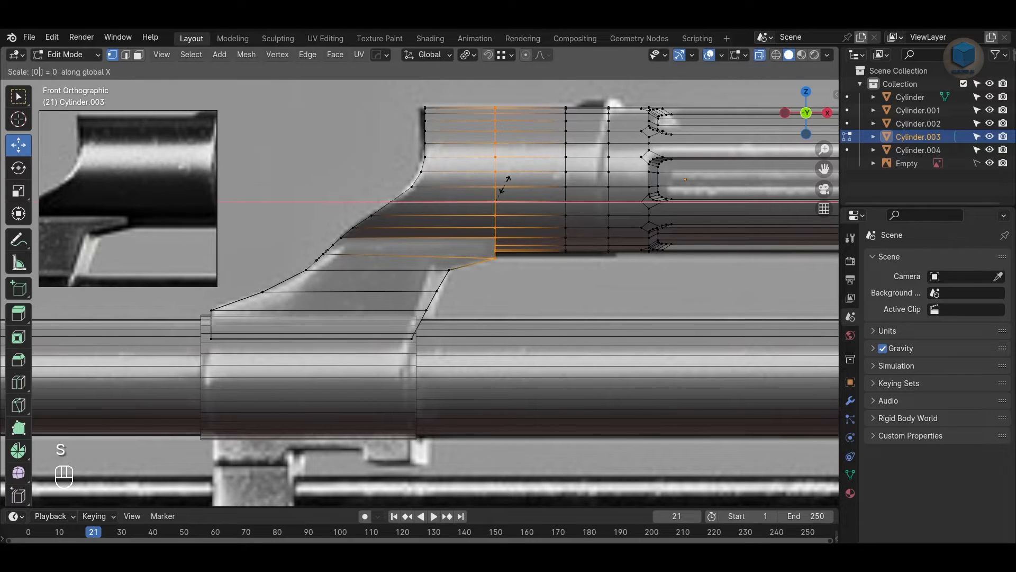
key(Return)
drag(548, 192, 529, 190)
click(513, 297)
scroll(498, 300, up, 4)
key(Tab)
scroll(581, 293, down, 4)
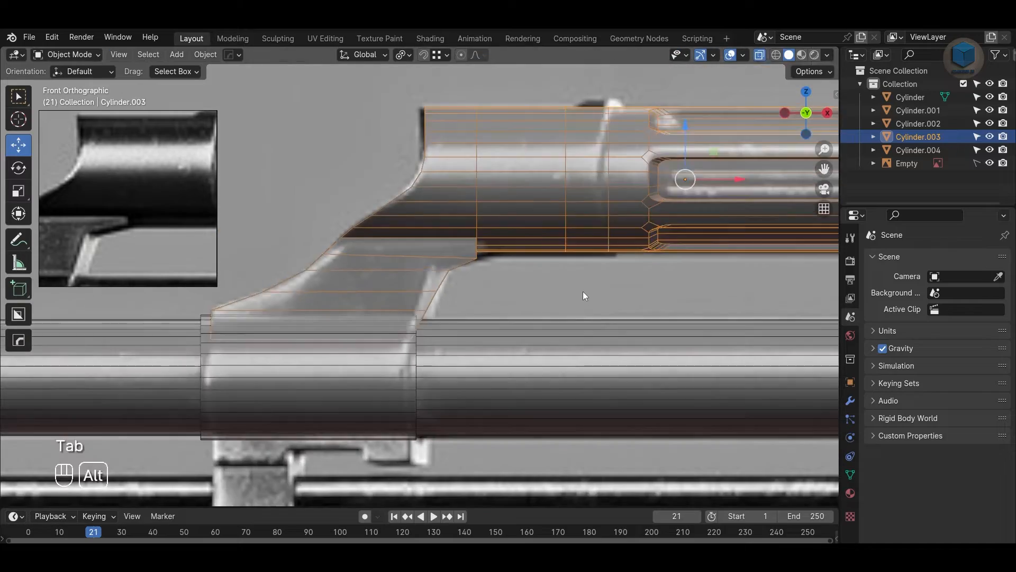
Step: Turn off X-ray and the wireframe overlay and examine the gas block support's shape from several angles against the reference
key(alt+z)
click(567, 287)
scroll(564, 286, down, 2)
alt+drag(565, 287, 678, 106)
click(743, 55)
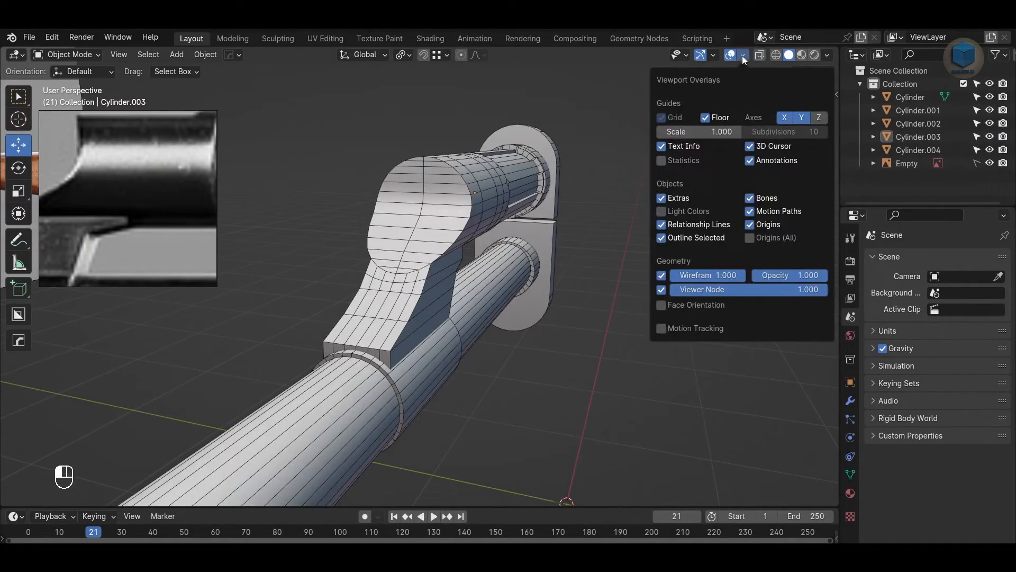
click(661, 275)
alt+drag(586, 375, 497, 325)
click(497, 325)
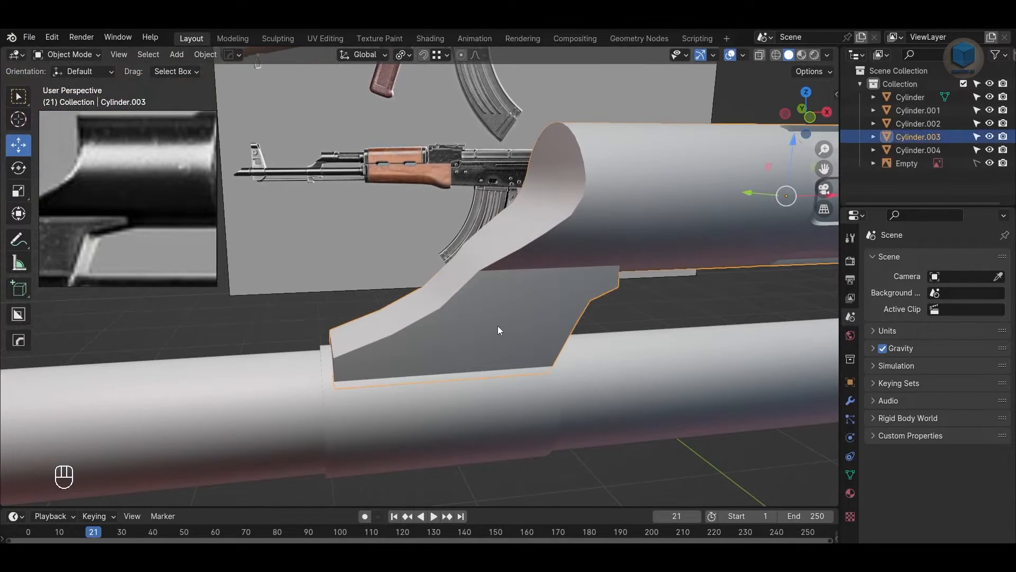
key(KP_1)
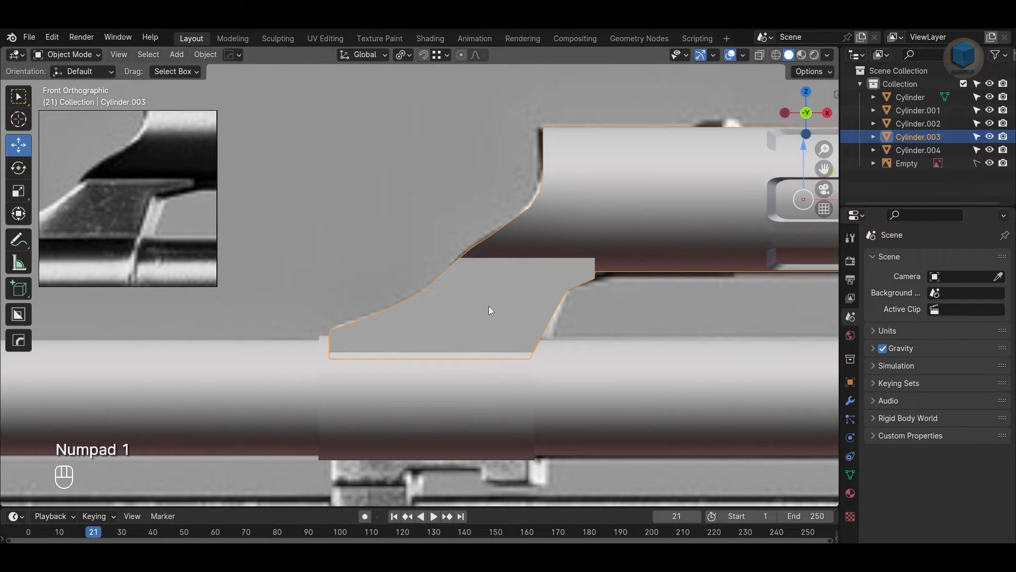
Step: Undo a long run of recent edits on the gas block support's mesh
key(Tab)
key(ctrl+z)
key(ctrl+z)
key(ctrl+z)
key(ctrl+z)
key(ctrl+z)
key(ctrl+z)
key(ctrl+z)
key(ctrl+z)
key(ctrl+z)
key(ctrl+z)
key(ctrl+z)
key(ctrl+z)
key(ctrl+z)
key(ctrl+z)
key(ctrl+z)
key(ctrl+z)
key(ctrl+z)
key(ctrl+z)
key(ctrl+z)
key(ctrl+z)
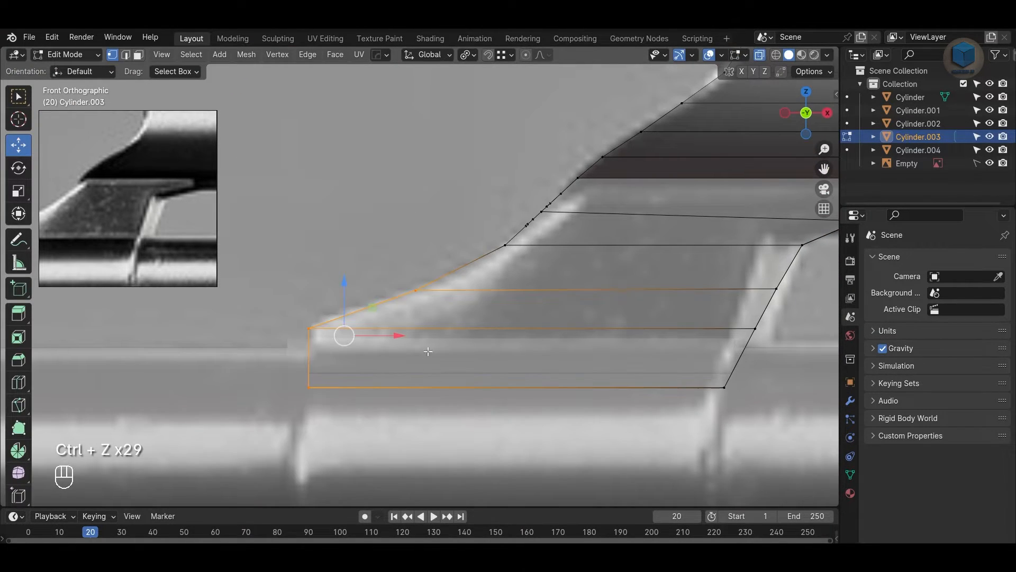
Step: Nudge the support's lower front vertices rearward along X and shift the two lowest front rows a further 0.000902 m
mouse_move(395, 337)
mouse_down()
mouse_move(408, 338)
mouse_move(398, 342)
mouse_up()
click(421, 300)
drag(294, 296, 354, 443)
drag(371, 359, 371, 358)
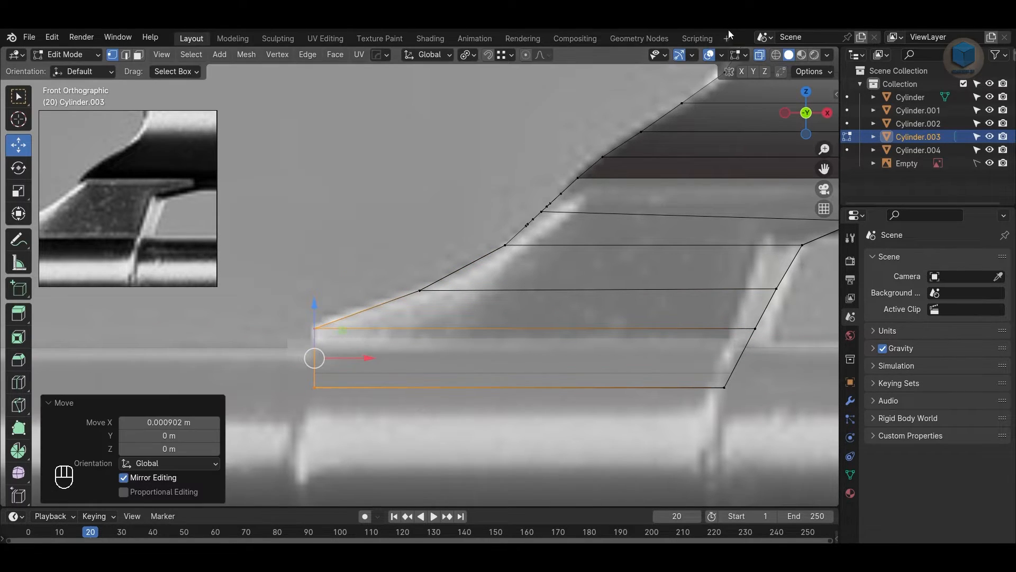
Step: Turn the wireframe overlay back on and compare the support's front lower corner with the barrel collar and the reference
click(722, 53)
click(640, 295)
alt+middle_drag(423, 318, 487, 278)
click(328, 228)
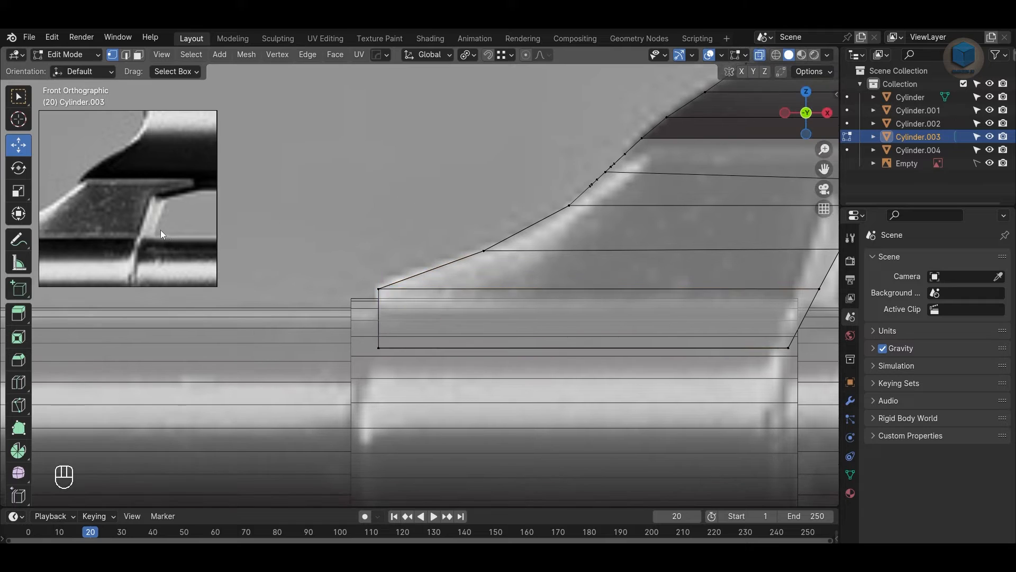
scroll(158, 224, down, 3)
drag(371, 274, 420, 354)
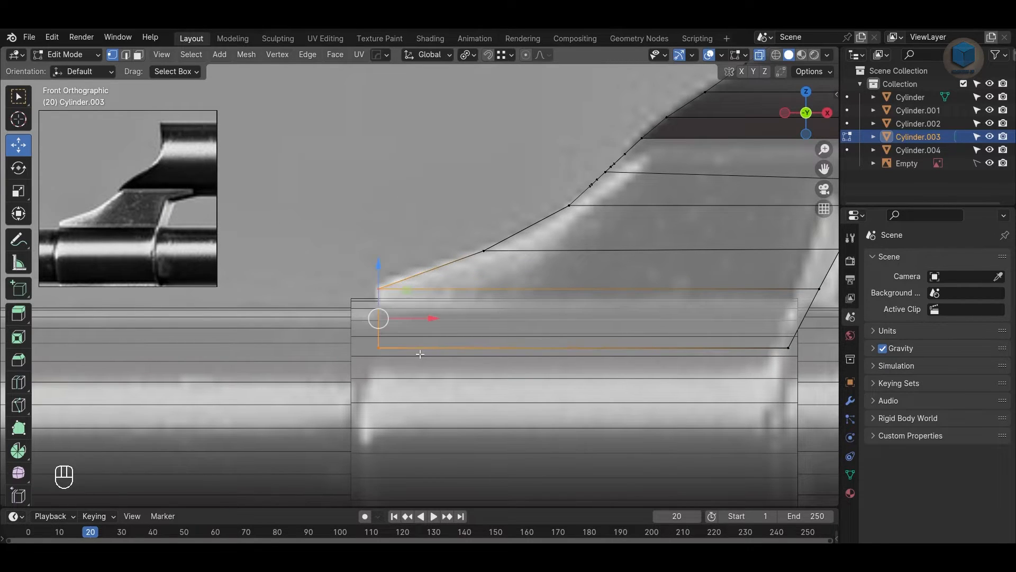
click(348, 173)
scroll(400, 408, down, 3)
Step: Move the front vertices of the barrel's gas block collar rearward along X to line up with the support's front edge
key(Tab)
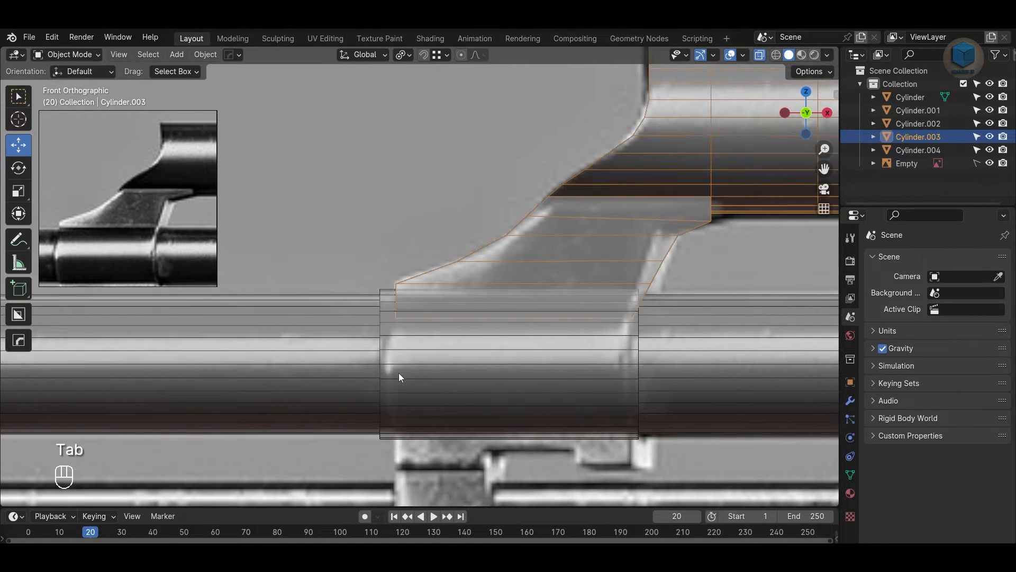
click(398, 374)
key(Tab)
drag(349, 252, 420, 419)
scroll(420, 420, up, 1)
drag(425, 384, 444, 388)
key(Tab)
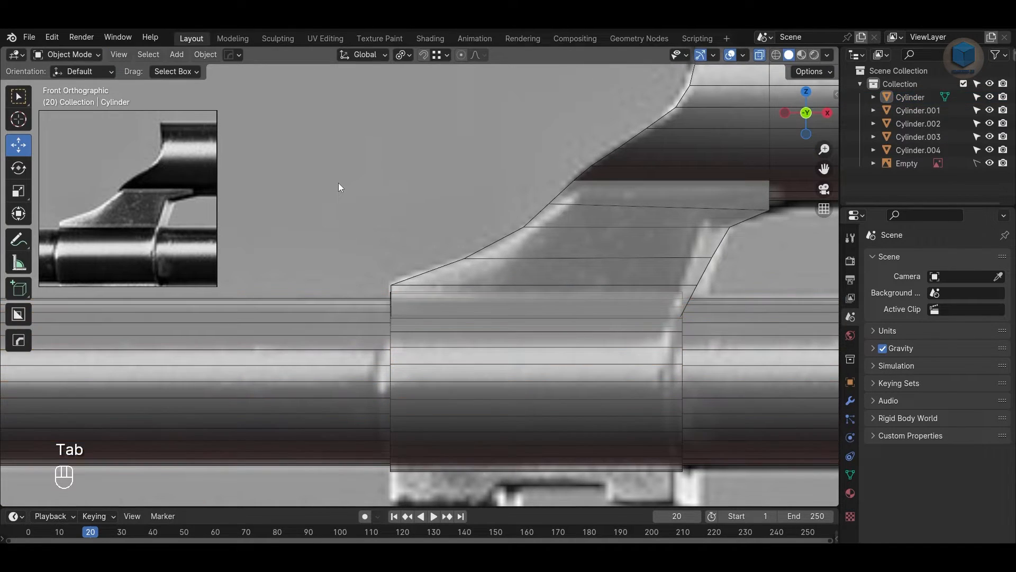
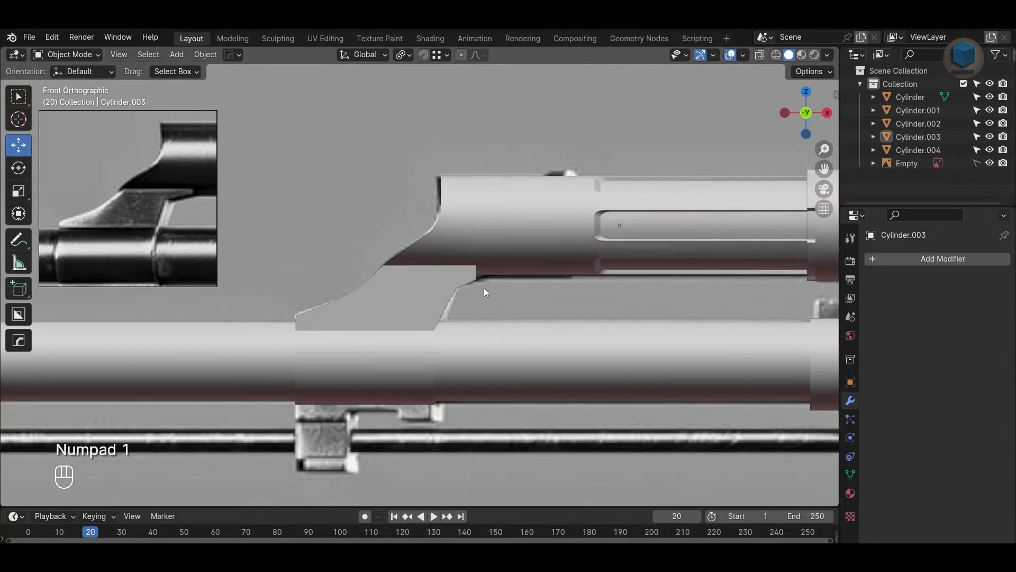
Step: Compare the finished support with the reference in X-ray and at an angle, and save the file
scroll(514, 267, up, 3)
scroll(514, 267, up, 1)
key(alt+z)
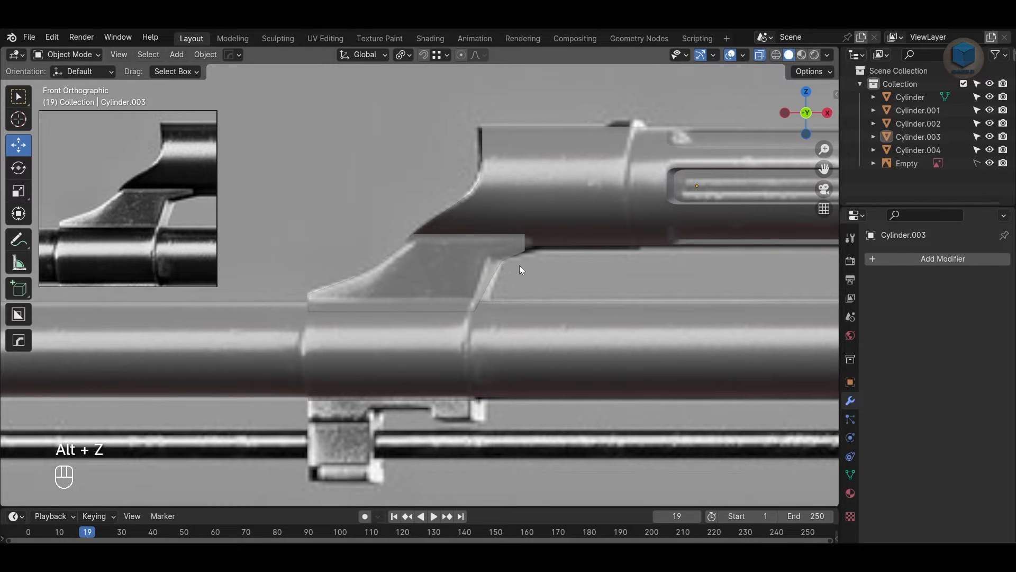
key(alt+z)
scroll(569, 272, down, 3)
middle_drag(562, 272, 535, 282)
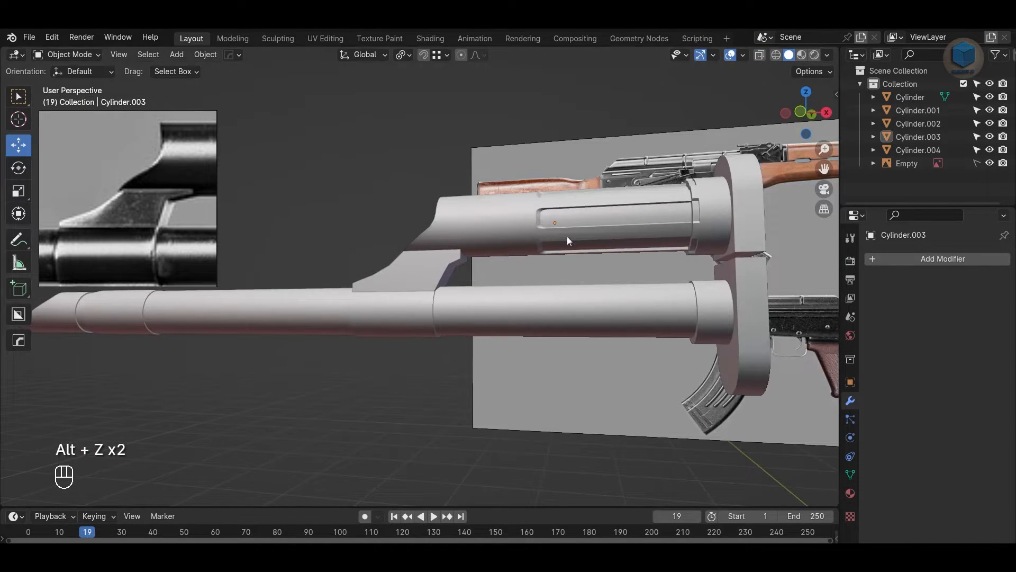
key(ctrl+s)
Step: Examine the front sight and its base in the reference and compare them with the modelled muzzle end of the barrel
scroll(205, 214, down, 4)
scroll(173, 212, down, 2)
middle_drag(173, 212, 157, 187)
scroll(153, 199, up, 5)
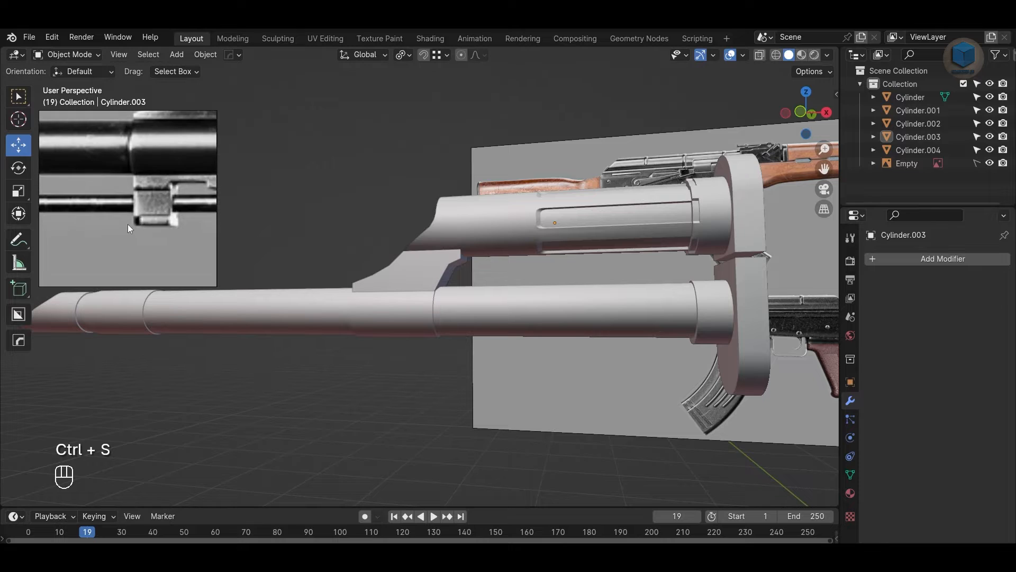
scroll(105, 217, down, 4)
middle_drag(84, 212, 137, 215)
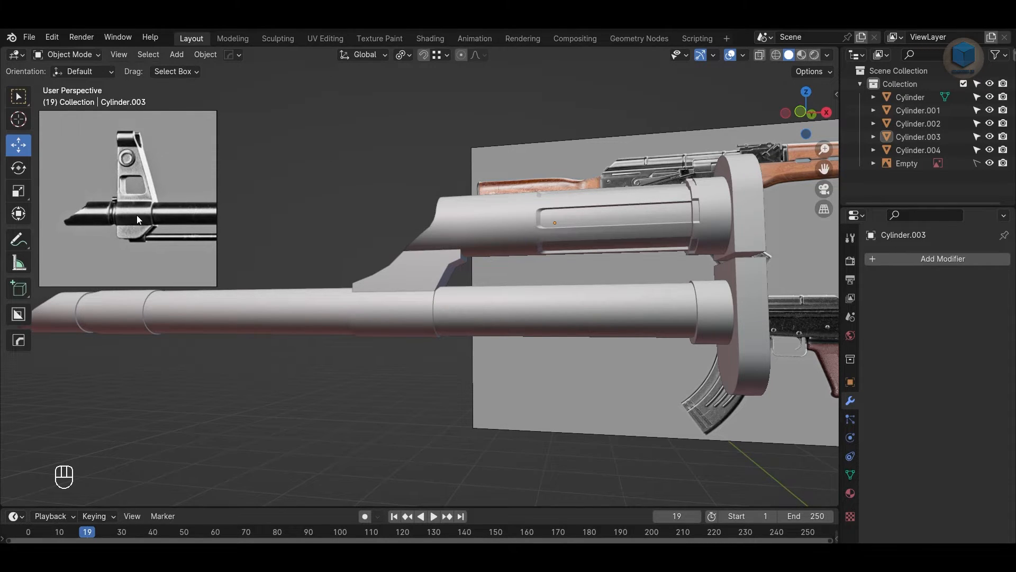
alt+middle_drag(227, 217, 535, 354)
key(KP_1)
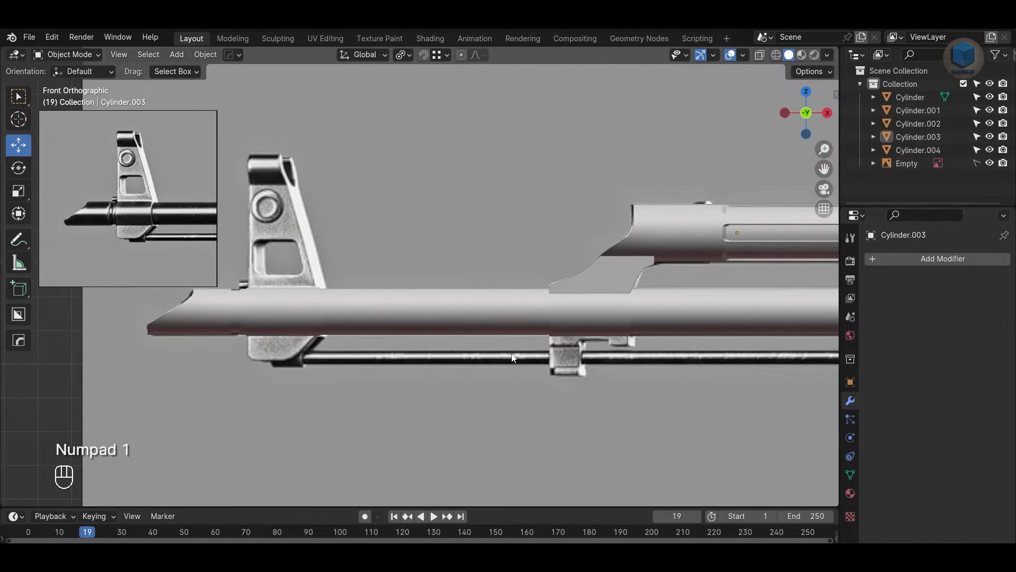
alt+middle_drag(281, 323, 366, 410)
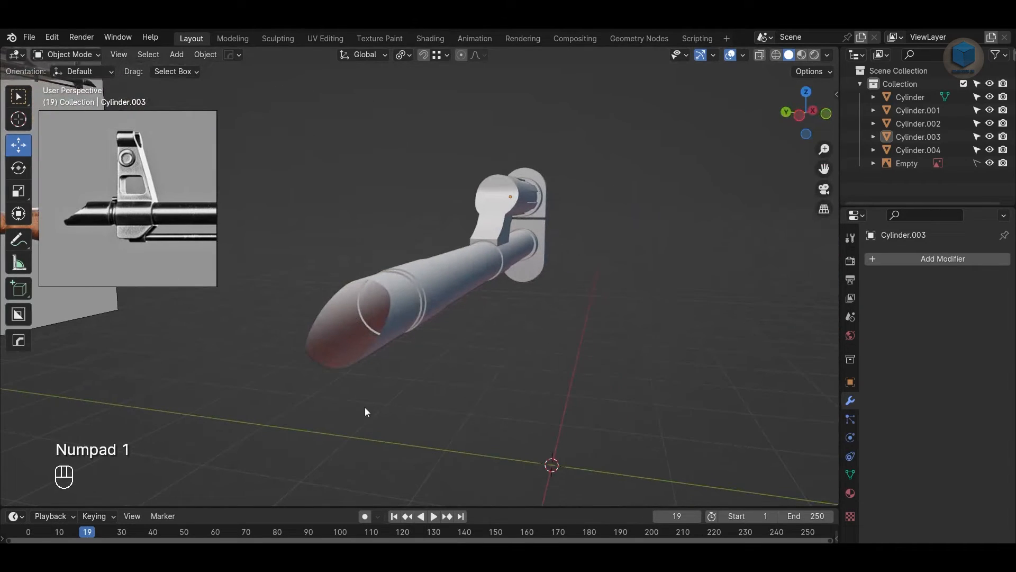
middle_drag(90, 226, 126, 222)
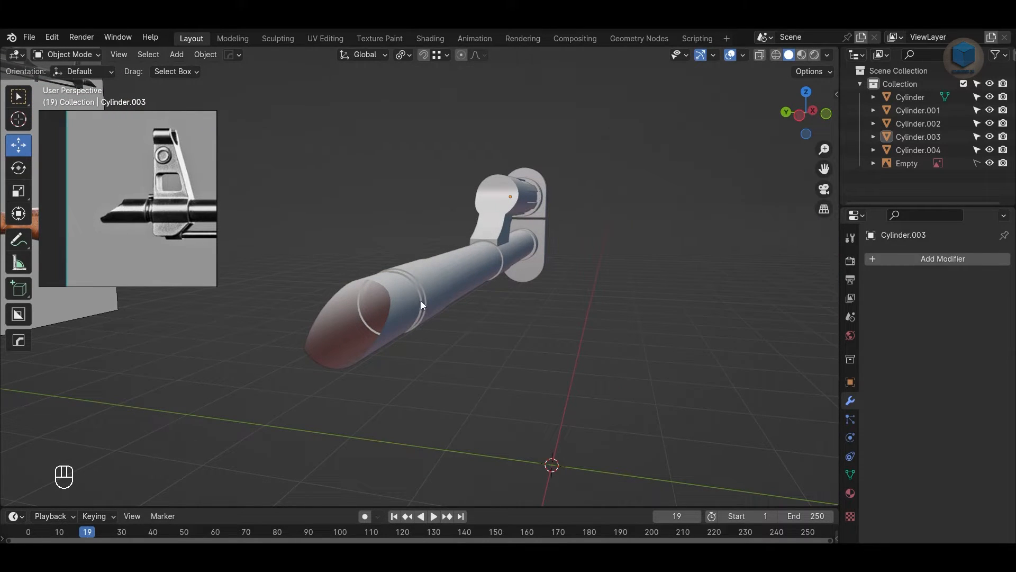
key(KP_1)
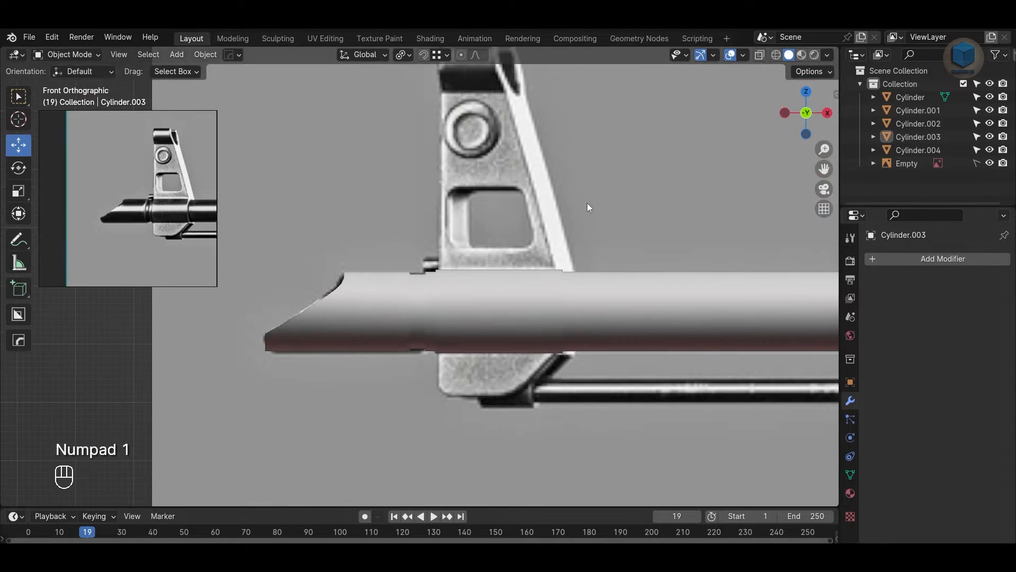
Step: Extrude the top faces of the barrel's front sight collar upward 0.25818 m in Z
key(alt+z)
key(3)
click(473, 420)
key(Tab)
shift+middle_drag(473, 421, 473, 349)
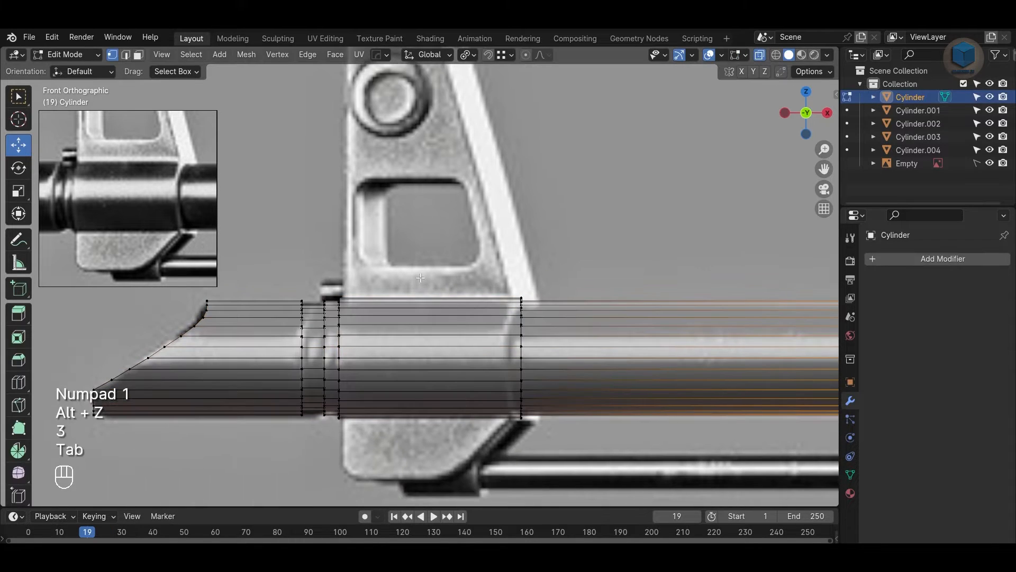
key(3)
drag(395, 261, 484, 312)
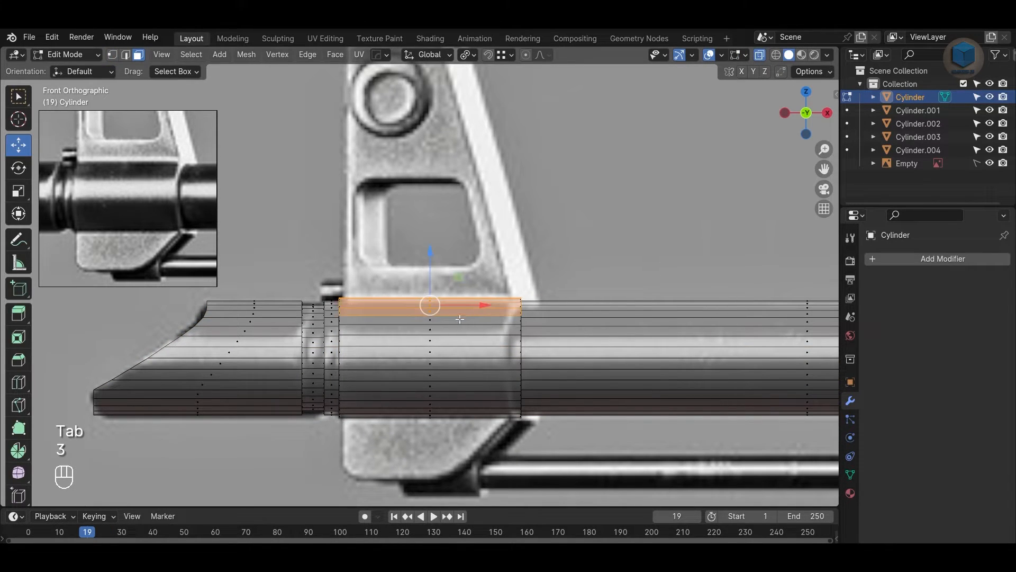
scroll(577, 288, down, 1)
key(e)
click(582, 90)
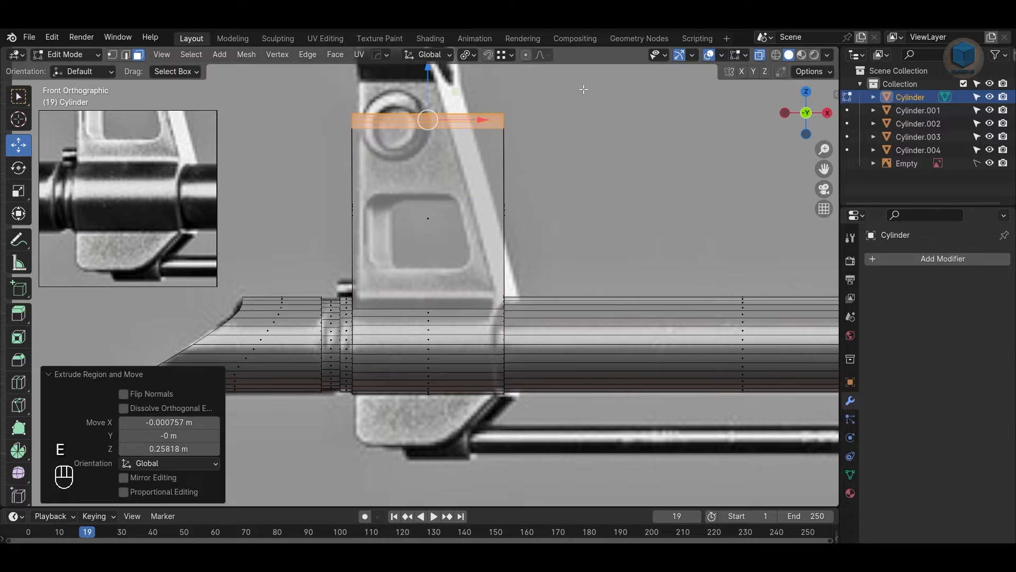
Step: Flatten the extruded top faces by scaling to 0 along Z and raise them to the base of the reference's sight hood
shift+middle_drag(584, 198, 588, 293)
key(s)
key(z)
key(0)
key(Return)
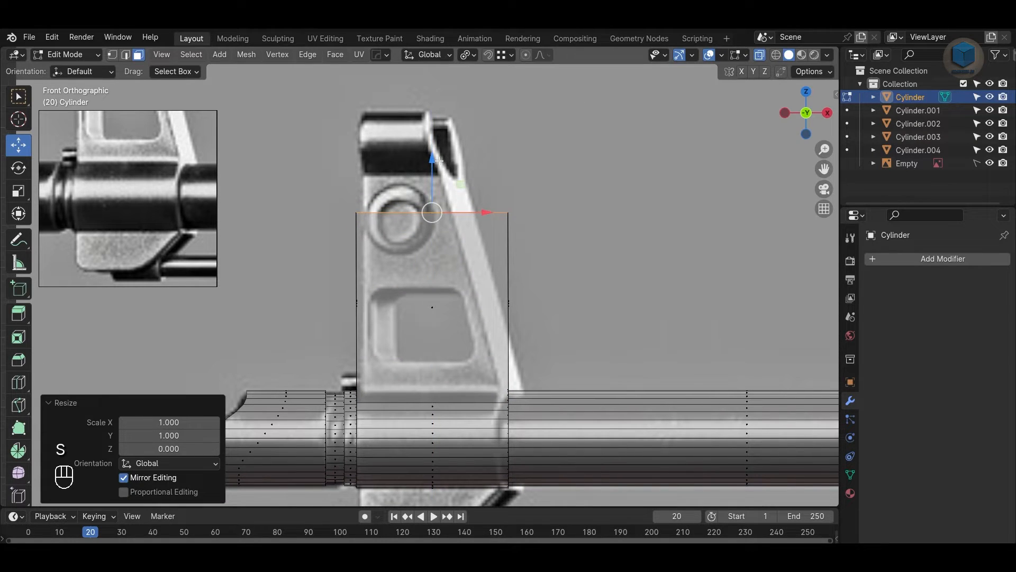
drag(439, 160, 430, 121)
Step: Move the sight post's top rear vertices -0.090855 m along X to match the reference's slope
key(1)
click(508, 175)
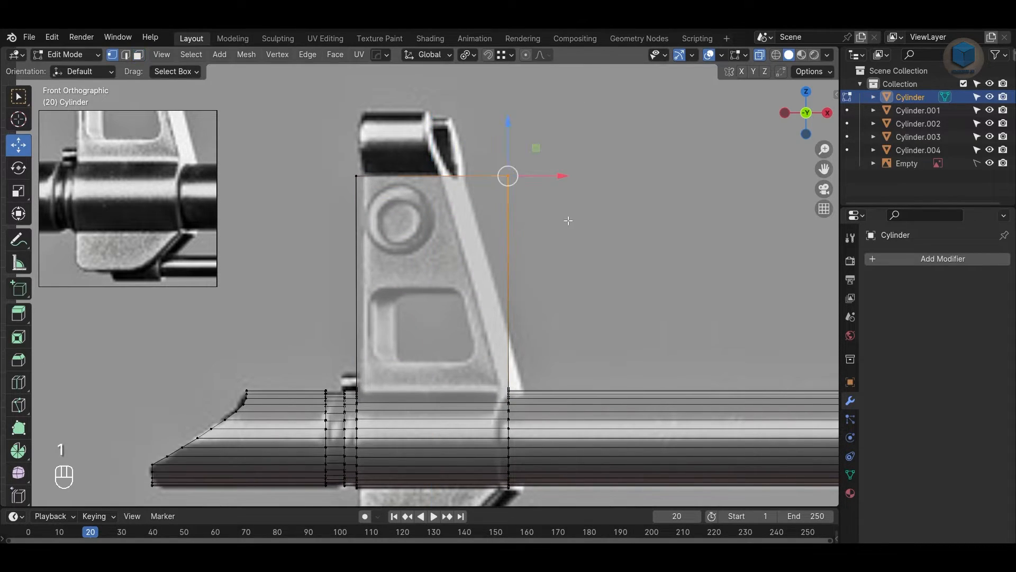
drag(564, 178, 501, 182)
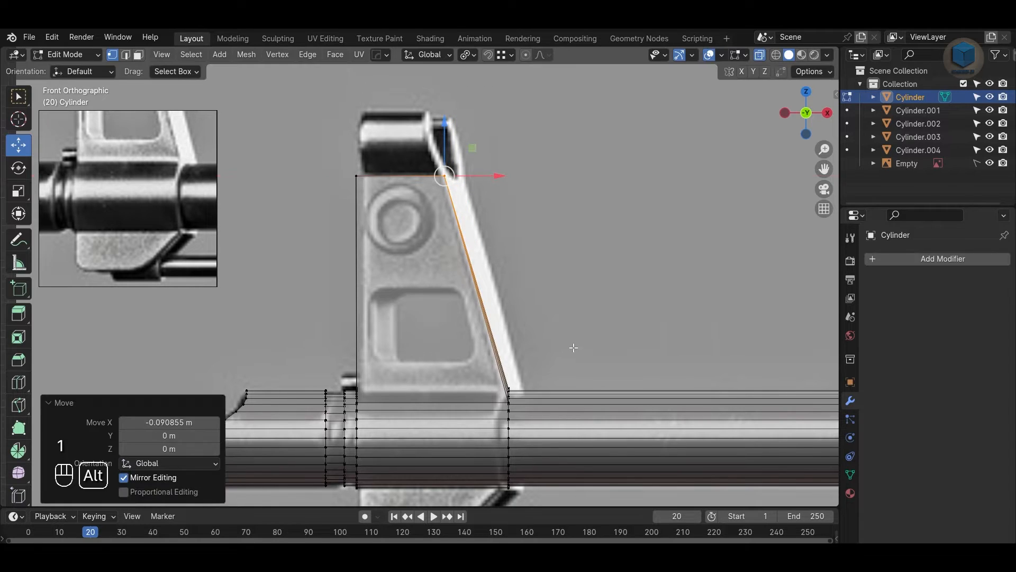
Step: Align the front sight collar's rear vertices by scaling to 0 along X and shift them slightly forward to the reference edge
alt+middle_drag(573, 349, 572, 267)
drag(472, 468, 570, 299)
key(s)
key(x)
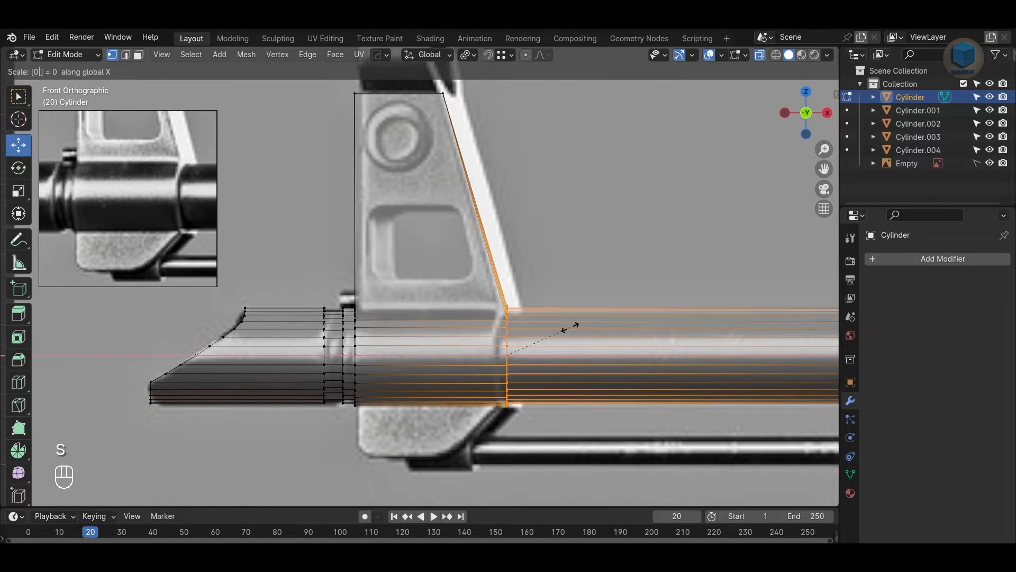
click(571, 326)
drag(561, 355, 551, 356)
key(alt+a)
Step: Select the front edge loop of the sight post and collar and move it slightly rearward along X to the reference's front edge
shift+middle_drag(431, 95, 449, 189)
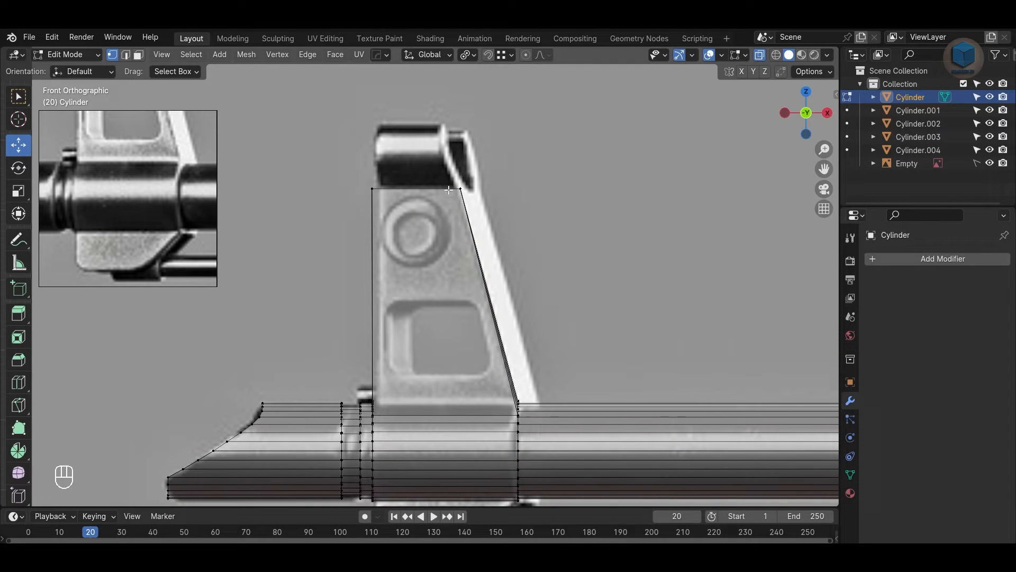
shift+scroll(401, 245, down, 5)
alt+click(406, 239)
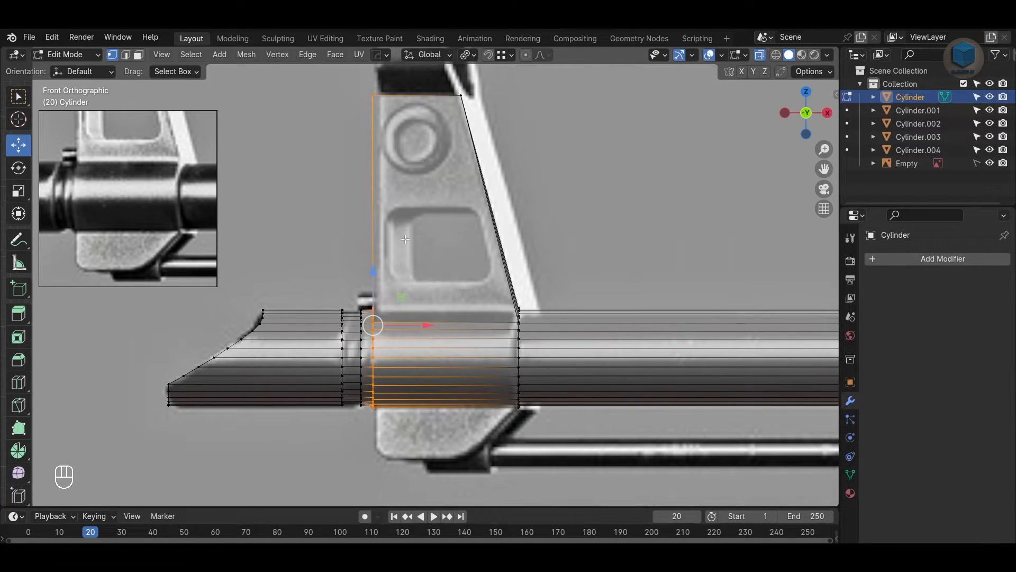
click(435, 337)
key(ctrl+z)
drag(427, 325, 435, 327)
click(565, 250)
Step: Extrude the front sight collar's bottom faces slightly downward and flatten them by scaling to 0 along Z
shift+middle_drag(460, 391, 470, 316)
scroll(470, 317, up, 1)
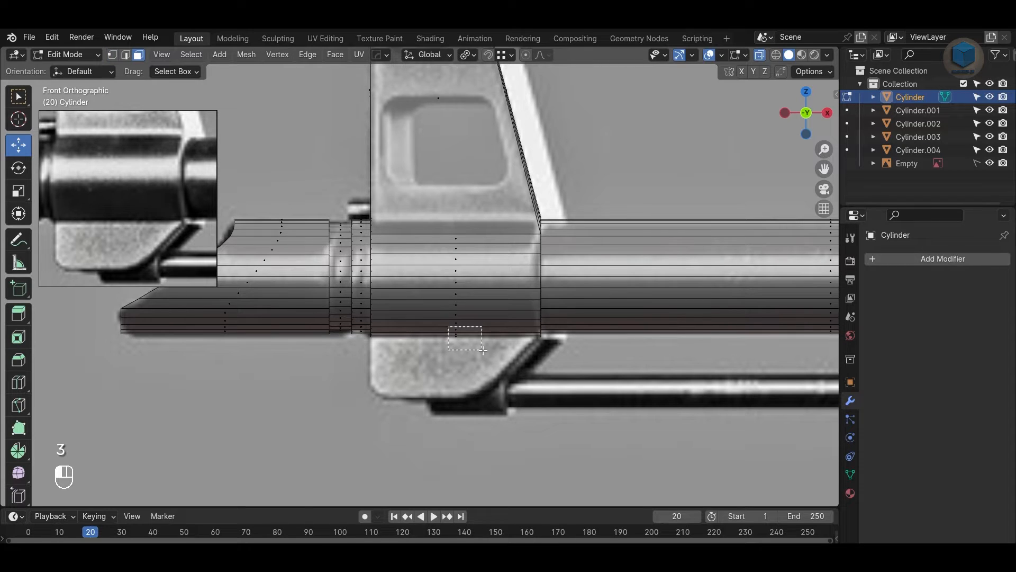
drag(483, 349, 483, 351)
alt+middle_drag(492, 357, 493, 320)
scroll(635, 339, up, 2)
key(e)
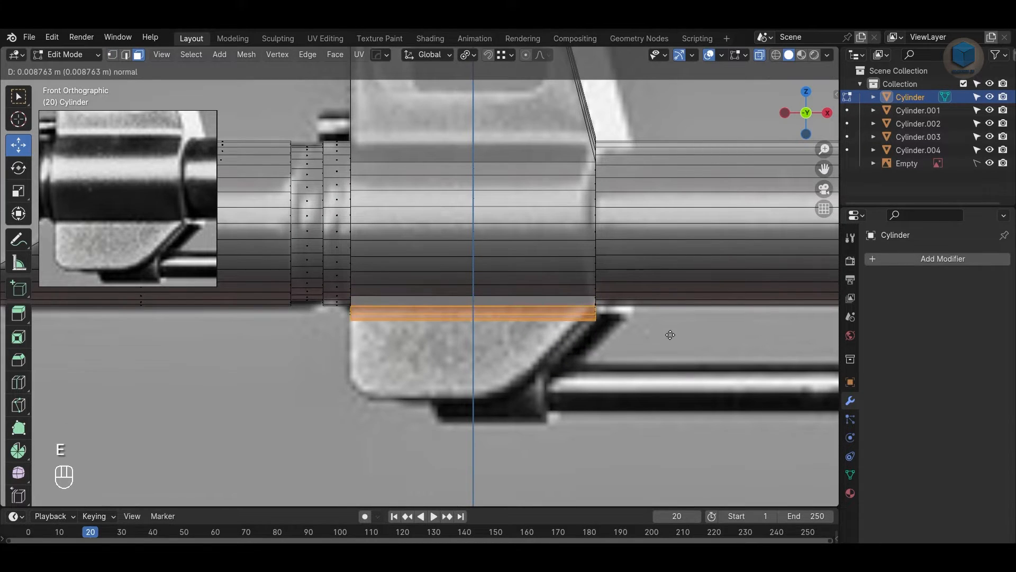
click(670, 335)
key(s)
key(z)
key(0)
click(669, 334)
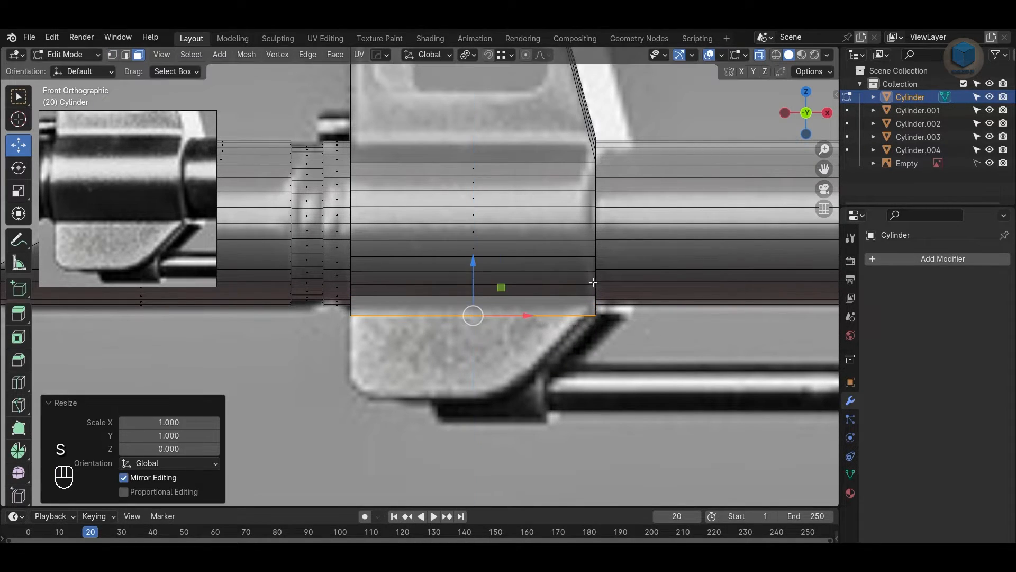
Step: Nudge the flattened bottom faces of the front sight collar slightly upward along Z
drag(472, 262, 470, 259)
key(alt+z)
middle_drag(582, 408, 501, 301)
key(KP_1)
key(alt+z)
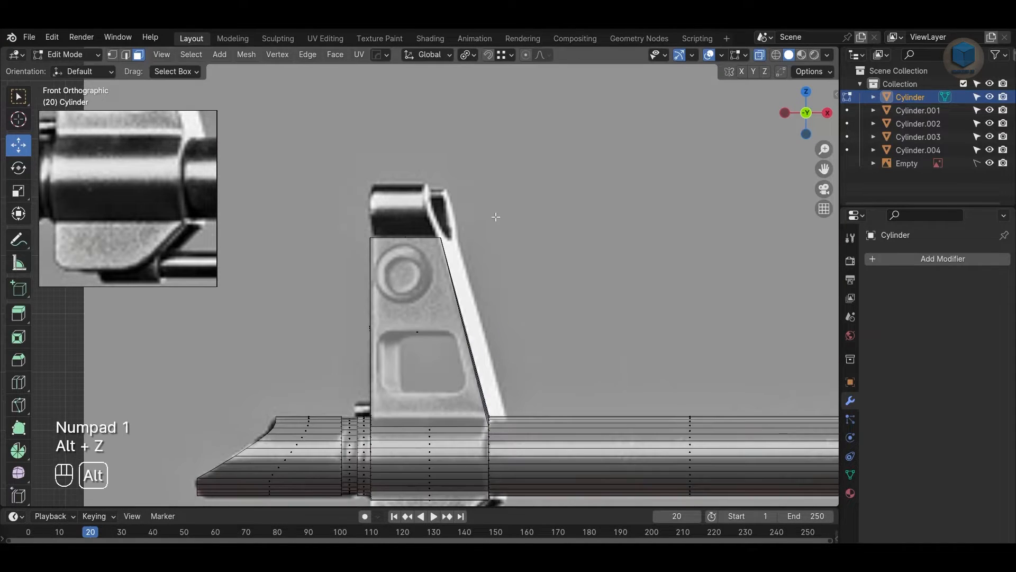
Step: Add a horizontal loop cut across the sight post at the reference window's upper edge and flatten it
scroll(169, 177, down, 4)
middle_drag(157, 165, 151, 230)
scroll(424, 317, up, 1)
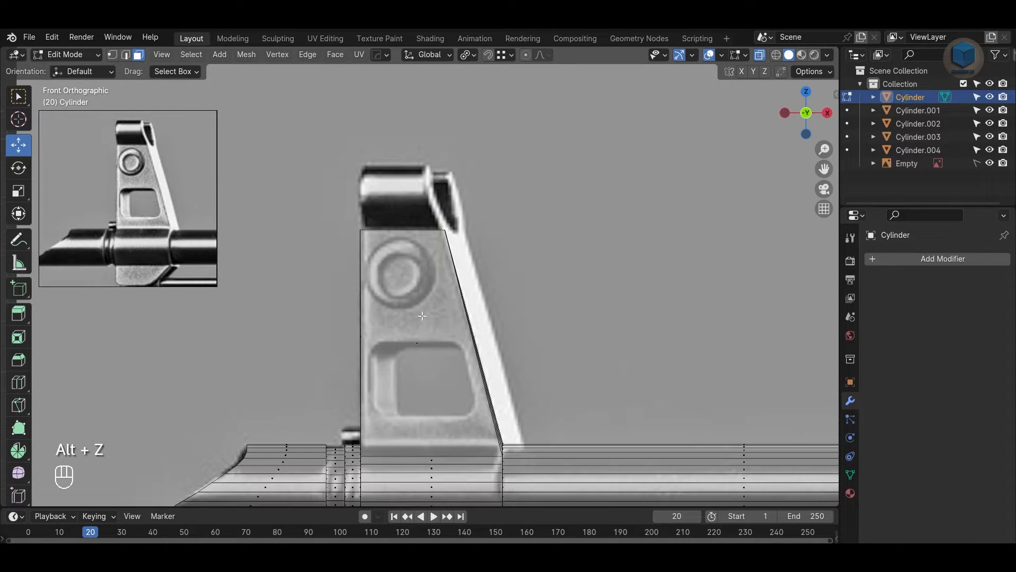
shift+middle_drag(459, 368, 459, 307)
scroll(458, 307, up, 1)
key(ctrl+r)
click(477, 277)
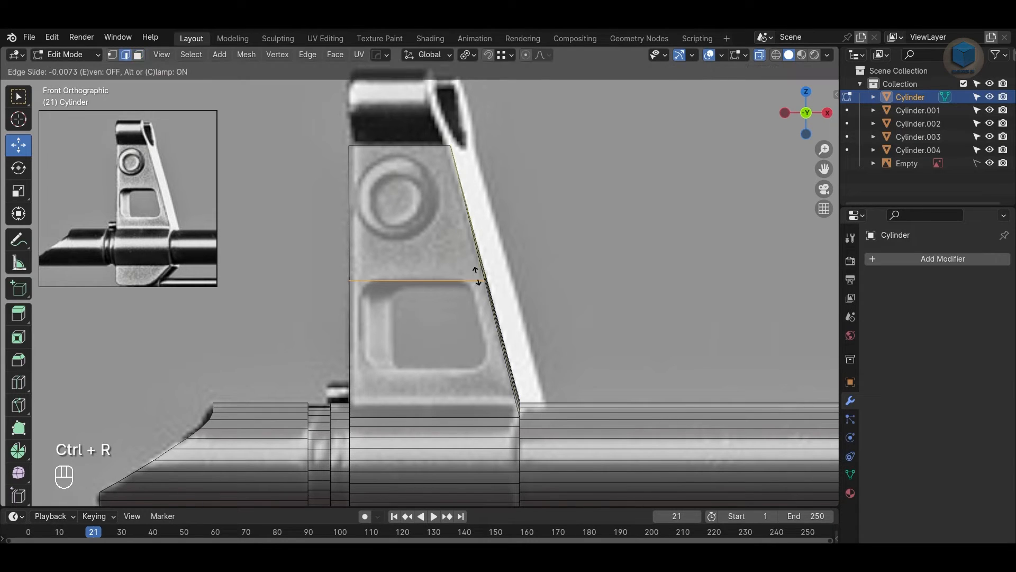
click(478, 276)
key(s)
click(477, 275)
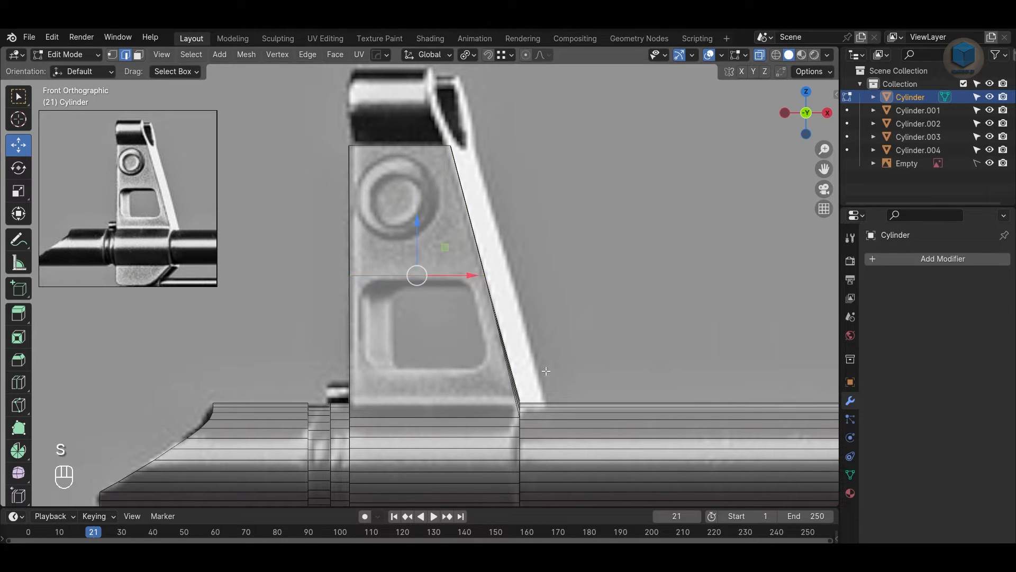
Step: Add a second horizontal loop cut at the reference window's lower edge and scale it to 0 along Z
key(ctrl+r)
click(498, 354)
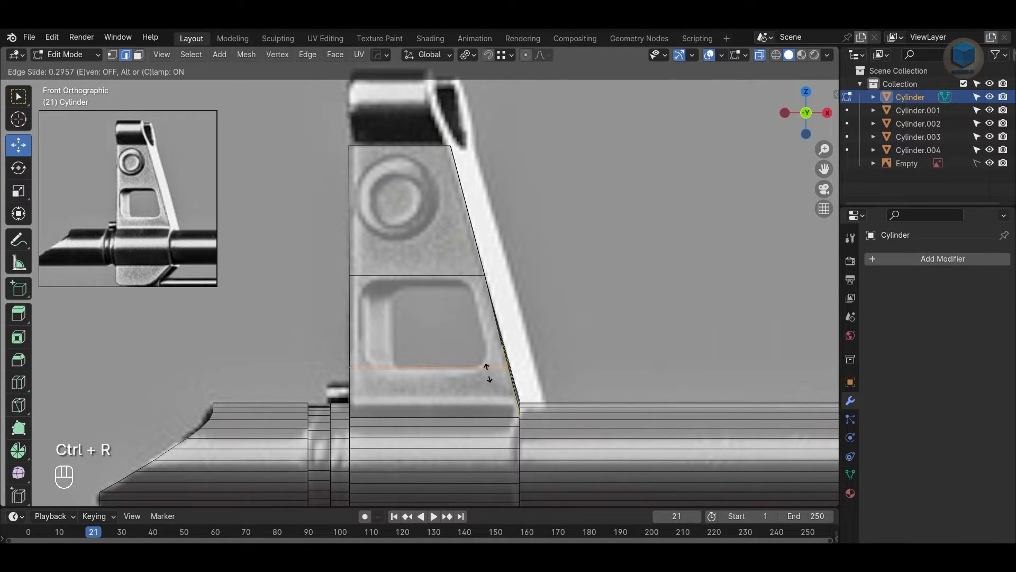
click(487, 371)
key(s)
key(z)
key(0)
click(646, 288)
scroll(531, 345, up, 1)
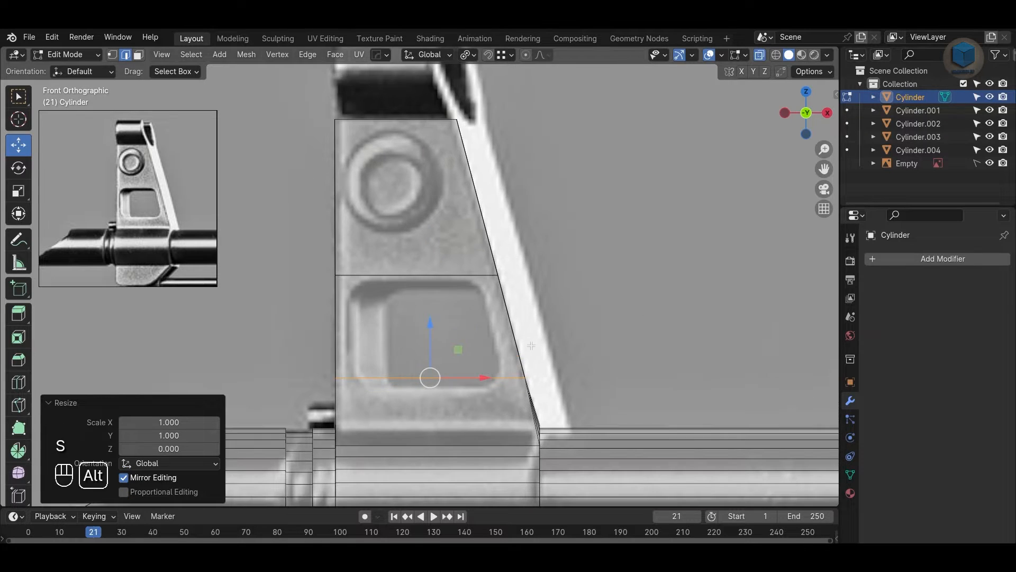
Step: Slide the vertices of the lower and upper horizontal loops slightly downward to line up with the reference window's edges
scroll(629, 267, up, 1)
key(shift+v)
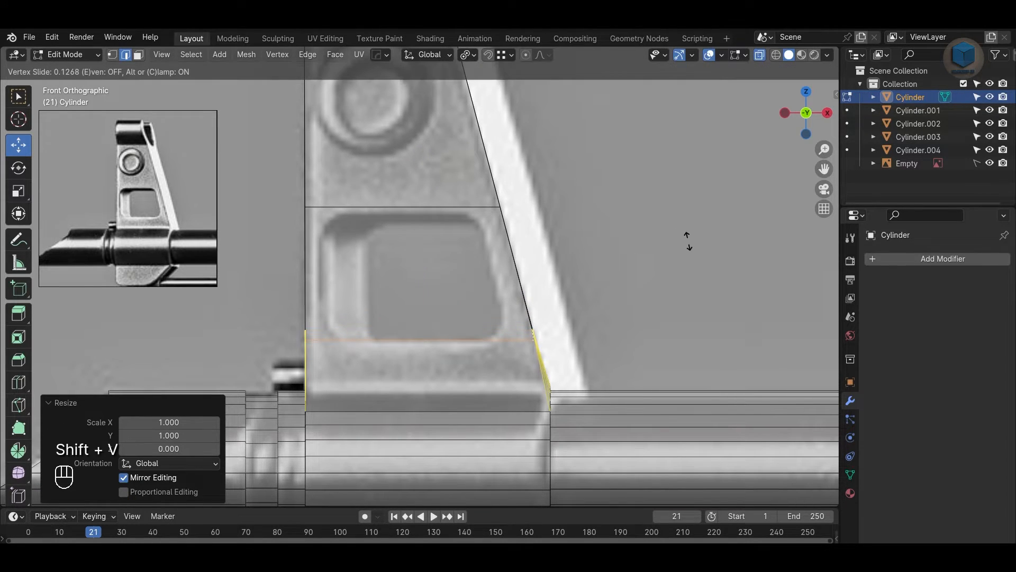
click(689, 241)
key(1)
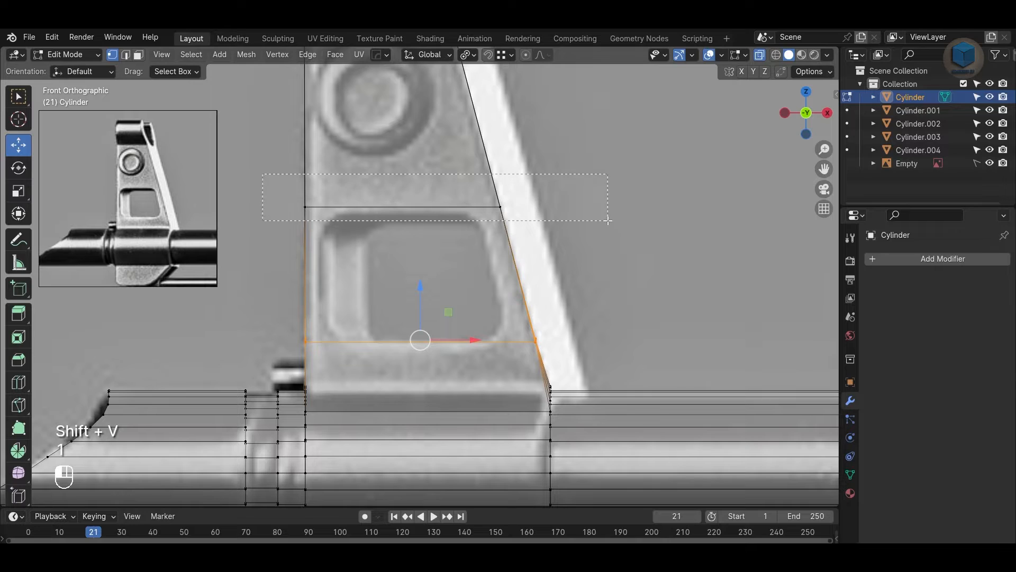
drag(607, 220, 607, 220)
key(shift+v)
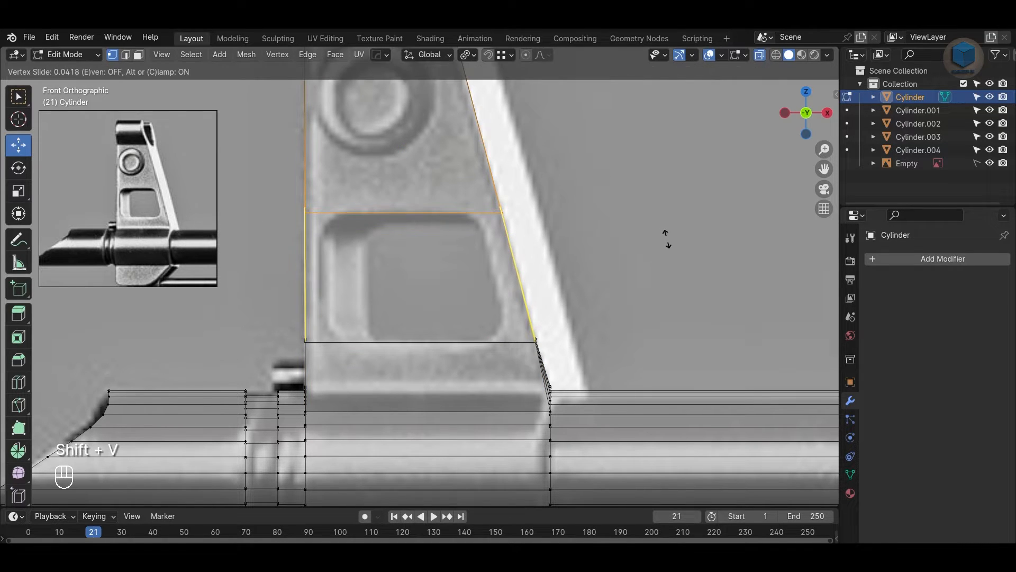
click(667, 237)
click(671, 276)
scroll(665, 276, down, 1)
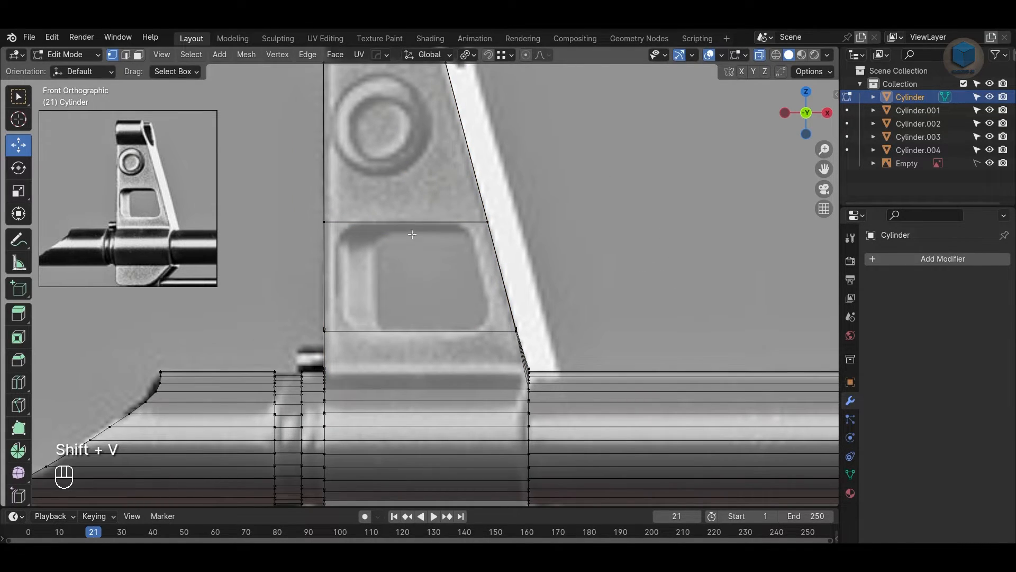
Step: Add a lengthwise loop cut through the sight post and collar, placed along the reference window's sloped rear edge
click(426, 207)
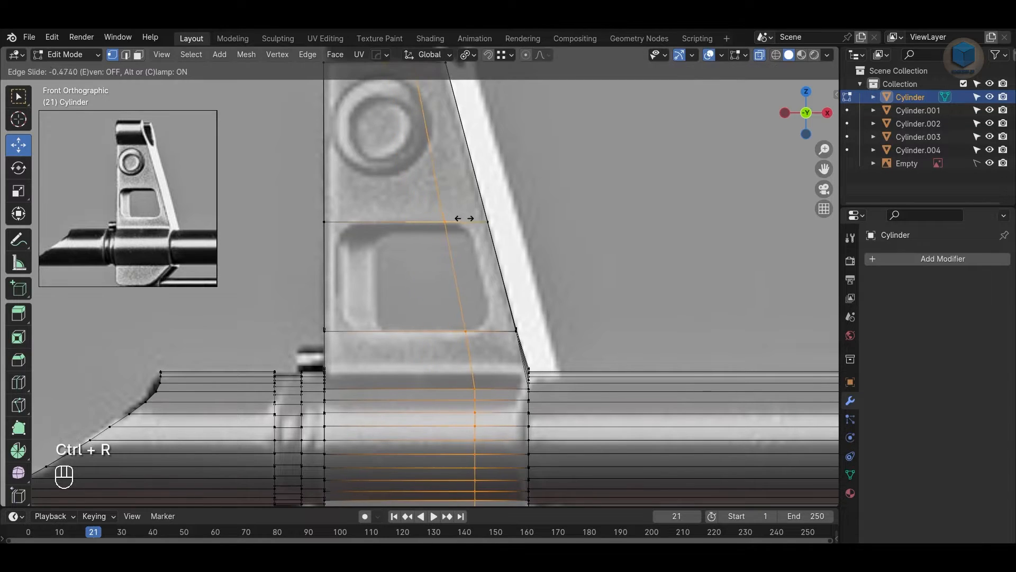
click(486, 225)
click(617, 236)
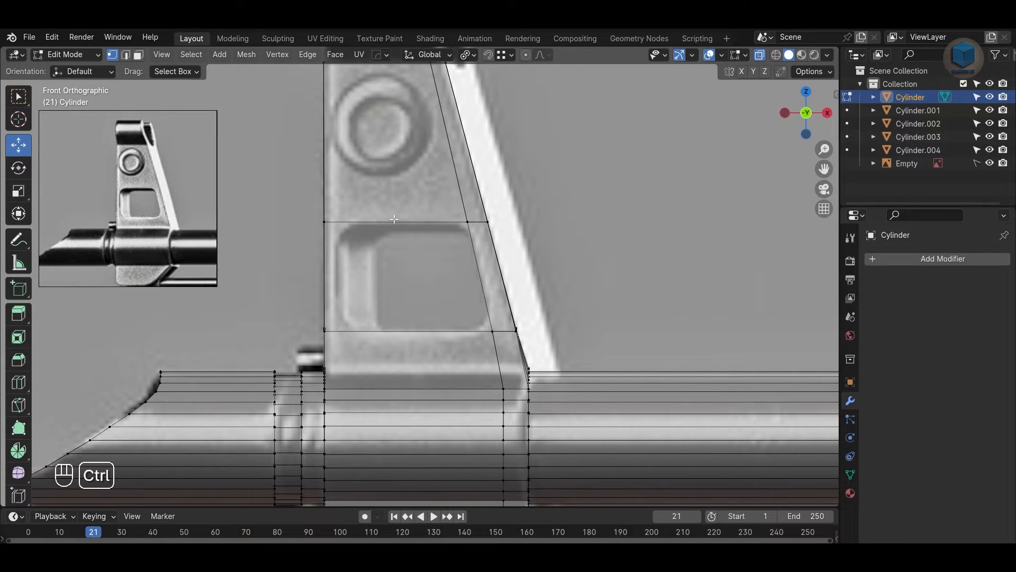
key(ctrl+r)
click(394, 218)
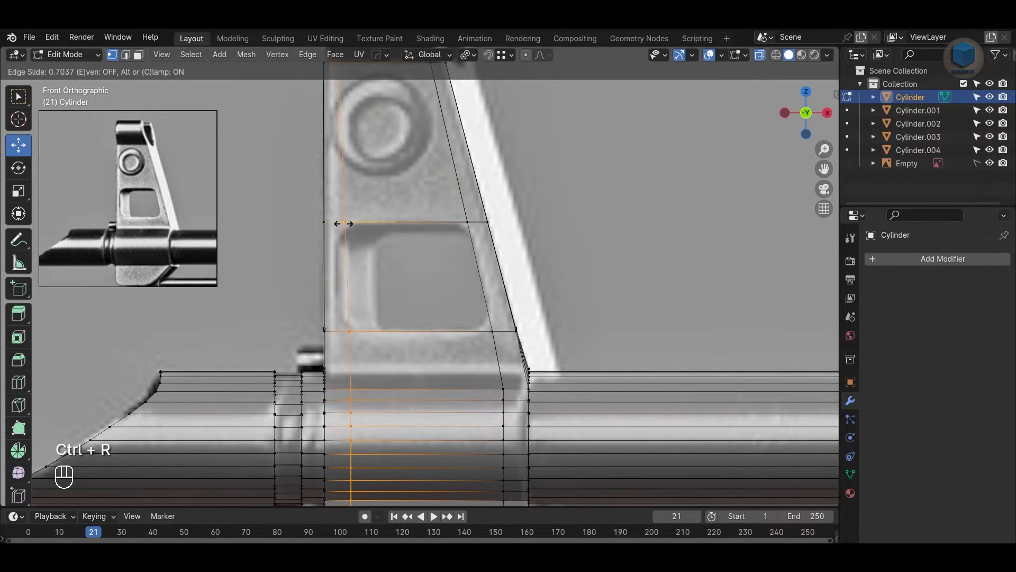
click(345, 225)
click(614, 233)
scroll(613, 232, down, 1)
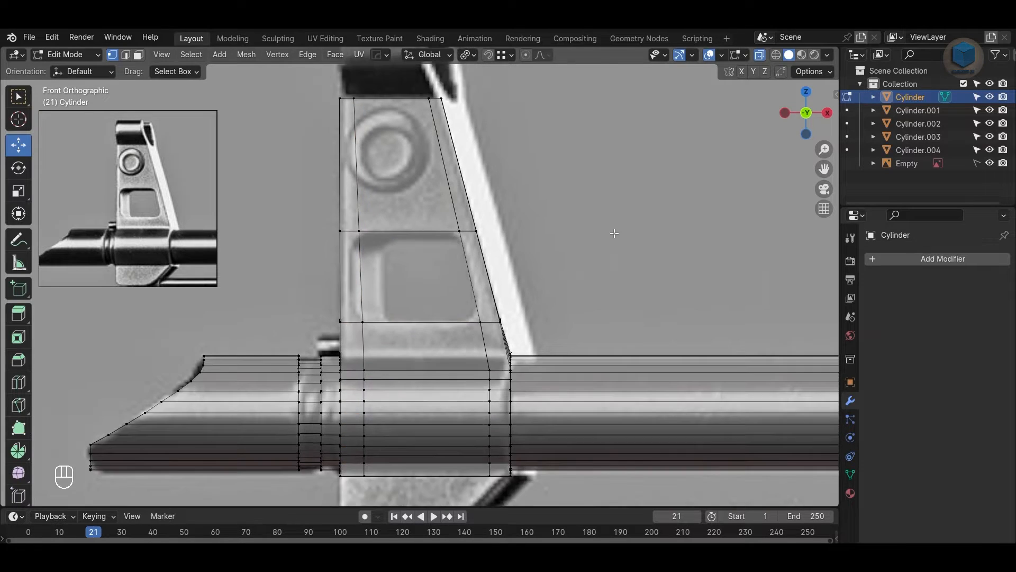
mouse_move(563, 237)
shift+middle_down()
mouse_move(563, 256)
mouse_move(559, 225)
shift+middle_up()
scroll(381, 258, up, 3)
key(ctrl+z)
key(ctrl+z)
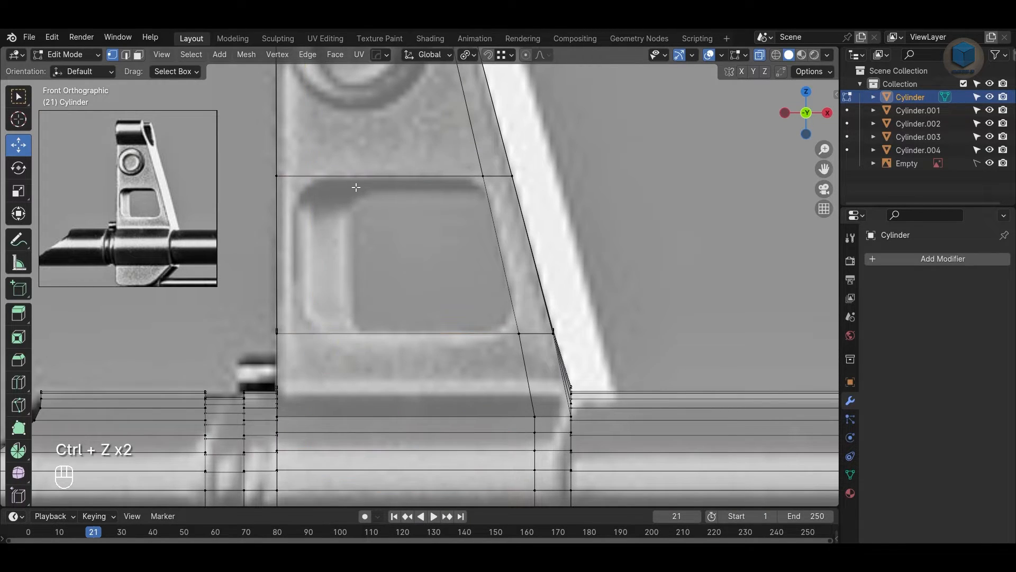
Step: Add a vertical loop cut through the sight post and collar along the reference window's front edge
key(ctrl+r)
click(370, 182)
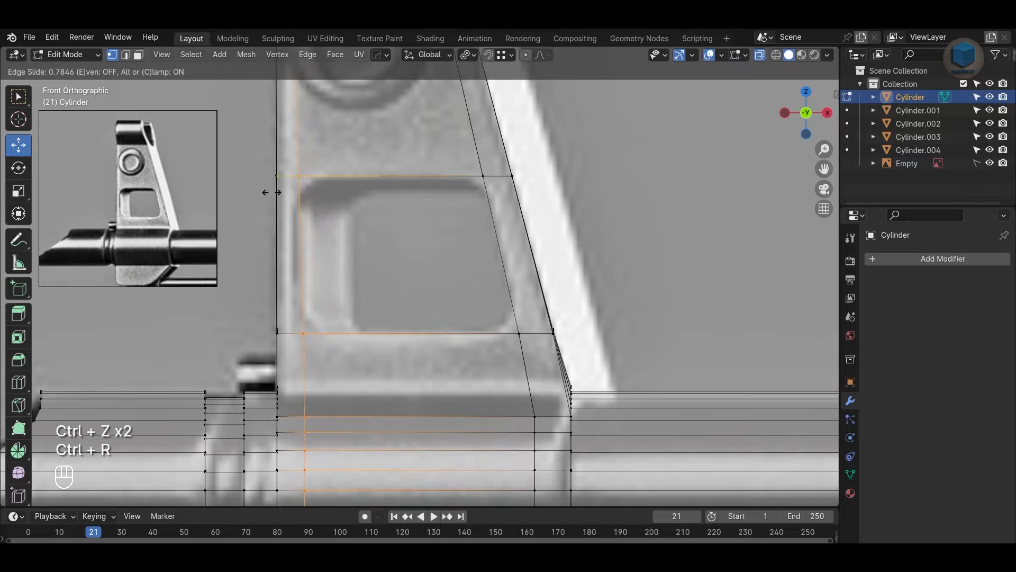
click(271, 192)
Step: Select the window faces on both sides of the sight post and bridge them into a through-opening
key(3)
click(402, 251)
key(alt+z)
scroll(588, 249, down, 2)
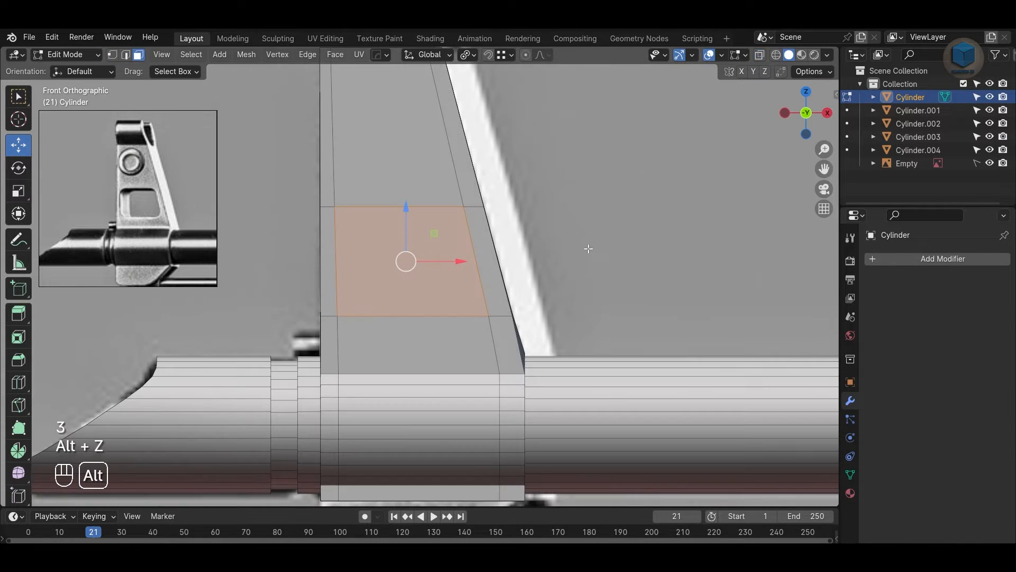
middle_drag(588, 249, 476, 285)
right_click(463, 286)
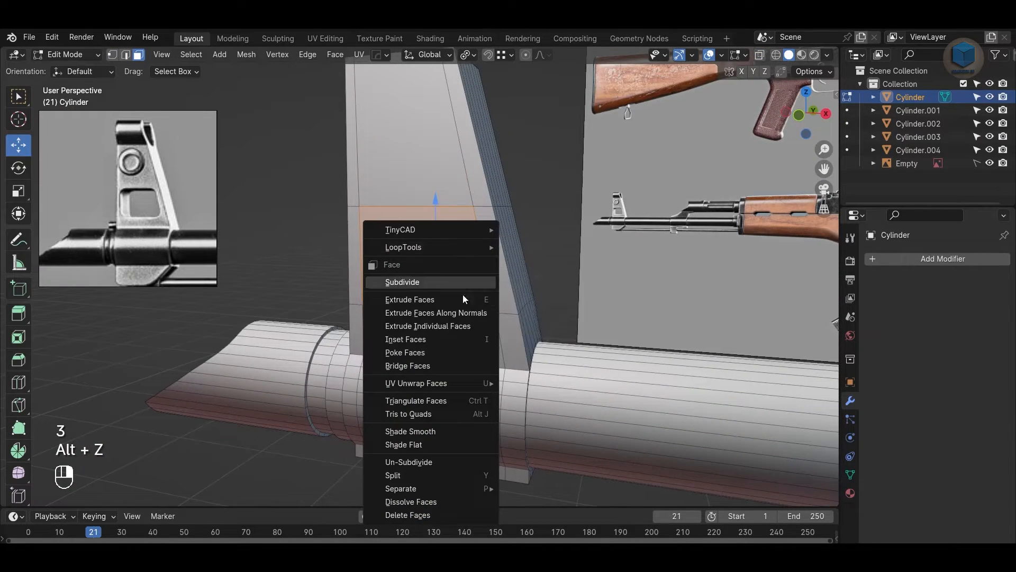
click(443, 366)
middle_drag(443, 365, 488, 261)
key(KP_1)
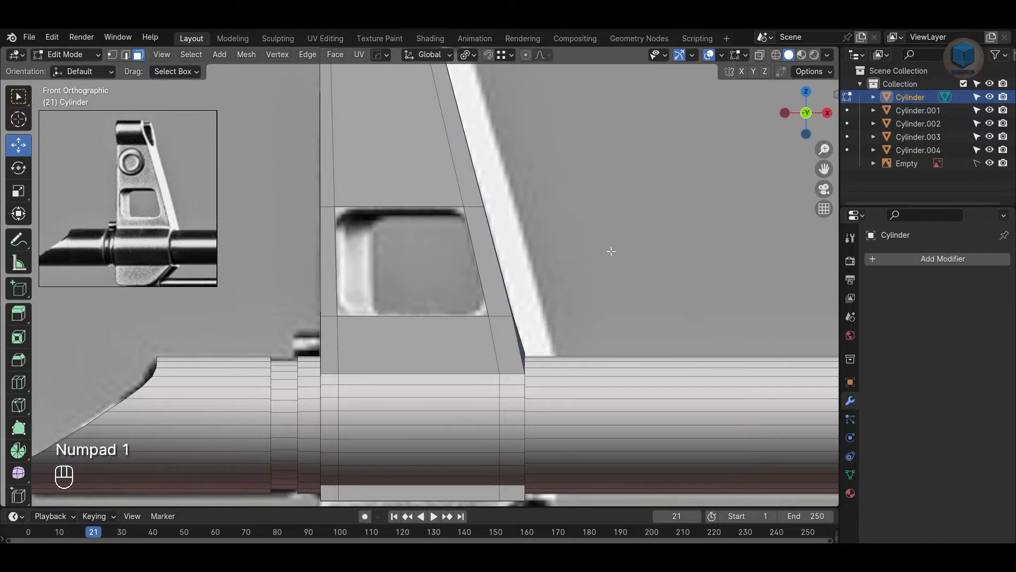
Step: Select the four corner edges running through the sight post's window opening
key(Tab)
scroll(326, 153, up, 2)
key(Tab)
key(Tab)
key(2)
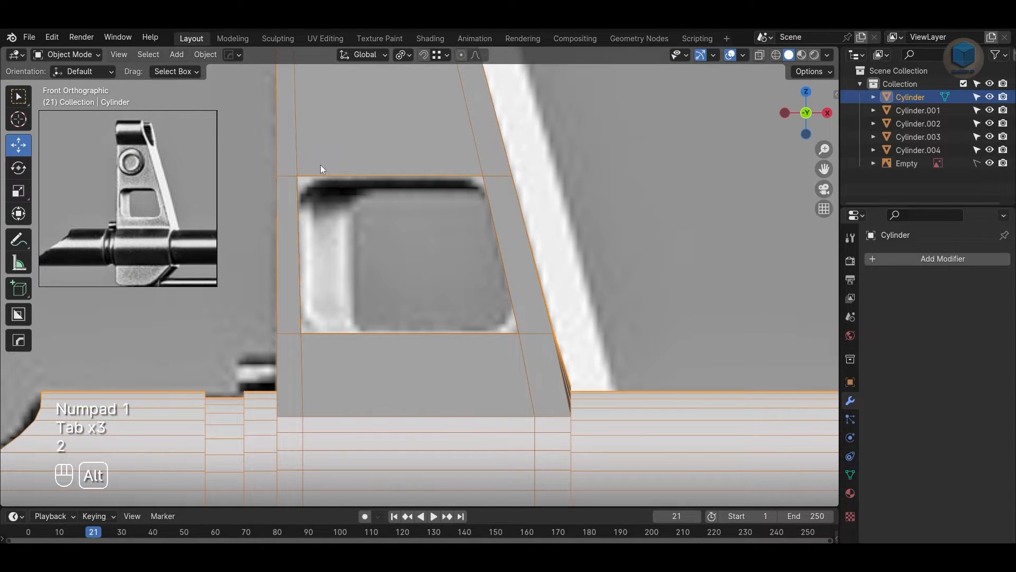
key(alt+z)
key(Tab)
key(2)
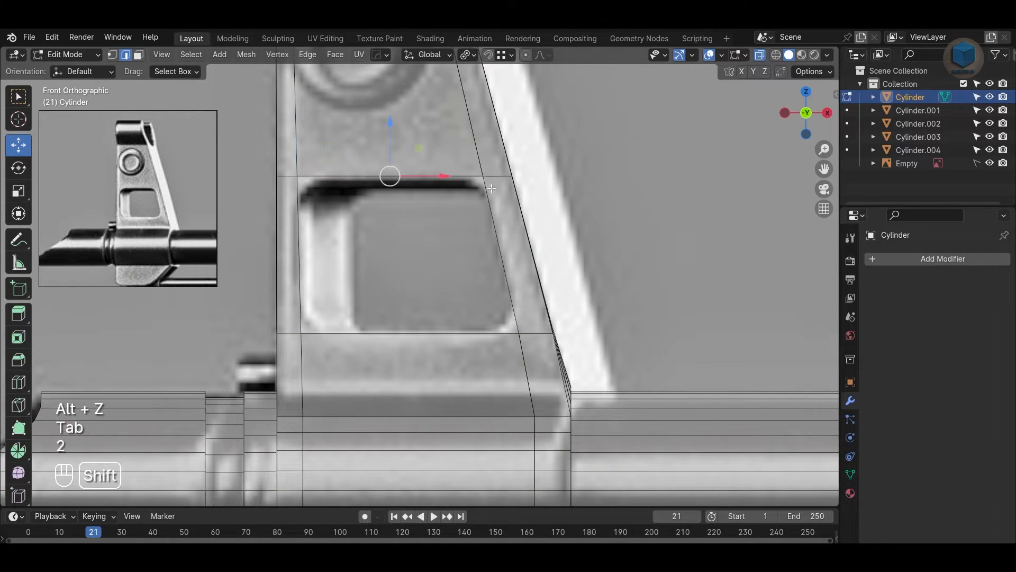
shift+drag(324, 348, 327, 349)
alt+drag(359, 339, 506, 273)
key(Tab)
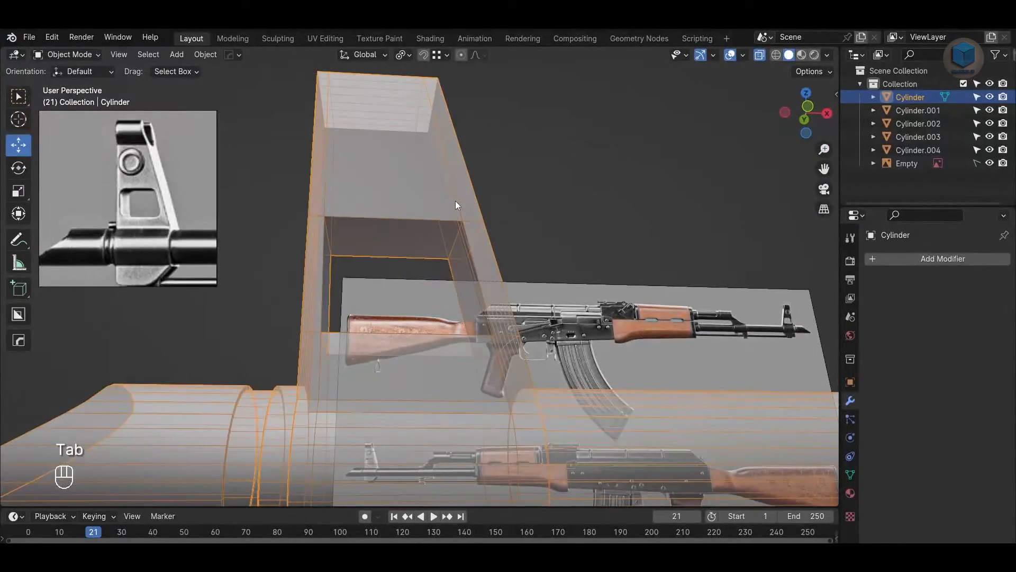
Step: Apply the object's transform and bevel the window opening's four corner edges to match the rounded corners in the reference
key(ctrl+a)
click(455, 199)
key(Tab)
key(alt+z)
key(alt+z)
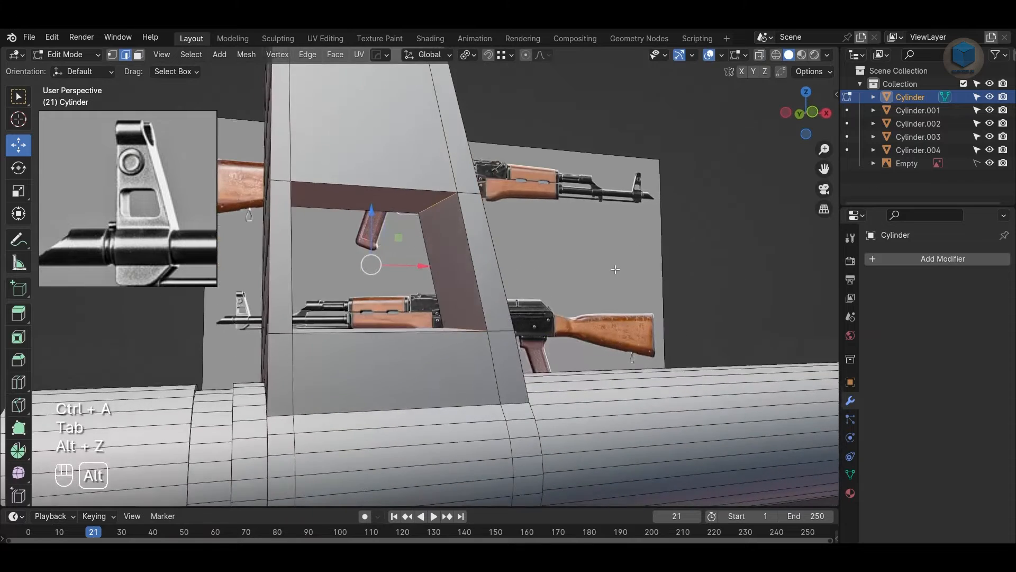
key(KP_1)
key(ctrl+b)
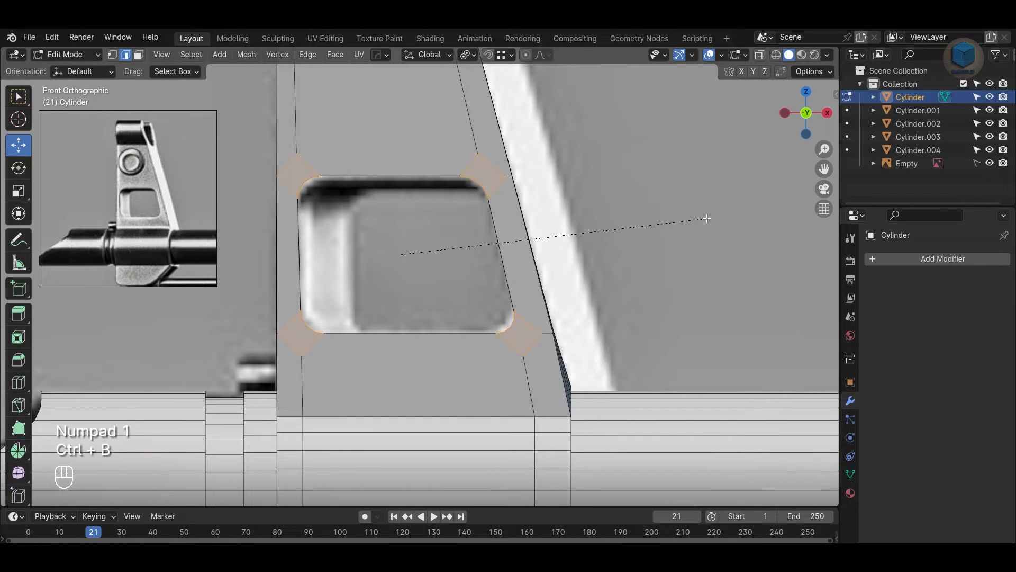
click(707, 218)
Step: Leave mesh editing, check the rounded window opening from several angles, and save the file
key(Tab)
key(alt+z)
middle_drag(697, 287, 493, 245)
key(alt+z)
right_click(466, 220)
click(465, 221)
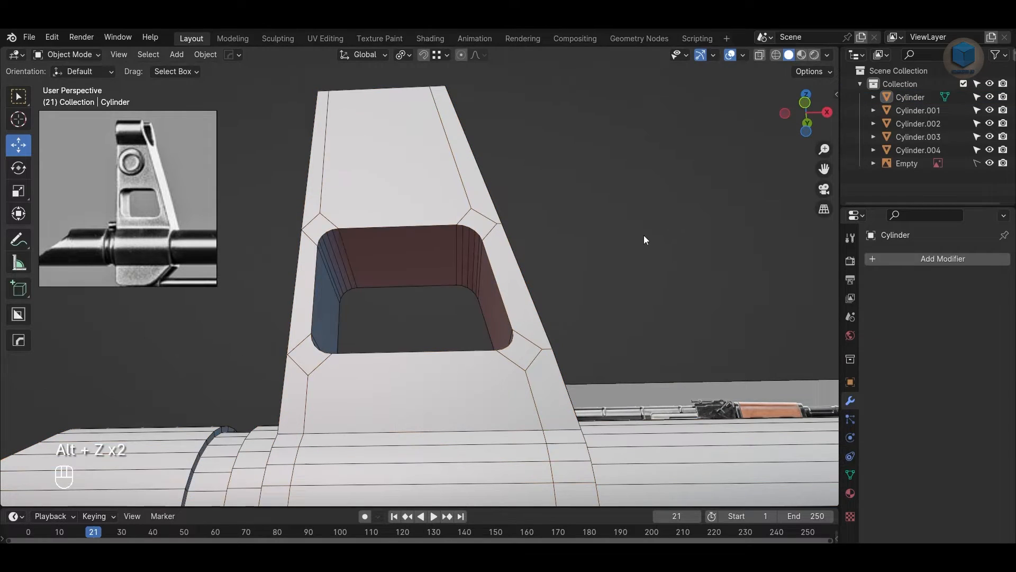
key(ctrl+s)
scroll(646, 235, down, 2)
middle_drag(570, 246, 561, 312)
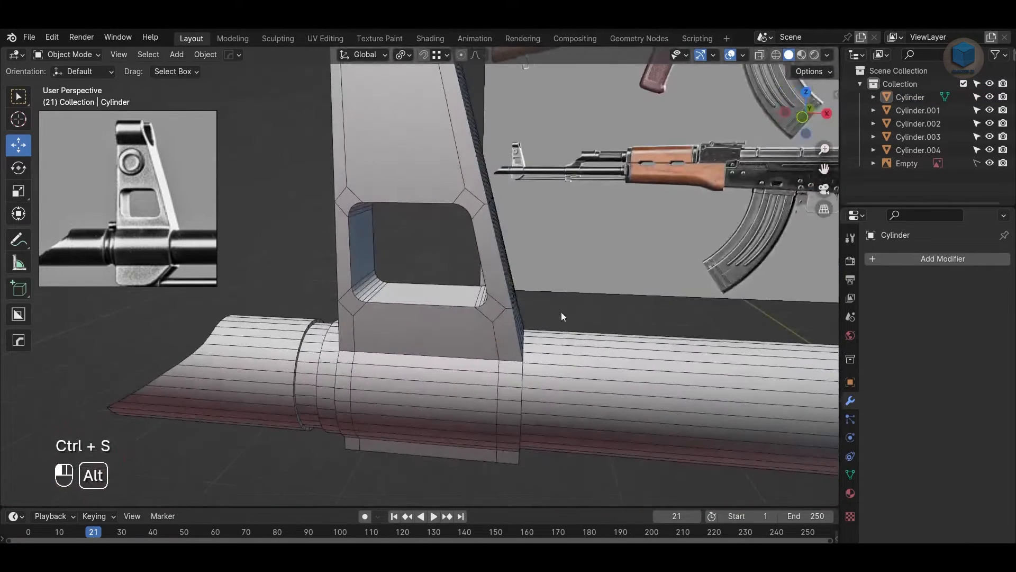
Step: Select the outer top faces on both sides of the sight post and extrude them upward 0.049951 m as two ears
key(KP_1)
alt+middle_click(376, 130)
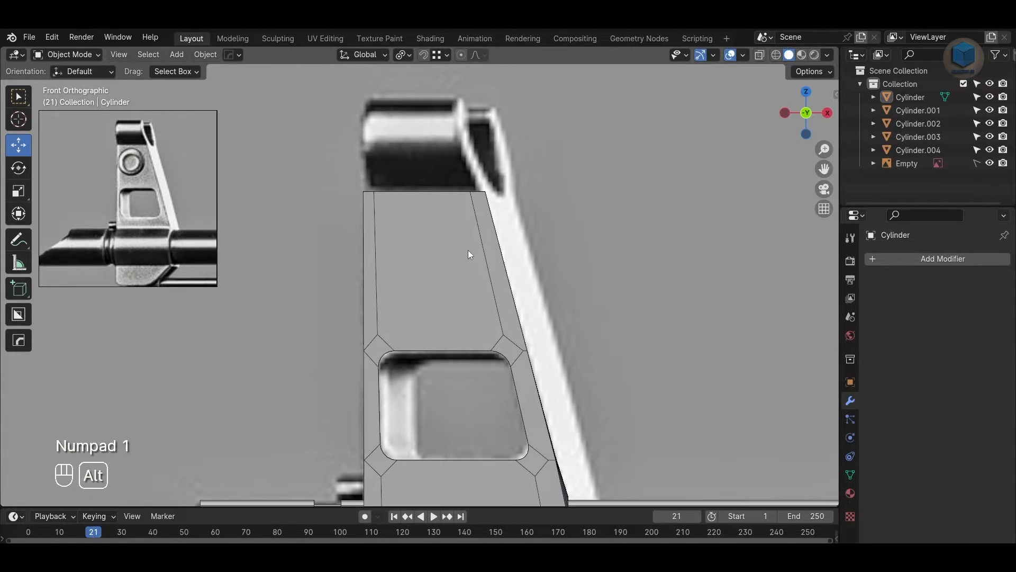
alt+middle_click(422, 237)
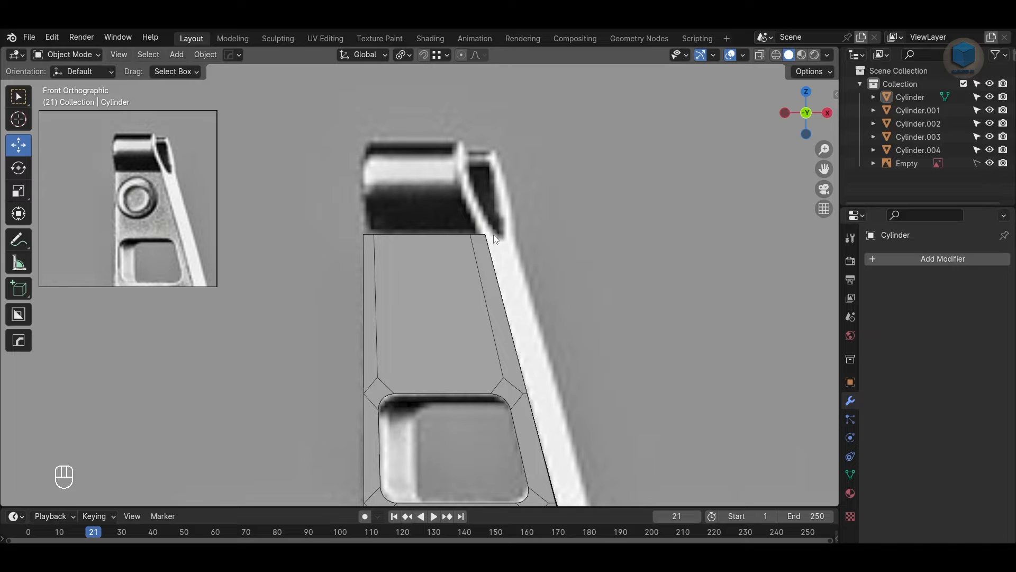
key(KP_3)
key(alt+z)
key(Tab)
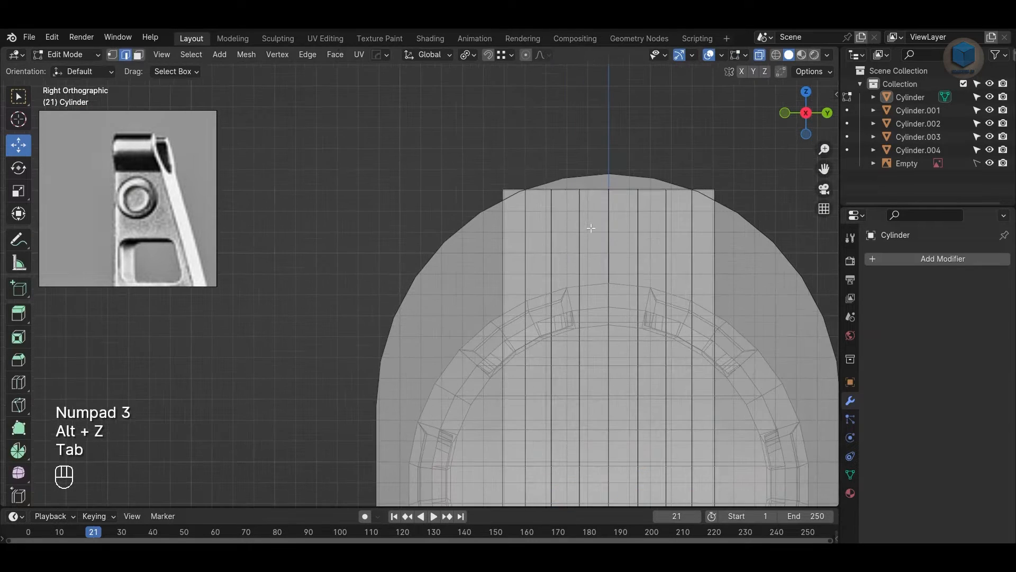
key(3)
alt+middle_click(493, 247)
drag(411, 192, 486, 241)
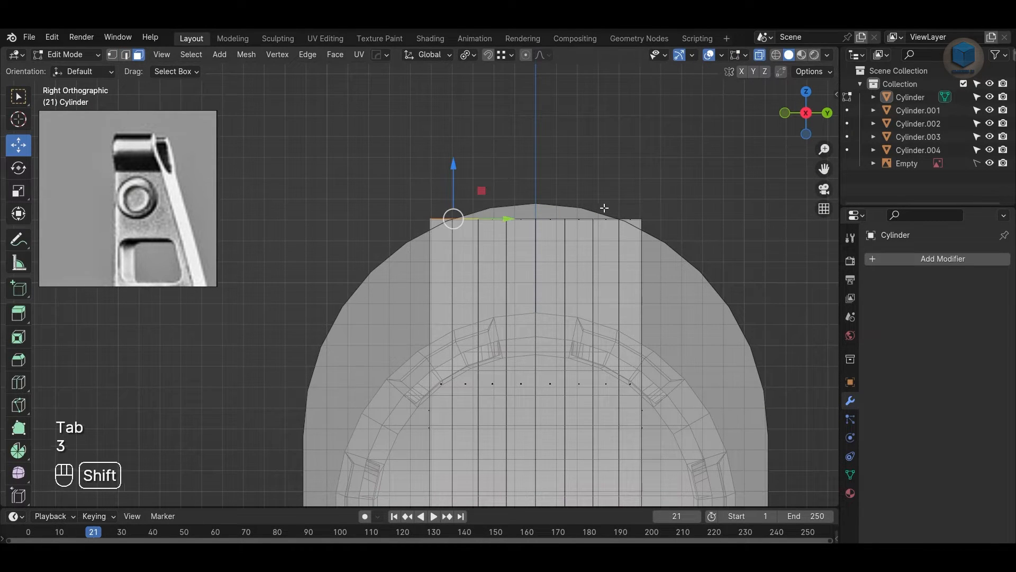
shift+drag(597, 205, 636, 231)
alt+middle_click(595, 278)
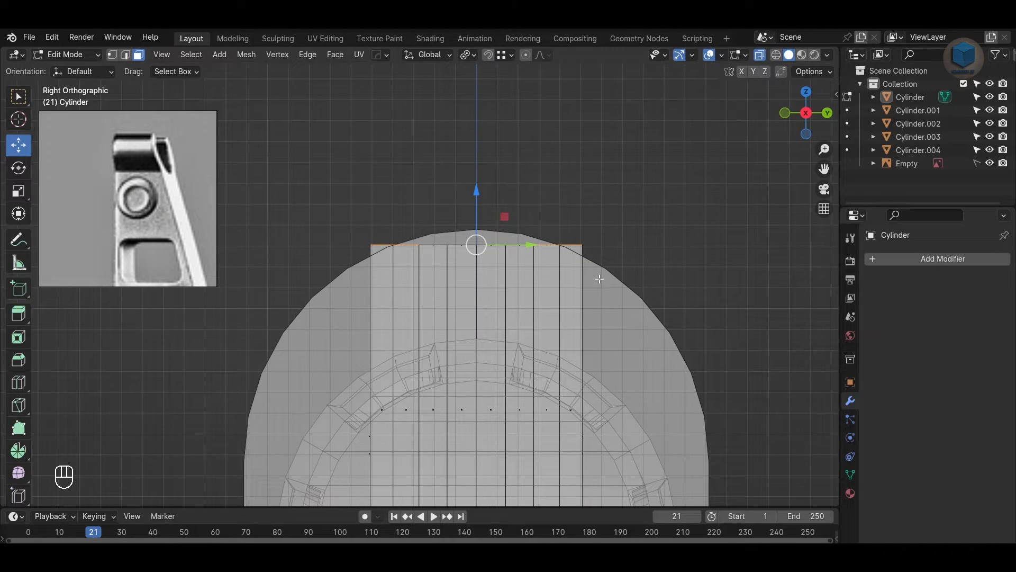
key(e)
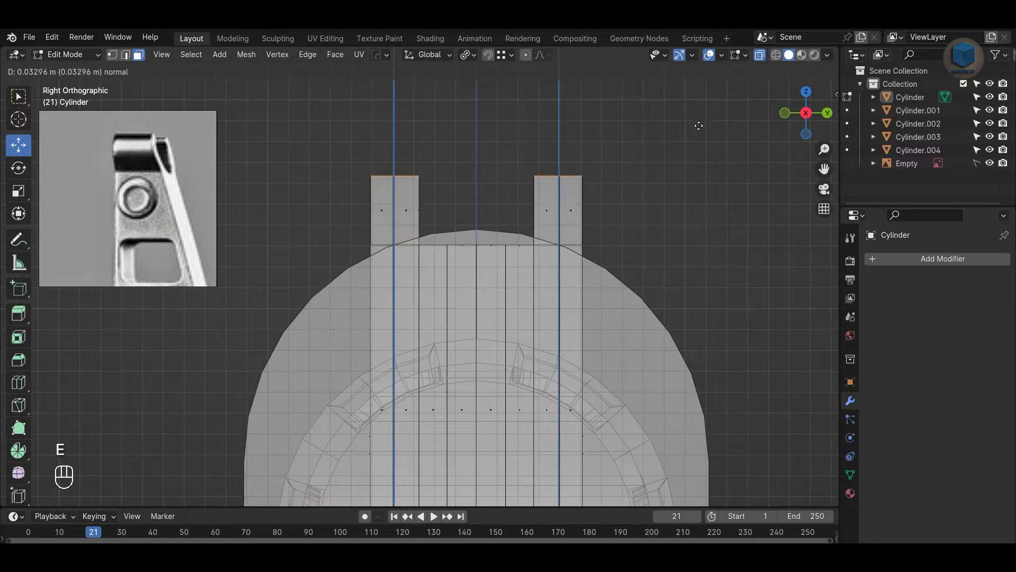
click(699, 94)
Step: Raise the tops of the two ears 0.041624 m along Z to the top of the sight in the reference
key(KP_1)
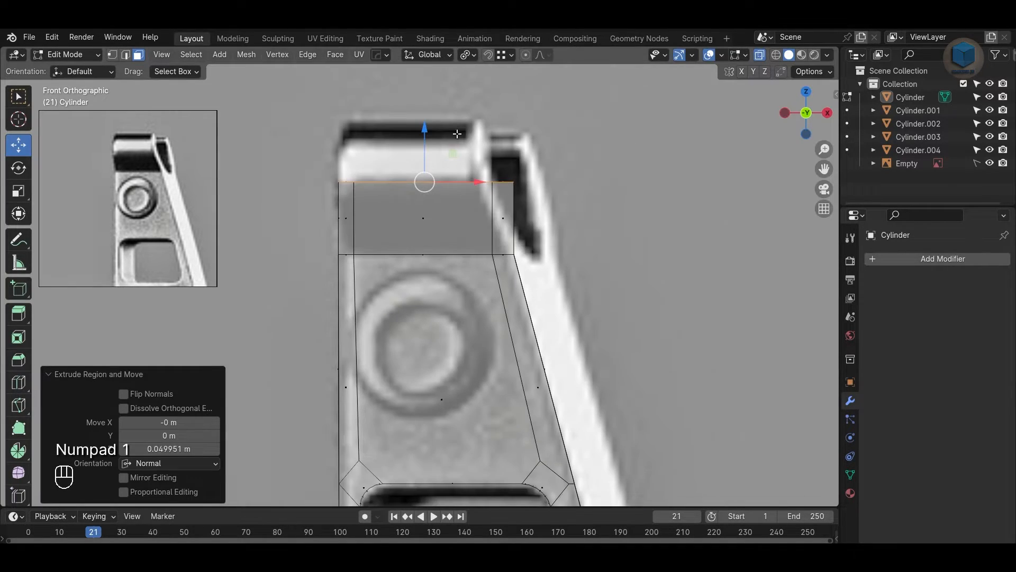
drag(419, 132, 448, 106)
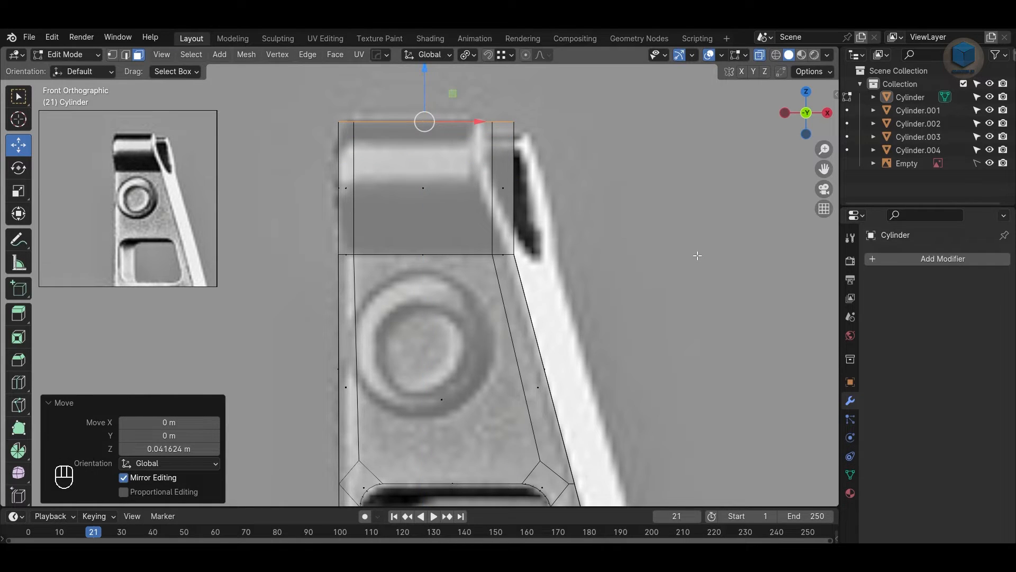
key(KP_3)
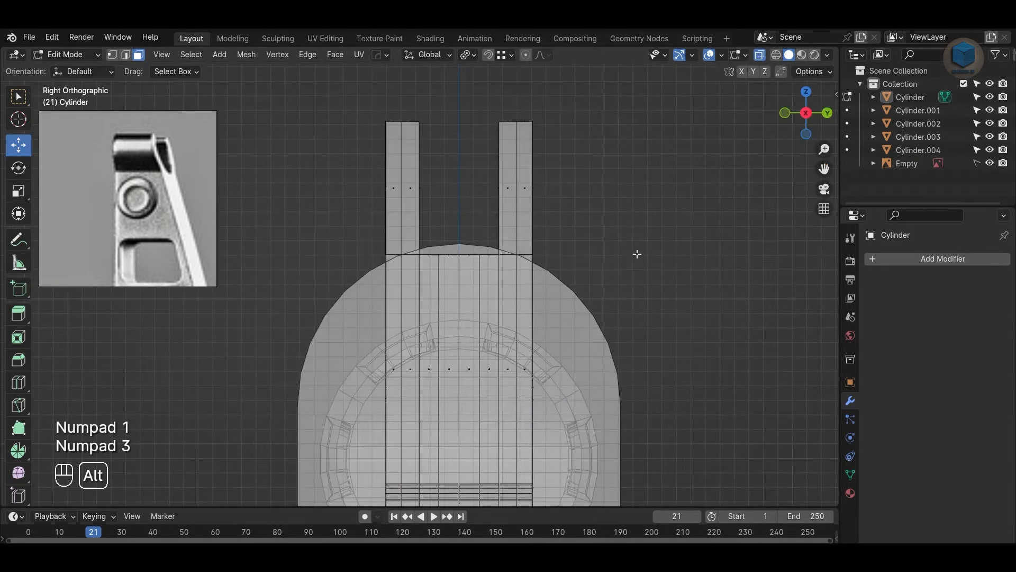
Step: Add one centred horizontal loop cut around each of the two upper ears of the sight post
key(alt+z)
key(alt+z)
key(ctrl+r)
click(536, 198)
right_click(536, 198)
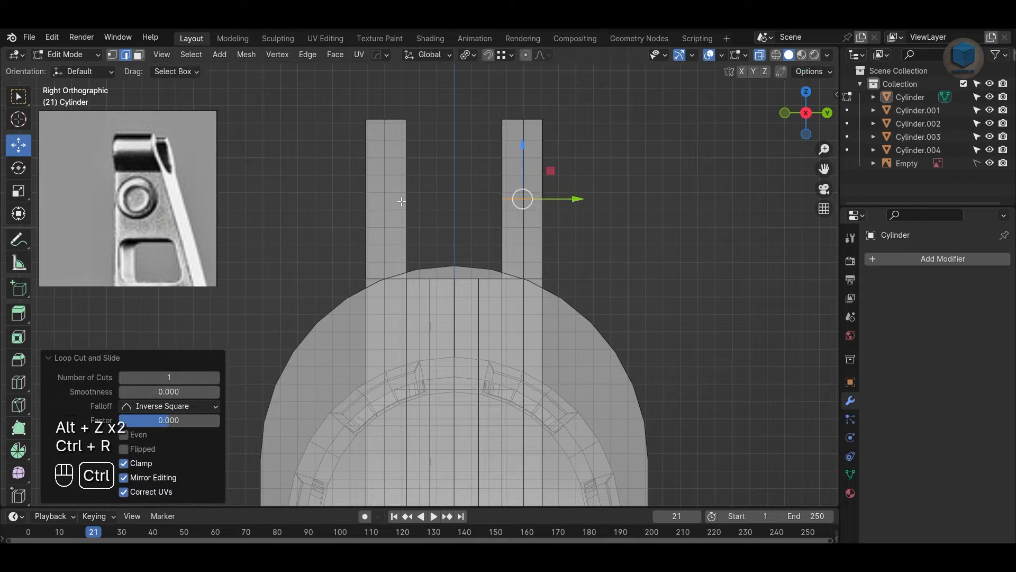
click(401, 201)
right_click(400, 200)
Step: Select all faces on the negative Y side of the sight post and barrel mesh and delete that half
key(1)
scroll(619, 265, down, 7)
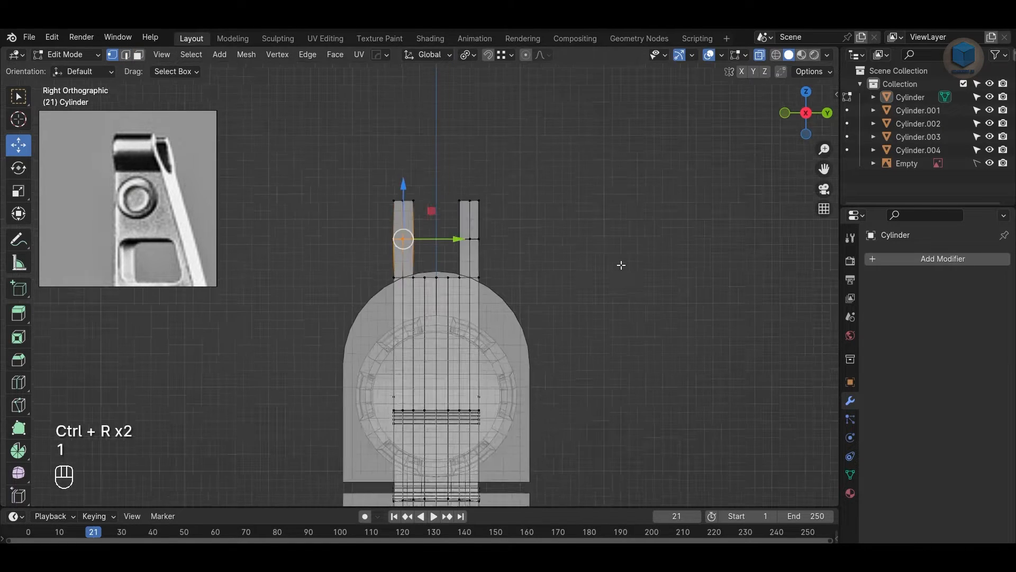
key(3)
middle_drag(478, 286, 410, 347)
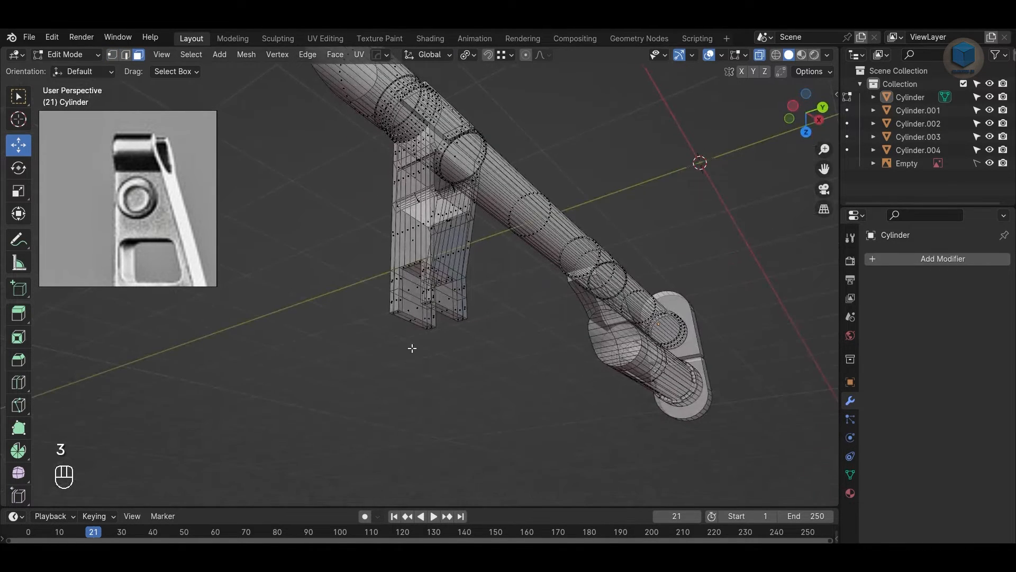
key(KP_3)
drag(344, 141, 426, 497)
scroll(523, 375, down, 1)
scroll(524, 349, up, 4)
key(Delete)
click(581, 306)
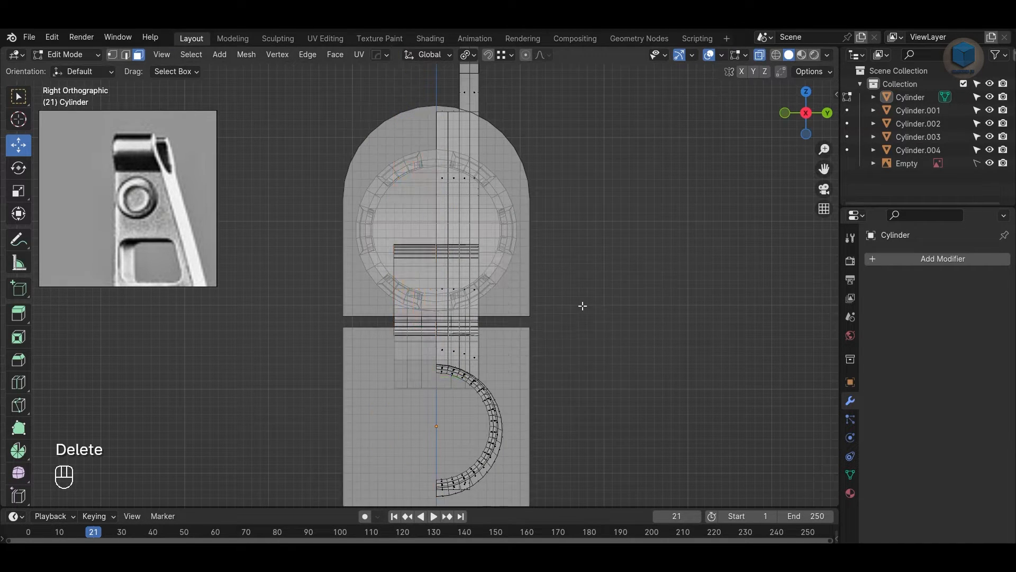
Step: Move the middle vertices of the remaining ear outward along Y so that the ear bends away from the centre line
alt+middle_drag(563, 261, 532, 489)
scroll(458, 312, up, 4)
key(1)
drag(518, 342, 564, 342)
shift+middle_drag(523, 311, 520, 272)
drag(404, 201, 518, 253)
Step: Bevel the ear's middle edge loop with five segments to turn the sharp bend into a smooth curve
scroll(504, 306, up, 1)
alt+click(535, 302)
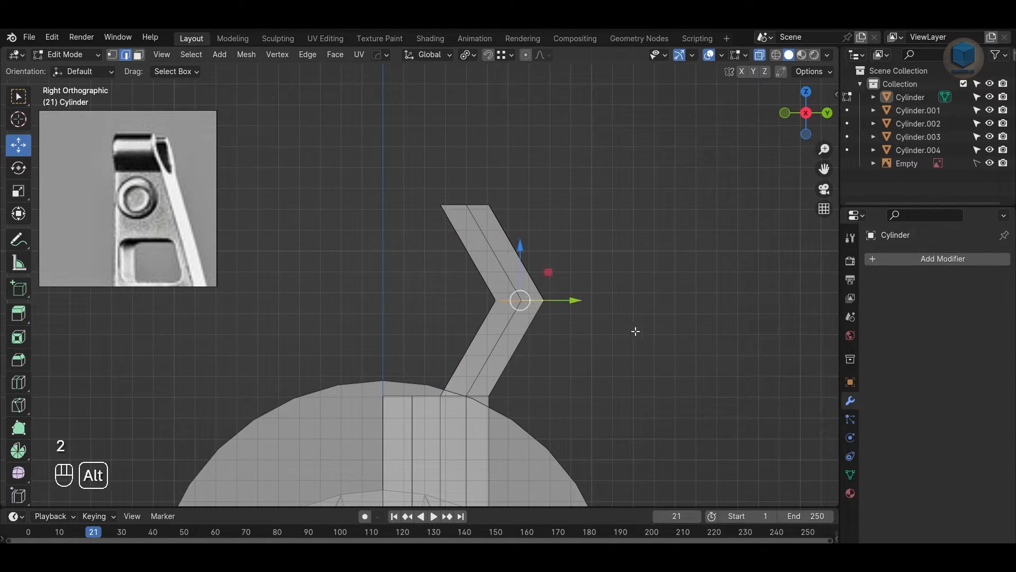
scroll(696, 360, up, 4)
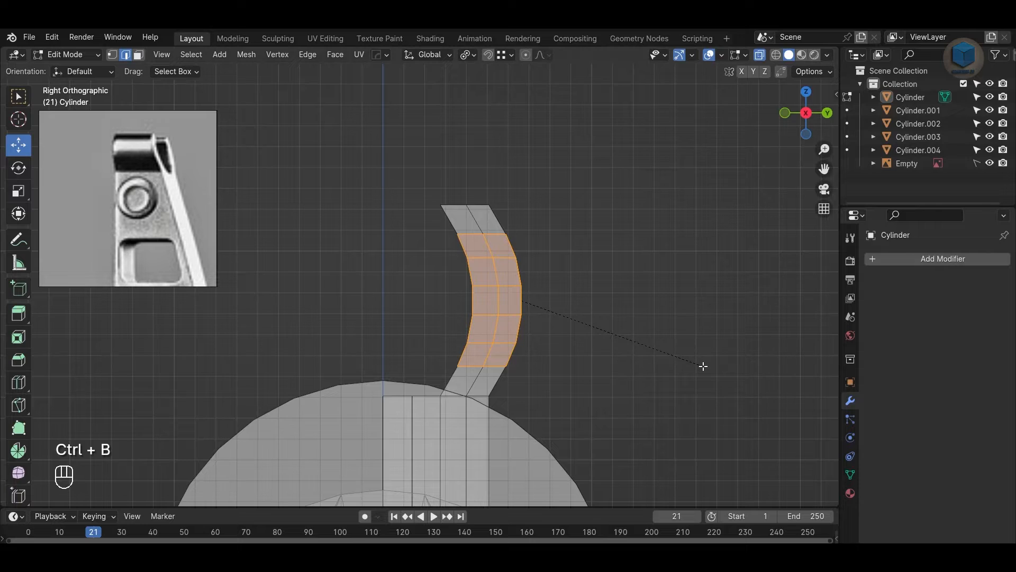
Step: Undo the sight ear's bevel and move its middle edges about 0.0076 m and its top vertices about -0.0018 m along Y
click(702, 366)
key(ctrl+z)
drag(588, 300, 589, 300)
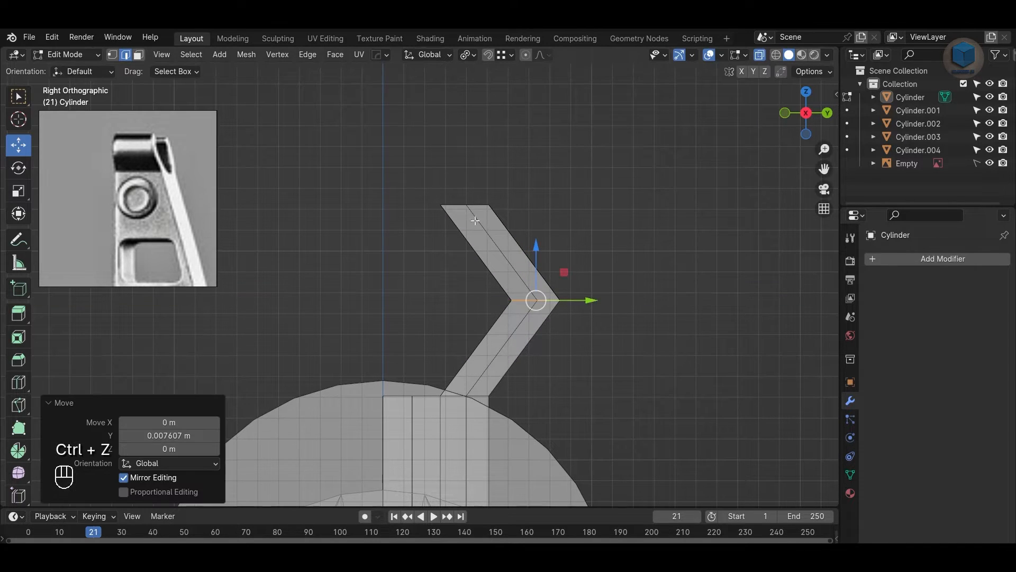
key(1)
drag(406, 159, 516, 204)
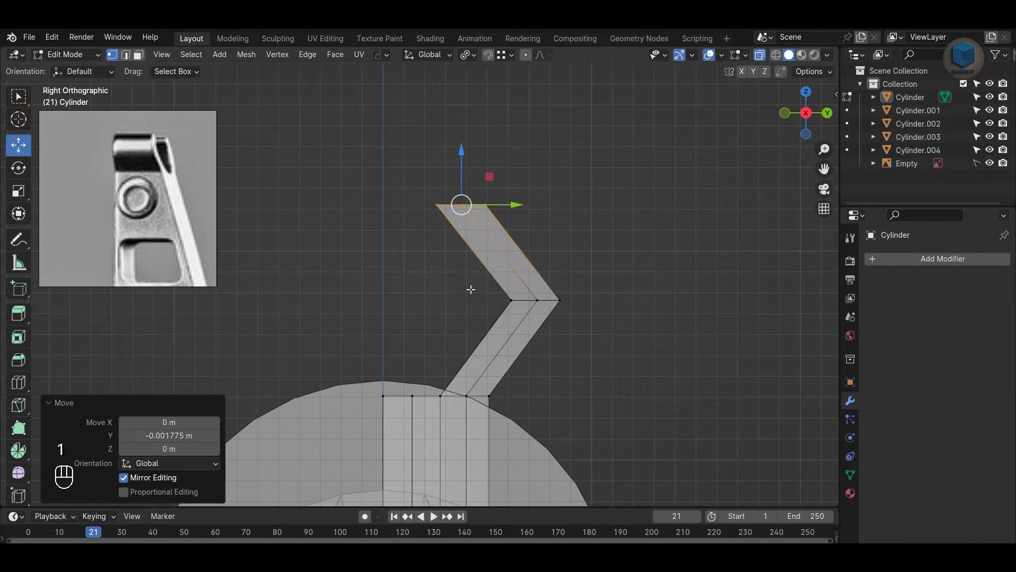
Step: Bevel the sight ear's middle edges with several segments to round the bend into a curve
key(2)
drag(470, 280, 664, 331)
key(ctrl+b)
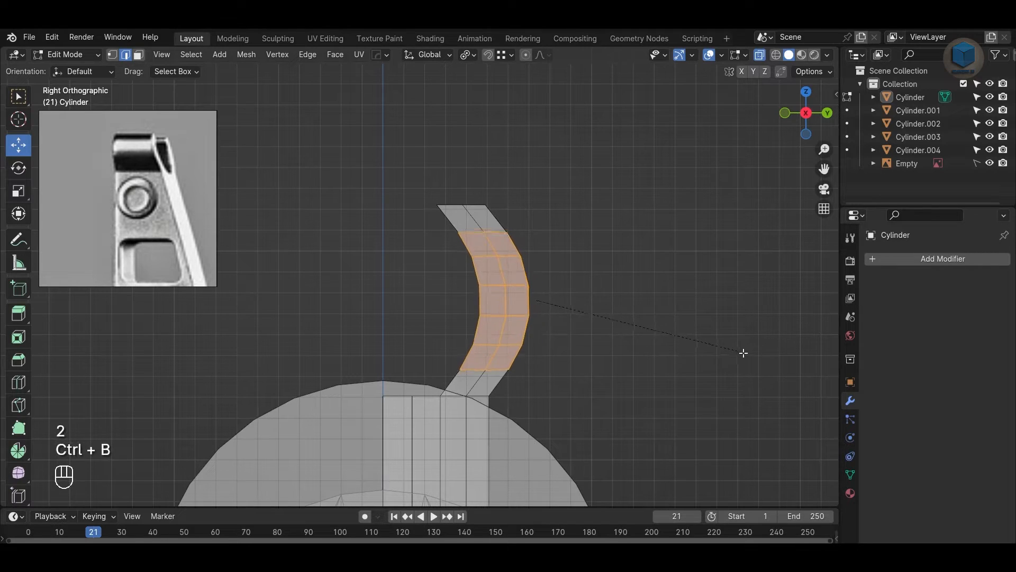
click(743, 353)
key(Tab)
key(alt+z)
Step: Mirror the barrel and front sight object across the Y axis with bisect, and apply the mirror modifier
alt+drag(723, 347, 465, 294)
click(382, 372)
click(411, 371)
right_click(411, 370)
click(407, 327)
key(alt+x)
click(297, 332)
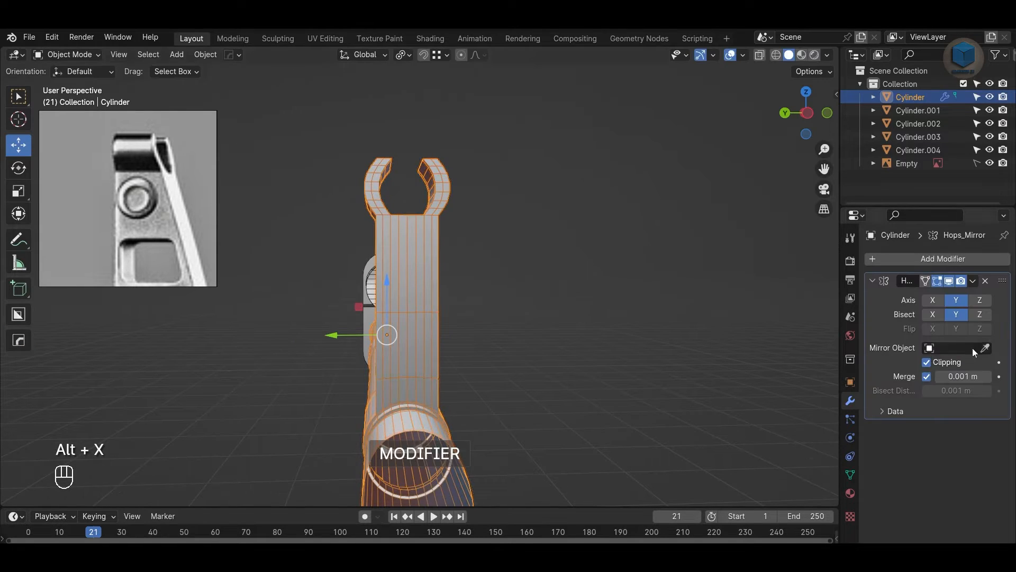
click(972, 281)
click(972, 280)
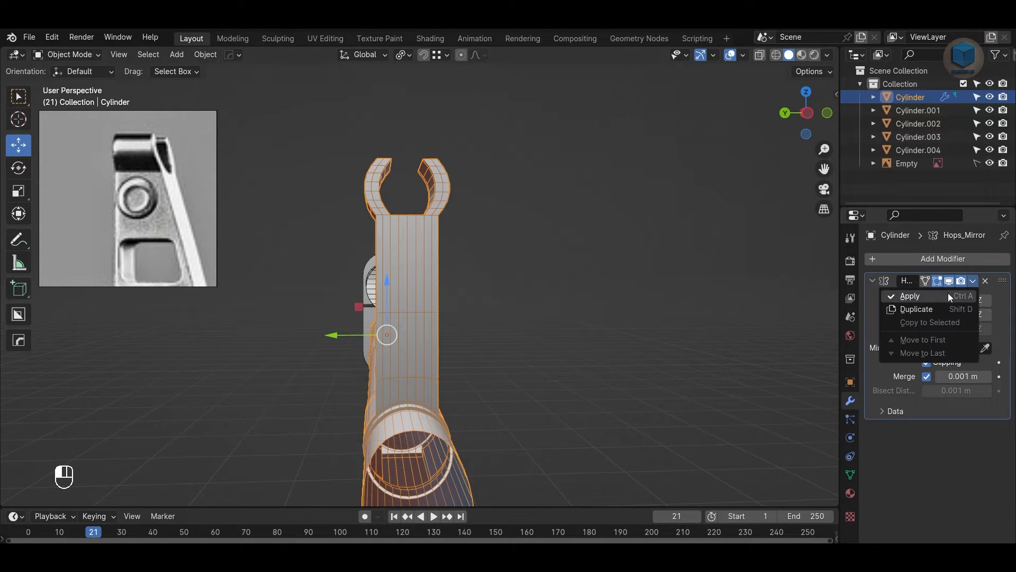
click(942, 293)
click(550, 311)
Step: Examine the slanted muzzle opening in front and perspective views against the reference image
alt+drag(551, 311, 490, 274)
scroll(483, 315, up, 3)
click(490, 274)
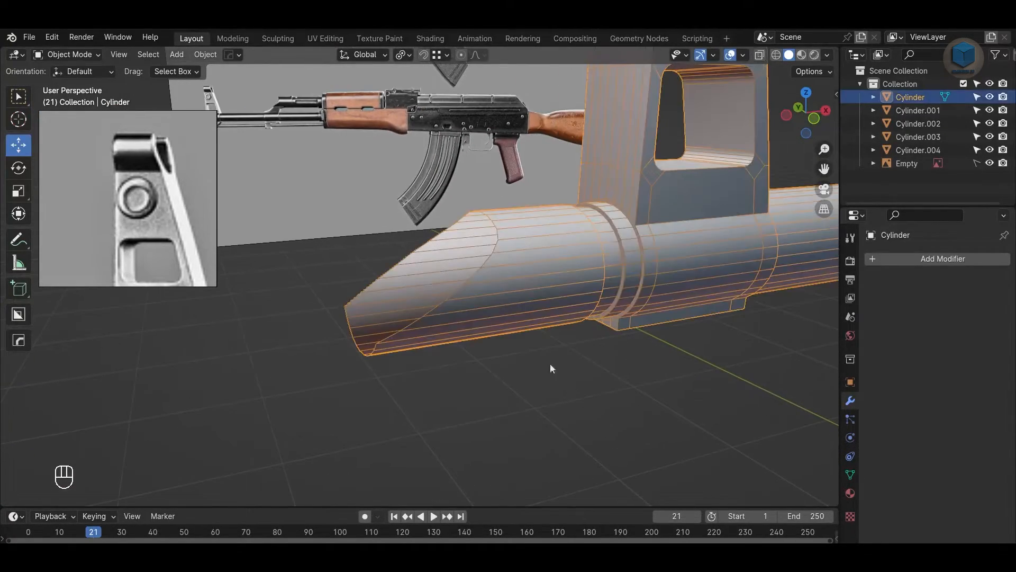
key(Tab)
key(KP_1)
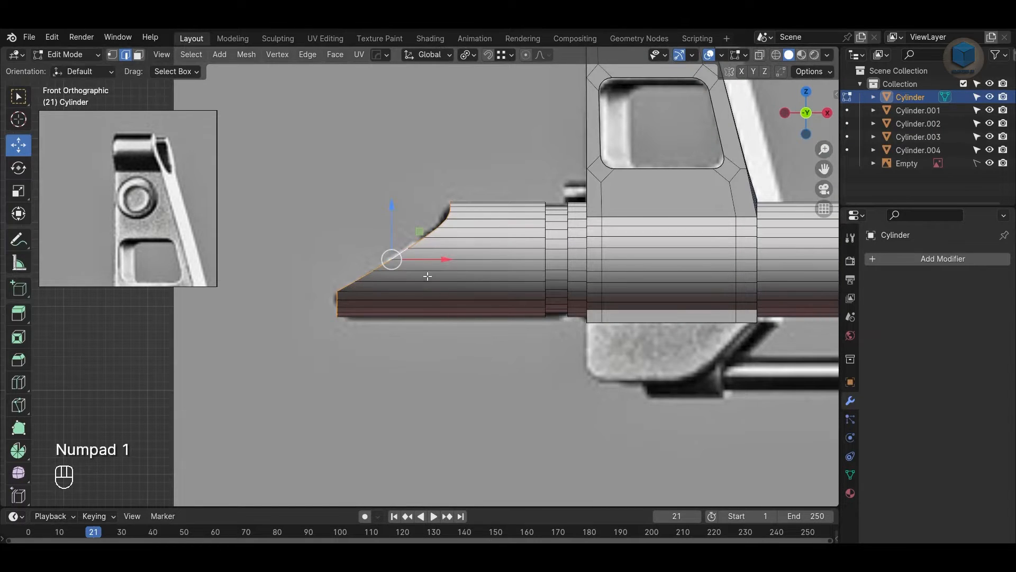
scroll(169, 204, down, 3)
scroll(105, 269, up, 2)
drag(106, 269, 116, 178)
alt+drag(426, 359, 581, 354)
key(alt+z)
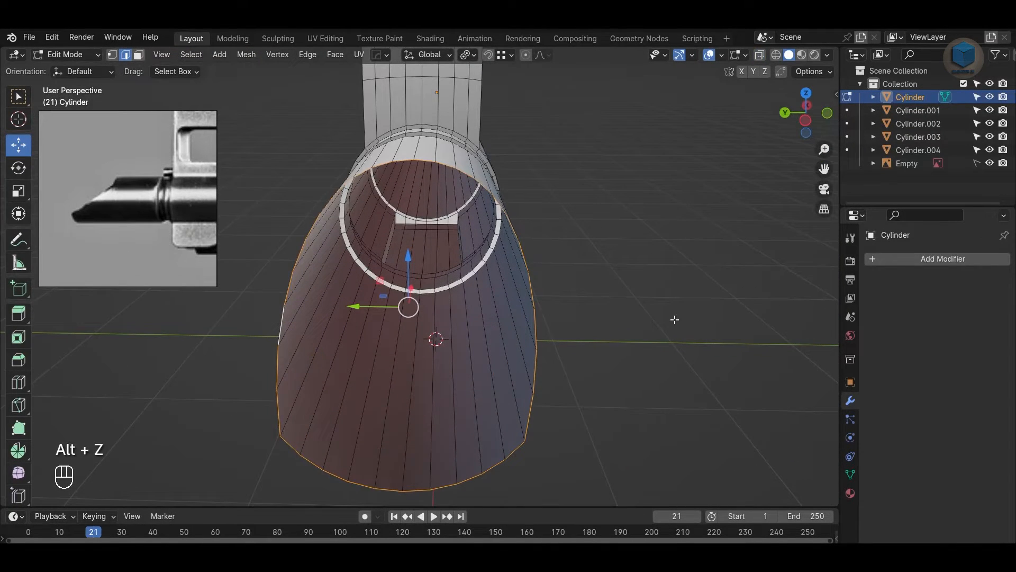
Step: Try a Solidify modifier with even thickness on the barrel and apply the object's scale
key(Tab)
alt+drag(517, 249, 556, 260)
click(966, 259)
mouse_move(894, 273)
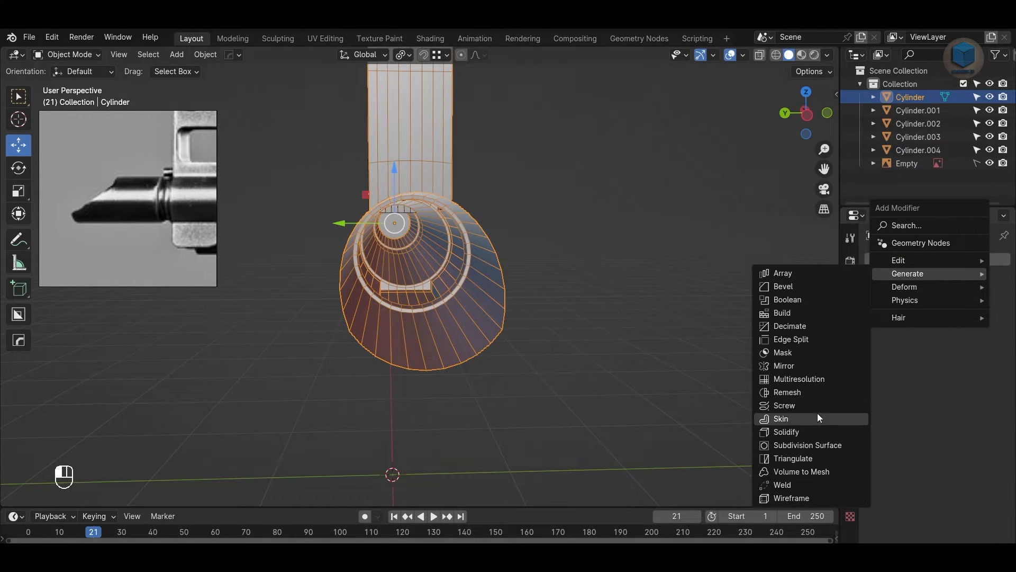
click(817, 431)
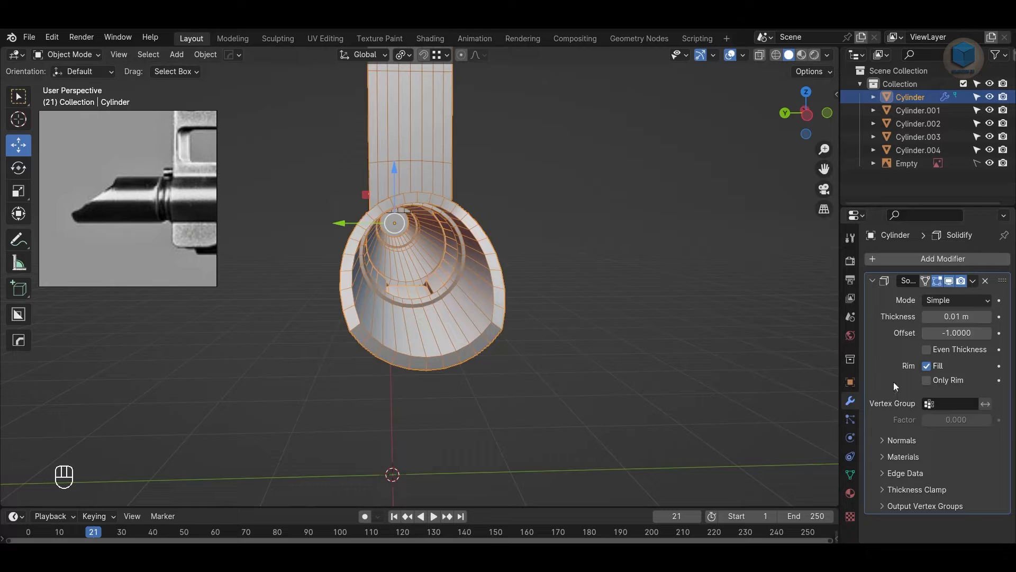
click(955, 349)
key(ctrl+a)
click(536, 265)
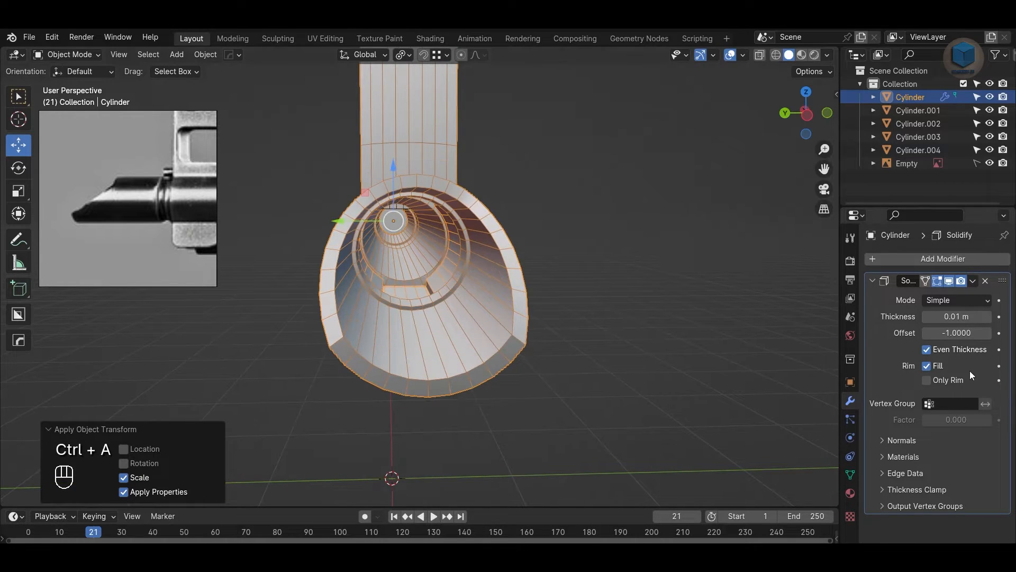
Step: Try the Solidify modifier with only the rim, and remove the modifier from the barrel
click(935, 382)
alt+drag(612, 337, 710, 322)
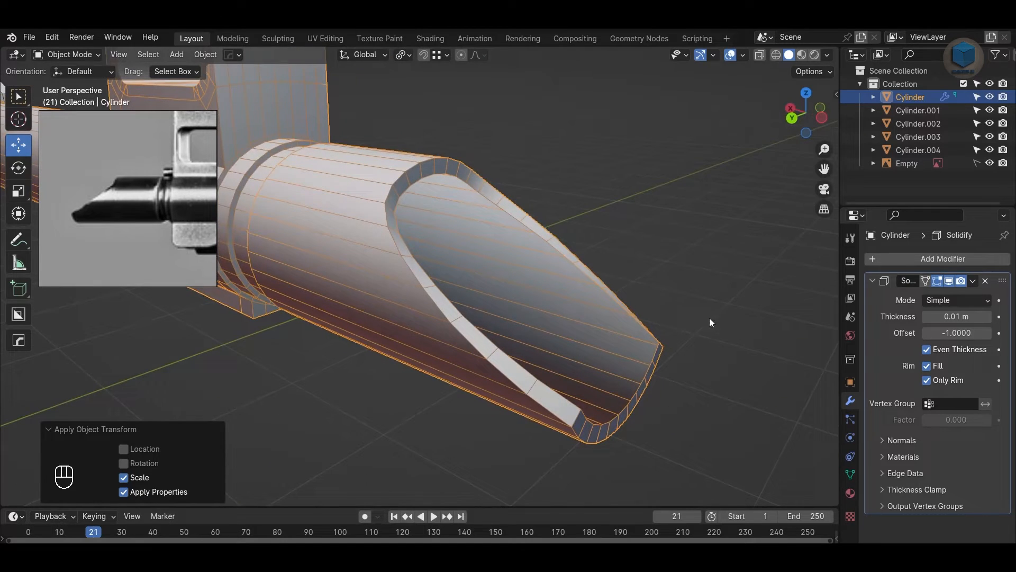
click(982, 280)
Step: Extrude the slanted muzzle opening's edge loop inward at a scale of 0.942 to form the rim
key(Tab)
key(Tab)
key(Tab)
key(2)
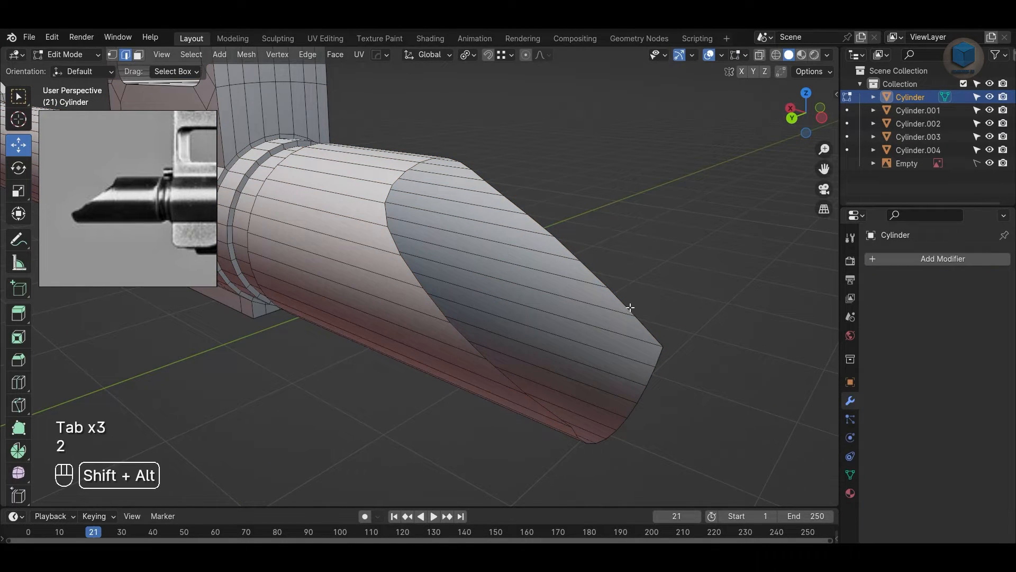
alt+shift+click(629, 307)
key(e)
key(s)
click(717, 236)
Step: Extrude the rim's inner loop about 0.151 m along X into the muzzle and flatten it with an X scale of 0
alt+drag(742, 239, 552, 265)
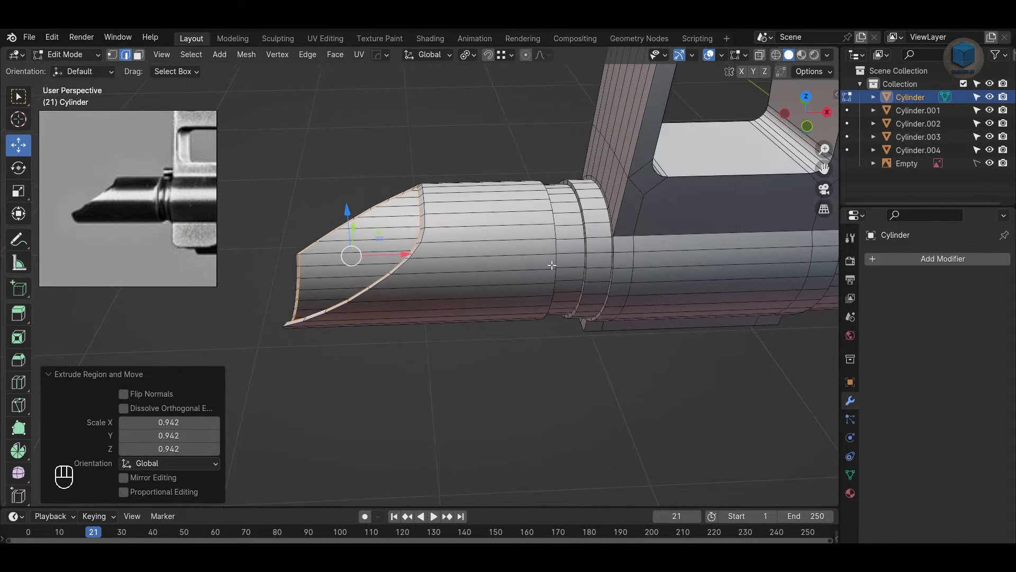
key(e)
click(704, 251)
key(s)
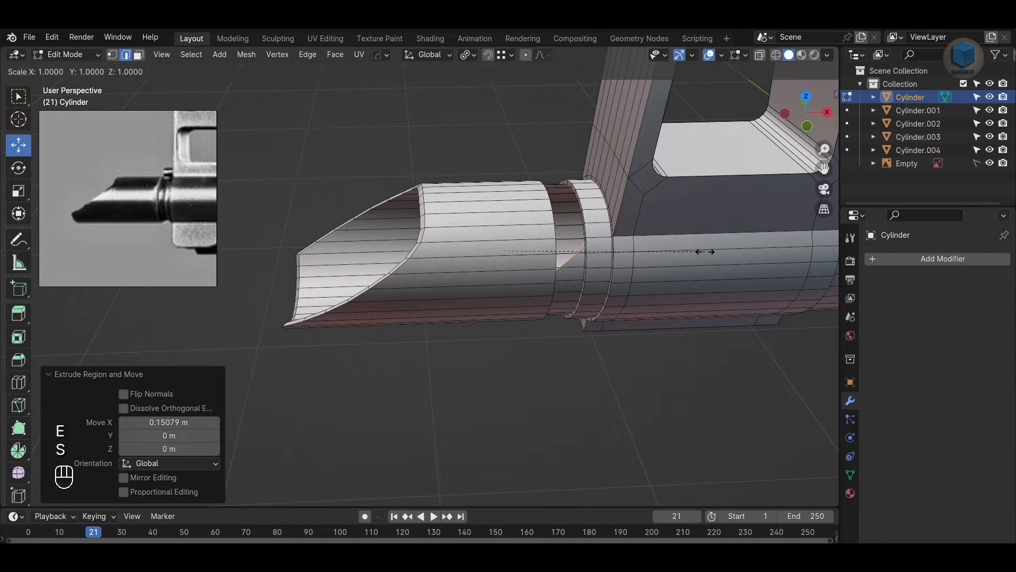
key(x)
key(0)
click(703, 251)
Step: Move the flattened inner loop along X by about 0.0268 m and a further 0.0015 m, toward the collar groove
key(KP_1)
key(alt+z)
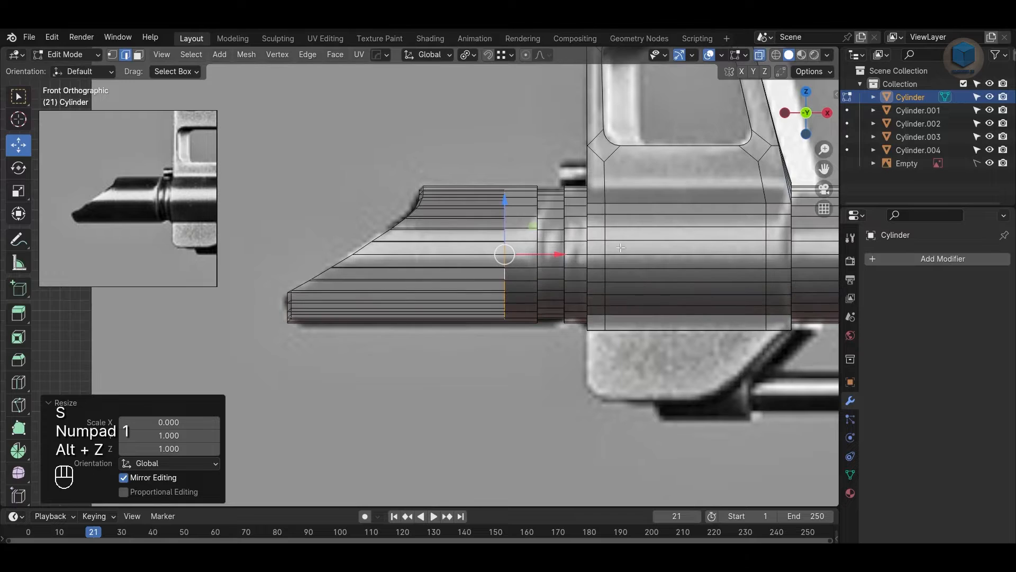
key(g)
key(x)
click(560, 251)
scroll(569, 270, up, 4)
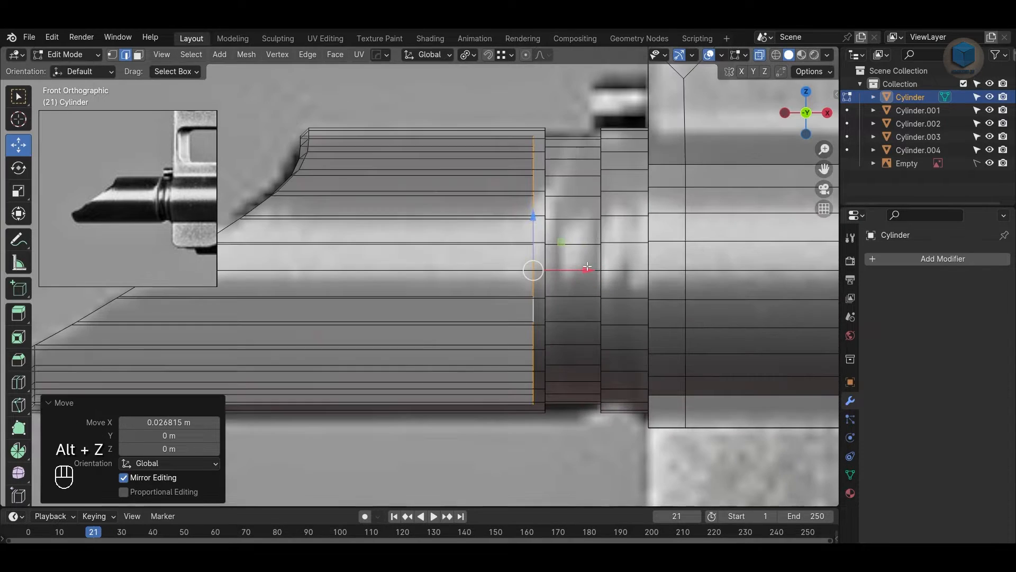
drag(568, 281, 571, 281)
middle_drag(726, 255, 693, 227)
Step: Extrude the inner loop inward at a scale of 0.955 to form a narrow ring inside the muzzle
key(KP_3)
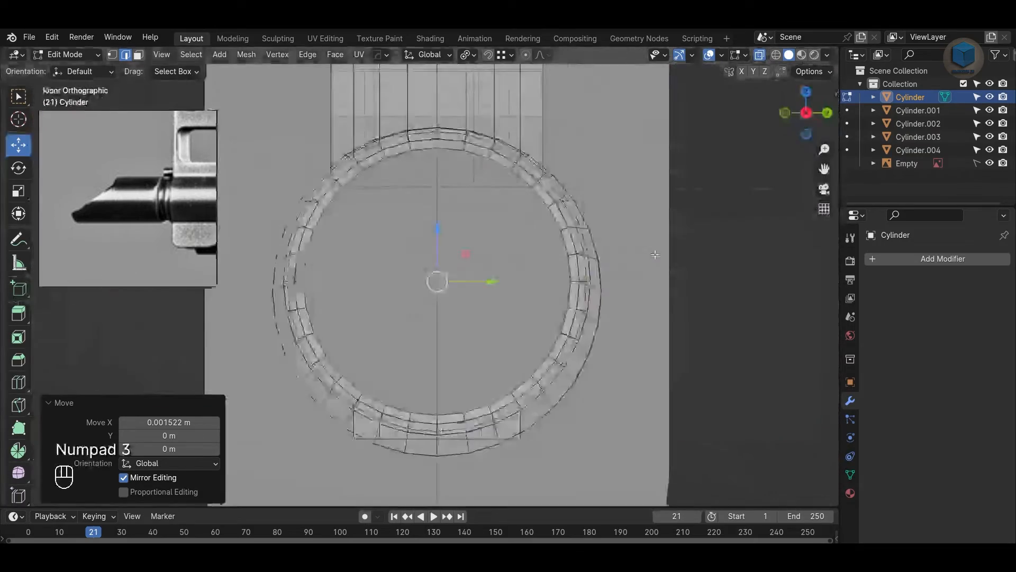
key(alt+z)
key(alt+z)
key(e)
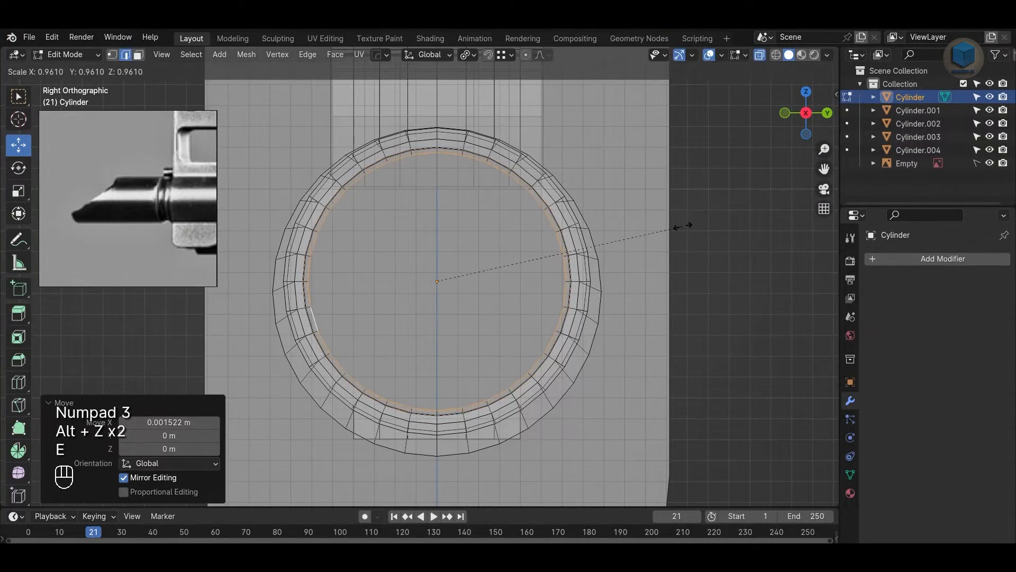
click(680, 224)
Step: Extrude the narrow ring's inner loop along X back toward the muzzle tip, up to the start of the slanted cut
alt+drag(704, 241, 667, 281)
scroll(648, 287, down, 4)
key(alt+z)
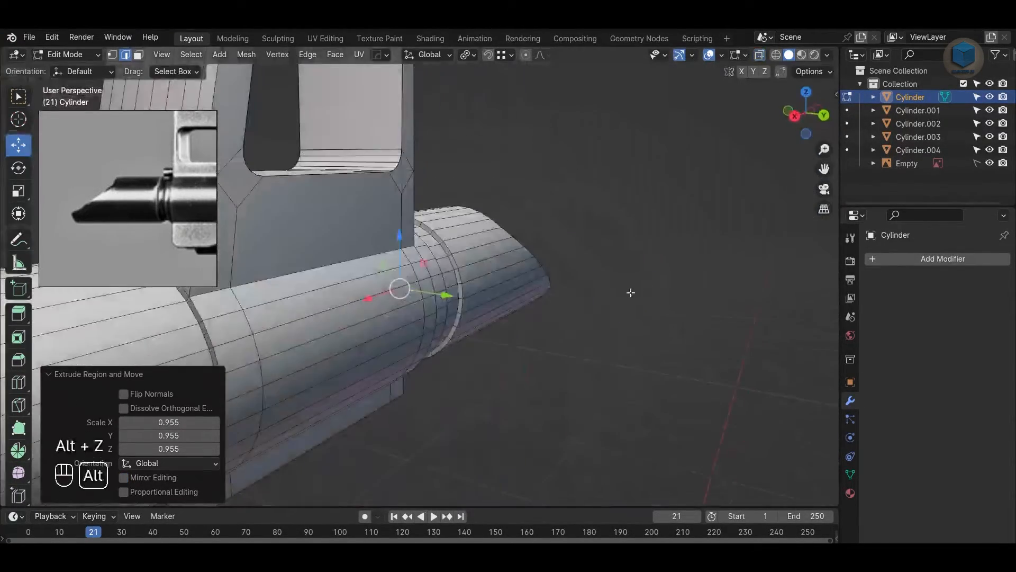
alt+scroll(625, 307, down, 2)
alt+drag(624, 308, 407, 314)
key(KP_1)
key(alt+z)
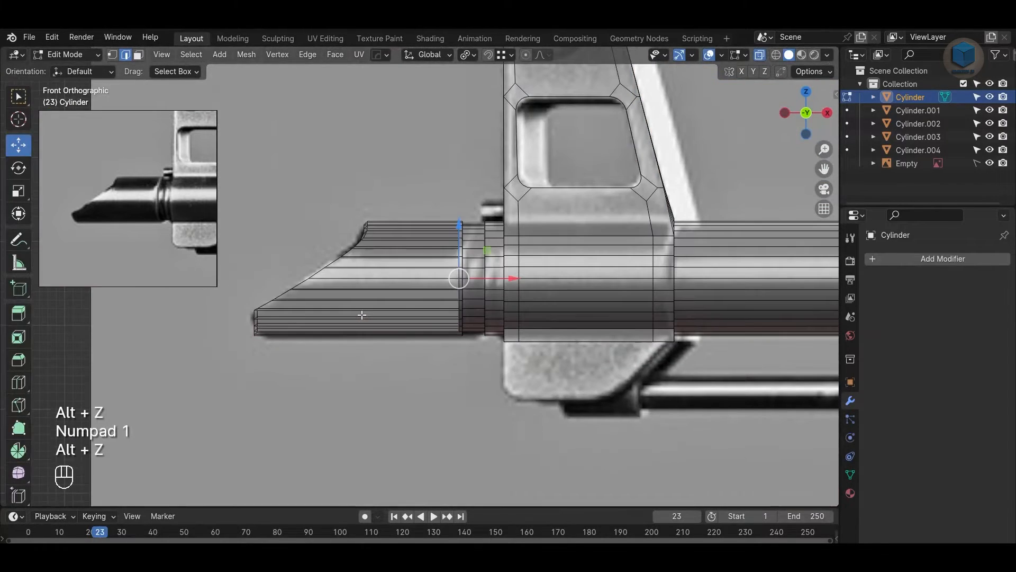
key(e)
click(280, 323)
Step: Extrude the inner loop at a scale of 0.638 to create the flat ring face around the bore
alt+drag(280, 322, 603, 323)
key(alt+z)
alt+drag(660, 295, 653, 334)
key(e)
key(s)
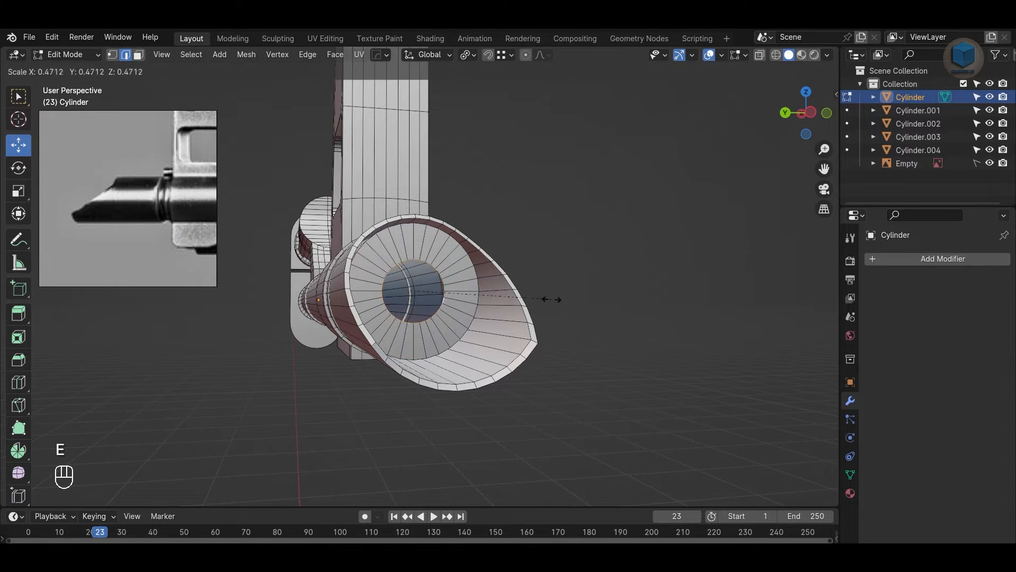
click(601, 304)
Step: Extrude the bore loop about 0.483 m along X into the barrel and fill its far end with a face
alt+drag(665, 318, 595, 347)
key(e)
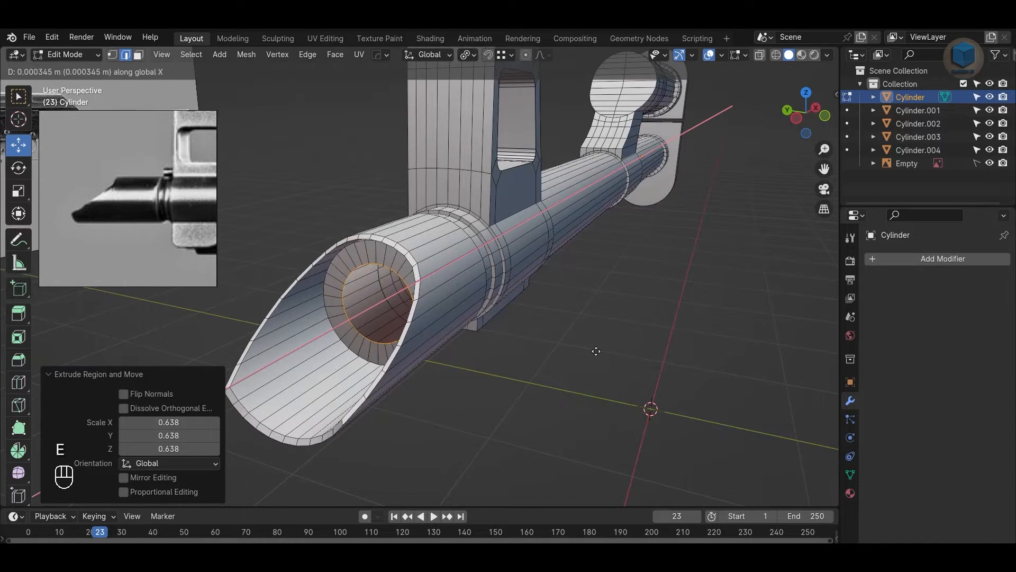
key(KP_3)
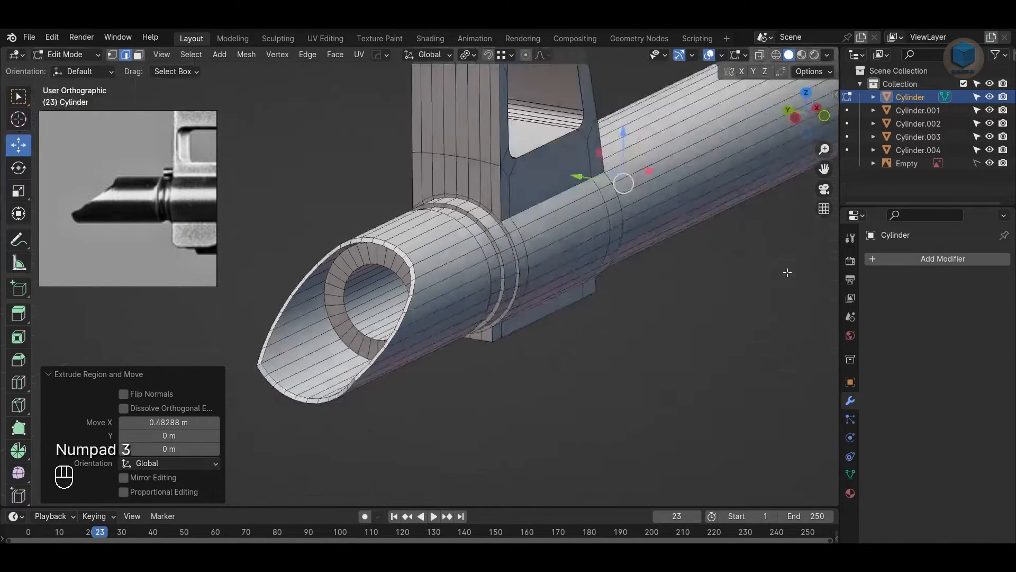
key(alt+z)
key(KP_1)
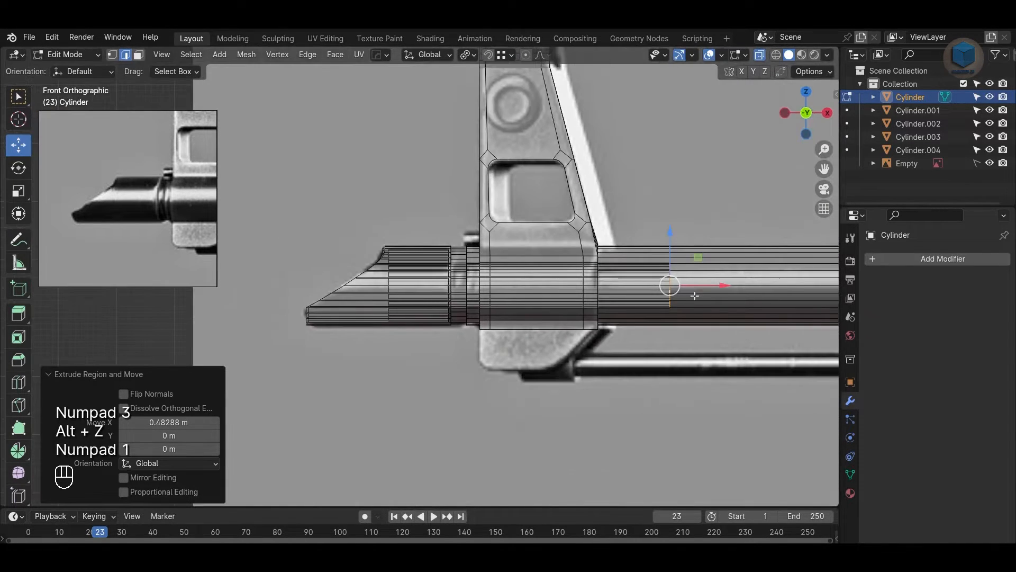
key(f)
key(Tab)
Step: Add a centered loop cut around the flat ring face inside the muzzle and bevel it into a wide band
alt+drag(656, 440, 535, 393)
key(alt+z)
scroll(487, 318, up, 5)
key(Tab)
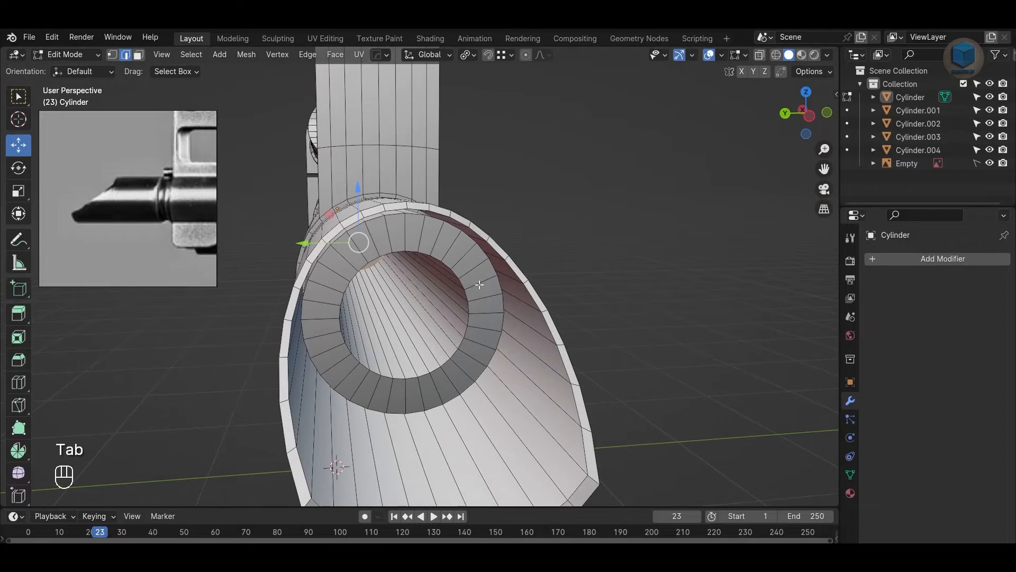
key(Tab)
key(Tab)
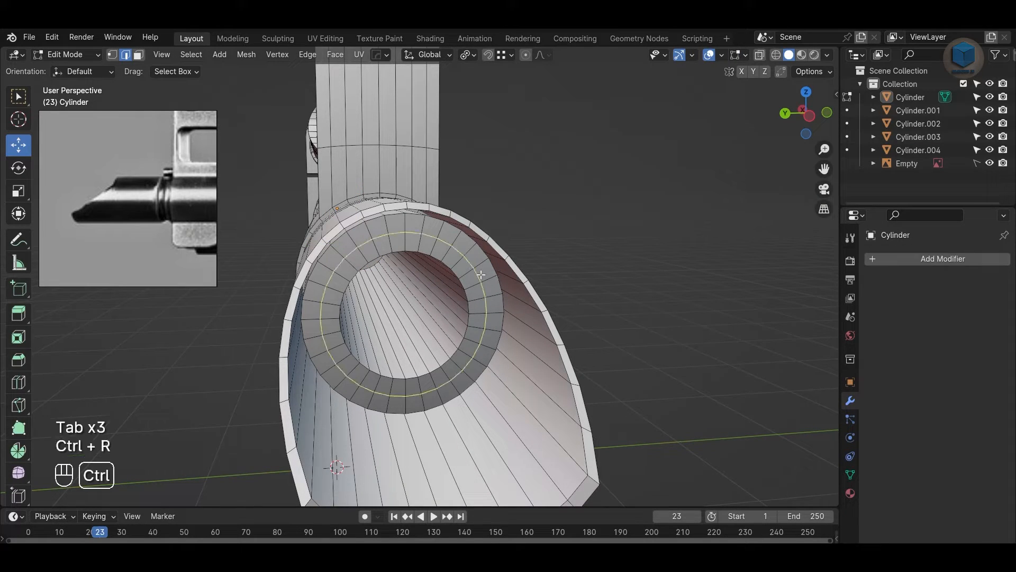
click(480, 275)
right_click(584, 286)
key(ctrl+b)
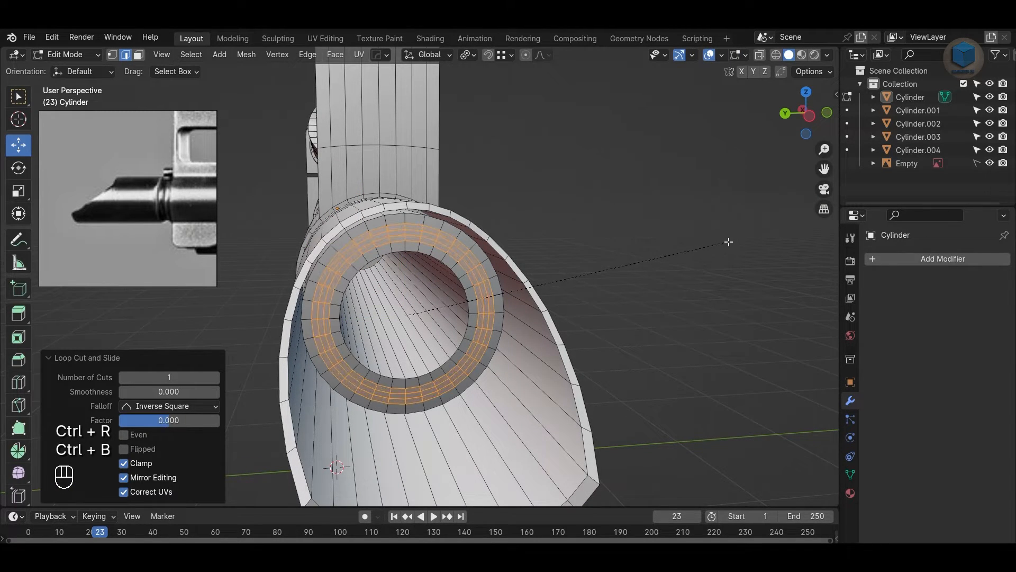
click(729, 241)
Step: Extrude the band of faces on the muzzle's inner ring along their normals
scroll(717, 284, up, 3)
key(3)
right_click(549, 273)
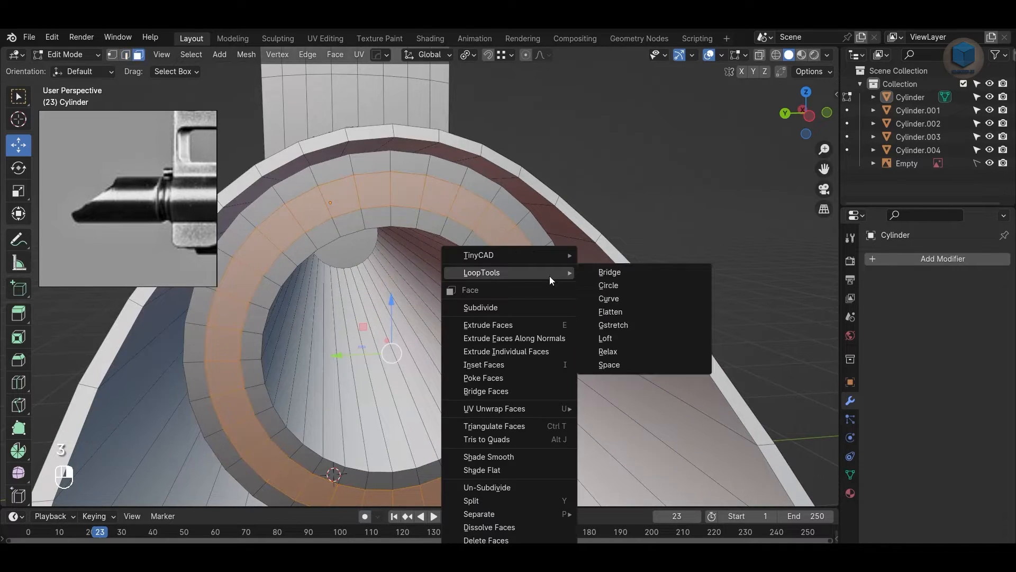
click(551, 342)
click(553, 344)
key(Tab)
click(695, 186)
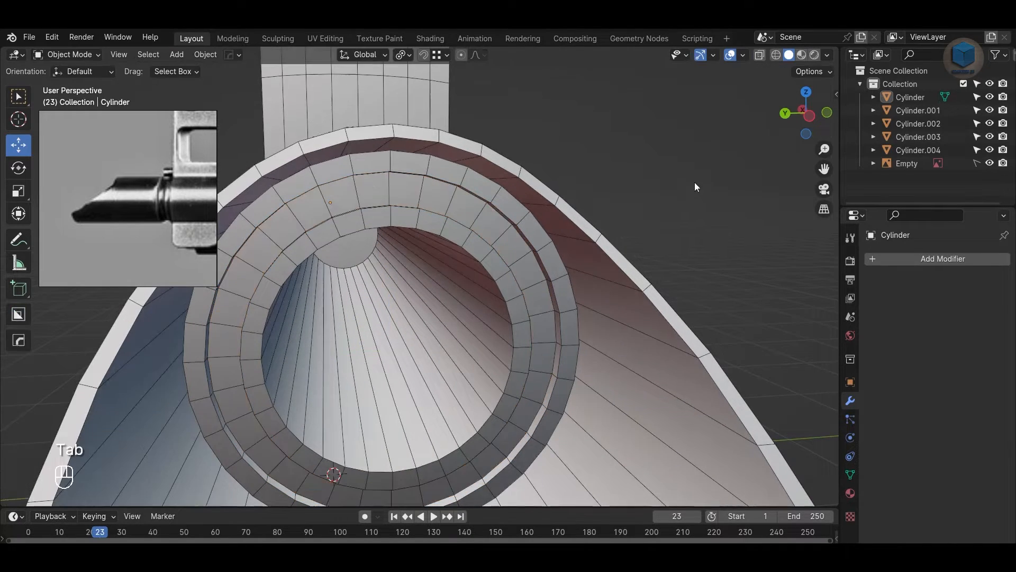
Step: Turn off the wireframe overlay so the rifle parts show as plain shaded surfaces
scroll(617, 280, down, 5)
middle_drag(617, 276, 520, 269)
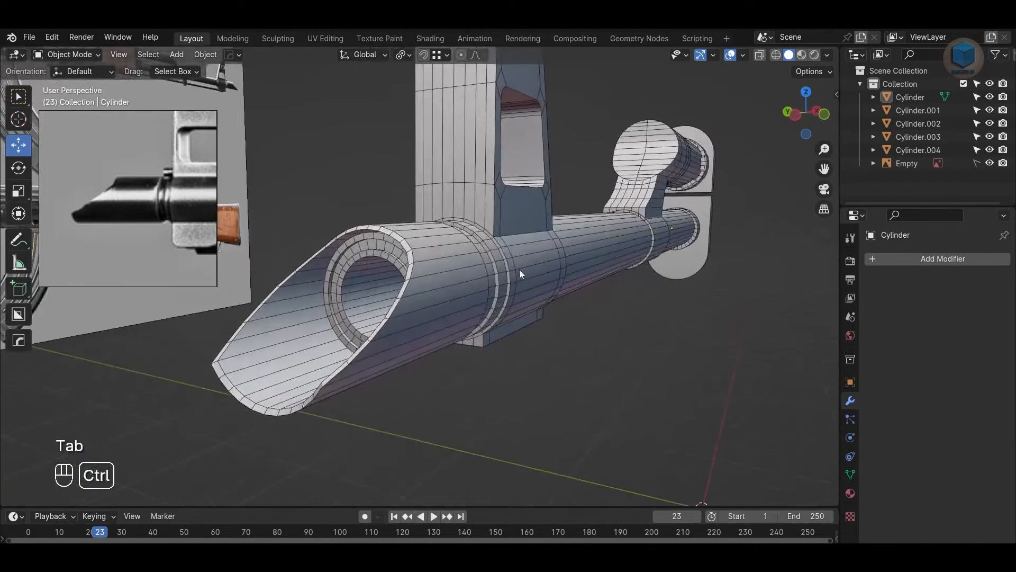
click(742, 56)
click(662, 277)
scroll(599, 372, down, 4)
alt+drag(599, 371, 455, 317)
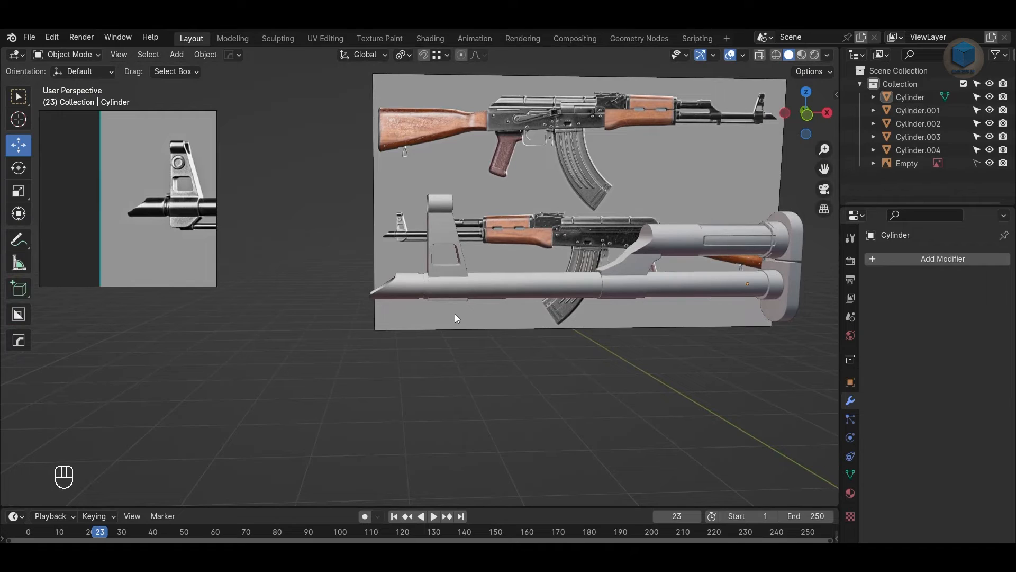
Step: Add a 30-vertex cylinder mesh, move it over the front end of the barrel and rotate it 90°
key(KP_1)
scroll(496, 335, up, 6)
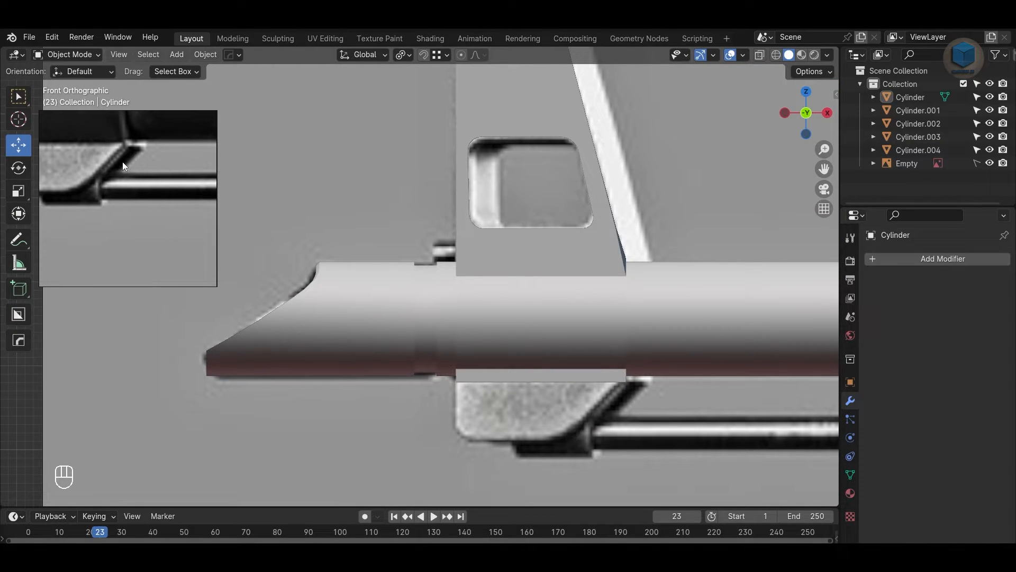
scroll(608, 358, down, 4)
alt+middle_click(581, 356)
key(shift+a)
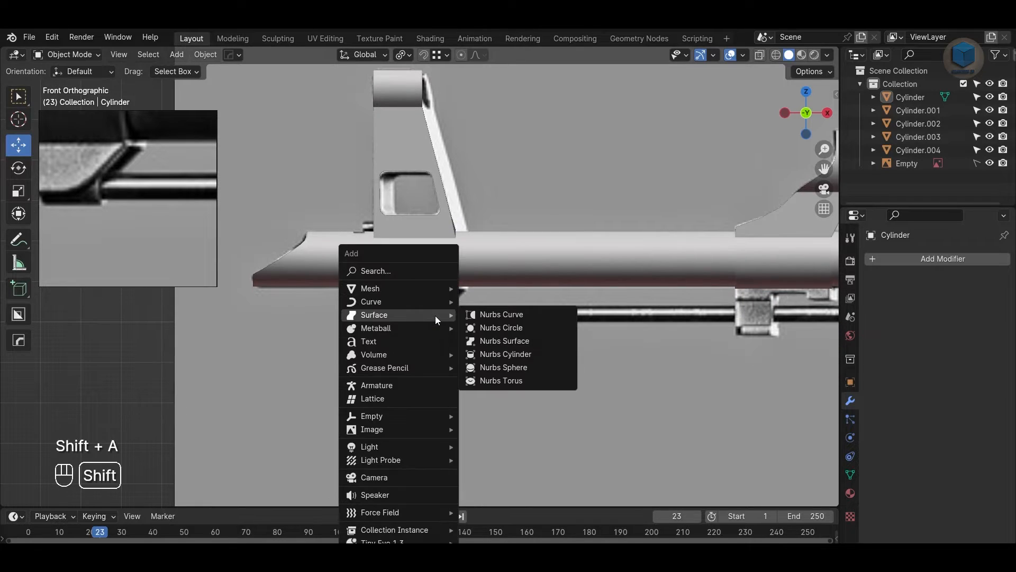
mouse_move(418, 289)
click(493, 370)
scroll(494, 370, down, 8)
key(w)
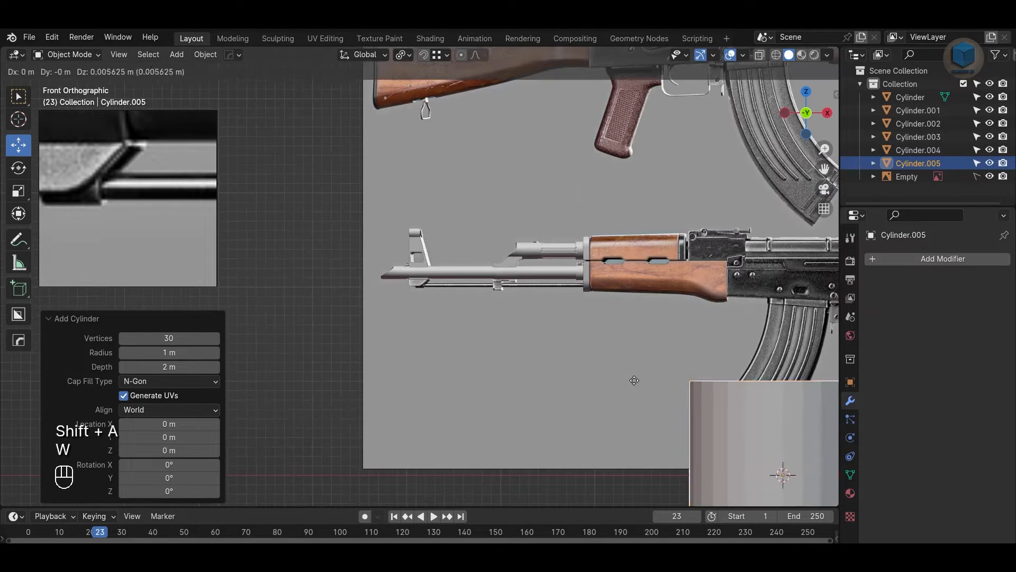
click(284, 196)
text(r90)
key(Return)
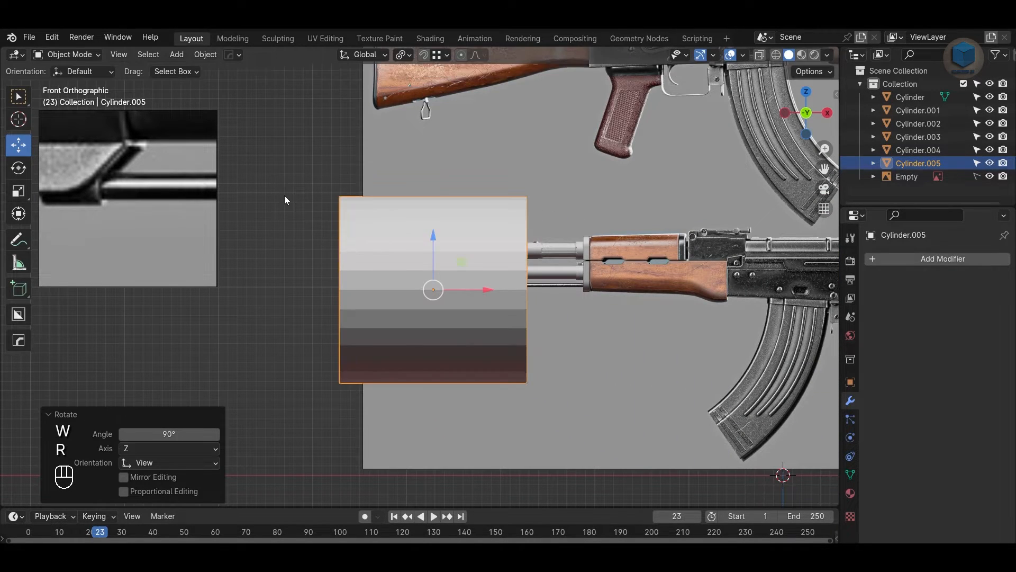
Step: Scale the cylinder to 0.034 and move it under the front sight onto the rod's front socket in the reference
scroll(630, 268, up, 3)
key(alt+z)
key(s)
click(450, 313)
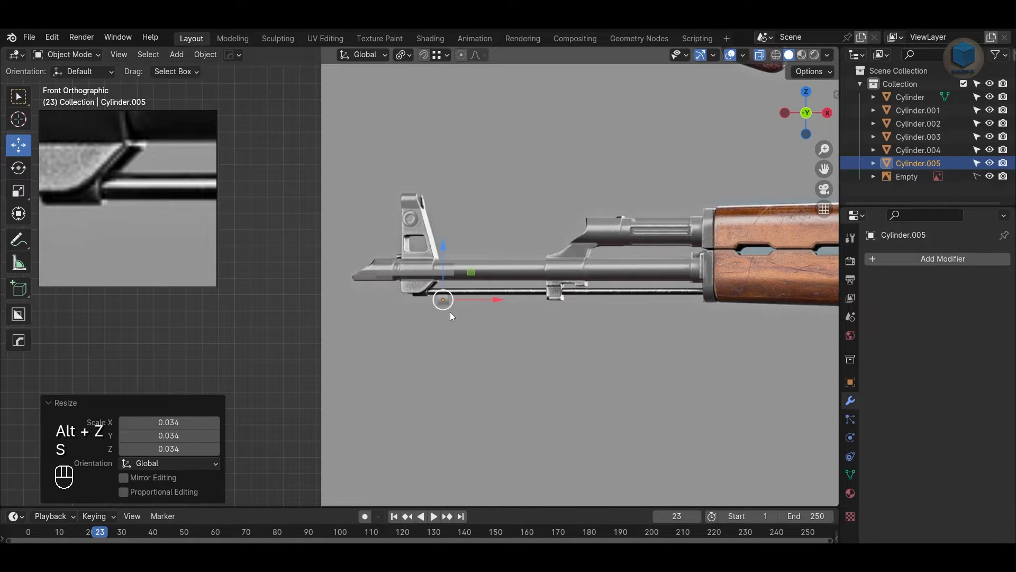
scroll(507, 368, up, 6)
key(g)
drag(424, 339, 423, 338)
shift+middle_drag(551, 345, 478, 306)
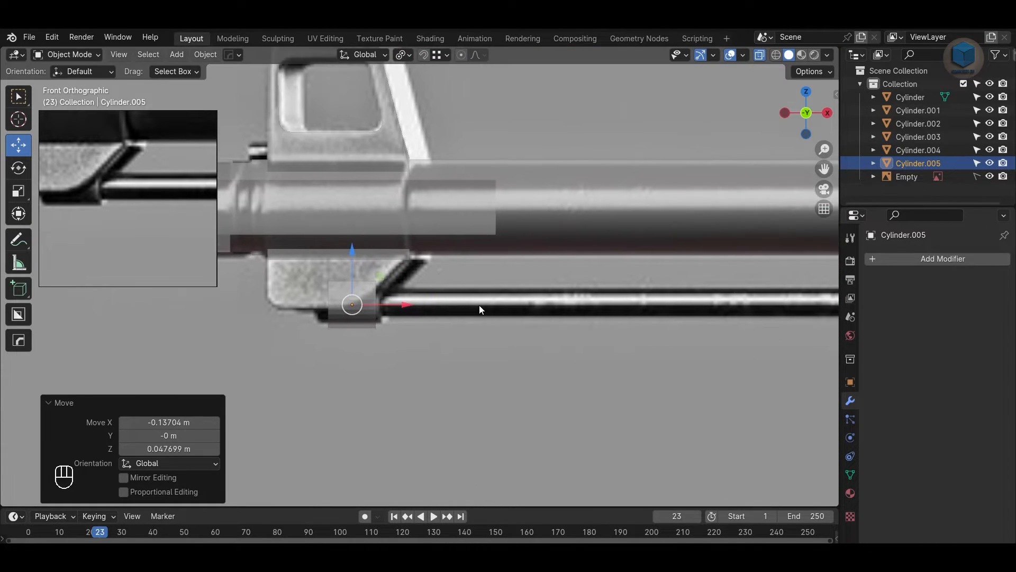
Step: Fine-tune the cylinder's size and position to the socket's thickness in the reference and stretch it along X
scroll(479, 307, up, 3)
key(s)
click(495, 315)
drag(368, 324, 374, 324)
key(s)
click(428, 329)
shift+middle_drag(357, 346, 482, 324)
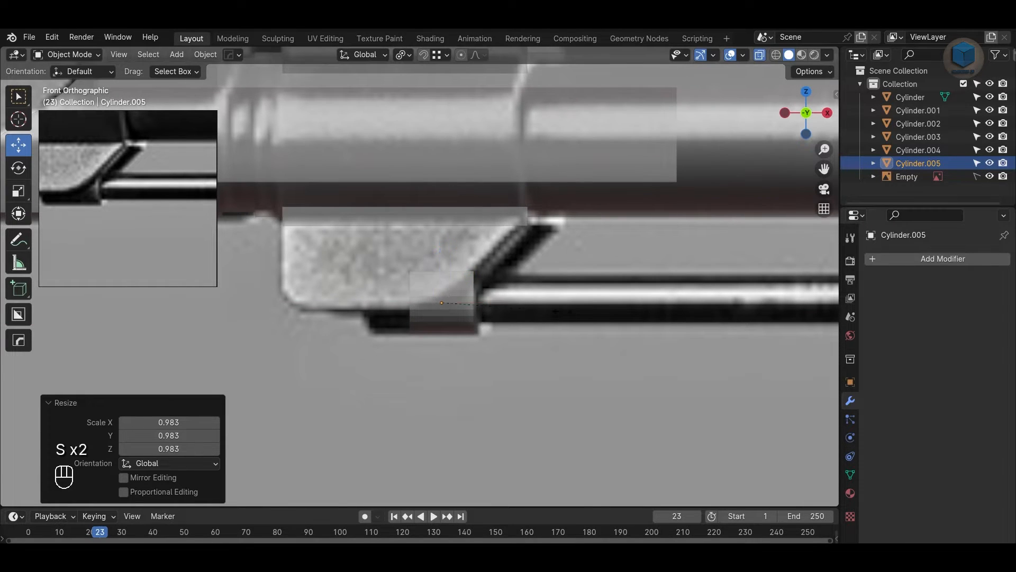
key(x)
click(728, 316)
Step: Move the cylinder's rear-end vertices along X toward the muzzle to the socket's rear edge in the reference
key(Tab)
key(1)
drag(588, 369, 510, 231)
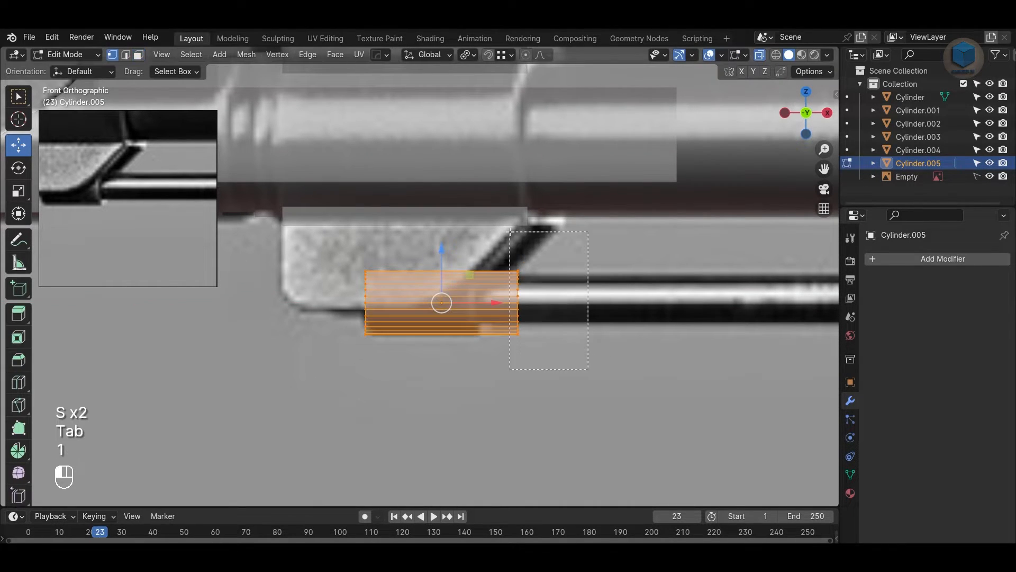
drag(568, 302, 531, 305)
Step: Try insetting the socket cylinder's rear face by 0.4026 m and extruding it into a rod along the reference
key(3)
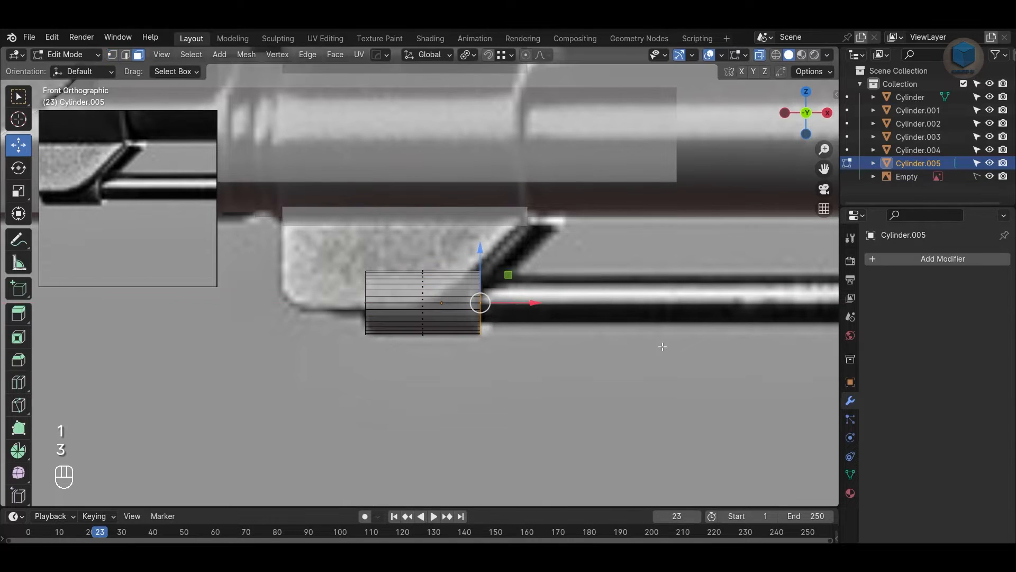
alt+drag(662, 345, 580, 345)
key(i)
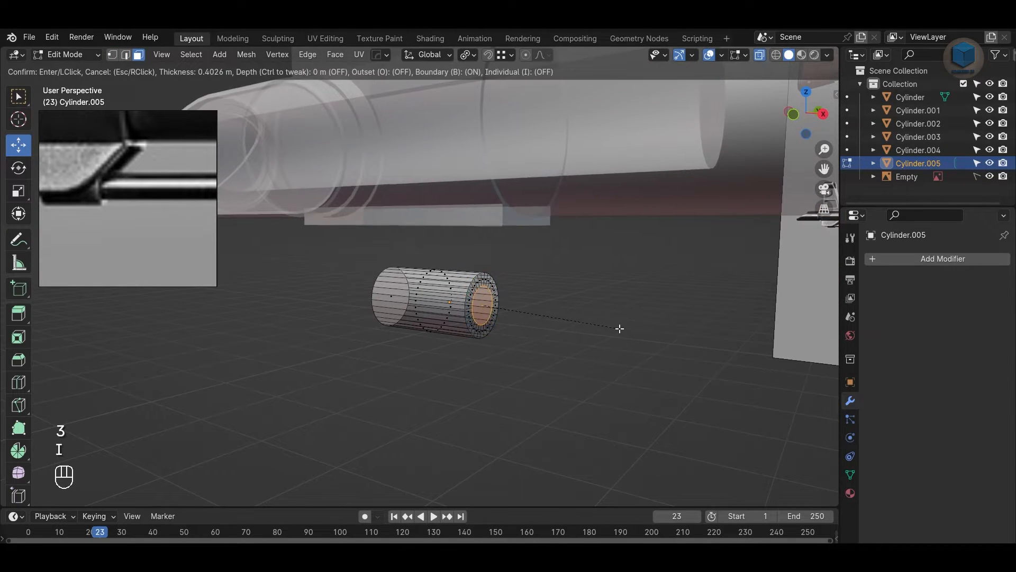
click(617, 329)
key(KP_1)
key(z)
key(alt+z)
scroll(638, 341, down, 3)
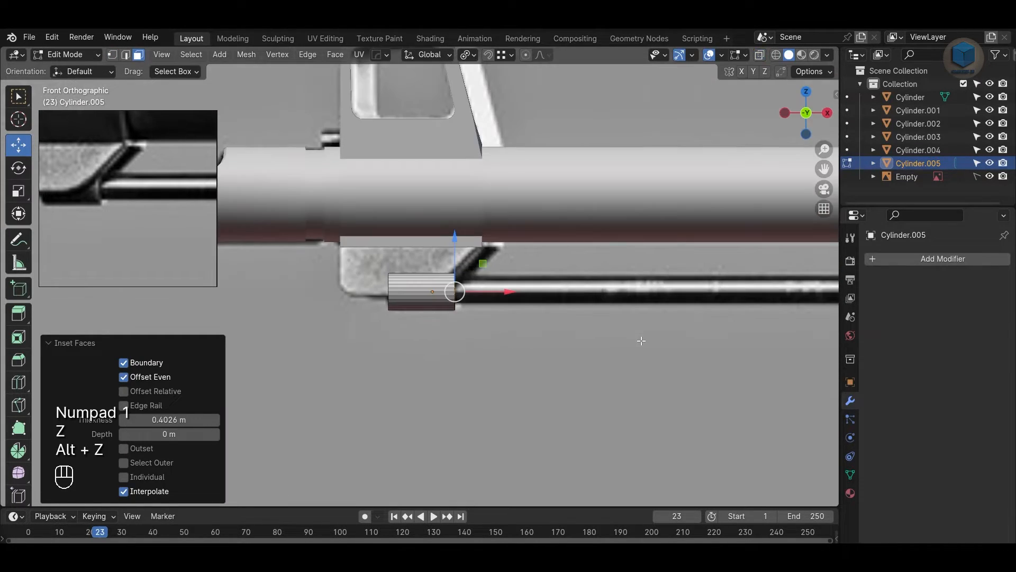
key(e)
click(826, 340)
scroll(716, 340, down, 4)
shift+middle_drag(667, 313, 556, 312)
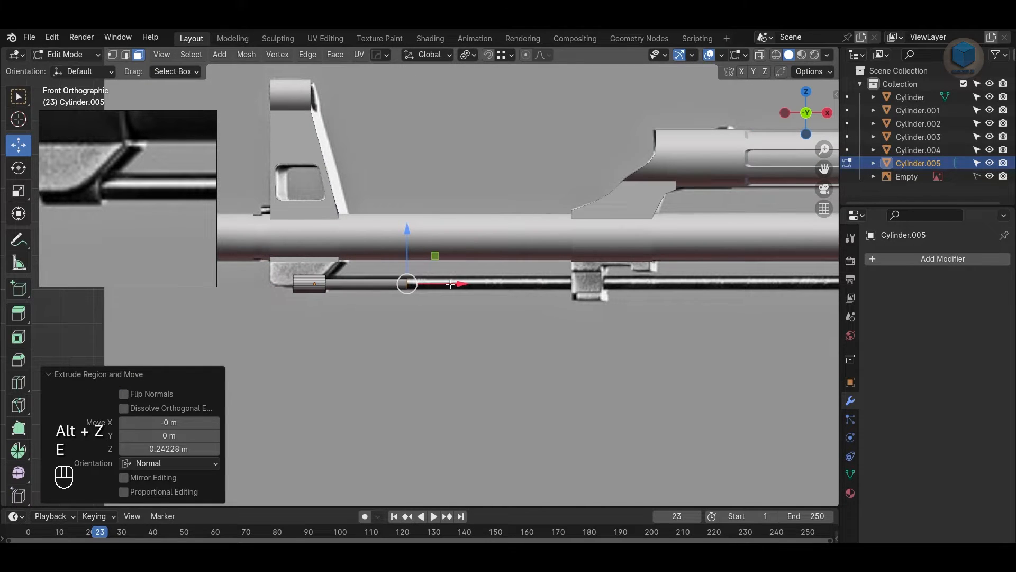
drag(450, 284, 657, 287)
scroll(531, 321, up, 3)
Step: Undo the rod's lengthening, its extrusion and the inset on the socket's rear face
key(ctrl+z)
key(ctrl+z)
key(ctrl+z)
shift+middle_drag(424, 305, 527, 307)
scroll(526, 306, up, 2)
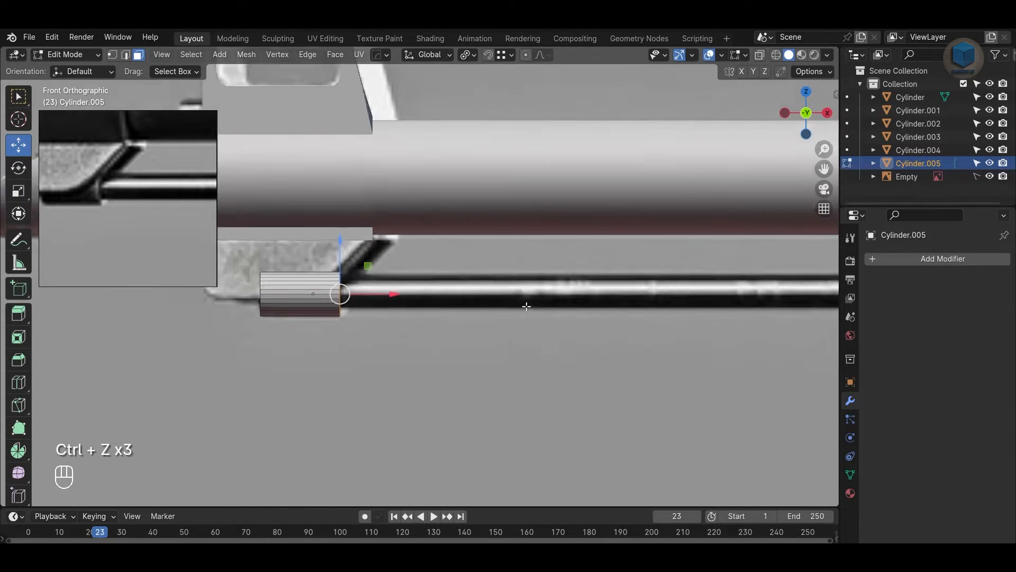
Step: Inset the socket's rear face by 0.3721 m, extrude it into a rod and lengthen it 1.5667 m along X to the handguard
scroll(527, 306, up, 1)
key(i)
click(606, 289)
key(e)
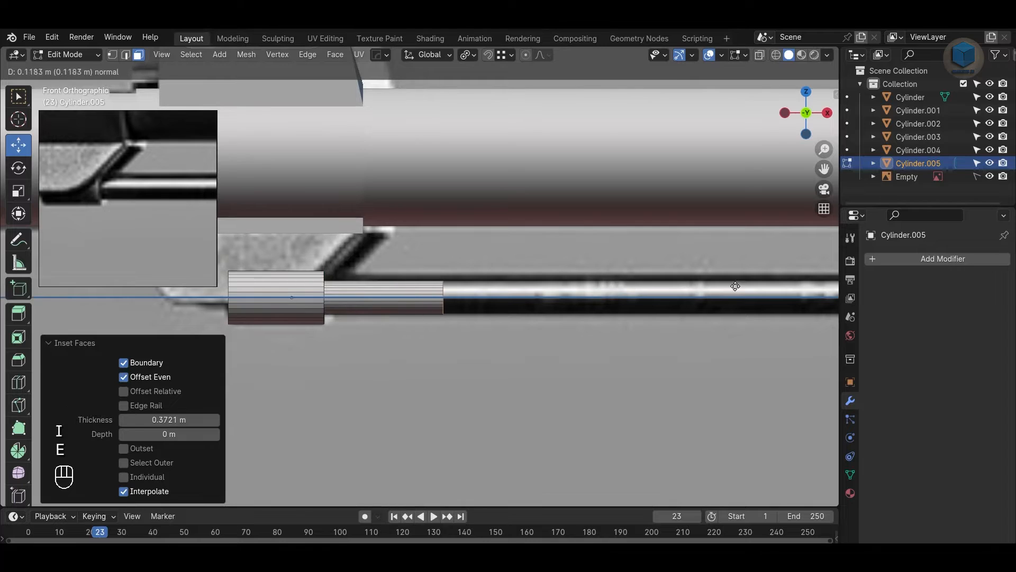
click(750, 287)
scroll(629, 316, down, 8)
drag(482, 283, 1, 308)
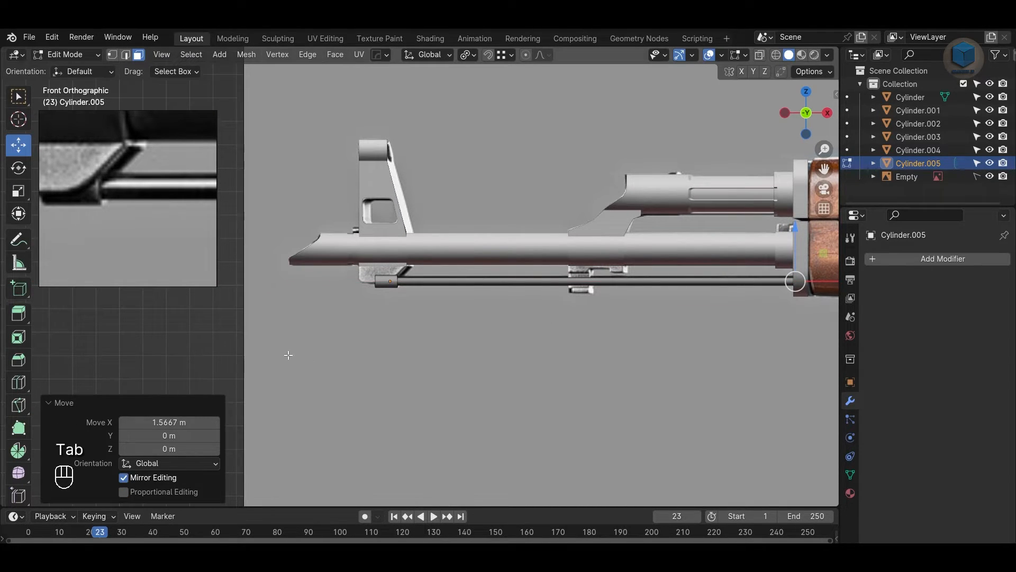
Step: Shade the rod and its socket smooth with Auto Smooth at 30°
scroll(415, 284, up, 3)
key(Tab)
right_click(415, 285)
click(415, 284)
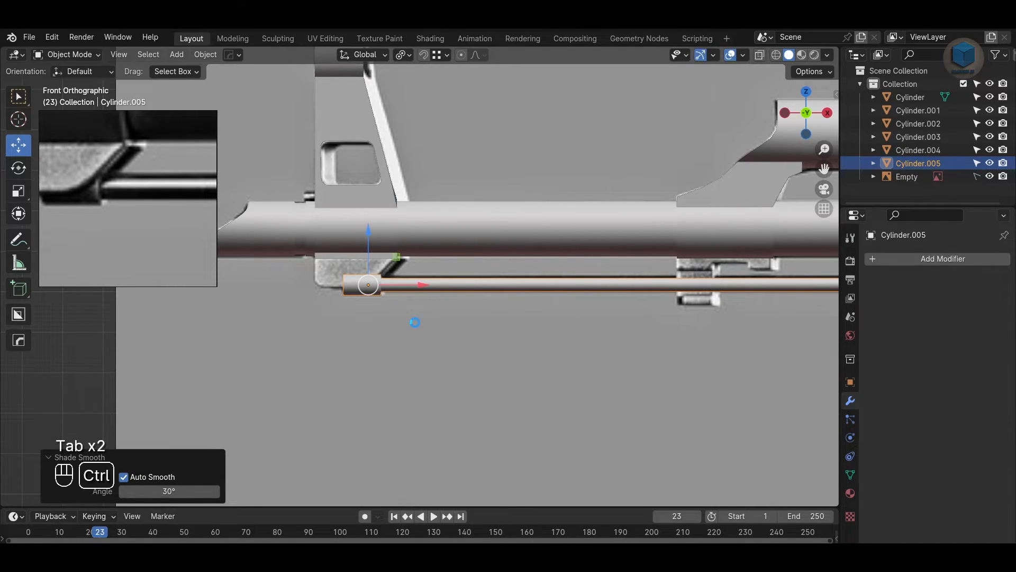
Step: Extrude only the two outer underside strips of the front sight block about 0.077 m down and raise their ends 0.0066 m to the reference outline
scroll(498, 341, up, 4)
click(468, 263)
key(Tab)
key(3)
scroll(625, 401, up, 2)
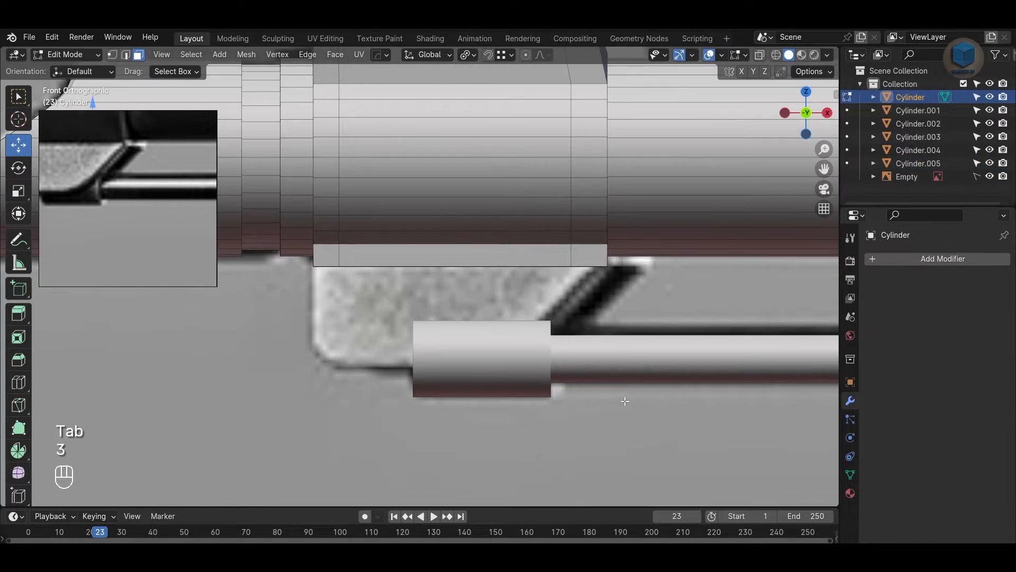
key(alt+z)
drag(679, 346, 276, 260)
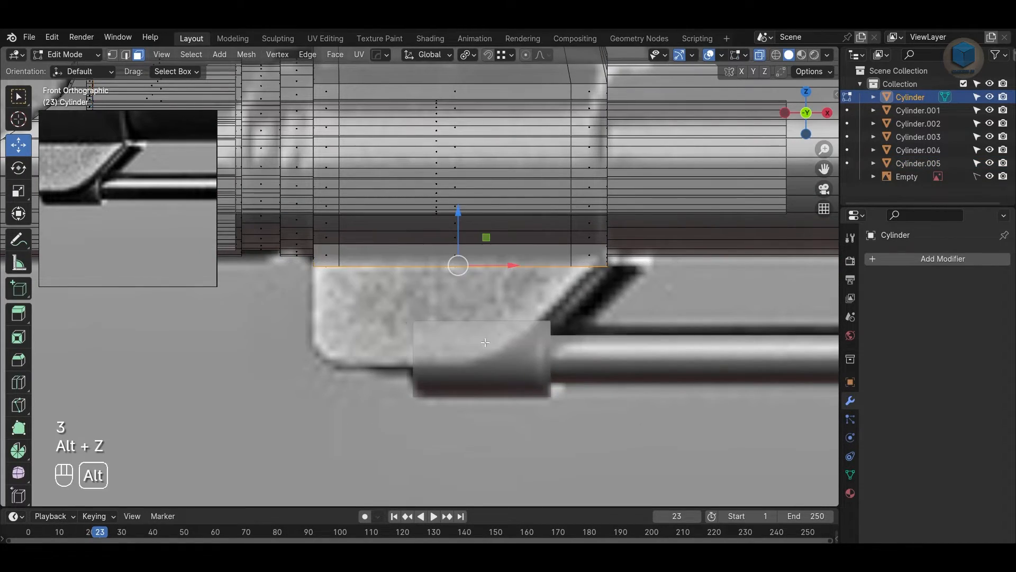
alt+drag(374, 344, 432, 314)
key(KP_3)
key(alt+z)
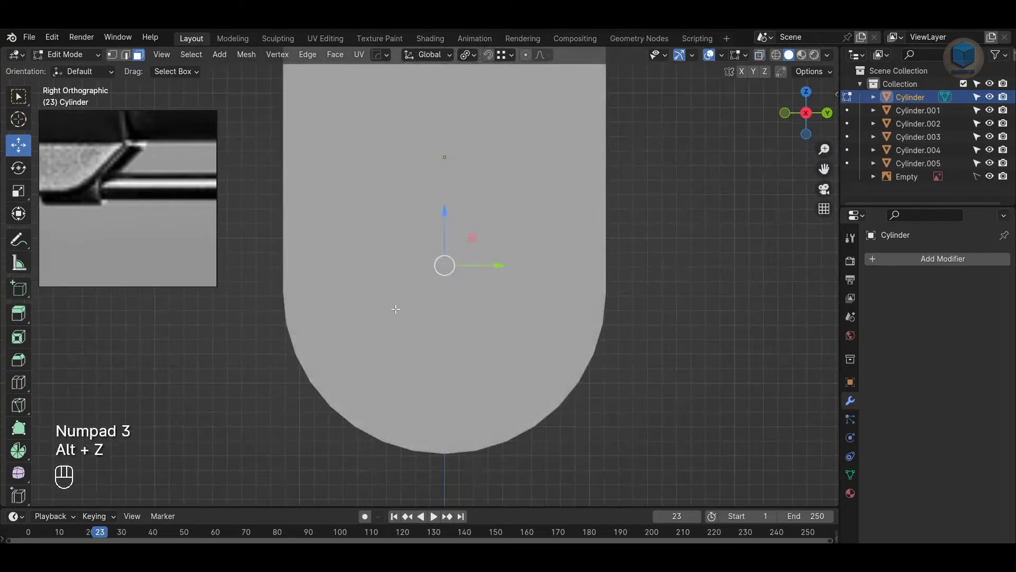
key(alt+z)
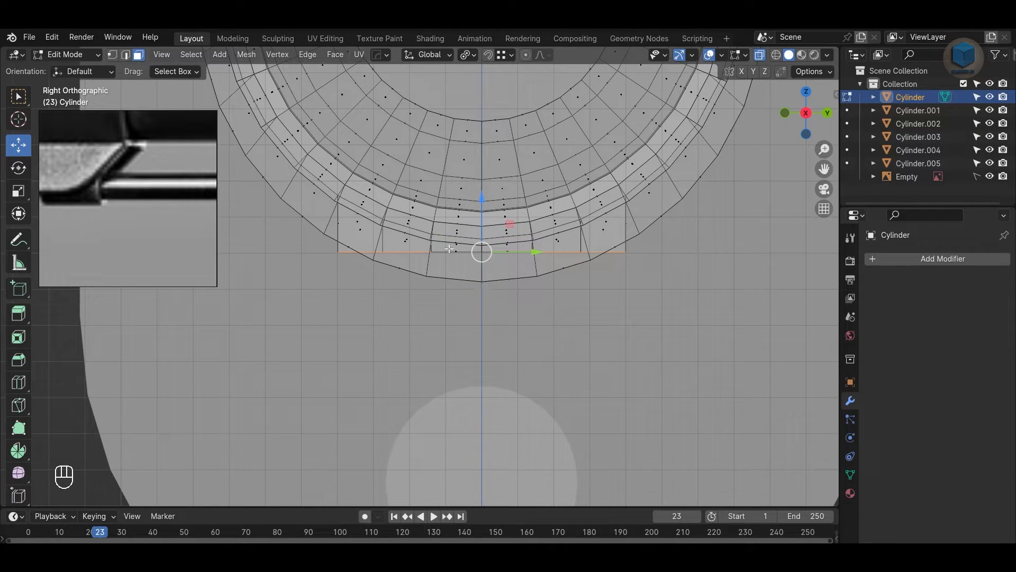
ctrl+drag(574, 374, 574, 374)
scroll(643, 309, down, 3)
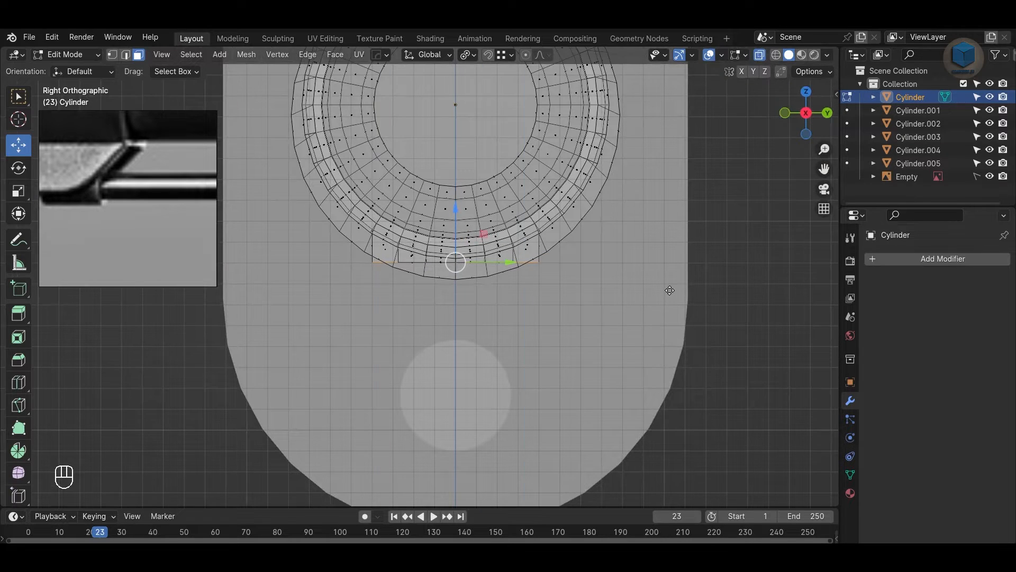
key(e)
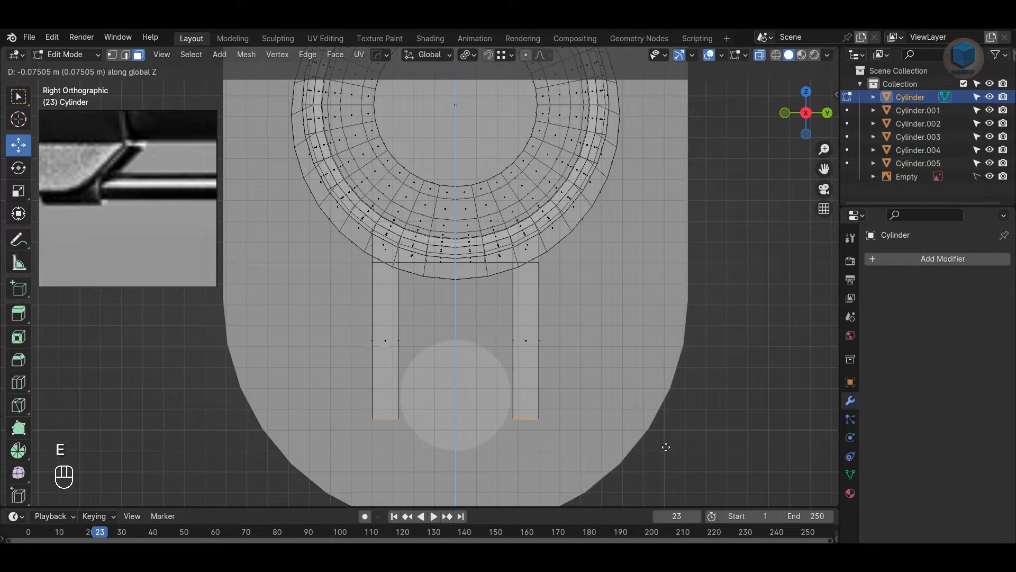
click(666, 451)
key(KP_3)
key(KP_1)
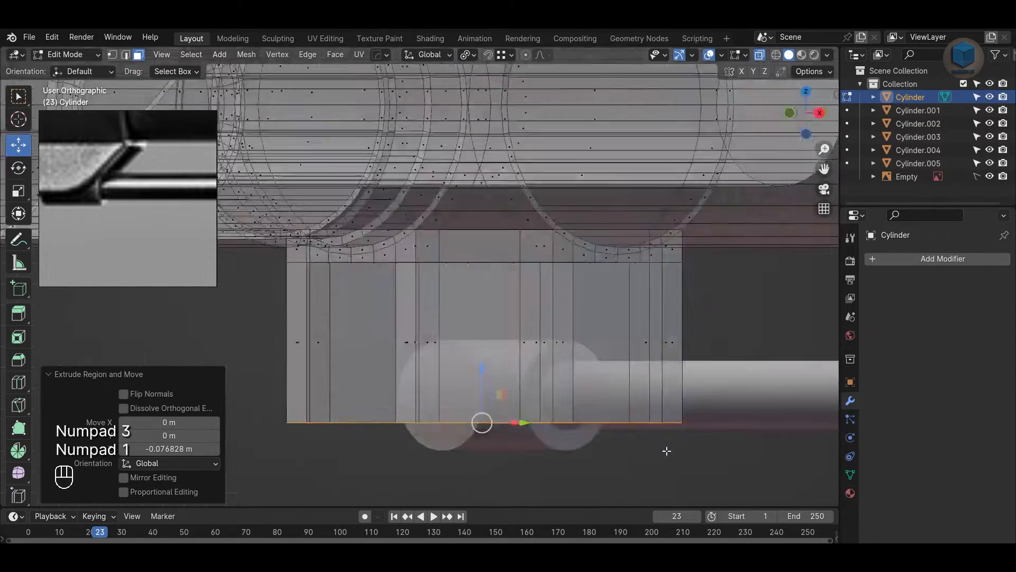
drag(477, 363, 478, 350)
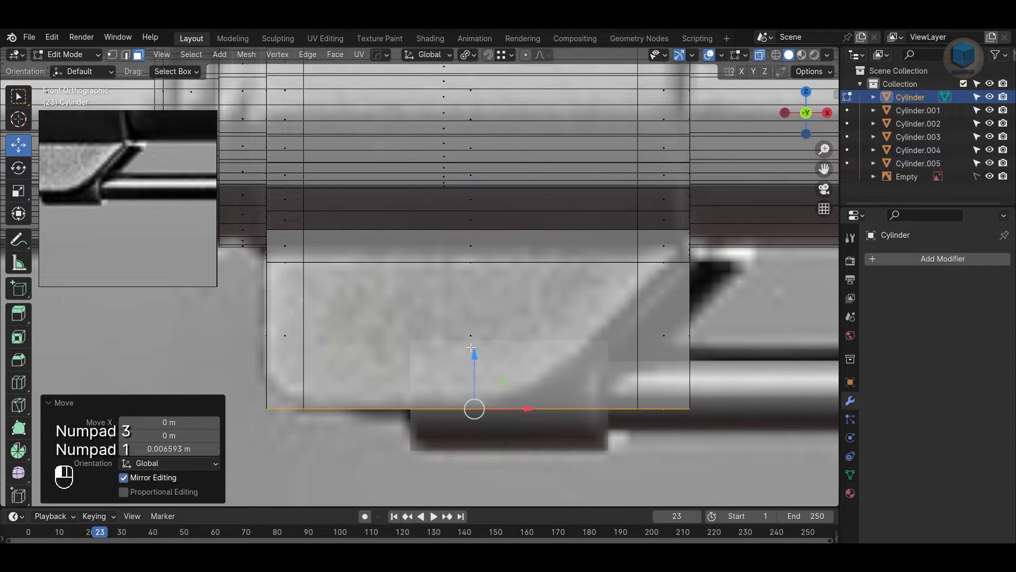
Step: Move the rear bottom vertices of the extruded side plates toward the muzzle to slope their rear edge like the reference
key(1)
drag(716, 409, 485, 408)
scroll(485, 408, down, 3)
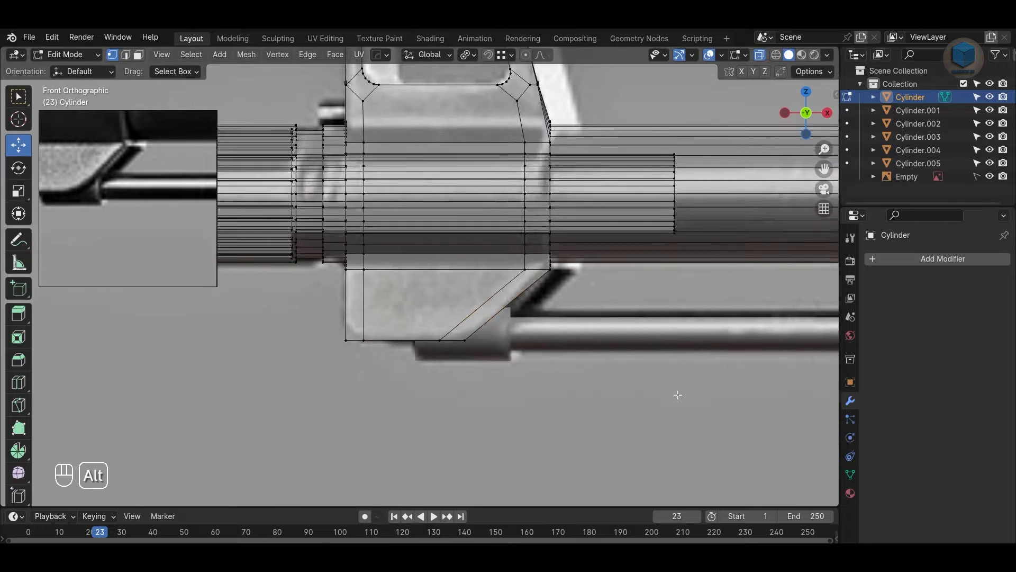
key(alt+z)
key(Tab)
middle_drag(637, 431, 427, 332)
click(426, 333)
key(KP_1)
key(alt+z)
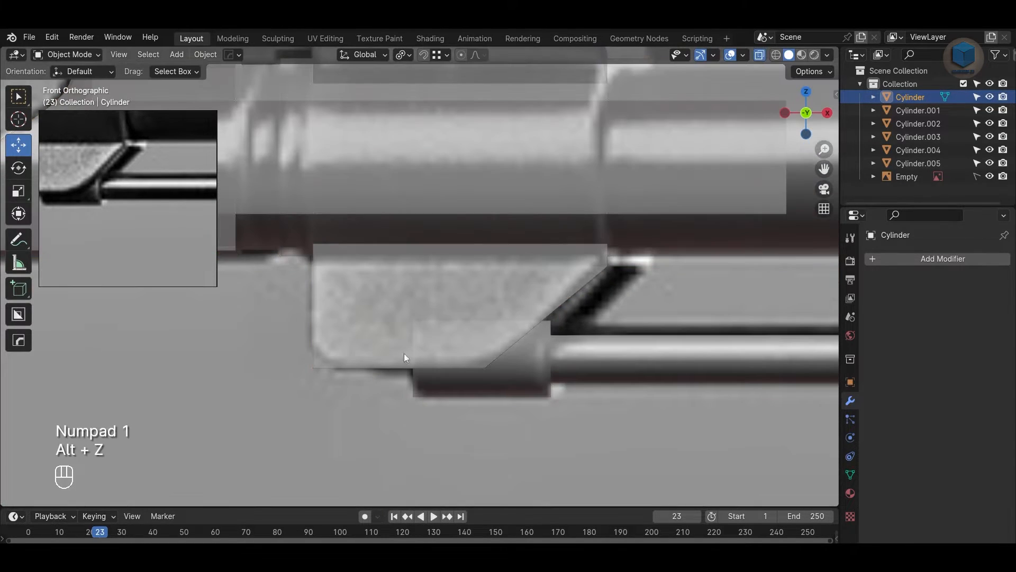
Step: Try beveling the front bottom corner edges of the side plates into a rounded corner
key(Tab)
key(2)
shift+middle_drag(425, 390, 411, 336)
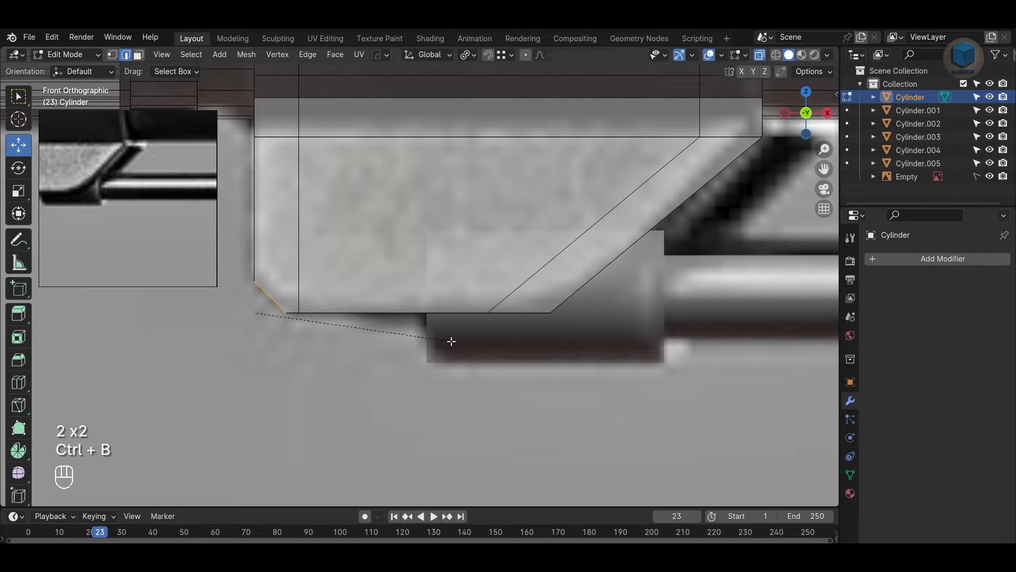
click(268, 295)
key(ctrl+z)
key(ctrl+b)
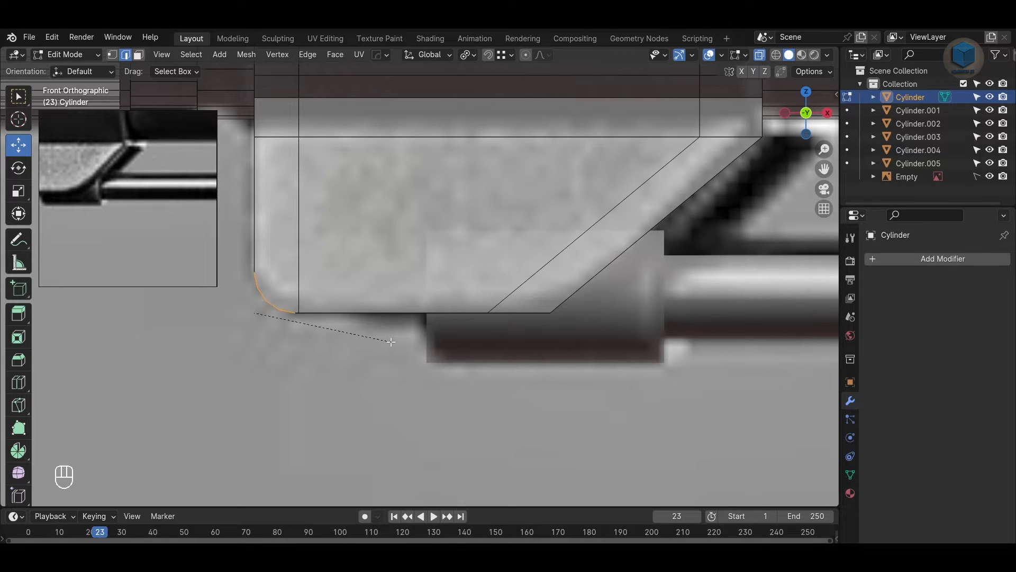
click(391, 342)
Step: Move the side plates' front inner edge line 0.01438 m along X, away from the front corner
scroll(319, 340, up, 1)
key(1)
alt+middle_drag(345, 342, 522, 365)
scroll(526, 378, up, 1)
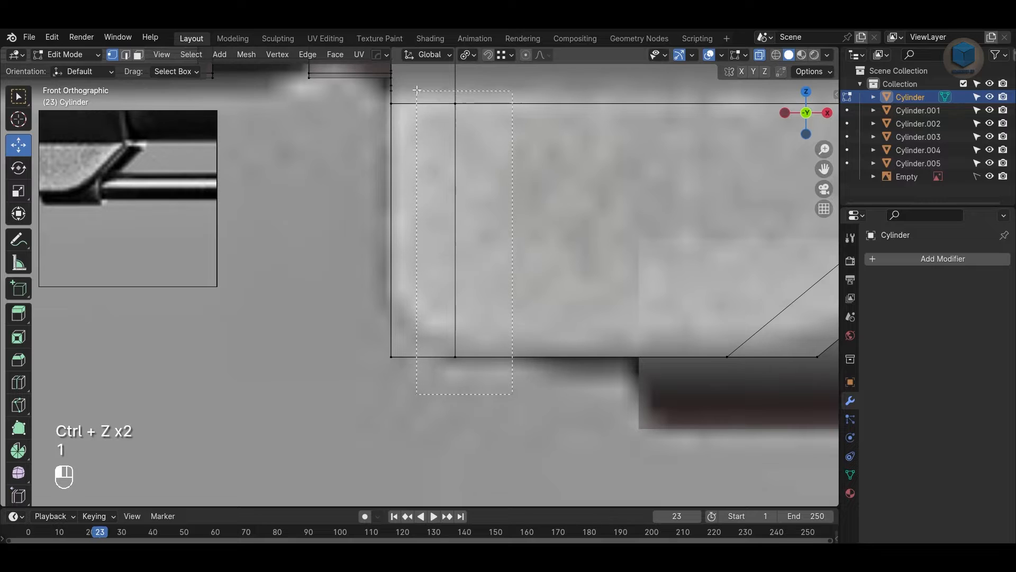
drag(510, 193, 561, 197)
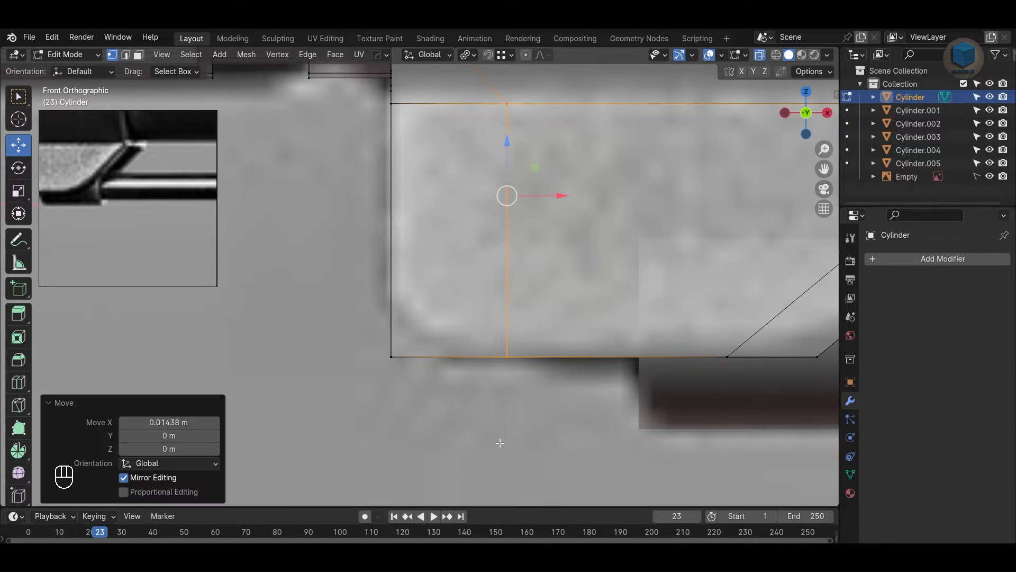
Step: Bevel the side plates' front bottom corner edges with a width of 0.0231 m and 6 segments
click(444, 379)
key(2)
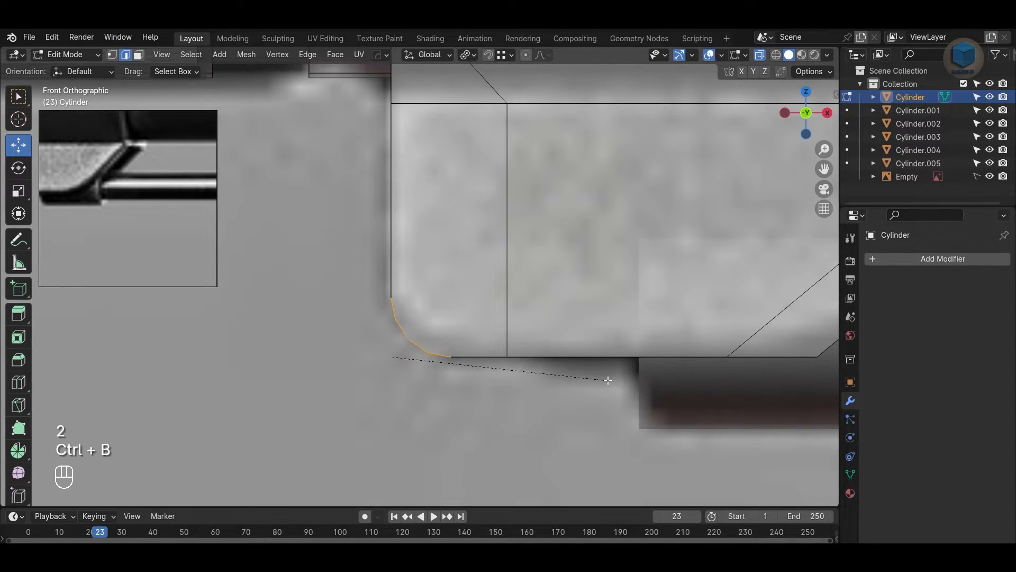
click(628, 392)
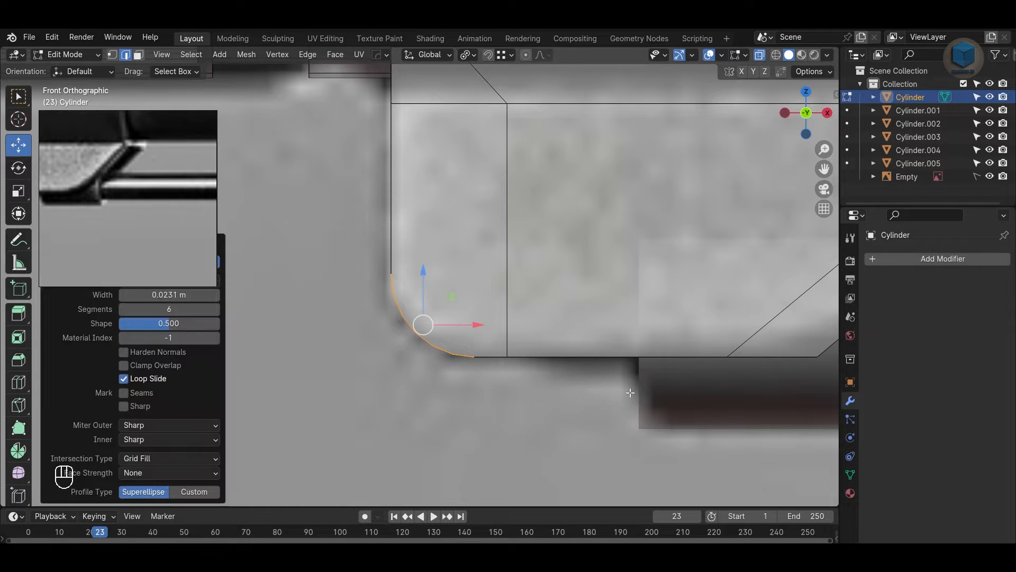
click(546, 415)
Step: Move the bottom vertices of the side plates' inner slanted edge along X toward the muzzle, clear of the rear corner
scroll(592, 366, down, 1)
alt+middle_drag(649, 308, 461, 318)
scroll(461, 318, down, 1)
key(1)
click(476, 340)
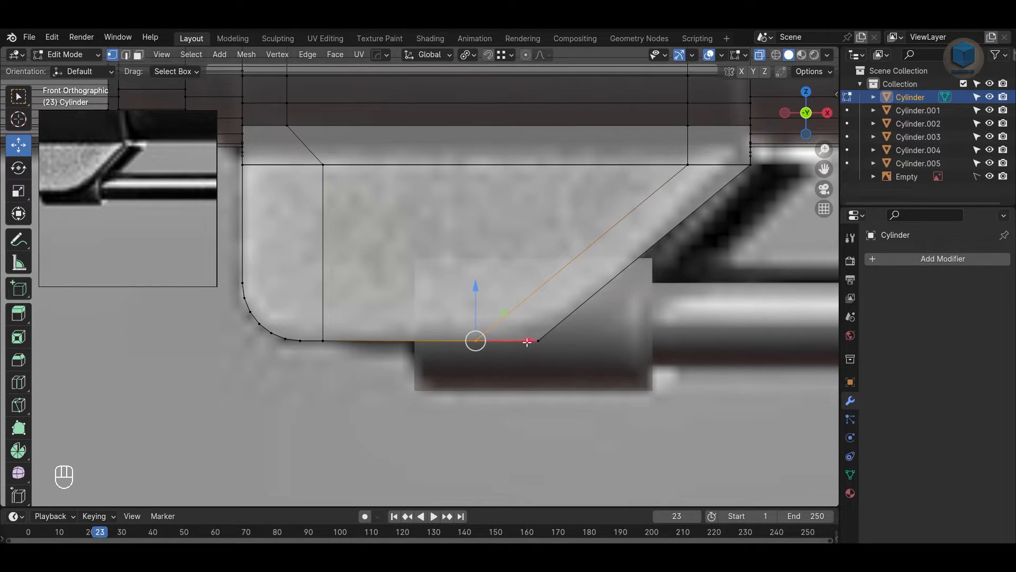
drag(527, 342, 479, 342)
Step: Bevel the side plates' rear bottom corner edges into a rounded transition and return to object mode with solid shading
key(2)
key(2)
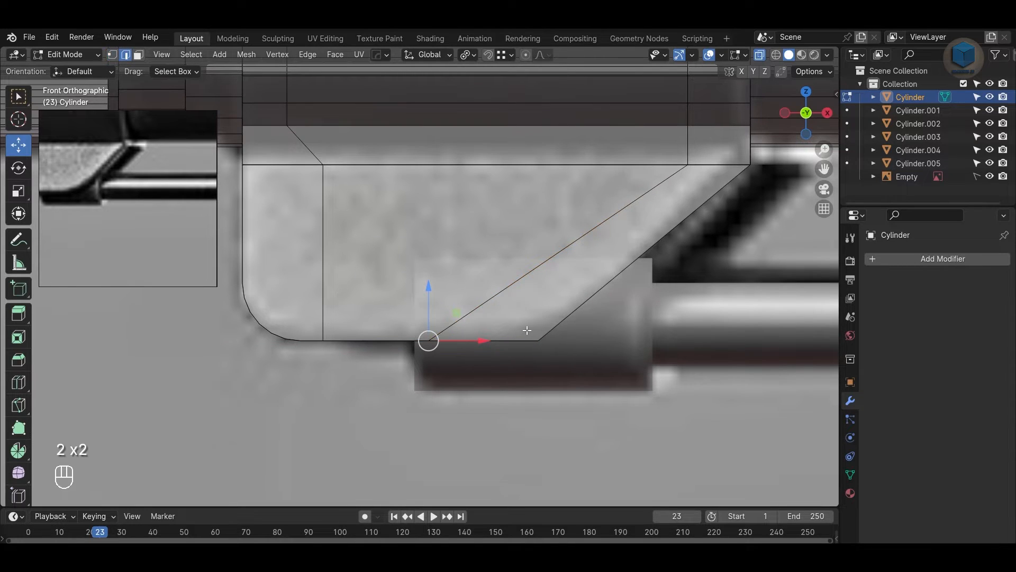
click(667, 381)
key(Tab)
middle_drag(725, 448, 540, 351)
key(alt+z)
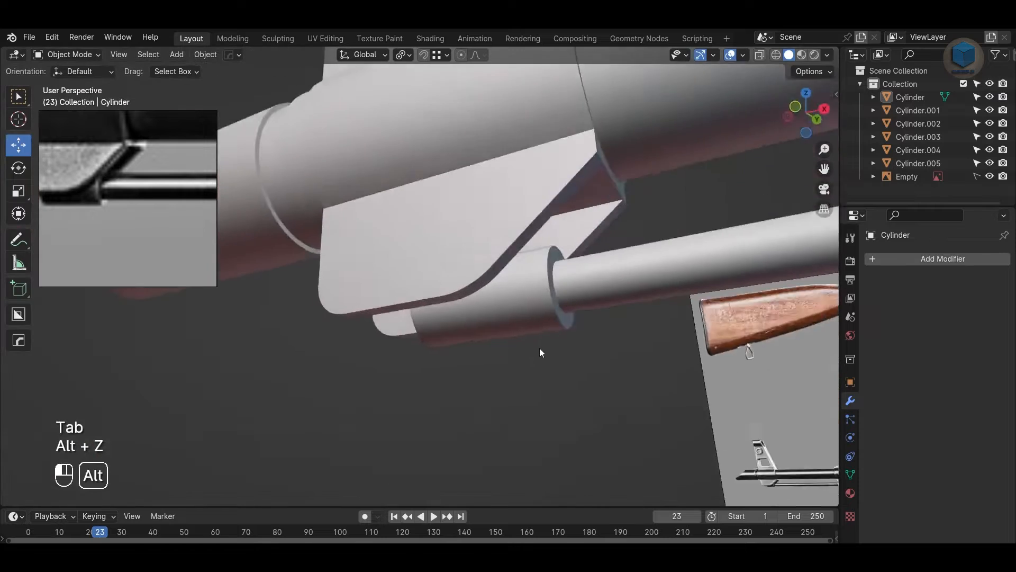
Step: Scale the cleaning rod and its collar uniformly by 1.055
alt+drag(540, 348, 606, 309)
click(505, 301)
key(s)
click(619, 316)
middle_drag(619, 315, 604, 295)
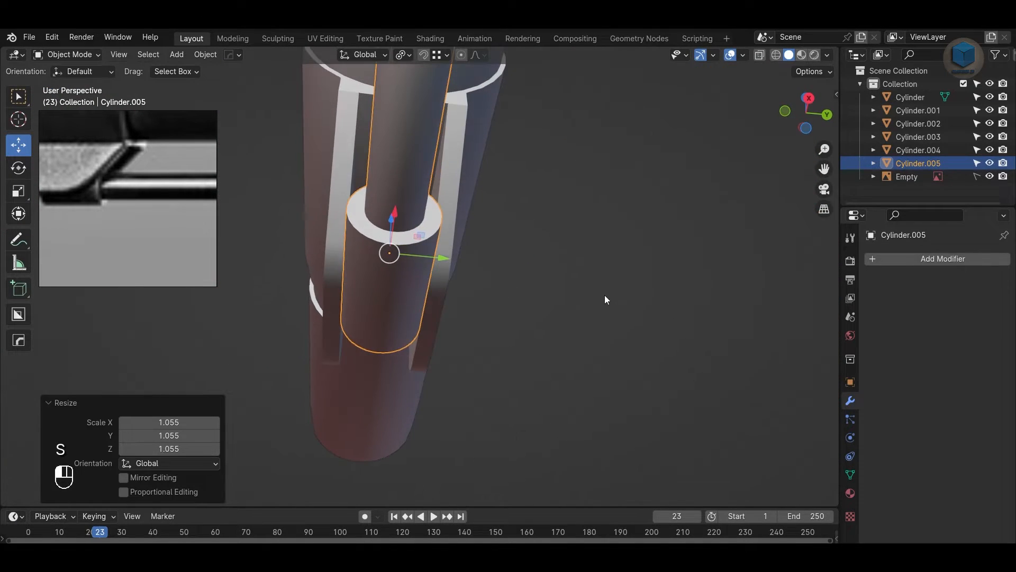
Step: Move the collar's muzzle-side end vertices slightly along X to match the collar's edge in the reference image
alt+drag(606, 299, 670, 300)
key(KP_1)
key(alt+z)
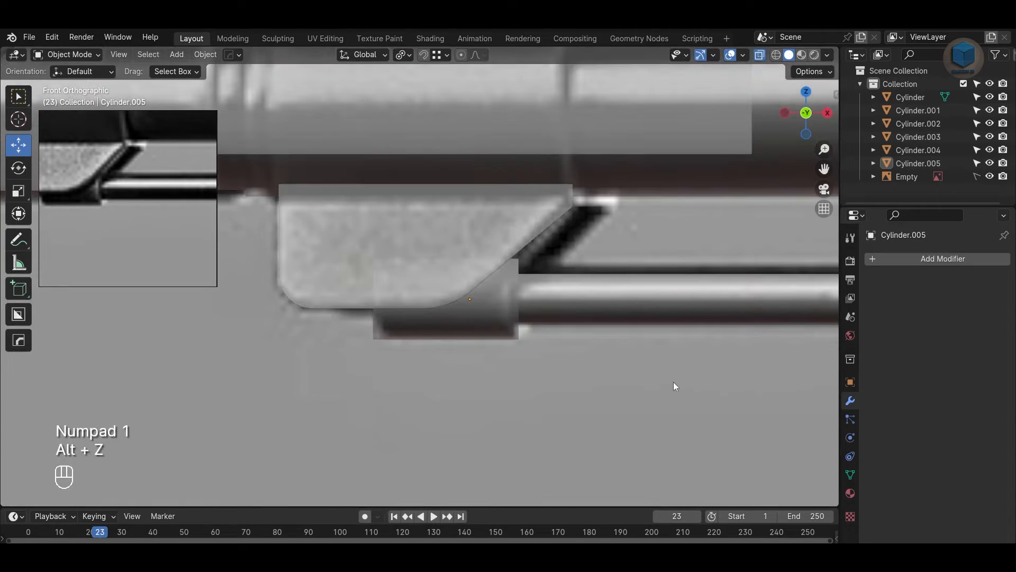
key(Tab)
key(1)
drag(350, 236, 423, 401)
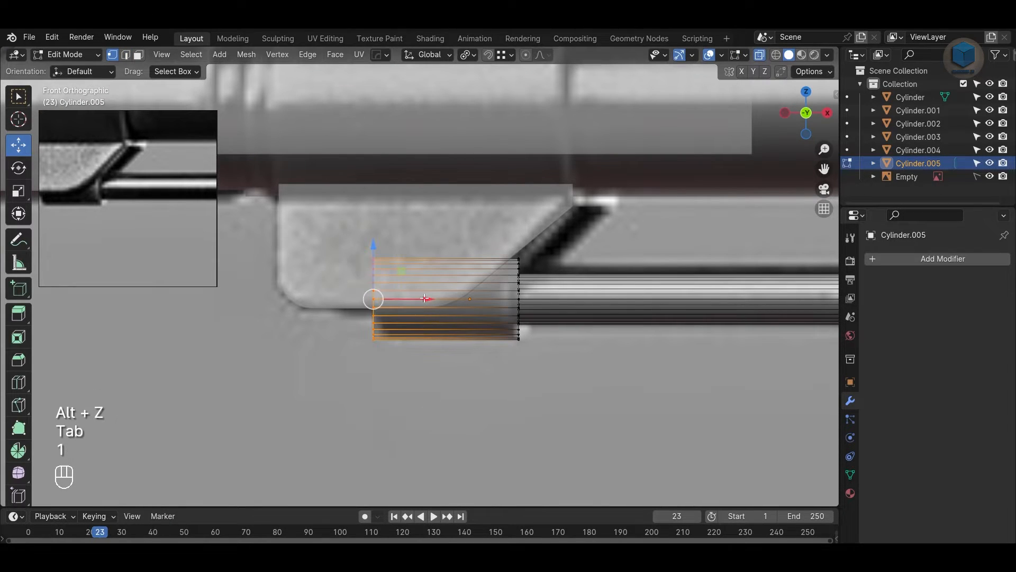
drag(428, 297, 429, 298)
key(2)
key(Tab)
Step: Apply the rod object's scale and bevel the collar's muzzle-side rim into a rounded edge
scroll(428, 334, up, 1)
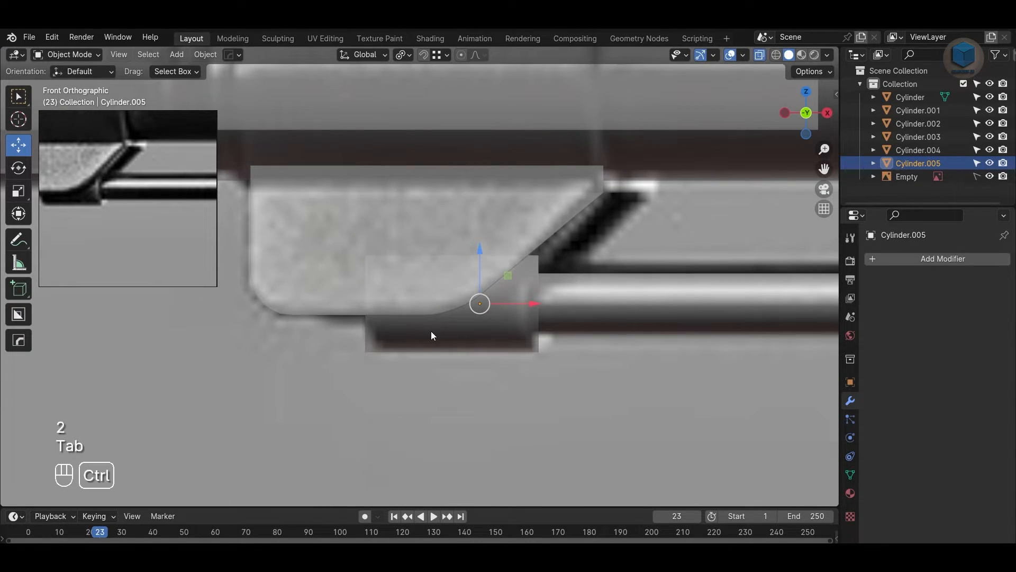
key(ctrl+a)
click(431, 327)
key(Tab)
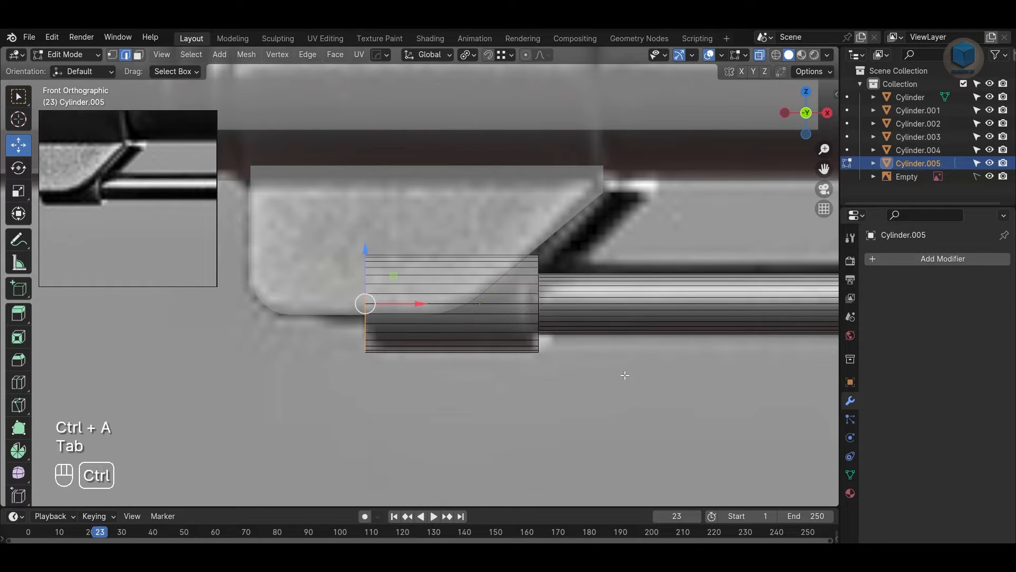
key(ctrl+b)
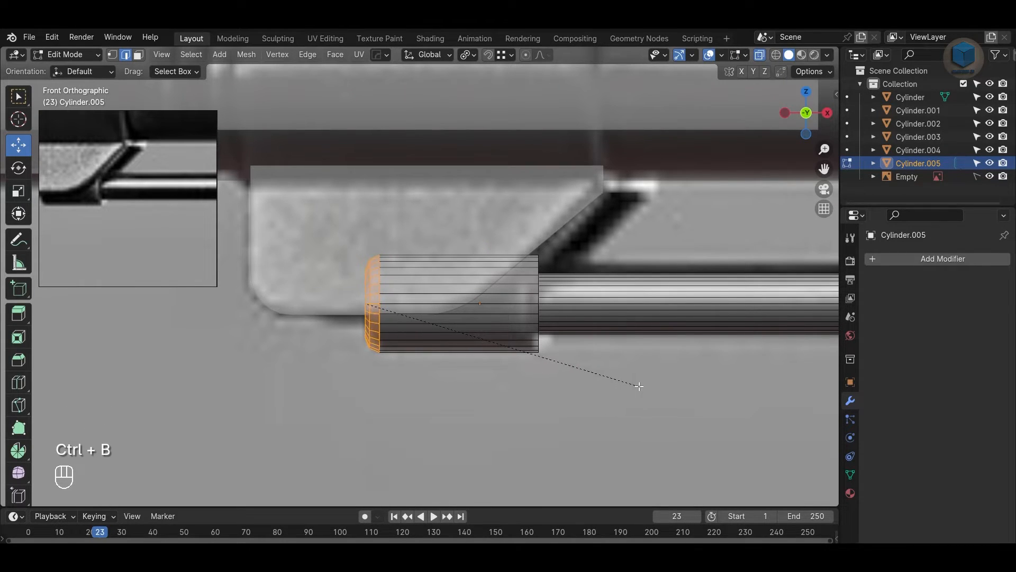
click(635, 387)
Step: Flatten the collar's rod-side end vertices with a scale of 0 along X and shift them slightly toward the muzzle
key(alt+a)
shift+middle_drag(613, 418, 512, 397)
scroll(513, 397, up, 1)
key(1)
drag(431, 221, 486, 401)
key(s)
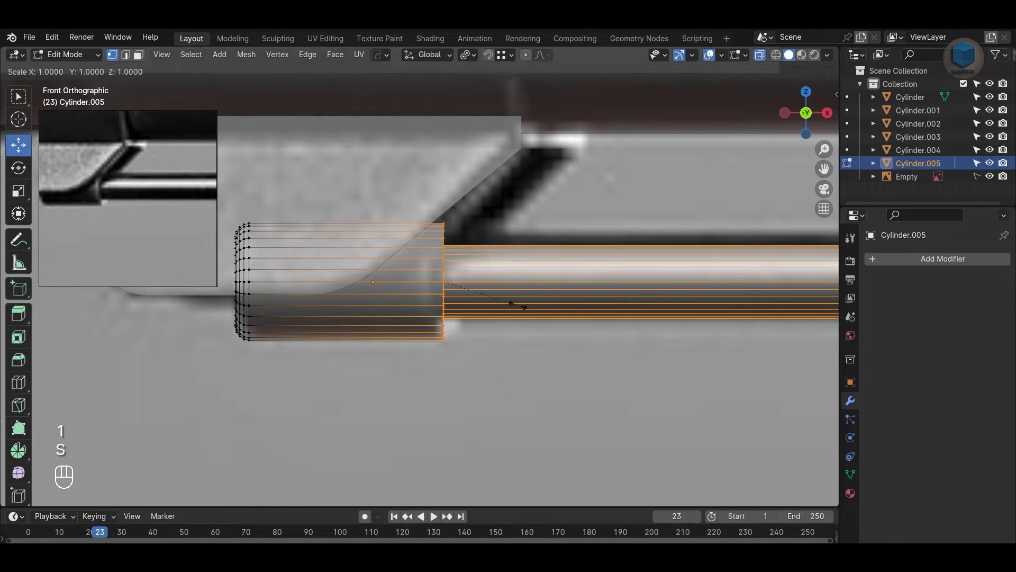
key(0)
key(Return)
drag(498, 281, 491, 282)
Step: Examine the collar's ring-shaped end face in solid shading and return to object mode
click(535, 424)
scroll(573, 404, up, 2)
middle_drag(580, 402, 493, 424)
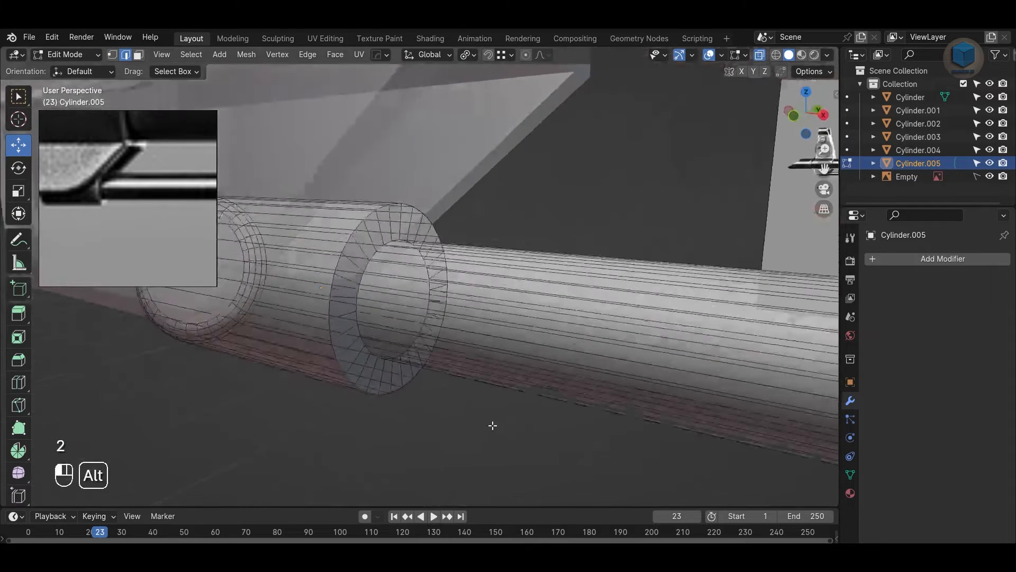
key(alt+z)
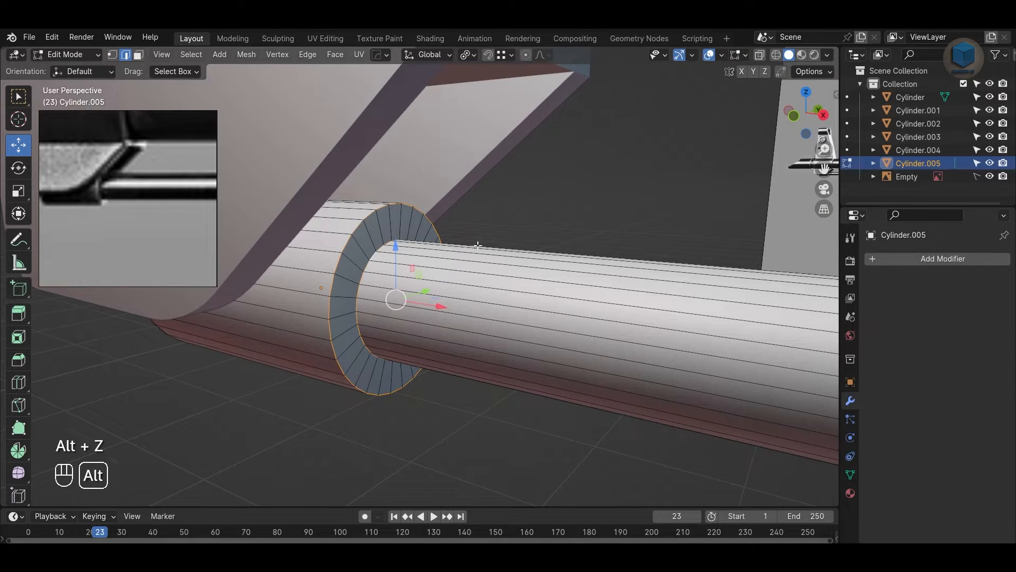
click(614, 189)
key(Tab)
alt+drag(621, 190, 550, 291)
alt+middle_drag(550, 291, 329, 300)
alt+right_drag(329, 300, 456, 266)
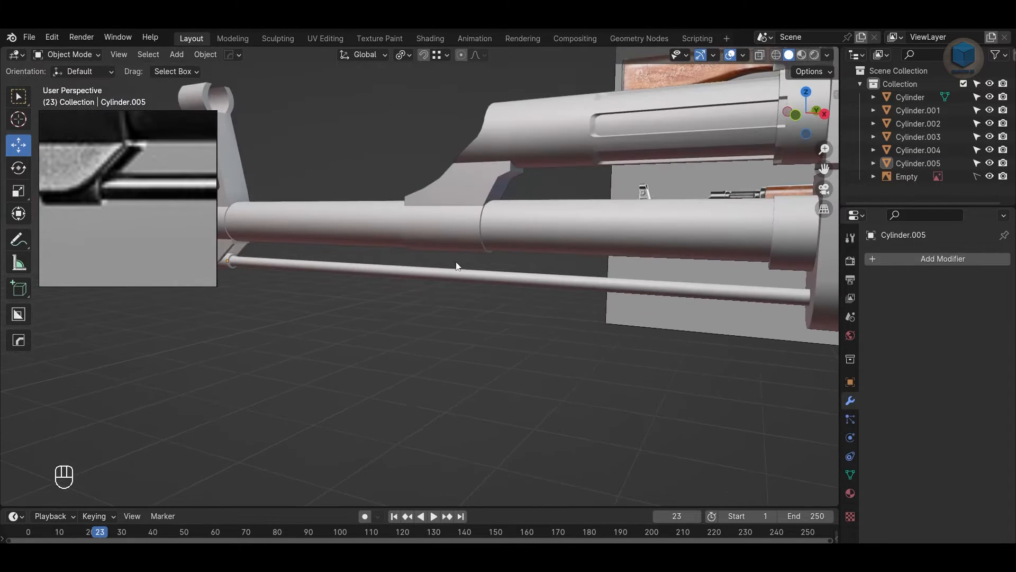
Step: Move the cleaning rod's rear end vertices along X toward the muzzle, ending the rod inside the handguard bracket
click(464, 279)
key(KP_1)
scroll(684, 301, up, 5)
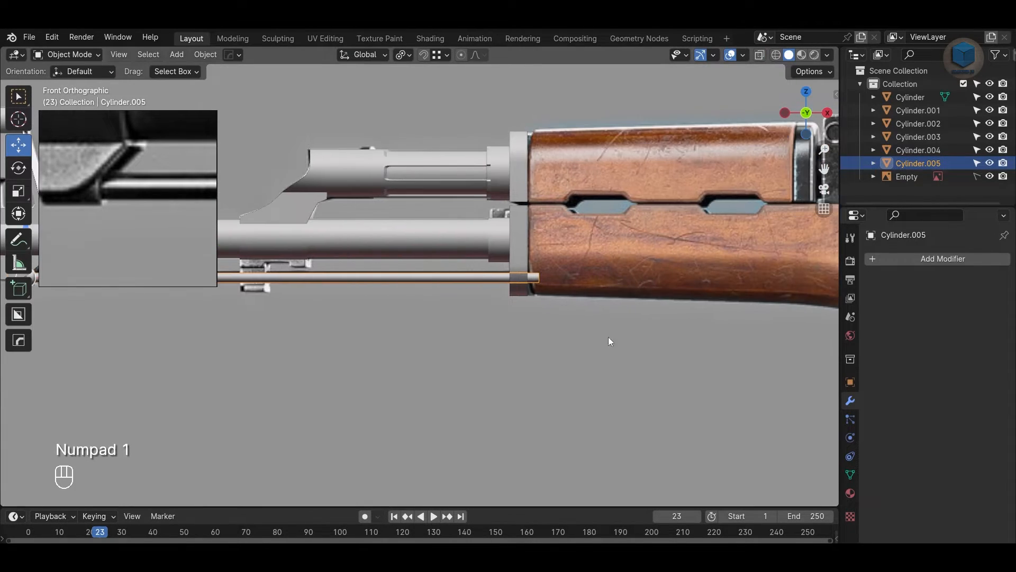
key(alt+z)
key(Tab)
key(1)
drag(763, 279, 708, 274)
key(Tab)
click(544, 401)
scroll(424, 365, down, 2)
alt+middle_drag(303, 329, 542, 339)
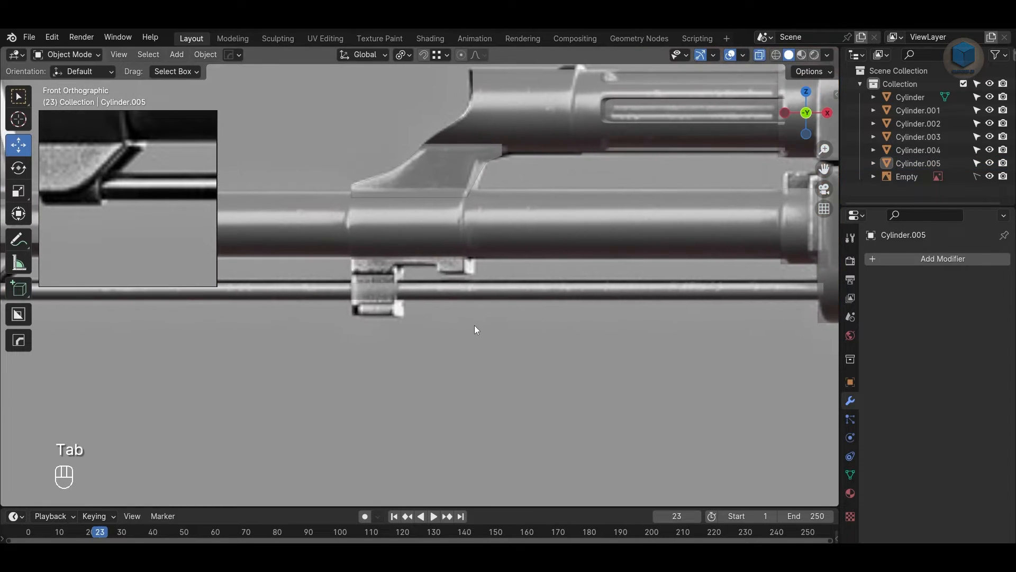
Step: Raise the cleaning rod slightly along Z to line up with the rod in the reference image
scroll(442, 314, up, 4)
click(434, 311)
scroll(522, 332, down, 3)
scroll(294, 250, up, 3)
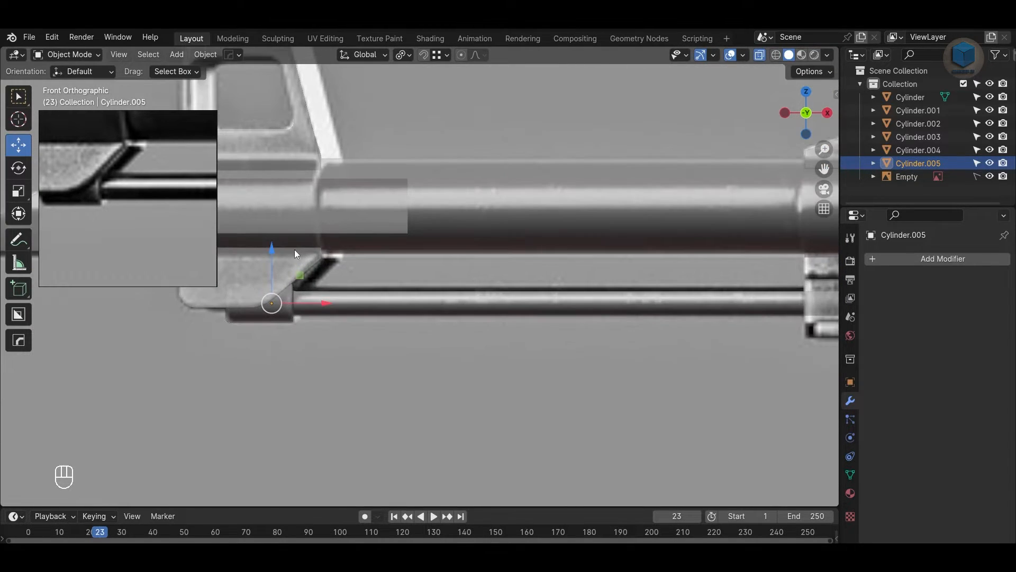
drag(270, 248, 269, 242)
click(538, 408)
Step: Compare the gas block's lower lug and the front sight block with the reference image from several angles
scroll(539, 408, down, 2)
alt+middle_drag(630, 381, 491, 341)
scroll(602, 320, up, 4)
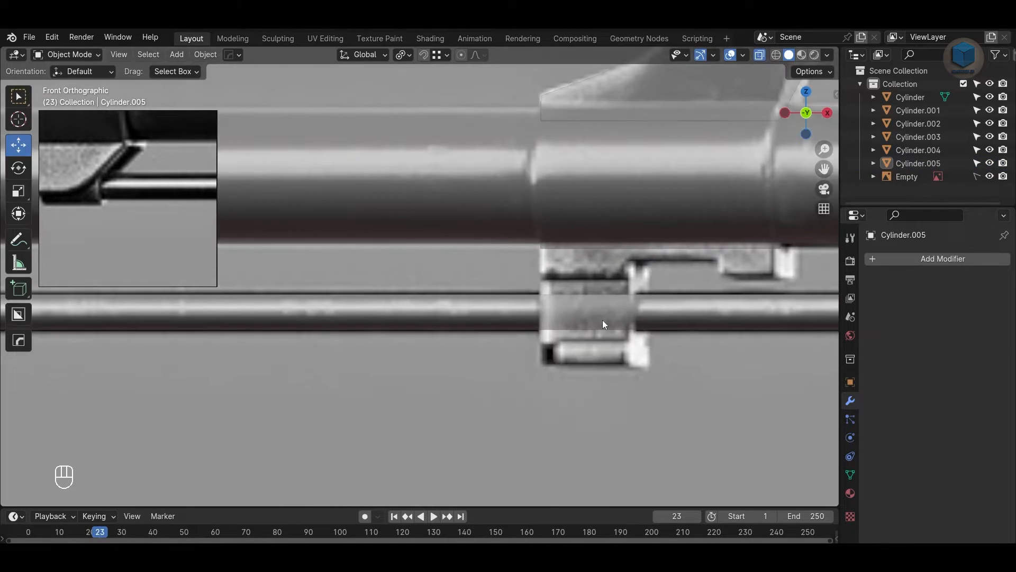
shift+middle_drag(602, 320, 466, 331)
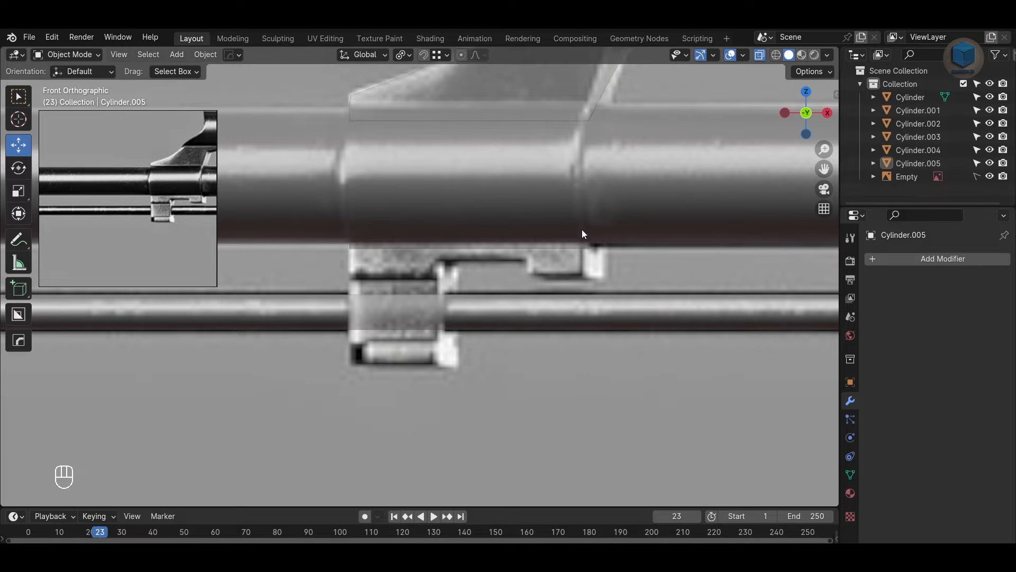
scroll(583, 231, down, 2)
alt+middle_drag(604, 263, 756, 299)
key(alt+z)
scroll(477, 294, down, 3)
alt+middle_drag(445, 291, 602, 296)
alt+drag(602, 296, 664, 299)
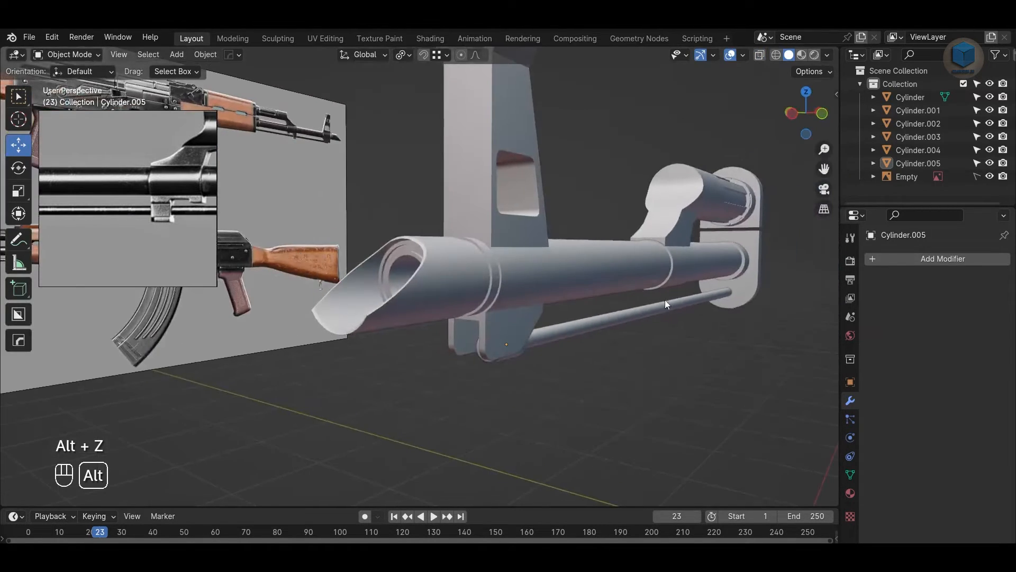
middle_drag(664, 299, 481, 273)
click(601, 295)
scroll(601, 296, up, 2)
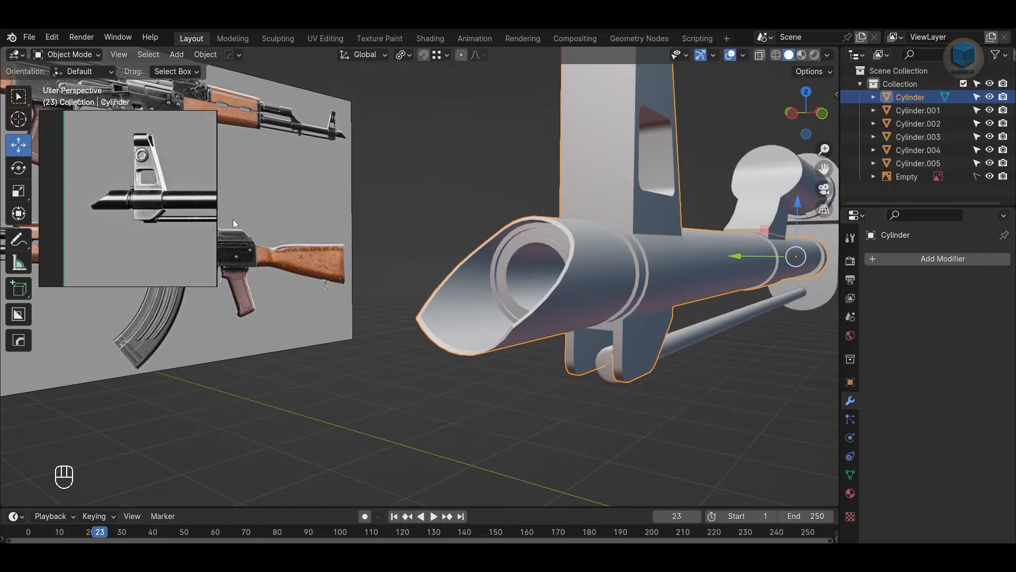
scroll(157, 223, up, 4)
alt+drag(642, 328, 450, 323)
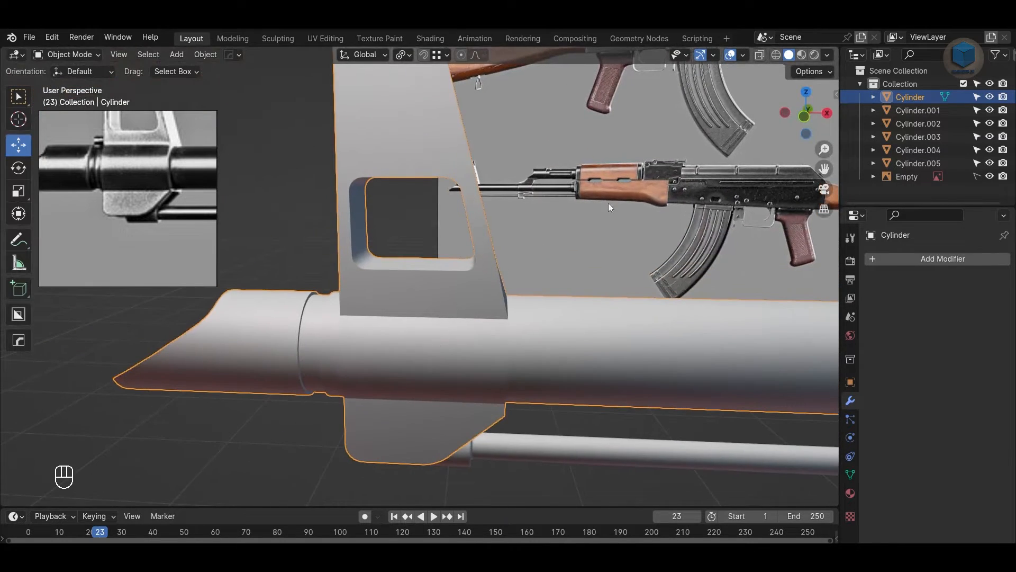
Step: Save the file and frame the gas block's lower lug in the close-up reference view
click(565, 208)
scroll(564, 211, down, 3)
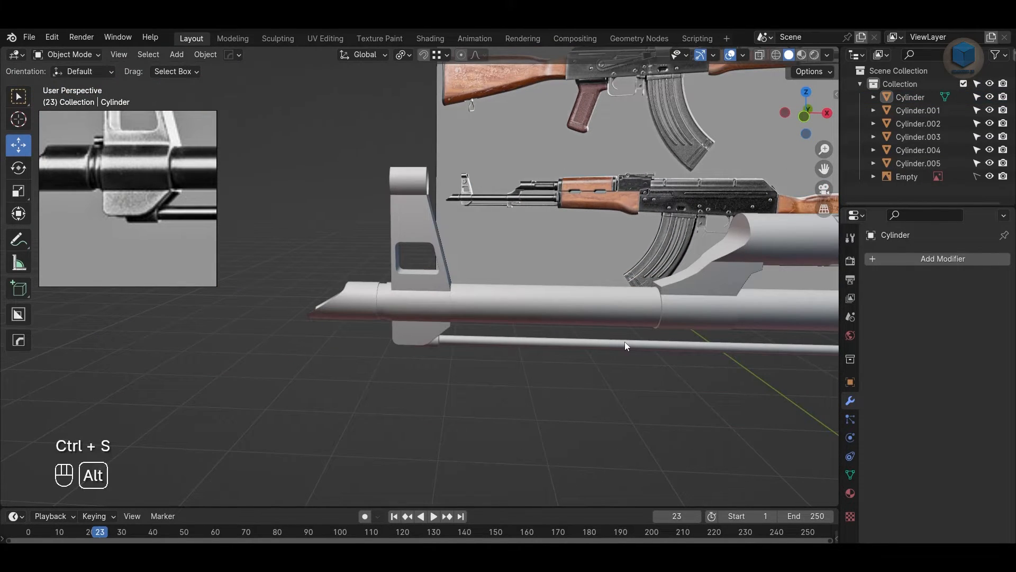
scroll(182, 234, down, 2)
middle_drag(169, 234, 76, 218)
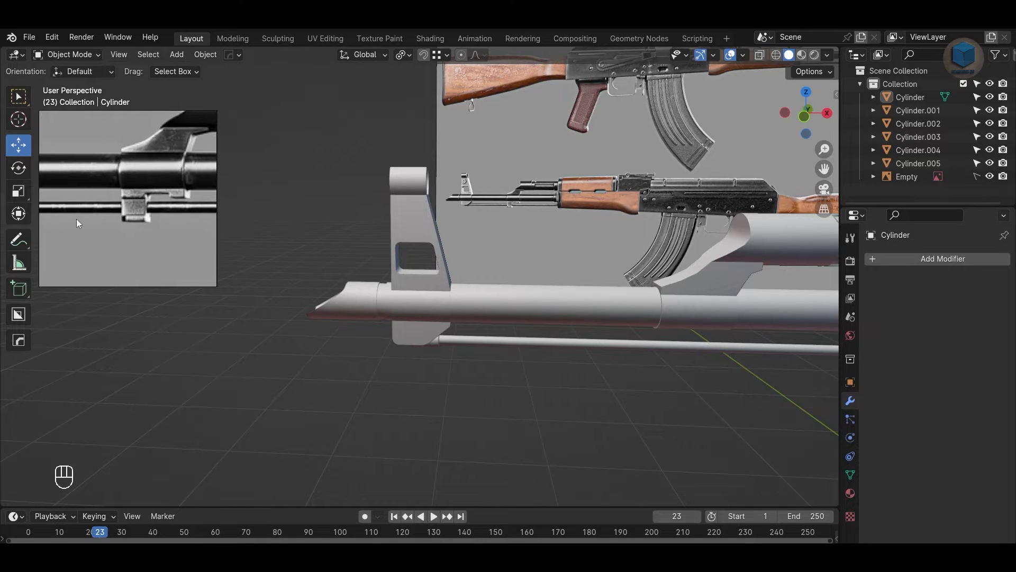
scroll(151, 205, up, 2)
scroll(151, 205, up, 1)
alt+drag(381, 320, 428, 297)
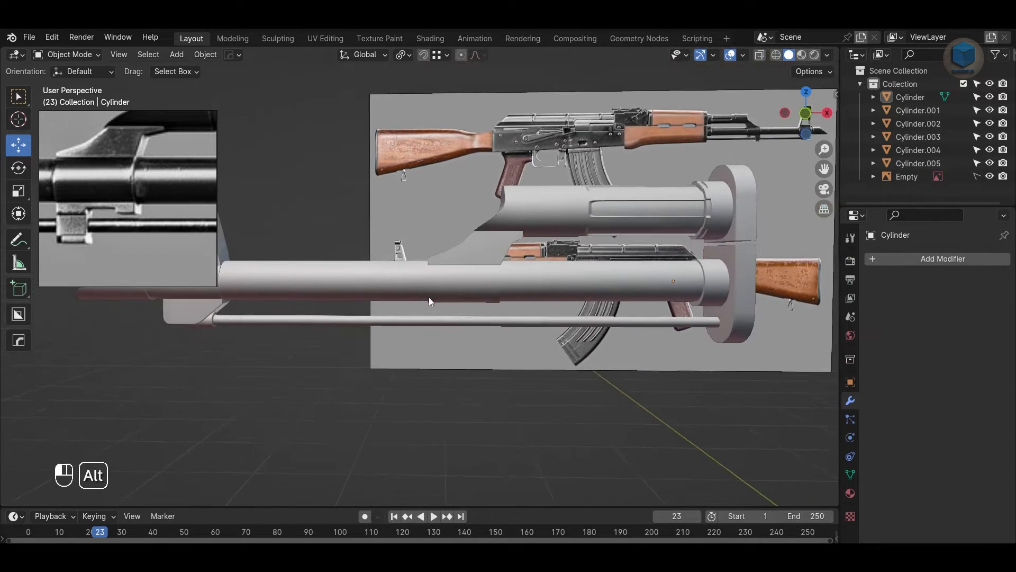
Step: Switch to the see-through front view of the gas block and turn on the wireframe overlay
click(437, 294)
key(KP_1)
key(alt+z)
scroll(725, 428, up, 3)
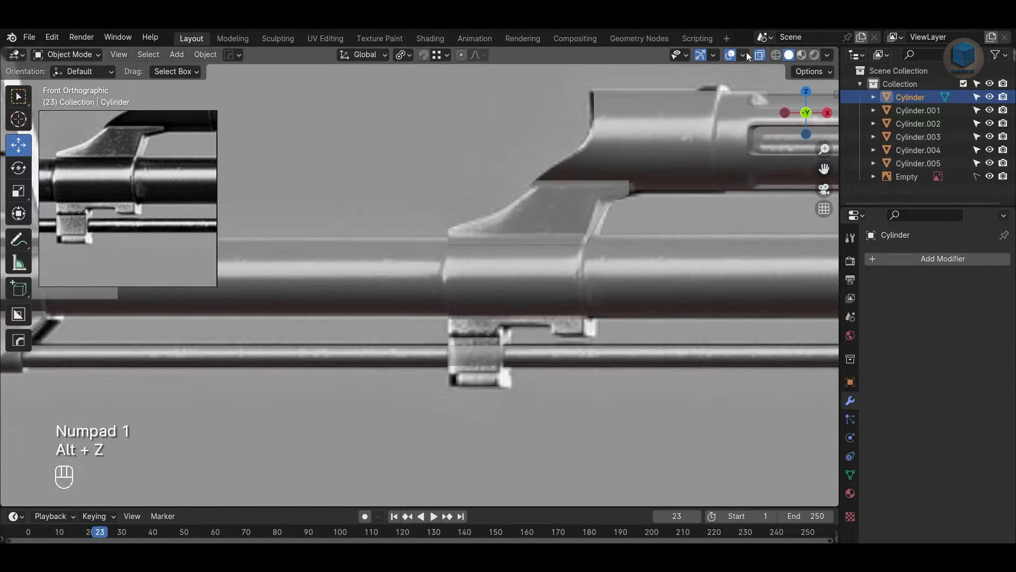
click(743, 55)
click(661, 294)
shift+middle_drag(508, 343, 449, 319)
click(580, 449)
scroll(524, 296, up, 3)
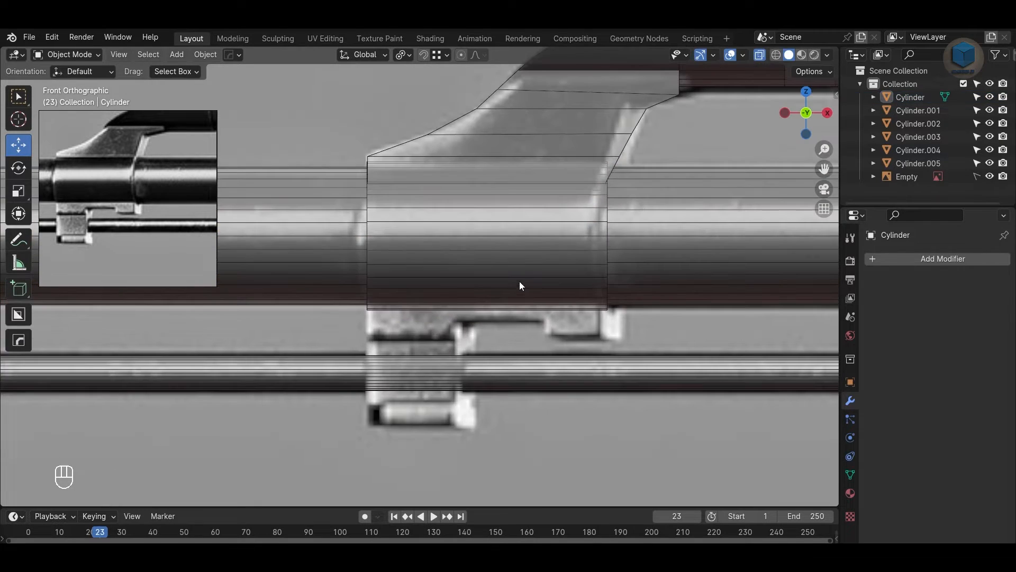
Step: Extrude the bottom faces of the gas block's barrel band 0.02629 m downward along Z
click(519, 283)
key(Tab)
scroll(628, 428, up, 2)
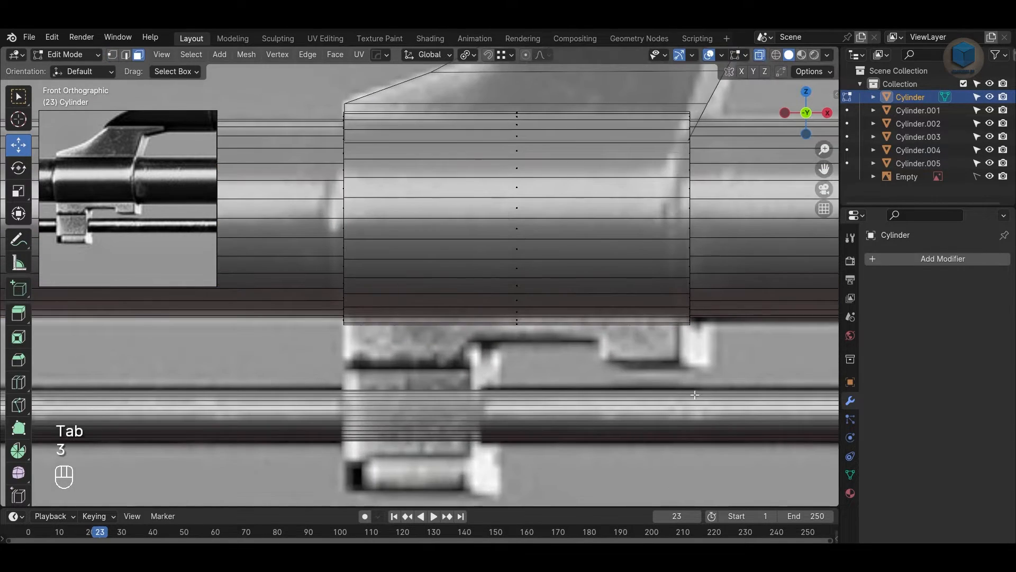
drag(408, 373, 315, 314)
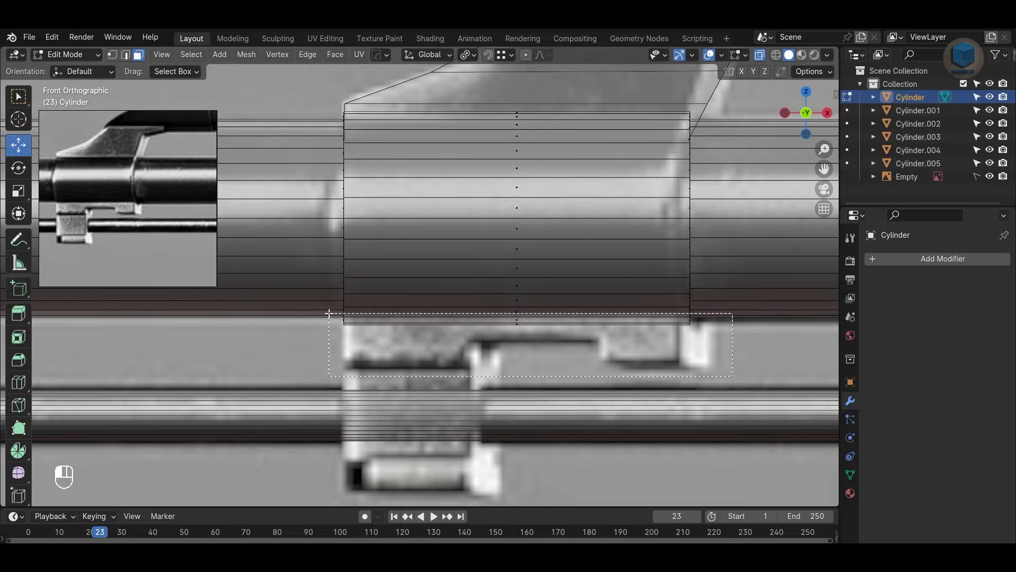
drag(514, 309, 516, 311)
key(alt+z)
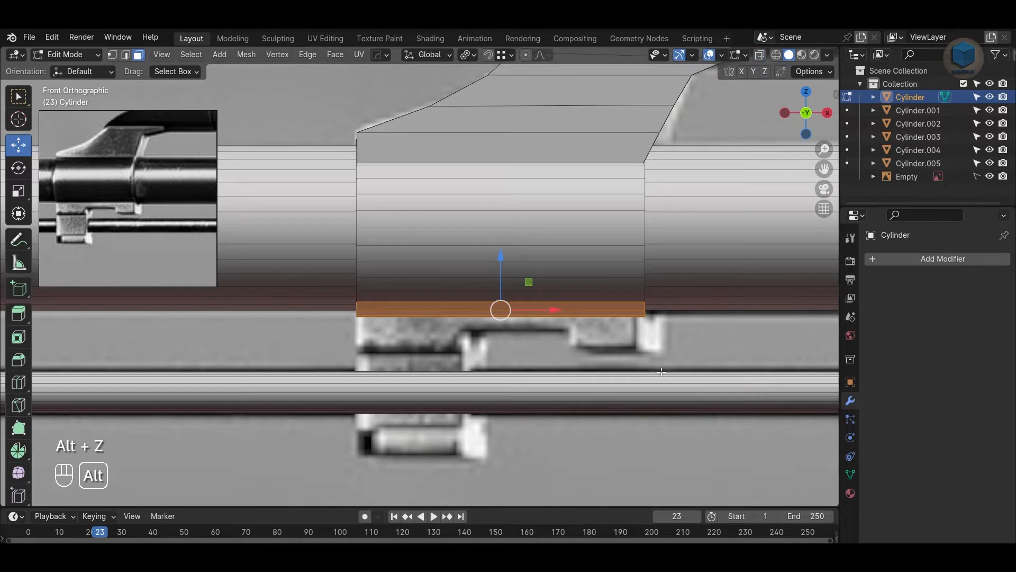
middle_drag(501, 309, 591, 361)
key(KP_Decimal)
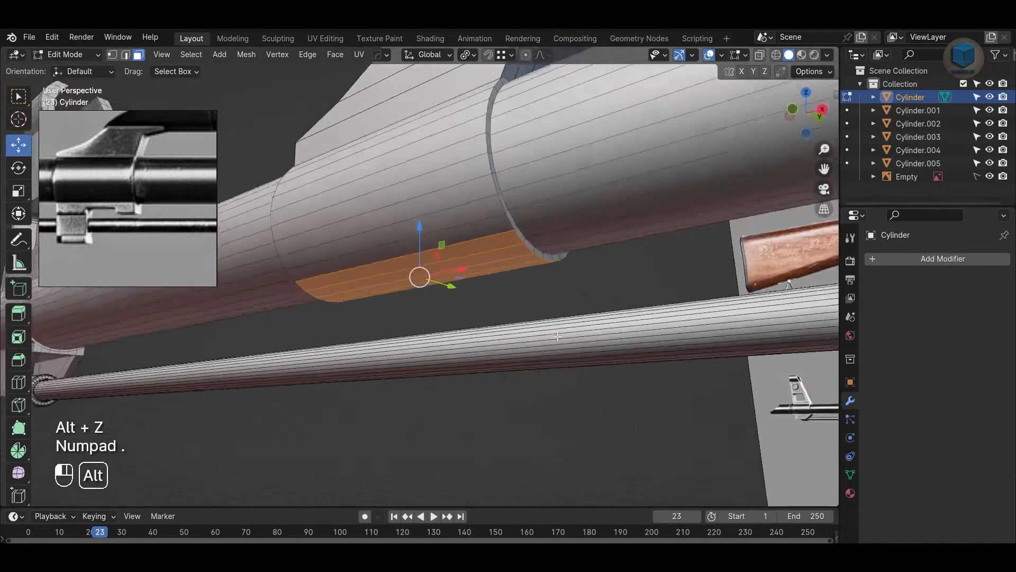
key(KP_1)
key(e)
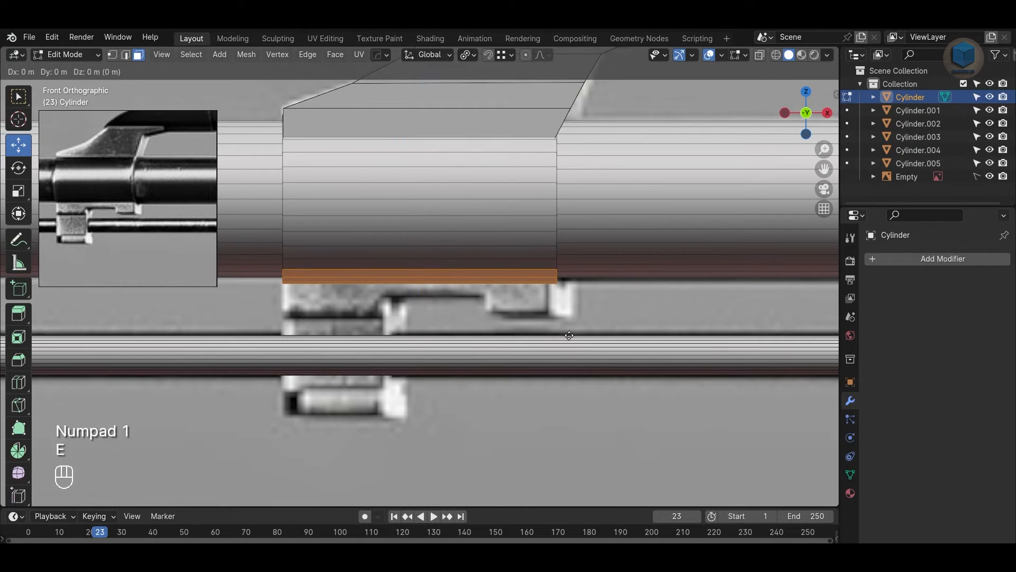
key(z)
click(568, 360)
Step: Flatten the extruded faces with a scale of 0 along Z and lower them to the lug's bottom edge in the reference
key(s)
key(z)
key(0)
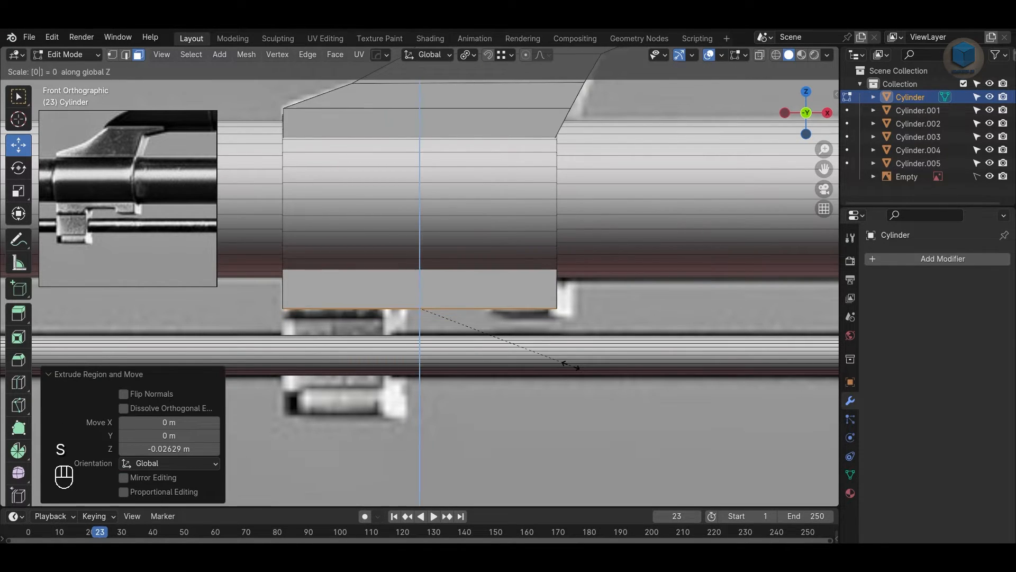
click(570, 366)
scroll(581, 334, up, 2)
key(alt+z)
drag(420, 265, 419, 276)
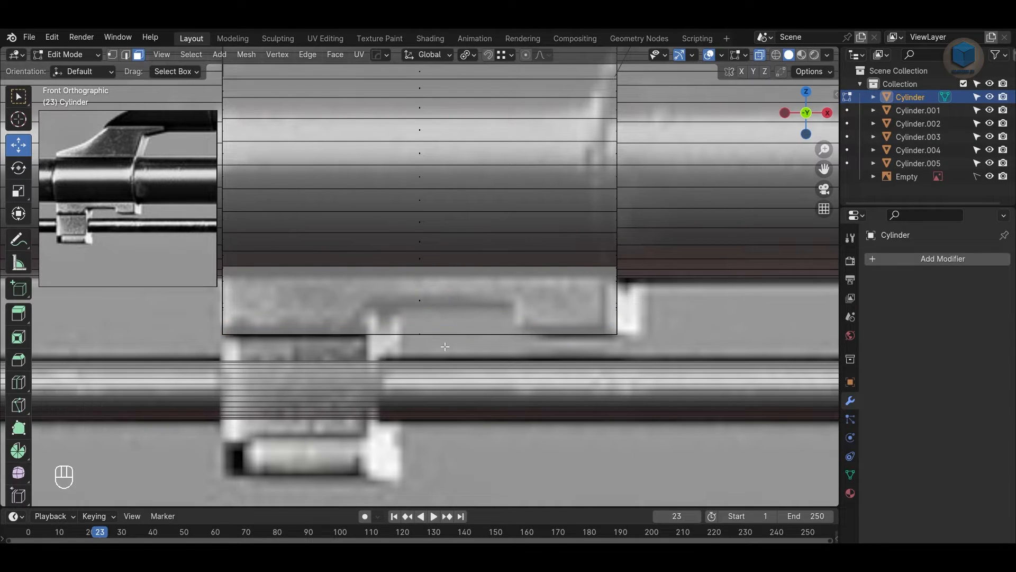
Step: Add two vertical loop cuts at the sides of the lug's notch and one horizontal loop cut halfway up the lug
key(ctrl+r)
click(412, 313)
click(363, 317)
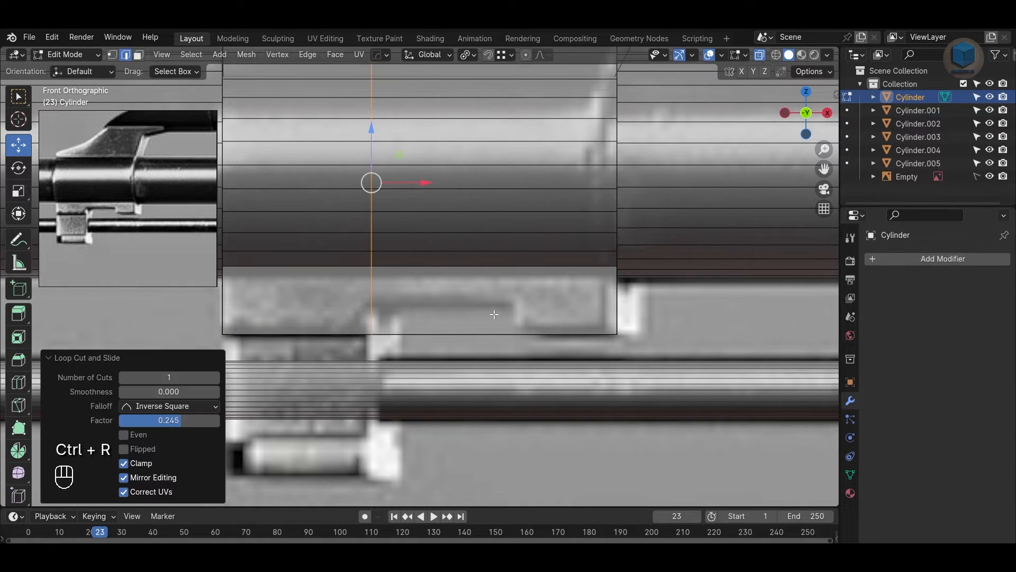
key(ctrl+r)
click(509, 312)
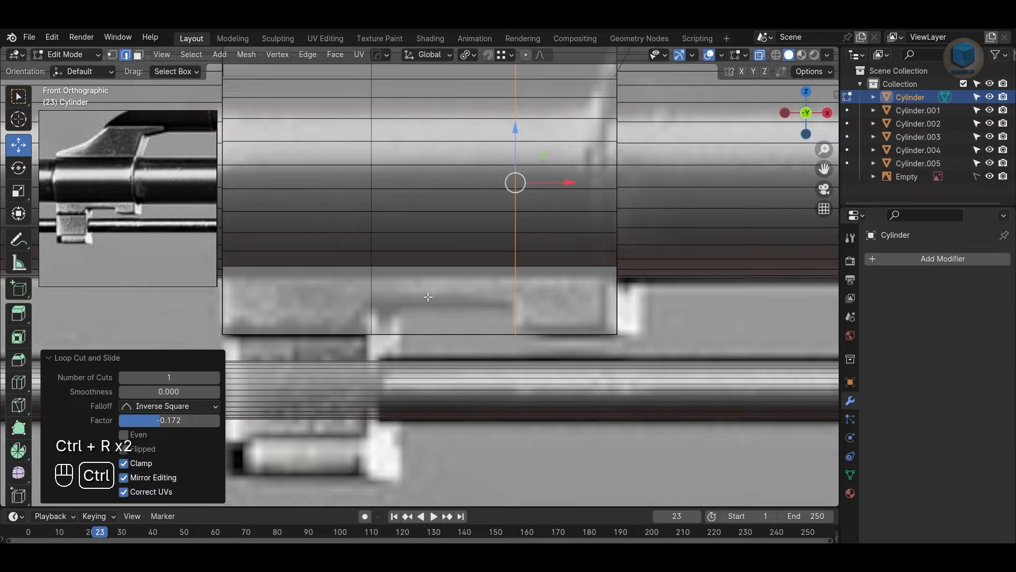
key(ctrl+r)
click(375, 292)
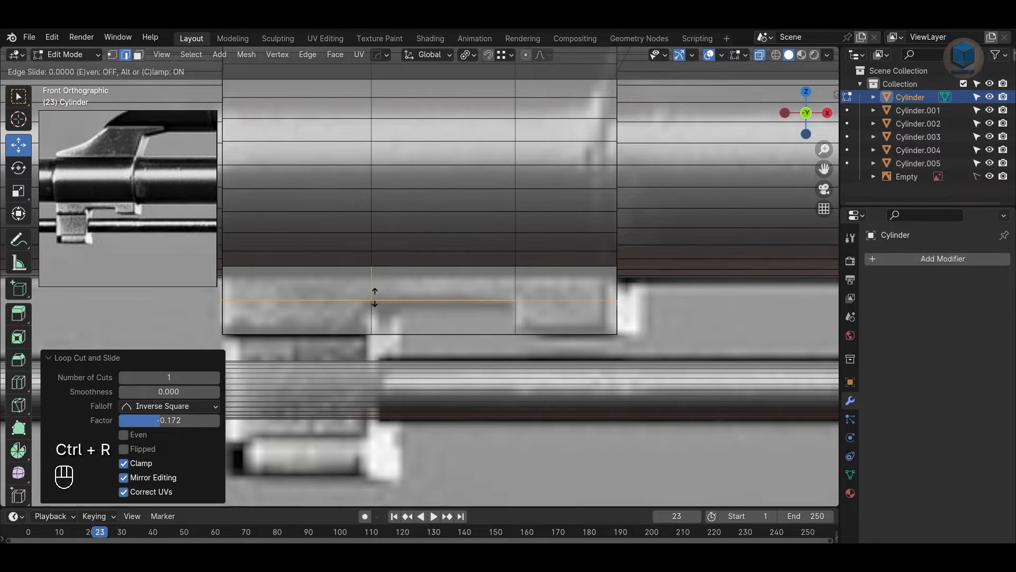
click(374, 292)
Step: Move the front cut's bottom vertices -0.016656 m along X and delete the lower middle faces to open the lug's notch
key(1)
drag(350, 318, 398, 333)
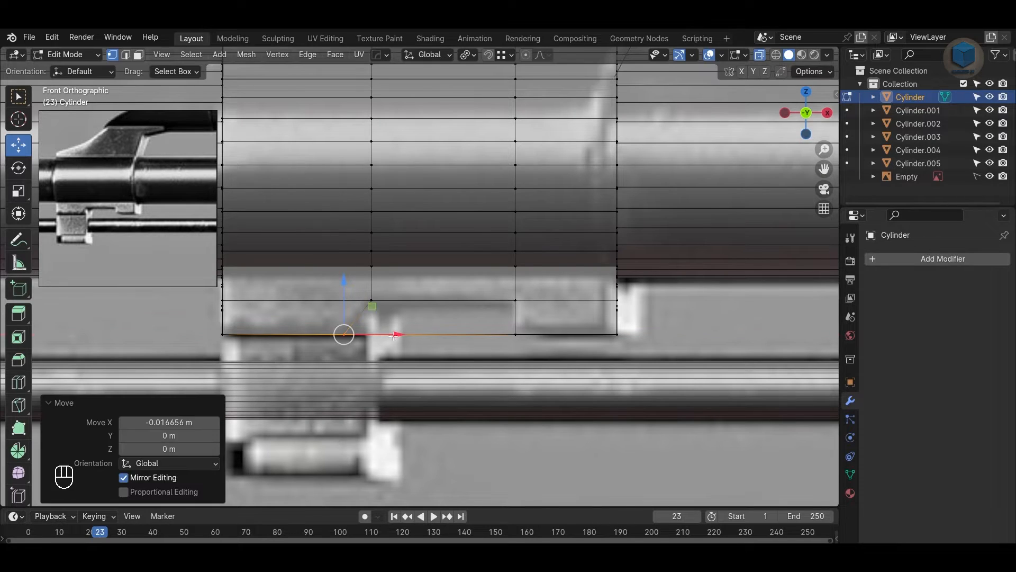
key(3)
click(431, 325)
key(Delete)
click(450, 348)
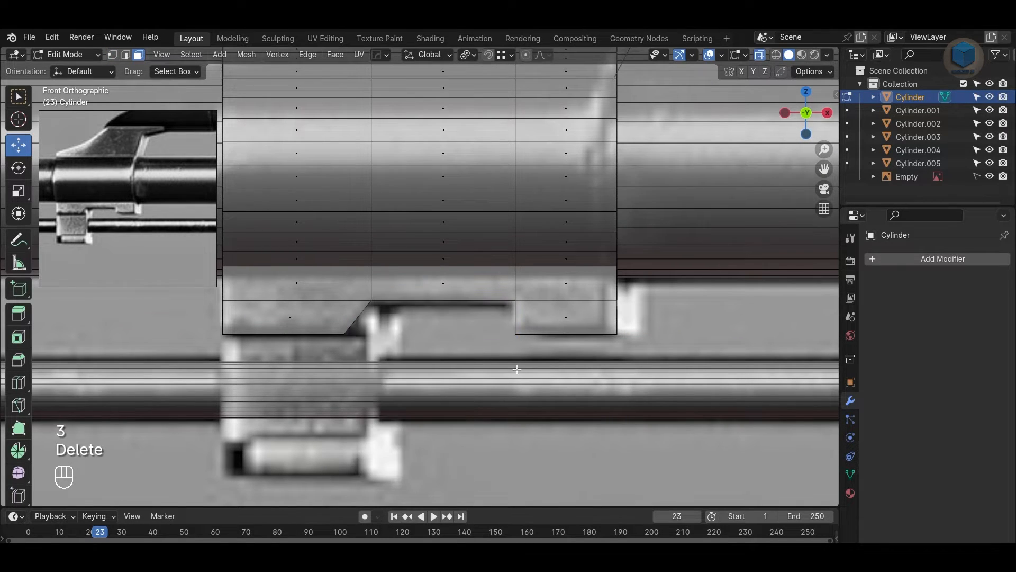
Step: Try to fill the open top of the gas block lug's notch with a face between its two long edges
key(2)
key(alt+z)
middle_drag(449, 348, 523, 358)
key(2)
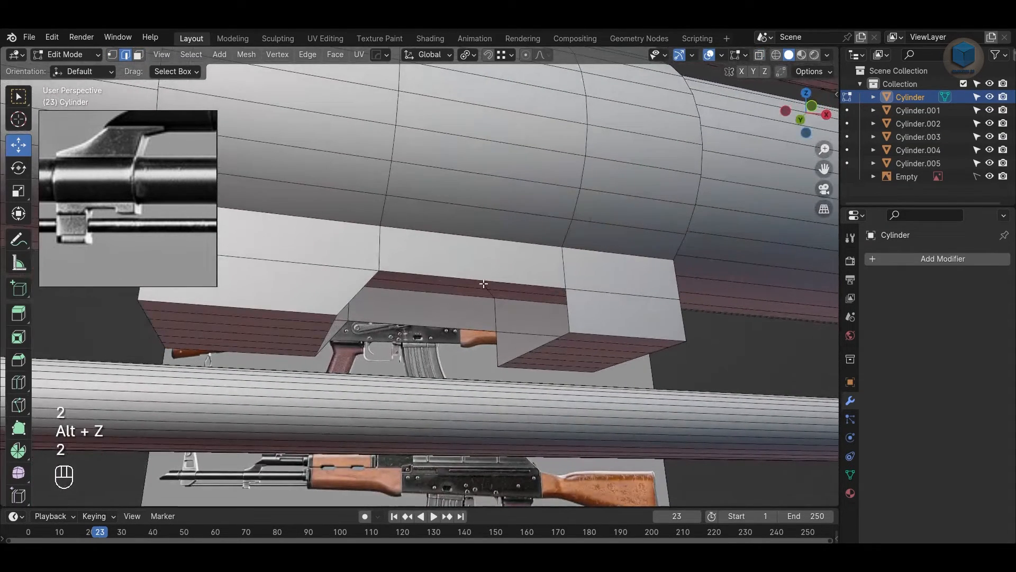
click(438, 335)
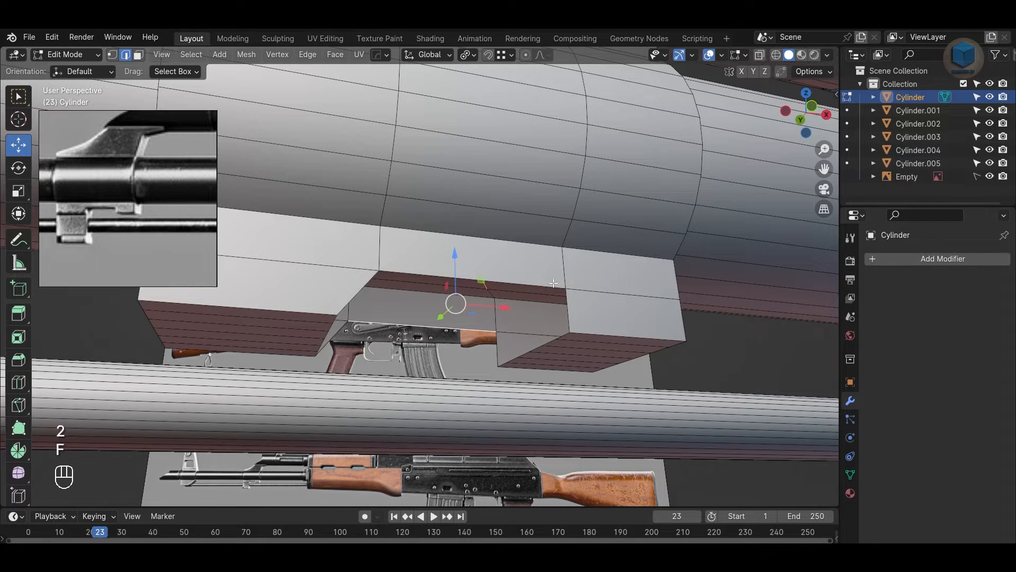
key(f)
alt+middle_drag(762, 345, 632, 329)
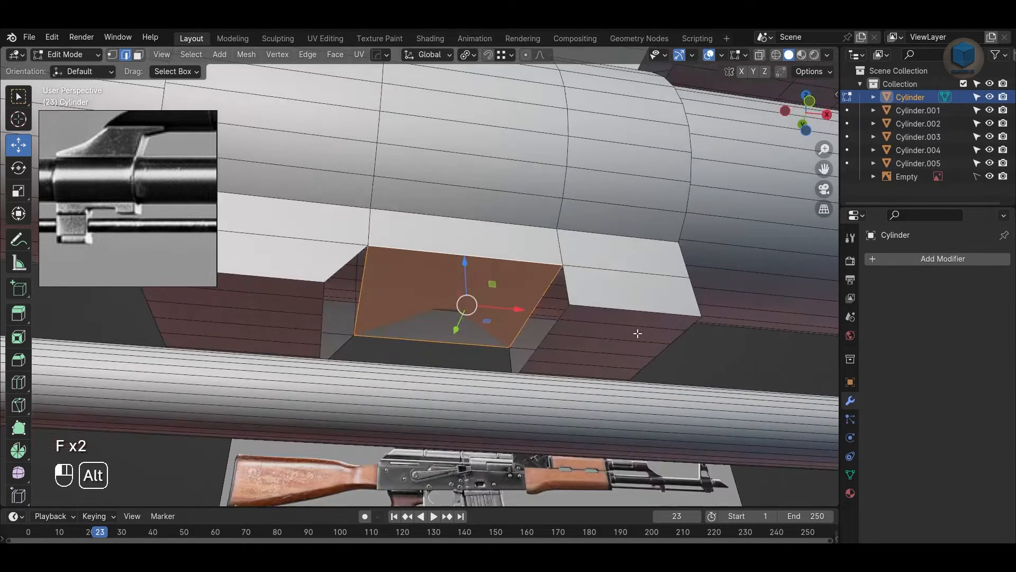
key(ctrl+z)
key(ctrl+z)
Step: Fill the lug notch's open top and its front and rear walls with faces, and return to Object Mode
click(438, 343)
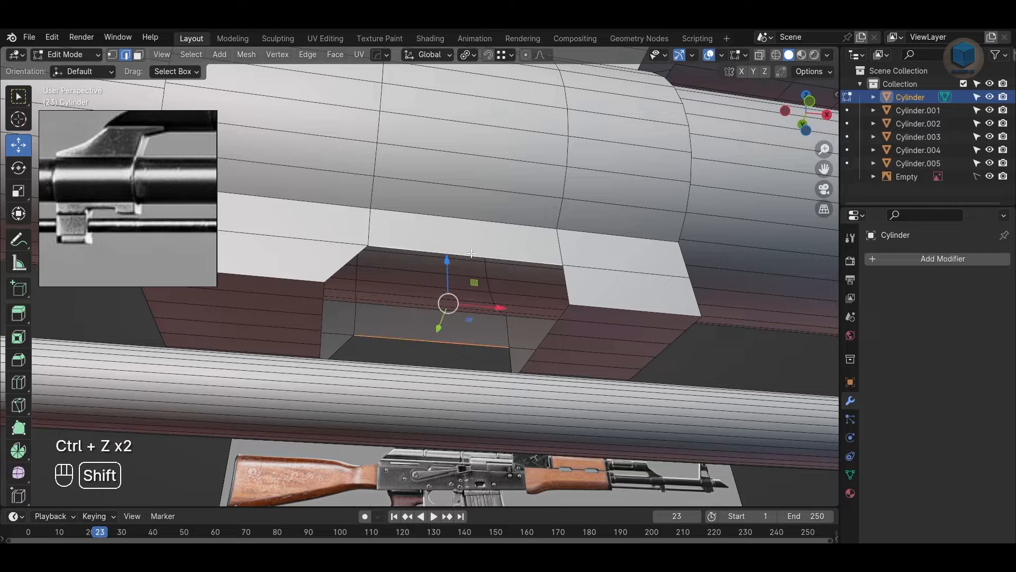
key(f)
alt+shift+click(557, 286)
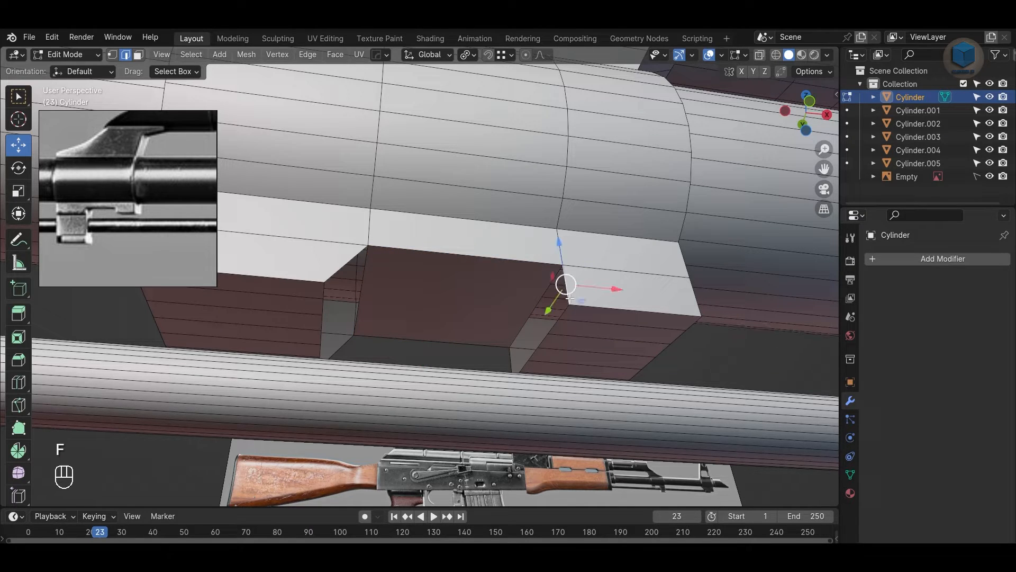
key(f)
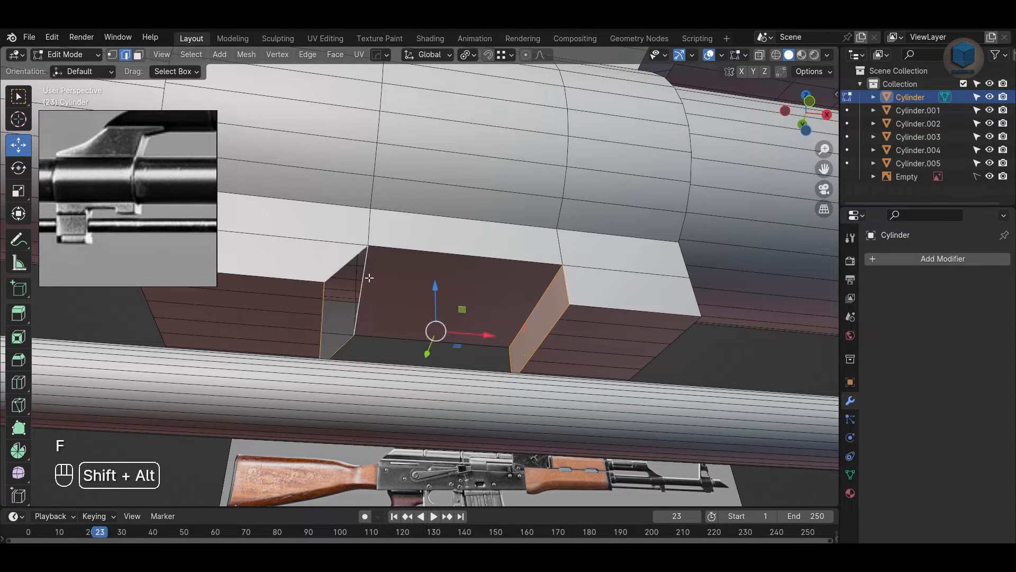
click(528, 263)
click(360, 290)
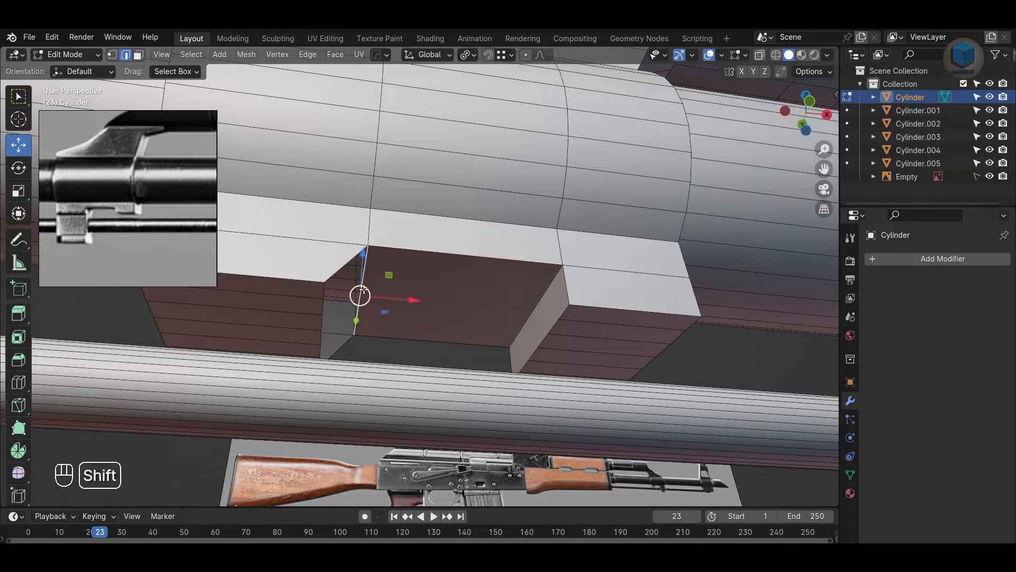
key(Tab)
scroll(549, 424, down, 3)
ctrl+middle_drag(550, 424, 486, 432)
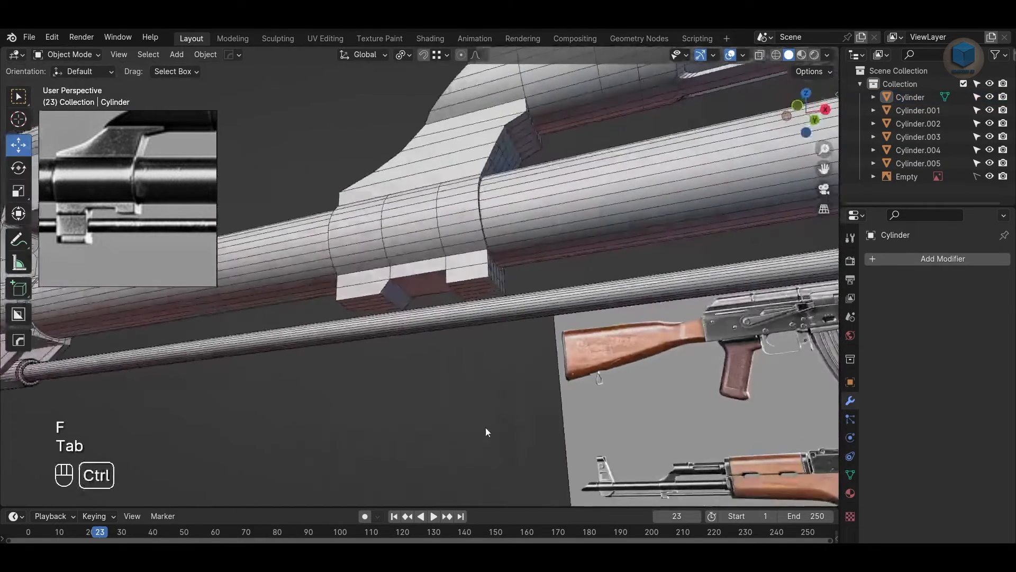
Step: Add a cube and move it -2.8056 m along X and 1.9613 m along Z over the reference's front end
key(KP_1)
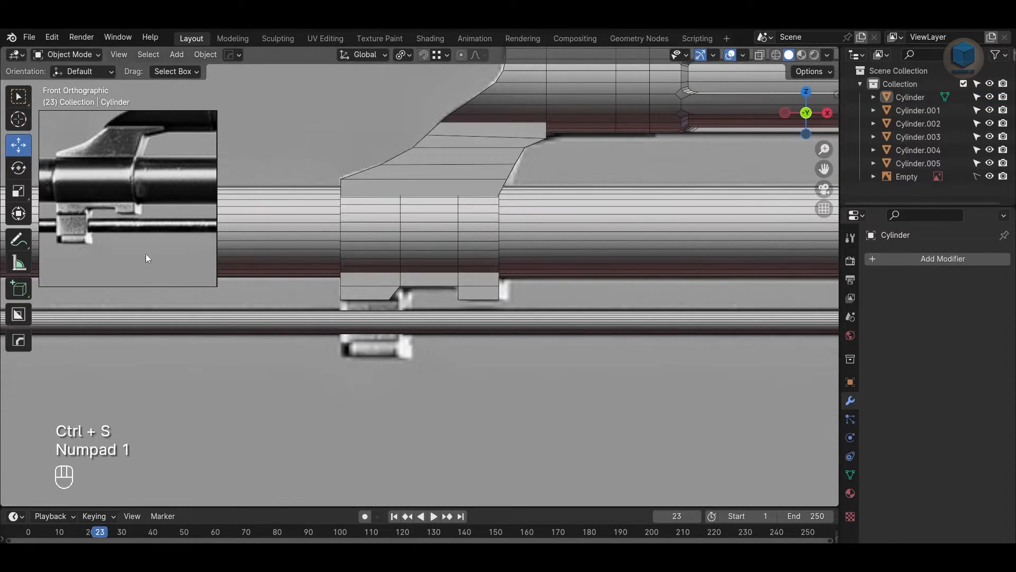
scroll(108, 232, up, 2)
middle_drag(109, 232, 159, 224)
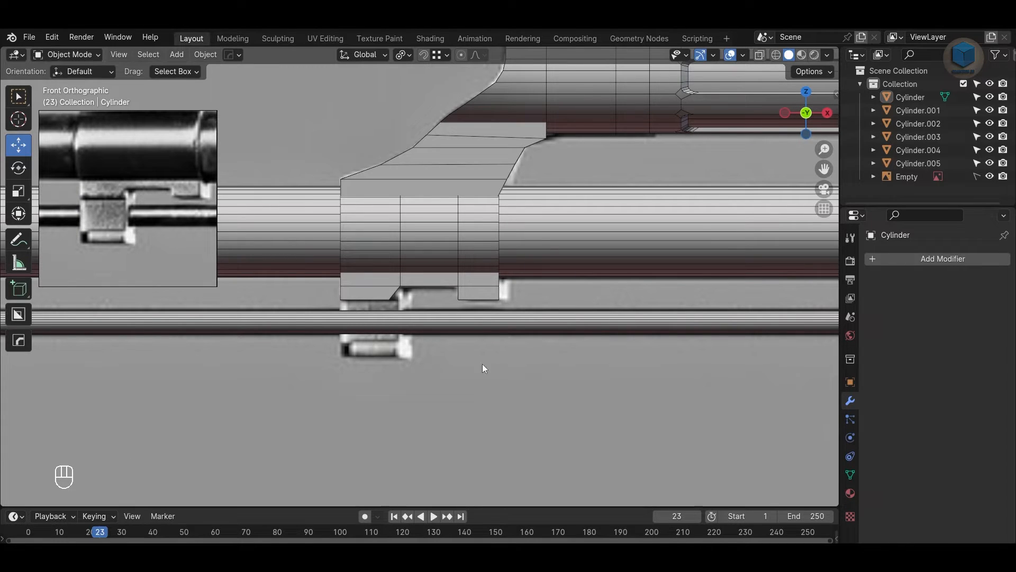
alt+middle_drag(446, 380, 506, 352)
alt+scroll(495, 349, down, 1)
scroll(472, 330, up, 3)
scroll(466, 314, up, 2)
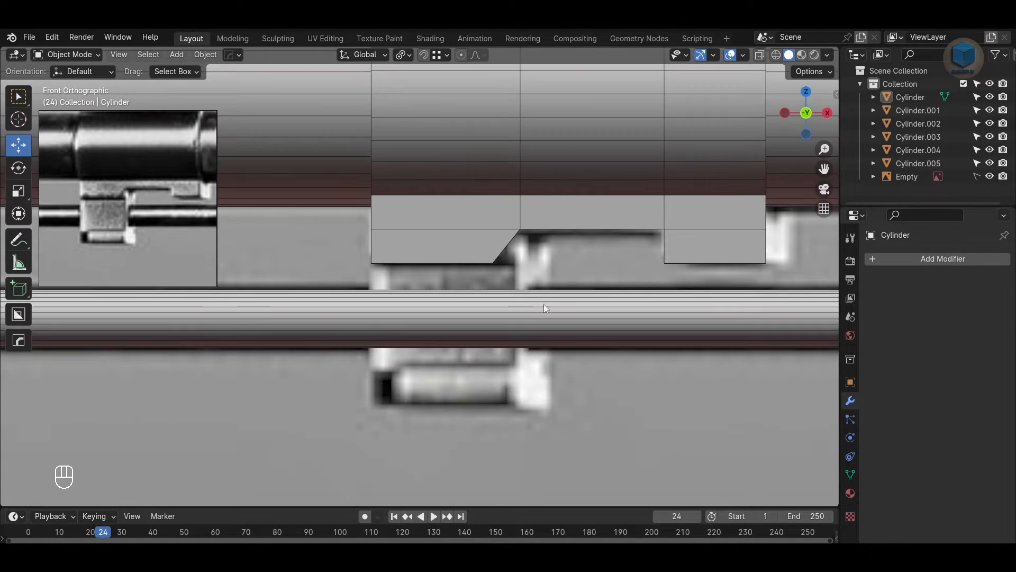
key(shift+a)
mouse_move(529, 261)
click(584, 288)
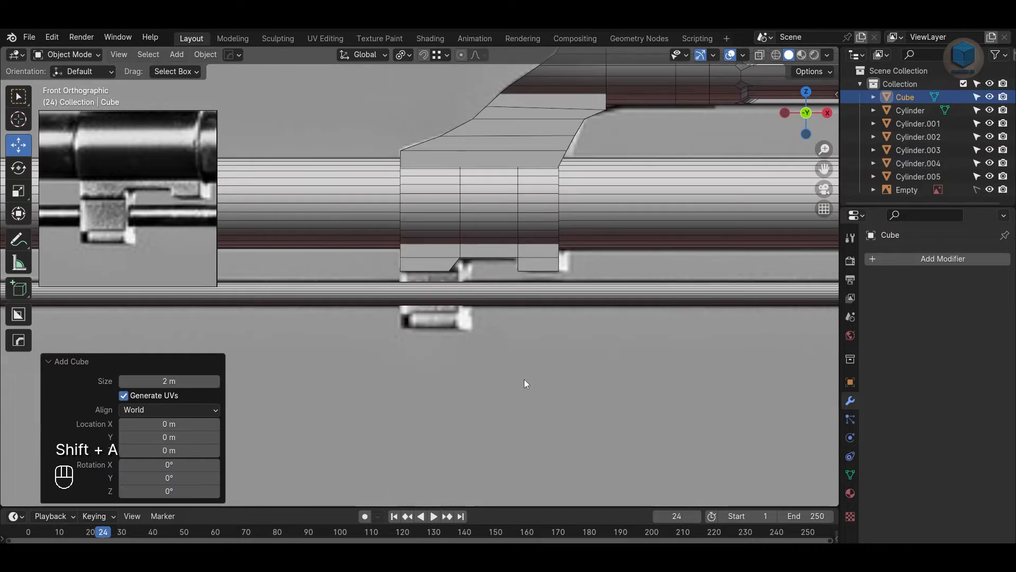
scroll(524, 379, down, 5)
key(w)
drag(633, 393, 459, 269)
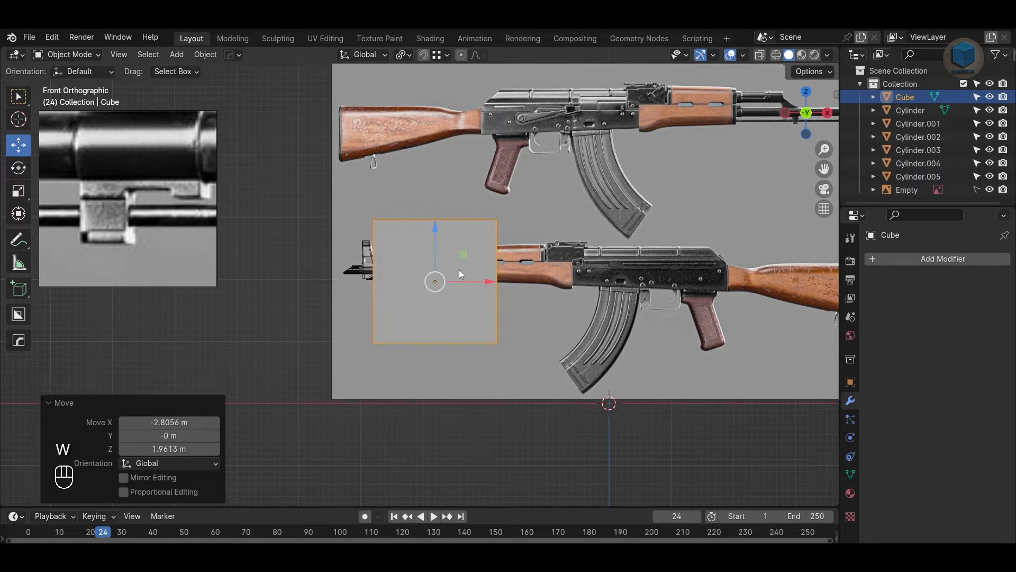
Step: Scale the cube by 0.150, shrink it further and place it over the cleaning rod bracket beneath the gas block
scroll(459, 269, up, 3)
key(s)
click(501, 322)
scroll(501, 322, up, 2)
scroll(501, 325, up, 6)
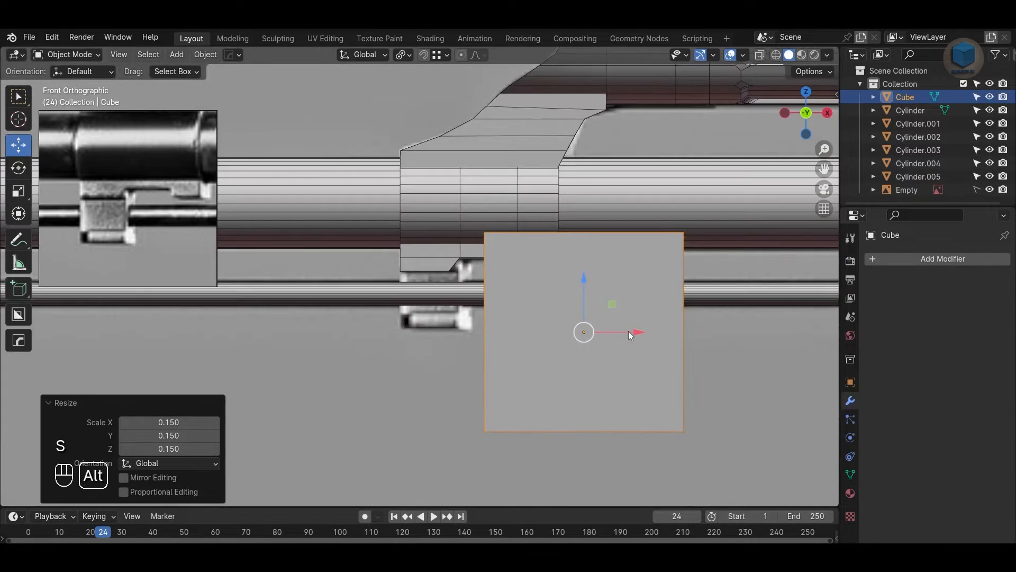
key(alt+z)
key(s)
click(667, 340)
drag(578, 332, 419, 290)
scroll(419, 291, up, 4)
Step: Fit the cube's sides to the bracket's width in the reference and move its bottom edges -0.029094 m along Z
key(Tab)
click(350, 334)
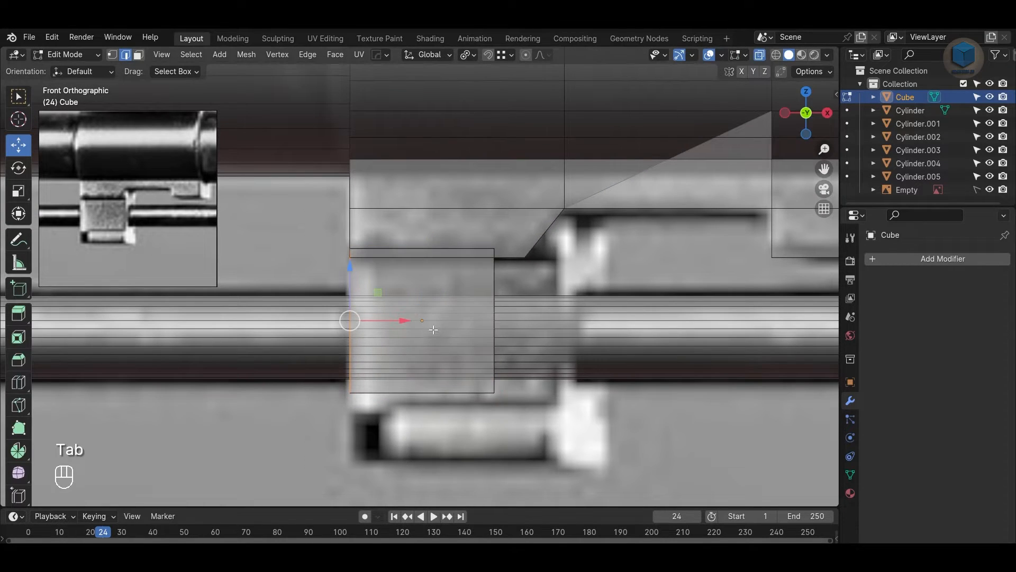
ctrl+drag(393, 322, 353, 229)
drag(491, 252, 506, 275)
ctrl+drag(541, 323, 563, 206)
drag(471, 421, 472, 422)
scroll(472, 418, down, 1)
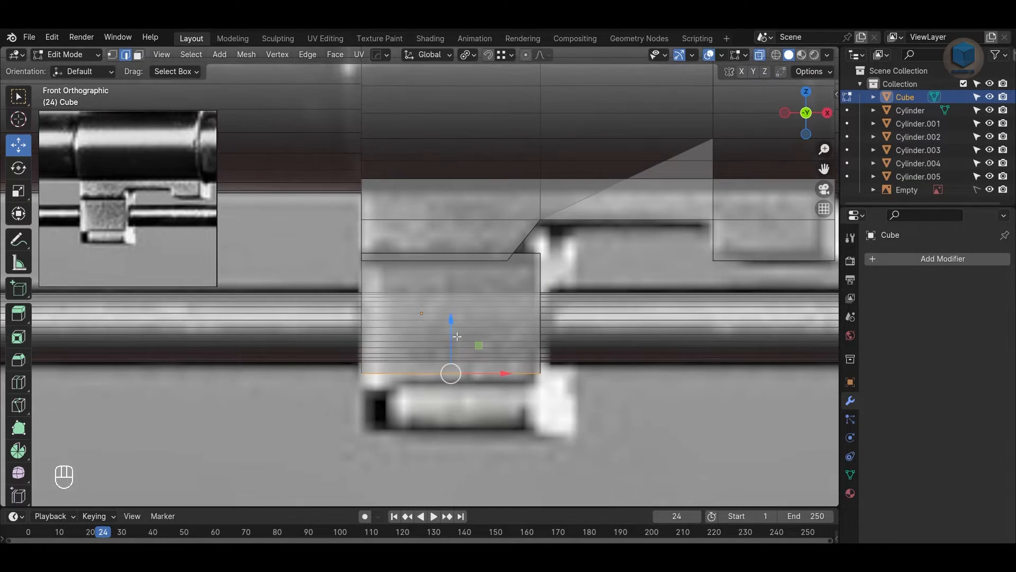
drag(453, 324, 458, 386)
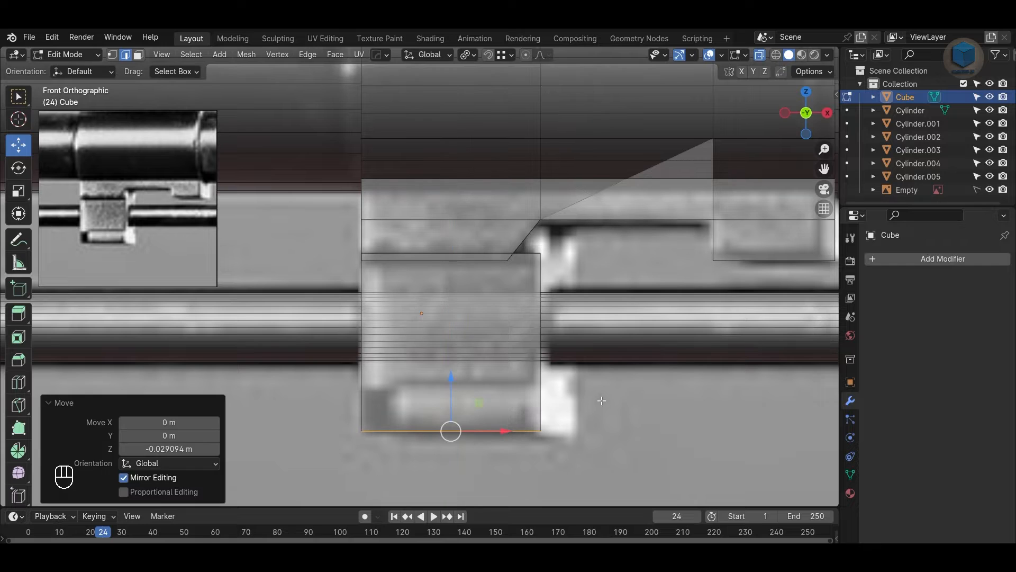
Step: Raise the bracket cube's top face along Z so the block reaches up into the gas block's lug
key(Tab)
scroll(667, 395, down, 2)
key(alt+z)
middle_drag(646, 398, 479, 361)
click(479, 361)
key(Tab)
key(2)
click(451, 273)
alt+drag(465, 276, 460, 286)
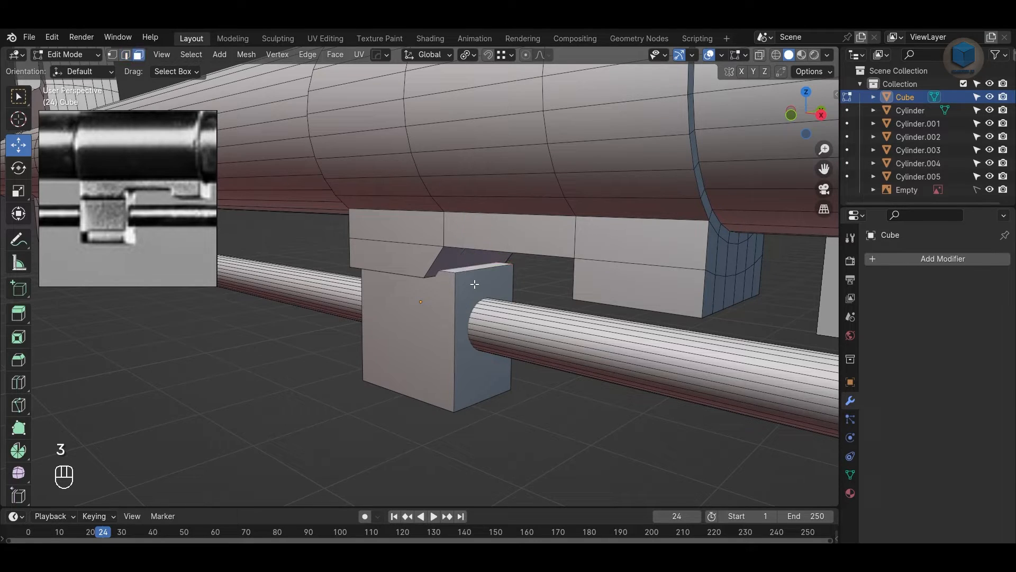
drag(436, 206, 433, 183)
alt+drag(557, 420, 558, 368)
key(Tab)
Step: Add a horizontal loop cut near the bracket's bottom at factor 0.784 and move it 0.008328 m up along Z
alt+drag(570, 438, 476, 348)
click(479, 373)
scroll(475, 423, up, 1)
key(Tab)
key(ctrl+r)
click(453, 328)
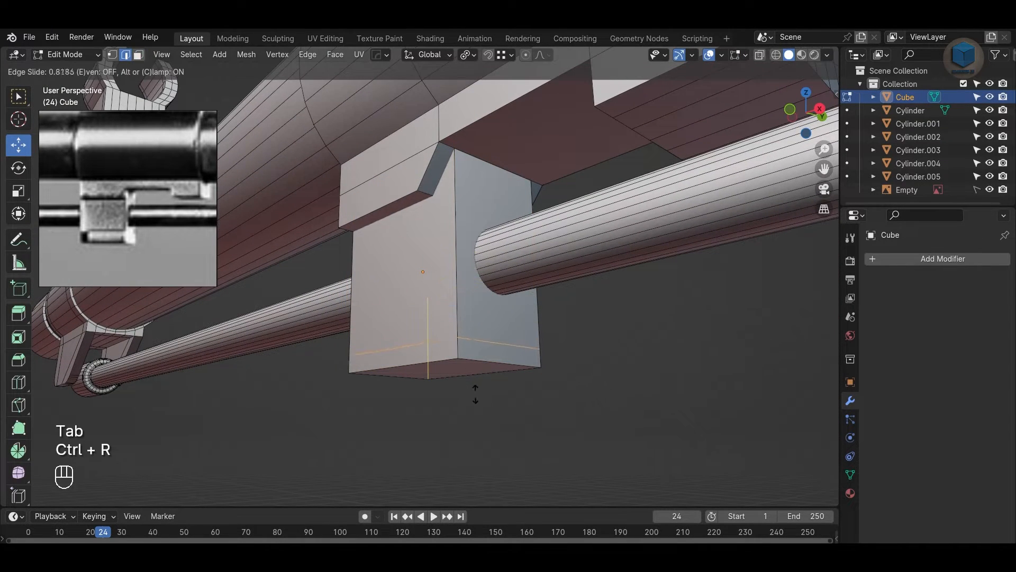
click(478, 392)
key(KP_1)
key(alt+z)
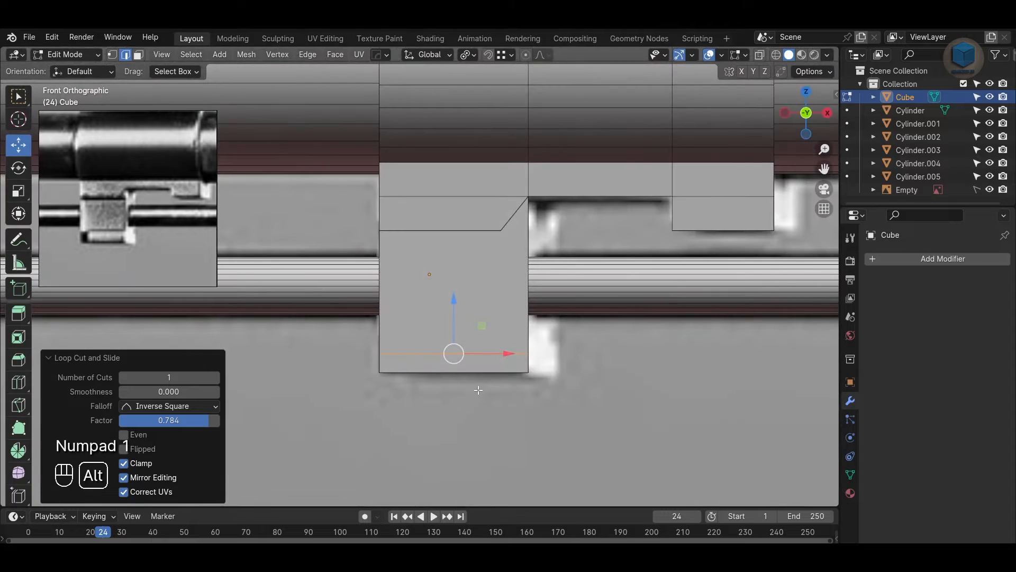
drag(454, 299, 458, 286)
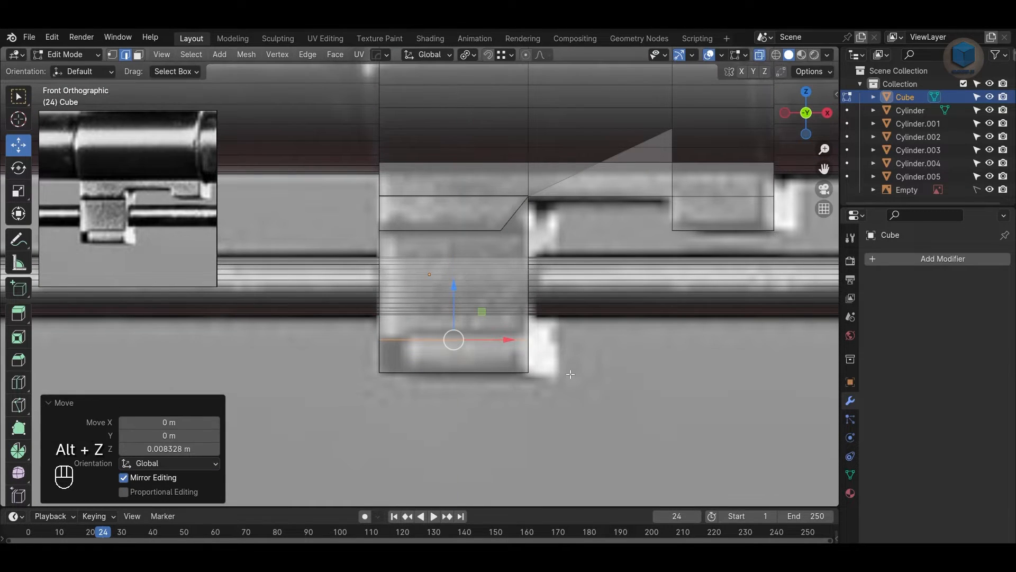
key(alt+z)
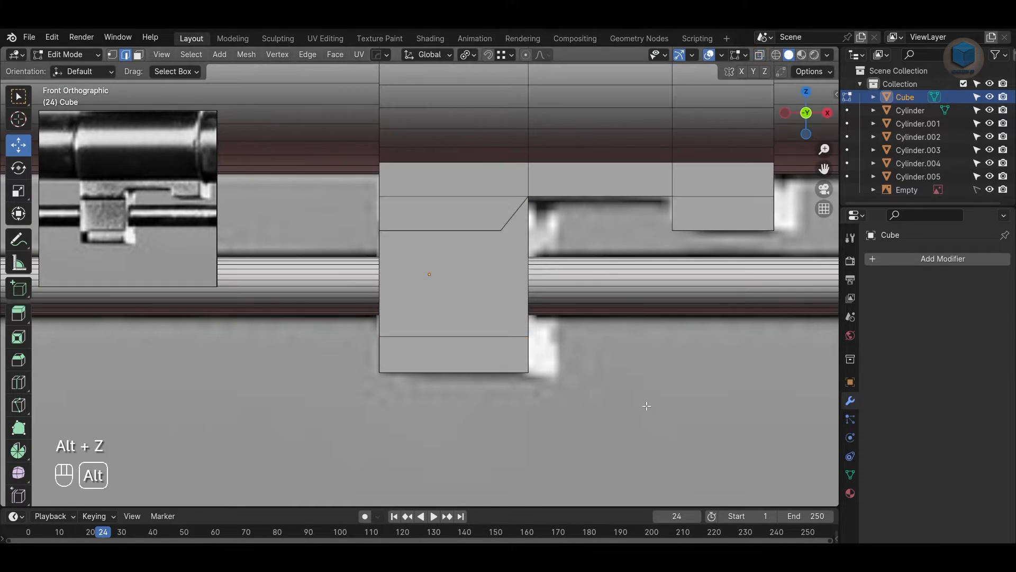
Step: Select the two opposite long side faces of the bracket's bottom strip and return the viewport to solid shading
key(3)
key(z)
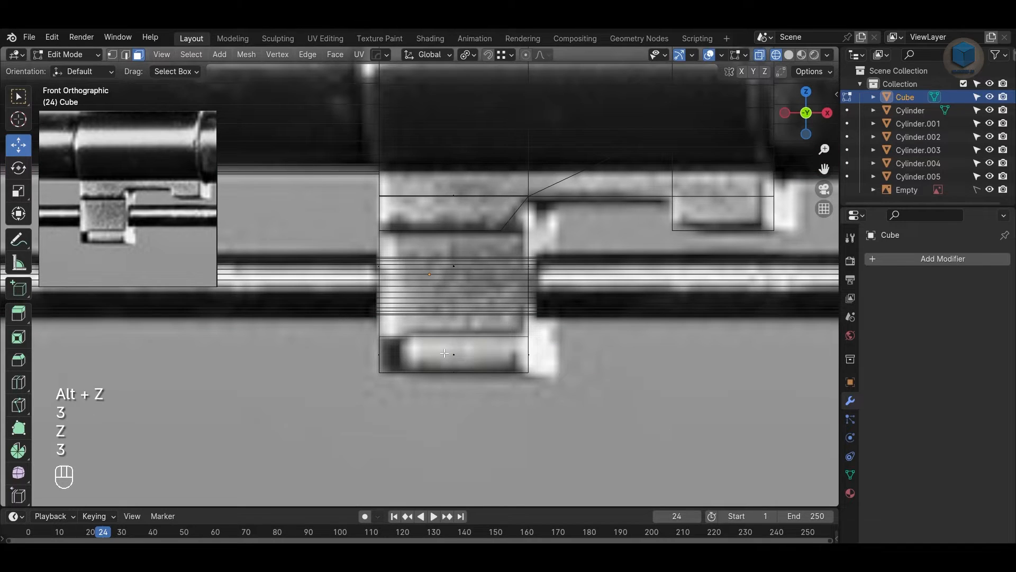
drag(444, 353, 468, 361)
key(alt+z)
alt+drag(631, 395, 562, 384)
click(789, 54)
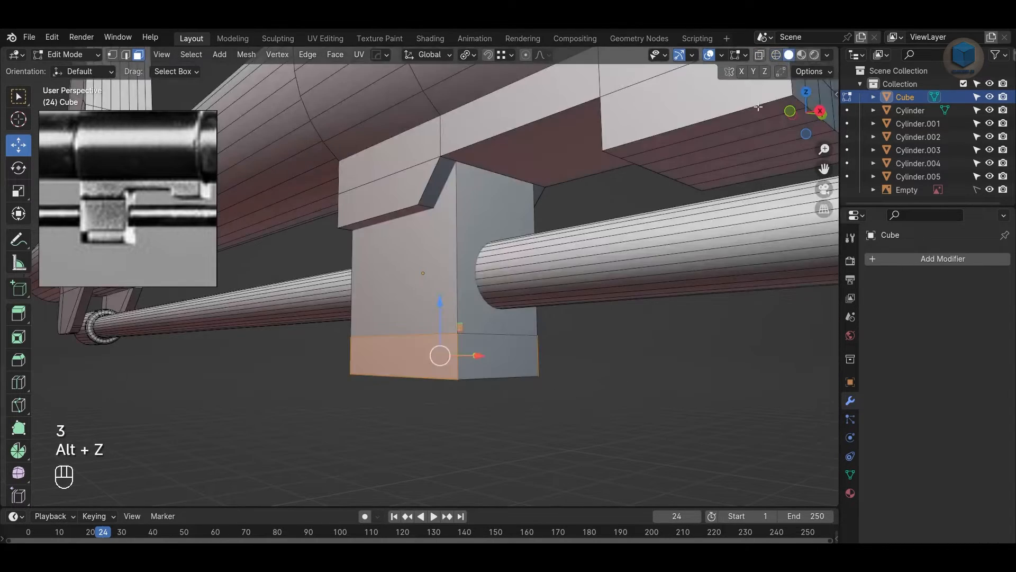
scroll(583, 329, up, 1)
right_click(564, 324)
click(564, 325)
right_click(609, 357)
key(ctrl+z)
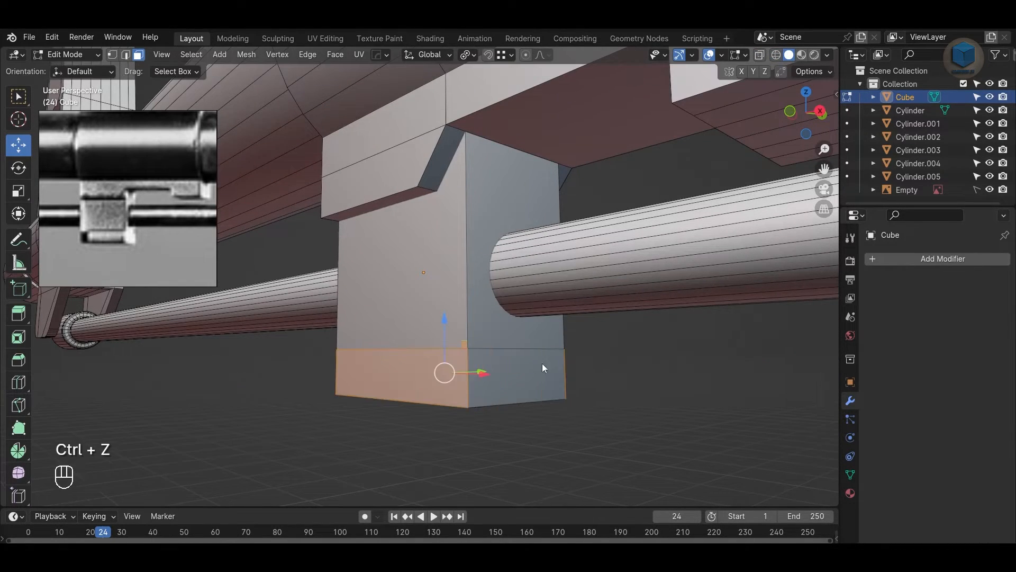
Step: Extrude the bracket's two lower side faces 0.182 m along their normals and scale them down along Z to taper them
right_click(542, 363)
click(544, 344)
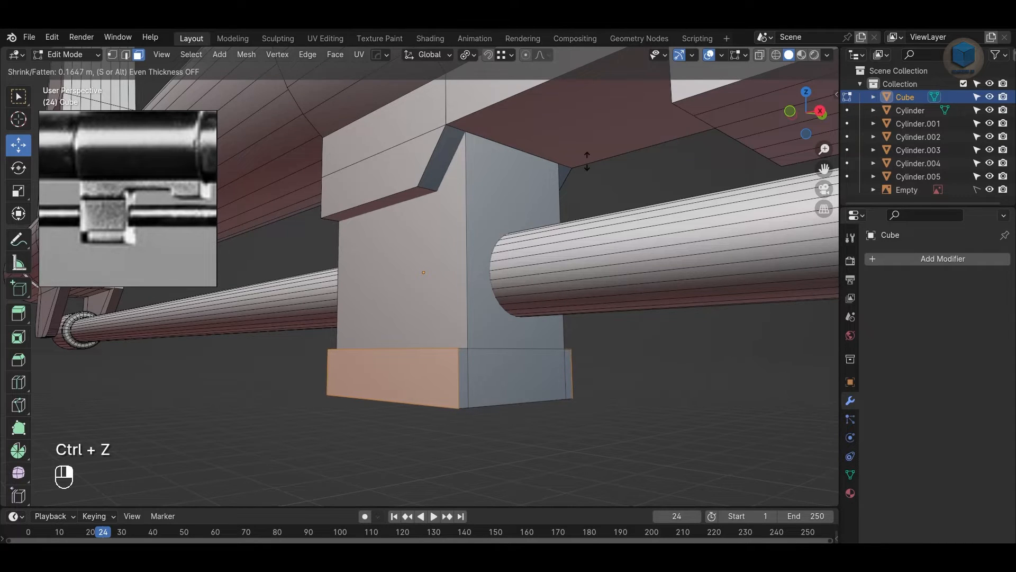
click(586, 143)
key(s)
key(z)
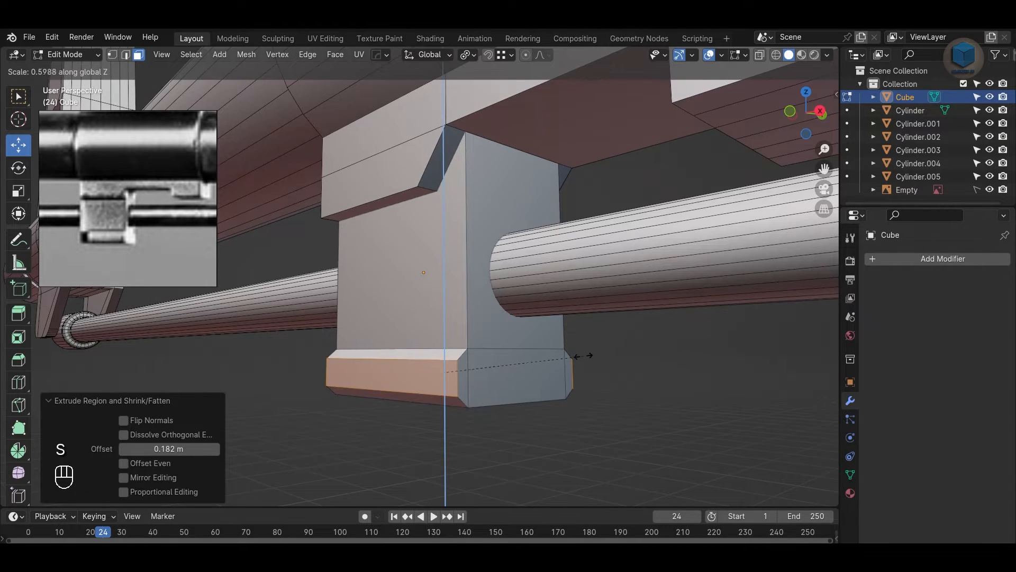
click(632, 393)
key(Tab)
middle_drag(632, 392, 572, 395)
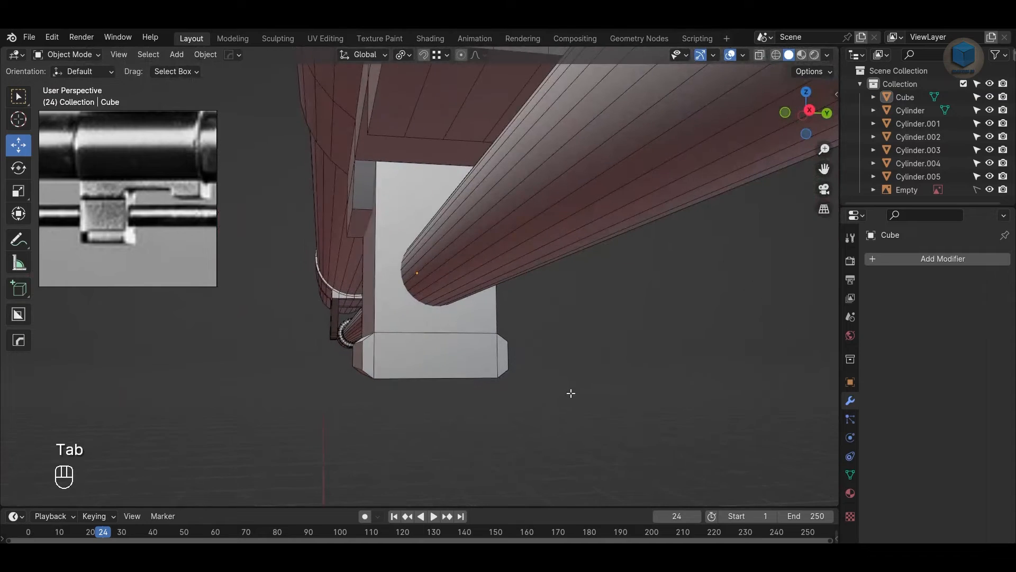
Step: Try to scale the two tapered side faces along Y with the Individual Origins pivot
key(Tab)
key(s)
key(y)
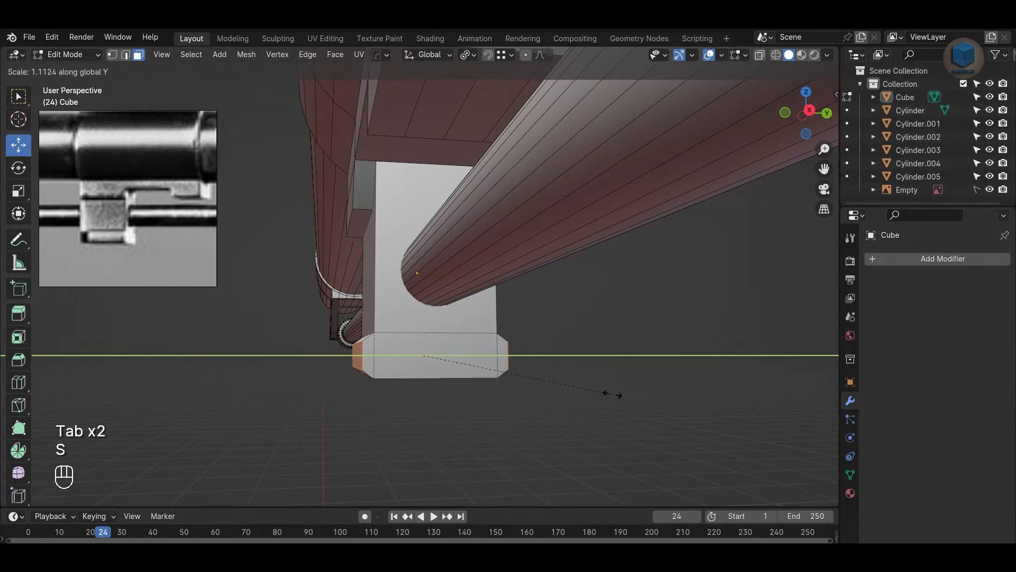
click(619, 395)
key(ctrl+z)
Step: Set the transform pivot to 3D Cursor and scale the two tapered side faces by 1.052 along Y
click(467, 55)
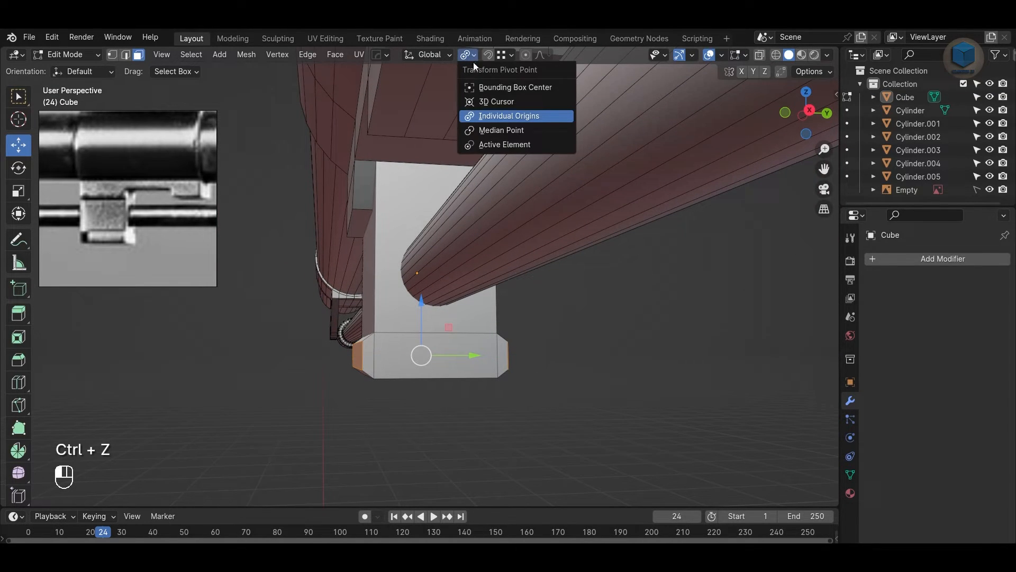
click(501, 103)
key(s)
key(y)
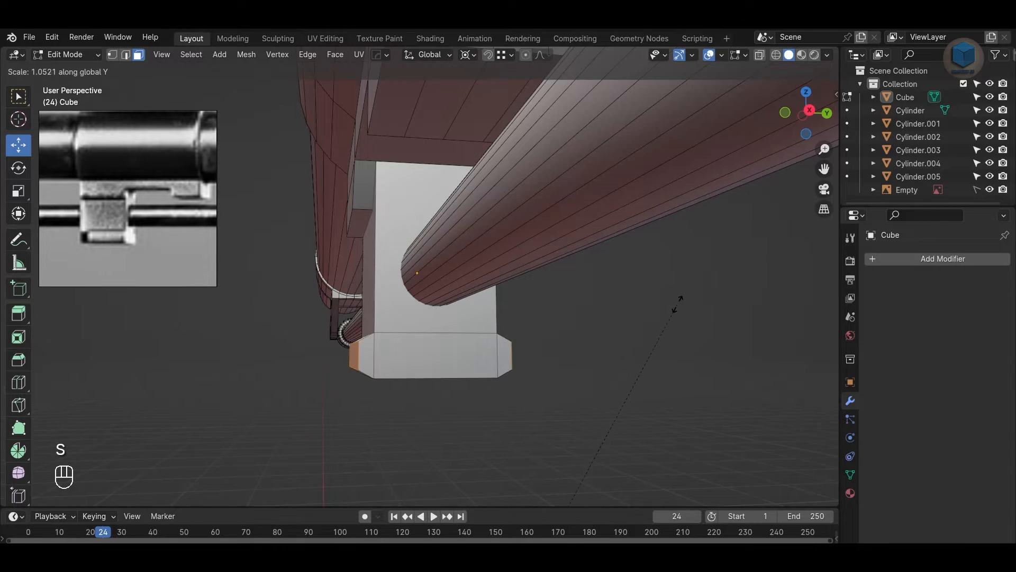
click(677, 304)
Step: Switch the transform pivot to Bounding Box Center, rescale the tapered side faces along Y and return to Object Mode
click(467, 54)
click(514, 87)
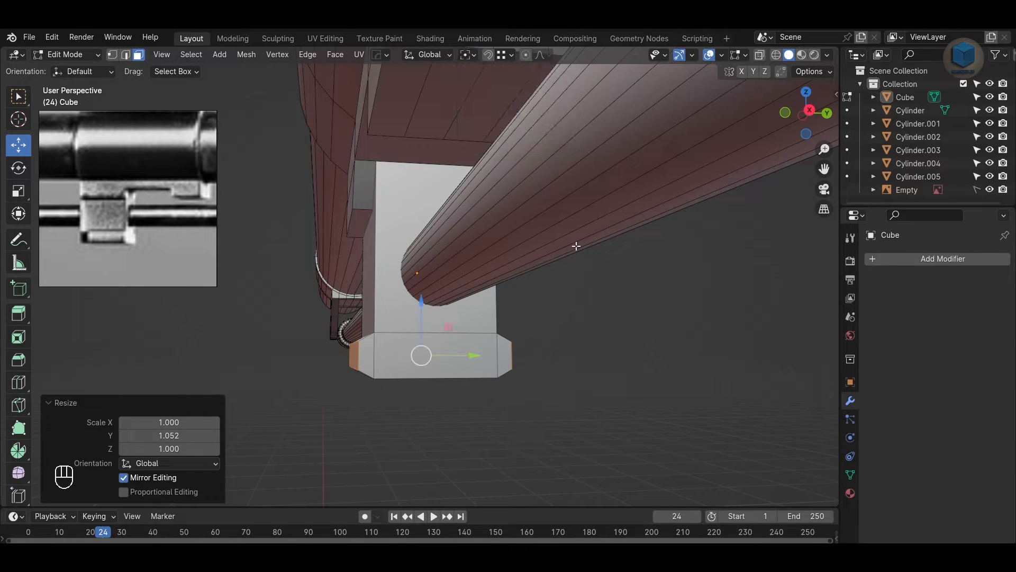
key(s)
key(y)
click(596, 307)
click(514, 385)
alt+drag(513, 385, 516, 342)
key(Tab)
Step: Move the upper row of vertices of the bracket's bottom flange 0.006086 m up along Z to match the reference
key(KP_1)
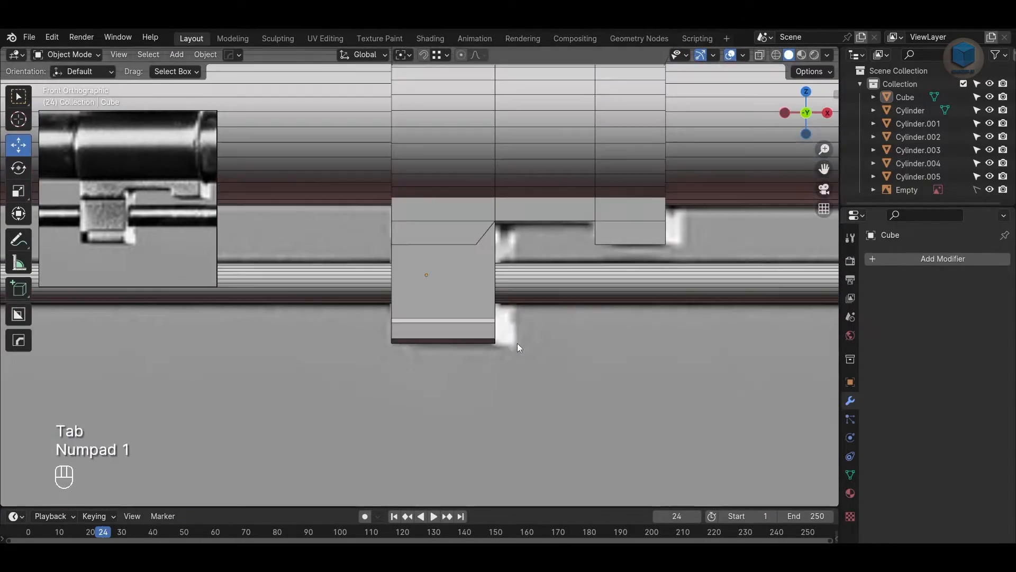
key(alt+z)
key(Tab)
key(1)
drag(280, 328, 558, 372)
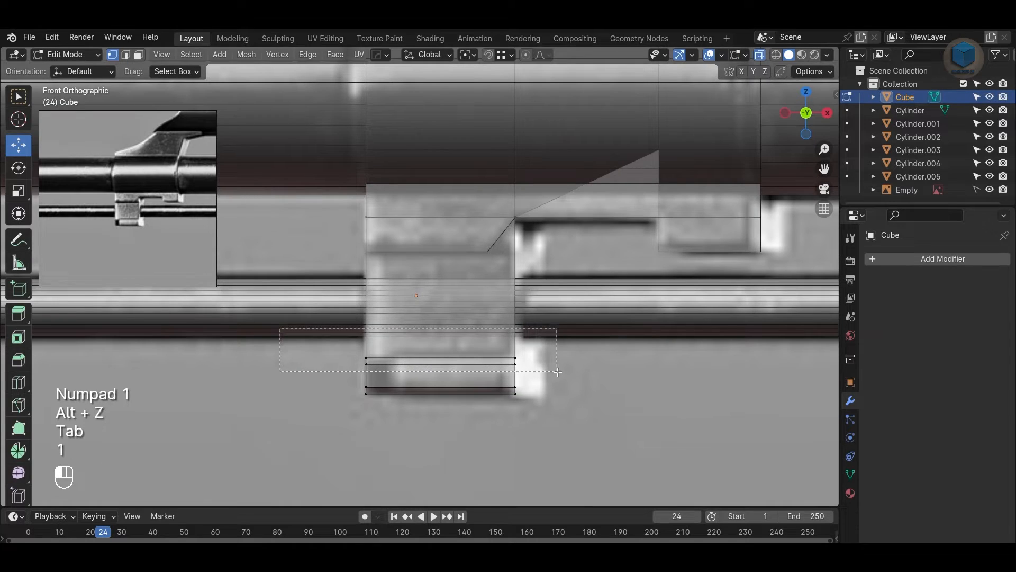
drag(439, 310, 441, 299)
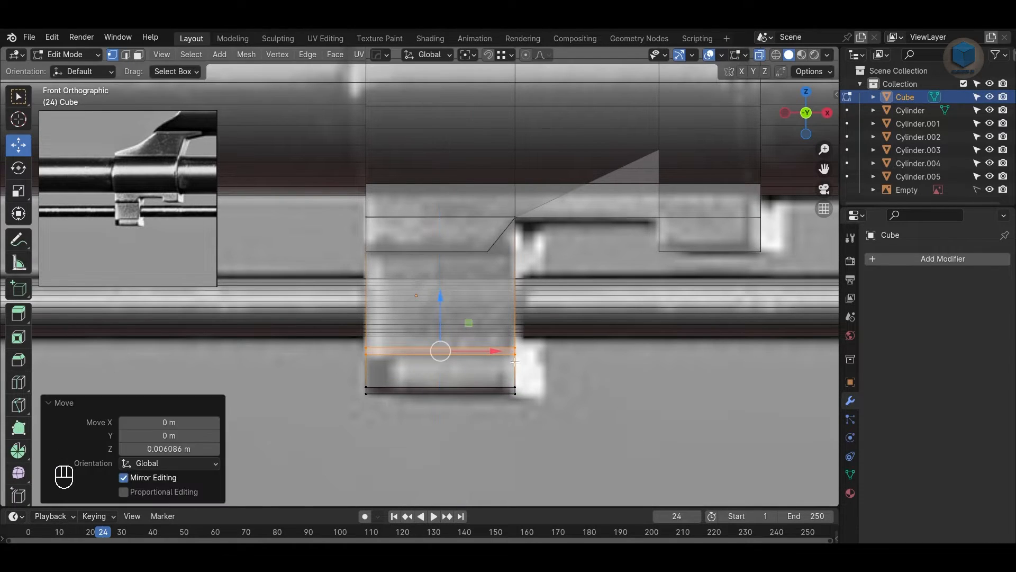
Step: Return the bracket block to Object Mode with X-ray off and save the file
click(486, 285)
drag(393, 428, 393, 427)
drag(418, 300, 420, 303)
click(454, 422)
key(alt+z)
middle_drag(454, 422, 535, 420)
key(Tab)
alt+middle_drag(643, 433, 539, 371)
click(743, 55)
click(661, 275)
scroll(566, 386, down, 3)
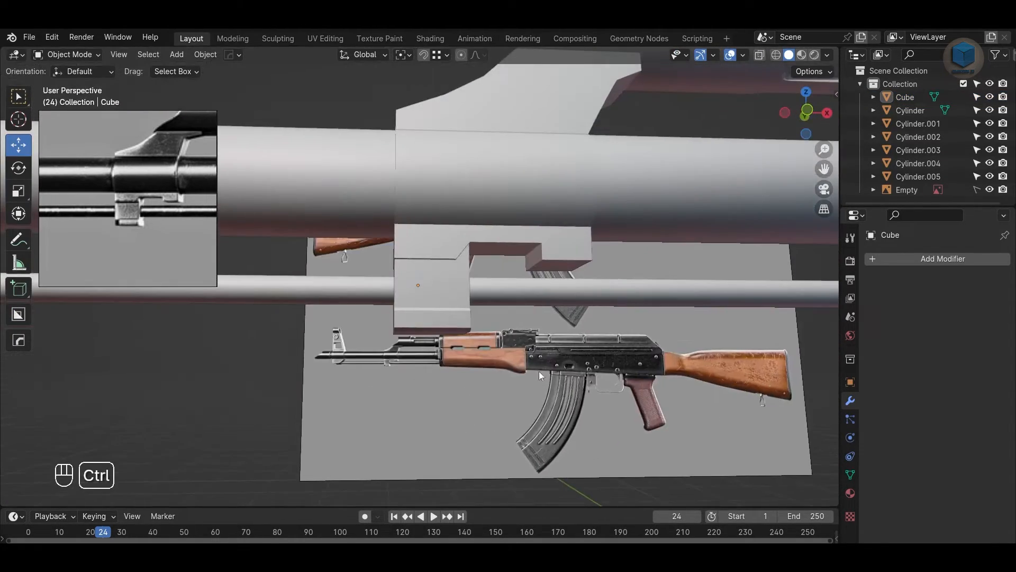
key(ctrl+s)
Step: Pan the reference image to the front sight base and open the barrel mesh in Edit Mode at its lower lug
scroll(529, 351, down, 7)
alt+drag(453, 347, 415, 342)
scroll(173, 212, down, 3)
drag(79, 232, 147, 235)
alt+drag(438, 281, 607, 301)
scroll(133, 216, up, 3)
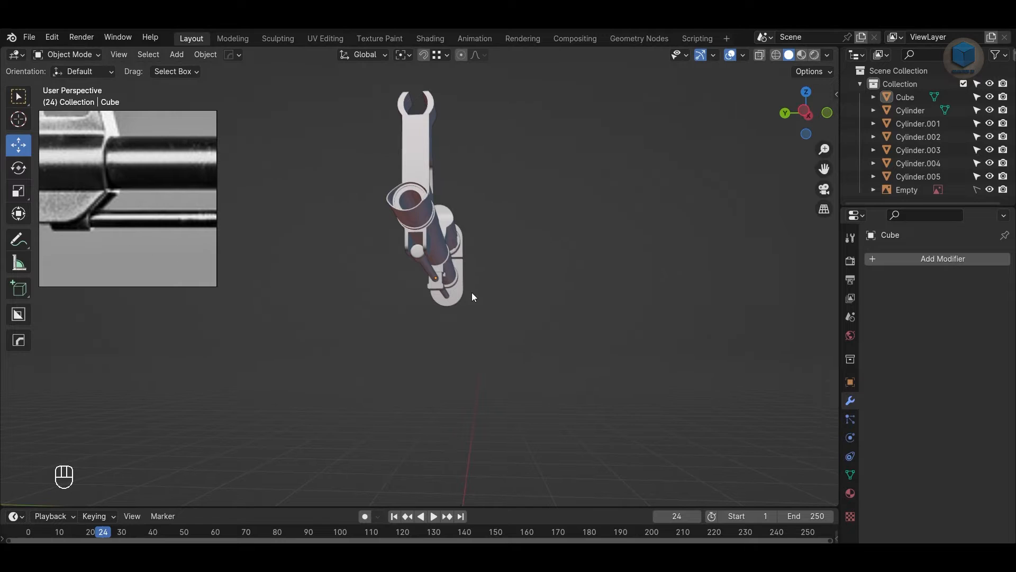
scroll(472, 292, up, 2)
alt+drag(462, 298, 446, 308)
scroll(442, 302, up, 2)
click(417, 211)
scroll(404, 274, up, 1)
alt+drag(416, 225, 439, 302)
key(Tab)
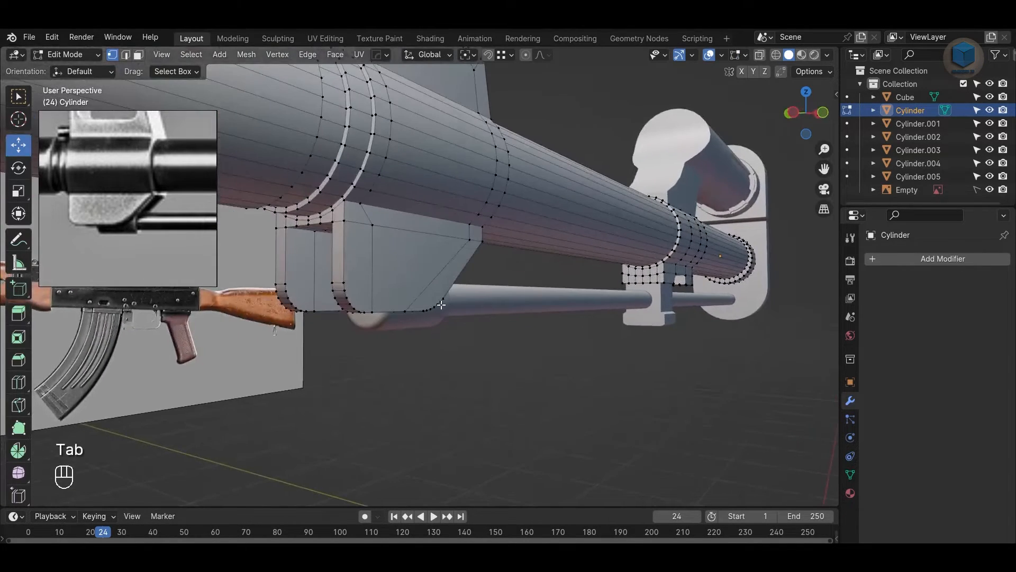
Step: In X-ray front view, move the column of vertices at the rear of the front sight base -0.10018 m along X
key(KP_1)
key(alt+z)
scroll(405, 291, up, 2)
key(3)
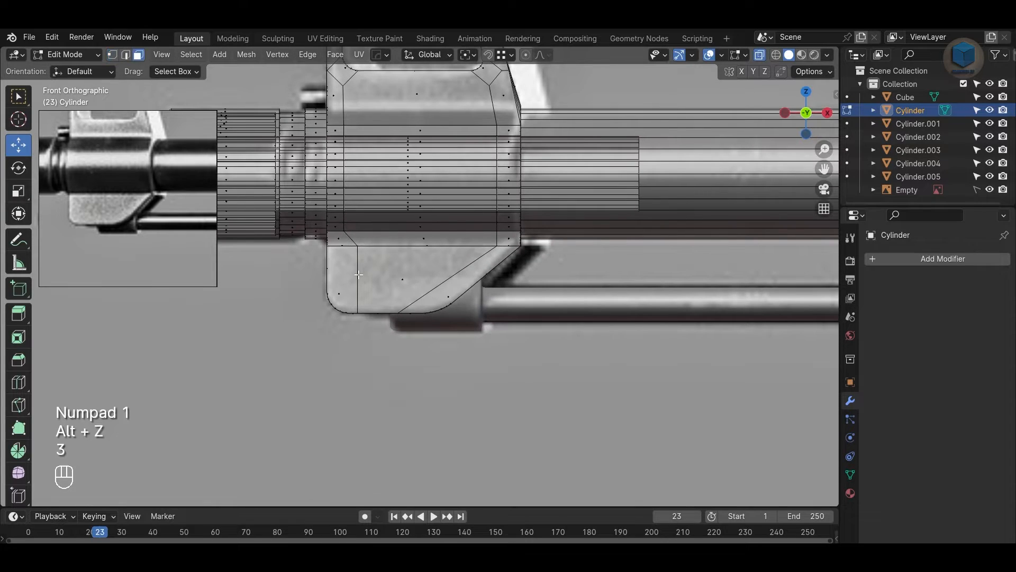
ctrl+scroll(358, 268, down, 2)
key(ctrl+z)
key(ctrl+z)
key(1)
drag(525, 116, 537, 196)
drag(541, 254, 541, 255)
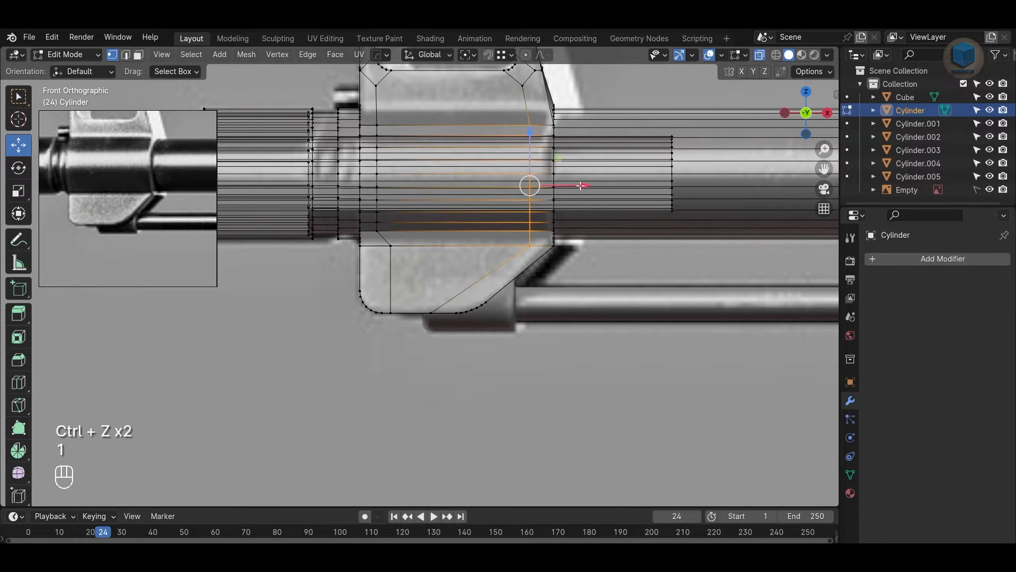
drag(580, 186, 488, 190)
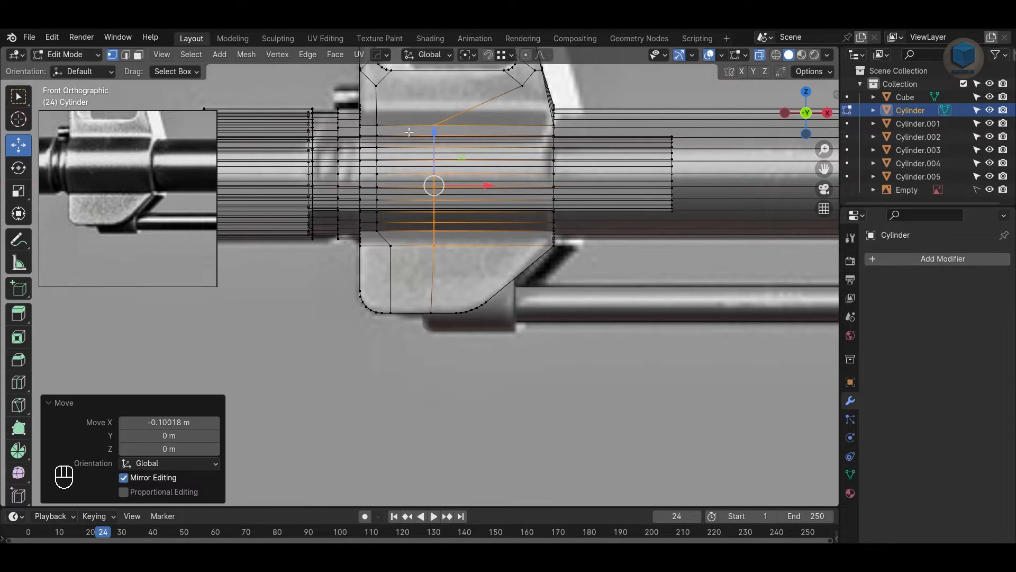
Step: Align that column and the lug's lower vertices by scaling to 0 along X, and move them -0.012177 m along X
drag(449, 285, 449, 285)
key(s)
key(x)
key(0)
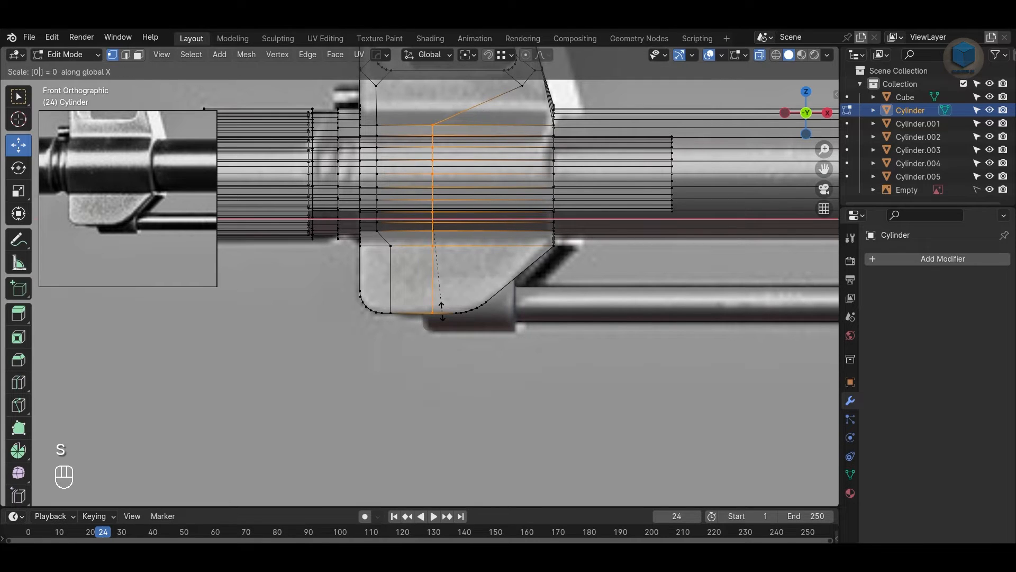
key(Return)
drag(479, 222, 471, 222)
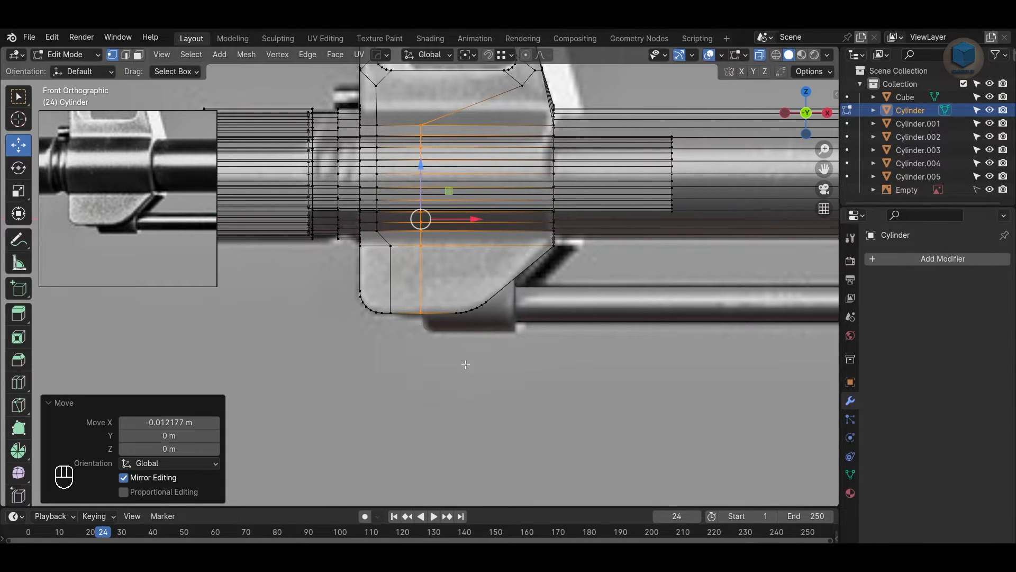
click(437, 390)
Step: Delete the front faces on the barrel's underside between the two lug plates
scroll(435, 392, up, 2)
middle_drag(353, 260, 419, 203)
key(alt+z)
key(3)
click(419, 203)
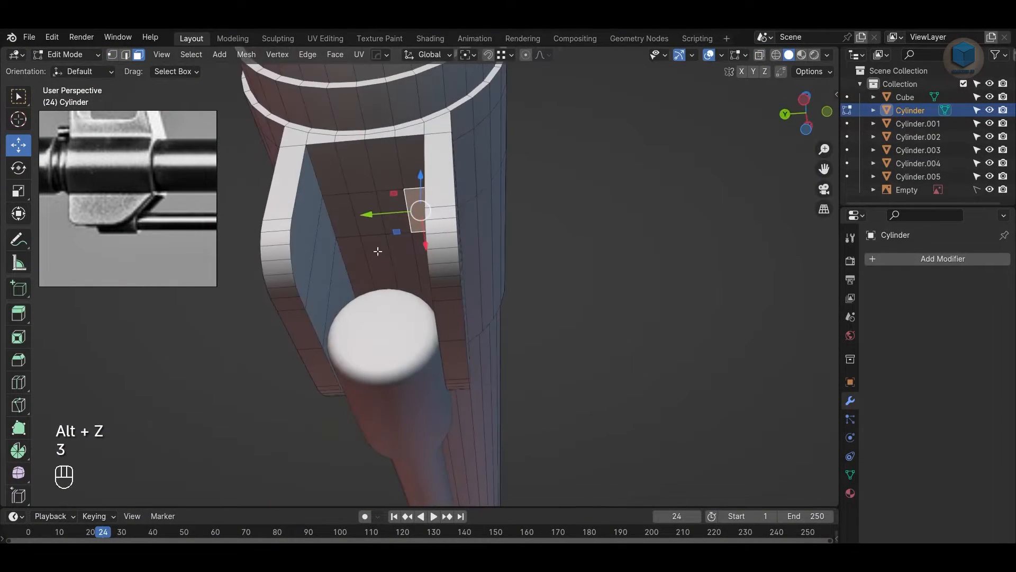
ctrl+click(364, 217)
shift+click(340, 208)
shift+click(330, 177)
middle_drag(330, 177, 371, 185)
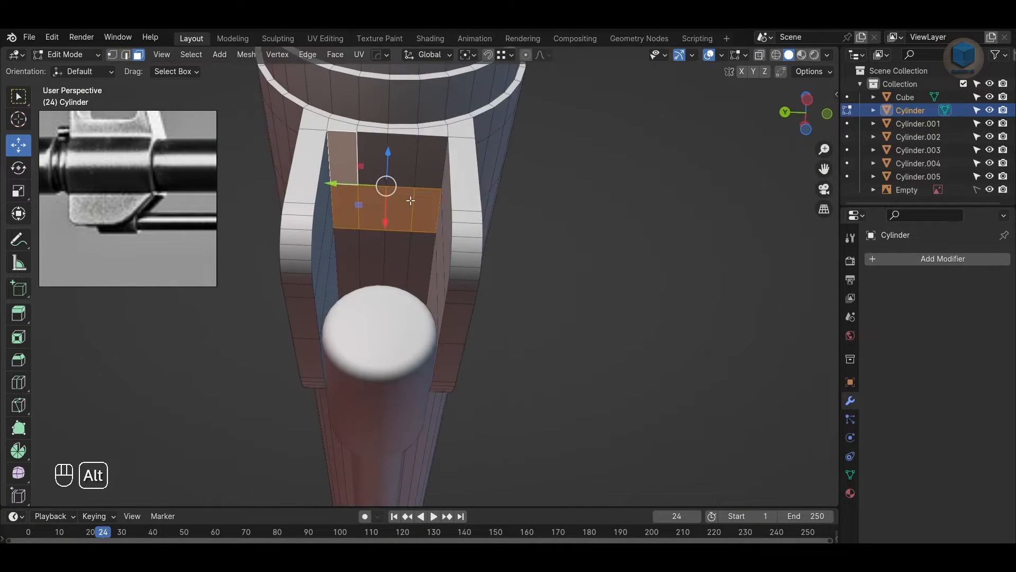
ctrl+click(429, 173)
key(Delete)
Step: Delete the front inner side faces of both lug plates
click(428, 171)
middle_drag(428, 171, 429, 278)
click(307, 265)
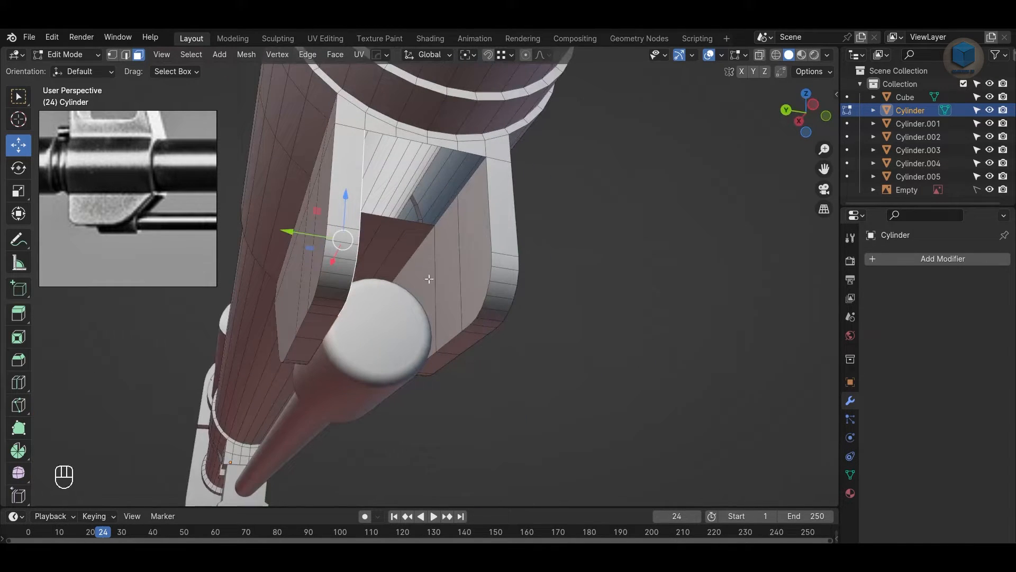
shift+click(474, 245)
shift+click(448, 260)
key(Delete)
click(447, 260)
Step: Select the open inner edges on both lug plates and connect them with Bridge Edge Loops
key(2)
alt+click(452, 243)
middle_drag(492, 219, 324, 301)
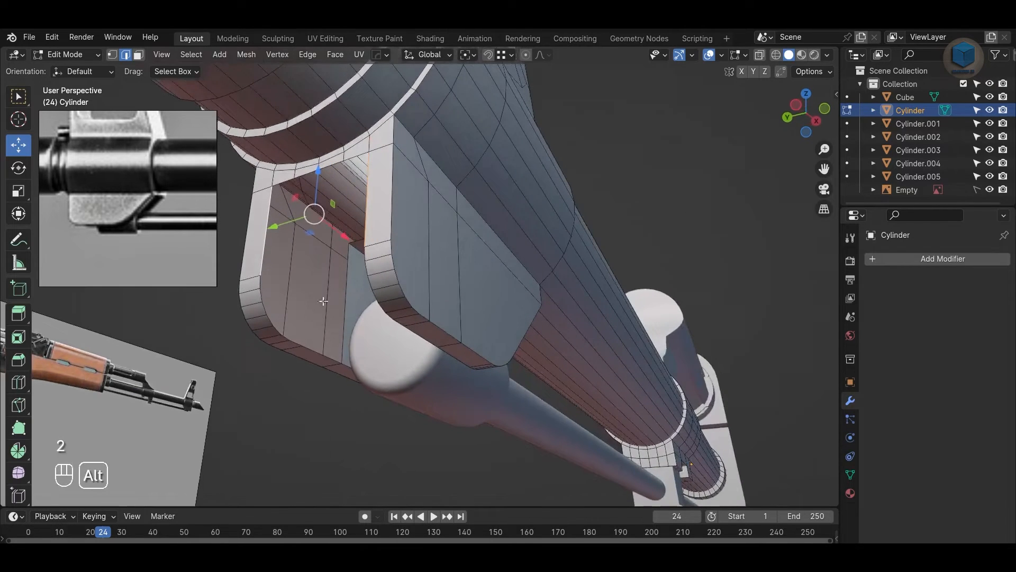
alt+shift+click(314, 351)
middle_drag(314, 350, 380, 358)
middle_drag(398, 272, 434, 286)
key(ctrl+e)
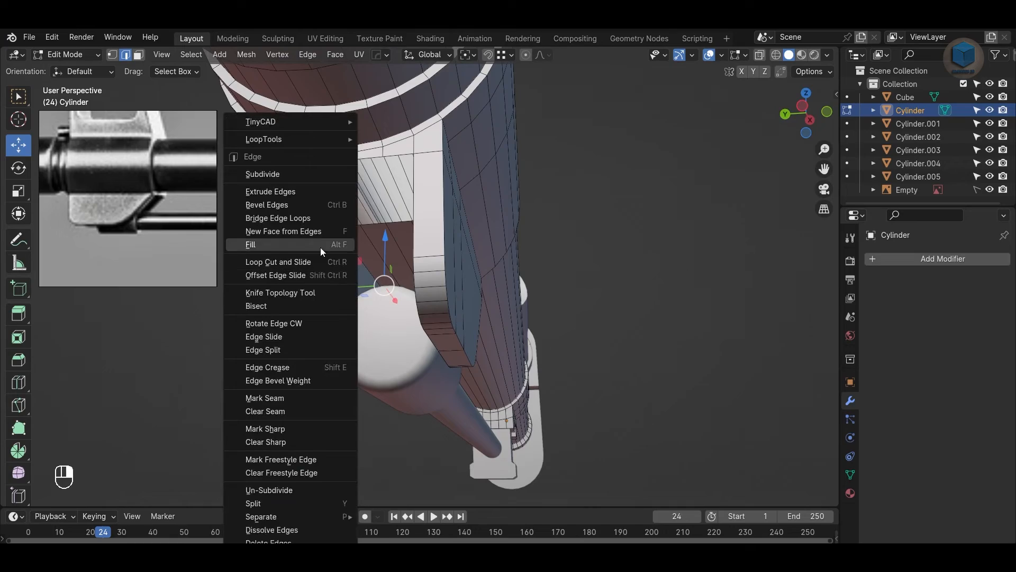
click(312, 219)
middle_drag(612, 245, 670, 293)
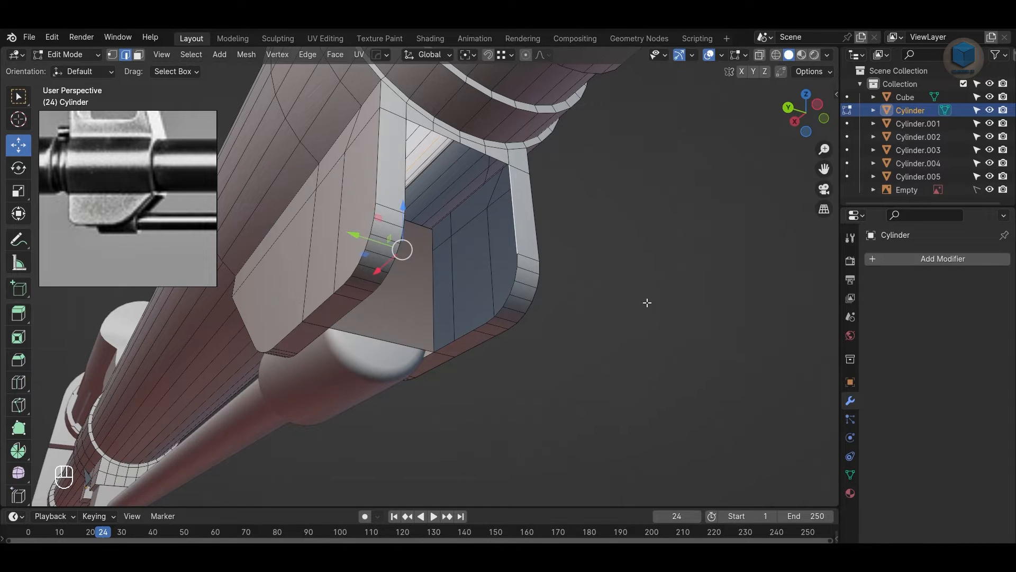
key(f)
key(ctrl+z)
key(ctrl+z)
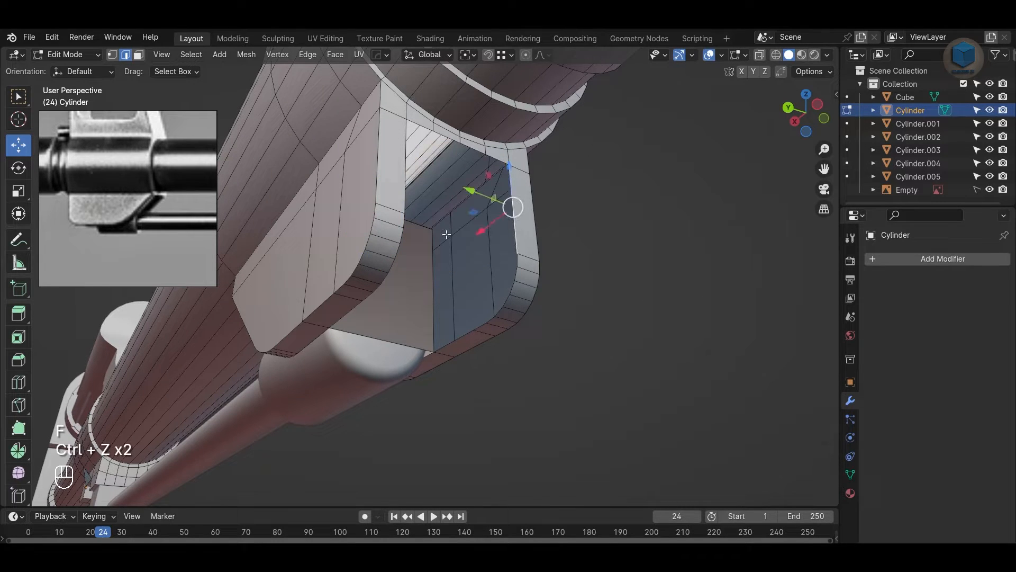
Step: Bridge the upper front edges of the two lug plates, and close the remaining curved opening below between their open edges
shift+click(403, 184)
right_click(437, 171)
click(437, 171)
click(657, 282)
alt+drag(656, 283, 675, 258)
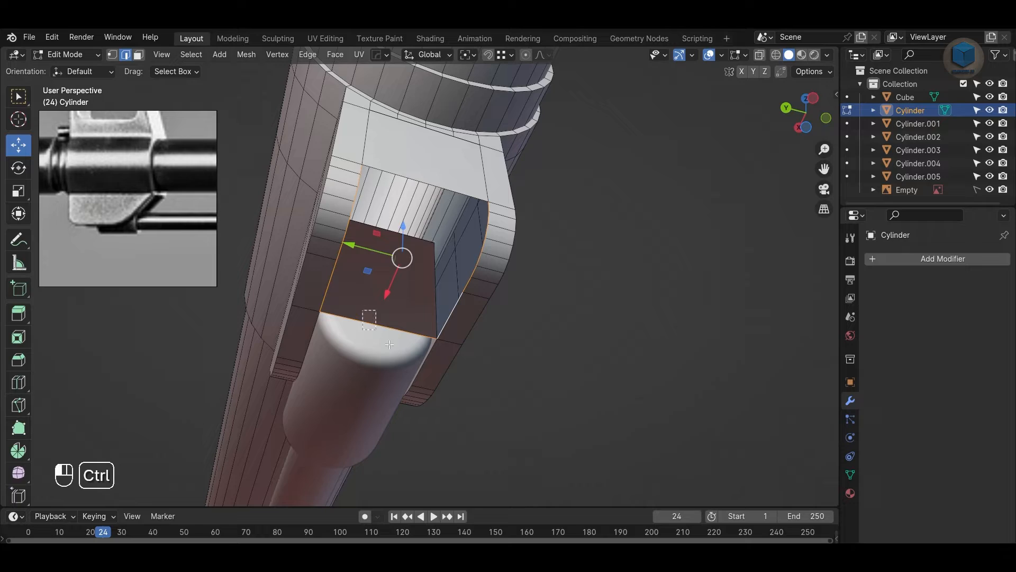
right_click(485, 220)
click(485, 220)
click(650, 333)
alt+drag(651, 334, 452, 392)
Step: Isolate the barrel object by hiding all unselected objects and open it in Edit Mode with edge selection at the lug's pocket
key(Tab)
click(508, 460)
click(445, 313)
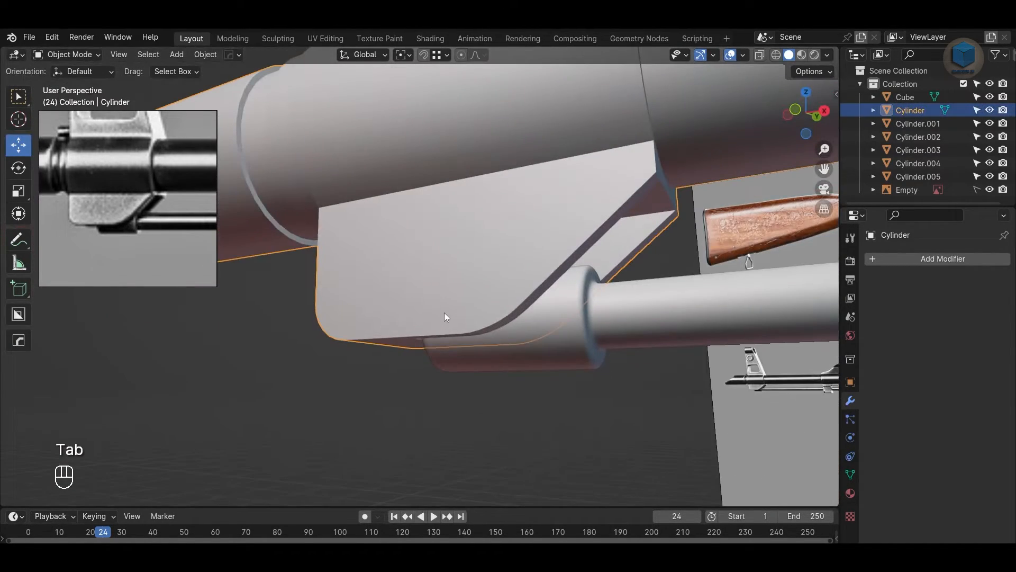
key(shift+h)
alt+drag(633, 459, 510, 365)
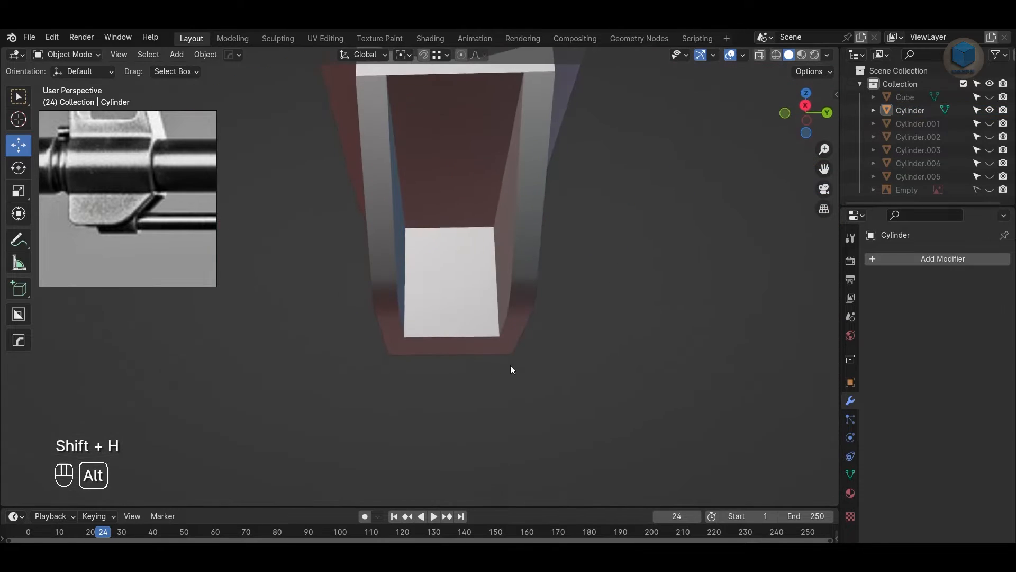
key(Tab)
key(2)
scroll(530, 228, up, 3)
middle_drag(530, 213, 602, 257)
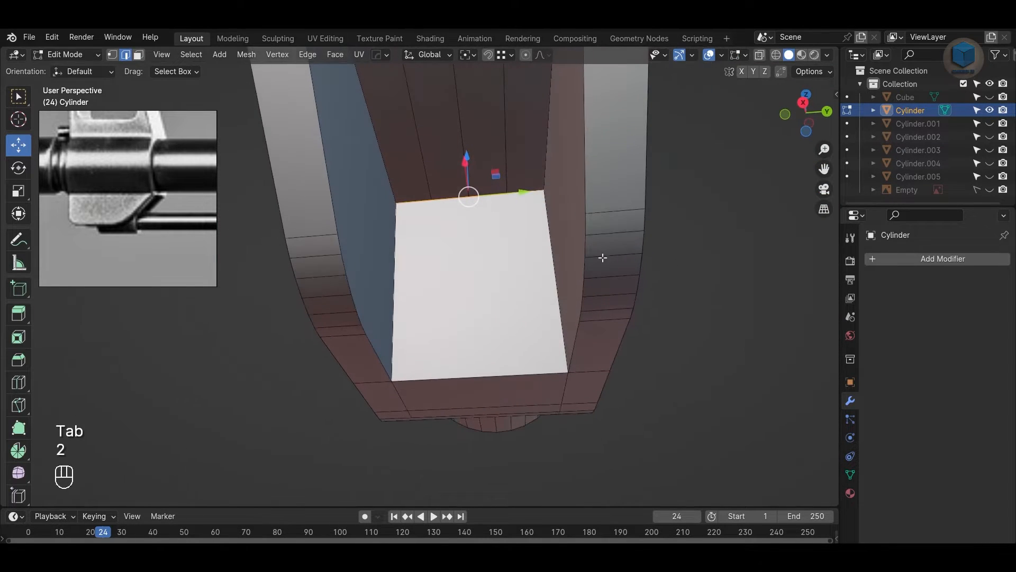
Step: Try moving a corner vertex of the pocket's inner wall along X and undo the move
click(680, 282)
key(ctrl+z)
alt+drag(560, 261, 388, 372)
alt+drag(369, 334, 376, 356)
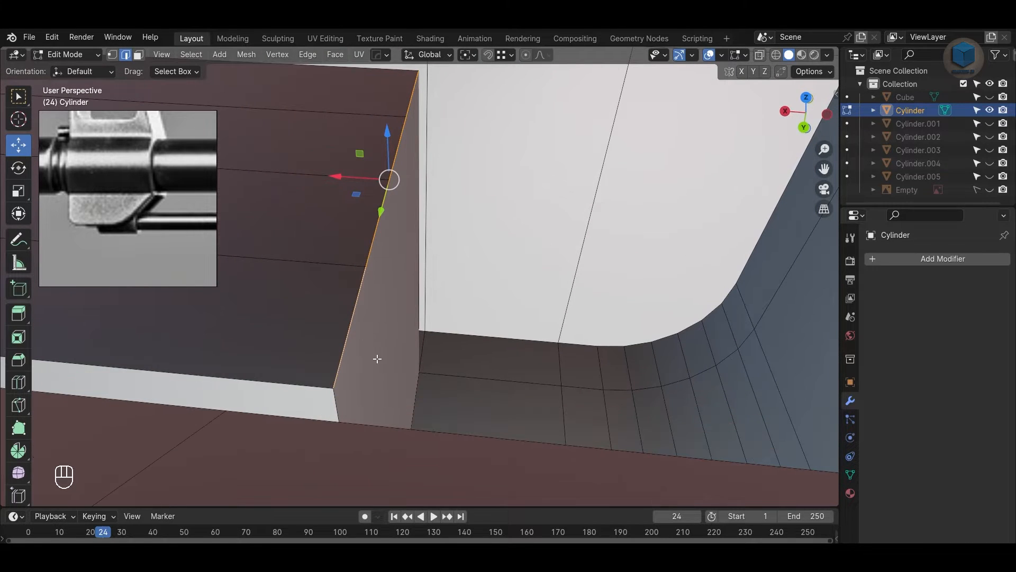
key(1)
click(334, 389)
drag(282, 383, 420, 385)
key(ctrl+z)
Step: Add three evenly spaced loop cuts across the lug's front block and the pocket wall
alt+drag(460, 315, 398, 253)
key(2)
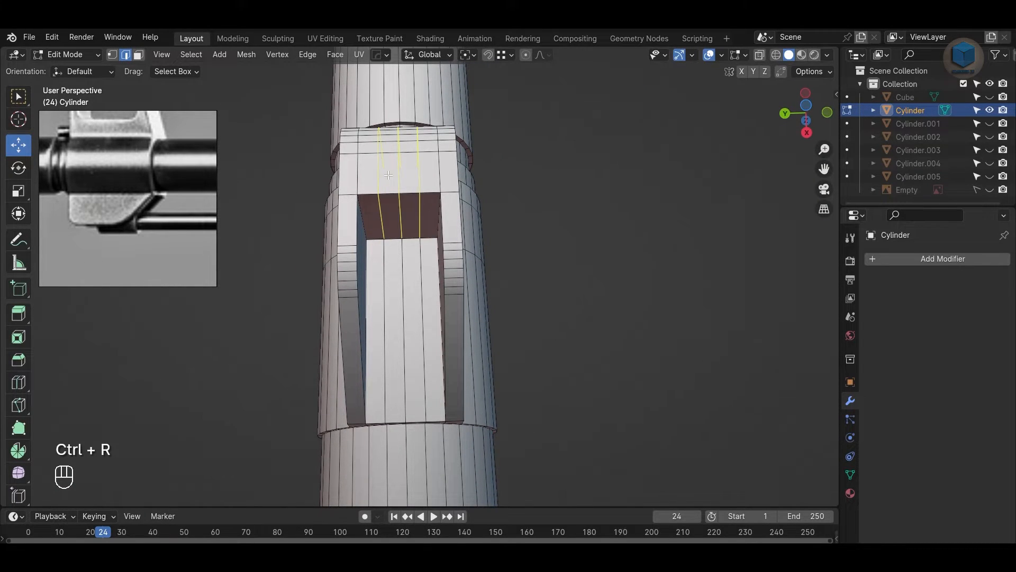
click(387, 174)
alt+drag(538, 206, 470, 372)
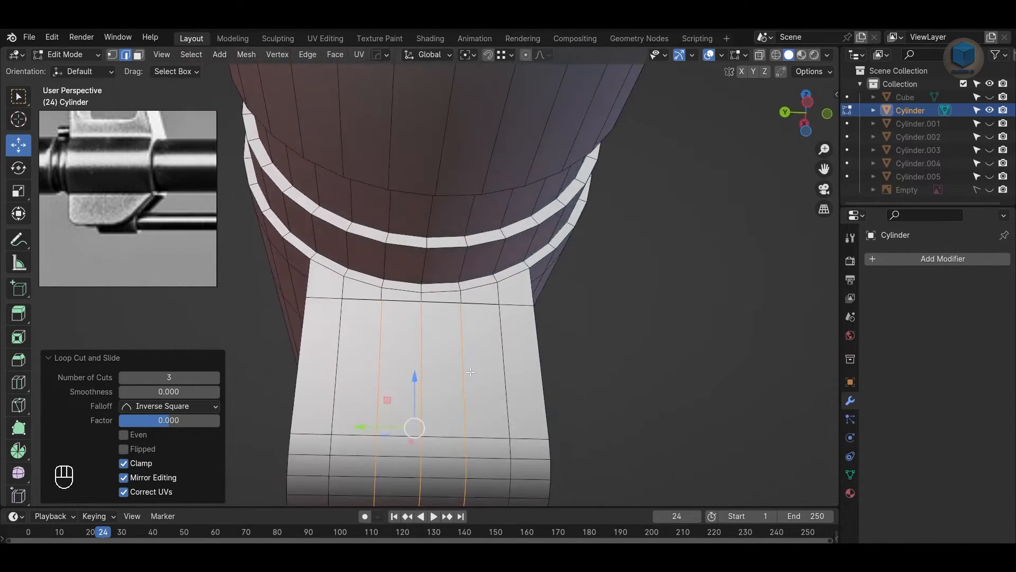
Step: Merge the first two pairs of overlapping vertices where the new cuts meet the barrel collar, using At Last and At Center
key(1)
scroll(476, 344, up, 5)
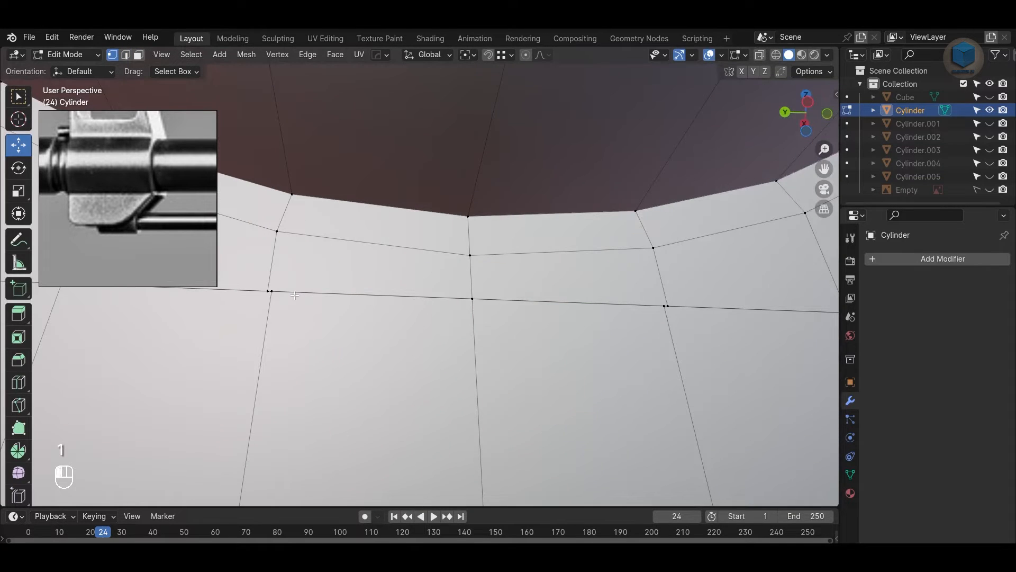
key(m)
click(342, 309)
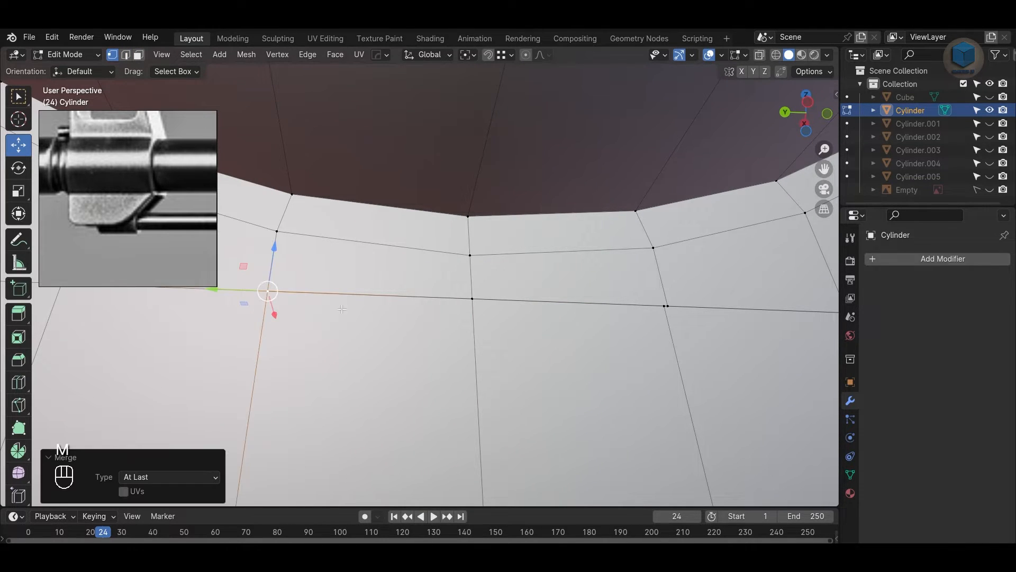
click(502, 333)
key(m)
click(524, 335)
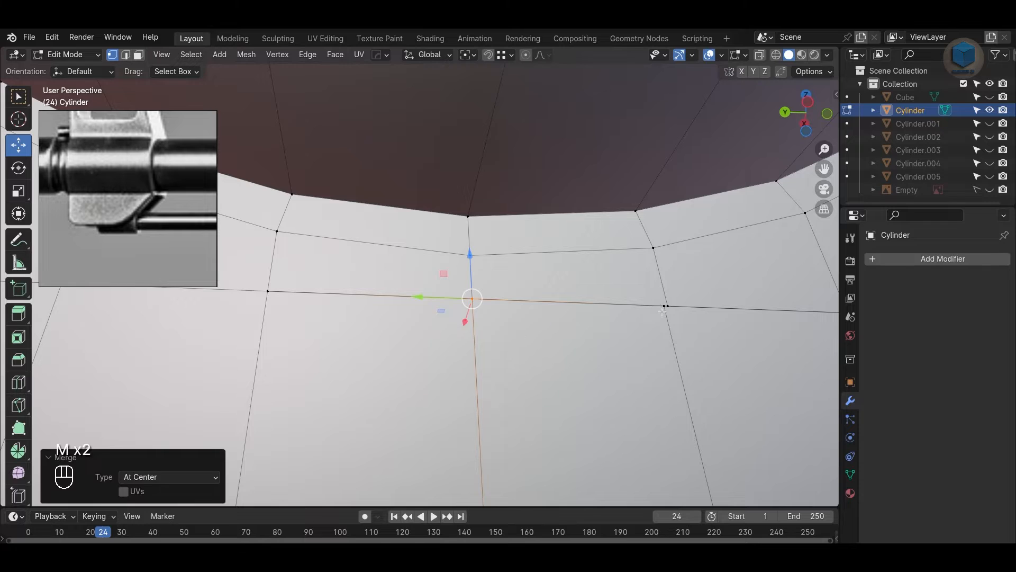
Step: Merge the other overlapping vertices on the collar row, pulling the middle vertex aside along Y to reach its duplicate
middle_drag(561, 335, 540, 320)
click(549, 203)
shift+click(554, 200)
key(m)
click(542, 261)
click(352, 224)
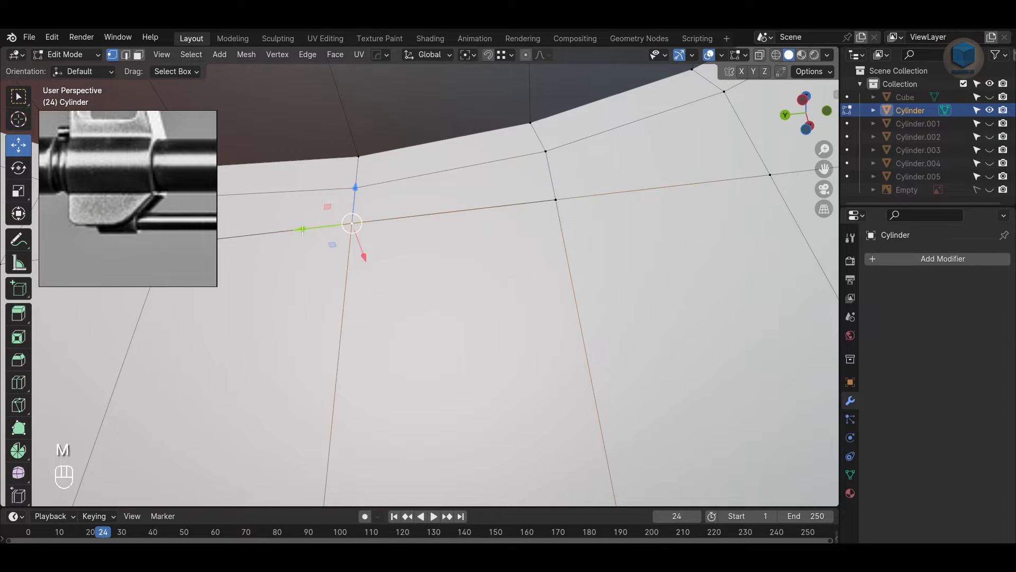
drag(302, 230, 272, 234)
shift+click(348, 223)
key(m)
click(347, 224)
Step: Merge the first pair of overlapping vertices along the pocket's inner corner edge
scroll(370, 238, down, 7)
middle_drag(508, 249, 514, 294)
scroll(477, 264, up, 9)
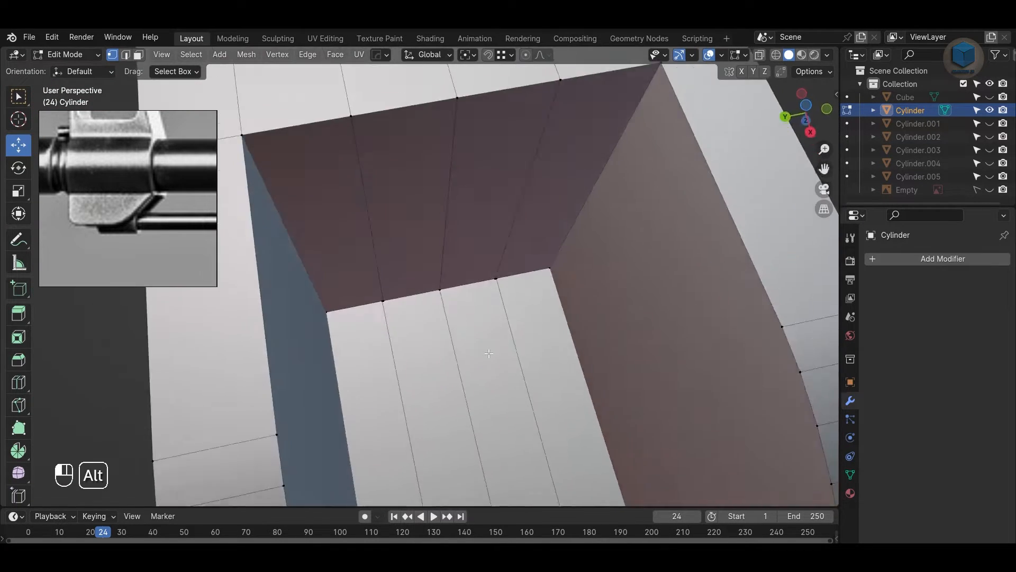
click(308, 211)
shift+click(300, 211)
key(m)
click(301, 210)
Step: Move the corner edge's middle vertex -0.003932 m along Y, merge it and the last overlapping pair, and return to Object Mode
click(466, 199)
drag(406, 204, 450, 201)
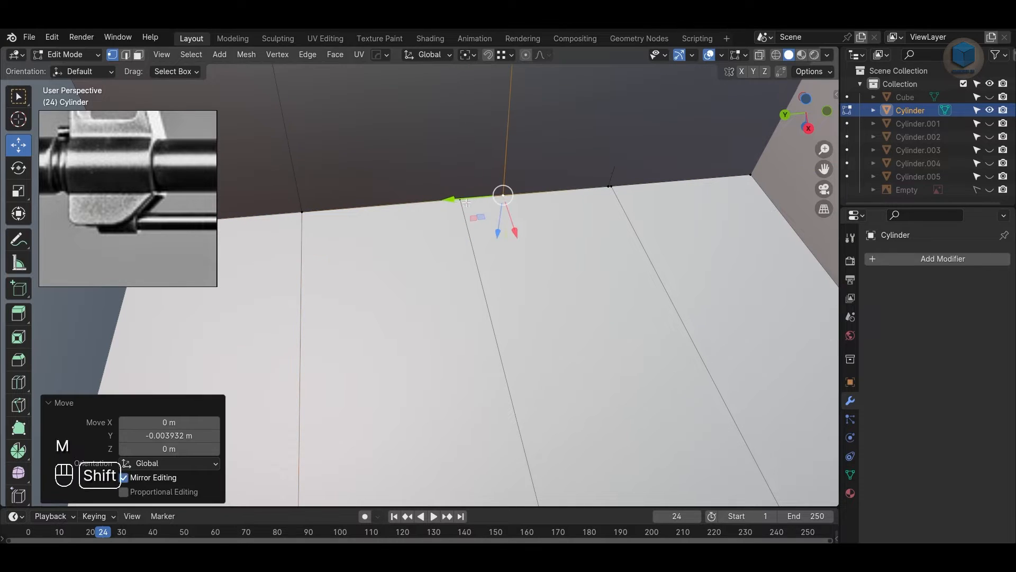
shift+click(460, 199)
key(m)
click(460, 199)
click(608, 186)
shift+click(616, 188)
scroll(608, 207, down, 10)
key(Tab)
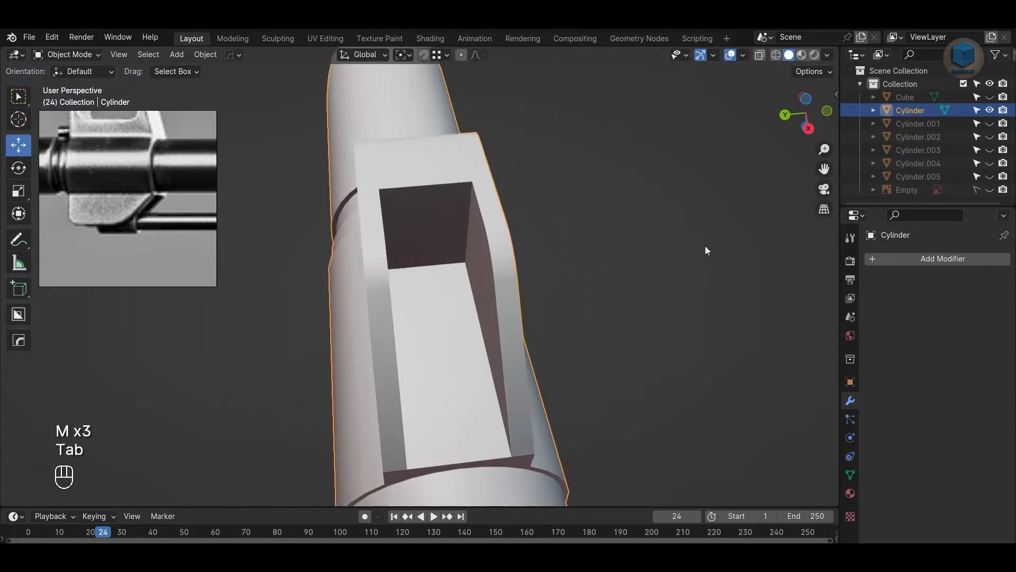
Step: Bevel the pocket's inner corner edge into a rounded transition and check it in Object Mode
click(705, 246)
alt+drag(630, 233, 563, 223)
click(453, 230)
alt+drag(452, 229, 484, 243)
key(Tab)
scroll(695, 326, up, 4)
key(2)
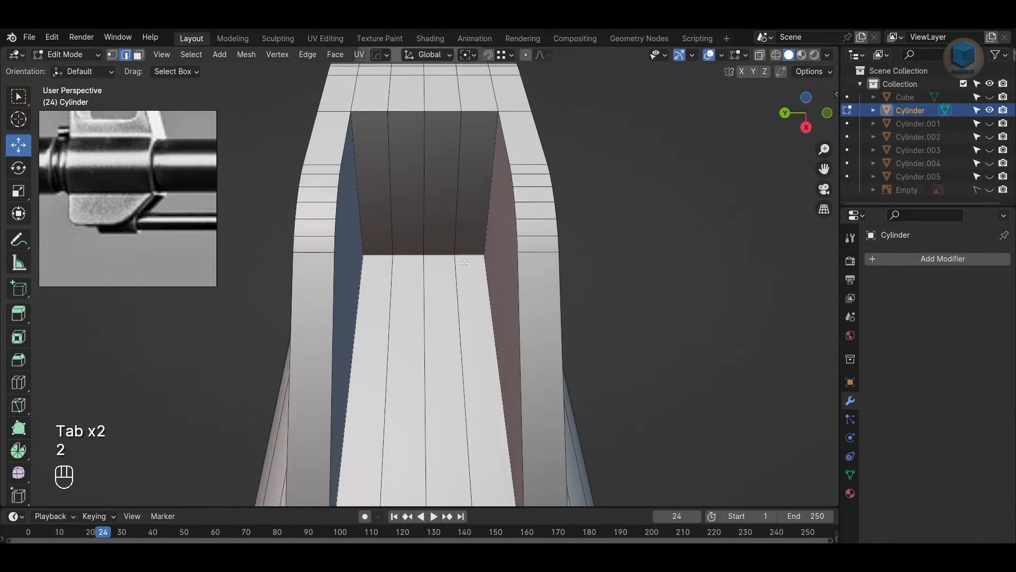
key(ctrl+b)
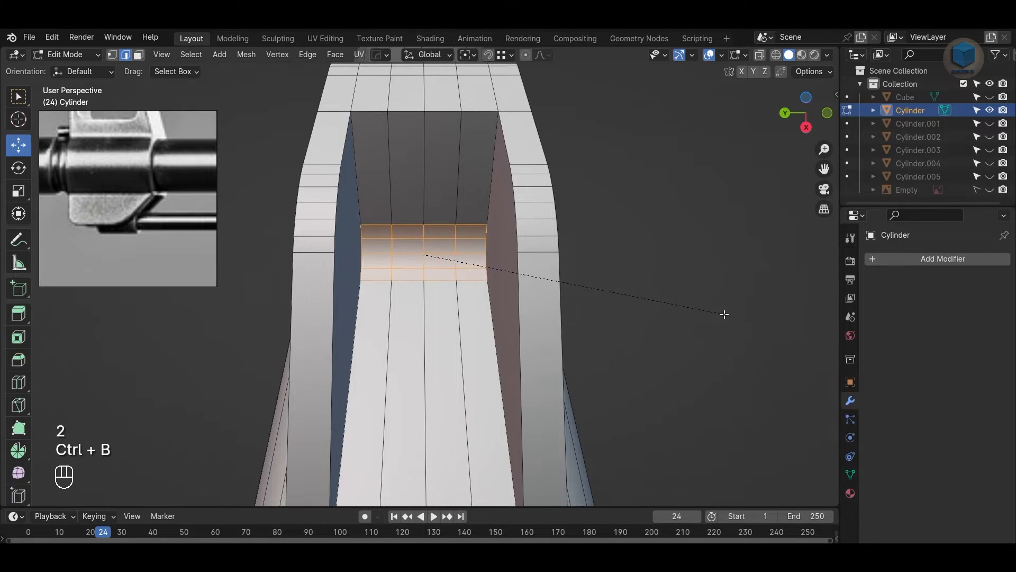
click(725, 318)
key(Tab)
alt+drag(688, 332, 475, 334)
Step: Bevel the pocket's outer edge where the inner wall meets the underside of the front block
key(Tab)
alt+drag(483, 284, 575, 336)
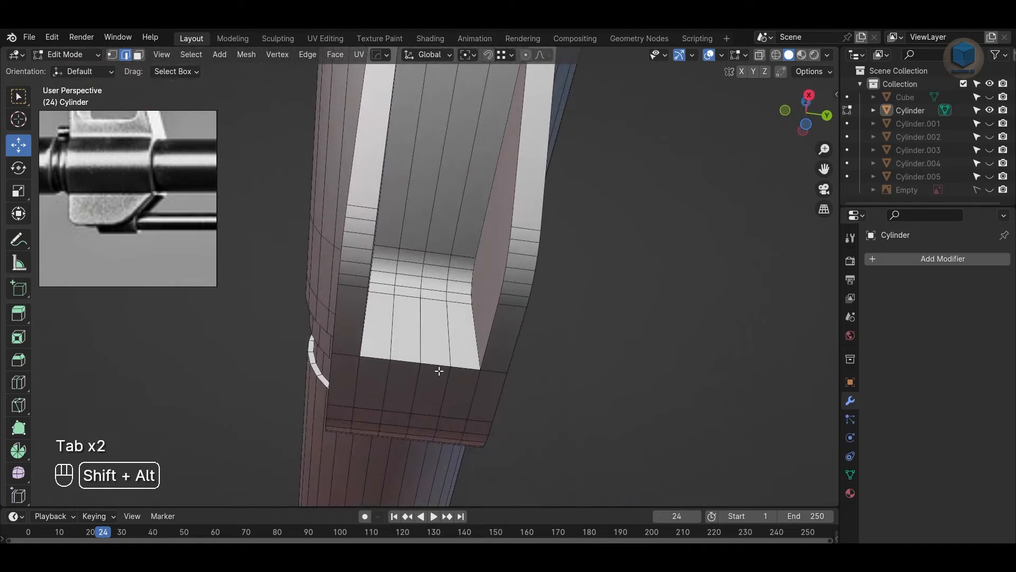
alt+shift+click(440, 369)
key(ctrl+b)
click(703, 401)
alt+drag(703, 402, 523, 390)
key(ctrl+z)
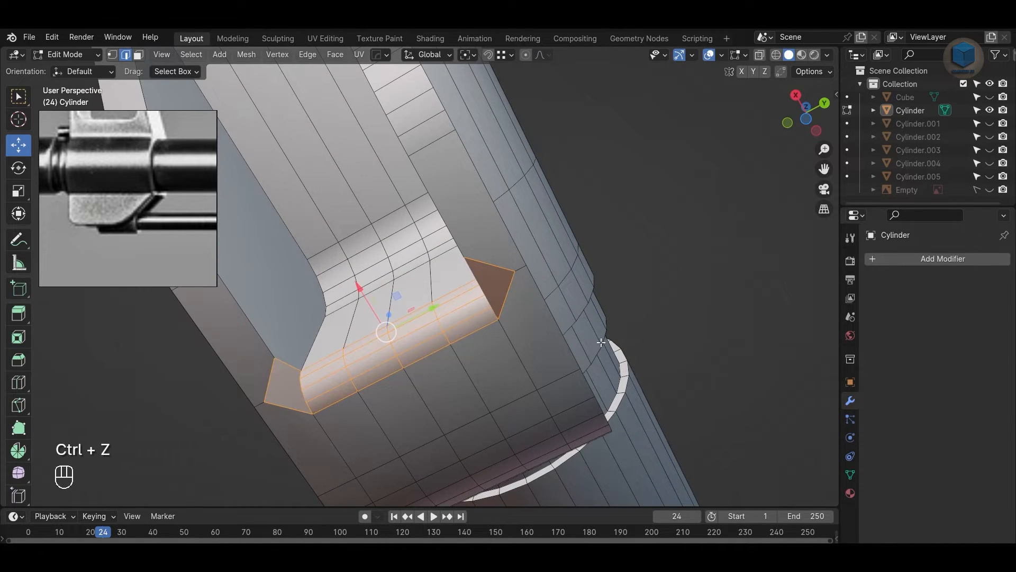
Step: Connect the vertices across the corner faces beside the beveled pocket edge, return to Object Mode and save the file
key(1)
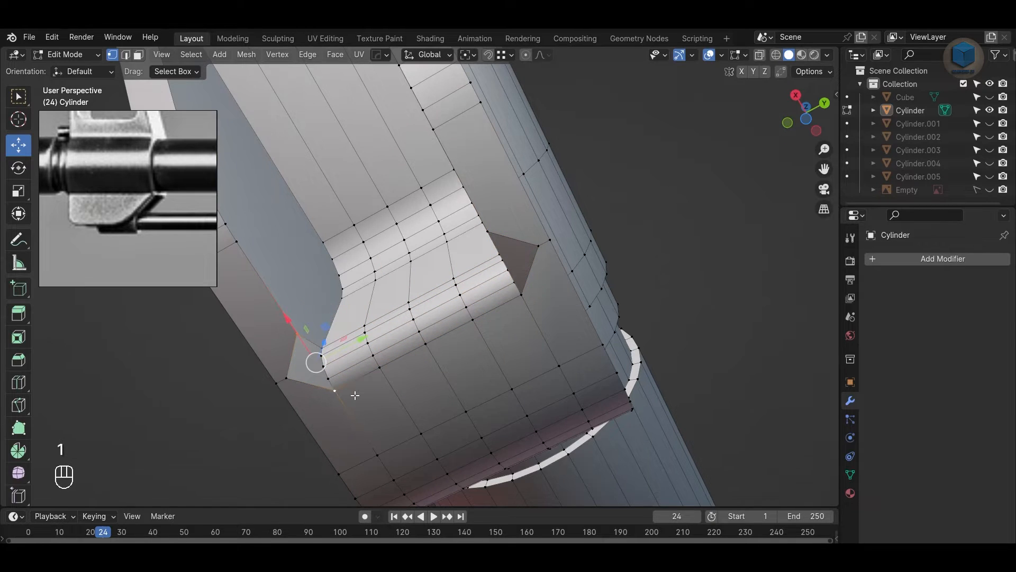
alt+drag(545, 290, 551, 242)
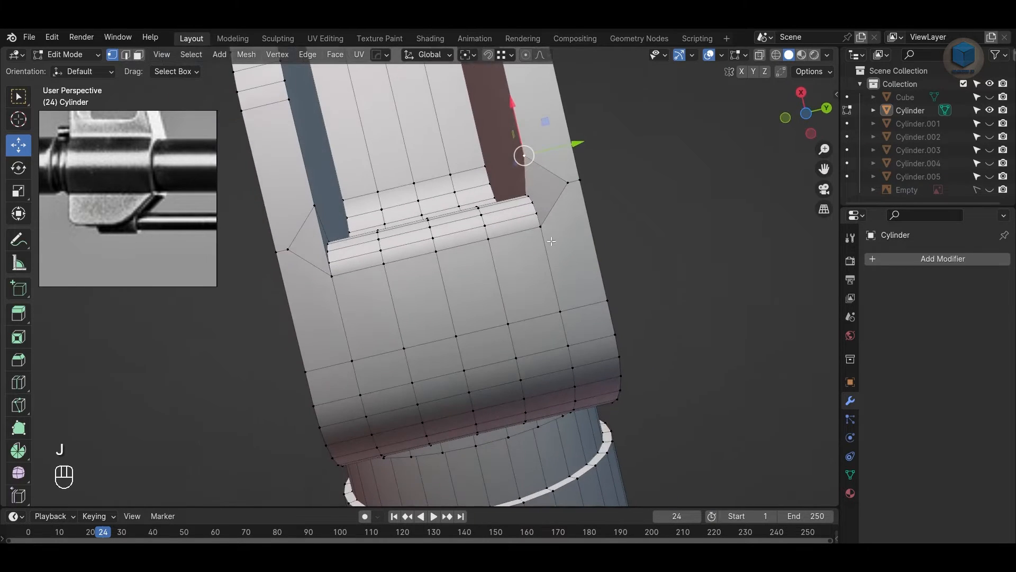
alt+drag(743, 233, 570, 418)
scroll(494, 365, up, 3)
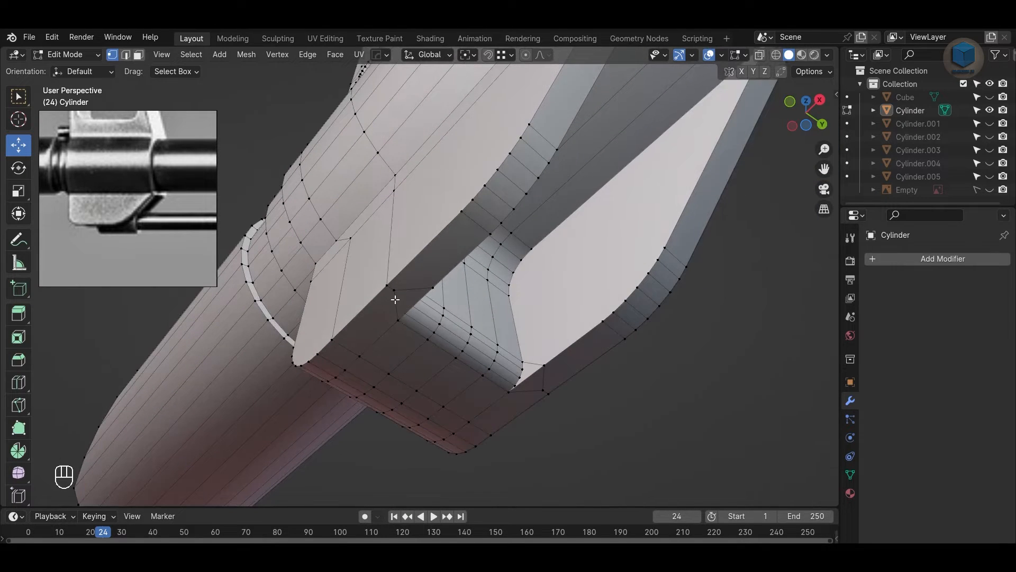
key(Tab)
scroll(499, 345, down, 5)
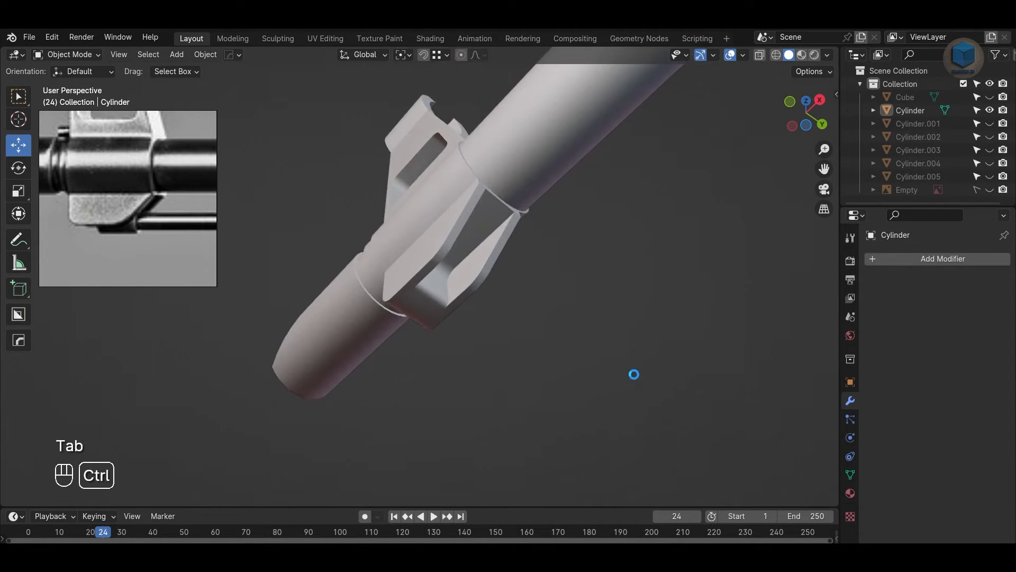
scroll(634, 373, down, 2)
key(ctrl+s)
Step: Unhide all objects, frame the lower handguard retainer in front view and the reference close-up, and turn on X-ray
alt+drag(609, 351, 612, 379)
key(alt+h)
scroll(529, 369, up, 1)
scroll(569, 280, up, 3)
key(KP_1)
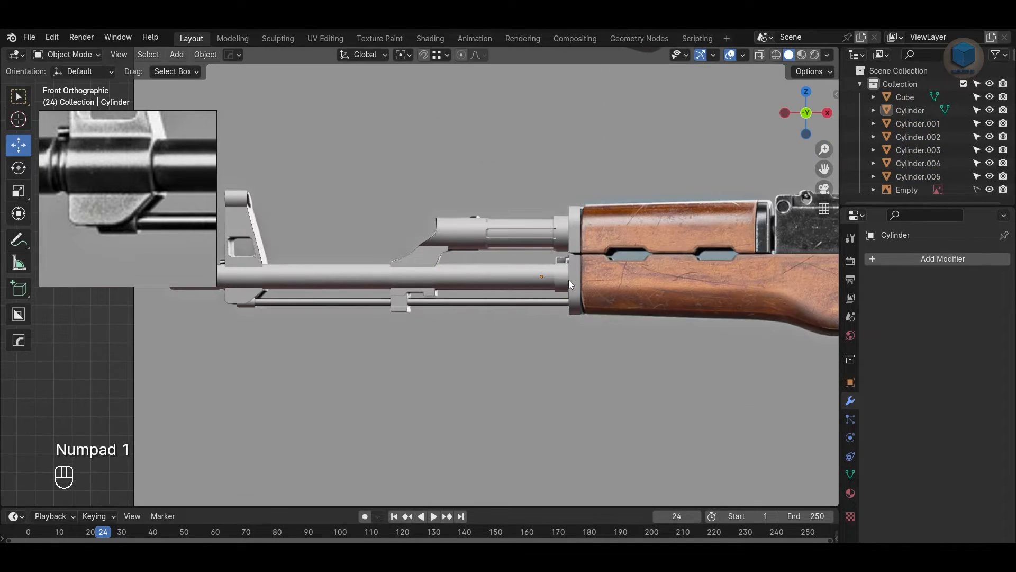
alt+shift+drag(636, 311, 544, 361)
scroll(102, 183, down, 4)
drag(186, 183, 90, 190)
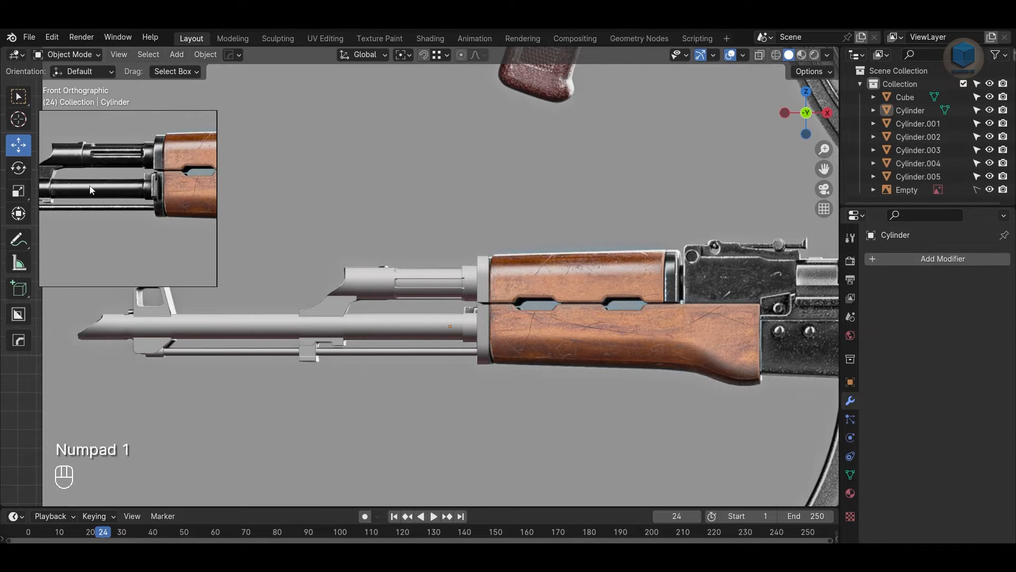
scroll(91, 190, up, 2)
scroll(150, 199, up, 3)
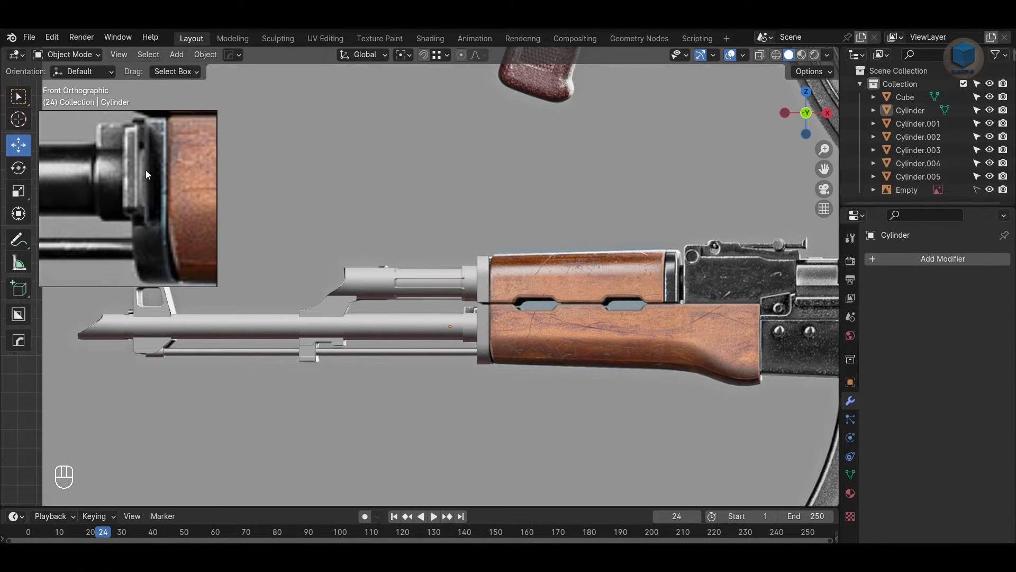
scroll(483, 288, up, 6)
key(alt+z)
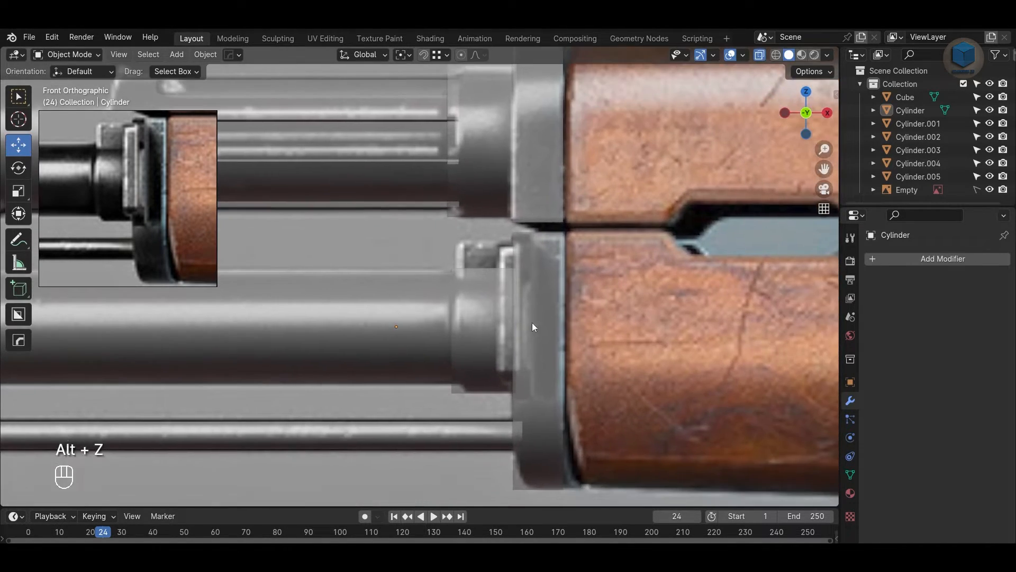
Step: Add a cube, move it onto the front of the lower handguard and scale it to 0.128
key(shift+a)
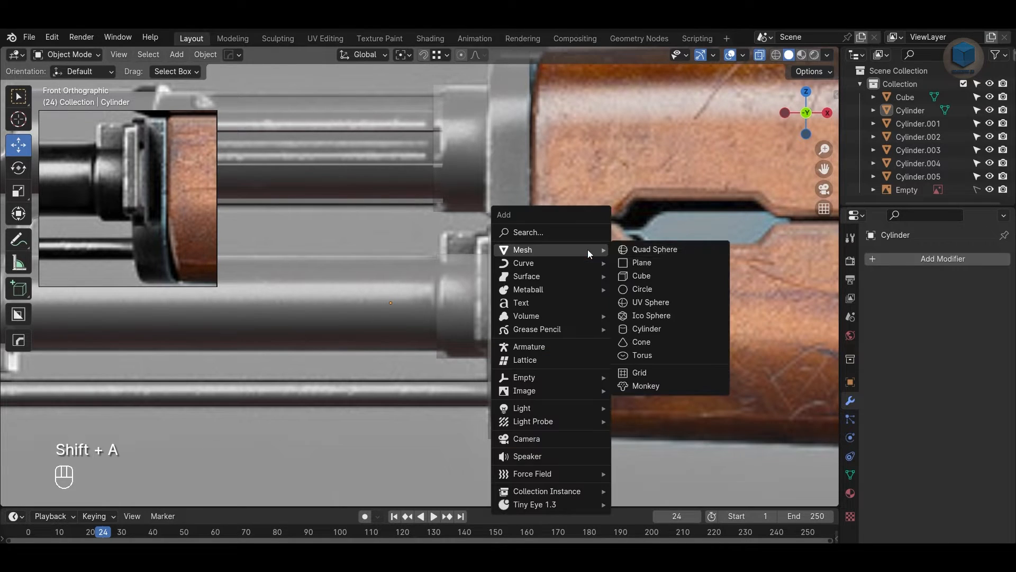
click(642, 276)
scroll(642, 340, down, 10)
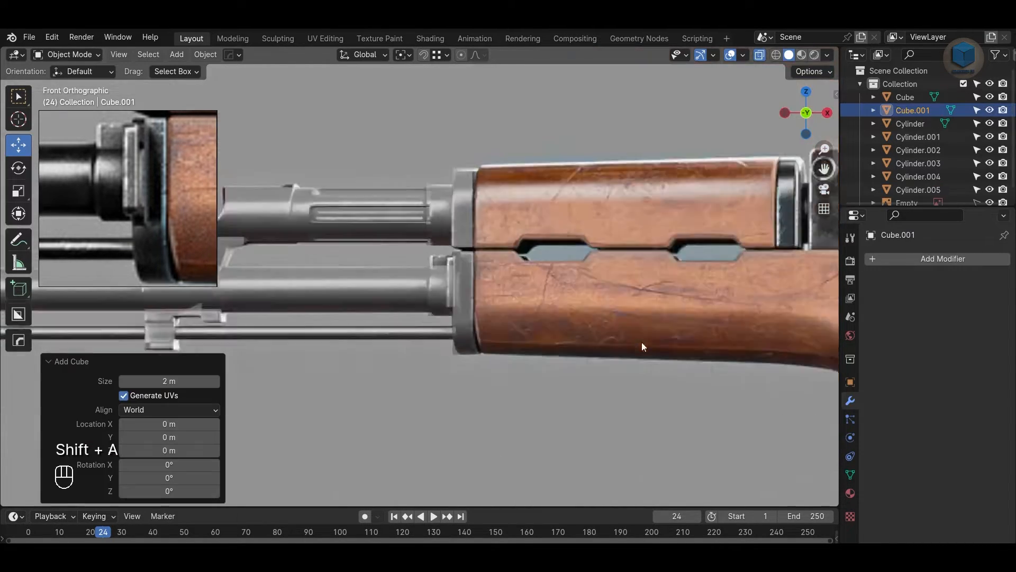
key(w)
click(432, 118)
key(s)
click(446, 268)
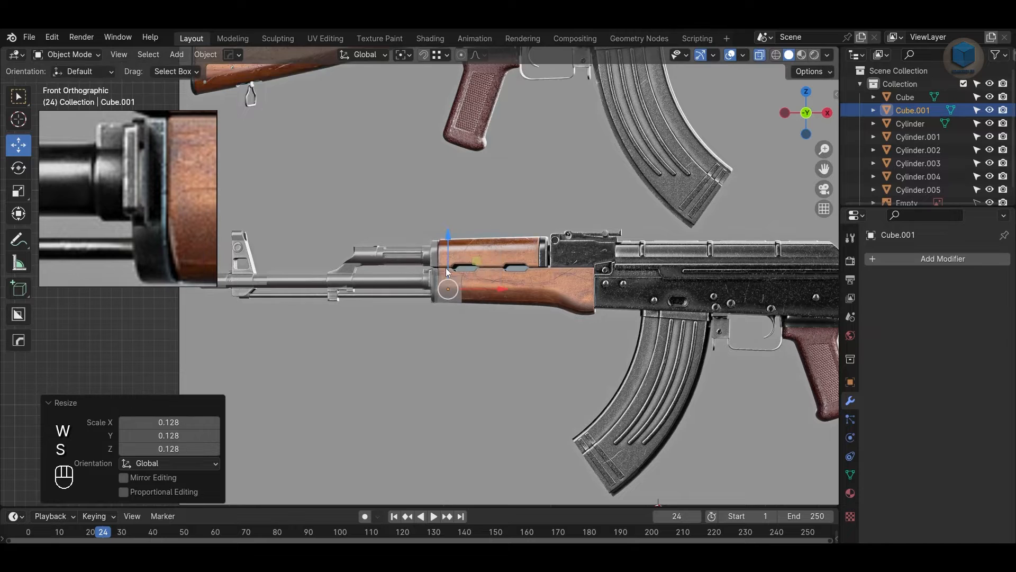
Step: Move the cube -0.1645 m in X and 0.12625 m in Z, shrink it to retainer size, and shift it 0.030995 m along X
scroll(445, 268, up, 6)
key(w)
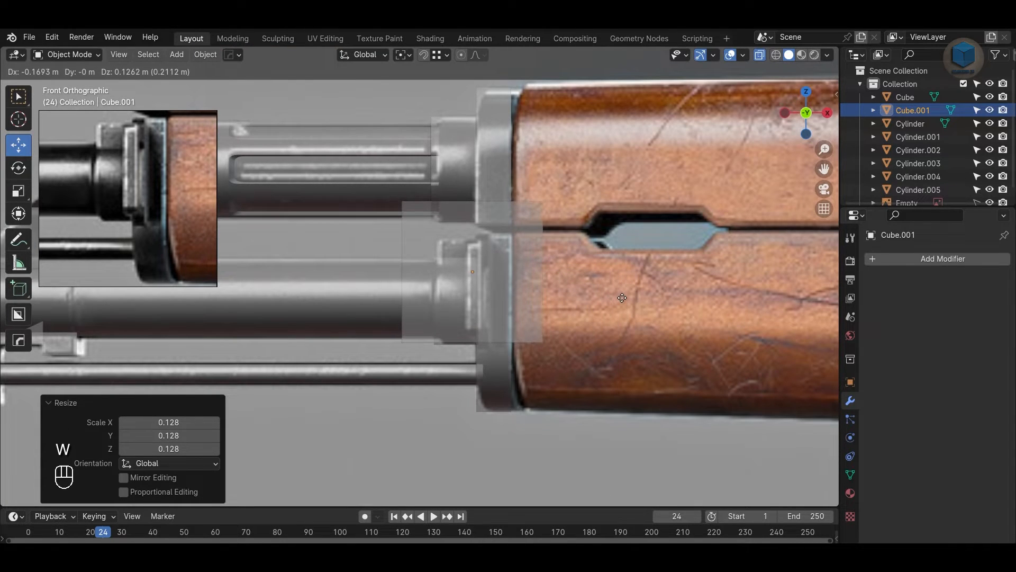
click(622, 298)
scroll(713, 341, up, 3)
key(s)
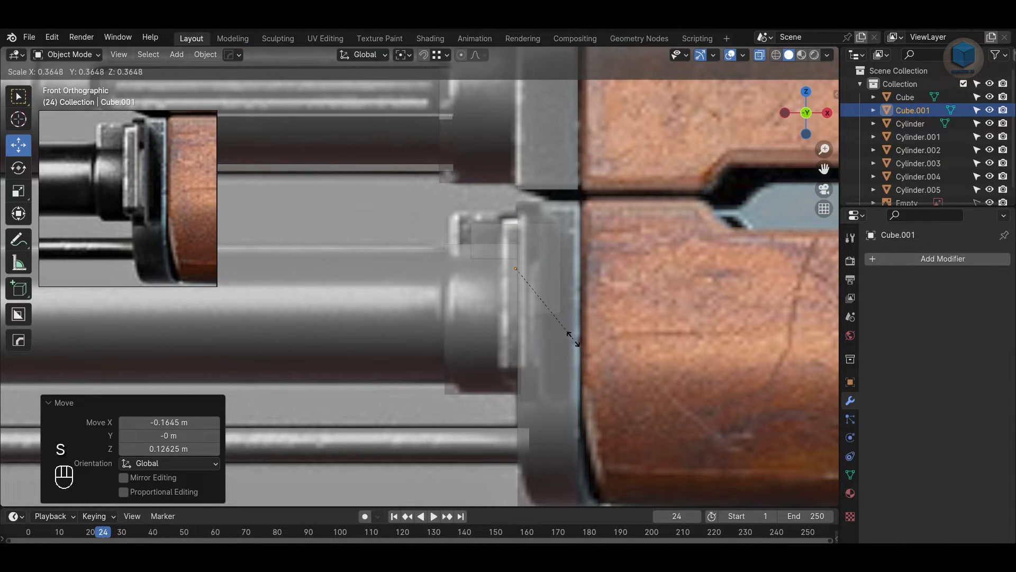
click(572, 337)
drag(567, 270, 597, 270)
scroll(397, 279, up, 2)
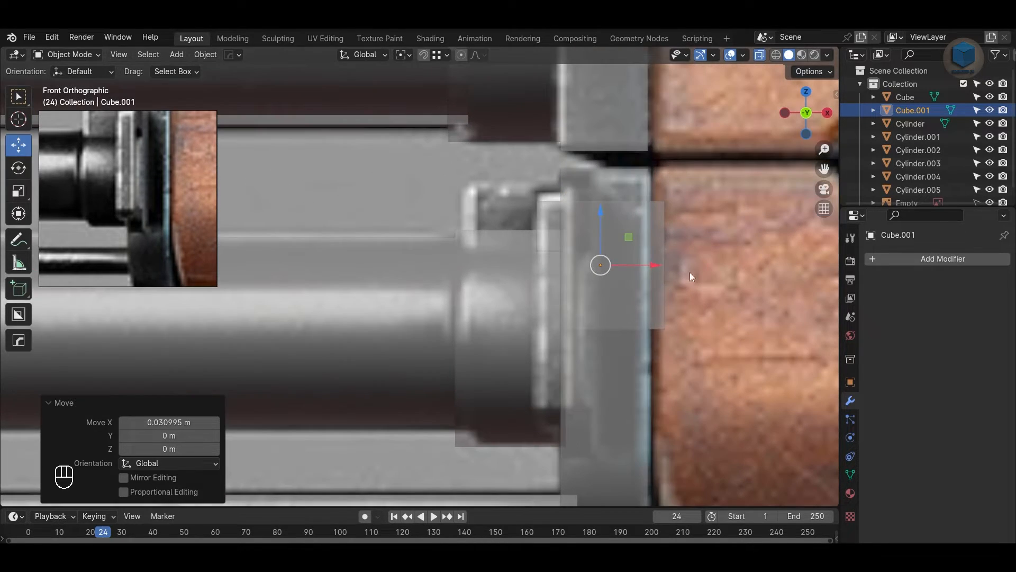
Step: Enable the wireframe overlay, scale the cube along X into a thin plate, and align its front and top with the retainer
key(Tab)
click(722, 55)
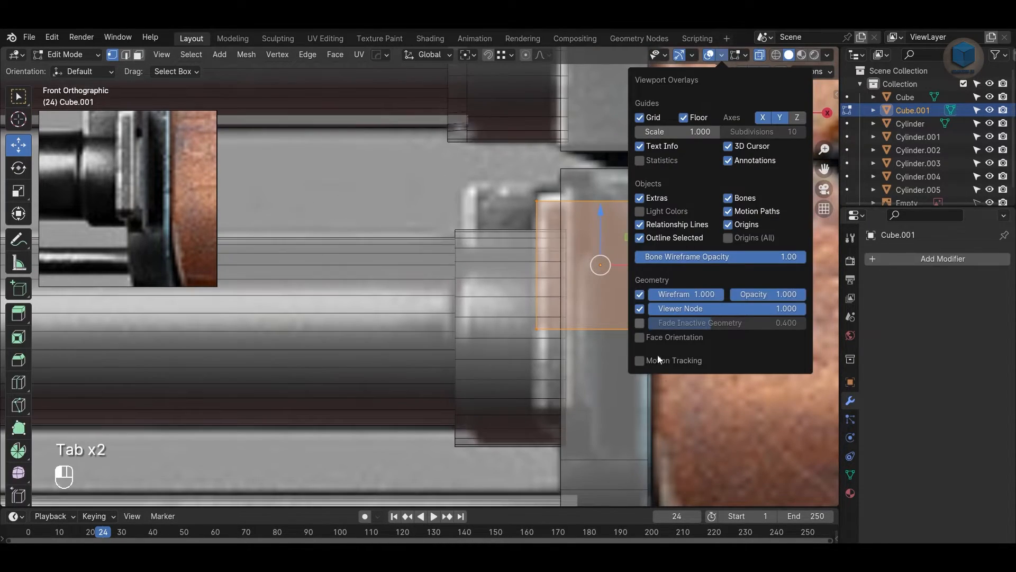
key(Tab)
key(s)
key(x)
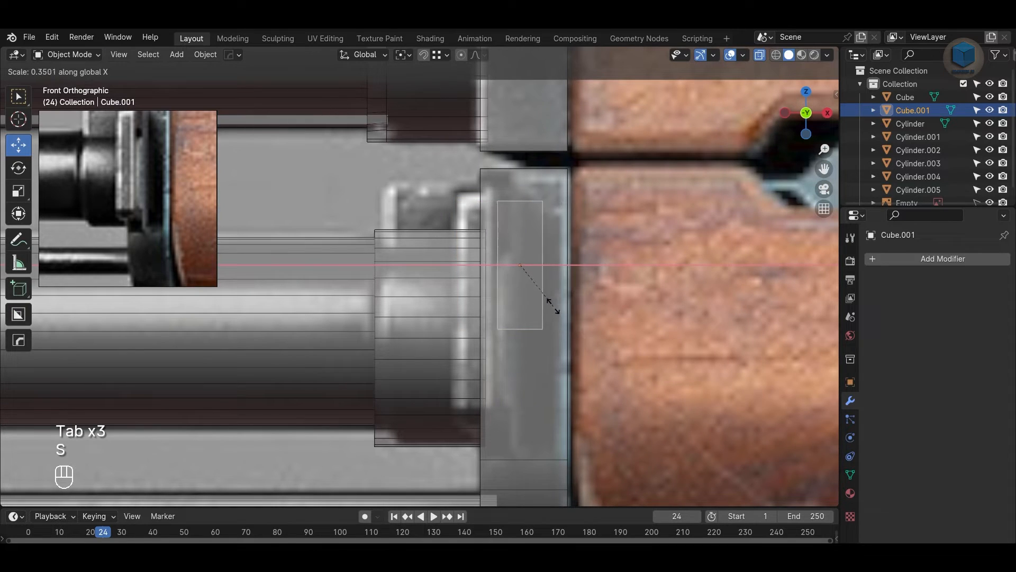
click(541, 287)
drag(577, 268, 550, 269)
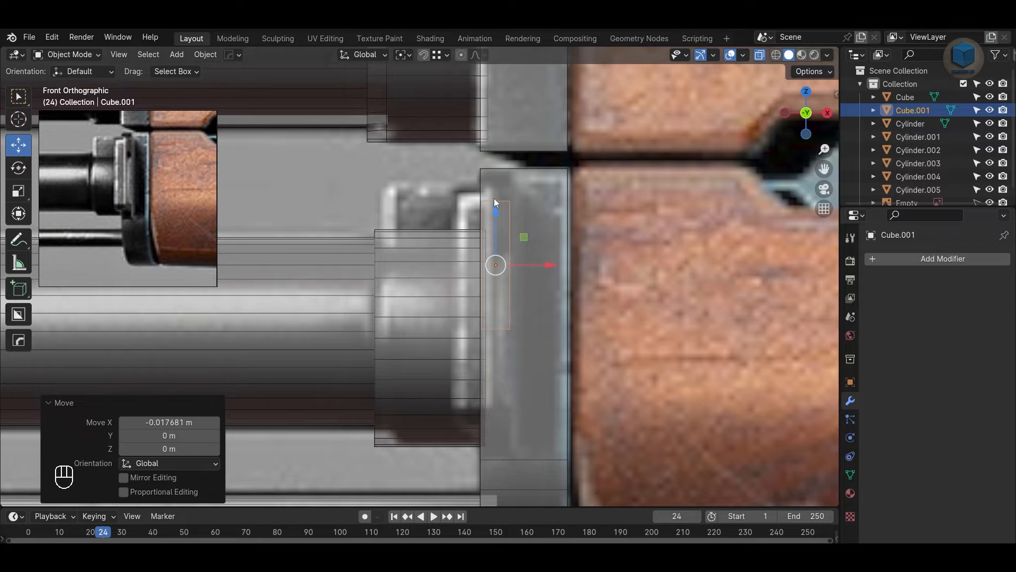
drag(496, 202, 501, 196)
Step: Lower the plate's bottom vertices to the reference part's lower end and adjust its rear side along X
key(Tab)
drag(439, 285, 566, 350)
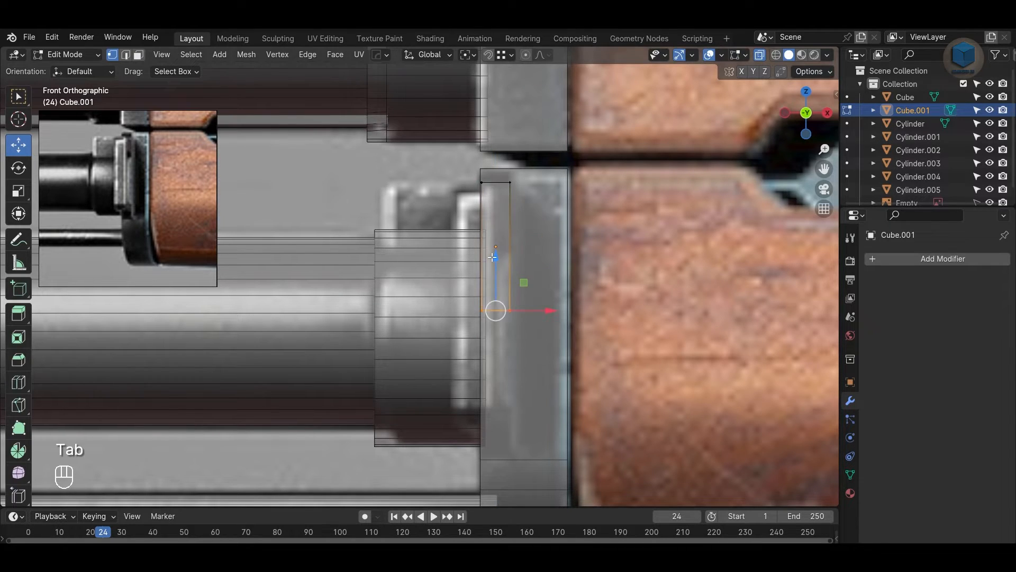
drag(497, 259, 499, 355)
click(510, 291)
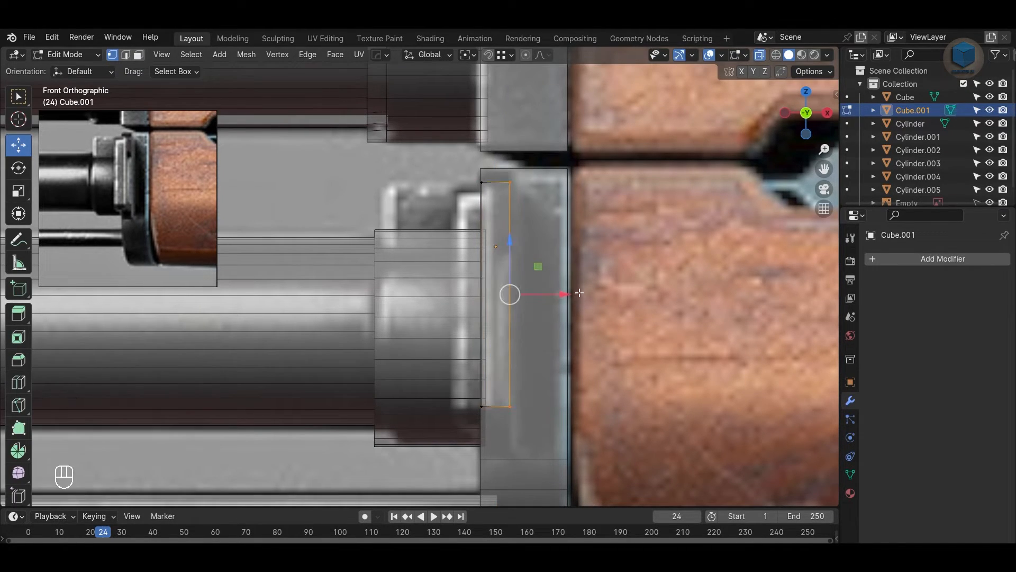
drag(561, 294, 600, 316)
click(633, 335)
scroll(633, 335, up, 1)
key(Tab)
key(3)
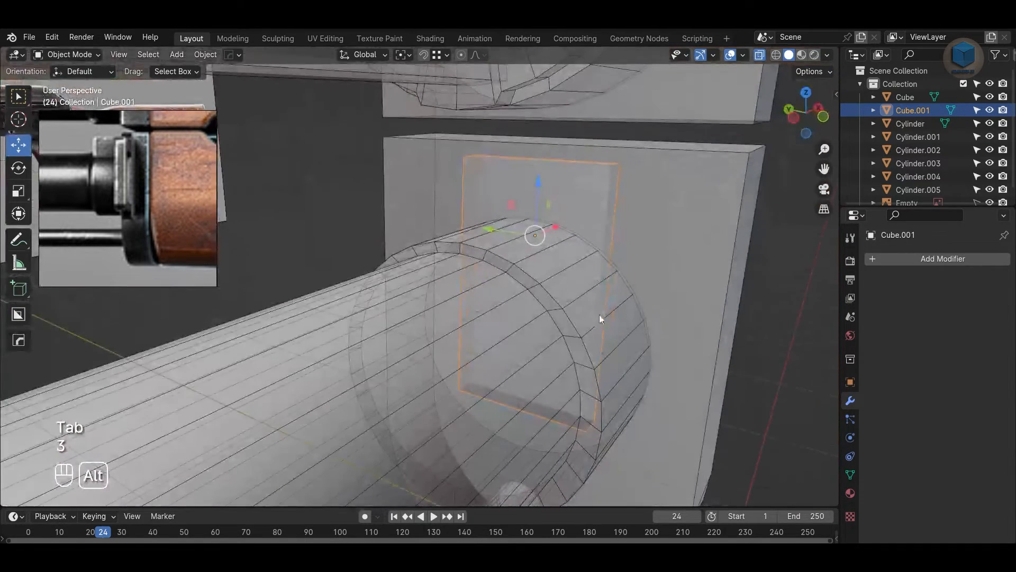
Step: Move the plate sideways along Y so it projects beyond the lower retainer's side, and turn off X-ray
drag(491, 233, 747, 263)
scroll(706, 317, down, 3)
key(alt+z)
alt+drag(771, 356, 690, 318)
Step: Move the plate's outer side face inward along Y to narrow the plate, finishing with a 0.004902 m adjustment
key(Tab)
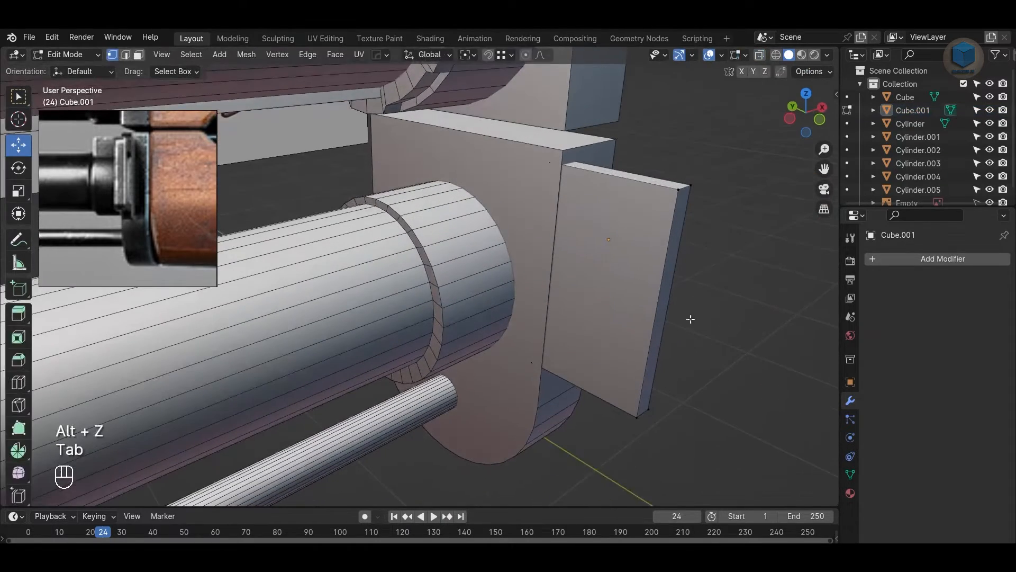
key(3)
click(668, 292)
drag(608, 290, 483, 313)
scroll(484, 313, down, 3)
middle_drag(483, 313, 561, 268)
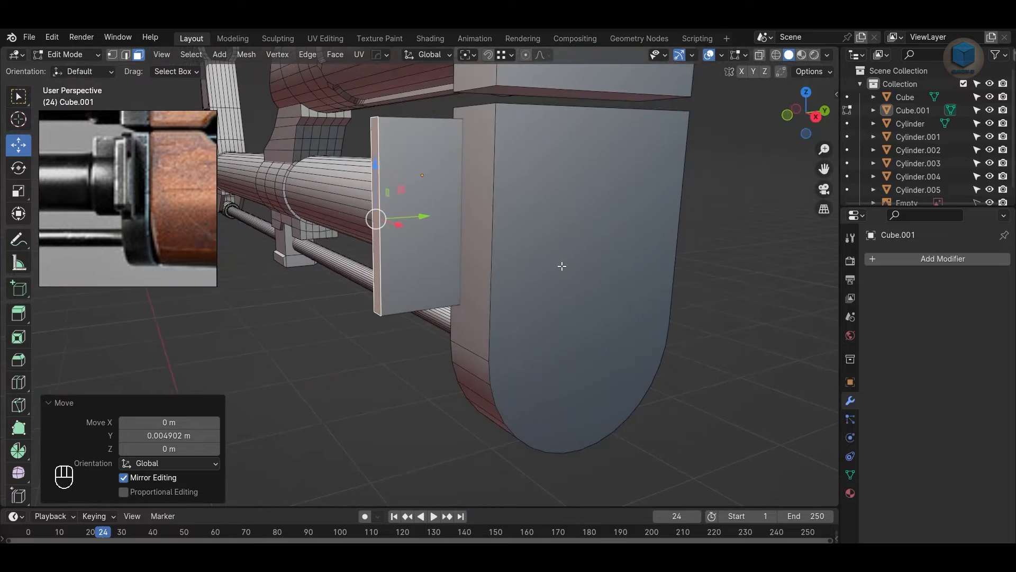
middle_drag(418, 307, 425, 347)
Step: Apply the plate's scale in Object Mode and inspect its outer corner edges in edge select mode
key(Tab)
click(423, 306)
key(ctrl+a)
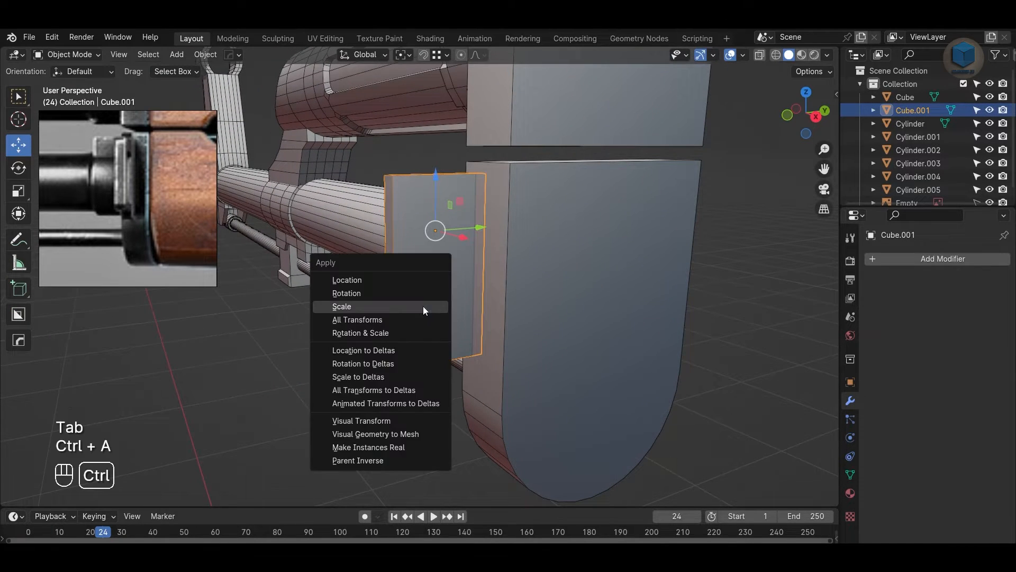
click(423, 306)
key(Tab)
key(2)
click(391, 370)
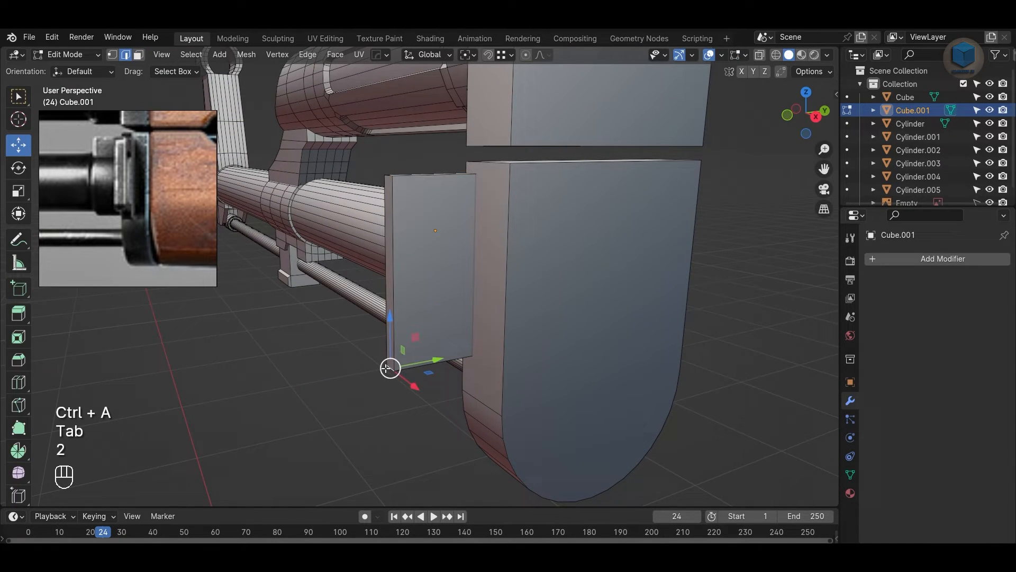
shift+click(387, 177)
alt+drag(330, 384, 412, 174)
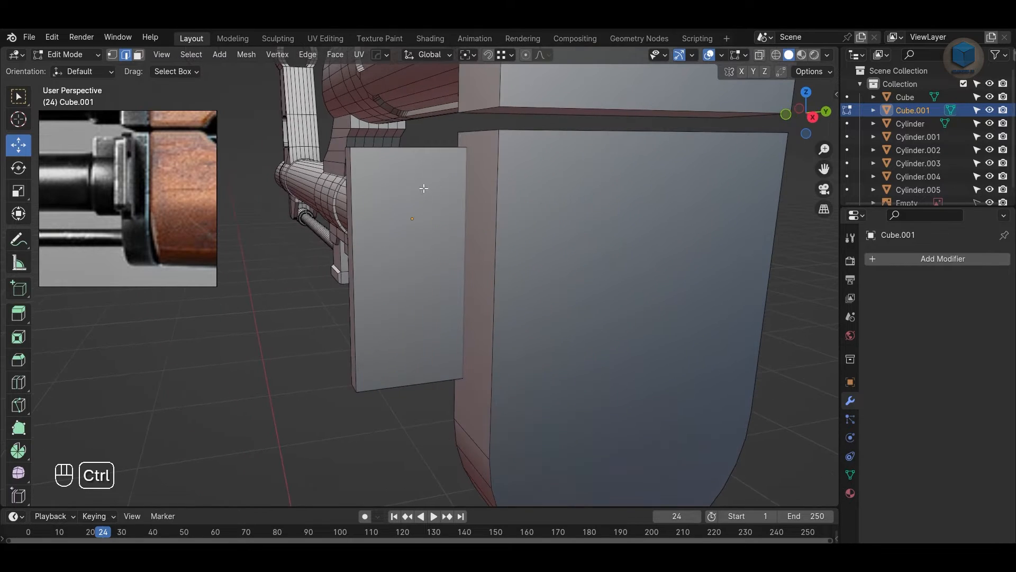
Step: Add two vertical loop cuts to the plate, moving the first -0.025111 m along Y and placing the second near the retainer
key(ctrl+r)
click(414, 156)
right_click(415, 157)
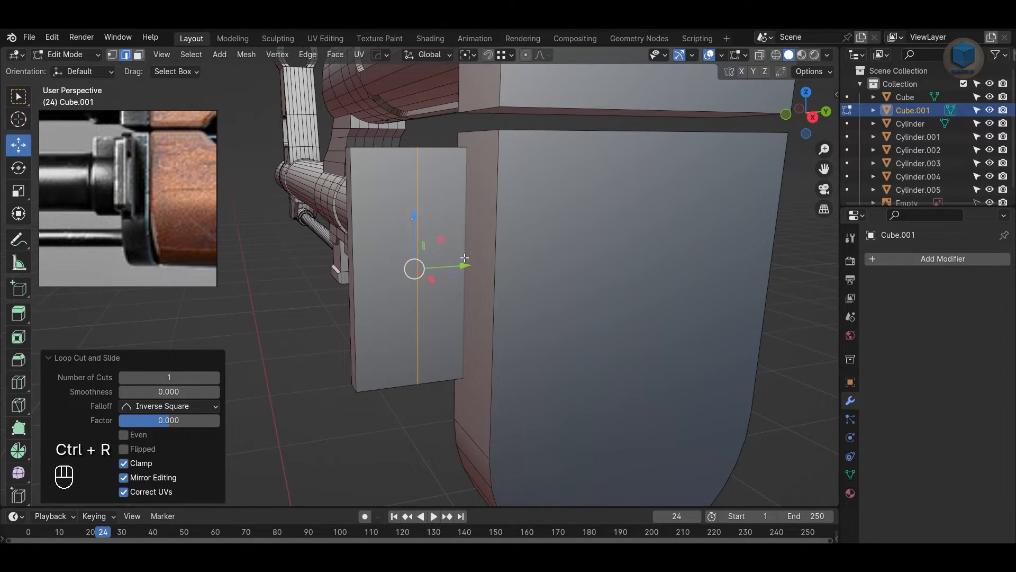
drag(464, 258, 429, 277)
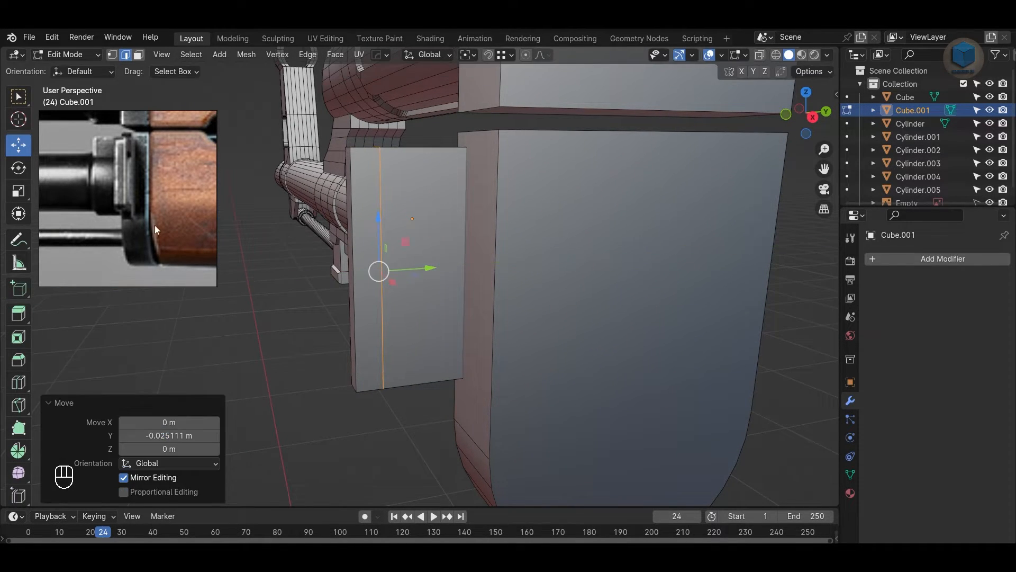
scroll(135, 209, up, 1)
click(311, 433)
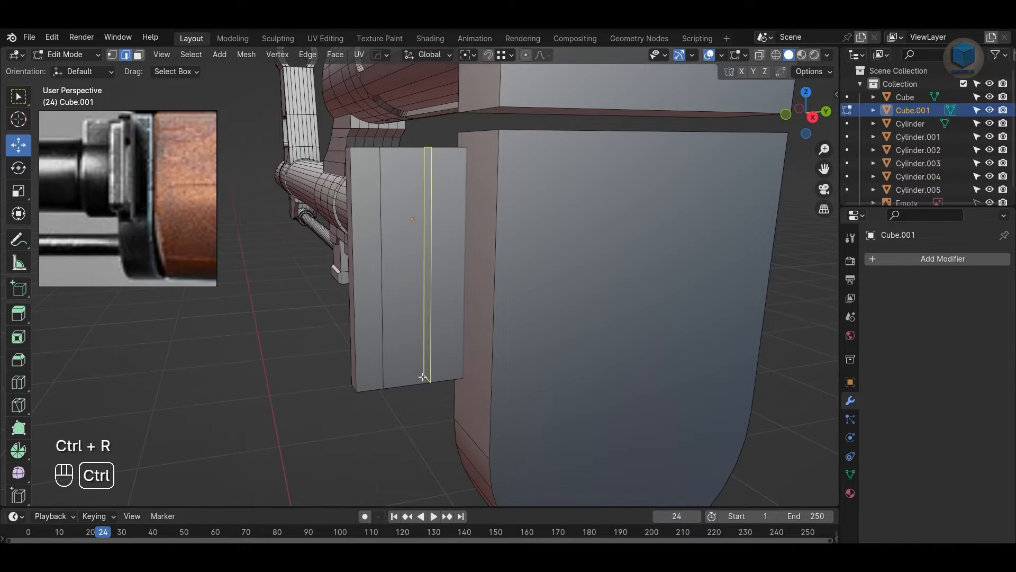
click(423, 377)
click(427, 377)
click(330, 370)
Step: Add two horizontal loop cuts to the plate, the upper with a slide factor of -0.523 and the lower near the bottom
key(ctrl+r)
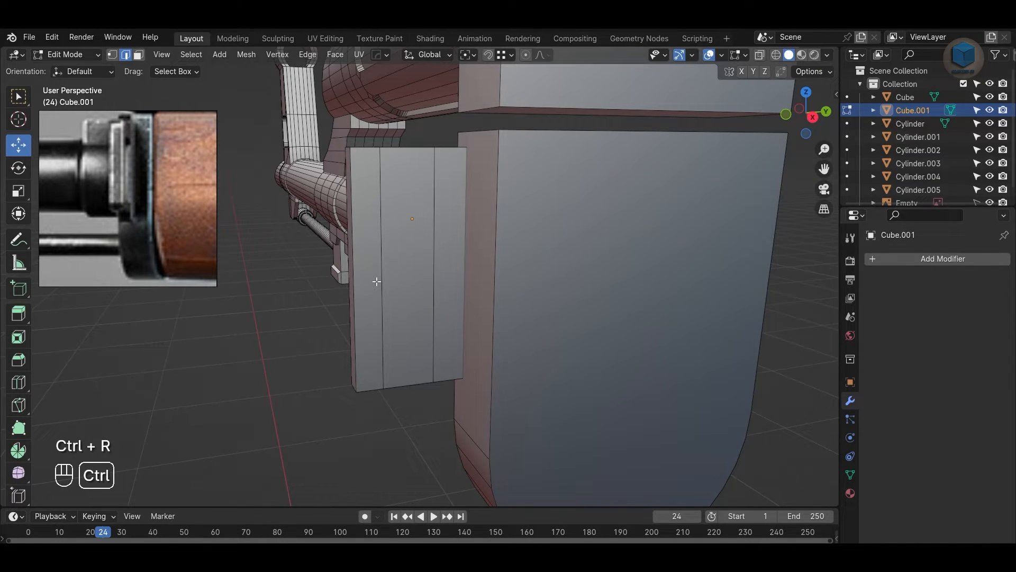
click(372, 213)
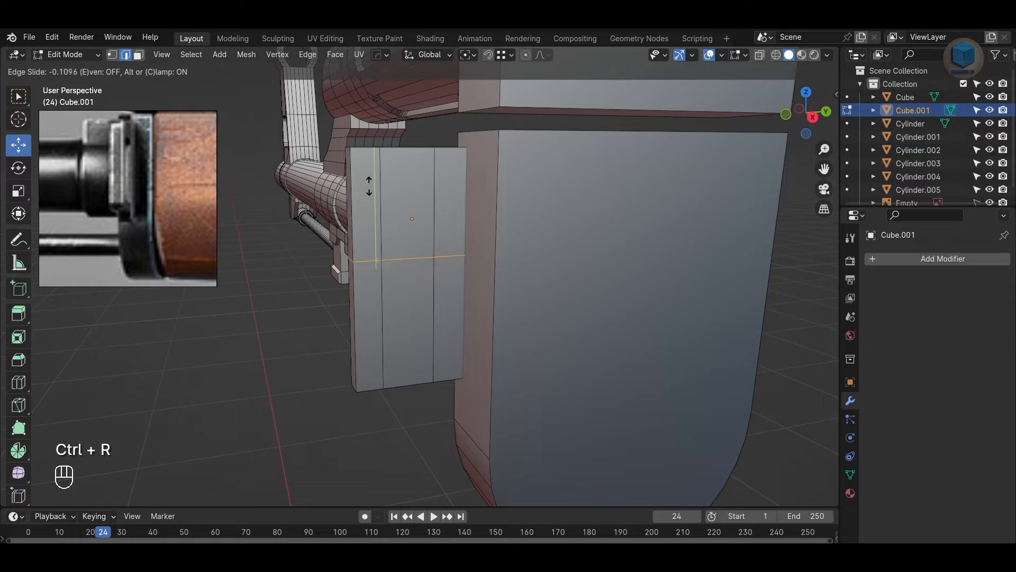
click(363, 139)
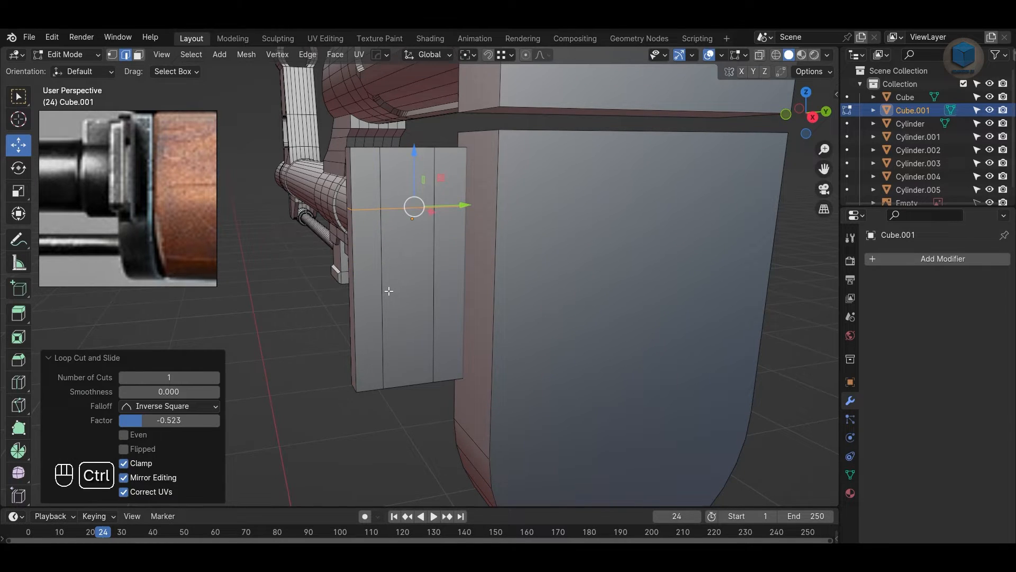
key(ctrl+r)
click(390, 299)
click(398, 330)
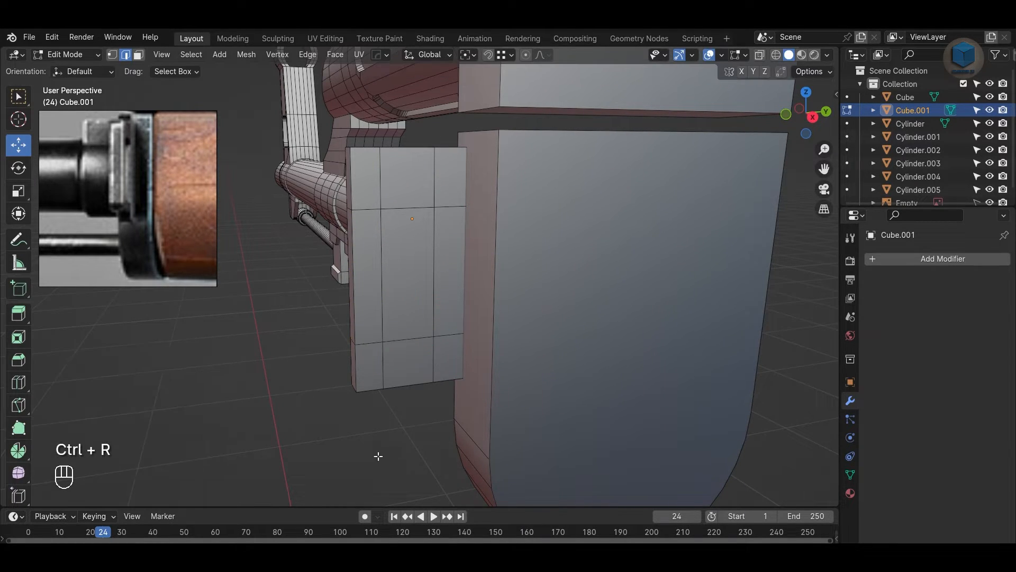
Step: Bevel the plate's upper and lower outer corner edges into rounded corners and return to Object Mode
middle_drag(376, 454, 460, 339)
alt+click(406, 365)
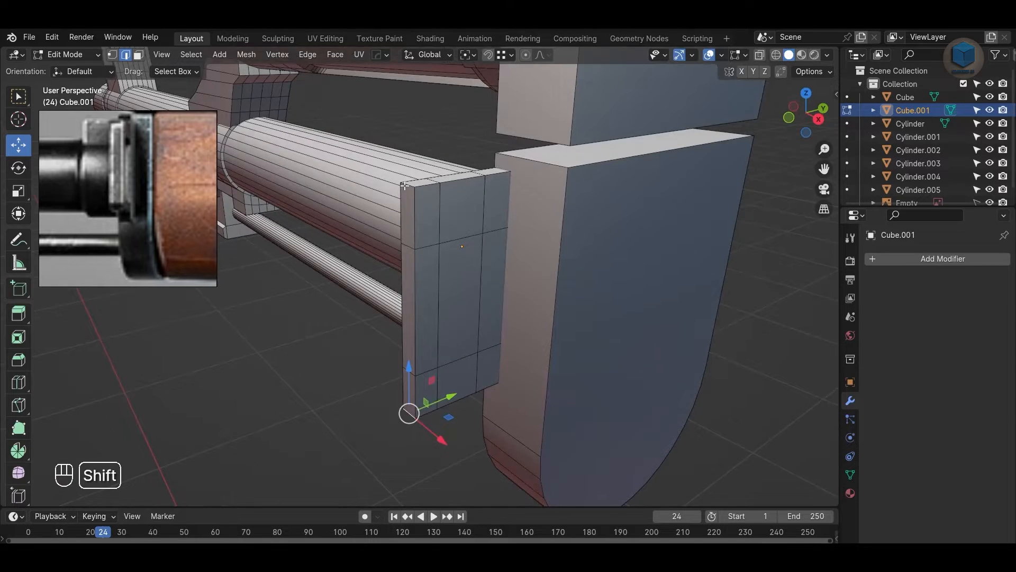
shift+click(405, 185)
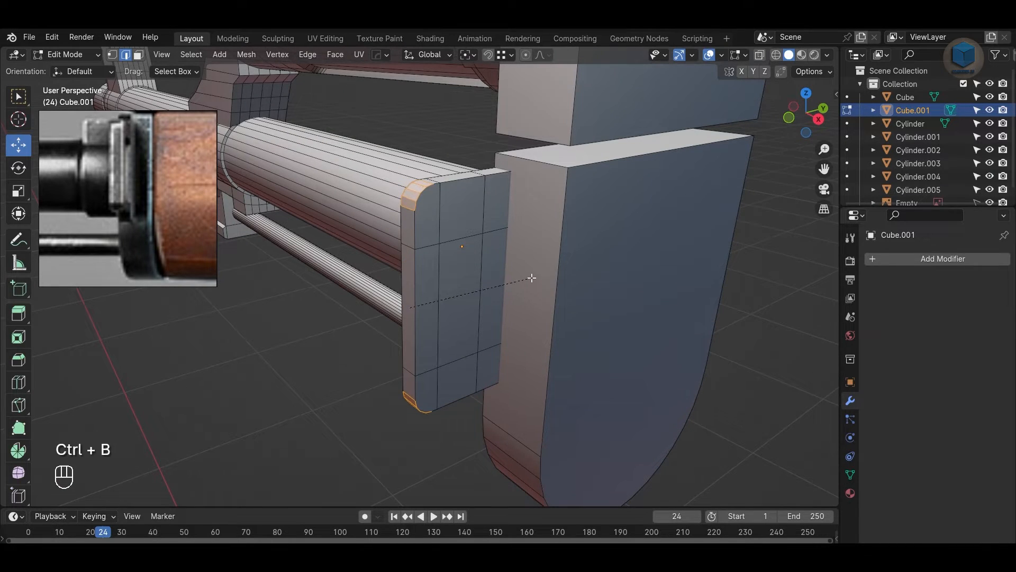
click(521, 281)
key(Tab)
Step: Bridge the plate's opposite centre faces to cut a rectangular opening through it
click(334, 408)
alt+drag(336, 408, 426, 417)
click(542, 259)
alt+drag(606, 306, 566, 318)
key(Tab)
key(3)
alt+drag(538, 279, 625, 322)
click(472, 307)
right_click(497, 287)
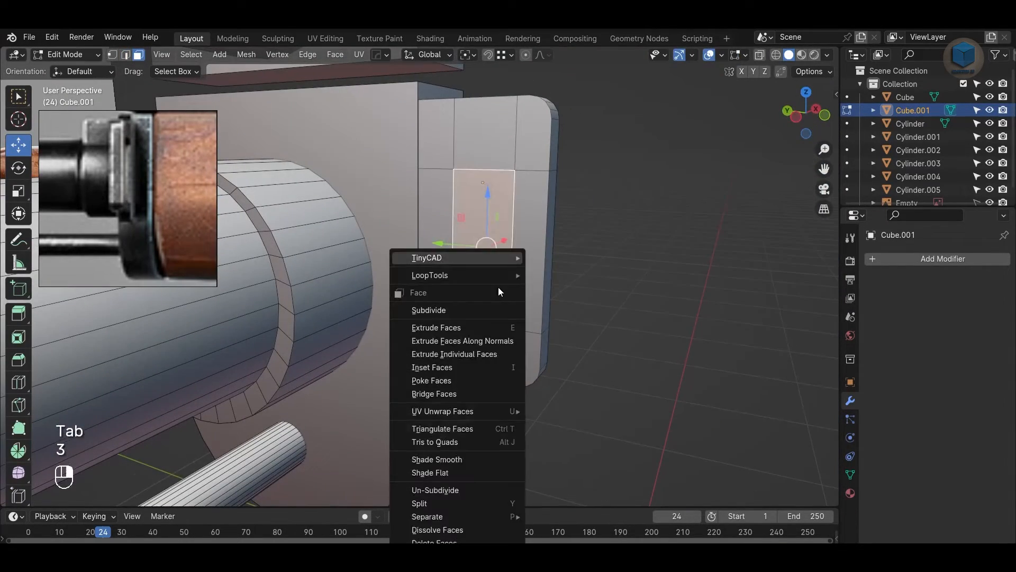
click(475, 390)
alt+drag(715, 378, 438, 380)
Step: Bevel the four inner corner edges of the plate's opening into rounded corners
key(Tab)
key(Tab)
key(2)
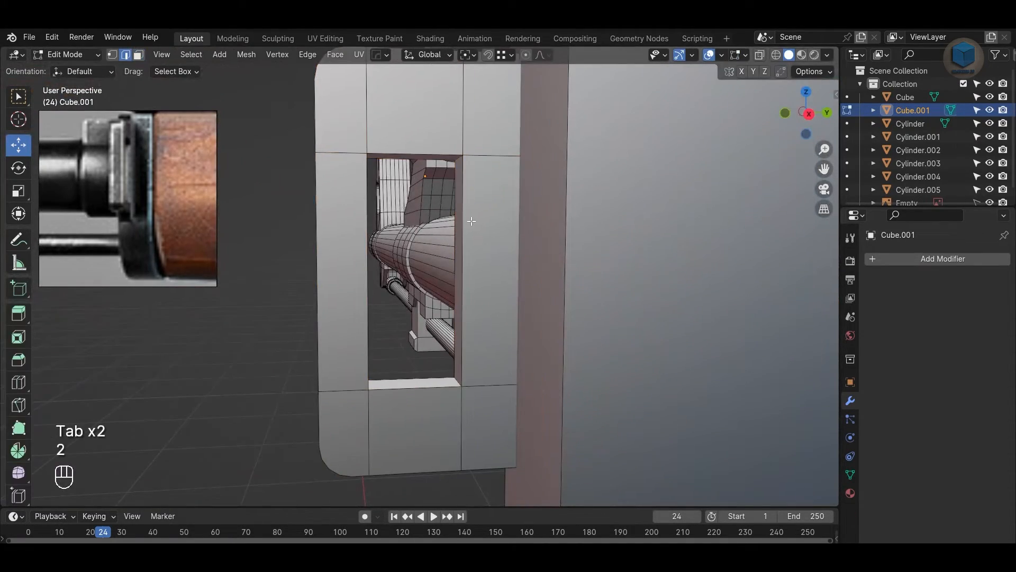
alt+drag(469, 222, 712, 220)
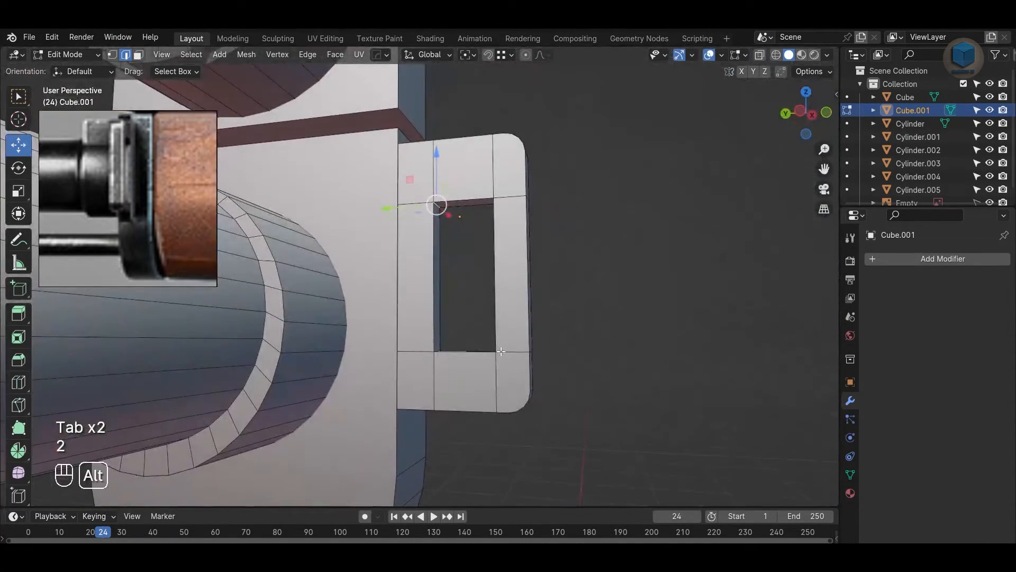
alt+drag(503, 283, 471, 243)
scroll(473, 228, up, 2)
scroll(493, 255, up, 3)
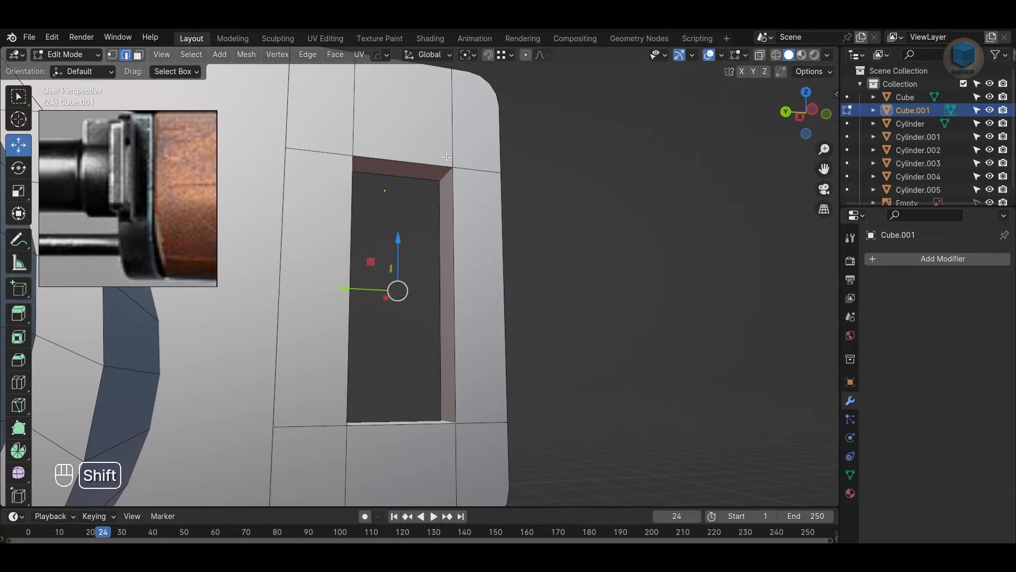
key(ctrl+b)
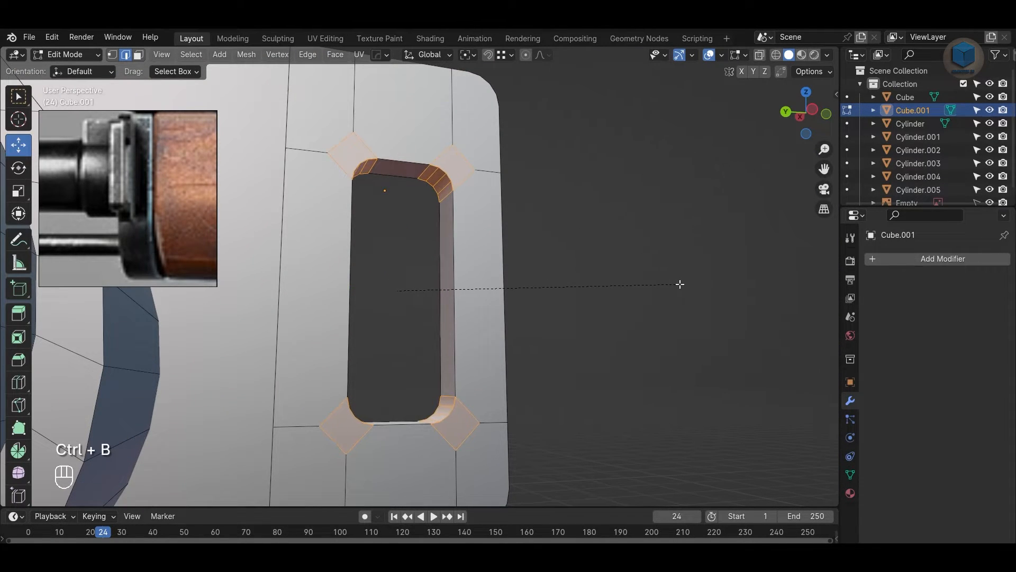
click(679, 284)
key(Tab)
Step: Widen the plate's opening by moving the vertices on both vertical sides outward along Y in the see-through right view
alt+drag(685, 306, 436, 374)
click(436, 374)
key(KP_3)
key(alt+z)
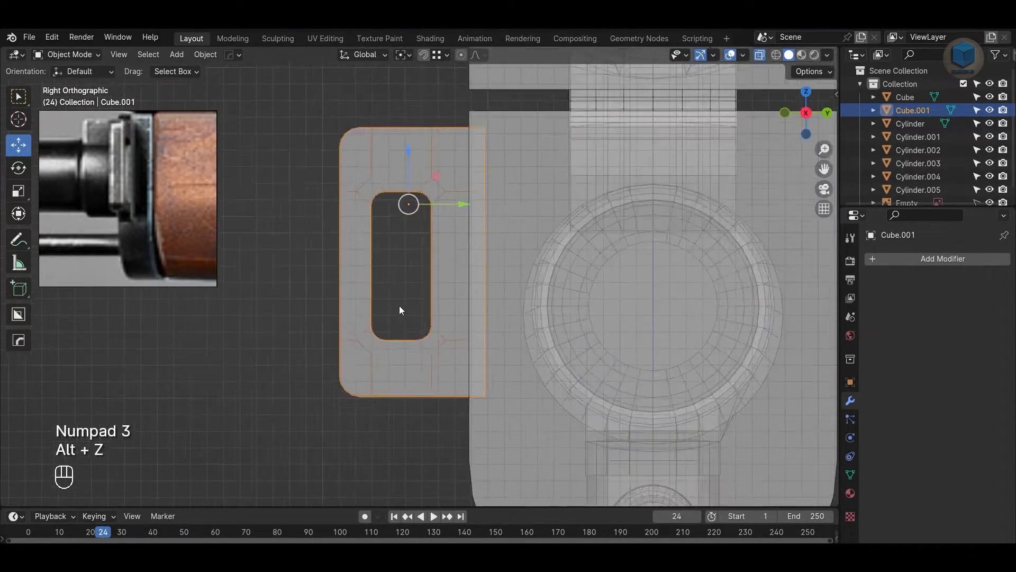
key(Tab)
scroll(399, 310, up, 2)
key(1)
drag(390, 388, 320, 115)
drag(402, 261, 394, 263)
scroll(417, 142, down, 2)
drag(407, 102, 453, 426)
drag(484, 266, 492, 266)
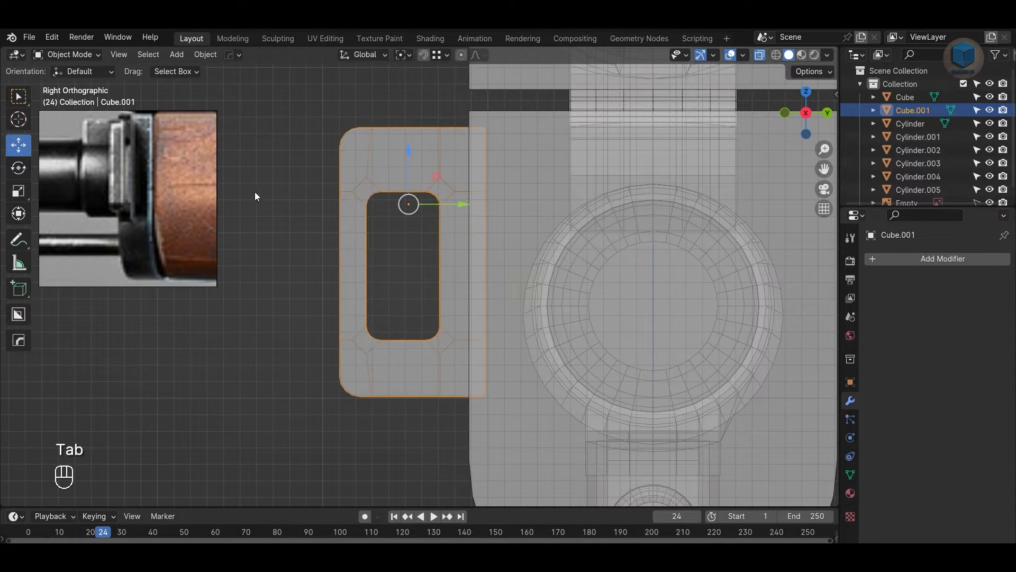
Step: Check the widened opening in Edit Mode, return to solid Object Mode and save the file
key(Tab)
scroll(449, 257, up, 2)
key(Tab)
shift+middle_drag(449, 256, 481, 376)
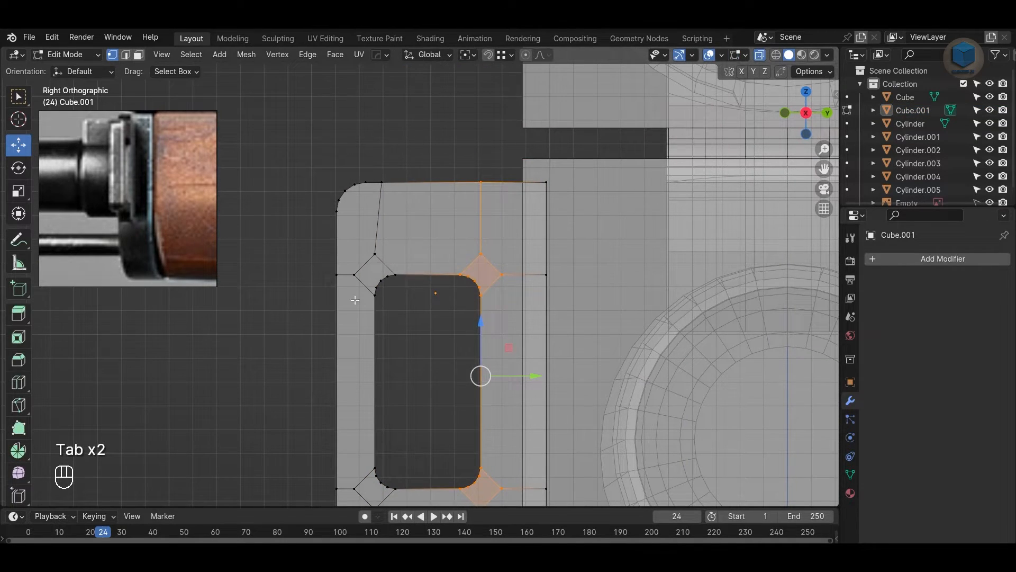
key(Tab)
scroll(447, 300, down, 4)
key(alt+z)
middle_drag(360, 323, 564, 337)
key(ctrl+s)
scroll(588, 325, down, 2)
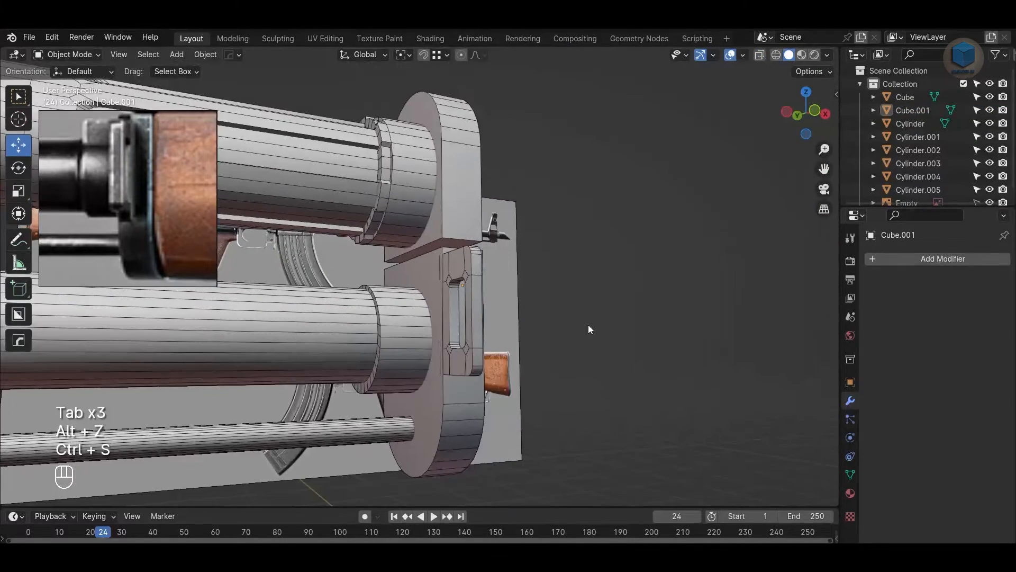
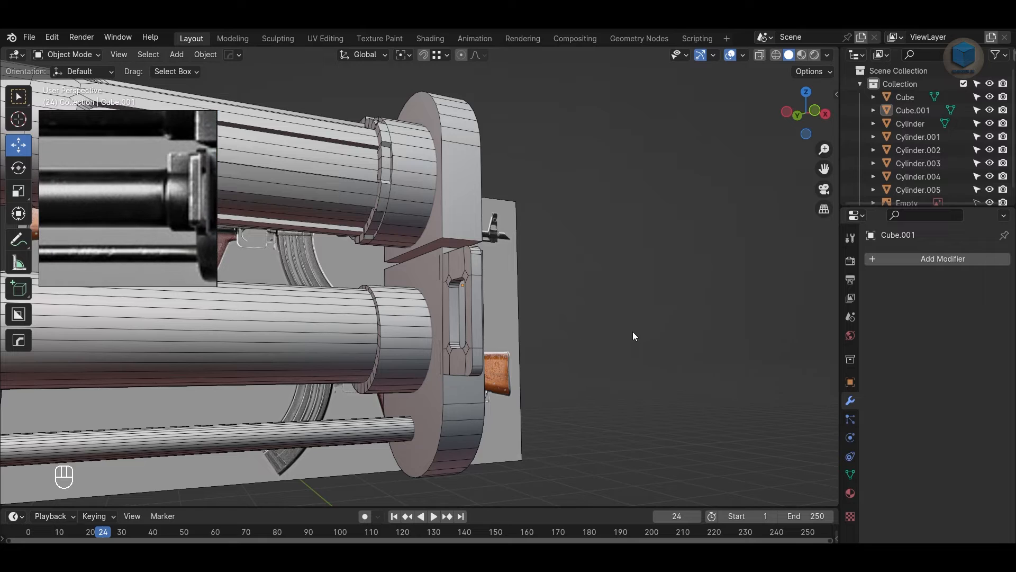
Step: Extrude the upper faces of the barrel collar beside the lower retainer by 0.034132 m
key(KP_1)
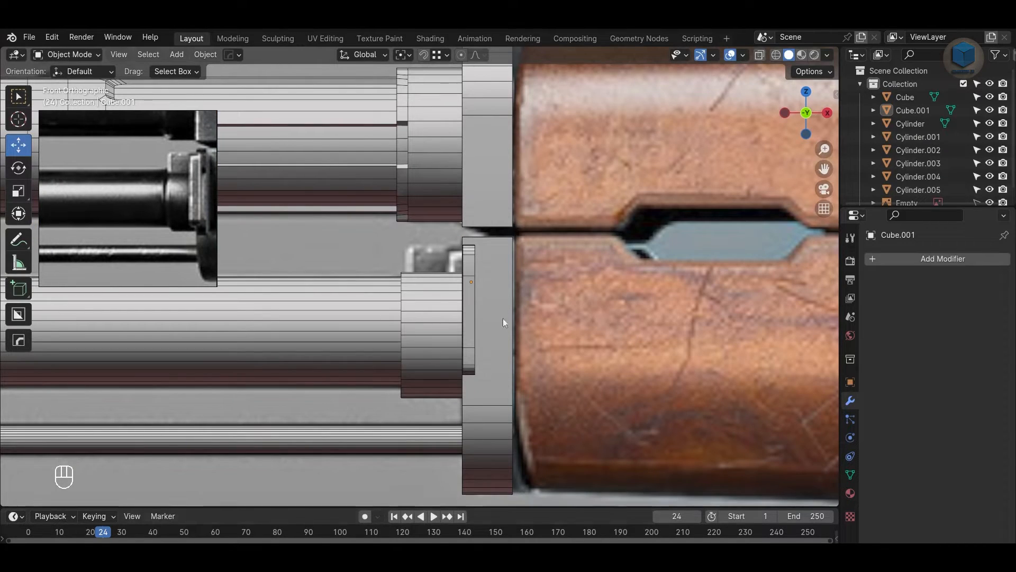
click(449, 302)
key(Tab)
scroll(434, 261, up, 2)
key(3)
key(alt+z)
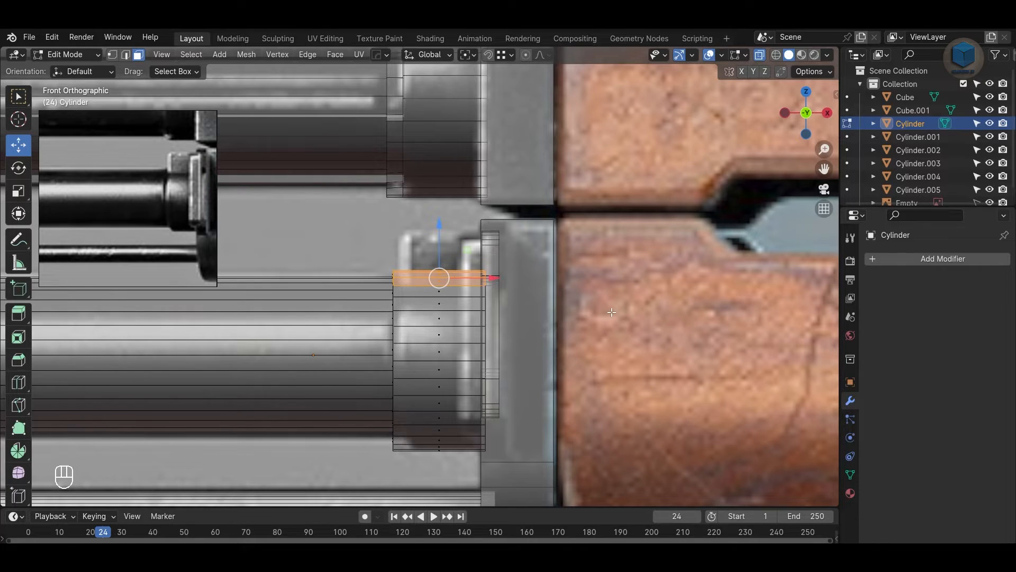
key(e)
click(614, 273)
Step: Flatten the extruded collar faces by scaling them to 0 along Z and raise them 0.00738 m
key(s)
key(z)
key(0)
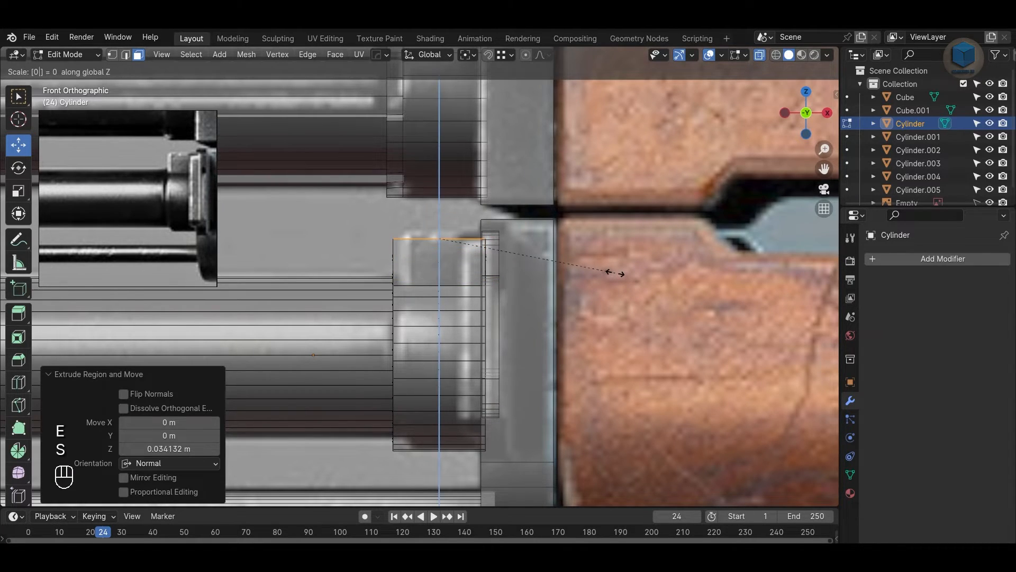
key(Return)
drag(439, 184, 438, 176)
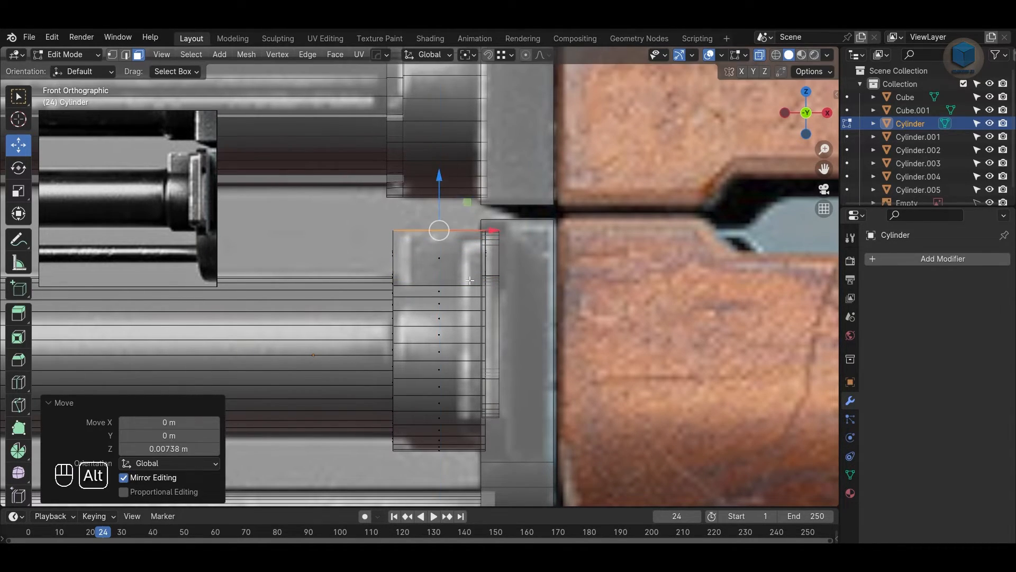
Step: Bevel the two upper side edges of the collar's raised block into rounded corners and return to Object Mode
key(alt+z)
middle_drag(556, 280, 483, 316)
click(665, 304)
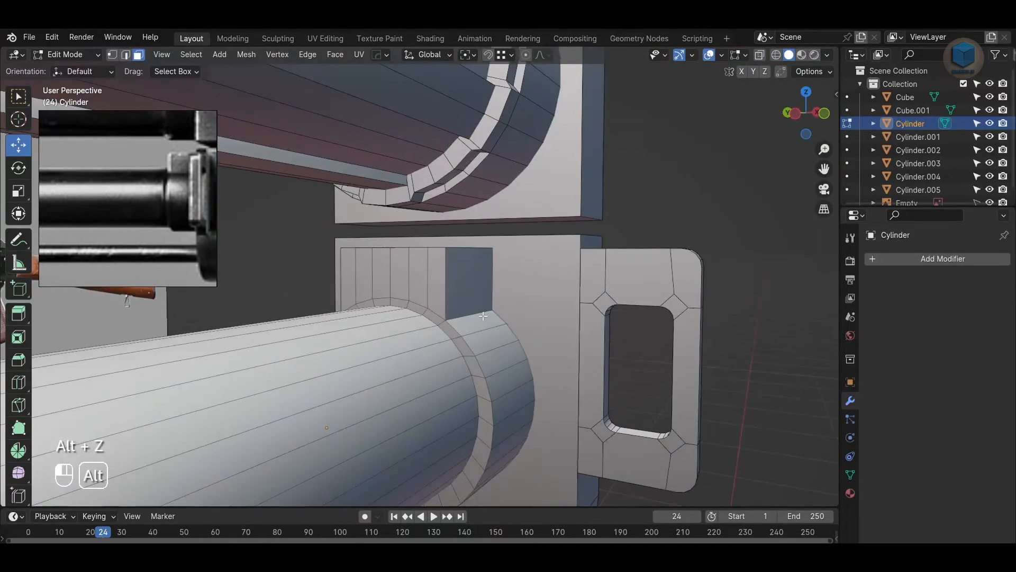
key(Tab)
key(2)
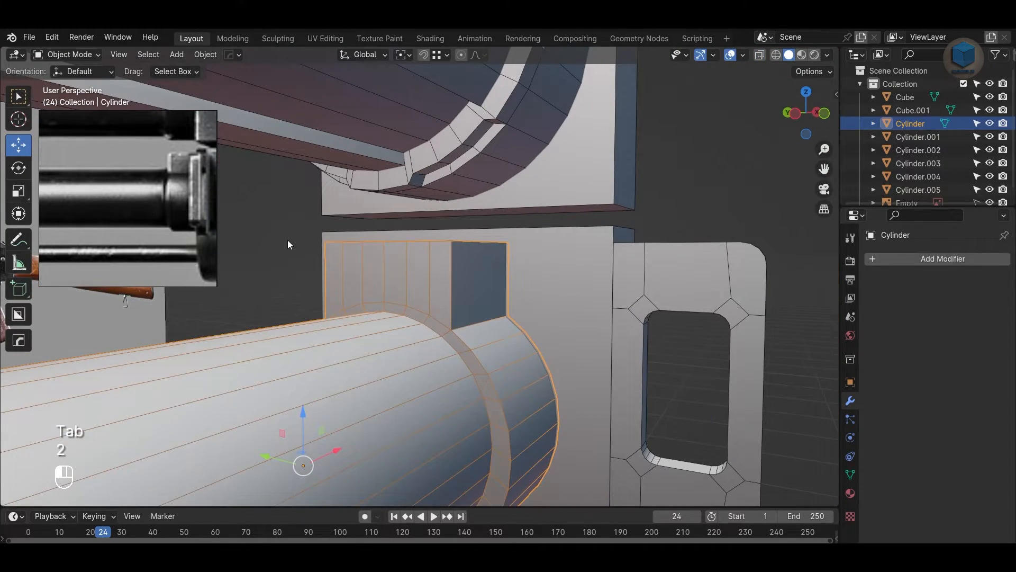
key(Tab)
middle_drag(287, 244, 282, 281)
click(455, 258)
alt+drag(328, 296, 410, 312)
key(2)
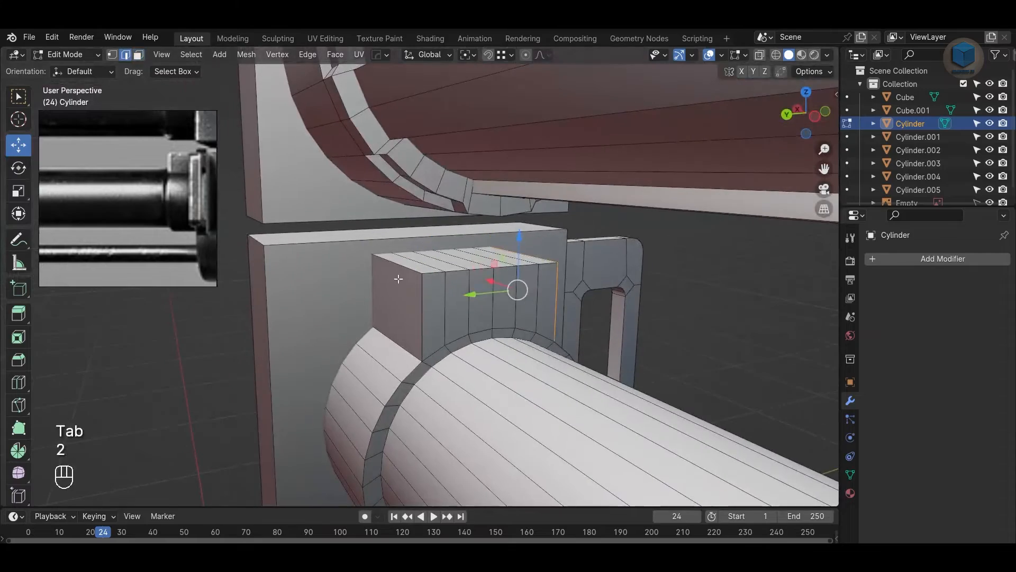
click(399, 278)
alt+drag(550, 309, 456, 306)
shift+click(474, 286)
key(ctrl+b)
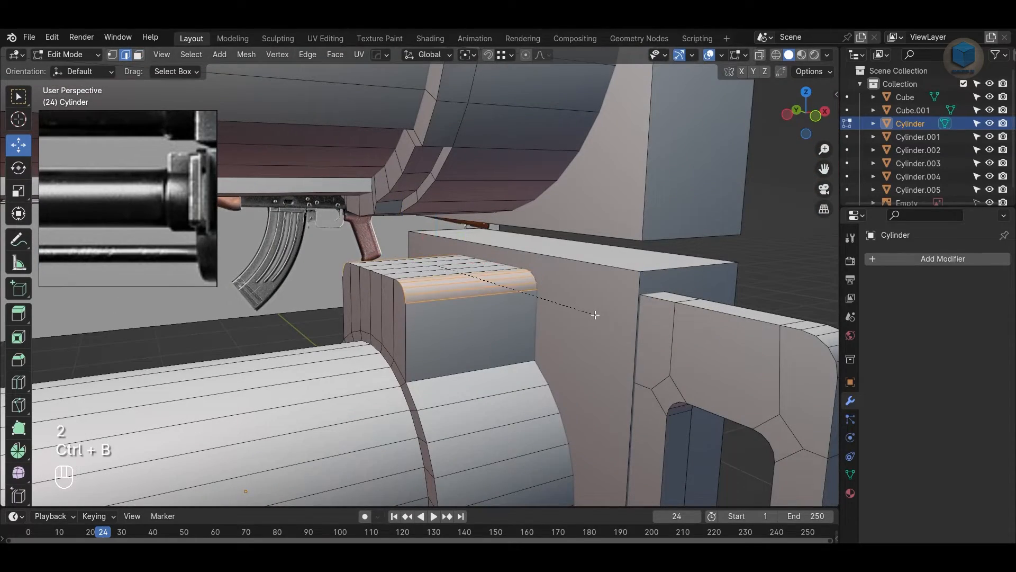
click(595, 314)
alt+drag(595, 313, 642, 333)
key(Tab)
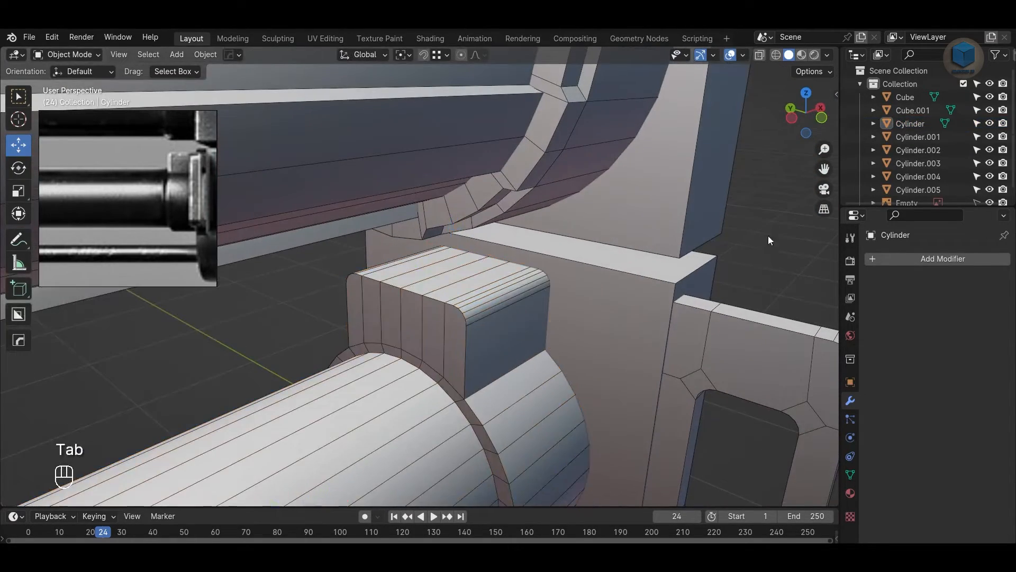
Step: Delete the flared bottom section of the bracket block that holds the cleaning rod
alt+drag(771, 238, 426, 277)
scroll(443, 364, down, 4)
scroll(496, 297, up, 3)
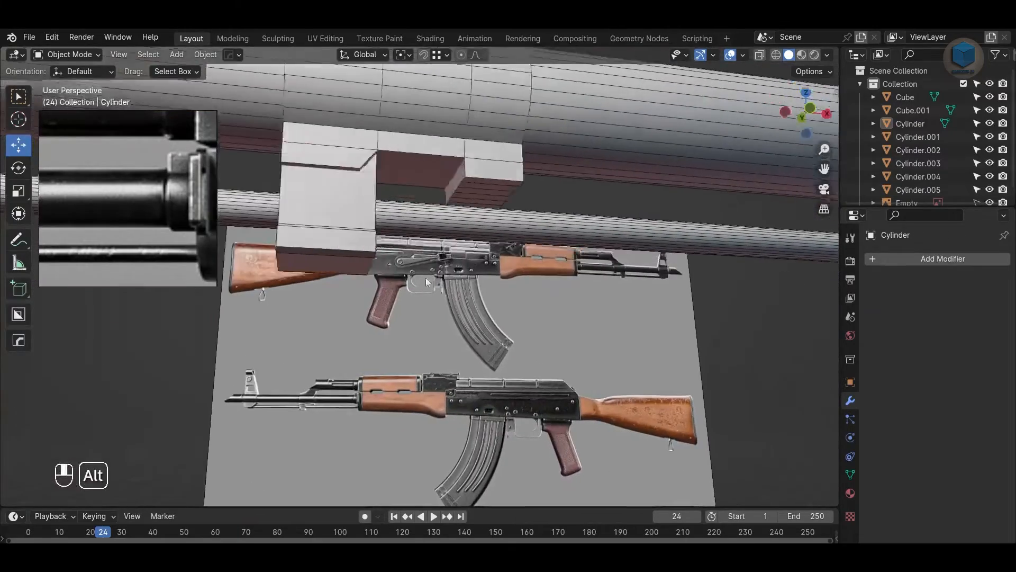
click(360, 228)
alt+drag(365, 249, 574, 395)
key(Tab)
scroll(565, 321, up, 3)
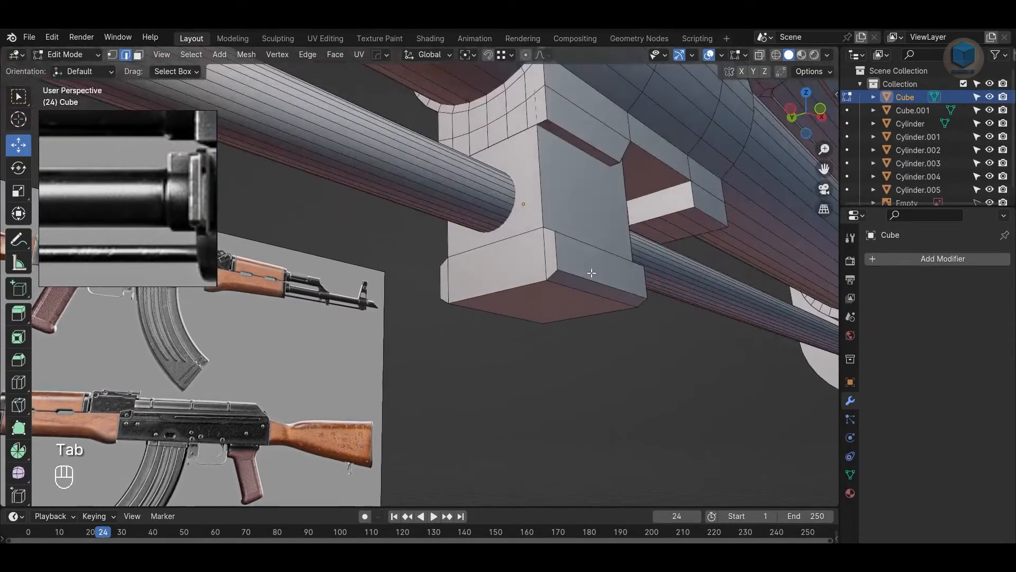
key(KP_3)
key(KP_1)
key(alt+z)
key(Tab)
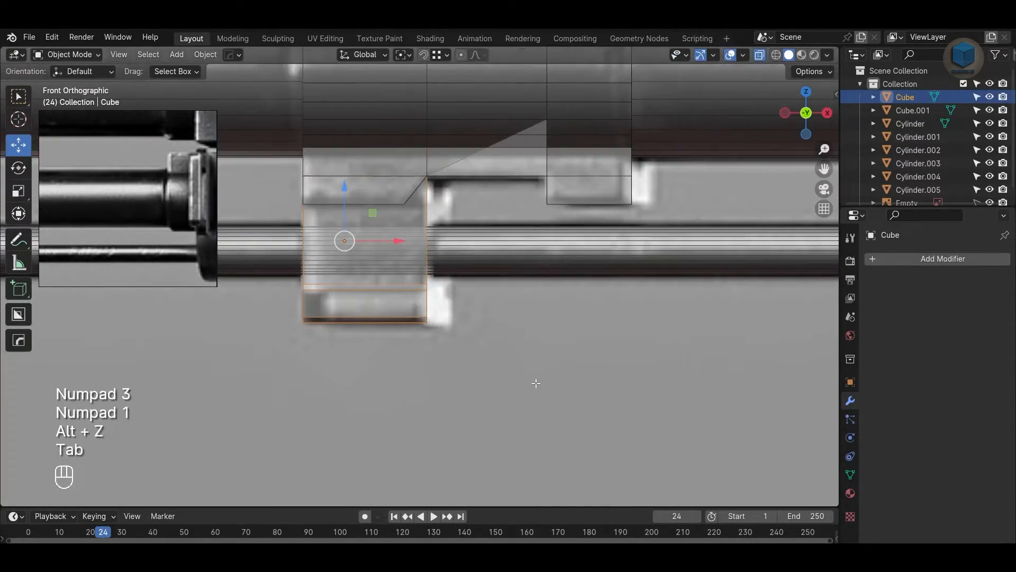
key(Tab)
key(3)
drag(563, 398, 341, 317)
key(Delete)
click(411, 302)
key(Tab)
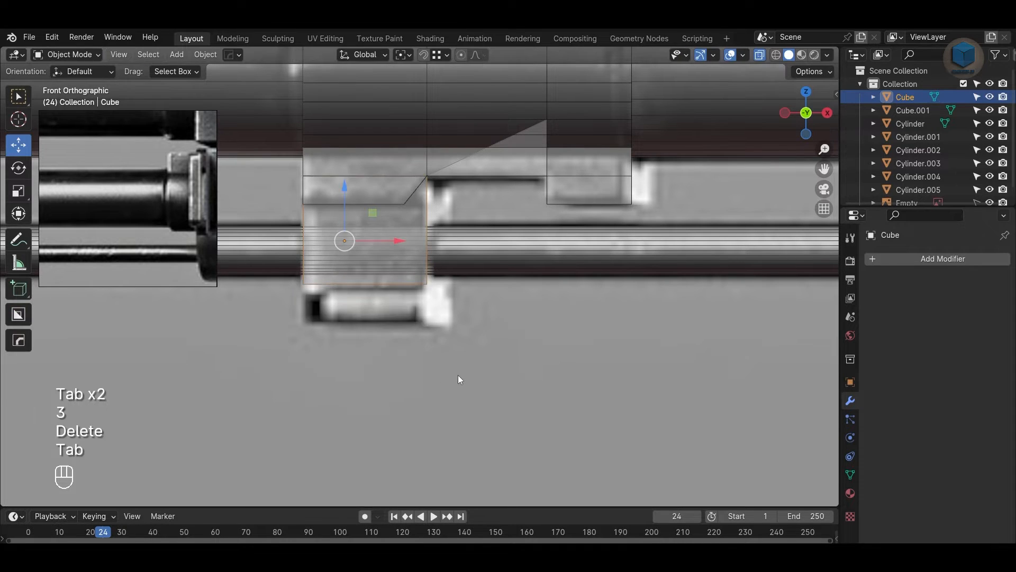
Step: Fill the open underside of the rod bracket block and lower the new bottom face to the reference outline
scroll(421, 311, up, 2)
key(Tab)
key(2)
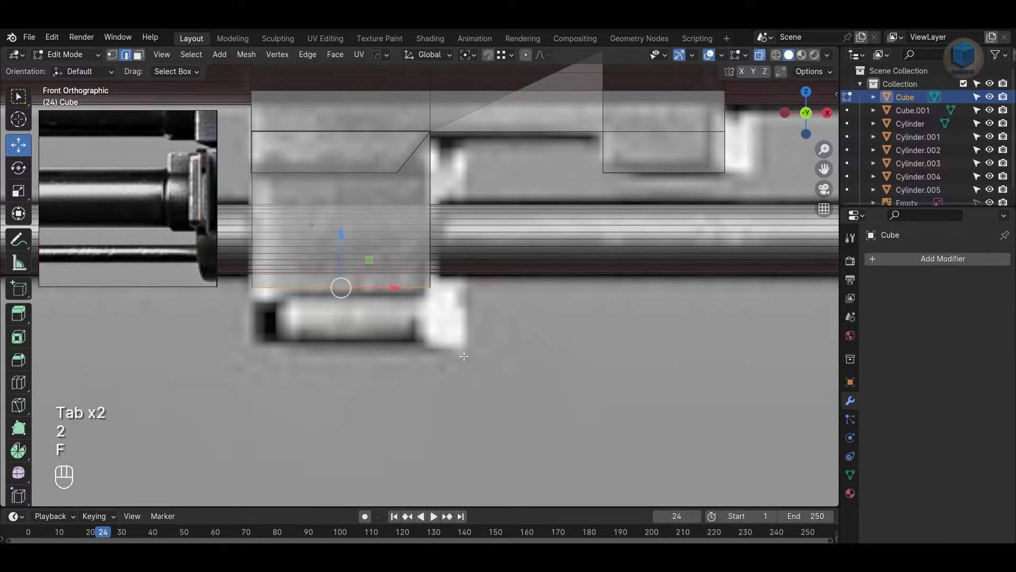
key(1)
drag(341, 234, 349, 283)
Step: Apply the bracket block's transform and bevel its two lower edges into rounded corners
key(2)
key(Tab)
key(ctrl+a)
click(372, 306)
key(Tab)
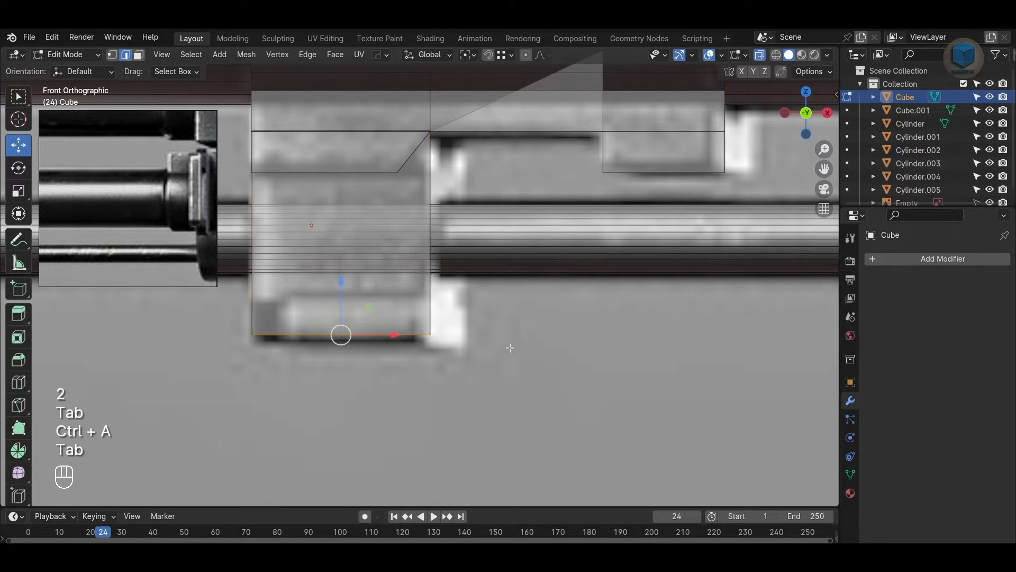
key(ctrl+b)
click(593, 381)
Step: Try raising the bracket block's rounded bottom along Z and undo the attempt
key(alt+z)
middle_drag(590, 386, 489, 388)
scroll(489, 388, up, 1)
drag(596, 277, 598, 253)
alt+middle_click(549, 402)
key(ctrl+z)
key(ctrl+z)
key(ctrl+z)
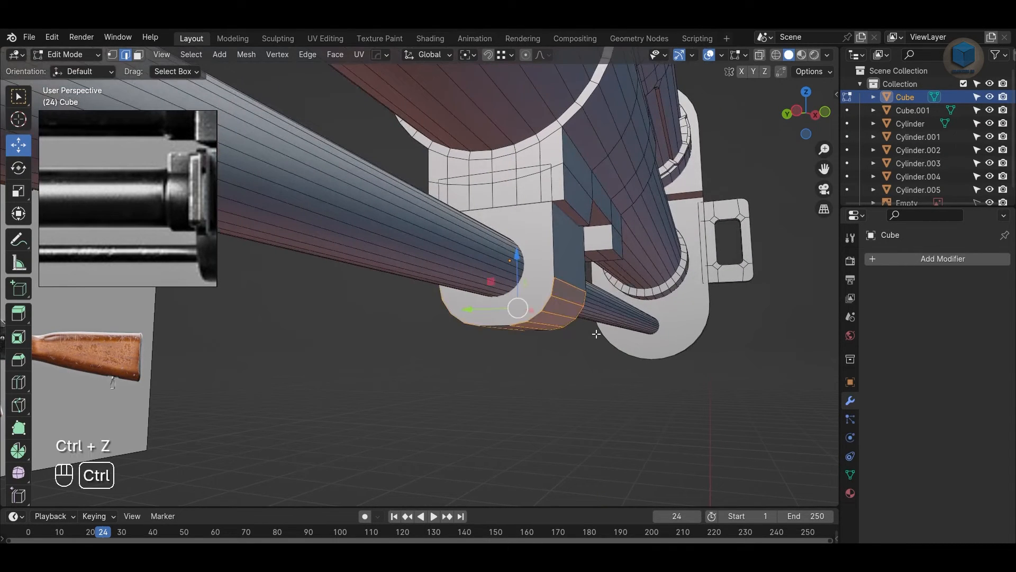
Step: Raise the bracket block's rounded bottom along Z closer to the rod, return to Object Mode and save the file
click(642, 355)
drag(518, 280, 517, 250)
key(Tab)
click(607, 390)
alt+drag(607, 391, 432, 306)
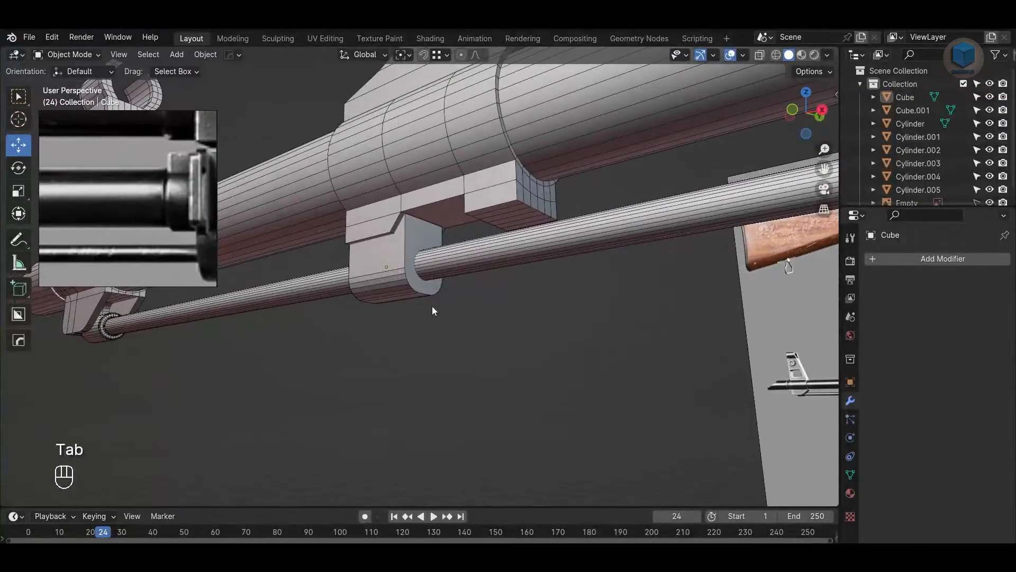
click(408, 293)
right_click(407, 293)
click(408, 293)
click(542, 421)
alt+drag(542, 422, 529, 245)
key(ctrl+s)
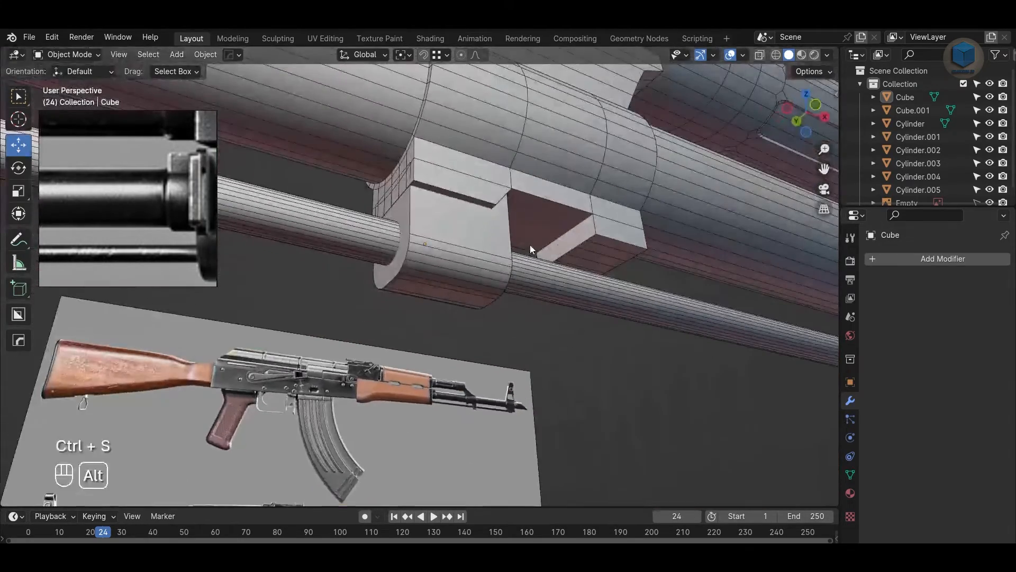
Step: Add a 30-vertex mesh cylinder in front view and move it over the wooden handguard in the reference
scroll(570, 241, down, 10)
alt+drag(446, 341, 426, 387)
key(KP_1)
scroll(427, 383, down, 2)
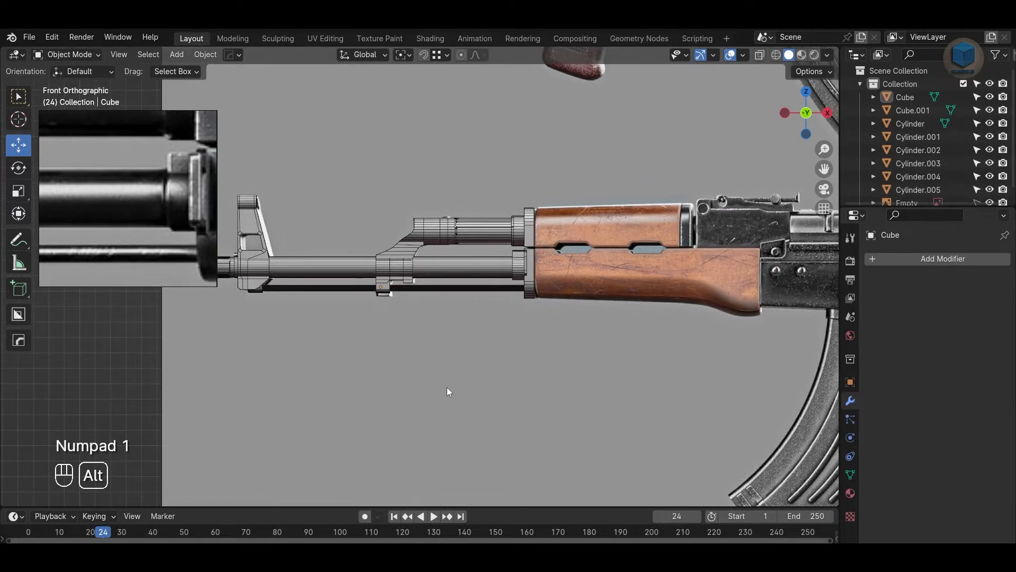
scroll(399, 342, up, 3)
scroll(440, 298, up, 2)
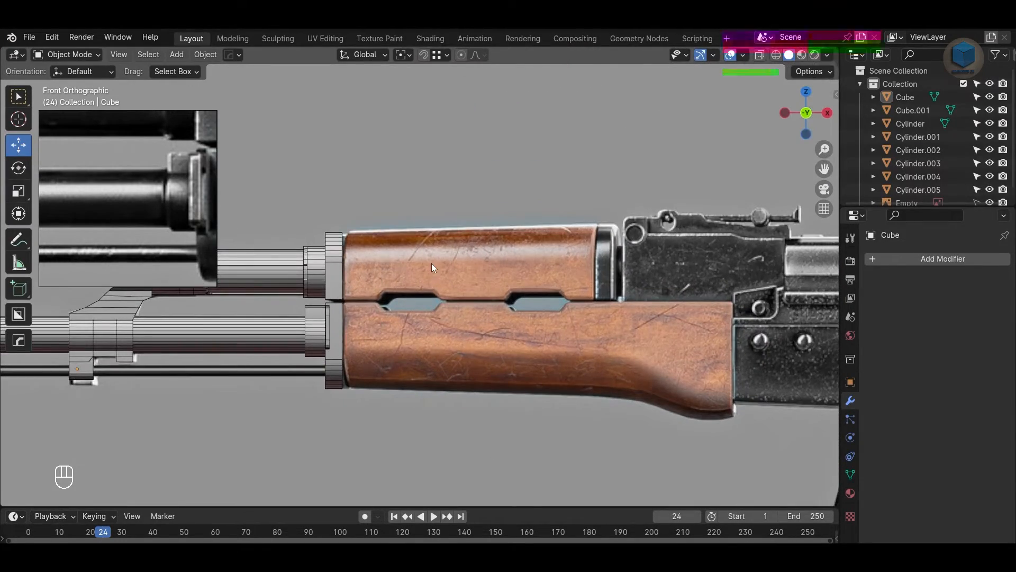
key(Delete)
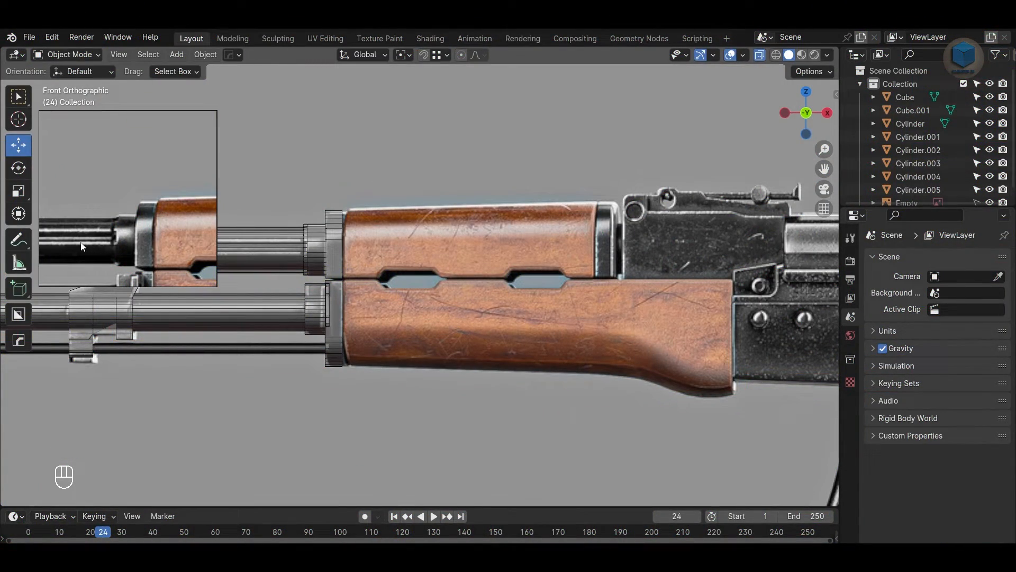
key(shift+a)
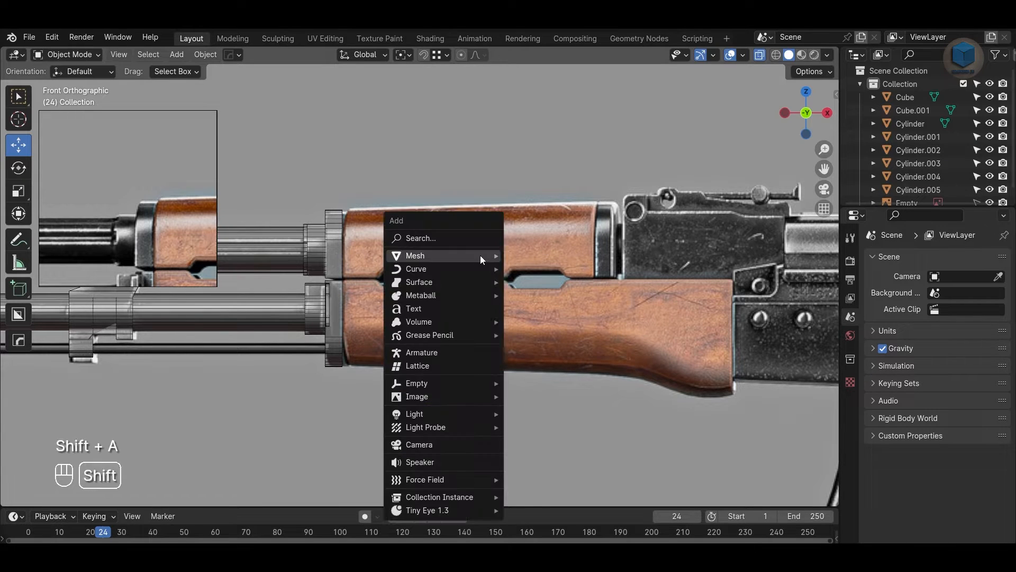
mouse_move(481, 255)
click(550, 338)
scroll(644, 393, down, 4)
key(w)
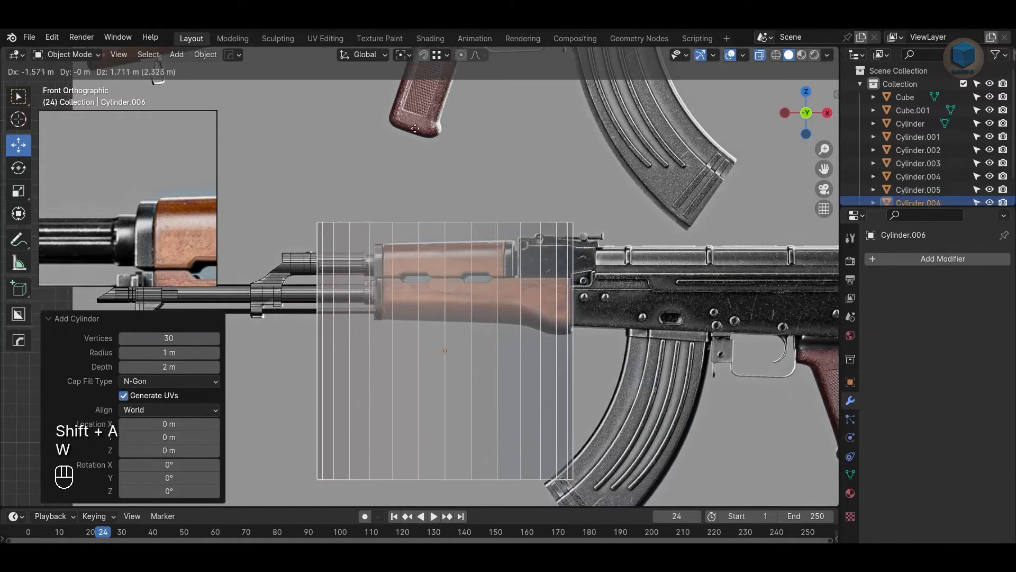
click(421, 108)
Step: Rotate the new cylinder 90° so it lies along the barrel and scale it by 0.268
text(r90)
key(Return)
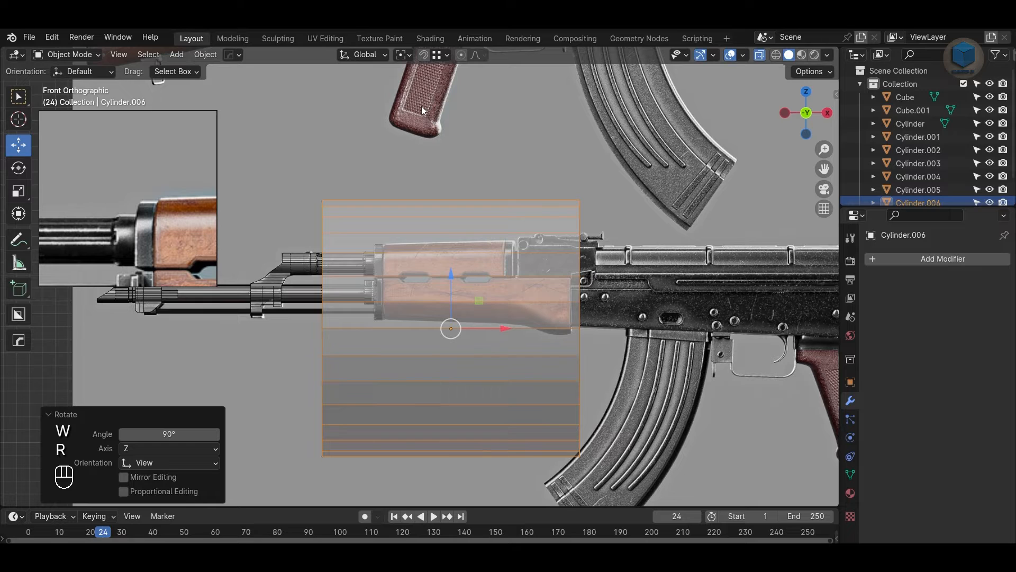
scroll(422, 106, up, 2)
key(s)
click(516, 395)
scroll(517, 398, up, 3)
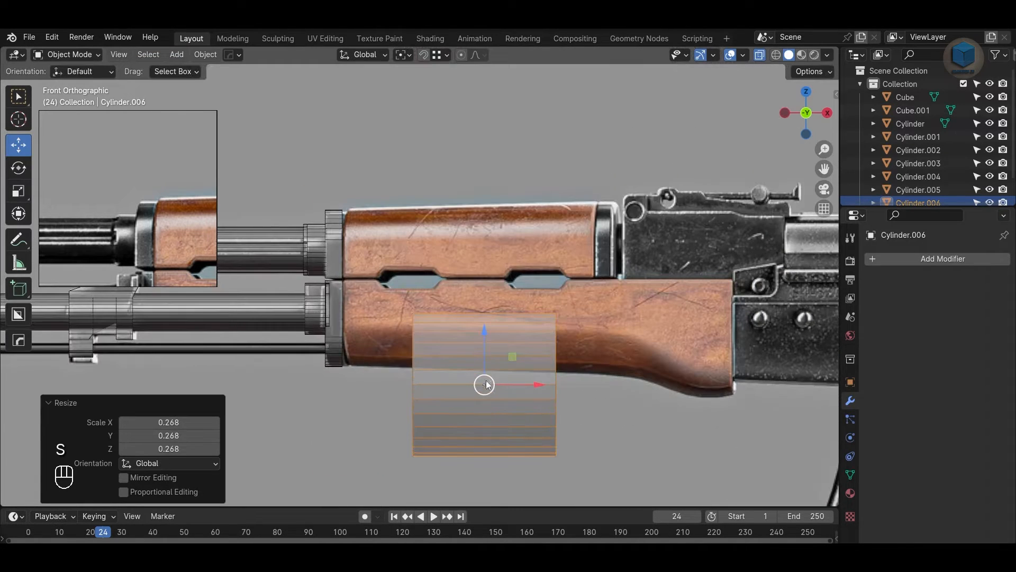
Step: Move the cylinder about -0.26 m in X and 0.40 m in Z to the front of the upper handguard
key(g)
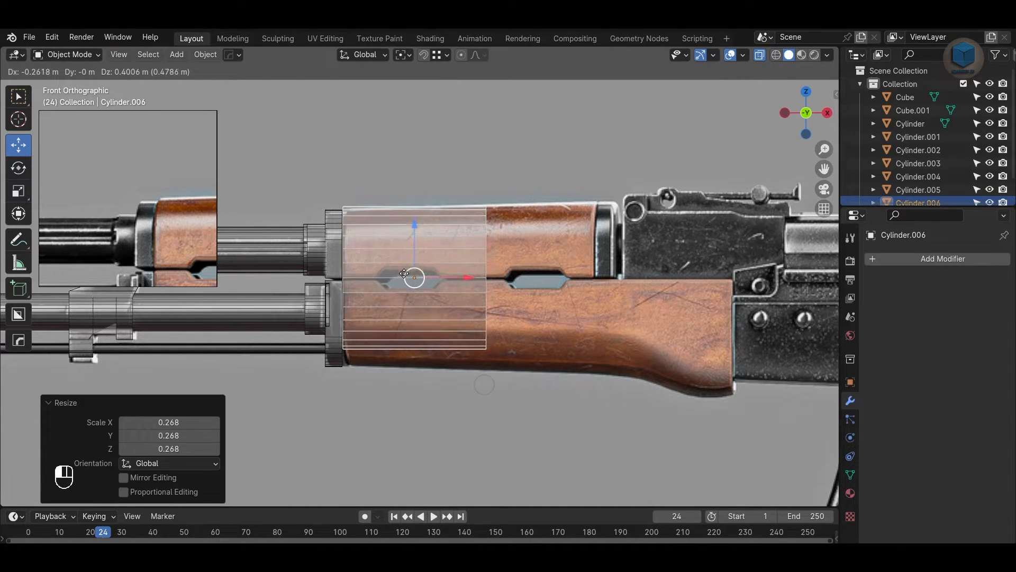
click(406, 272)
scroll(416, 281, up, 3)
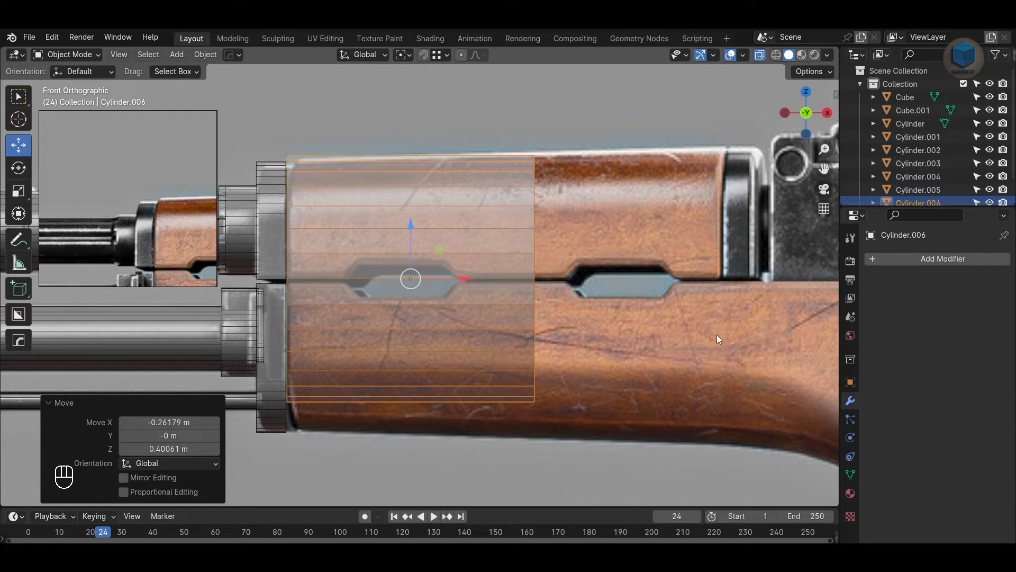
Step: Delete the faces of the cylinder's lower half and its end caps, leaving an open half-round shell
key(Tab)
key(3)
drag(629, 498, 219, 281)
key(Delete)
click(431, 249)
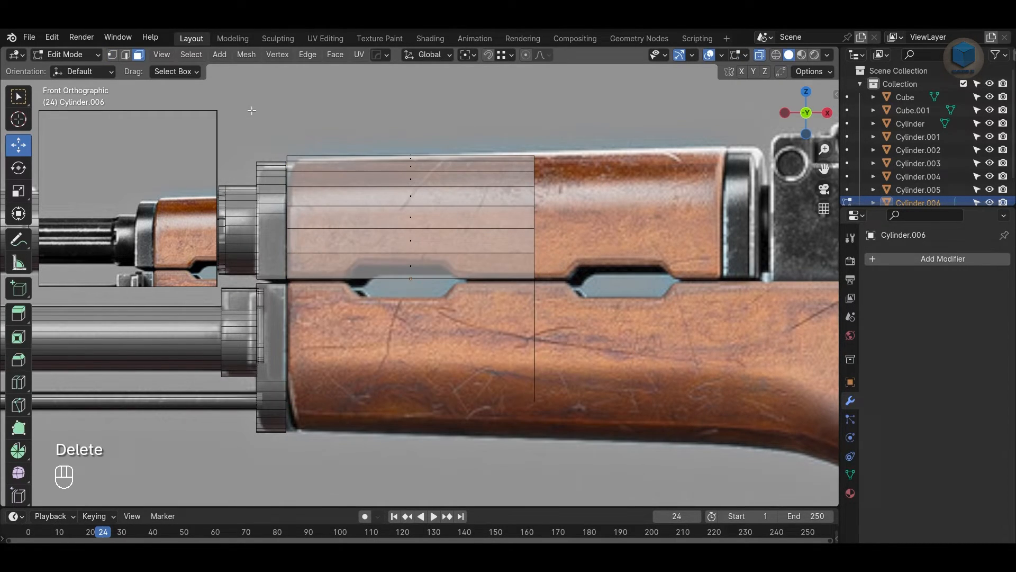
shift+click(572, 400)
key(Delete)
click(592, 238)
key(Tab)
Step: Scale the half-round shell down and reposition it 0.12 m higher in Z and closer to the retainer plate in X
key(s)
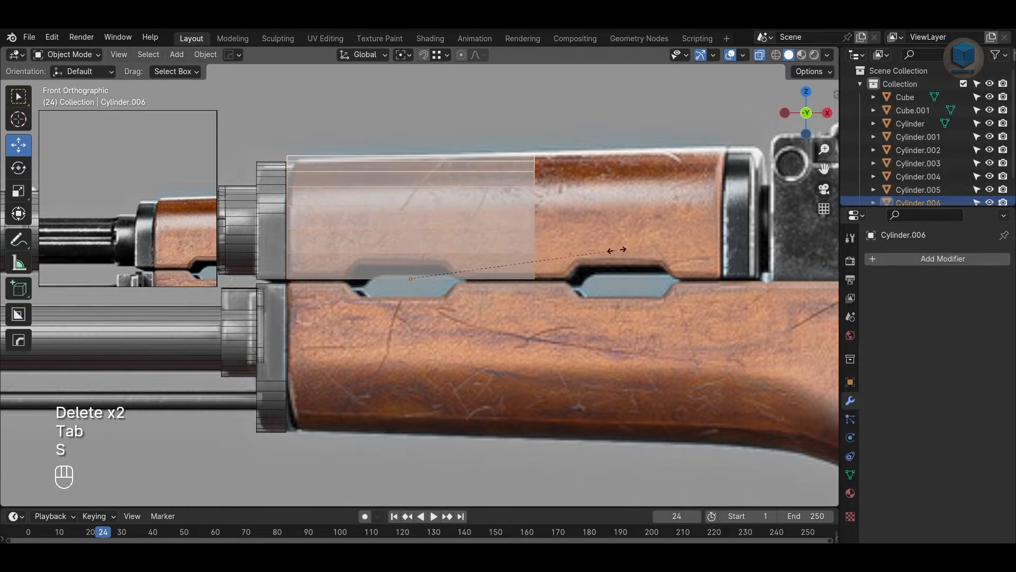
click(533, 255)
drag(411, 231, 414, 176)
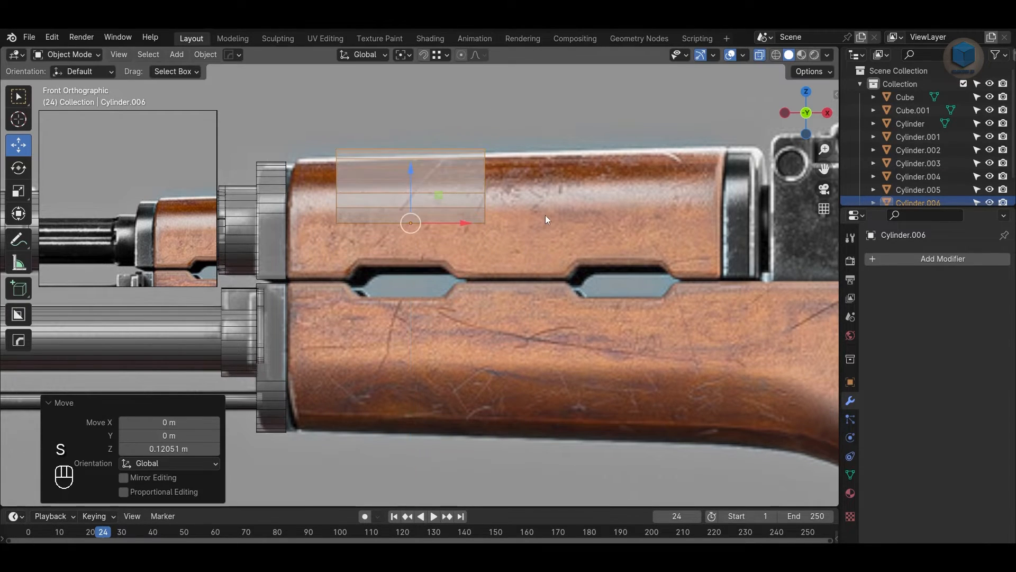
alt+drag(519, 249, 446, 314)
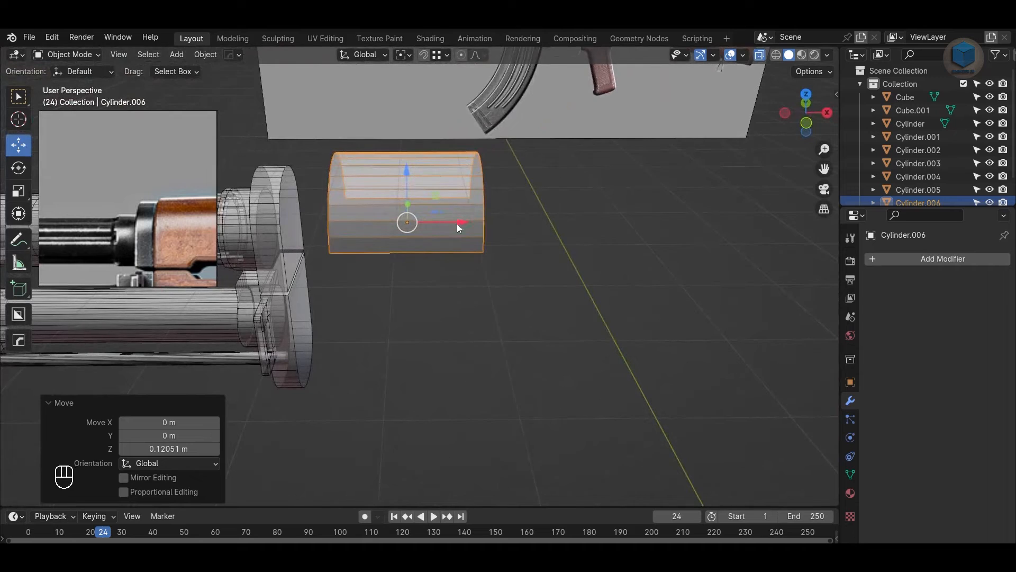
drag(459, 226, 408, 227)
Step: Fit the shell to the retainer plate's arch by scaling it 0.691, raising it about 0.021 m and scaling it 1.013
key(alt+z)
alt+drag(423, 248, 585, 308)
key(s)
click(543, 335)
key(KP_3)
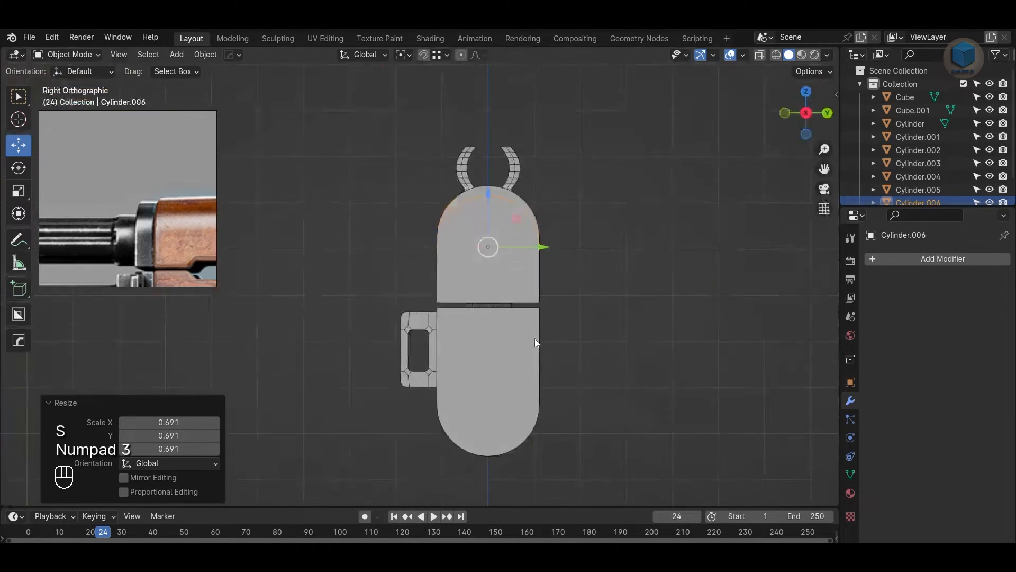
ctrl+alt+drag(534, 338, 429, 241)
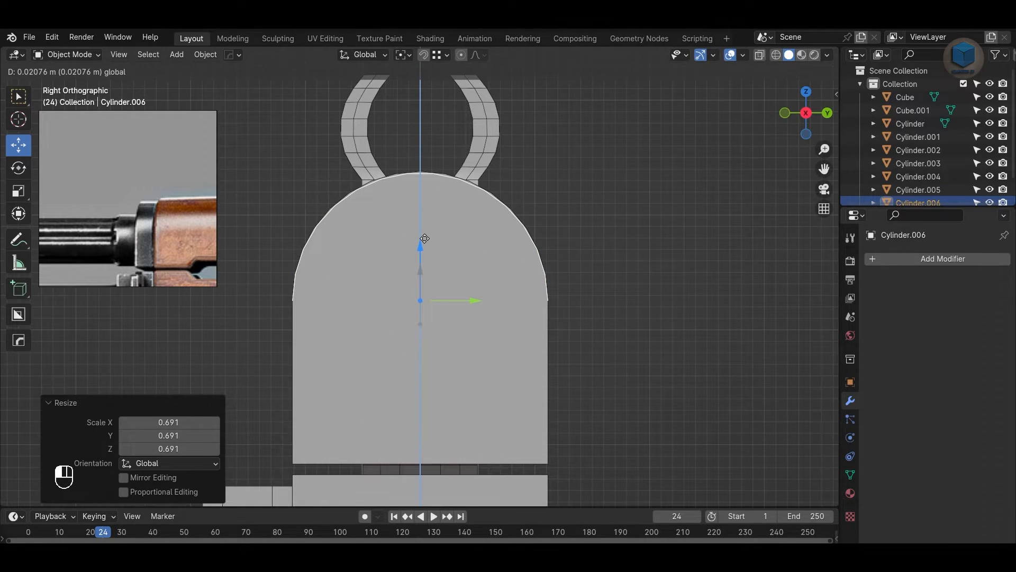
drag(425, 239, 425, 239)
key(s)
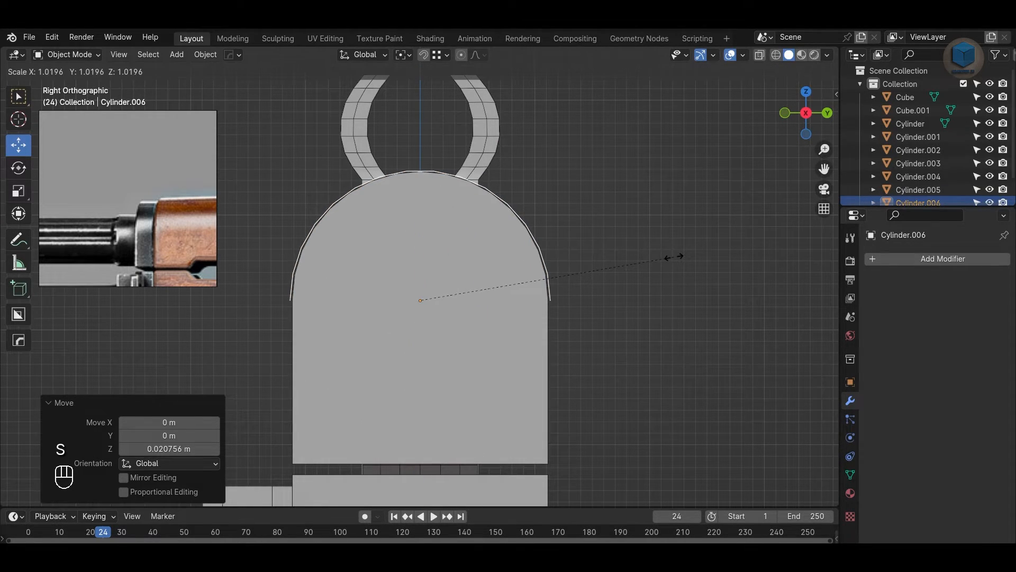
click(673, 257)
Step: Stretch the shell's rear-end vertices about 0.66 m along X to the rear edge of the upper wooden handguard
key(KP_3)
key(KP_1)
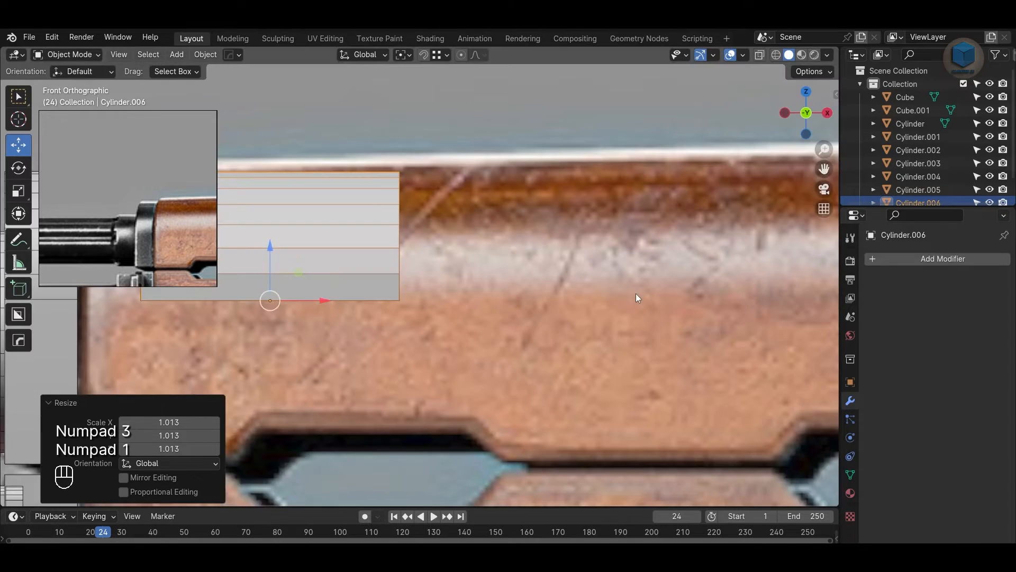
key(alt+z)
key(Tab)
key(1)
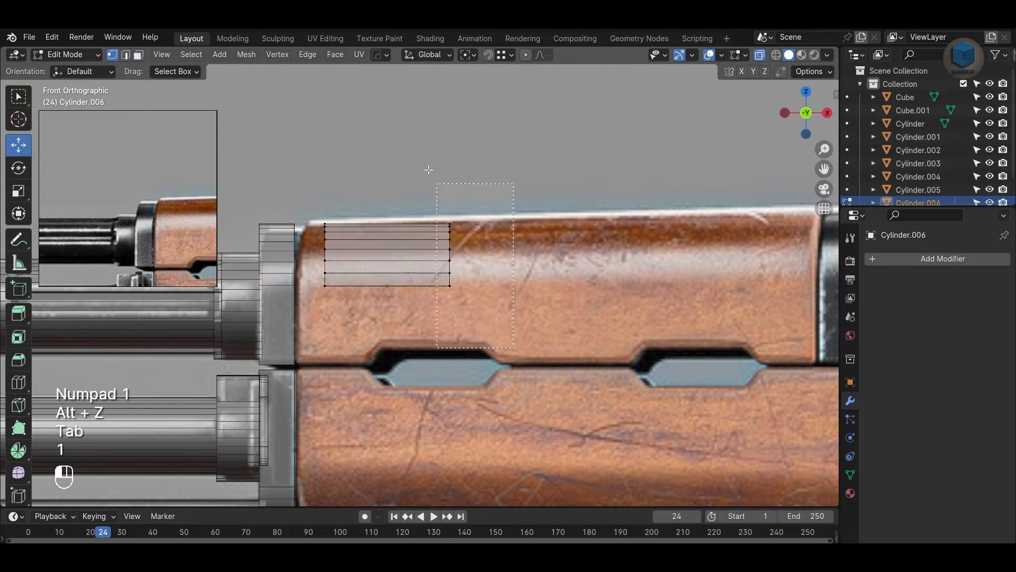
scroll(524, 280, down, 3)
drag(491, 265, 703, 264)
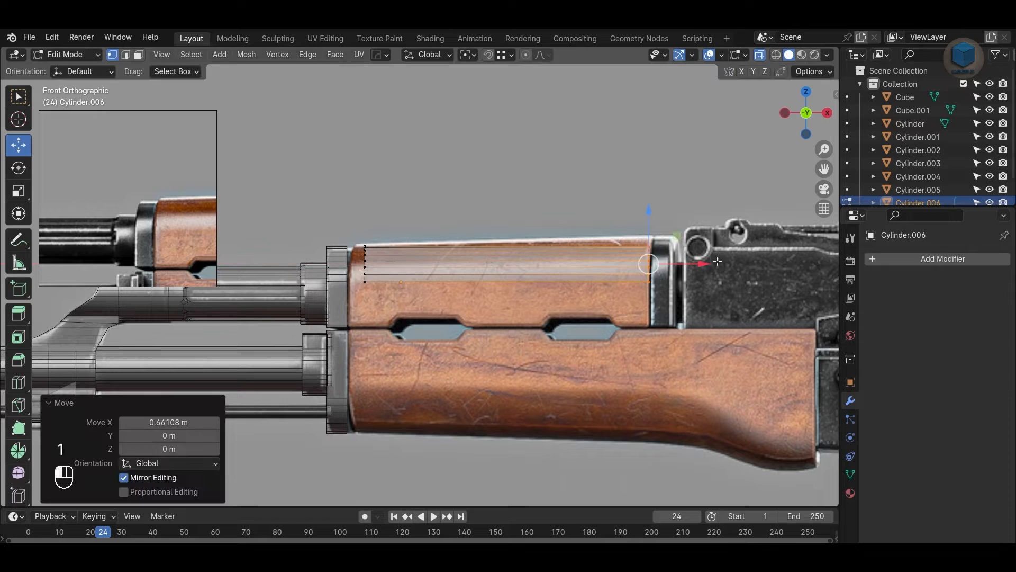
Step: Extrude the shell's bottom edges about 0.14 m down in Z to the handguard's parting line
key(2)
scroll(586, 360, up, 2)
drag(602, 355, 544, 284)
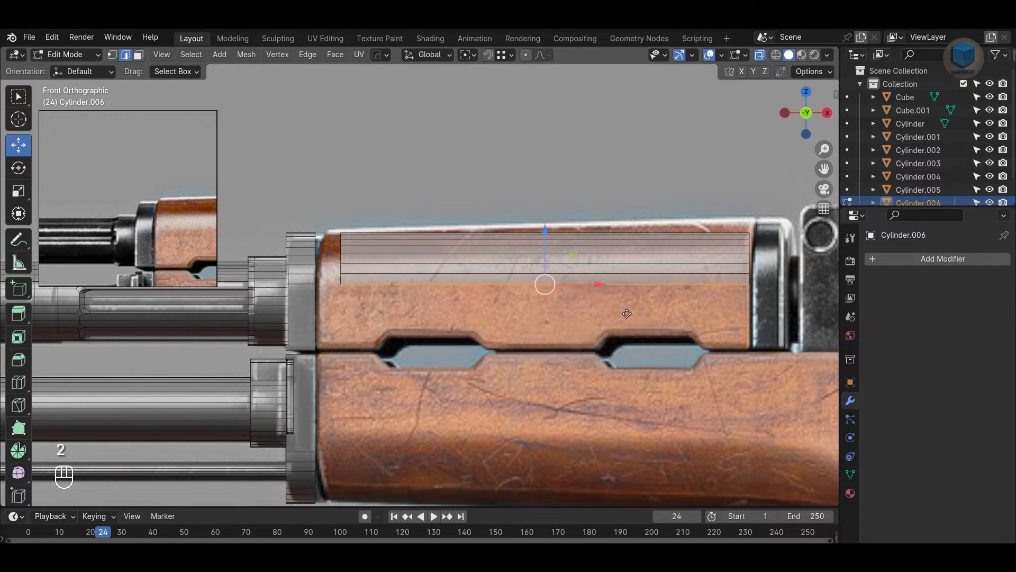
key(e)
click(647, 379)
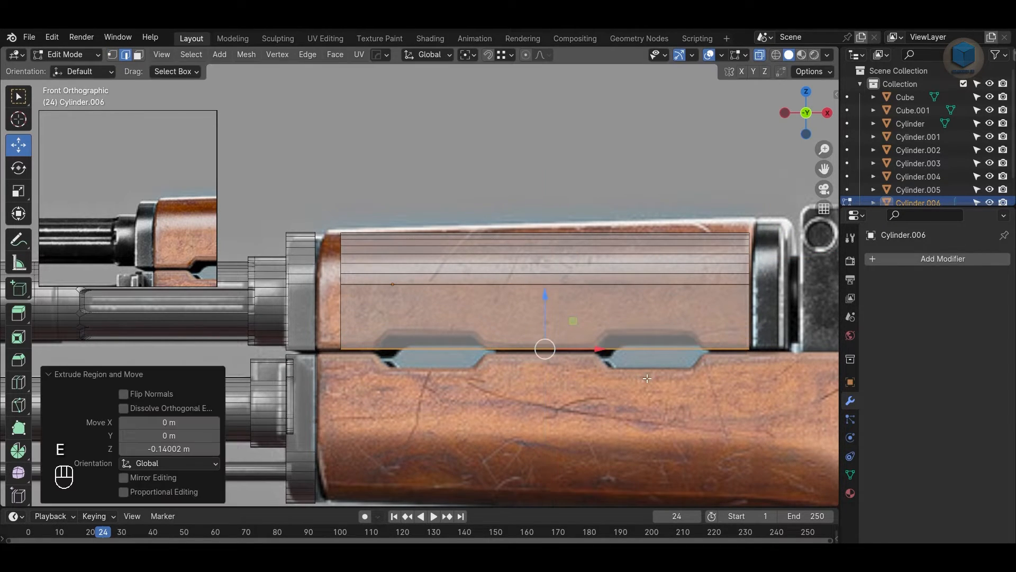
Step: Move the shell's front-end vertices along X until they meet the retainer plate
key(1)
drag(311, 181, 415, 367)
drag(385, 297, 360, 300)
Step: Align the shell's rear end with the wood and raise its upper vertices to follow the sloping top in the reference
drag(706, 221, 835, 356)
alt+middle_drag(815, 317, 679, 338)
drag(668, 311, 670, 312)
drag(527, 211, 643, 318)
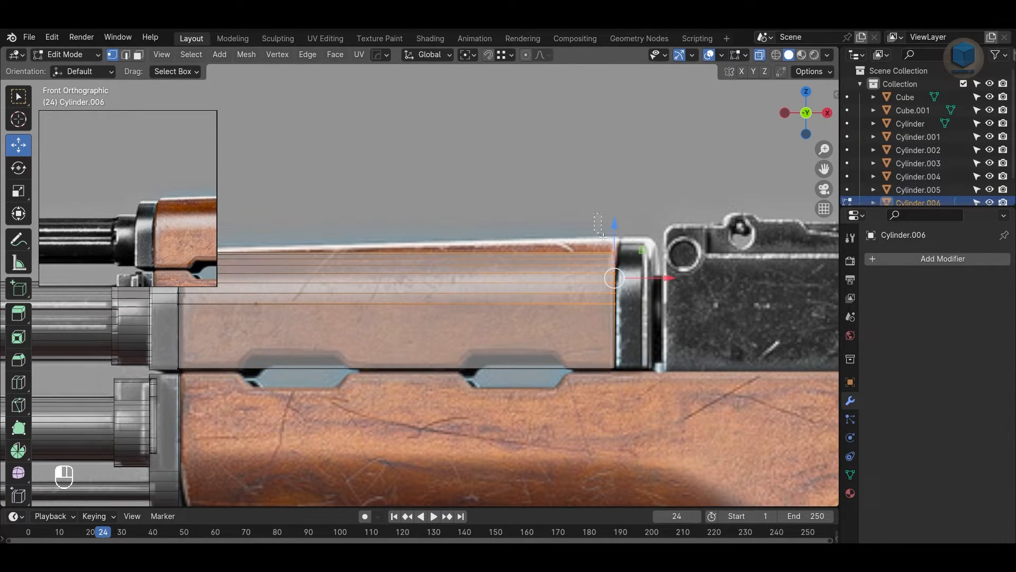
drag(612, 225, 613, 213)
click(474, 189)
alt+middle_drag(401, 313, 547, 291)
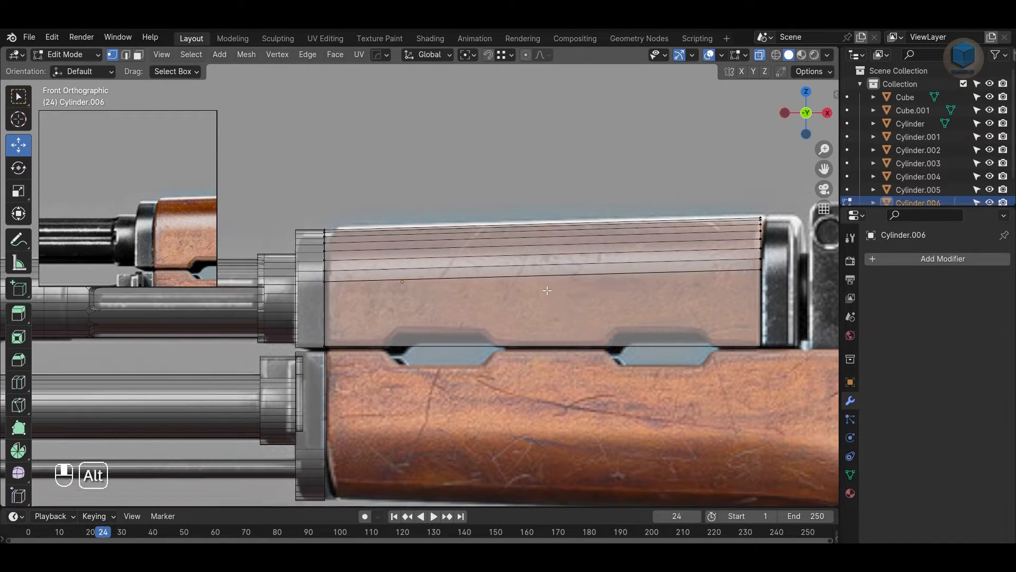
Step: Add four vertical loop cuts to the shell, aligned with the front and rear ends of the two vent slots
alt+middle_drag(613, 386, 591, 366)
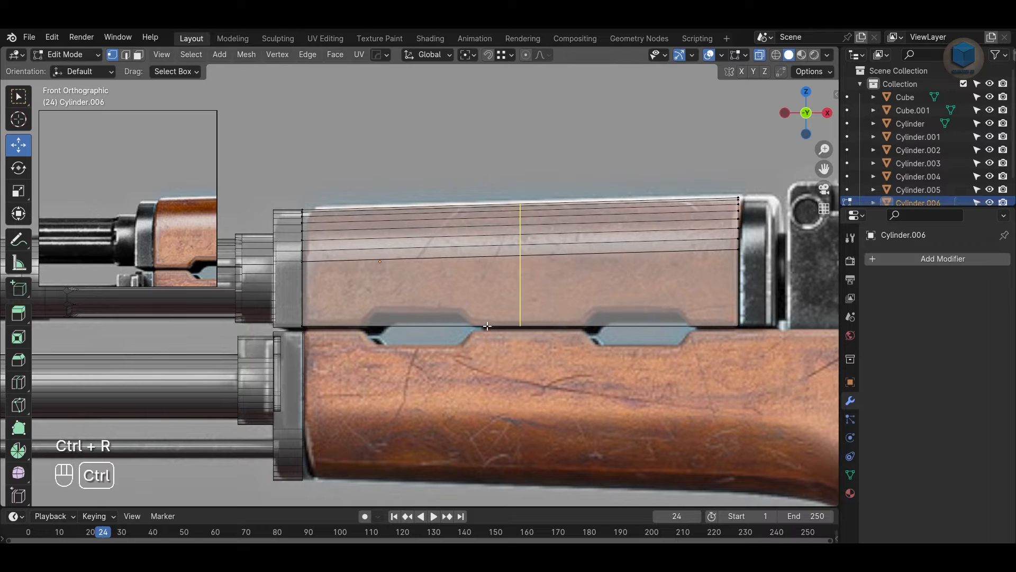
click(487, 326)
click(474, 263)
key(ctrl+r)
click(405, 320)
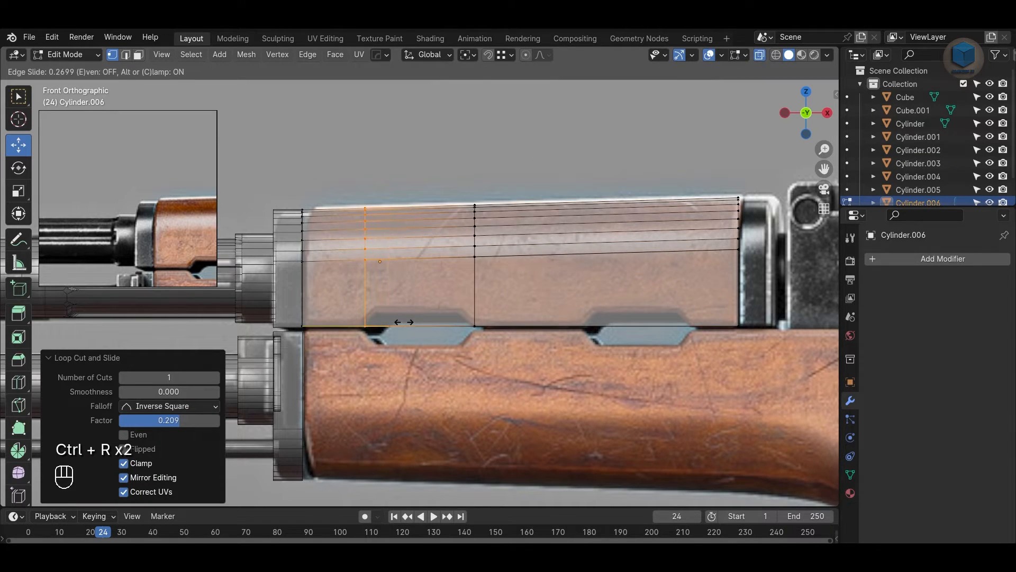
click(401, 322)
click(564, 318)
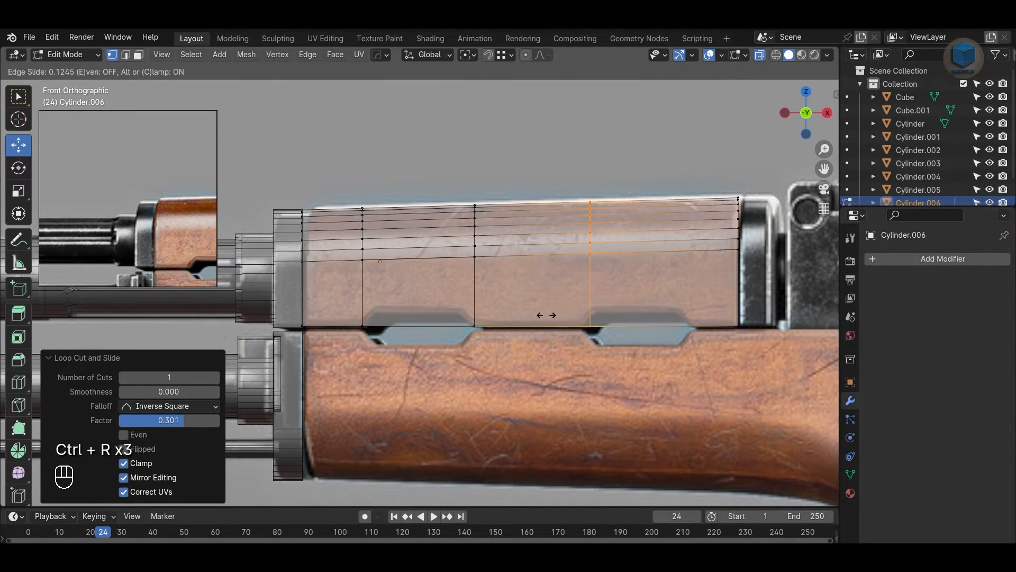
click(539, 315)
key(ctrl+r)
click(665, 310)
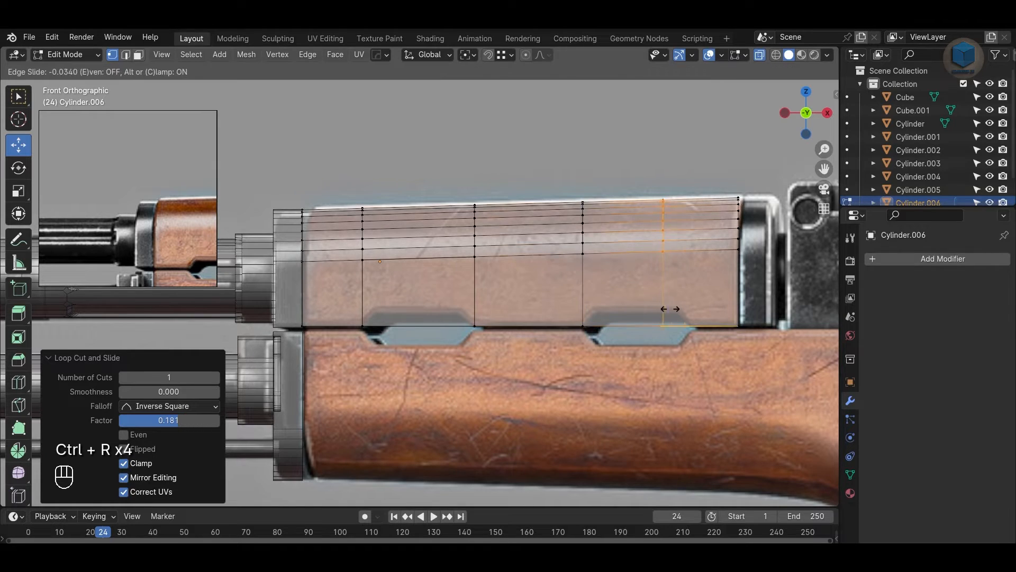
click(693, 262)
Step: Add a horizontal loop cut near the shell's bottom, level with the upper edge of the vent slots
key(ctrl+r)
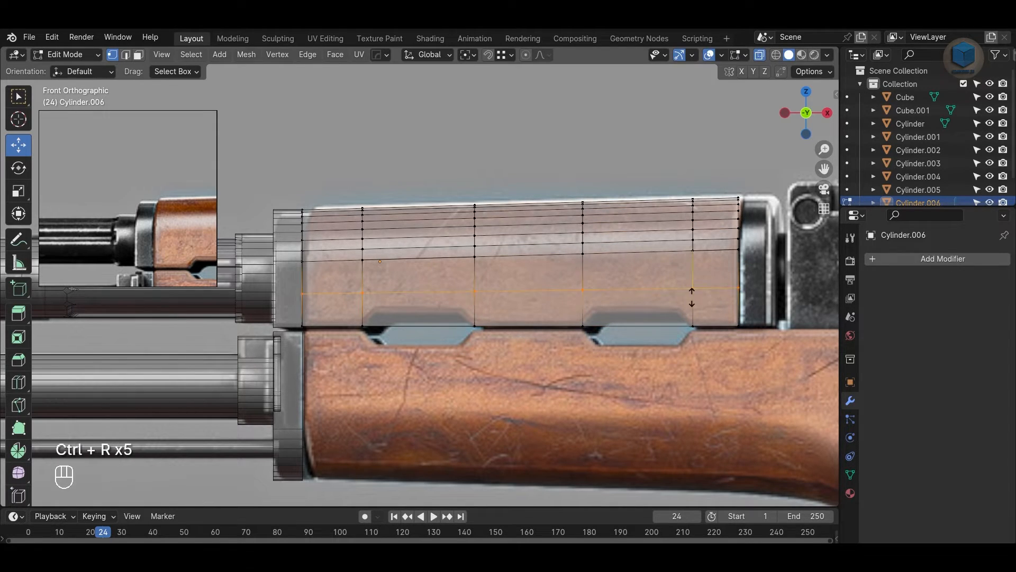
click(698, 312)
click(699, 315)
scroll(459, 363, up, 1)
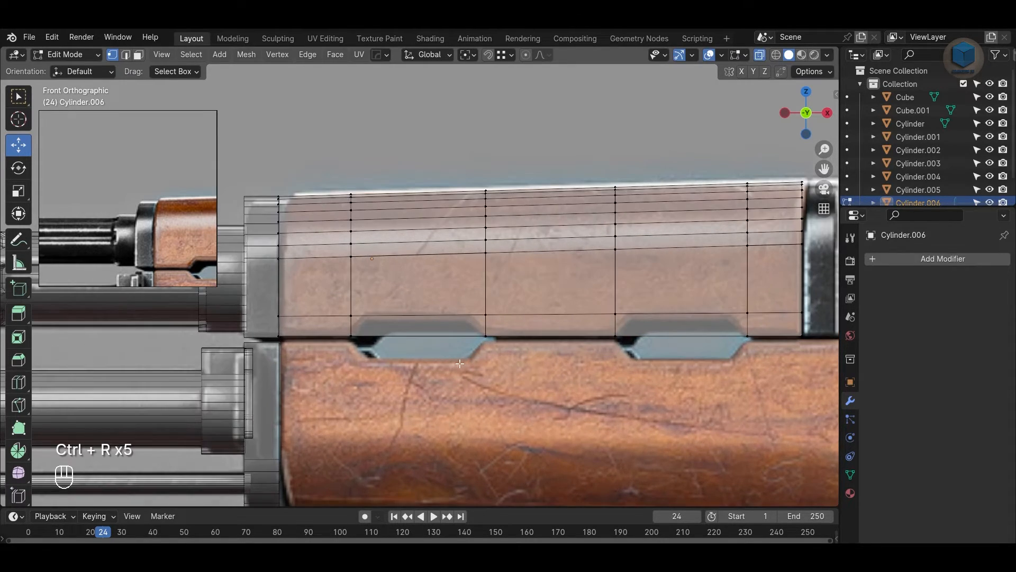
Step: Try deleting the bottom faces over the two vent slots and undo the deletion
click(413, 336)
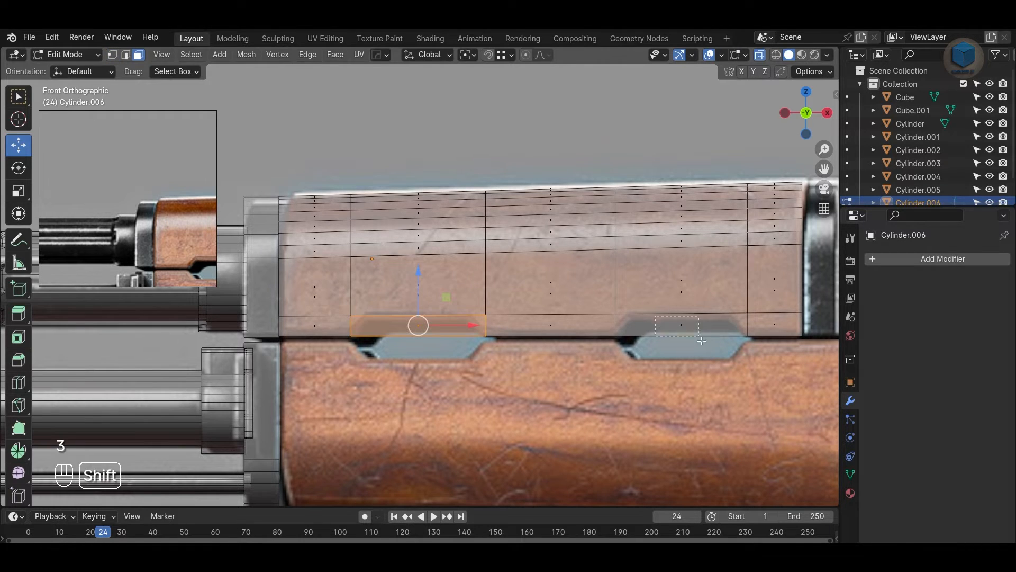
shift+drag(702, 340, 702, 340)
key(Delete)
scroll(440, 376, up, 1)
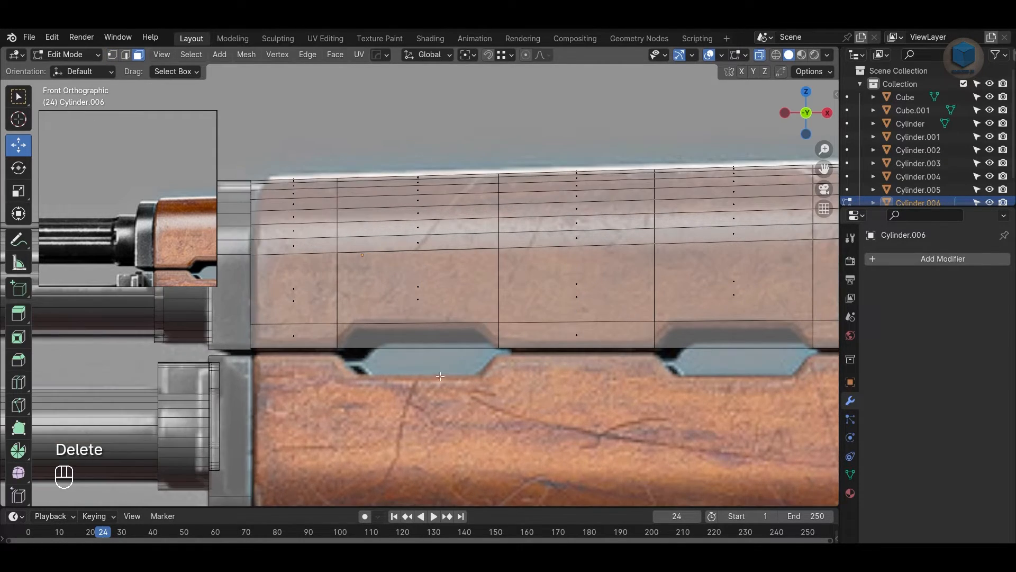
scroll(475, 363, down, 3)
alt+drag(475, 363, 363, 408)
key(alt+z)
key(ctrl+z)
key(ctrl+z)
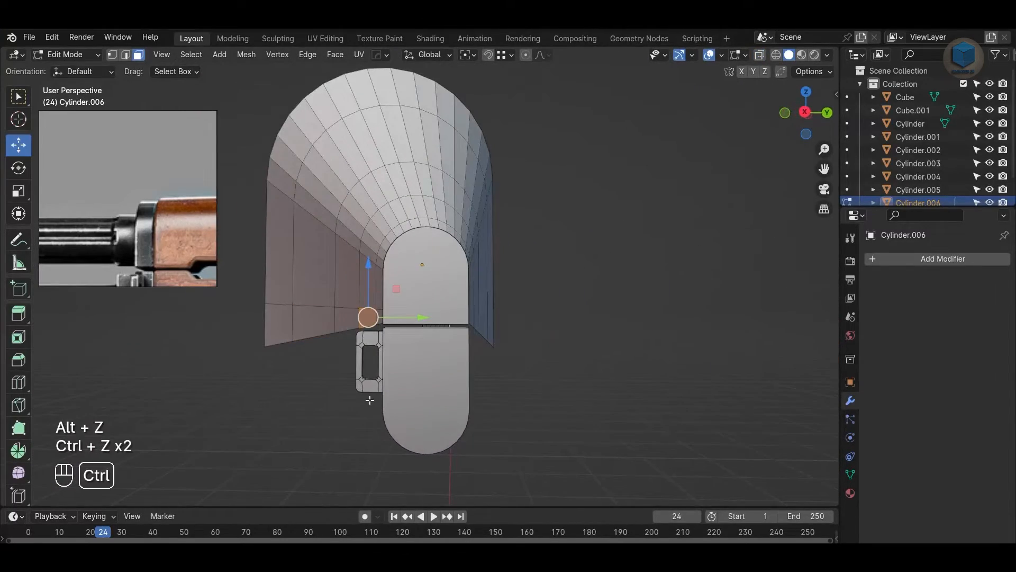
Step: Delete the bottom faces over both vent slots to form the cutouts in the handguard shell
alt+drag(608, 416, 549, 351)
key(KP_1)
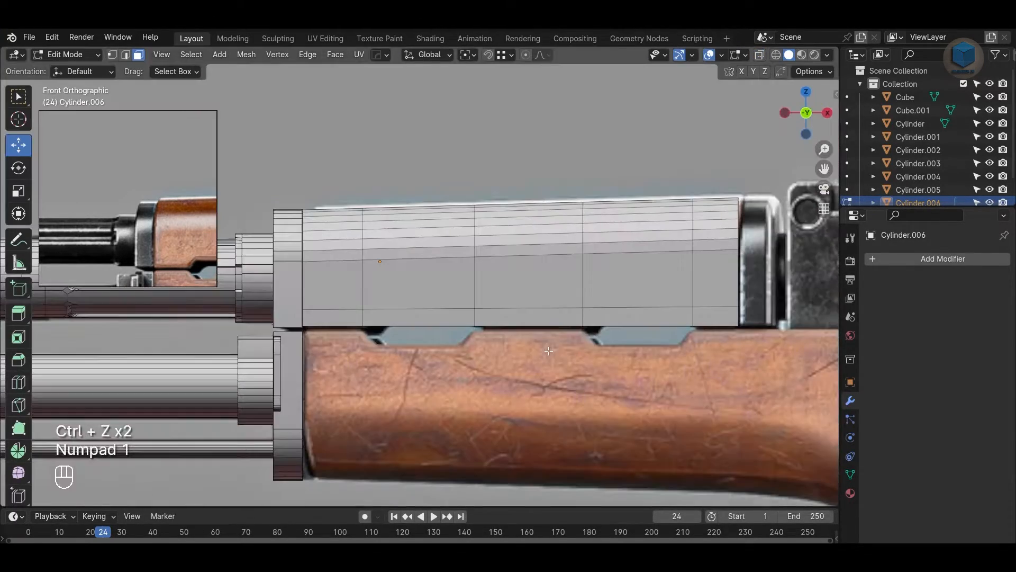
key(alt+z)
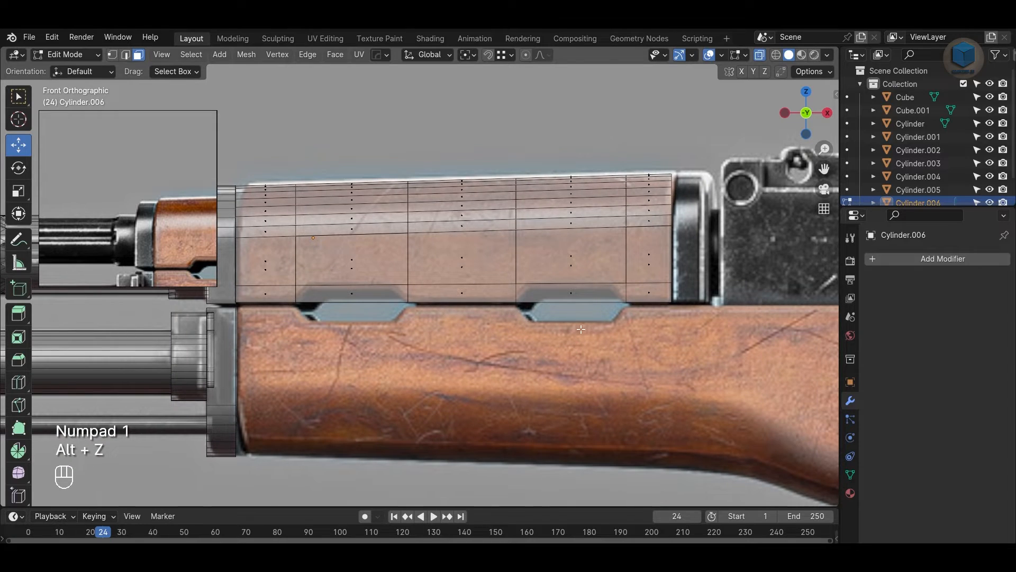
scroll(440, 347, up, 1)
click(332, 296)
shift+click(601, 296)
key(Delete)
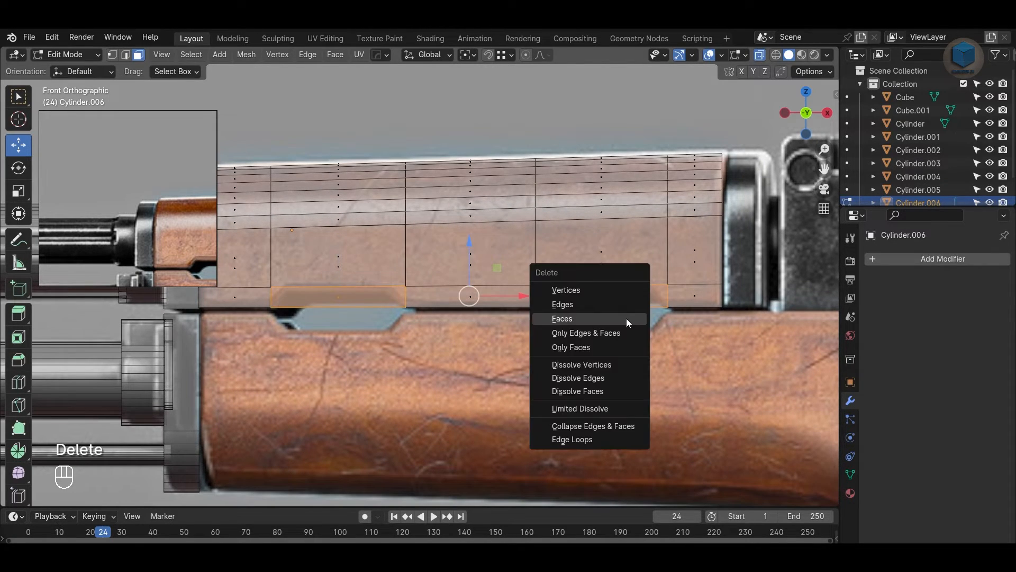
click(626, 319)
Step: Mirror the handguard shell across Y with bisect so both sides get the cutouts, and apply the modifier
key(alt+z)
middle_drag(627, 319, 576, 243)
key(Tab)
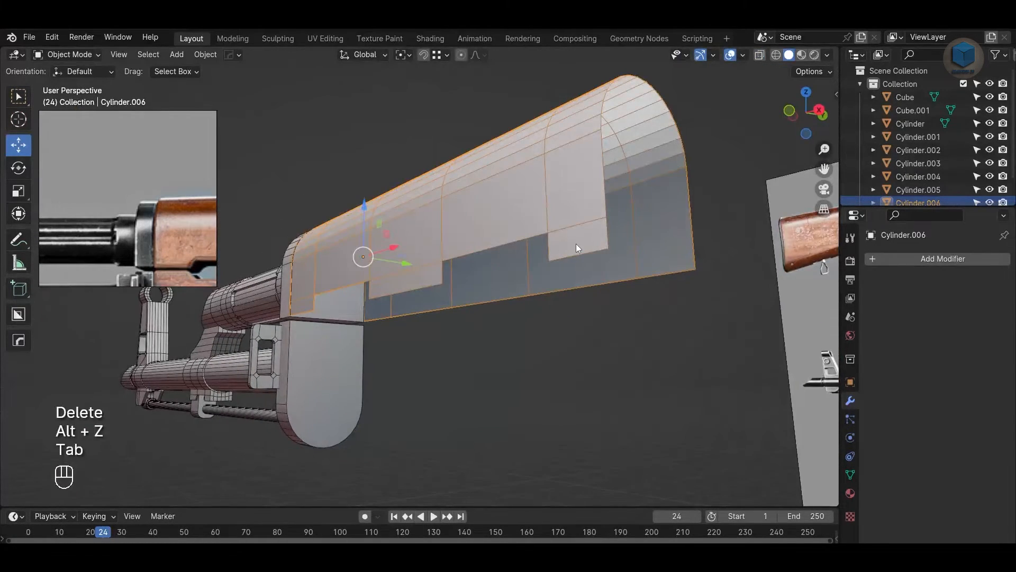
key(alt+x)
click(274, 244)
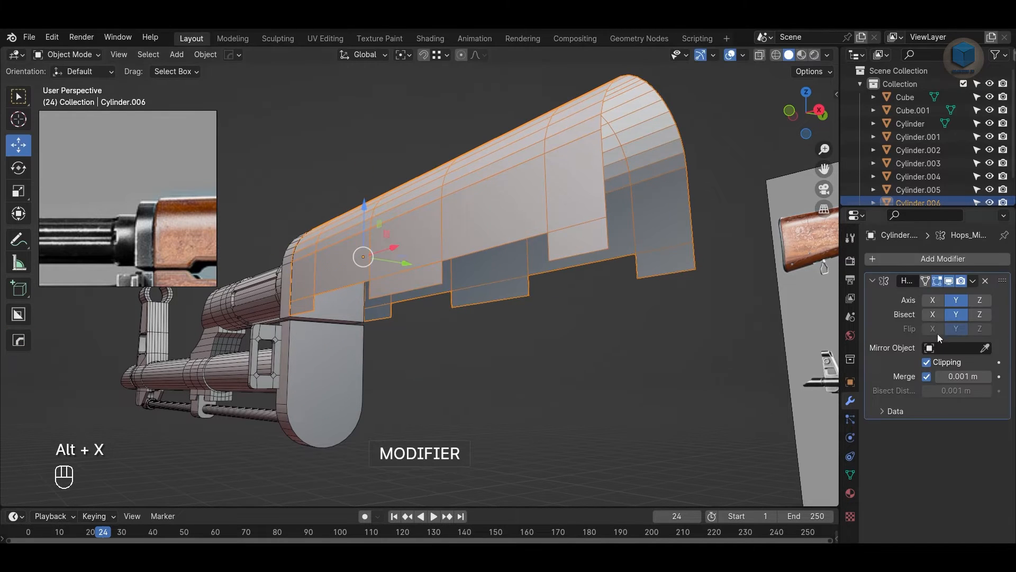
click(972, 281)
click(943, 297)
click(541, 416)
alt+drag(541, 416, 513, 444)
Step: Remove the extra center edge loop running along the top of the mirrored handguard shell
key(Tab)
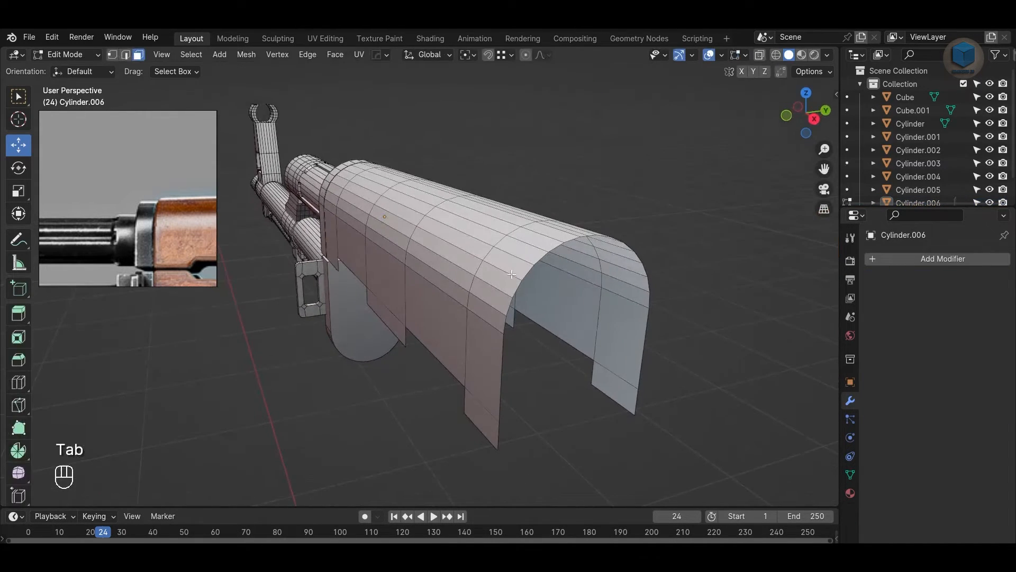
alt+drag(516, 331, 486, 357)
key(Tab)
key(Tab)
key(2)
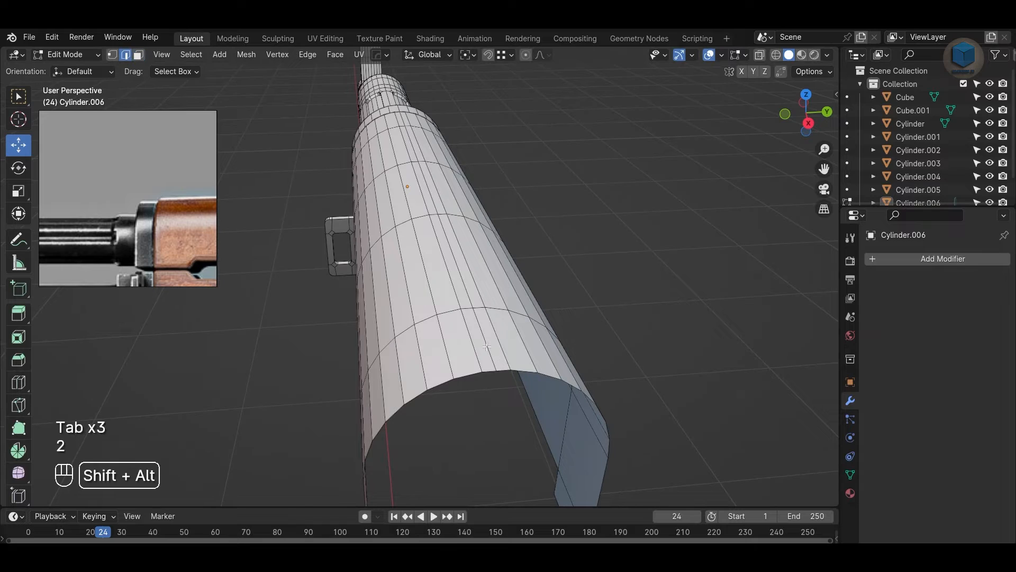
alt+shift+click(487, 347)
key(Delete)
click(468, 406)
Step: Return to Object Mode and save the file
key(Tab)
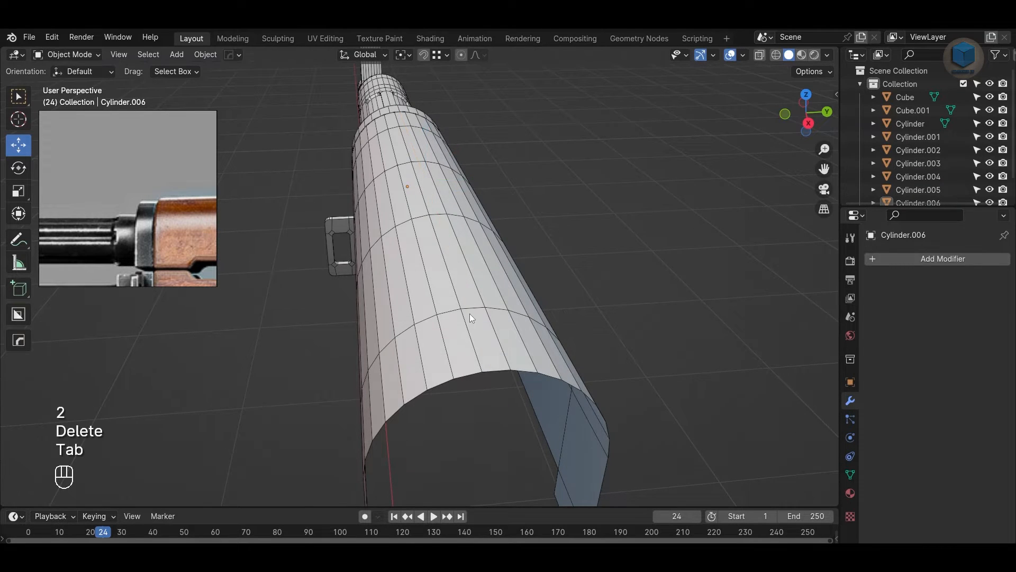
click(469, 313)
right_click(469, 313)
click(469, 313)
scroll(574, 258, down, 2)
alt+drag(439, 275, 535, 289)
key(ctrl+s)
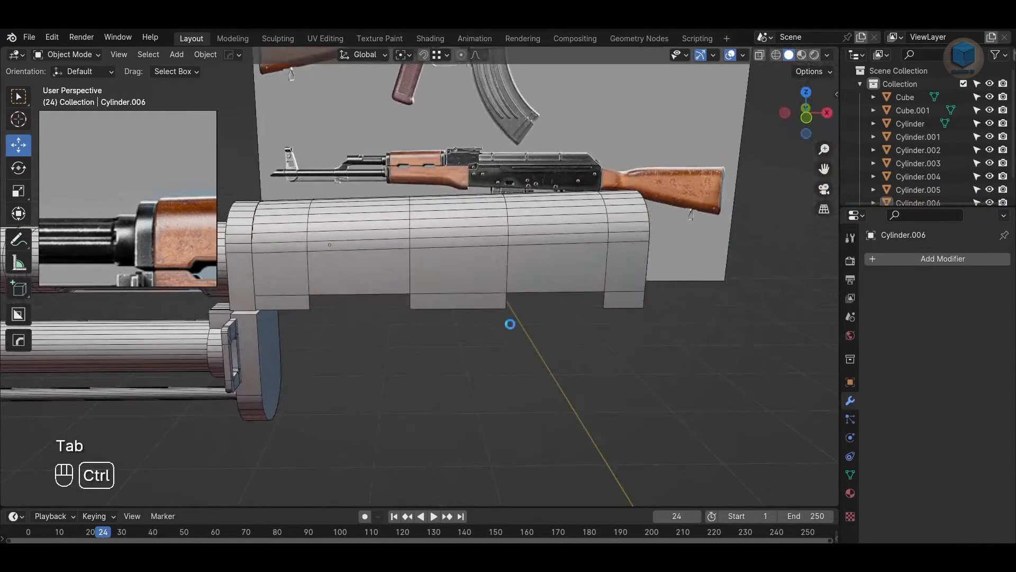
Step: Close the underside of the handguard's front and rear end sections, bridging the facing bottom edges of the rear one
alt+drag(472, 328, 521, 312)
scroll(530, 244, up, 2)
middle_drag(530, 244, 490, 305)
key(Tab)
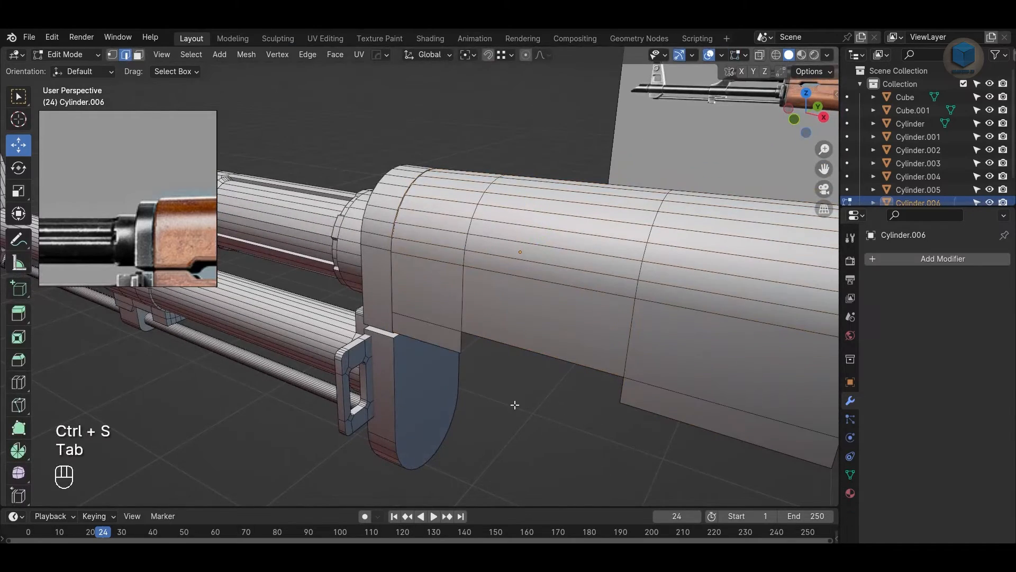
alt+drag(424, 339, 443, 319)
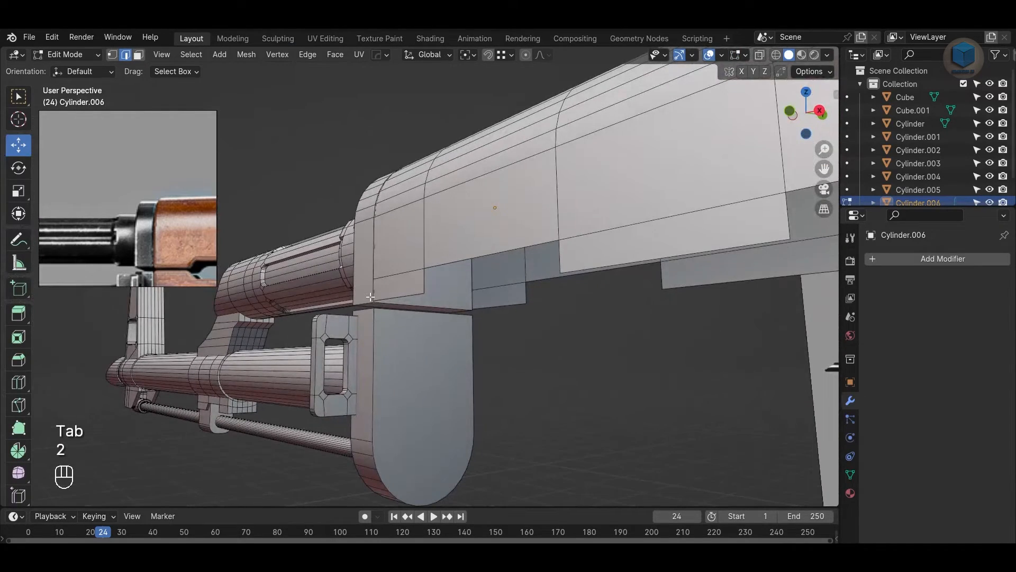
shift+click(503, 311)
alt+drag(585, 373, 534, 302)
alt+shift+click(486, 246)
alt+drag(487, 246, 532, 301)
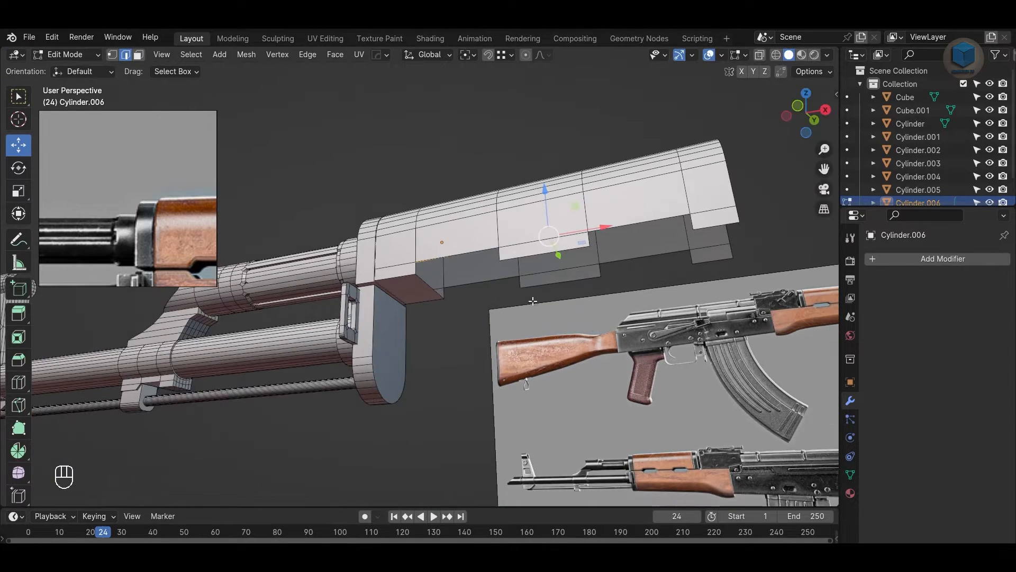
right_click(715, 267)
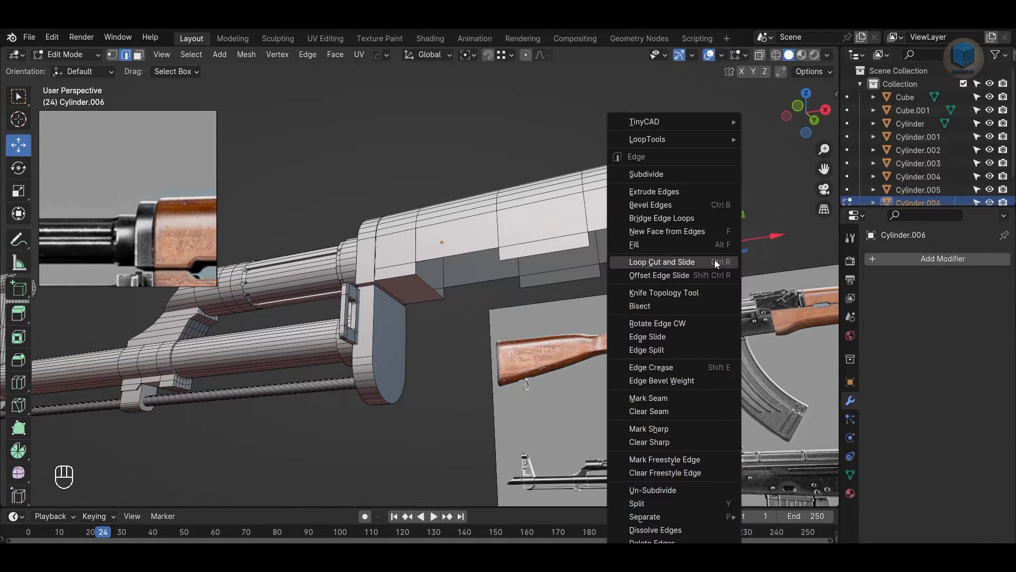
click(651, 215)
Step: Try to bridge the open edge loops around both vent slots and the middle section in one go
alt+shift+click(627, 232)
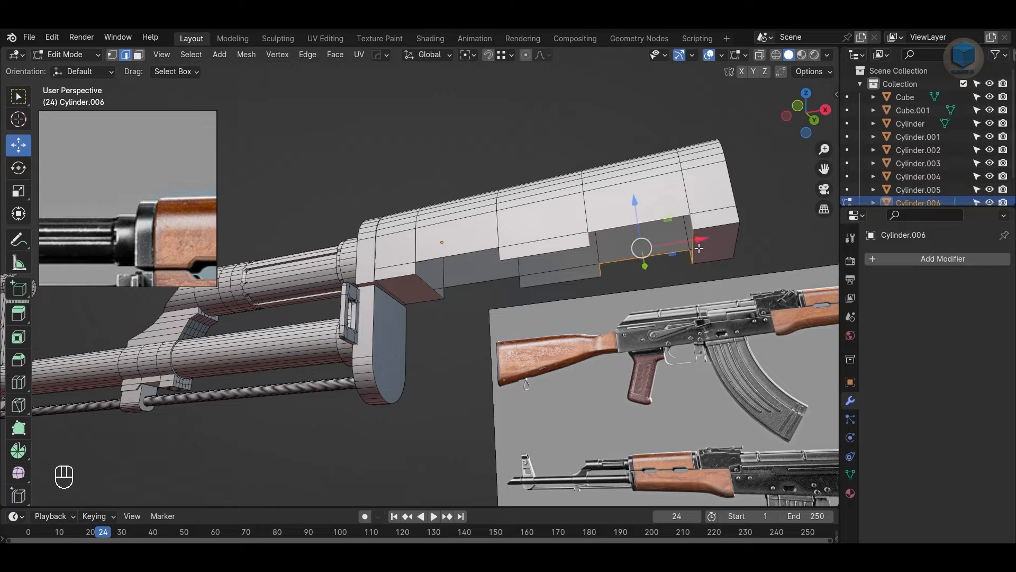
alt+shift+click(483, 258)
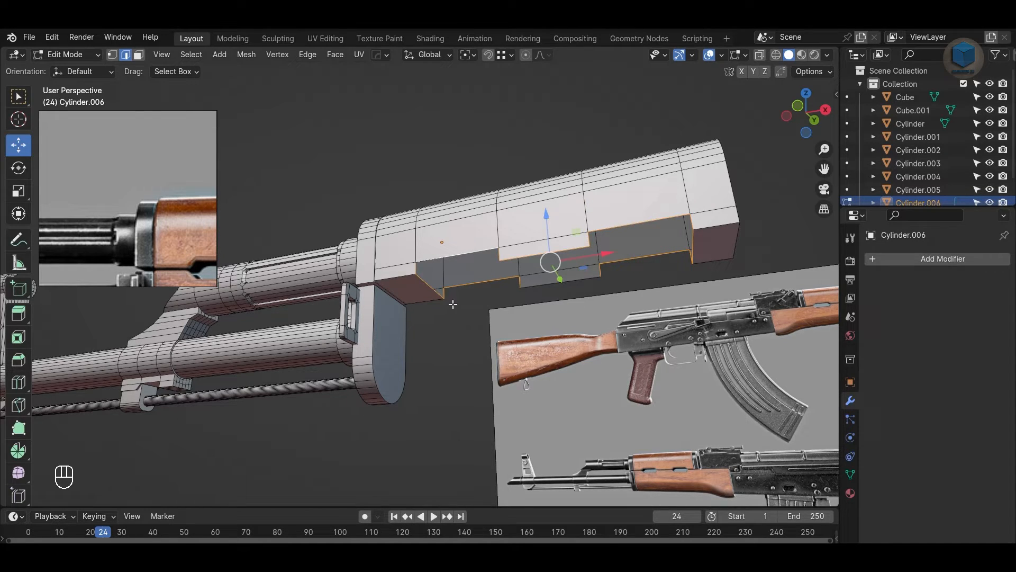
right_click(701, 243)
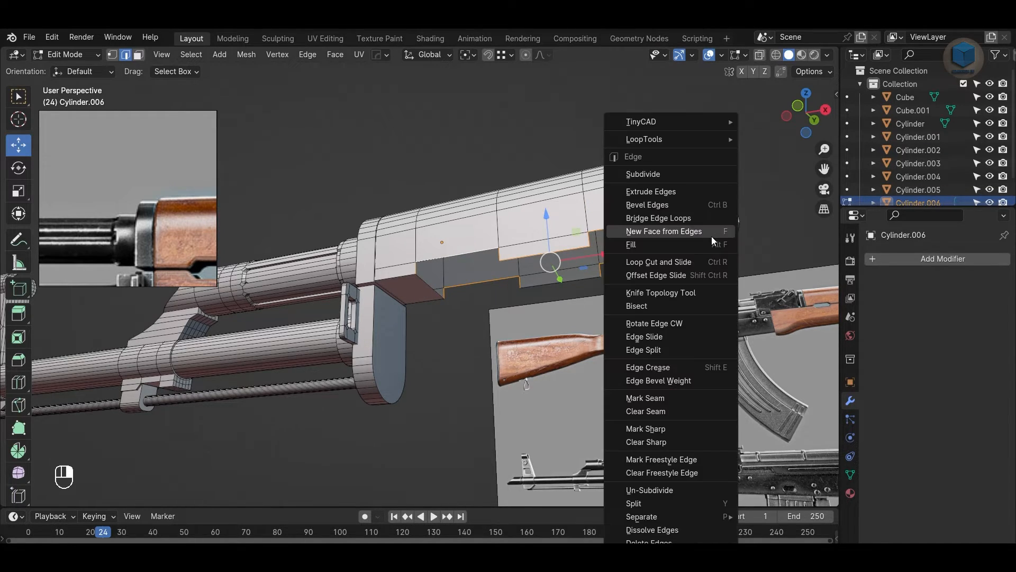
click(704, 216)
alt+middle_drag(581, 383, 612, 318)
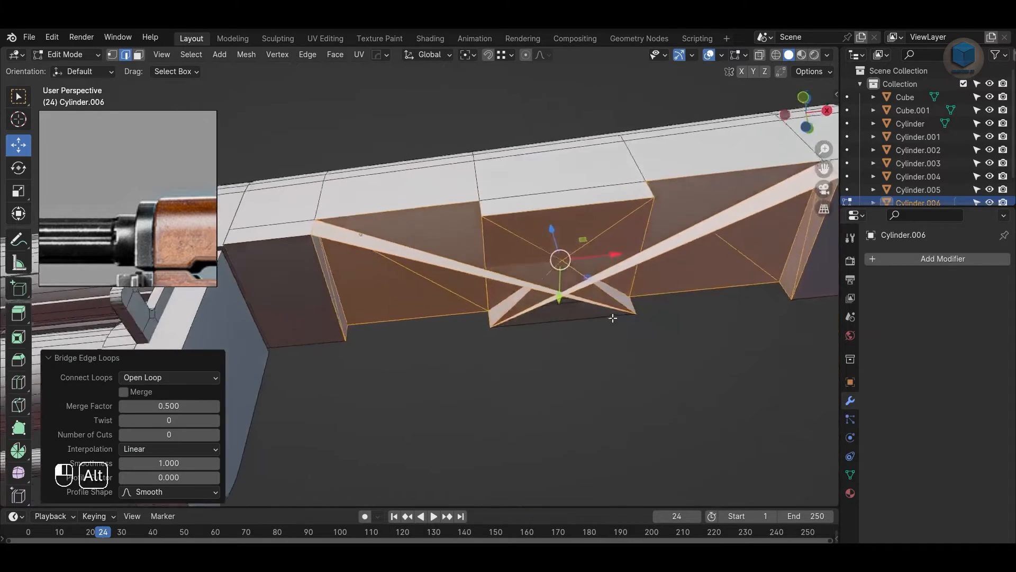
key(ctrl+z)
key(ctrl+z)
key(ctrl+z)
Step: Fill the underside of the front slot, the middle section and the rear slot with faces spanning the handguard's width
alt+middle_drag(642, 412, 481, 249)
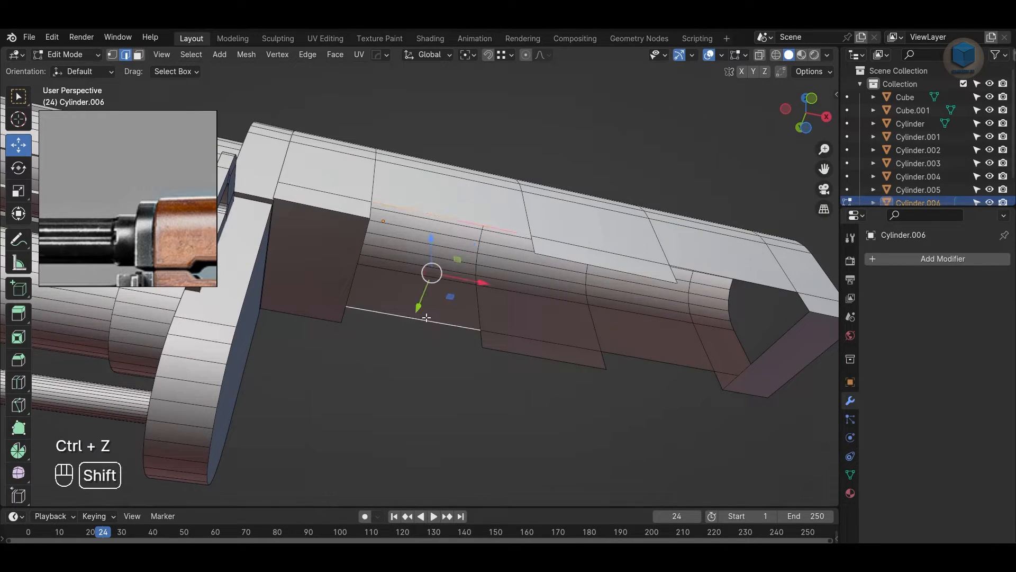
key(f)
click(651, 435)
shift+click(549, 366)
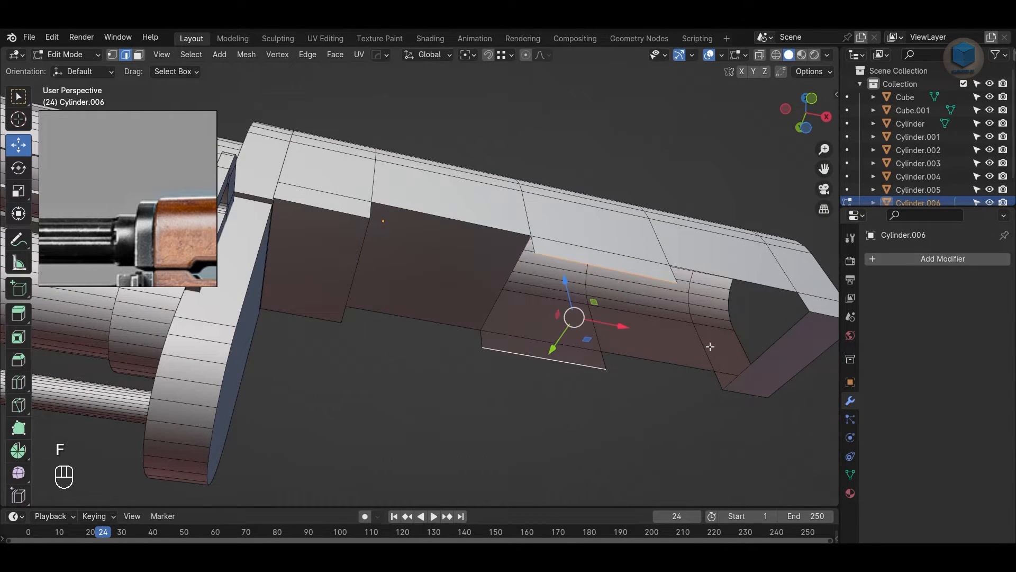
key(f)
shift+click(682, 371)
key(f)
Step: Fill the remaining vertical gaps at the ends of both vent slots so the handguard's underside is closed
alt+shift+click(731, 380)
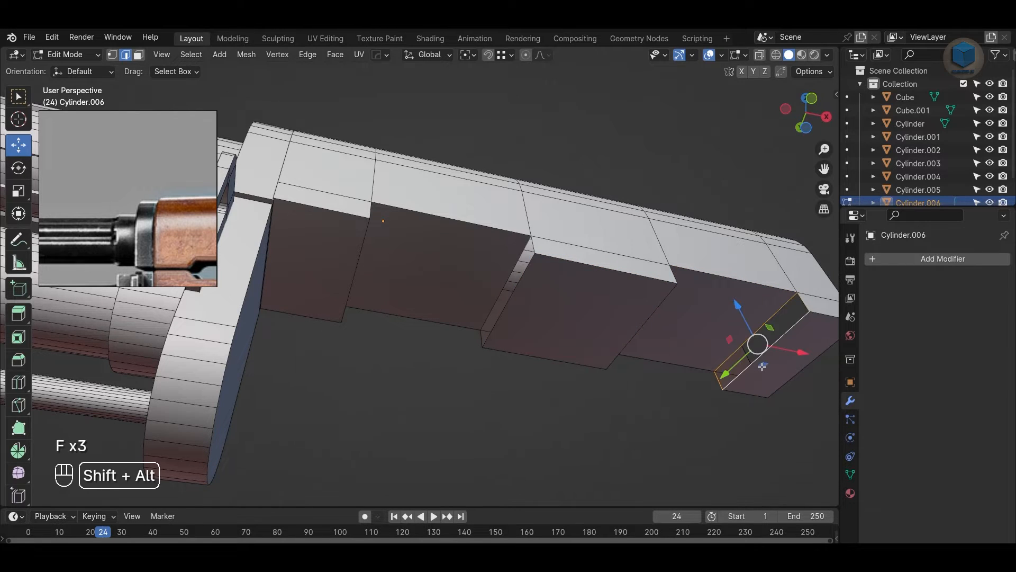
key(f)
alt+shift+click(634, 326)
key(f)
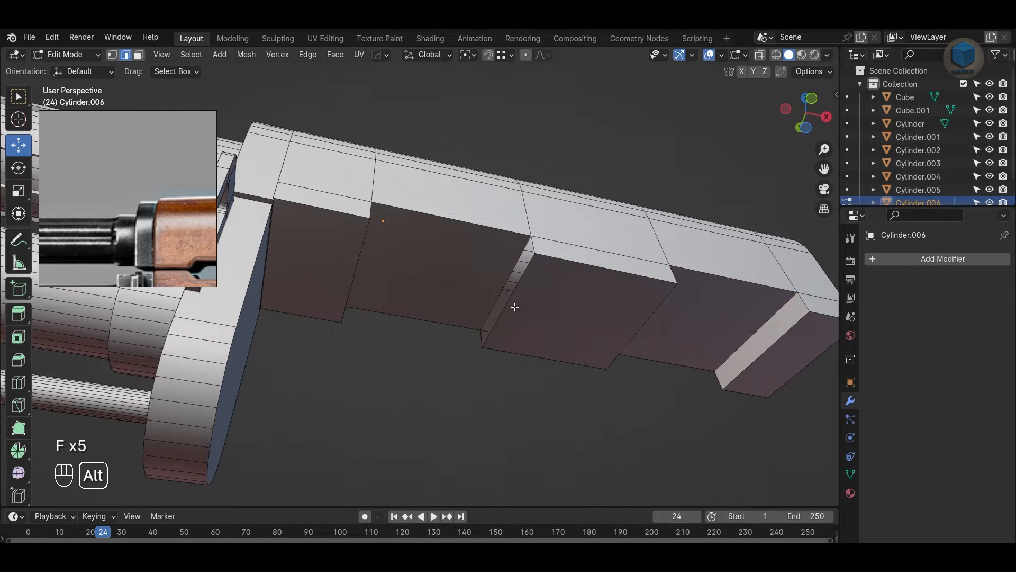
alt+click(515, 307)
alt+drag(626, 471, 538, 460)
alt+shift+click(303, 324)
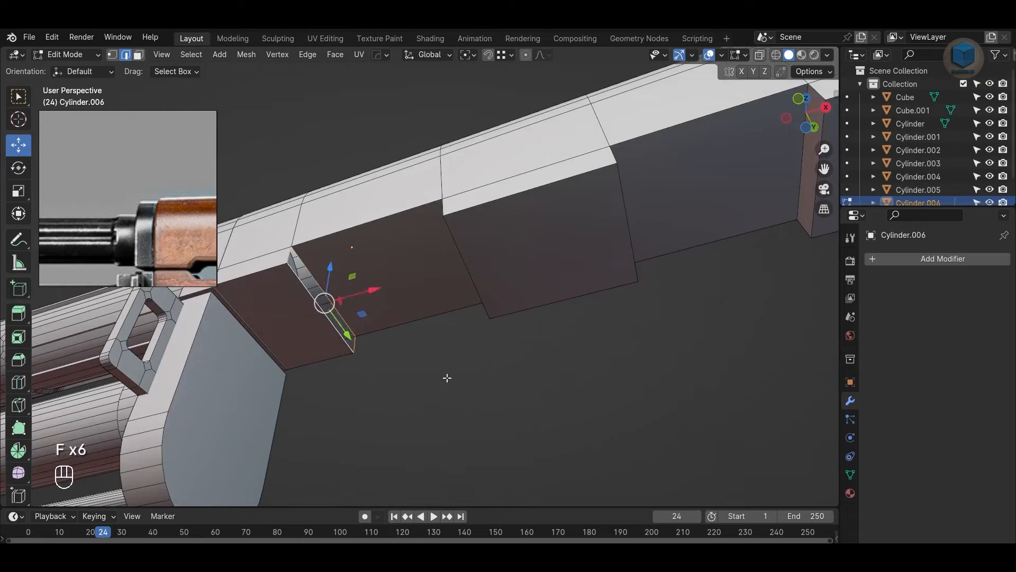
key(f)
Step: In front view with X-ray, scale the front vent slot's upper vertices along X to 0.760 to slope its ends
scroll(565, 410, down, 2)
alt+drag(564, 411, 492, 423)
key(KP_1)
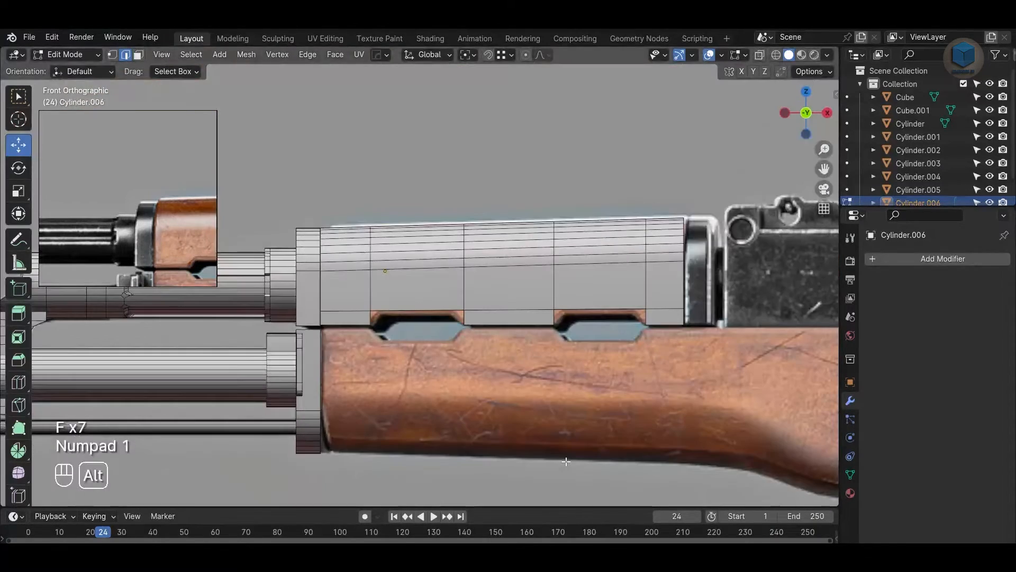
key(alt+z)
shift+middle_drag(524, 404, 502, 362)
key(Tab)
key(Tab)
scroll(503, 362, up, 2)
key(1)
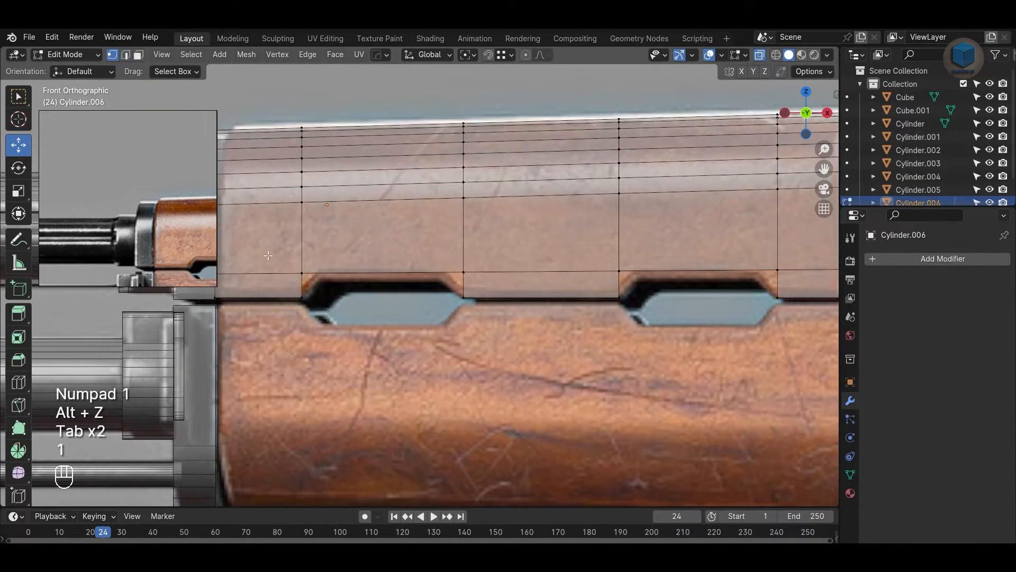
key(s)
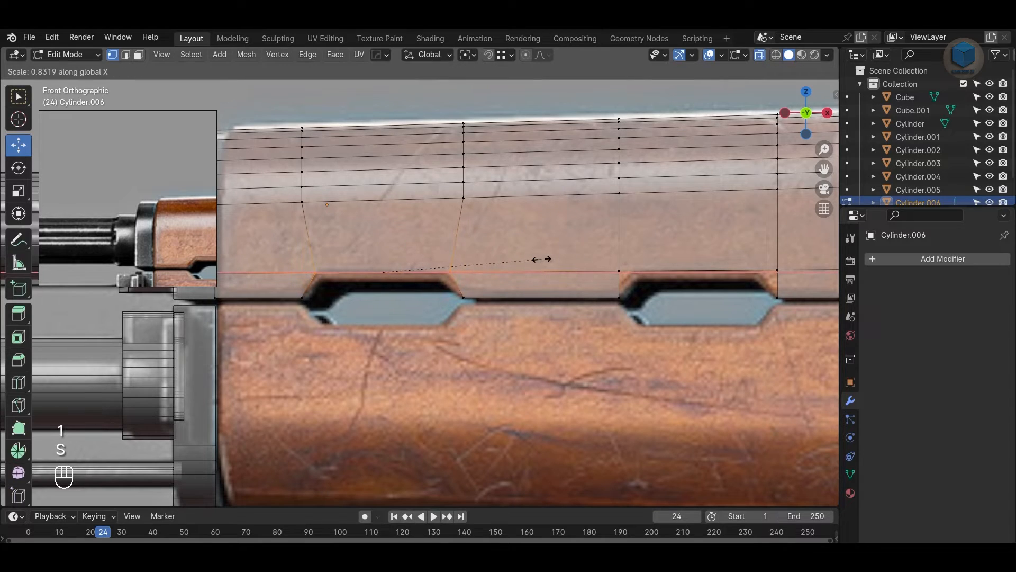
click(528, 259)
Step: Scale the rear vent slot's upper vertices along X to about 0.75 to match the reference slot
alt+shift+drag(655, 334, 563, 343)
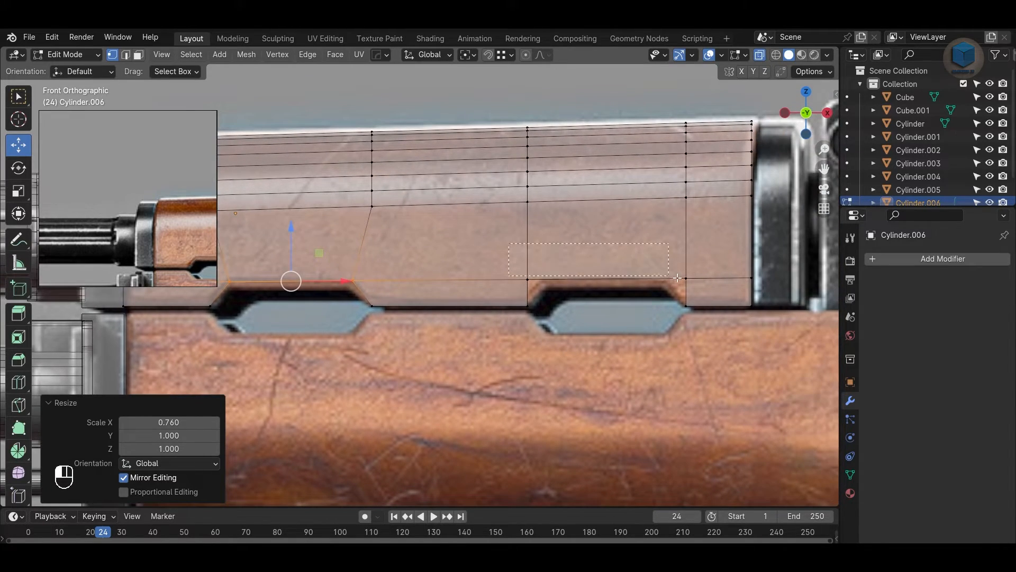
drag(677, 277, 677, 278)
key(s)
key(x)
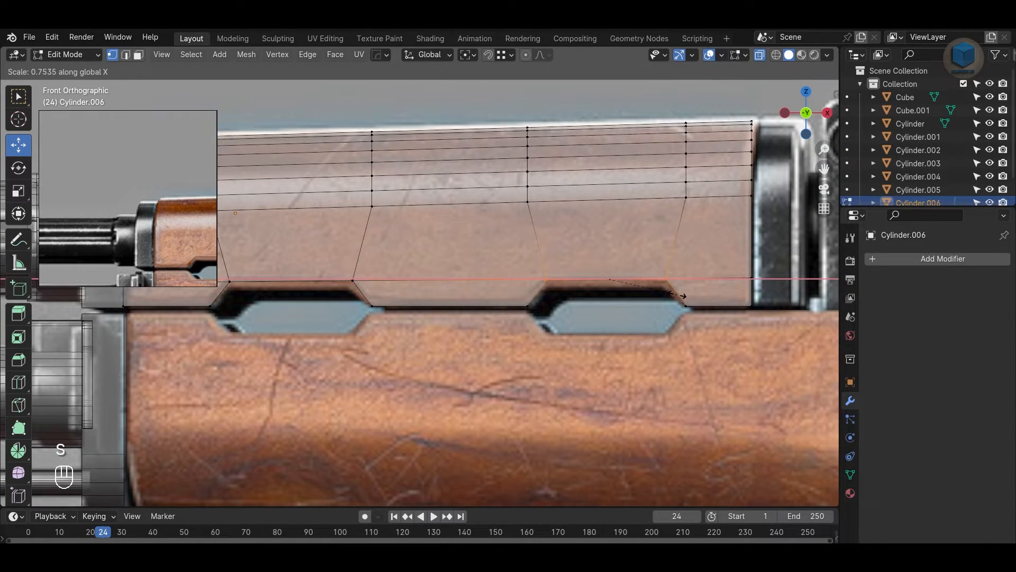
click(683, 294)
Step: Lower the upper vertices of both vent slots to the reference outline, moving the rear slot's by about -0.0064 m in Z
shift+middle_drag(354, 284, 457, 280)
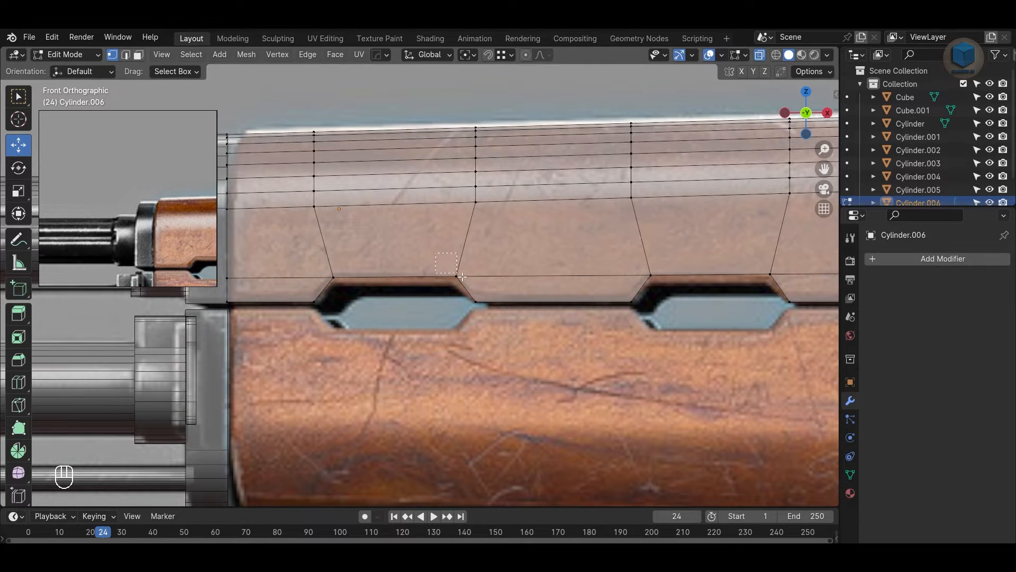
mouse_move(500, 279)
mouse_down()
mouse_move(495, 304)
mouse_move(497, 274)
mouse_up()
key(ctrl+z)
click(652, 277)
click(706, 277)
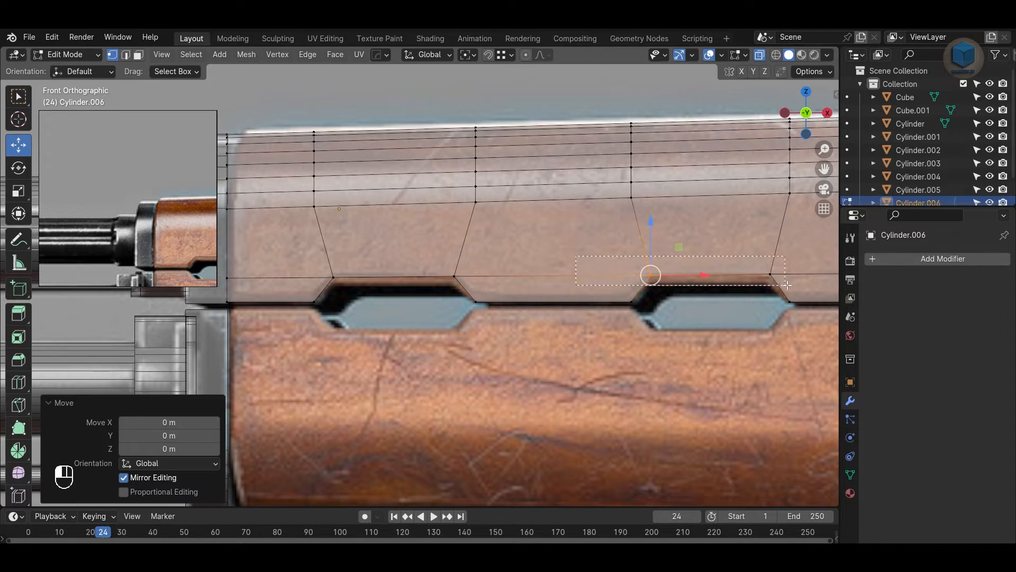
shift+click(770, 275)
drag(708, 216, 707, 221)
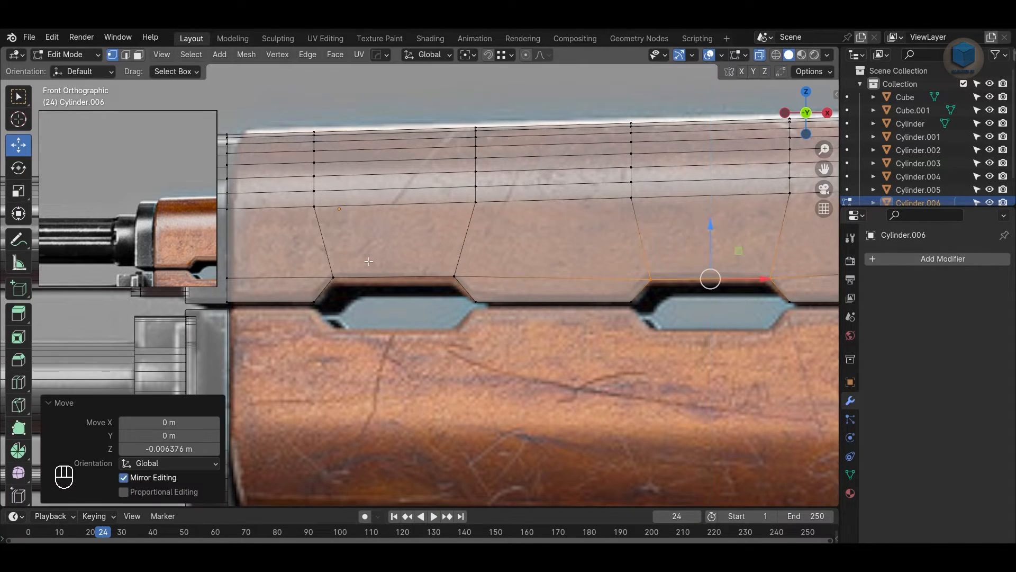
drag(507, 277, 507, 277)
drag(394, 224, 394, 227)
click(477, 304)
Step: Lower the handguard's lower side vertices at the rear and front ends to line up with the slot tops
shift+middle_drag(813, 332, 653, 332)
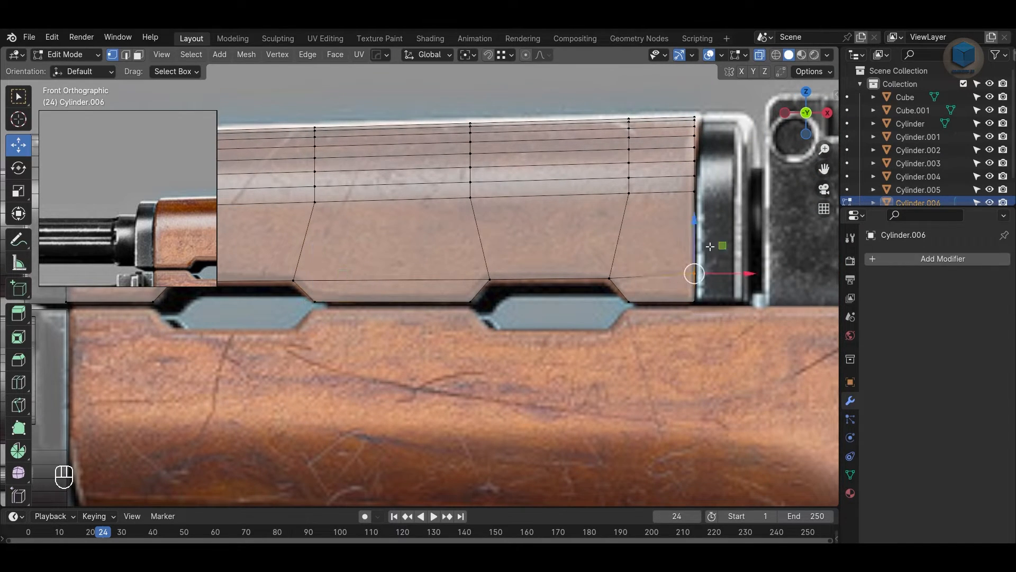
ctrl+drag(696, 217, 696, 222)
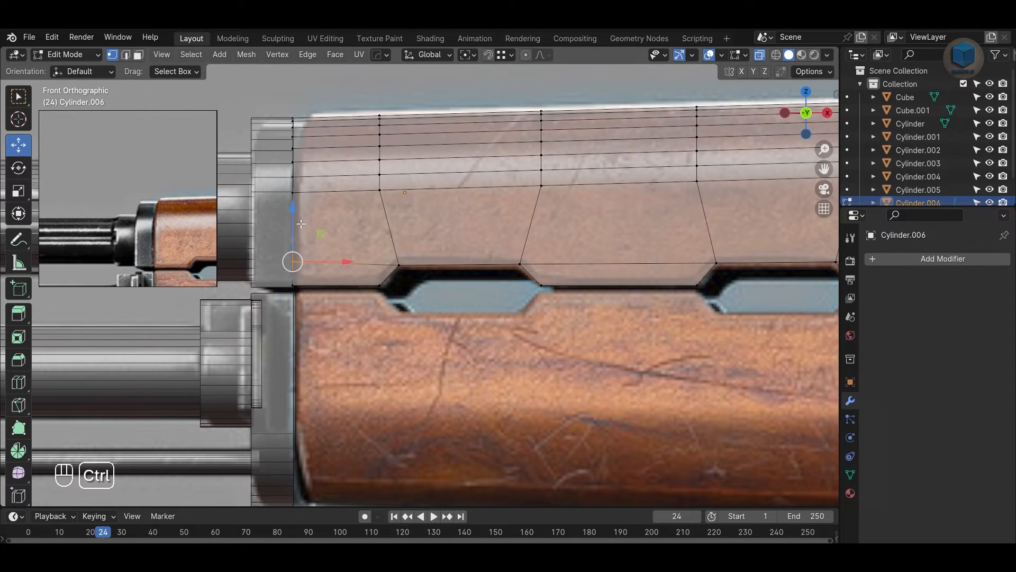
ctrl+drag(300, 224, 301, 227)
Step: Try filling the handguard's front edge loop with a face, and try a multi-segment bevel on that loop
shift+middle_drag(473, 321, 505, 345)
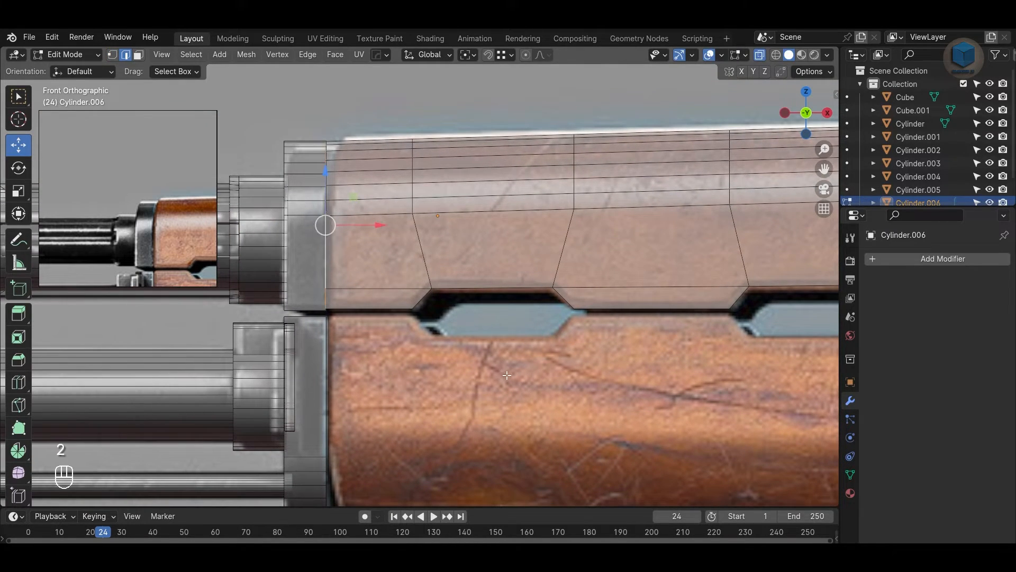
shift+middle_drag(444, 308, 514, 339)
scroll(514, 339, up, 3)
key(ctrl+z)
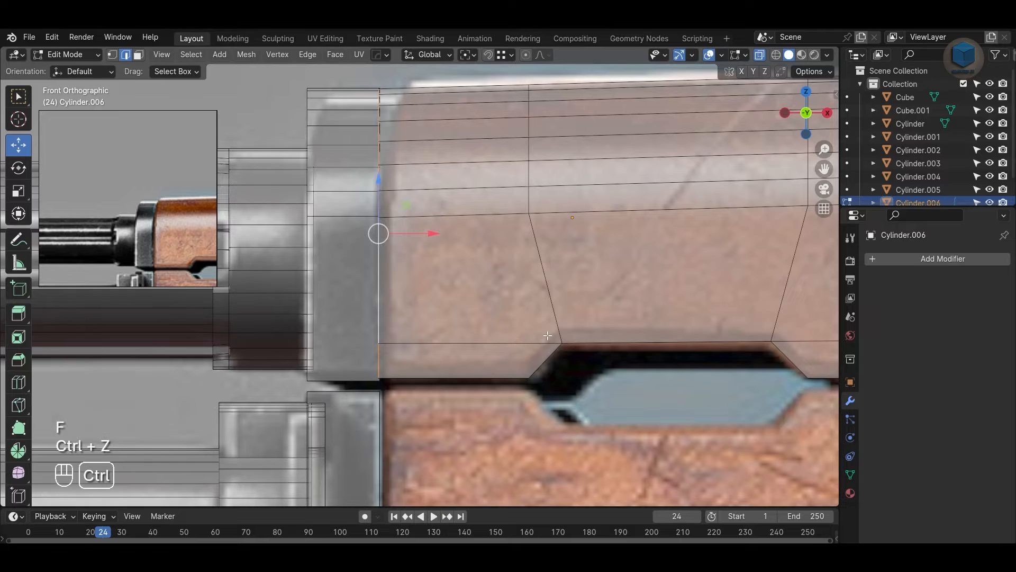
key(ctrl+b)
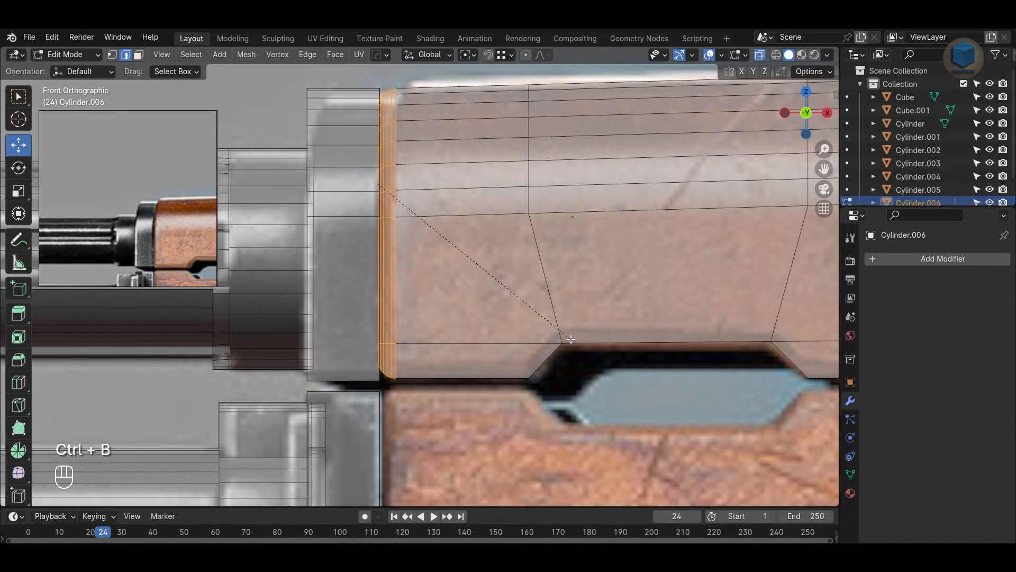
click(388, 229)
key(ctrl+z)
key(alt+z)
middle_drag(376, 229, 353, 380)
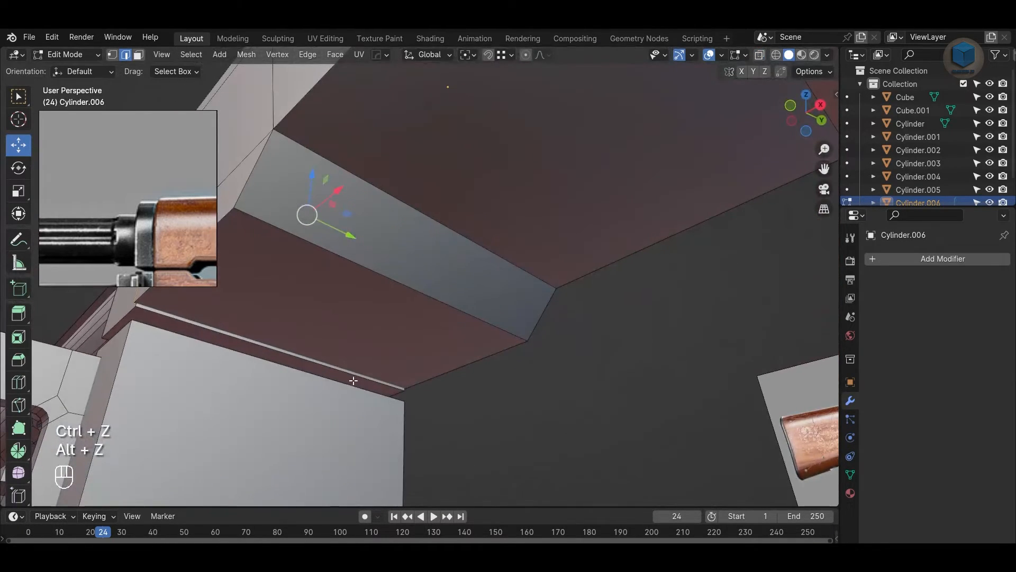
Step: Try a wide multi-segment bevel on the handguard's front edge loop in front view
key(alt+z)
key(KP_1)
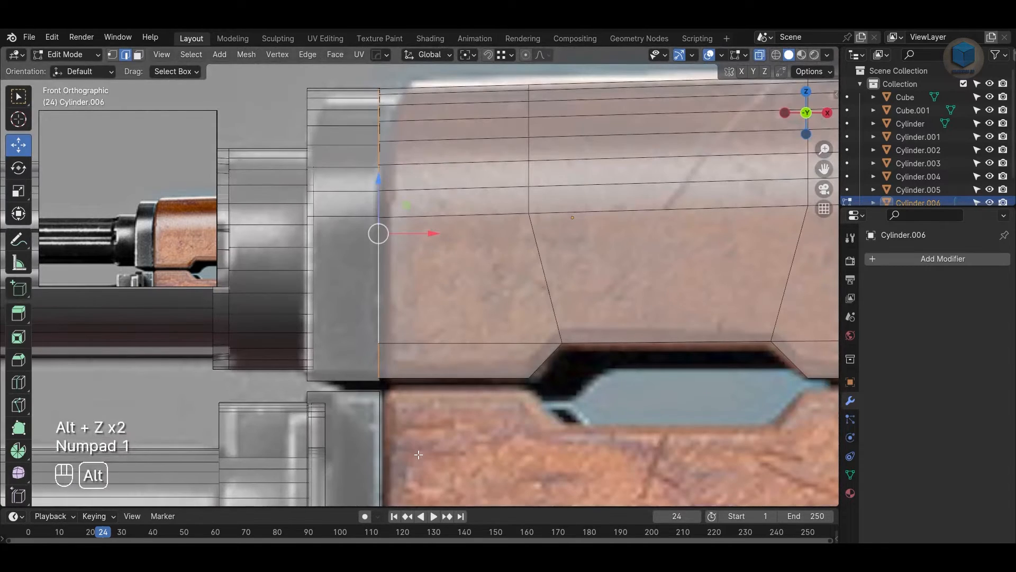
key(ctrl+b)
click(581, 307)
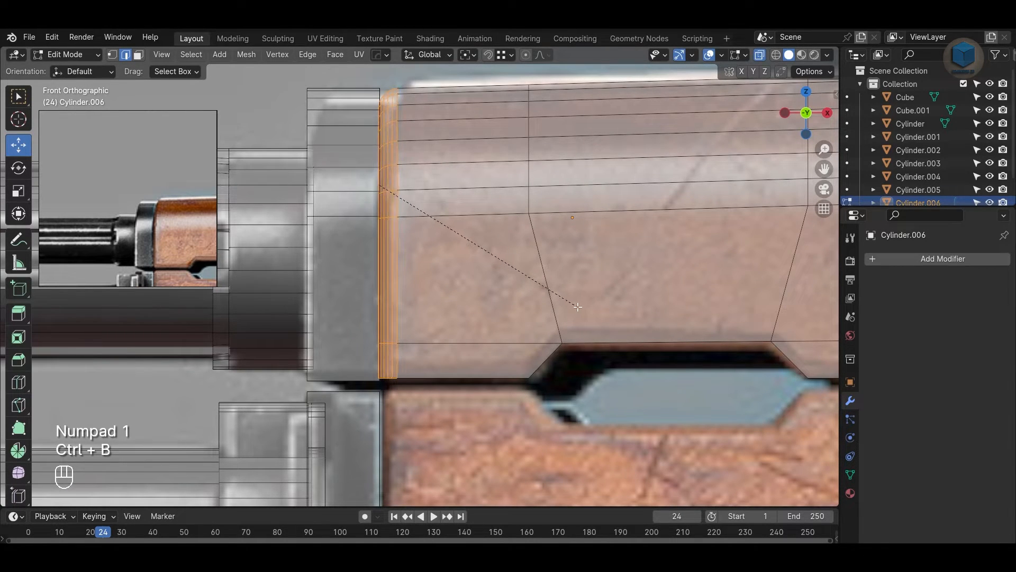
key(Tab)
scroll(599, 392, down, 4)
scroll(599, 385, up, 4)
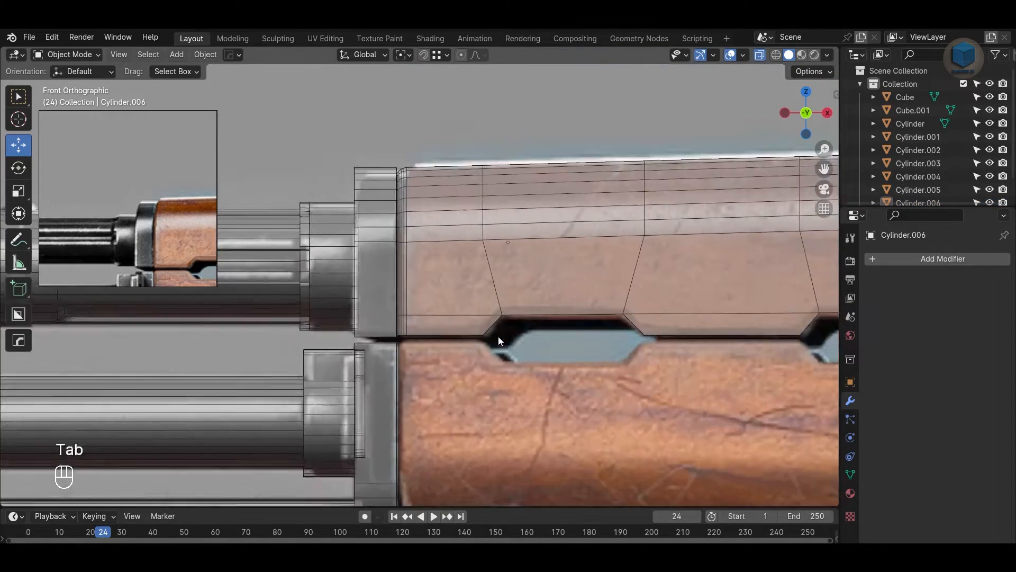
key(ctrl+z)
key(ctrl+z)
key(ctrl+z)
Step: Bevel the handguard's front edge loop narrowly with several segments, and return to Object Mode in solid view
key(ctrl+b)
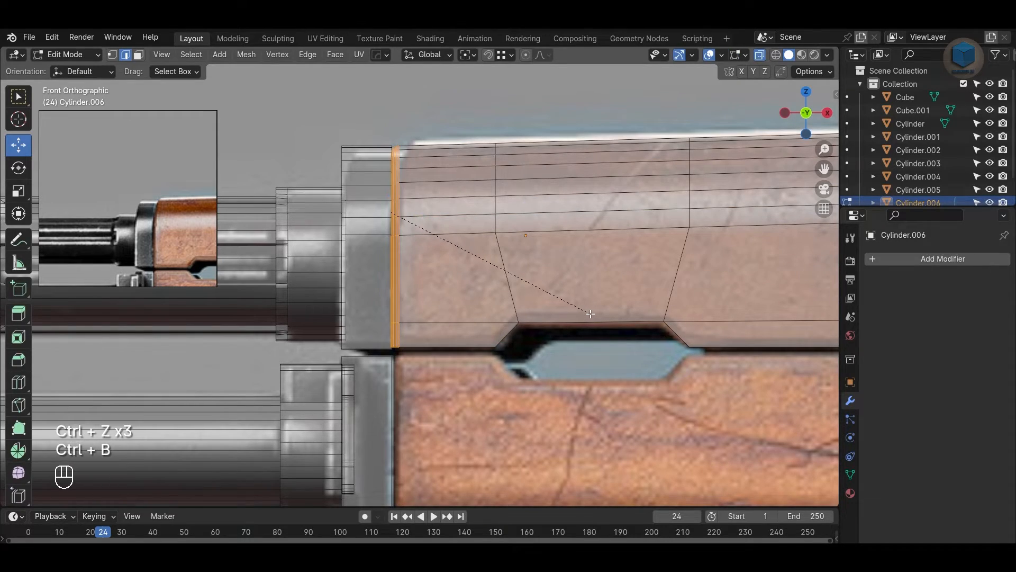
click(590, 314)
key(Tab)
click(586, 363)
key(alt+z)
mouse_move(585, 363)
alt+mouse_down()
mouse_move(579, 358)
mouse_move(587, 387)
mouse_move(584, 357)
mouse_move(569, 354)
alt+mouse_up()
scroll(568, 354, up, 1)
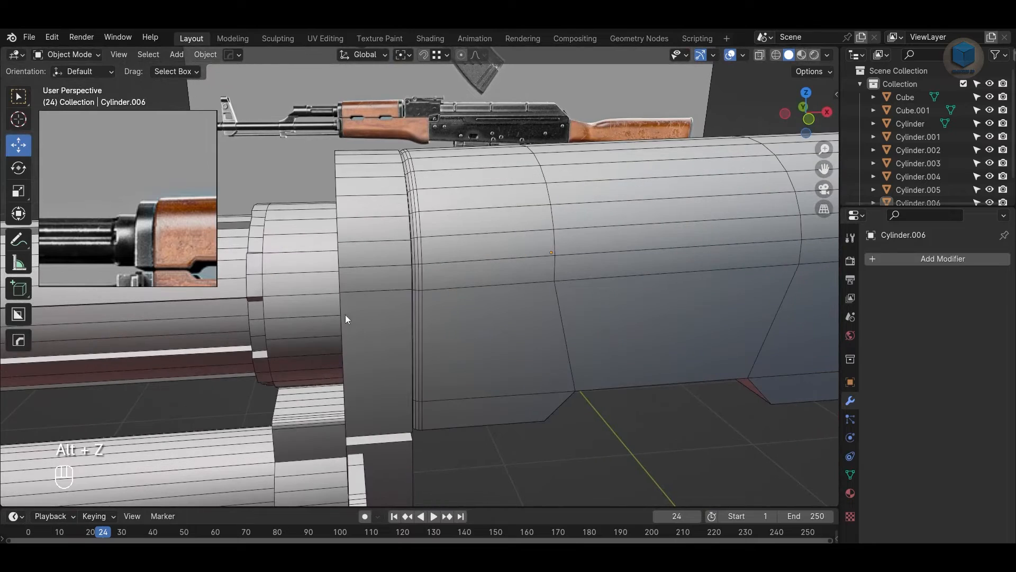
Step: Isolate the arched metal collar in front of the handguard and enter Edit Mode on it
click(346, 316)
alt+drag(346, 316, 434, 338)
key(Tab)
key(Tab)
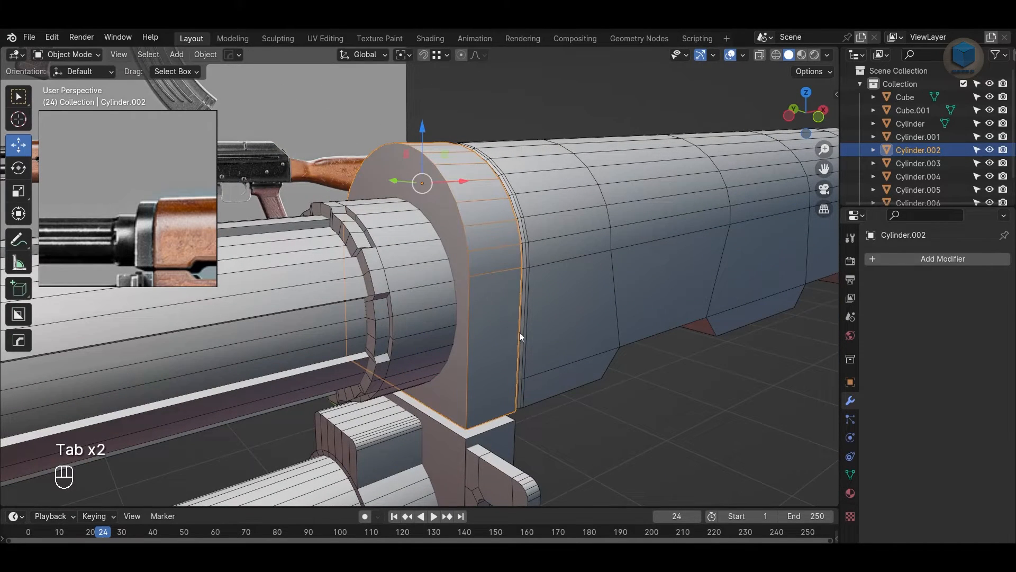
key(shift+h)
key(Tab)
Step: Try a multi-segment bevel on the front and rear outline loops of the arched collar
alt+shift+click(465, 336)
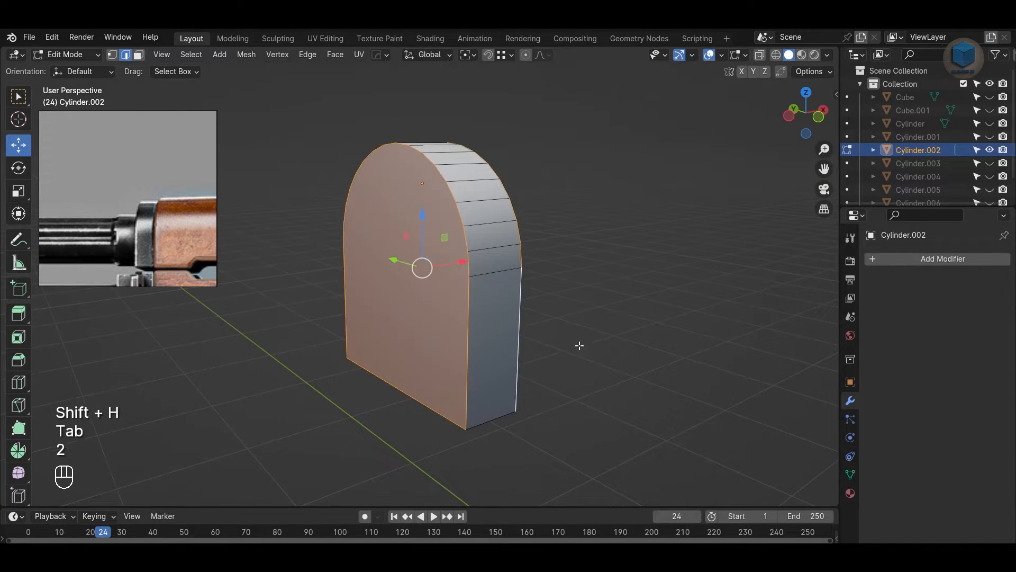
alt+drag(578, 345, 438, 294)
ctrl+drag(333, 323, 326, 377)
alt+drag(326, 377, 562, 346)
key(ctrl+b)
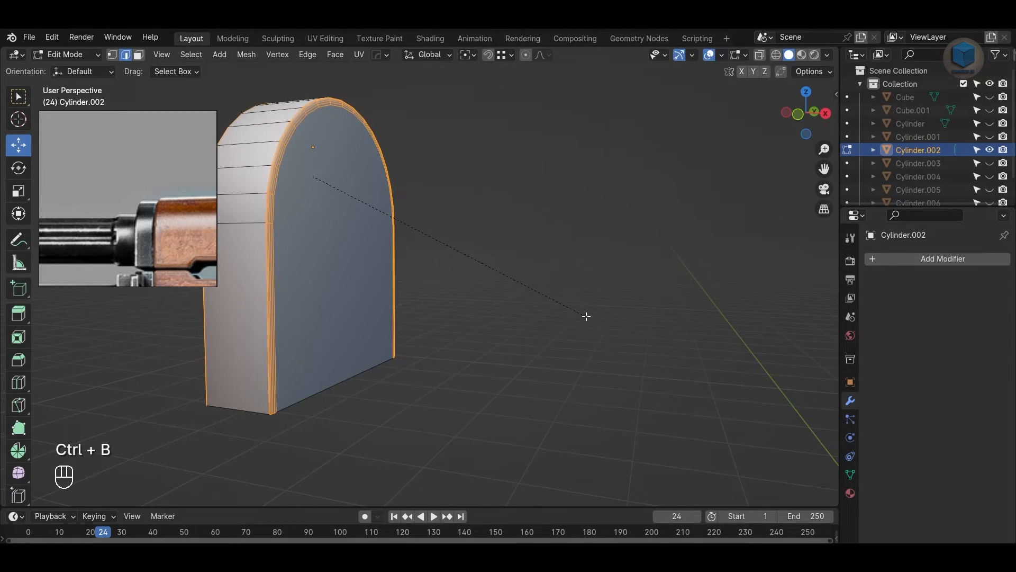
key(ctrl+z)
Step: Apply the arched collar's object transform in Object Mode and return to editing its mesh
key(Tab)
key(ctrl+a)
click(353, 268)
key(Tab)
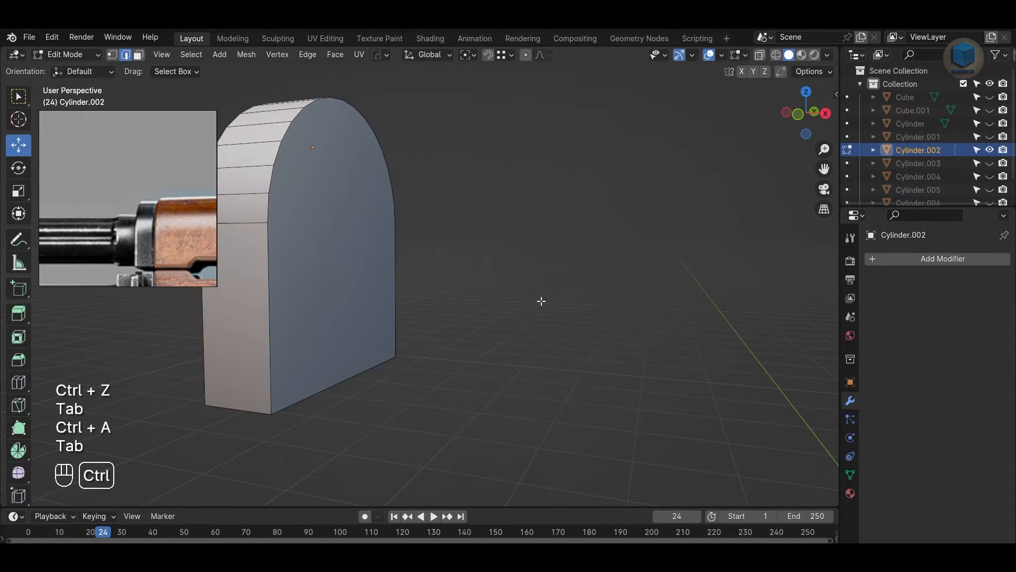
Step: Bevel the arched collar's front and rear outline loops narrowly with several segments
alt+shift+click(259, 326)
alt+shift+click(214, 328)
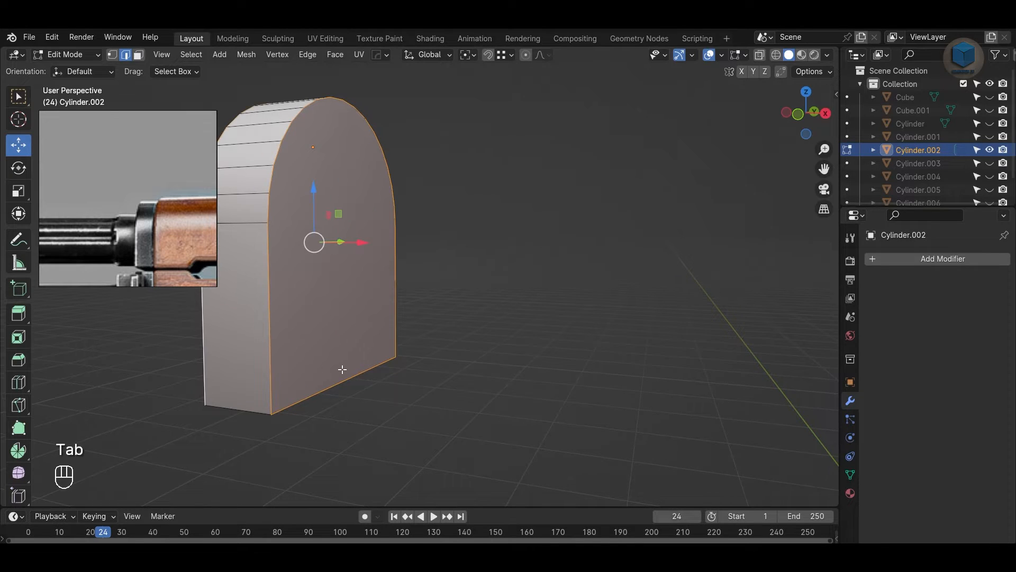
key(alt+z)
ctrl+drag(323, 410, 322, 411)
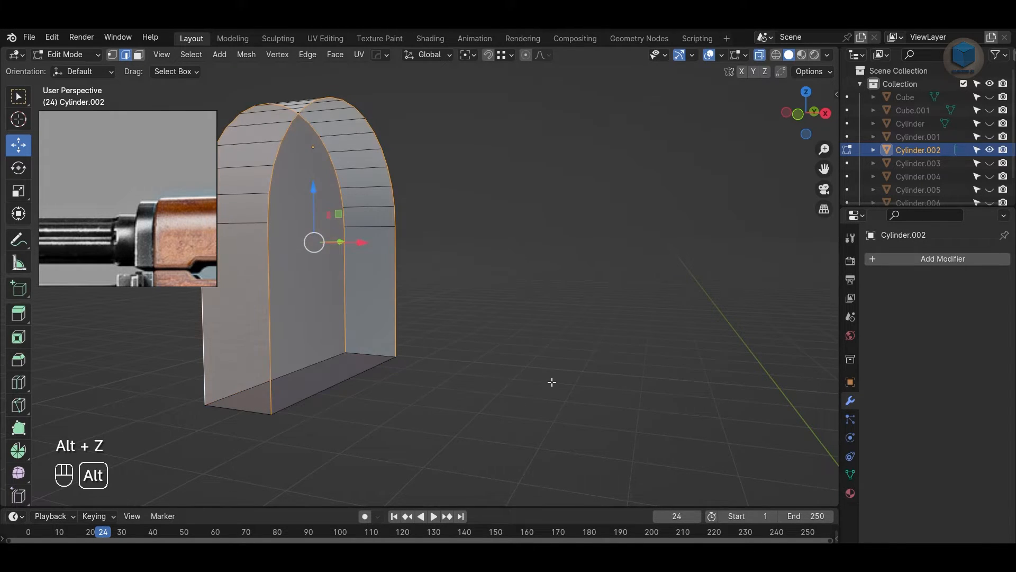
key(alt+z)
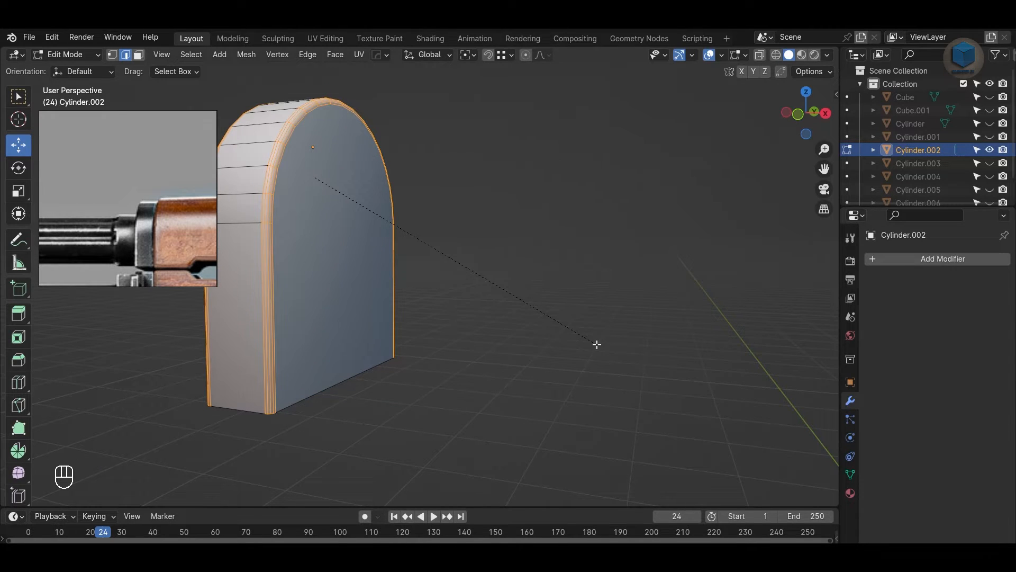
click(597, 345)
Step: Return to Object Mode, unhide all rifle parts, and show them in solid view without X-ray
key(Tab)
key(alt+z)
key(alt+h)
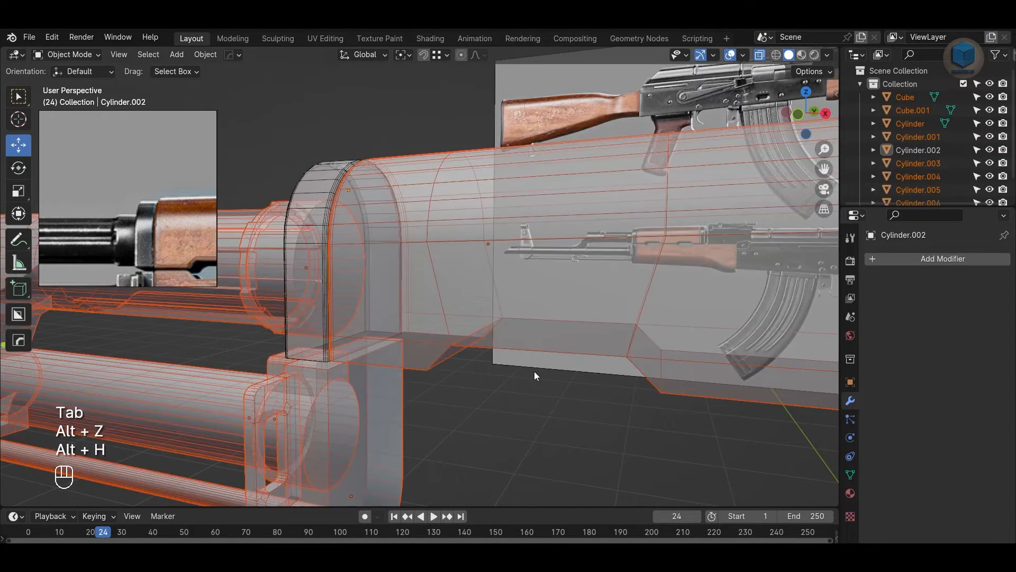
key(alt+z)
Step: Apply the object transform of the round-bottomed bracket below the collar and enter Edit Mode on it
click(507, 481)
alt+drag(506, 481, 517, 389)
click(380, 386)
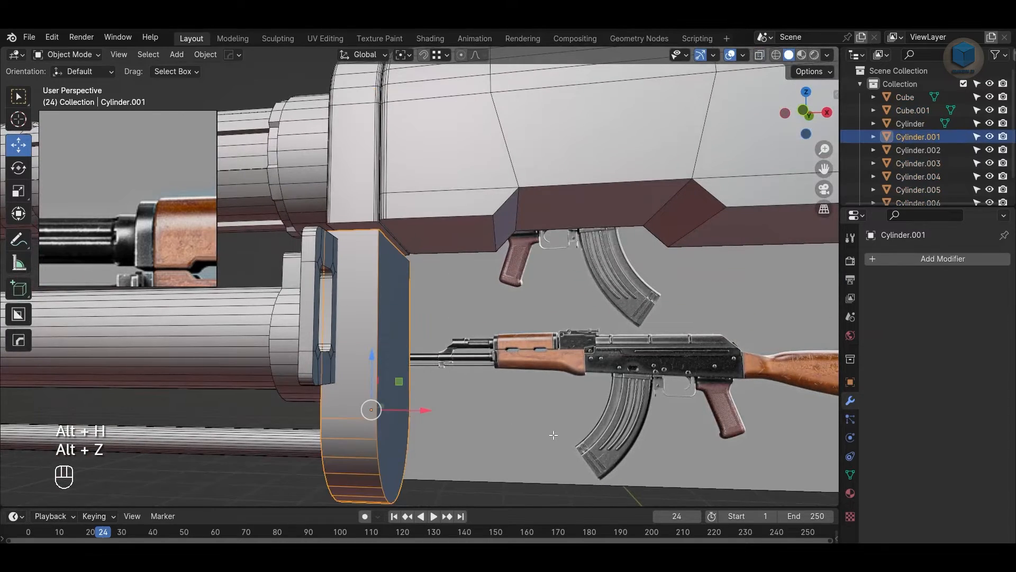
key(Tab)
key(Tab)
key(ctrl+a)
click(372, 373)
key(Tab)
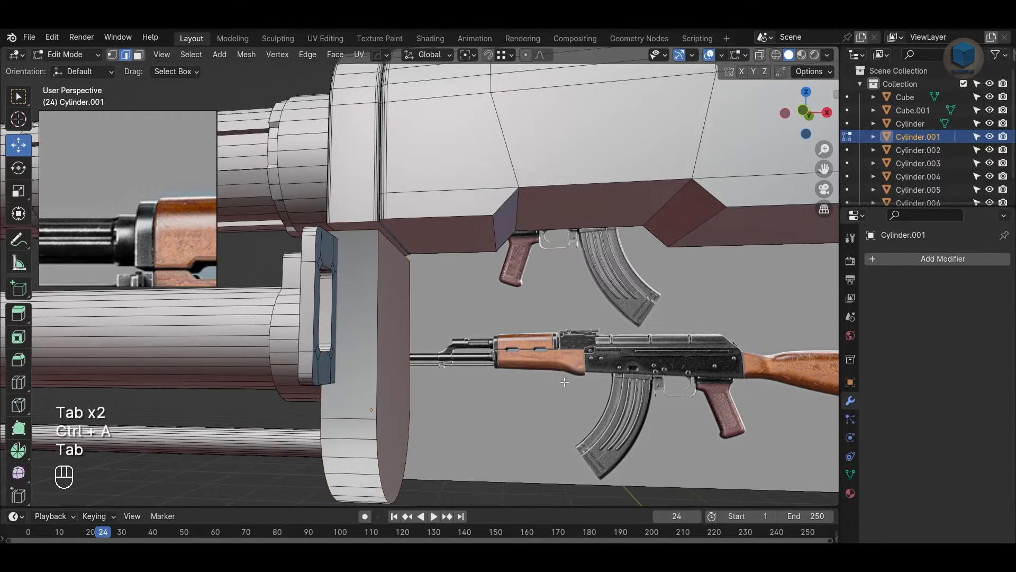
Step: Bevel the front and rear outline loops of the round-bottomed bracket narrowly with several segments, and return to Object Mode
key(2)
alt+shift+click(379, 374)
alt+shift+click(323, 403)
alt+drag(479, 391, 454, 375)
key(alt+z)
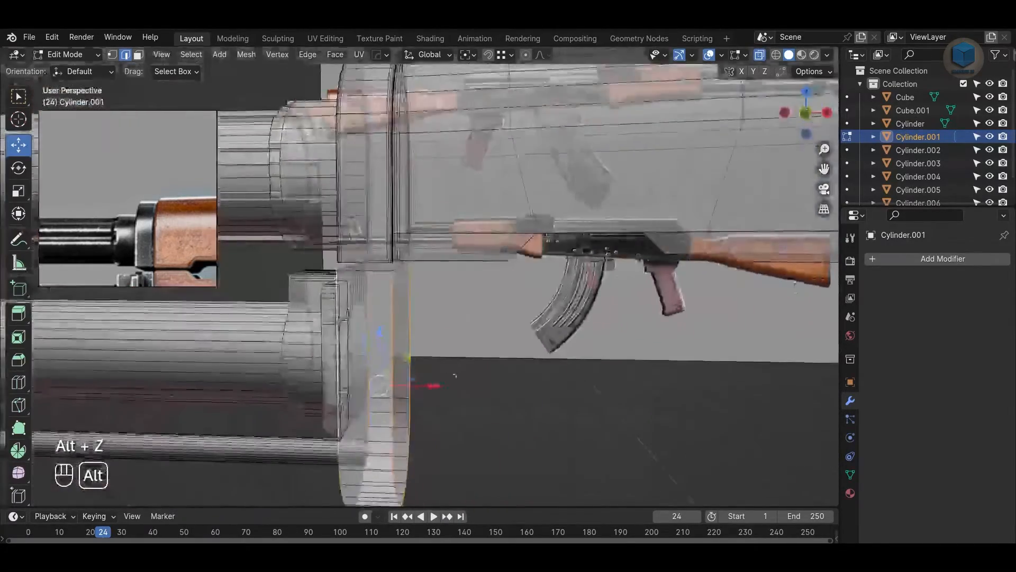
key(alt+z)
key(ctrl+b)
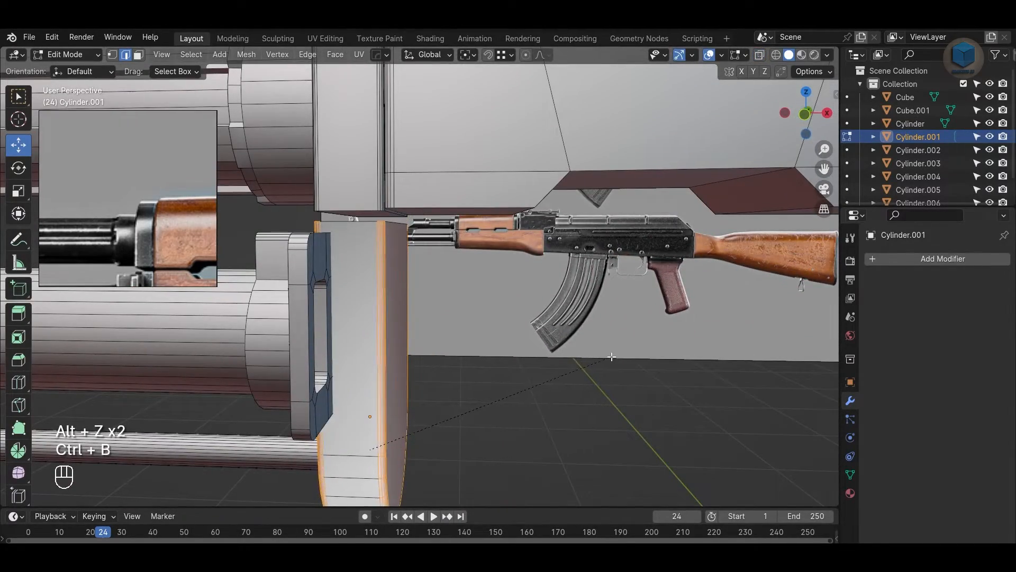
click(612, 357)
key(Tab)
alt+drag(605, 422, 538, 403)
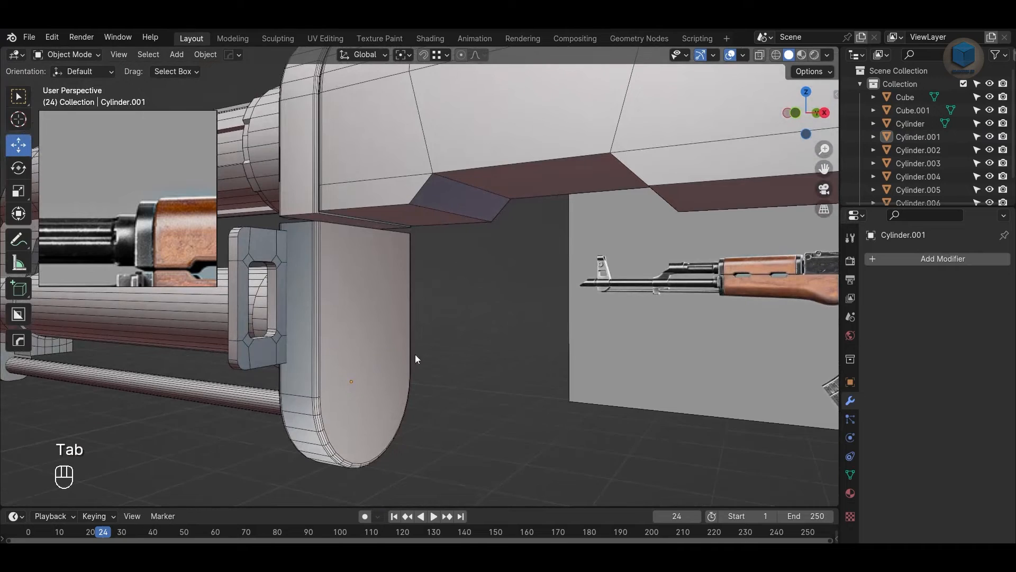
Step: Recalculate the normals of all rifle parts to face outward, and save the file
key(Tab)
alt+drag(415, 358, 480, 408)
key(Tab)
key(a)
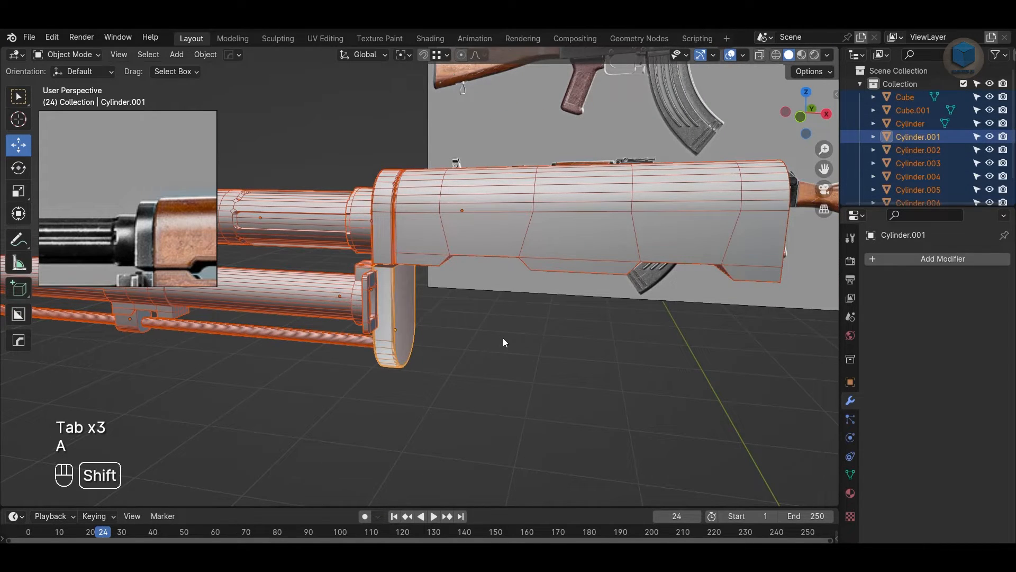
key(shift+n)
key(Tab)
key(Tab)
key(a)
key(Tab)
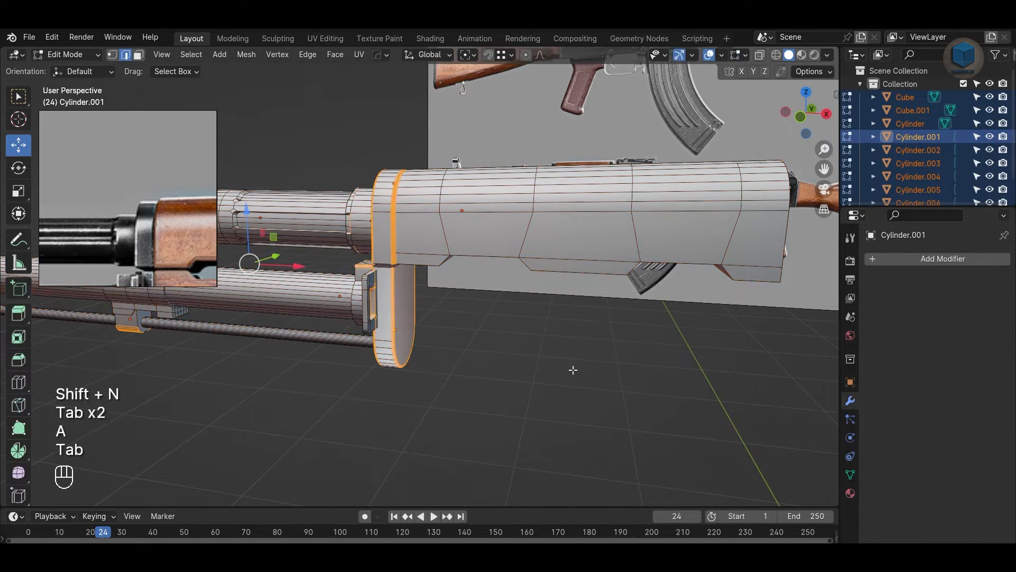
key(a)
key(shift+n)
key(Tab)
alt+drag(502, 383, 442, 350)
key(ctrl+s)
Step: Bevel the edges around the top face of the round-bottomed bracket narrowly, and return to Object Mode
alt+drag(448, 383, 537, 450)
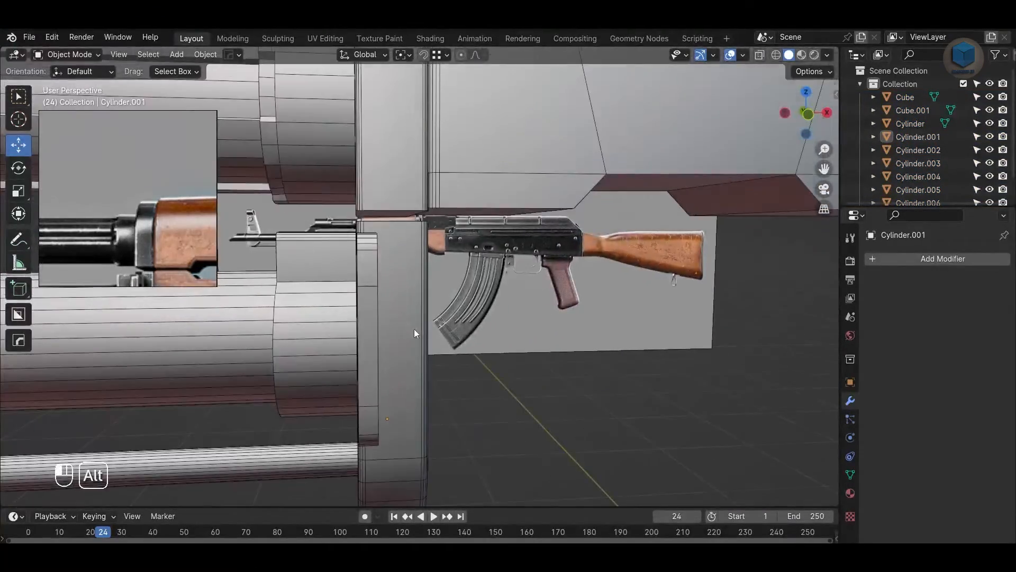
alt+drag(413, 328, 416, 340)
key(Tab)
key(2)
scroll(423, 288, up, 3)
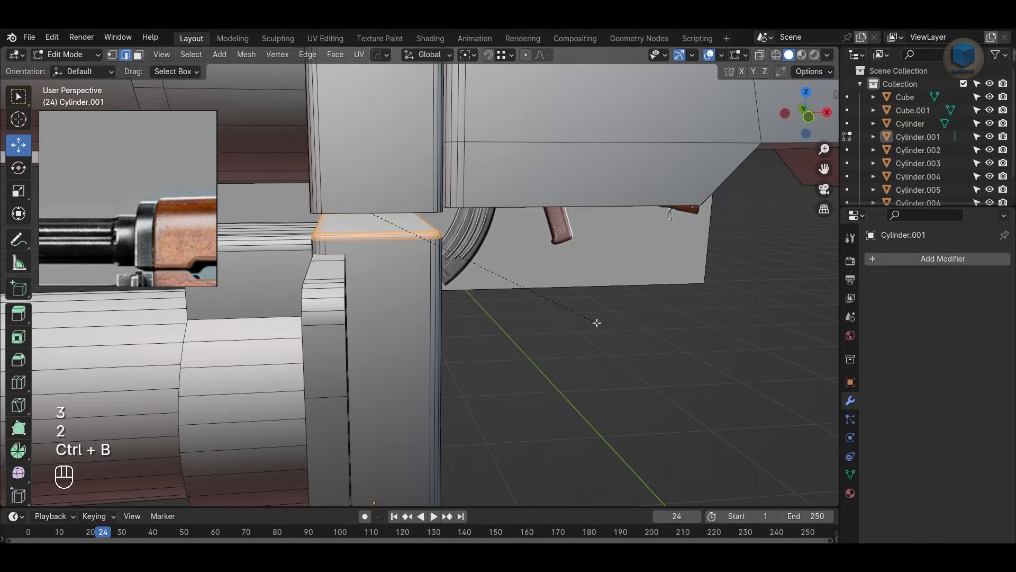
click(597, 320)
alt+drag(597, 320, 462, 347)
key(Tab)
Step: Bevel the edges around the bottom face of the arched collar, and return to Object Mode
click(342, 208)
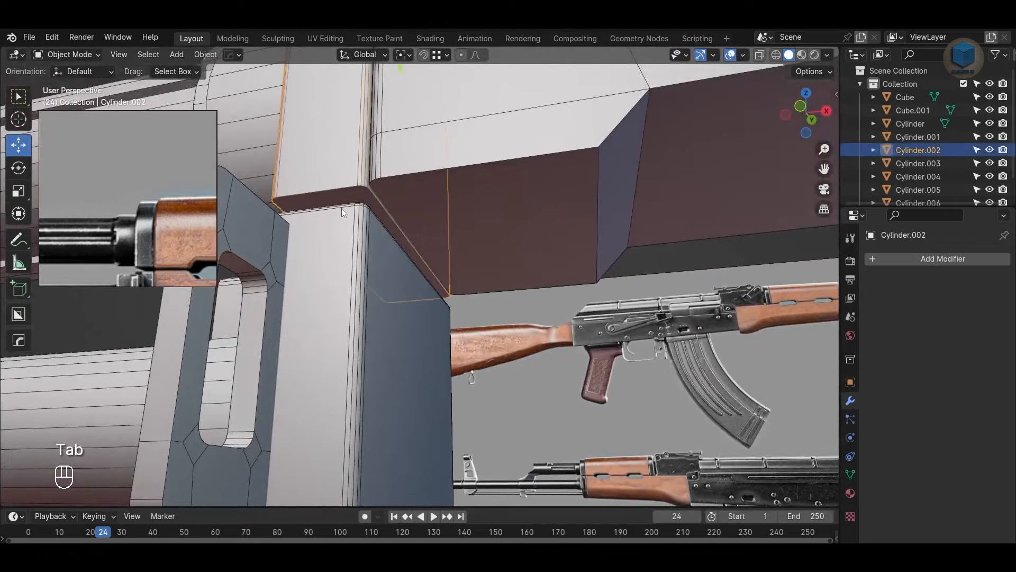
key(Tab)
key(3)
click(361, 199)
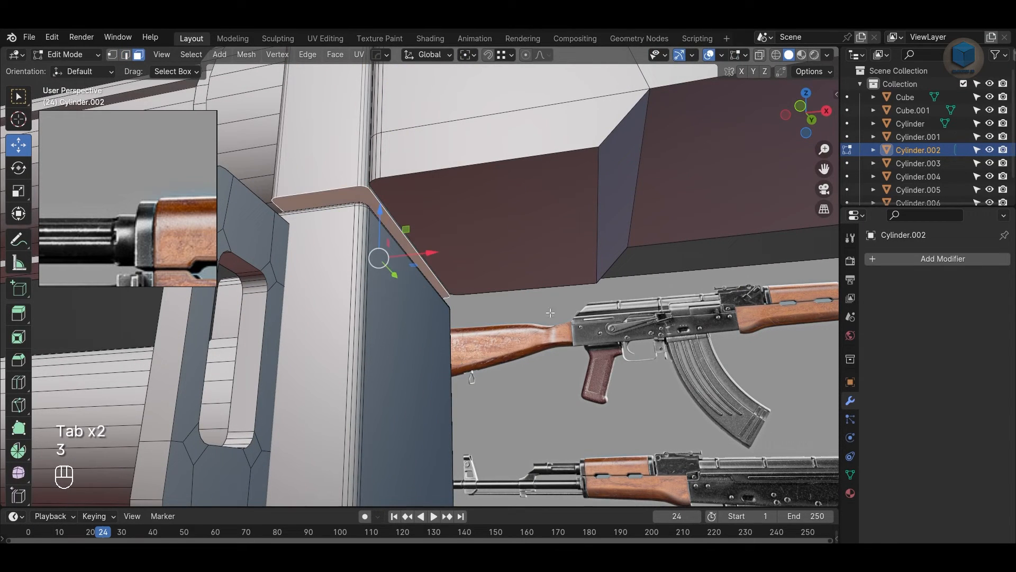
key(2)
key(ctrl+b)
key(Tab)
alt+drag(612, 356, 630, 391)
Step: Enter Edit Mode with edge selection on the upper handguard and bring its underside into view
key(KP_1)
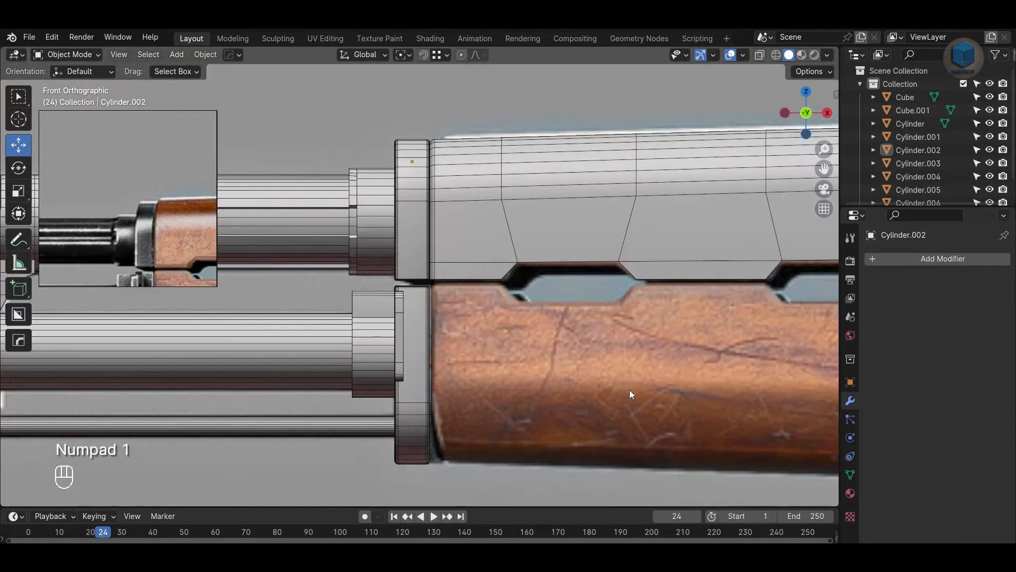
ctrl+middle_drag(630, 390, 558, 356)
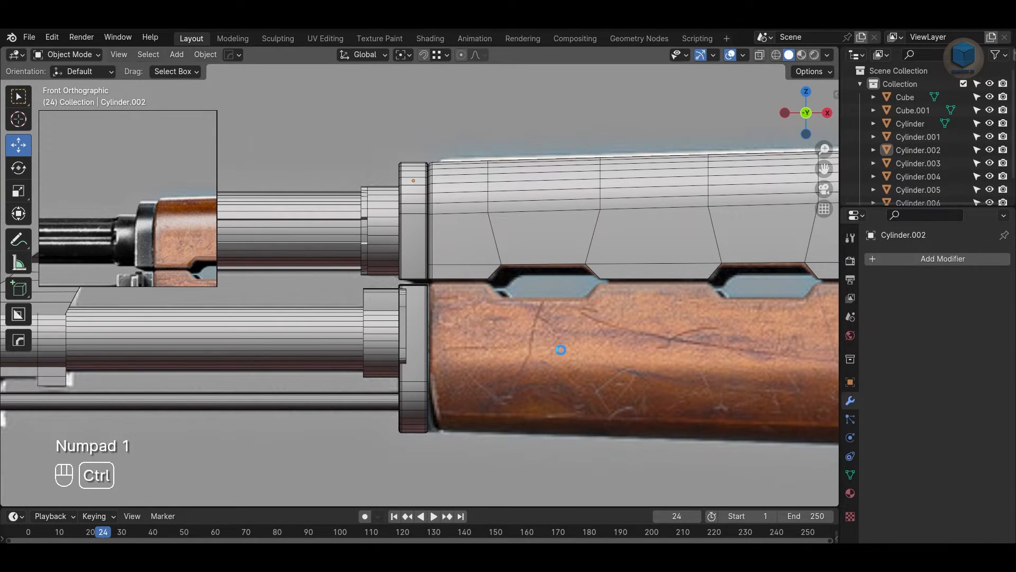
middle_drag(183, 256, 52, 226)
scroll(638, 278, down, 1)
scroll(588, 253, up, 1)
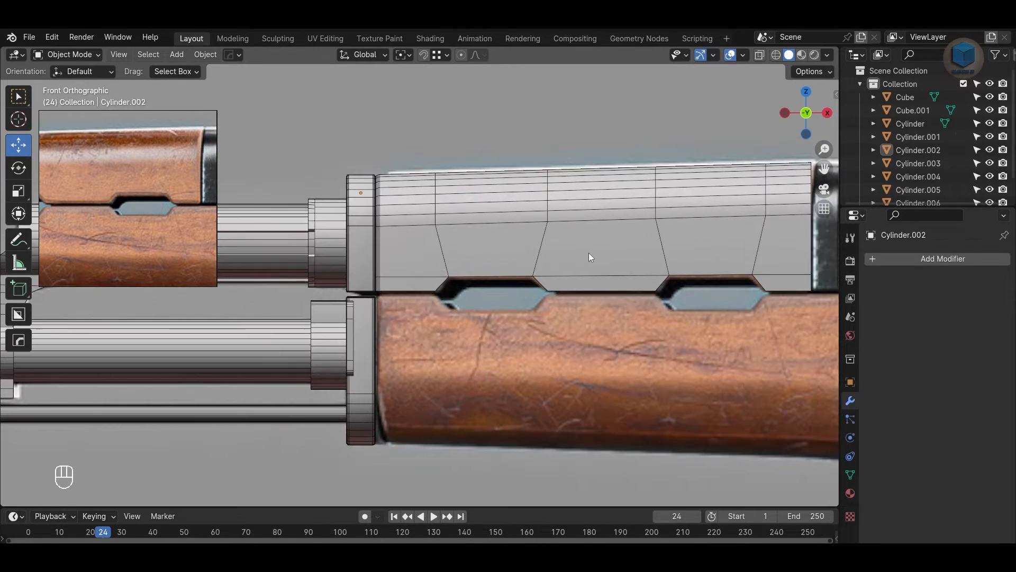
click(588, 252)
key(Tab)
alt+drag(589, 252, 561, 329)
key(alt+z)
key(alt+z)
key(2)
scroll(484, 297, up, 2)
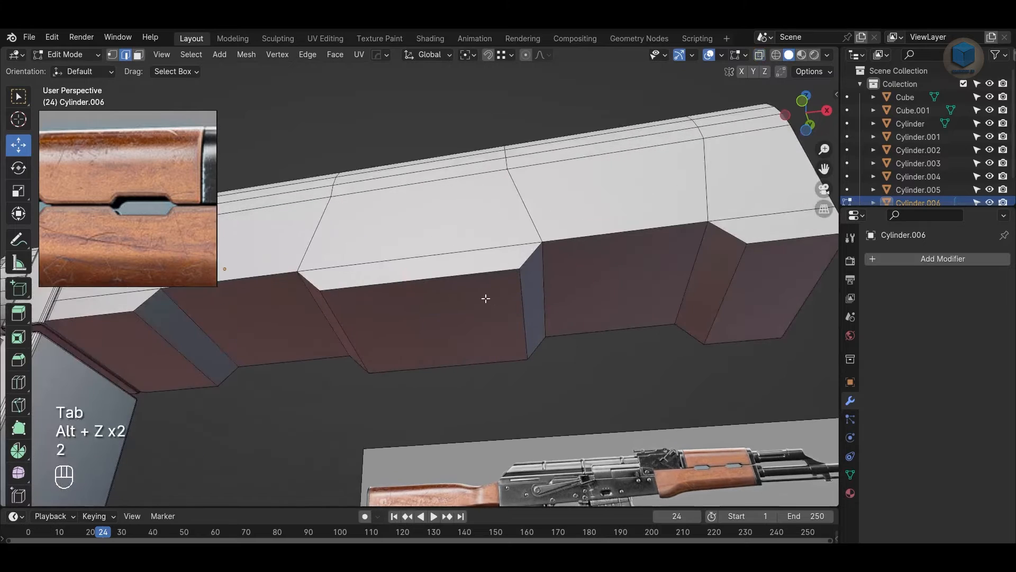
Step: Isolate the upper handguard by hiding all other parts, and resume editing its mesh
alt+shift+click(271, 283)
key(Tab)
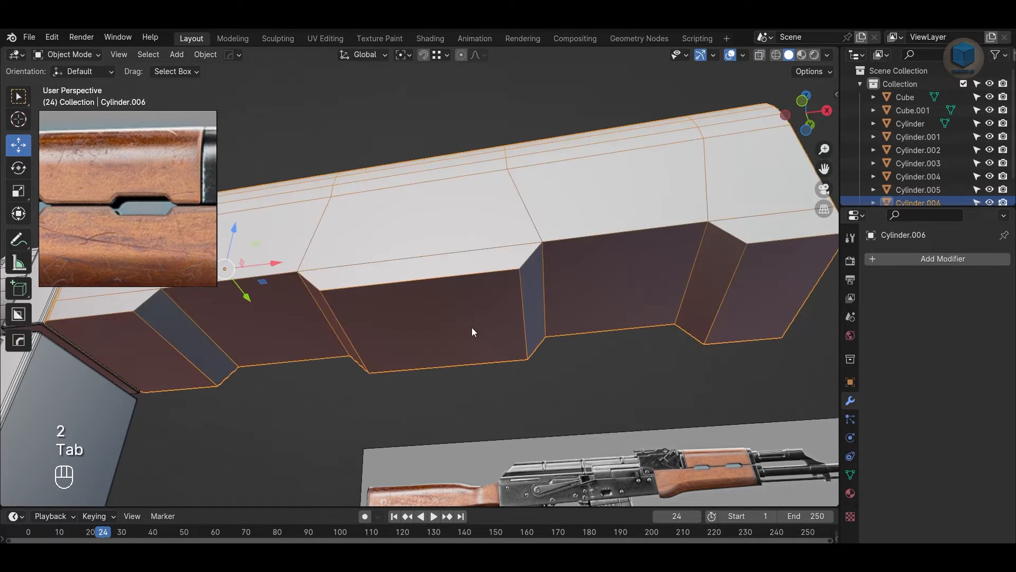
key(shift+h)
key(Tab)
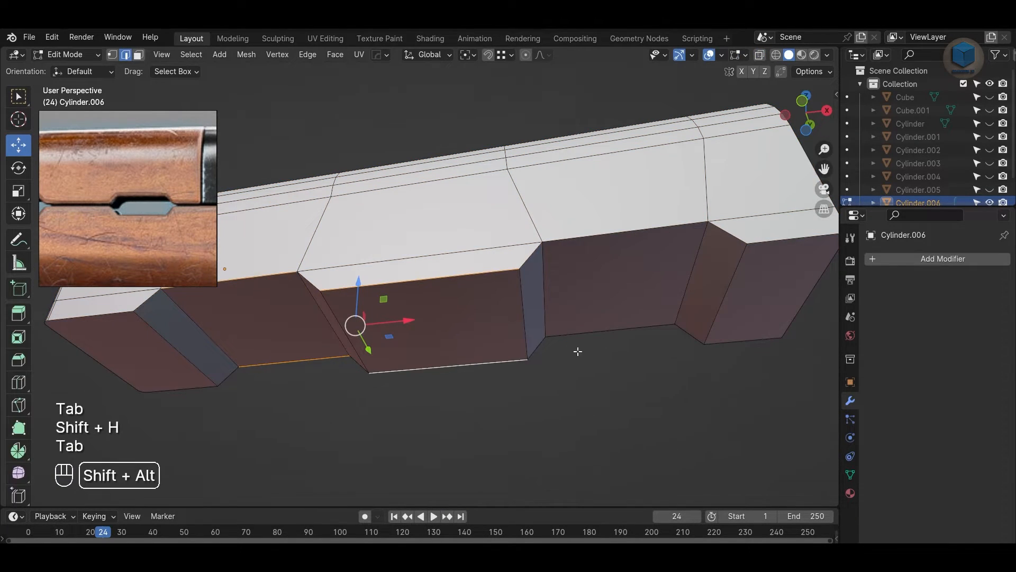
Step: Select the edges along both sides of the handguard's stepped underside, including the slanted cutout edges
alt+shift+click(607, 332)
alt+shift+click(676, 339)
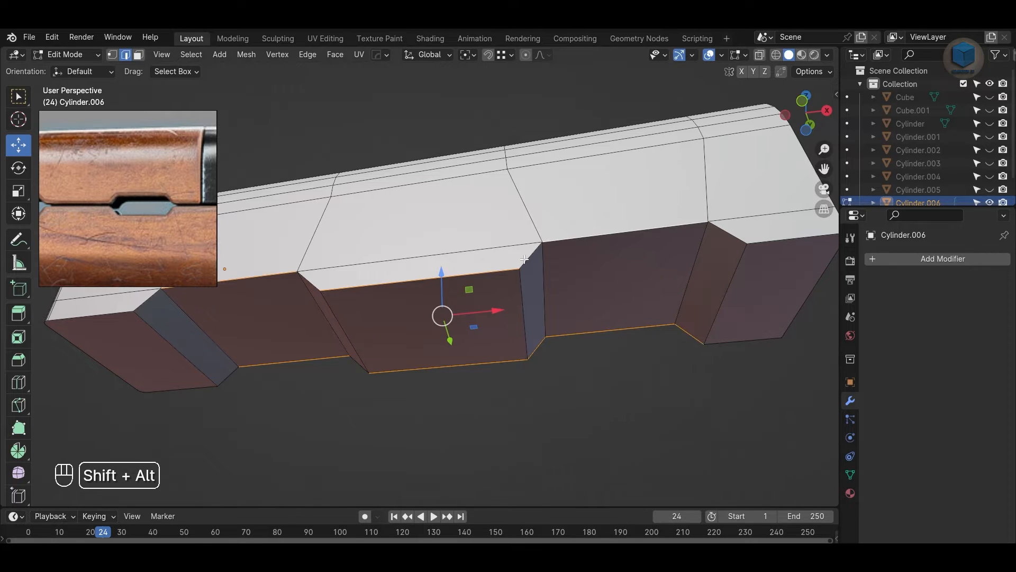
alt+shift+click(748, 337)
alt+drag(590, 341, 626, 351)
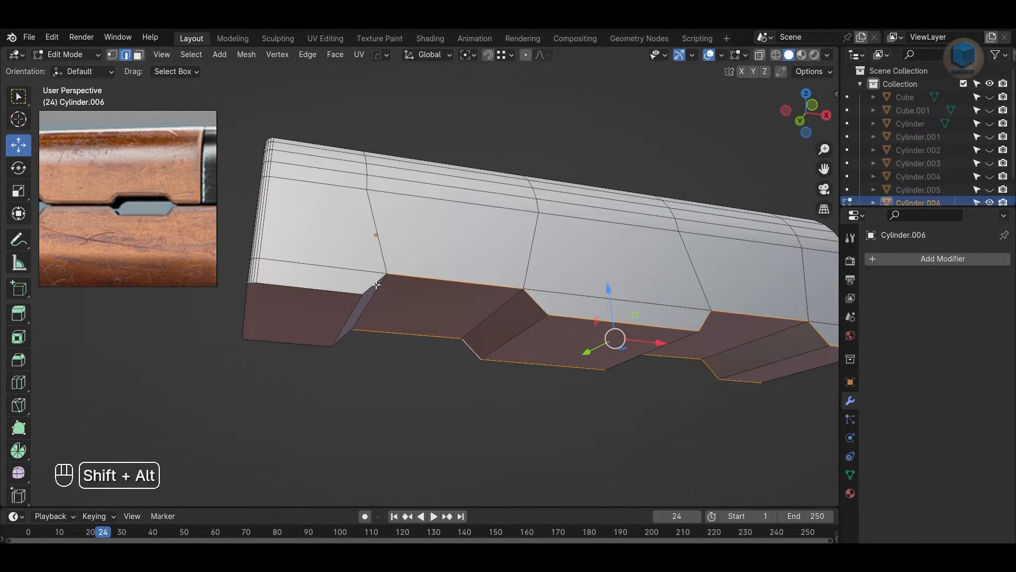
alt+shift+click(376, 286)
alt+shift+click(311, 317)
alt+drag(457, 388, 443, 439)
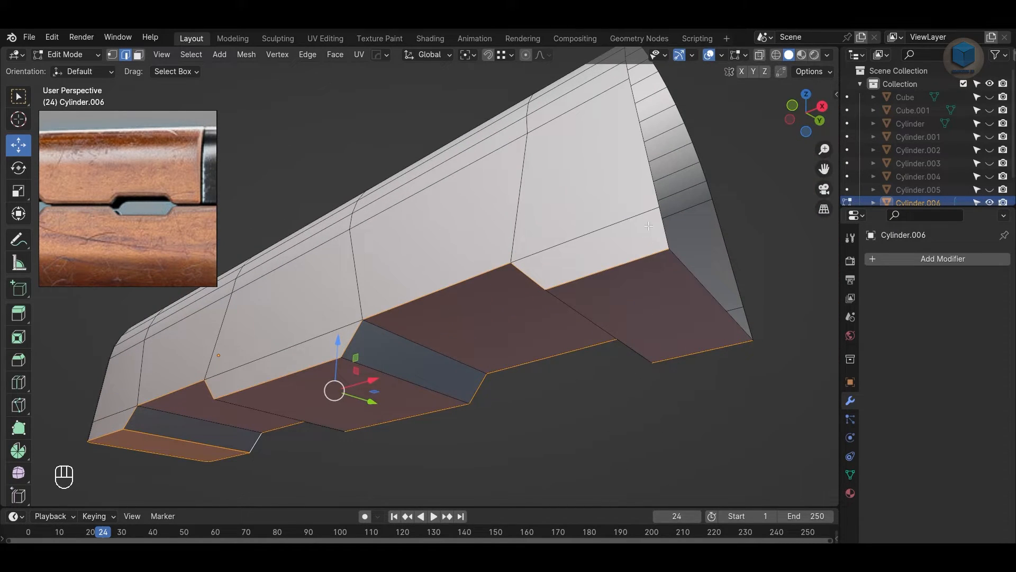
Step: Close the open rear end of the upper handguard with a face
alt+drag(776, 358, 746, 197)
alt+shift+click(594, 332)
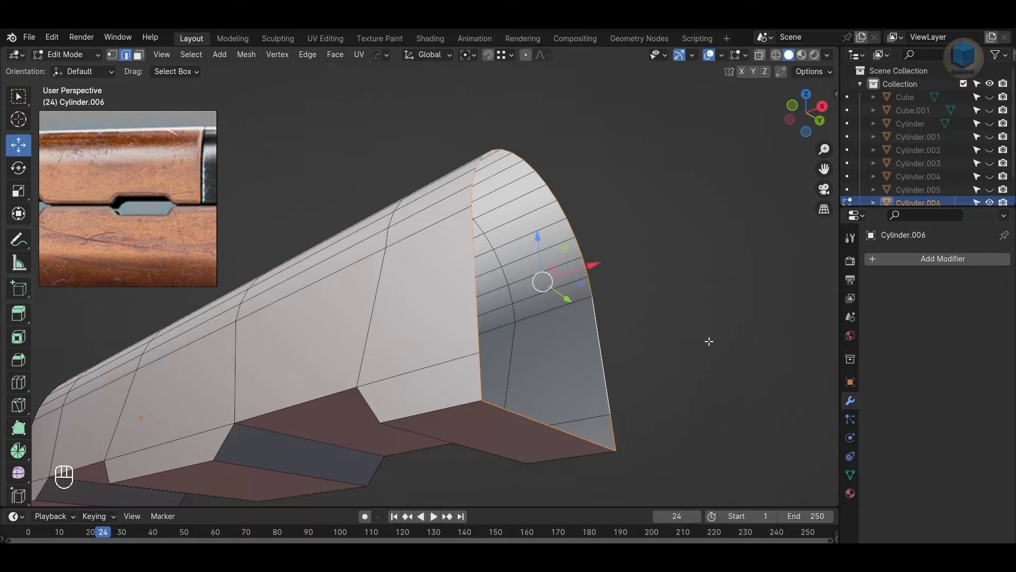
key(f)
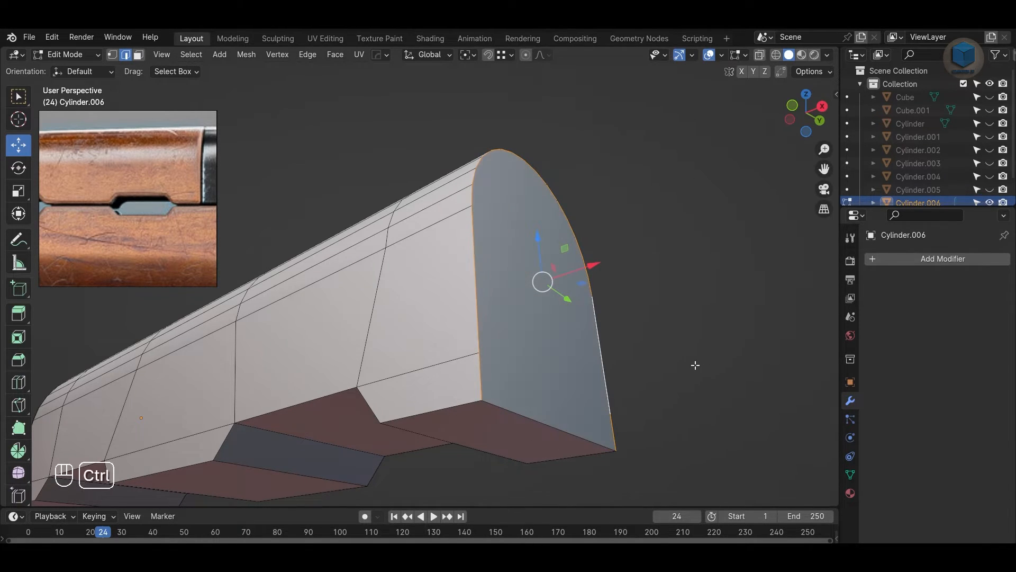
Step: Try a narrow multi-segment bevel on the edge loop around the handguard's rear face
key(ctrl+b)
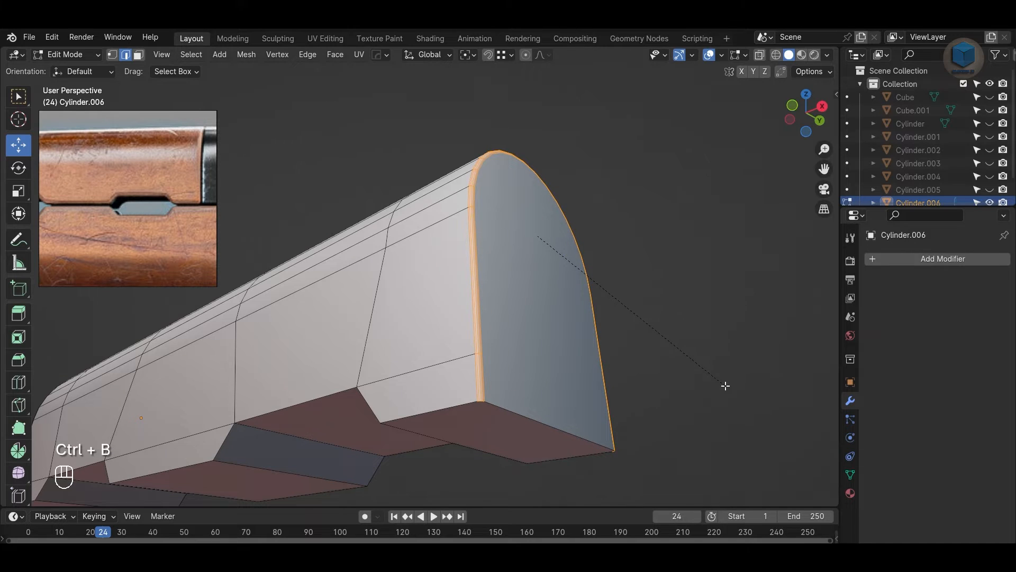
click(725, 386)
key(Tab)
alt+drag(710, 392, 235, 430)
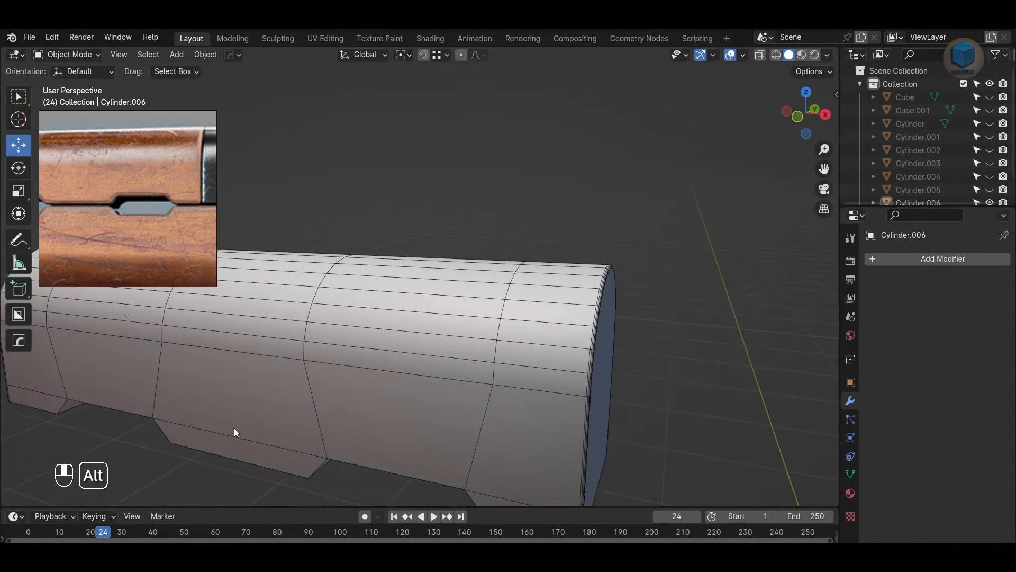
key(ctrl+z)
key(ctrl+z)
key(ctrl+z)
key(ctrl+z)
Step: Bevel the edge loop around the handguard's rear face more widely with several segments
key(ctrl+b)
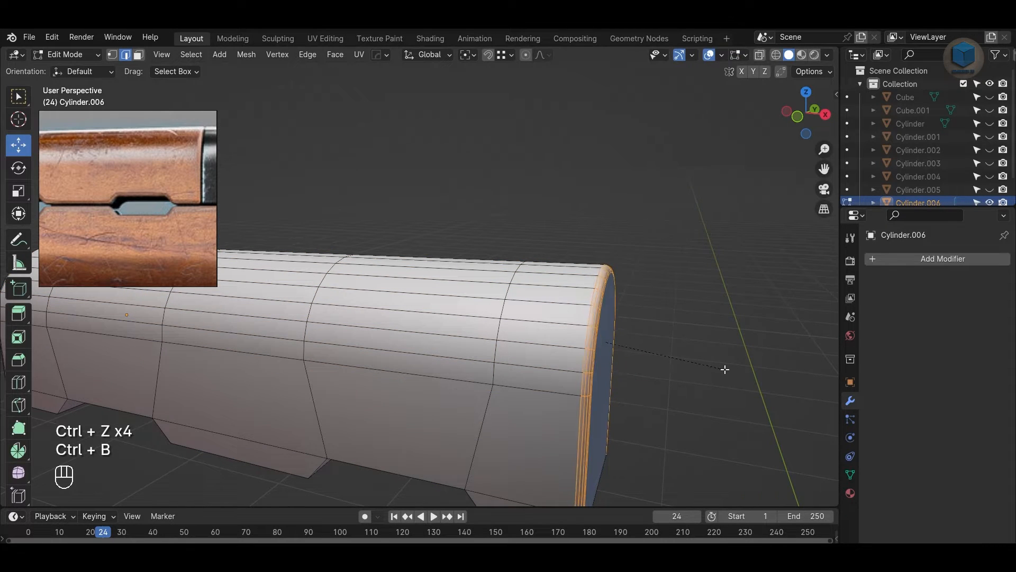
click(723, 368)
click(659, 386)
Step: Select the full outline of the upper handguard's underside, covering both stepped sides, the slanted cutout edges and the end edges
alt+drag(643, 391, 552, 289)
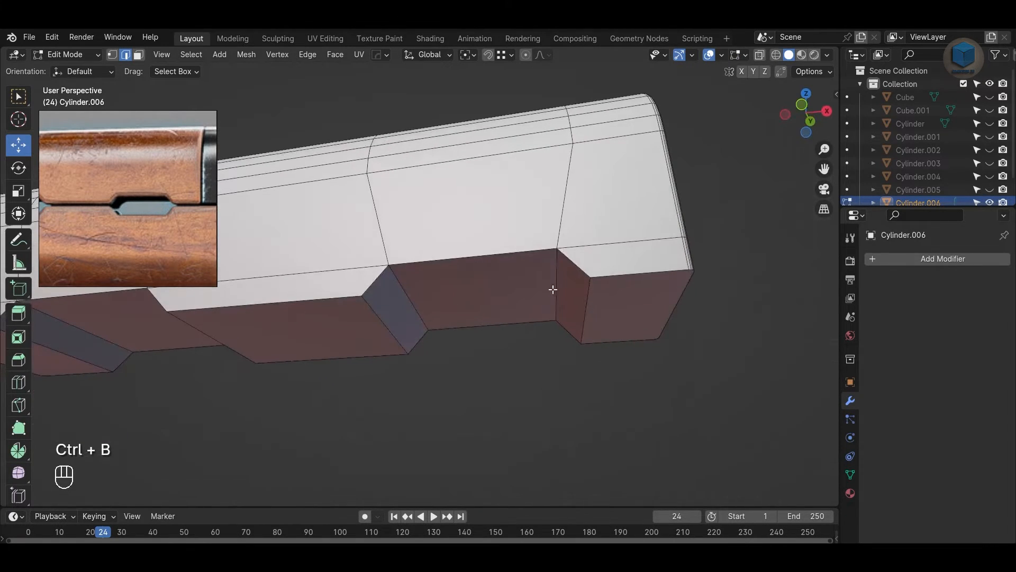
alt+shift+click(474, 333)
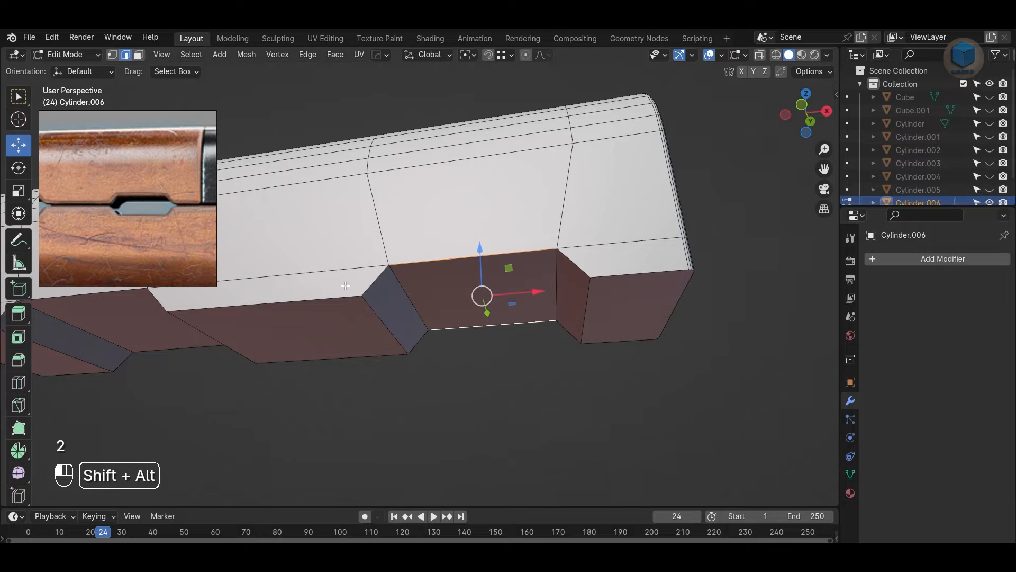
alt+shift+click(365, 311)
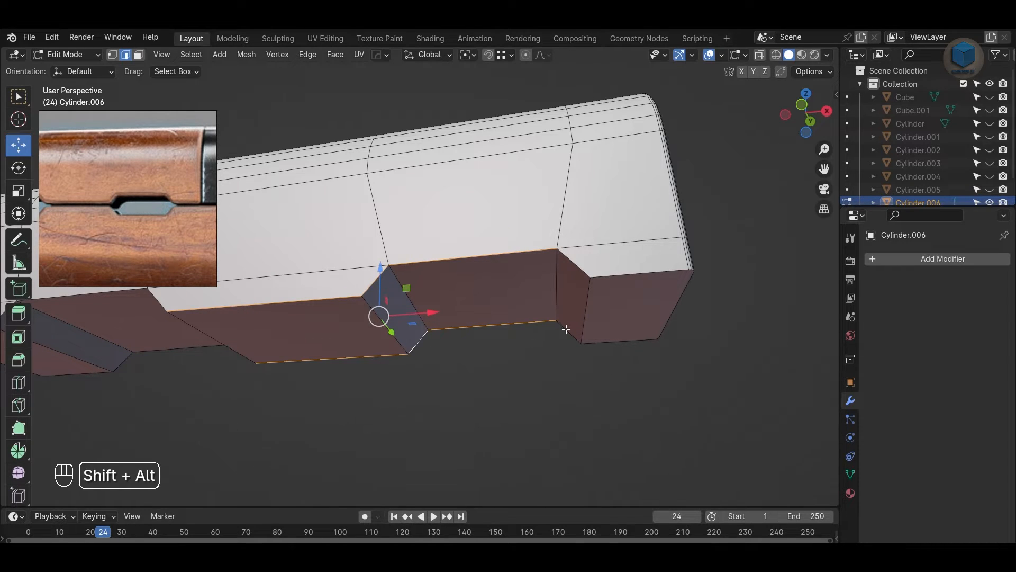
alt+shift+click(622, 276)
alt+middle_drag(307, 370, 689, 363)
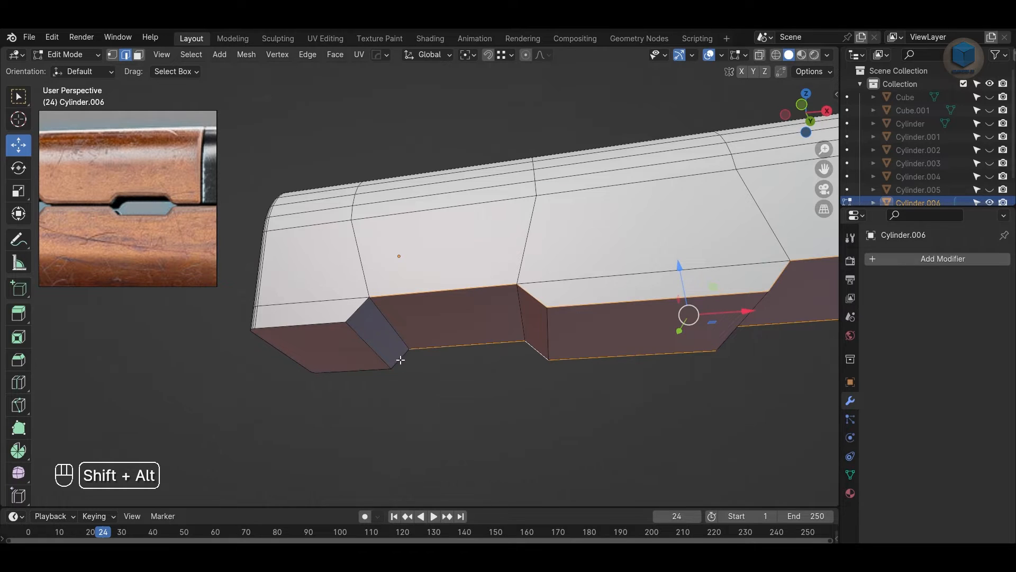
alt+shift+click(362, 373)
ctrl+click(375, 350)
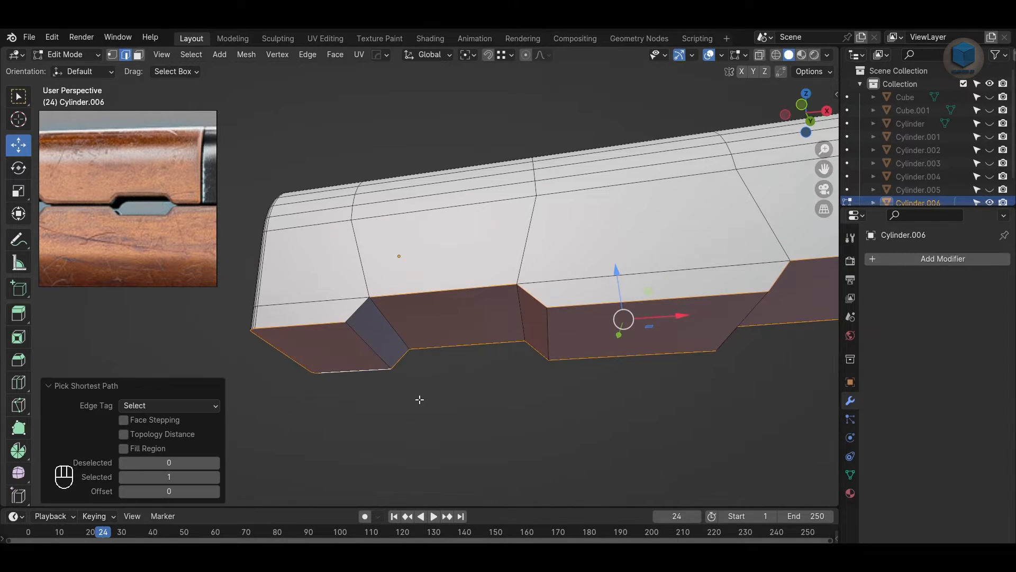
alt+middle_drag(375, 350, 433, 240)
alt+shift+click(438, 231)
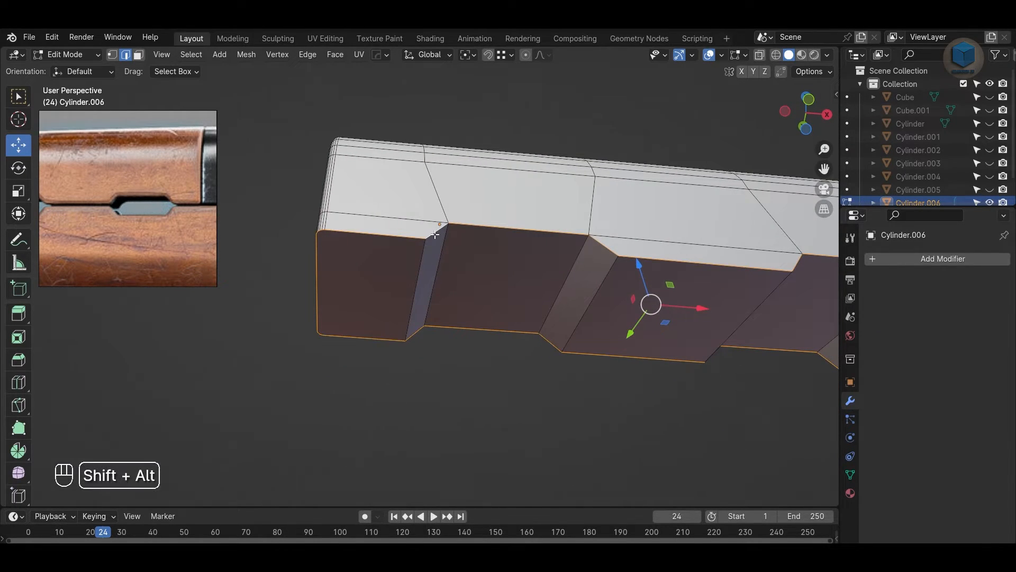
Step: Apply a narrow bevel to the selected outline of the handguard's underside and return to Object Mode
alt+drag(437, 232, 594, 335)
key(ctrl+b)
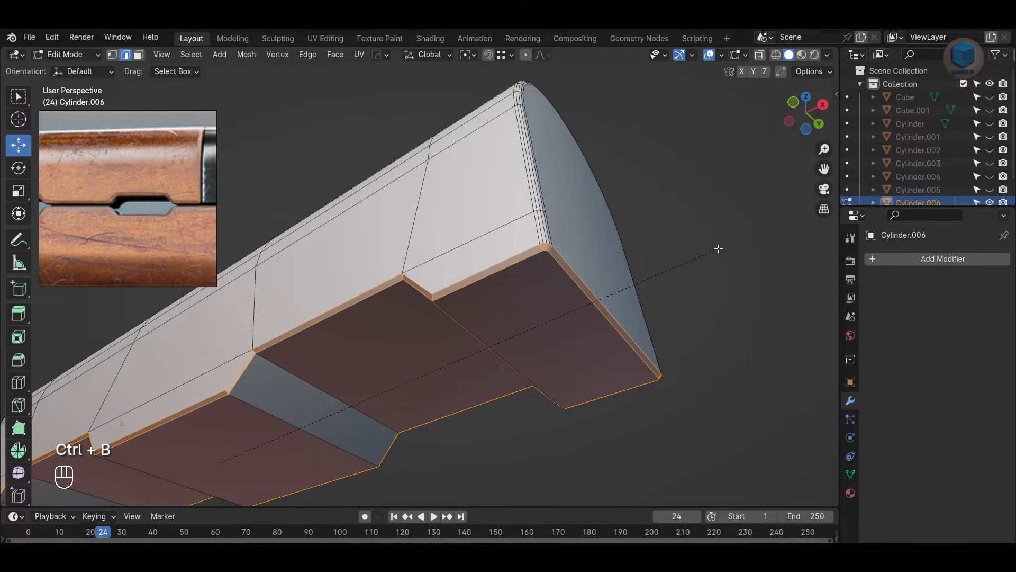
click(718, 248)
key(Tab)
alt+drag(732, 288, 567, 390)
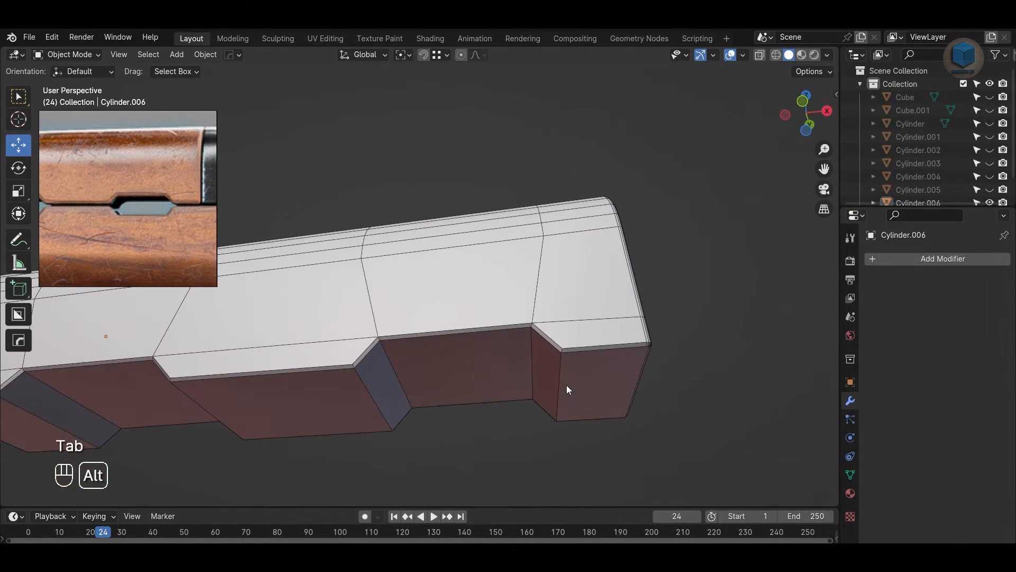
Step: Unhide all rifle parts, show them see-through in front view over the reference image, and save the file
key(alt+h)
key(KP_1)
key(alt+z)
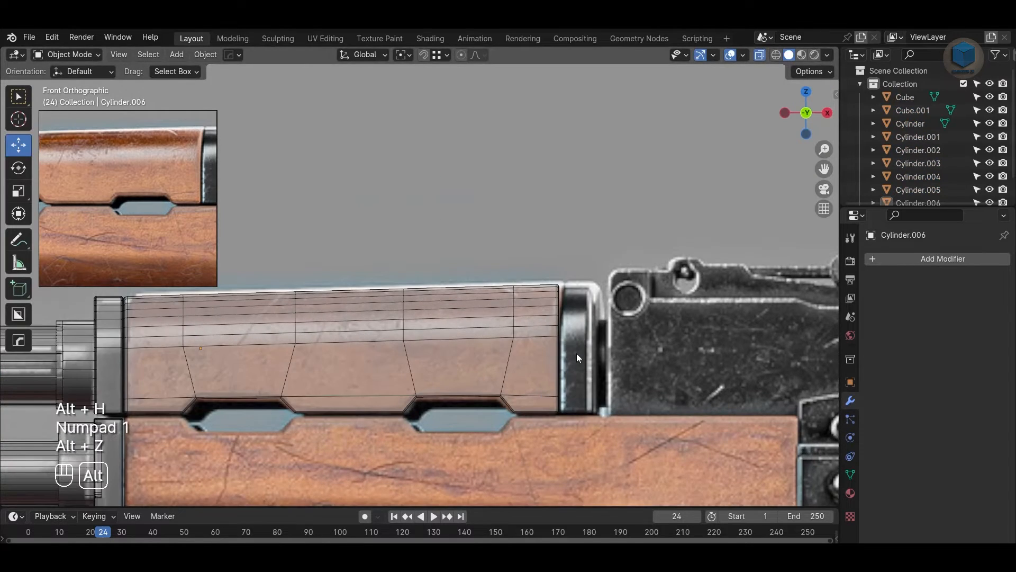
ctrl+middle_drag(576, 353, 533, 186)
key(ctrl+s)
scroll(616, 274, down, 2)
alt+shift+drag(296, 286, 326, 283)
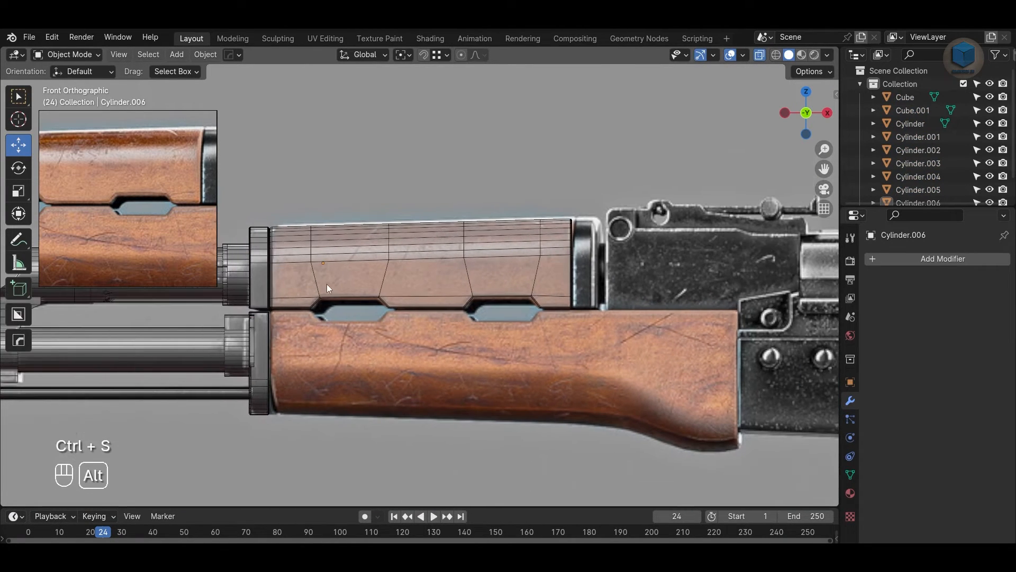
Step: Duplicate the collar at the handguard's front about 1 m along X onto the rear metal band, and open the copy for mesh editing
click(260, 276)
key(shift+d)
key(x)
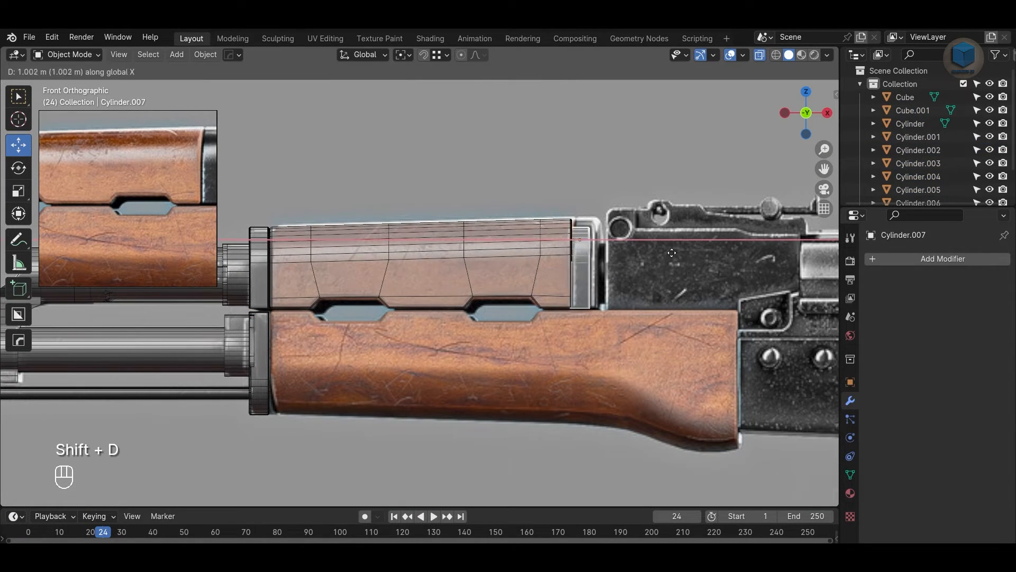
click(673, 257)
scroll(478, 278, up, 3)
key(Tab)
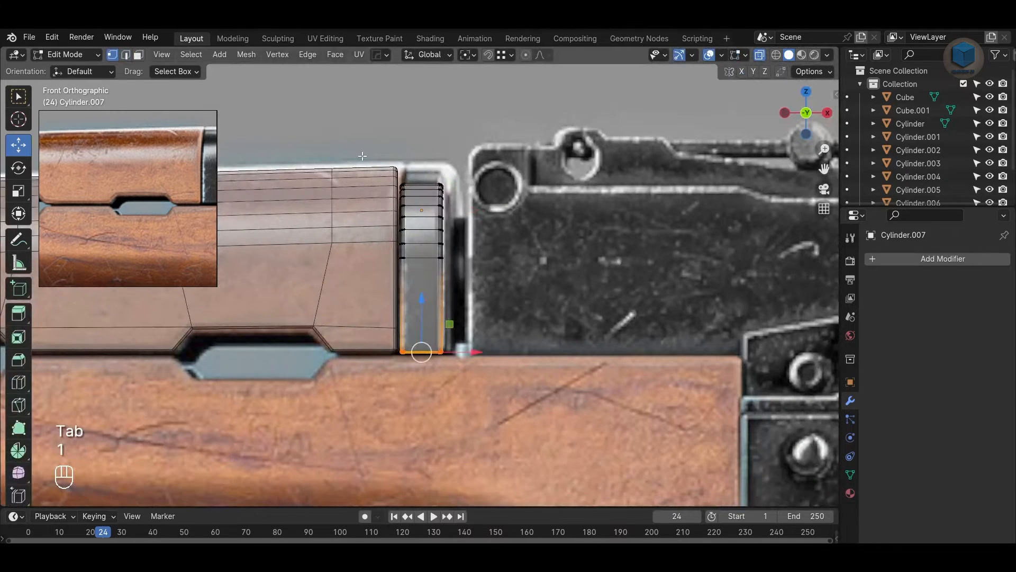
Step: Shift the end vertices of the cap behind the upper handguard along X to fit the reference image
key(1)
alt+click(521, 299)
scroll(521, 299, up, 1)
drag(446, 227, 447, 203)
drag(510, 453, 456, 172)
middle_drag(195, 222, 109, 218)
drag(524, 326, 533, 326)
drag(404, 194, 436, 446)
drag(478, 325, 472, 333)
Step: Move the upper handguard's rear-end vertices along X toward the cap, and save the file
key(Tab)
click(378, 304)
key(Tab)
scroll(441, 366, up, 1)
click(468, 275)
scroll(407, 173, up, 2)
drag(451, 367, 450, 368)
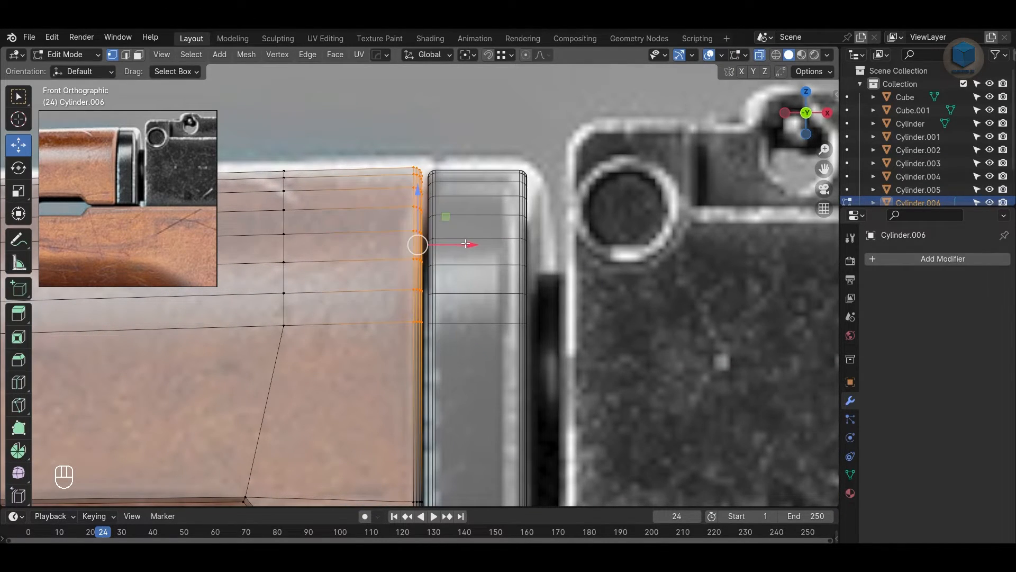
drag(469, 244, 472, 246)
key(Tab)
scroll(482, 336, down, 5)
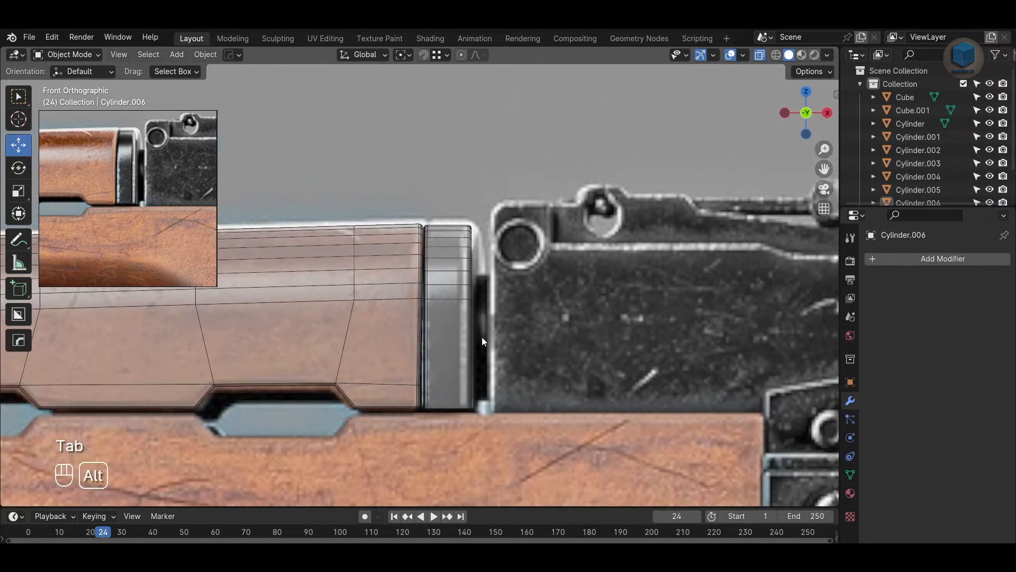
scroll(379, 277, up, 6)
scroll(377, 275, down, 5)
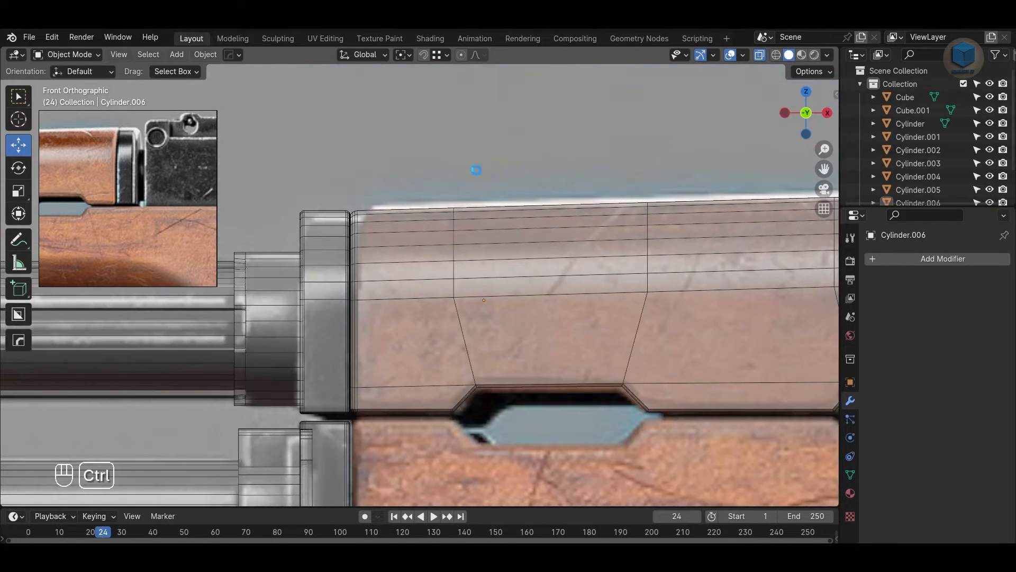
key(ctrl+s)
Step: Scale the rear cap object up slightly in front view to match the reference height
scroll(554, 281, down, 4)
alt+middle_click(547, 295)
key(alt+z)
middle_drag(588, 325, 440, 323)
click(452, 329)
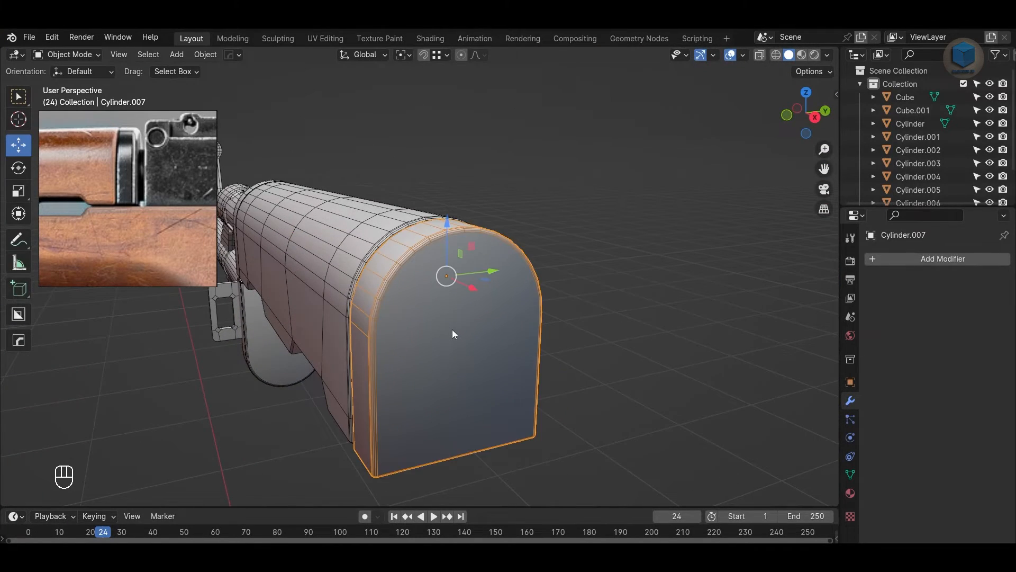
key(KP_1)
scroll(558, 374, up, 1)
key(s)
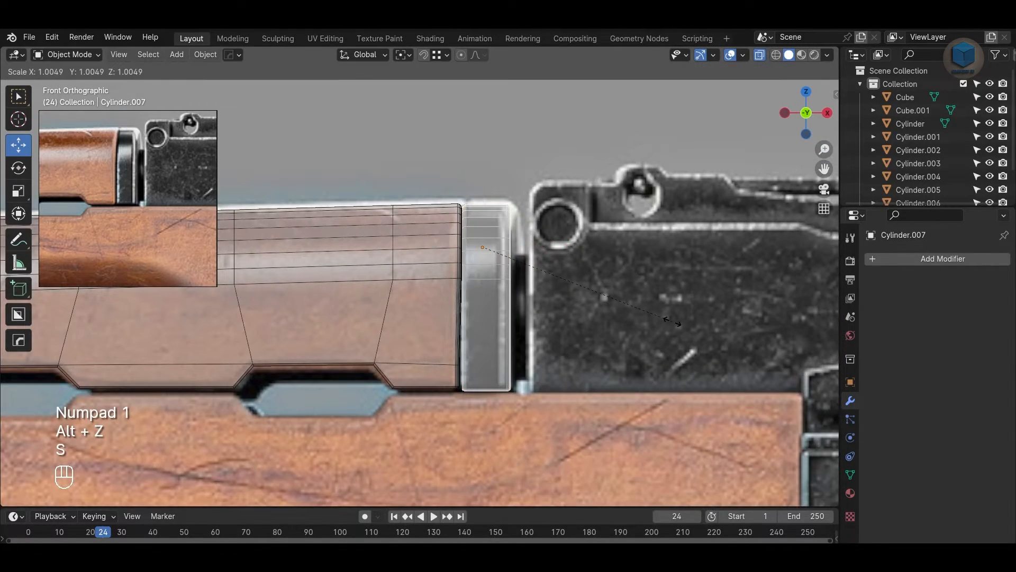
click(676, 322)
Step: Raise the rear cap's bottom vertices slightly to line up with the handguard's lower edge
scroll(676, 322, up, 3)
key(Tab)
drag(616, 448, 468, 491)
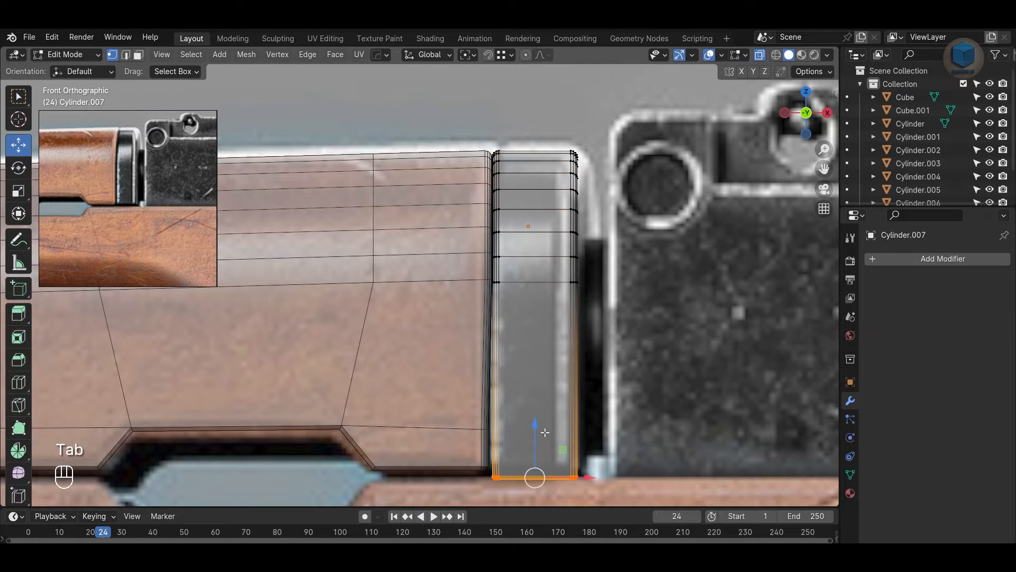
drag(536, 421, 536, 415)
click(548, 376)
scroll(544, 361, down, 1)
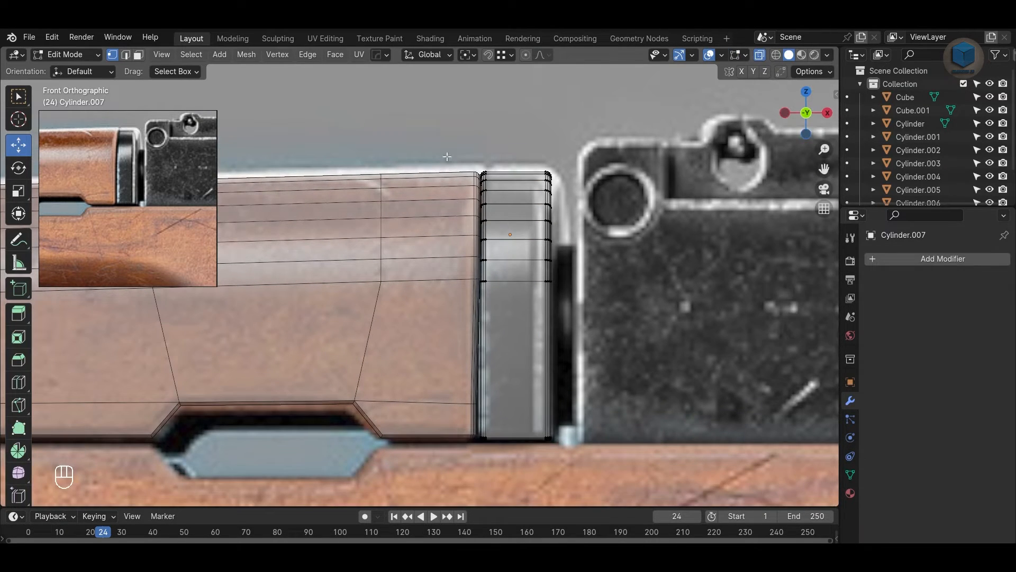
Step: Shift the upper handguard's rear-end vertices along X, including the lower corner, so they meet the cap
key(Tab)
click(424, 198)
key(Tab)
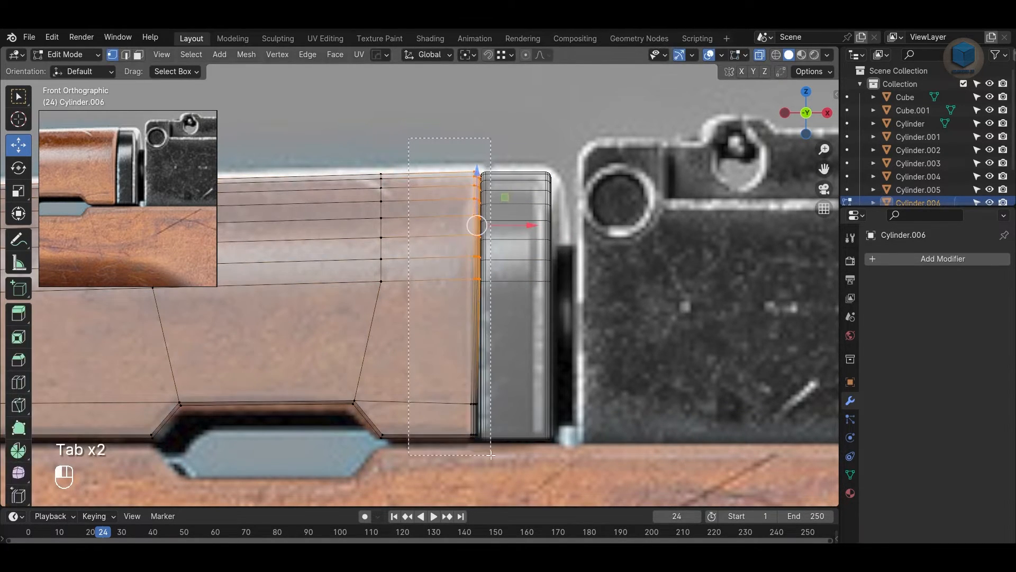
scroll(531, 325, up, 1)
drag(538, 313, 540, 313)
drag(521, 410, 449, 495)
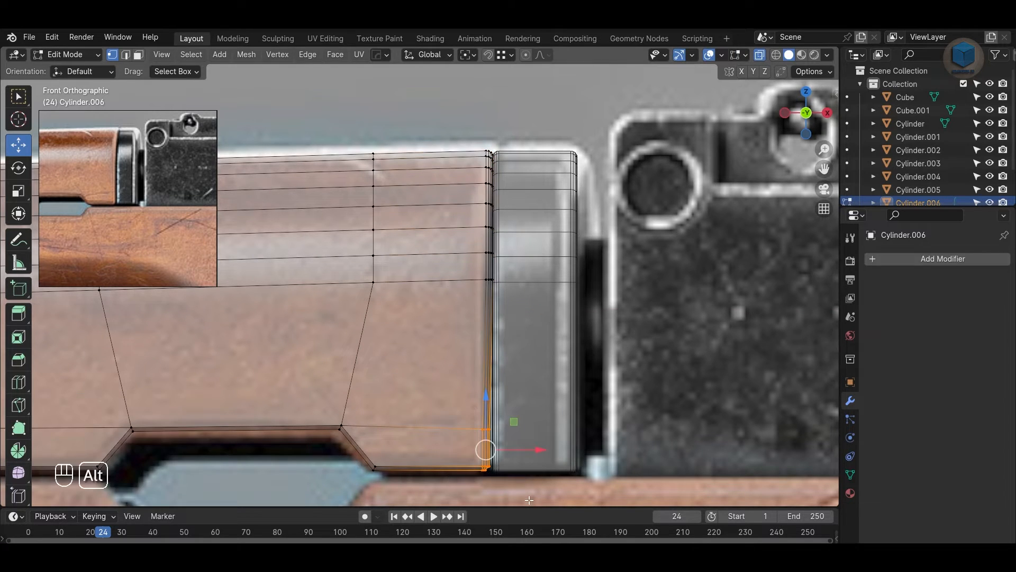
scroll(492, 498, up, 3)
drag(534, 411, 542, 410)
key(Tab)
key(alt+z)
alt+drag(670, 345, 551, 233)
key(ctrl+z)
key(ctrl+z)
key(ctrl+z)
key(ctrl+z)
key(ctrl+z)
key(ctrl+z)
key(Tab)
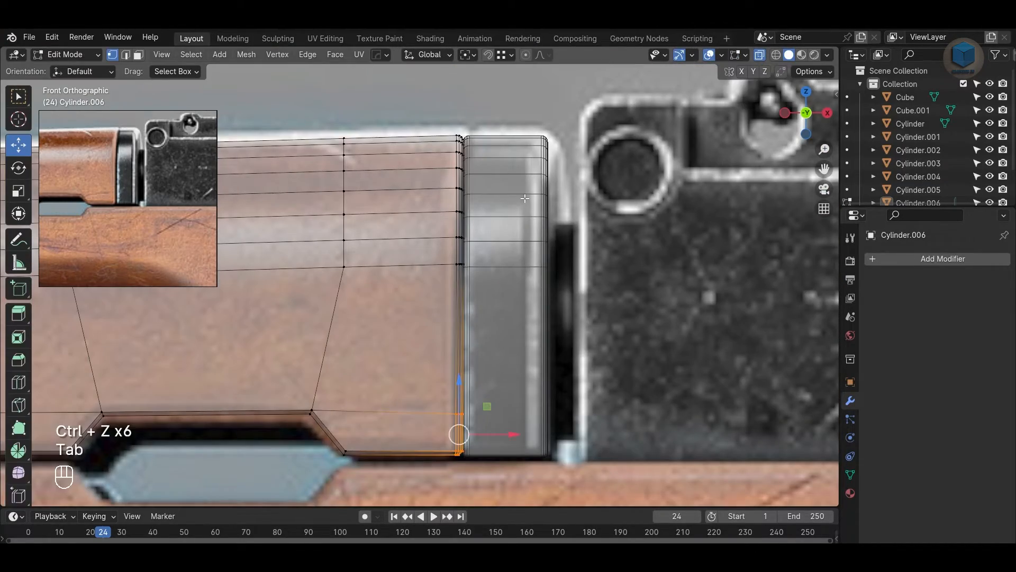
Step: Raise the rear cap's upper vertices slightly to match the reference, and save the file
key(Tab)
click(525, 198)
key(Tab)
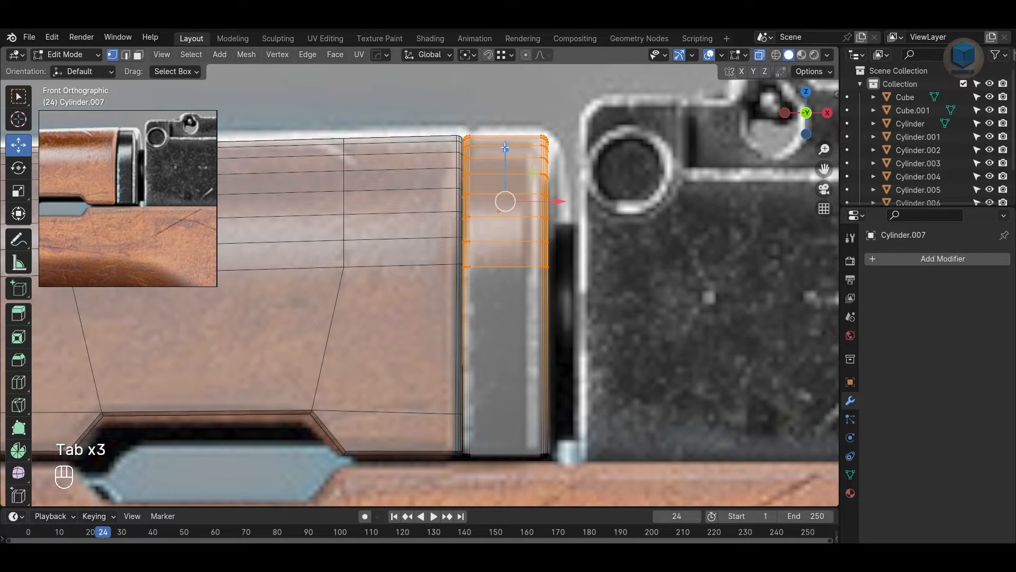
drag(505, 148, 505, 145)
drag(434, 424, 584, 463)
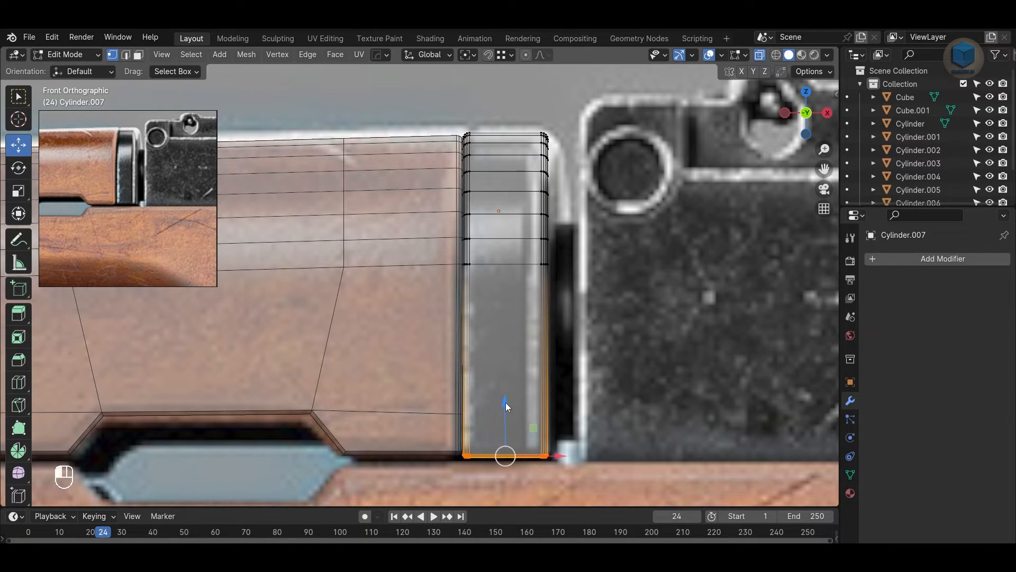
scroll(506, 406, down, 5)
key(Tab)
key(ctrl+s)
key(alt+z)
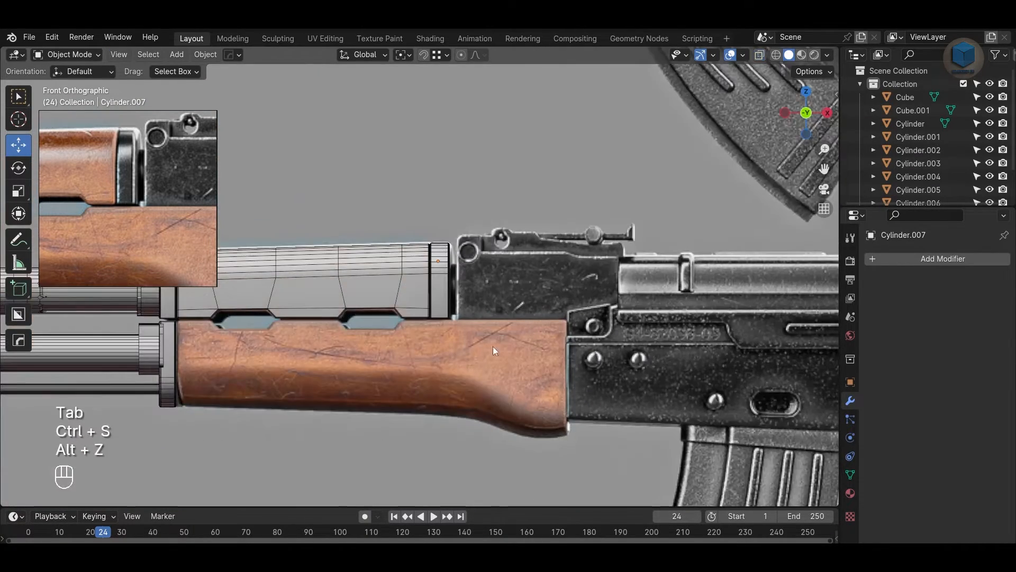
Step: Examine the upper handguard and cap in perspective and against the front reference image
middle_drag(493, 349, 665, 332)
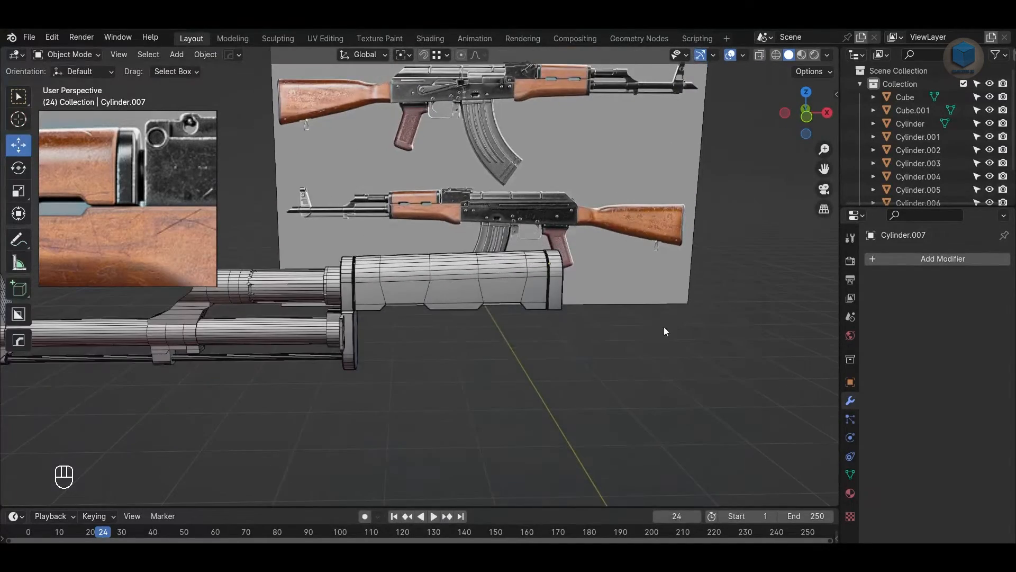
scroll(438, 357, down, 1)
alt+middle_drag(439, 357, 518, 350)
key(KP_1)
alt+middle_drag(600, 319, 522, 301)
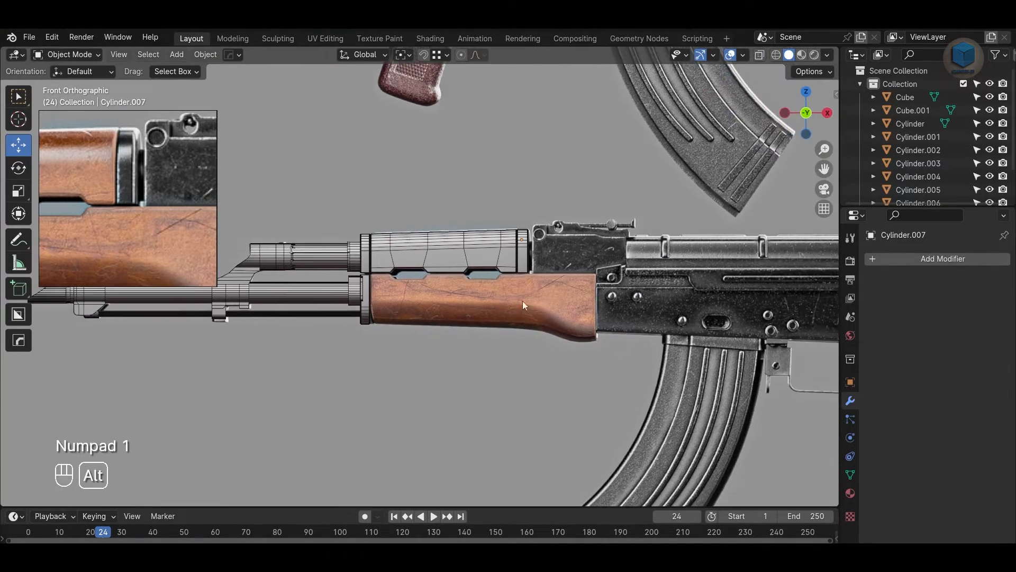
scroll(522, 300, up, 1)
alt+middle_drag(591, 294, 560, 294)
scroll(518, 279, up, 1)
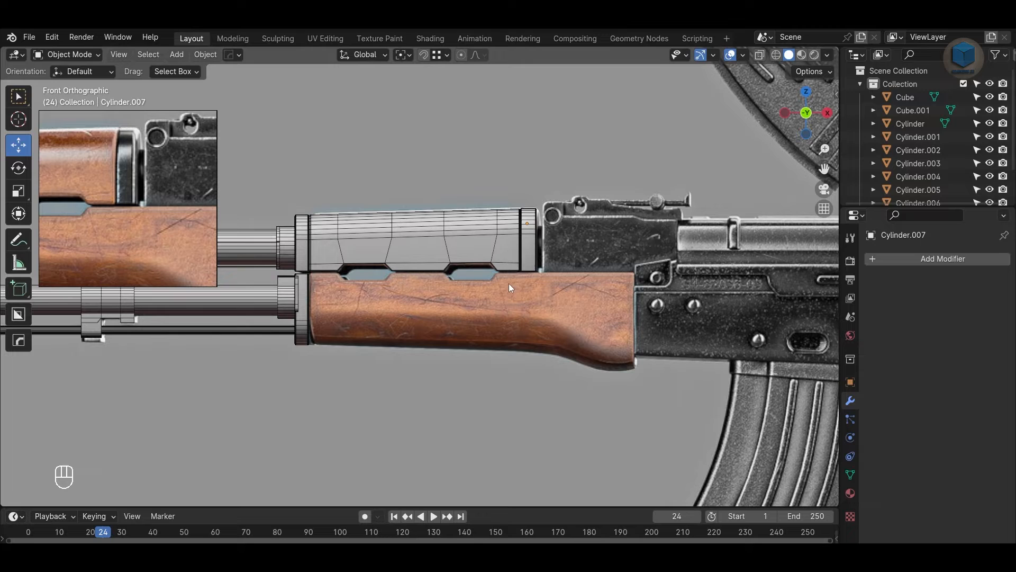
Step: Duplicate the upper handguard, move the copy 0.28083 m down along Z, and flip it with a Z scale of -1
click(493, 232)
key(shift+s)
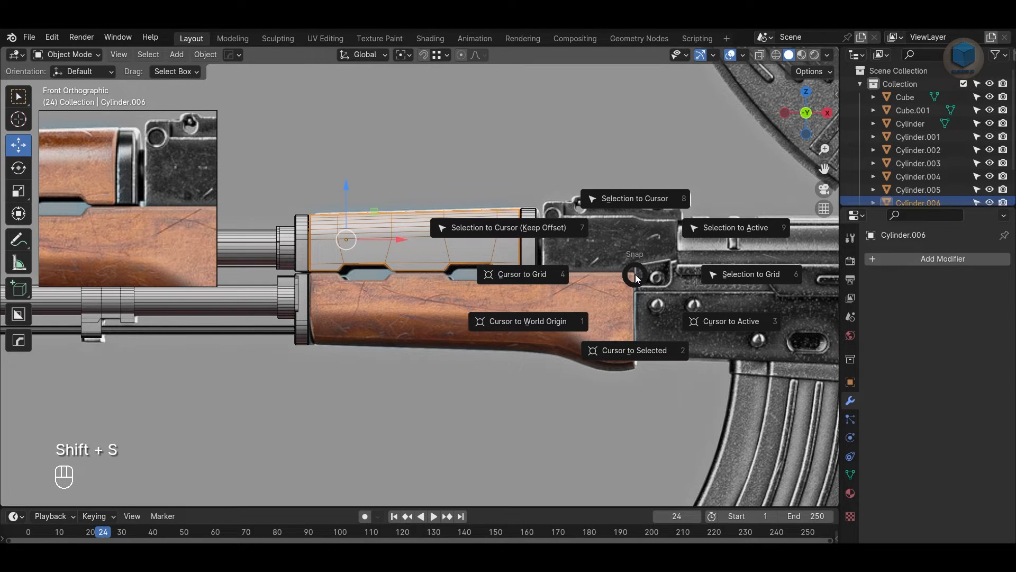
key(Escape)
key(shift+d)
key(z)
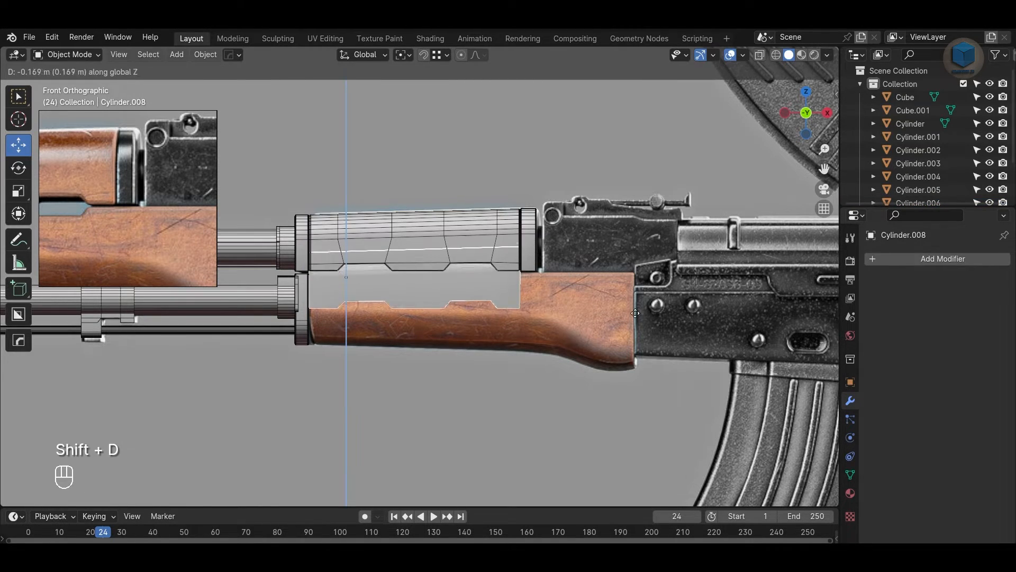
click(639, 329)
text(s-1)
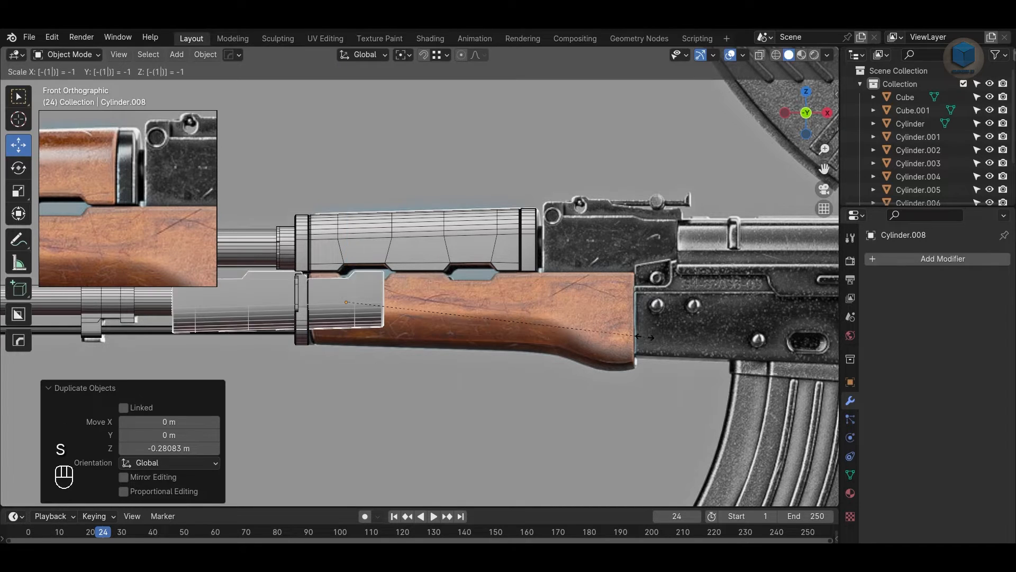
text(z)
click(645, 337)
scroll(385, 271, up, 2)
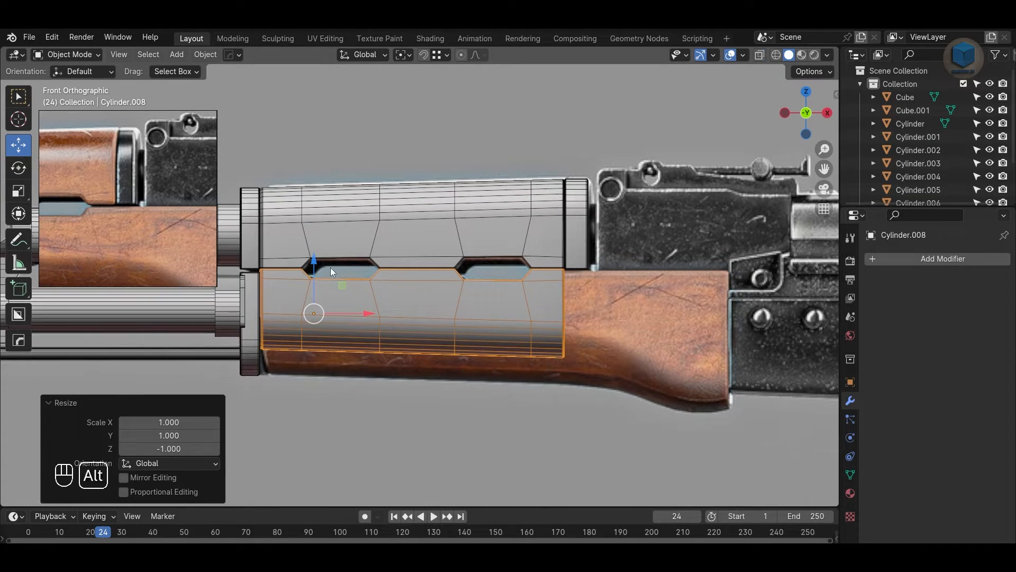
Step: Nudge the flipped copy vertically with X-ray on so its cutouts align with the reference
key(alt+z)
drag(316, 260, 318, 262)
alt+middle_click(396, 339)
Step: Lower the copy's lower rows of vertices 0.071617 m to reach the bottom of the lower handguard
key(Tab)
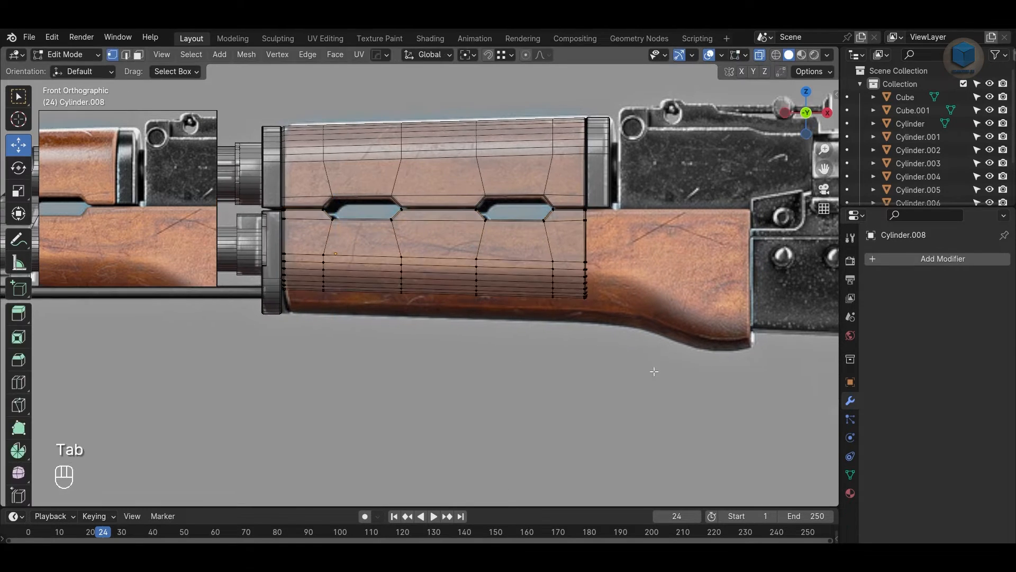
key(1)
drag(718, 362, 272, 244)
scroll(424, 265, up, 1)
drag(431, 223, 449, 250)
alt+middle_click(593, 358)
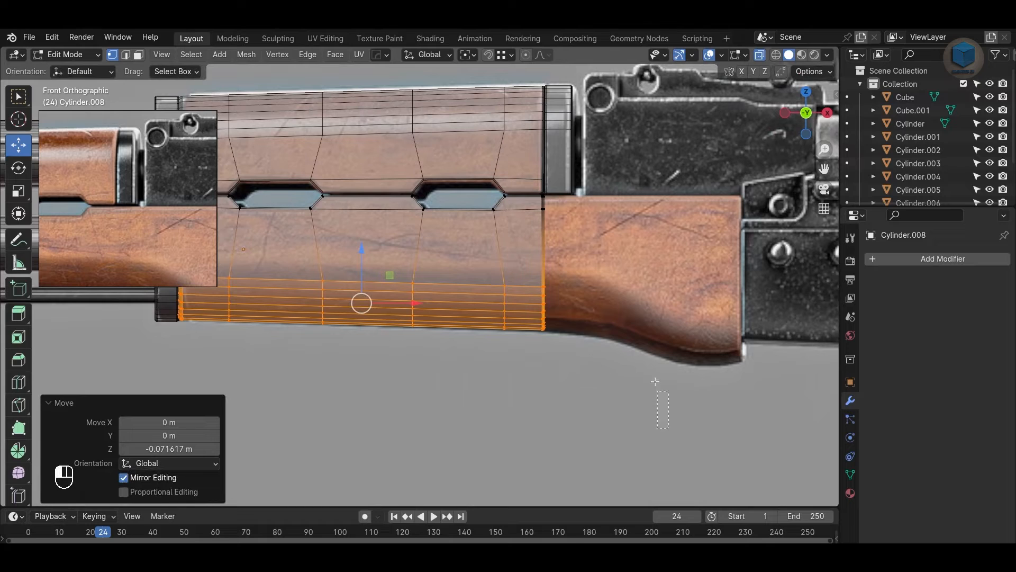
Step: Move the lower handguard's rear-end vertices 0.51073 m along X to meet the receiver
drag(655, 381, 535, 158)
click(645, 413)
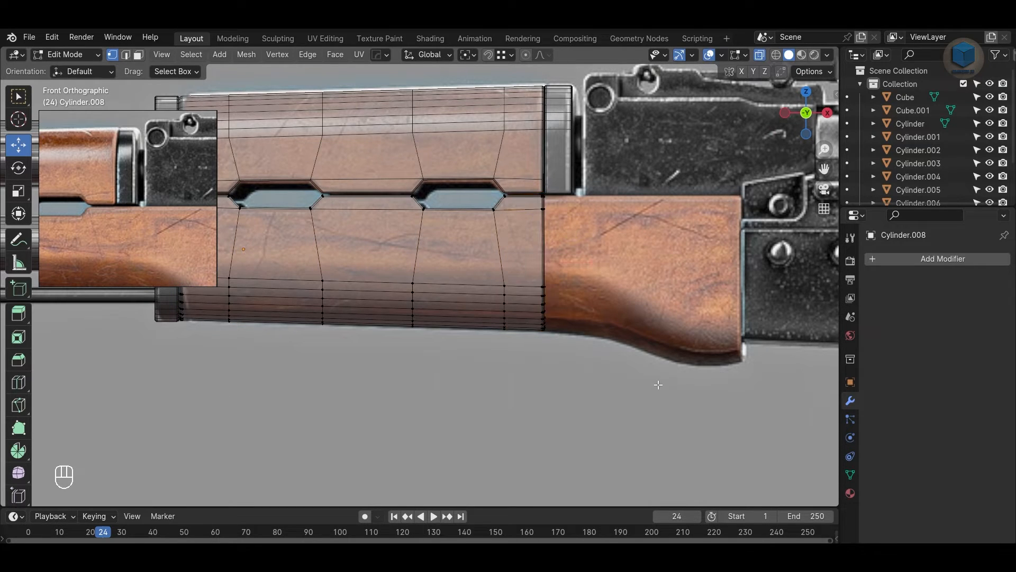
shift+middle_drag(641, 378, 563, 399)
scroll(546, 405, up, 2)
drag(538, 449, 468, 223)
key(g)
key(x)
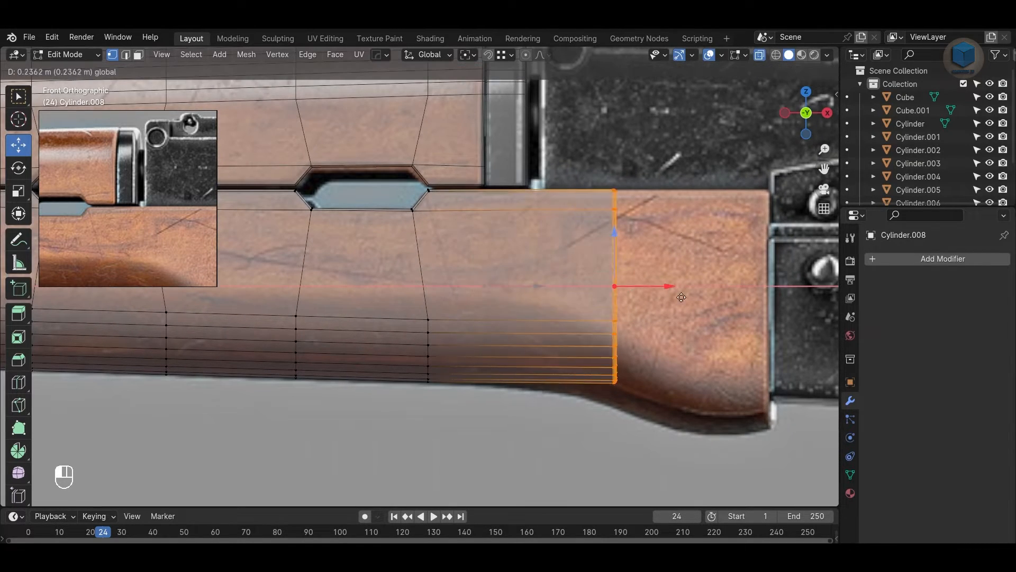
drag(829, 324, 829, 324)
shift+middle_drag(661, 374, 561, 343)
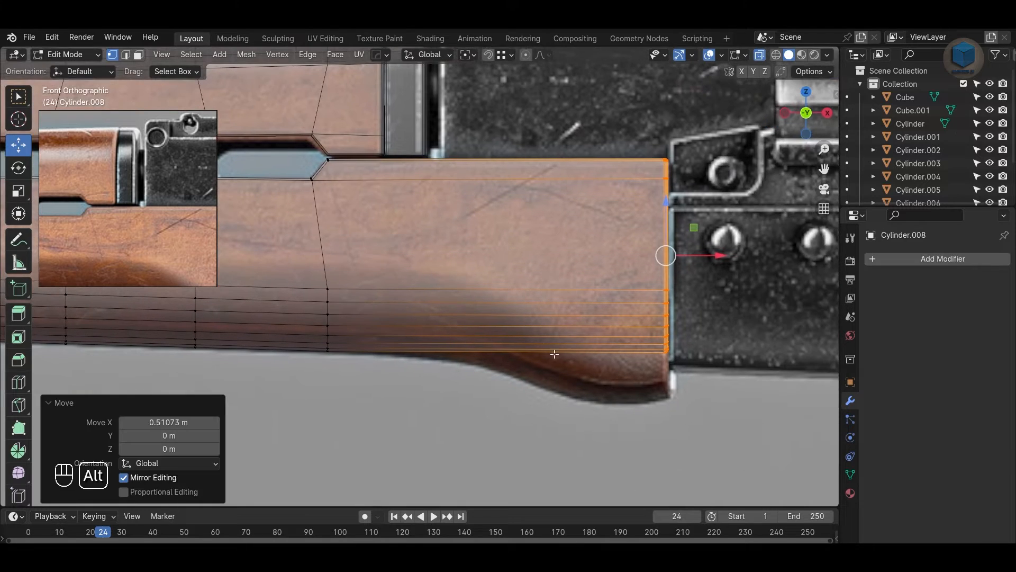
Step: Add a loop cut behind the rear cutout at factor 0.352 and lower its bottom vertices to the reference outline
key(alt+a)
key(ctrl+t)
click(472, 324)
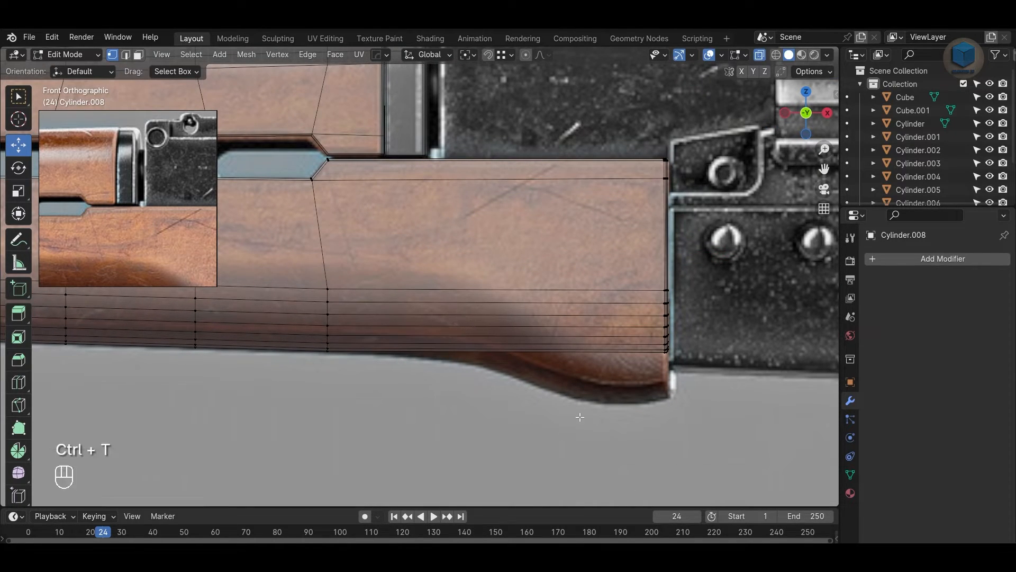
key(ctrl+r)
click(540, 294)
click(439, 248)
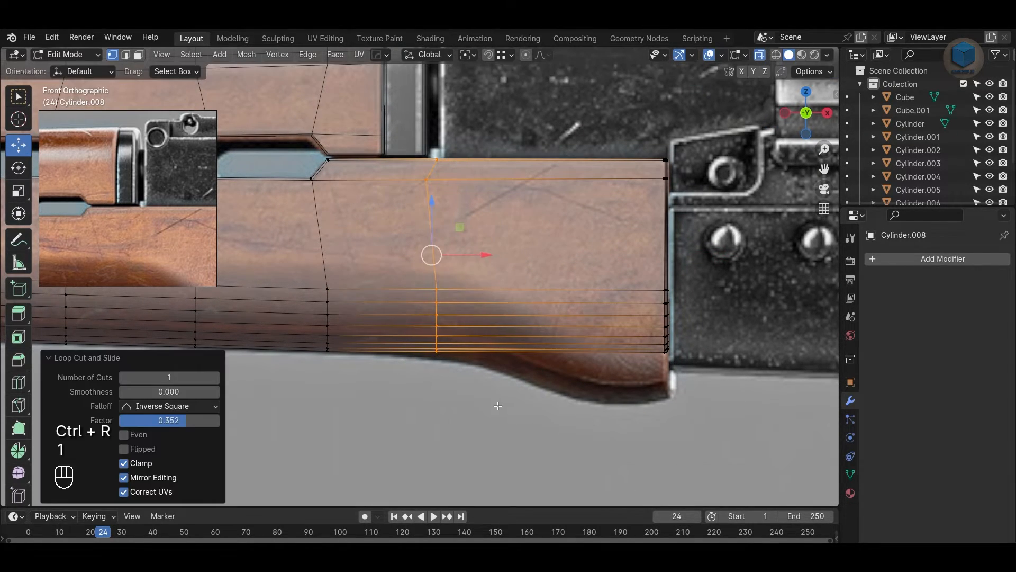
mouse_move(437, 265)
mouse_down()
mouse_move(446, 313)
mouse_move(437, 278)
mouse_up()
click(567, 393)
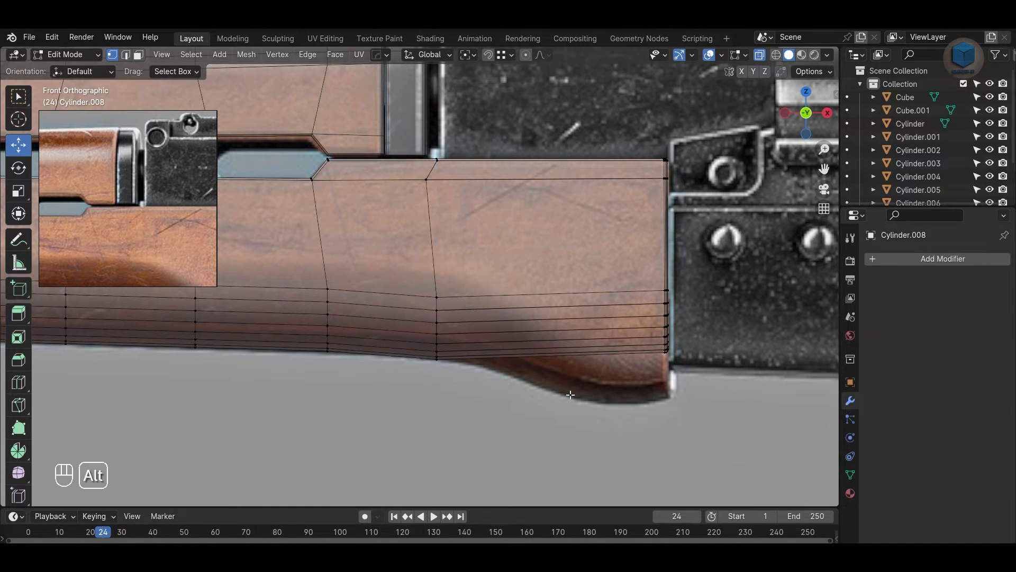
Step: Add a second loop cut at factor 0.554 where the bottom bulge begins, and straighten it with an X scale of 0
alt+shift+drag(525, 342, 464, 338)
key(ctrl+r)
click(464, 337)
click(405, 338)
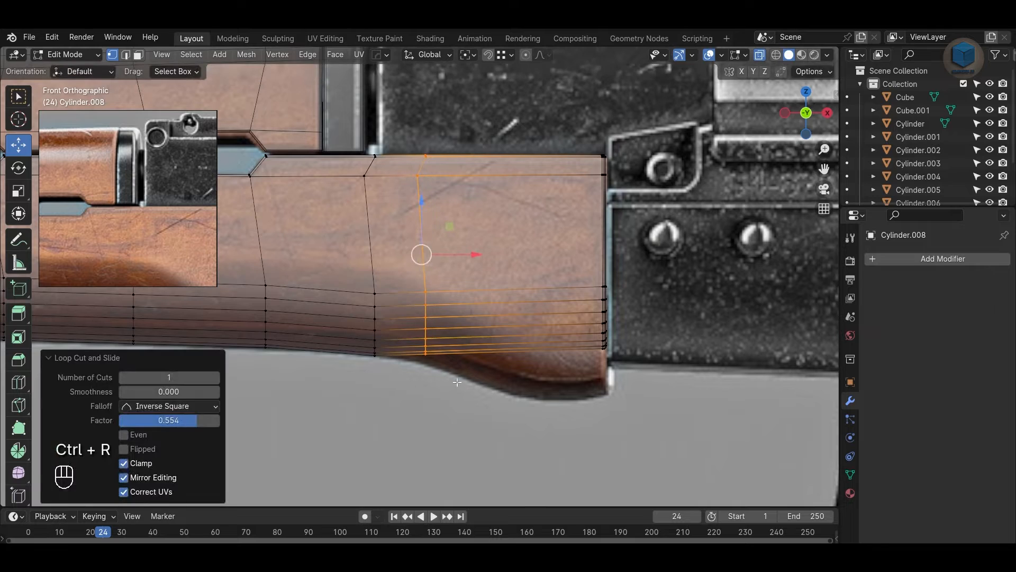
key(2)
alt+shift+click(434, 240)
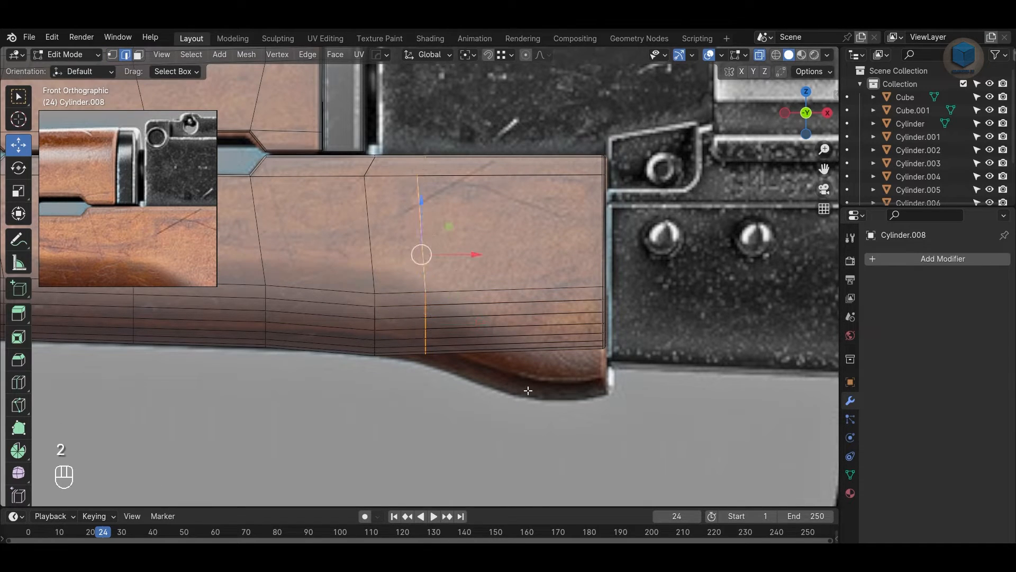
key(s)
key(x)
key(0)
key(Return)
Step: Lower the bottom vertices of the straightened loop and of the rear end to follow the bulge outline
key(1)
drag(448, 404, 422, 281)
click(529, 392)
alt+middle_drag(659, 402, 634, 385)
drag(638, 382, 489, 296)
Step: Add a centred loop cut in the rear section and lower its bottom vertices to the reference curve
key(ctrl+r)
click(513, 367)
right_click(511, 368)
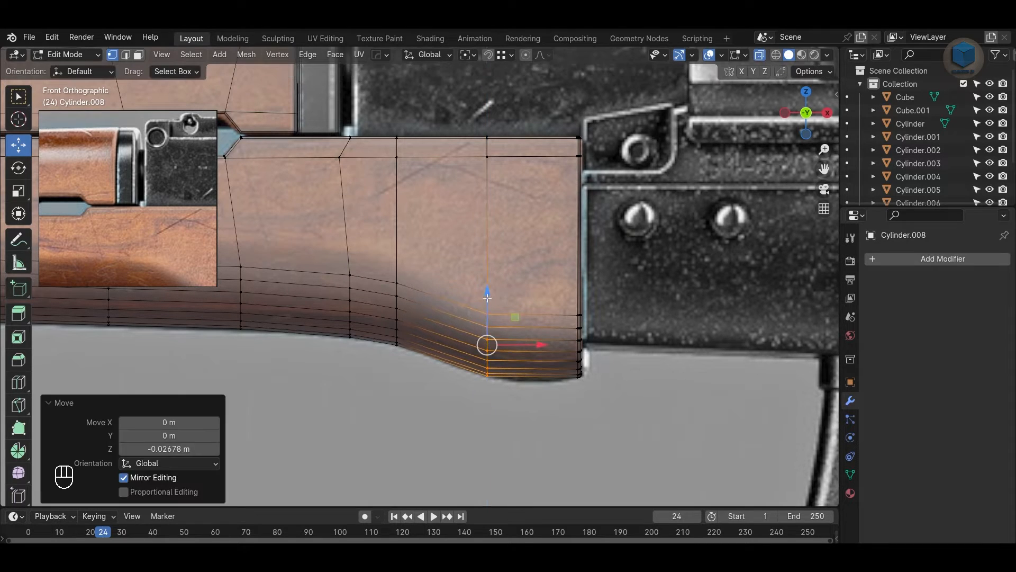
click(497, 416)
Step: Add another centred loop cut near the rear end and lower its bottom vertices to round the bulge
alt+middle_drag(574, 422, 535, 417)
key(ctrl+r)
click(502, 362)
right_click(501, 362)
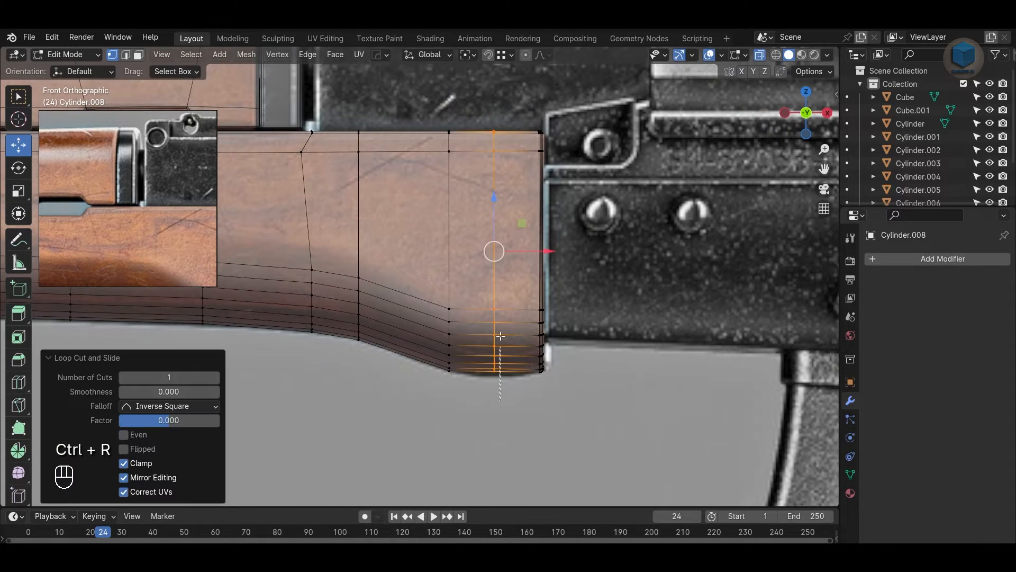
drag(500, 397, 500, 293)
click(477, 399)
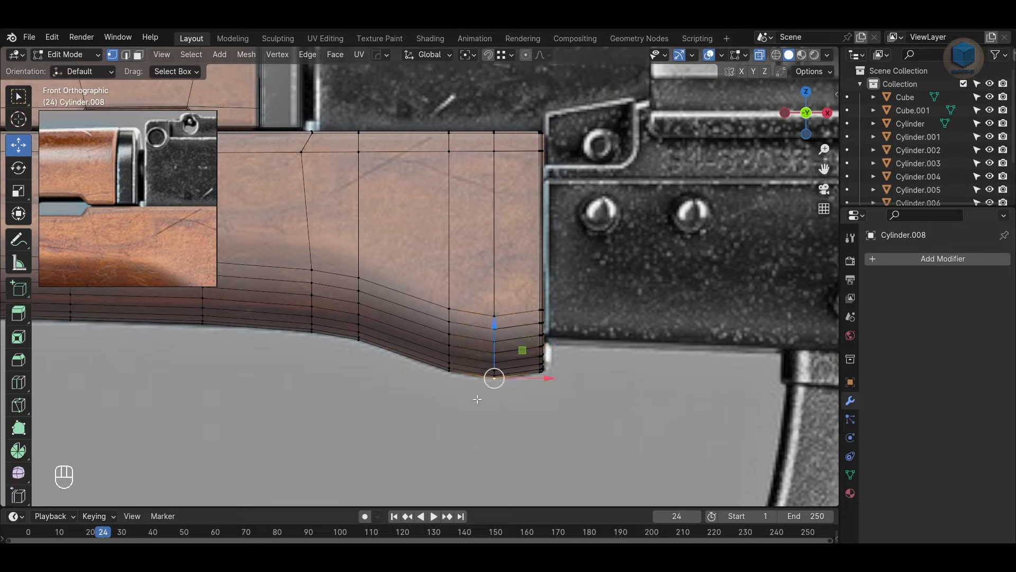
Step: Slide the edge loop in the middle of the bulge's slope forward at factor 0.268
alt+click(450, 138)
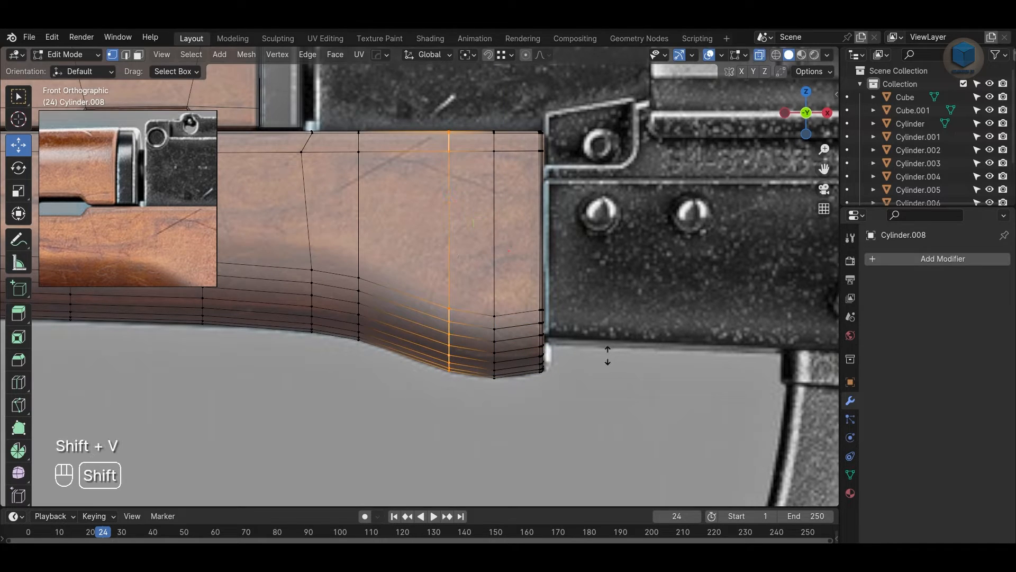
key(shift+v)
click(582, 350)
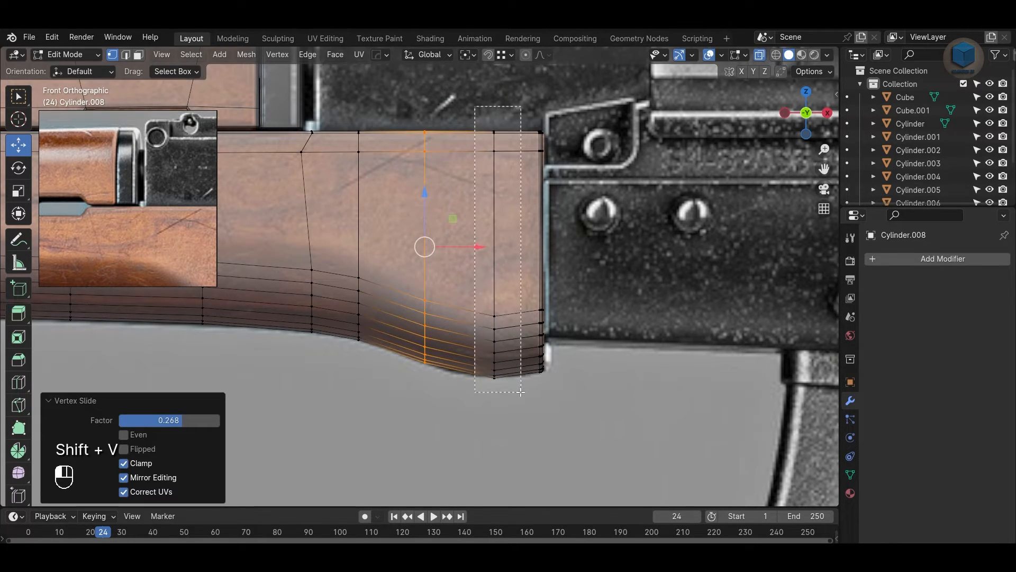
Step: Slide the edge loop at the lowest point of the rear bulge slightly forward
drag(521, 392, 522, 392)
key(shift+v)
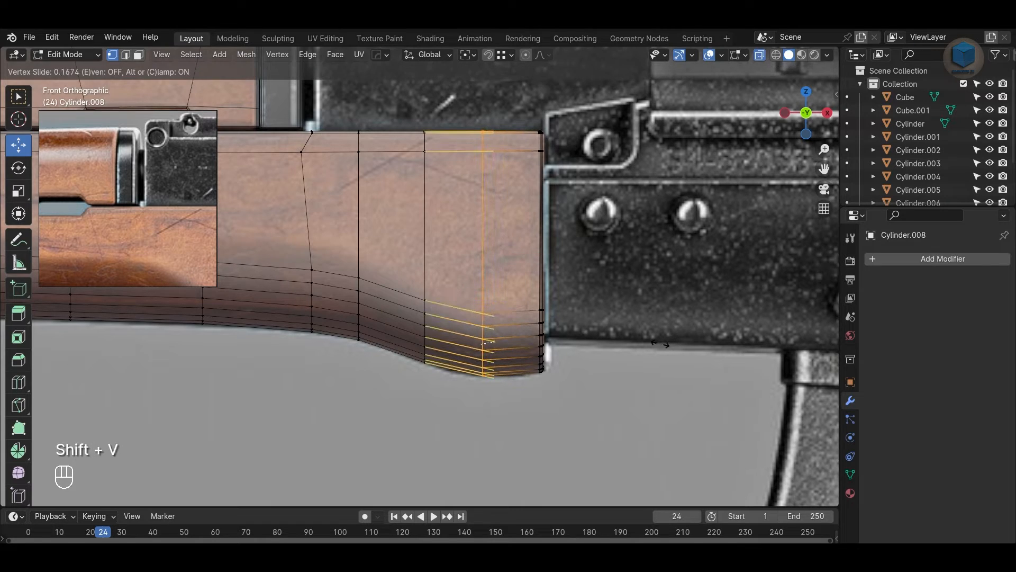
click(546, 322)
drag(489, 398, 489, 397)
drag(483, 292, 484, 297)
Step: Bevel the edge loop at the bulge's lowest point with two segments and a width of about 0.447 m
key(2)
alt+click(483, 296)
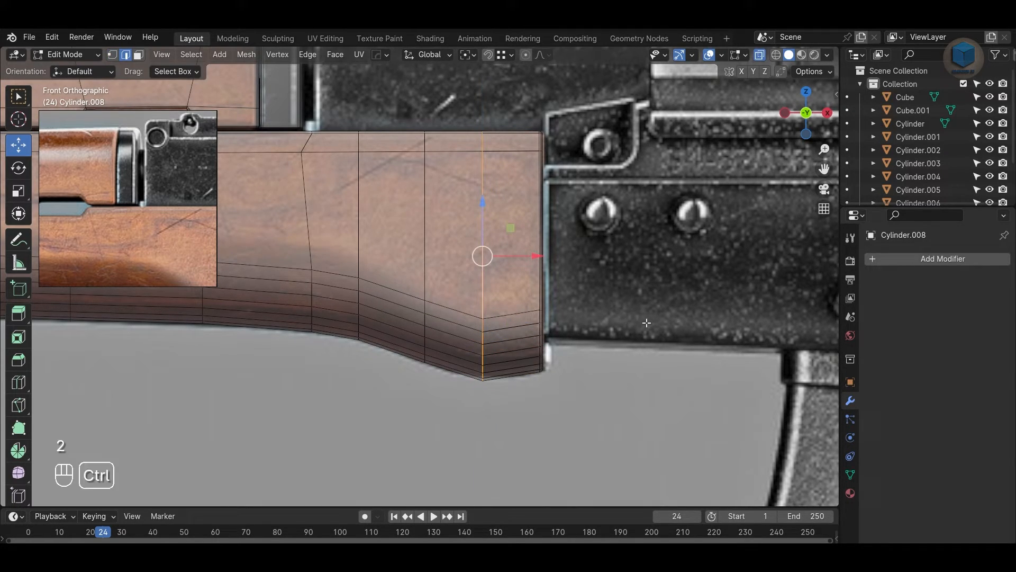
key(ctrl+b)
click(676, 331)
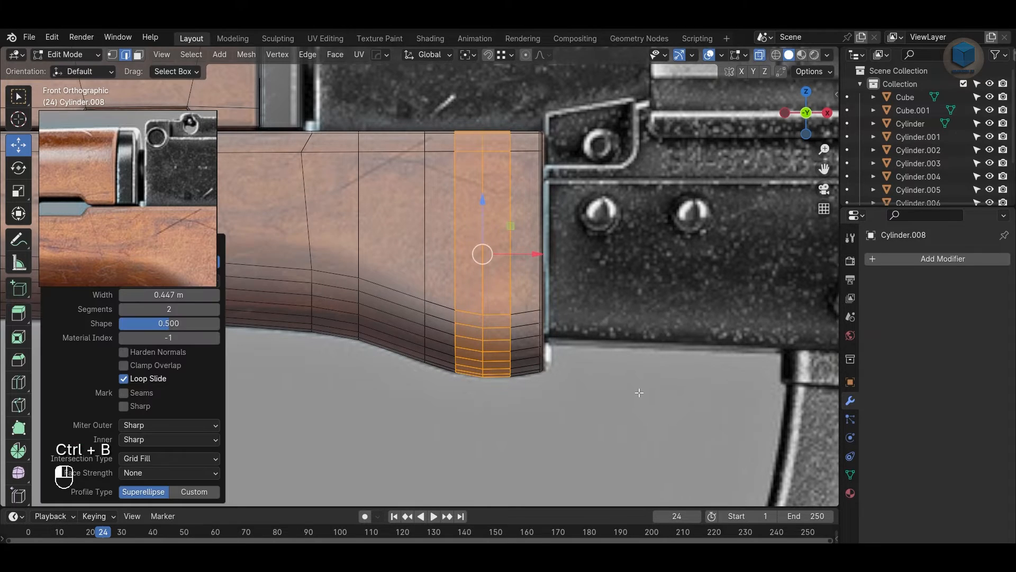
click(639, 393)
scroll(427, 240, up, 1)
Step: Add a centred loop cut in the upper part of the bulge's slope and nudge its bottom vertices to the reference curve
key(1)
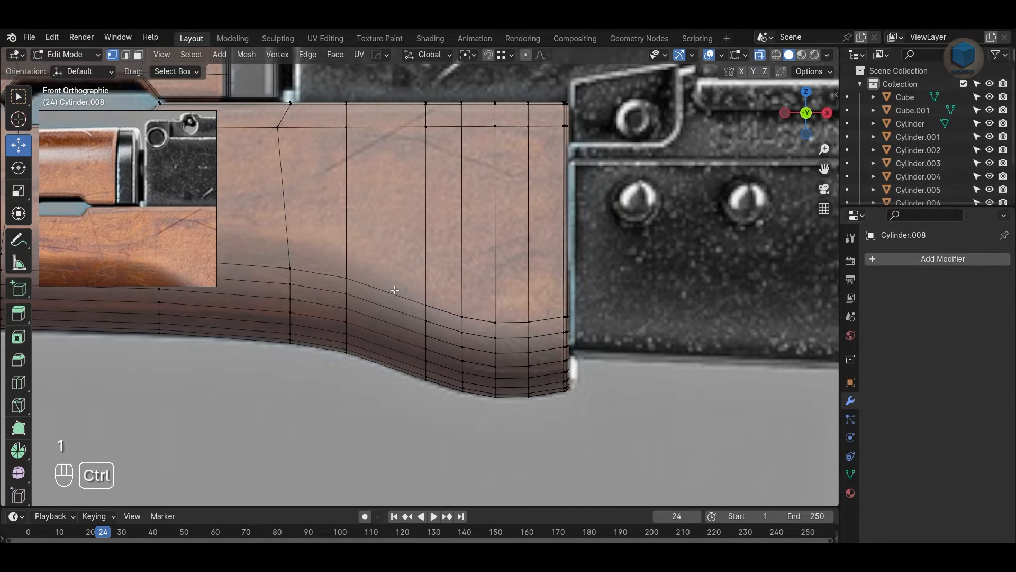
key(ctrl+r)
click(385, 309)
right_click(385, 309)
click(383, 276)
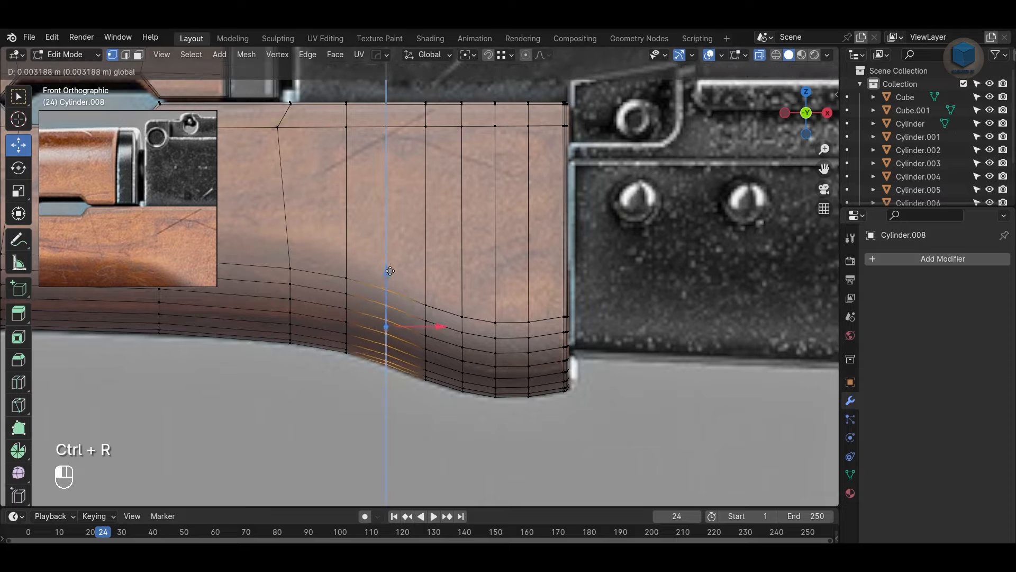
click(397, 273)
Step: Lower the bottom vertices of the loop in the middle of the slope slightly to follow the bulge outline
scroll(449, 328, up, 4)
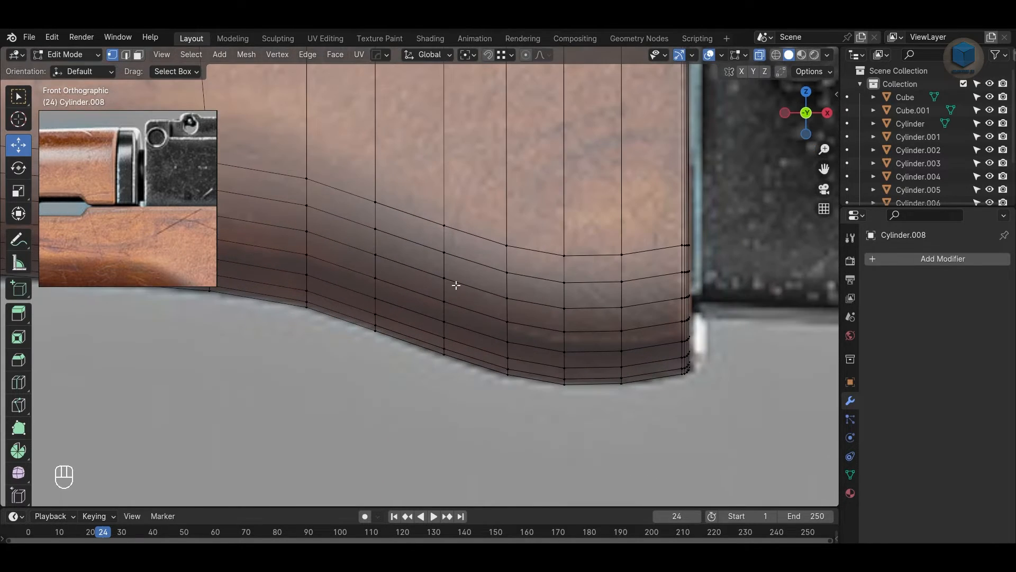
drag(406, 183, 466, 377)
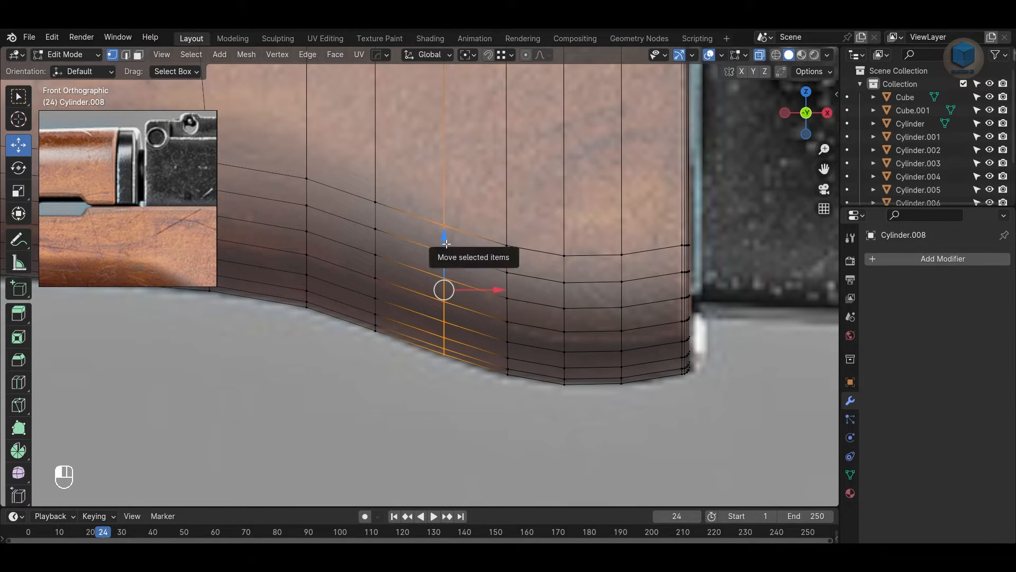
drag(446, 244, 450, 246)
click(473, 415)
scroll(507, 399, down, 1)
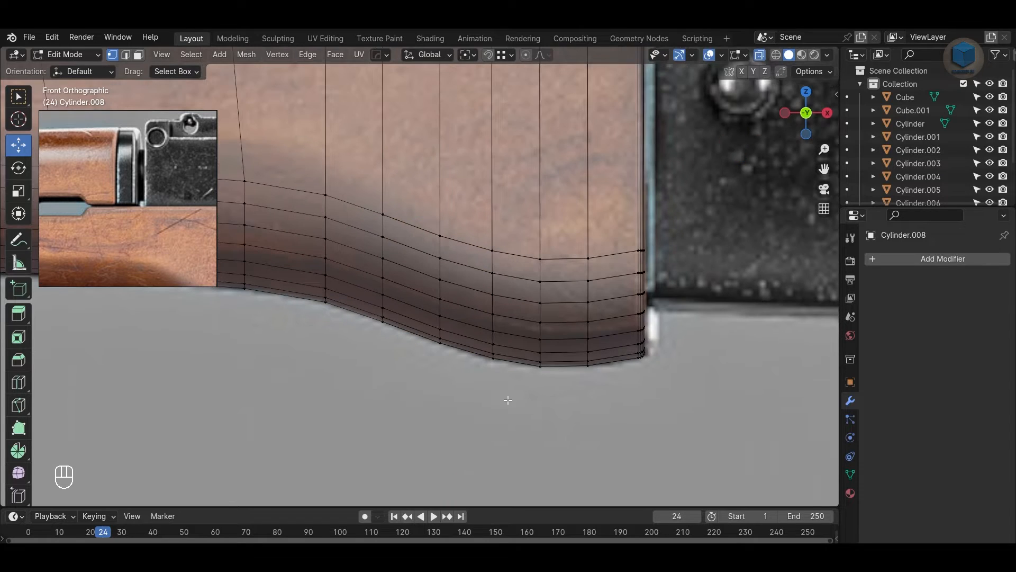
Step: Straighten the slanted edge loop ahead of the bulge by scaling it to 0 along X
alt+scroll(508, 397, up, 1)
shift+middle_drag(528, 306, 485, 387)
scroll(456, 273, down, 3)
shift+middle_drag(435, 311, 514, 326)
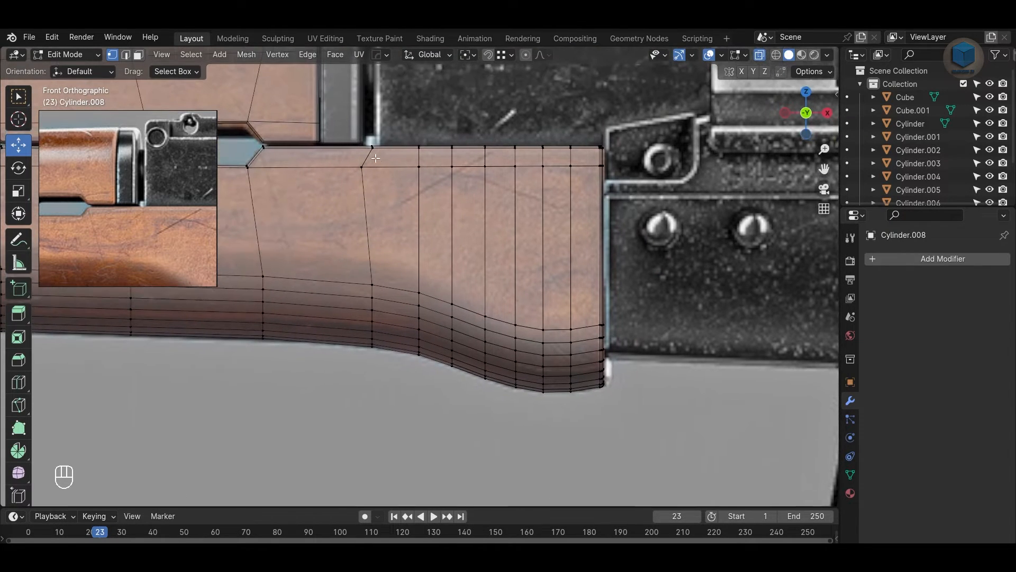
alt+click(366, 228)
key(s)
key(x)
key(0)
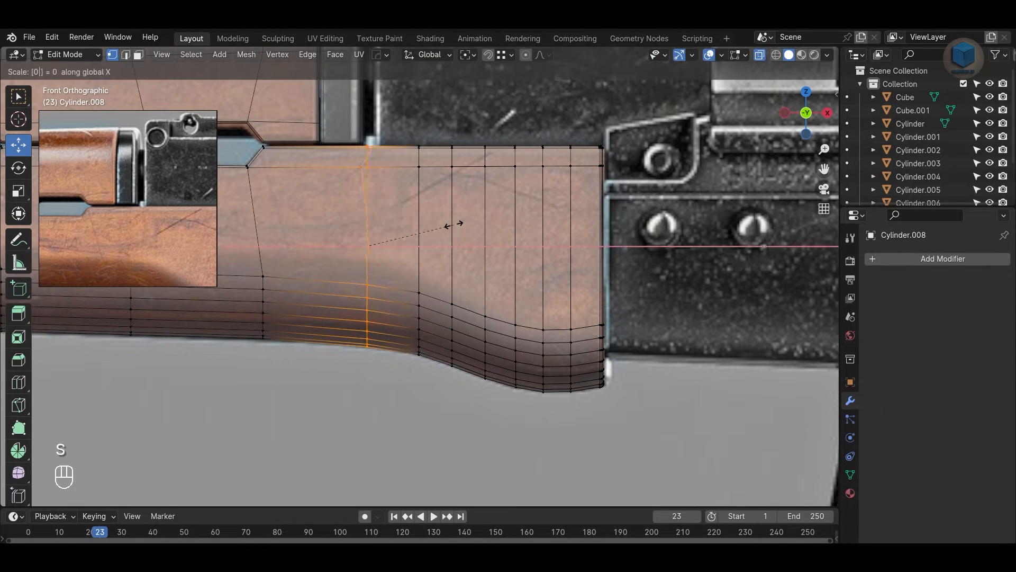
key(Return)
Step: Finish editing the lower handguard mesh, turn off X-ray and save the file
key(Tab)
scroll(555, 284, down, 3)
key(alt+z)
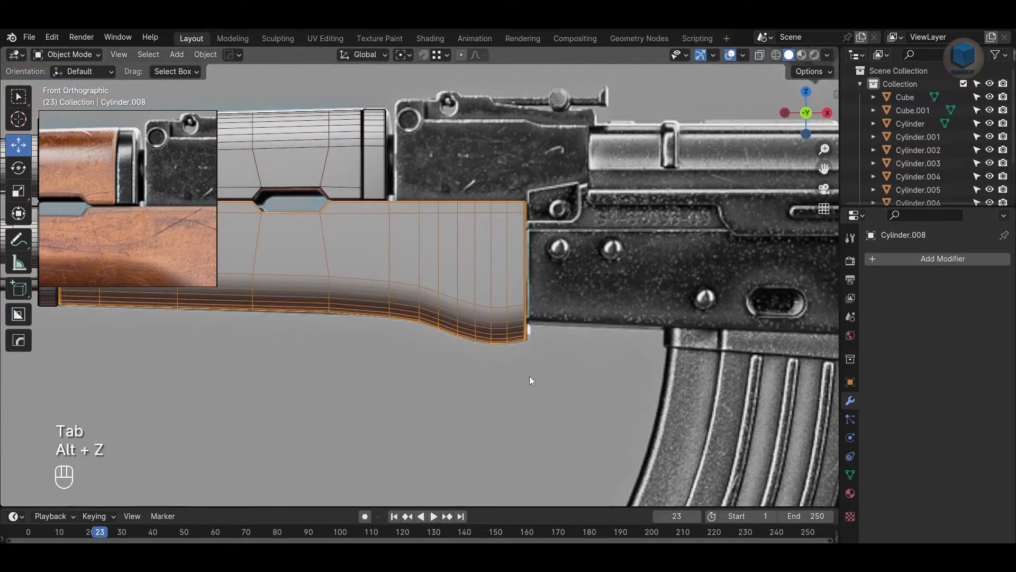
middle_drag(529, 378, 499, 363)
key(ctrl+s)
Step: Add a cube, move it about -0.484 m in X and 2.357 m in Z over the rear sight block, and enable X-ray
key(KP_1)
scroll(497, 359, up, 5)
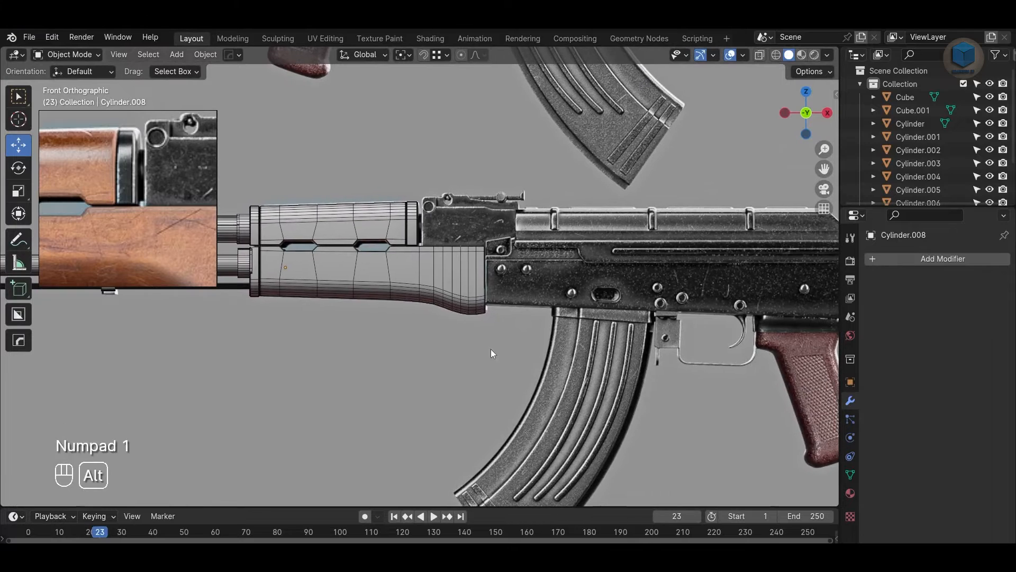
key(alt+z)
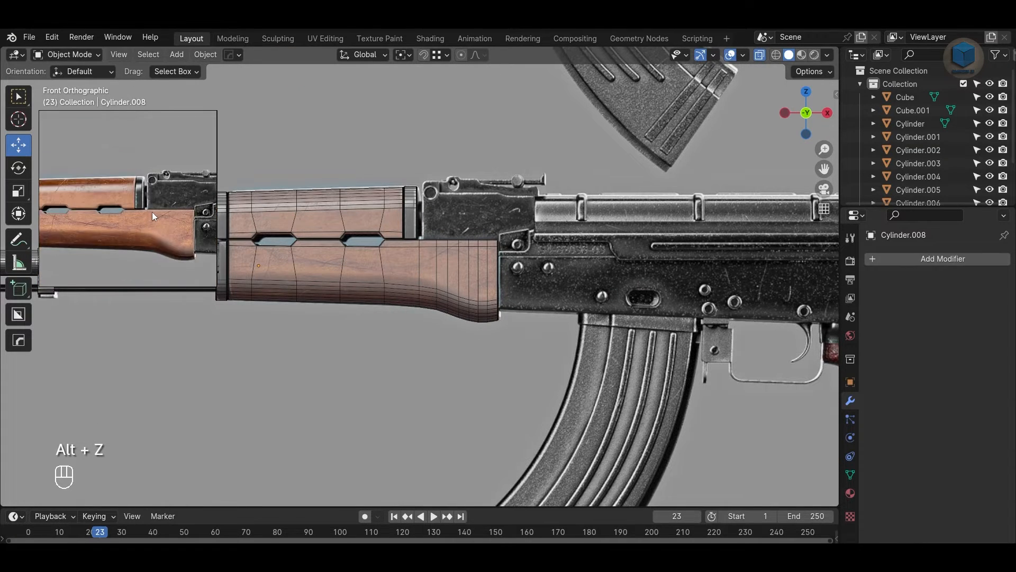
scroll(715, 408, up, 4)
scroll(716, 407, up, 1)
shift+middle_drag(486, 244, 495, 414)
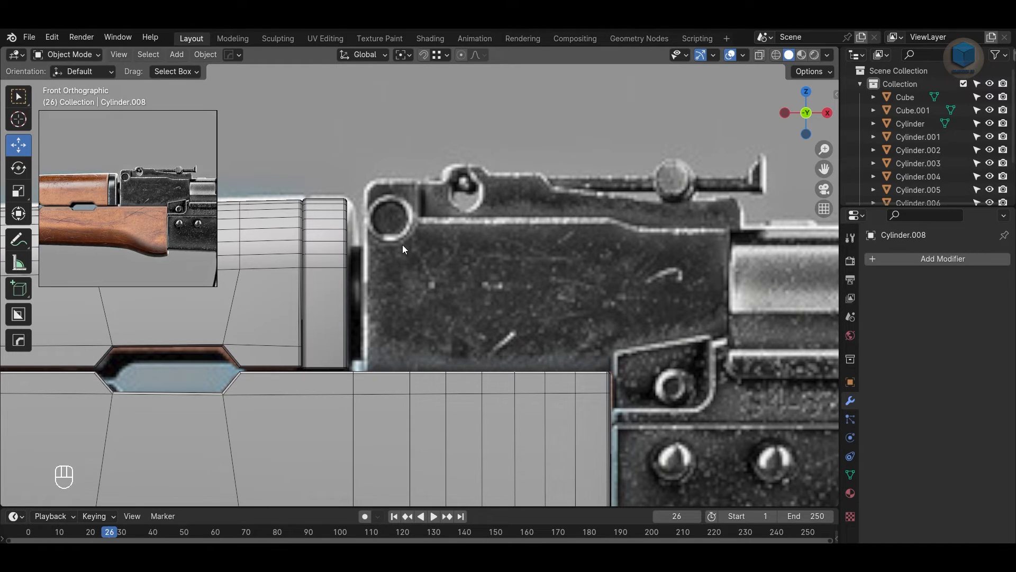
key(shift+a)
mouse_move(403, 244)
click(451, 268)
scroll(601, 379, down, 3)
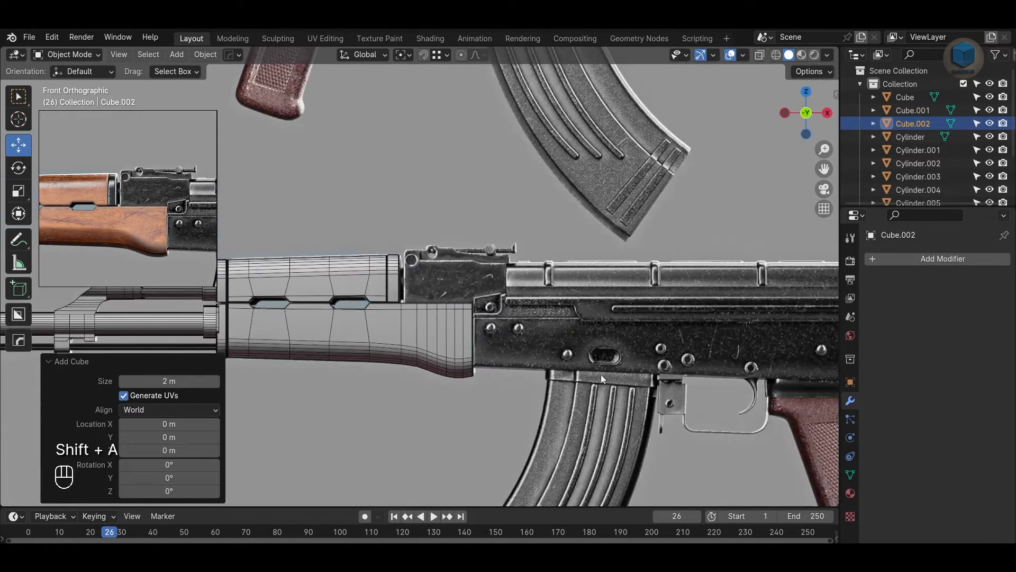
scroll(604, 379, down, 2)
key(w)
click(550, 110)
key(alt+z)
scroll(751, 232, up, 2)
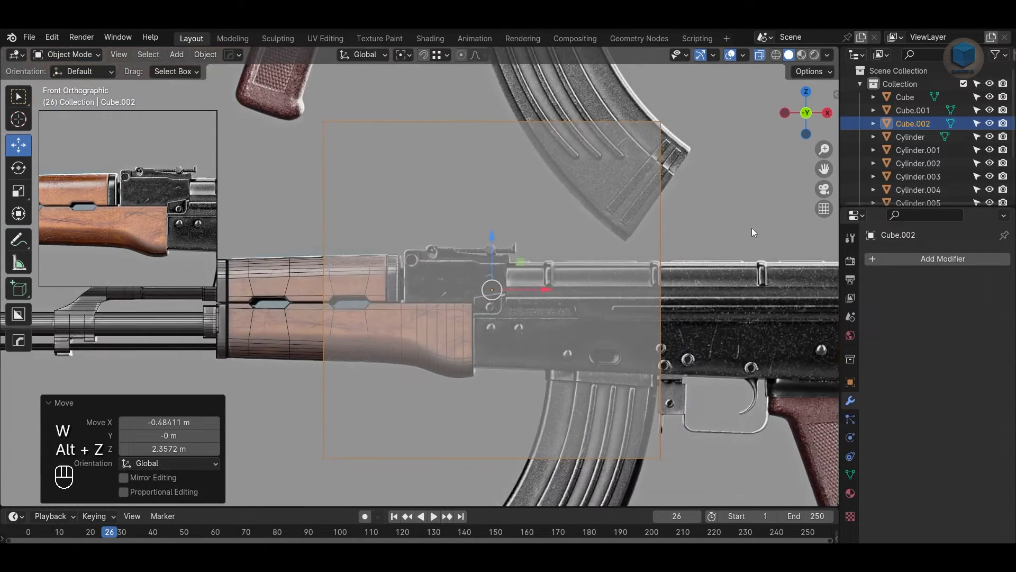
Step: Scale the cube to about 0.205 and align its front edge with the front of the rear sight block
key(s)
click(545, 279)
scroll(581, 312, up, 5)
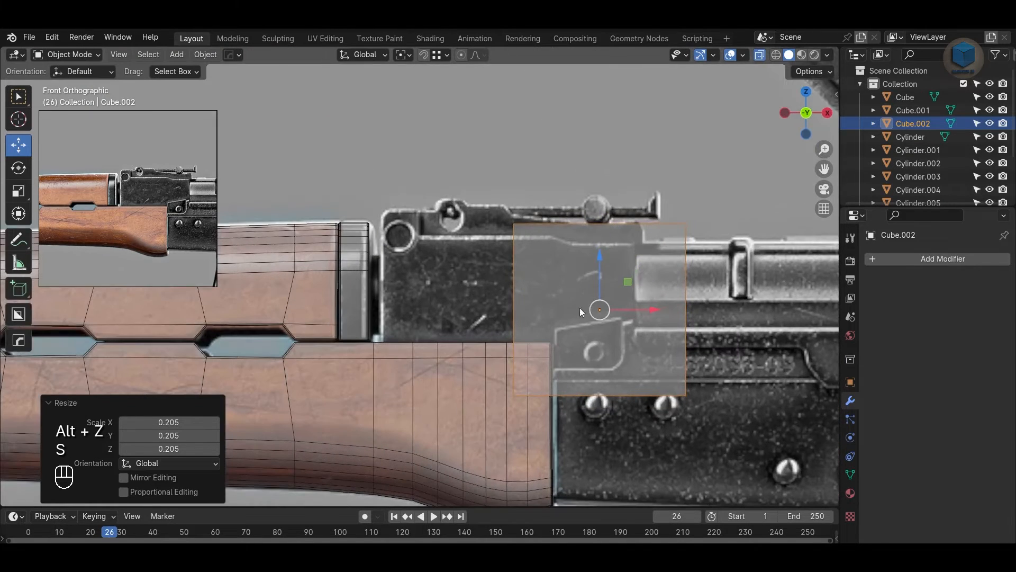
key(g)
click(465, 263)
scroll(464, 261, up, 2)
Step: Raise the cube's bottom vertices slightly and lower its top vertices about 0.142 m to the block's horizontal ridge line
key(Tab)
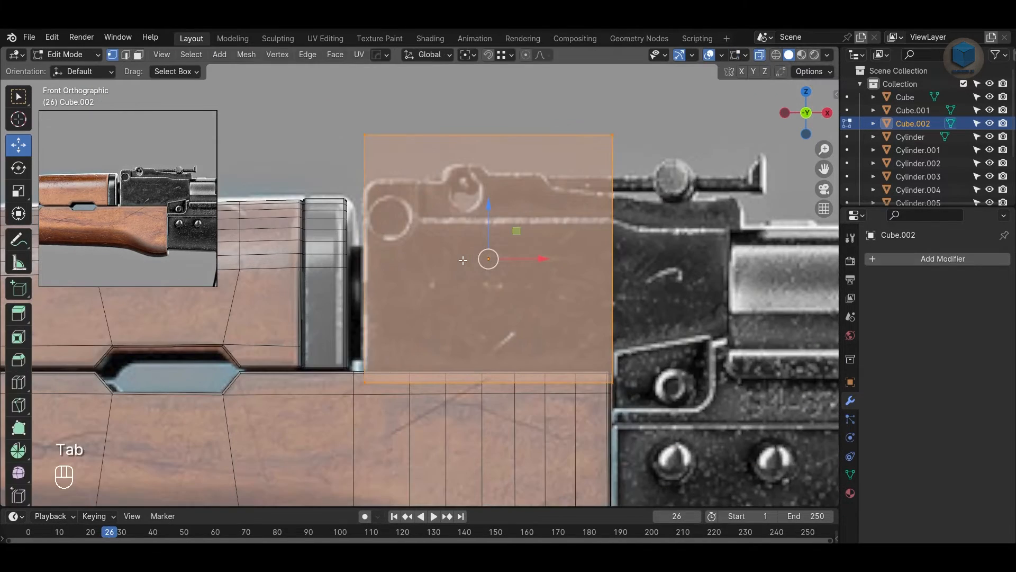
alt+middle_drag(463, 260, 458, 289)
drag(305, 375, 647, 466)
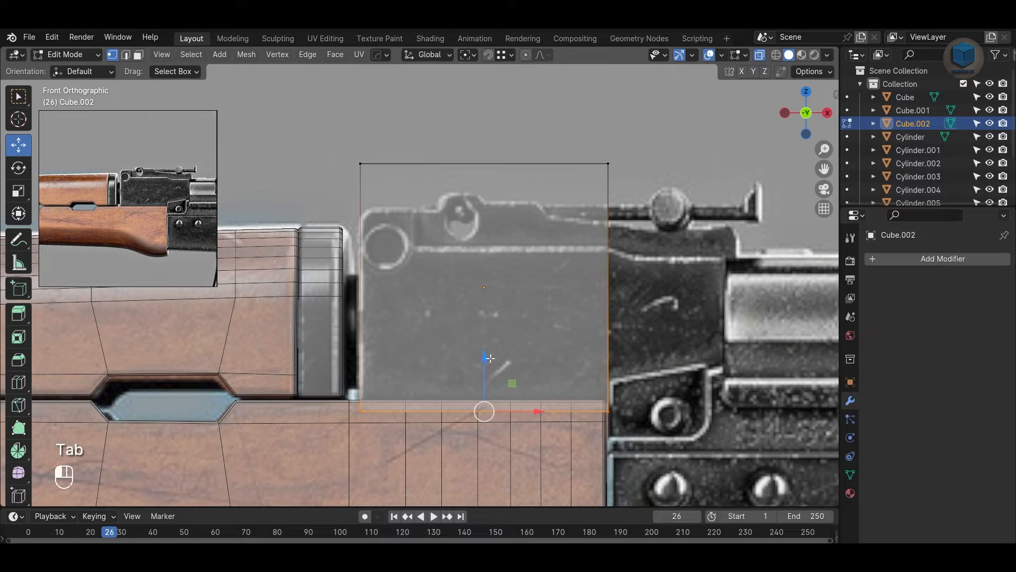
drag(489, 358, 483, 354)
drag(339, 119, 633, 220)
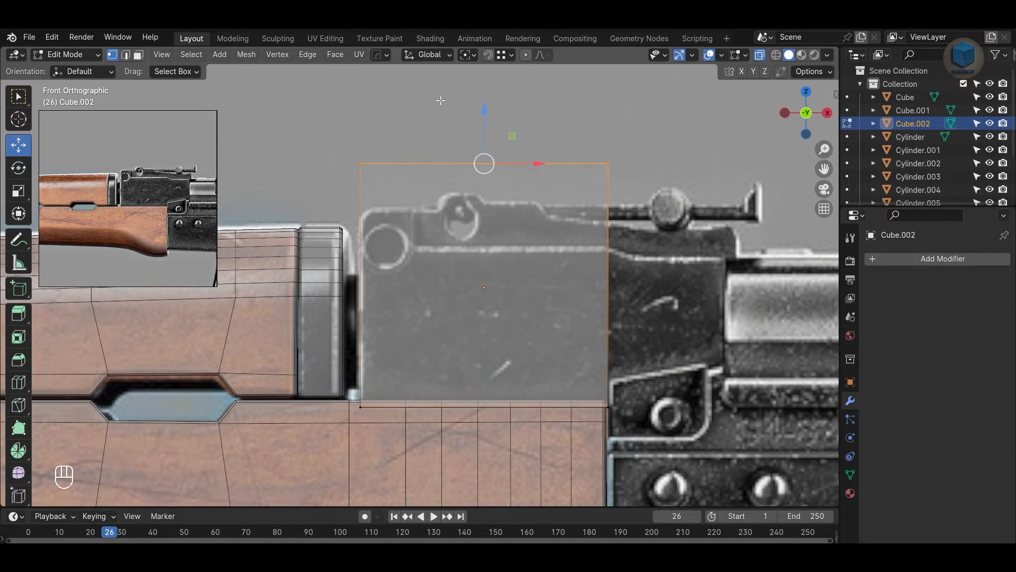
drag(484, 109, 501, 196)
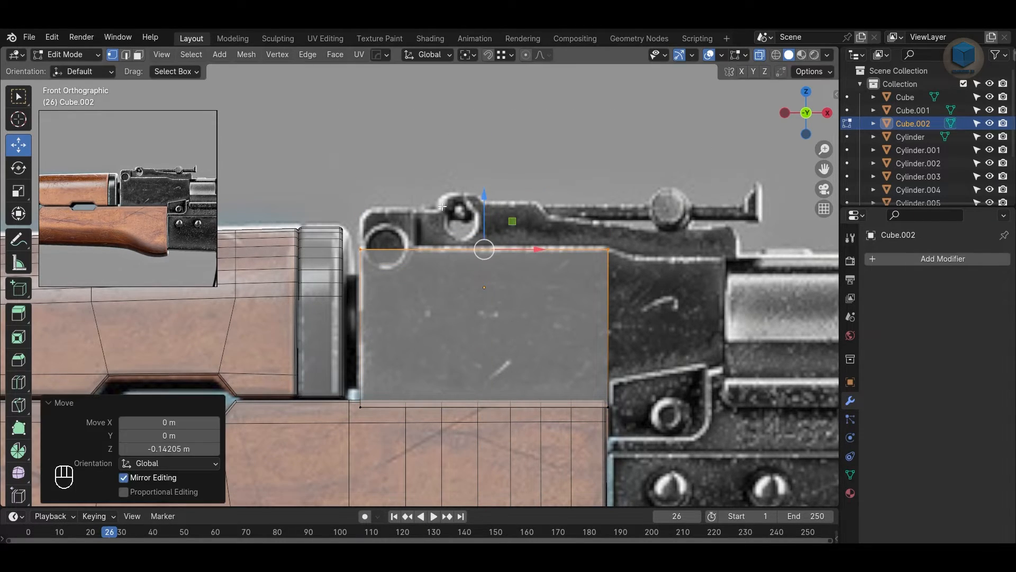
scroll(111, 176, up, 4)
middle_drag(118, 185, 59, 195)
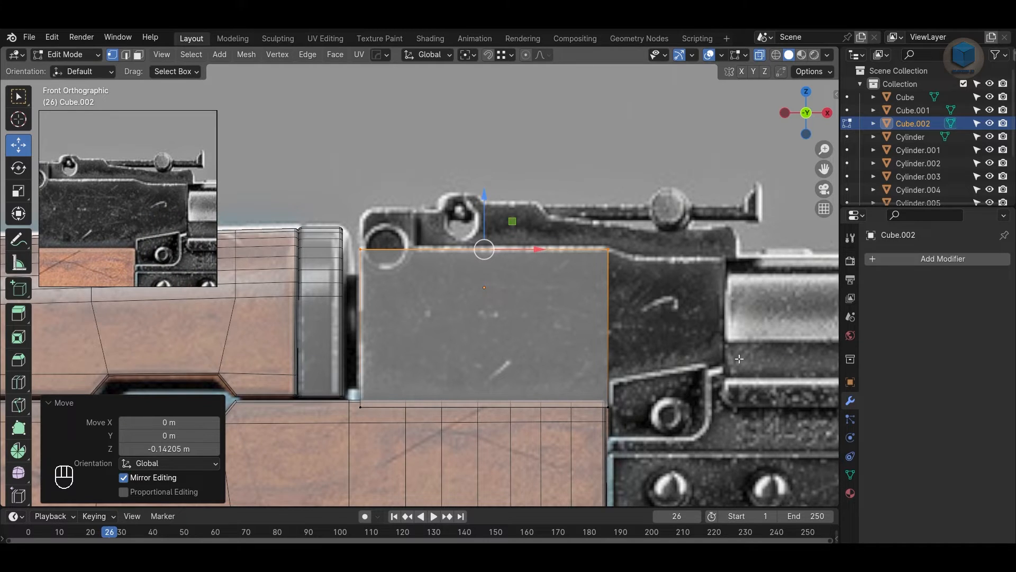
Step: Nudge the block's rear face slightly forward and its top face slightly up to fit the reference
key(alt+a)
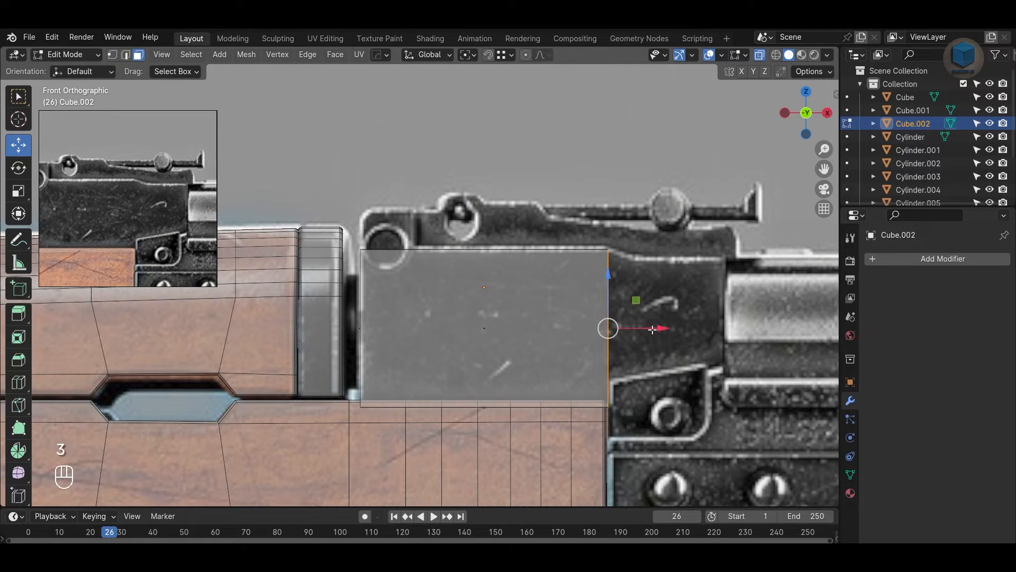
drag(653, 329, 650, 329)
click(466, 249)
drag(486, 184, 484, 181)
click(606, 325)
key(e)
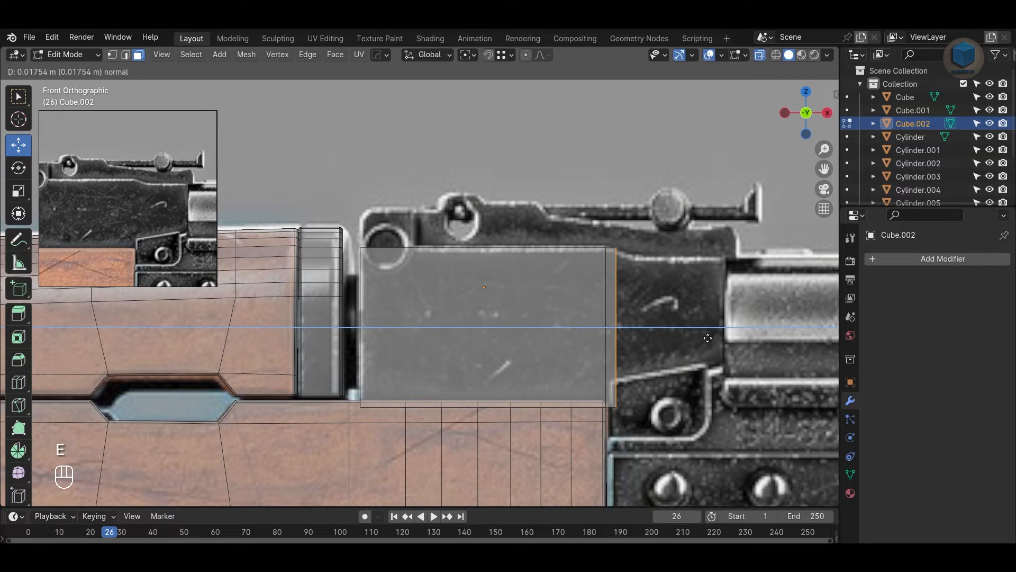
click(721, 338)
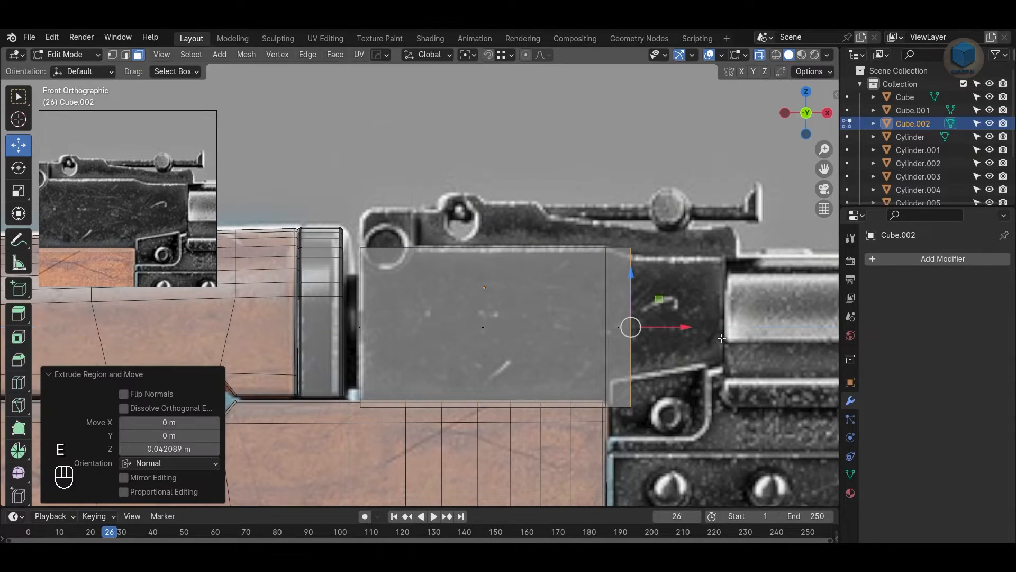
middle_drag(140, 236, 160, 199)
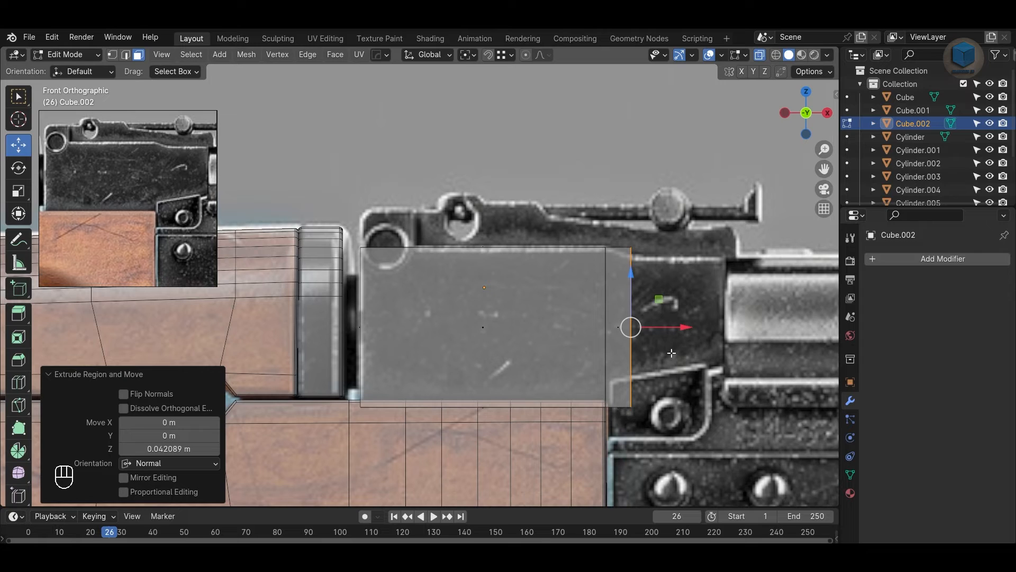
alt+middle_drag(691, 378, 647, 347)
key(1)
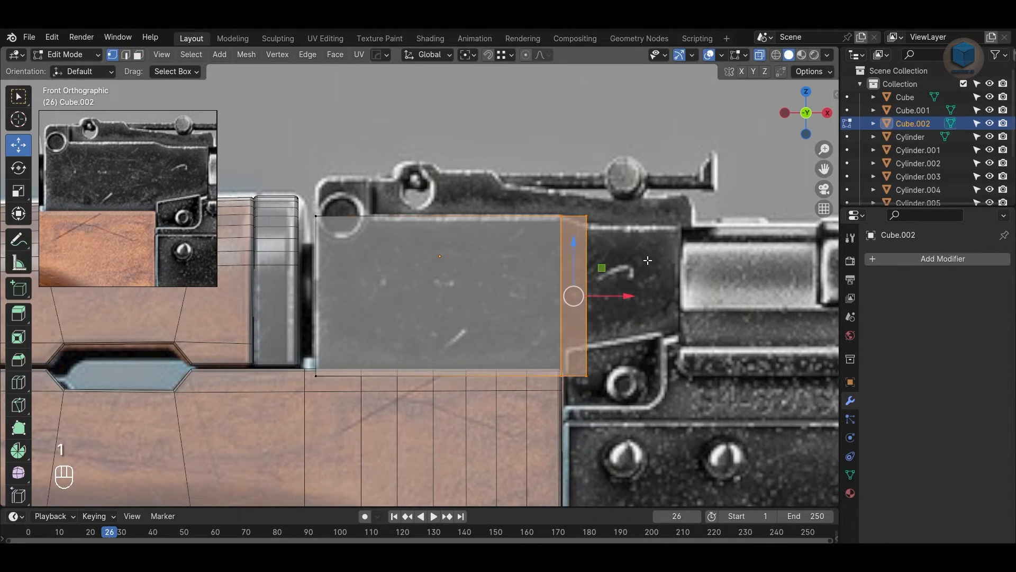
drag(631, 300, 636, 300)
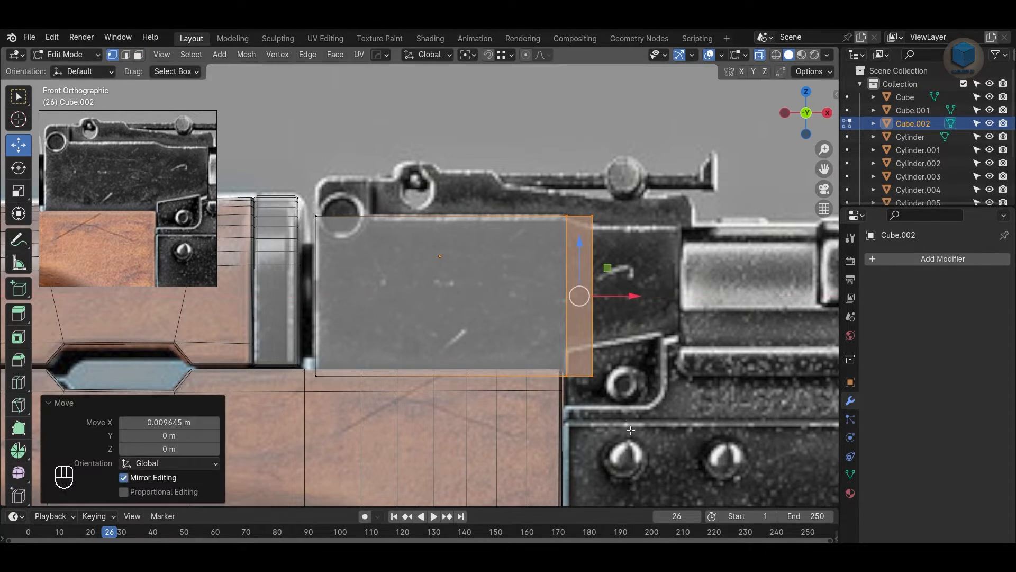
click(627, 423)
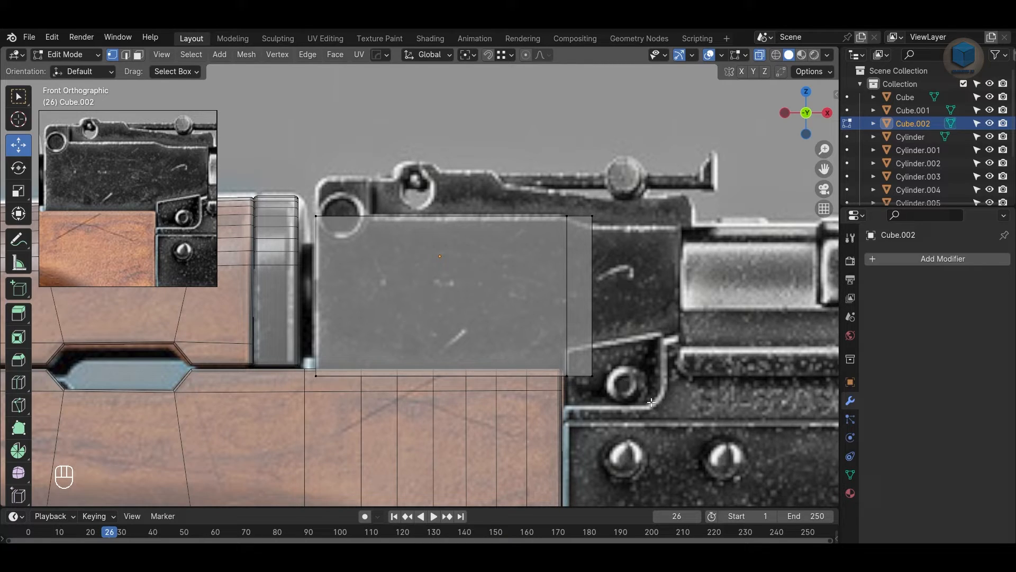
key(ctrl+z)
key(ctrl+z)
key(ctrl+z)
key(ctrl+z)
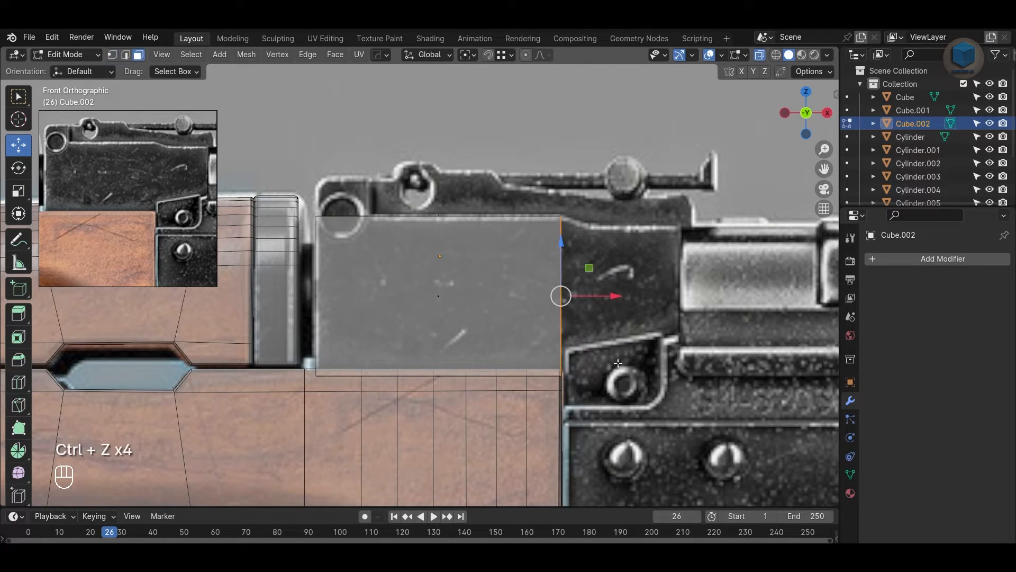
Step: Move the block's rear face about 0.011 m rearward and add a horizontal loop cut near its bottom edge
drag(614, 297, 620, 300)
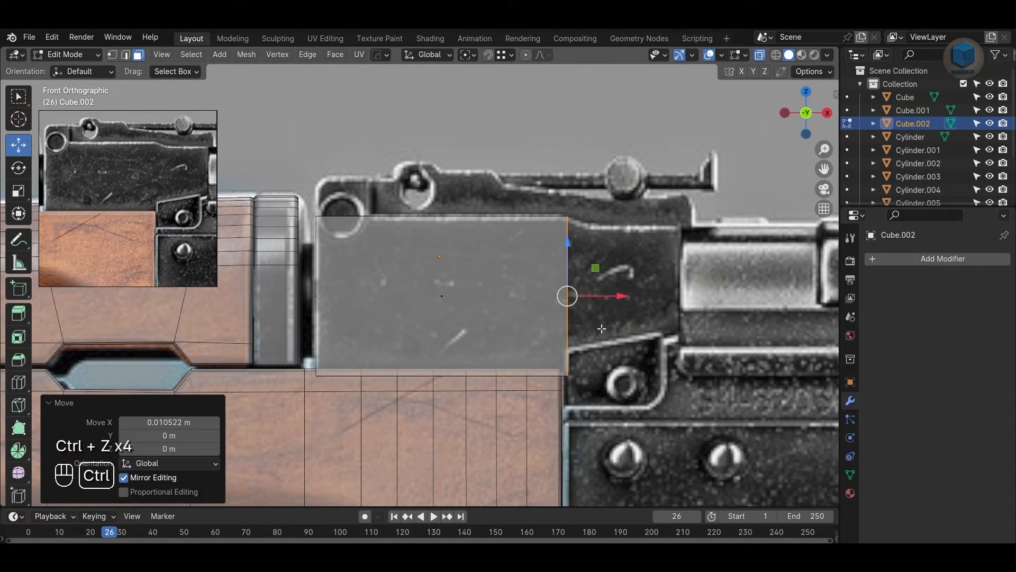
key(ctrl+r)
click(568, 342)
click(589, 395)
click(622, 412)
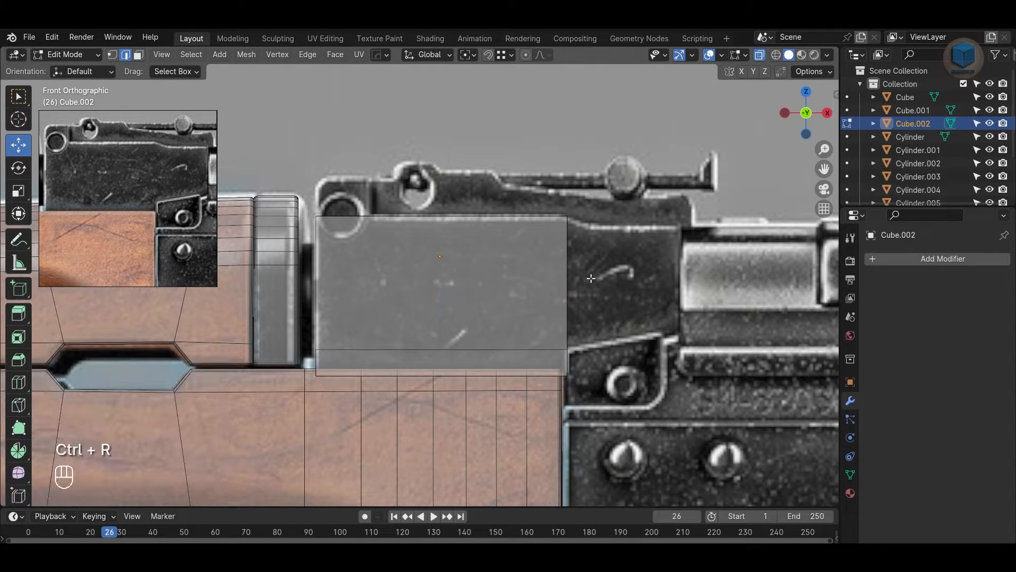
Step: Extrude the upper rear face about 0.186 m rearward and scale its end to about 0.725 in Z to taper it
key(3)
click(562, 262)
key(e)
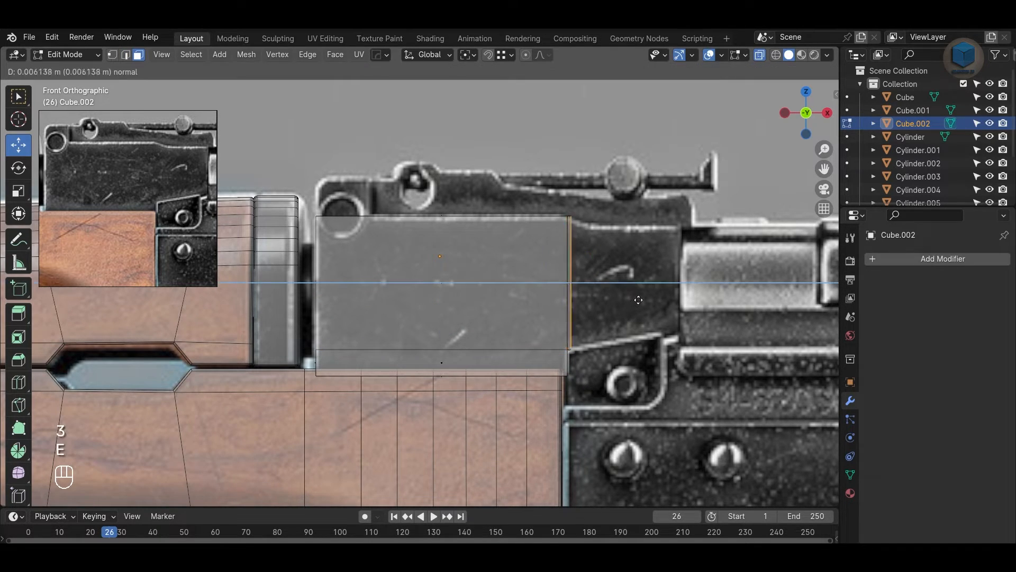
click(743, 295)
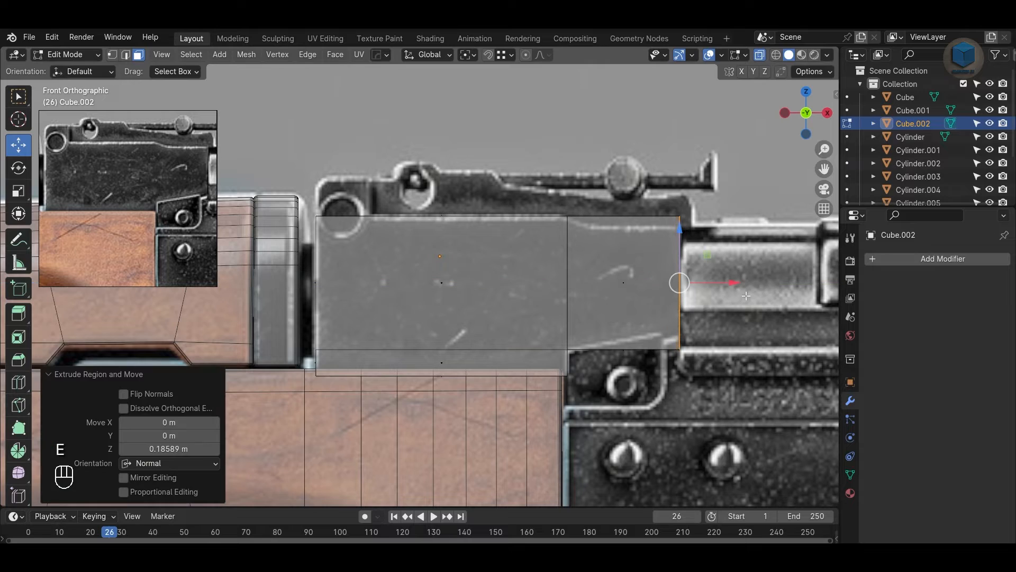
key(s)
key(z)
click(733, 291)
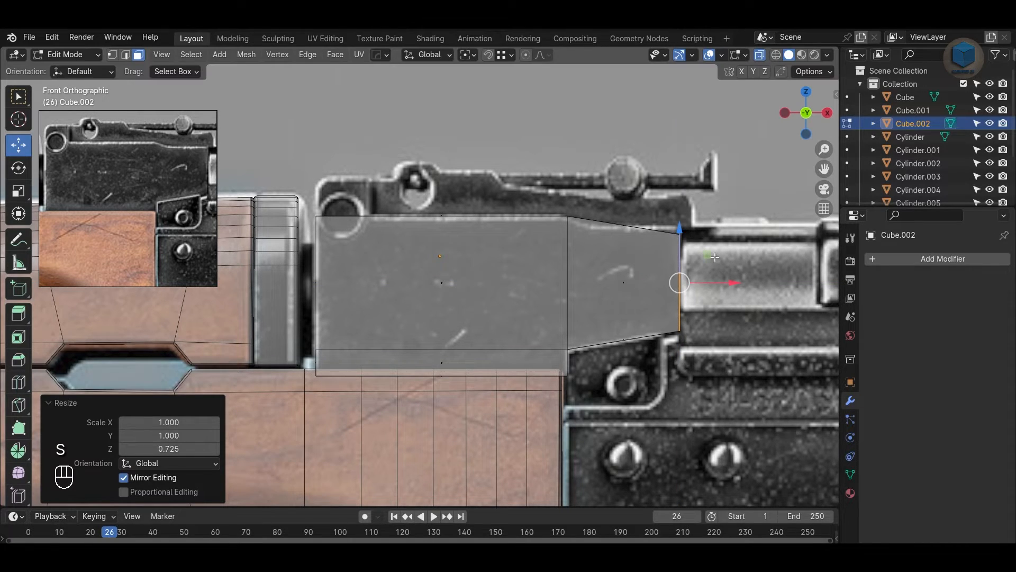
Step: Raise the upper vertices of the block's tapered rear end about 0.013 m
key(1)
click(680, 231)
drag(679, 177, 680, 166)
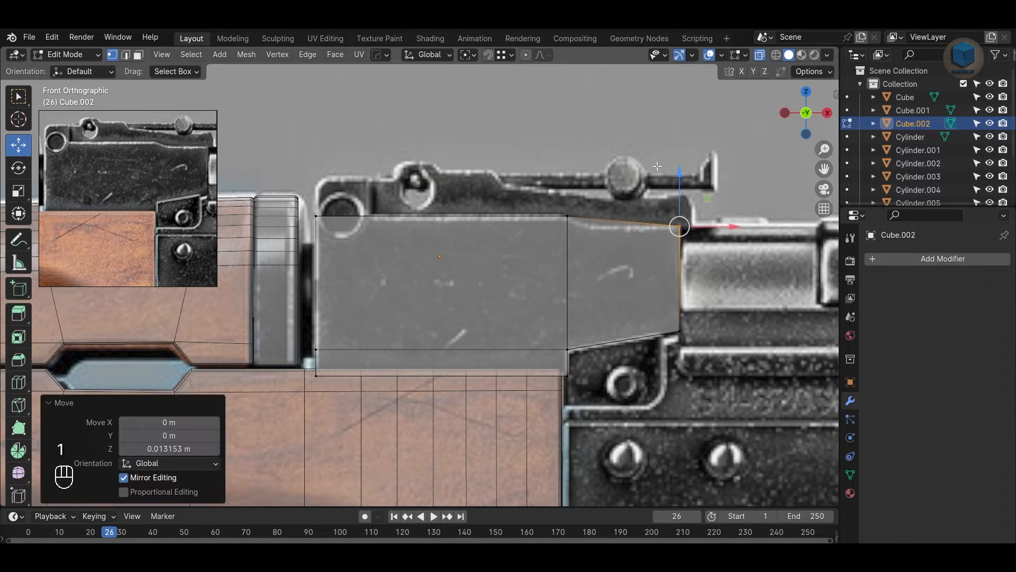
Step: Add a vertical loop cut near the front of the tapered section and lower its top vertices to the reference's step line
key(ctrl+r)
click(582, 216)
click(580, 217)
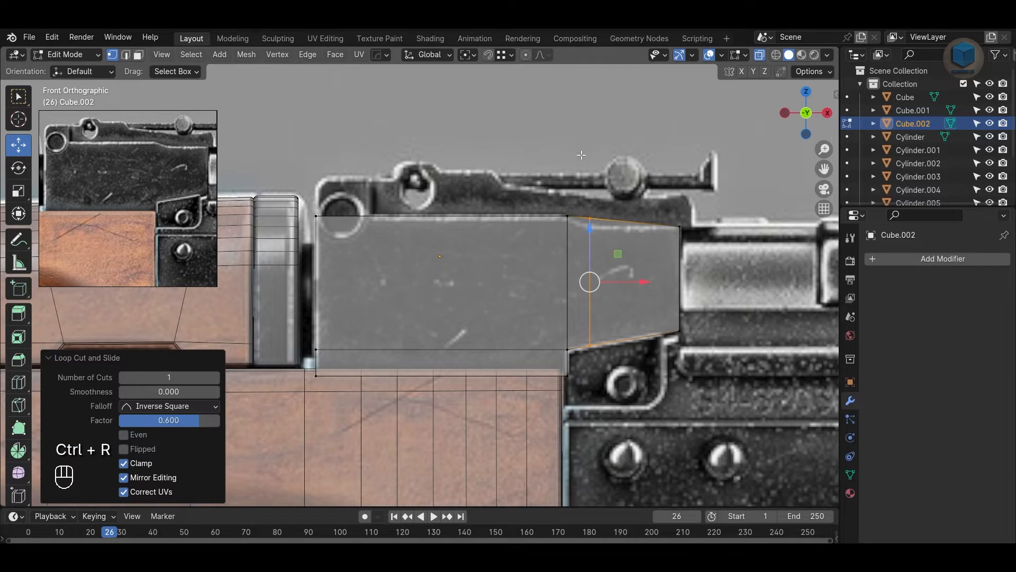
scroll(587, 227, up, 1)
scroll(617, 153, up, 1)
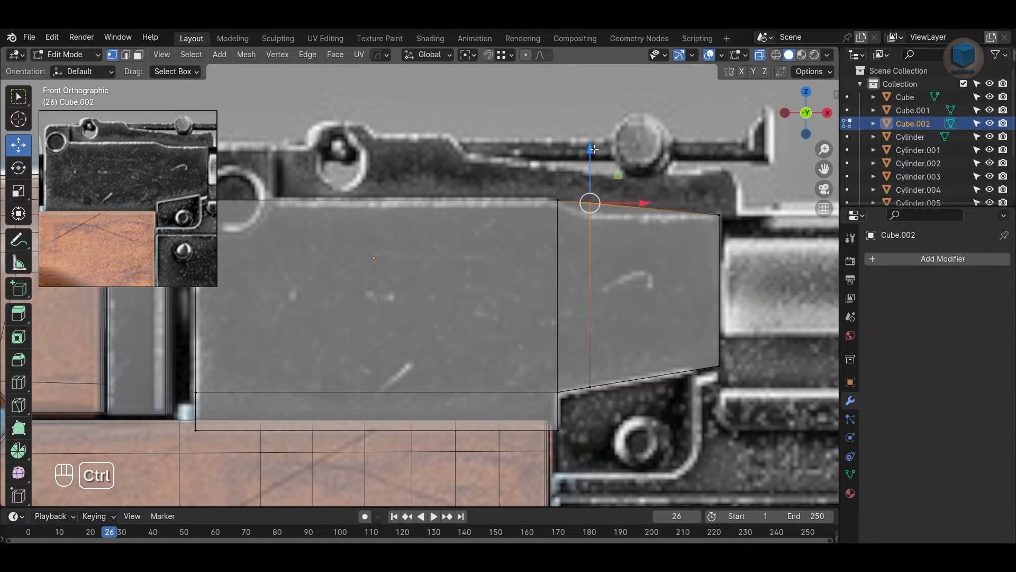
drag(593, 150, 593, 162)
click(708, 146)
scroll(687, 404, down, 1)
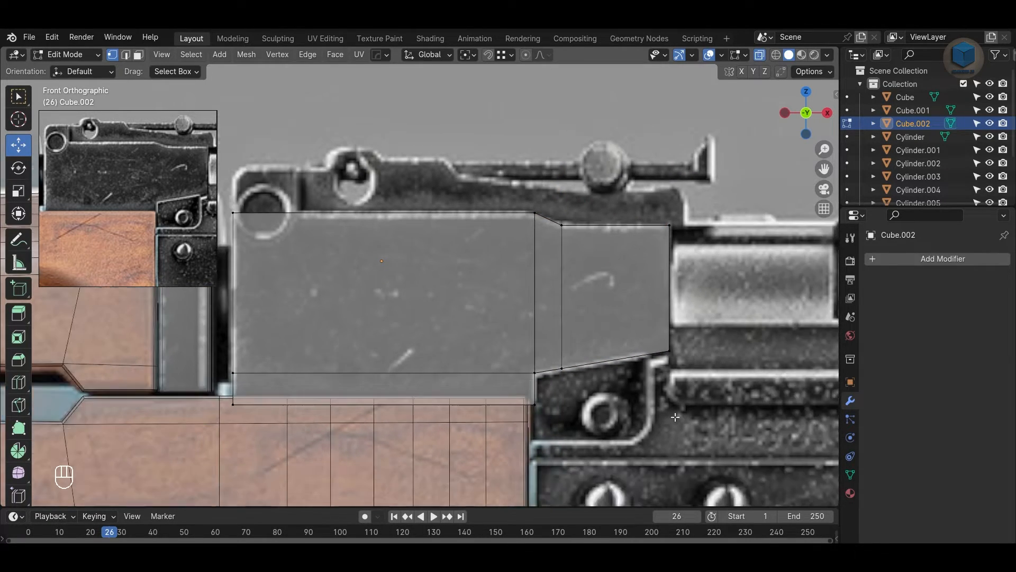
Step: Add a vertical loop cut near the block's front end and extrude the front top face up to the reference's raised outline
shift+middle_drag(331, 274, 519, 273)
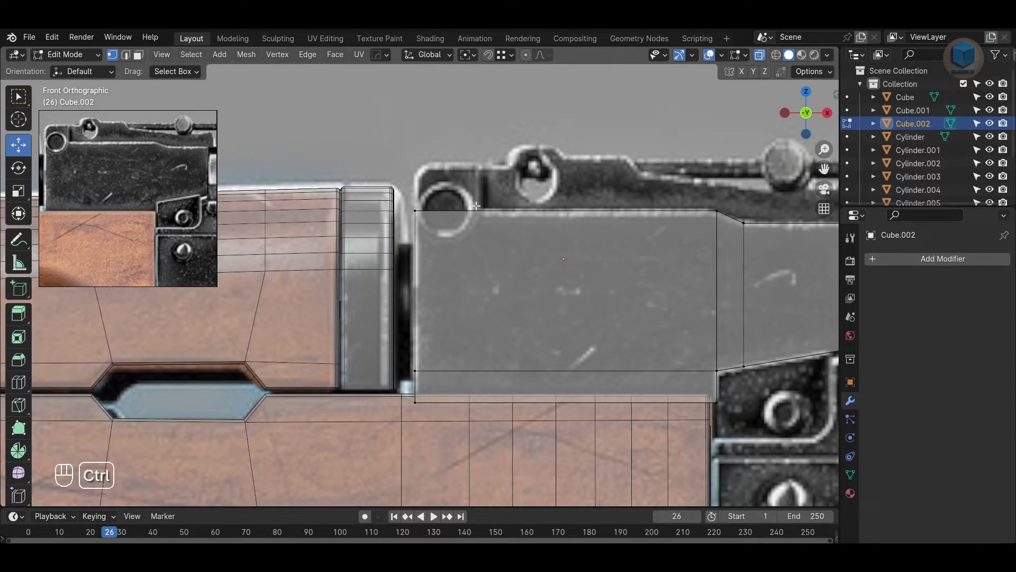
key(ctrl+r)
click(476, 210)
click(393, 211)
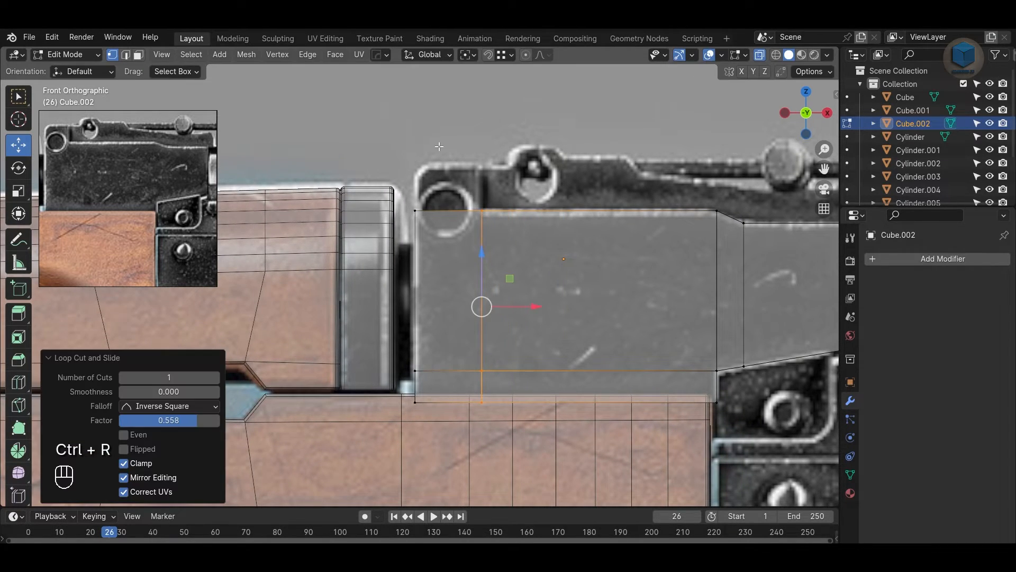
key(3)
key(e)
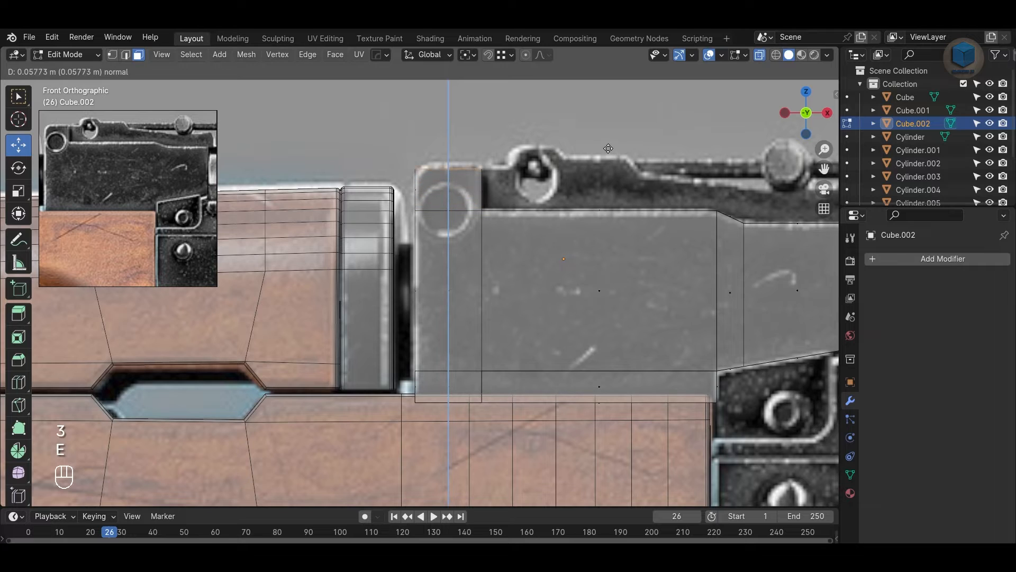
click(605, 144)
key(Tab)
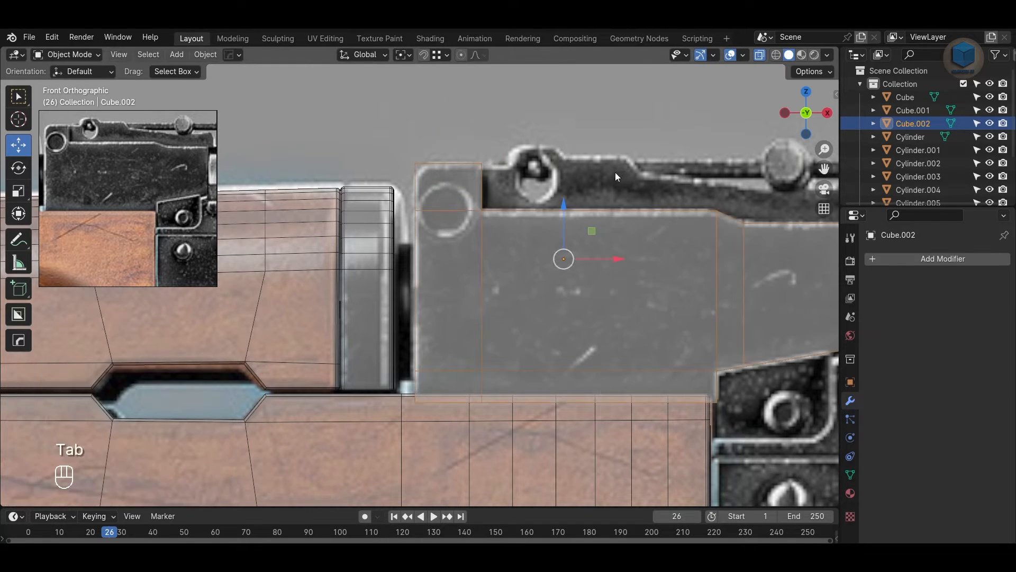
Step: Narrow the rear sight block along Y to suit the handguard's width, and save the file
scroll(617, 180, down, 2)
key(alt+z)
alt+drag(664, 312, 722, 343)
key(s)
key(y)
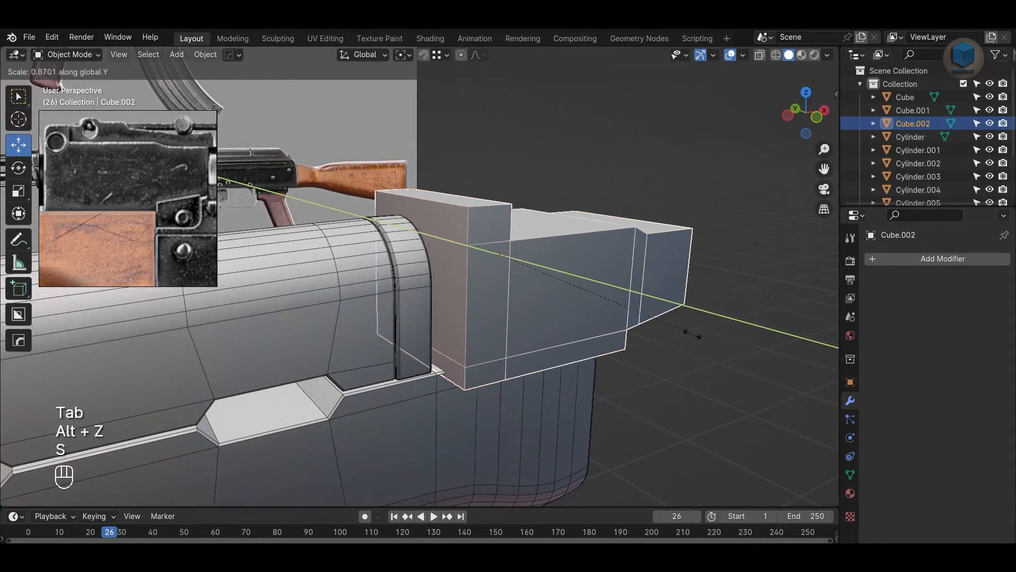
click(613, 307)
alt+drag(612, 307, 574, 326)
scroll(573, 325, up, 2)
scroll(533, 296, down, 2)
alt+drag(532, 296, 501, 208)
click(500, 208)
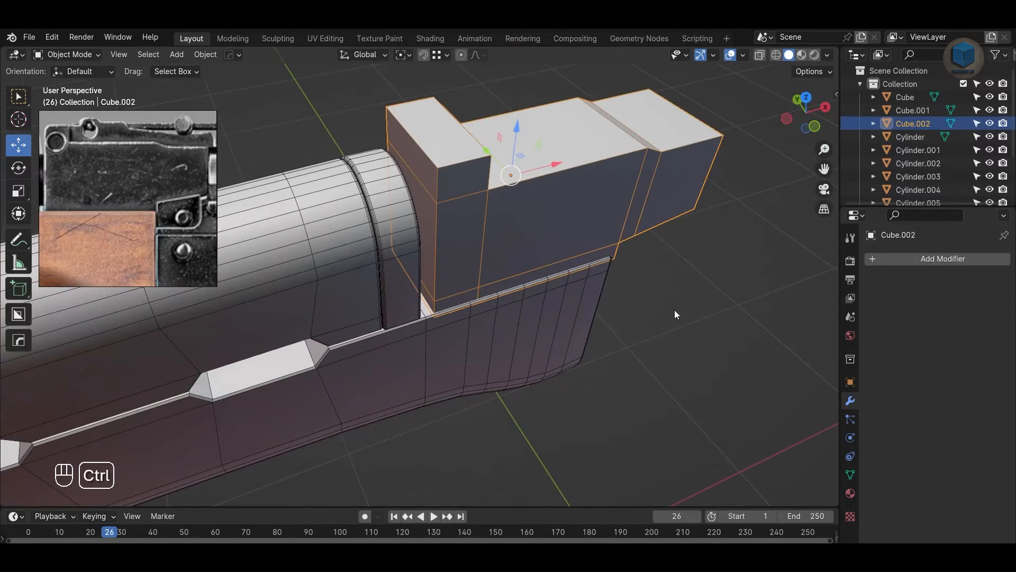
key(ctrl+s)
Step: Examine the rear sight area in both side views of the rifle reference image
key(KP_1)
key(alt+z)
scroll(160, 190, down, 4)
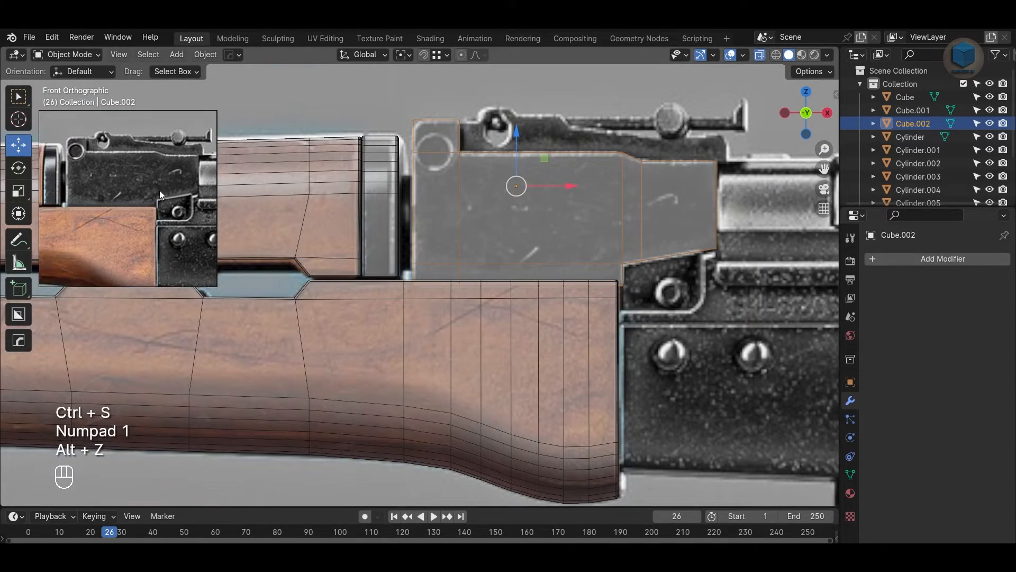
scroll(617, 356, down, 2)
scroll(617, 360, down, 2)
alt+middle_drag(635, 394, 650, 471)
scroll(635, 302, down, 5)
alt+middle_drag(621, 257, 521, 352)
scroll(542, 272, up, 3)
scroll(541, 273, up, 1)
alt+middle_drag(602, 237, 547, 274)
middle_drag(193, 232, 125, 282)
scroll(129, 179, down, 4)
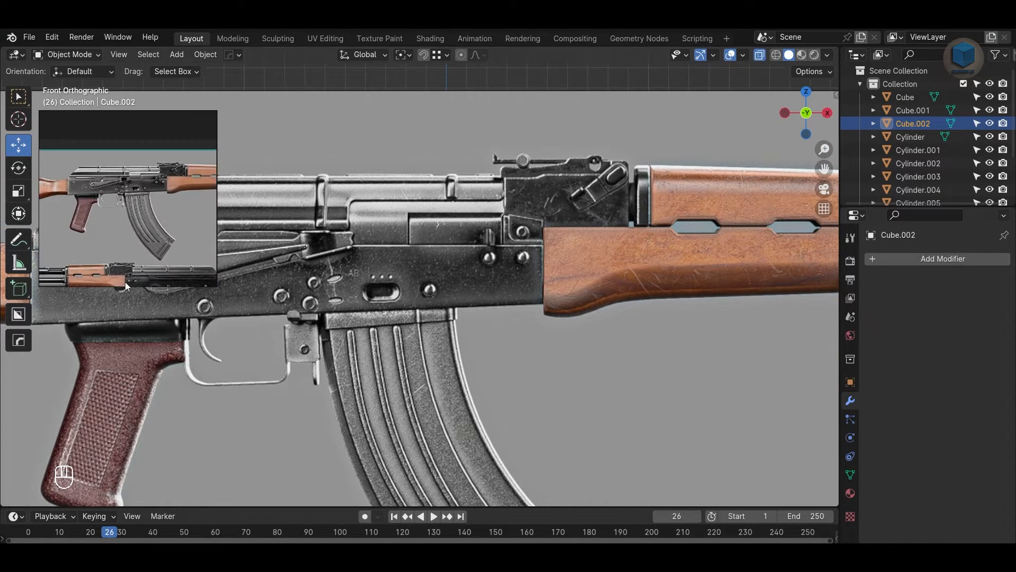
scroll(153, 205, up, 6)
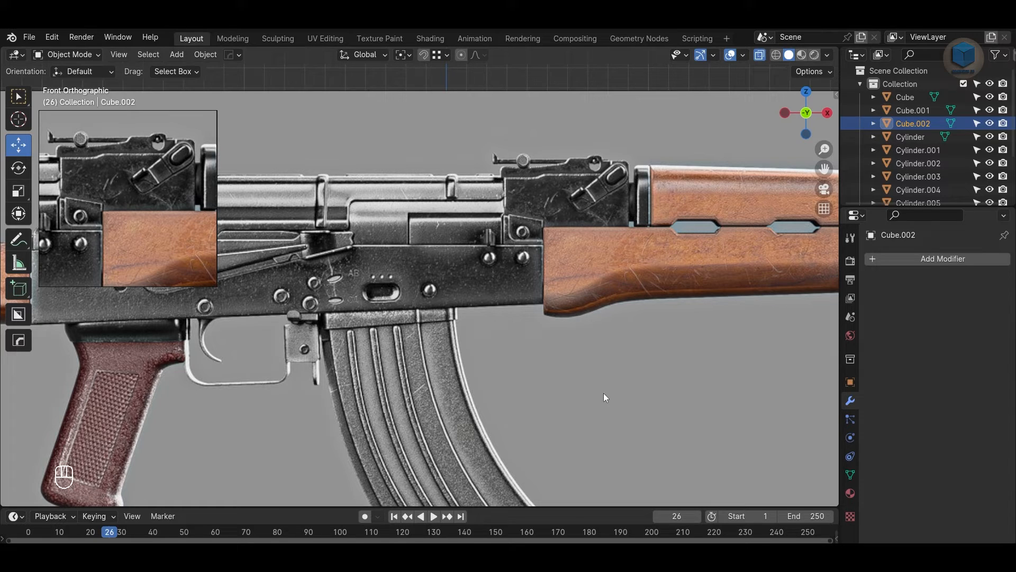
scroll(605, 397, down, 1)
alt+scroll(604, 392, down, 2)
alt+middle_drag(604, 392, 454, 255)
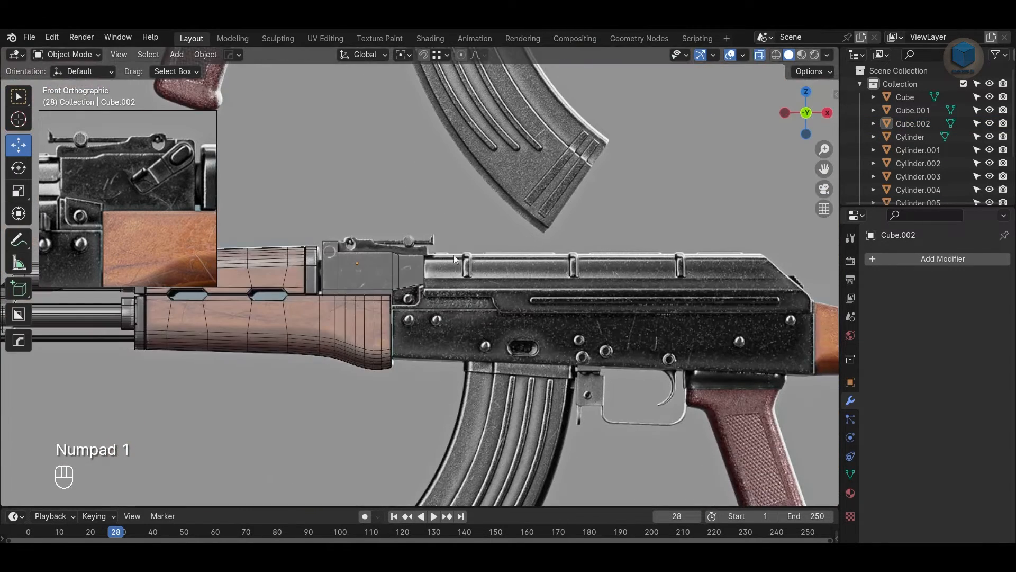
Step: Apply the scale of the rear sight block
click(378, 277)
key(KP_Decimal)
click(493, 151)
alt+middle_drag(402, 298, 485, 317)
scroll(135, 174, up, 3)
click(418, 256)
key(ctrl+a)
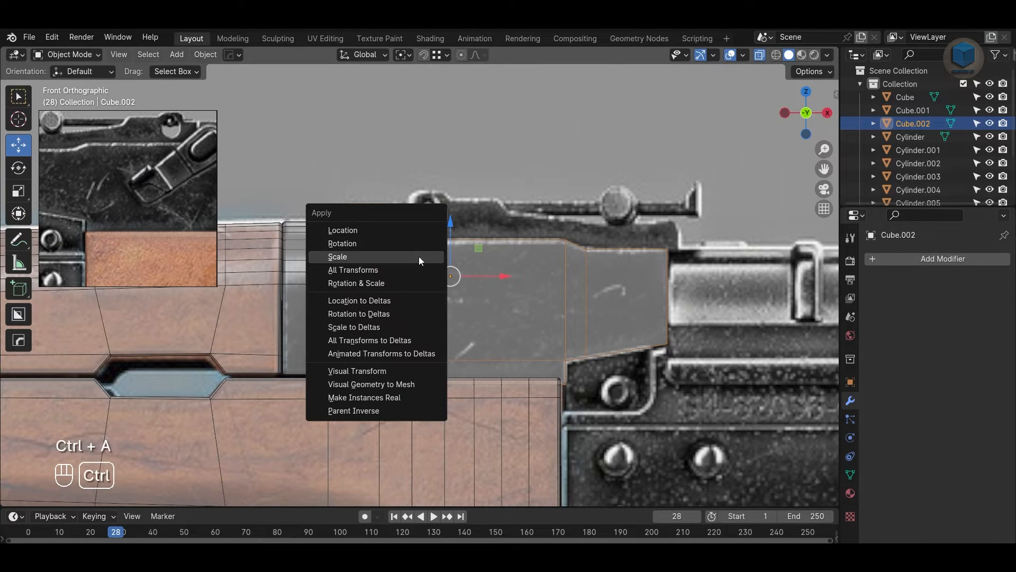
click(418, 256)
Step: Bevel the upper front edge of the block's raised part with a 0.022 m width and 4 segments
key(Tab)
middle_drag(438, 168, 499, 201)
key(2)
scroll(381, 218, up, 1)
drag(375, 218, 392, 234)
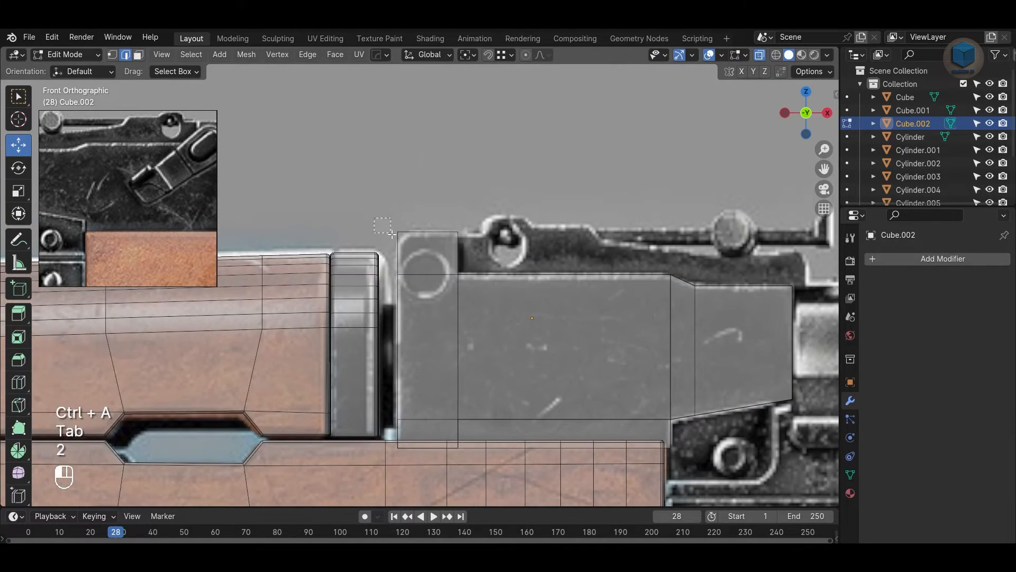
ctrl+middle_drag(573, 282, 572, 209)
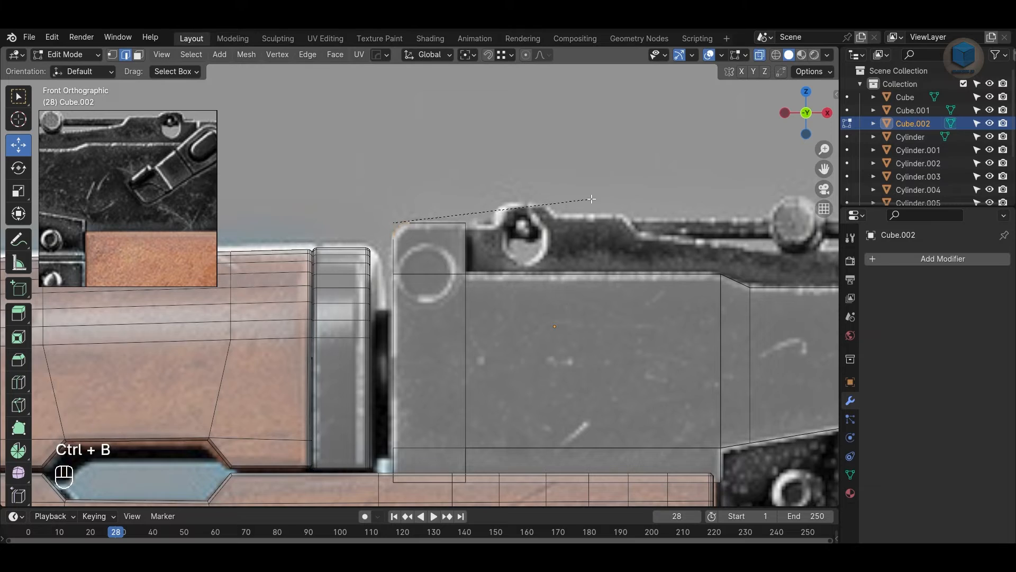
click(591, 199)
alt+drag(574, 233, 581, 299)
key(alt+z)
key(KP_1)
key(alt+z)
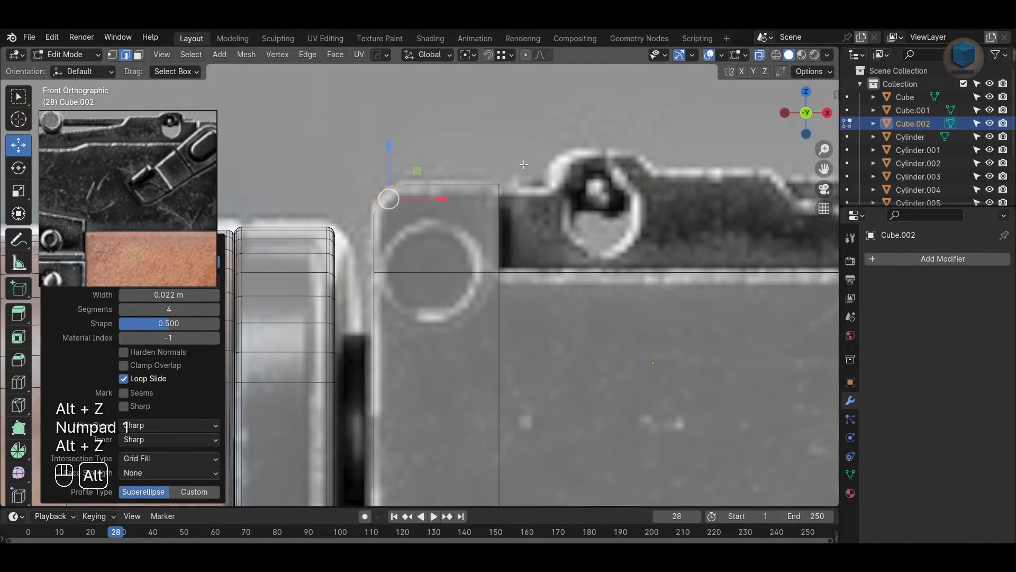
Step: Bevel the raised part's upper rear edge and the inner corner edge where it meets the block's top
drag(478, 158, 536, 204)
shift+middle_drag(593, 218, 578, 224)
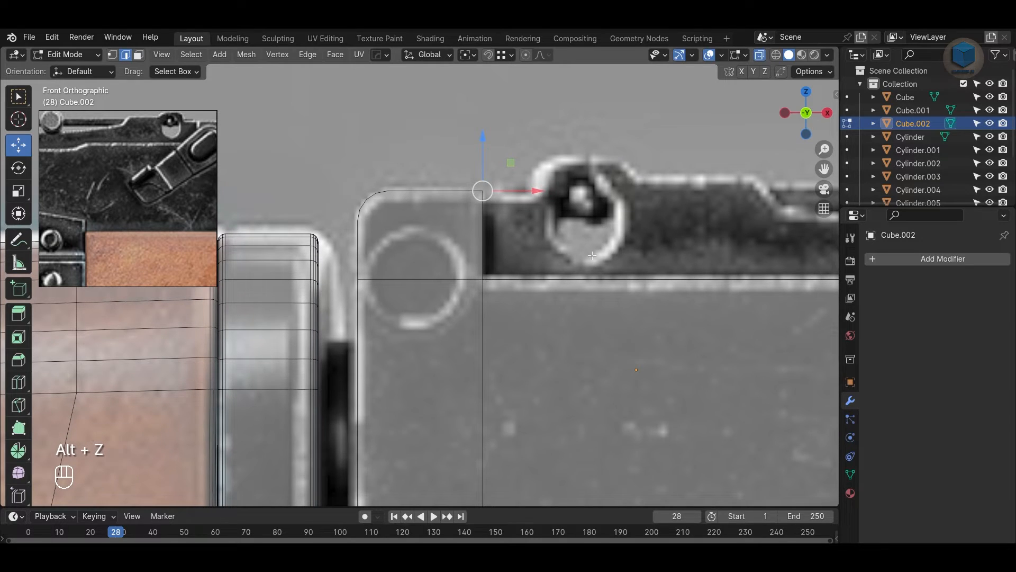
click(625, 230)
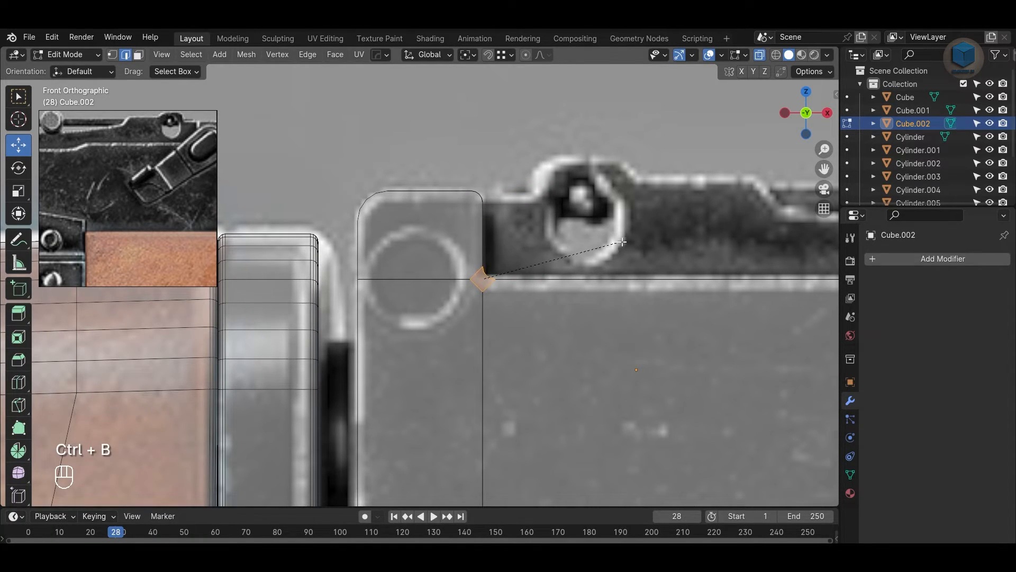
click(605, 243)
click(635, 257)
Step: Bevel the lower edge of the block's rear end with a 0.0212 m width and 5 segments
scroll(643, 262, down, 1)
shift+middle_drag(651, 266, 436, 256)
shift+middle_drag(776, 318, 609, 244)
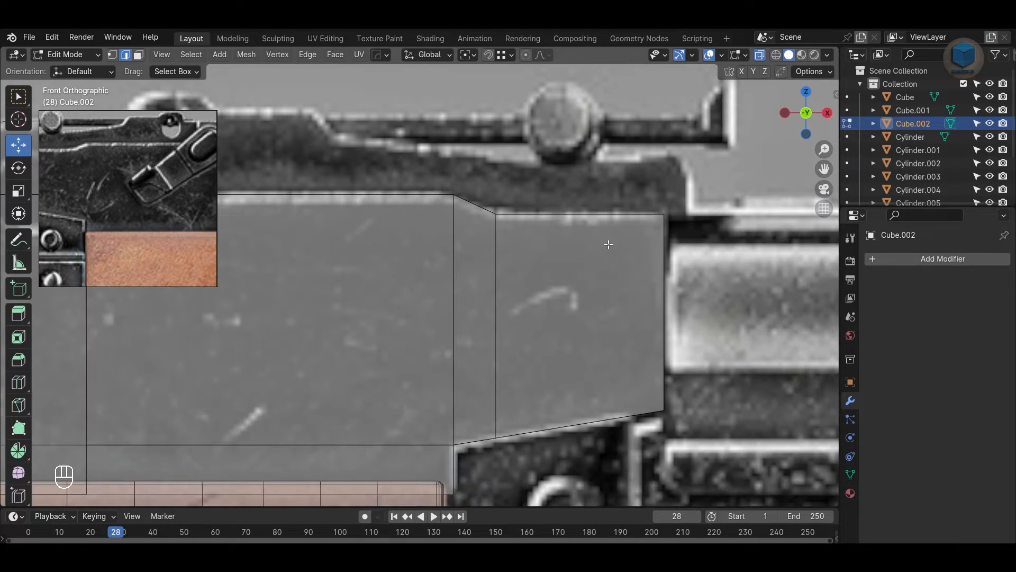
scroll(191, 216, down, 2)
middle_drag(102, 221, 126, 221)
shift+middle_drag(565, 386, 496, 254)
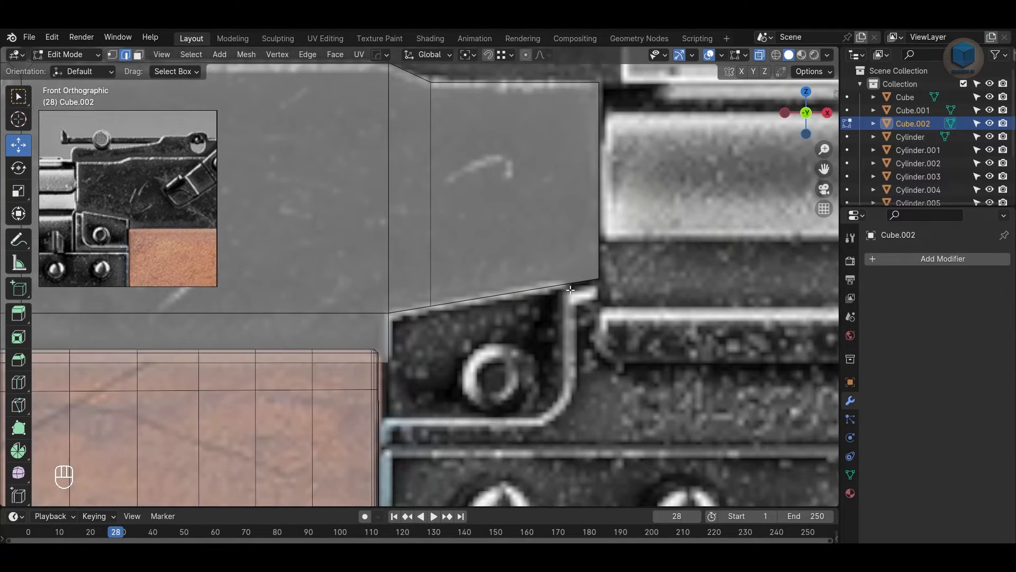
scroll(497, 254, up, 1)
drag(614, 260, 682, 300)
key(ctrl+b)
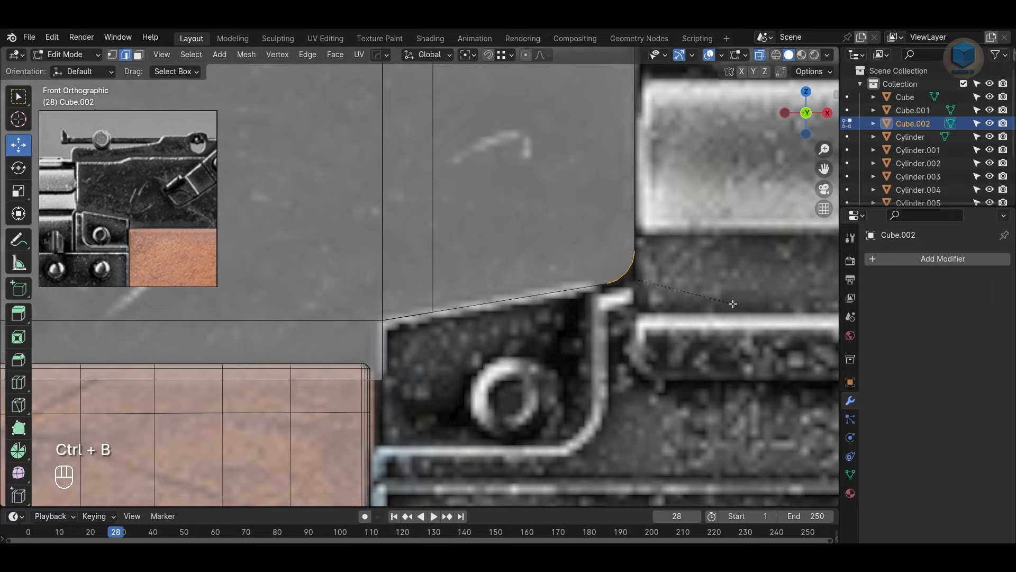
click(732, 303)
click(216, 309)
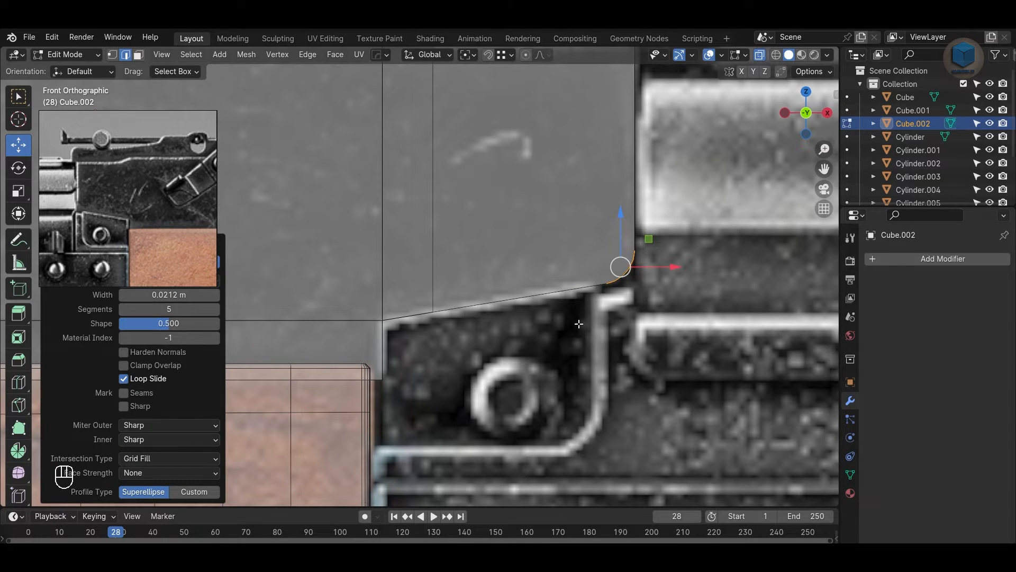
key(Tab)
Step: Inspect the bevelled rear sight block in 3D and against the side-view reference
click(648, 317)
scroll(475, 236, down, 3)
click(475, 236)
right_click(476, 236)
click(475, 236)
click(558, 326)
scroll(558, 325, down, 3)
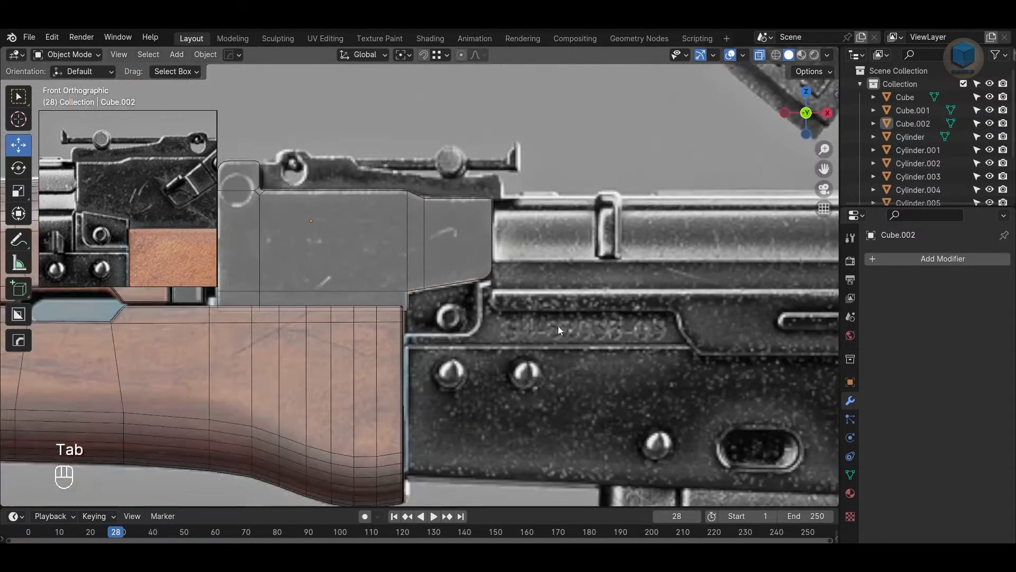
alt+shift+drag(454, 317, 589, 320)
key(alt+z)
alt+drag(515, 303, 473, 338)
key(KP_1)
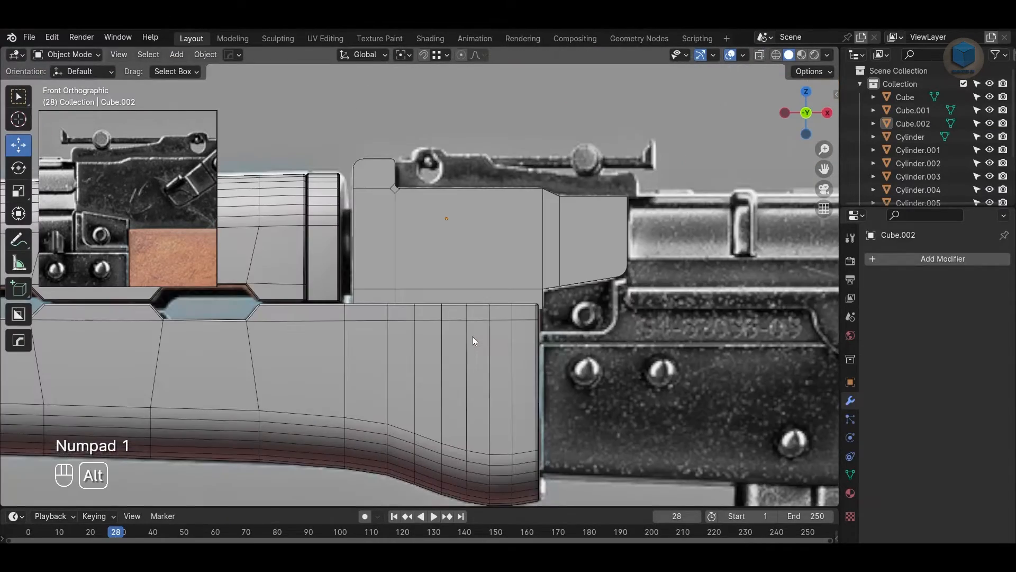
key(alt+z)
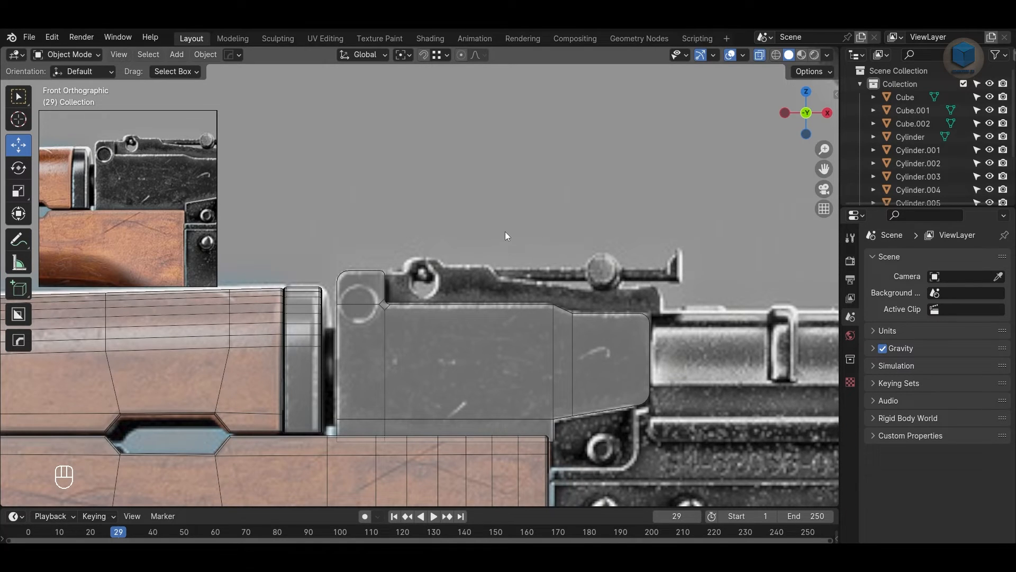
Step: Add a cube, move it about -0.872 m in X and 2.472 m in Z onto the sight block, and scale it to 0.118
key(shift+a)
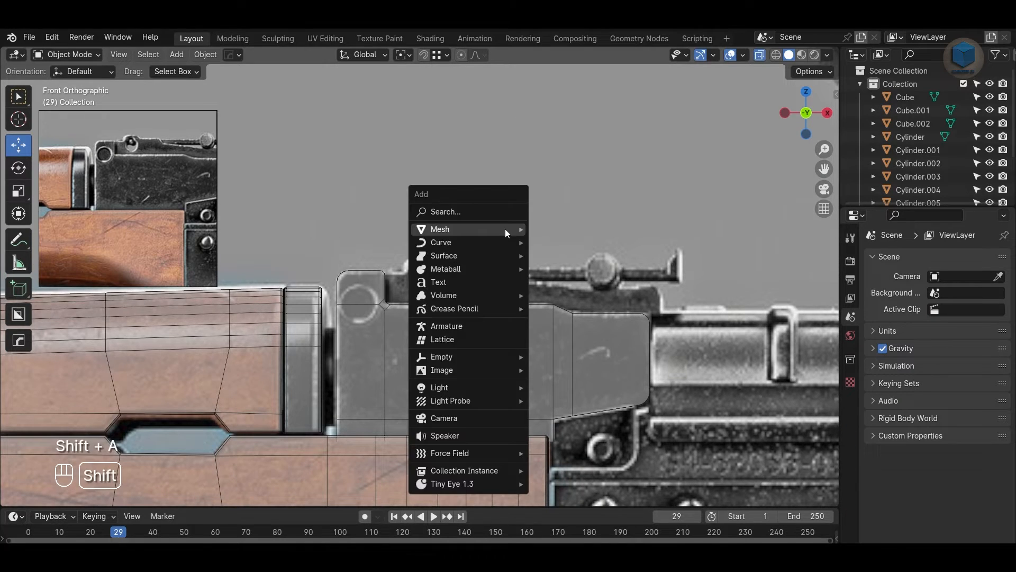
mouse_move(505, 228)
click(553, 266)
scroll(586, 304, down, 5)
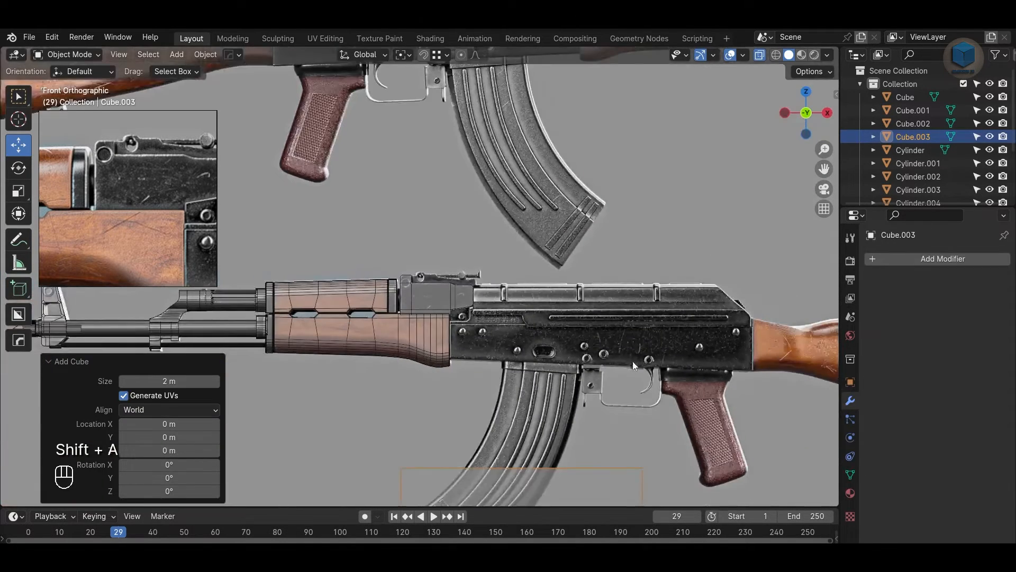
key(w)
click(677, 245)
key(s)
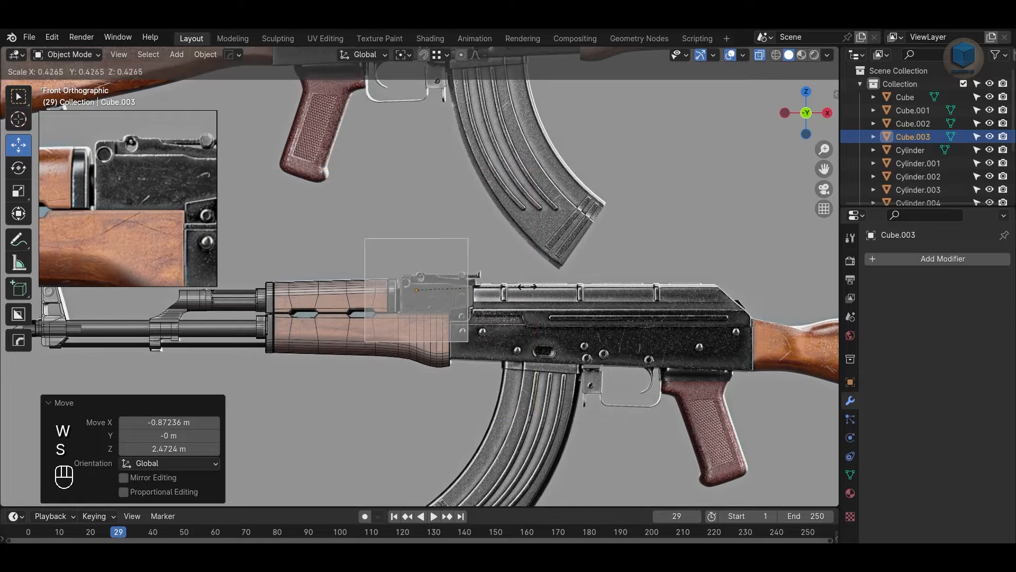
click(443, 304)
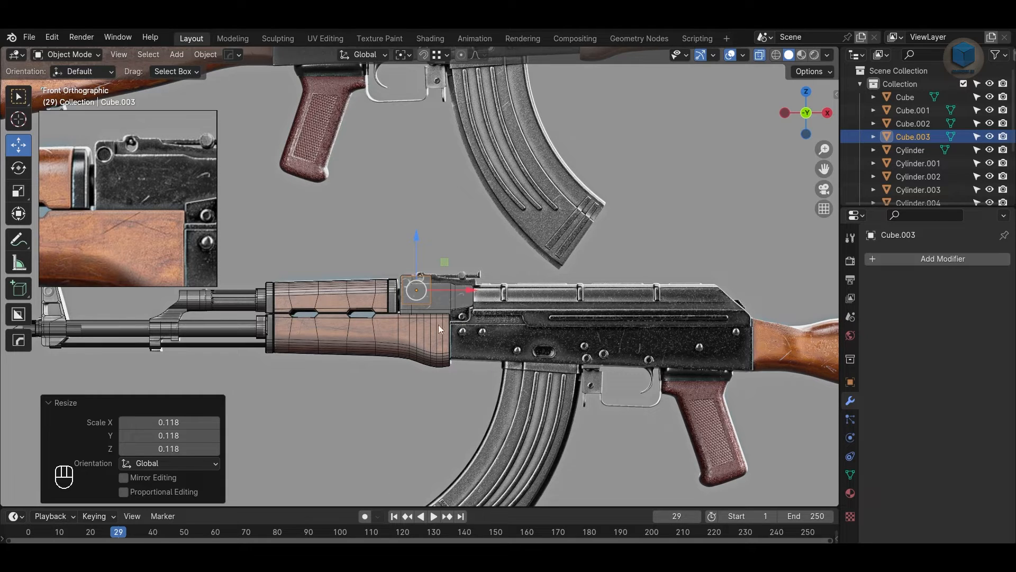
Step: Move the new cube's rear vertices rearward to the sight leaf's step and lower its top vertices slightly
scroll(440, 324, up, 9)
key(Tab)
shift+middle_drag(527, 472, 507, 413)
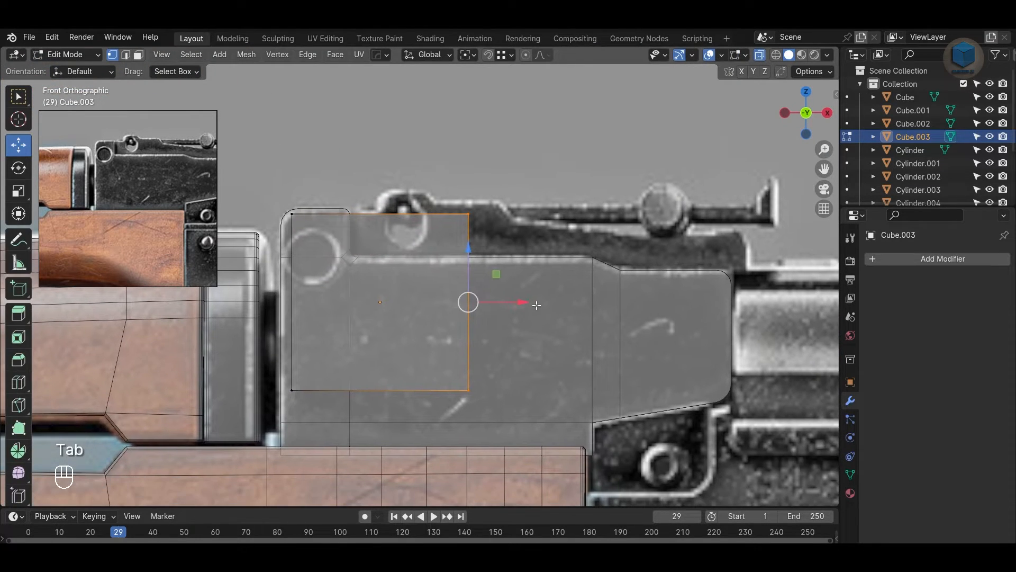
drag(524, 303, 545, 302)
drag(577, 218, 577, 218)
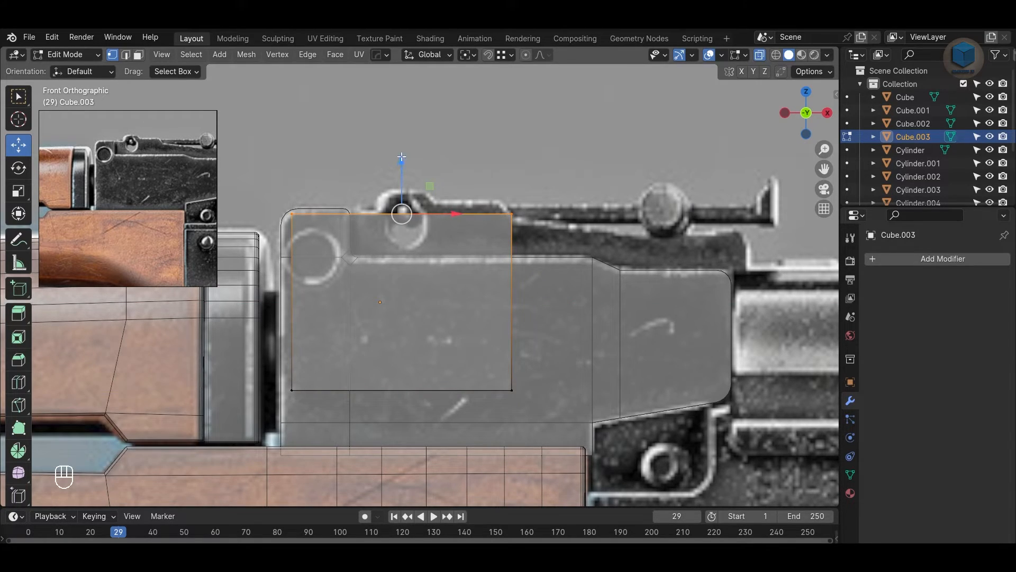
drag(402, 158, 402, 162)
Step: Extrude the cube's rear face about 0.31 m rearward to the end of the sight base in the reference
click(571, 296)
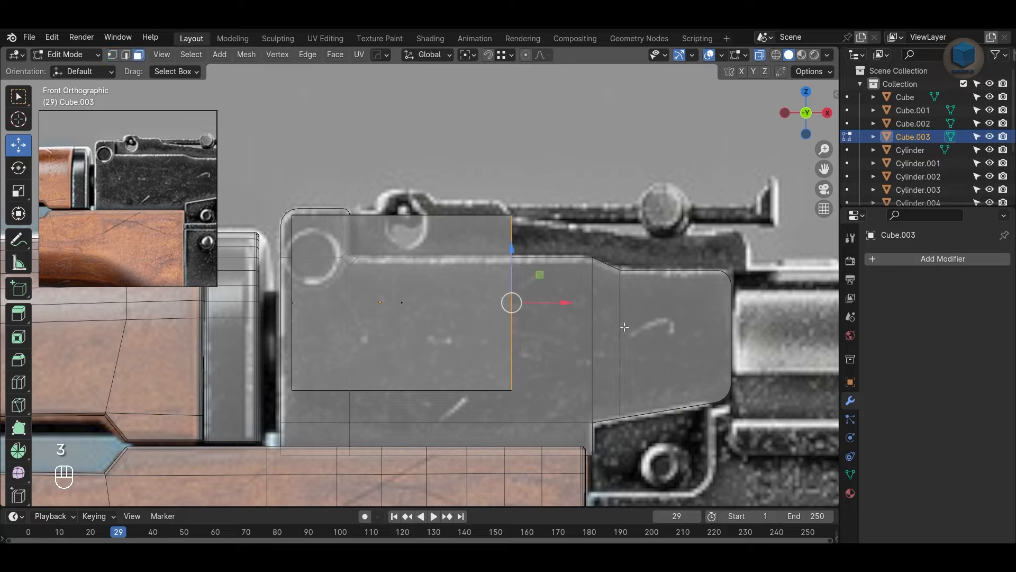
key(e)
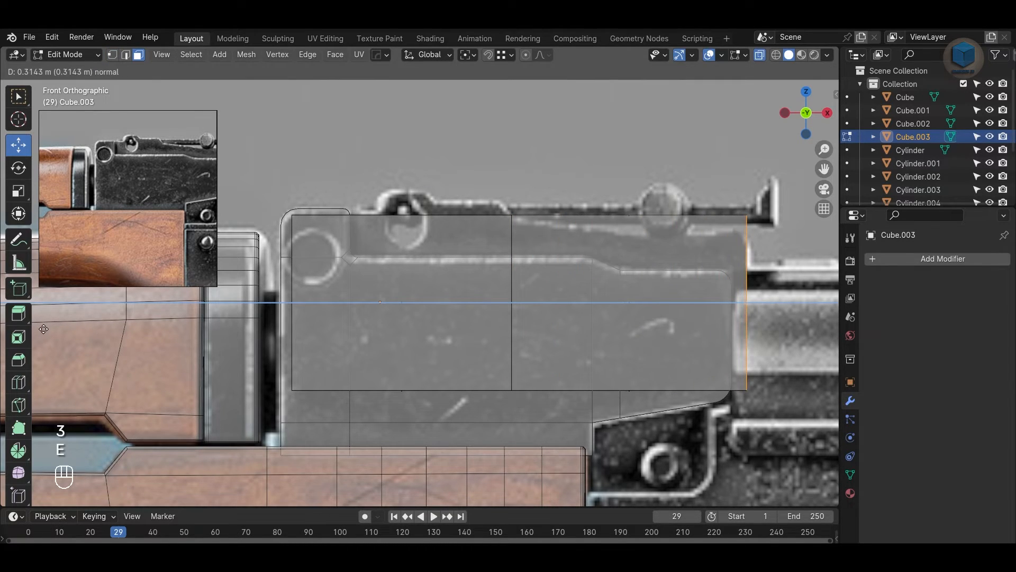
click(42, 330)
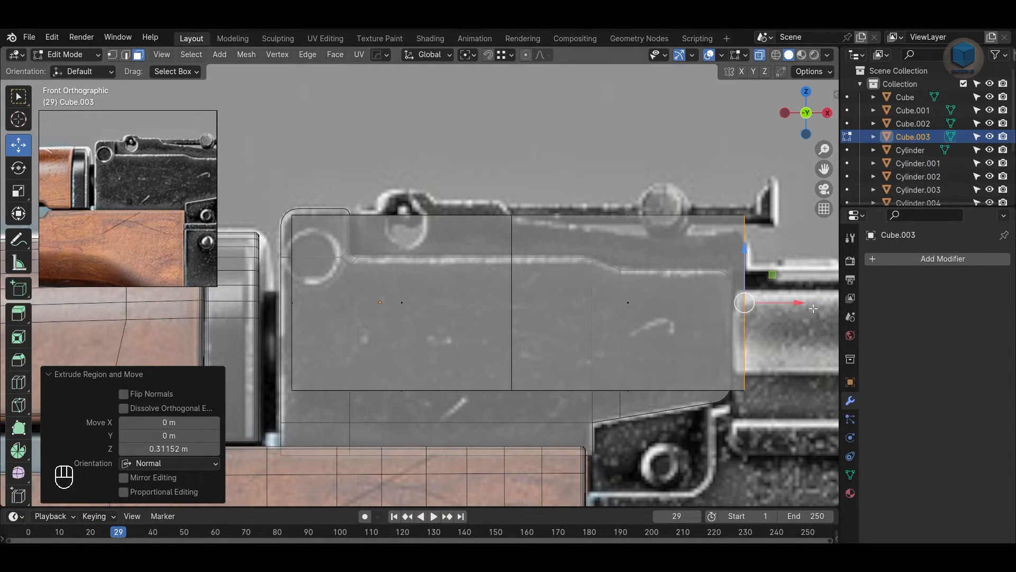
drag(797, 303, 801, 296)
Step: Raise all the bottom vertices about 0.156 m to the sight block's upper ledge
key(1)
drag(782, 368, 247, 433)
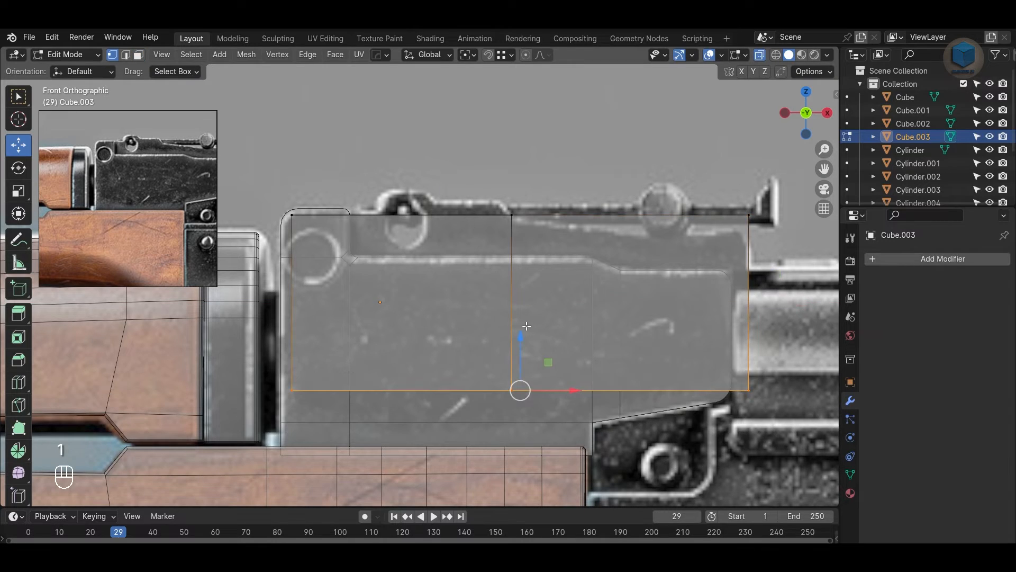
drag(527, 326, 520, 213)
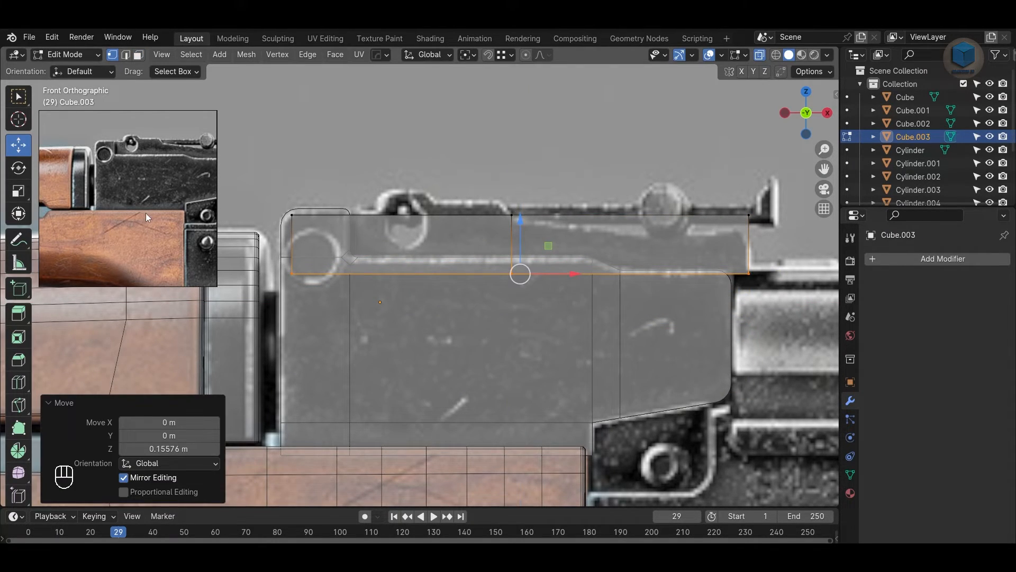
Step: Lower the top vertices at the rear end so the upper edge slopes down along the reference
click(683, 139)
mouse_move(683, 304)
alt+middle_down()
mouse_move(593, 272)
mouse_move(678, 310)
alt+middle_up()
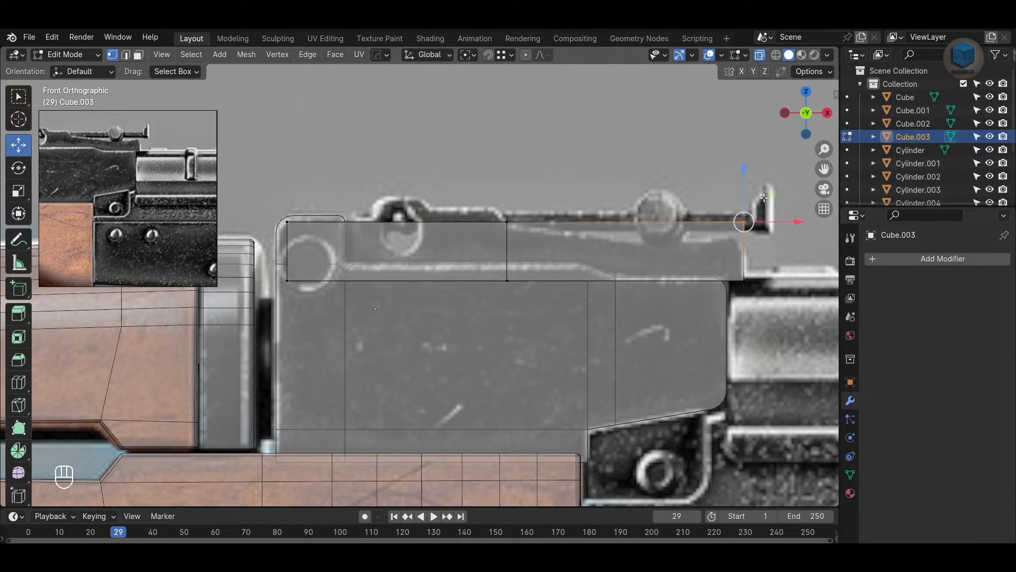
drag(745, 172, 747, 188)
click(623, 239)
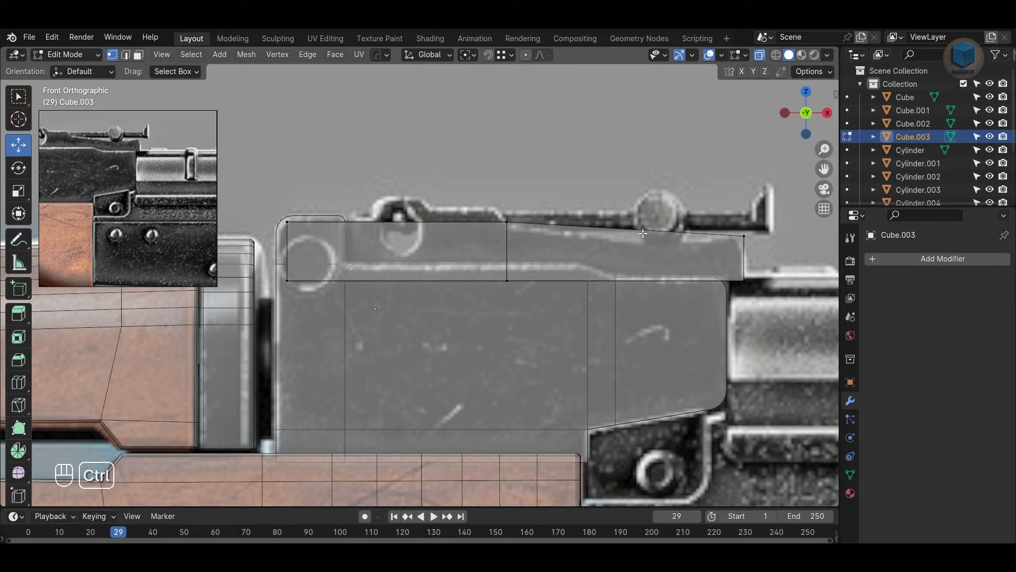
Step: Add a loop cut near the sight base's rear end and lower its top vertices about 0.003 m
click(704, 233)
click(782, 278)
drag(697, 216, 727, 256)
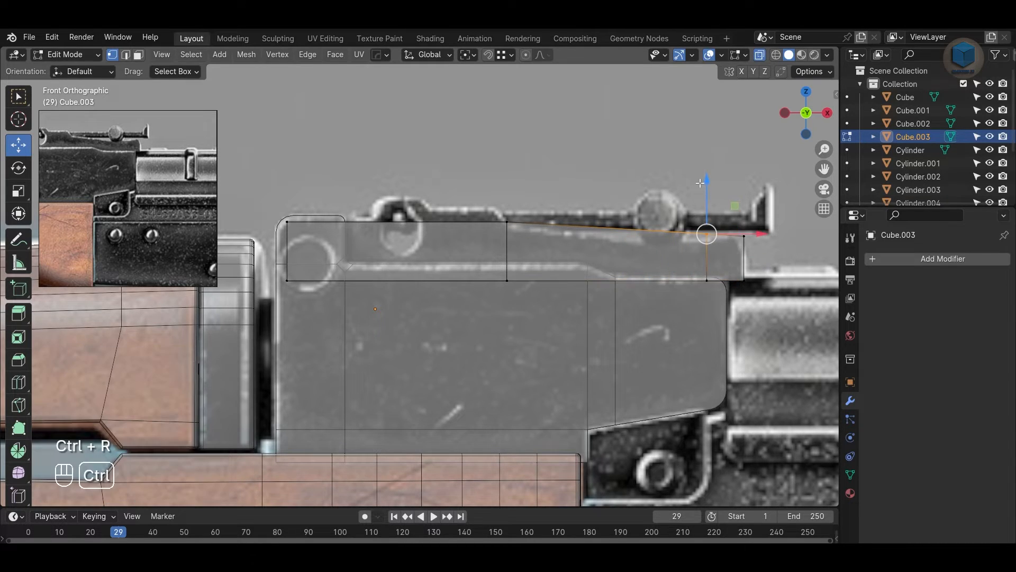
ctrl+drag(707, 182, 741, 188)
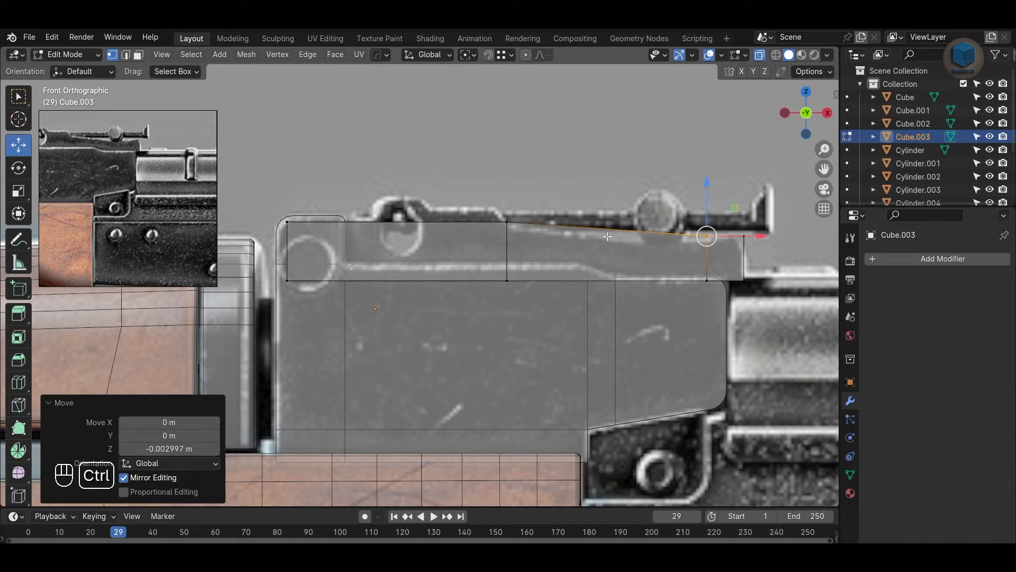
Step: Add two loop cuts in the sloping section and shift their top vertices vertically to follow the reference's curved upper edge
click(619, 231)
click(619, 231)
scroll(619, 231, up, 3)
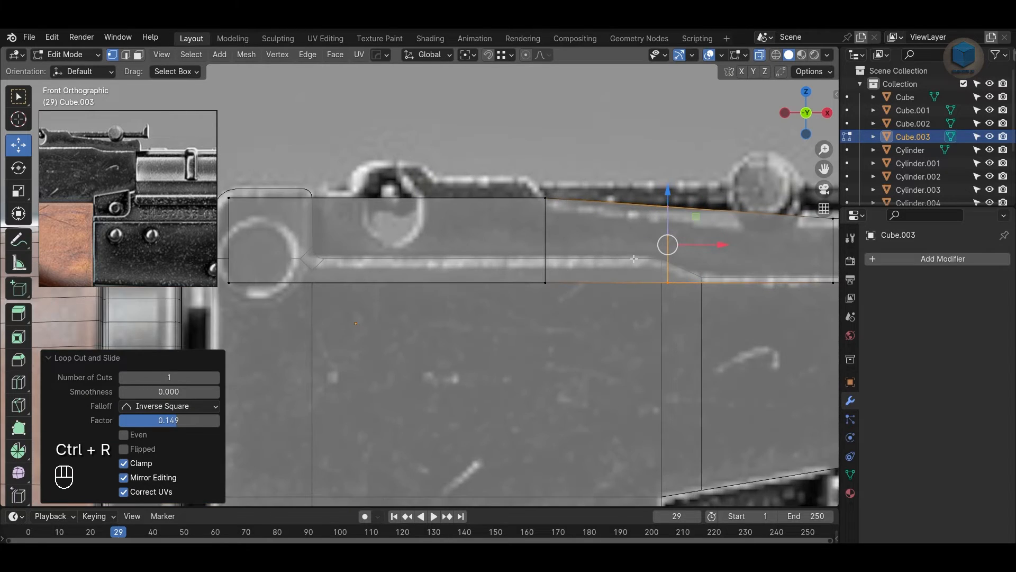
click(677, 192)
click(676, 192)
drag(629, 205, 641, 149)
click(689, 162)
drag(703, 212, 713, 161)
click(613, 140)
Step: Add a centred loop cut below the sight slider, then lower its top vertices and those of the next cut rearward
shift+middle_drag(630, 159, 438, 150)
key(ctrl+r)
click(633, 222)
click(633, 223)
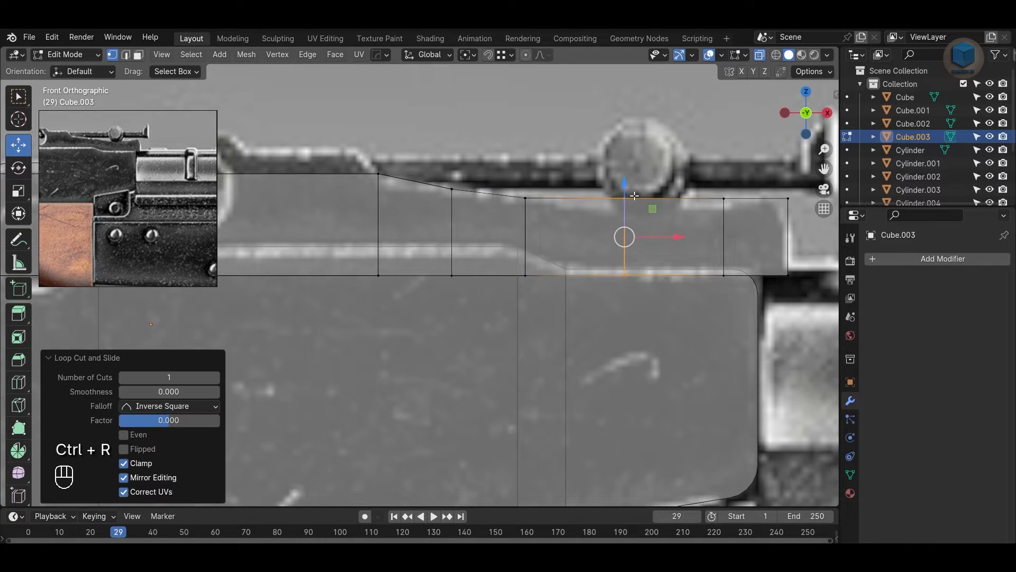
drag(591, 169, 637, 204)
drag(625, 150, 627, 155)
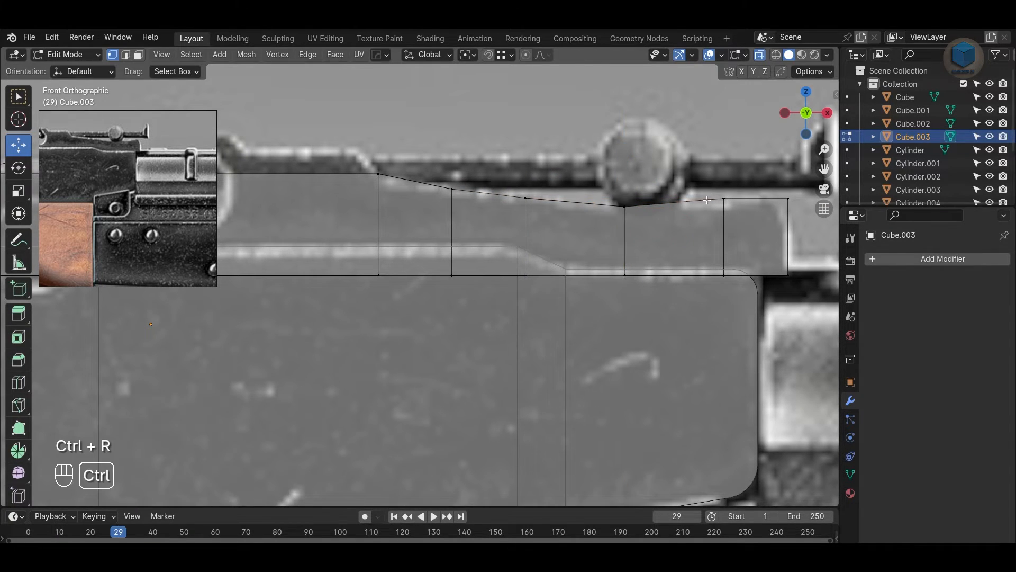
drag(704, 212, 723, 152)
click(647, 137)
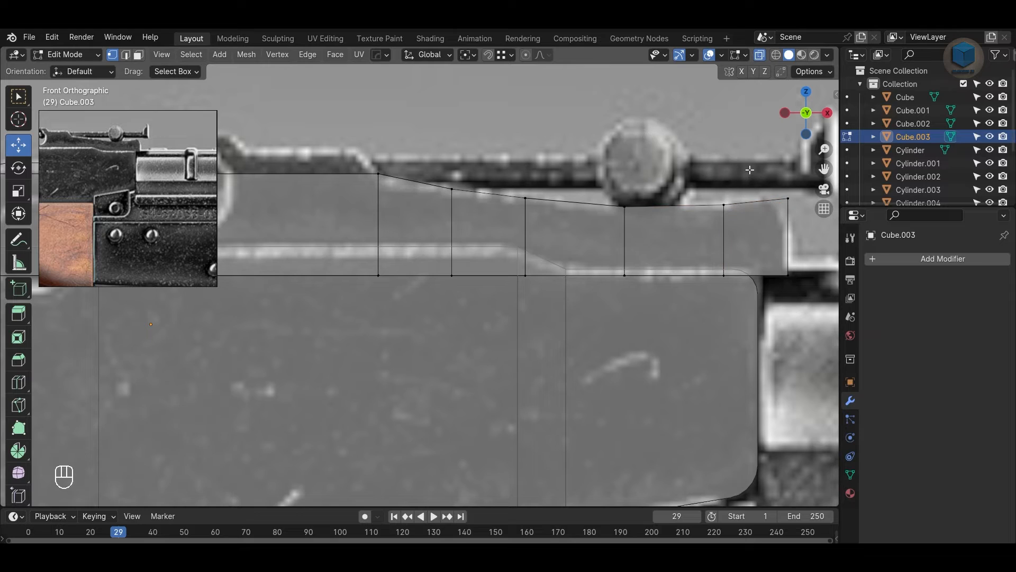
Step: Raise the top vertices at the rear end slightly to form the upturned tip
alt+click(770, 238)
shift+middle_drag(770, 239, 695, 247)
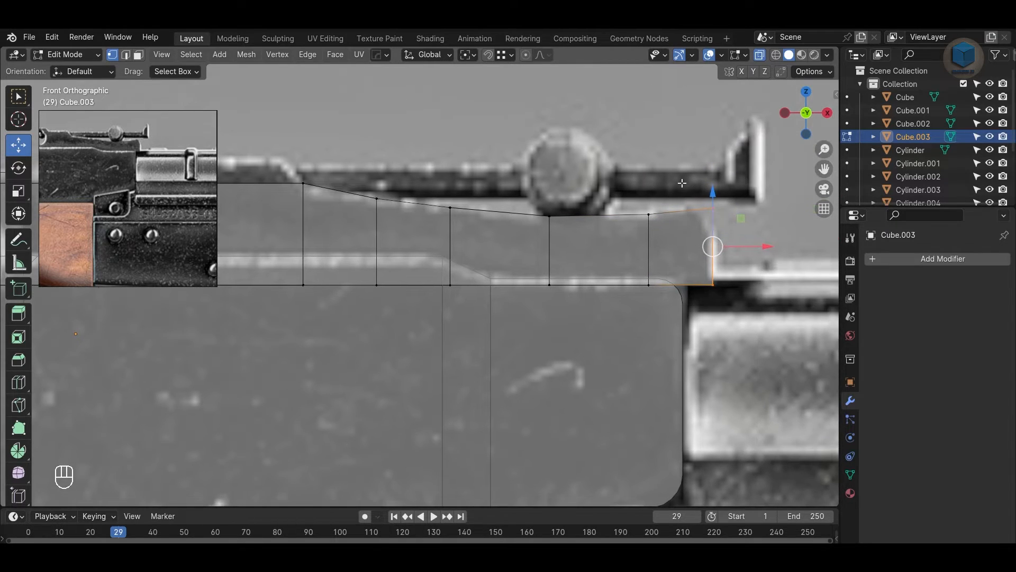
drag(682, 182, 726, 228)
drag(712, 156, 713, 148)
Step: Apply the object's scale and bevel the upper rear edge with a 0.024 m width and 4 segments
key(2)
key(Tab)
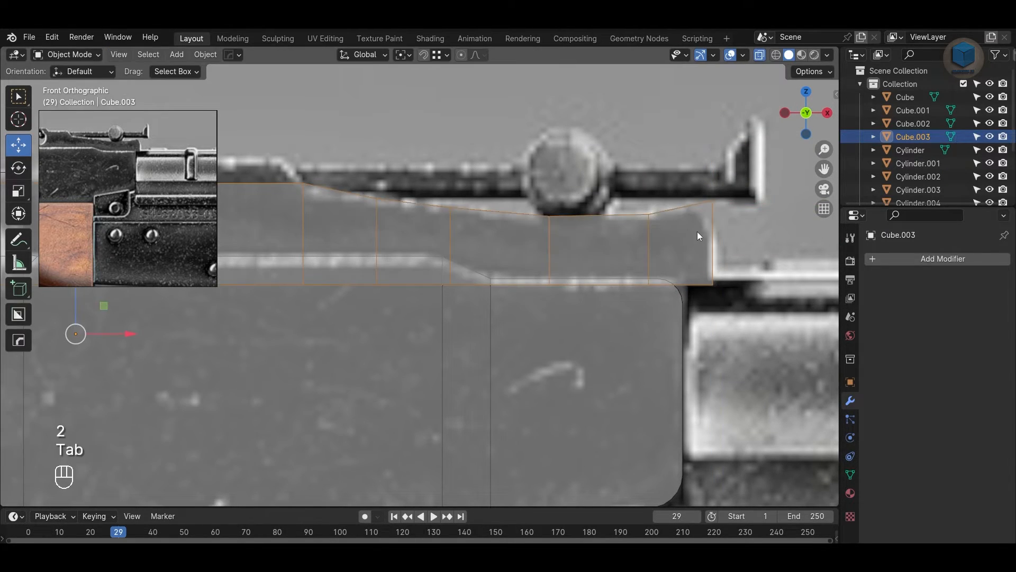
key(ctrl+a)
click(697, 233)
key(Tab)
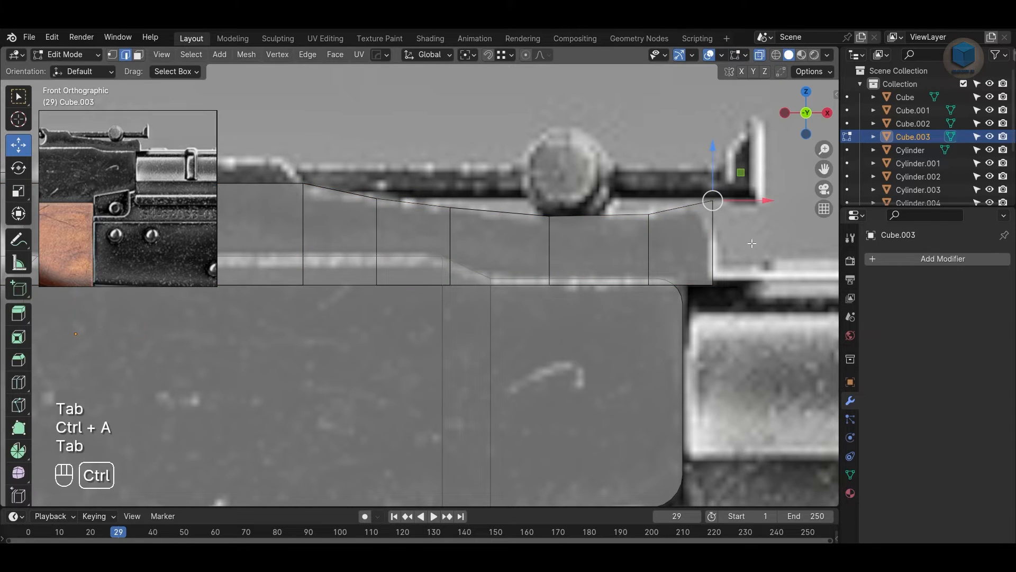
key(ctrl+b)
click(788, 252)
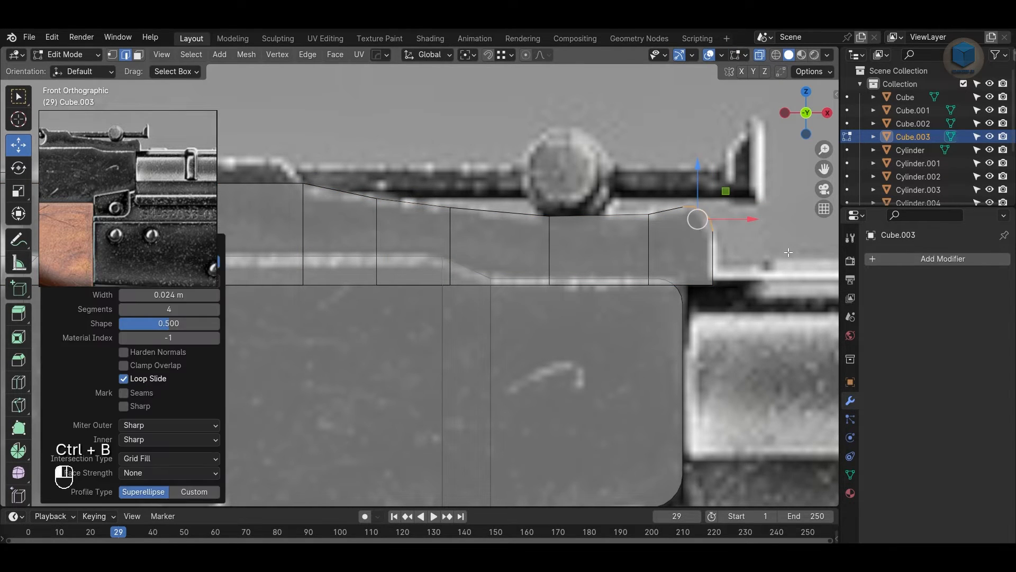
Step: Shade the sight base auto smooth and narrow it along Y to about 0.78
key(Tab)
key(alt+z)
middle_drag(699, 280, 554, 311)
click(554, 311)
right_click(538, 300)
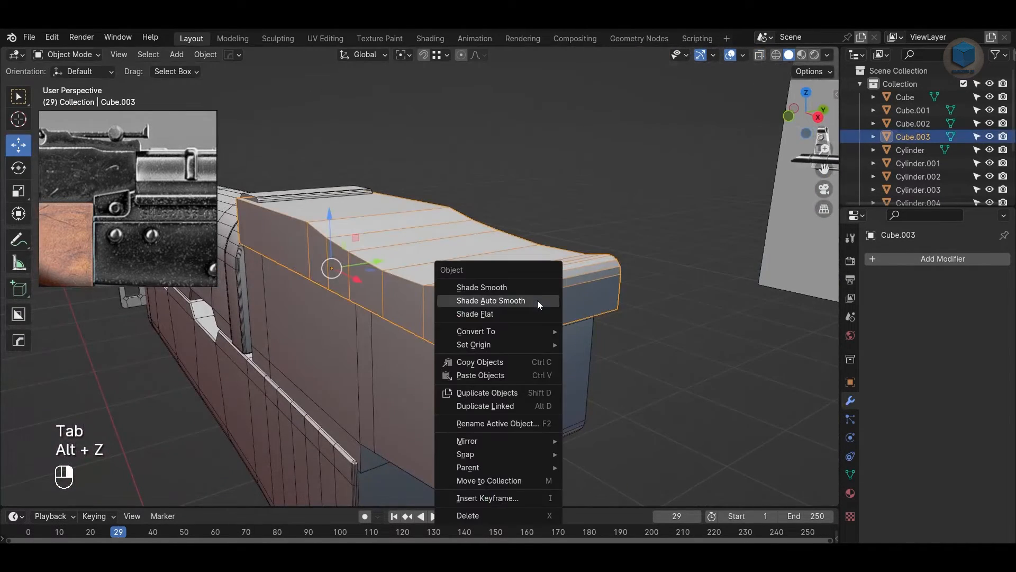
click(538, 300)
key(s)
key(y)
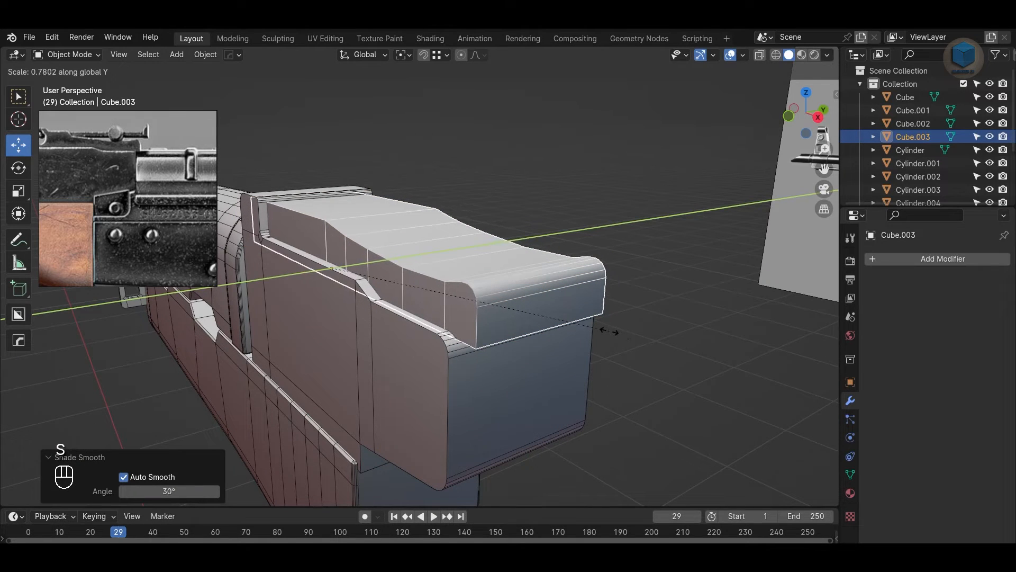
click(614, 334)
click(639, 347)
Step: Add a loop cut across the sight base's front part, aligned with the front of the raised lug in the reference
alt+drag(479, 343, 650, 338)
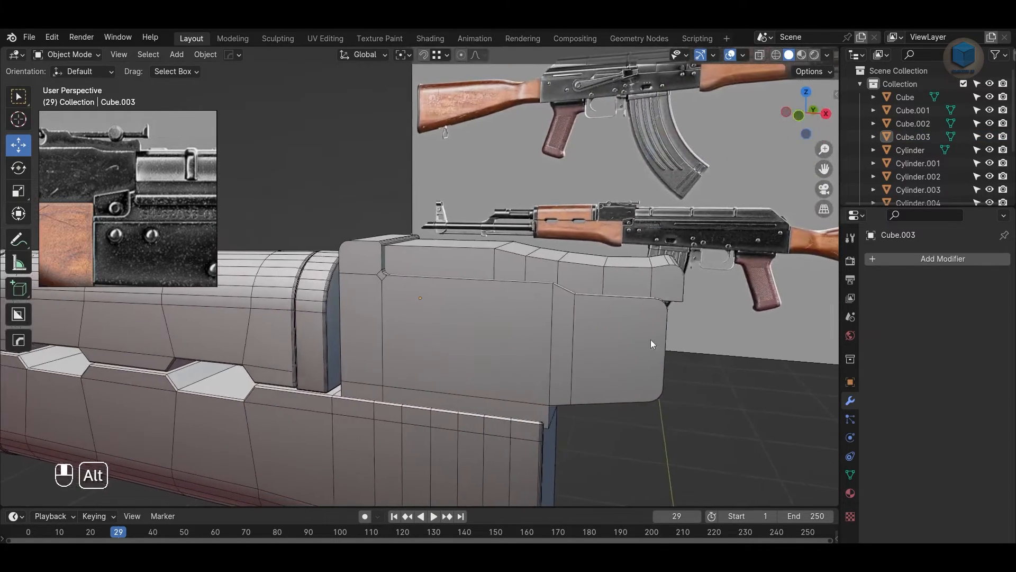
alt+drag(501, 309, 529, 297)
key(KP_1)
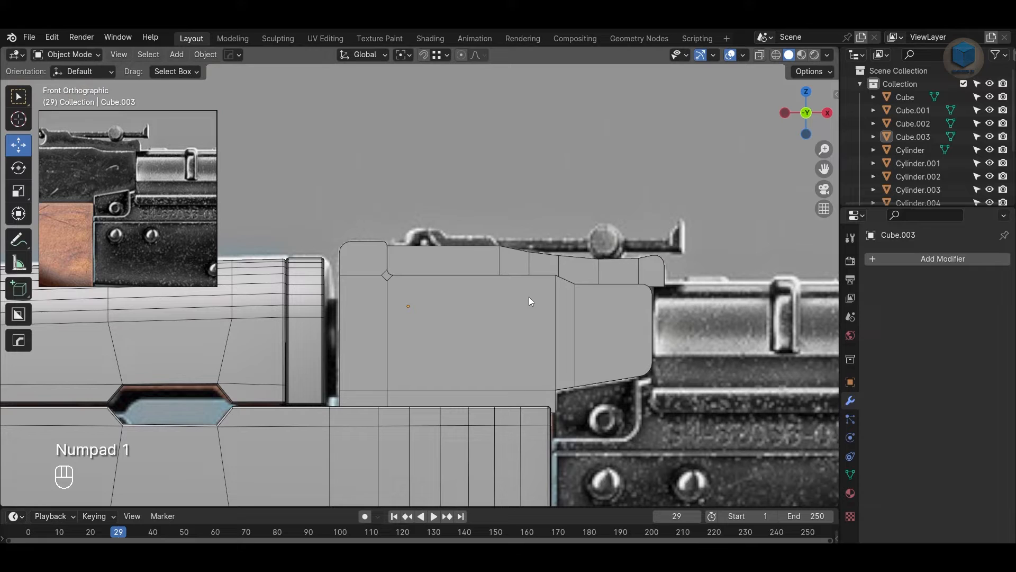
click(476, 225)
key(alt+z)
key(Tab)
scroll(557, 203, up, 2)
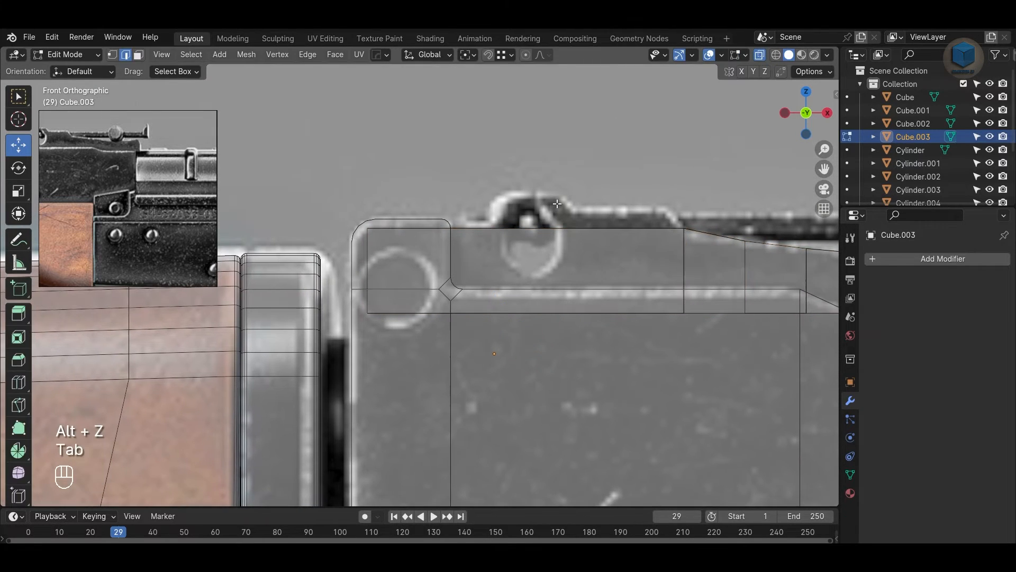
key(ctrl+r)
click(505, 237)
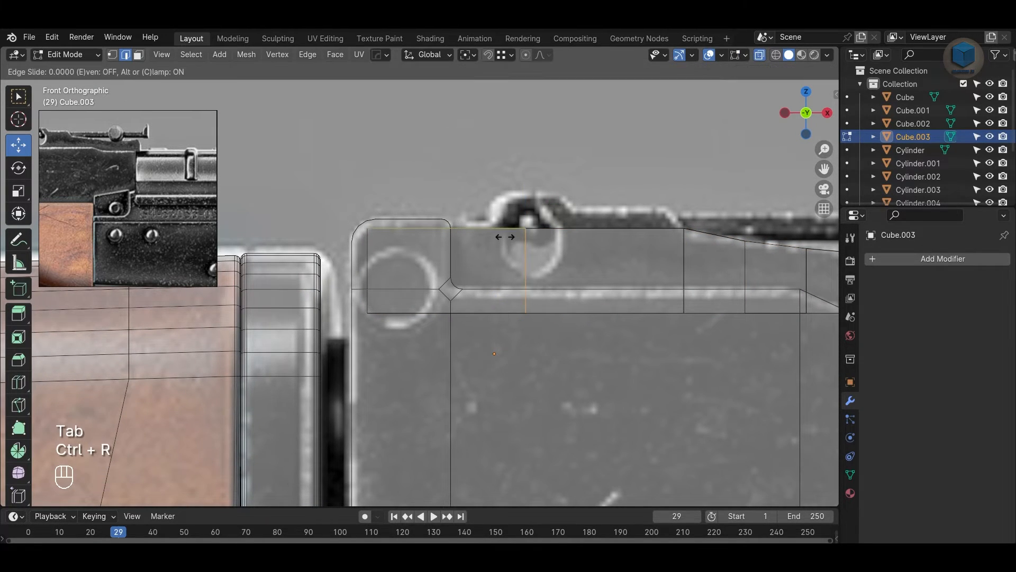
click(472, 241)
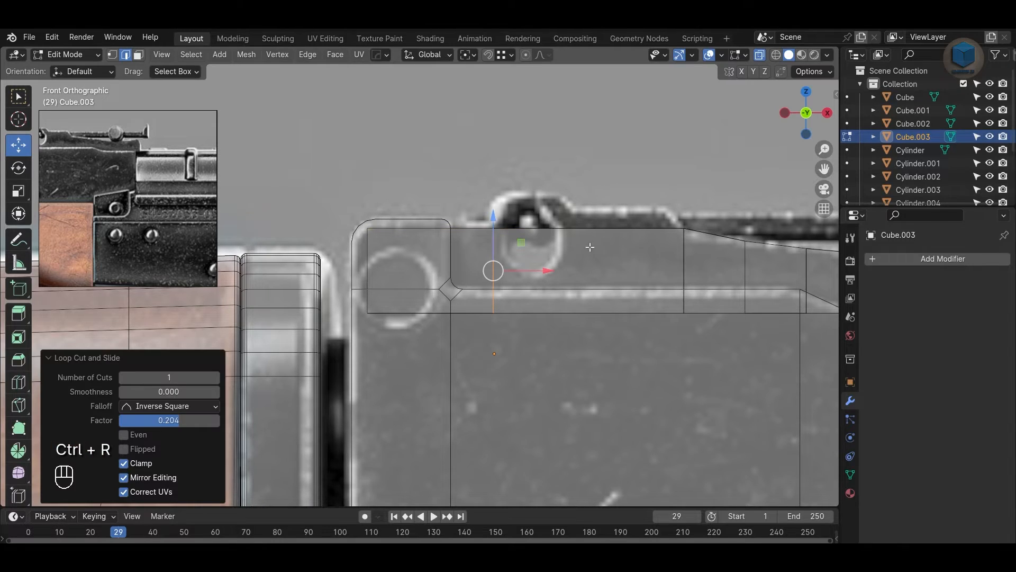
Step: Extrude the top face behind the new cut up about 0.016 m and slide its rear upper vertices forward into a slope
key(3)
click(587, 227)
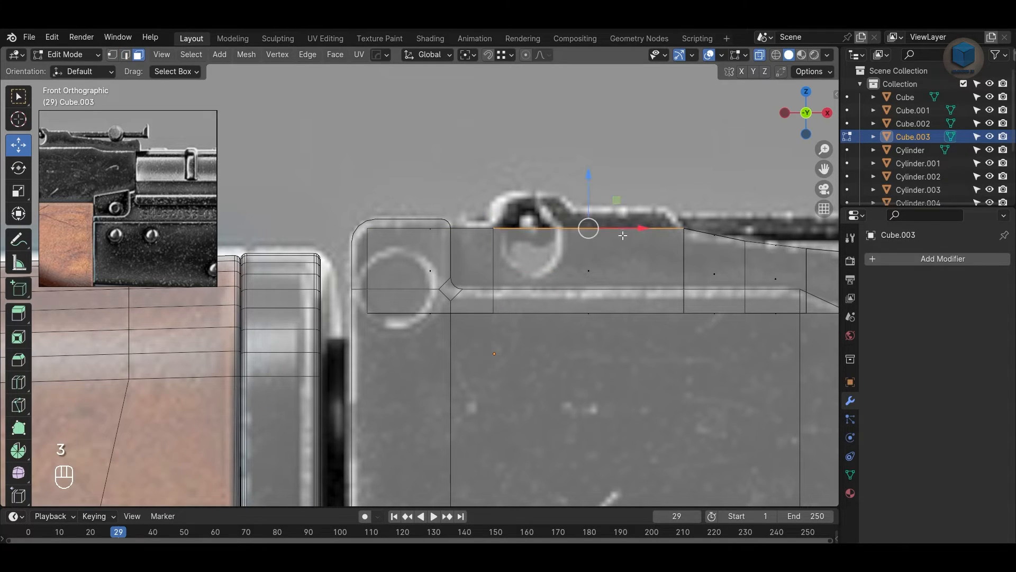
key(e)
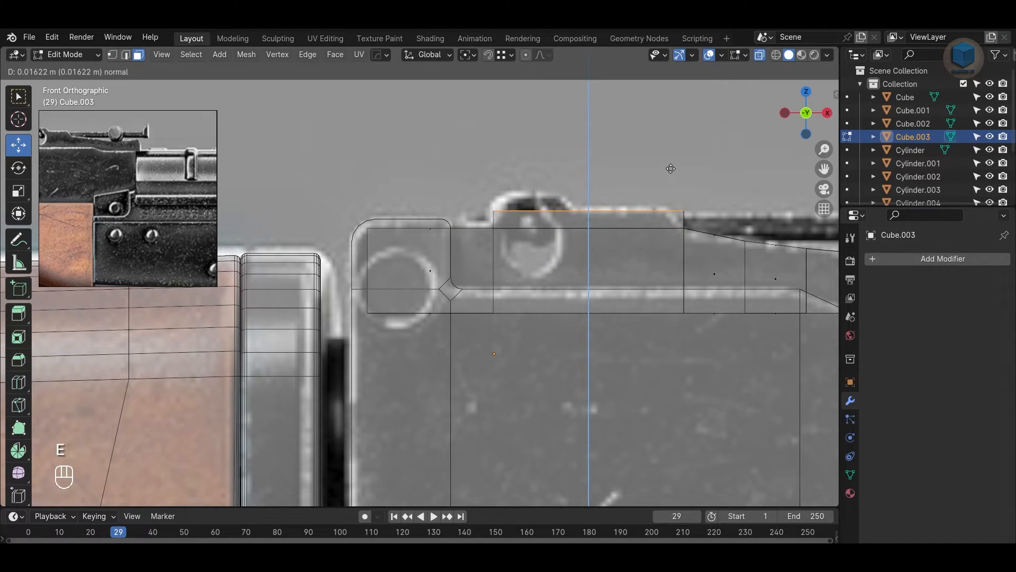
click(670, 168)
key(1)
drag(664, 189, 721, 210)
click(512, 194)
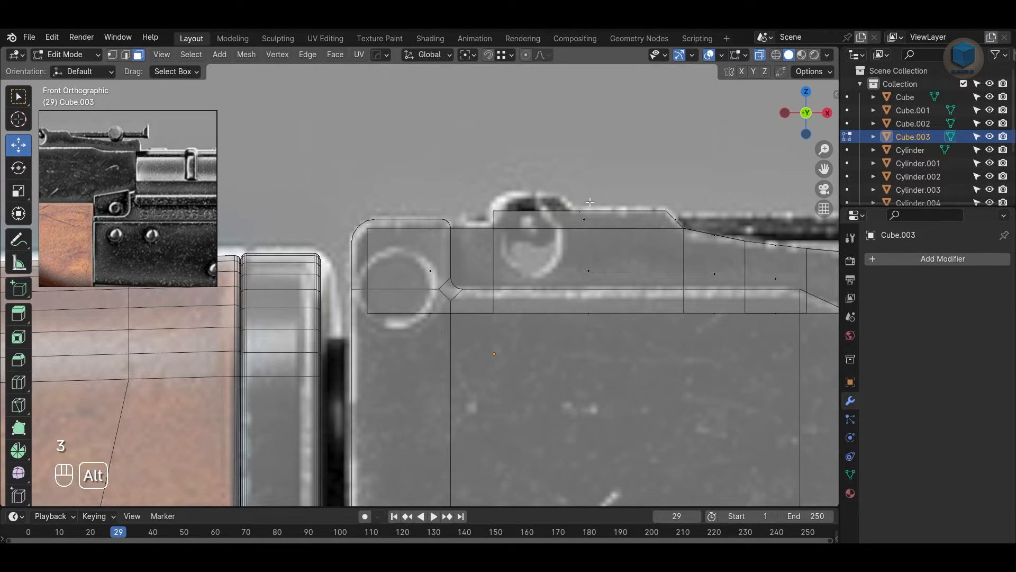
Step: Add a loop cut just behind the sight pin and flatten it vertically with an X scale of 0
shift+middle_drag(589, 202, 568, 215)
click(572, 222)
click(563, 218)
key(s)
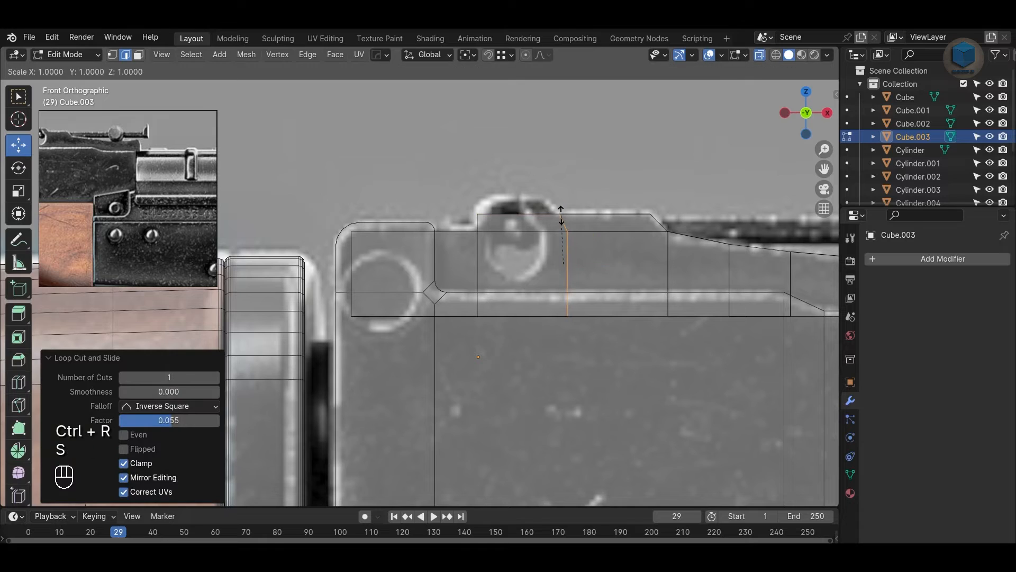
key(x)
key(Return)
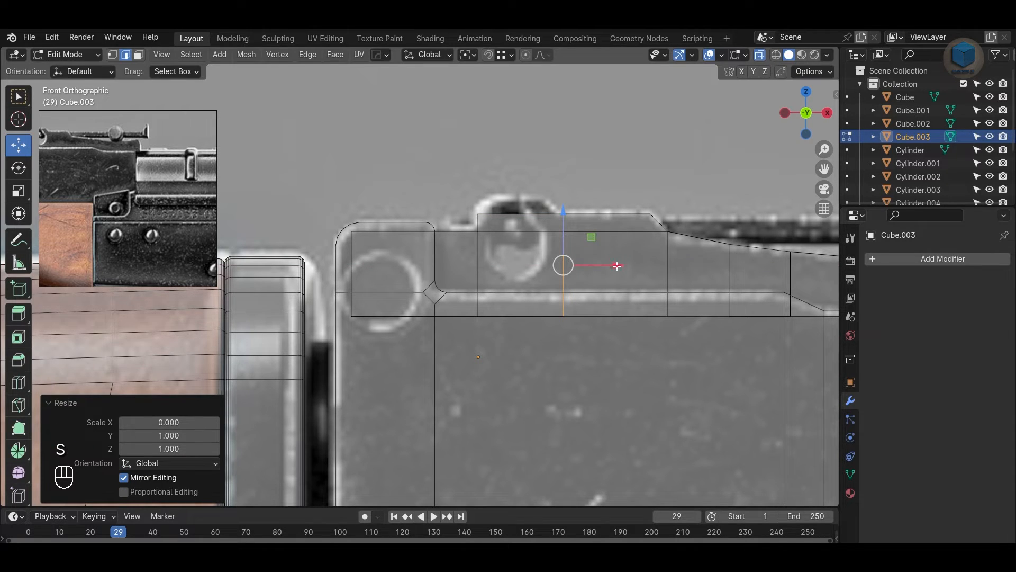
Step: Extrude the top face above the sight pin up about 0.018 m
key(3)
key(e)
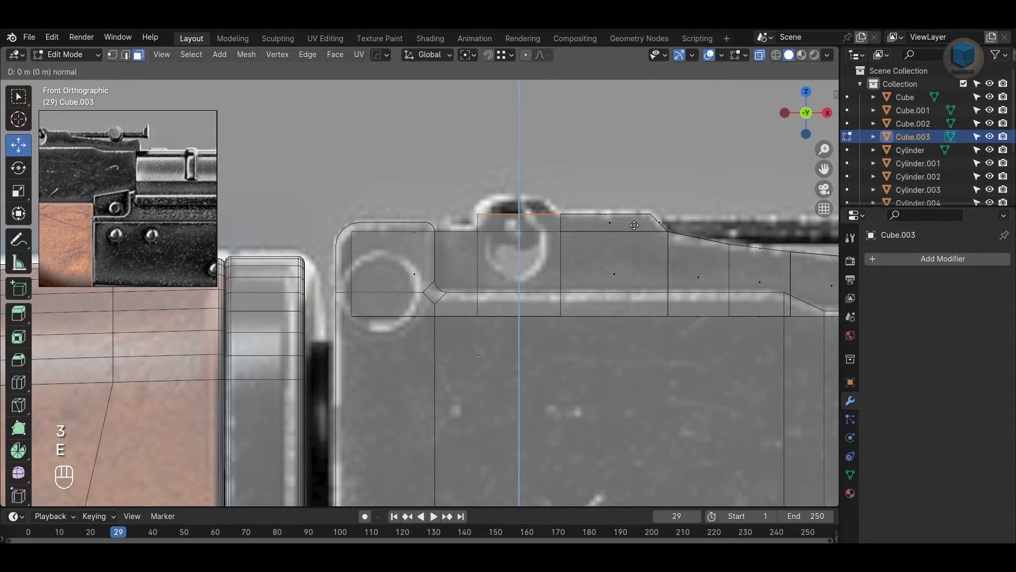
click(634, 206)
alt+middle_drag(625, 198, 625, 214)
scroll(625, 214, up, 2)
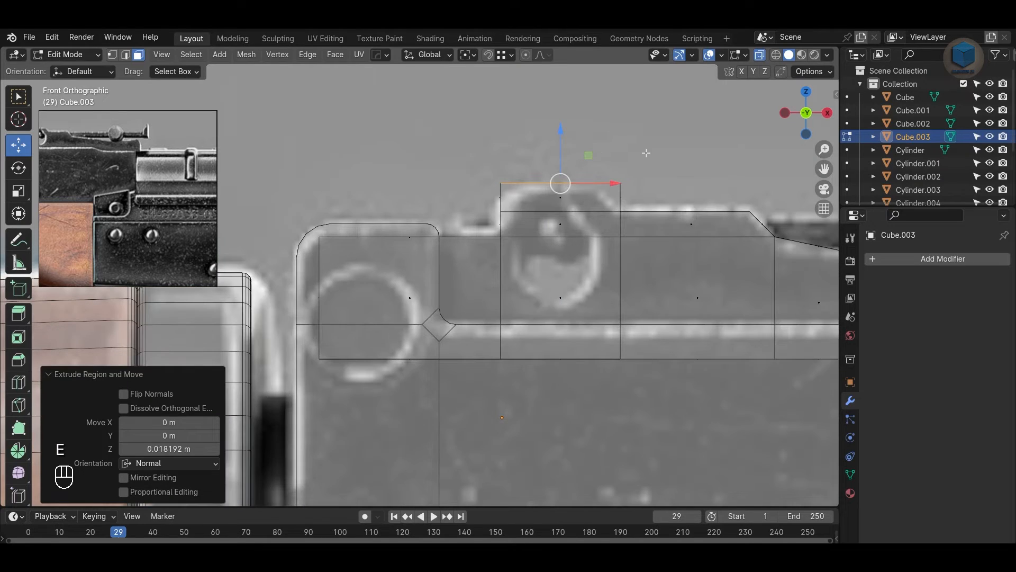
key(1)
drag(644, 160, 587, 193)
drag(679, 183, 662, 185)
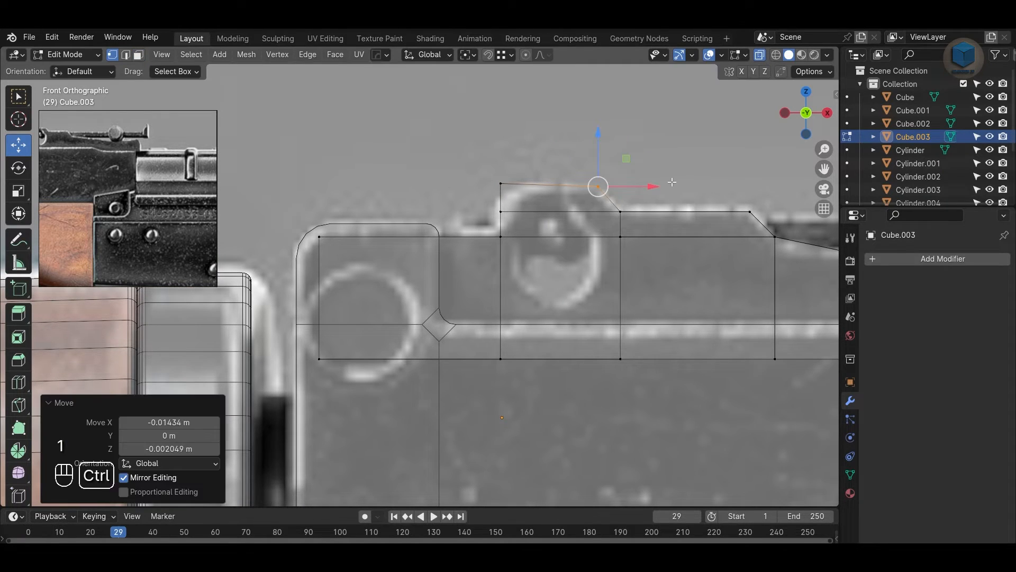
key(ctrl+z)
key(ctrl+z)
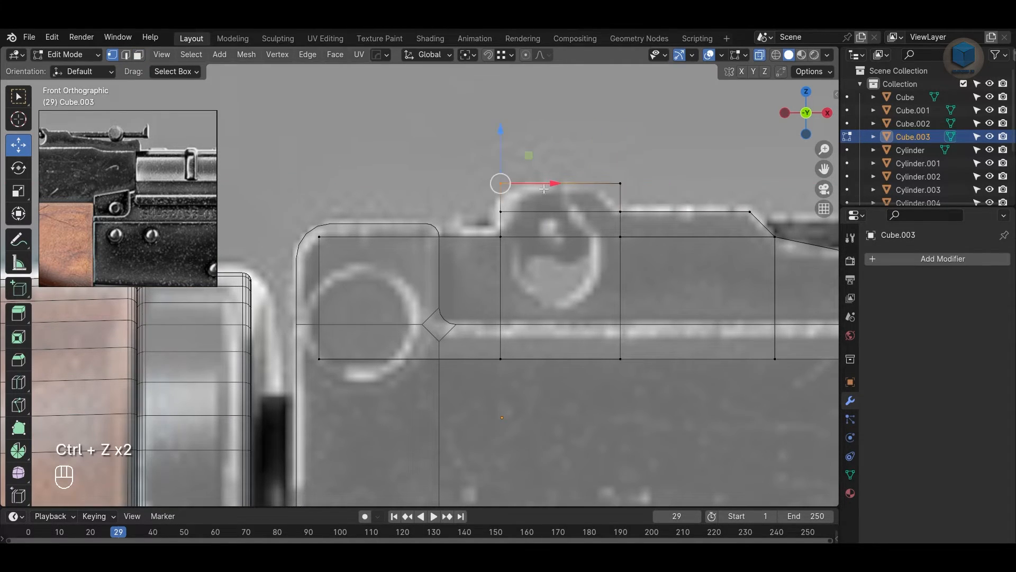
Step: Slope both ends of the lug by moving its front top vertices rearward and its rear top vertices about 0.018 m forward
drag(552, 186, 568, 186)
drag(604, 167, 645, 191)
drag(673, 187, 645, 188)
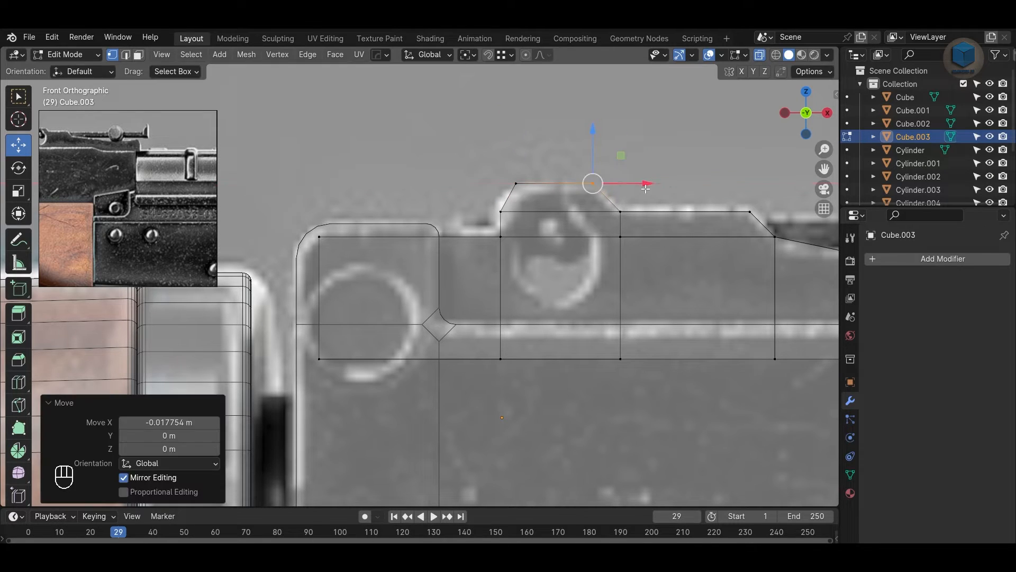
click(552, 223)
drag(481, 223, 546, 370)
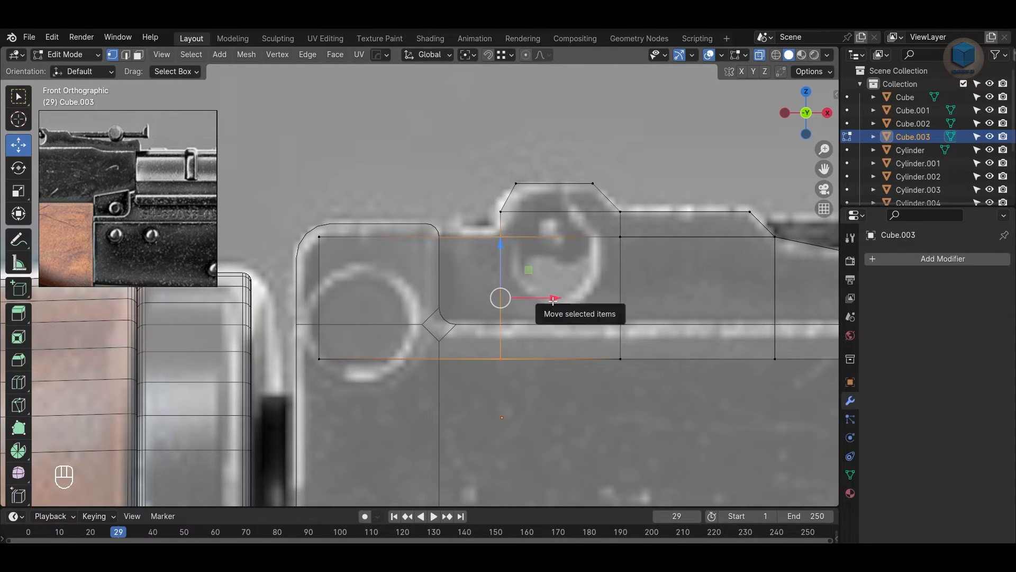
drag(549, 297, 546, 297)
click(665, 157)
key(ctrl+z)
key(ctrl+z)
Step: Shift the full vertical row of vertices at the front edge of the sight-pin lug slightly forward along X
drag(470, 200, 534, 380)
drag(551, 288, 548, 288)
click(691, 121)
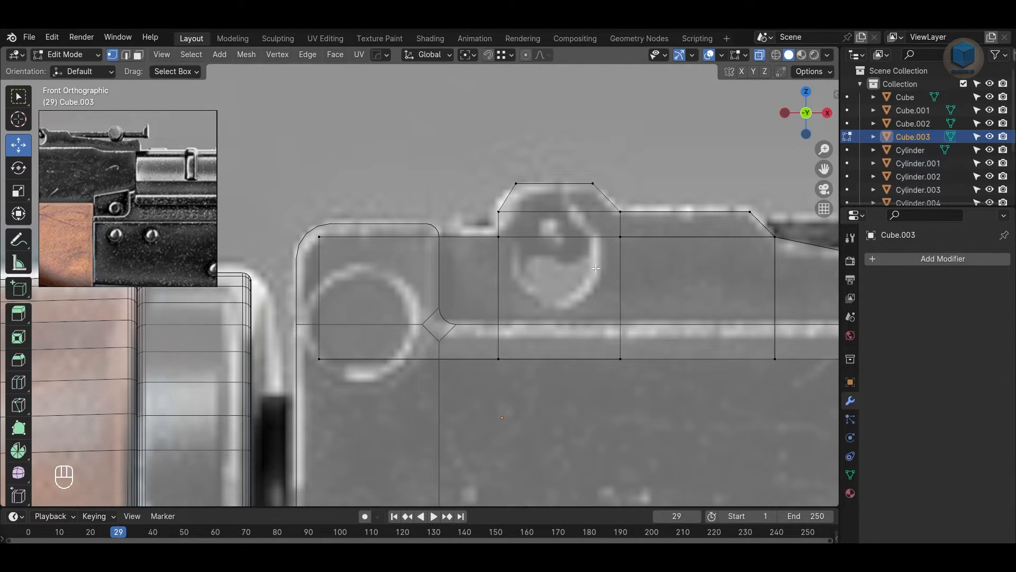
Step: Add three evenly spaced vertical loop cuts through the sight-pin lug
key(Tab)
key(Tab)
key(ctrl+r)
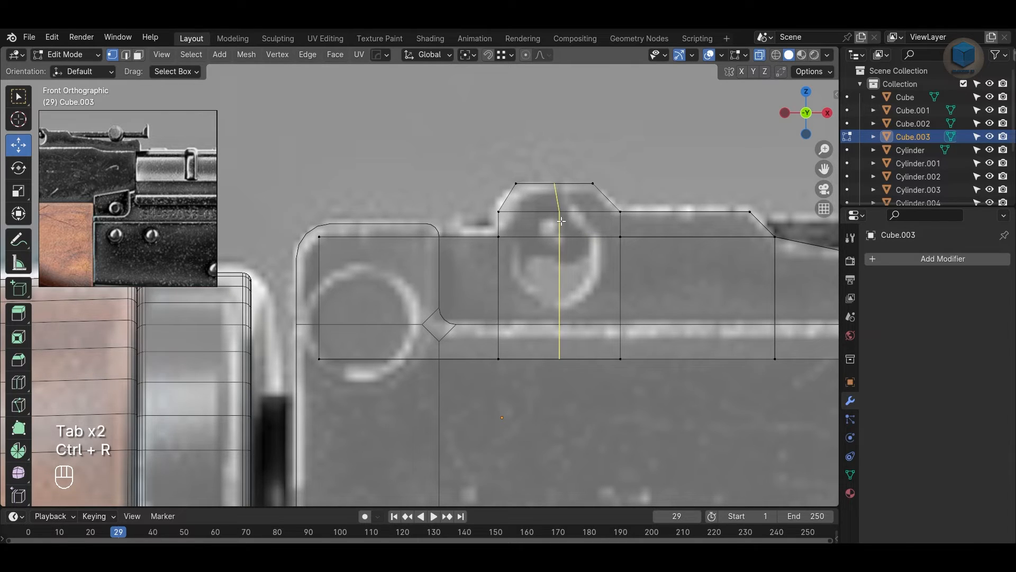
click(561, 221)
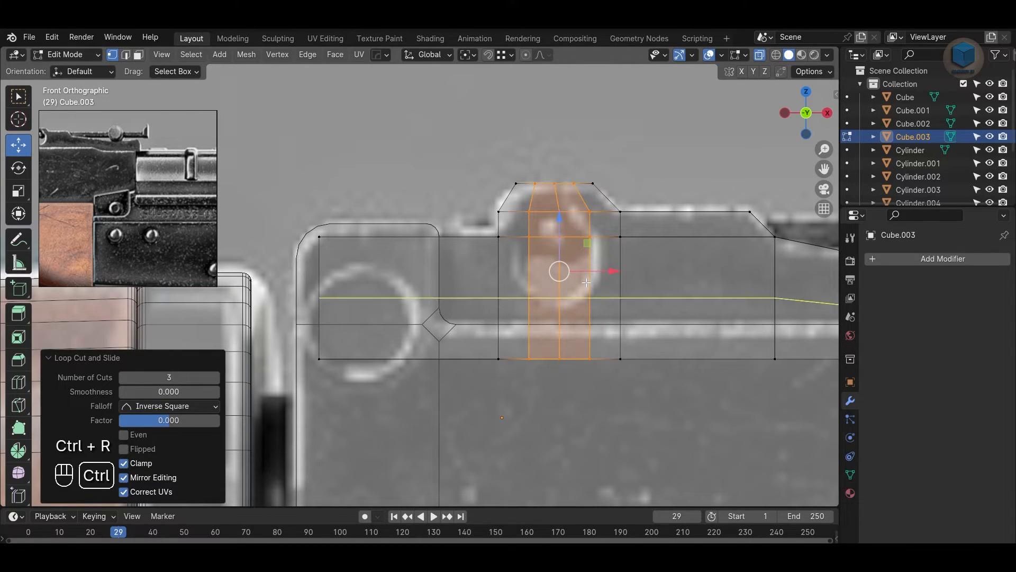
Step: Add one centred horizontal loop cut along the side of the block below the lug
click(586, 282)
click(586, 283)
key(ctrl+z)
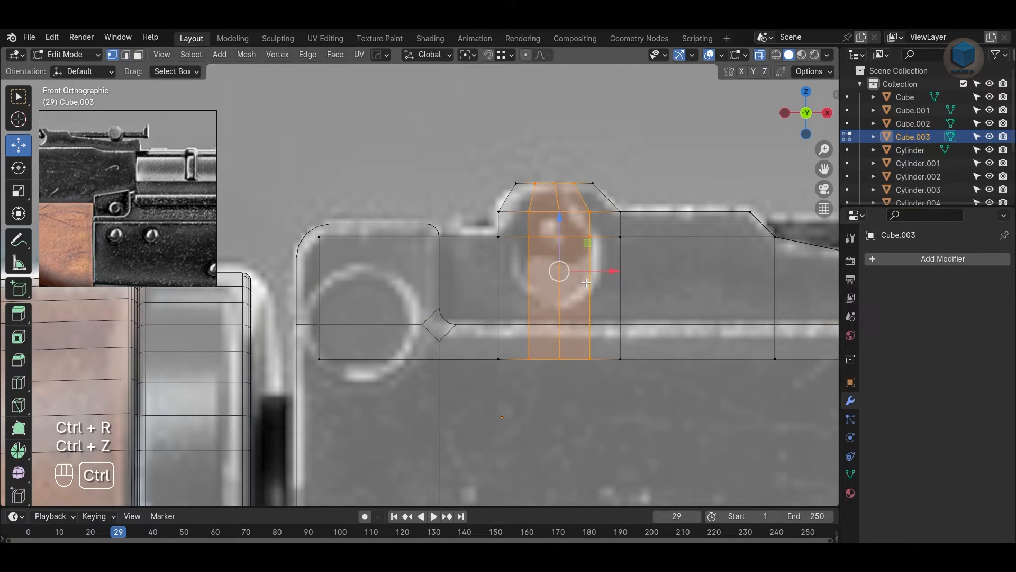
click(595, 294)
click(595, 293)
Step: Add two evenly spaced horizontal loop cuts between the centre cut and the block's upper edge
key(ctrl+r)
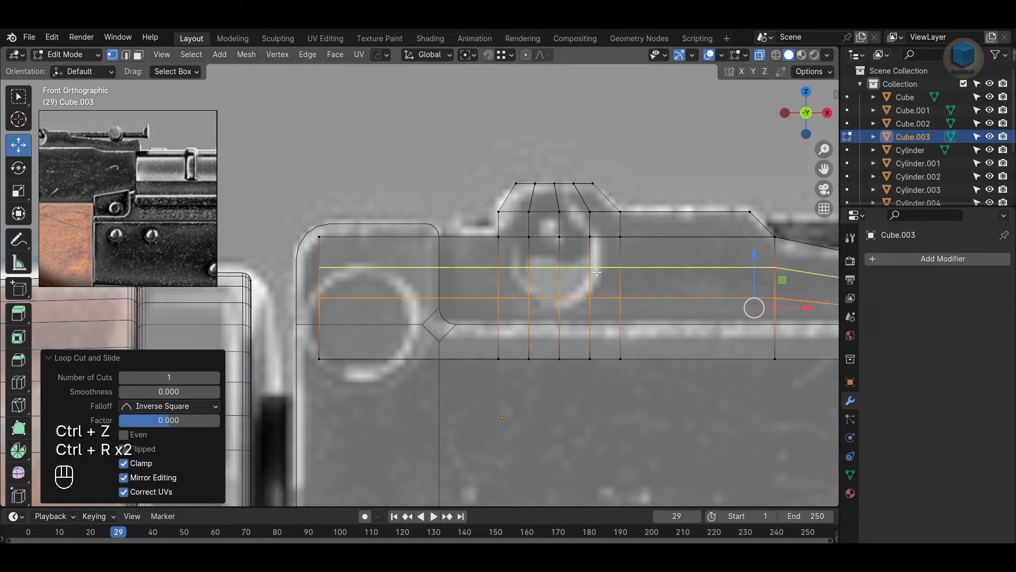
click(596, 272)
click(596, 272)
key(ctrl+z)
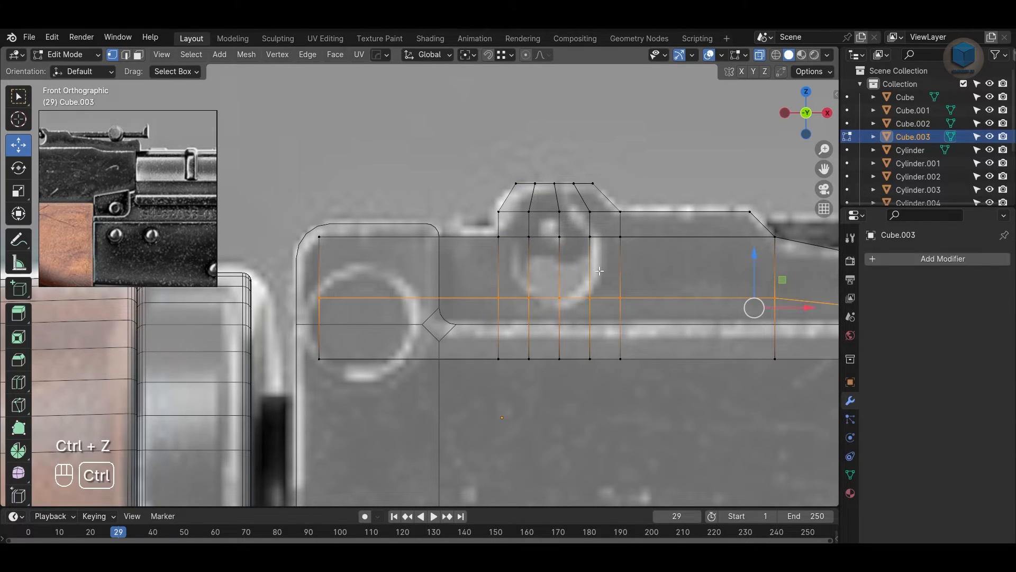
key(ctrl+r)
click(599, 271)
click(599, 271)
click(645, 160)
key(3)
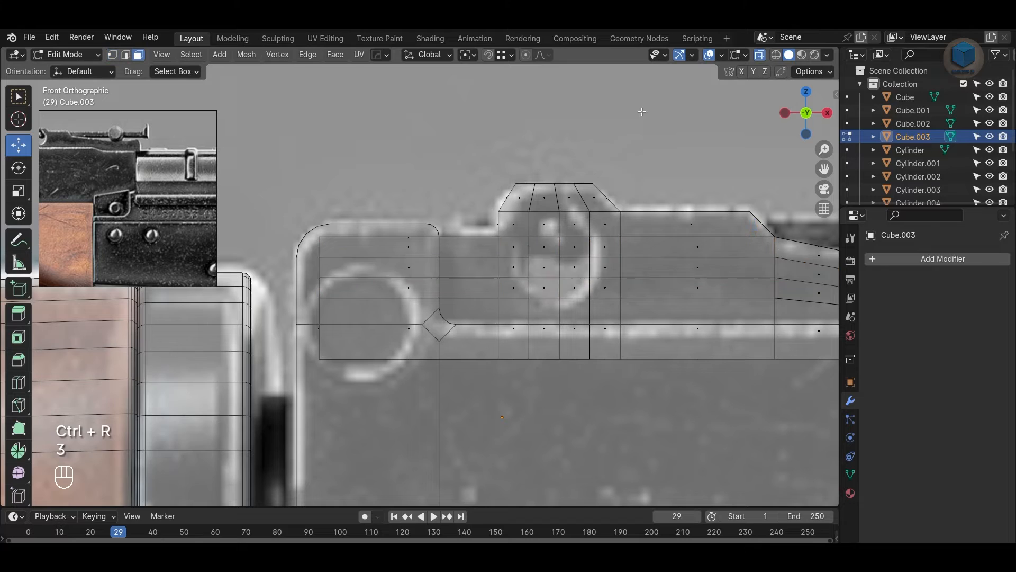
scroll(570, 224, up, 1)
drag(614, 287, 614, 287)
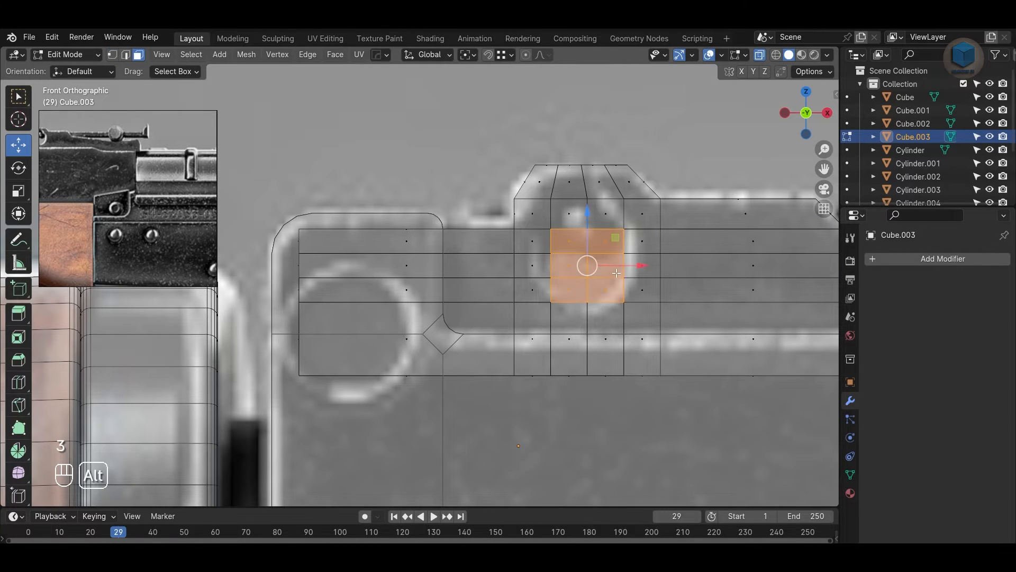
shift+middle_drag(538, 237, 520, 253)
shift+drag(531, 311, 530, 311)
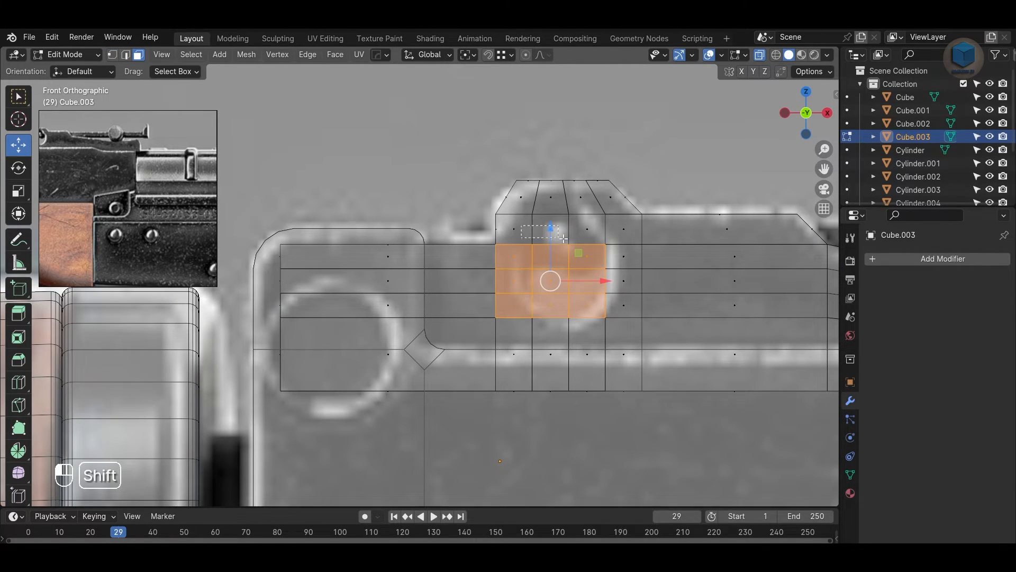
shift+drag(564, 238, 588, 239)
shift+middle_drag(539, 238, 508, 241)
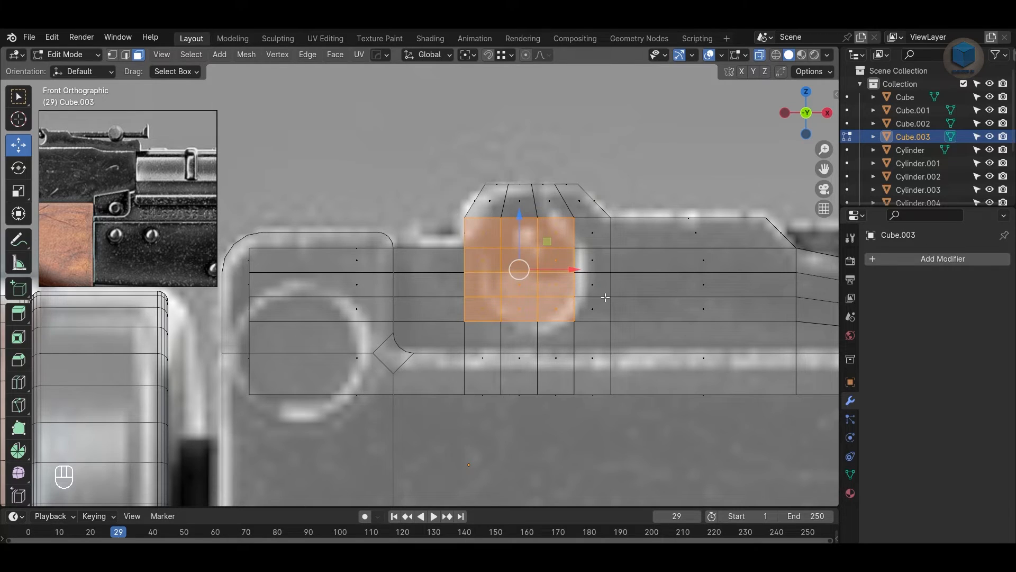
scroll(605, 297, up, 1)
key(ctrl+z)
key(ctrl+z)
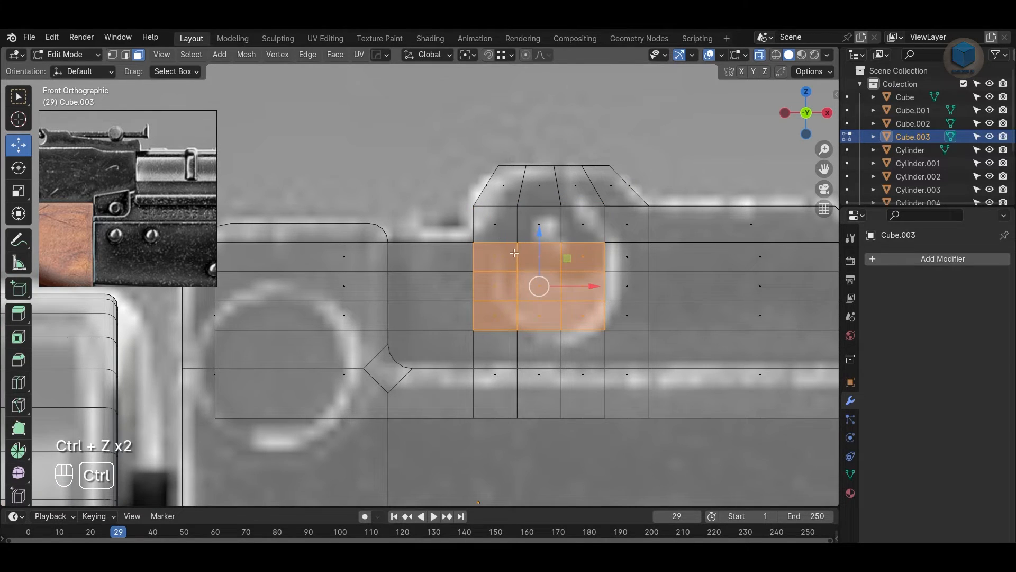
key(ctrl+z)
Step: Add a centred vertical loop cut in the frontmost column of the sight-pin lug
key(ctrl+r)
click(495, 245)
right_click(494, 245)
click(543, 122)
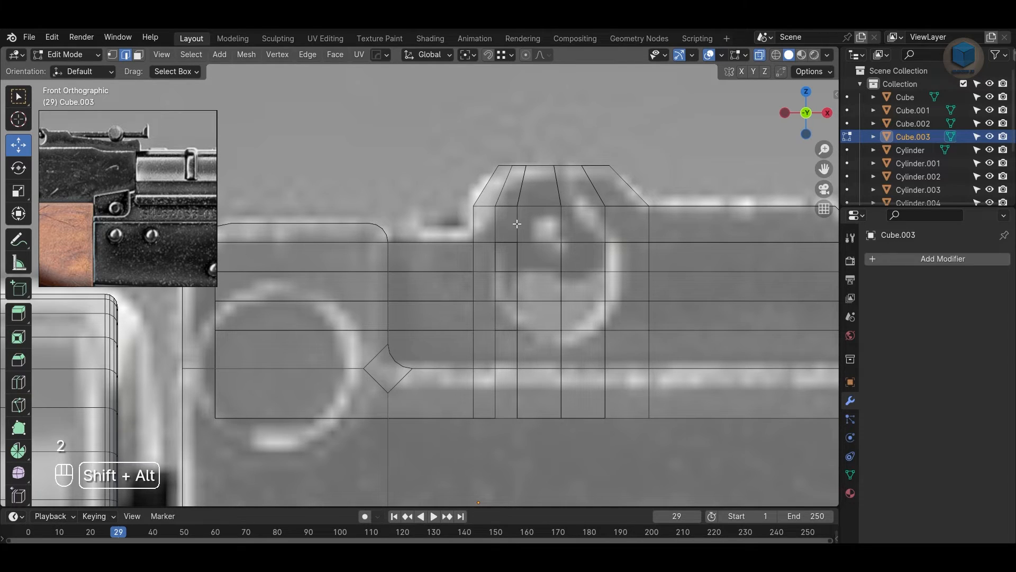
Step: Move the lug's two middle vertical edge loops slightly rearward along X to even out the column spacing over the pin
alt+shift+click(517, 224)
key(g)
key(x)
click(579, 293)
click(538, 138)
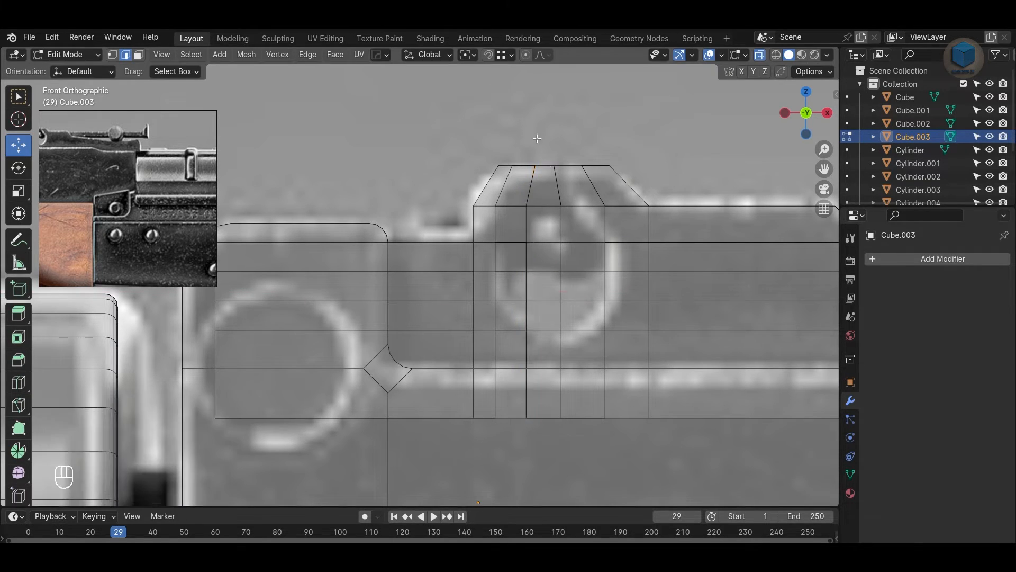
alt+shift+click(560, 290)
key(g)
key(x)
click(567, 293)
click(538, 221)
Step: Select the block of faces over the sight pin, three columns by four rows, and shape it with LoopTools Circle
key(3)
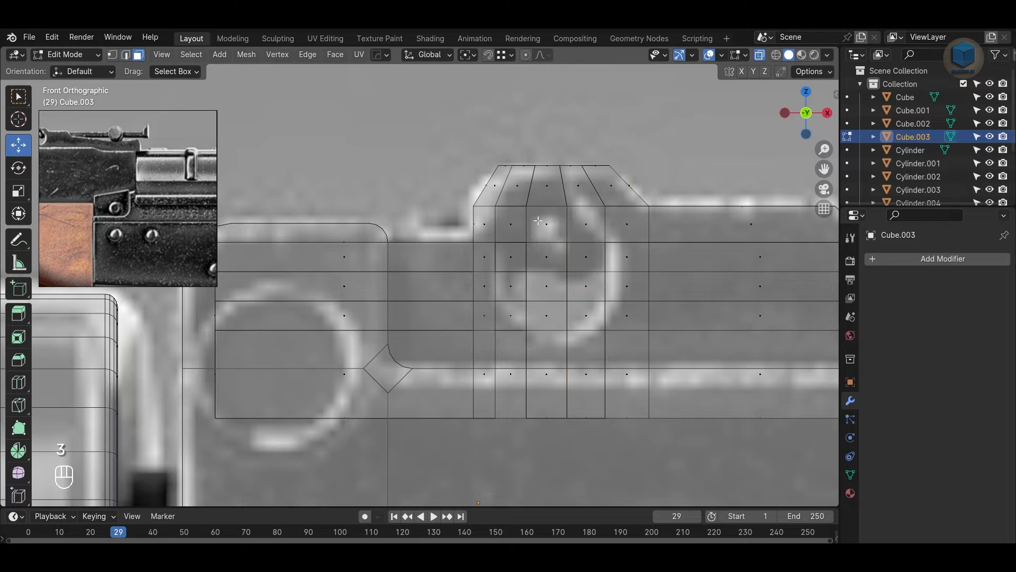
drag(592, 321, 592, 321)
right_click(603, 240)
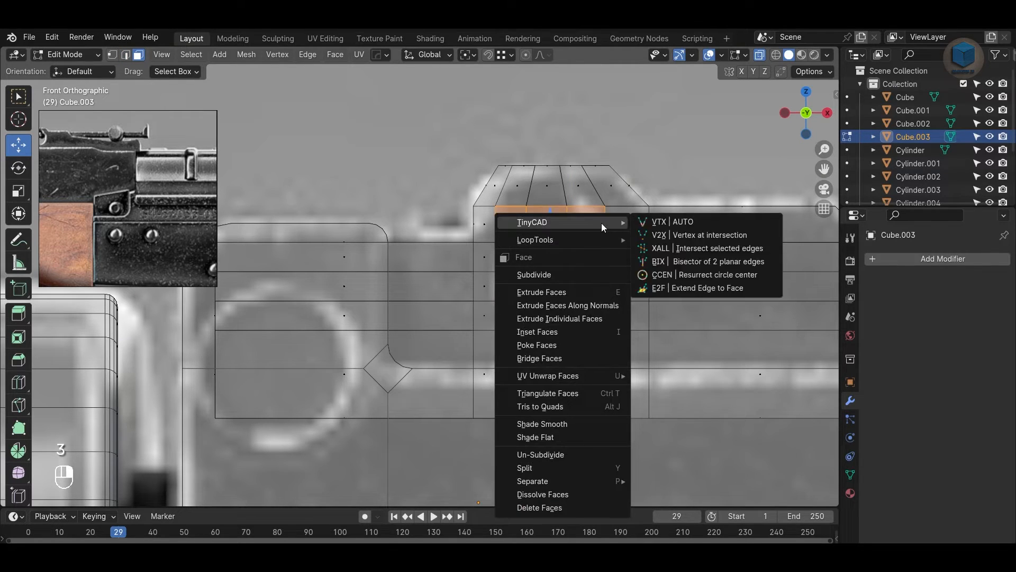
mouse_move(602, 240)
click(661, 254)
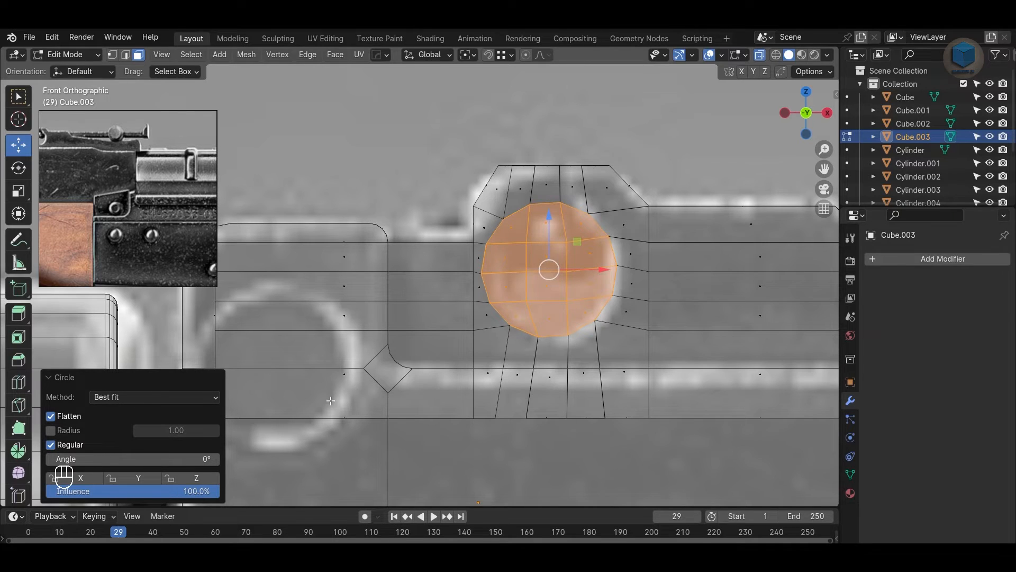
Step: Set the circle's radius to 0.03 and move the circular faces about 0.0026 m rearward along X over the reference pin
click(72, 432)
drag(175, 430, 147, 431)
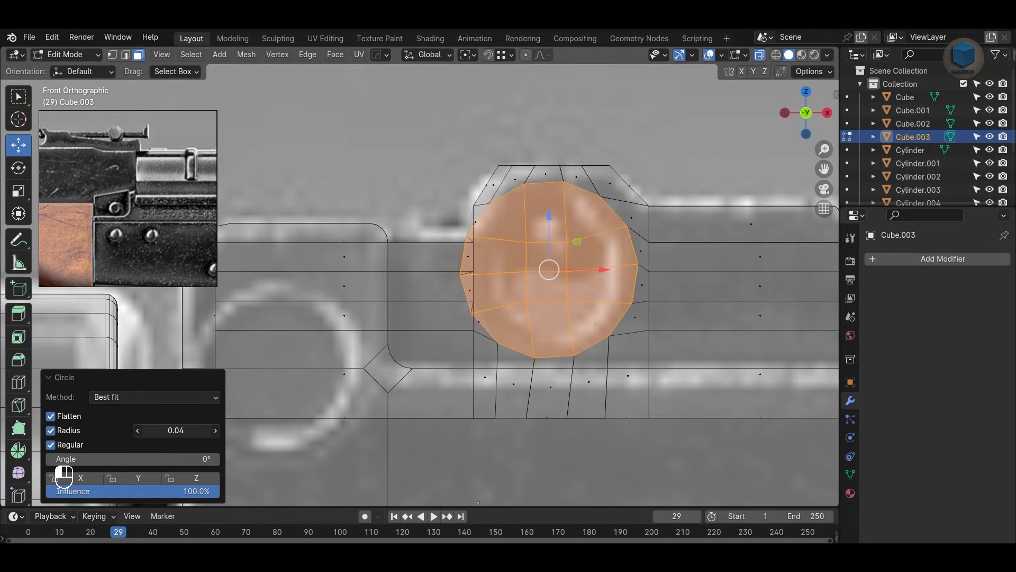
click(134, 431)
click(134, 432)
click(218, 430)
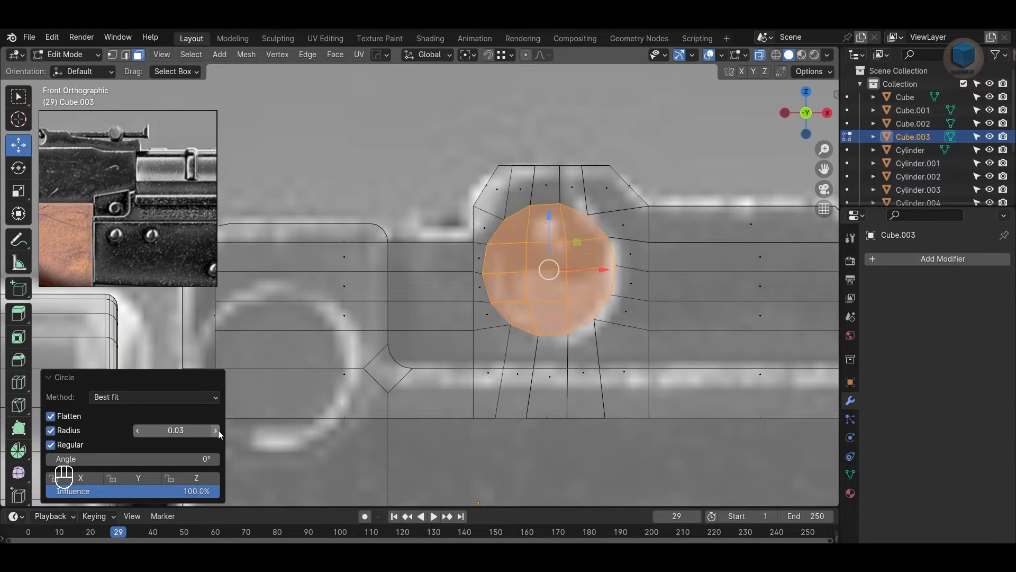
click(219, 430)
click(135, 431)
drag(599, 270, 605, 269)
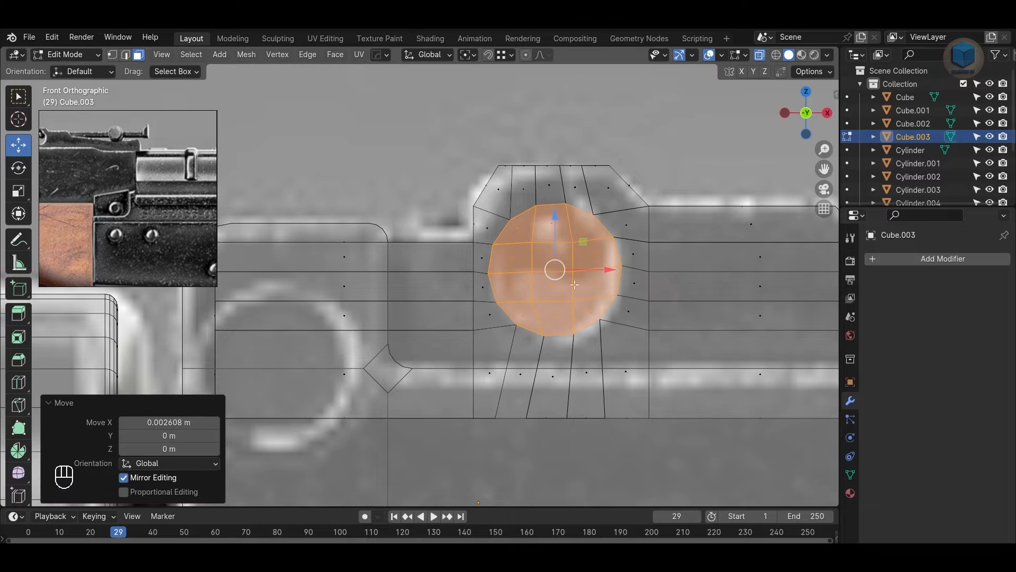
key(x)
key(x)
click(616, 123)
scroll(684, 246, down, 1)
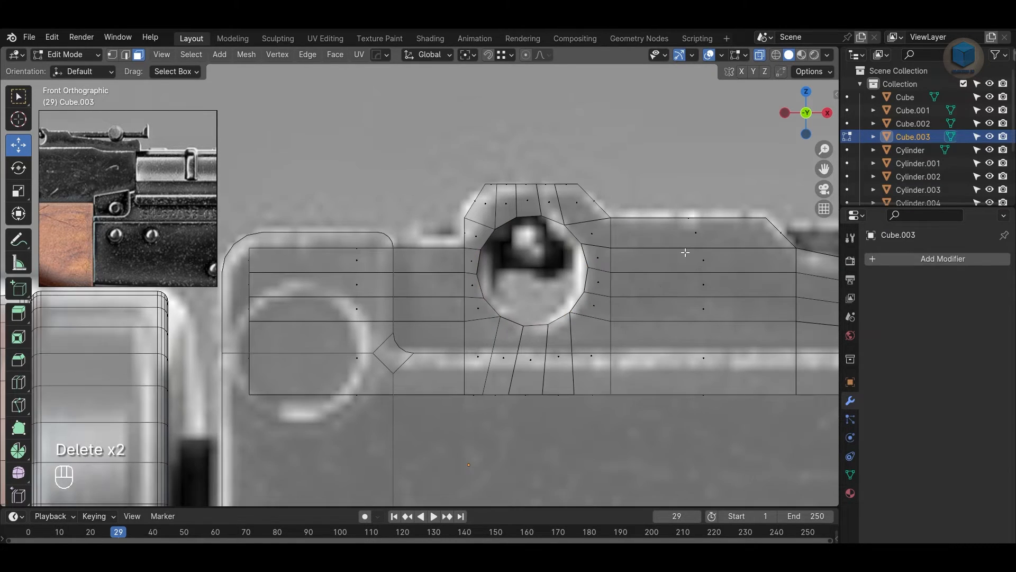
scroll(618, 306, up, 2)
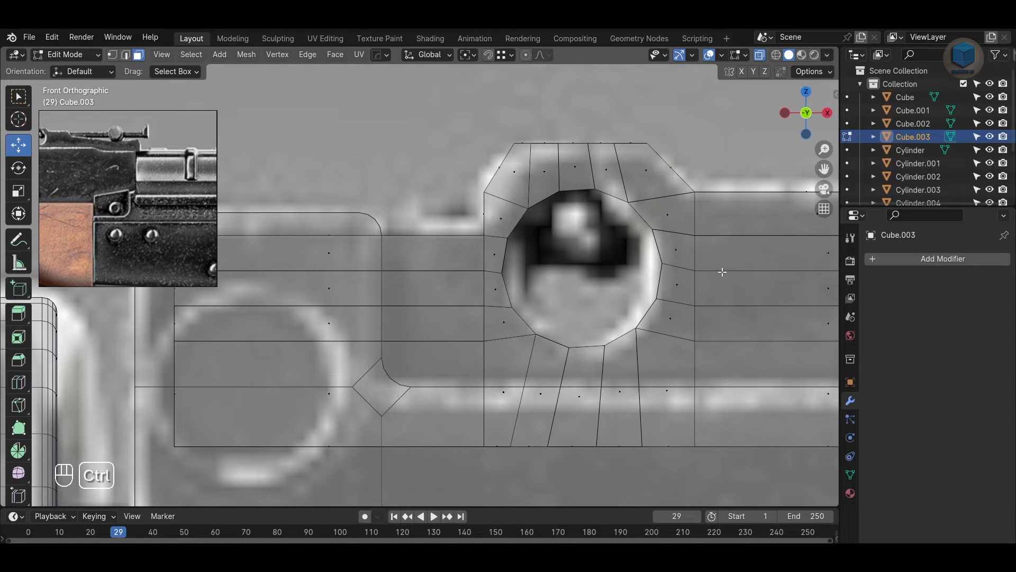
key(ctrl+z)
Step: Scale the circular faces to 0.917 and delete them to open the pin hole
key(s)
click(718, 251)
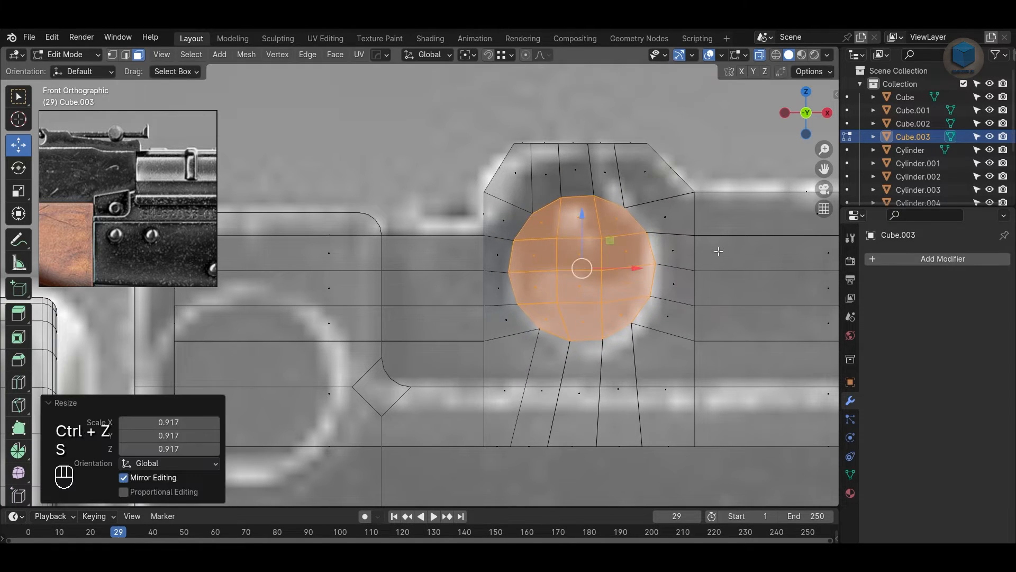
key(x)
click(706, 262)
Step: Select the near pin hole's edge loop and snap it along Y by -0.007636 m, flush with the lug's side face
key(alt+z)
middle_drag(706, 263, 544, 225)
key(2)
alt+shift+click(565, 202)
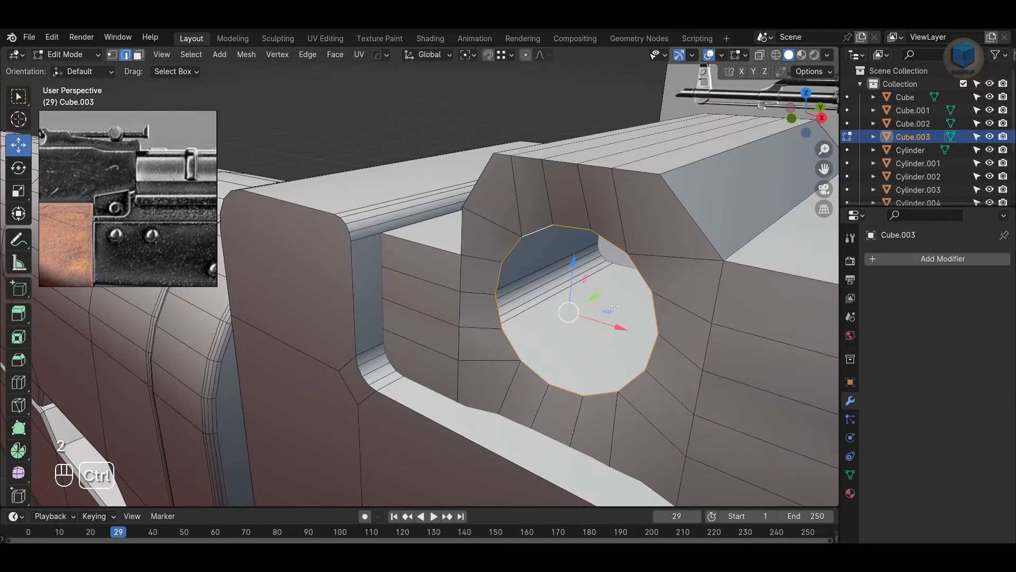
ctrl+drag(598, 297, 535, 160)
key(ctrl+z)
middle_drag(731, 311, 580, 346)
key(ctrl+z)
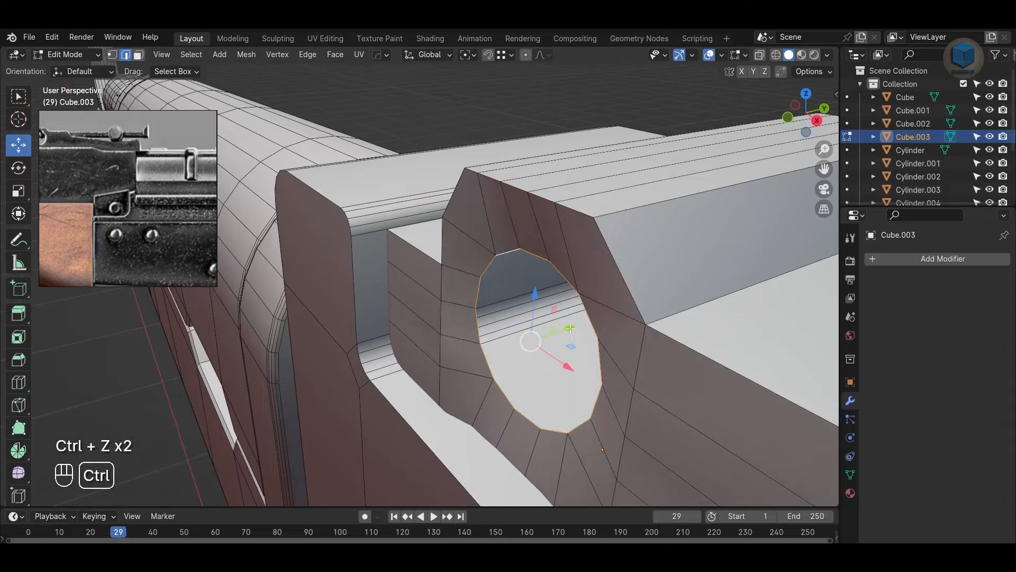
ctrl+drag(570, 328, 592, 215)
middle_drag(725, 125, 619, 120)
scroll(620, 120, down, 4)
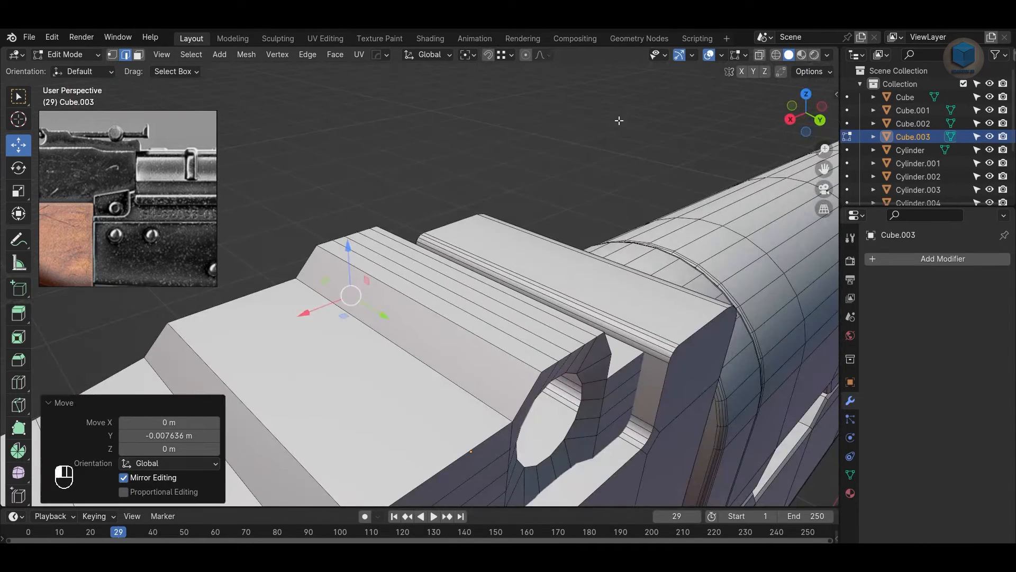
Step: Select the pin hole's edge loop on the opposite side and snap it along Y flush with that side face
click(619, 121)
shift+middle_drag(603, 432, 584, 379)
alt+shift+click(558, 362)
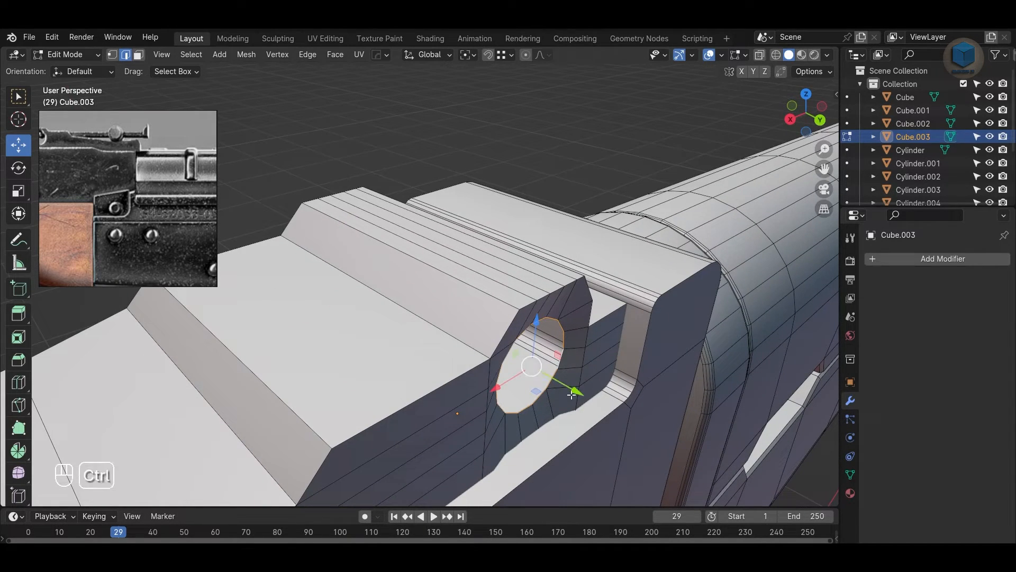
ctrl+drag(572, 394, 563, 286)
middle_drag(563, 286, 584, 269)
alt+shift+click(482, 287)
right_click(584, 268)
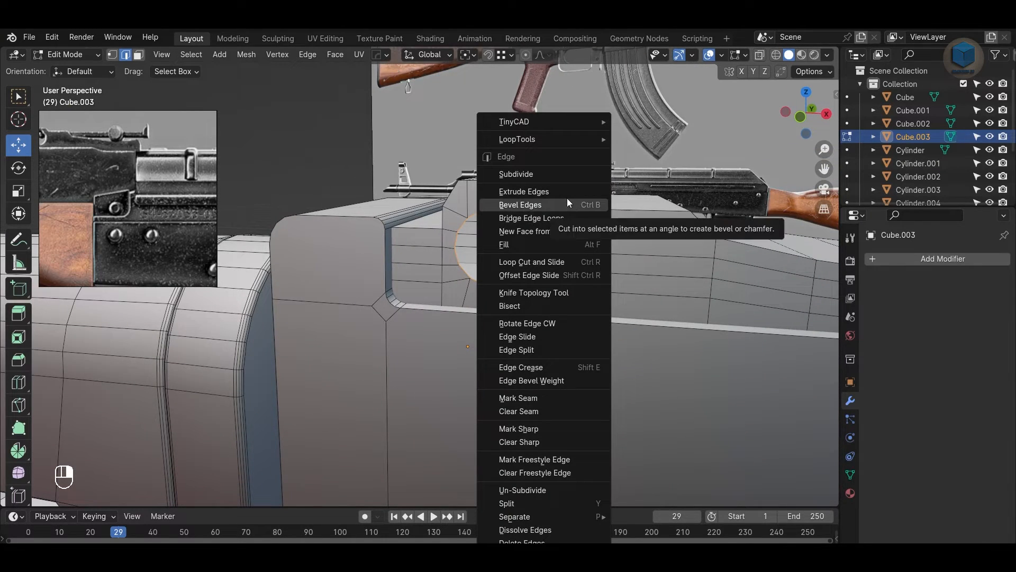
key(Escape)
Step: Add a centred loop cut across the lug between the pin hole and its top edge in the front view
key(KP_1)
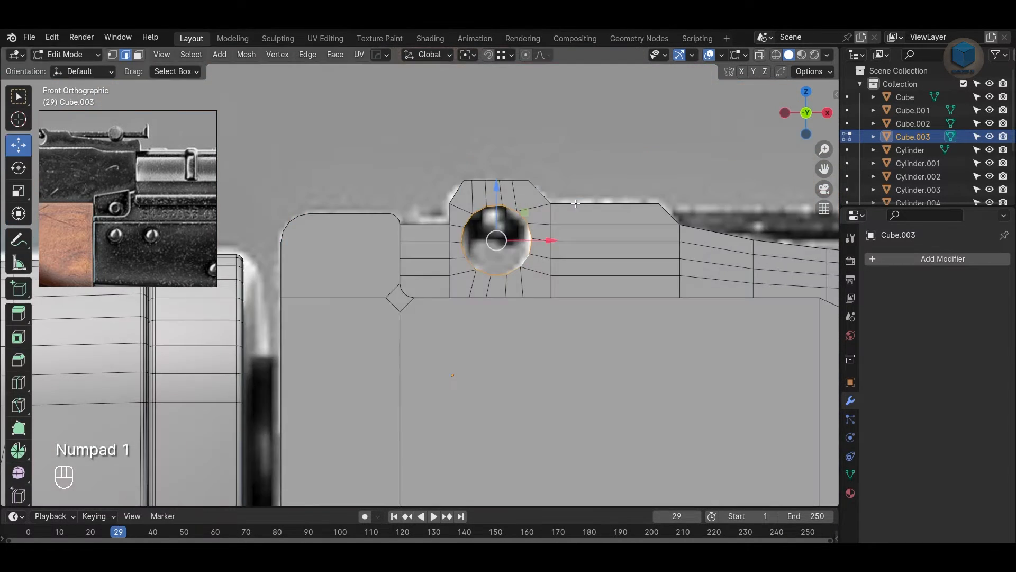
key(alt+z)
shift+middle_drag(575, 203, 557, 290)
scroll(590, 275, up, 4)
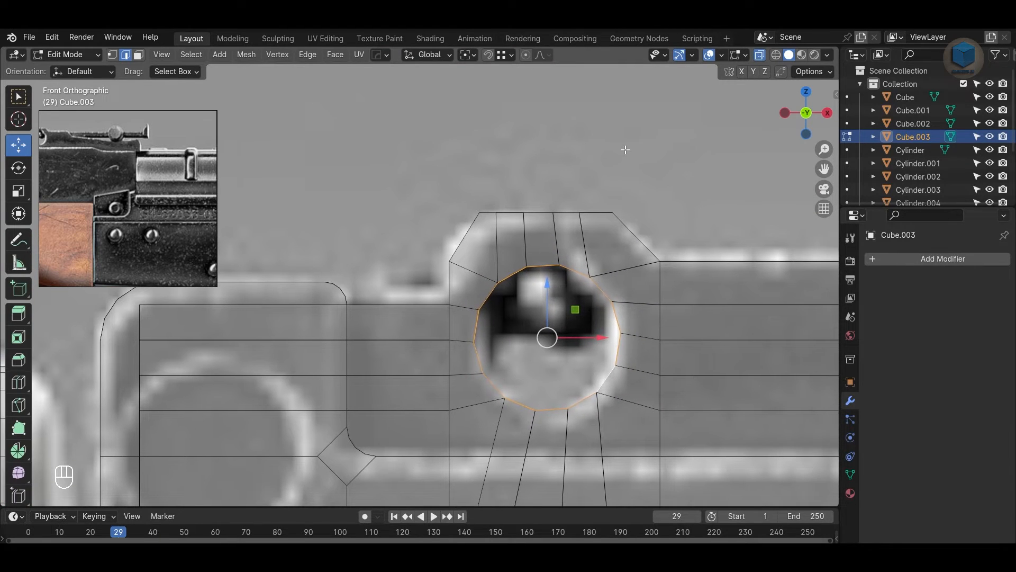
shift+middle_drag(678, 211, 640, 197)
key(alt+a)
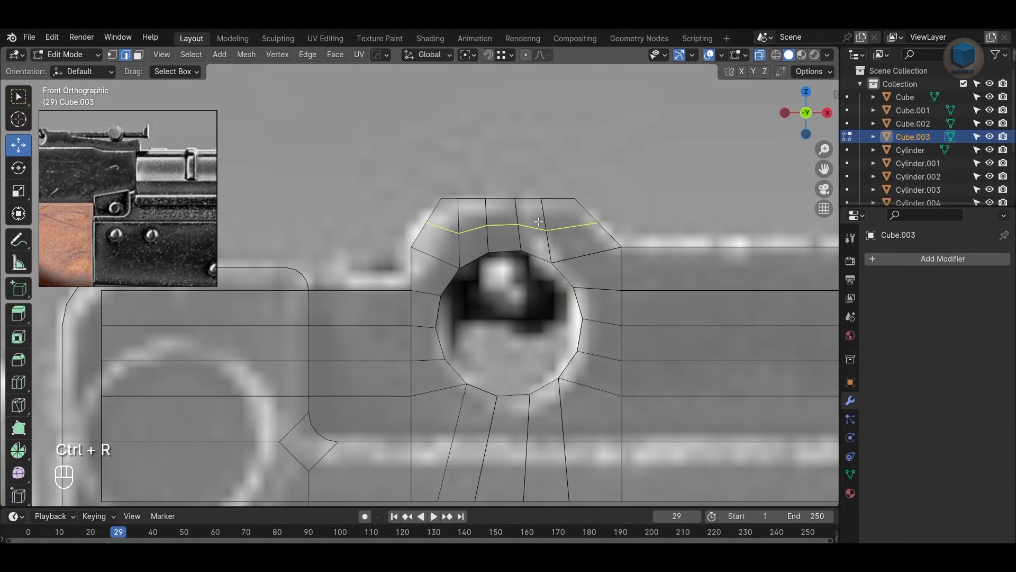
click(538, 222)
right_click(538, 222)
key(s)
click(538, 222)
scroll(692, 169, up, 1)
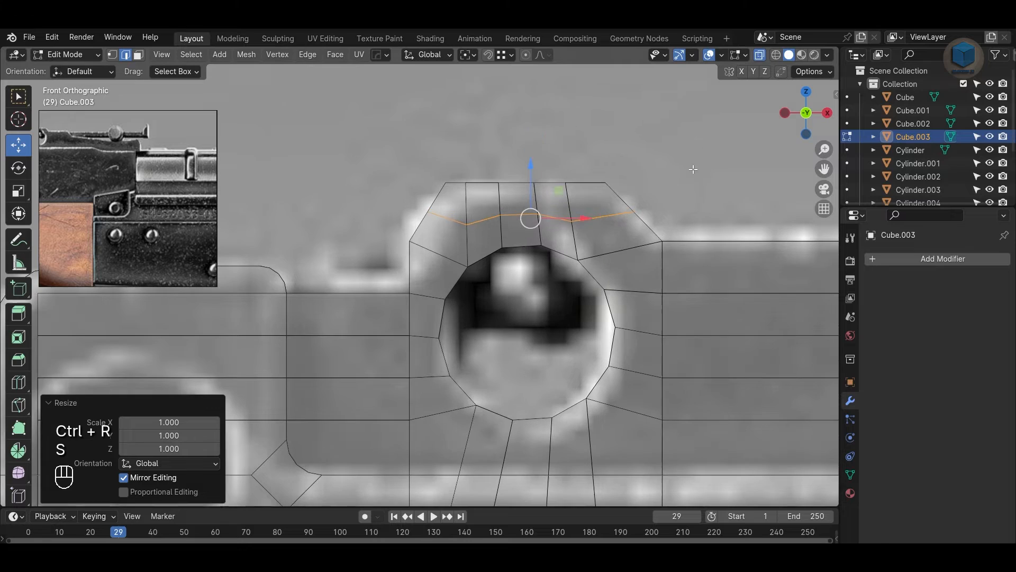
Step: Delete the middle face between the pin hole and the new cut to form a small notch above the hole
click(576, 234)
click(508, 233)
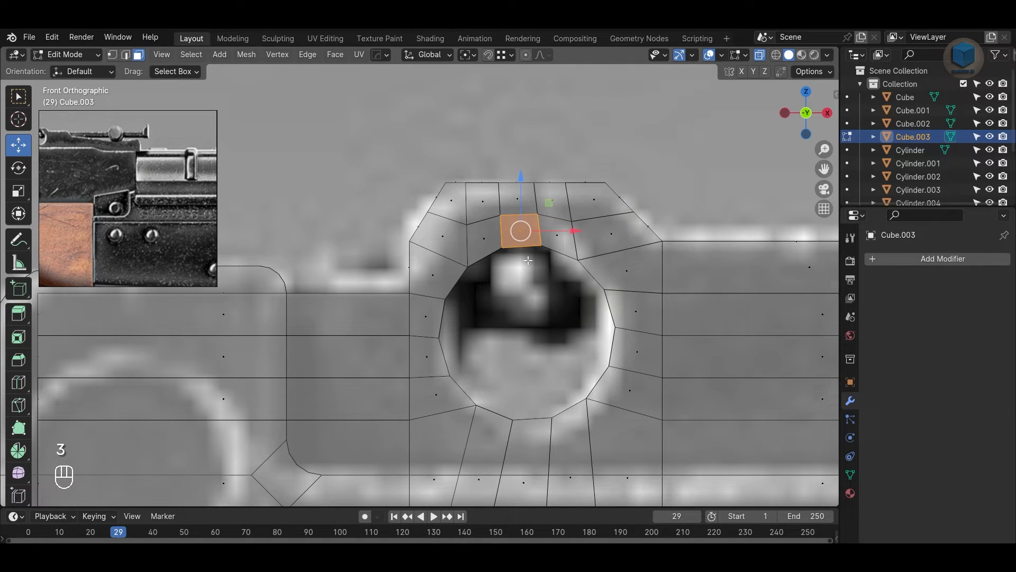
key(Delete)
click(557, 248)
Step: Align the notch's two upper corner vertices along X with its lower corners and flatten them to one height along Z
scroll(557, 248, up, 1)
scroll(502, 295, up, 1)
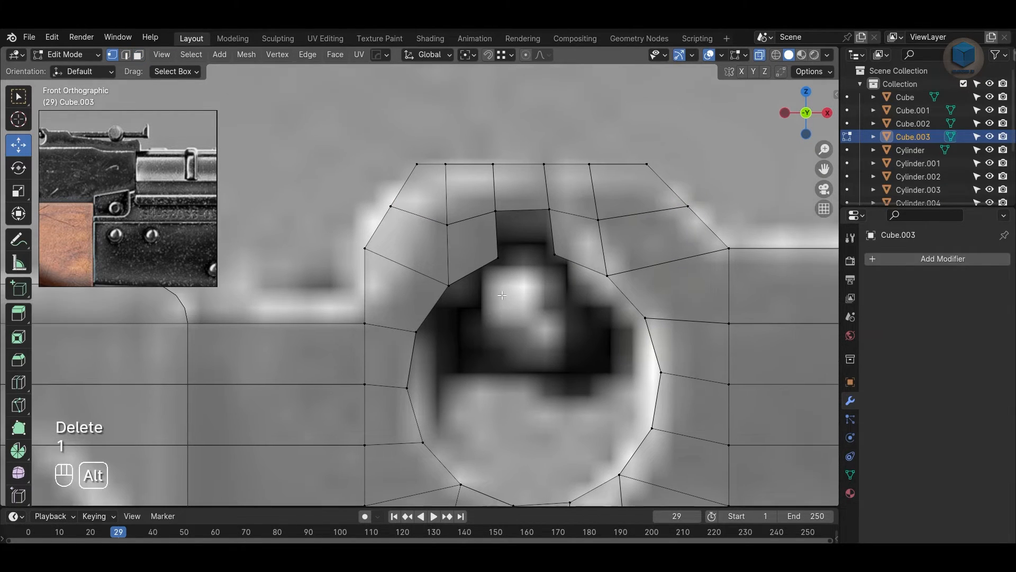
click(504, 219)
ctrl+drag(545, 211, 500, 256)
click(551, 229)
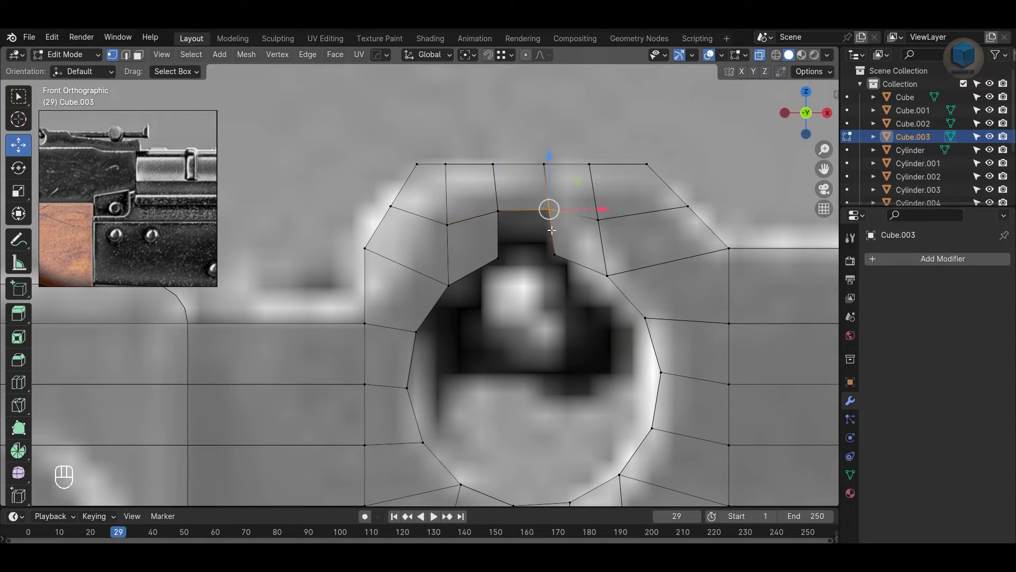
ctrl+drag(599, 209, 561, 229)
key(s)
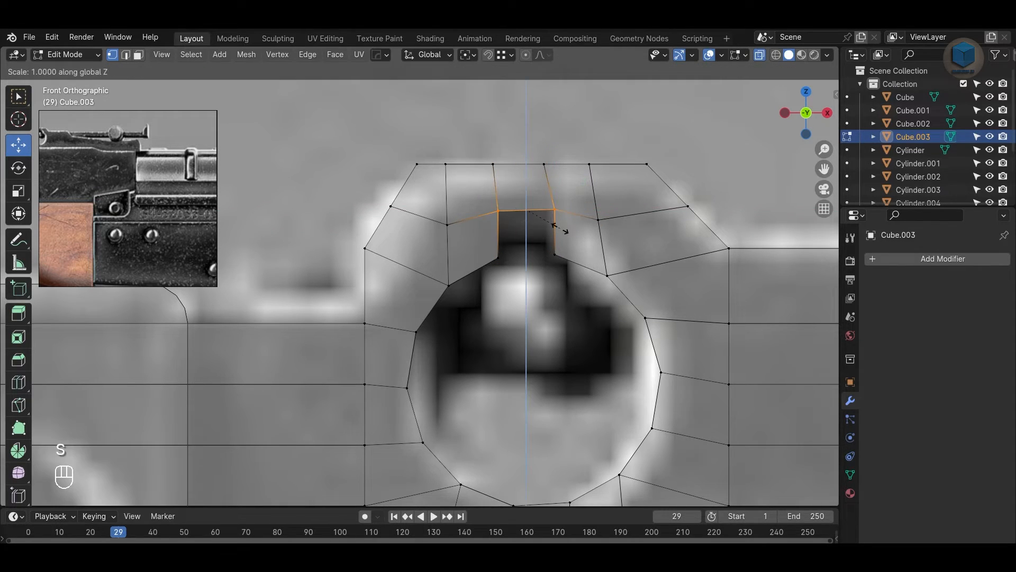
key(z)
key(0)
key(Return)
Step: Snap the lug's top-edge vertices along X above the notch corners, and straighten the neighbouring vertex column nearer the straight rail
drag(541, 140, 558, 207)
click(499, 172)
ctrl+drag(547, 165, 508, 199)
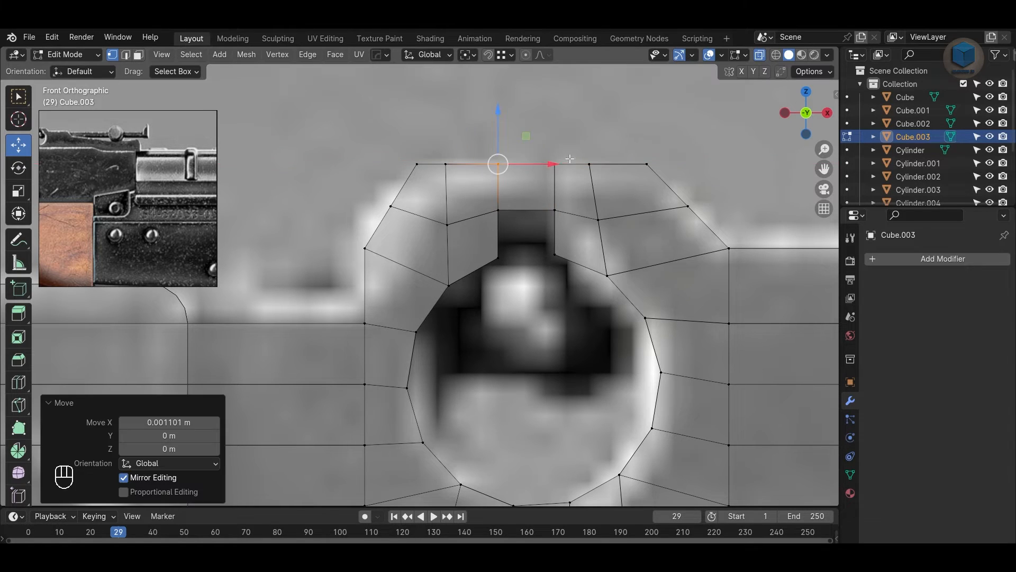
click(597, 154)
ctrl+drag(639, 165, 609, 233)
ctrl+drag(652, 193, 610, 270)
click(689, 144)
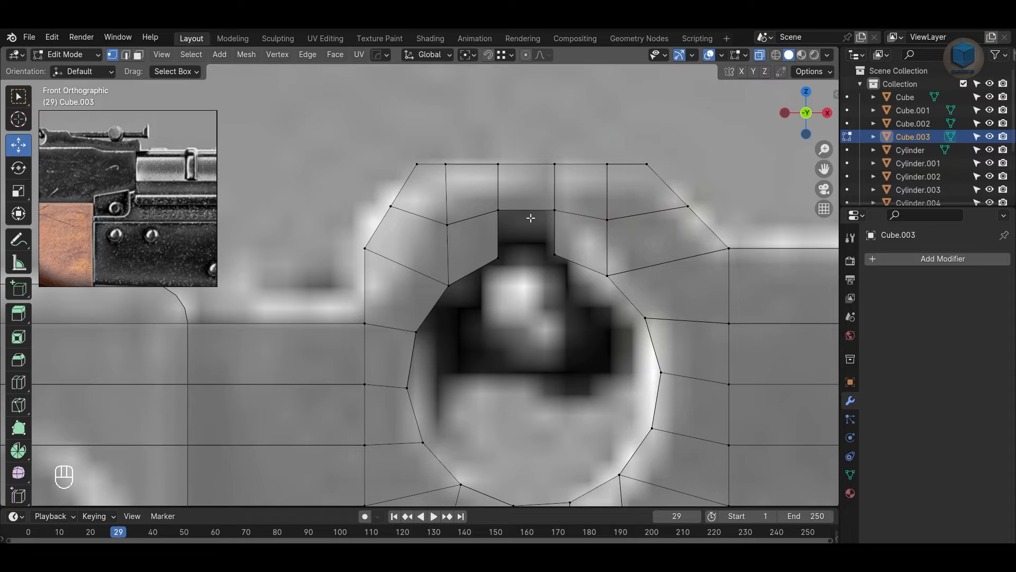
Step: Snap the vertices on both sides of the notch along Z, level with the notch's upper edge
ctrl+drag(446, 174, 500, 209)
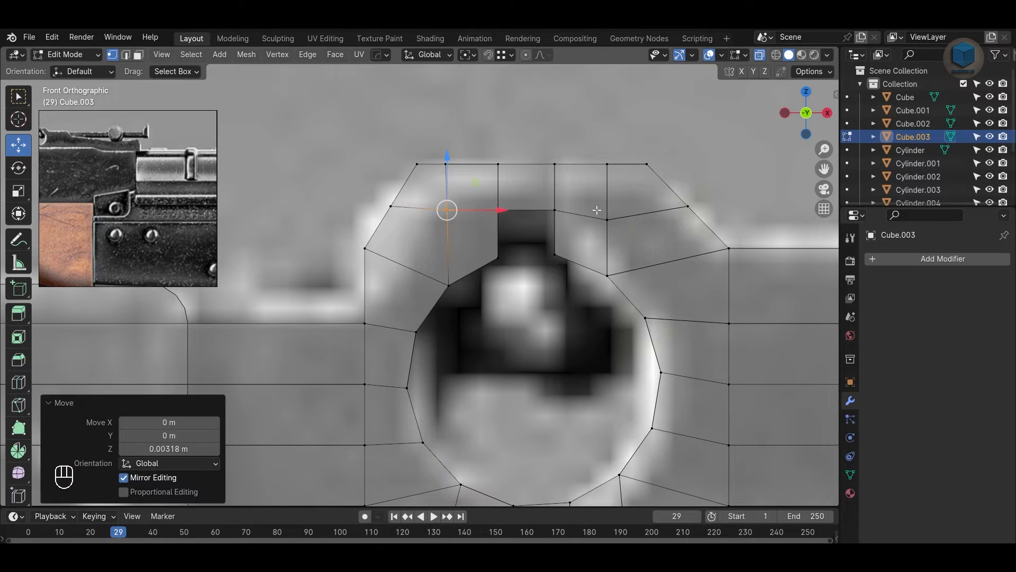
click(597, 210)
ctrl+drag(607, 168, 556, 197)
click(641, 239)
scroll(629, 238, down, 2)
key(3)
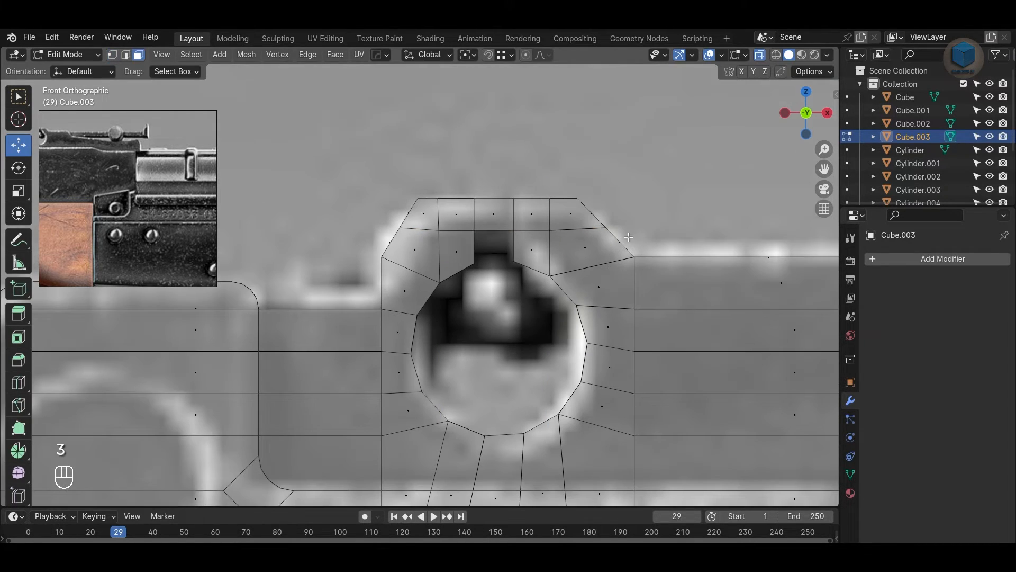
Step: Bridge the pin hole's edge loops on both sides of the lug to form the hole's inner wall
key(alt+z)
key(2)
middle_drag(630, 307, 604, 312)
alt+shift+click(541, 270)
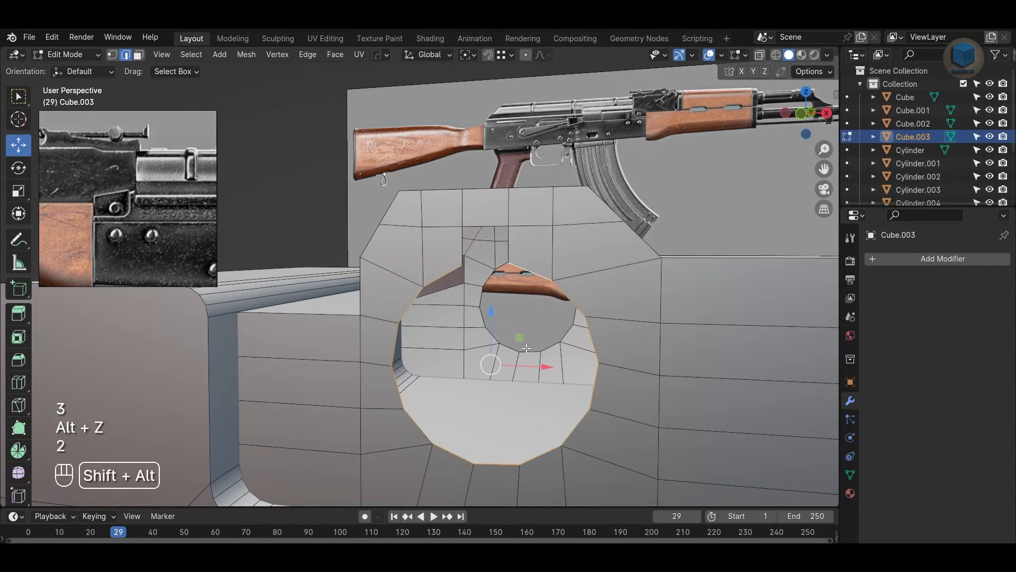
alt+shift+click(558, 288)
right_click(559, 288)
click(556, 219)
key(Tab)
scroll(672, 195, down, 4)
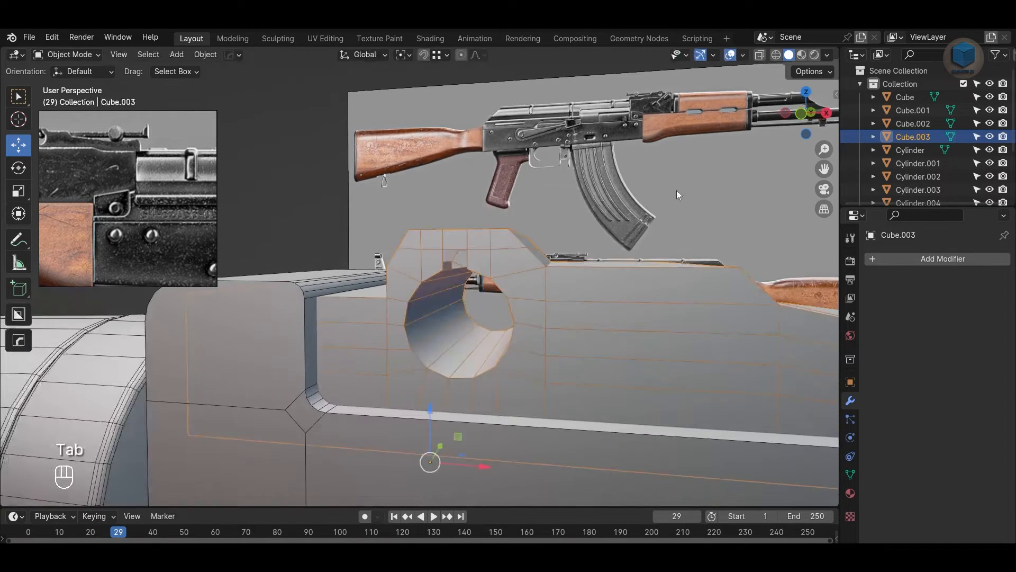
Step: Fill the first open wall of the notch above the pin hole, between the lug's two side faces
click(676, 189)
middle_drag(672, 192, 616, 233)
scroll(582, 259, up, 4)
click(510, 275)
middle_drag(511, 279, 507, 307)
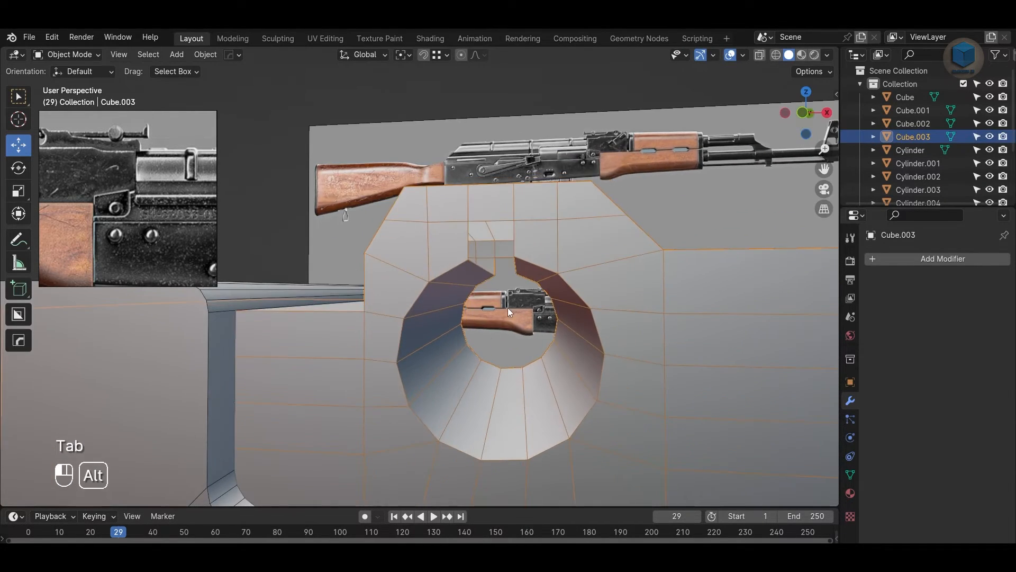
key(Tab)
click(498, 256)
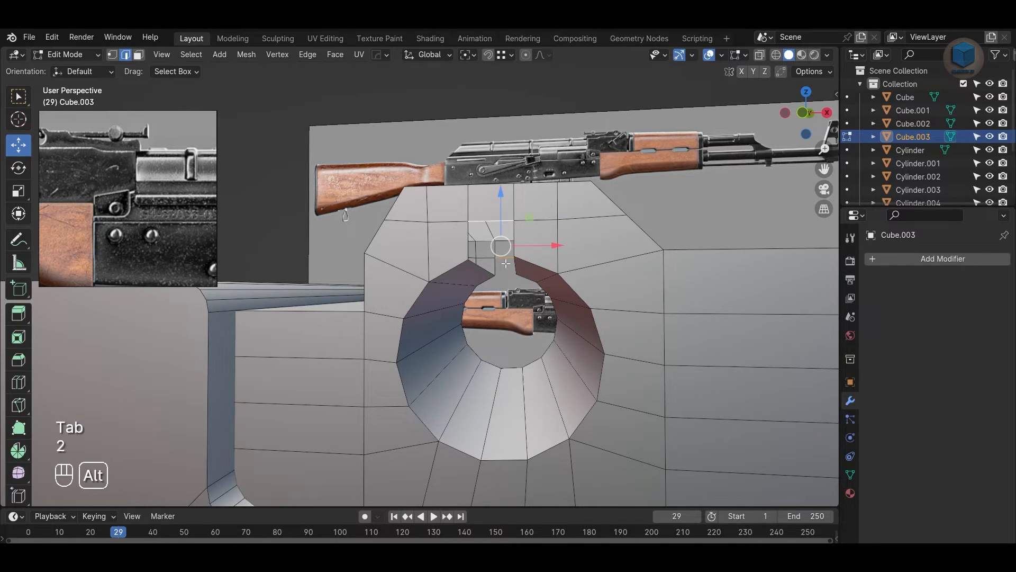
middle_drag(506, 264, 550, 224)
key(f)
click(566, 133)
Step: Fill the notch's remaining open wall with a face, leave mesh editing and save the file
alt+shift+click(522, 243)
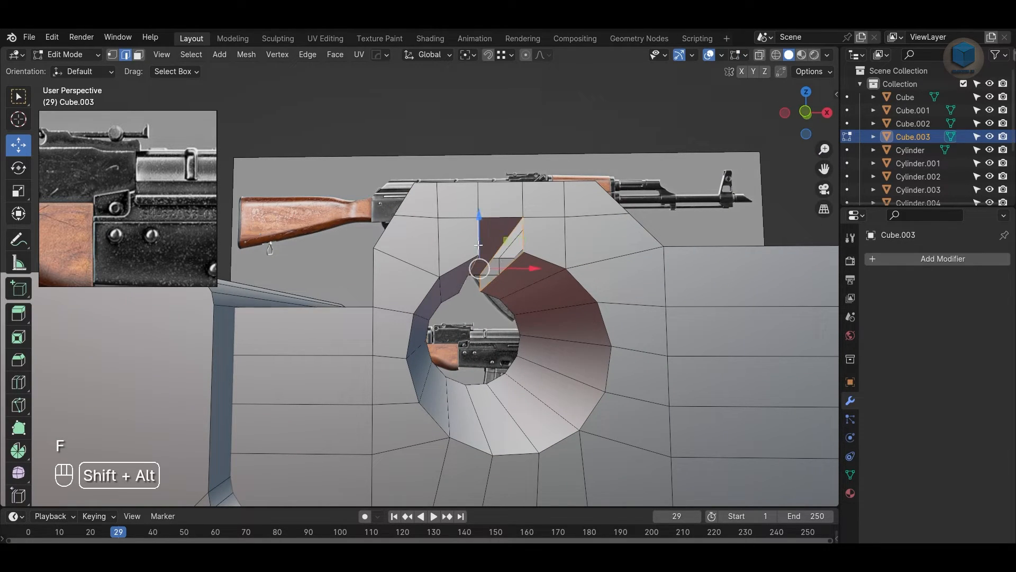
key(f)
middle_drag(672, 183, 679, 235)
key(Tab)
key(ctrl+s)
scroll(617, 290, down, 2)
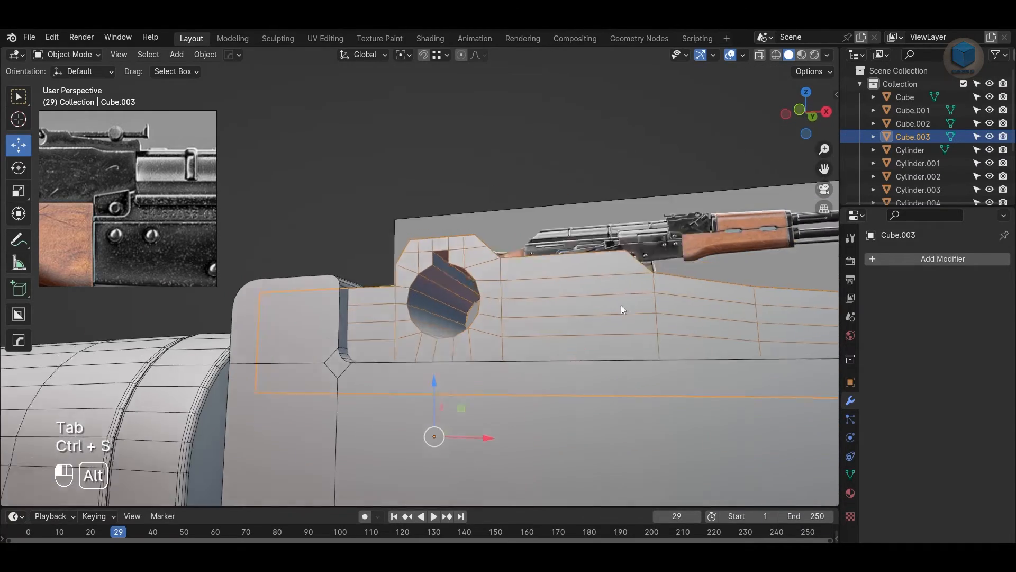
Step: Add a 30-vertex cylinder mesh in the front view for the pin inside the hole
alt+drag(621, 305, 651, 295)
click(525, 186)
scroll(492, 276, down, 3)
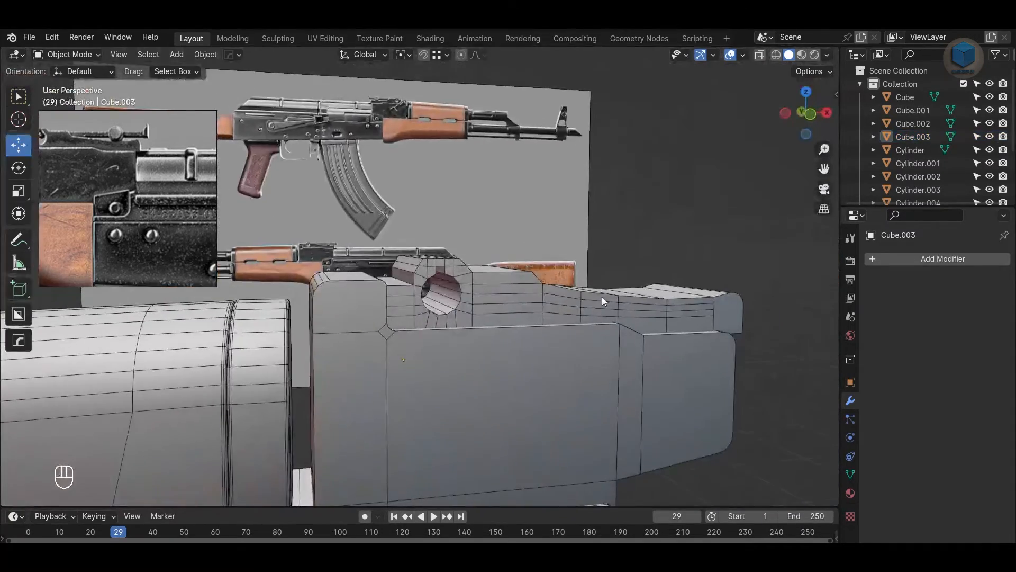
key(KP_1)
scroll(529, 315, up, 2)
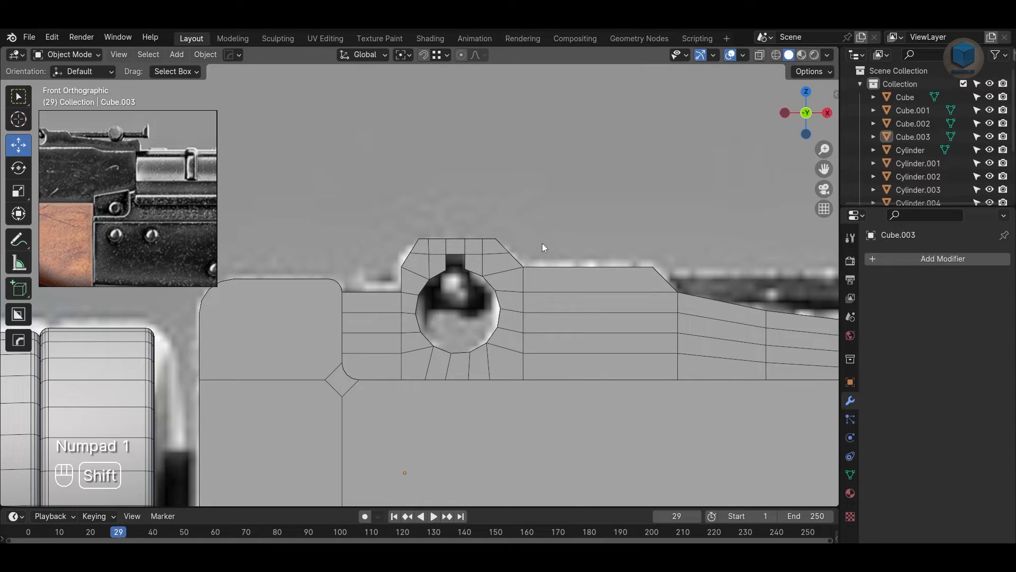
key(shift+a)
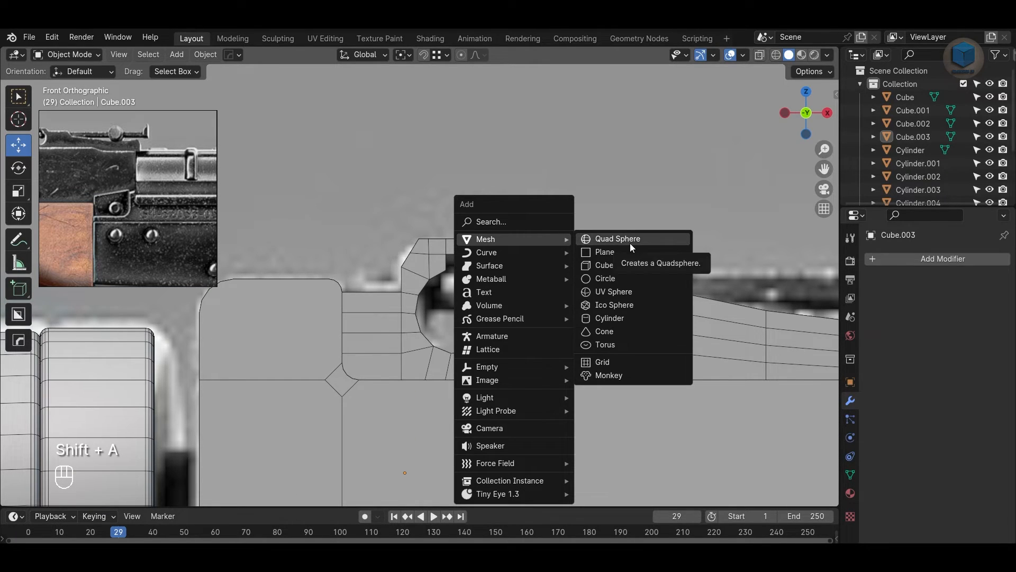
click(614, 318)
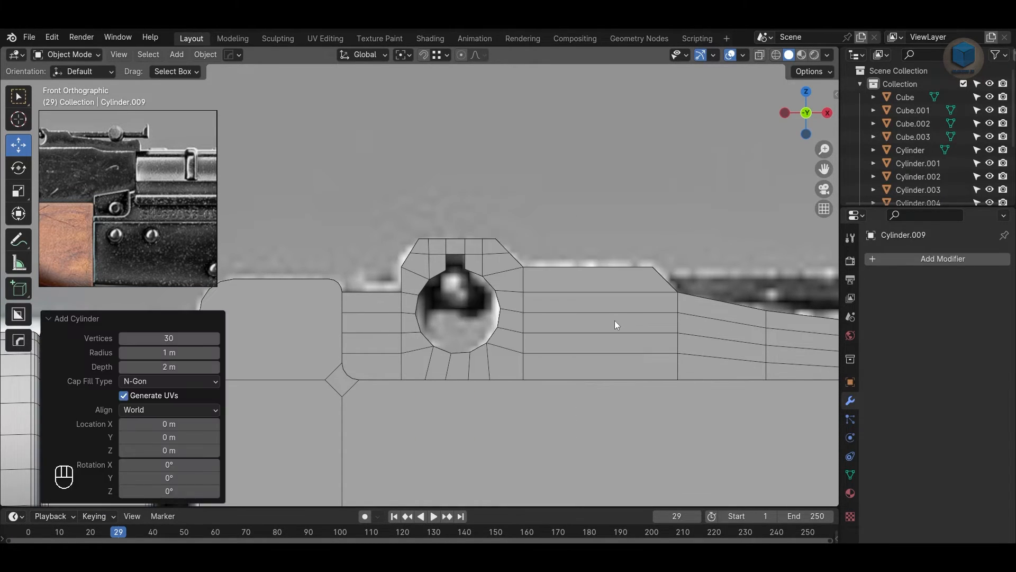
Step: Move the cylinder -0.68067 m in X and 2.3954 m in Z towards the rifle, and rotate it 90° about X
middle_drag(96, 207, 196, 205)
scroll(166, 163, up, 4)
middle_drag(166, 163, 184, 202)
scroll(168, 186, down, 2)
scroll(159, 173, up, 4)
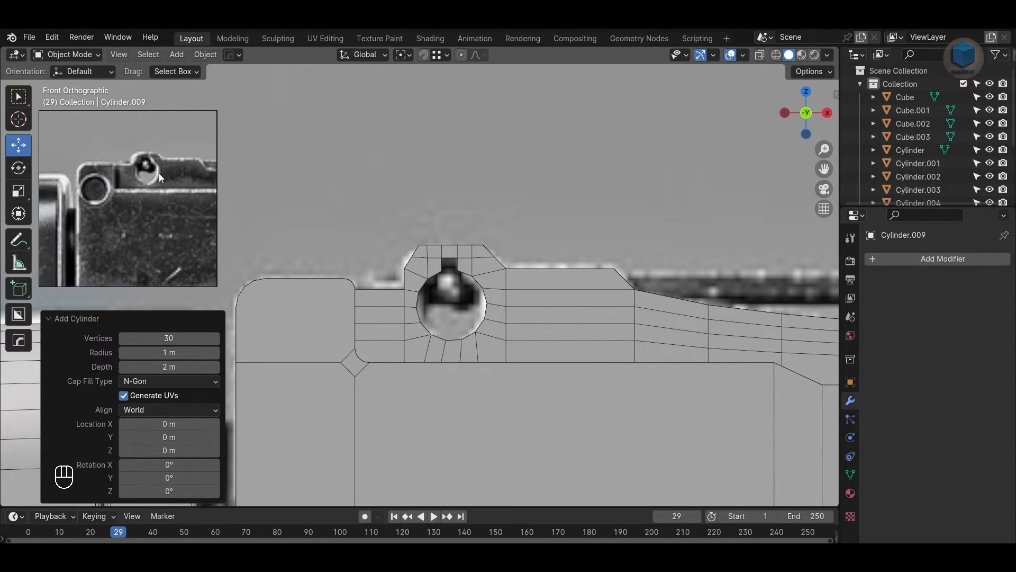
scroll(507, 320, down, 8)
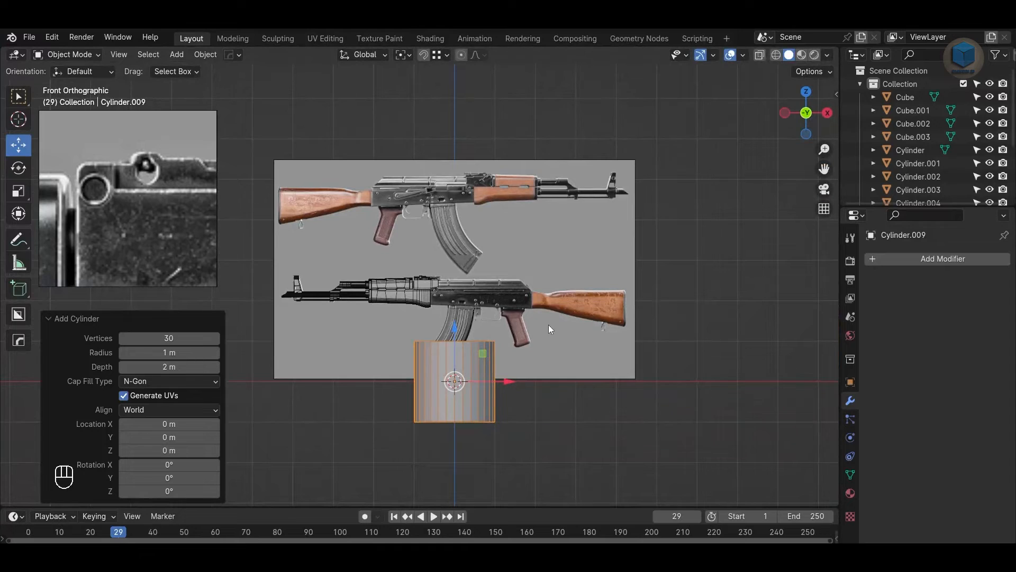
key(w)
click(563, 295)
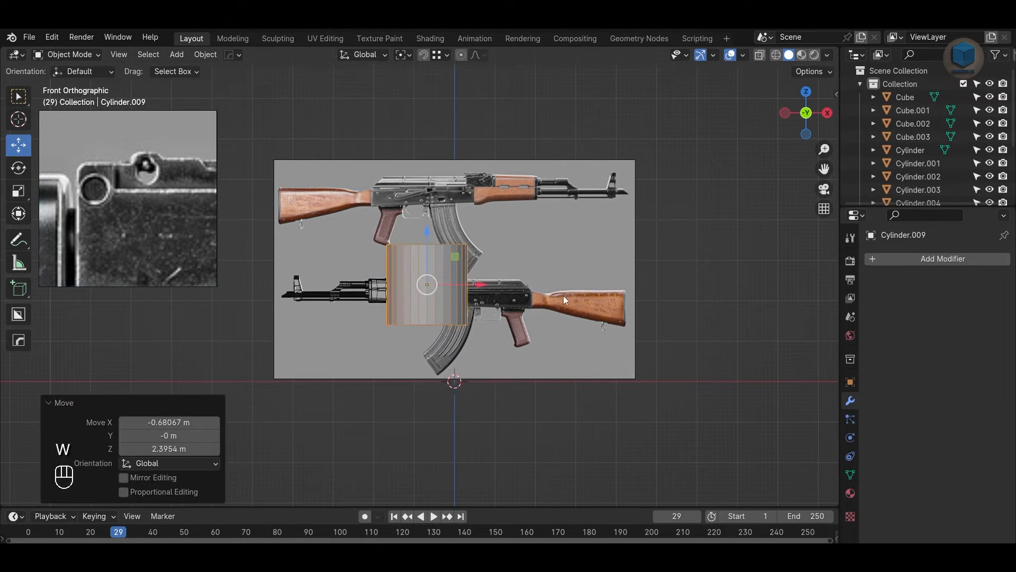
text(rx90)
key(Return)
scroll(563, 296, up, 6)
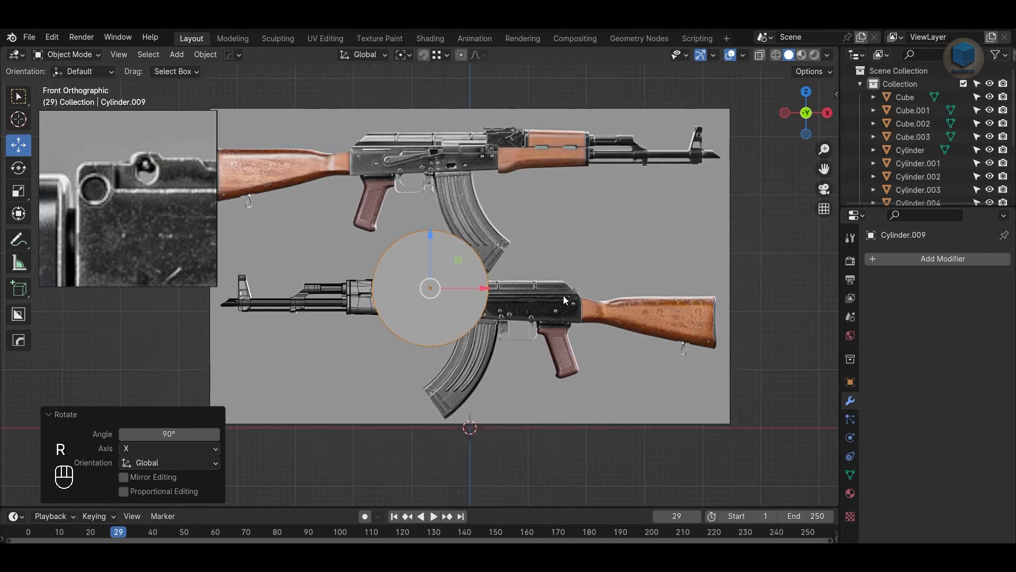
Step: Scale the cylinder to 0.037 and move it -0.15802 m in X and 0.19269 m in Z onto the pin hole
key(s)
click(446, 305)
scroll(503, 376, up, 3)
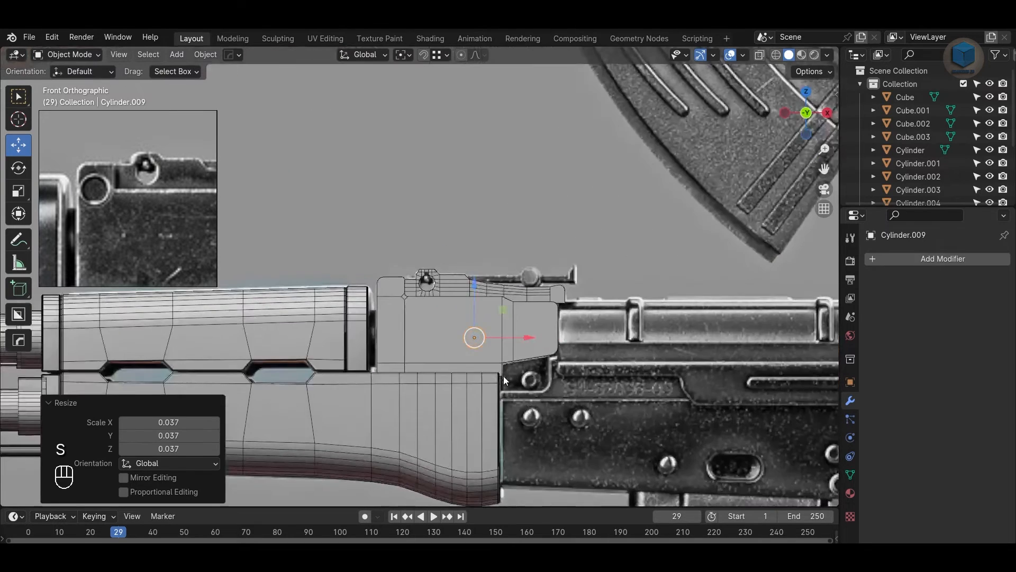
key(g)
click(454, 295)
scroll(478, 272, up, 2)
scroll(479, 272, up, 2)
Step: Shrink the cylinder and shift it onto the bright pin in the reference, with a final scale factor of 0.406
key(s)
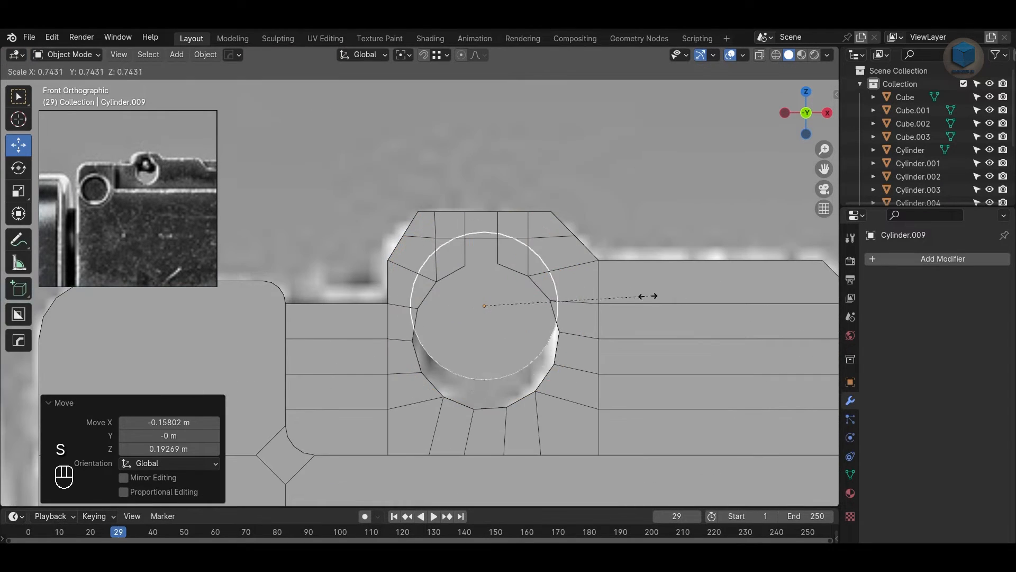
click(554, 324)
drag(484, 306, 483, 293)
scroll(654, 294, up, 1)
key(s)
click(557, 322)
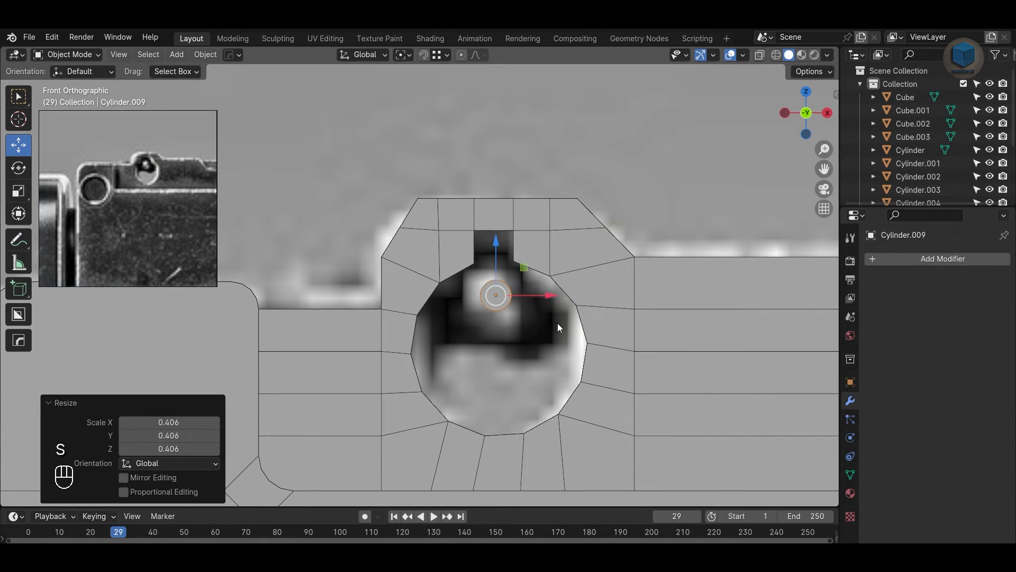
Step: Fit the cylinder's size to the reference pin and shift it -0.000659 m in X and 0.003952 m in Z
key(alt+z)
key(s)
click(695, 298)
drag(494, 297, 489, 280)
key(alt+z)
Step: Stretch the pin cylinder along Y so it spans the width of the rear sight base, and deselect it
middle_drag(580, 339, 625, 296)
scroll(547, 325, down, 3)
key(s)
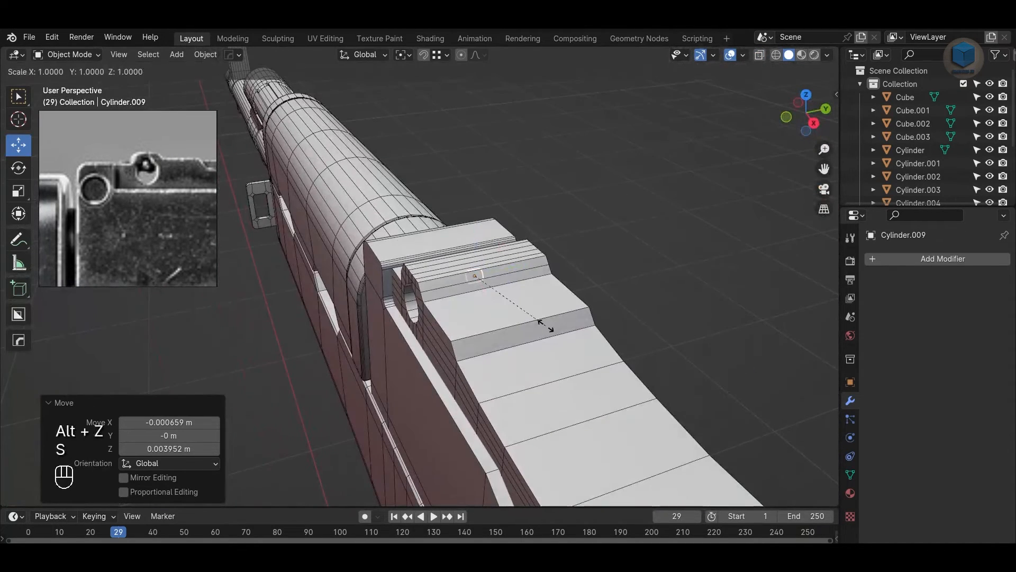
key(y)
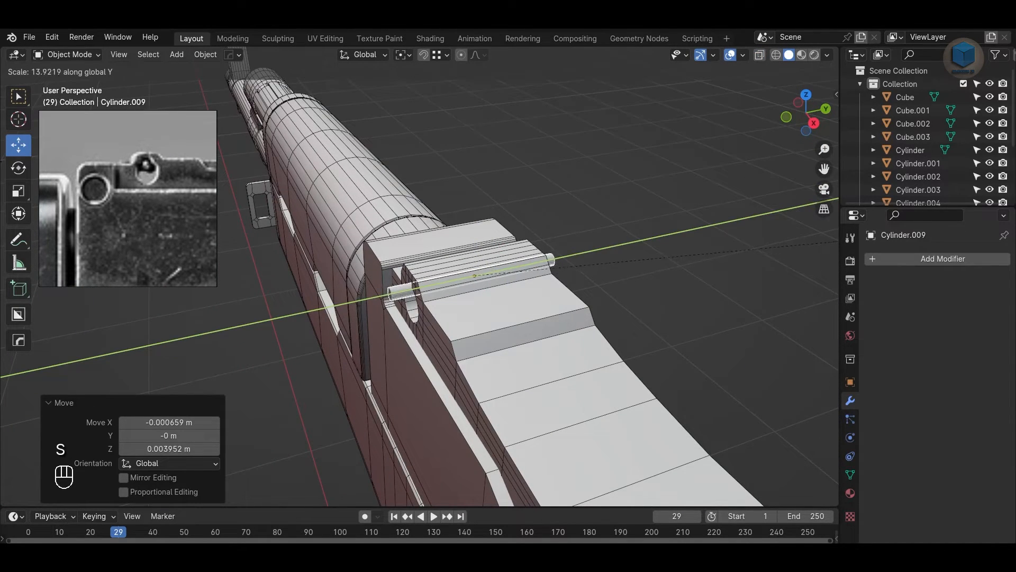
click(656, 189)
click(697, 265)
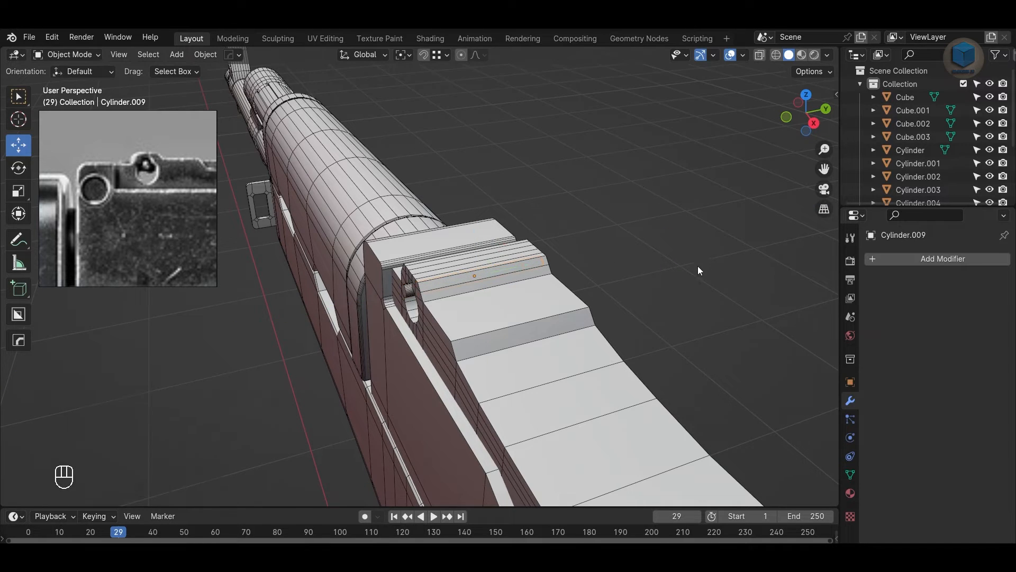
Step: Delete the rear sight base's faces except those of the near side wall, selecting them in the top view with X-ray
middle_drag(653, 343, 519, 356)
middle_drag(161, 234, 103, 221)
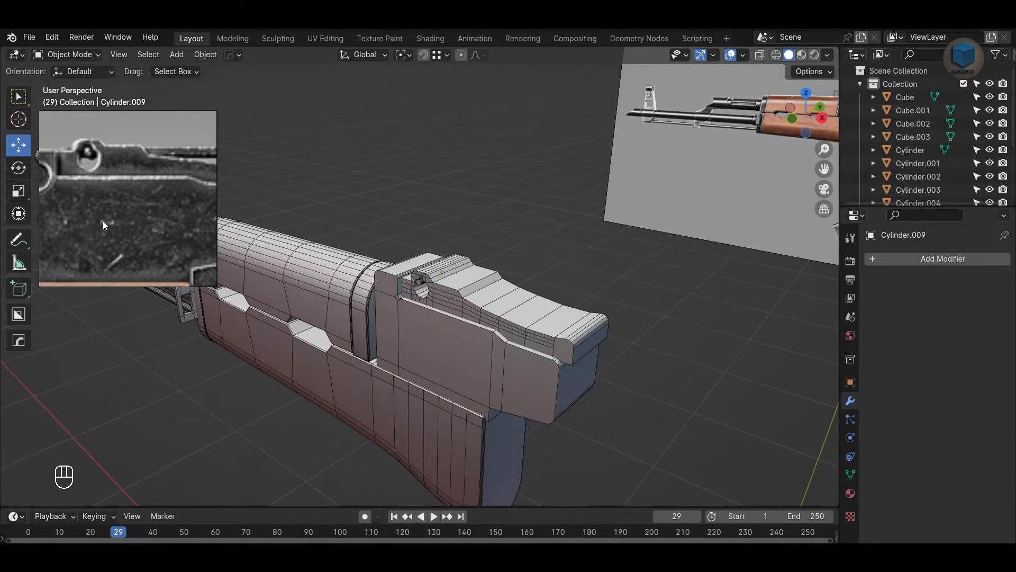
scroll(102, 221, down, 3)
click(581, 332)
middle_drag(581, 332, 612, 397)
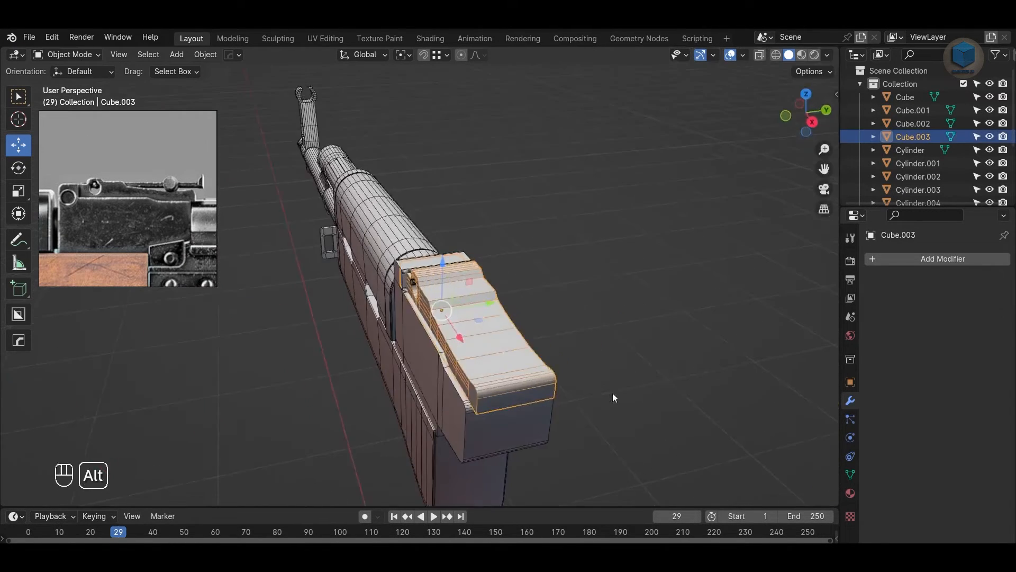
key(alt+z)
key(alt+z)
key(KP_7)
key(Tab)
key(3)
key(alt+z)
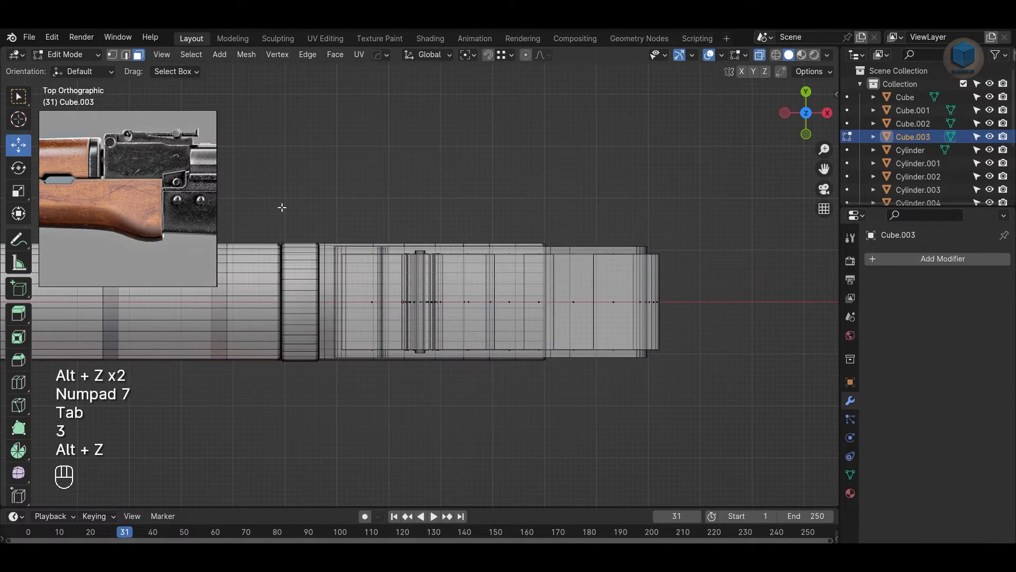
drag(281, 206, 720, 300)
key(Delete)
click(714, 295)
key(alt+z)
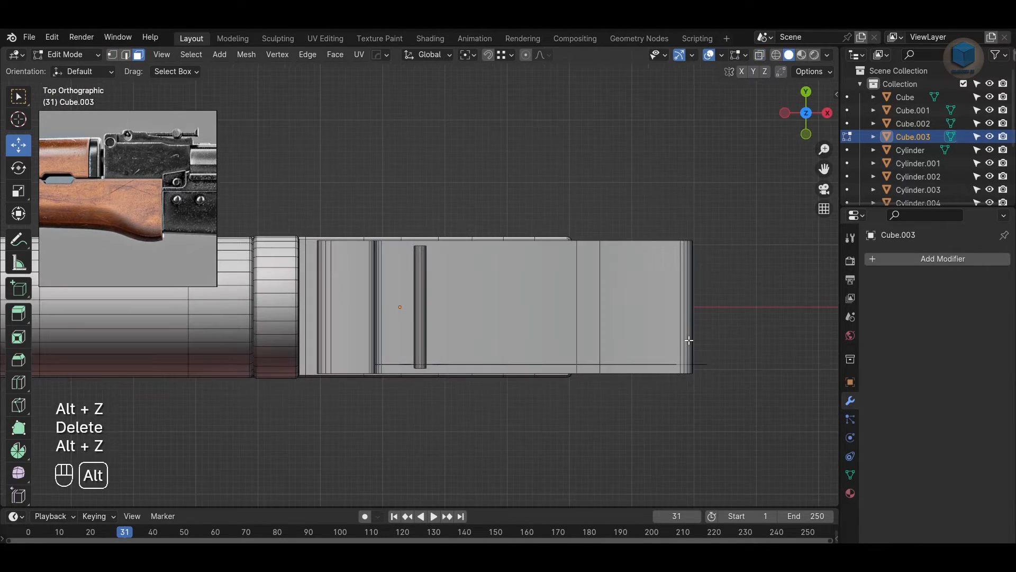
Step: Connect the three loose horizontal edge ends near the side wall's rear to the rounded corner's vertices
middle_drag(714, 294, 699, 418)
middle_drag(666, 383, 532, 317)
key(Tab)
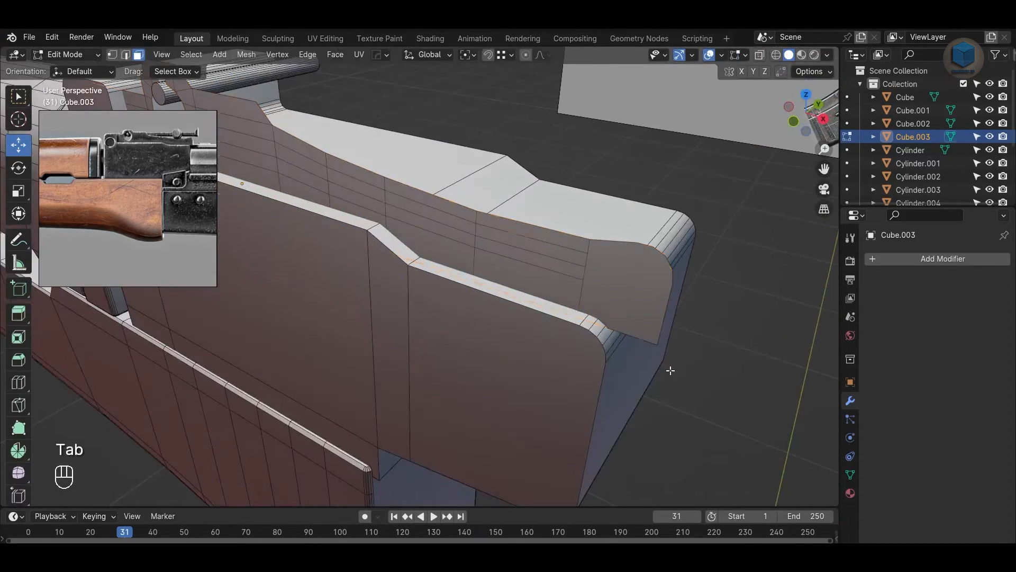
shift+click(672, 284)
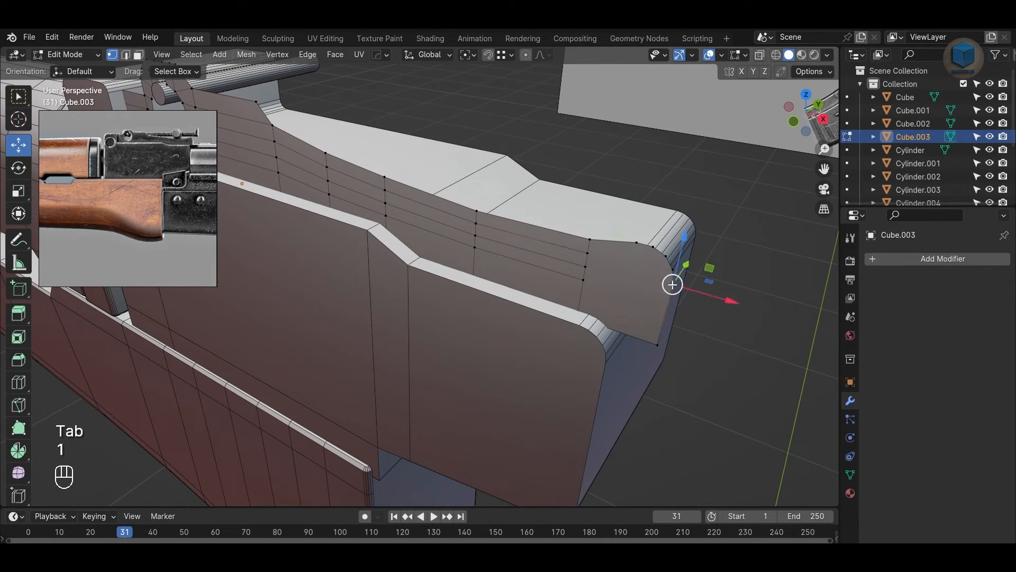
shift+click(583, 280)
key(j)
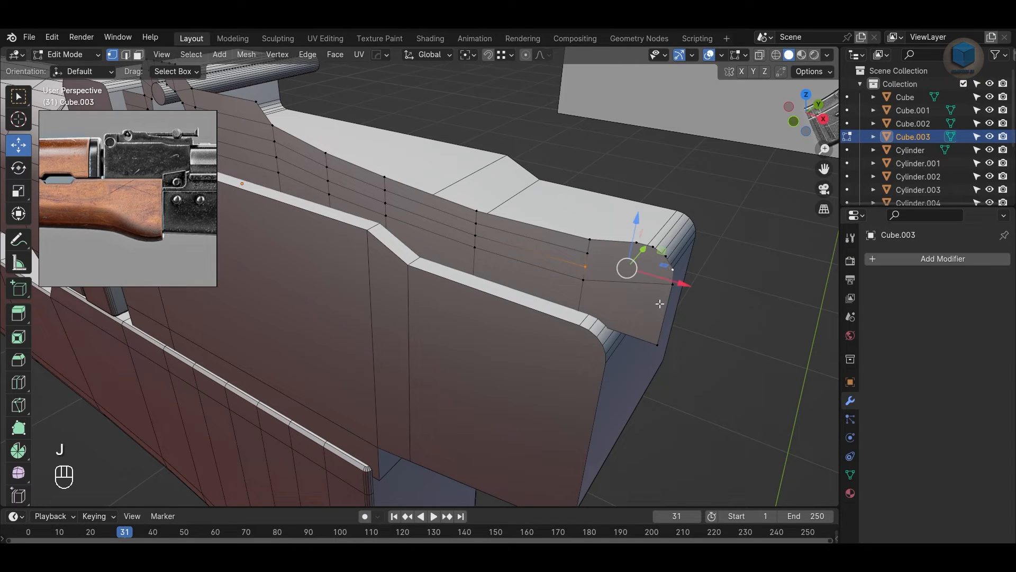
click(588, 254)
shift+click(667, 258)
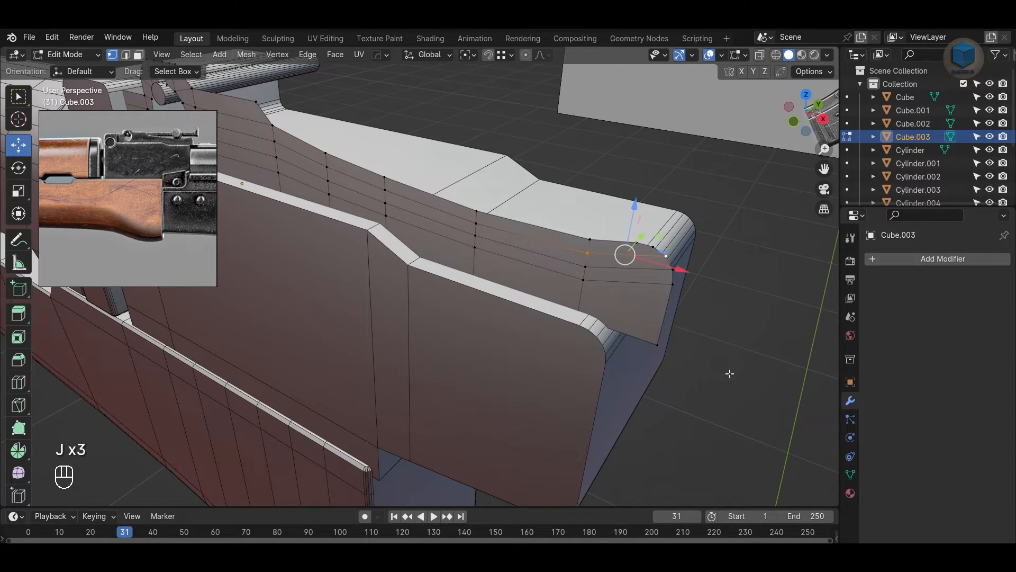
Step: Thicken the rear sight base's side wall with a Solidify modifier of 0.02 m thickness, and apply it
key(Tab)
click(900, 258)
mouse_move(847, 257)
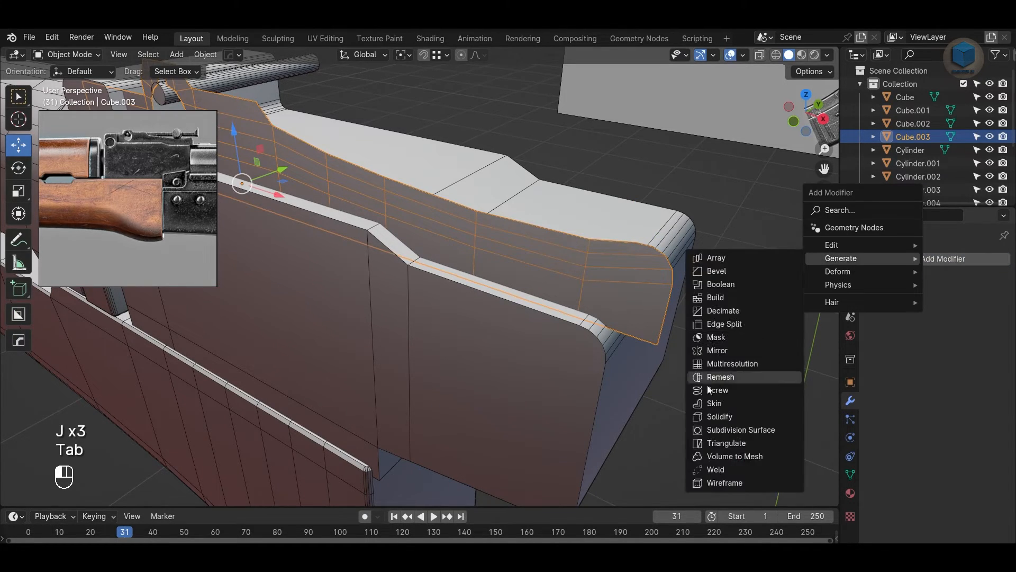
click(709, 416)
alt+drag(649, 360, 625, 311)
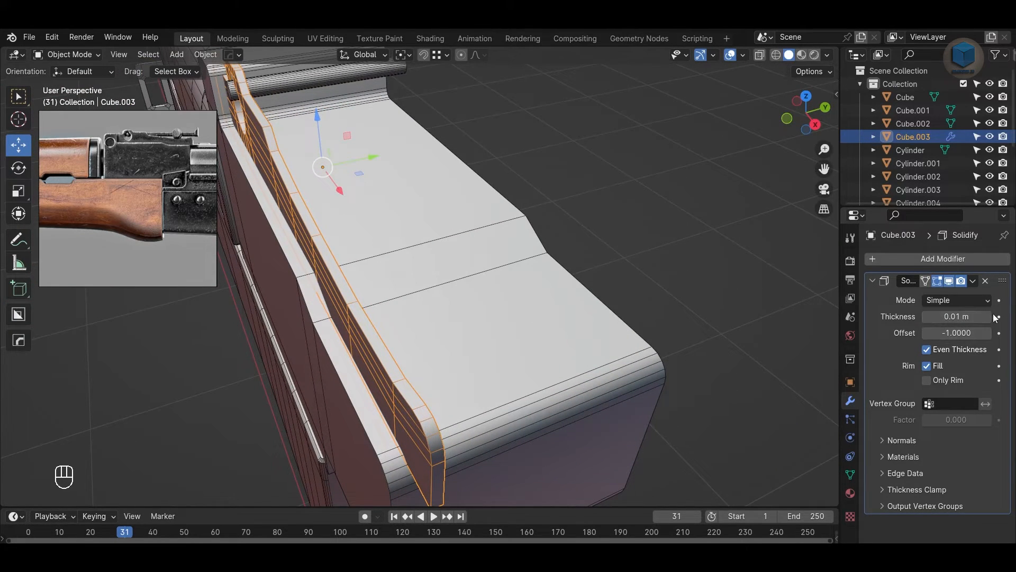
drag(994, 317, 1005, 317)
alt+drag(582, 265, 833, 273)
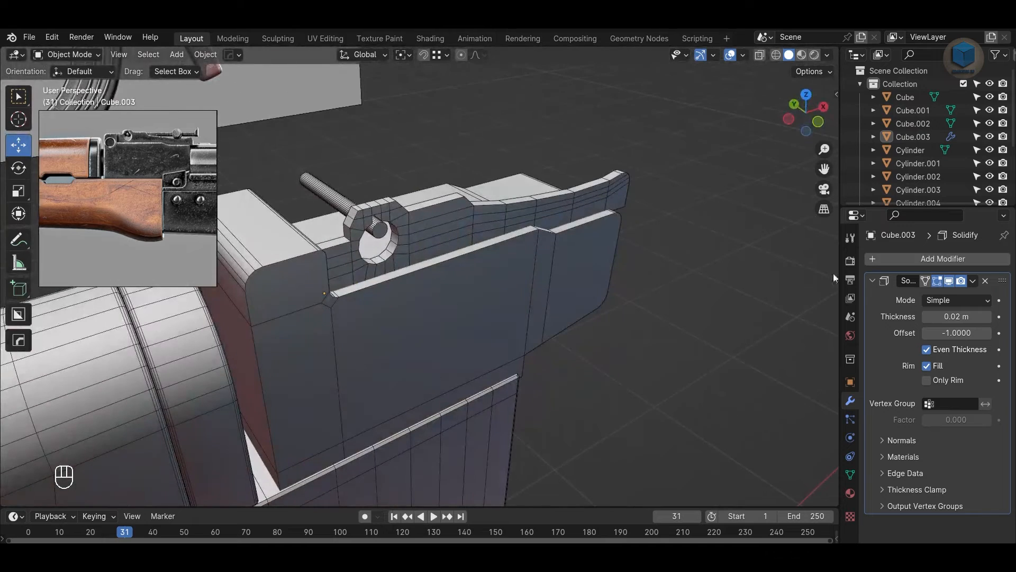
click(972, 280)
click(932, 294)
Step: Mirror the side wall across the Y axis with a bisecting Mirror modifier
click(464, 268)
alt+drag(465, 268, 539, 298)
key(alt+x)
click(522, 373)
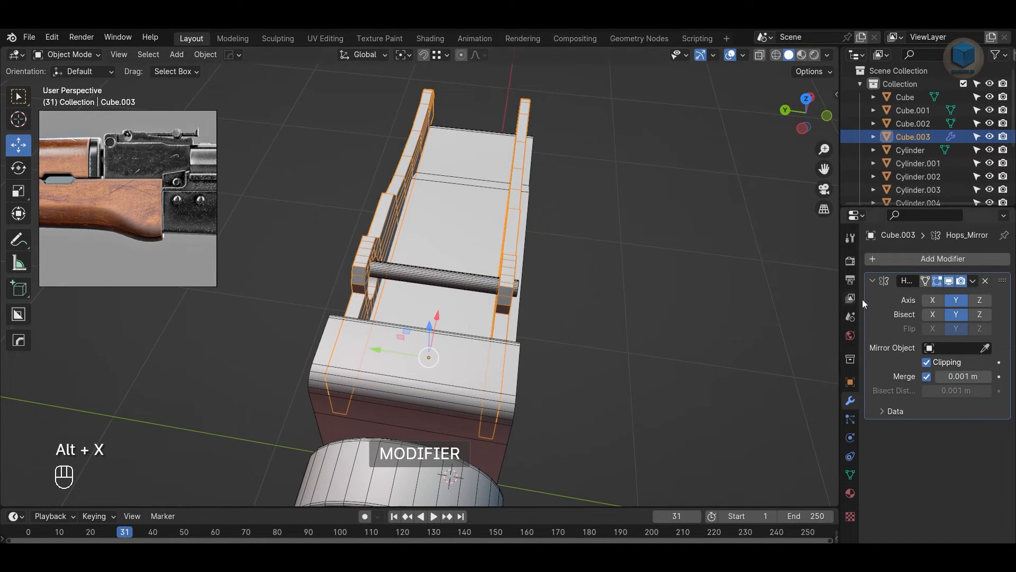
Step: Try applying the Mirror modifier on the side walls, and undo it
click(972, 280)
click(954, 294)
click(703, 380)
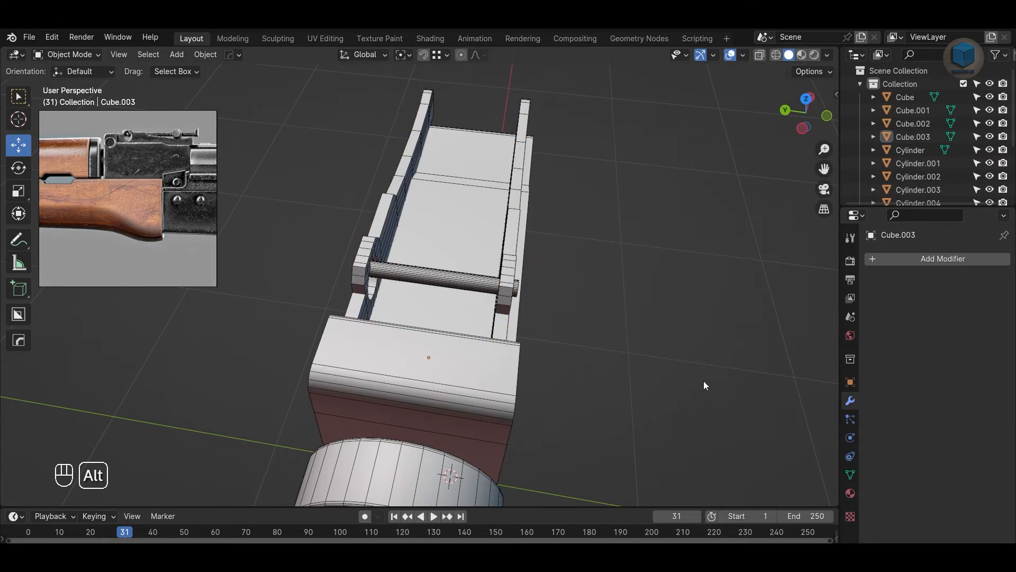
alt+drag(704, 380, 507, 309)
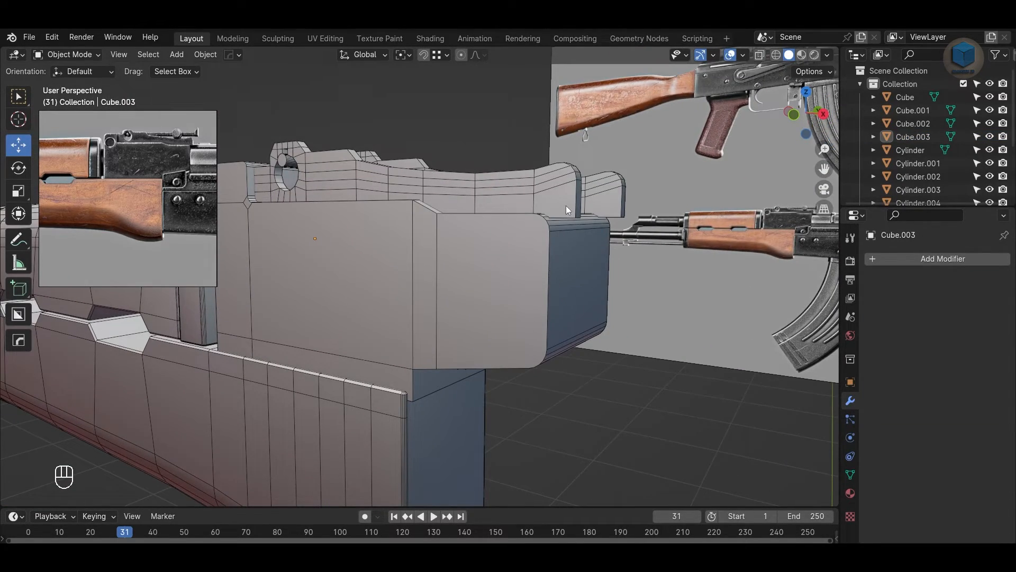
key(ctrl+z)
key(ctrl+z)
key(ctrl+z)
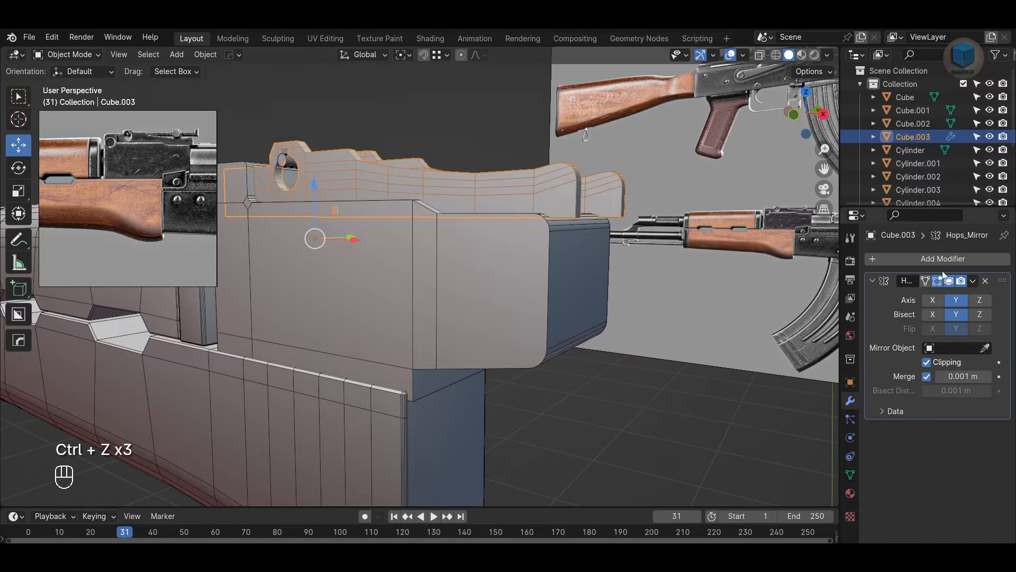
Step: Add a lengthwise loop cut near the side wall's lower edge and flatten it with a Z scale of 0
alt+drag(573, 205, 713, 368)
key(Tab)
key(alt+z)
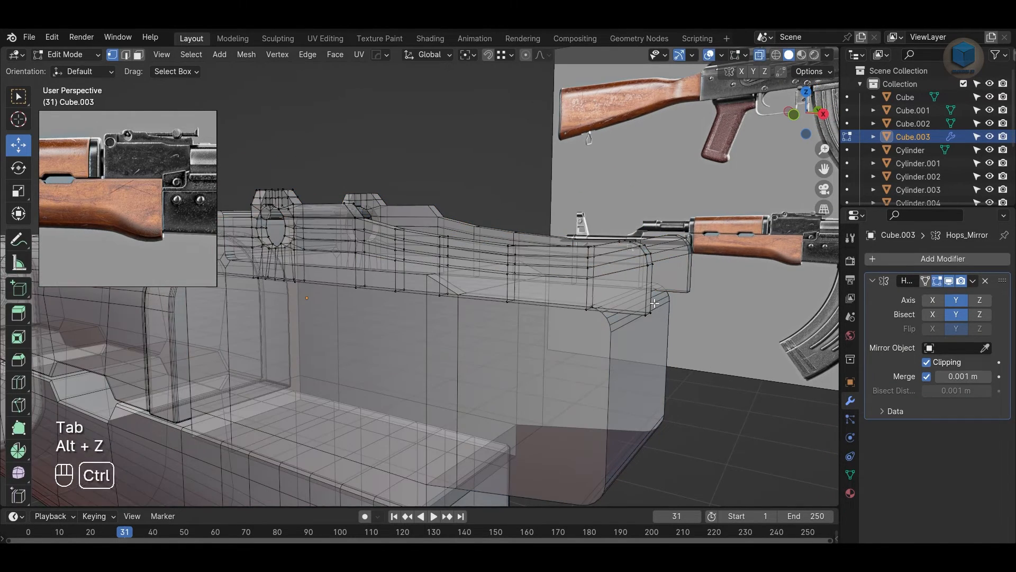
key(ctrl+r)
click(654, 303)
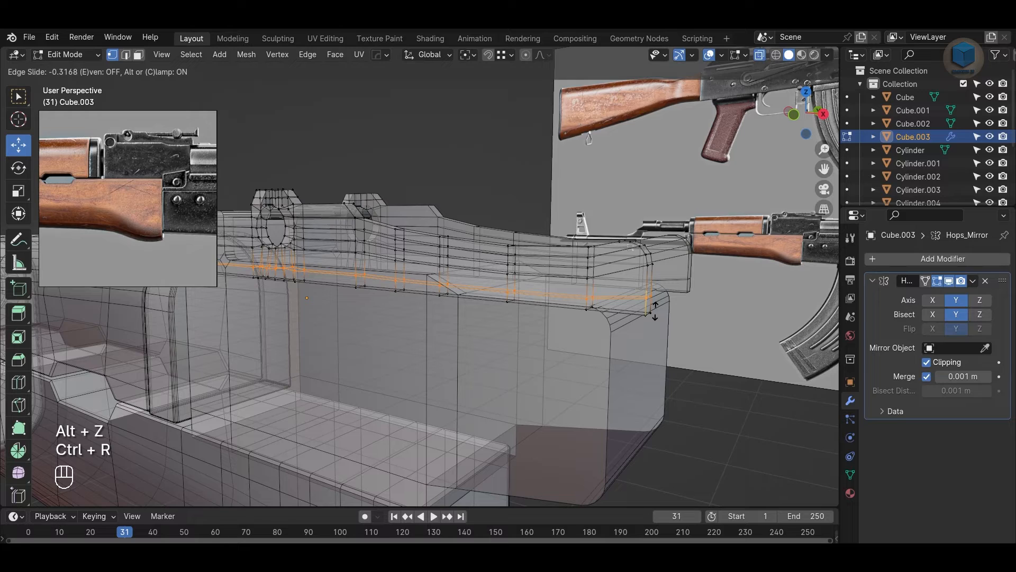
click(654, 310)
key(s)
key(z)
key(0)
key(Return)
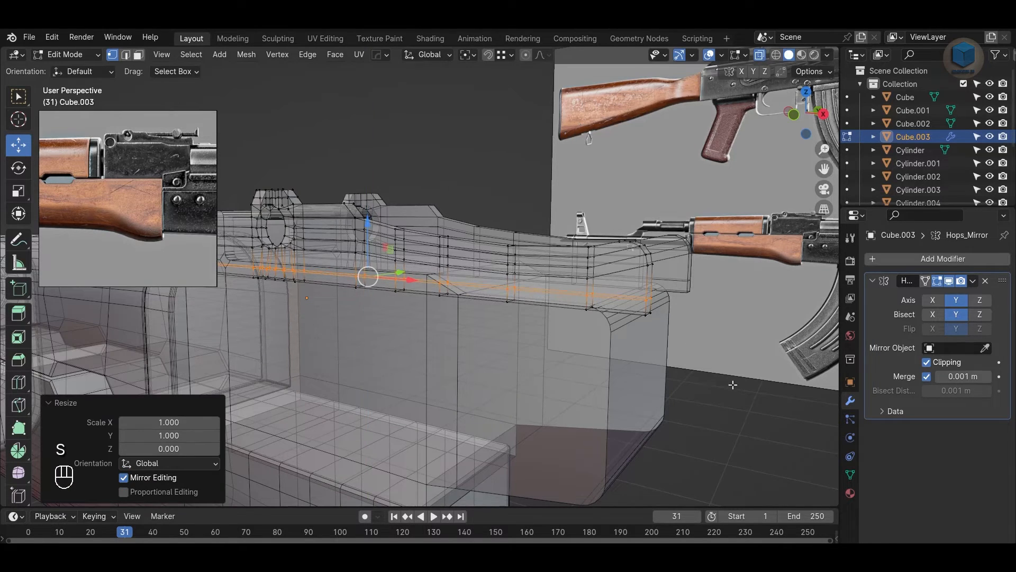
key(alt+z)
key(Tab)
key(Tab)
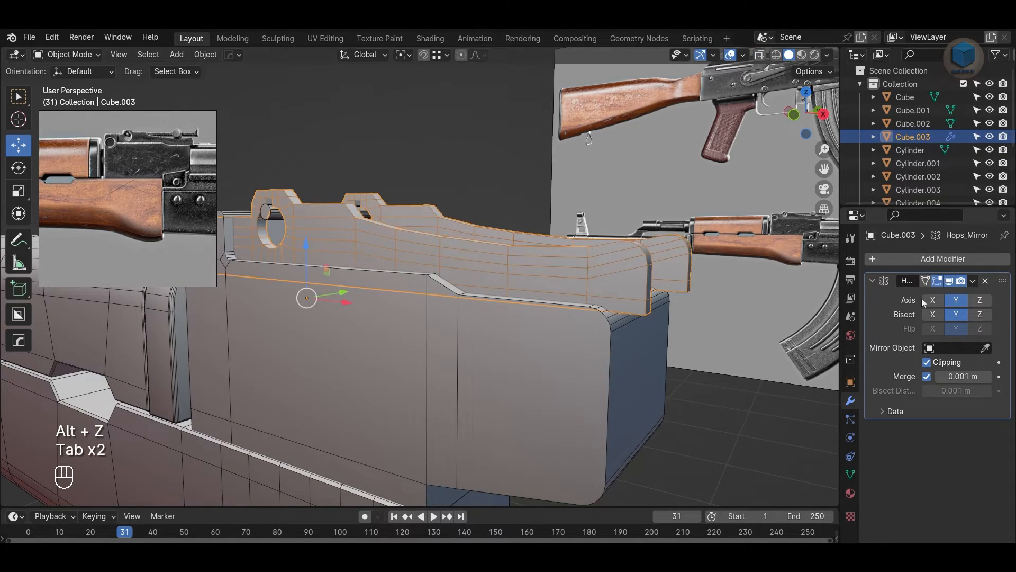
Step: Apply the Mirror modifier on the side walls and isolate them for face editing
click(973, 281)
click(905, 295)
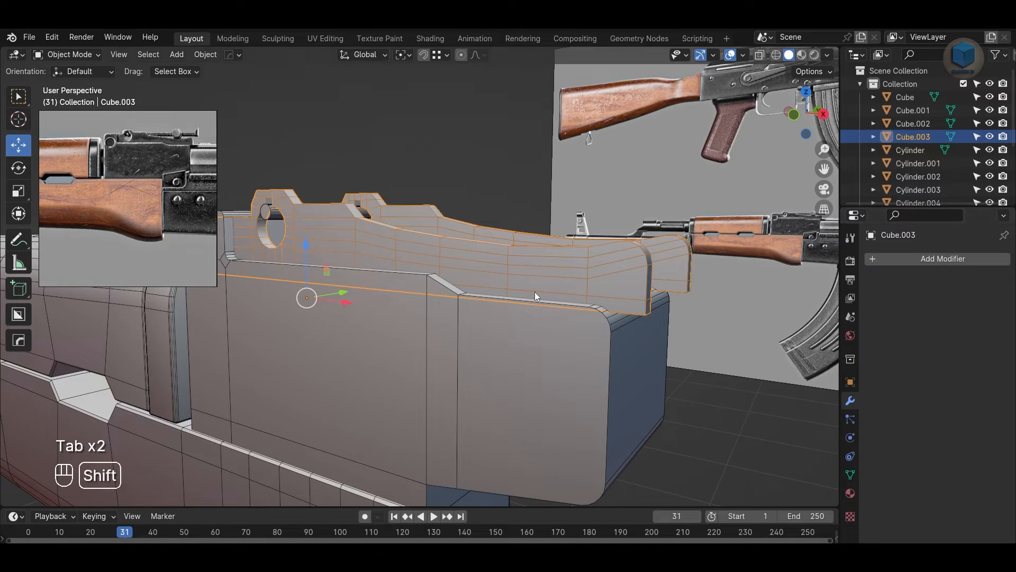
key(shift+h)
key(Tab)
key(3)
middle_drag(644, 405, 357, 338)
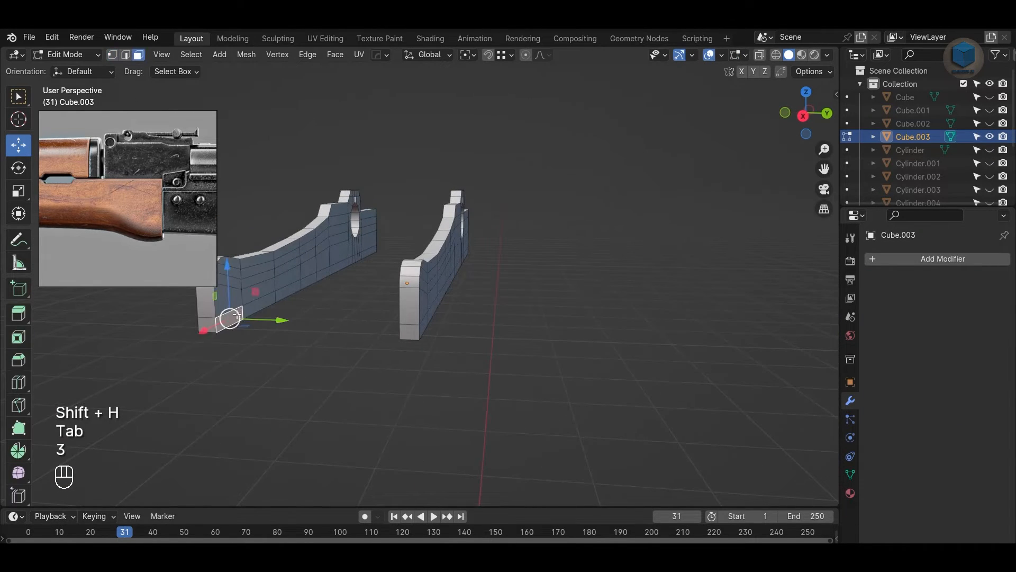
Step: Delete the lowest row of faces on the inner side of both walls
ctrl+click(340, 255)
middle_drag(340, 256, 345, 227)
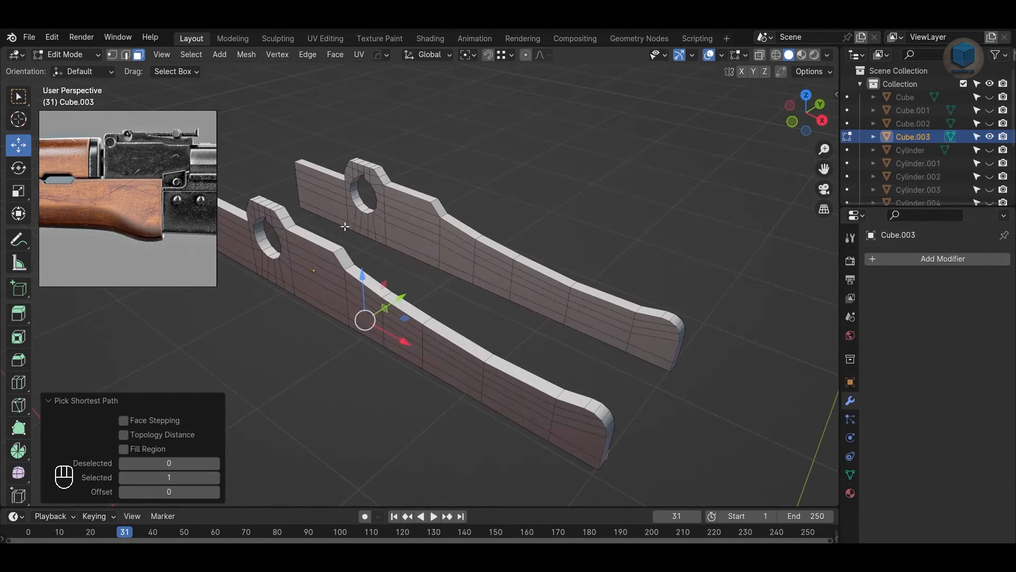
click(335, 221)
ctrl+click(639, 353)
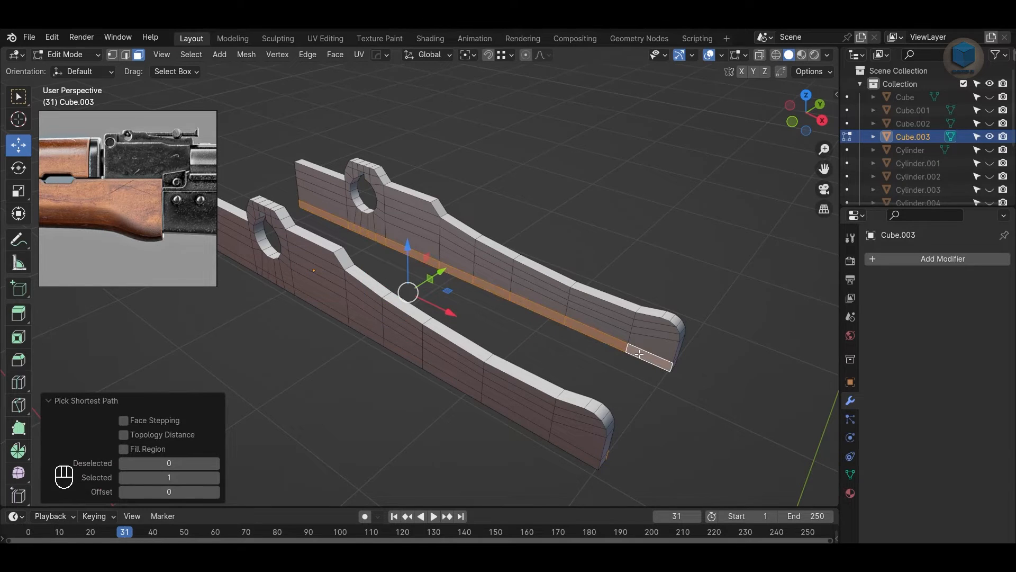
key(Delete)
click(651, 351)
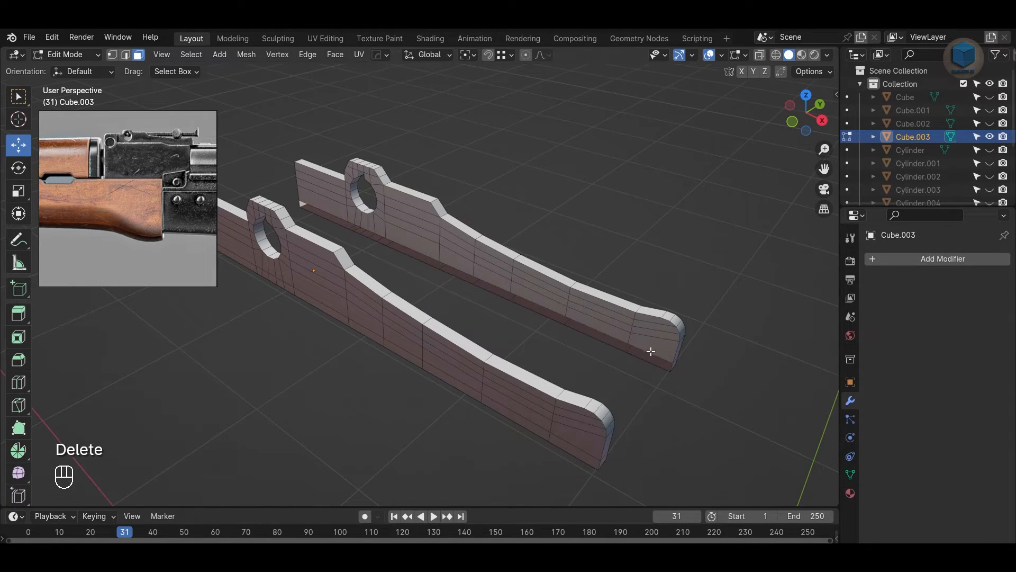
Step: Bridge the open edge loops of the two walls to form a solid floor between them
key(2)
alt+middle_drag(658, 374, 510, 362)
key(2)
scroll(389, 345, up, 2)
alt+shift+click(349, 344)
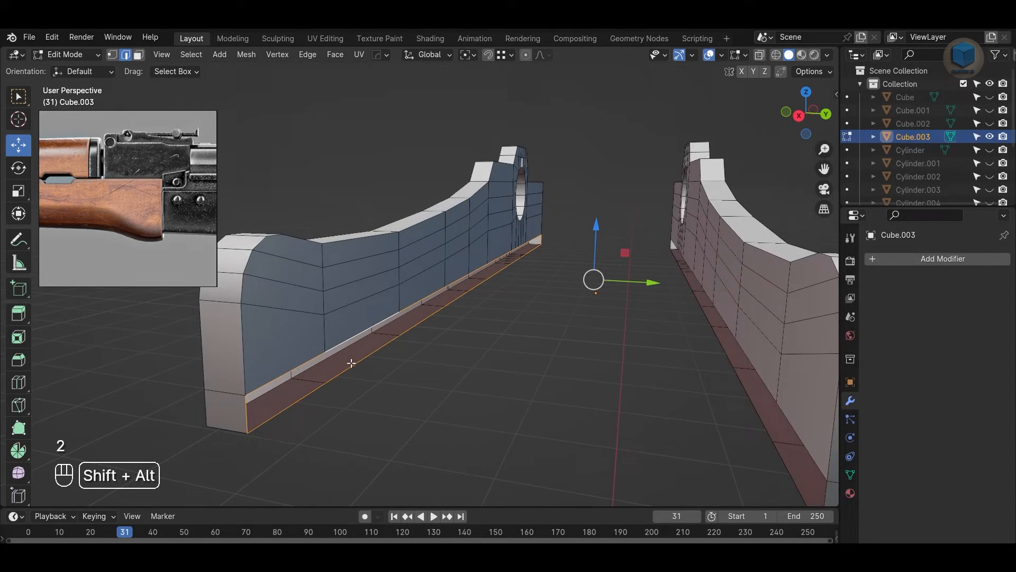
right_click(739, 351)
click(688, 219)
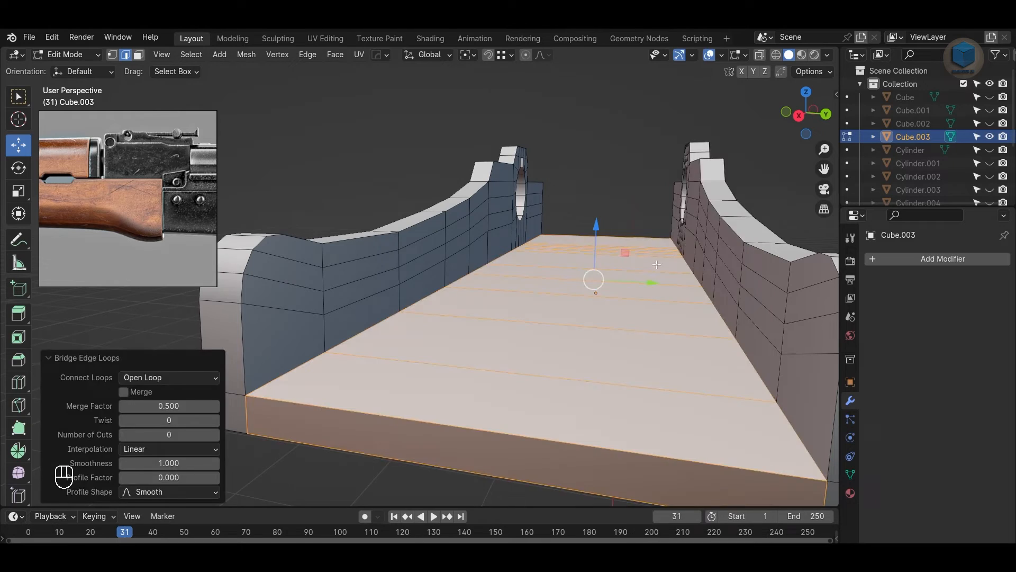
click(608, 189)
Step: Save the file and unhide the rest of the rifle parts
scroll(604, 212, down, 3)
alt+scroll(598, 232, down, 1)
alt+middle_drag(587, 259, 654, 370)
scroll(653, 370, down, 2)
key(Tab)
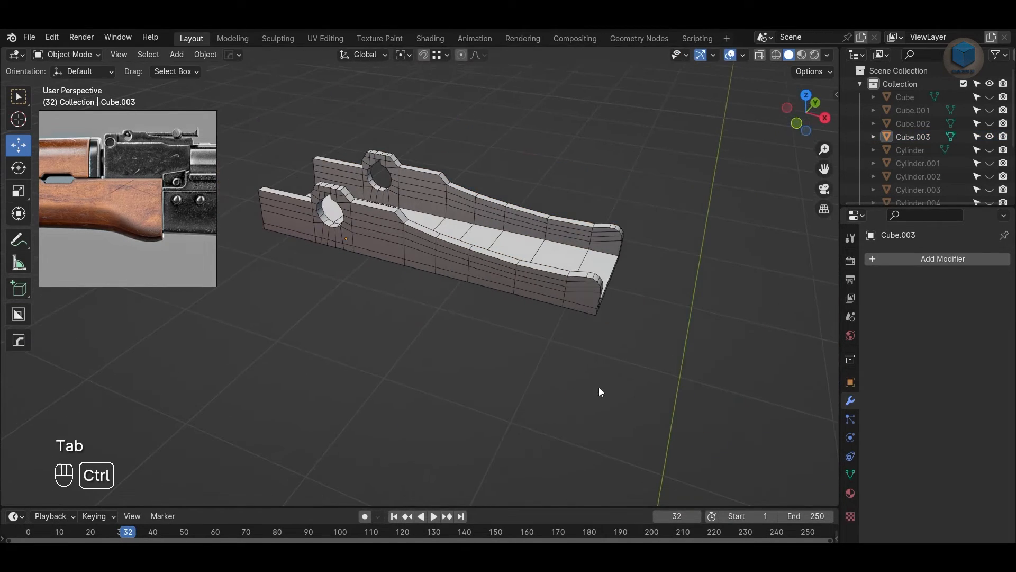
key(ctrl+s)
key(alt+h)
Step: Shift the vertices at the walls' rear end slightly in negative X to match the reference in the front view
alt+middle_drag(548, 407, 640, 340)
key(KP_3)
key(KP_1)
key(alt+z)
key(Tab)
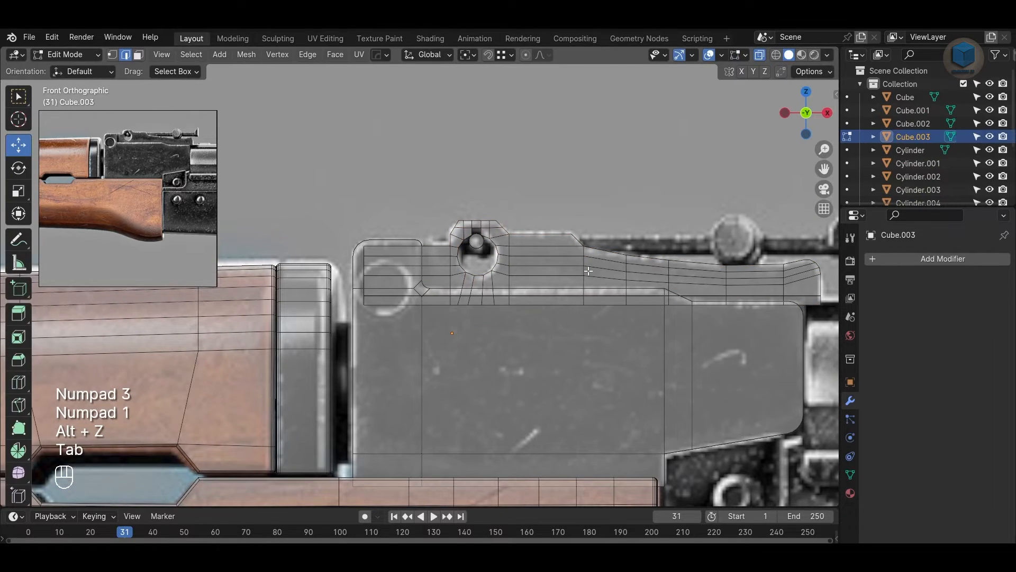
alt+middle_click(668, 279)
scroll(704, 318, up, 4)
key(1)
drag(783, 377, 687, 192)
drag(774, 286, 769, 285)
key(Tab)
scroll(663, 263, down, 7)
click(663, 263)
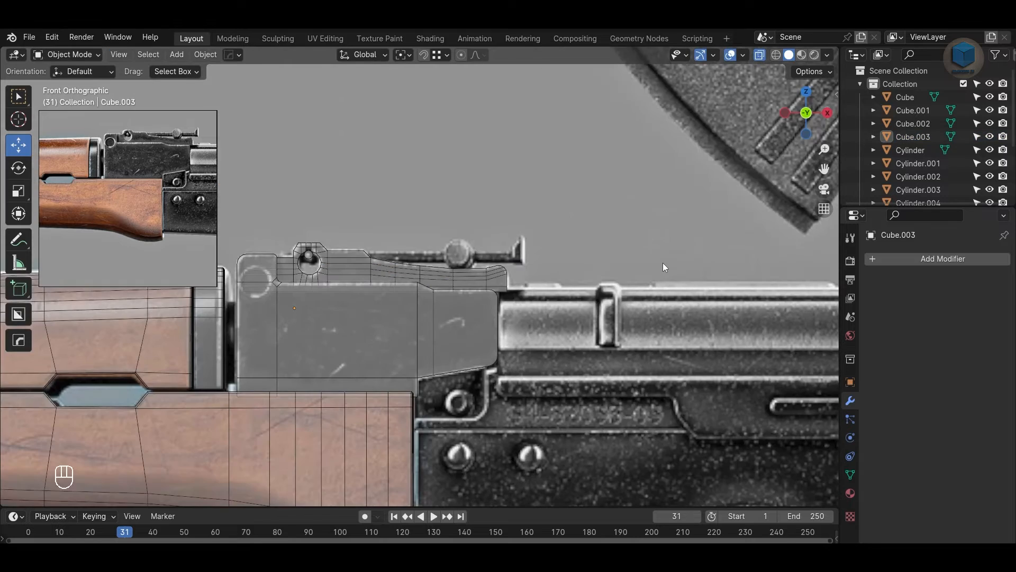
Step: Try beveling the top corner edge where the walls slope down behind the pin hole, undo it, and apply the base's transforms
scroll(457, 290, up, 6)
click(373, 345)
key(Tab)
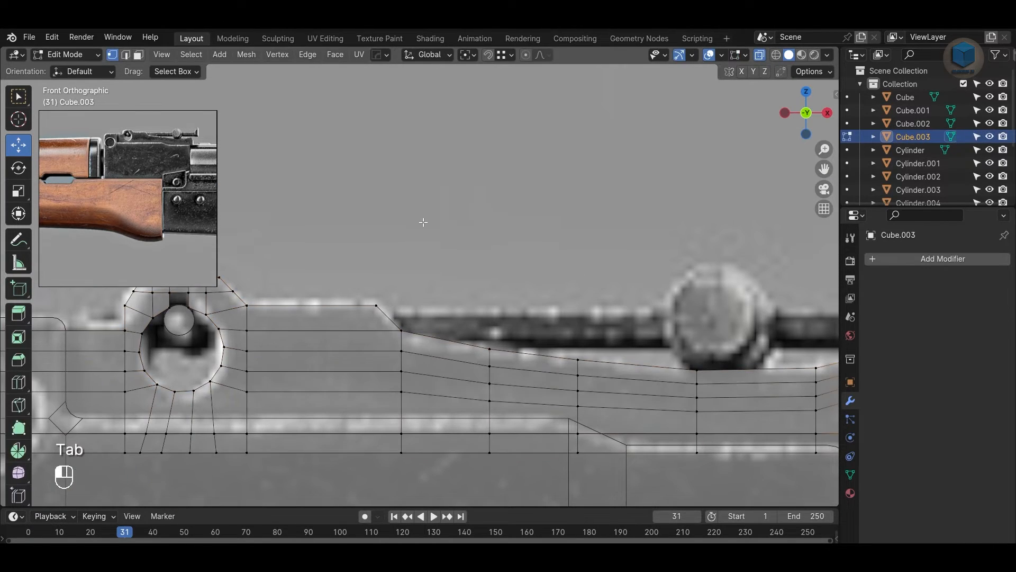
key(2)
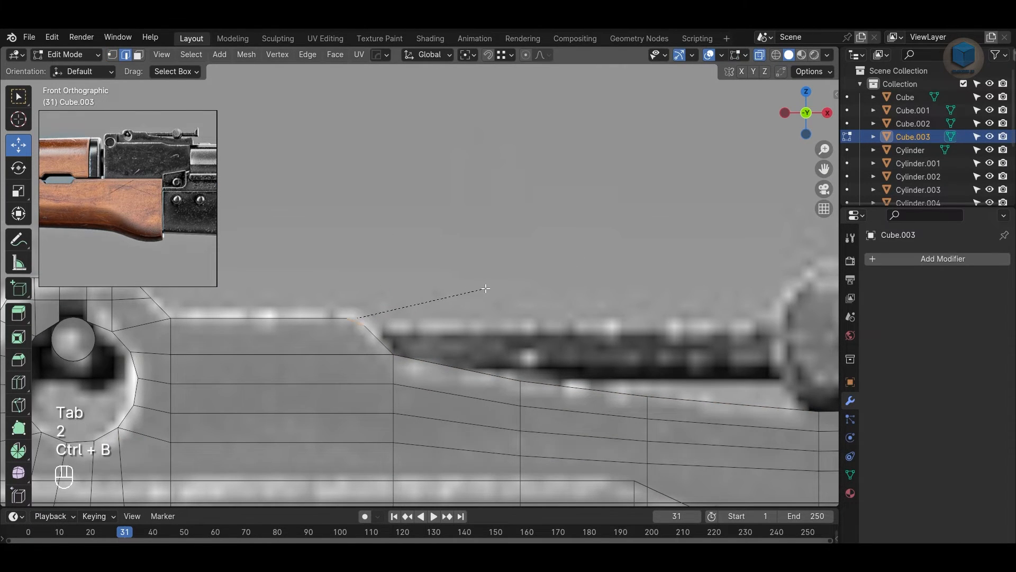
key(ctrl+z)
key(Tab)
key(ctrl+a)
click(386, 362)
Step: Bevel the top corner edge where the walls slope down, rounding it to follow the reference
key(Tab)
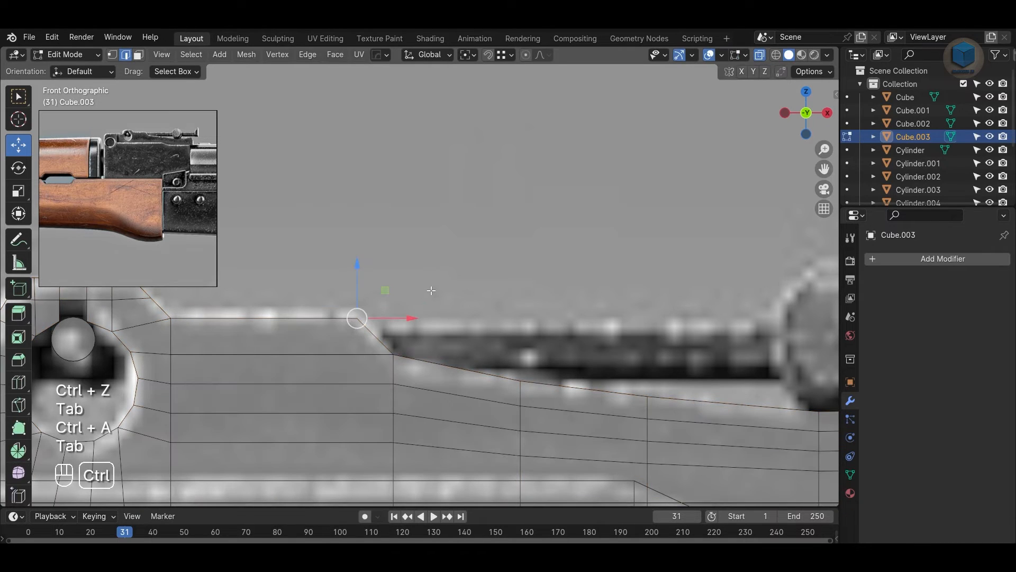
key(ctrl+b)
click(447, 296)
key(Tab)
click(510, 318)
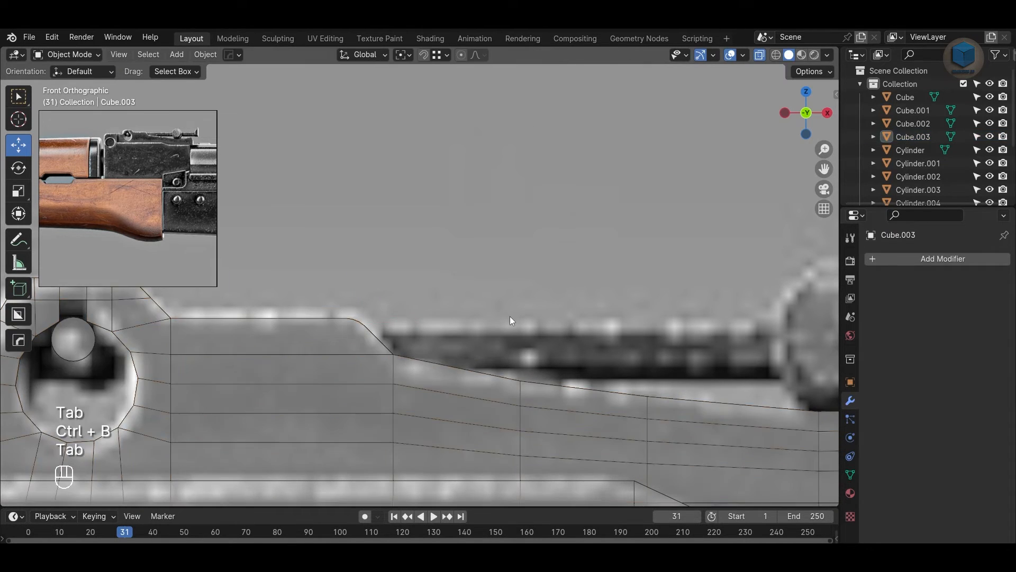
Step: Bevel the two top corner edges of the raised section above the pin hole by 0.00267 m with 3 segments
scroll(445, 375, down, 2)
alt+middle_drag(442, 378, 598, 334)
alt+middle_drag(481, 338, 587, 366)
scroll(502, 341, up, 3)
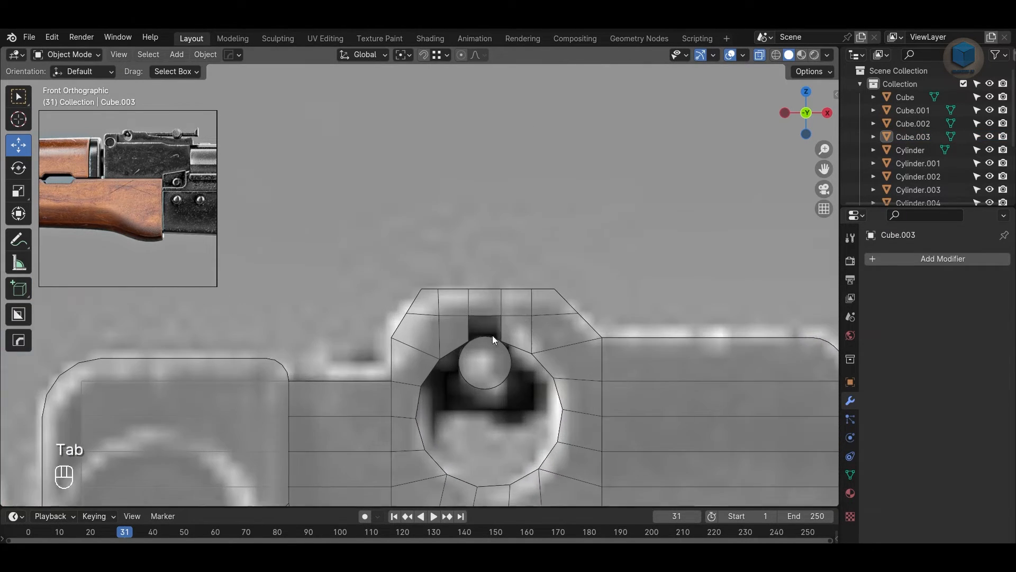
click(492, 335)
key(Tab)
scroll(631, 300, up, 2)
key(2)
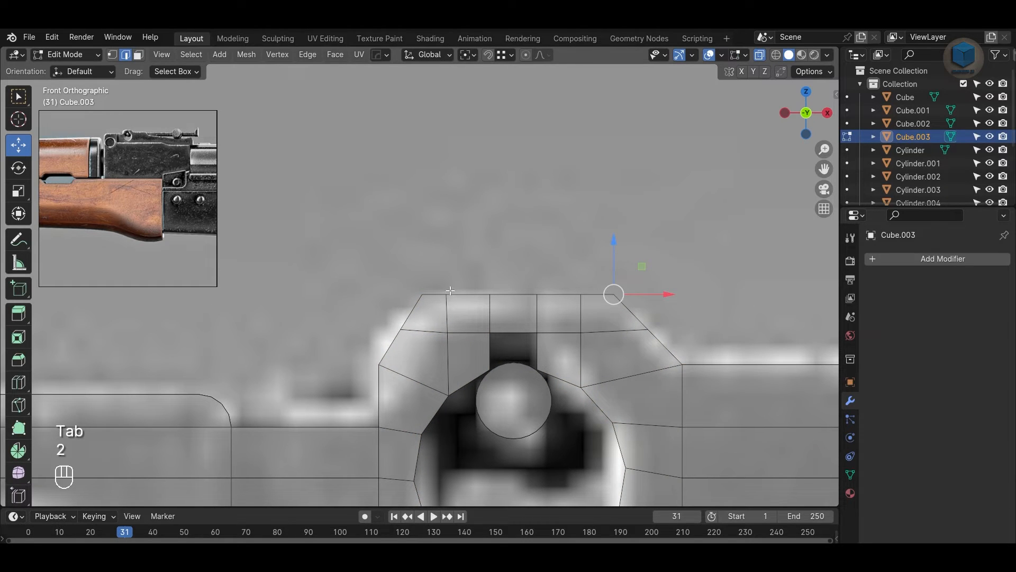
click(681, 305)
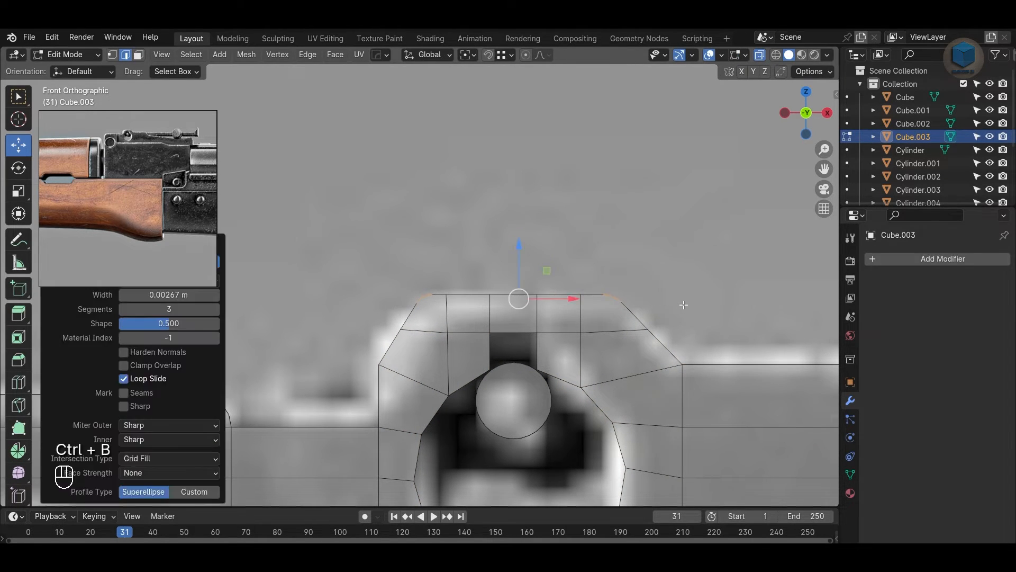
key(Tab)
Step: Turn off X-ray and isolate the rear sight base for editing the edges around its notched pin hole
scroll(678, 279, down, 3)
key(alt+z)
alt+middle_drag(679, 279, 484, 346)
scroll(526, 321, up, 3)
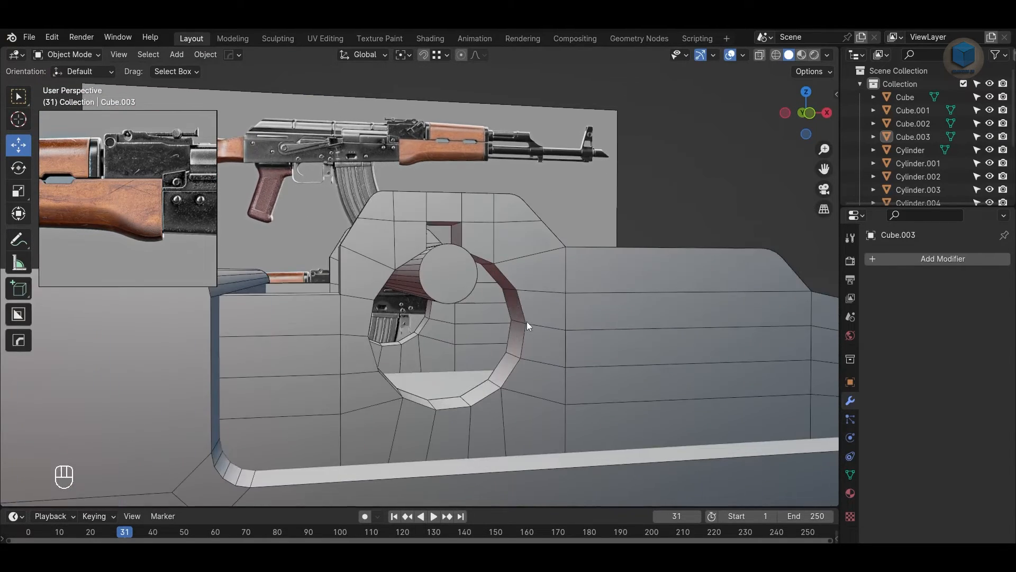
key(Tab)
key(2)
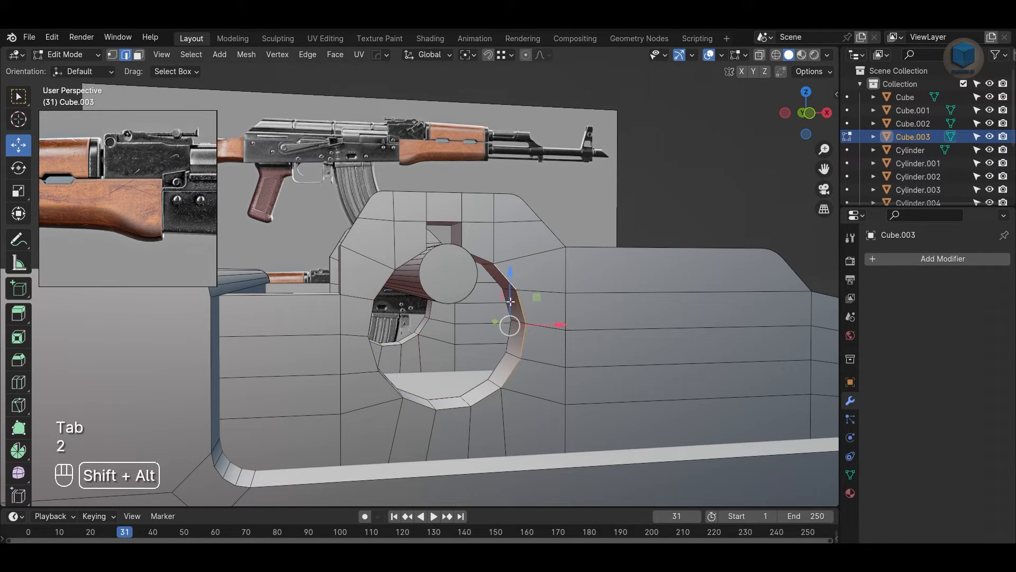
scroll(482, 302, up, 2)
alt+shift+click(462, 217)
key(Tab)
middle_drag(558, 249, 532, 244)
key(shift+h)
key(Tab)
Step: Select the notched pin hole's edge loops on both faces of each wall and bevel them slightly
alt+shift+click(473, 212)
alt+shift+click(474, 192)
alt+shift+click(394, 198)
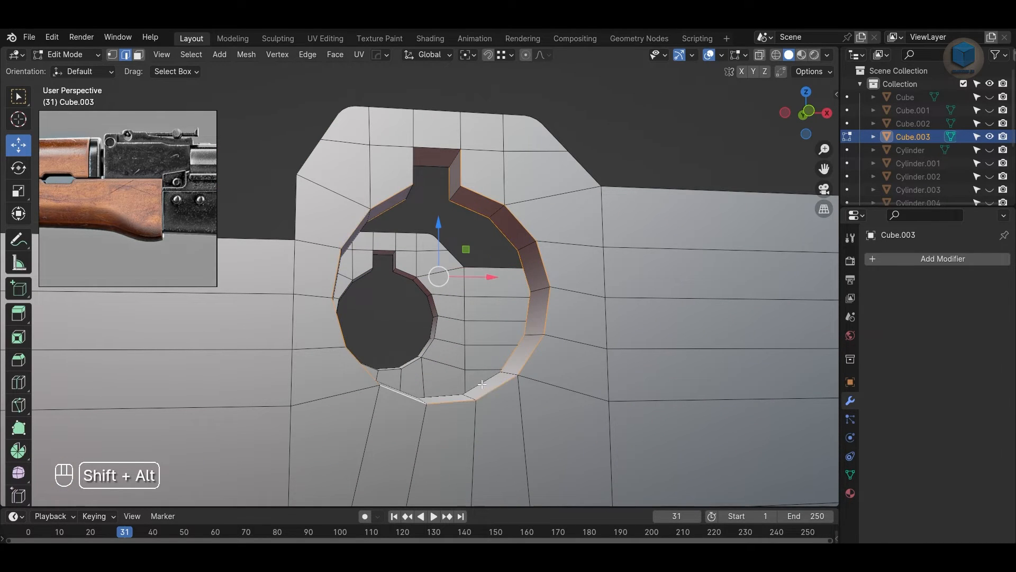
middle_drag(481, 383, 304, 211)
alt+drag(310, 328, 458, 335)
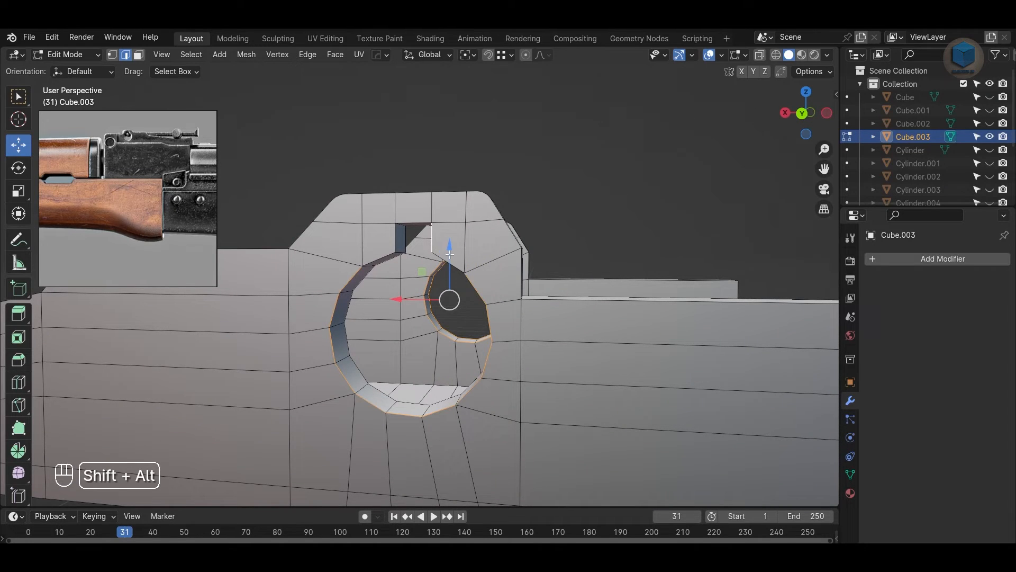
middle_drag(402, 241, 444, 200)
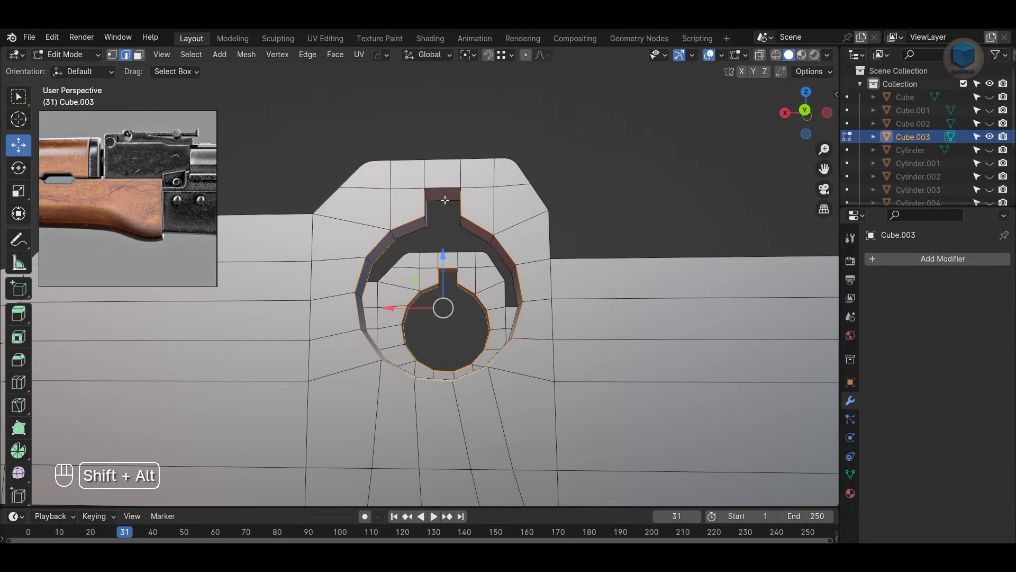
middle_drag(481, 389, 483, 424)
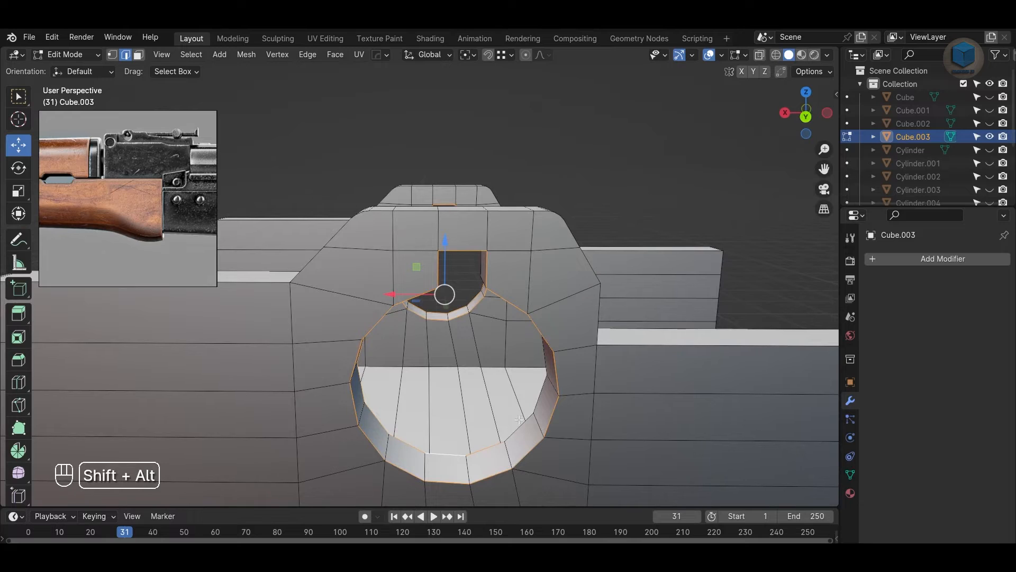
alt+drag(554, 453, 568, 370)
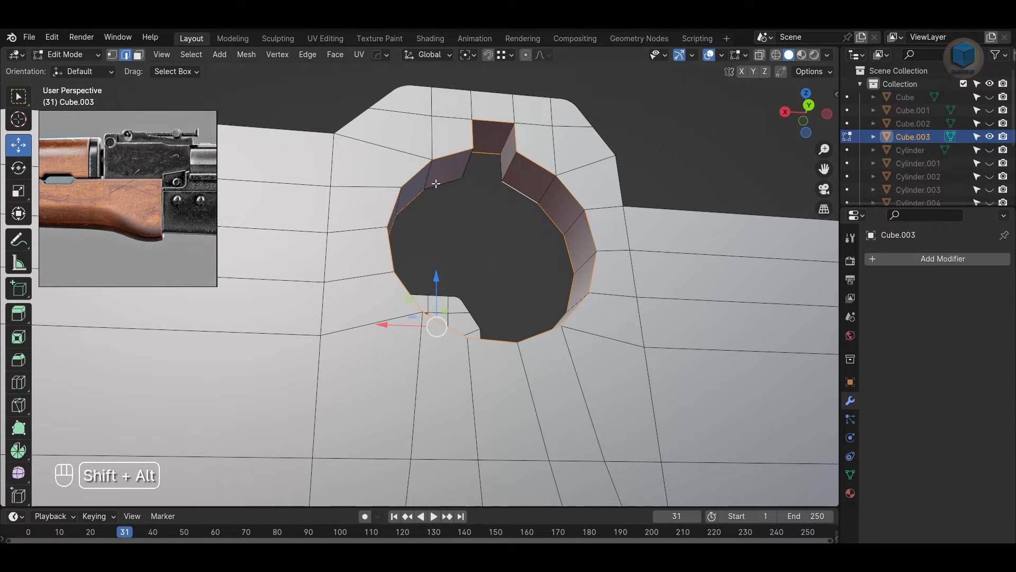
alt+drag(543, 205, 683, 286)
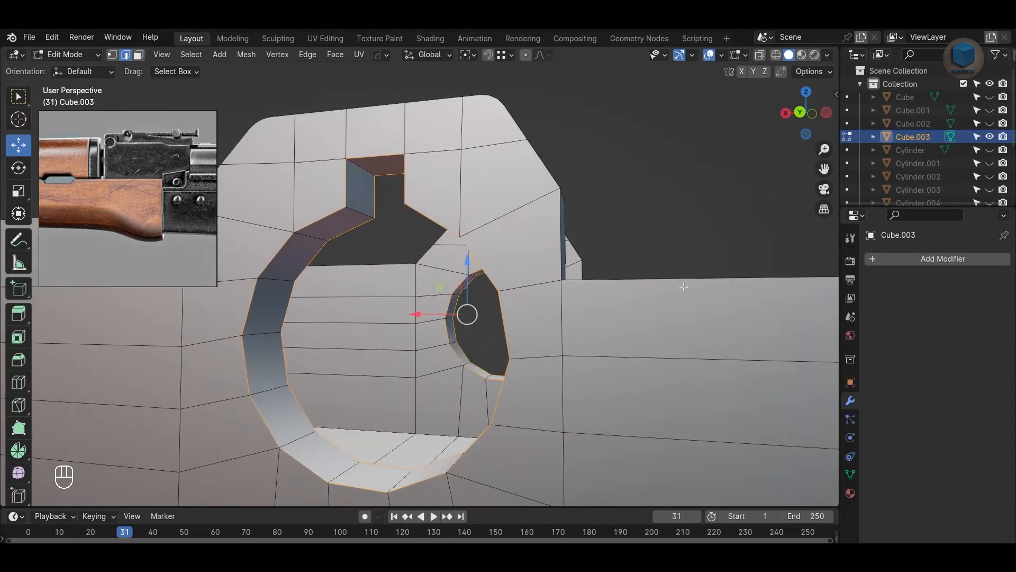
click(735, 222)
key(alt+a)
alt+drag(608, 225, 409, 231)
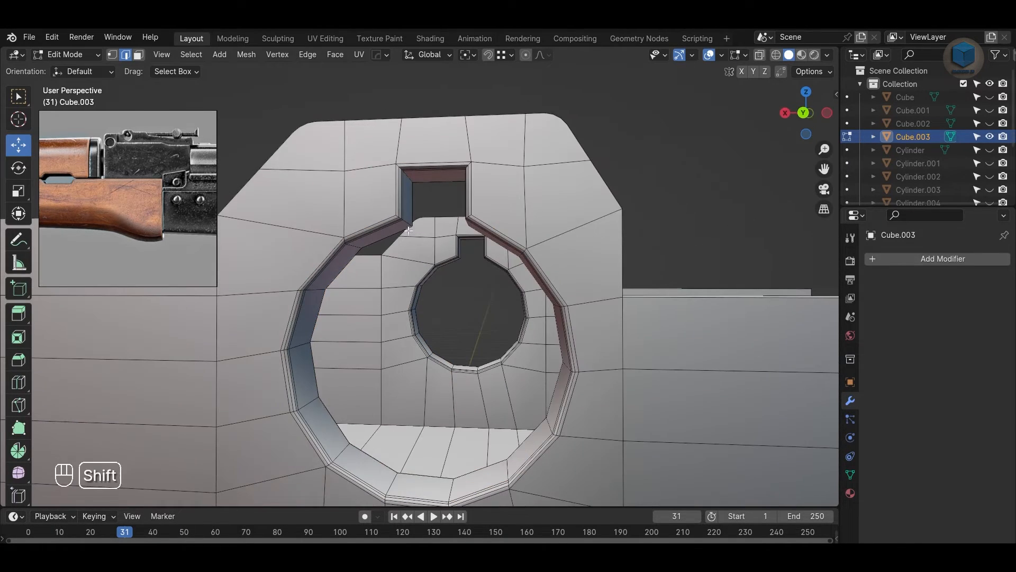
Step: Bevel the two corners where the notch meets the round pin hole, rounding them through both walls
alt+shift+click(403, 223)
key(KP_1)
scroll(403, 233, up, 2)
key(alt+z)
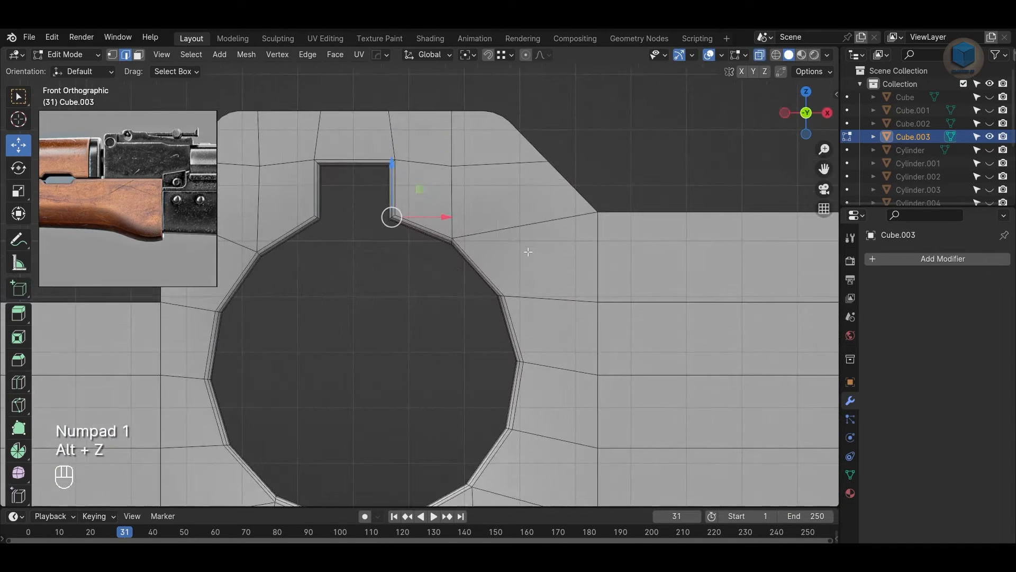
drag(438, 272, 374, 212)
shift+drag(303, 202, 384, 262)
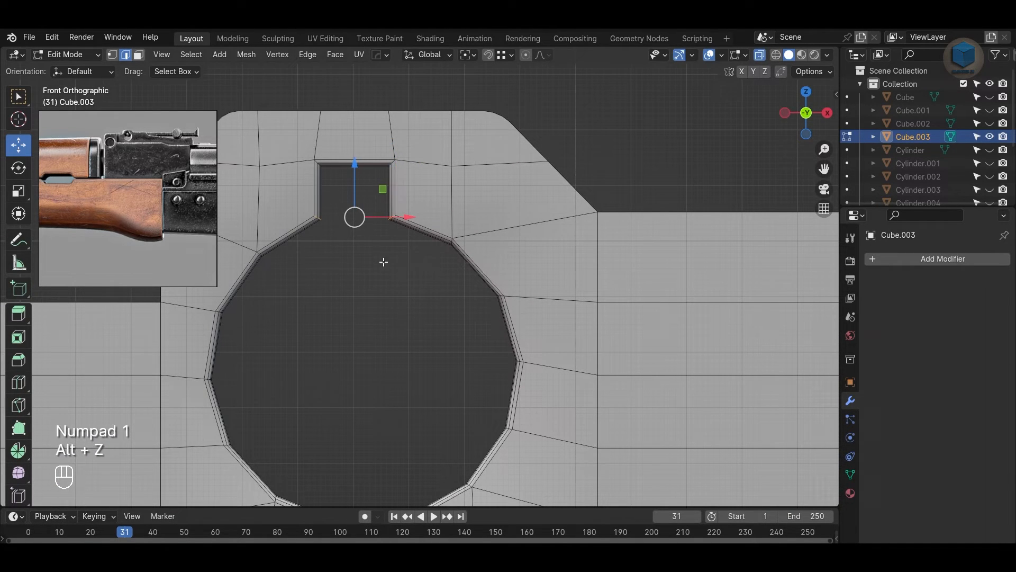
click(538, 254)
key(alt+a)
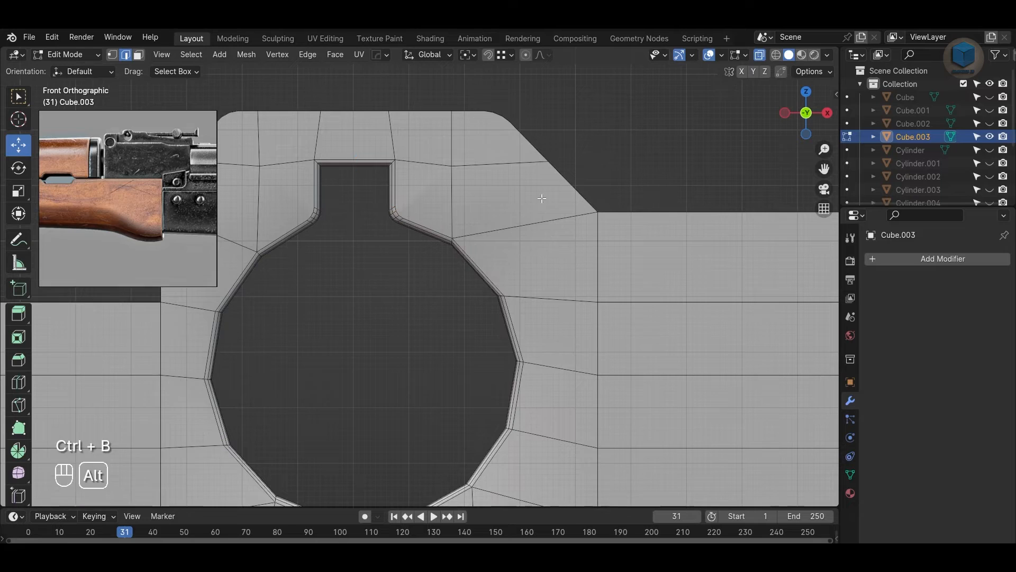
Step: Bevel the notch's two top corners through both walls and finish editing the rear sight base mesh
scroll(567, 296, up, 2)
scroll(565, 219, up, 2)
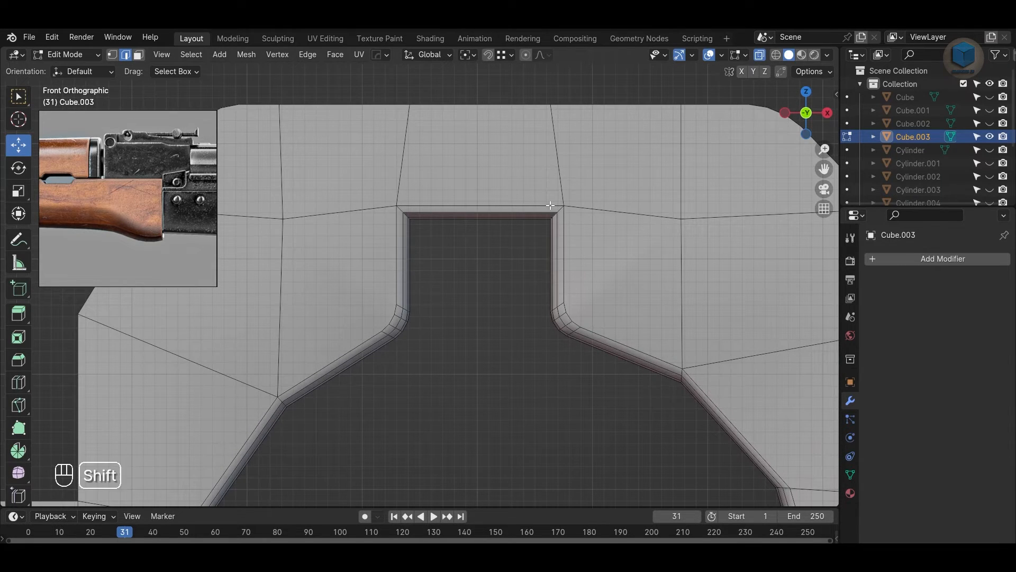
click(544, 253)
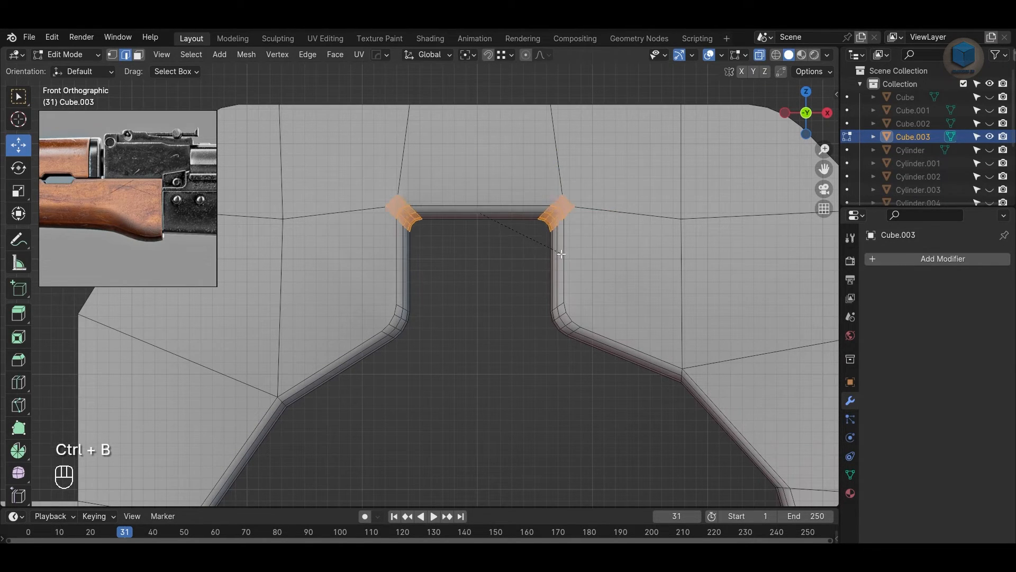
key(Tab)
key(alt+z)
Step: Unhide all the other rifle parts, turn off X-ray and save the file
scroll(542, 386, down, 5)
key(alt+z)
scroll(624, 281, down, 2)
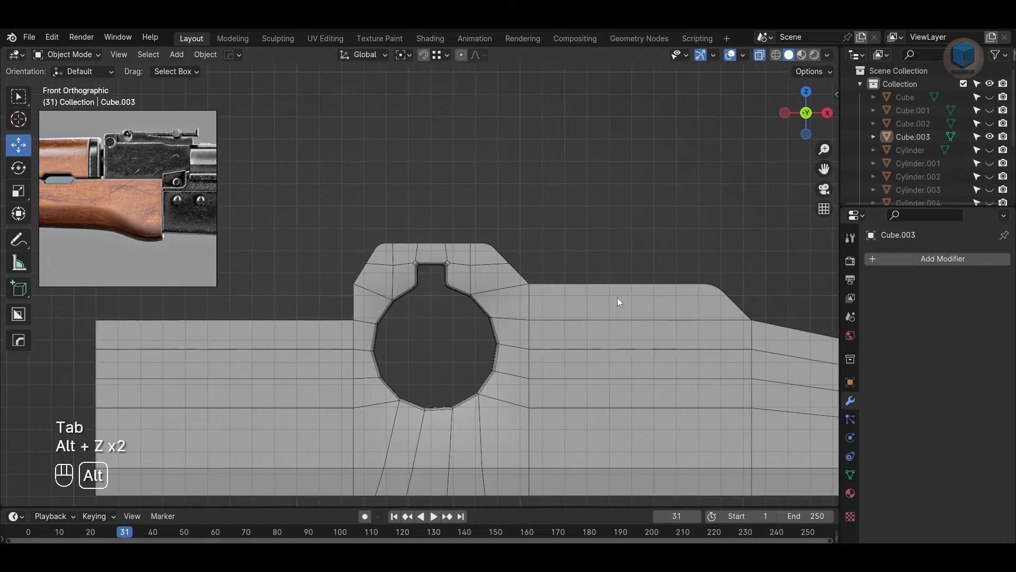
key(alt+h)
alt+drag(548, 365, 502, 354)
key(alt+z)
key(ctrl+s)
scroll(486, 375, down, 4)
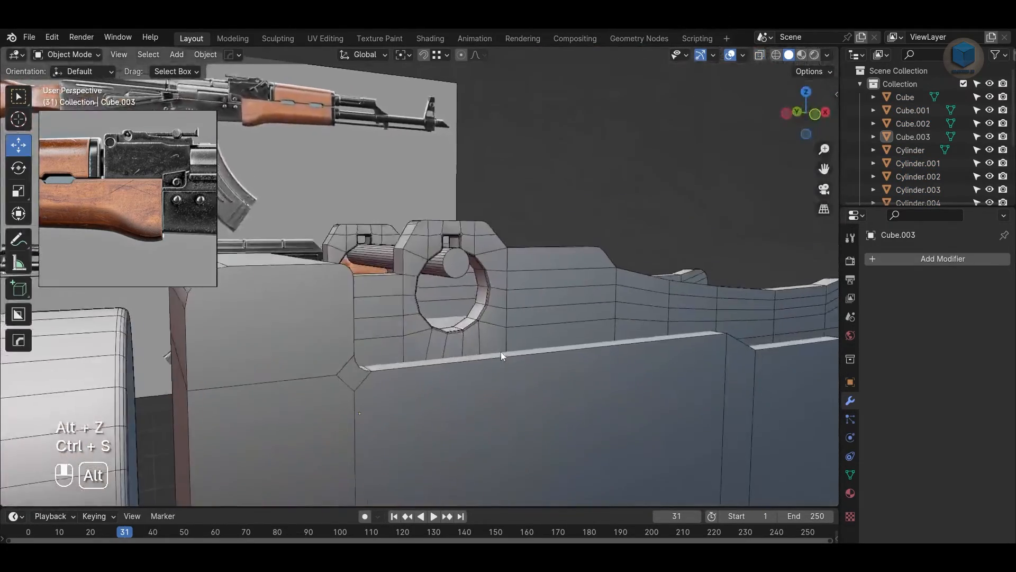
Step: Turn off the wireframe overlay to view the shading around the pin hole
scroll(540, 316, up, 4)
alt+drag(541, 317, 561, 301)
click(743, 55)
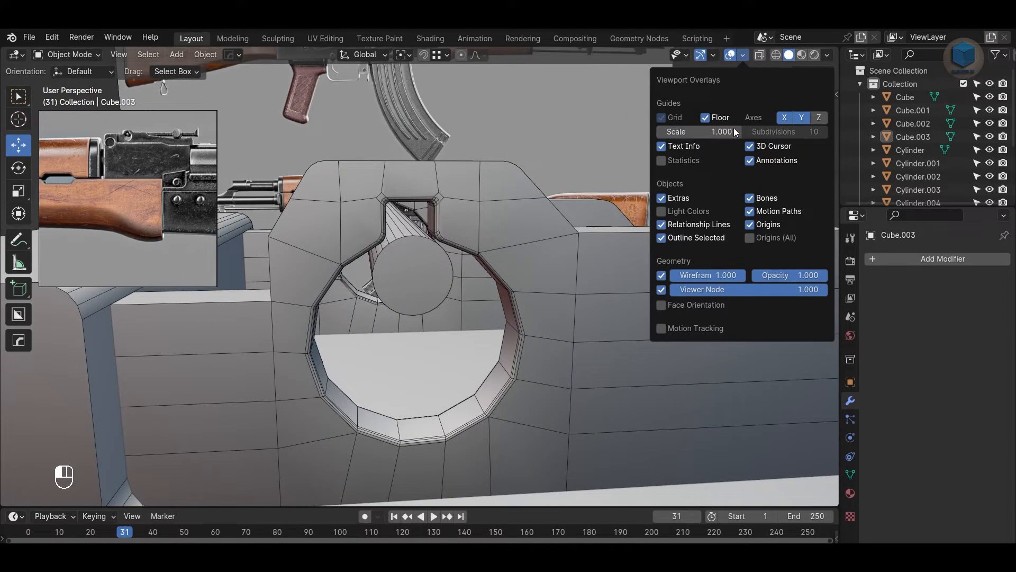
click(663, 277)
scroll(487, 259, down, 3)
alt+drag(476, 258, 574, 316)
Step: Add a Weighted Normal modifier with Keep Sharp enabled to the rear sight base and apply it
click(573, 317)
click(901, 259)
mouse_move(847, 260)
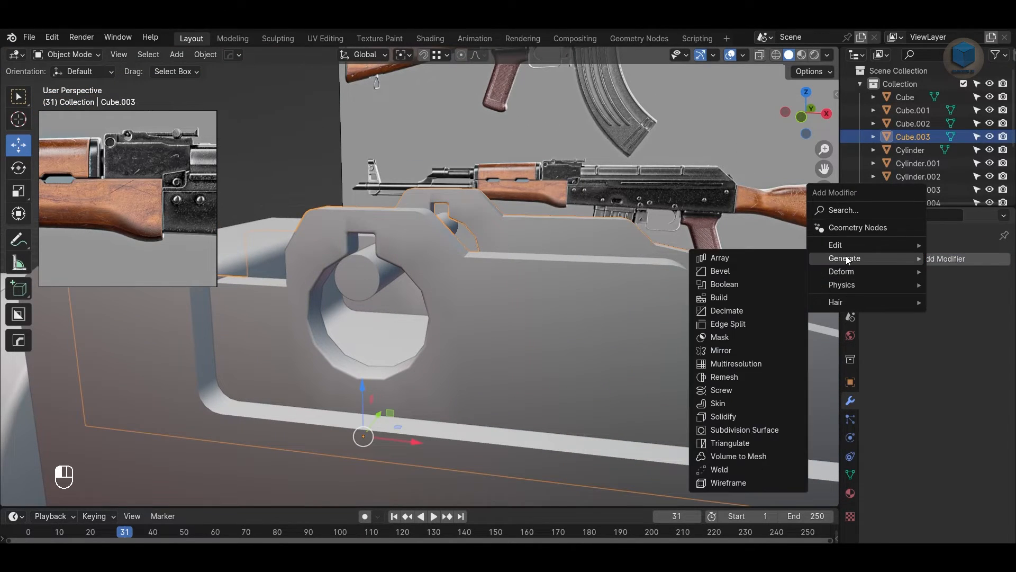
mouse_move(828, 244)
click(773, 294)
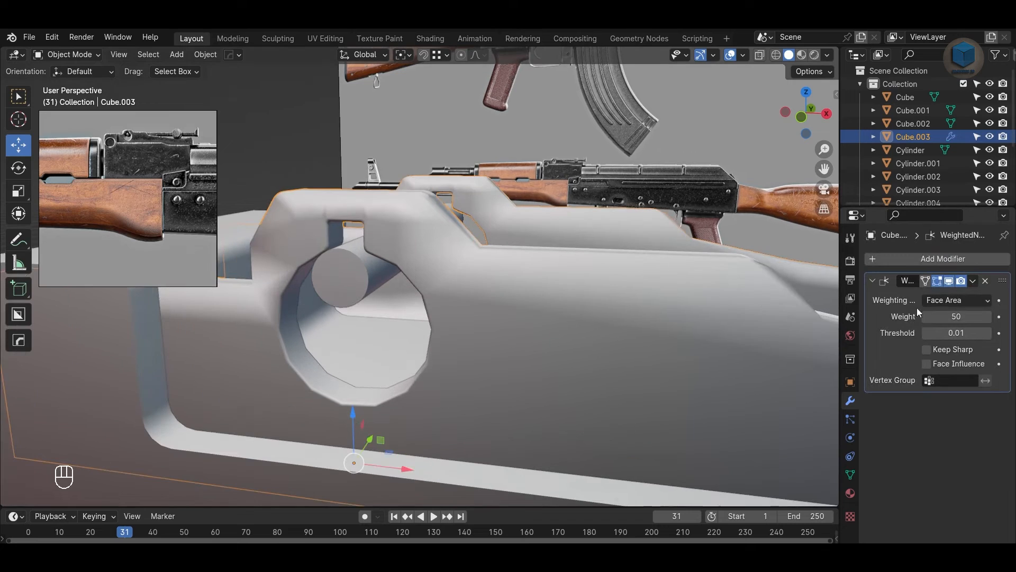
click(948, 348)
alt+drag(741, 318, 630, 296)
click(973, 280)
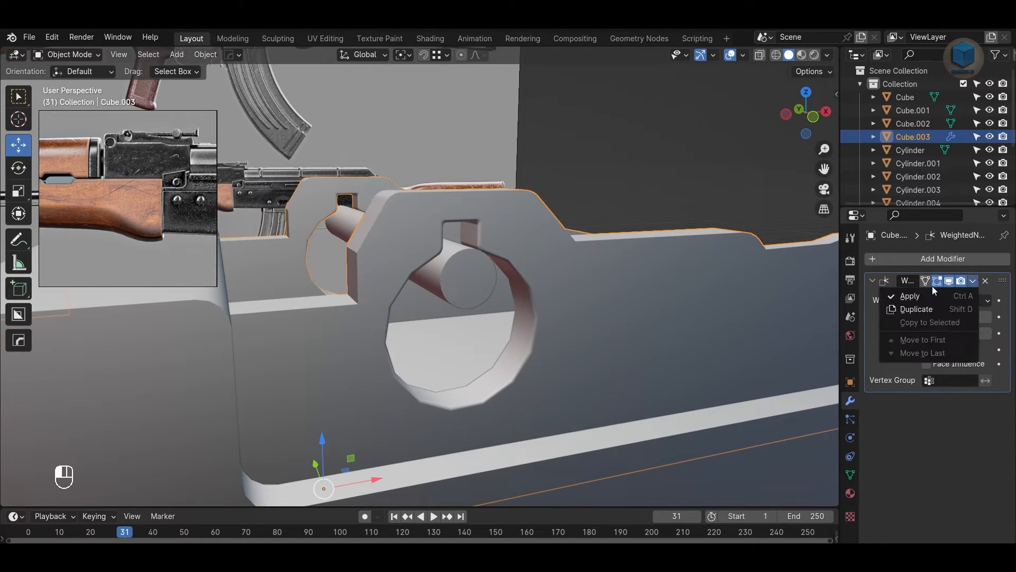
click(932, 292)
click(631, 181)
alt+drag(631, 181, 561, 281)
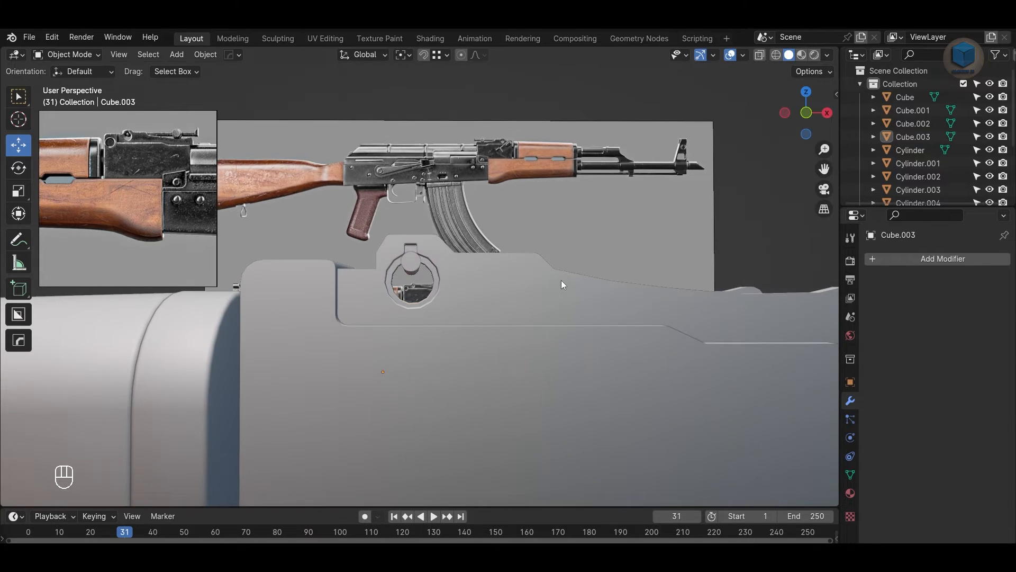
Step: In front view, add a cube, move it up to the rear sight area and scale it down
key(KP_1)
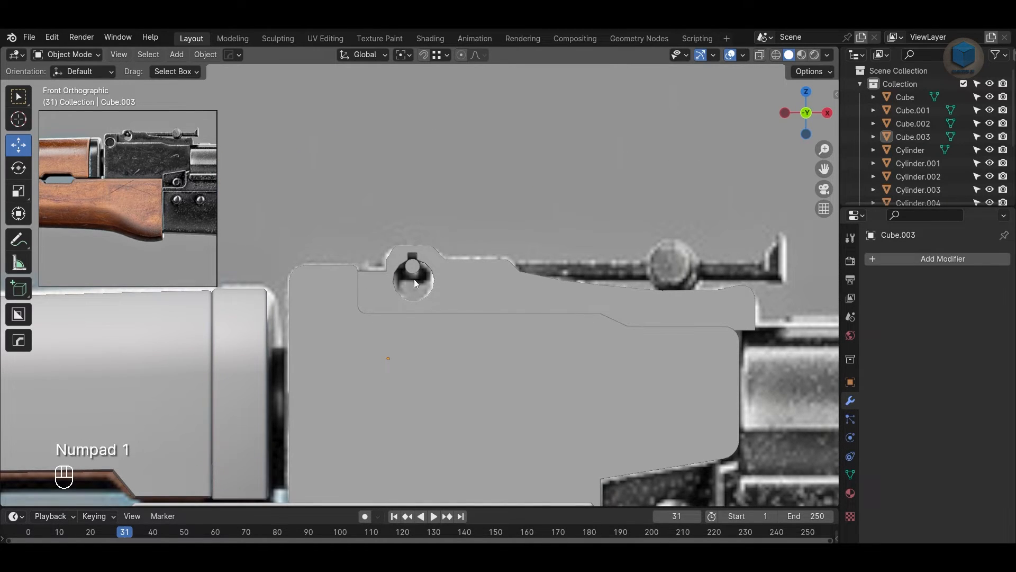
scroll(414, 278, down, 2)
scroll(573, 334, up, 2)
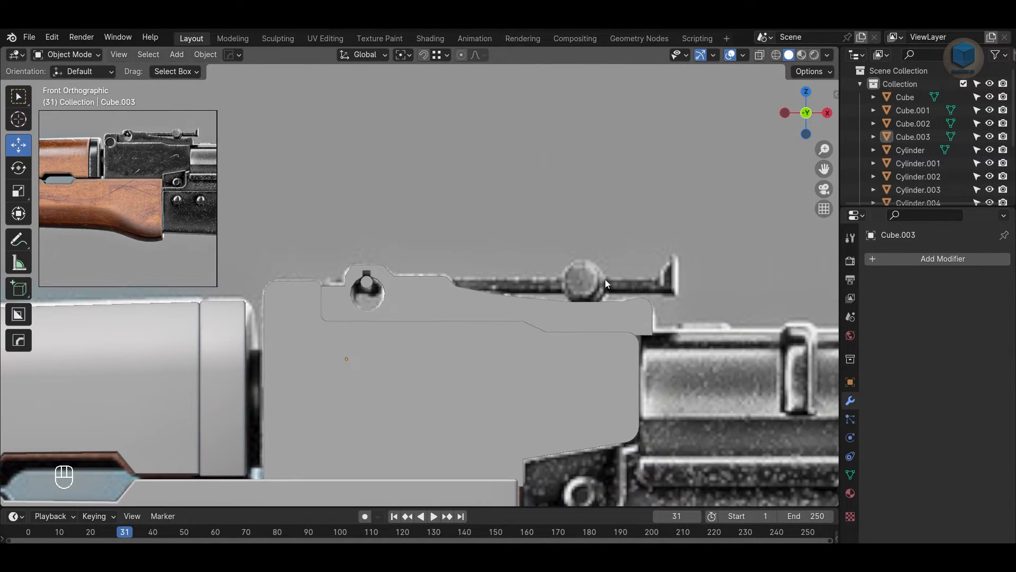
scroll(594, 244, down, 2)
key(shift+a)
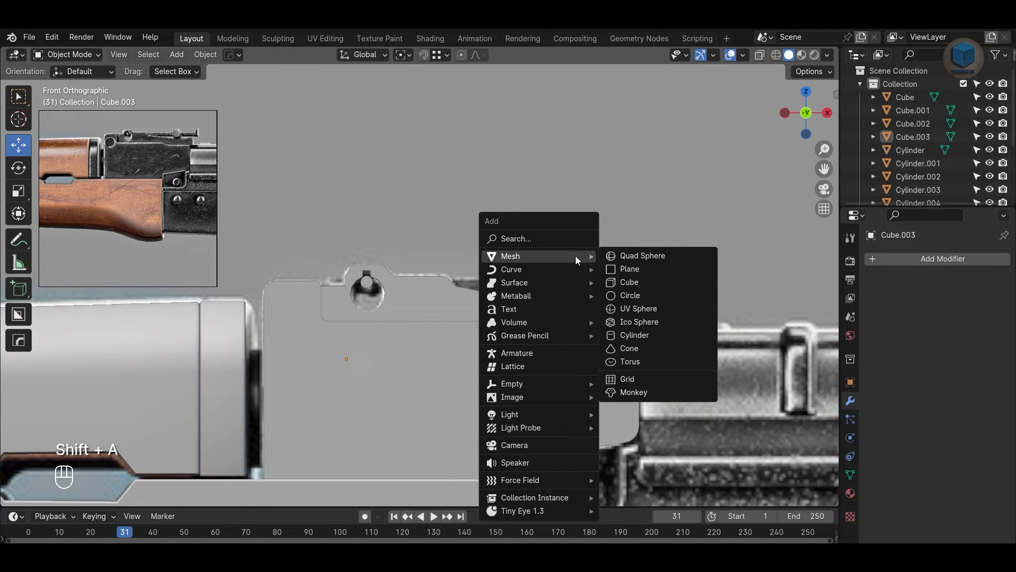
click(630, 284)
scroll(618, 368, down, 2)
scroll(619, 369, down, 3)
key(w)
click(535, 211)
key(s)
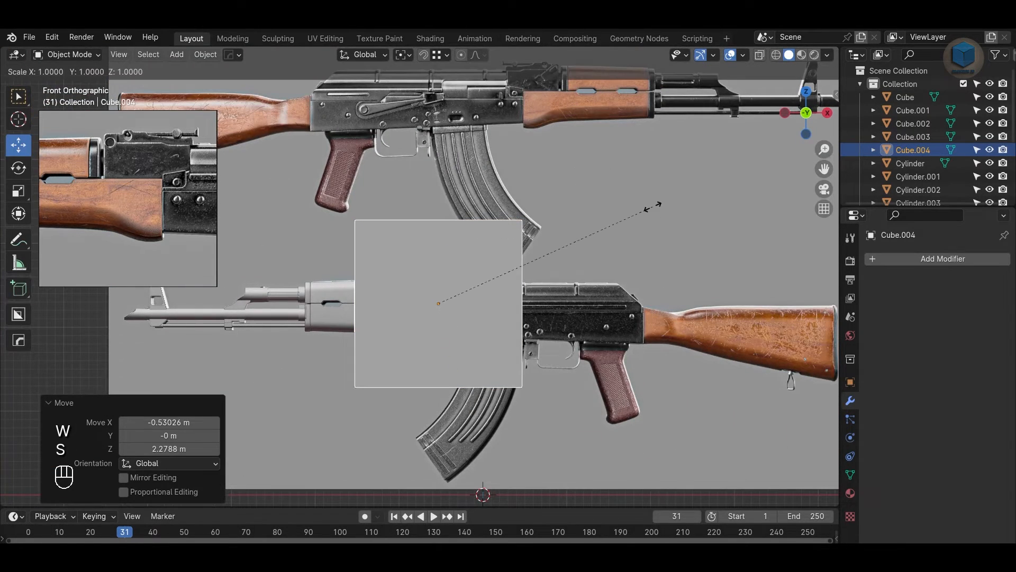
click(474, 295)
Step: Place the small cube above the rear end of the sight leaf in X-ray and turn the wireframe overlay on
scroll(473, 296, up, 5)
key(alt+z)
drag(517, 418, 567, 259)
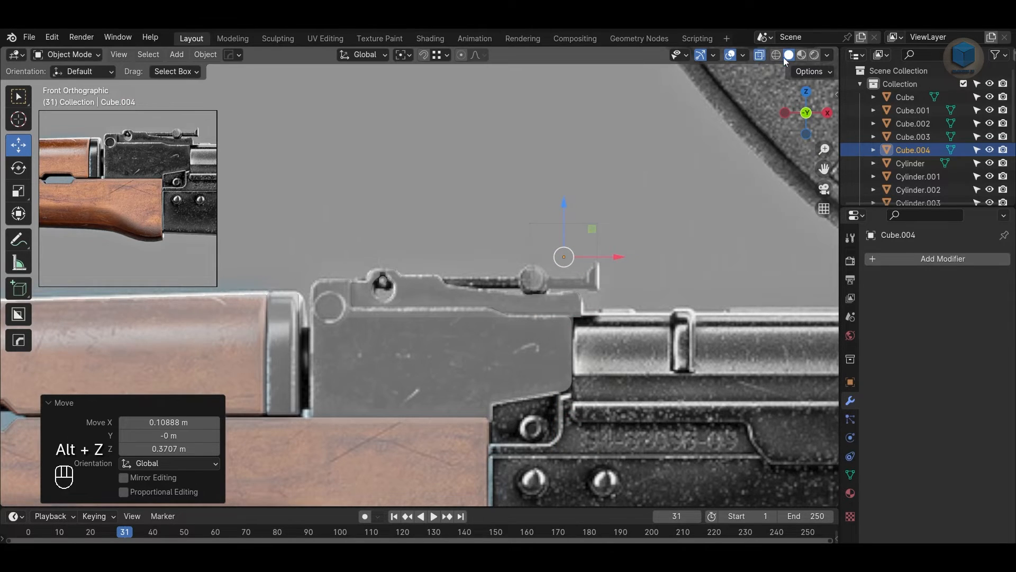
click(743, 54)
click(661, 293)
alt+middle_drag(554, 306, 446, 333)
scroll(446, 332, up, 5)
Step: Flatten the cube to the leaf's thickness by moving its top side down 0.12783 m and its bottom side up 0.004425 m
key(Tab)
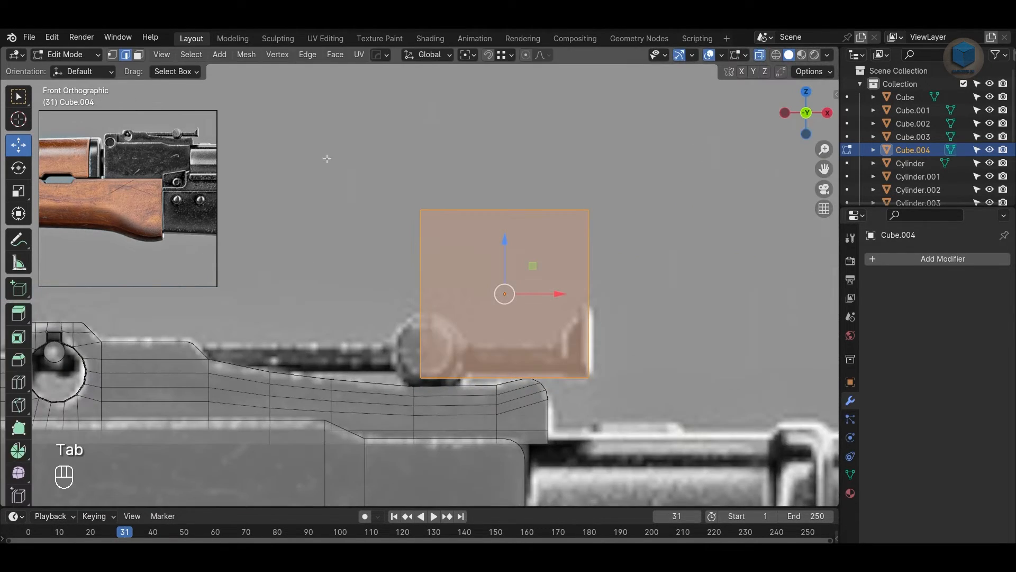
drag(327, 158, 631, 265)
drag(511, 171, 518, 339)
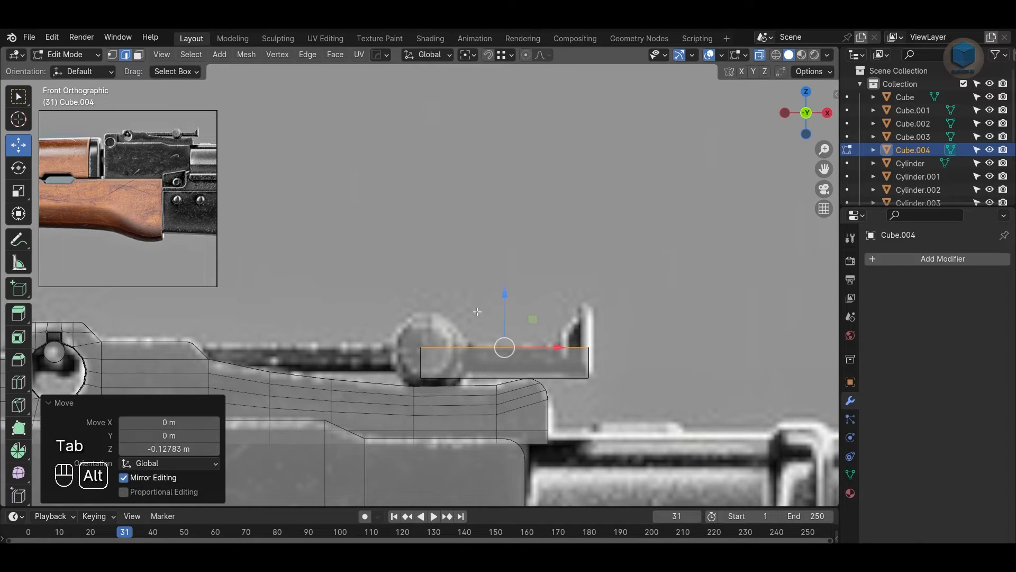
shift+middle_drag(518, 338, 541, 318)
drag(531, 305, 532, 301)
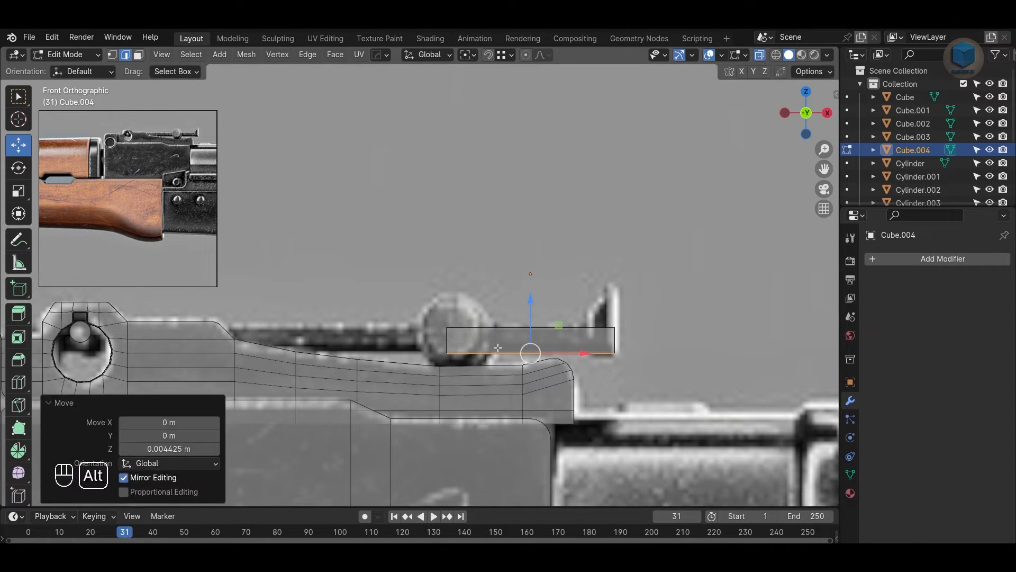
Step: Lengthen the sight leaf by moving its front end -0.36826 m along X to the pin hole
alt+middle_drag(431, 315, 538, 307)
drag(535, 308, 582, 362)
drag(564, 335, 307, 352)
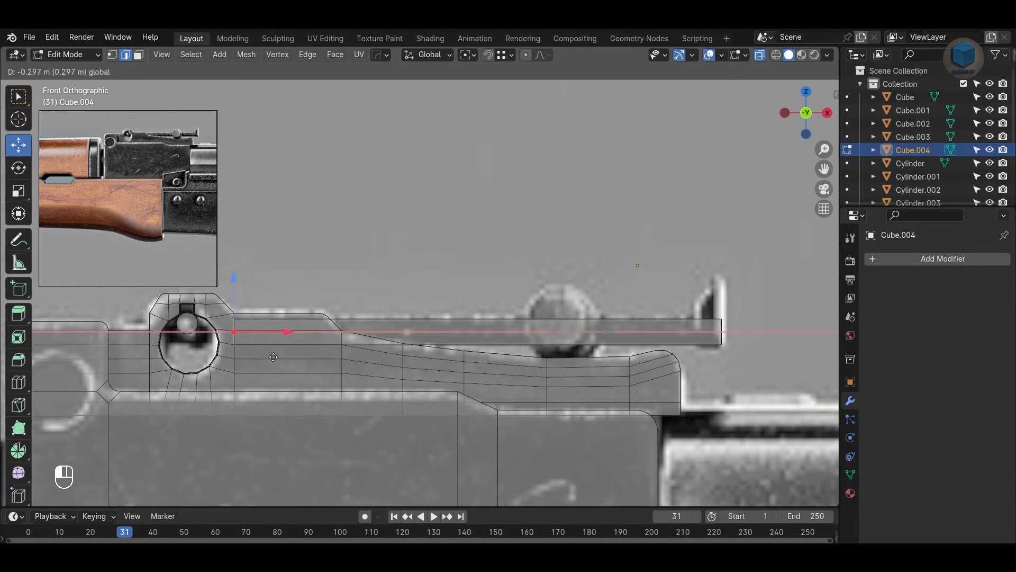
drag(204, 365, 204, 365)
alt+middle_drag(388, 363, 507, 353)
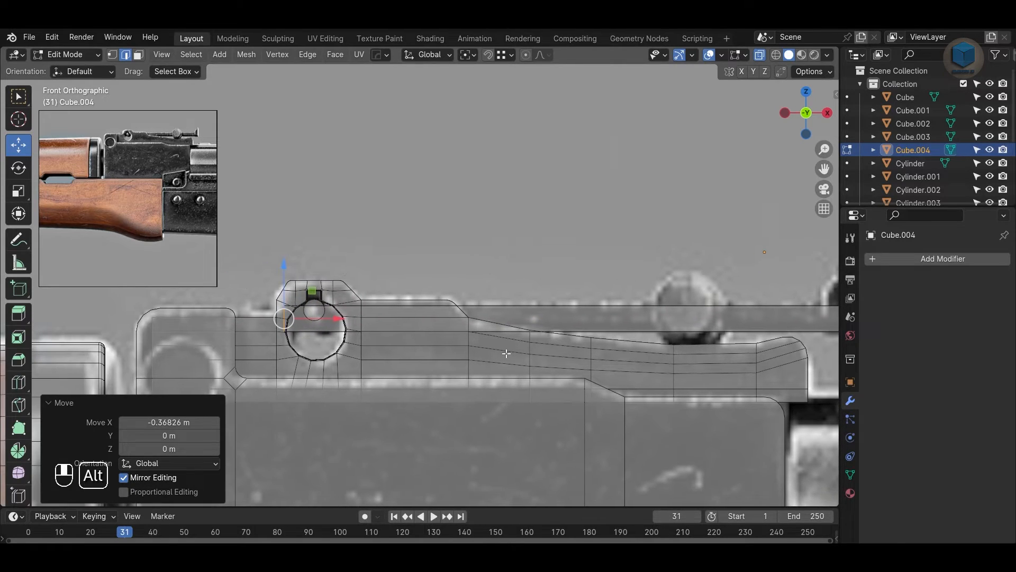
Step: Adjust the leaf's pin-side end face along X, then return to Object Mode in an X-ray front view
middle_drag(328, 305, 423, 307)
key(alt+z)
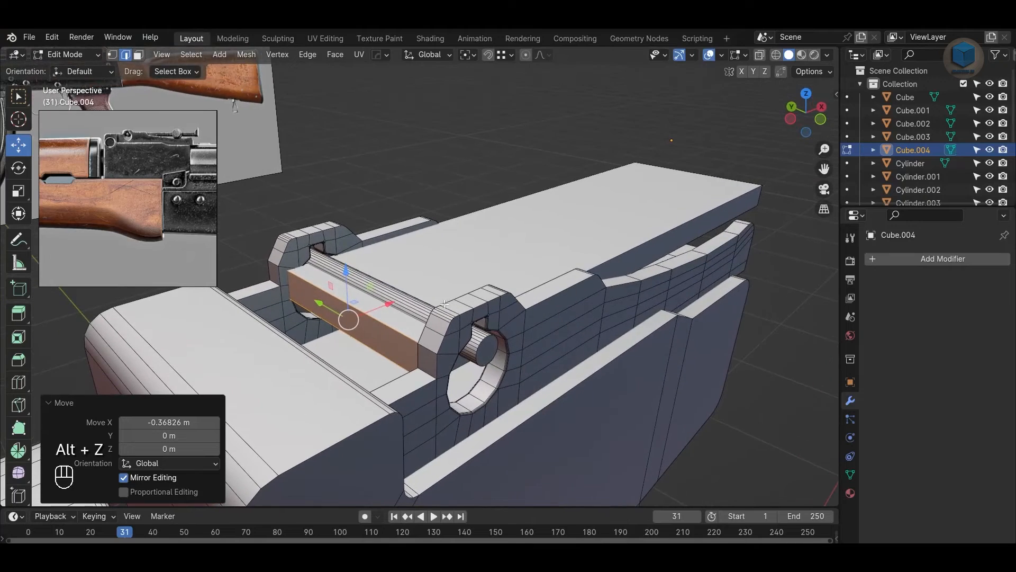
key(g)
key(x)
drag(385, 300, 378, 302)
click(689, 270)
middle_drag(689, 270, 667, 259)
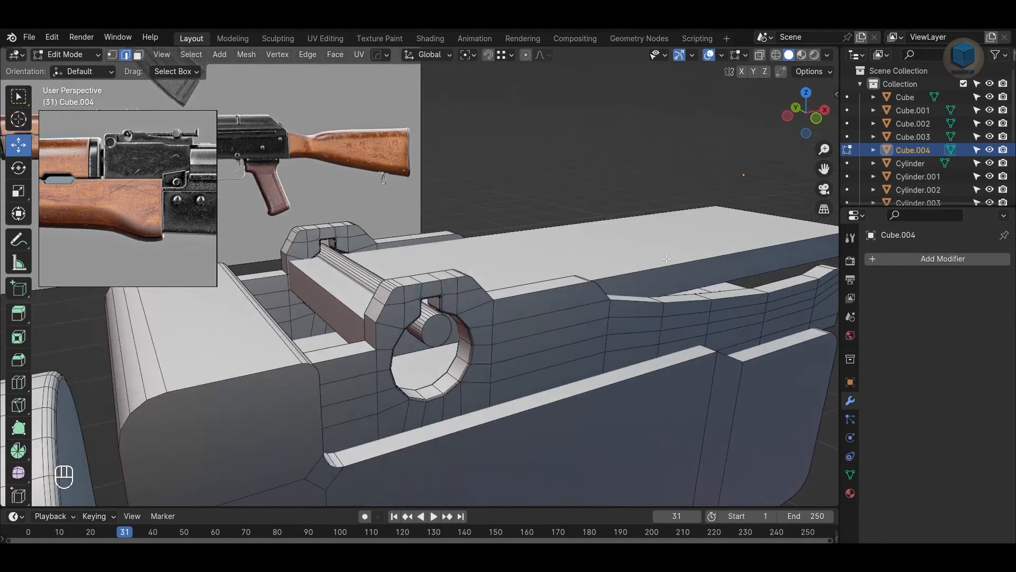
key(KP_1)
key(alt+z)
key(Tab)
shift+middle_drag(637, 318, 554, 331)
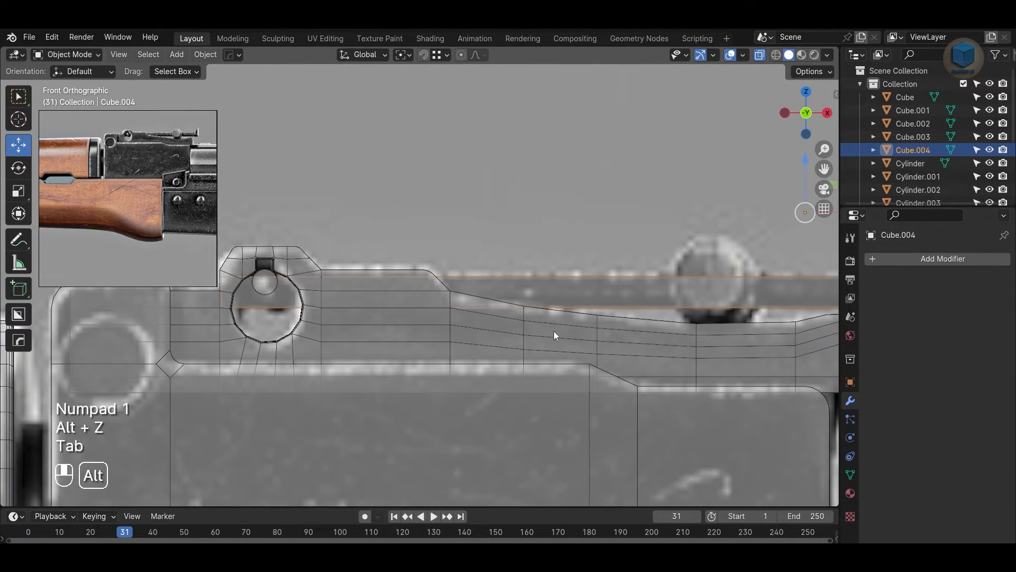
key(s)
key(z)
click(588, 323)
key(ctrl+z)
Step: Set the sight leaf's origin to its surface center of mass and scale it along Z to match the reference thickness
right_click(641, 293)
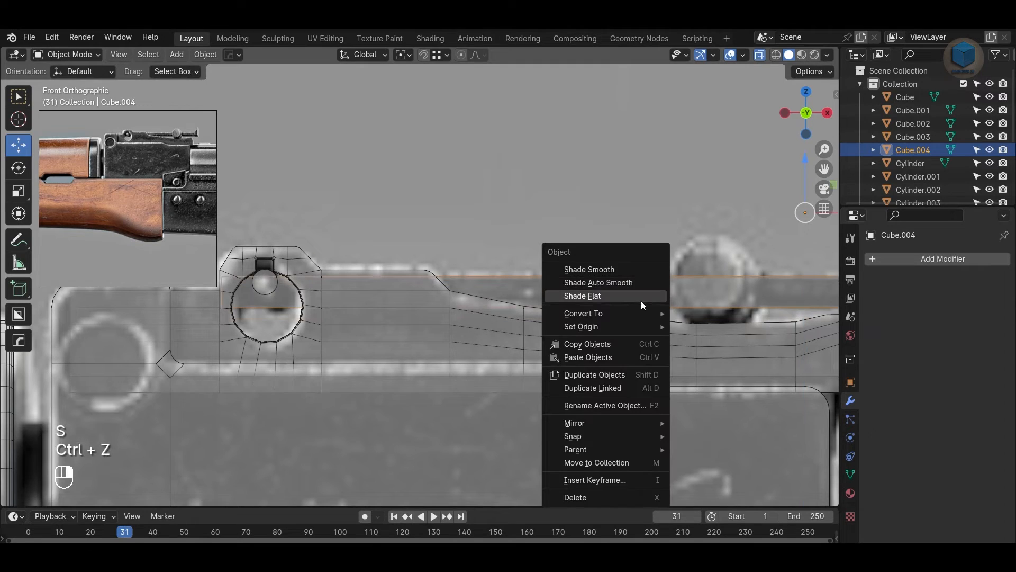
mouse_move(643, 326)
click(714, 340)
key(s)
key(z)
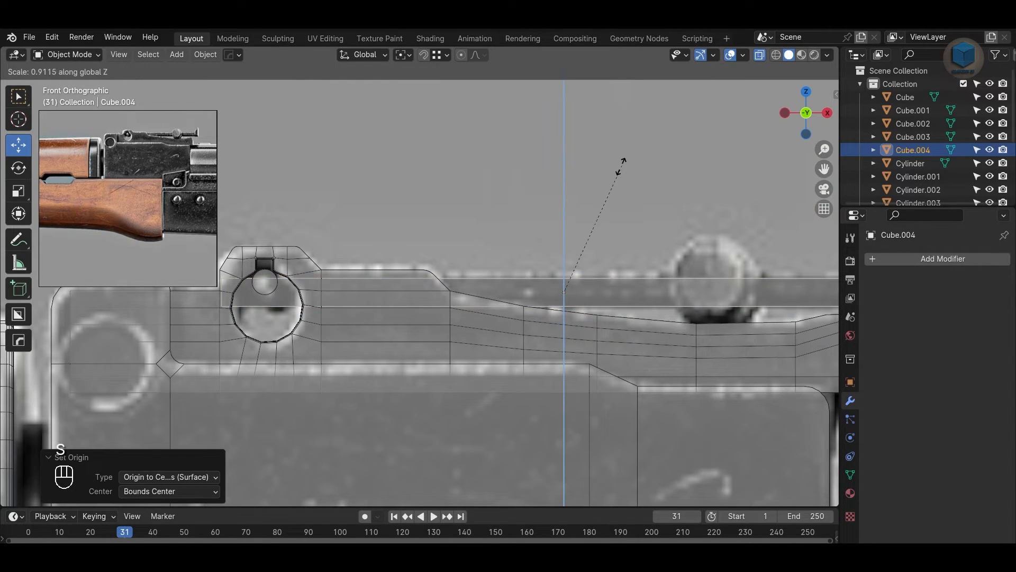
click(629, 183)
click(629, 182)
scroll(651, 217, down, 2)
alt+middle_drag(681, 261, 619, 243)
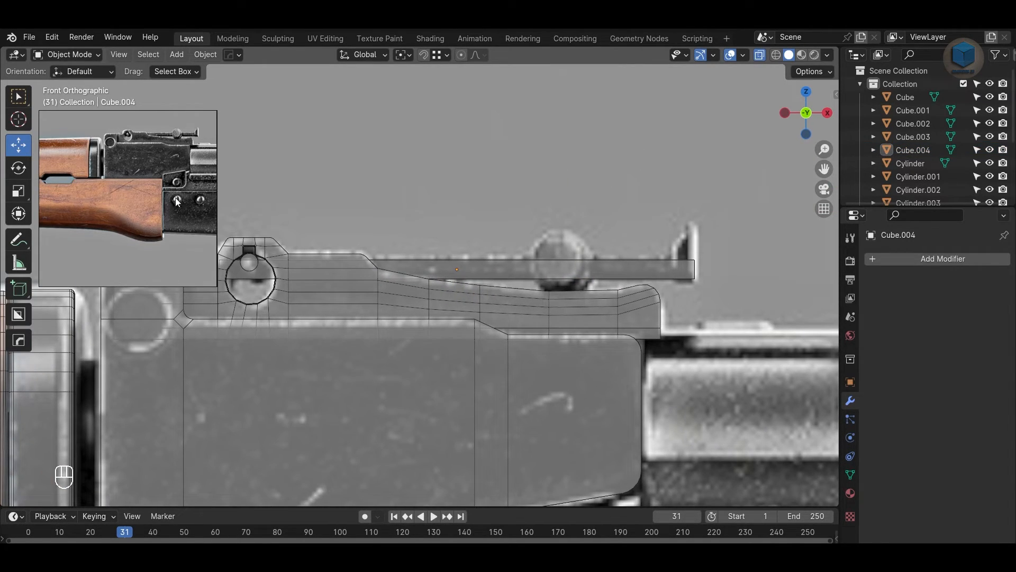
Step: Narrow the sight leaf along Y so it fits between the side walls of the rear sight base, and save the file
middle_drag(183, 145, 148, 170)
scroll(148, 171, up, 6)
alt+middle_drag(476, 311, 318, 350)
scroll(328, 346, up, 1)
click(618, 279)
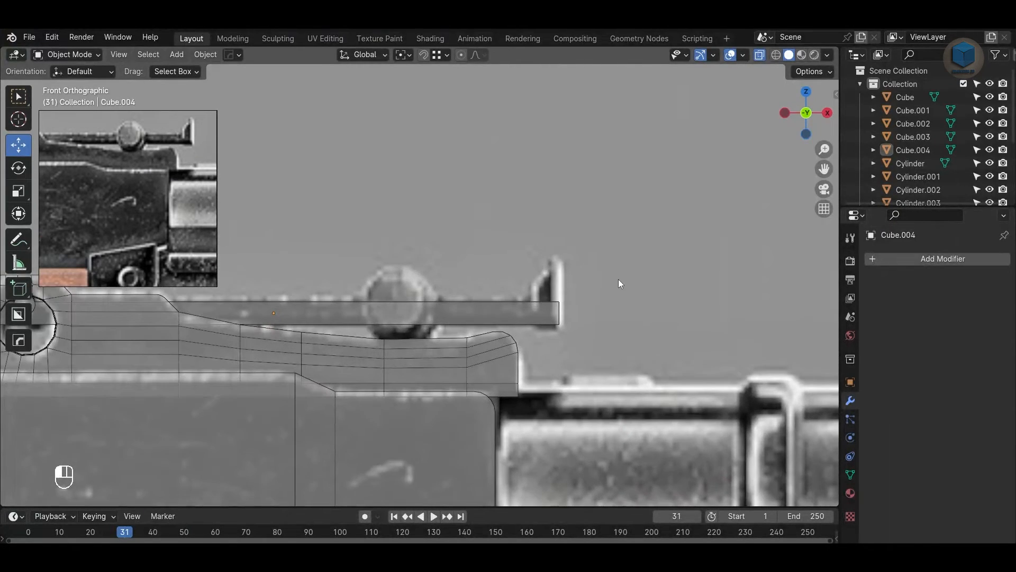
scroll(568, 297, down, 2)
key(alt+z)
alt+drag(568, 296, 413, 334)
click(413, 334)
alt+drag(548, 333, 515, 354)
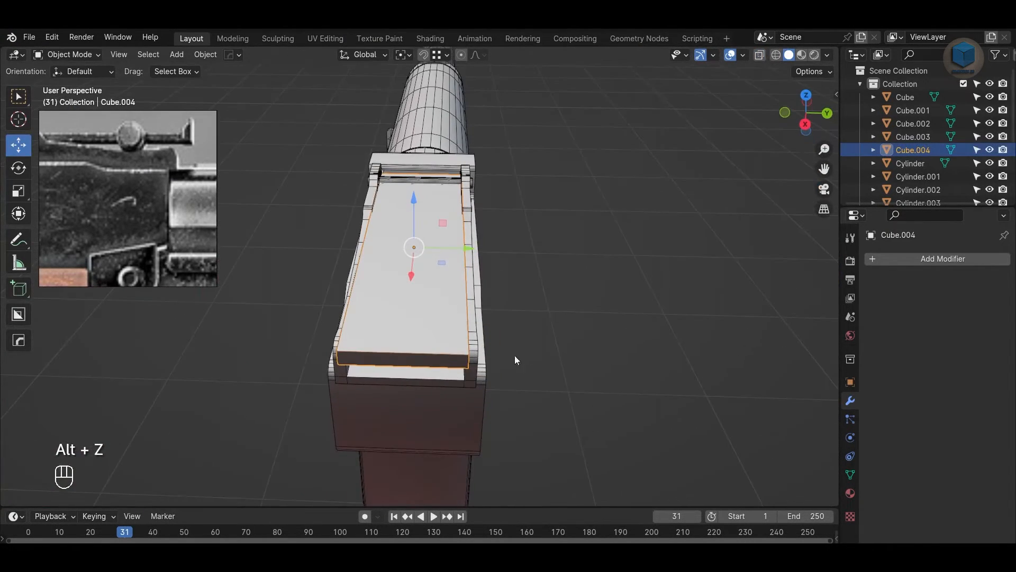
scroll(516, 358, up, 1)
key(KP_7)
alt+middle_drag(578, 342, 687, 329)
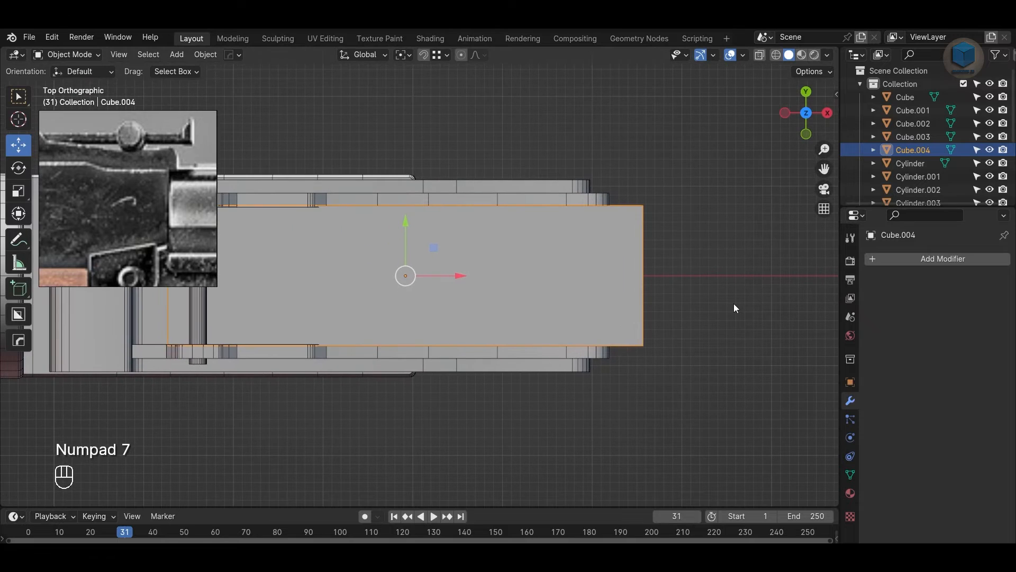
key(s)
key(y)
click(734, 341)
click(734, 342)
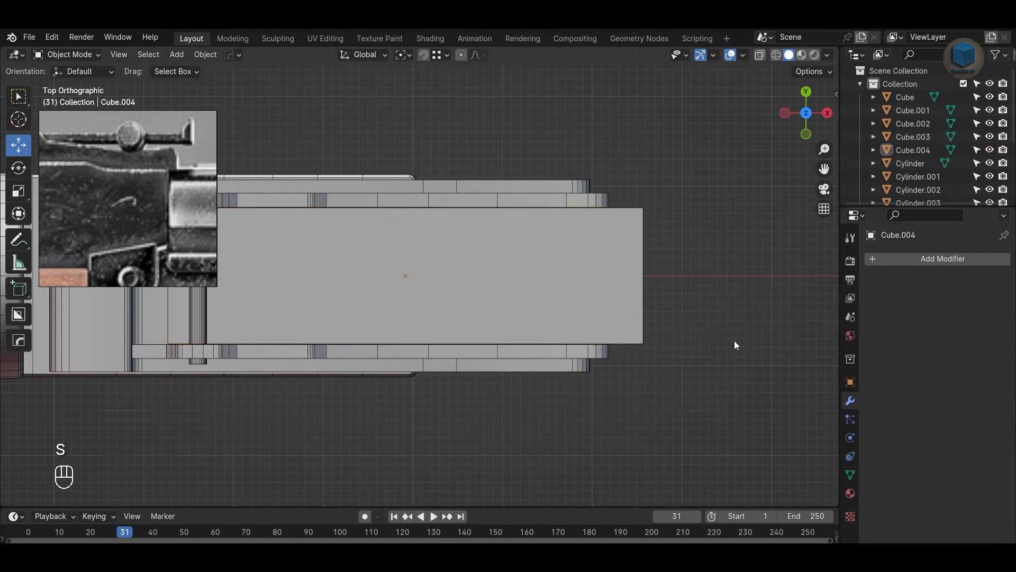
alt+drag(734, 341, 643, 364)
key(ctrl+s)
Step: Add a 30-vertex cylinder for the sight slider knob, move it up near the sight, and rotate it 90° about X
key(KP_1)
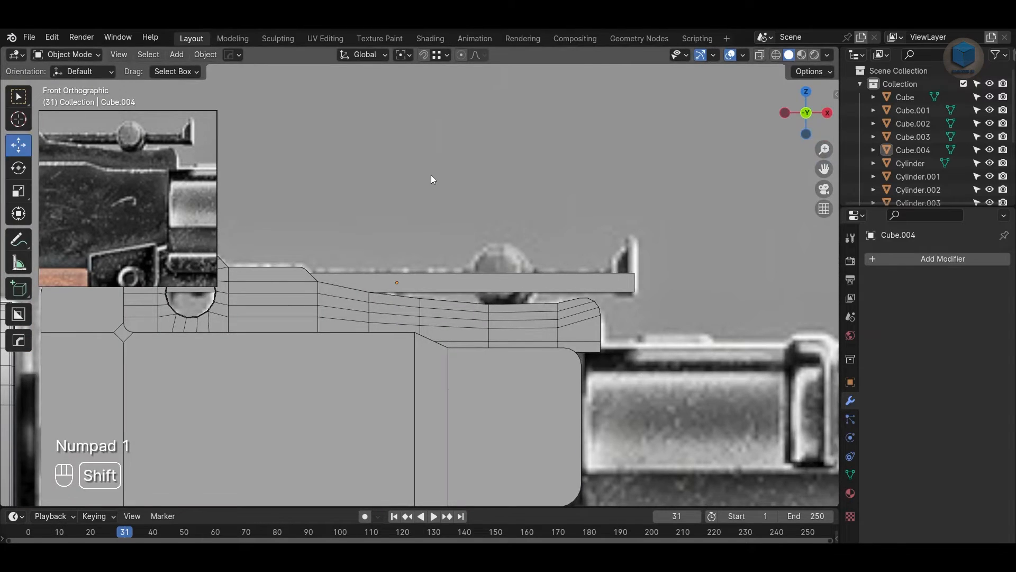
key(shift+a)
click(516, 253)
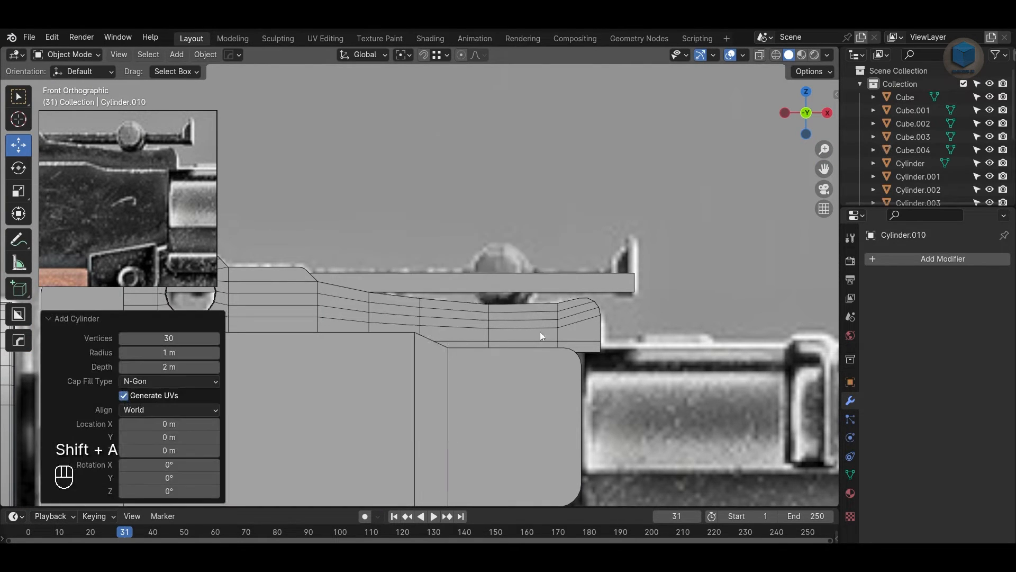
scroll(540, 331, down, 3)
key(w)
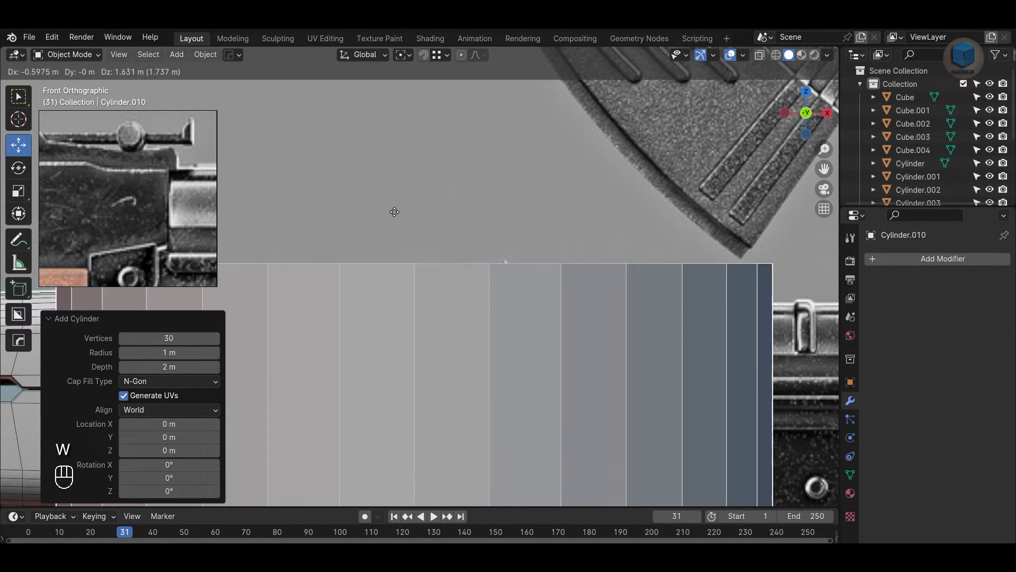
click(420, 143)
text(rx90)
key(Return)
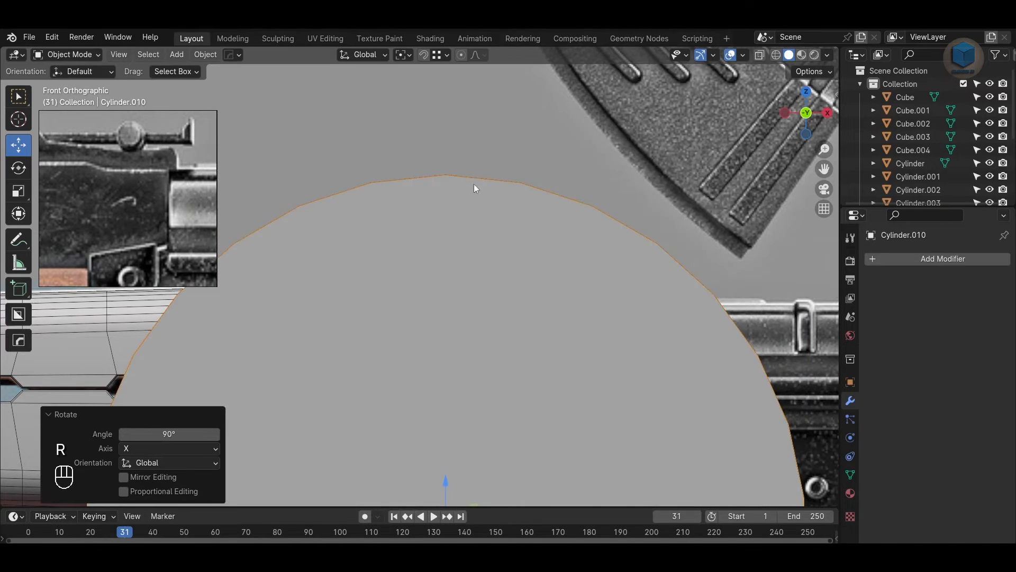
Step: Shrink the cylinder and move it over the round slider knob on the reference image with X-ray enabled
key(s)
click(474, 431)
key(alt+z)
drag(446, 477, 480, 219)
scroll(522, 248, up, 6)
drag(504, 295, 538, 282)
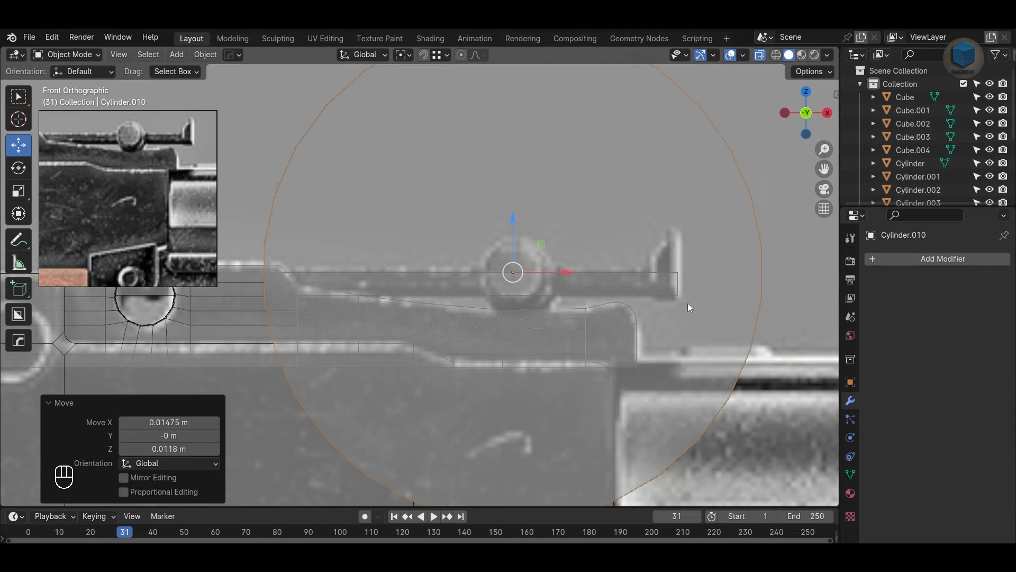
Step: Match the cylinder to the reference knob with scales of 0.126 and about 1.137, nudging it 0.00239 m along X and -0.000683 m along Z
key(s)
click(566, 303)
scroll(567, 302, up, 1)
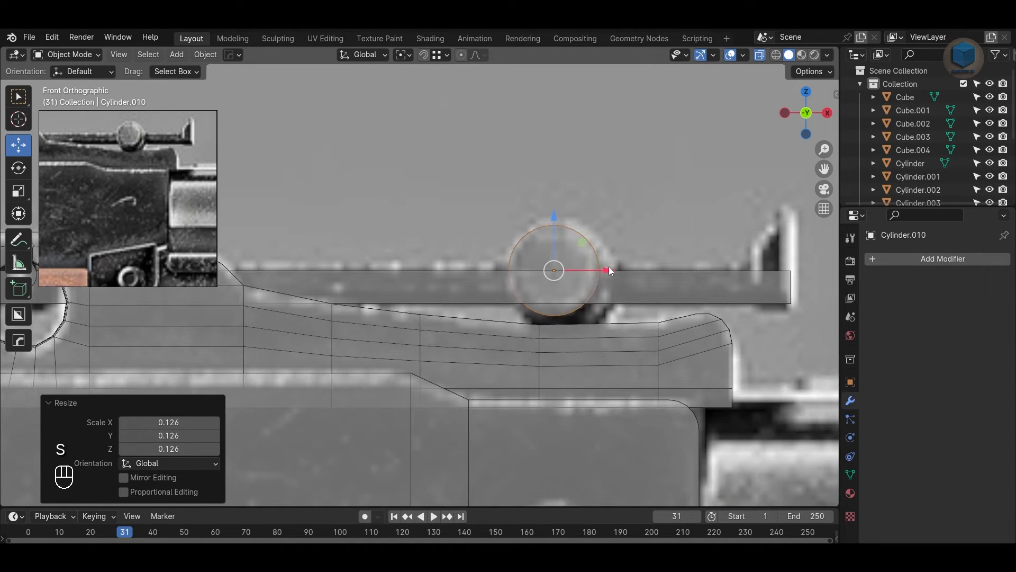
drag(608, 268, 613, 268)
key(s)
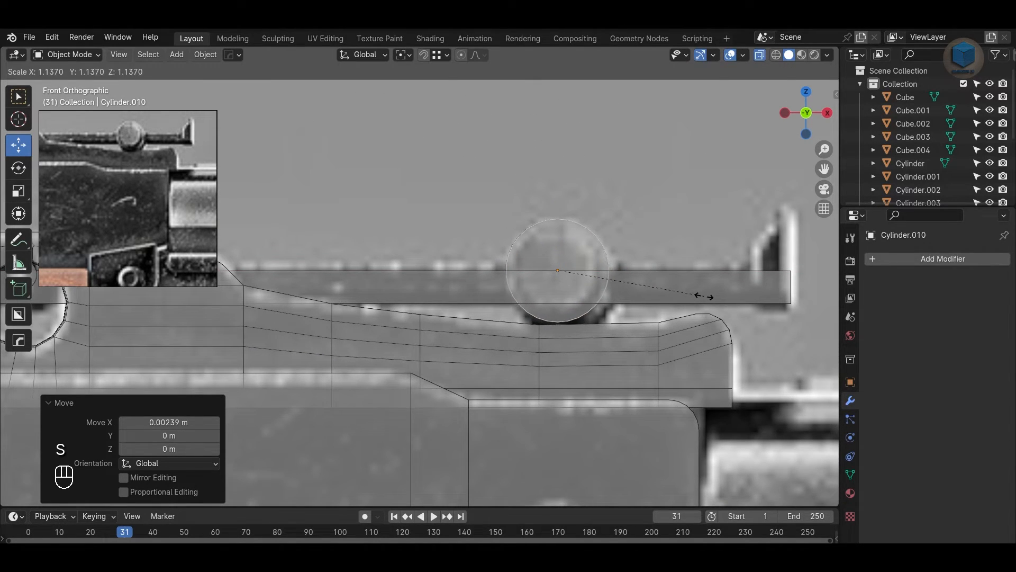
click(704, 296)
drag(557, 219, 557, 221)
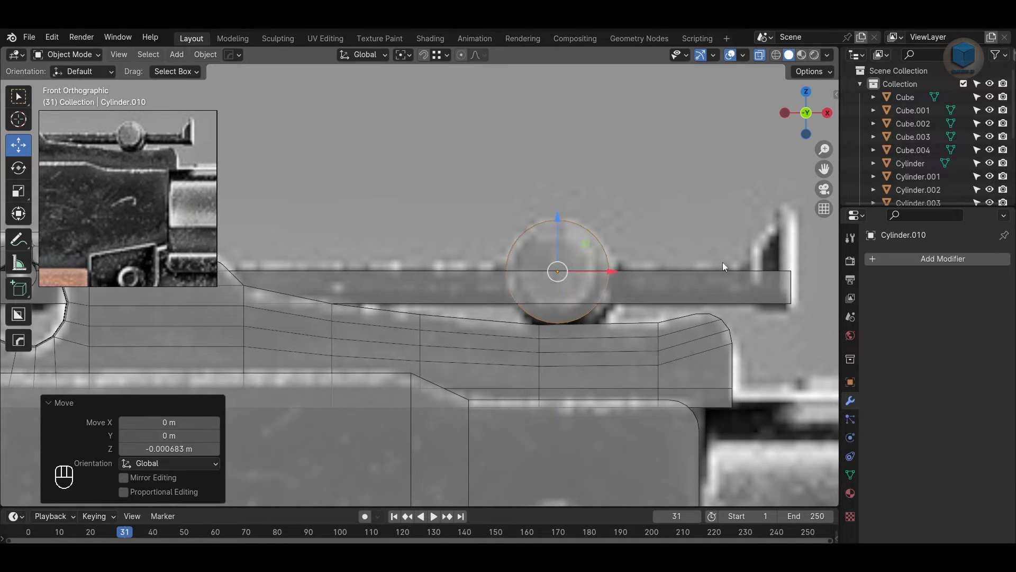
Step: Stretch the cylinder about 2.89 times along Y so it extends past both sides of the sight leaf
alt+drag(723, 263, 656, 319)
key(alt+z)
alt+scroll(656, 319, down, 4)
key(s)
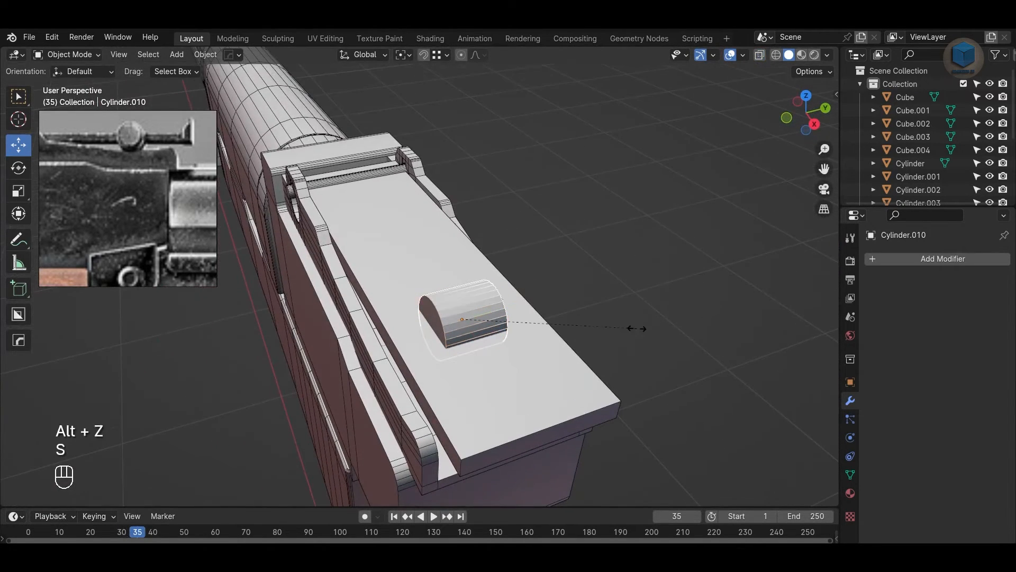
key(y)
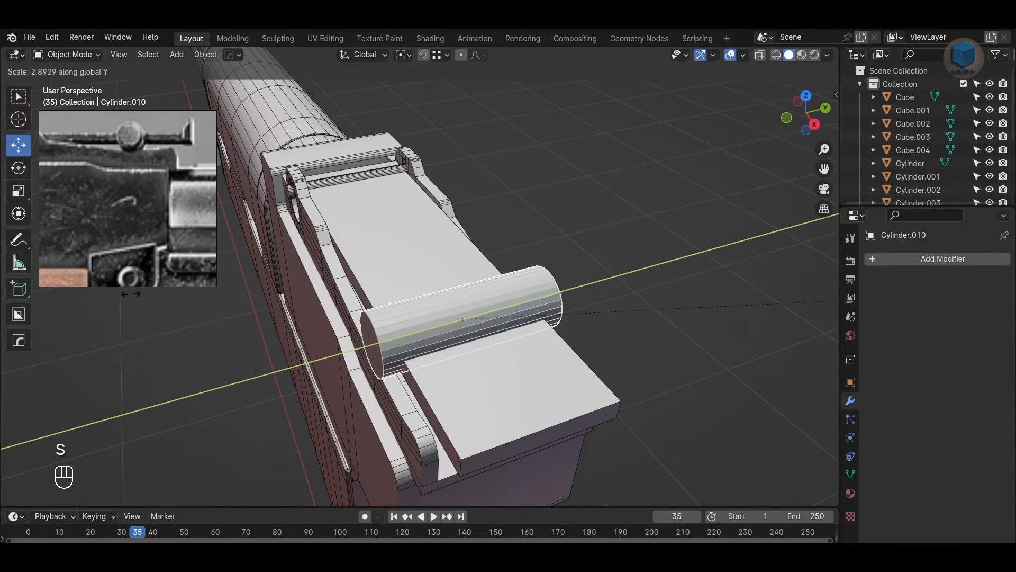
click(133, 294)
scroll(528, 354, down, 1)
Step: Fine-tune the cylinder's length along Y with scale factors of 1.123 and about 0.957
alt+drag(528, 353, 492, 323)
key(s)
key(y)
click(549, 332)
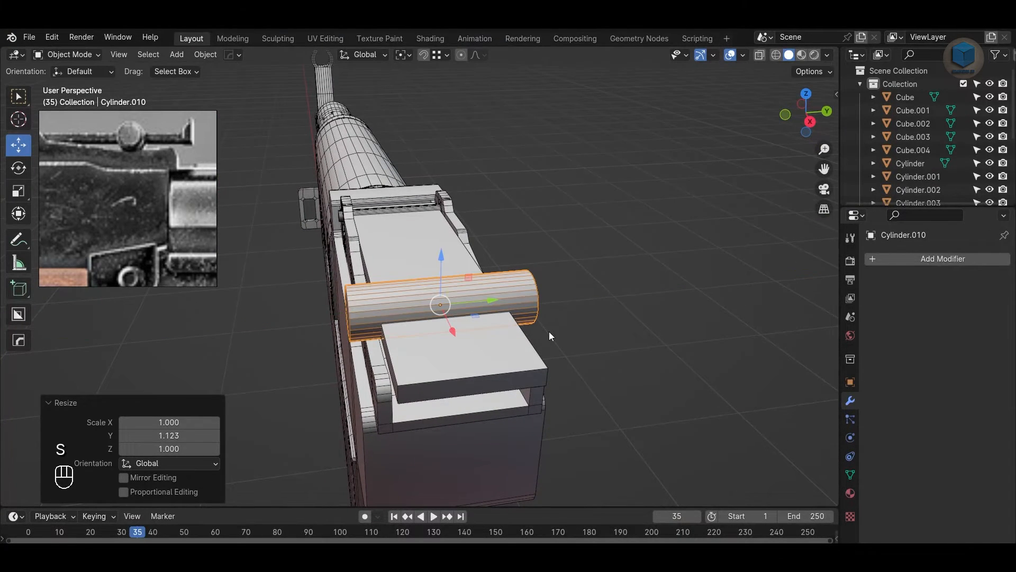
key(s)
key(y)
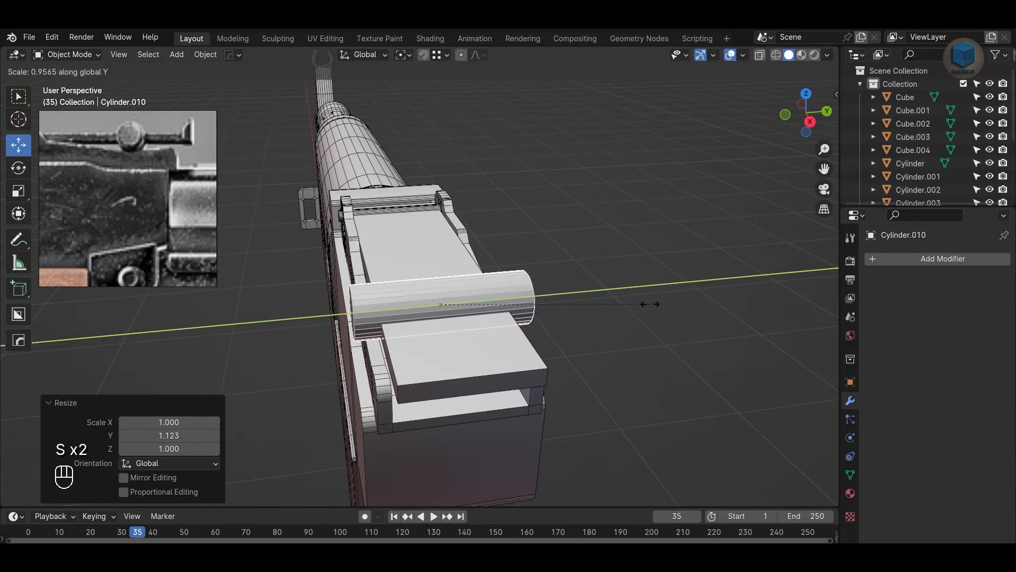
click(649, 305)
click(562, 365)
Step: Apply Shade Auto Smooth to the slider cylinder
alt+drag(560, 366, 622, 356)
click(507, 279)
right_click(507, 279)
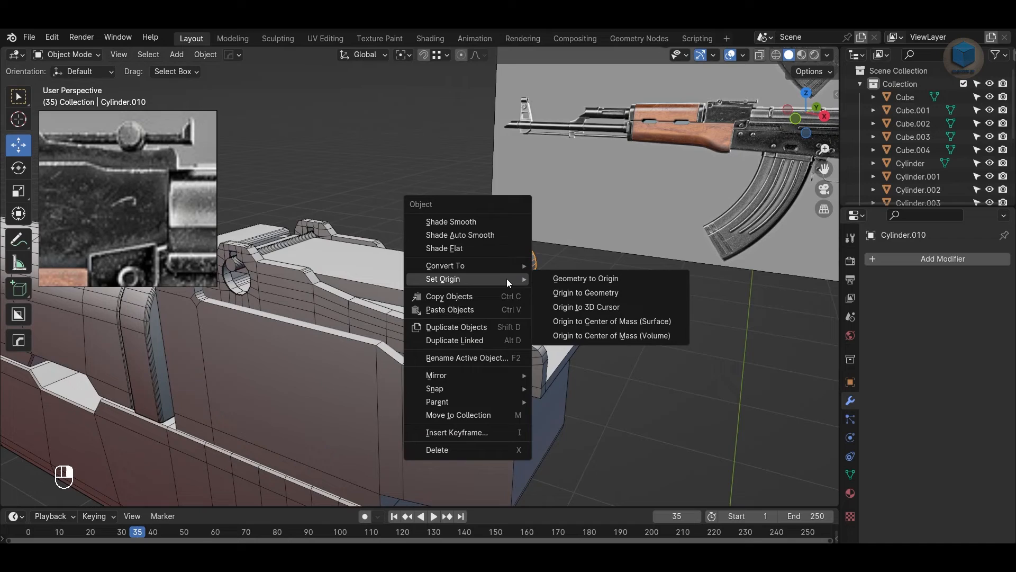
click(495, 240)
click(673, 252)
Step: Rescale the thin pin at the hinge end of the sight leaf
alt+drag(672, 253, 747, 236)
scroll(309, 289, up, 2)
click(335, 326)
alt+drag(336, 326, 420, 354)
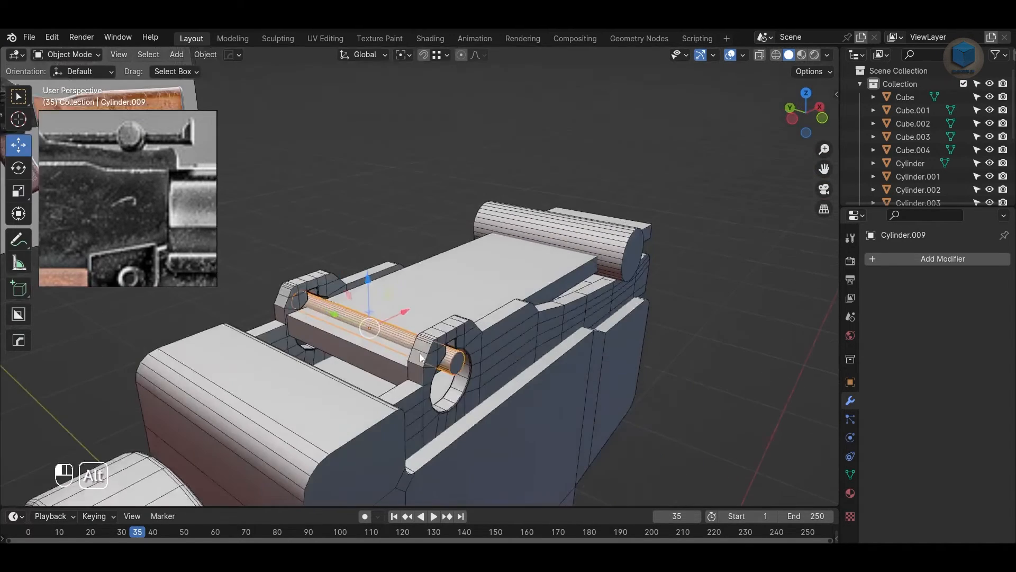
click(695, 382)
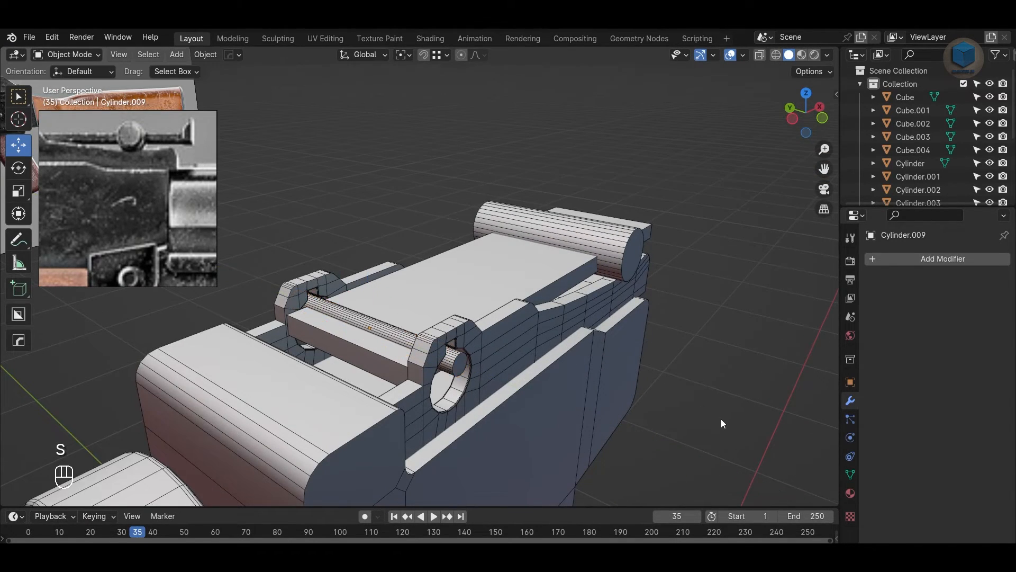
Step: Add a centered loop cut around the slider cylinder and bevel it into a band as wide as the sight leaf
alt+drag(720, 418, 478, 359)
key(KP_1)
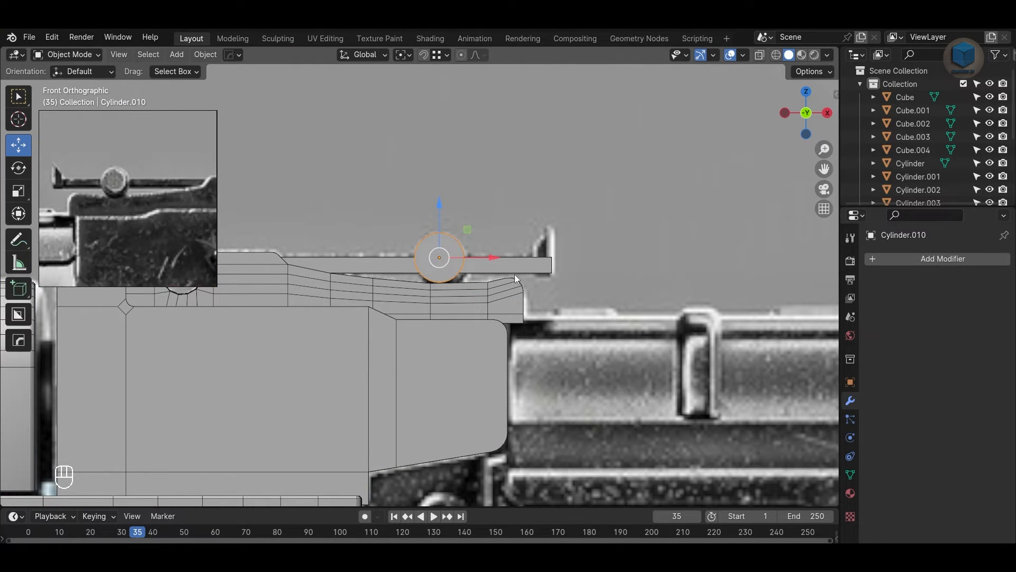
scroll(567, 265, up, 1)
middle_drag(567, 269, 609, 303)
key(alt+z)
key(alt+z)
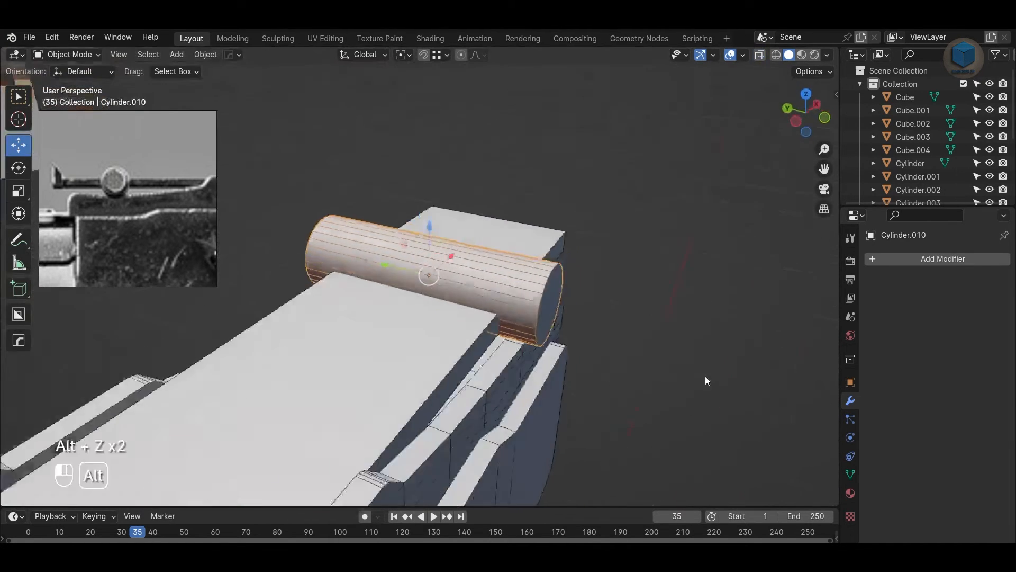
key(Tab)
click(474, 287)
right_click(645, 332)
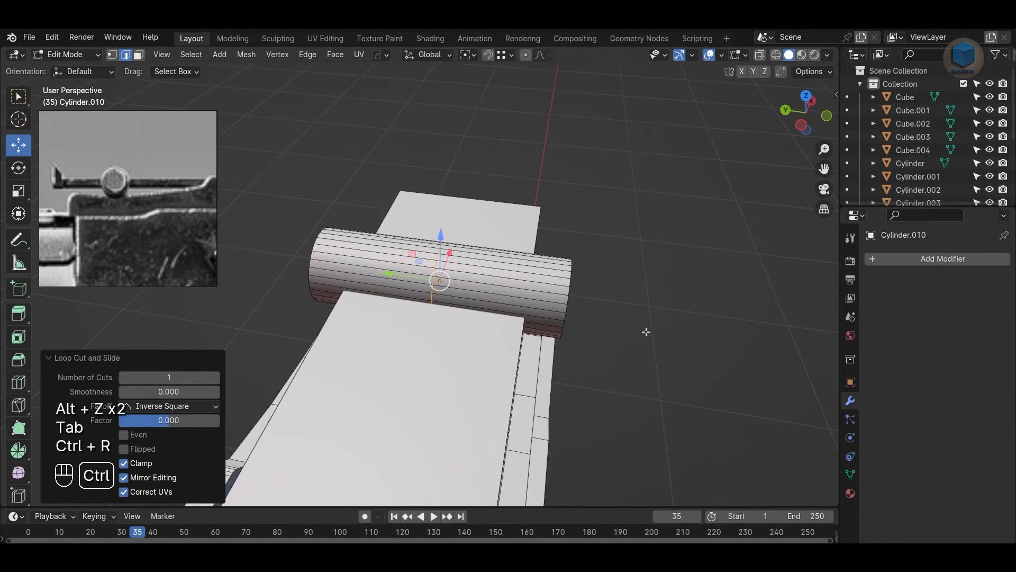
key(ctrl+b)
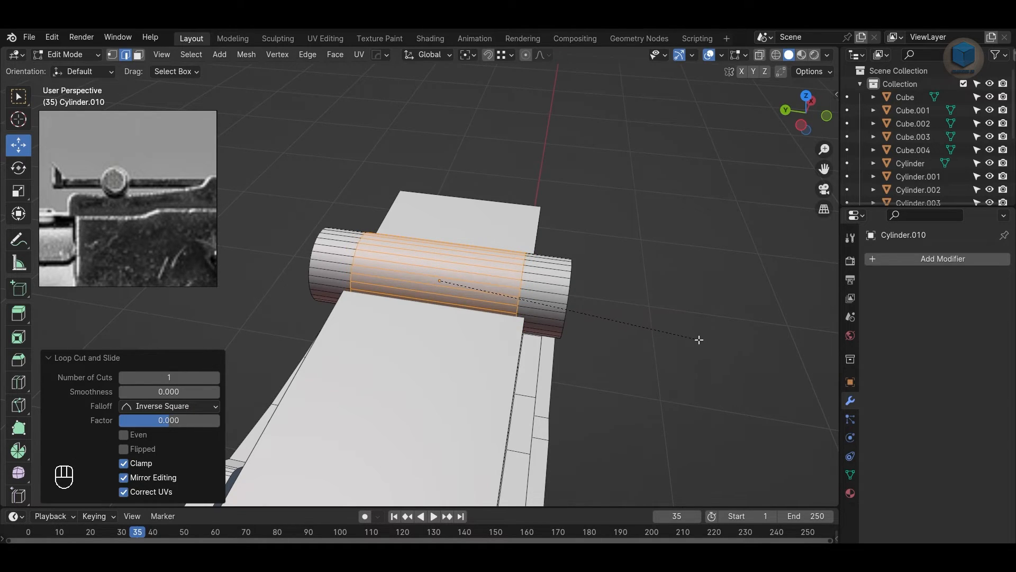
click(703, 343)
click(619, 359)
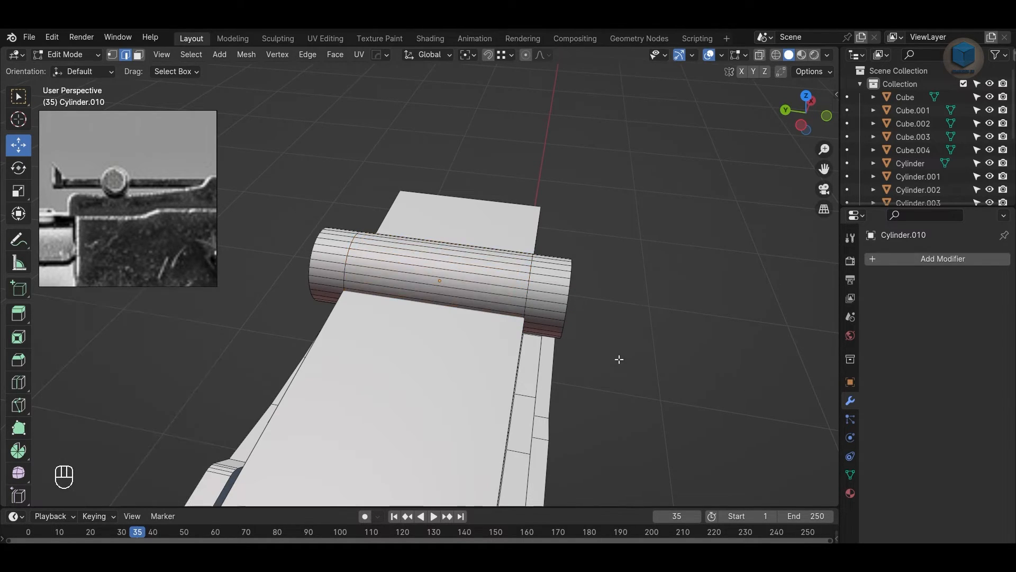
Step: Delete the faces of the cylinder's middle band, leaving one knob on each side of the leaf
key(3)
key(alt+z)
alt+click(479, 324)
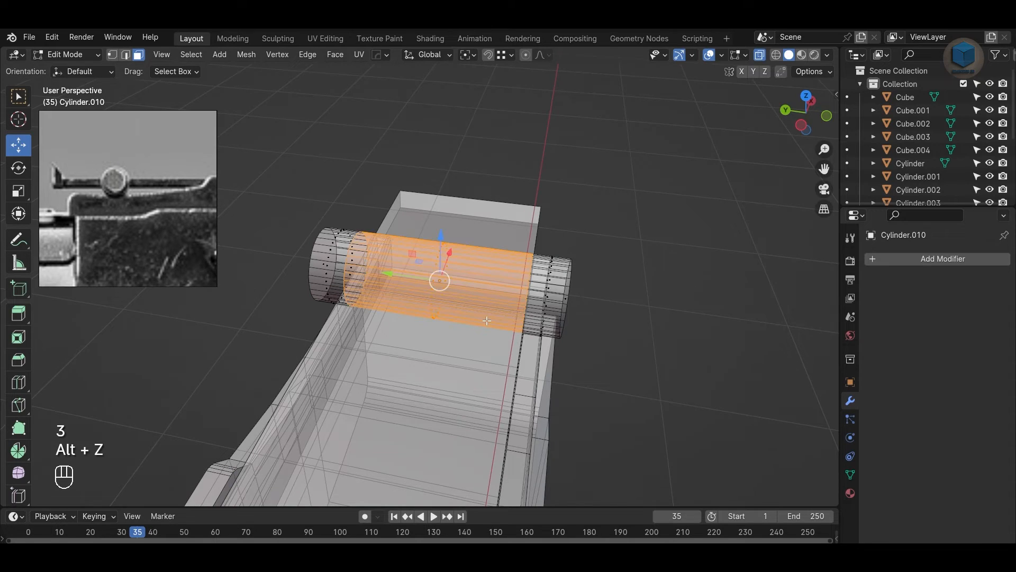
key(Delete)
click(477, 320)
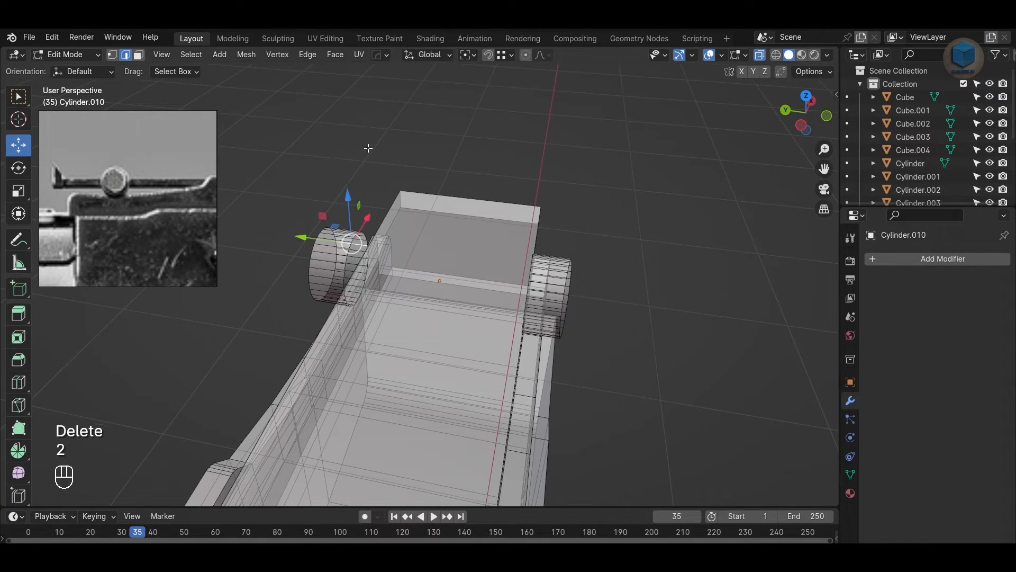
Step: Fill the open inner ends of both knobs with faces and return to Object Mode with X-ray off
scroll(359, 220, up, 2)
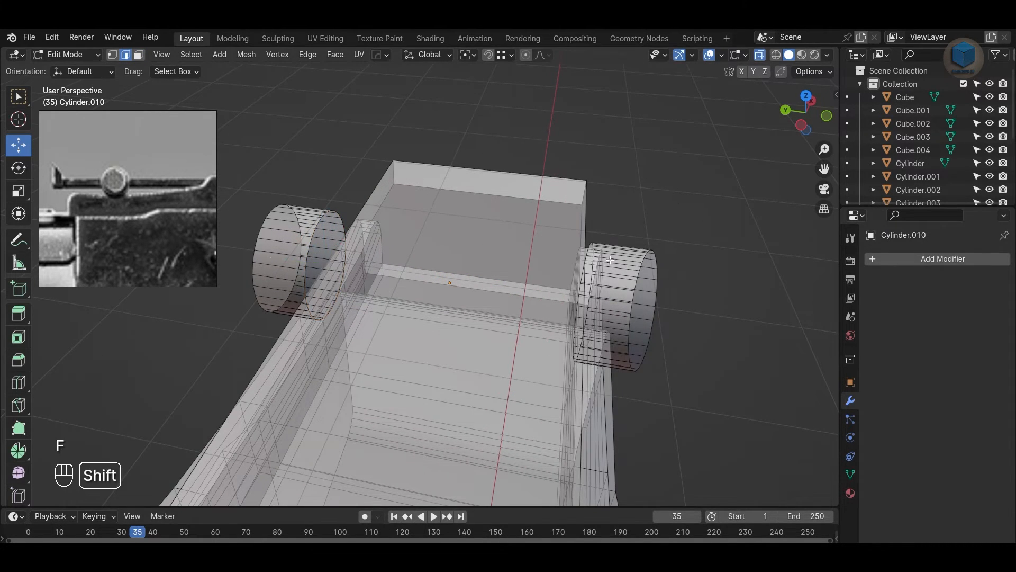
key(f)
key(Tab)
key(alt+z)
Step: Delete the knob on the far side of the leaf, keeping only the near-side one
middle_drag(732, 267, 571, 379)
key(Tab)
key(3)
click(507, 347)
alt+drag(507, 345, 542, 340)
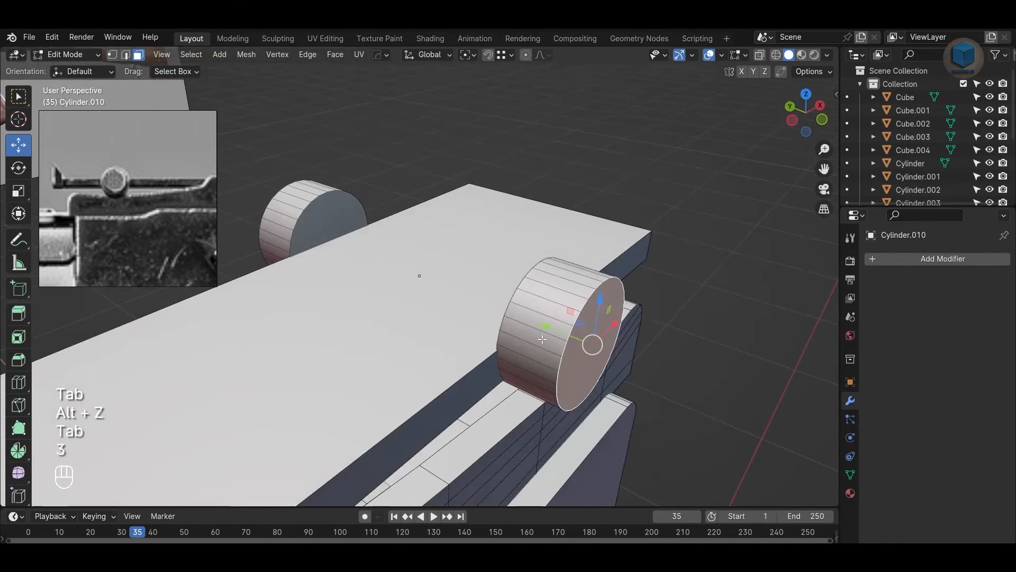
middle_drag(550, 352, 518, 339)
key(alt+z)
drag(258, 177, 377, 327)
key(Delete)
click(411, 315)
key(Tab)
key(alt+z)
Step: Thin the remaining knob by moving its outer face 0.023067 m inward along Y, and fine-tune the face position slightly outward
alt+drag(708, 338, 673, 366)
key(Tab)
drag(516, 307, 486, 296)
alt+drag(527, 327, 576, 370)
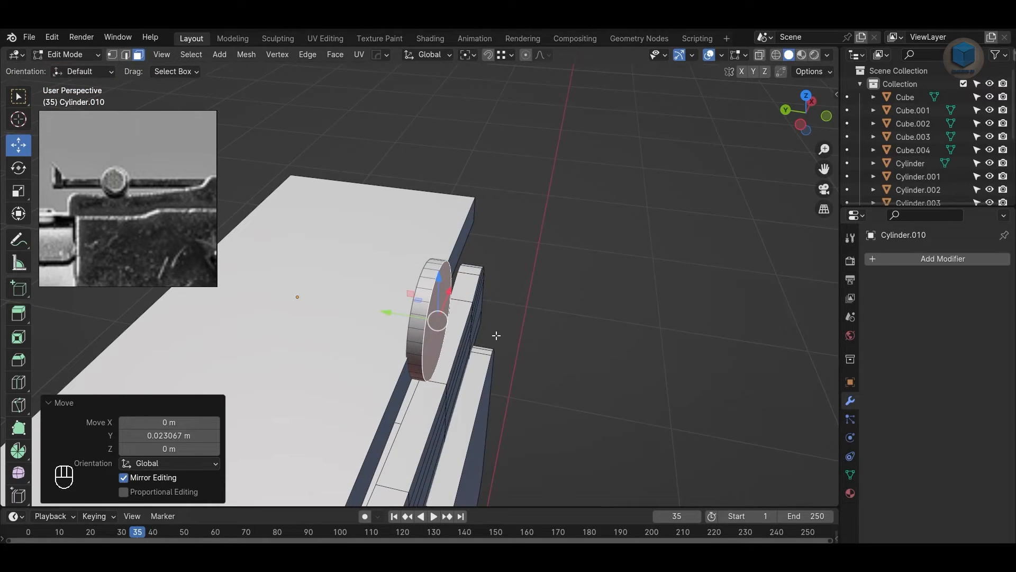
key(i)
key(ctrl+z)
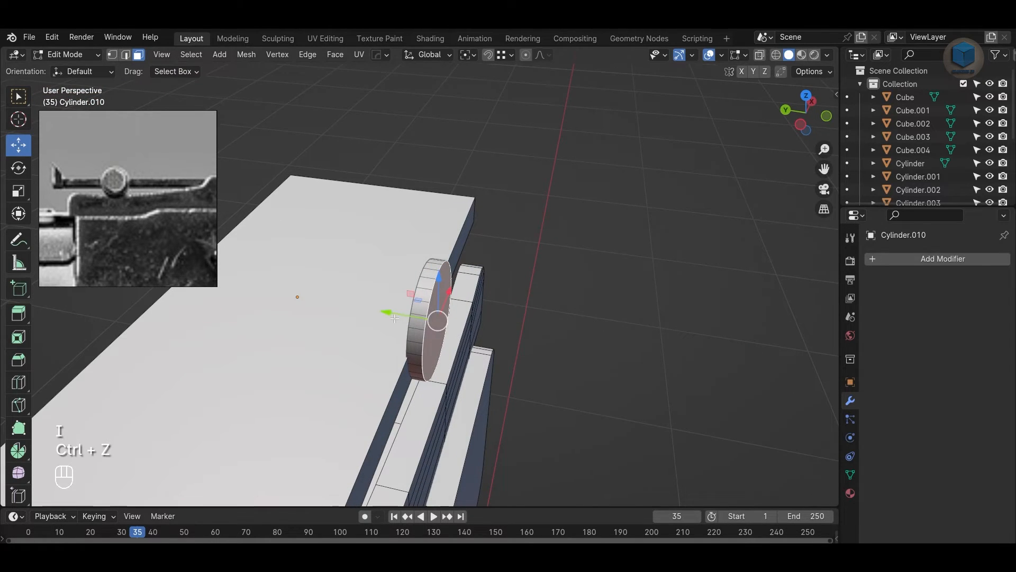
drag(393, 315, 415, 319)
Step: Extrude the knob's outer face outward by 0.007146 m and scale it down to taper the rim
key(e)
click(736, 361)
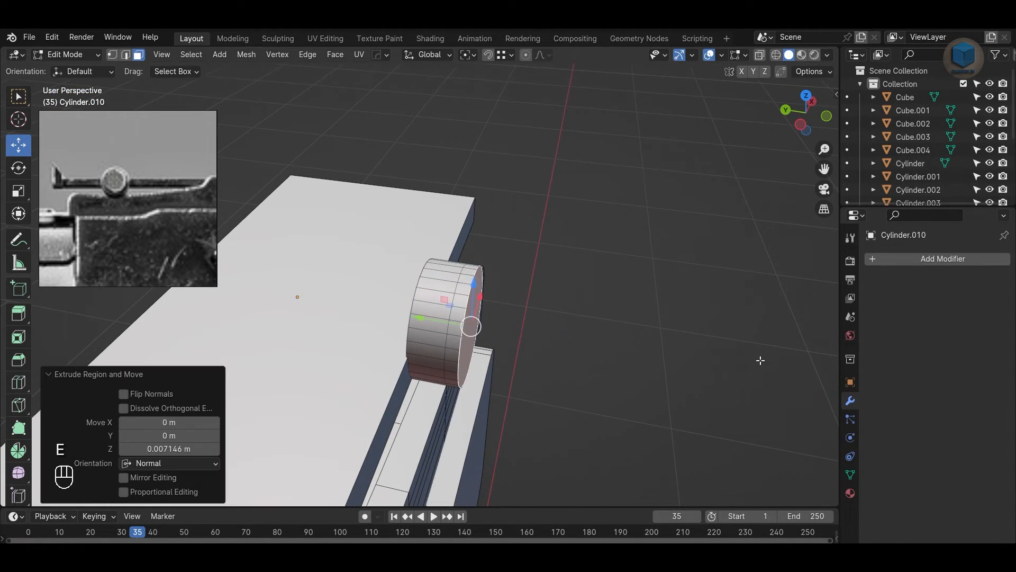
key(s)
click(722, 353)
Step: Refine the scale of the knob's tapered outer face, undoing the unwanted change, with a final factor of about 0.967
alt+drag(723, 354, 694, 386)
key(s)
click(670, 345)
key(s)
click(701, 403)
click(802, 433)
key(ctrl+z)
key(s)
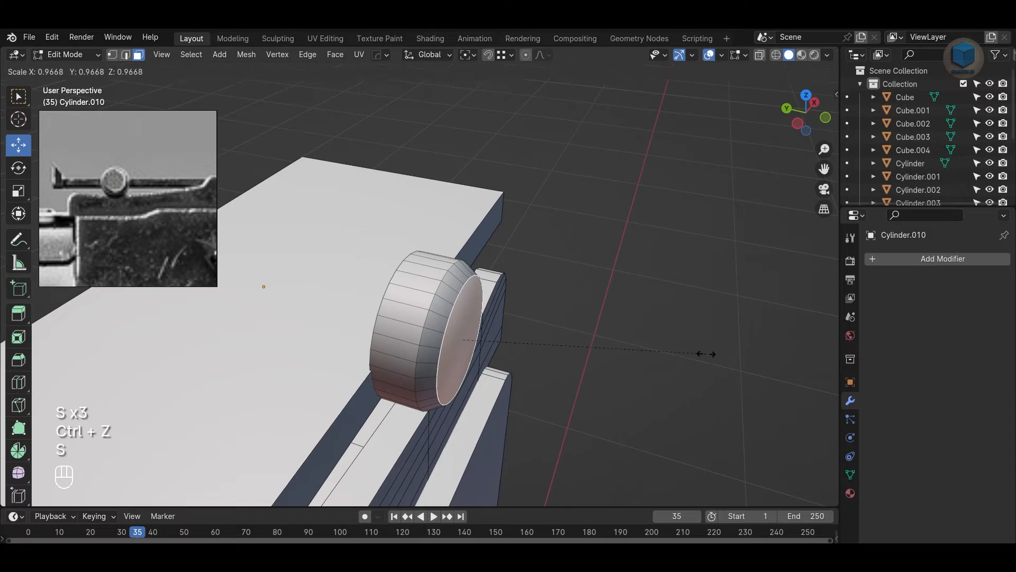
click(706, 353)
click(514, 340)
Step: Add a centered loop cut around the knob's rim and bevel it to a 0.0131 m wide band with one segment
click(408, 299)
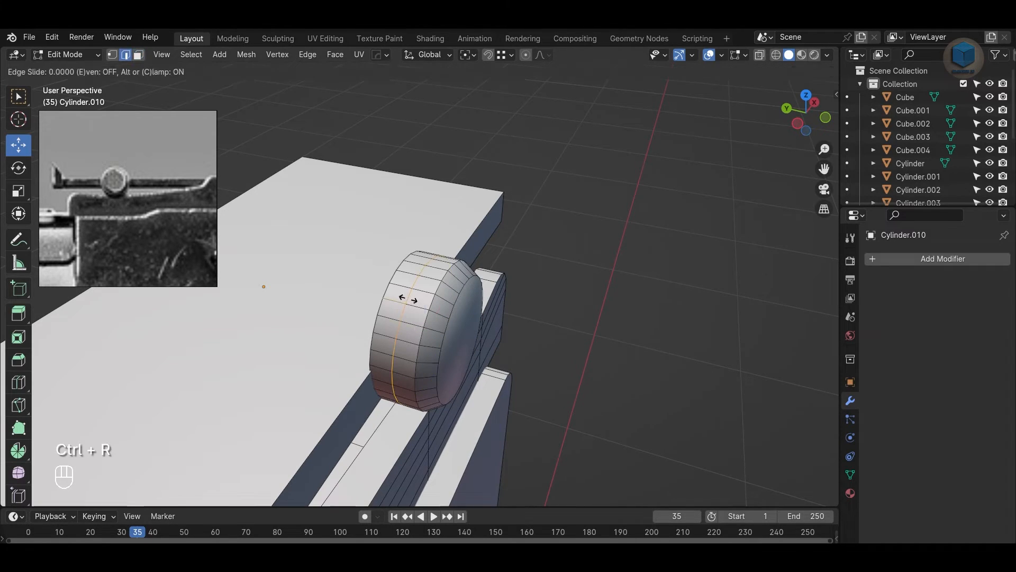
right_click(409, 299)
key(ctrl+b)
click(668, 327)
scroll(669, 369, up, 1)
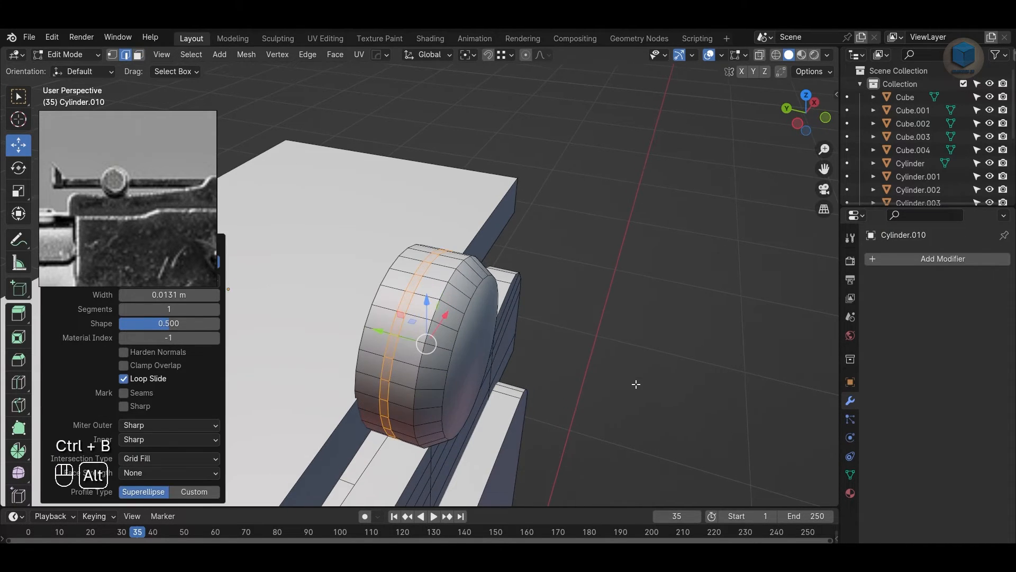
alt+shift+drag(635, 383, 675, 343)
Step: Set the knob's origin to its center of mass (surface), apply its scale, and reopen its mesh for editing
key(Tab)
right_click(523, 290)
mouse_move(524, 333)
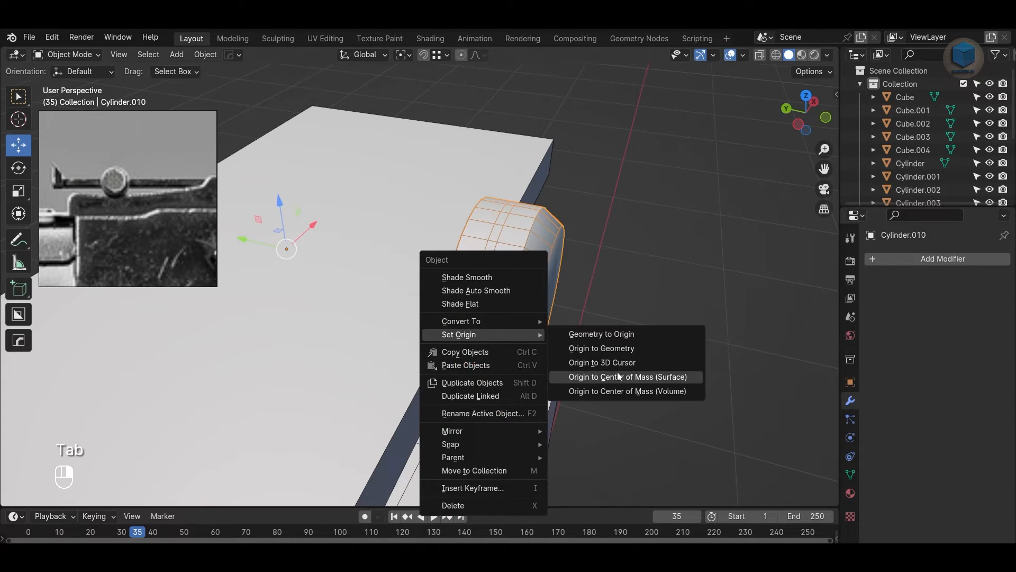
click(617, 371)
key(ctrl+a)
click(550, 287)
key(Tab)
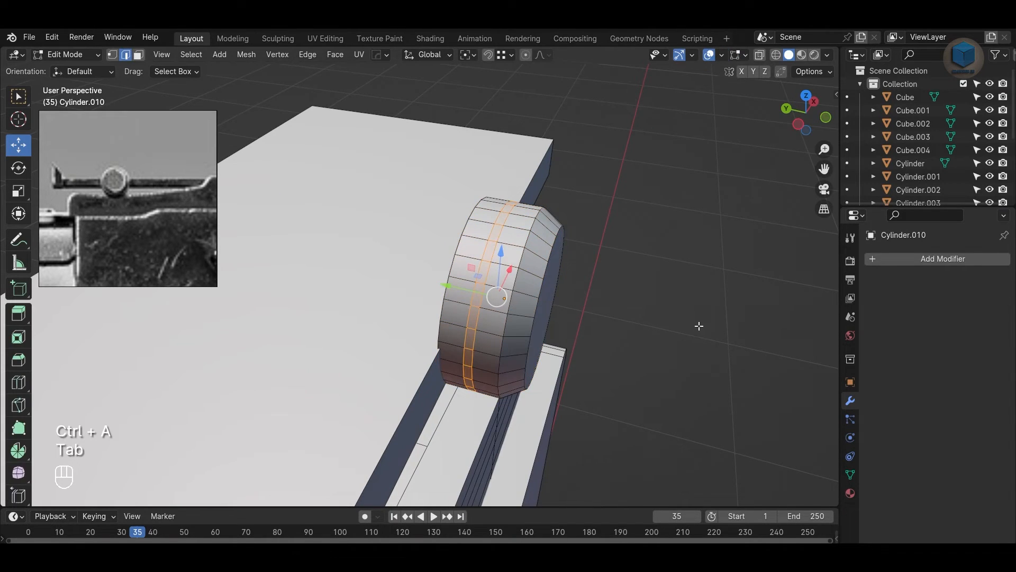
Step: Try to extrude the narrow band around the knob's rim along Z, and undo the attempt
right_click(551, 266)
click(541, 220)
key(e)
key(z)
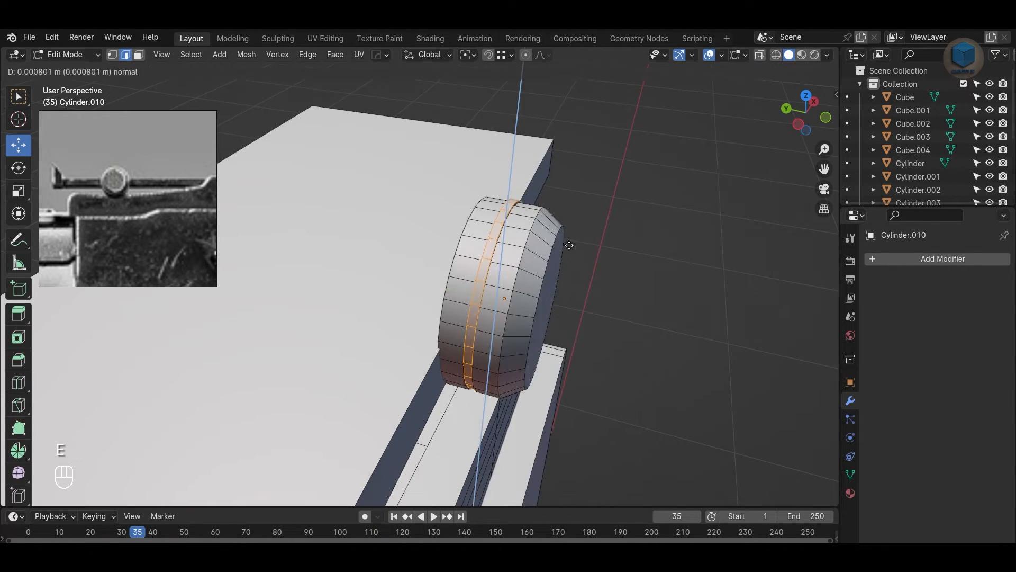
click(605, 248)
key(ctrl+z)
key(ctrl+z)
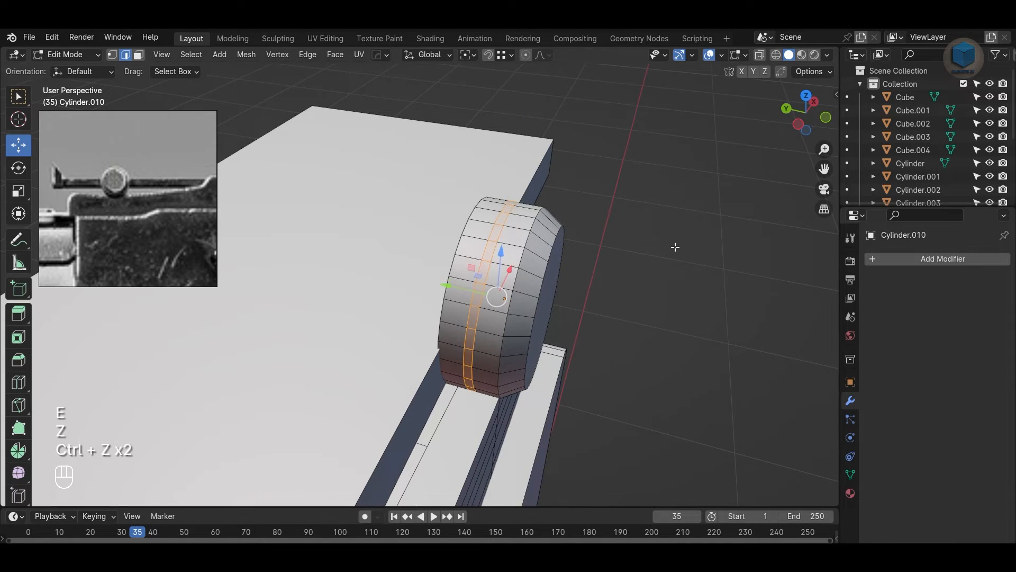
Step: Extrude the rim band's faces inward along their normals to form a groove around the knob
key(3)
right_click(512, 255)
click(513, 318)
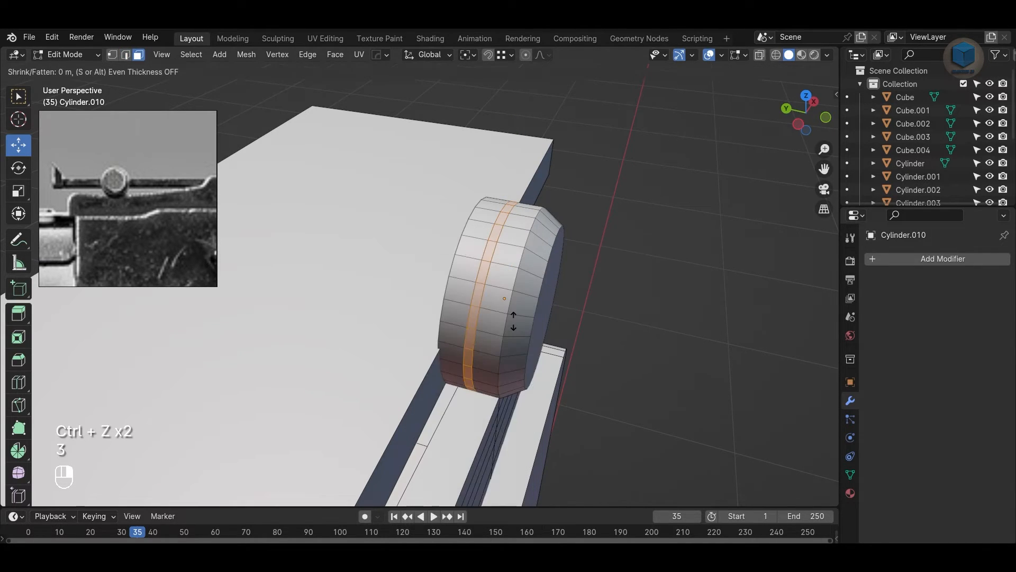
click(516, 324)
key(Tab)
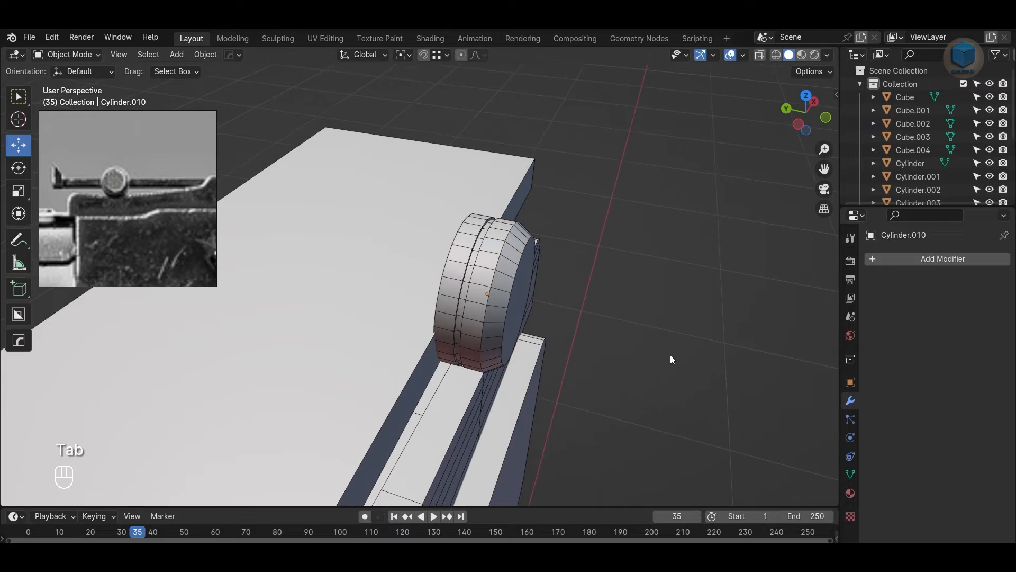
Step: Bevel the edge loop around the knob's flat outer face with a narrow multi-segment bevel
middle_drag(670, 355, 752, 420)
key(Tab)
key(2)
key(3)
click(438, 320)
middle_drag(438, 319, 418, 325)
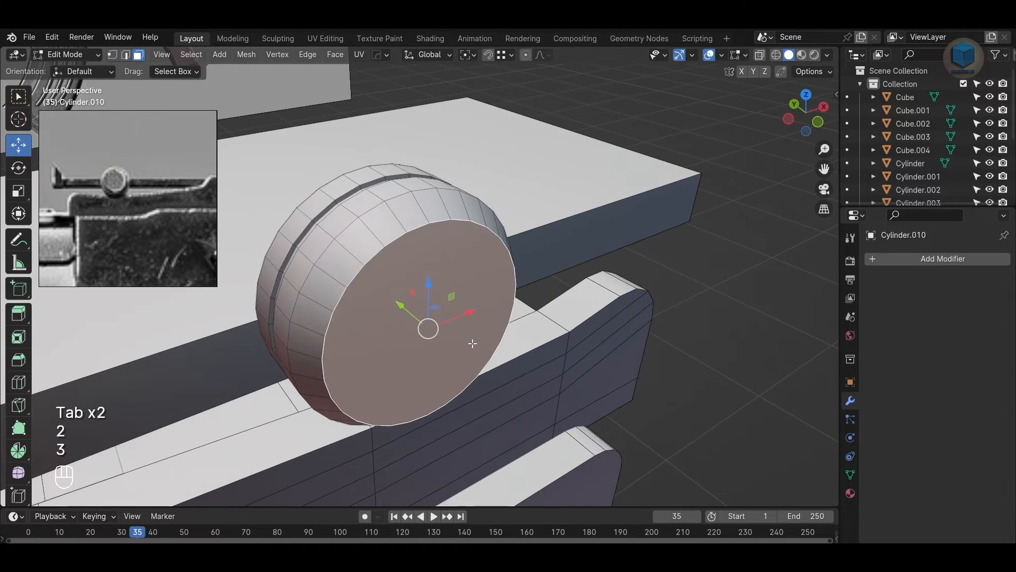
key(2)
key(ctrl+b)
scroll(668, 358, up, 2)
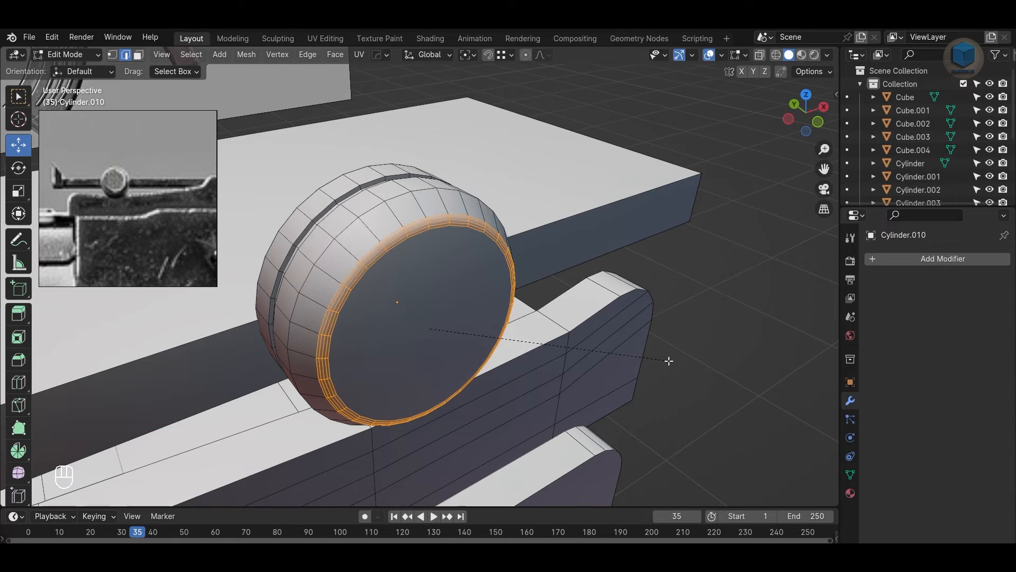
click(669, 361)
click(717, 422)
Step: Bevel the knob's edge loop where the straight rim meets the outer taper
middle_drag(519, 337, 538, 345)
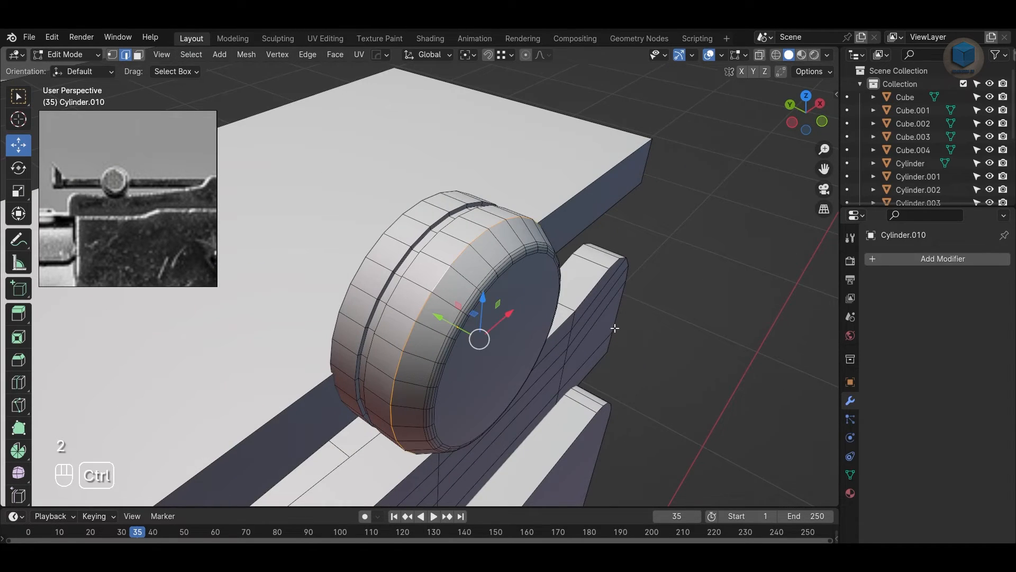
key(ctrl+b)
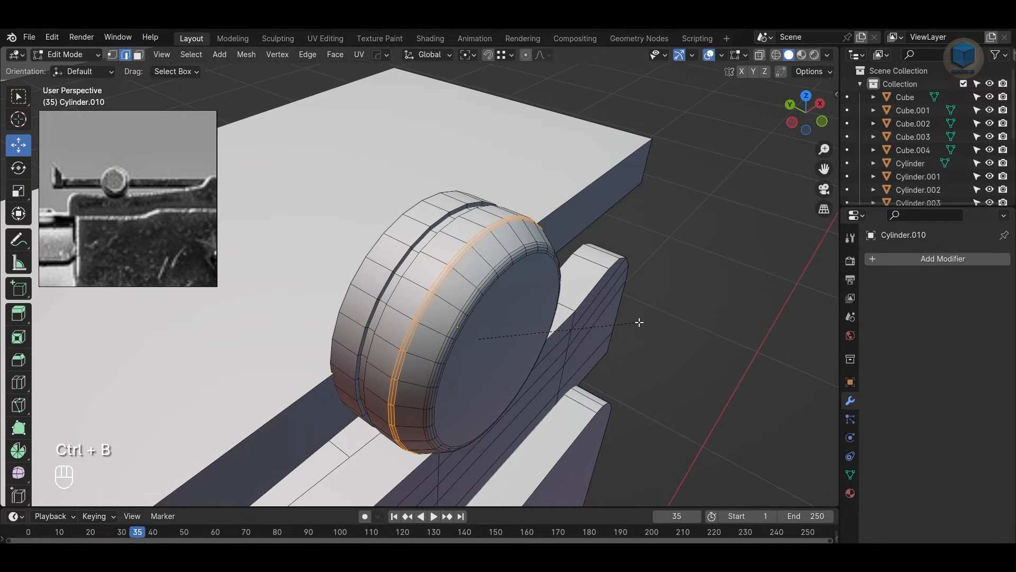
click(639, 322)
key(Tab)
click(729, 401)
Step: Bevel the edge loop around the knob's inner face, on the side facing the sight leaf
alt+drag(729, 400, 369, 236)
click(357, 218)
key(Tab)
key(3)
click(385, 220)
key(2)
scroll(381, 236, up, 1)
key(ctrl+b)
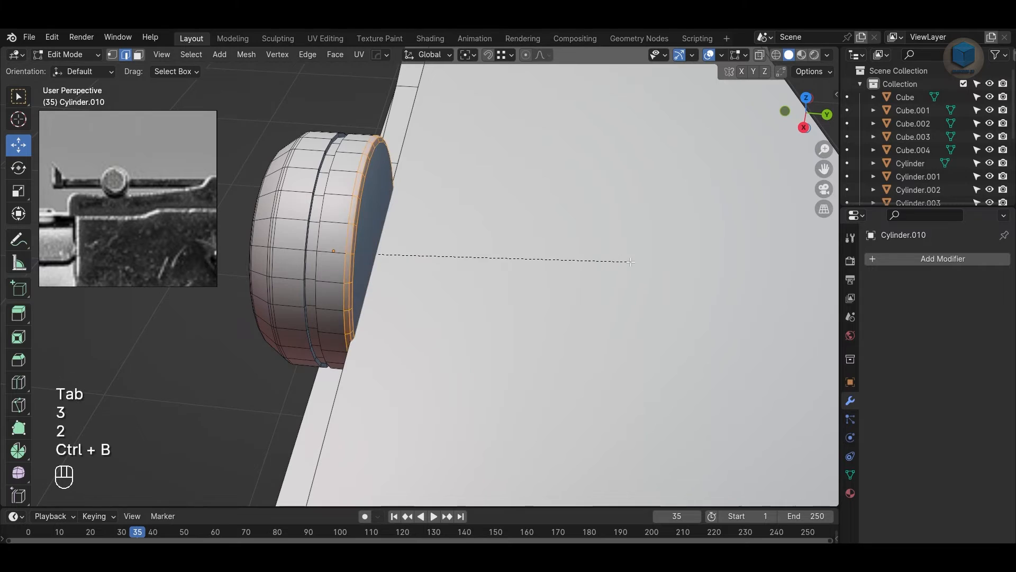
click(630, 261)
key(Tab)
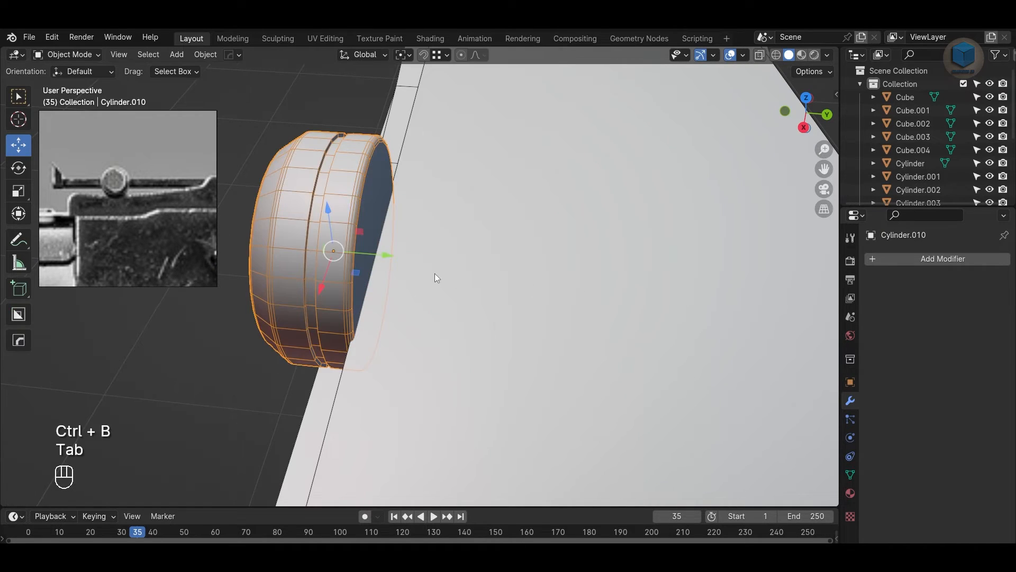
Step: Nudge the knob along Y, mirror it on the Y axis using Cube.004 as mirror object, and apply the modifier
drag(388, 257, 381, 254)
scroll(404, 243, down, 4)
key(alt+x)
click(288, 257)
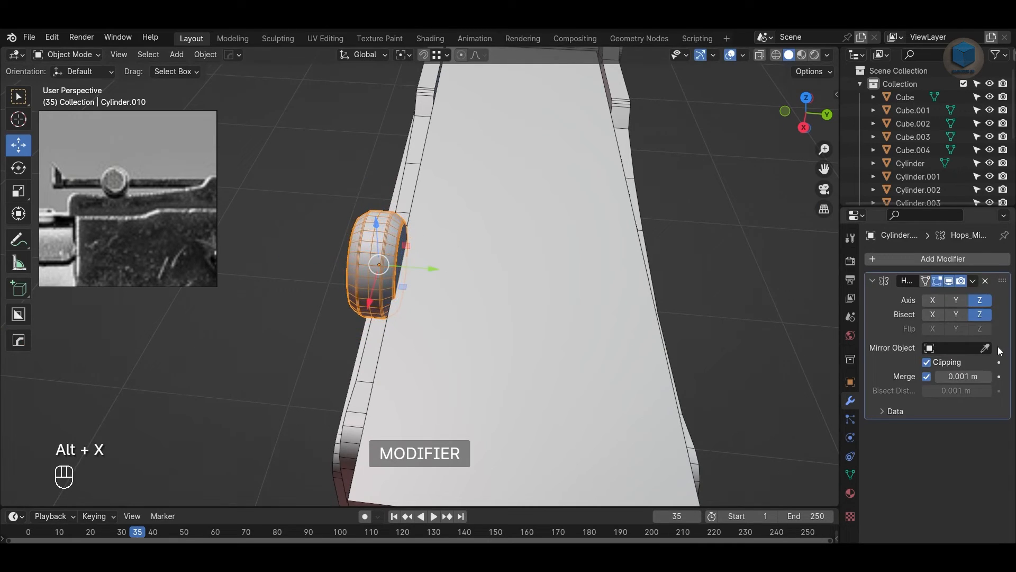
click(630, 304)
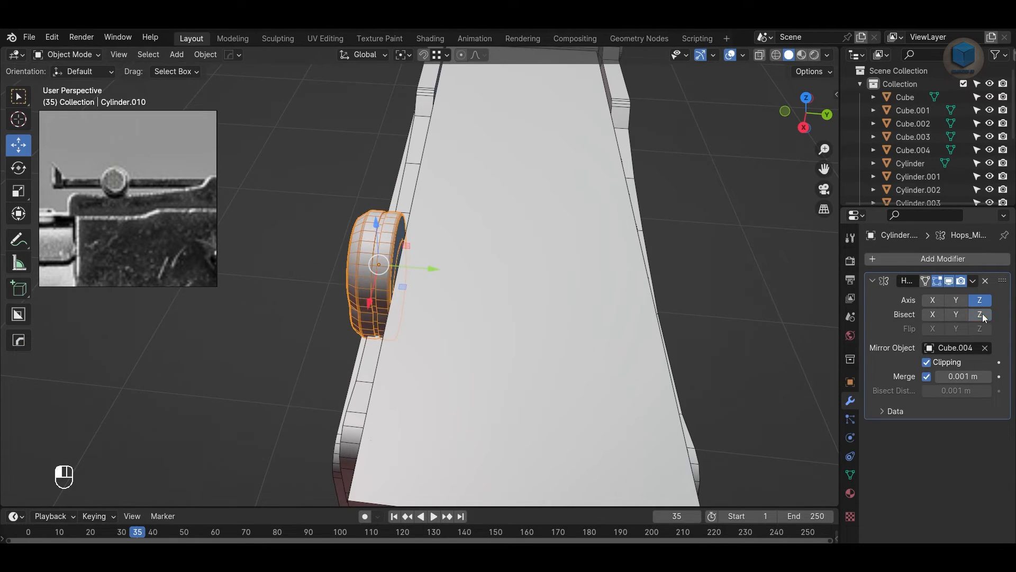
click(957, 300)
click(973, 282)
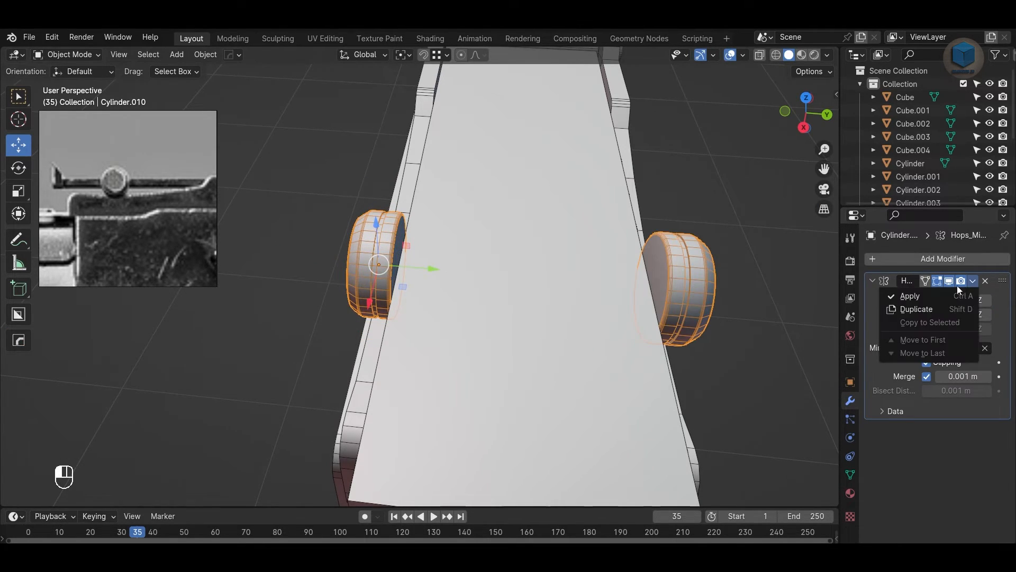
click(942, 295)
click(686, 271)
scroll(679, 276, down, 5)
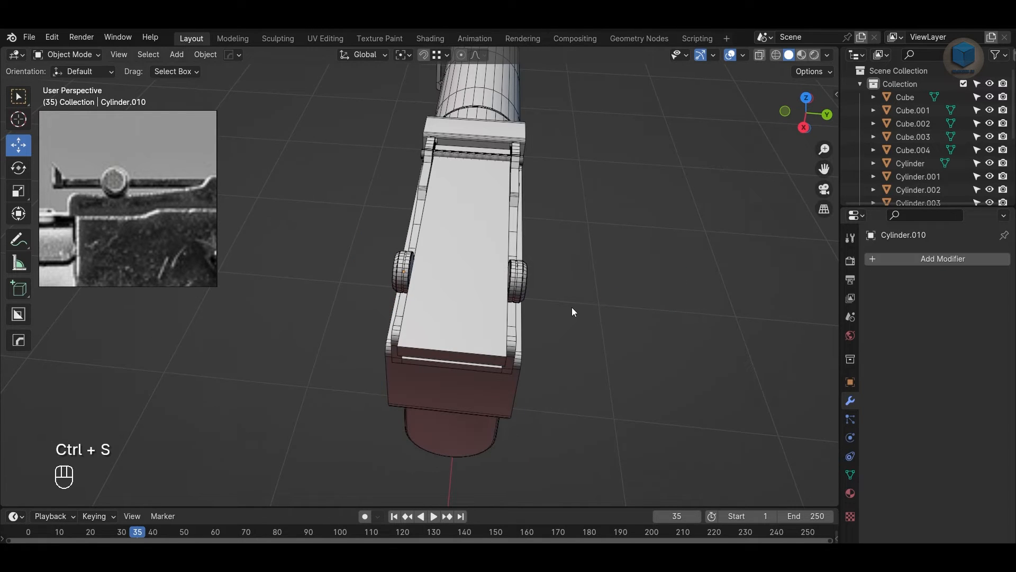
Step: Add a cube in the front view and move it up onto the lower rifle of the reference
alt+drag(572, 307, 724, 242)
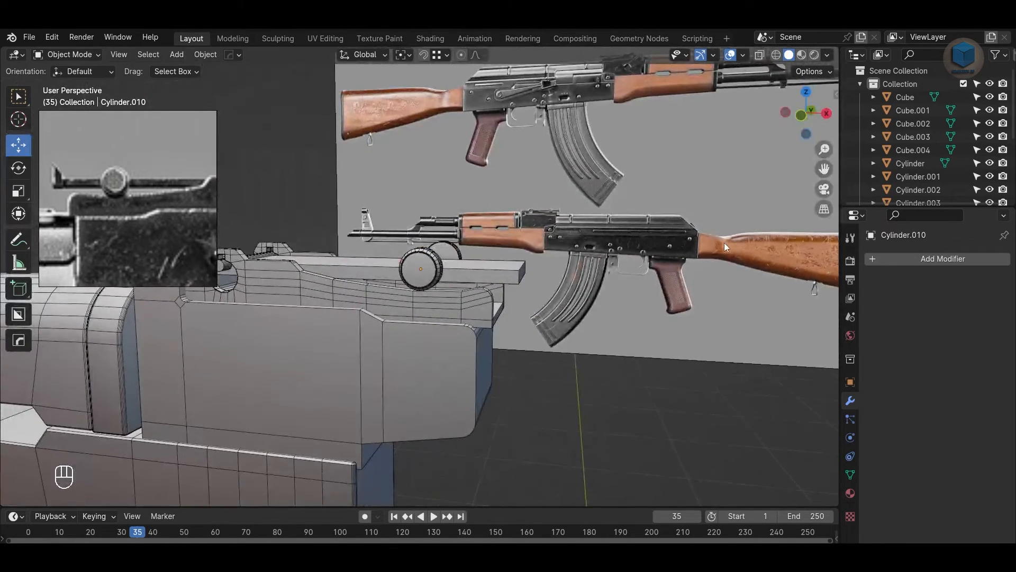
key(KP_1)
key(shift+a)
mouse_move(500, 181)
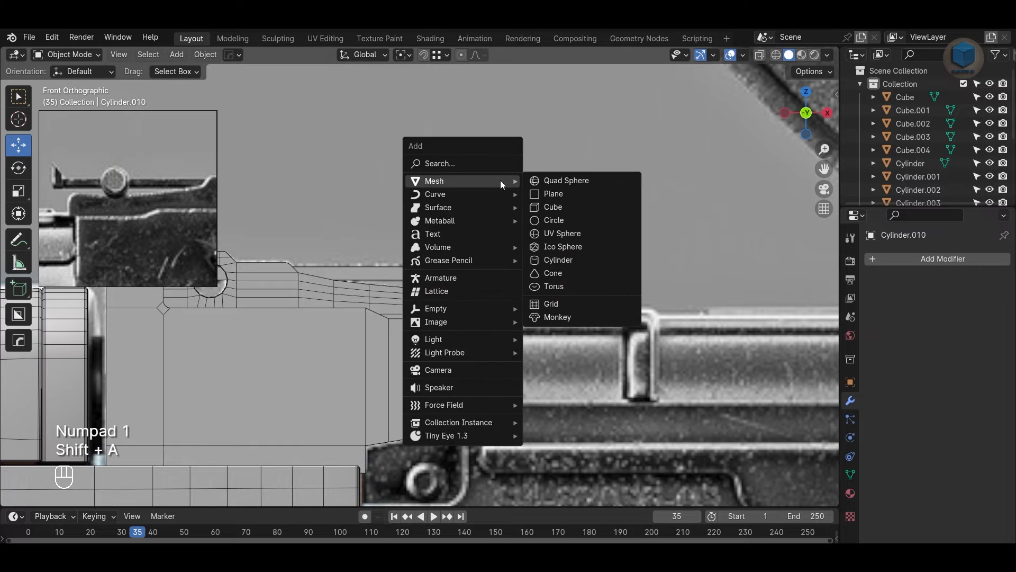
click(566, 210)
scroll(579, 351, down, 15)
key(w)
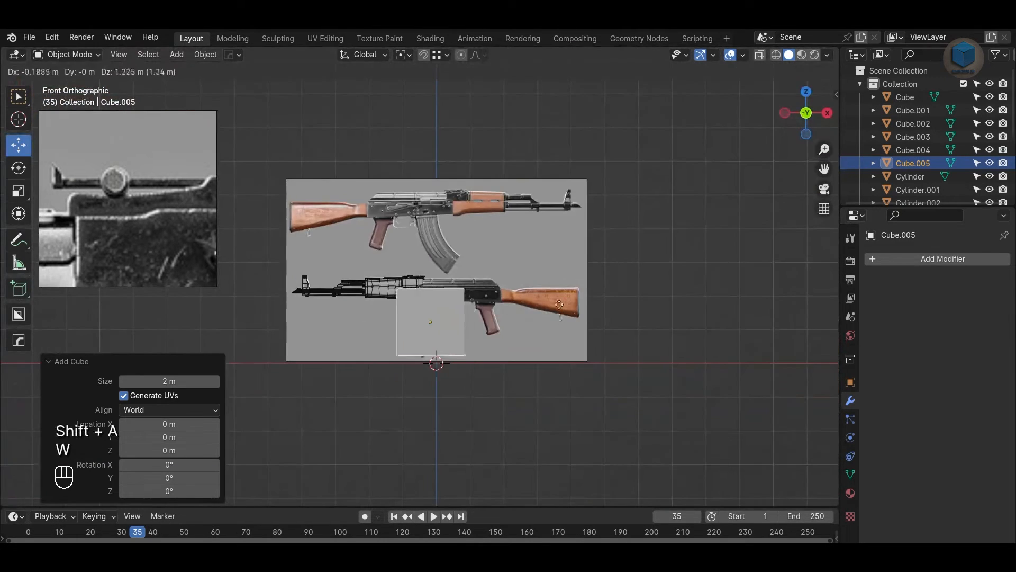
click(557, 268)
Step: Scale the cube by 0.268, shrink it further, and move it 0.086659 m in X and -0.091756 m in Z beside the knob
scroll(556, 269, up, 5)
key(s)
click(561, 284)
scroll(561, 285, up, 5)
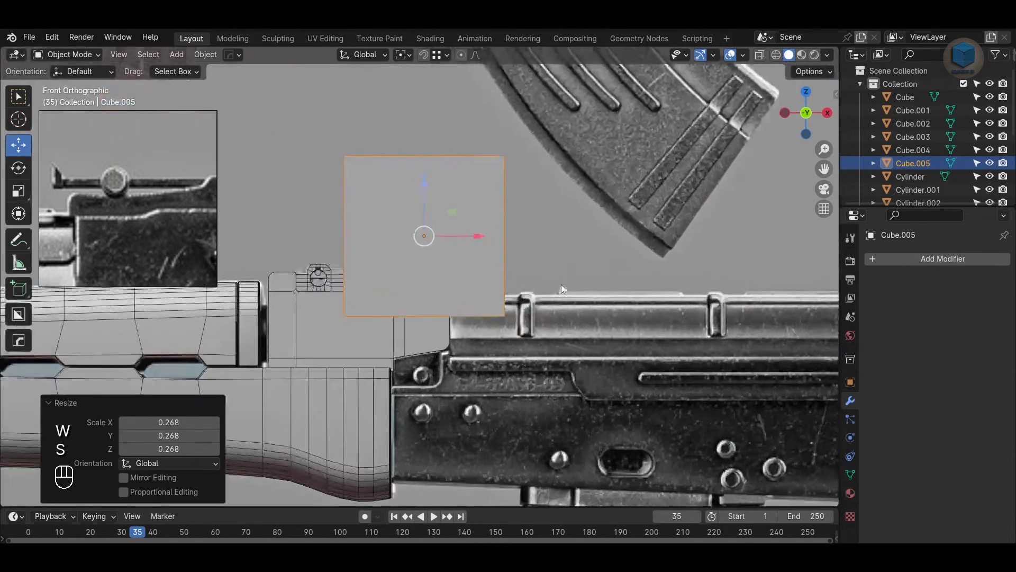
key(s)
click(439, 237)
scroll(438, 237, up, 3)
drag(428, 193, 483, 249)
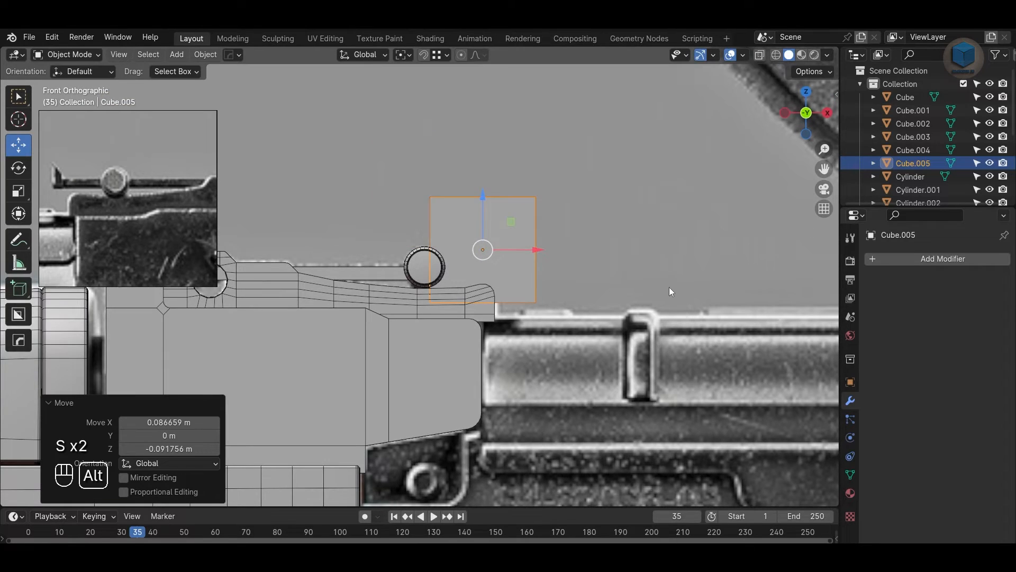
Step: Turn on X-ray, scale the cube by 0.679, shrink it once more, and shift it toward the sight leaf's rear end
key(alt+z)
shift+middle_drag(670, 289, 625, 306)
scroll(625, 306, up, 3)
key(s)
click(608, 281)
key(s)
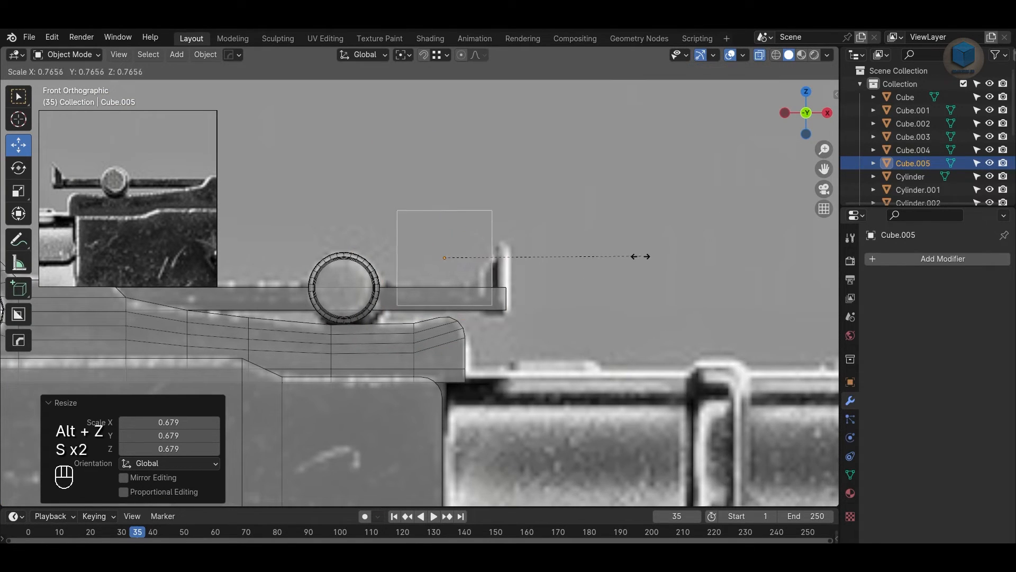
click(638, 255)
drag(457, 259, 466, 263)
scroll(462, 264, up, 2)
Step: Move the cube's side and top edges to match the upright rear notch block in the reference
key(Tab)
drag(371, 178, 453, 338)
drag(463, 257, 561, 293)
alt+middle_drag(612, 268, 585, 278)
drag(526, 223, 494, 186)
scroll(585, 338, up, 2)
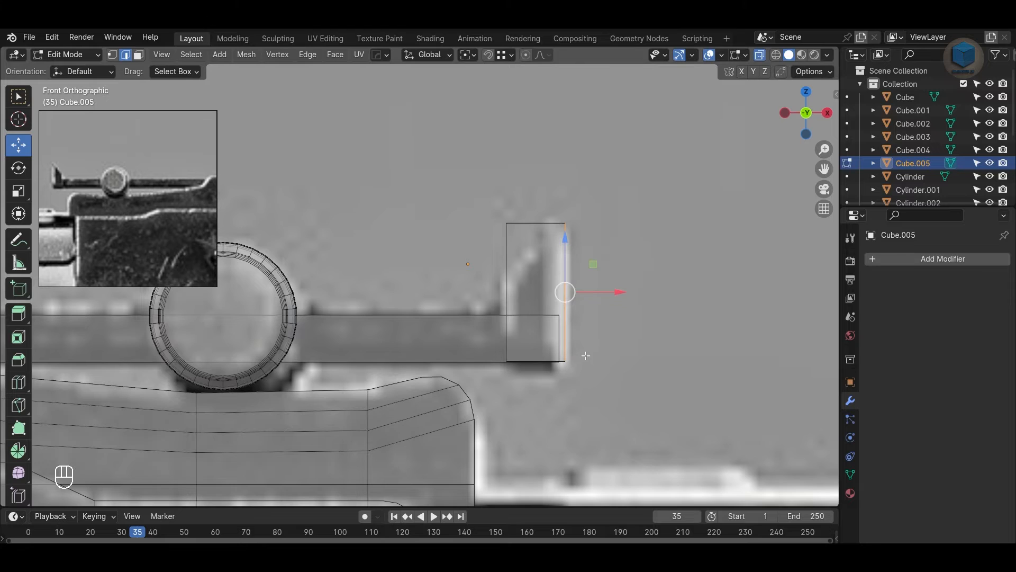
Step: Snap the notch block's bottom vertices along Z to the underside of the sight leaf
scroll(586, 356, up, 1)
ctrl+drag(554, 329, 517, 374)
key(1)
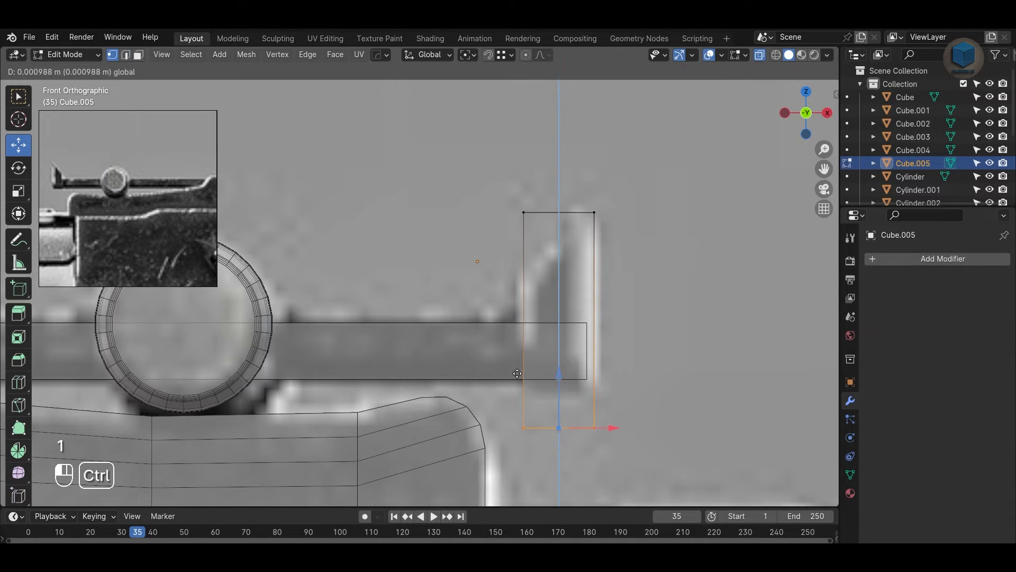
ctrl+drag(581, 386, 581, 386)
key(Tab)
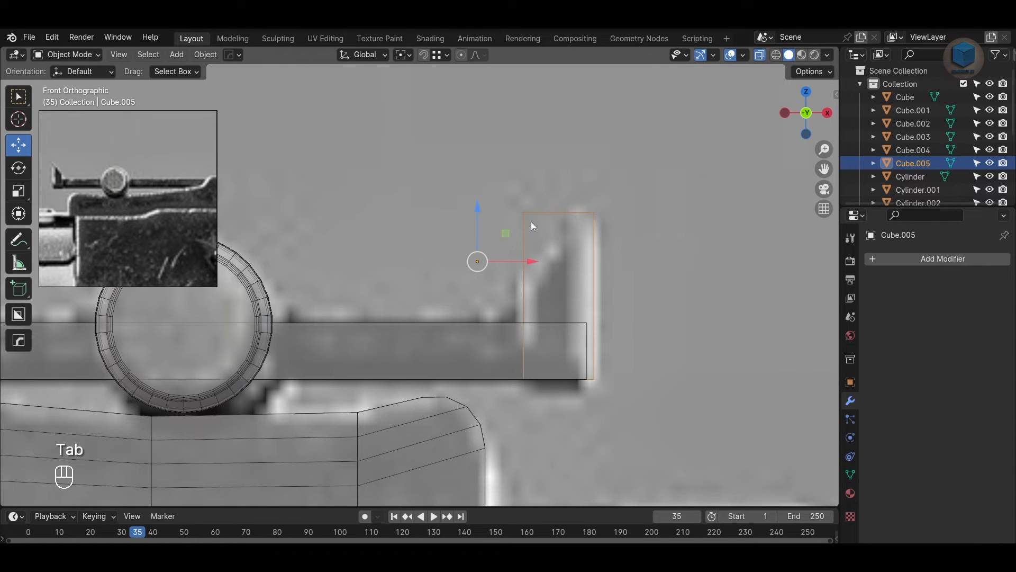
Step: Add a vertical loop cut with a factor of 0.045 and a horizontal loop cut near the top of the notch block
key(Tab)
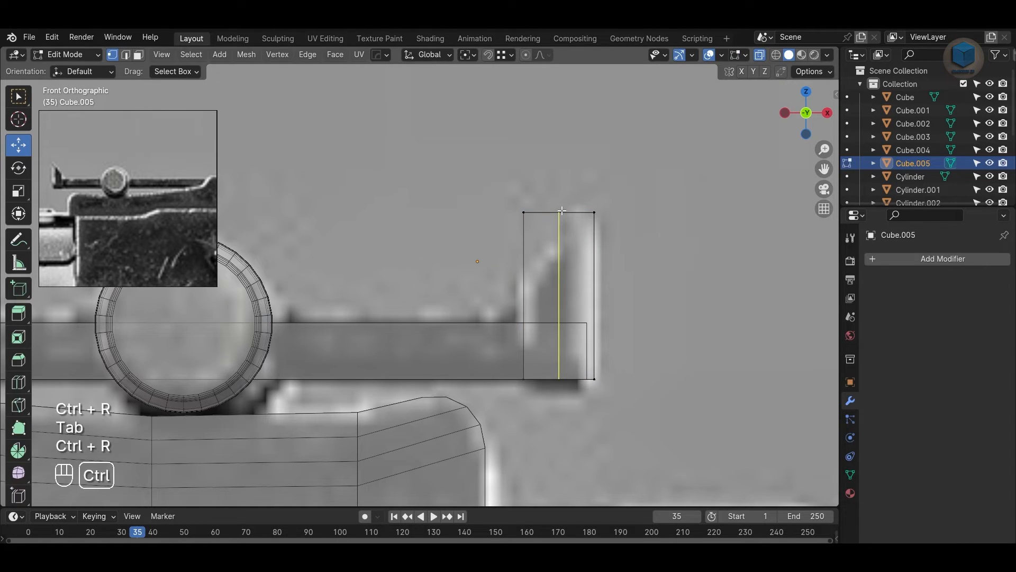
click(562, 211)
click(556, 210)
click(596, 258)
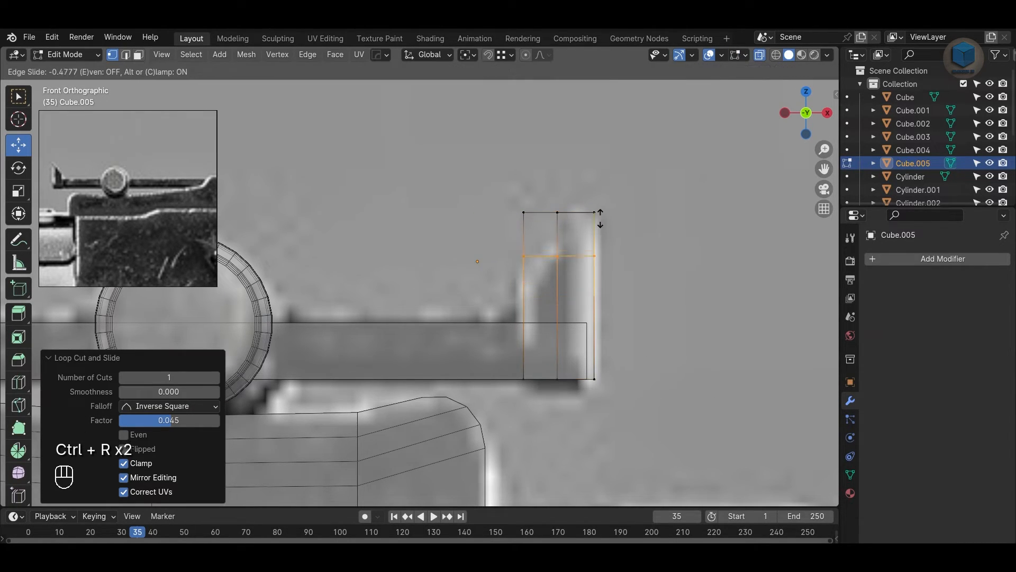
click(600, 211)
Step: Delete the faces of the notch block's upper front corner, on the side facing the knobs
key(3)
drag(502, 204, 545, 234)
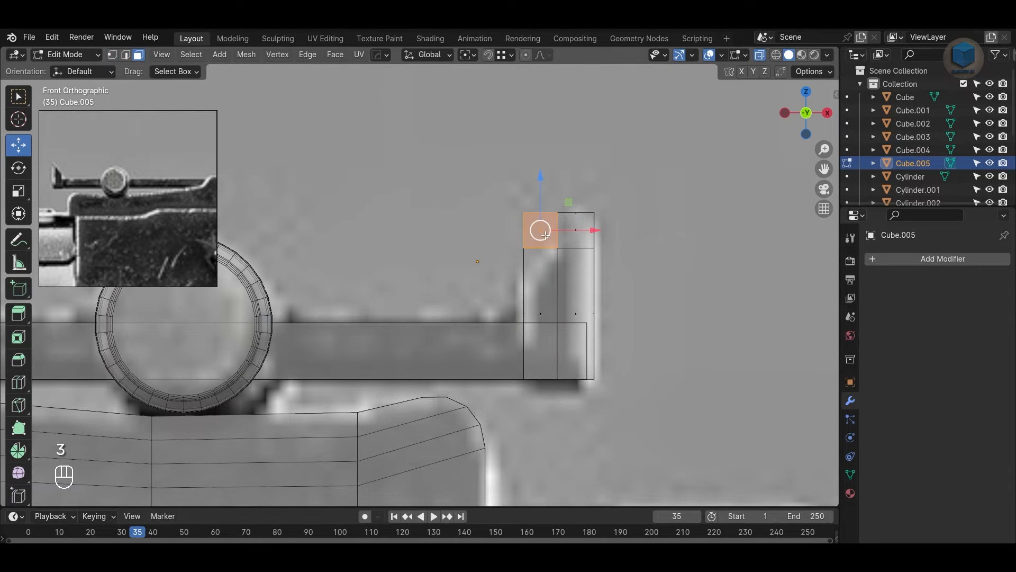
key(x)
click(545, 236)
Step: Lower the front vertices beside the cut-out by 0.013831 m along Z to slope the edge, and turn off X-ray
key(1)
click(523, 248)
drag(523, 196, 529, 238)
key(alt+z)
Step: Fill the notch block's sloped front opening and the vertical opening above it with faces
middle_drag(674, 325, 688, 390)
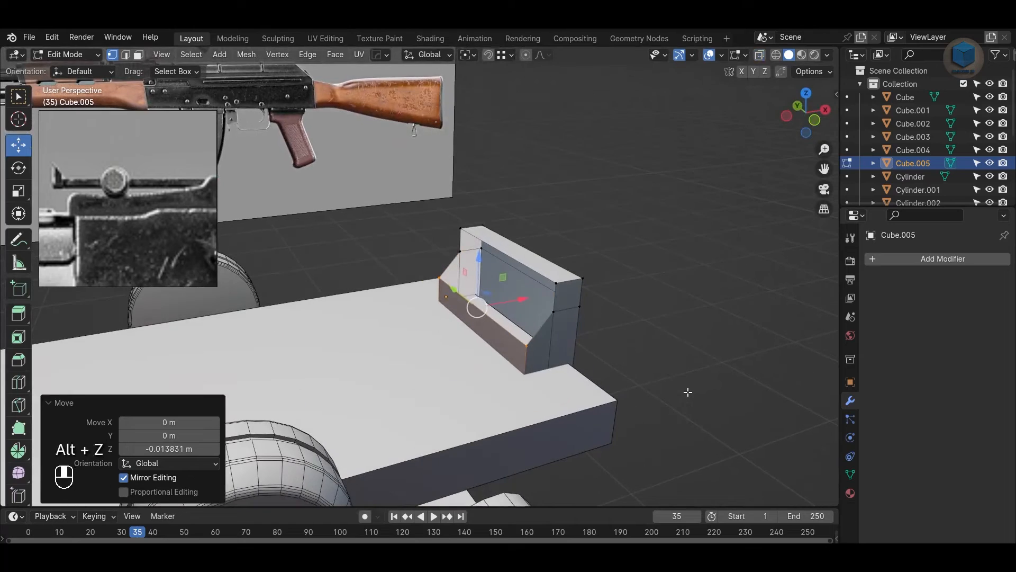
key(Tab)
key(Tab)
key(2)
shift+click(451, 264)
key(f)
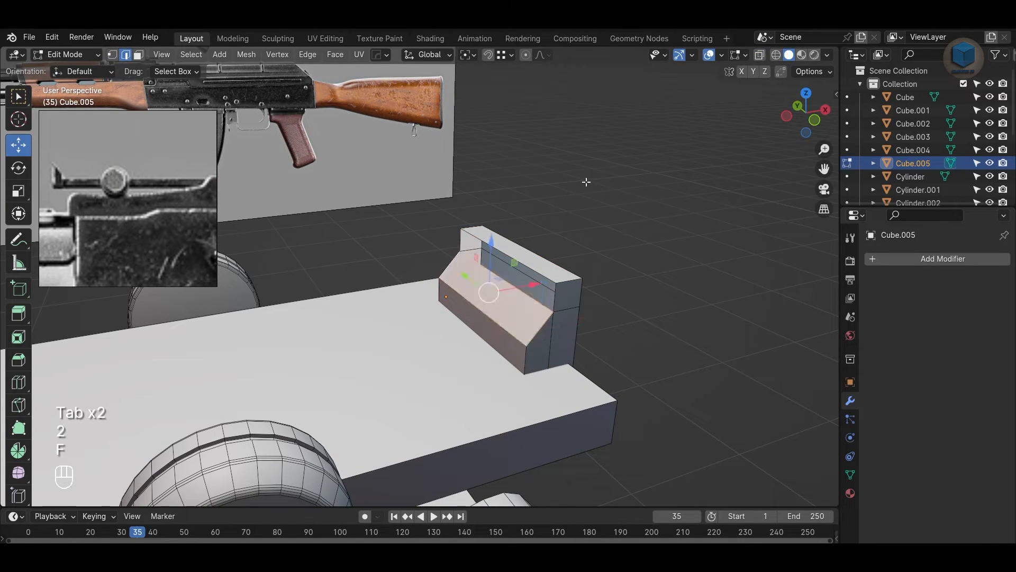
key(f)
Step: Try to widen the notch block's selected edges along Y, and undo the scaling
middle_drag(672, 218, 468, 330)
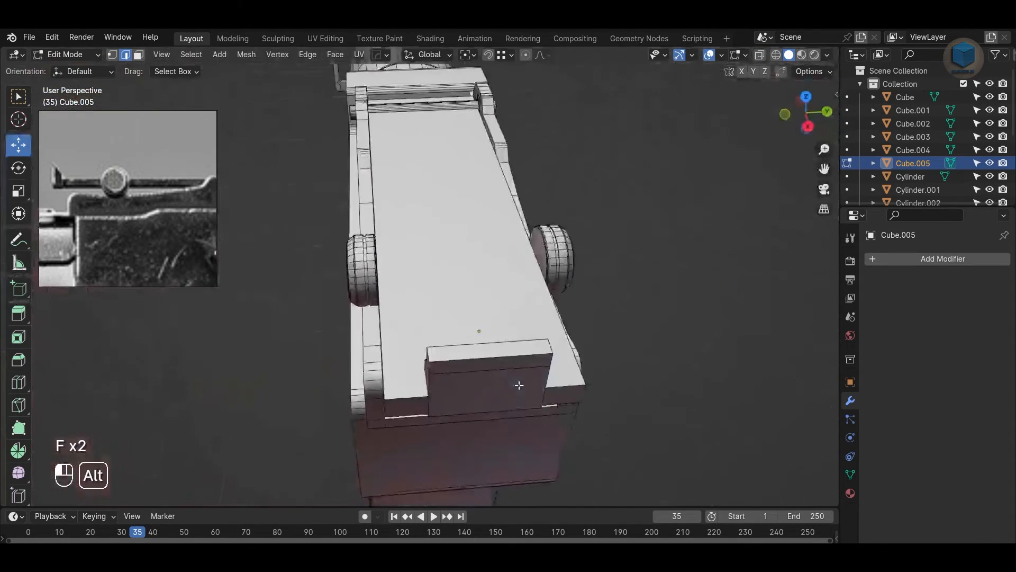
scroll(598, 380, down, 1)
key(s)
key(y)
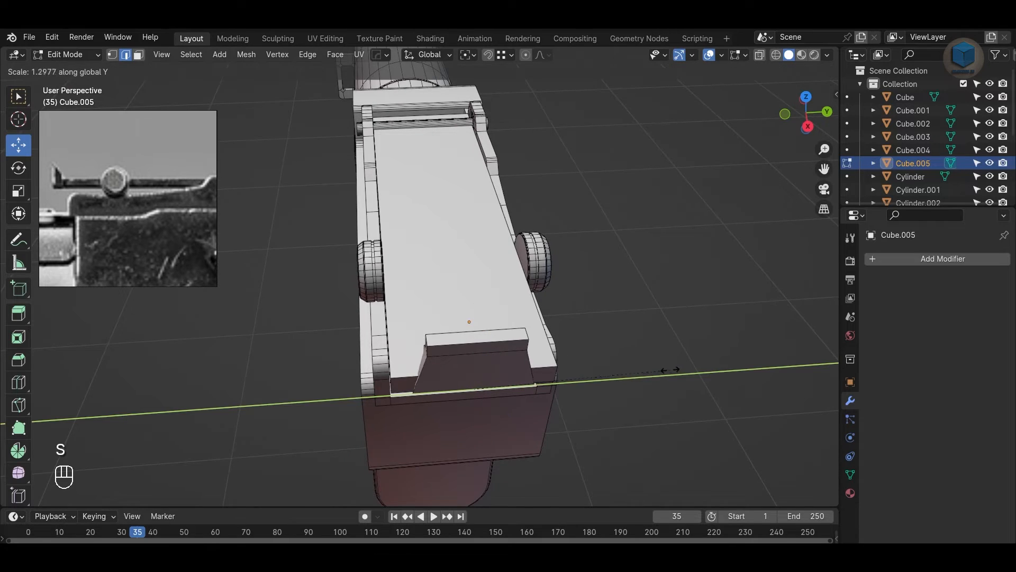
click(697, 368)
key(ctrl+z)
Step: Scale the whole notch block along Y to span the width of the sight leaf
key(Tab)
key(s)
key(y)
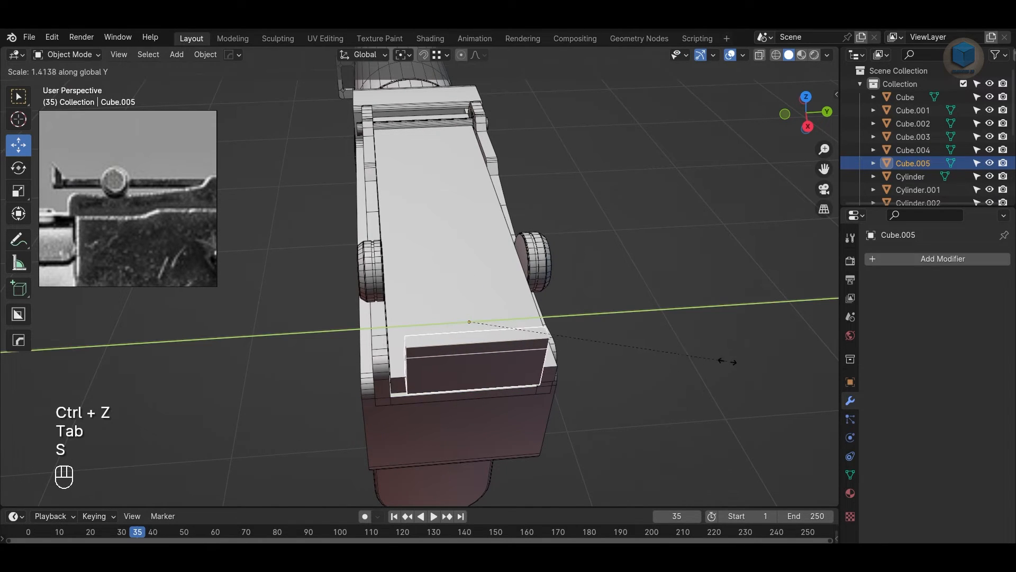
click(818, 358)
middle_drag(696, 370, 341, 264)
scroll(240, 246, down, 1)
scroll(182, 247, down, 2)
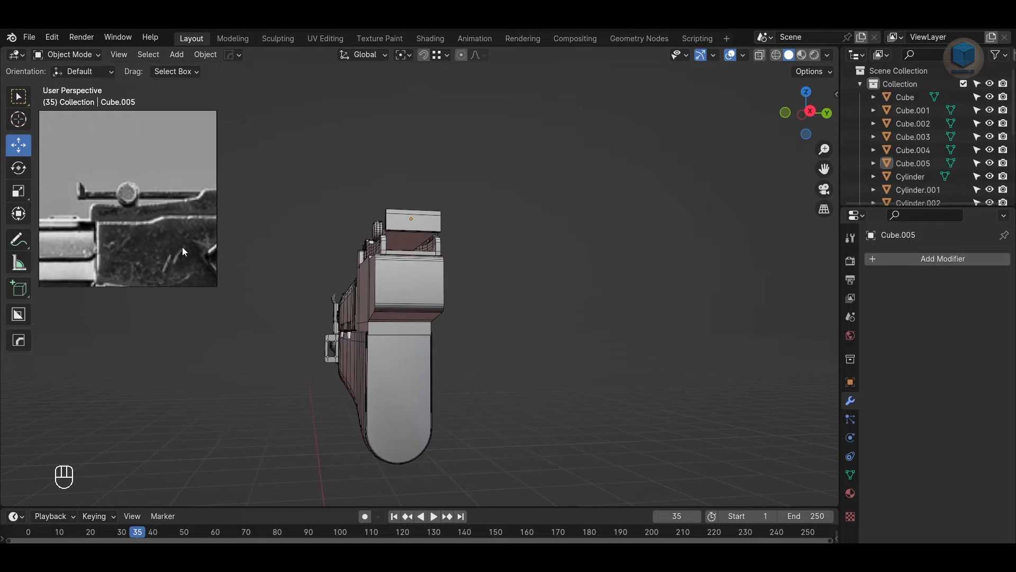
Step: Scale the rear sight block and the sight base together along Y to make them slightly narrower
drag(182, 247, 144, 173)
scroll(448, 342, up, 3)
alt+middle_drag(448, 342, 376, 349)
click(362, 318)
shift+click(453, 364)
key(s)
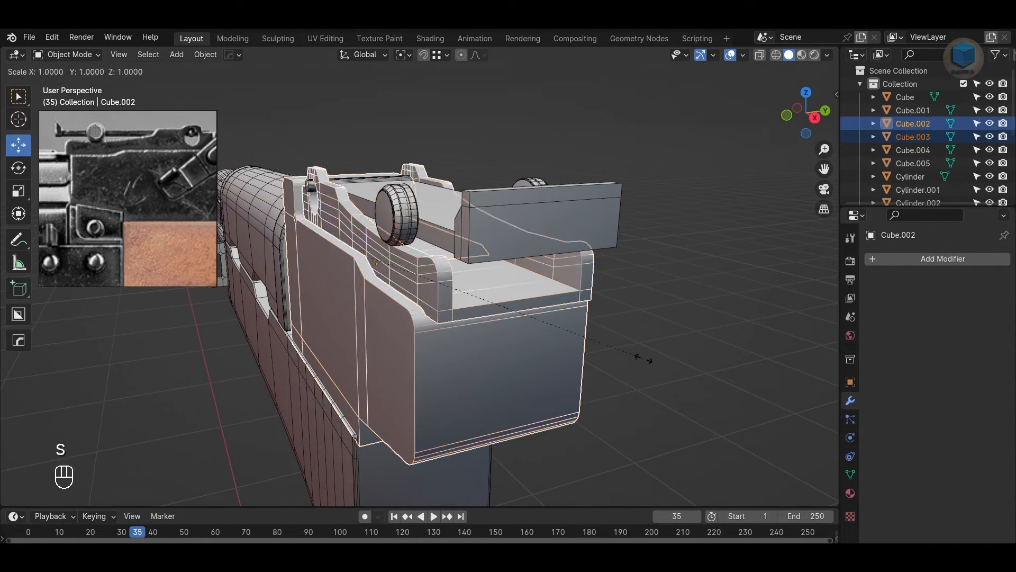
click(603, 355)
click(598, 351)
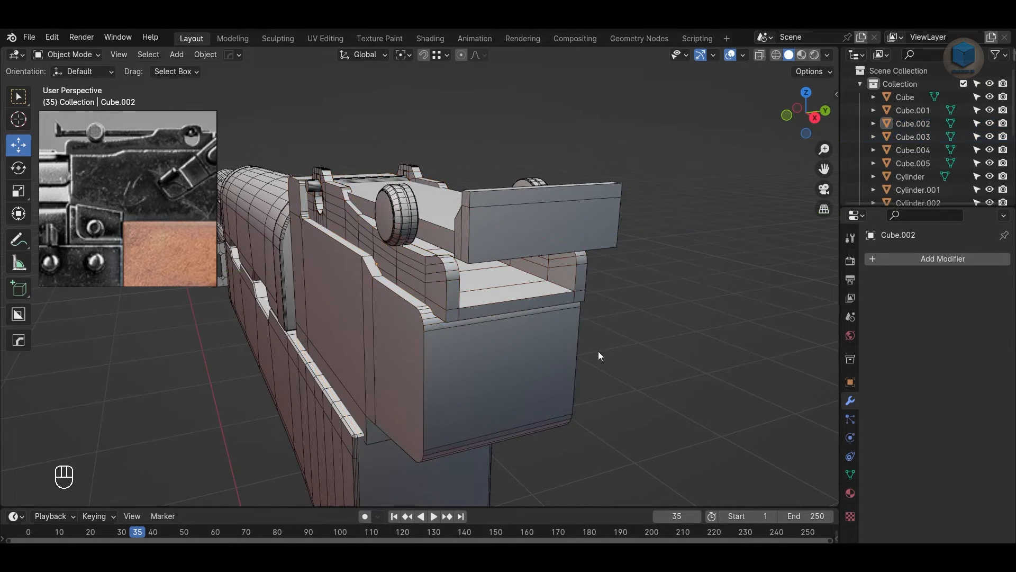
Step: Scale the rear sight leaf along Y so it fits between the sight base's side walls
alt+middle_drag(598, 351, 608, 396)
alt+drag(609, 397, 581, 428)
click(452, 289)
alt+drag(598, 323, 617, 354)
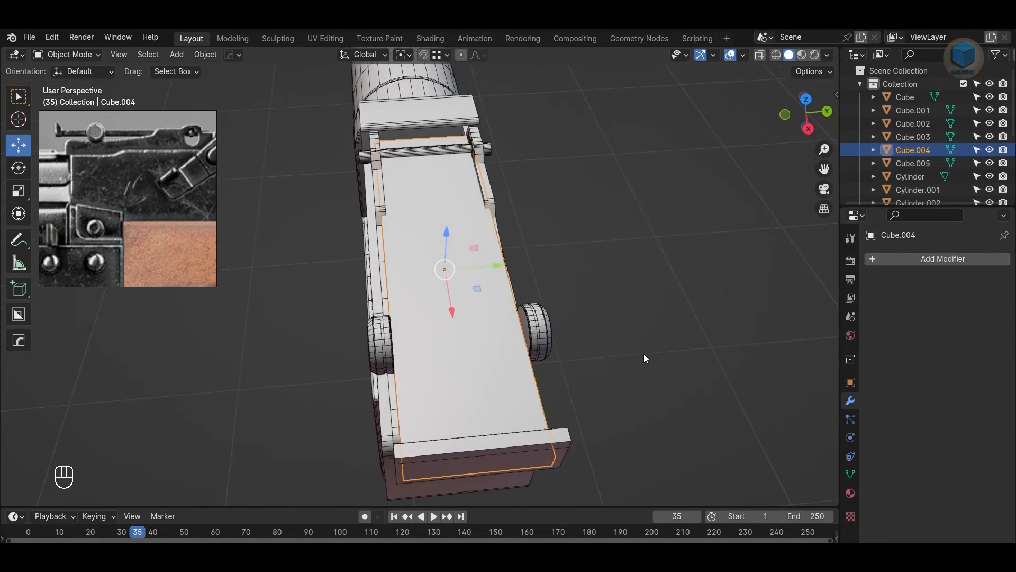
key(s)
key(y)
click(614, 341)
click(615, 340)
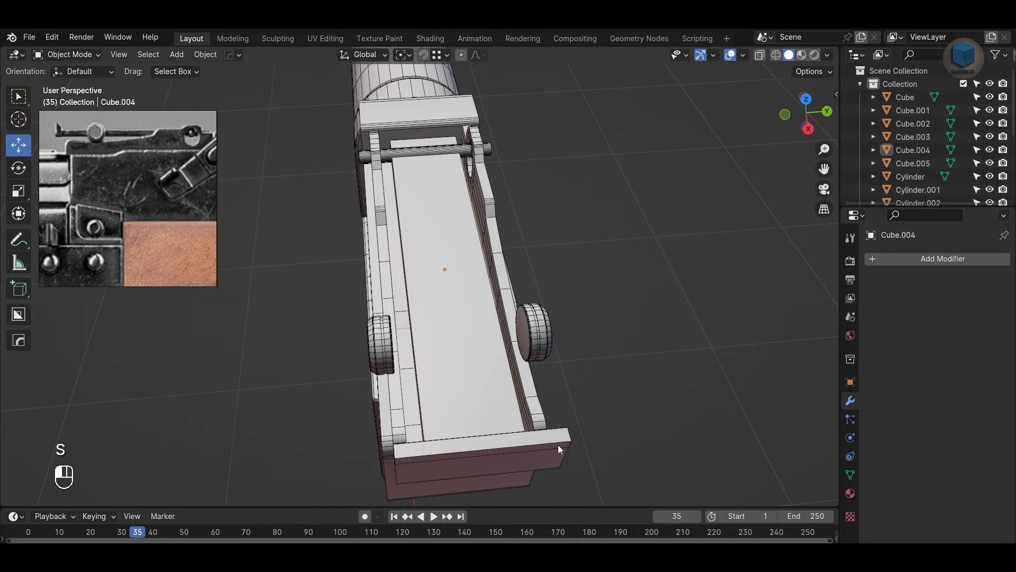
Step: Select the rear sight block and sight base and scale both along Y again to refine their width
click(558, 444)
click(387, 221)
shift+click(528, 255)
key(s)
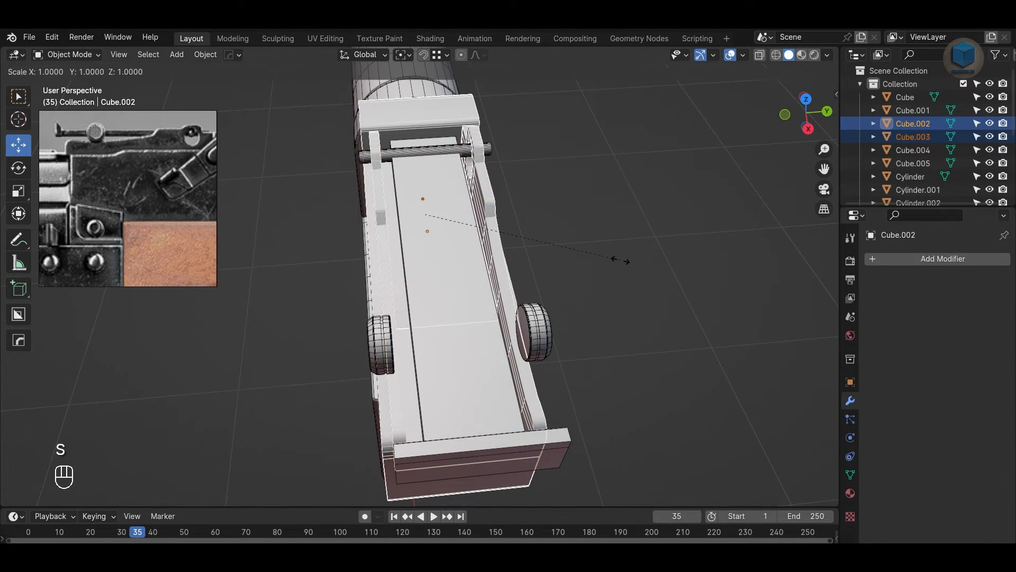
key(y)
click(609, 264)
click(624, 275)
Step: Try to scale the sight base on its own, and undo the scaling
alt+drag(624, 275, 653, 338)
click(386, 309)
alt+drag(385, 309, 512, 294)
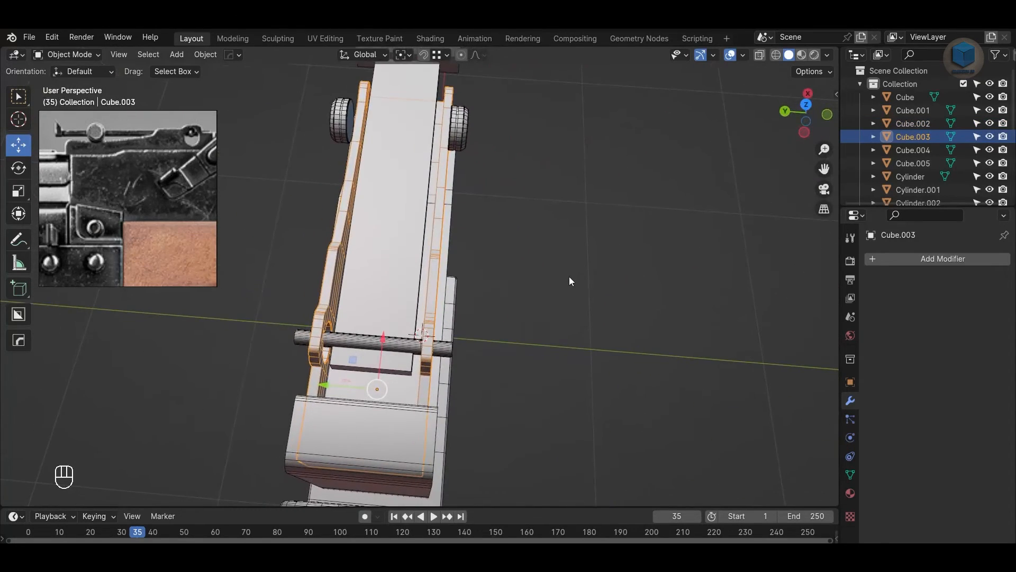
key(s)
key(ctrl+z)
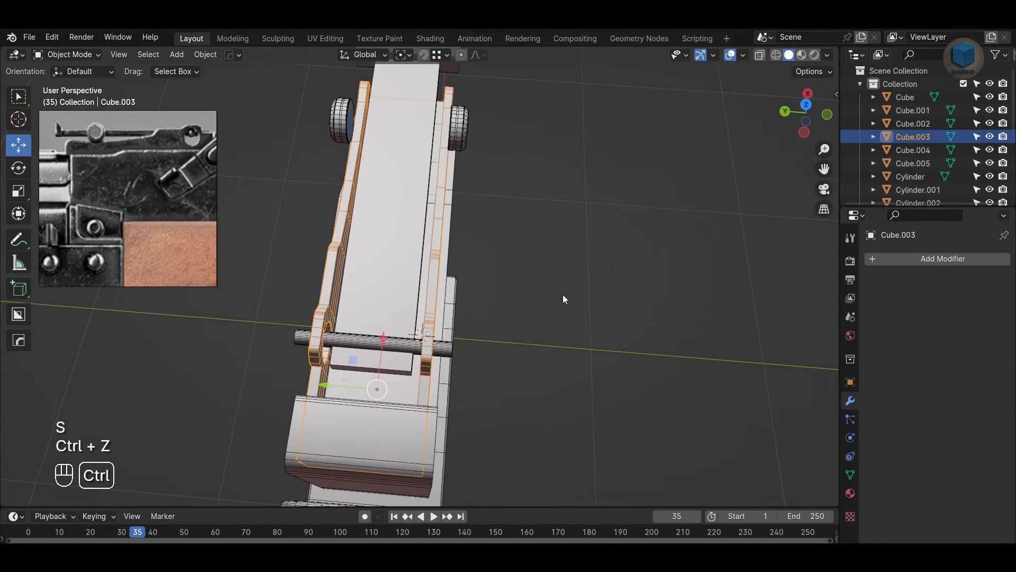
Step: Thicken the sight base's side wall on the negative Y side by scaling its vertices 1.463 along Y in top view
alt+drag(433, 322, 514, 338)
key(Tab)
key(alt+z)
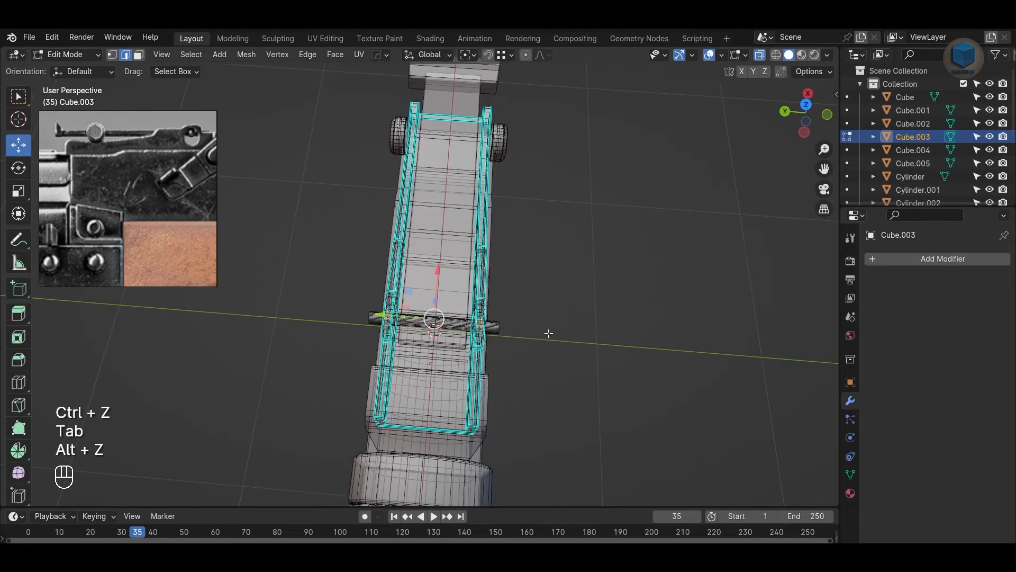
key(KP_7)
key(1)
drag(227, 310, 726, 383)
scroll(444, 362, up, 2)
key(s)
key(y)
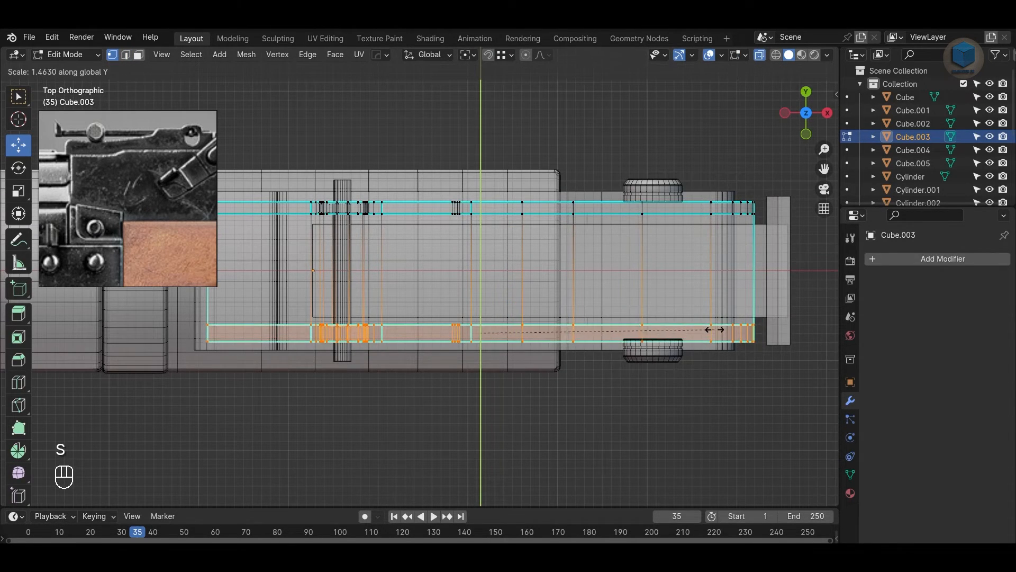
click(715, 336)
Step: Move the thickened side wall inward 0.0059 m along Y and turn off X-ray
key(g)
key(y)
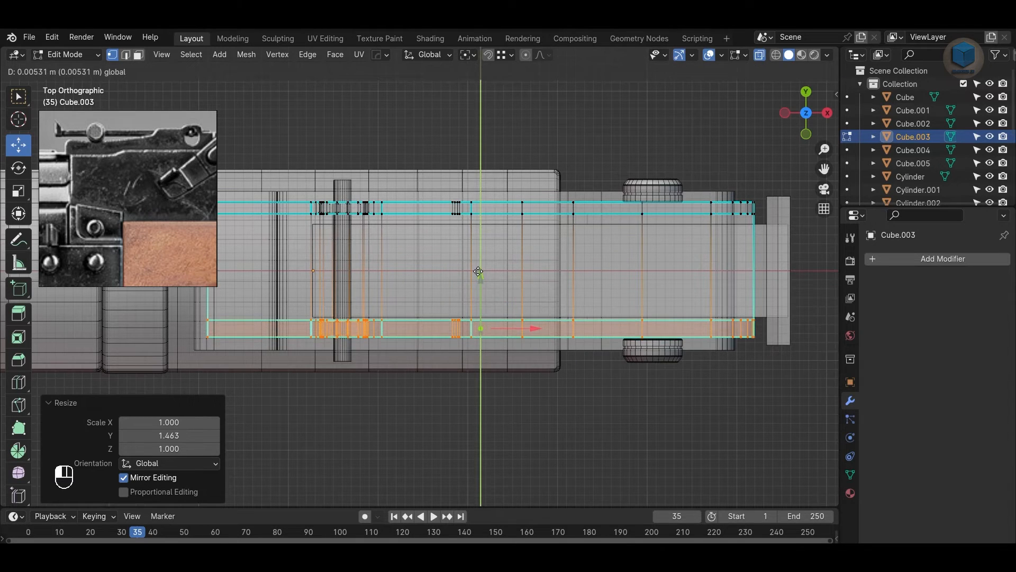
click(476, 271)
scroll(613, 334, down, 3)
key(alt+z)
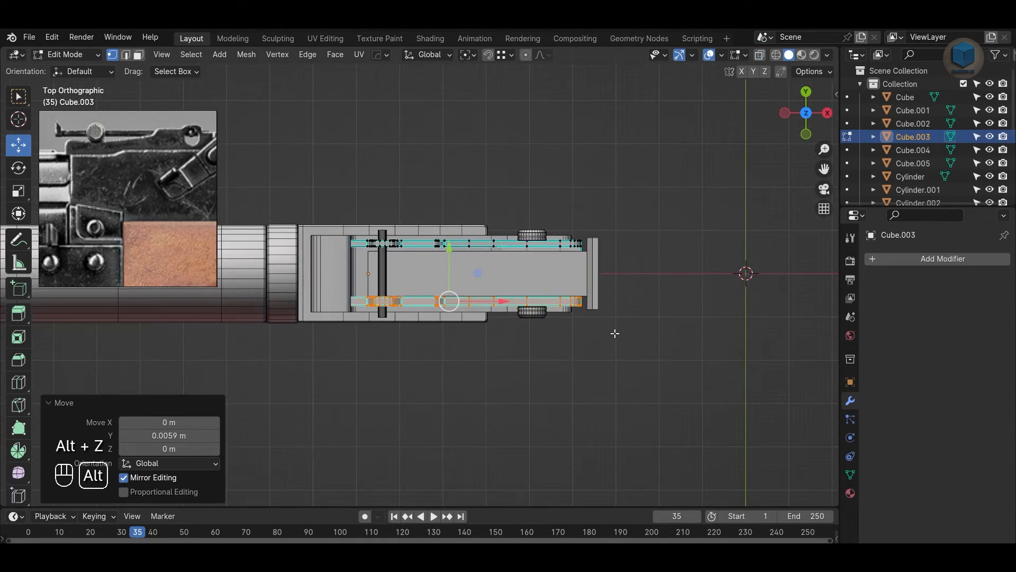
Step: Mirror the sight base's thickened wall to the opposite side across the Y axis and apply the mirror modifier
key(Tab)
middle_drag(614, 334, 508, 329)
key(alt+x)
click(408, 308)
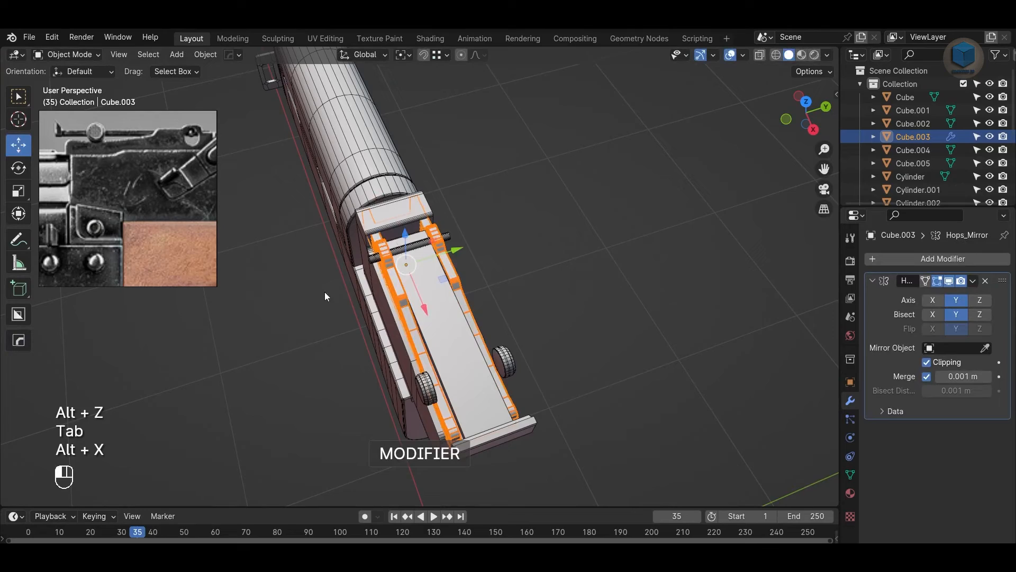
click(972, 281)
click(961, 295)
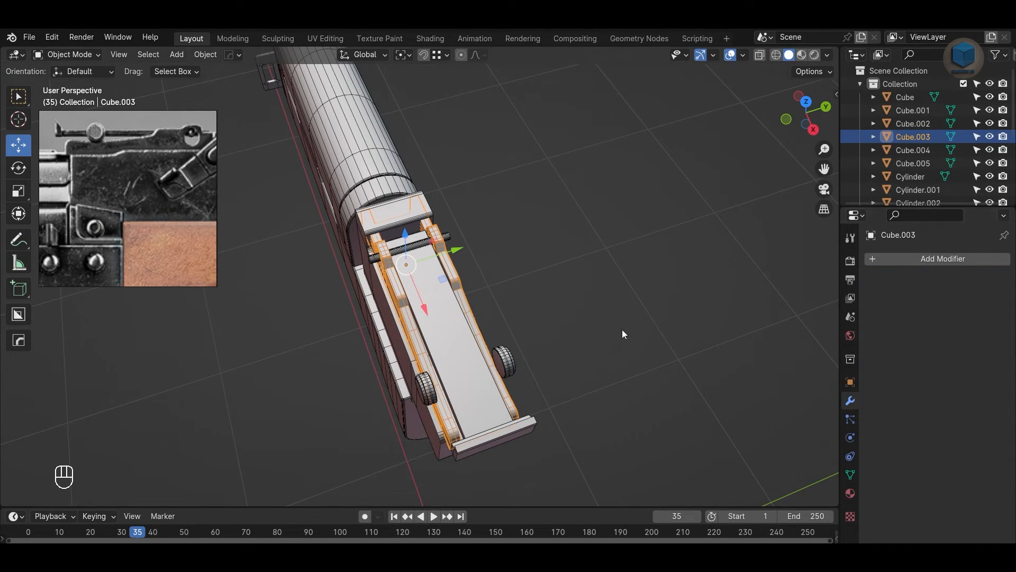
Step: Deselect the sight's side rails and save the file
click(621, 330)
scroll(622, 334, up, 3)
middle_drag(627, 352, 610, 305)
key(ctrl+s)
alt+drag(478, 327, 582, 310)
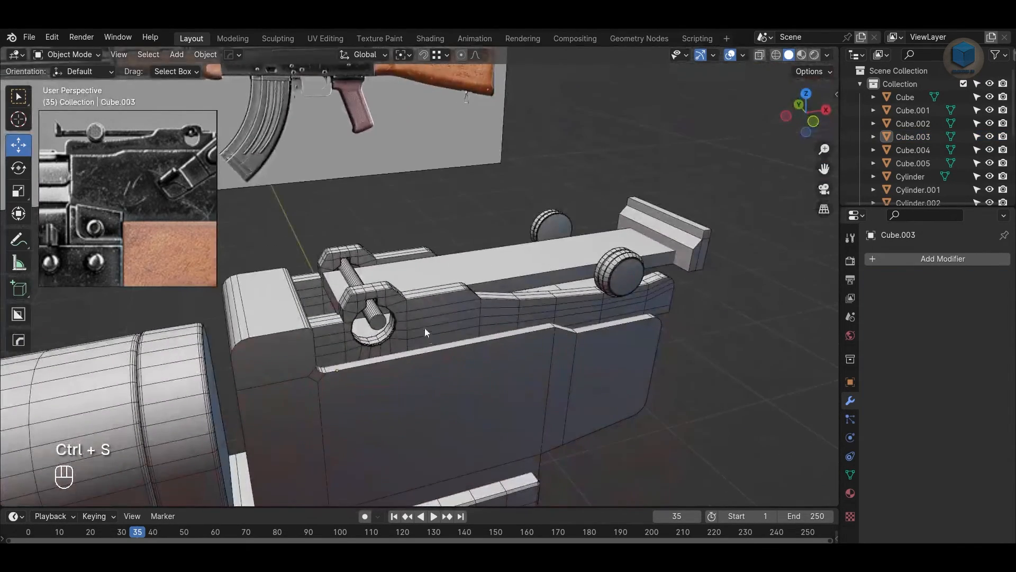
Step: Shorten the cross pin at the front of the sight along Y to about 0.87 of its length
click(385, 328)
alt+drag(455, 339, 569, 386)
key(s)
key(y)
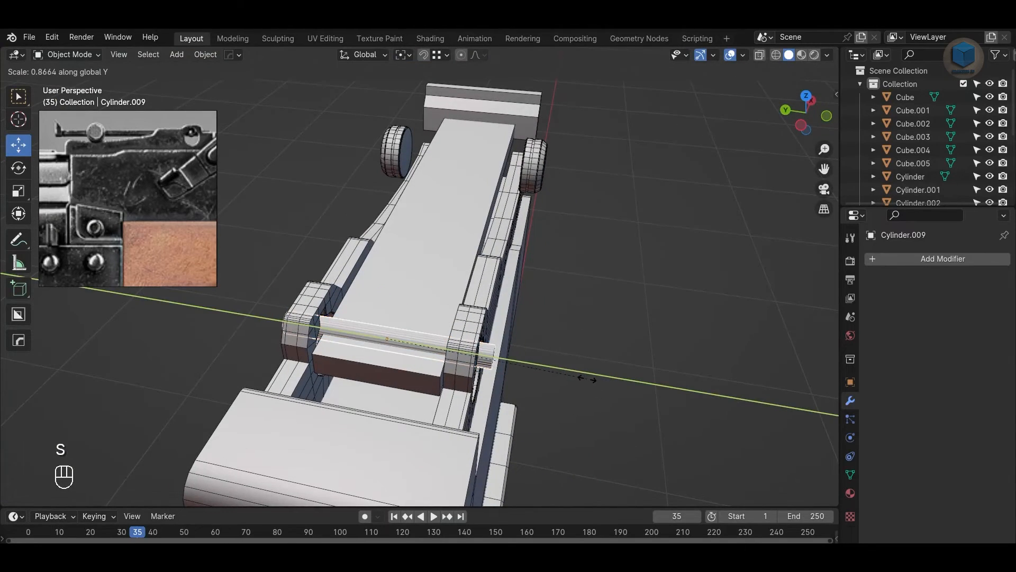
click(587, 376)
click(647, 379)
Step: Select one of the sight's two round knobs in the top view and move its mesh along Y towards the sight's centre
alt+drag(649, 380, 490, 331)
click(490, 330)
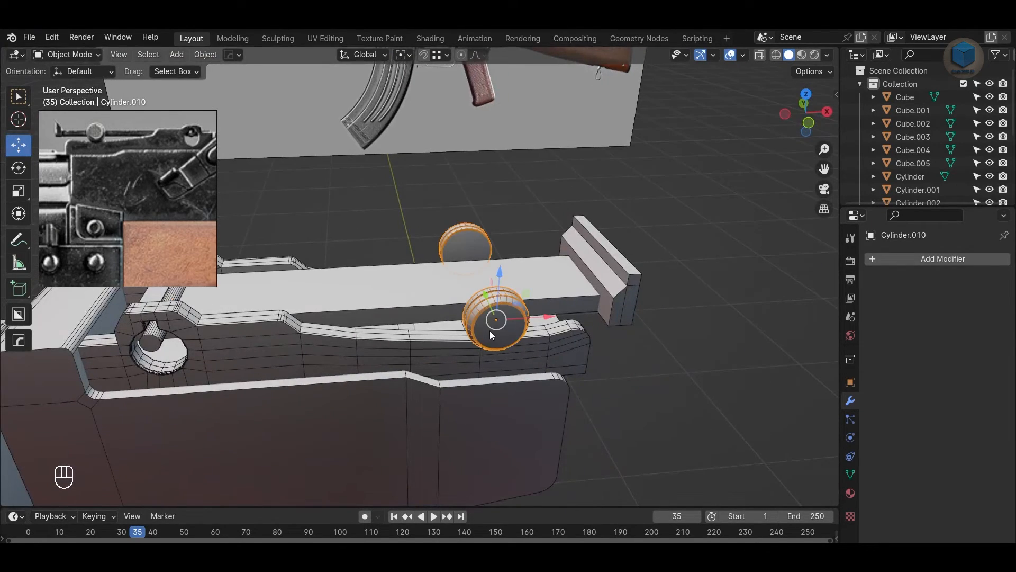
key(KP_7)
scroll(503, 316, up, 2)
key(Tab)
key(alt+z)
drag(392, 344, 495, 393)
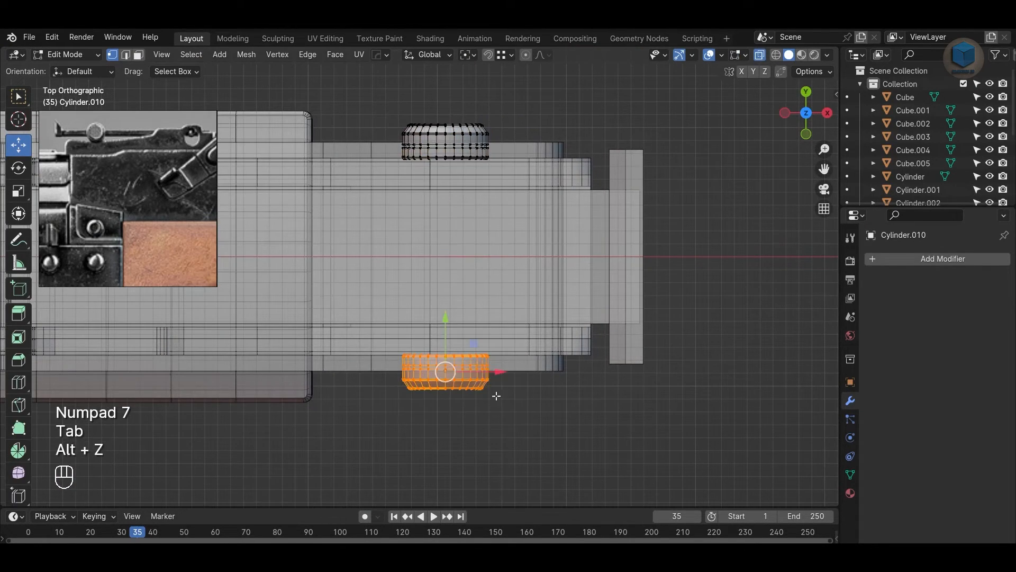
drag(445, 321, 444, 288)
alt+drag(487, 354, 414, 333)
key(alt+z)
scroll(431, 344, up, 2)
key(Tab)
key(Tab)
drag(392, 331, 394, 332)
key(Tab)
Step: Try mirroring the knobs along Y across Cube.004 without bisecting, and remove the mirror modifier
key(alt+x)
click(158, 343)
scroll(172, 340, down, 3)
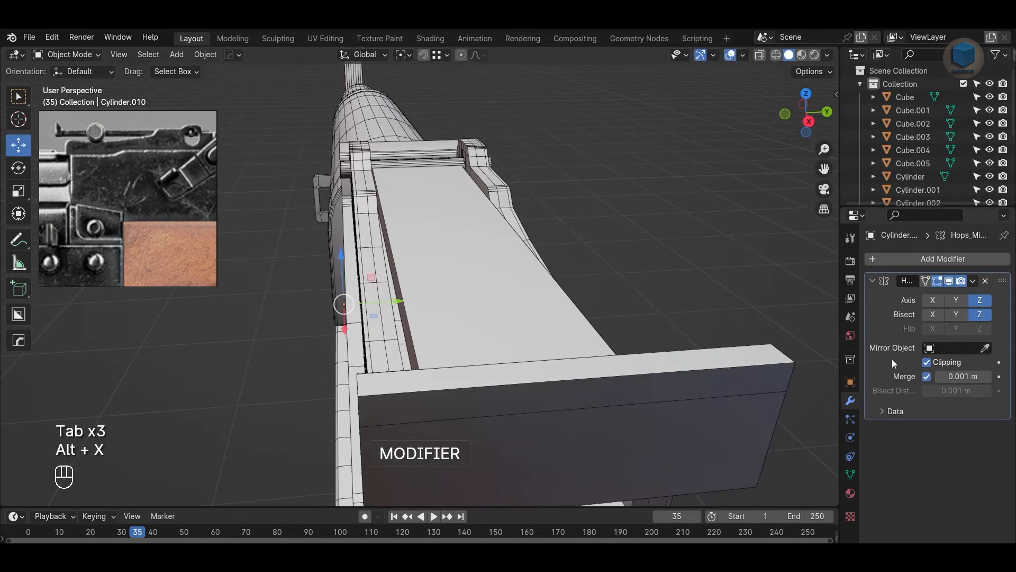
click(519, 308)
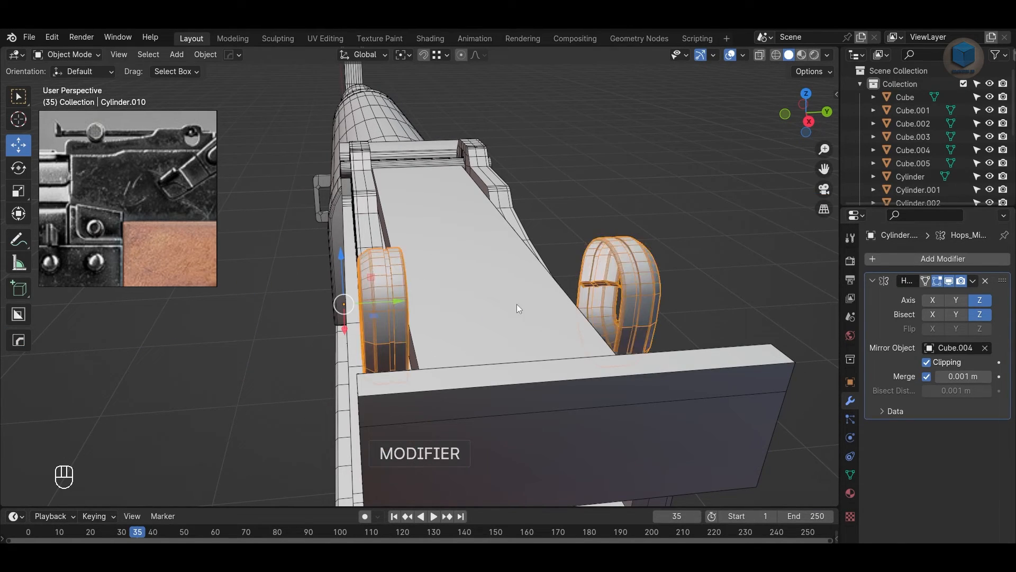
click(980, 315)
click(978, 304)
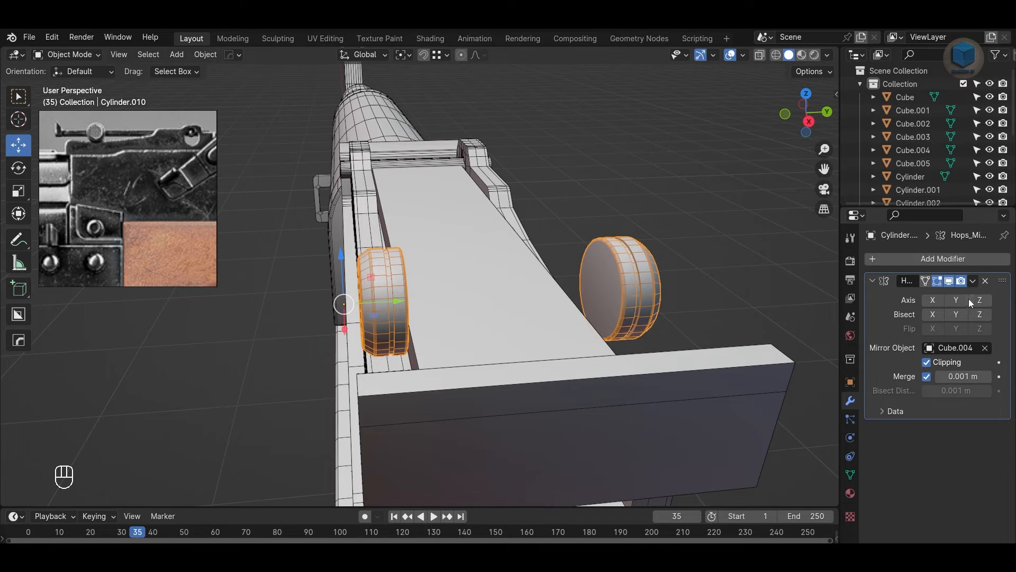
click(967, 299)
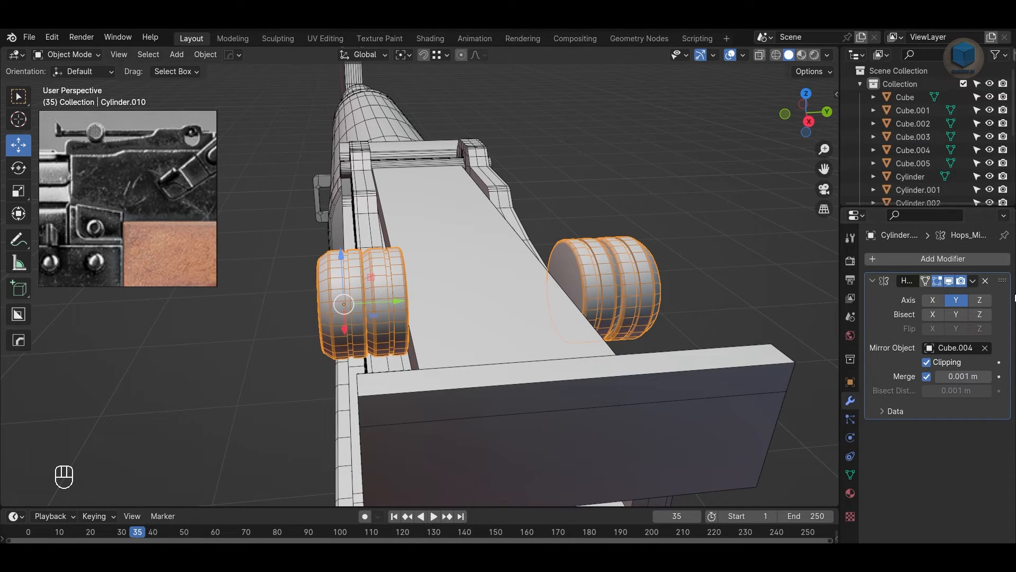
click(985, 281)
Step: Delete all faces of the knob on the opposite, unmoved side of the sight
key(alt+z)
key(Tab)
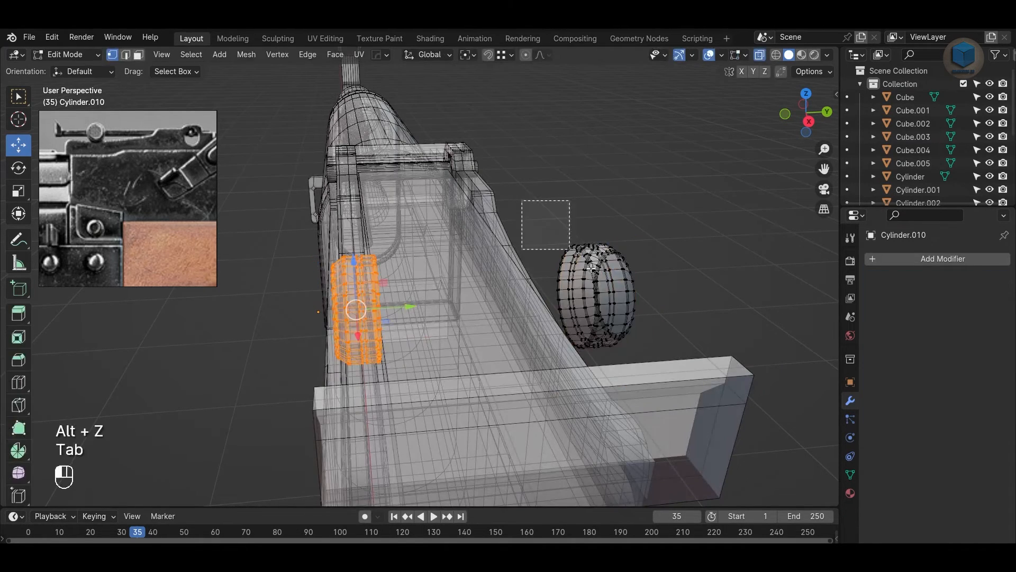
key(3)
key(Delete)
click(681, 304)
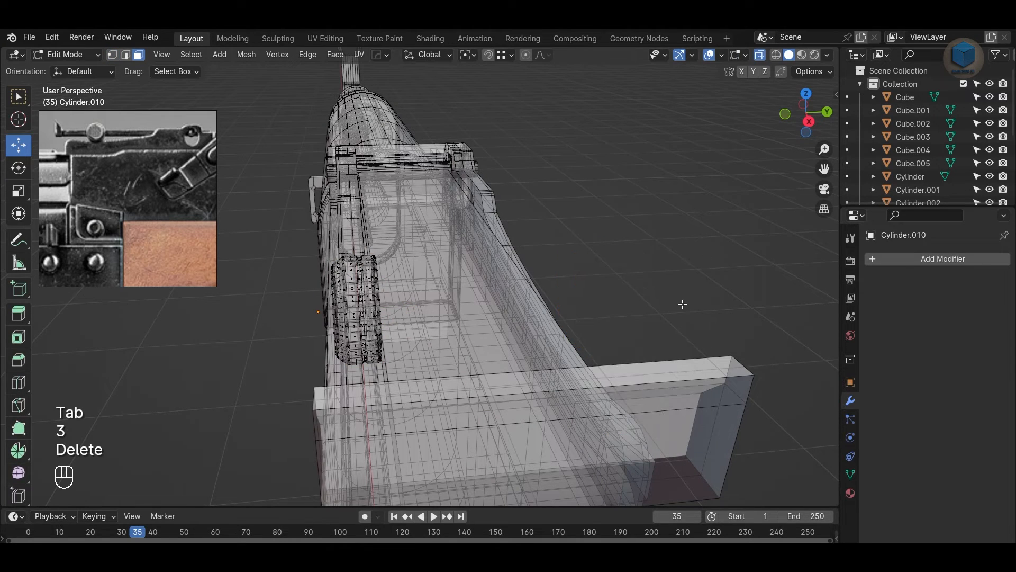
Step: Set the remaining knob's origin to its centre of mass (surface)
key(Tab)
key(alt+z)
right_click(374, 302)
click(481, 345)
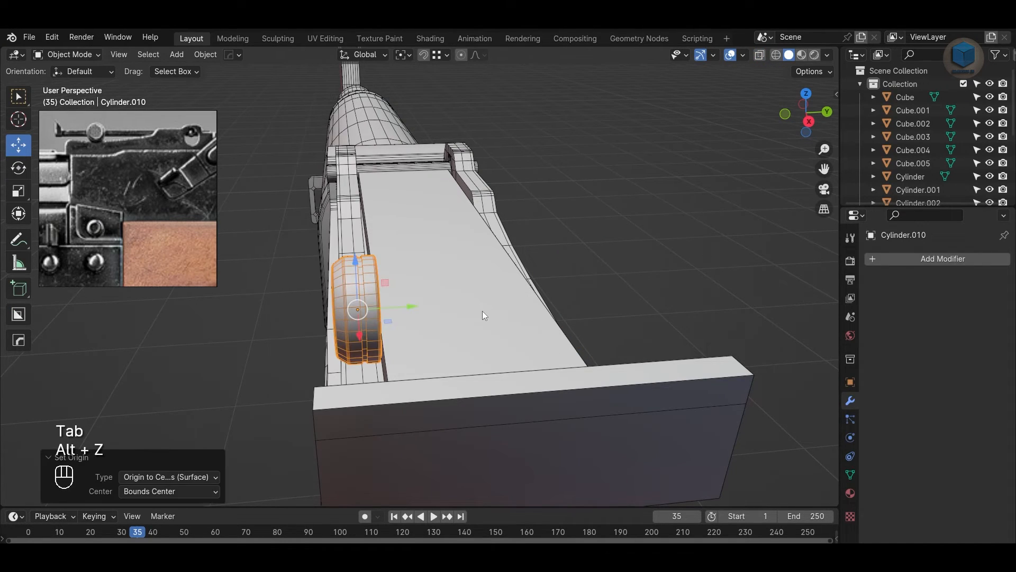
key(alt+z)
key(alt+z)
Step: Mirror the knob along Y across the central sight plate and apply the mirror modifier
key(alt+x)
click(304, 313)
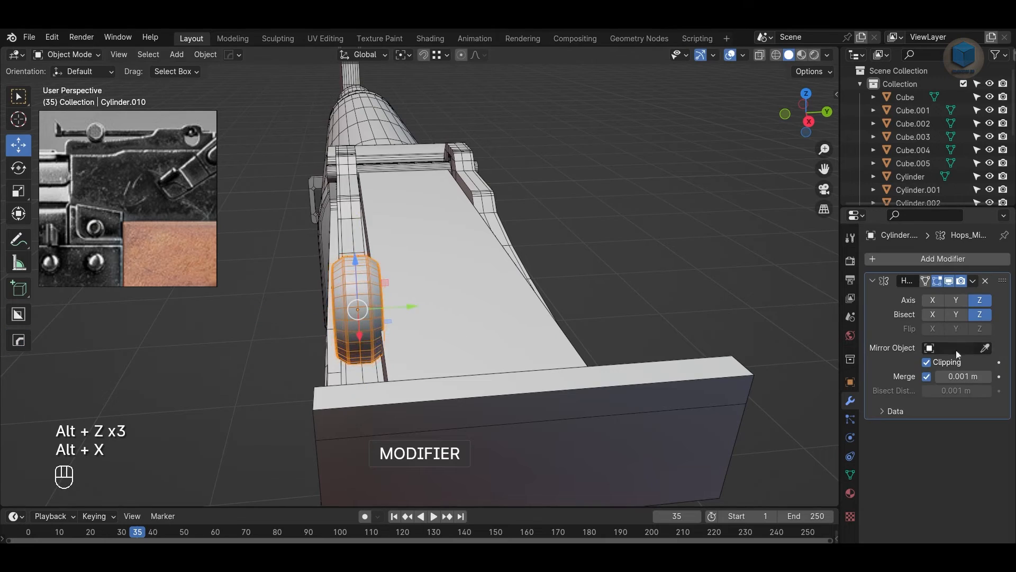
click(485, 307)
mouse_move(955, 314)
mouse_down()
mouse_move(959, 300)
mouse_move(957, 324)
mouse_up()
click(972, 280)
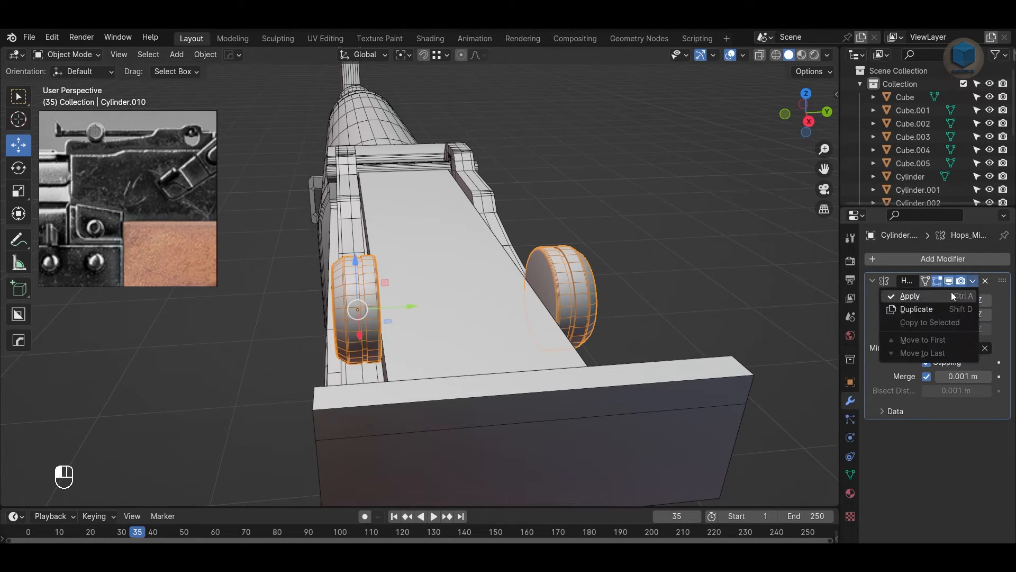
click(951, 293)
Step: Rescale the cross pin's mesh along Y to adjust its length within the side rail holes
middle_drag(640, 259, 570, 335)
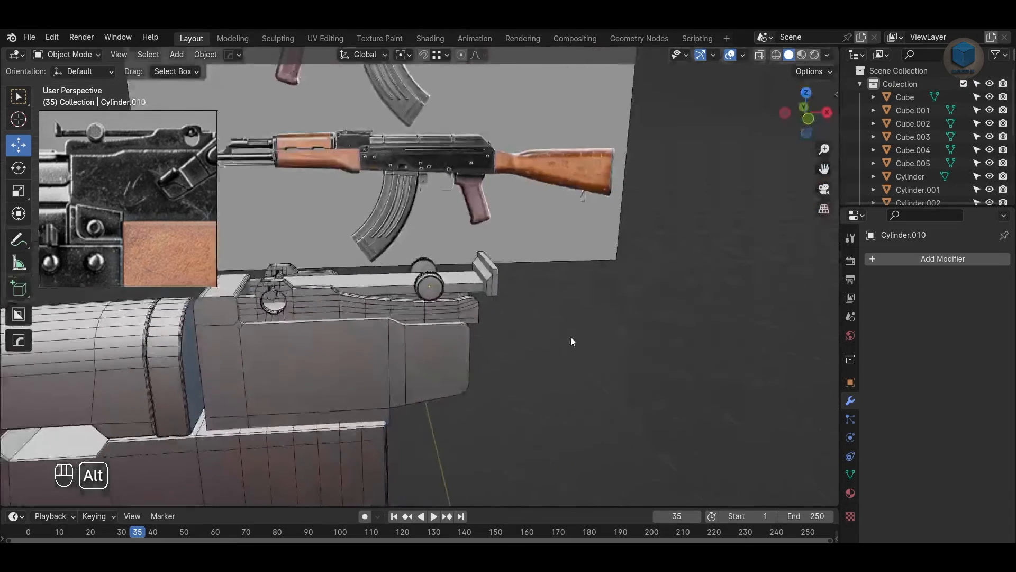
scroll(492, 356, up, 6)
click(380, 342)
key(Tab)
middle_drag(380, 342, 461, 316)
key(s)
key(y)
click(631, 360)
Step: Extrude the cross pin's end faces outward along their normals by about 0.041 m
key(Tab)
key(3)
key(Tab)
key(3)
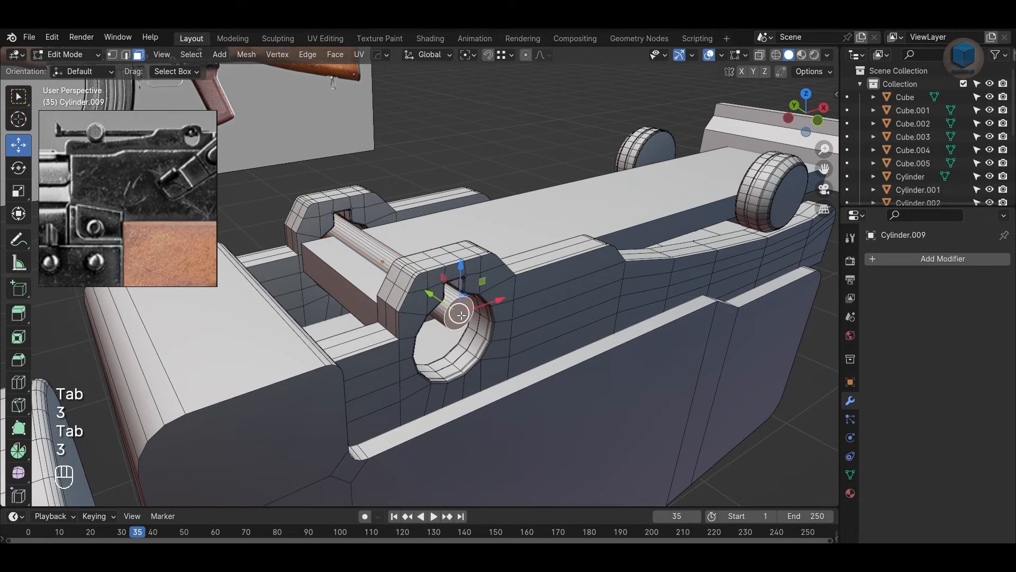
key(KP_1)
key(alt+z)
scroll(471, 320, up, 4)
key(alt+z)
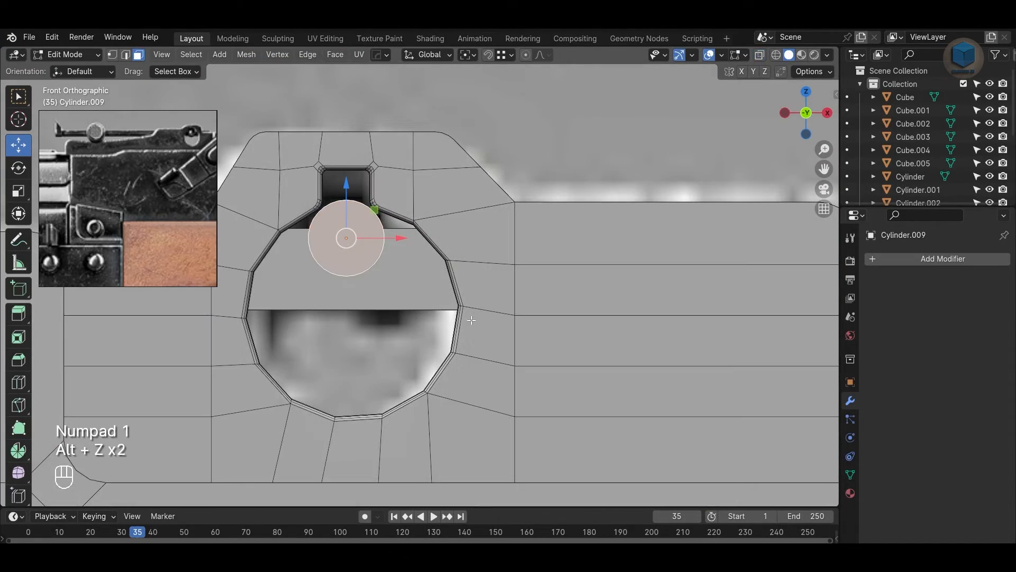
middle_drag(471, 320, 595, 345)
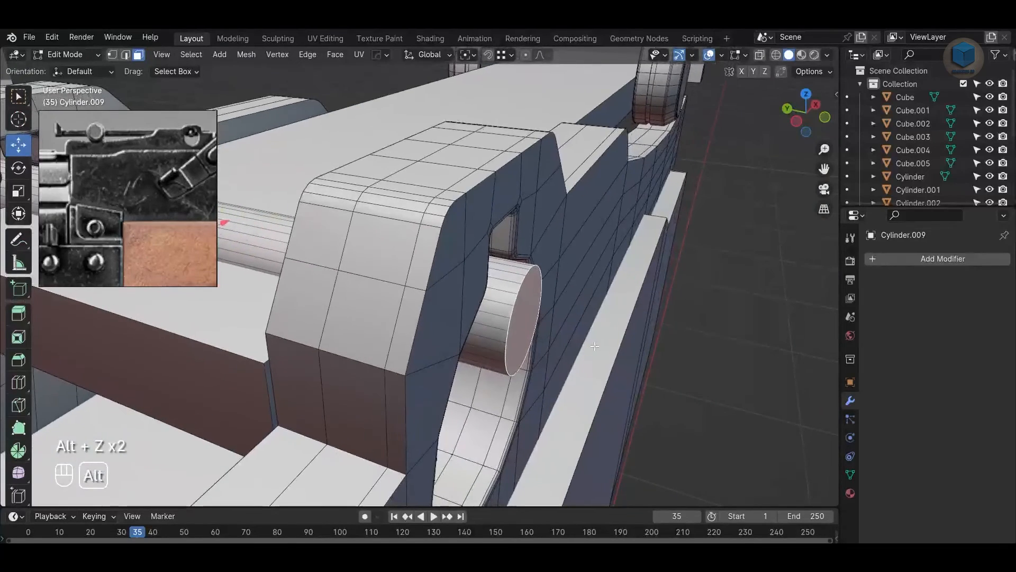
right_click(683, 331)
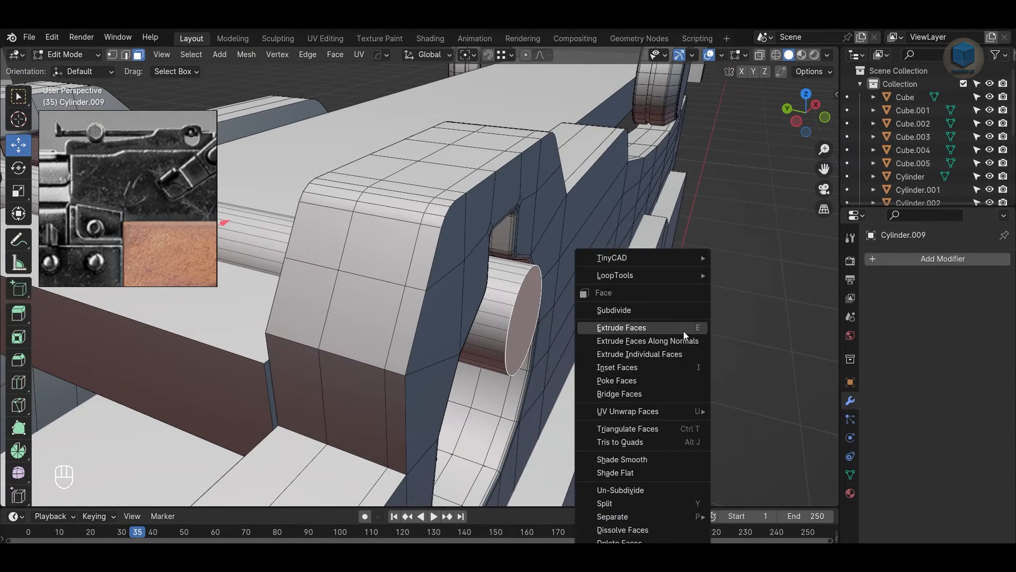
click(680, 341)
click(738, 311)
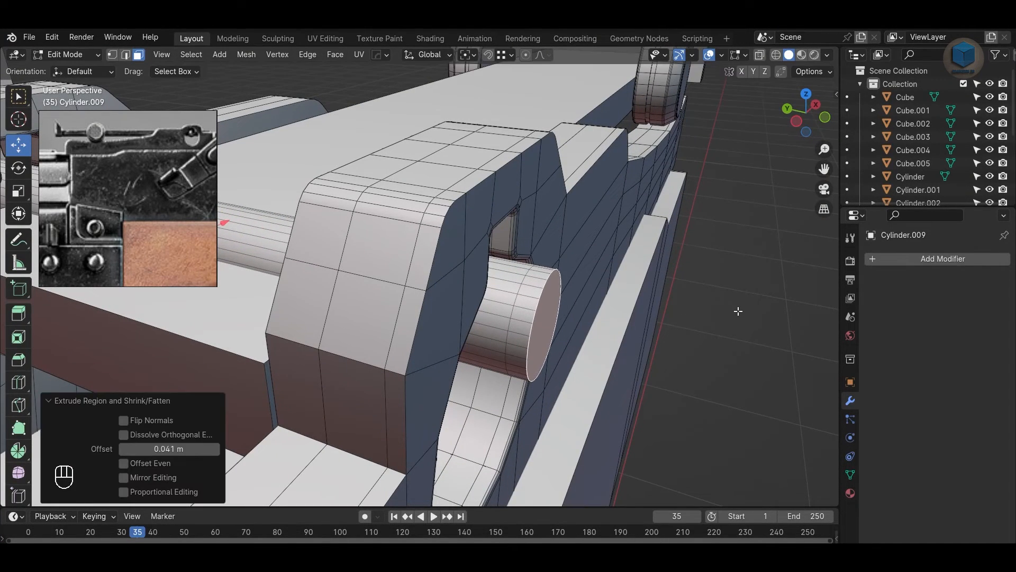
Step: Scale the pin's end faces down around their individual origins to taper both tips
click(467, 55)
click(493, 116)
key(s)
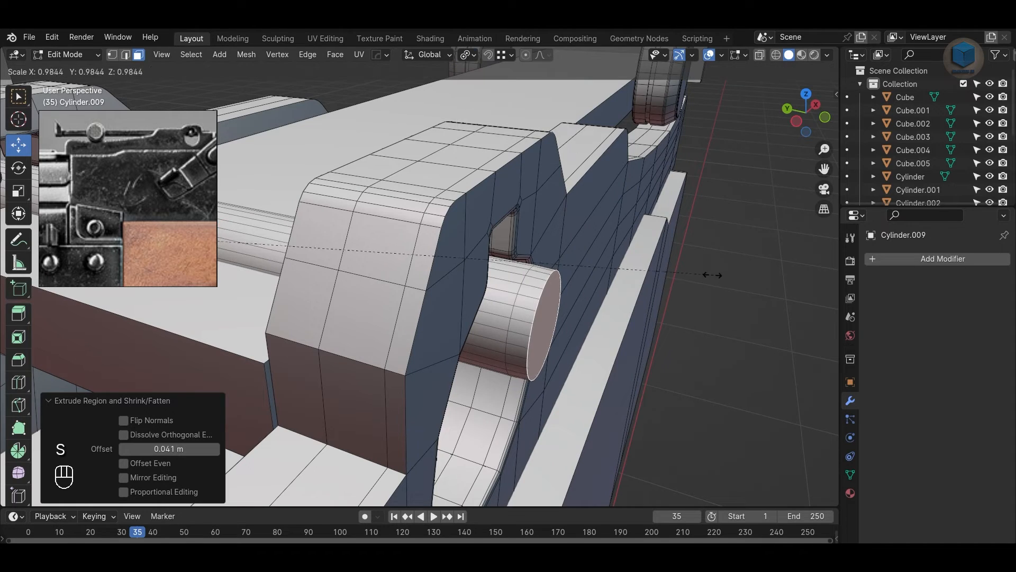
click(732, 291)
key(s)
key(y)
click(713, 281)
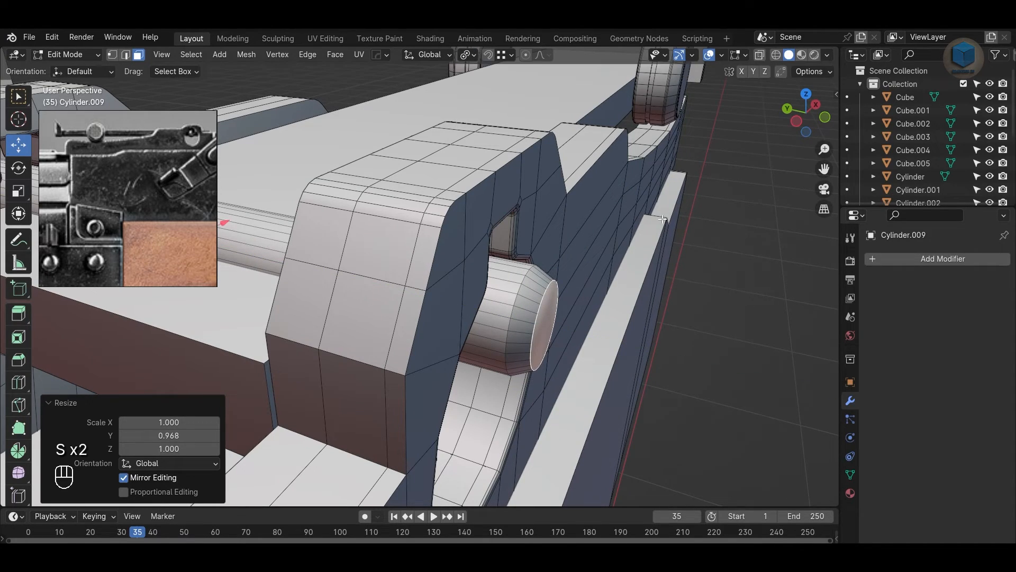
Step: Change the pivot point and scale the pin's end faces slightly inward along Y to shorten the tapered tips
click(466, 59)
click(497, 86)
key(s)
key(y)
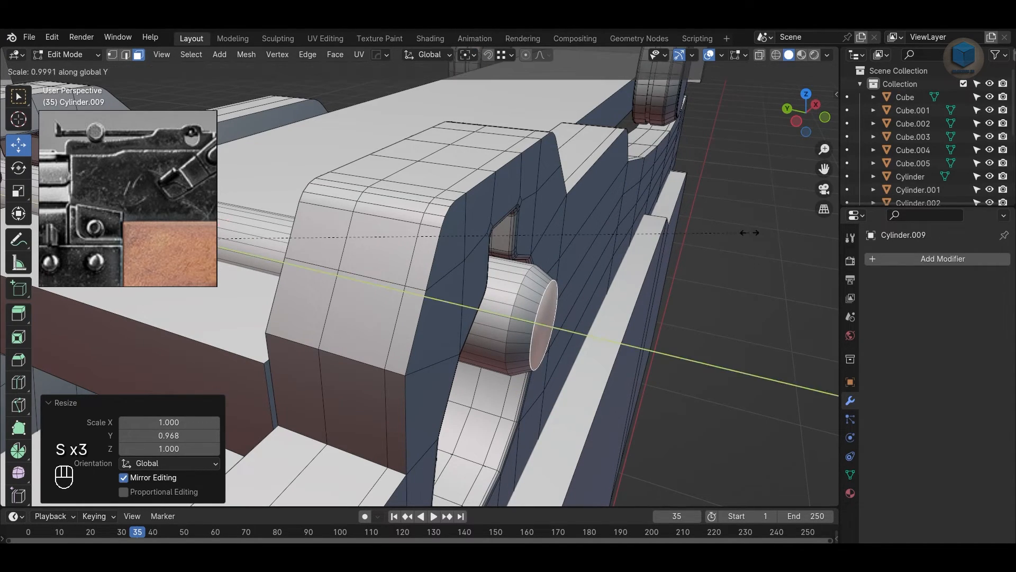
click(746, 233)
click(654, 371)
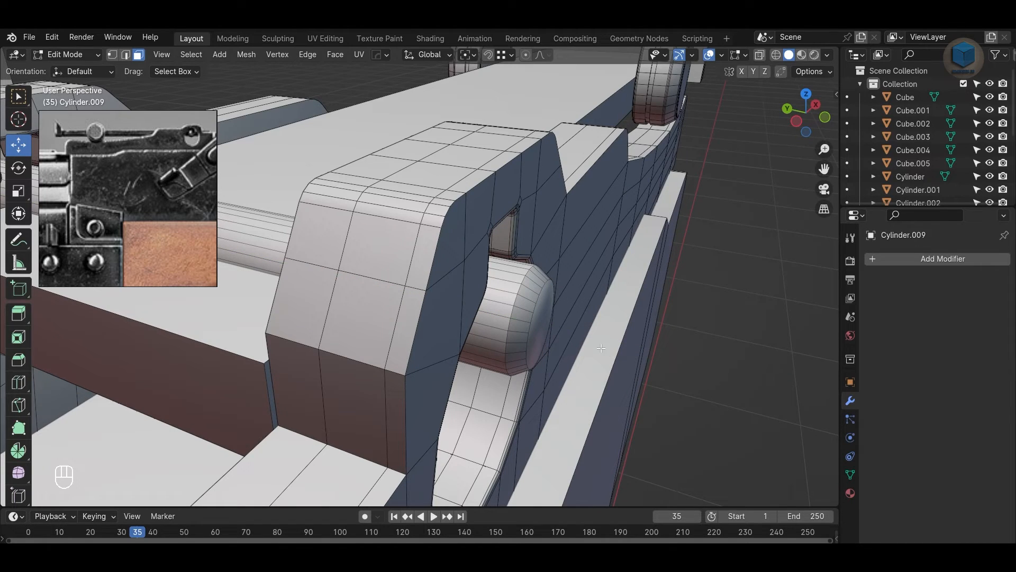
Step: Add one centred loop cut around the cross pin and bevel it wide so its edges lie near both ends
key(ctrl+r)
click(261, 219)
right_click(262, 219)
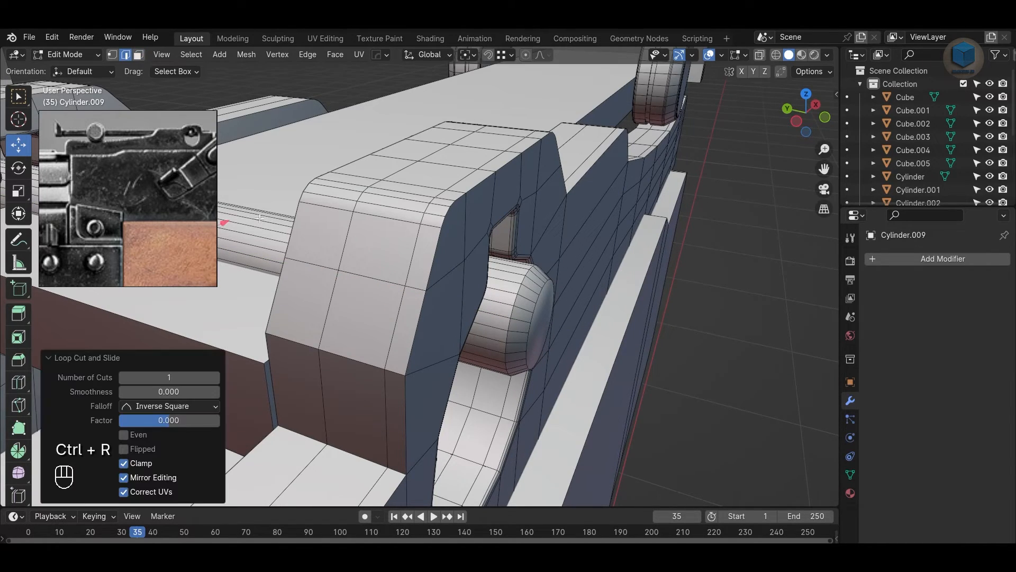
alt+drag(262, 219, 298, 240)
alt+drag(630, 339, 589, 335)
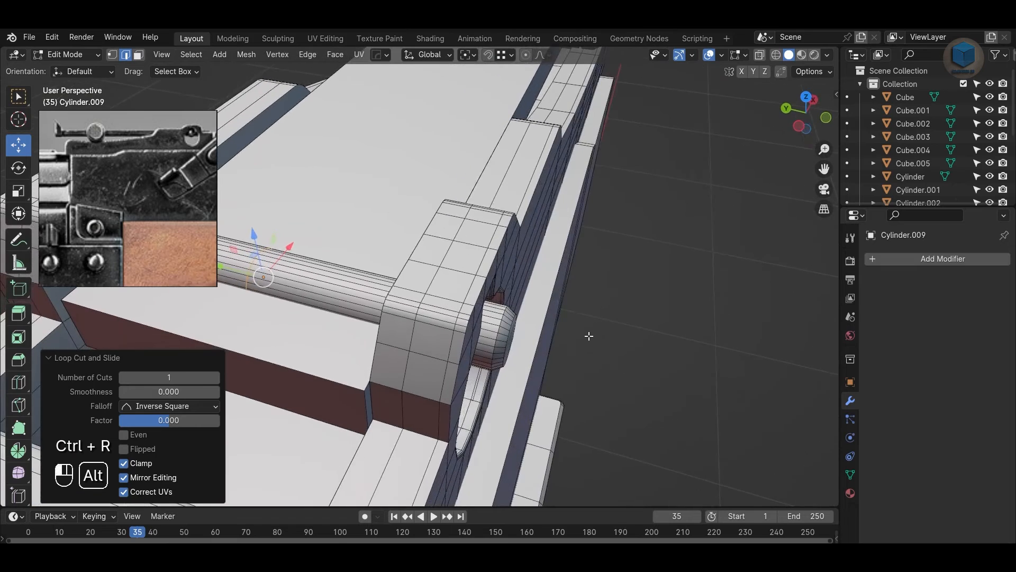
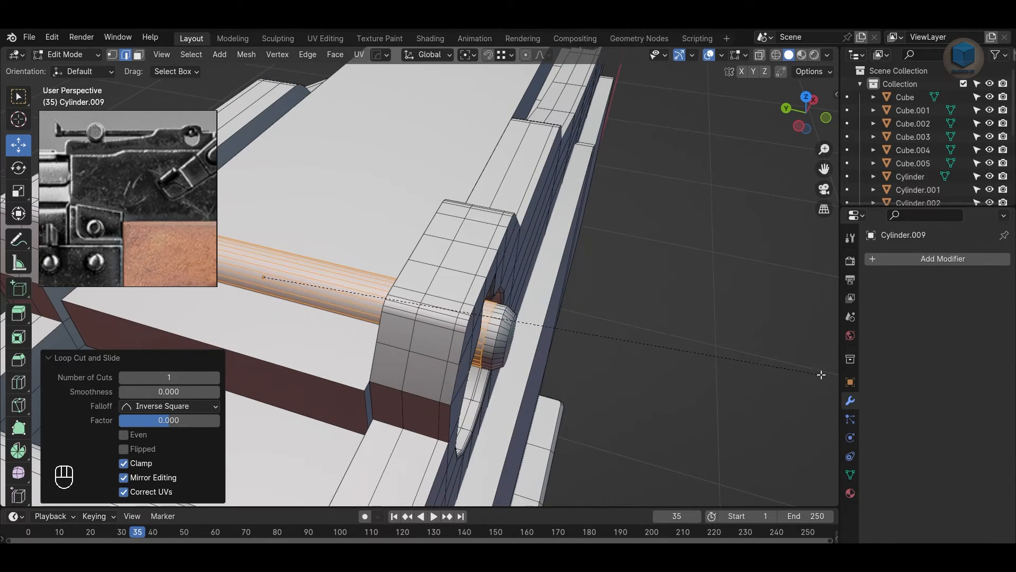
click(821, 375)
click(732, 406)
Step: Select the edge loops near both ends of the cross pin and bevel them into narrow bands
scroll(635, 391, up, 2)
key(2)
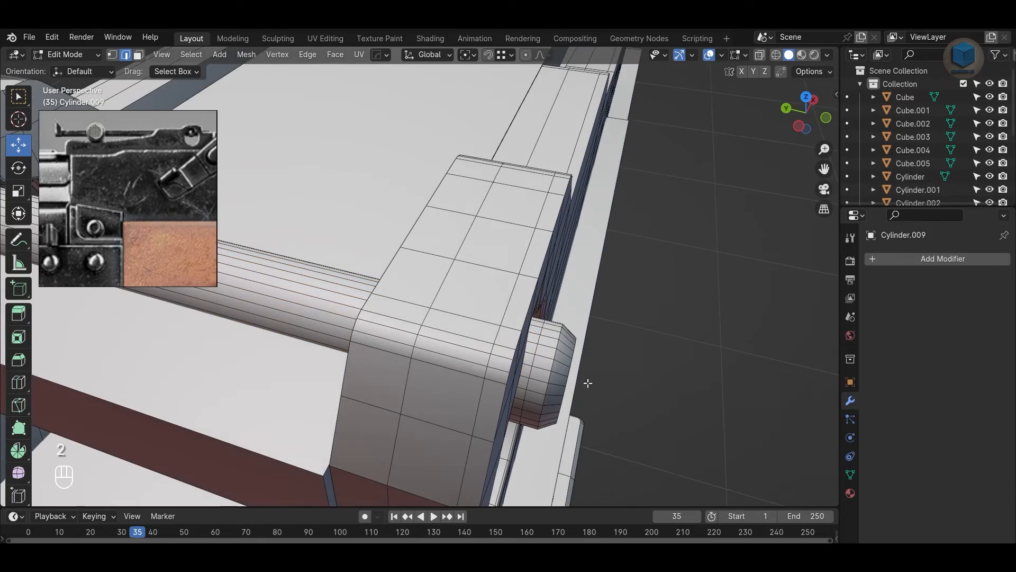
alt+shift+click(537, 348)
scroll(534, 344, down, 3)
alt+drag(349, 323, 444, 296)
scroll(476, 286, up, 3)
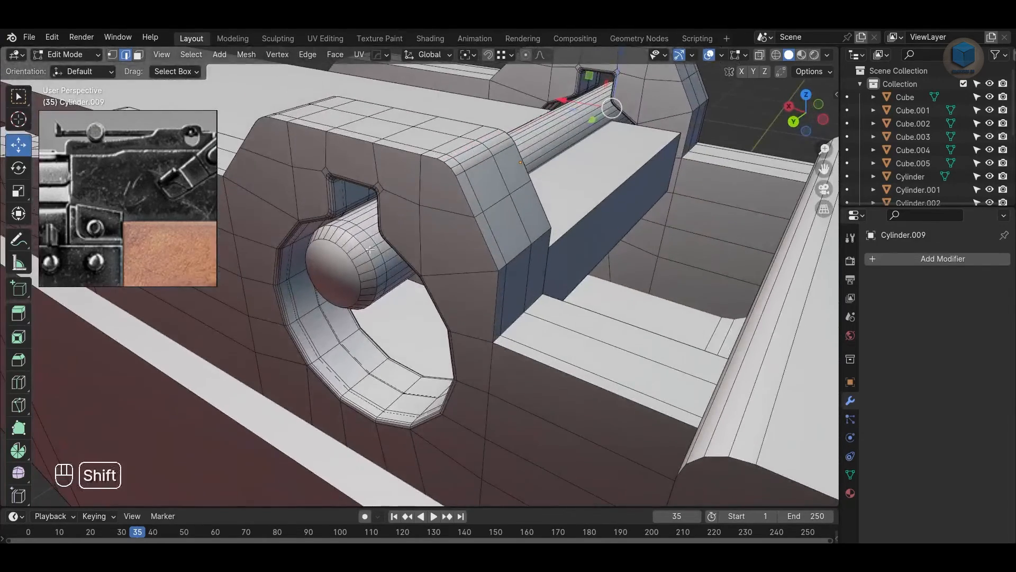
alt+shift+click(373, 248)
scroll(582, 283, up, 2)
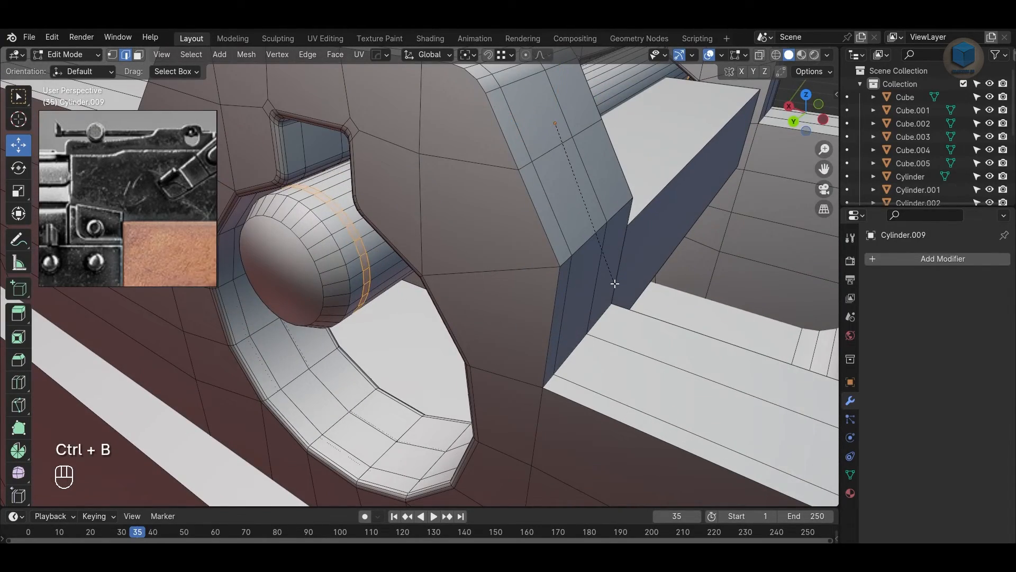
right_click(614, 283)
Step: Extrude the narrow face bands inward along their normals to cut a groove near each end of the pin
key(3)
scroll(373, 244, up, 3)
right_click(341, 301)
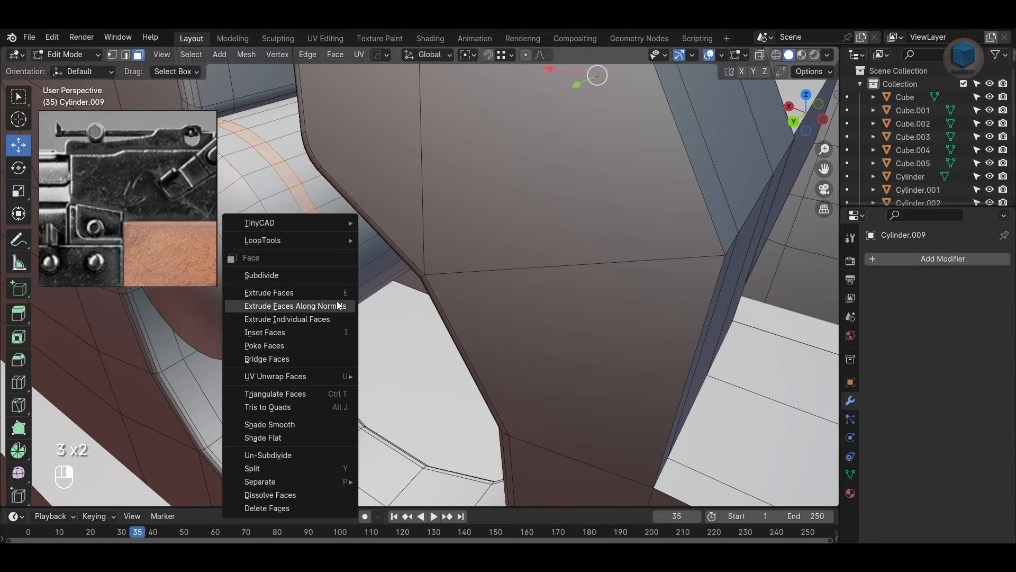
click(342, 301)
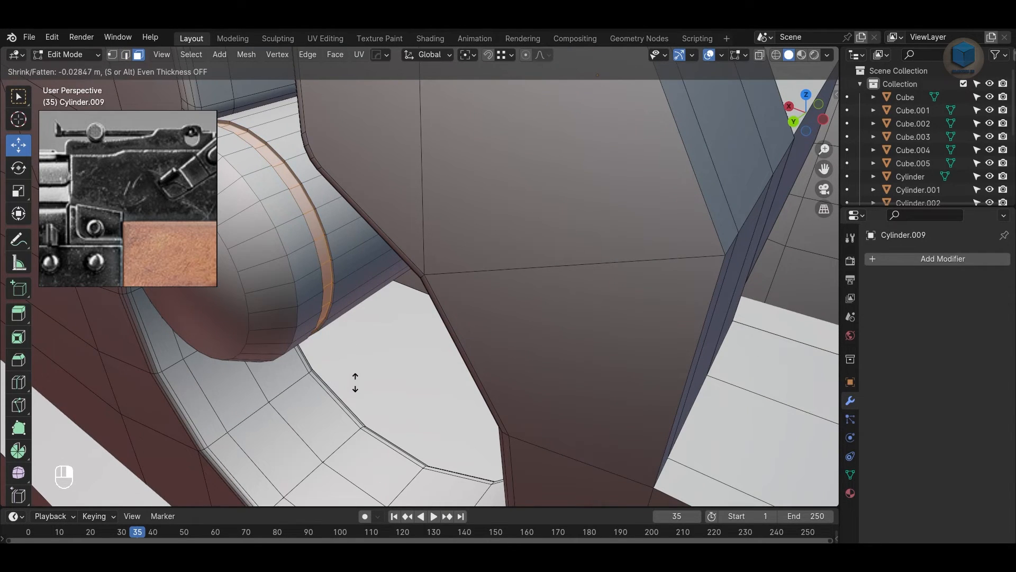
click(359, 415)
scroll(360, 408, down, 5)
key(Tab)
middle_drag(368, 349, 405, 310)
Step: Bevel the rims of both pin end caps with a width of about 0.0206 m and 3 segments
key(Tab)
key(3)
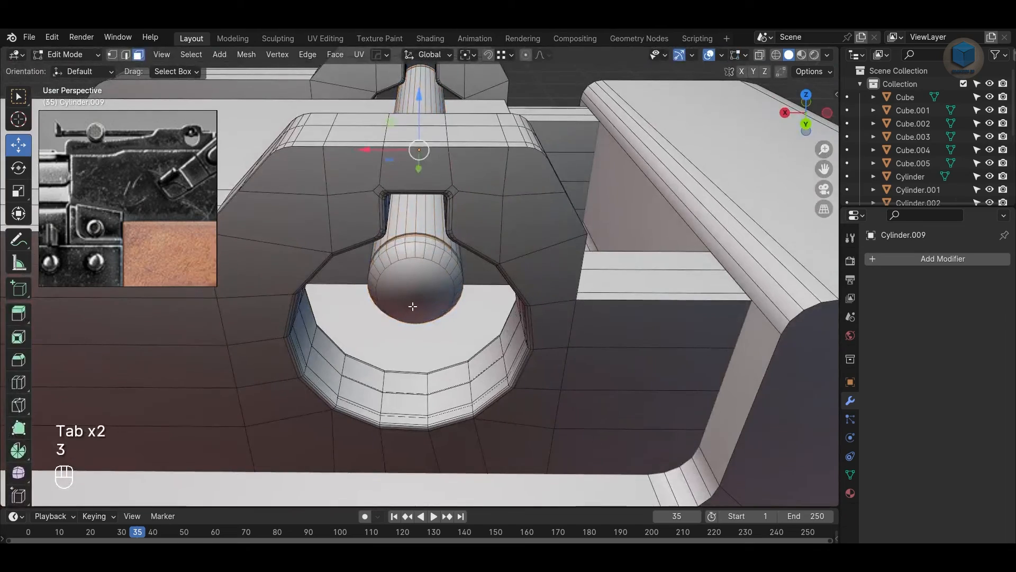
scroll(413, 306, up, 1)
click(413, 306)
alt+drag(617, 274, 381, 243)
shift+click(514, 333)
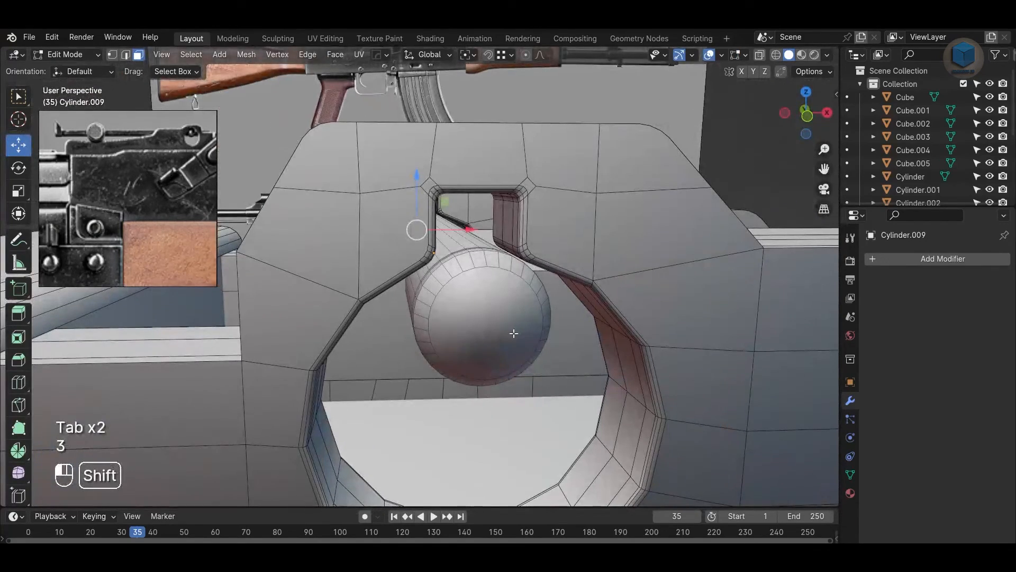
key(2)
scroll(582, 328, up, 3)
key(ctrl+b)
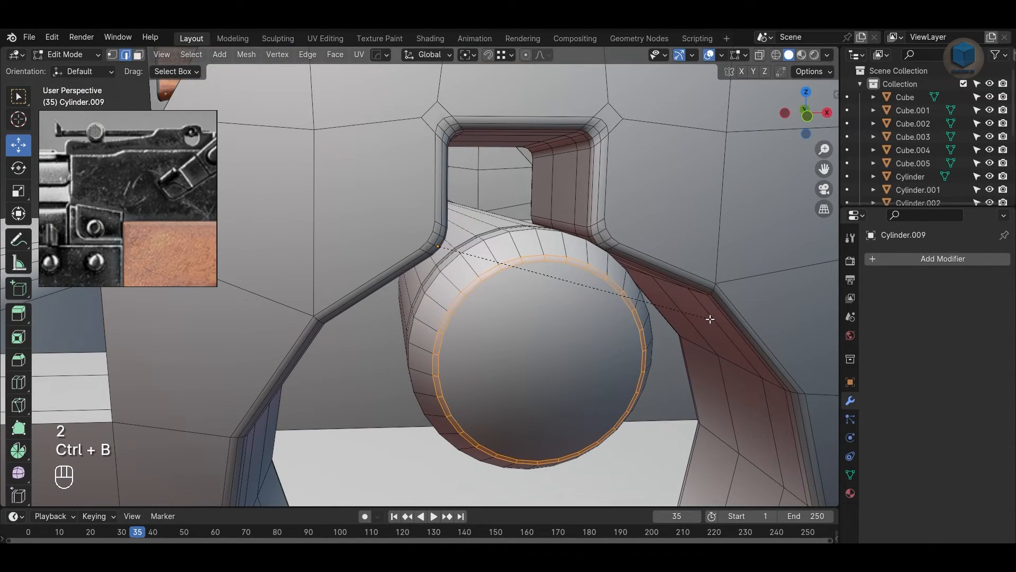
click(710, 319)
scroll(699, 212, down, 5)
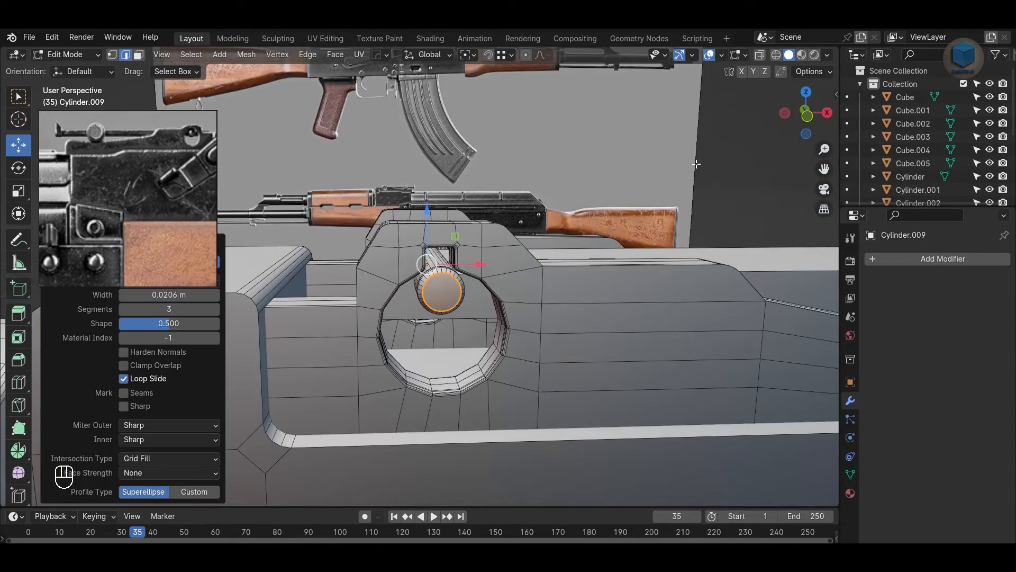
Step: Select the shoulder edge loop beside the cap at each end of the cross pin
click(696, 164)
scroll(540, 318, up, 4)
alt+drag(540, 318, 560, 321)
scroll(556, 323, up, 2)
alt+shift+click(506, 343)
scroll(506, 343, down, 4)
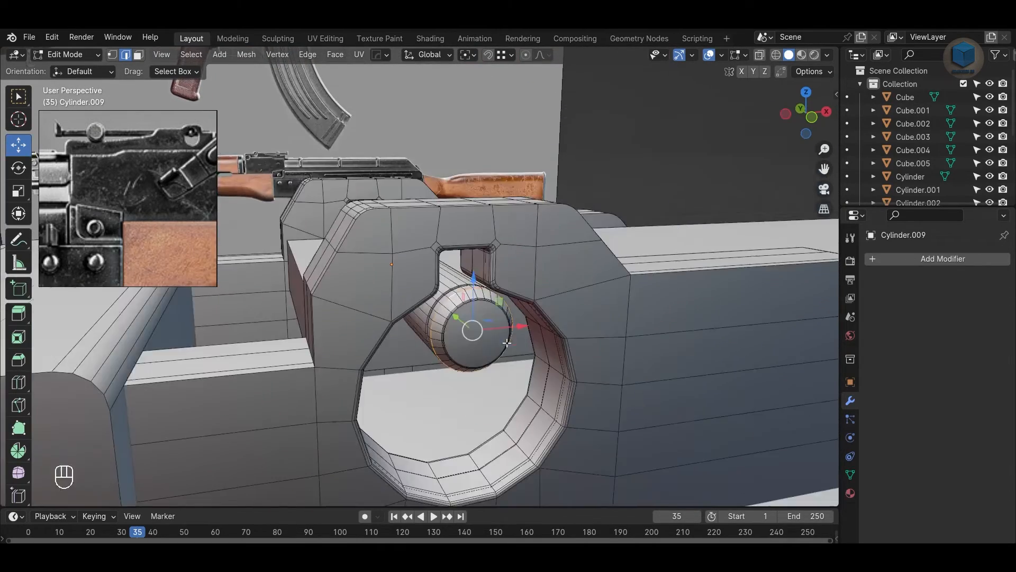
alt+drag(507, 343, 434, 272)
alt+shift+click(397, 243)
scroll(396, 243, up, 4)
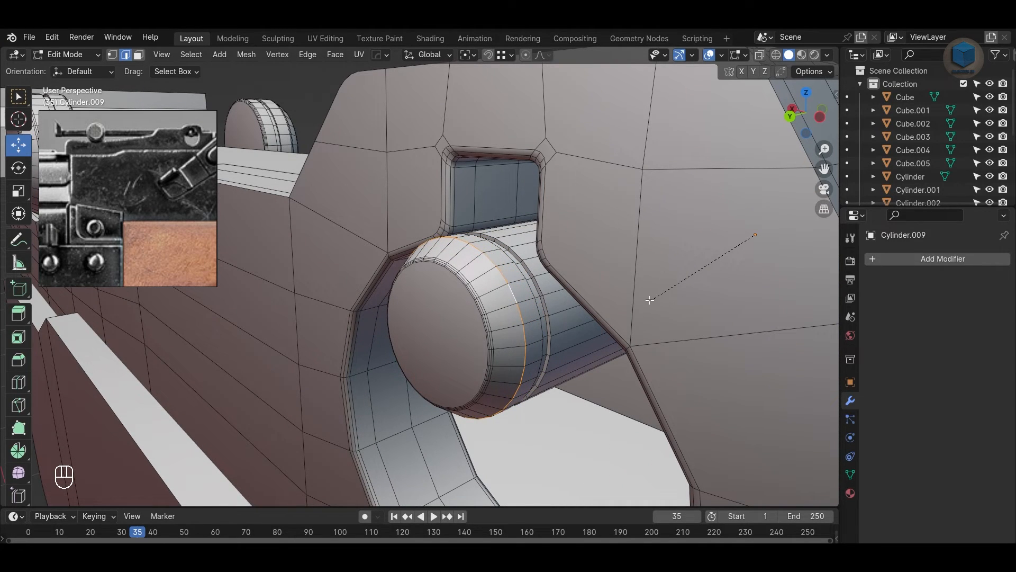
Step: Try to bevel the pin's two shoulder loops with a width of 0.00913 m and 3 segments
click(649, 300)
alt+drag(611, 323, 588, 305)
key(ctrl+z)
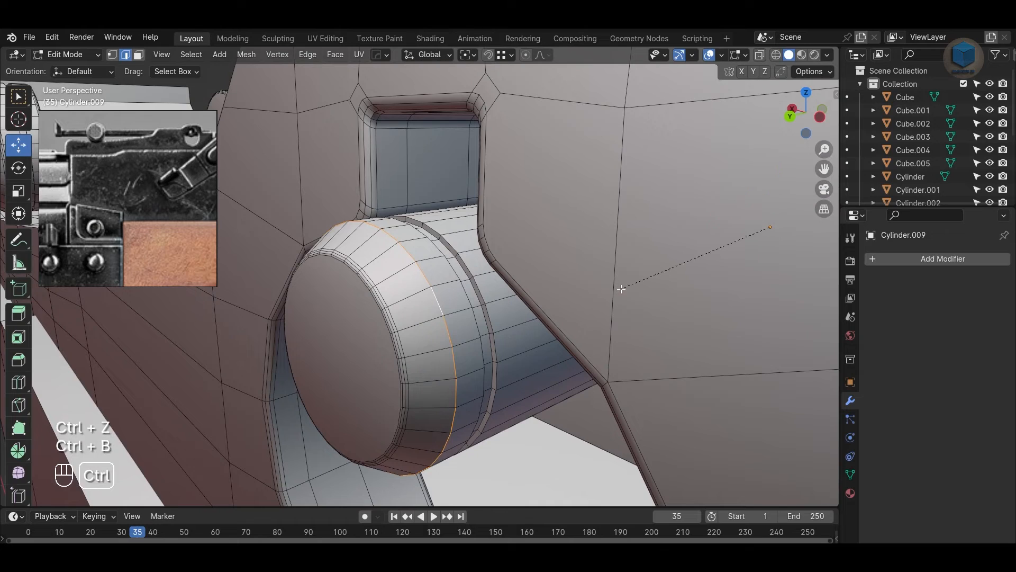
click(614, 288)
key(z)
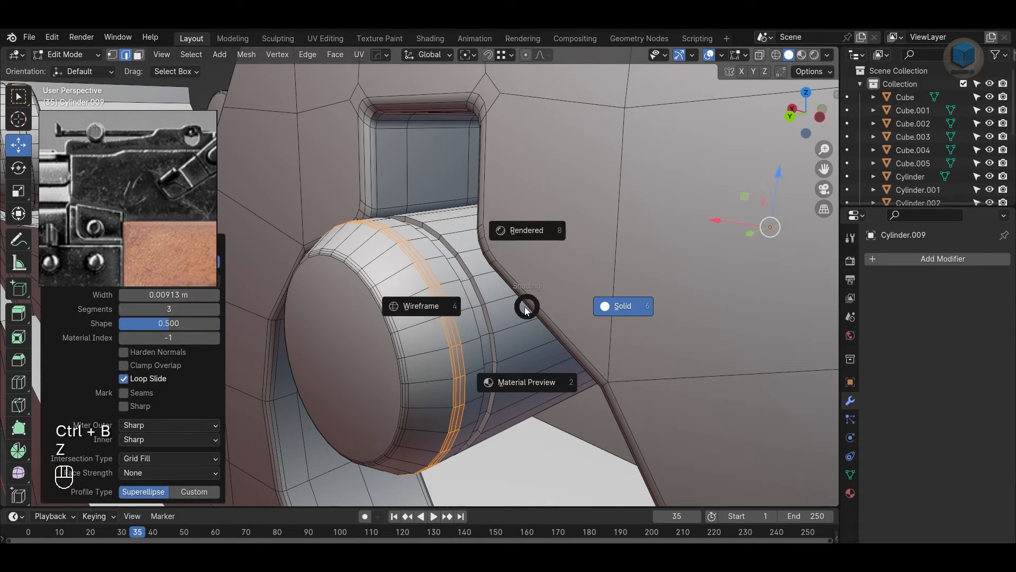
click(519, 310)
key(ctrl+z)
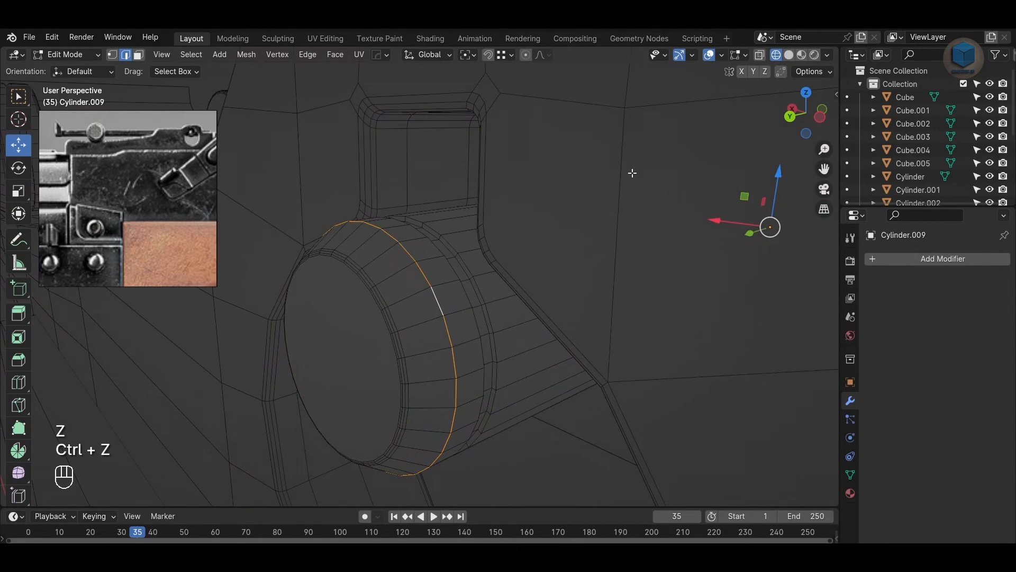
click(789, 54)
Step: Apply the cross pin's scale, bevel its two shoulder loops into narrow bands, and save the file
key(Tab)
key(ctrl+a)
click(503, 306)
key(Tab)
key(ctrl+b)
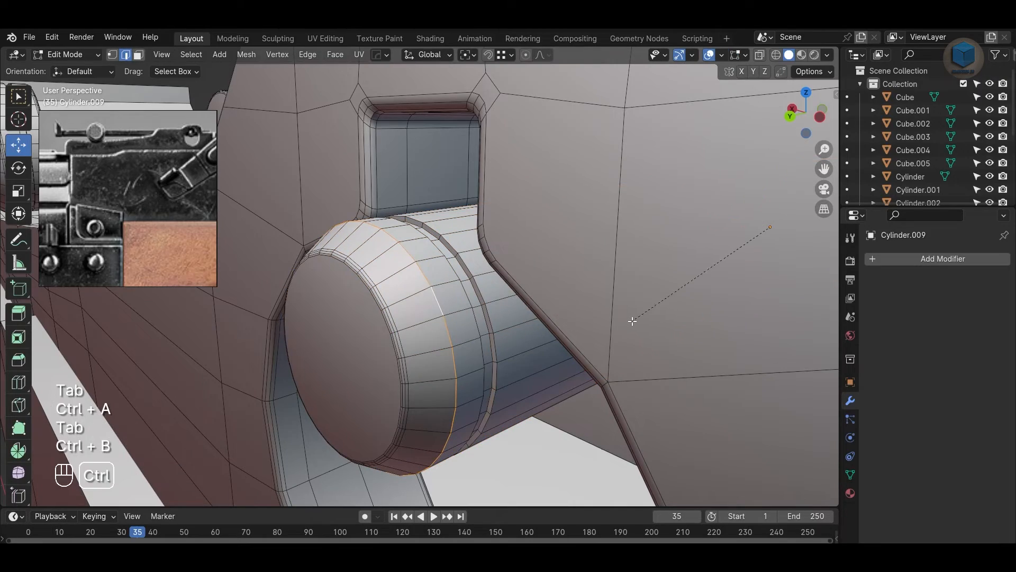
click(626, 319)
key(Tab)
scroll(502, 360, down, 5)
key(ctrl+s)
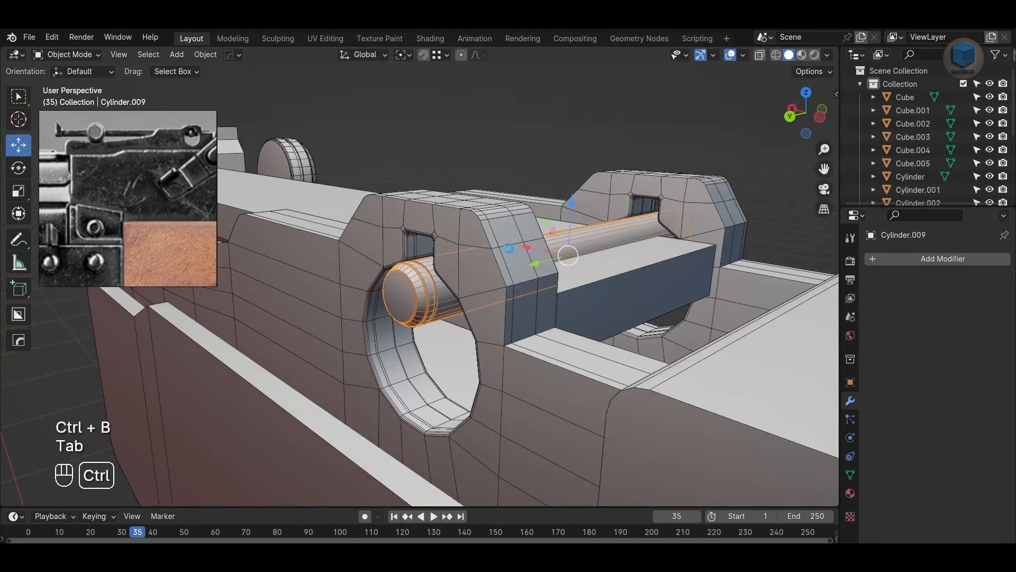
Step: Add a centred lengthwise loop cut to the sight leaf and bevel it into a narrow strip
click(643, 151)
scroll(653, 195, down, 4)
alt+middle_drag(653, 196, 484, 265)
scroll(484, 254, down, 4)
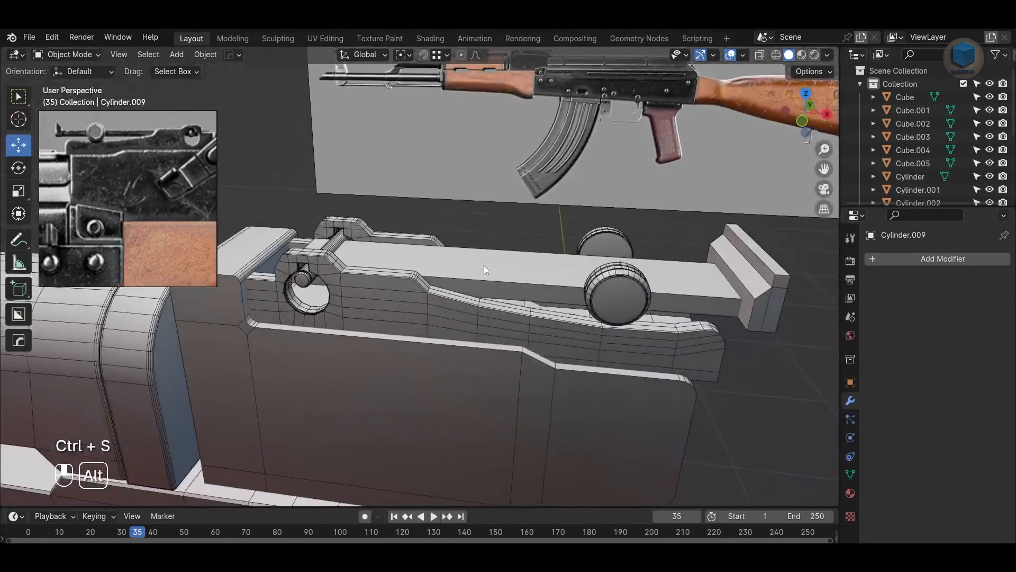
alt+middle_drag(426, 339, 462, 338)
click(463, 340)
key(Tab)
alt+middle_drag(688, 389, 703, 415)
scroll(529, 405, up, 2)
alt+middle_drag(476, 394, 462, 408)
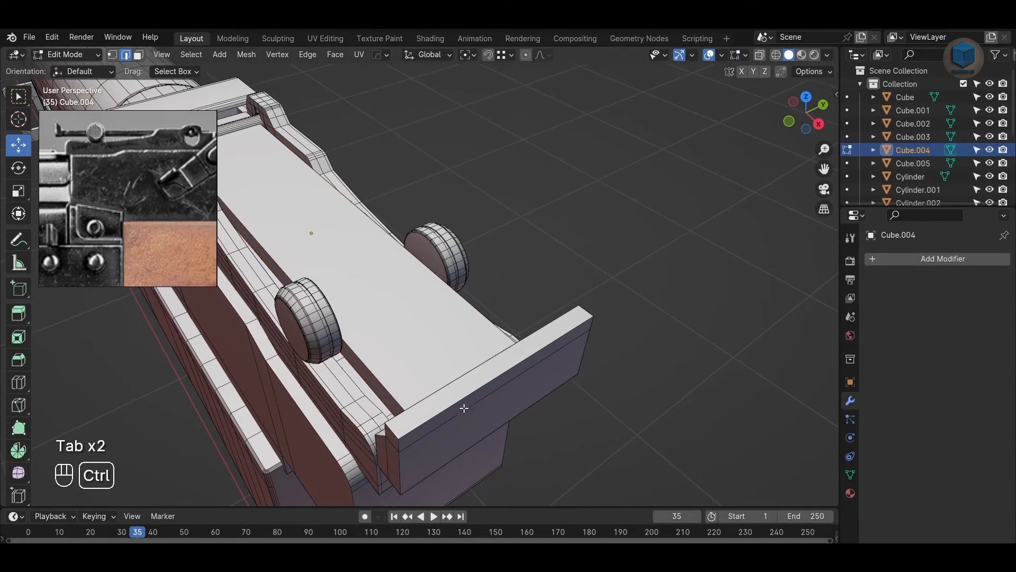
key(ctrl+r)
click(468, 401)
right_click(469, 401)
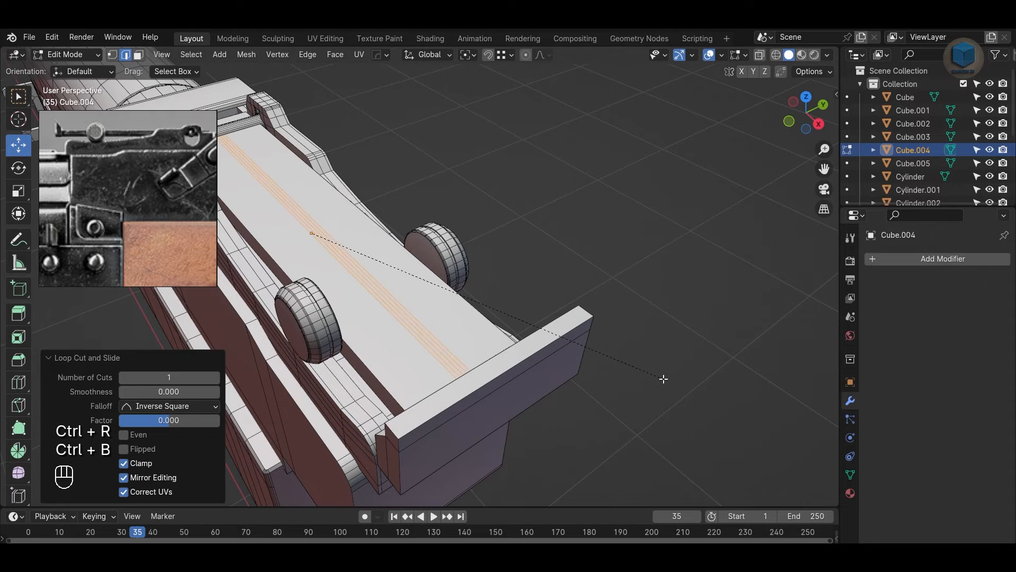
click(662, 377)
Step: Add a crosswise loop cut near the leaf's rear end at factor 0.836 and bevel it 0.0312 m with 1 segment
alt+middle_drag(662, 377, 530, 375)
click(525, 377)
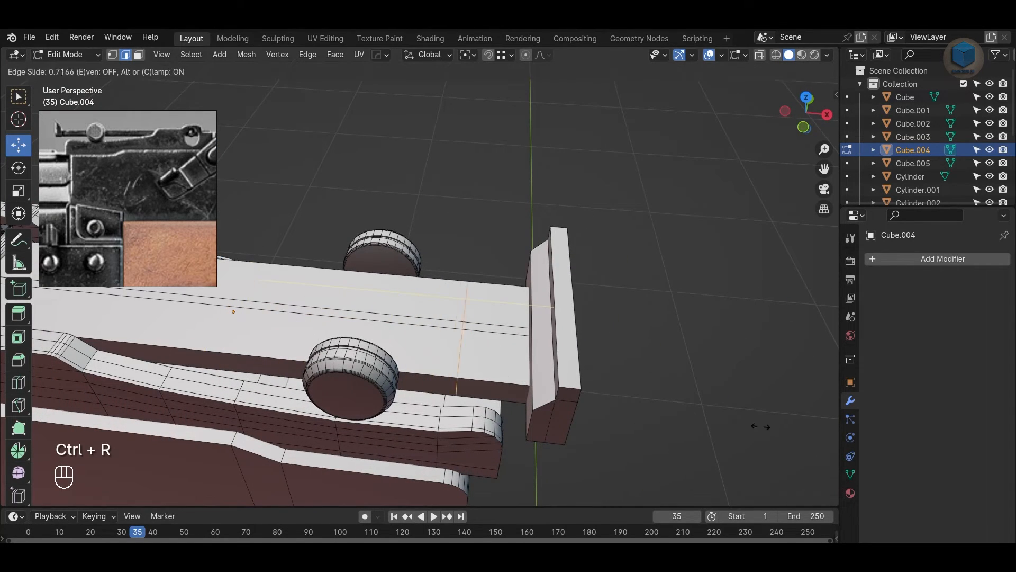
click(800, 427)
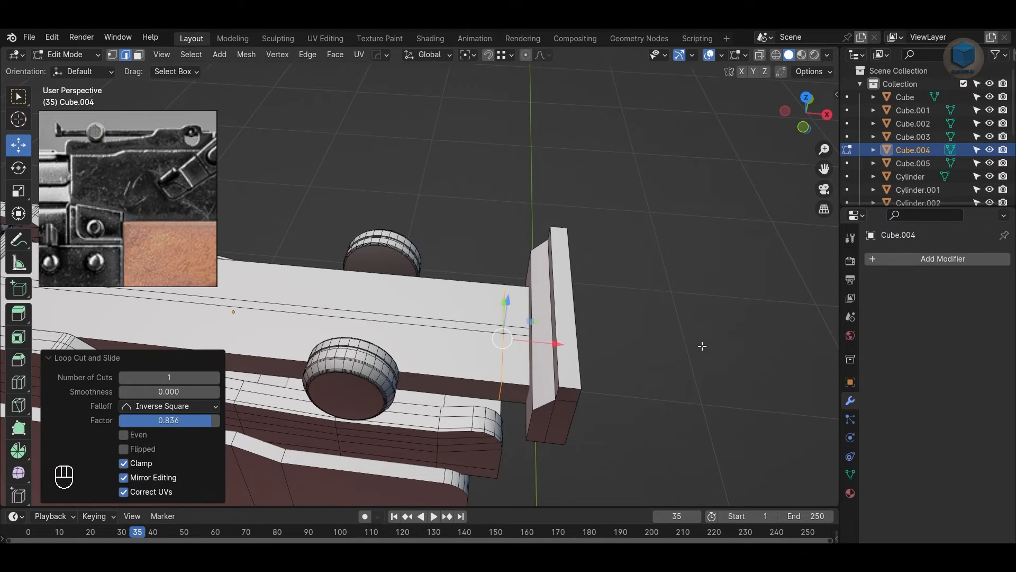
click(730, 424)
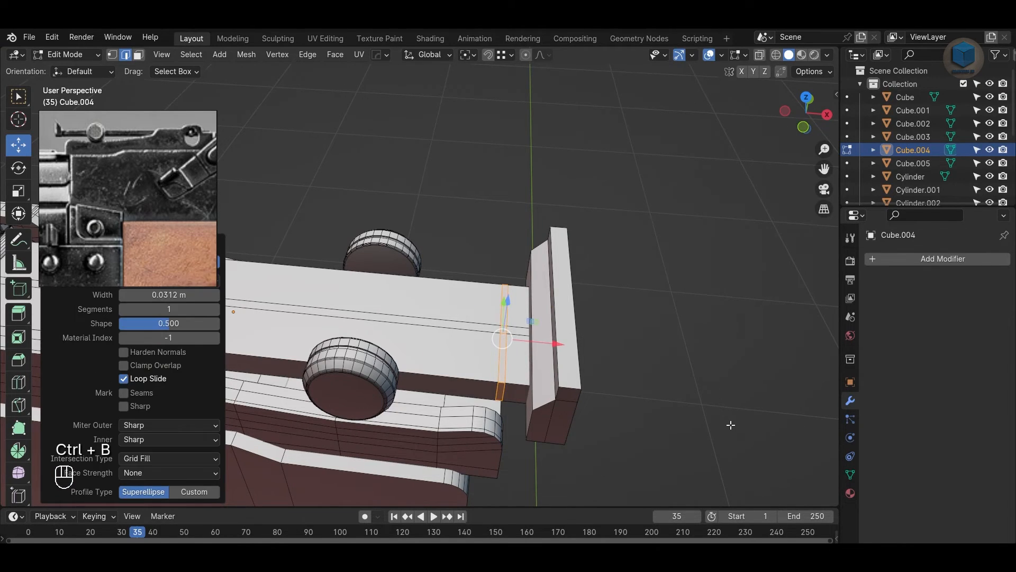
Step: Isolate the sight leaf and select the face loops of its lengthwise and crosswise strips
key(3)
middle_drag(730, 424, 662, 425)
click(525, 350)
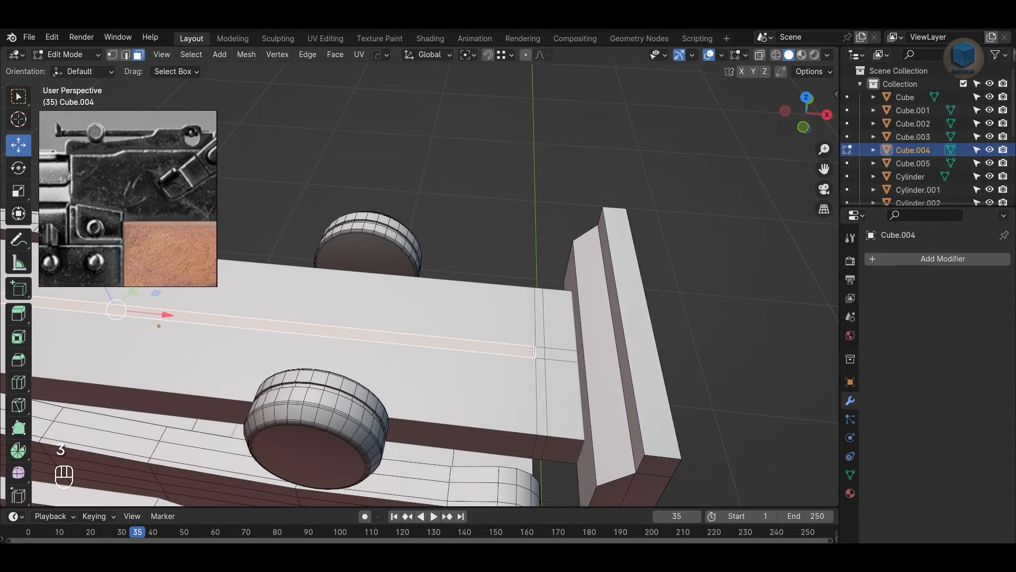
alt+shift+click(537, 351)
middle_drag(537, 350, 370, 388)
key(Tab)
key(shift+h)
key(Tab)
alt+shift+click(339, 392)
mouse_move(422, 422)
middle_down()
mouse_move(426, 367)
mouse_move(416, 406)
middle_up()
Step: Try to extrude the strip faces slightly inward along their normals to form shallow grooves
right_click(517, 318)
click(516, 318)
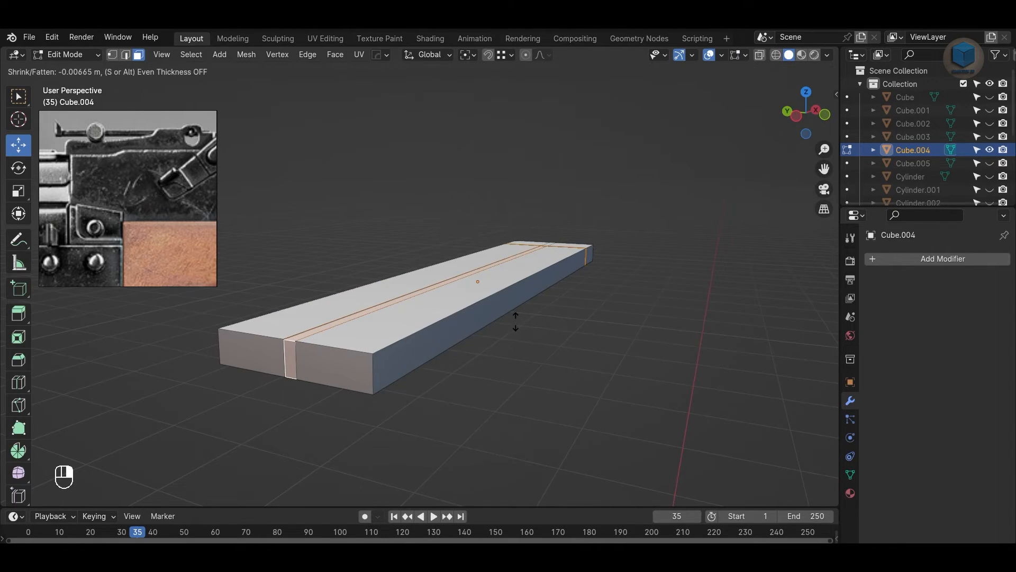
click(520, 325)
middle_drag(522, 325, 582, 413)
scroll(583, 412, up, 5)
key(Tab)
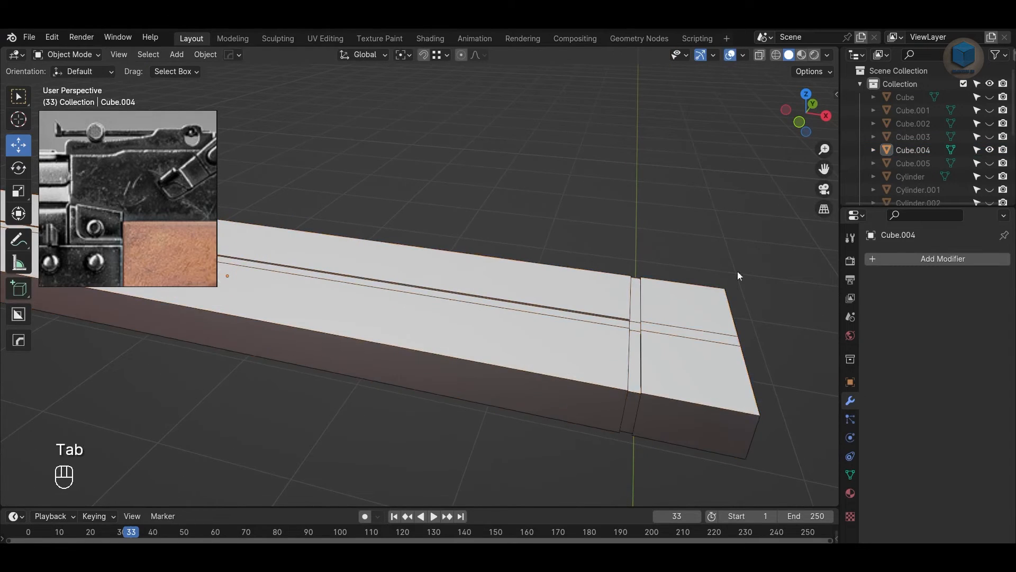
middle_drag(659, 284, 691, 285)
key(ctrl+z)
key(ctrl+z)
key(ctrl+z)
key(ctrl+z)
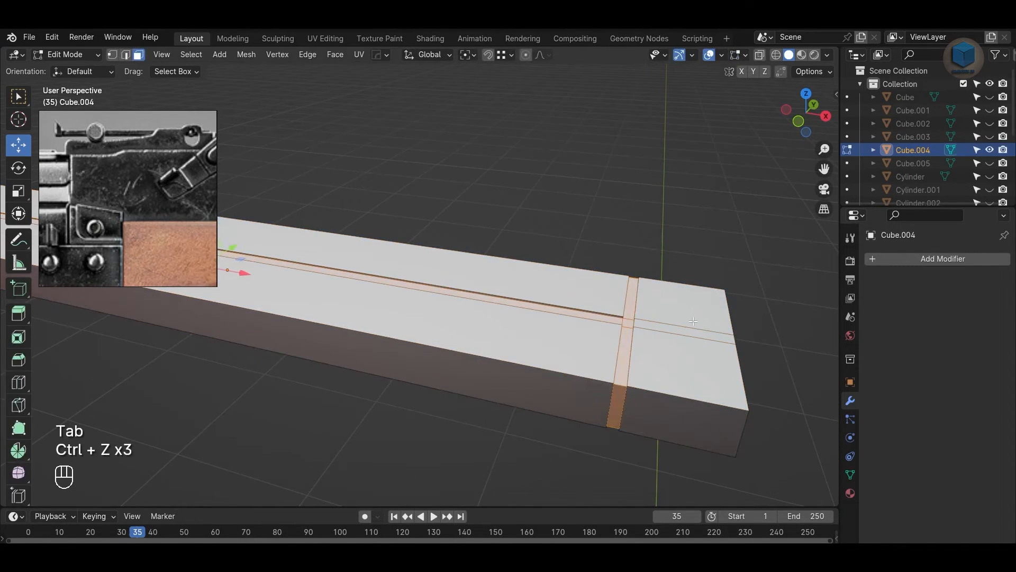
Step: Extrude the selected strip faces inward along their normals by about 0.0113 m to cut grooves in the leaf
key(alt+s)
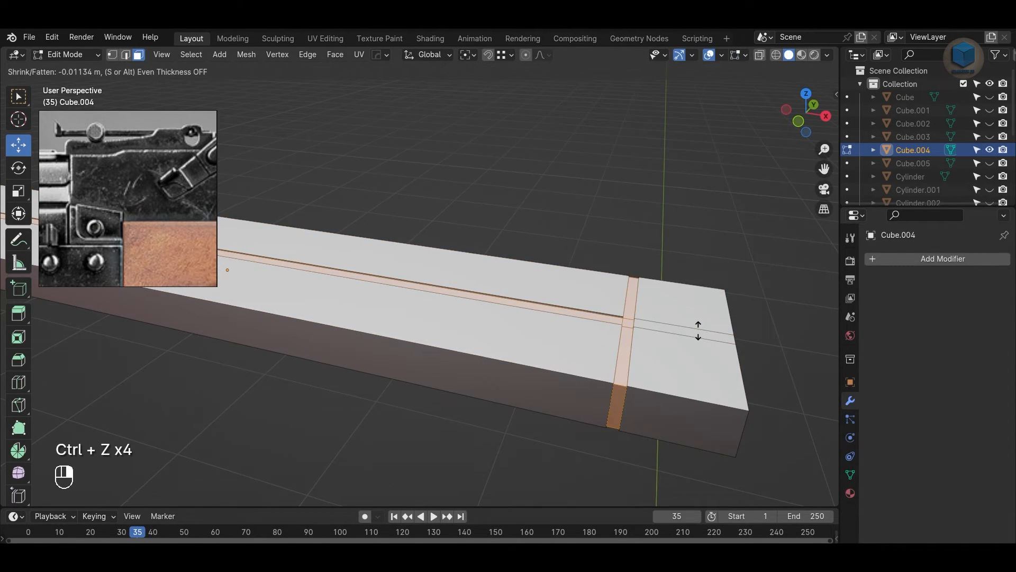
click(698, 327)
click(693, 220)
Step: Select the upper and lower long outer edges on both sides of the sight leaf
scroll(688, 223, down, 4)
alt+drag(450, 286, 584, 265)
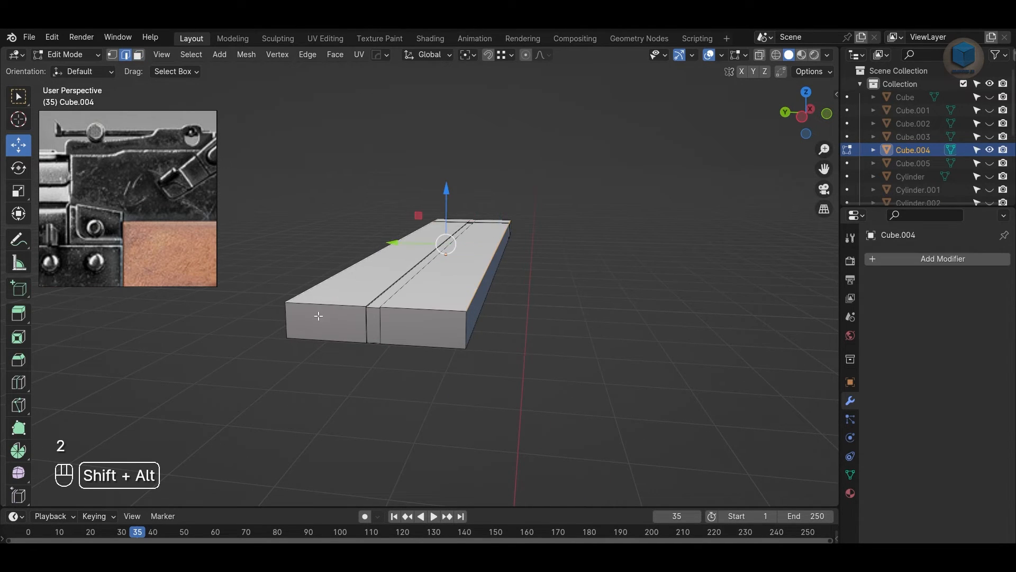
alt+drag(495, 361, 497, 312)
alt+shift+click(483, 280)
alt+shift+click(386, 249)
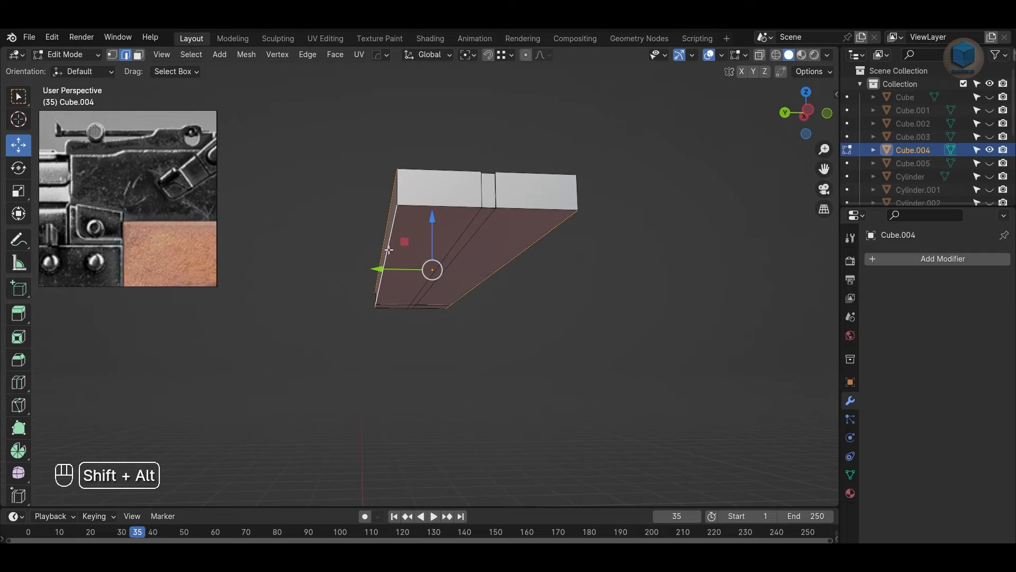
alt+drag(572, 315, 589, 386)
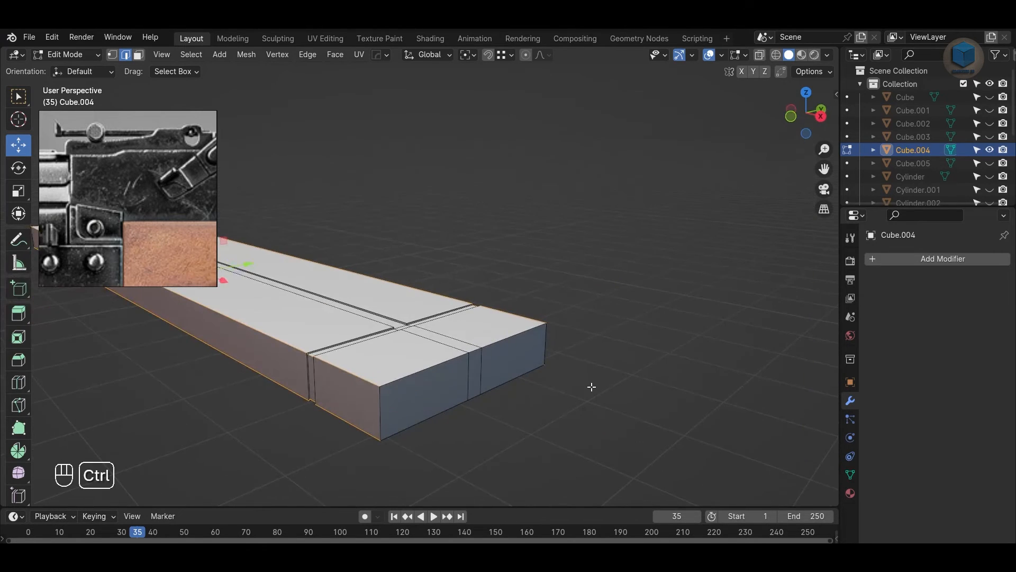
Step: Try a wide rounded bevel on the leaf's long edges with smooth shading, and unhide the other parts
key(ctrl+b)
scroll(609, 377, up, 3)
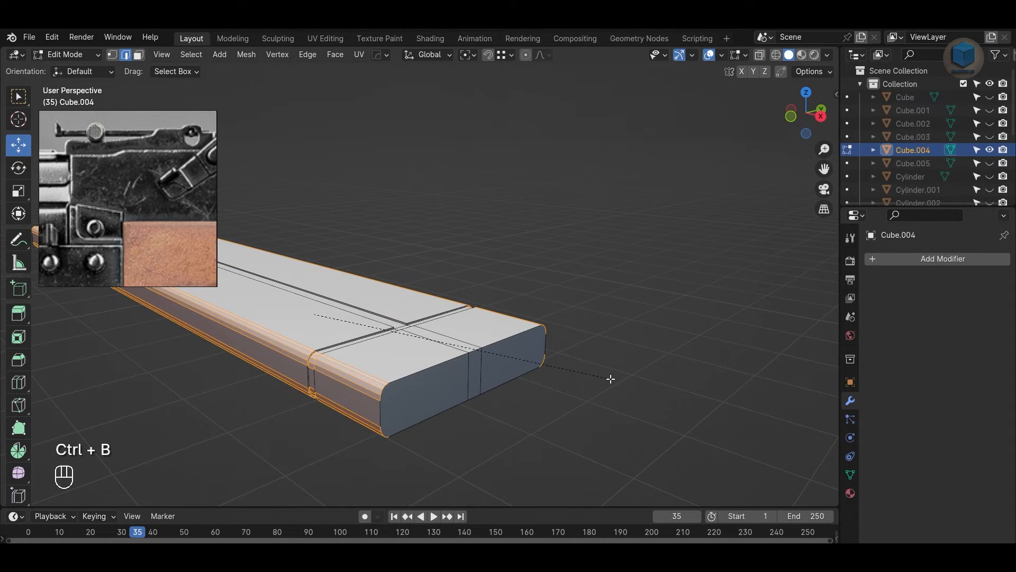
click(611, 379)
key(Tab)
right_click(500, 382)
click(477, 327)
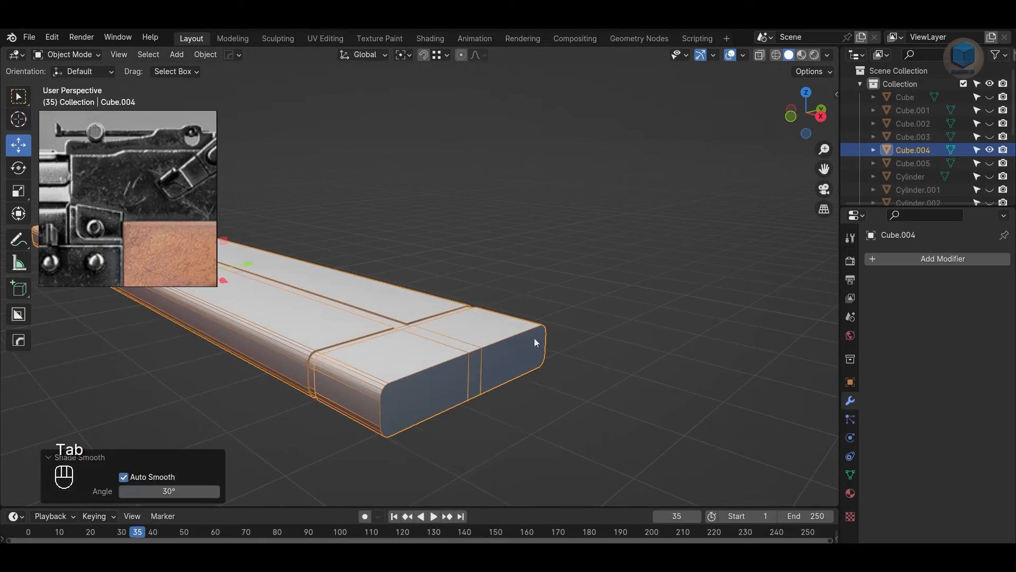
click(624, 369)
key(alt+h)
alt+drag(624, 371, 640, 328)
Step: Undo the unhiding, the smooth shading and the wide bevel on the leaf's long edges
key(ctrl+z)
key(ctrl+z)
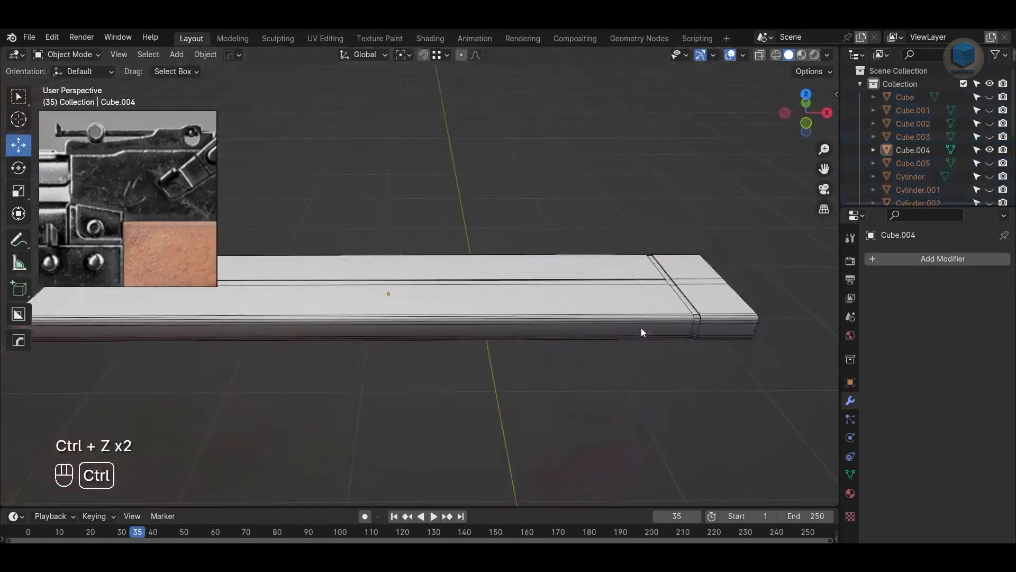
key(ctrl+z)
key(ctrl+z)
key(ctrl+z)
key(ctrl+z)
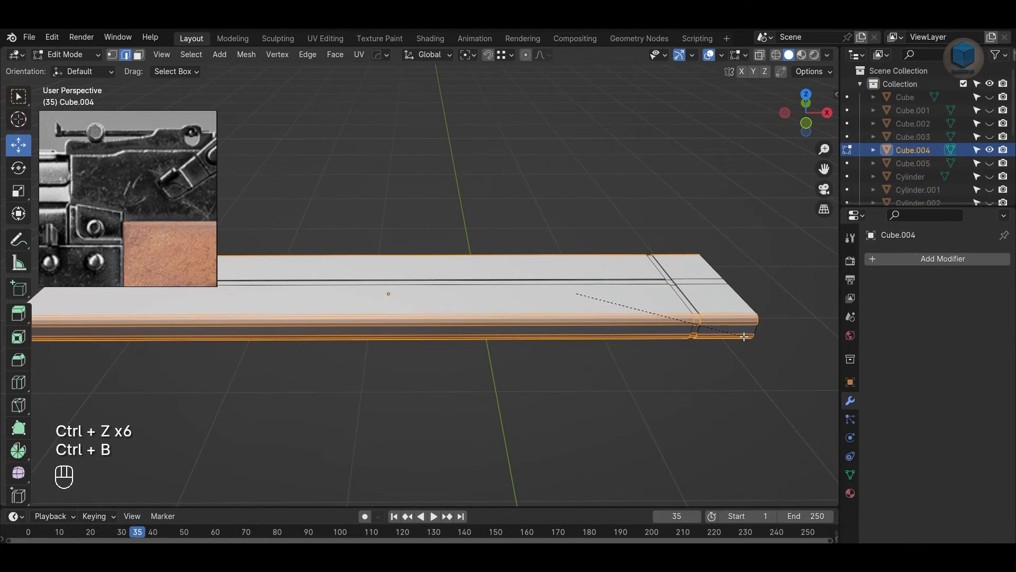
Step: Bevel the leaf's long edges with a narrower rounding and shade the leaf with auto smooth at 30°
click(713, 323)
key(Tab)
right_click(712, 319)
click(713, 310)
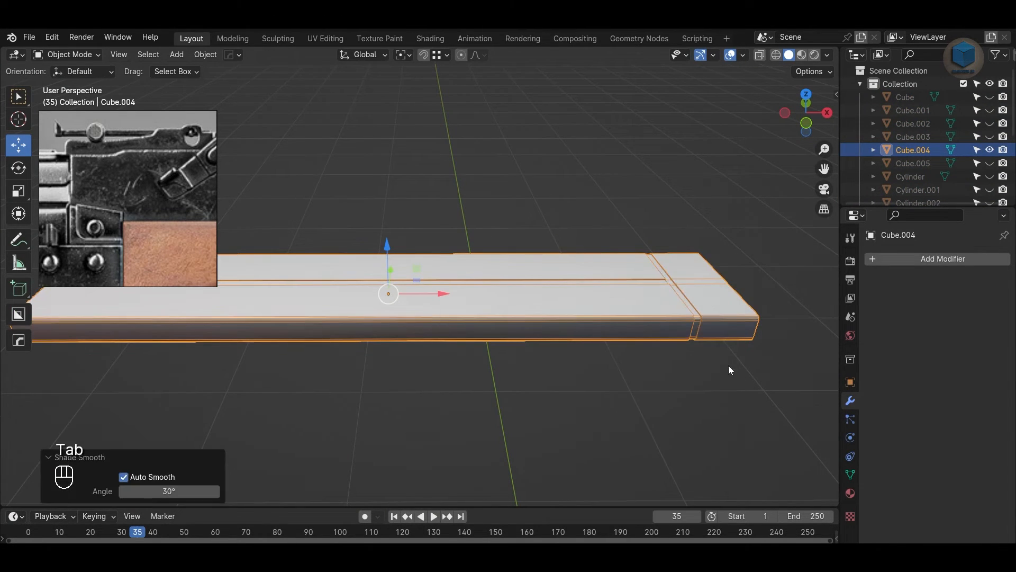
Step: Unhide all parts and scale the block at the leaf's rear end to 0.896 along Y
key(alt+h)
click(638, 243)
scroll(609, 305, down, 1)
alt+middle_drag(572, 334, 391, 354)
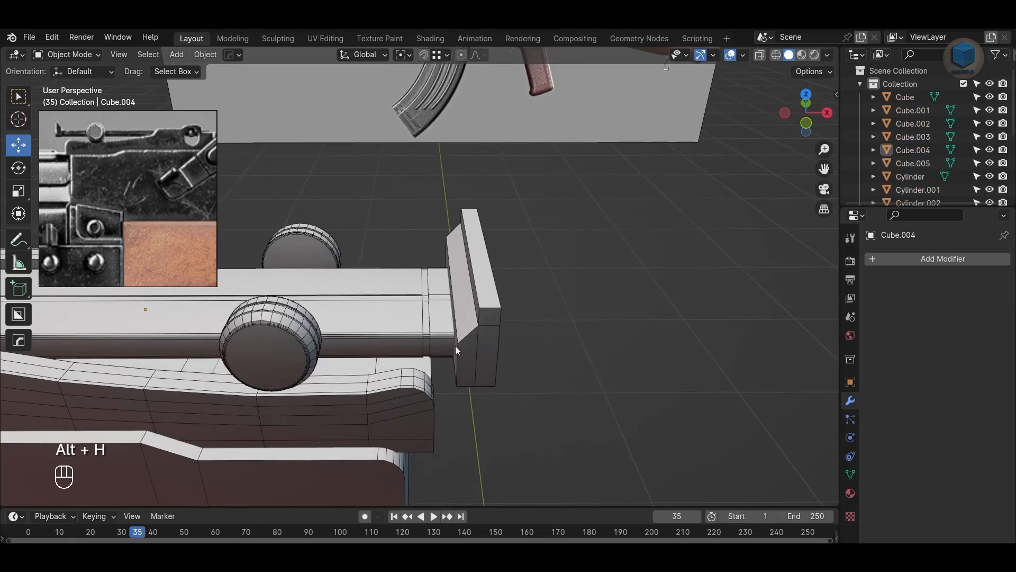
click(464, 345)
alt+middle_drag(466, 345, 549, 366)
key(s)
key(y)
click(691, 355)
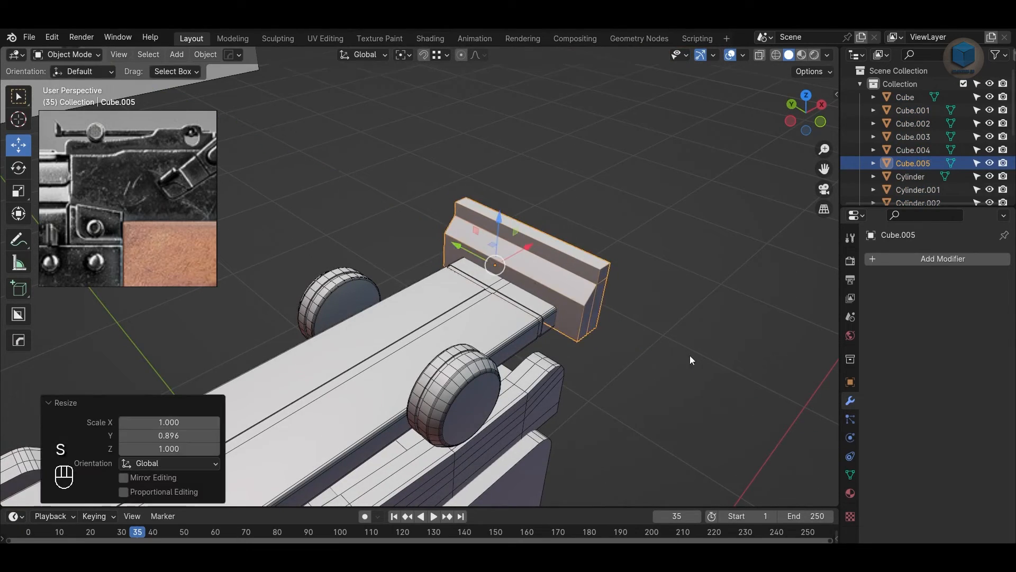
Step: Cut a centred edge loop around the rear block and bevel it 0.187 m wide with 1 segment
alt+middle_drag(690, 355, 386, 283)
key(Tab)
key(ctrl+r)
click(386, 281)
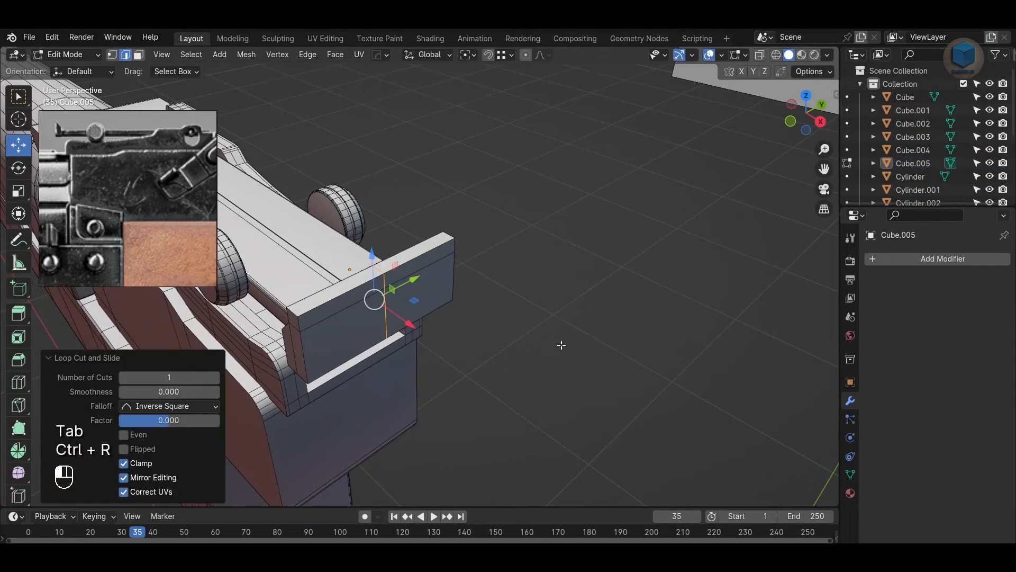
alt+middle_drag(561, 344, 665, 375)
alt+shift+click(534, 275)
alt+middle_drag(534, 275, 627, 397)
key(ctrl+b)
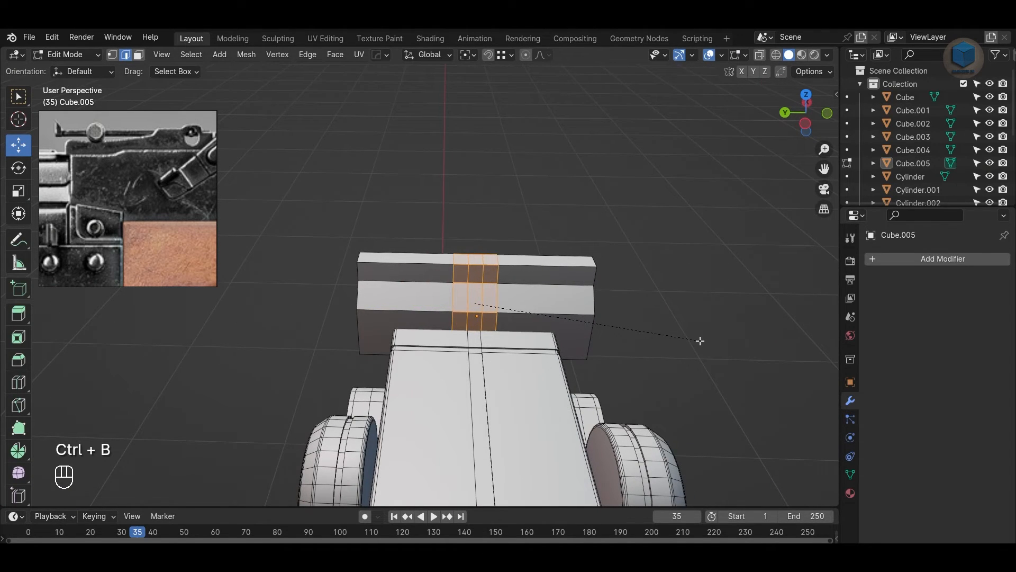
click(700, 340)
Step: Narrow the rear block's central strip by scaling it to about 0.83 along Y
key(s)
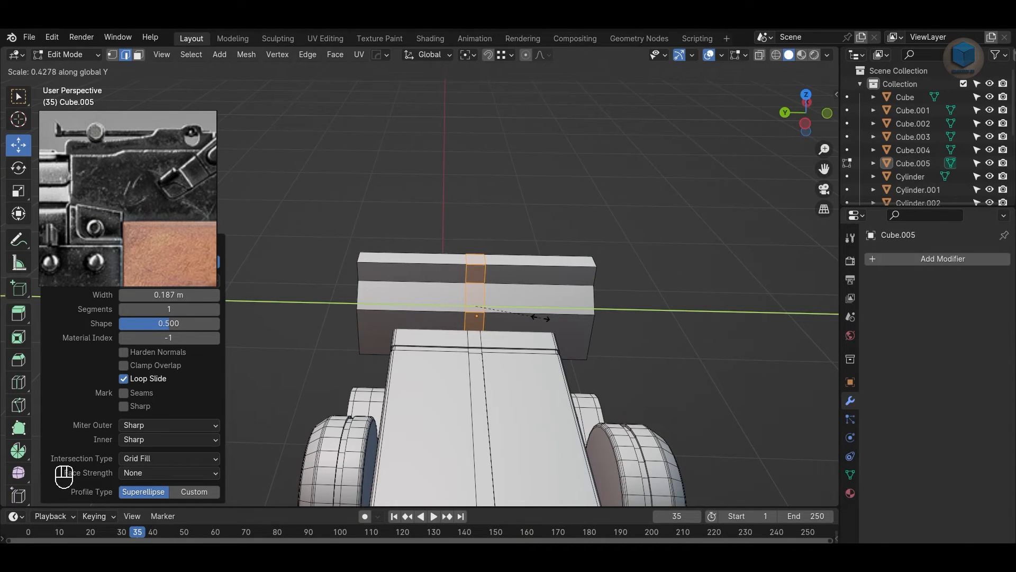
key(ctrl+z)
key(s)
key(y)
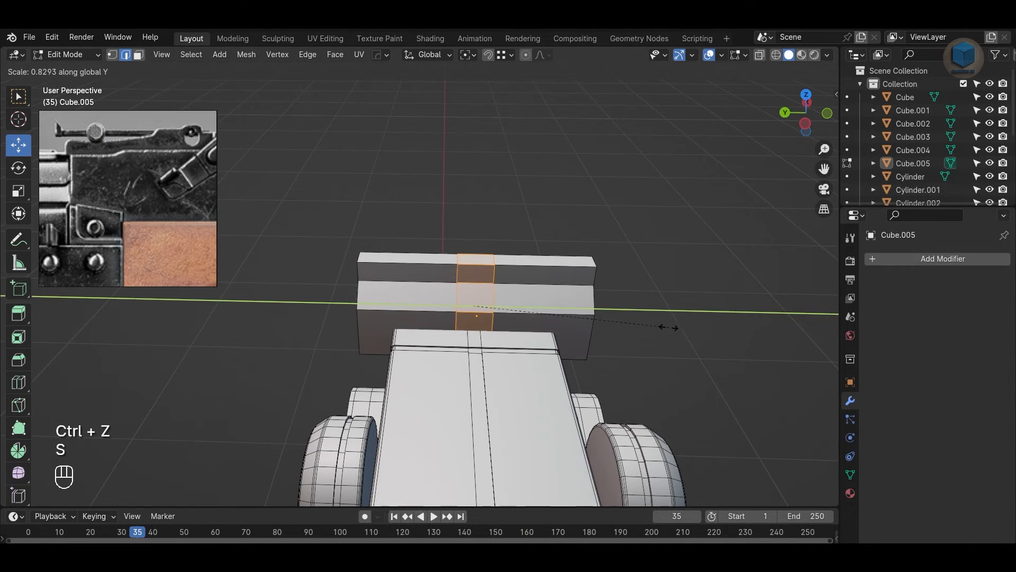
click(669, 328)
Step: Delete the upper faces of the rear block's central strip, front and back, to open the sight notch
alt+drag(719, 367, 477, 345)
key(KP_3)
key(alt+z)
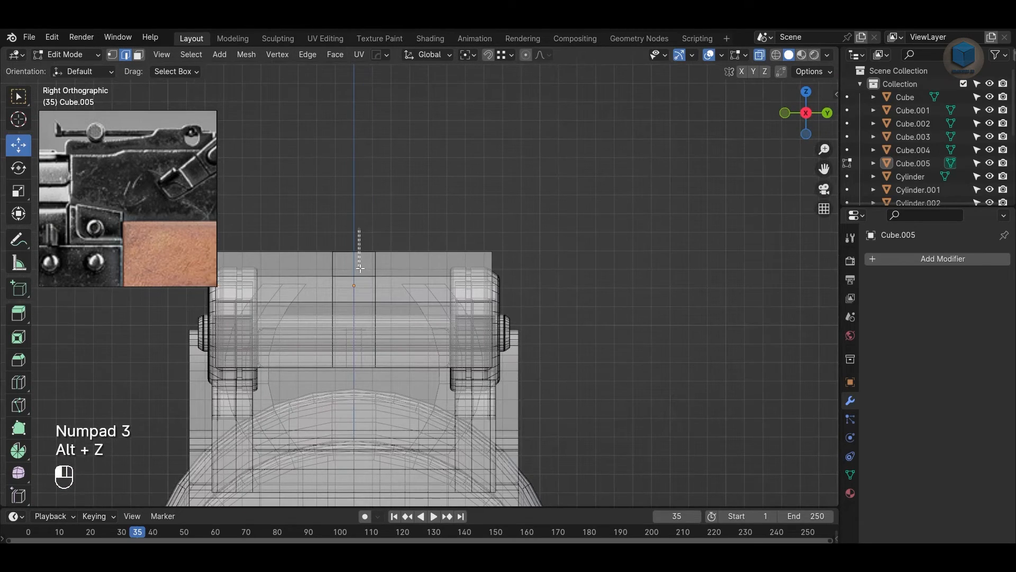
key(3)
drag(342, 242, 365, 266)
key(x)
click(532, 199)
key(alt+z)
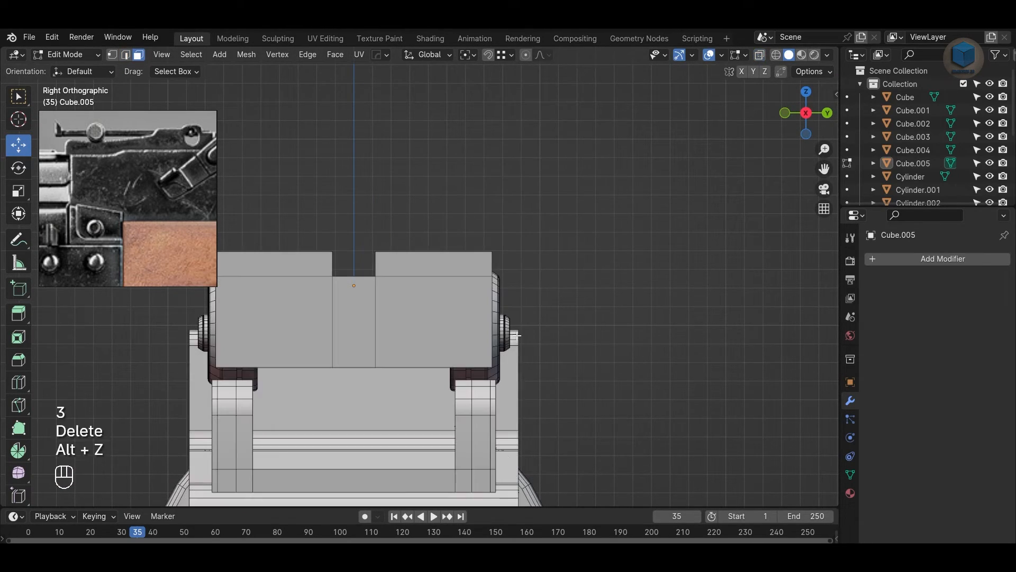
middle_drag(531, 199, 505, 300)
key(2)
alt+drag(505, 300, 561, 342)
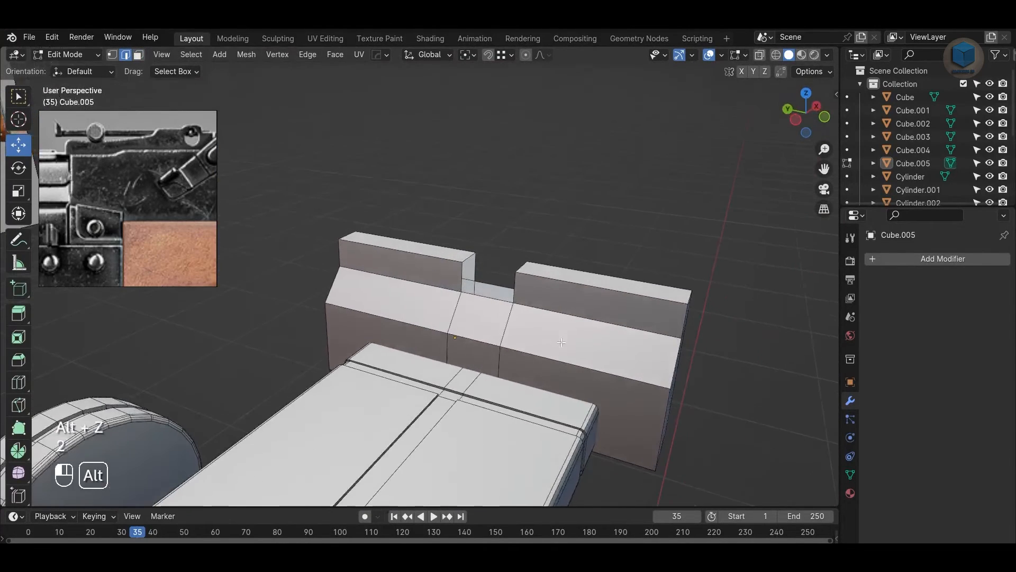
Step: Fill the open floor and both side walls of the rear block's sight notch with faces
shift+click(489, 298)
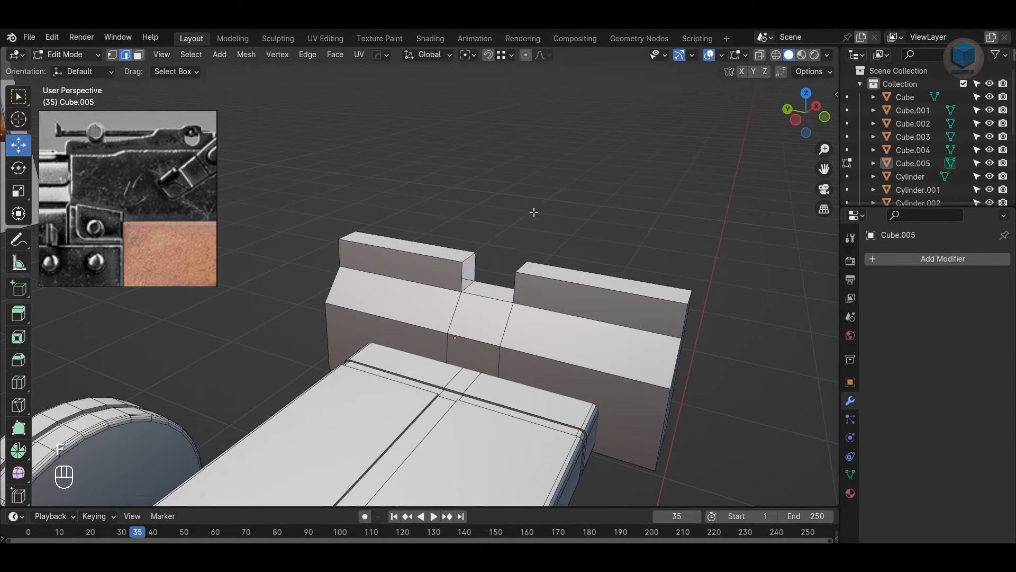
alt+shift+click(477, 266)
key(f)
alt+drag(542, 275, 584, 279)
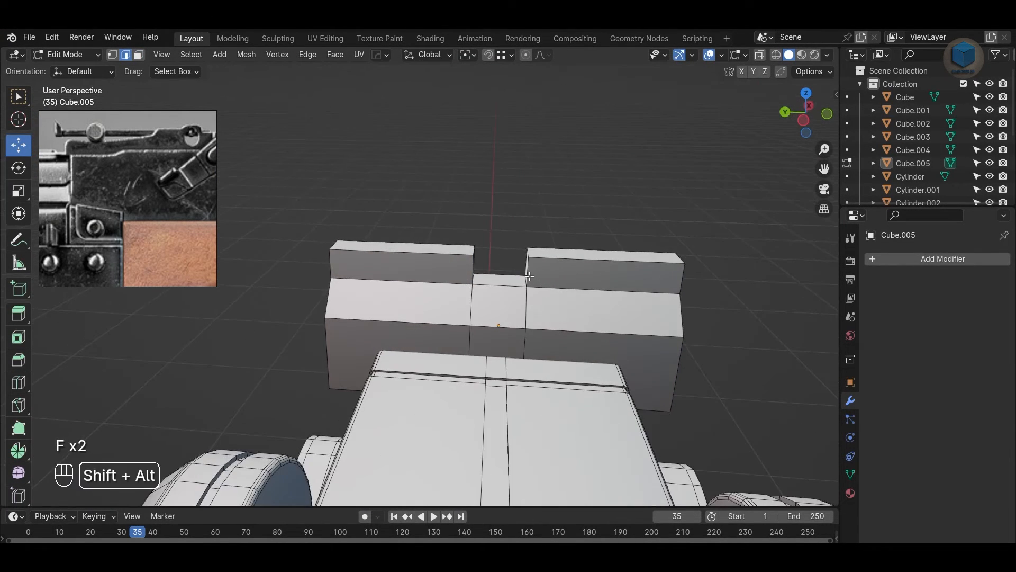
alt+shift+click(527, 268)
key(f)
alt+drag(577, 166, 284, 324)
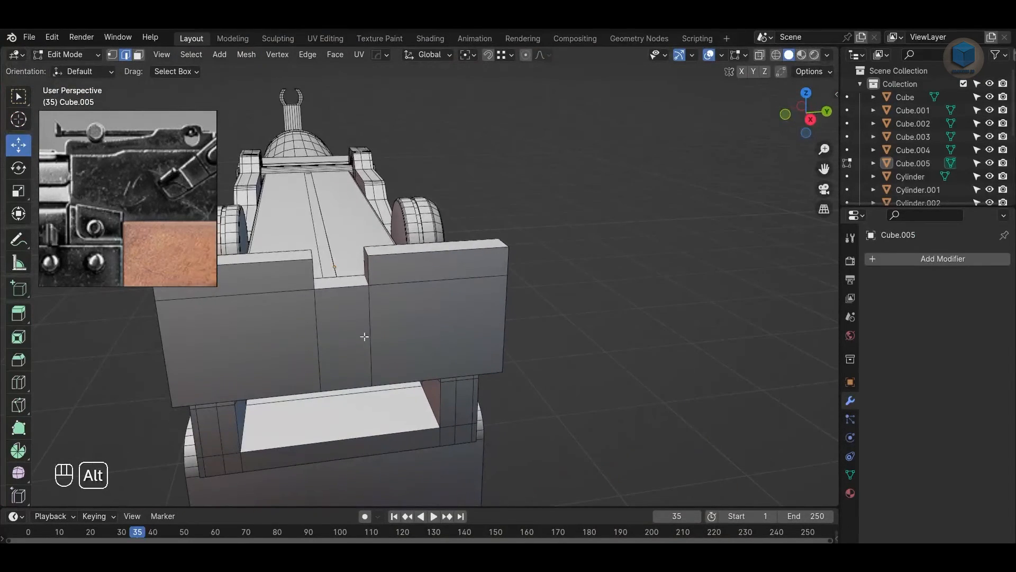
Step: Lower the rear block's horizontal row of vertices at the notch floor slightly, reducing the front slope's height
alt+drag(421, 361, 485, 349)
key(KP_1)
key(alt+z)
key(1)
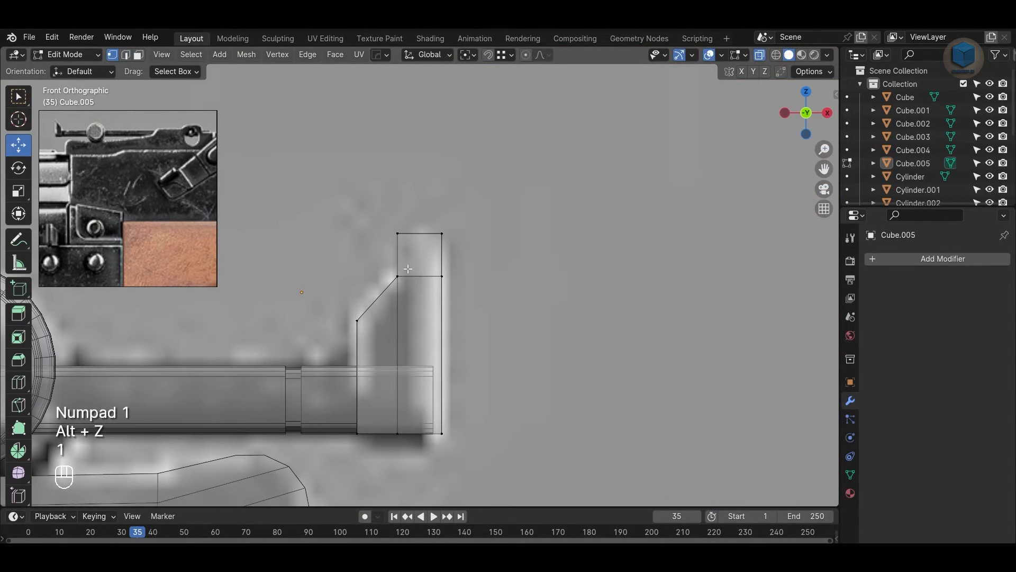
drag(424, 219, 424, 229)
click(628, 339)
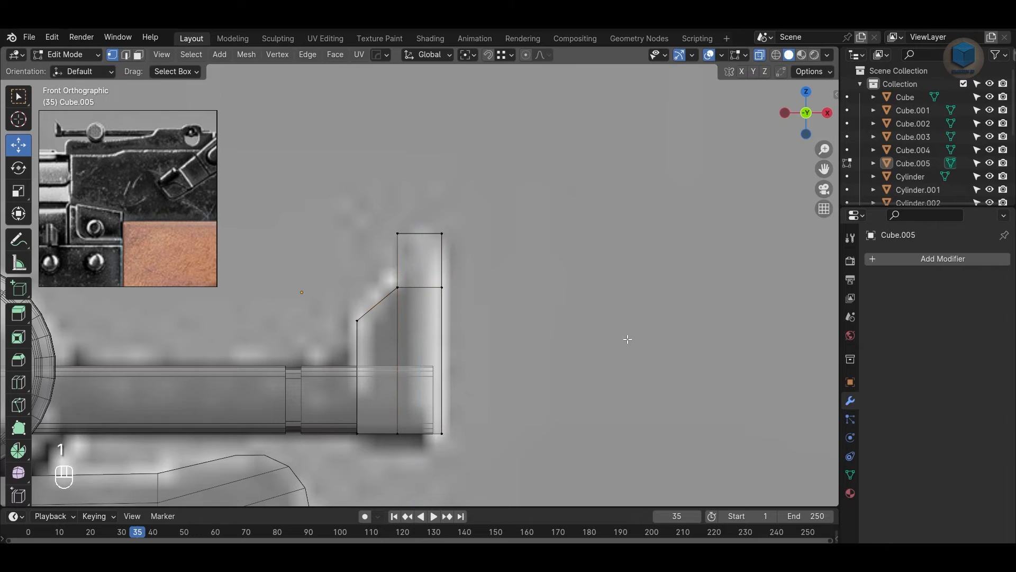
alt+drag(628, 339, 577, 381)
key(alt+z)
Step: Apply the rear block's transforms and bevel the two lower inner edges of the notch into rounded corners
alt+drag(472, 350, 497, 386)
key(2)
click(466, 322)
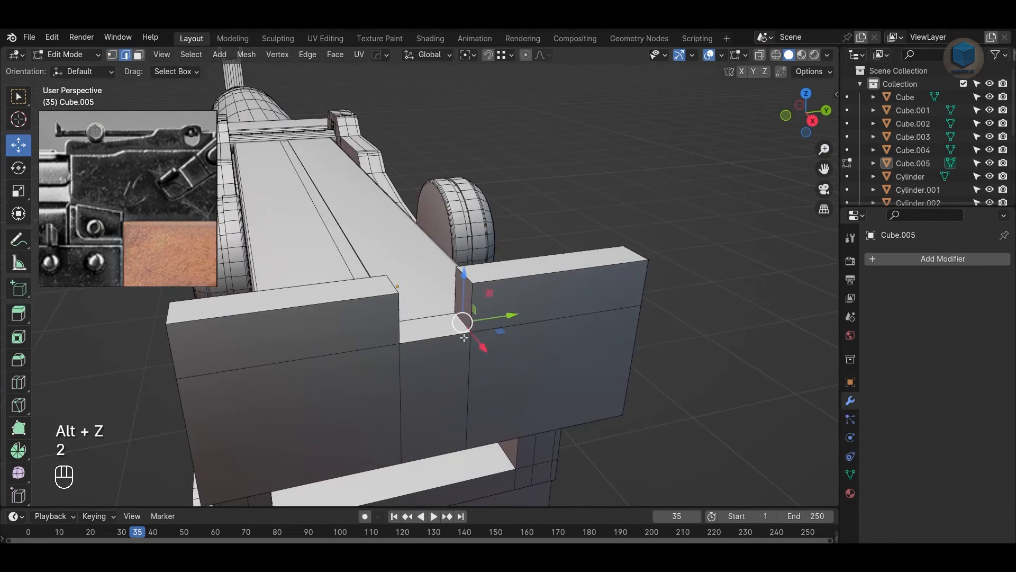
alt+drag(584, 339, 534, 351)
key(Tab)
key(ctrl+a)
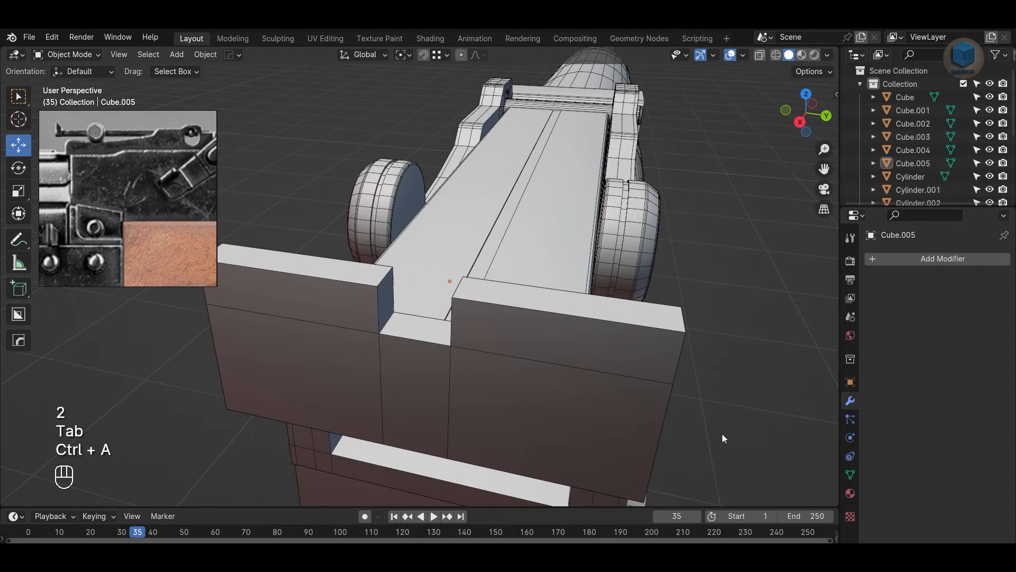
click(623, 394)
key(ctrl+a)
click(579, 380)
key(Tab)
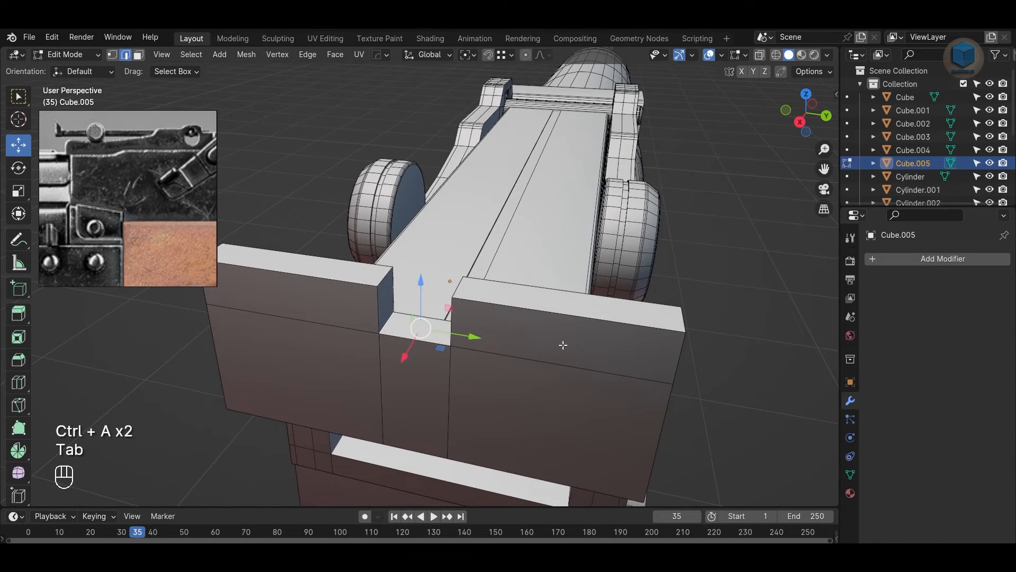
key(ctrl+b)
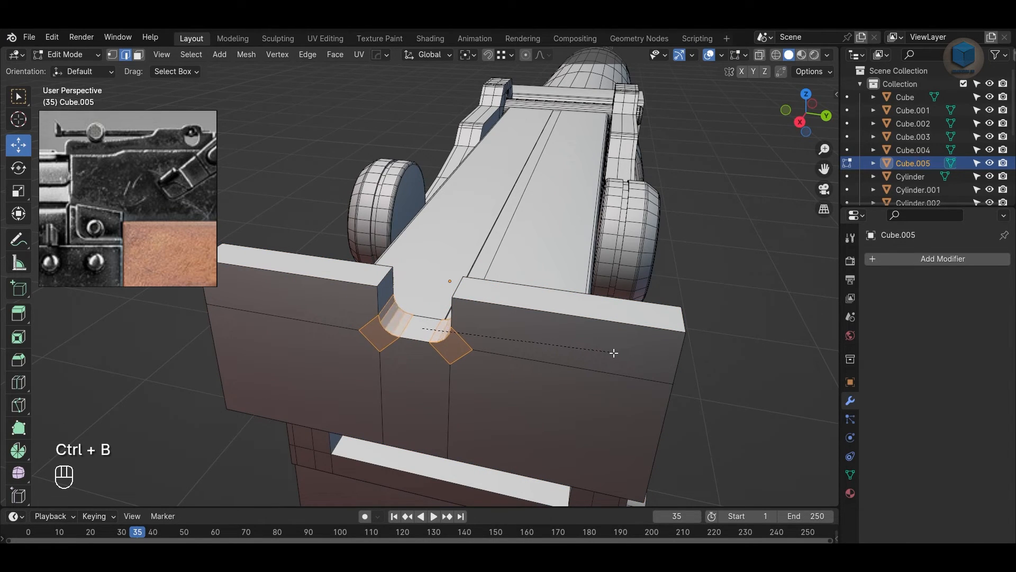
click(616, 358)
Step: Shade the rear block with Shade Auto Smooth
key(Tab)
alt+drag(547, 409, 573, 349)
right_click(574, 348)
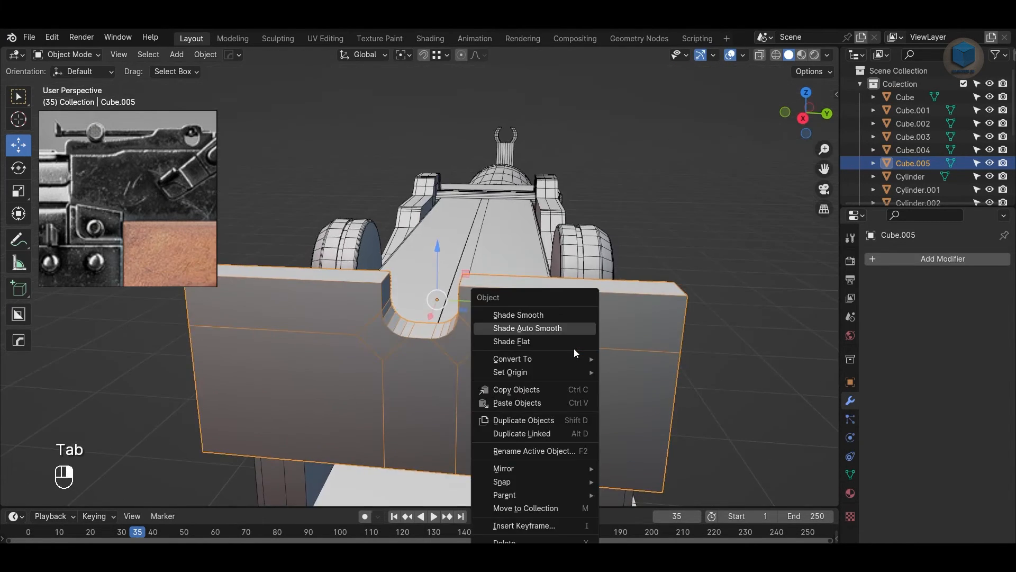
click(566, 329)
alt+drag(736, 382, 637, 378)
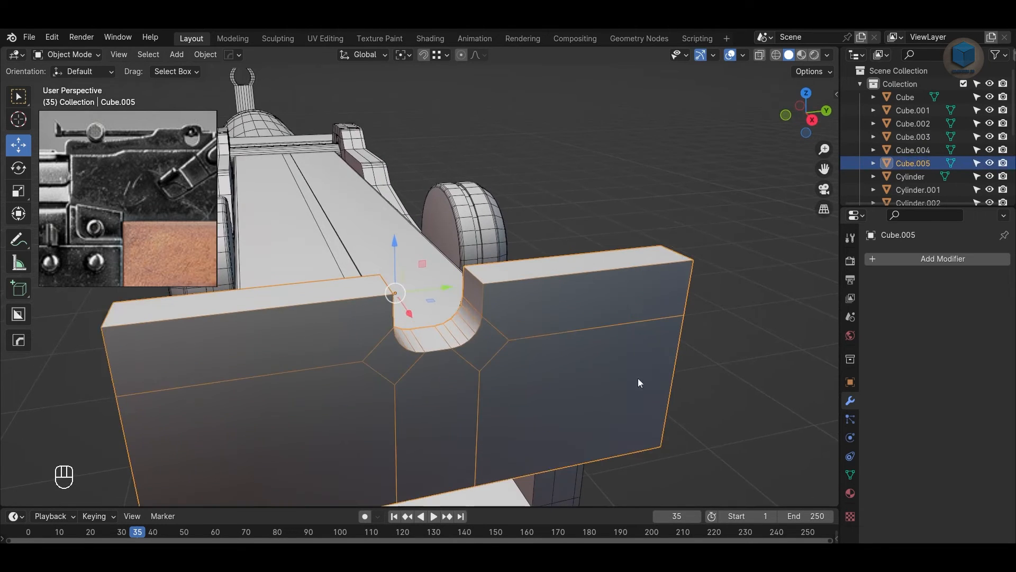
Step: Bevel the notch's two upper edges into rounded corners
key(Tab)
click(474, 282)
middle_drag(474, 282, 695, 383)
shift+click(371, 279)
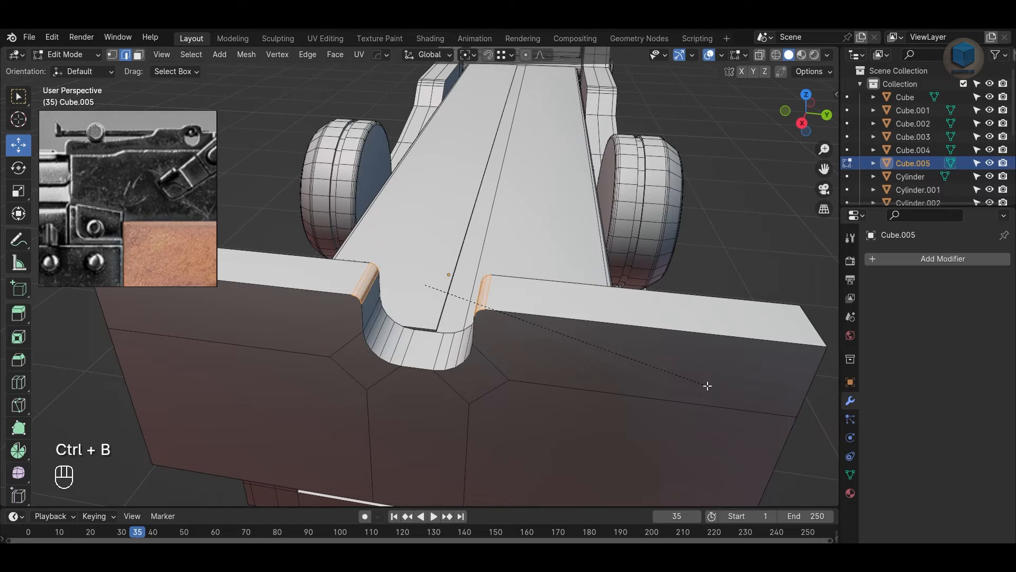
click(714, 391)
key(Tab)
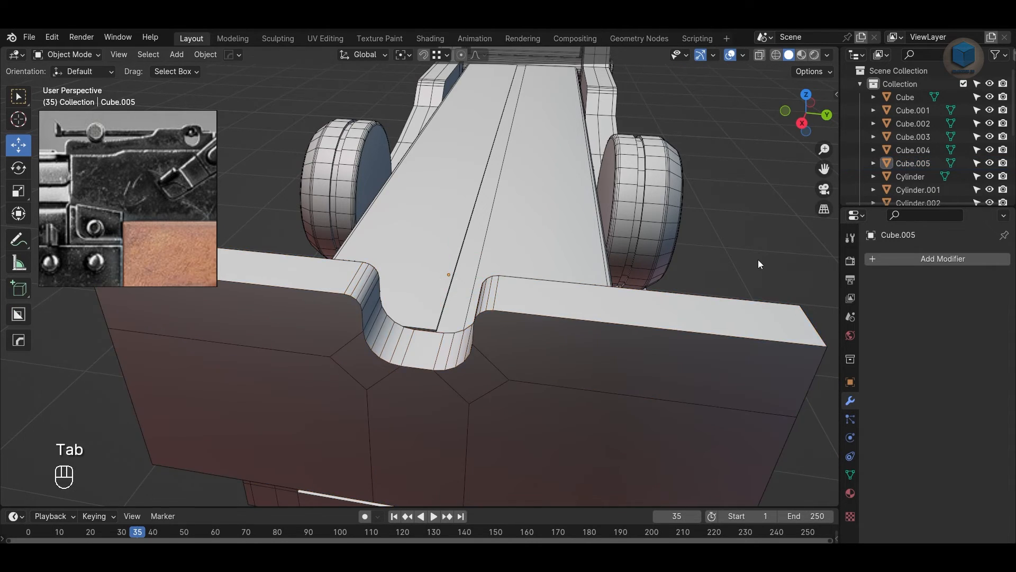
Step: Connect the vertex pairs beside the notch floor on both sides along the front slope's upper edge
alt+drag(758, 259, 509, 291)
scroll(493, 297, up, 2)
click(485, 341)
scroll(486, 344, up, 3)
key(Tab)
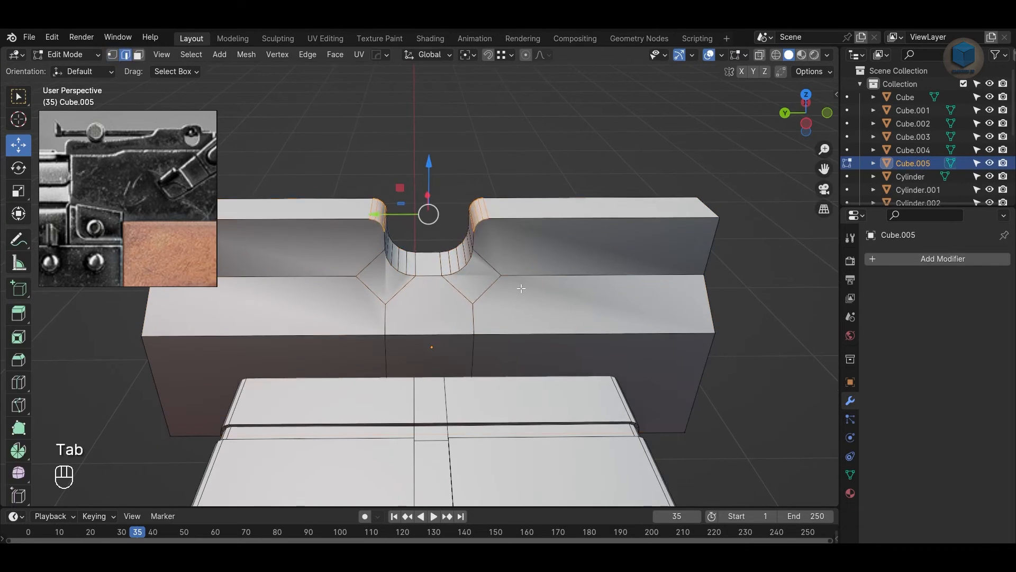
key(1)
scroll(522, 283, up, 4)
click(532, 276)
key(j)
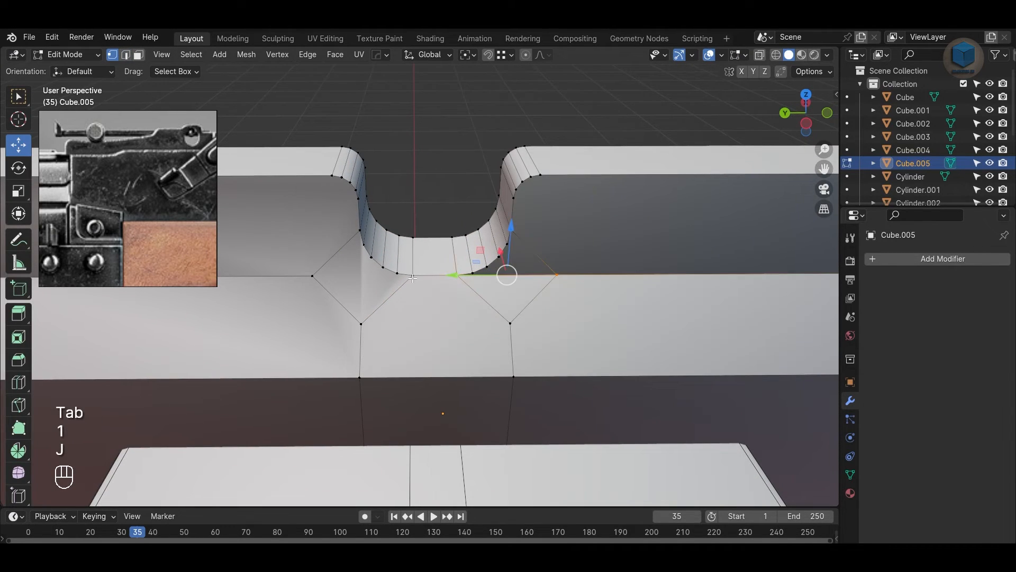
click(412, 277)
shift+click(307, 281)
key(j)
click(457, 181)
scroll(458, 181, down, 4)
key(Tab)
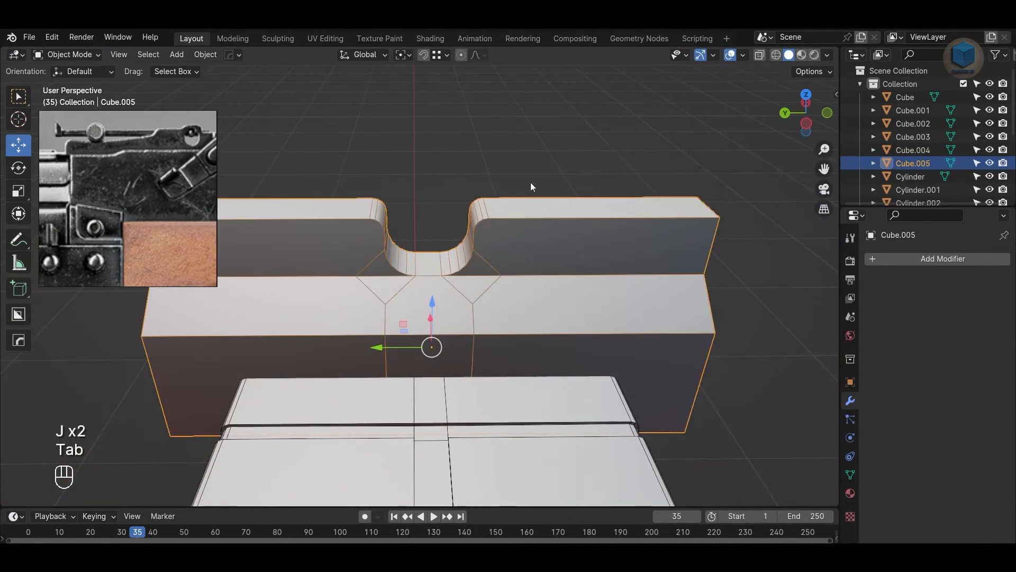
click(530, 183)
Step: Try to bevel the front slope's lower edge together with its side edge on the rear block
scroll(556, 222, down, 3)
alt+drag(589, 264, 506, 246)
key(Tab)
key(2)
click(502, 353)
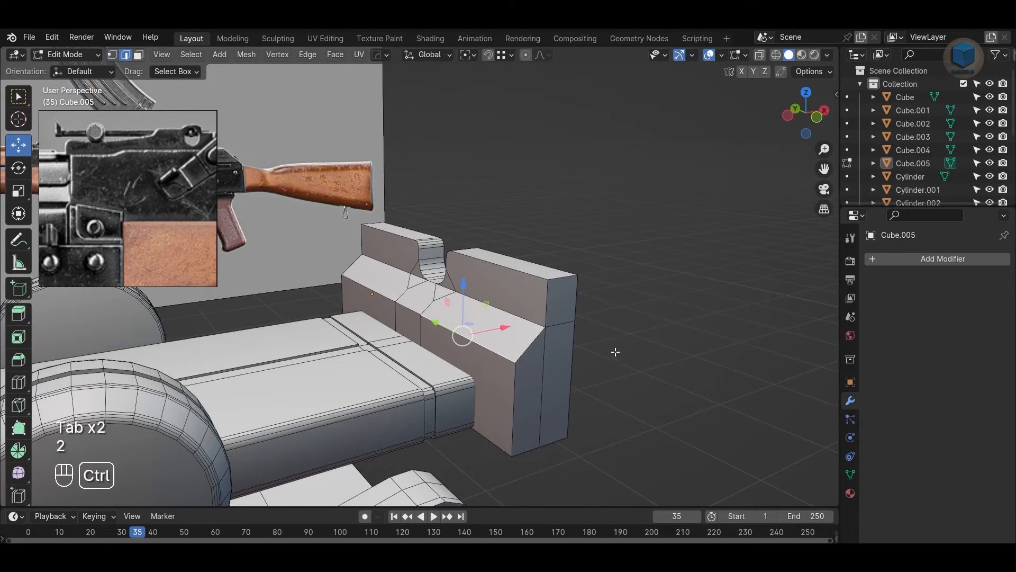
alt+shift+click(542, 375)
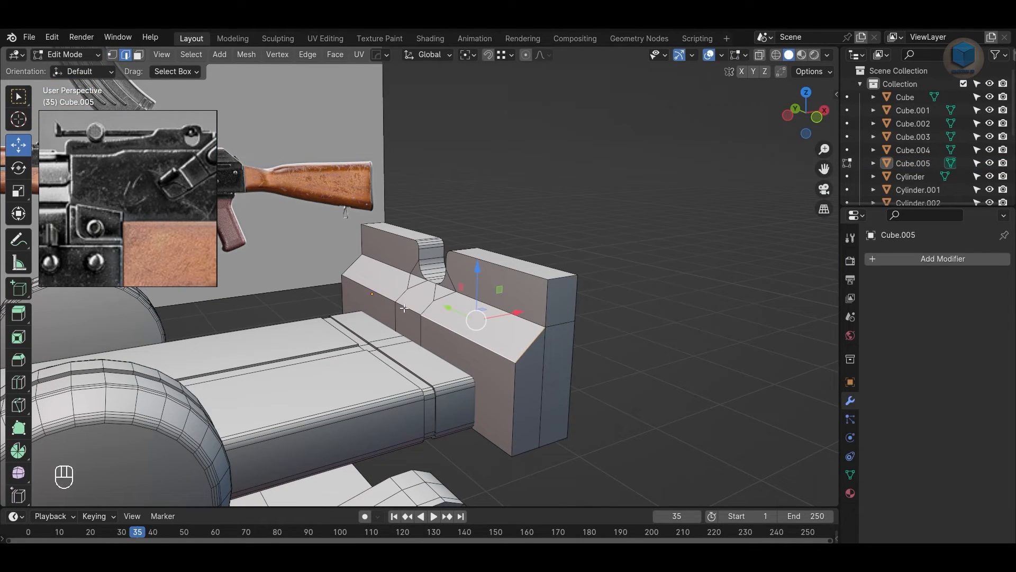
click(659, 379)
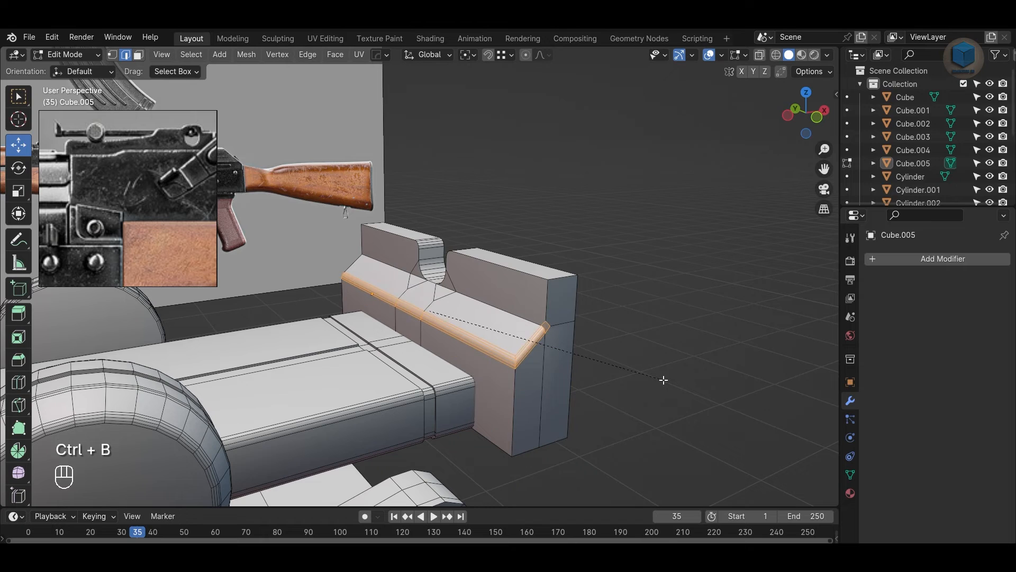
key(ctrl+z)
key(ctrl+z)
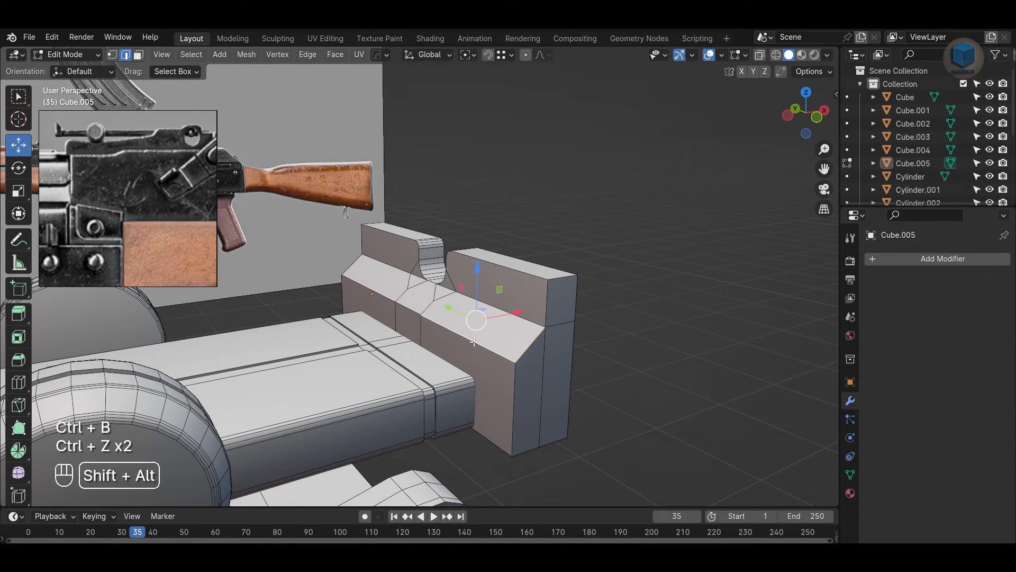
Step: Round the full-width lower edge of the rear block's front slope with a narrow multi-segment bevel
click(678, 417)
alt+drag(466, 389, 561, 389)
alt+shift+click(422, 313)
alt+drag(656, 363, 691, 363)
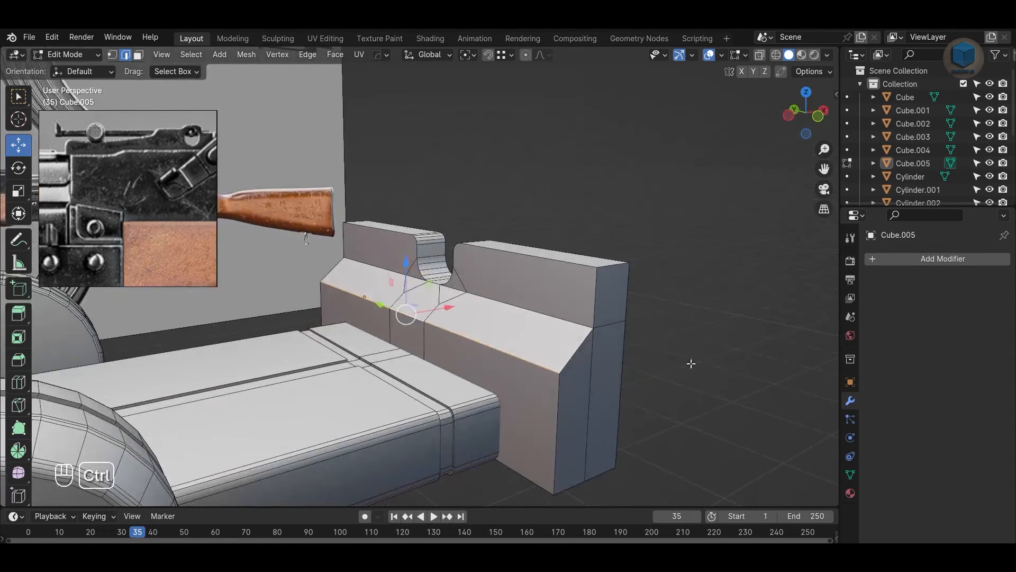
key(ctrl+b)
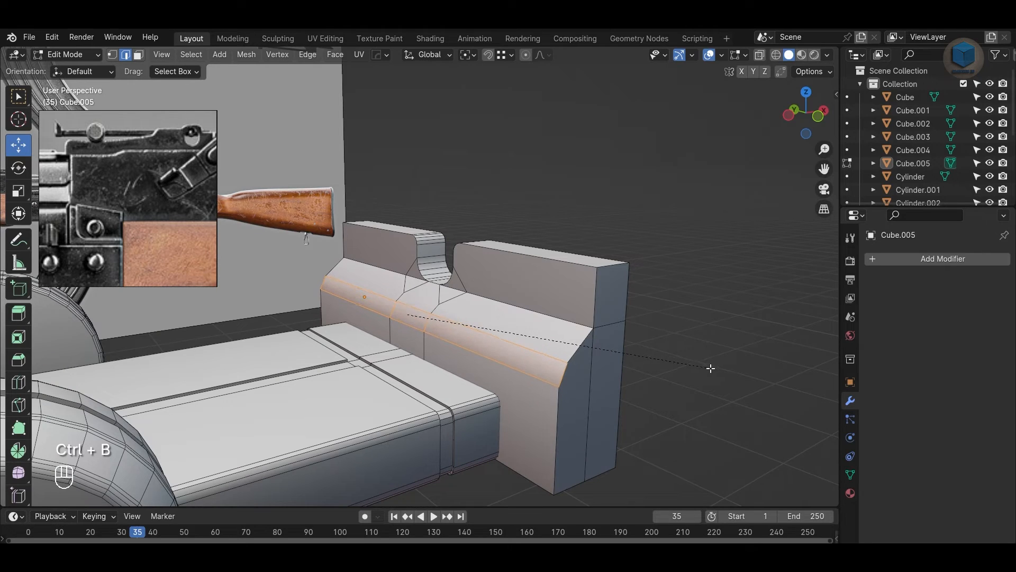
scroll(710, 368, up, 3)
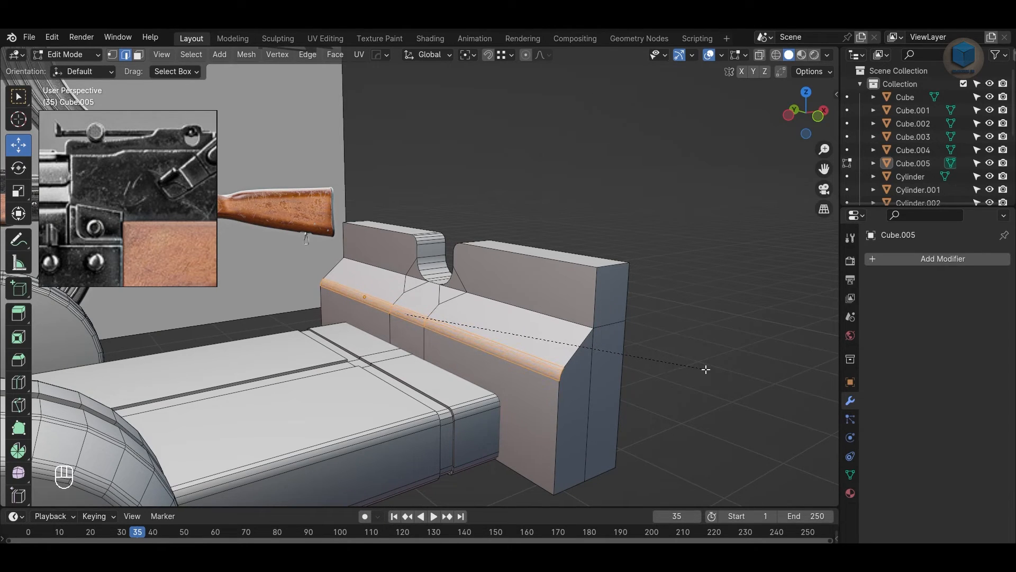
click(703, 369)
middle_drag(742, 408, 620, 379)
key(Tab)
scroll(688, 376, down, 2)
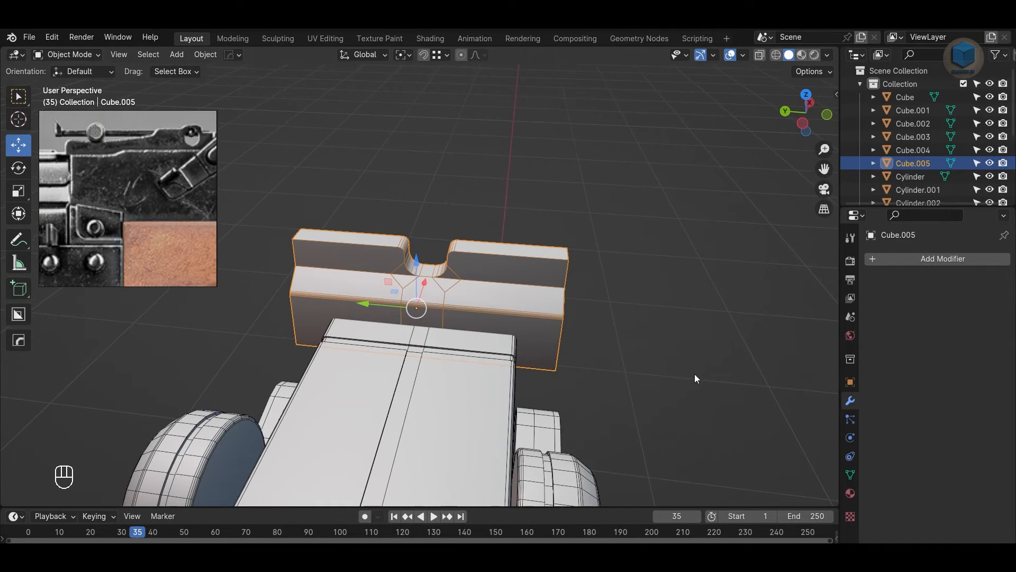
Step: Widen the sight leaf's central lengthwise strip by scaling its vertices to 2.297 along Y
key(alt+a)
click(403, 367)
key(KP_7)
key(z)
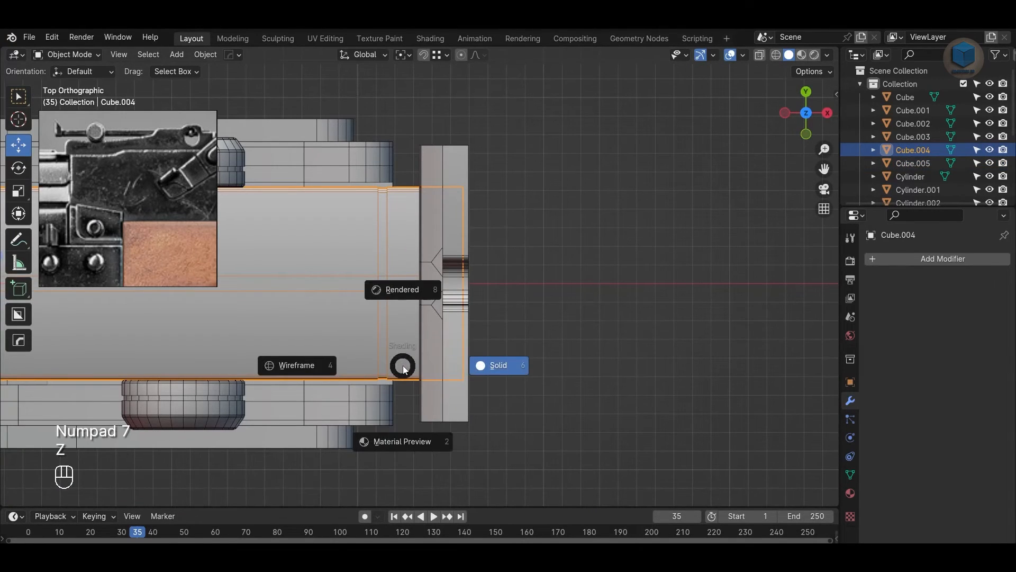
key(alt+z)
key(Tab)
key(1)
scroll(381, 313, down, 2)
shift+middle_drag(281, 351, 486, 353)
click(486, 352)
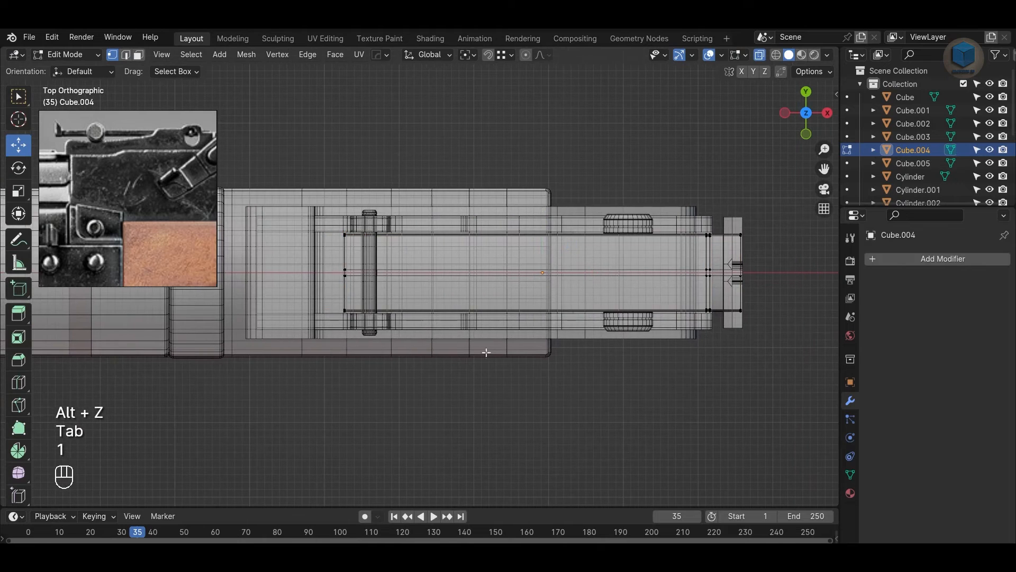
drag(528, 260, 771, 277)
scroll(496, 325, up, 5)
shift+middle_drag(496, 324, 622, 315)
key(s)
key(y)
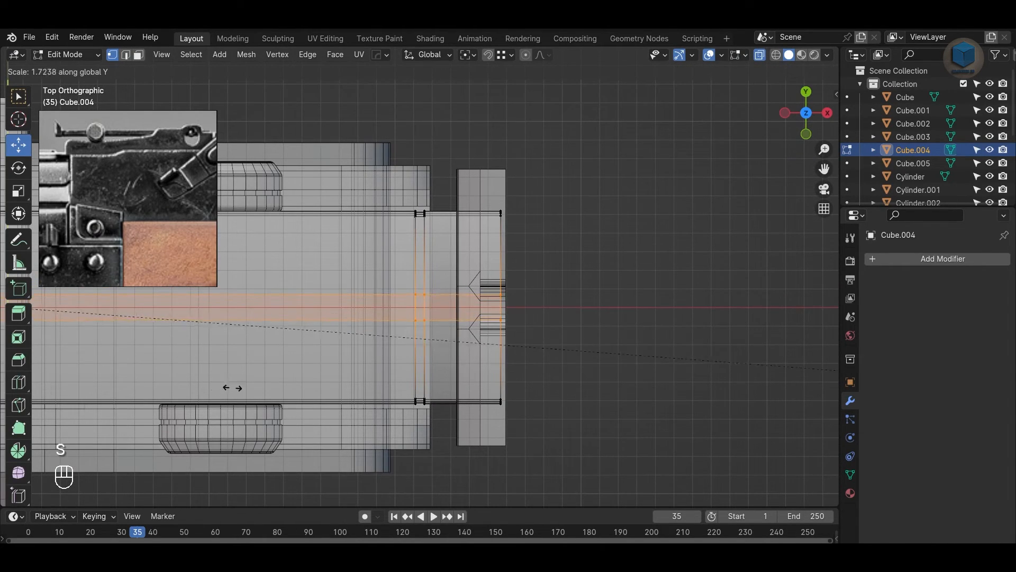
click(578, 392)
Step: Scale the sight leaf's central strip slightly wider along Y and save the file
key(alt+z)
middle_drag(578, 392, 656, 330)
key(s)
key(y)
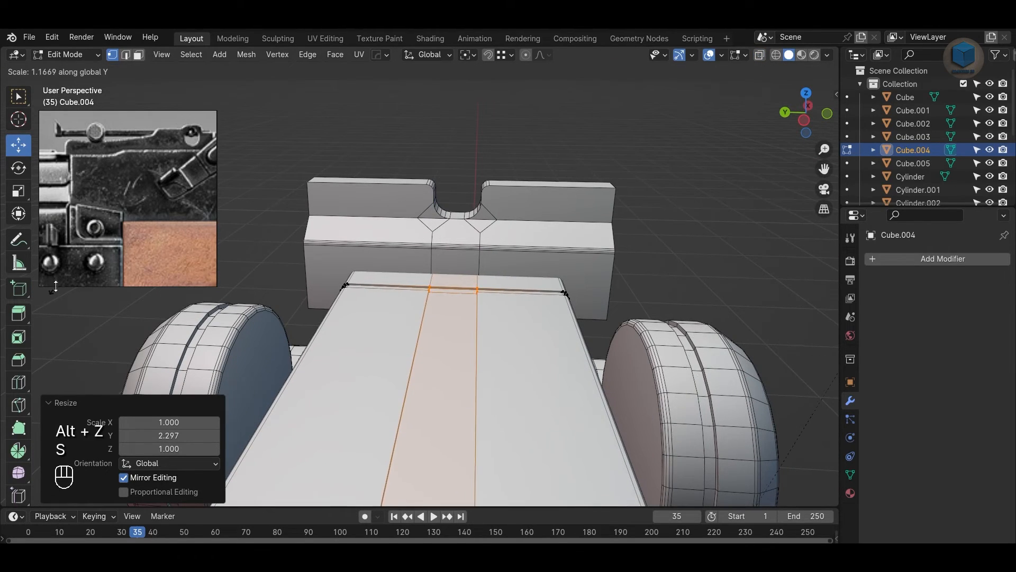
click(141, 269)
middle_drag(651, 254, 116, 252)
key(Tab)
key(ctrl+s)
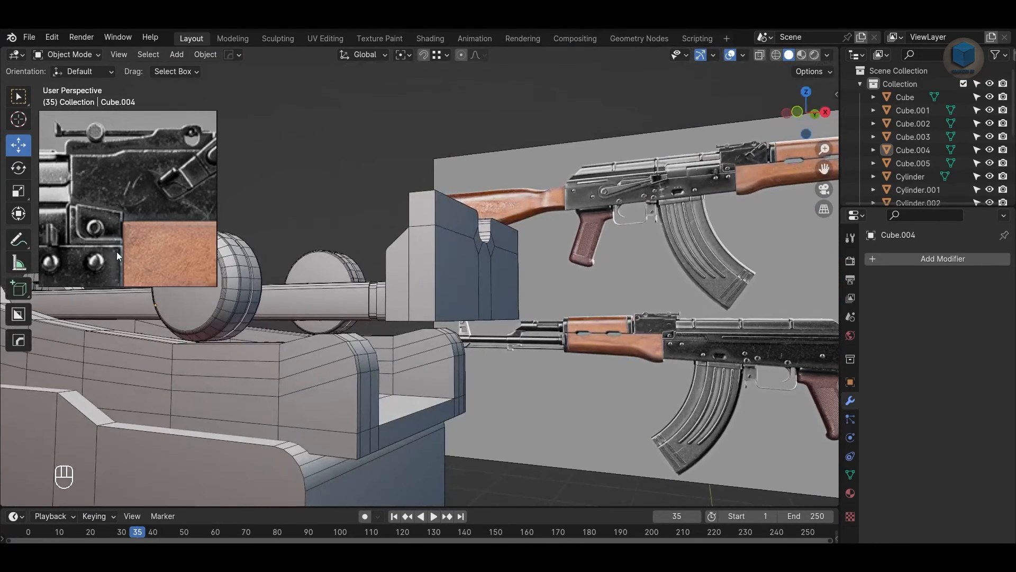
scroll(116, 252, down, 3)
key(KP_1)
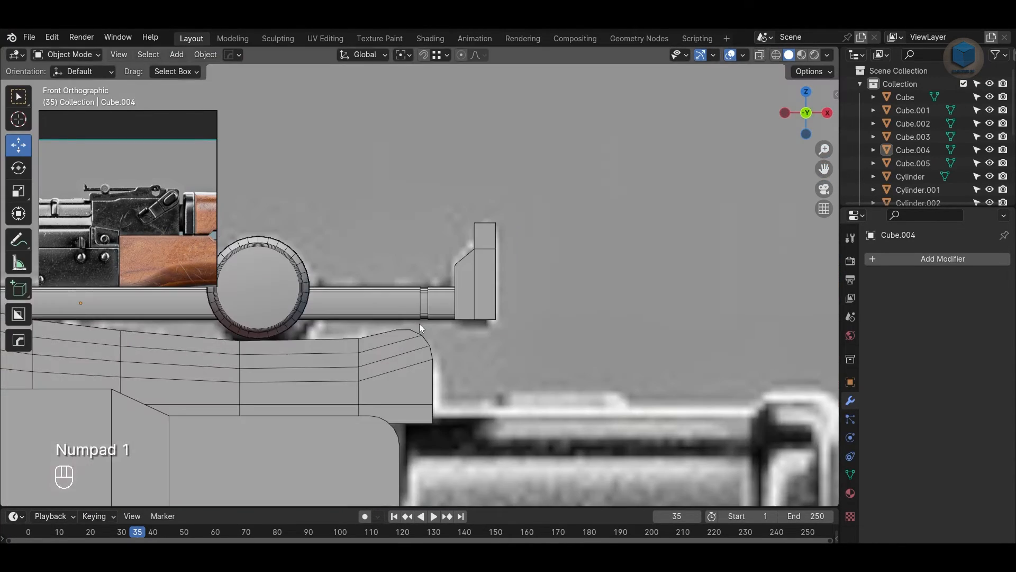
key(alt+z)
key(Tab)
alt+middle_drag(651, 335, 621, 356)
key(alt+z)
key(2)
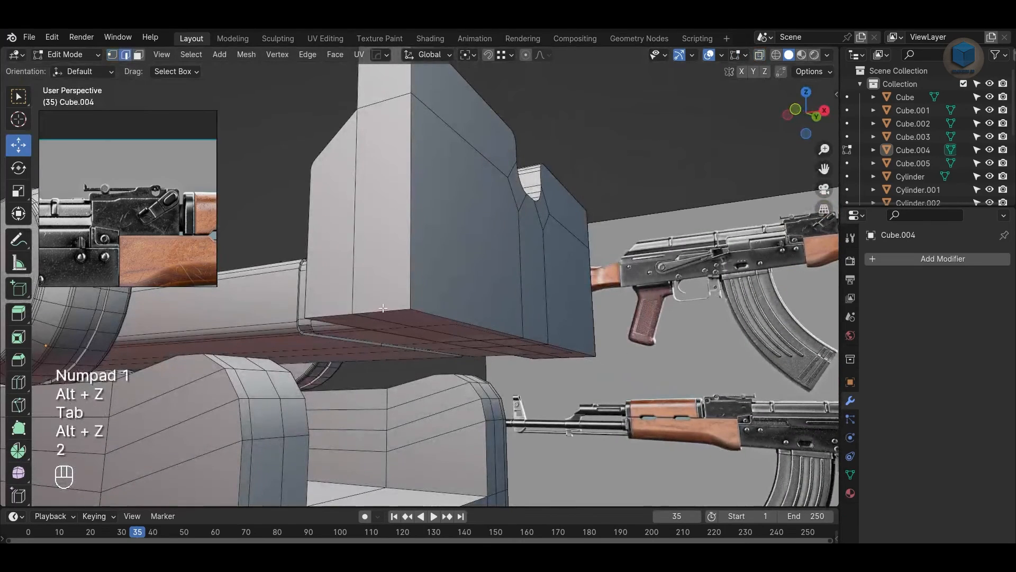
key(Tab)
Step: Bevel the two short lower side edges of the rear block into rounded corners
click(434, 325)
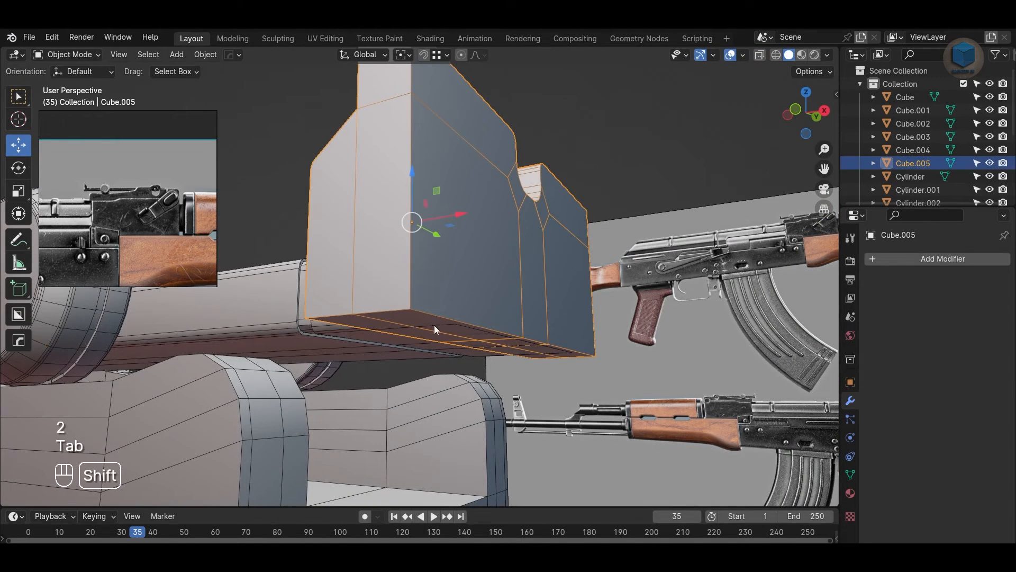
key(Tab)
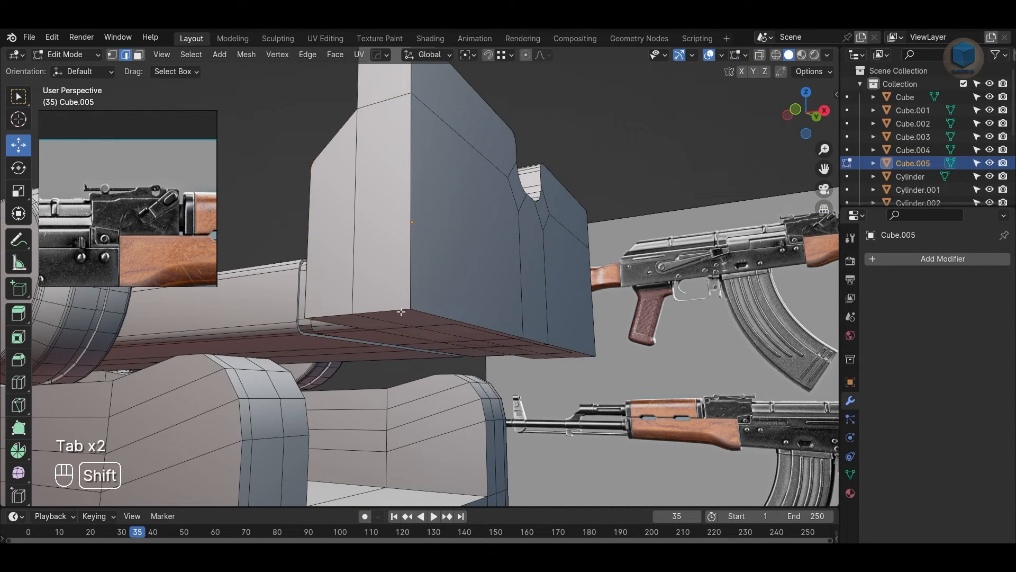
alt+middle_drag(757, 416, 590, 372)
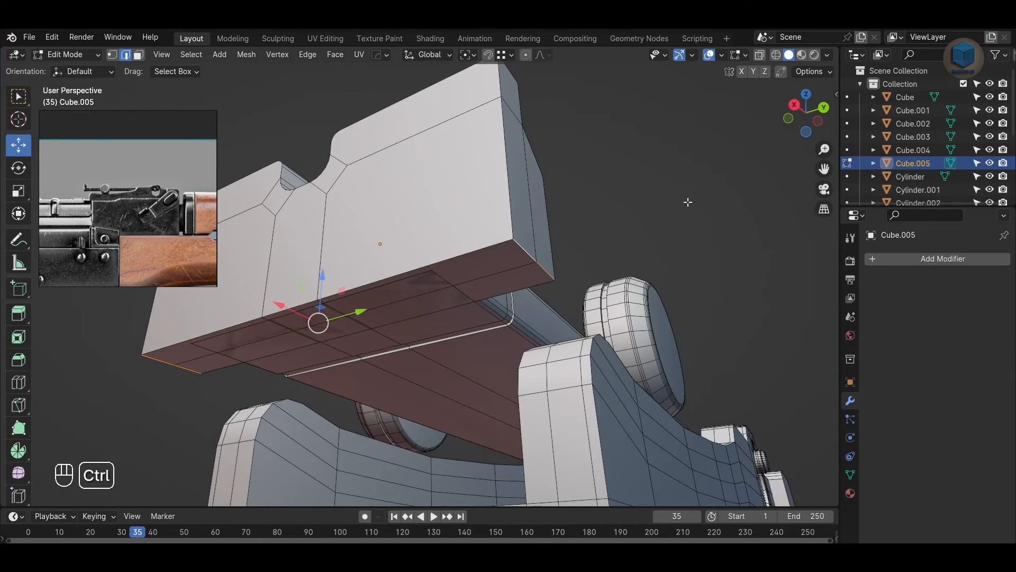
click(669, 249)
key(Tab)
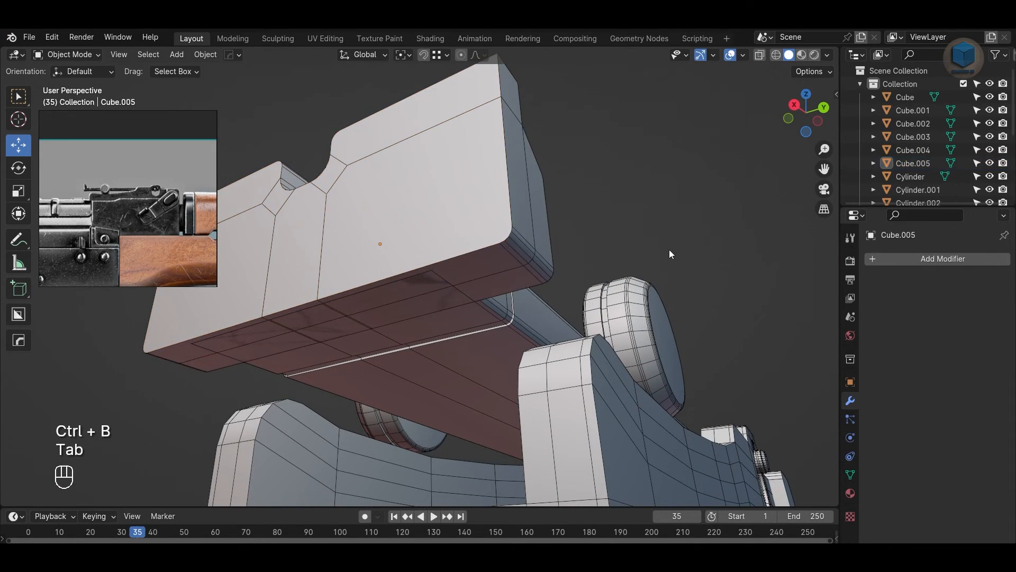
Step: Undo the last corner bevel on the rear block's two short lower side edges
key(KP_1)
key(Tab)
scroll(527, 335, up, 4)
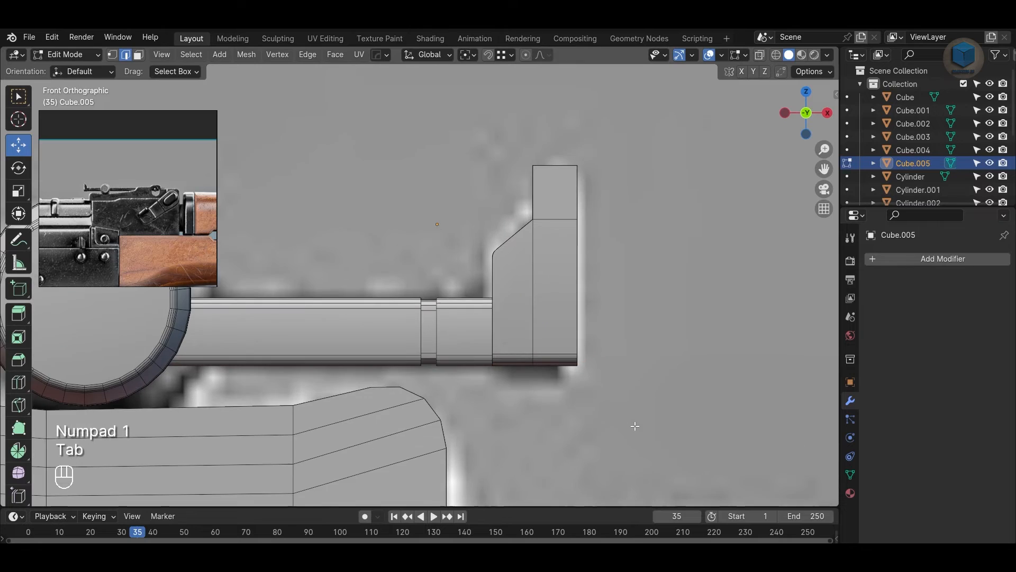
key(ctrl+z)
key(ctrl+z)
key(ctrl+z)
key(ctrl+z)
key(ctrl+z)
key(ctrl+z)
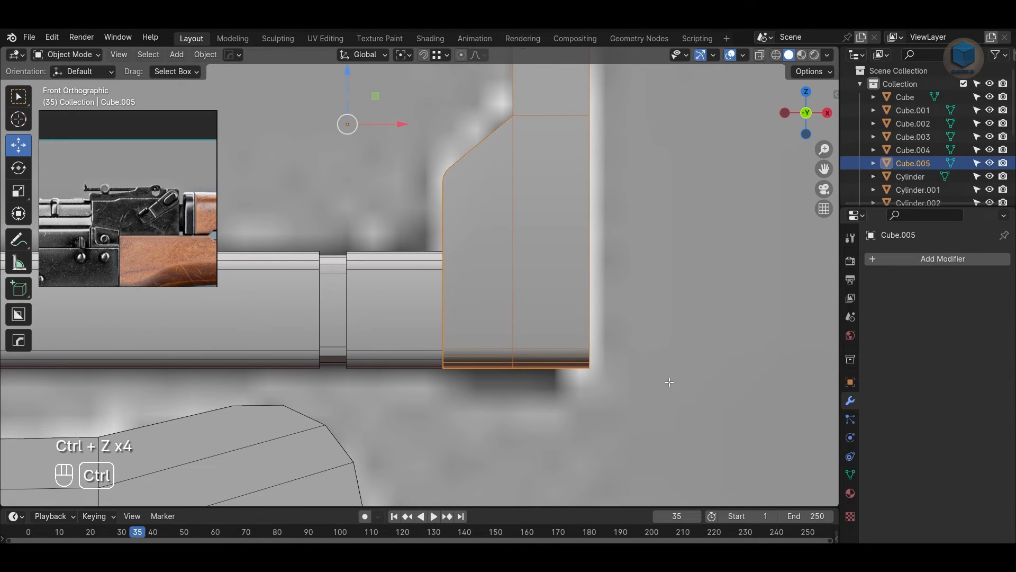
Step: Bevel the rear block's two short lower side edges again into small multi-segment rounded corners
key(ctrl+b)
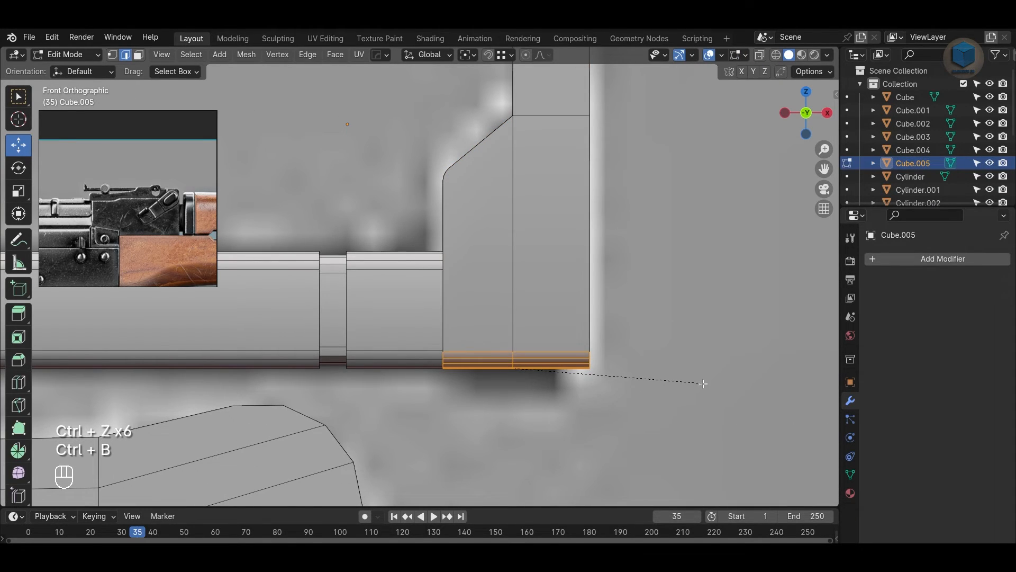
click(704, 381)
key(Tab)
ctrl+middle_drag(670, 397, 625, 347)
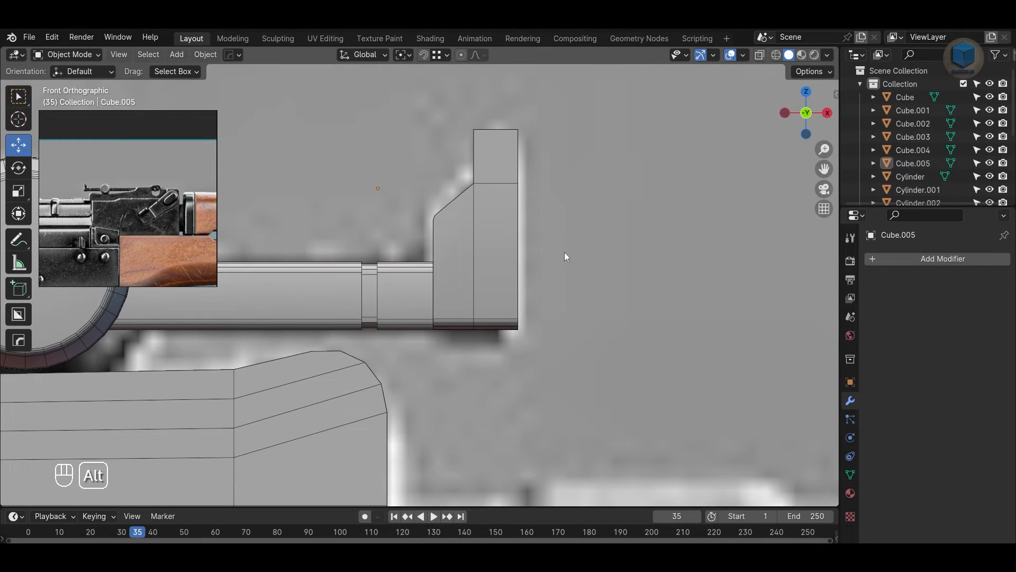
Step: Round the two upper outer corners of the notched rear block with a small multi-segment bevel
key(alt+z)
key(Tab)
middle_drag(681, 297, 208, 302)
click(667, 267)
key(alt+z)
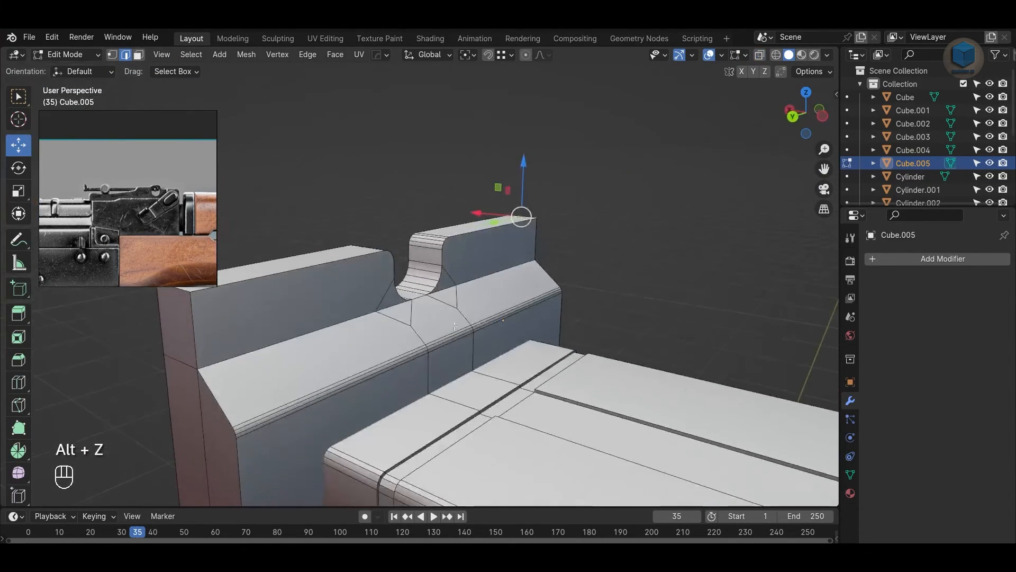
key(KP_1)
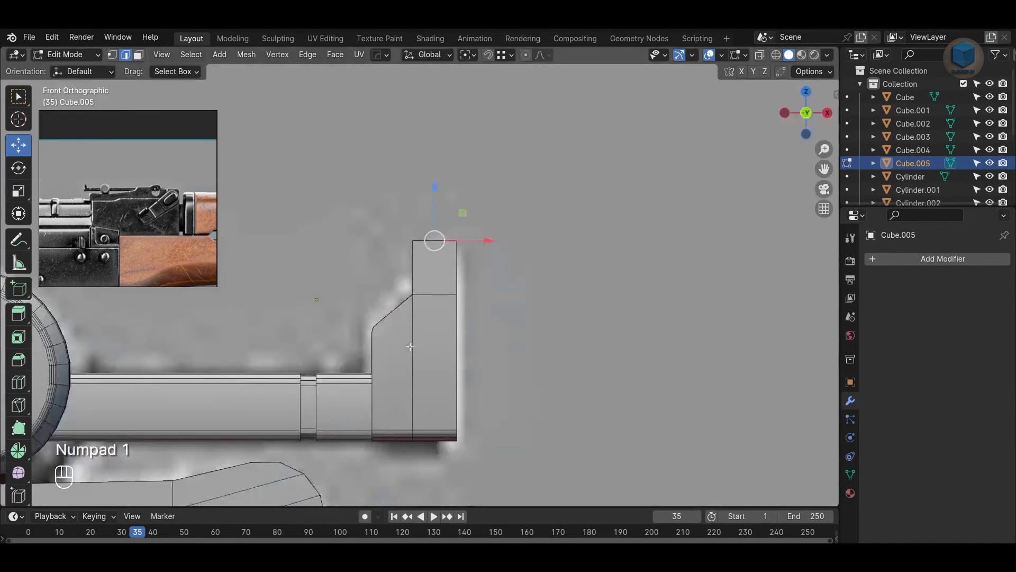
key(alt+z)
key(ctrl+b)
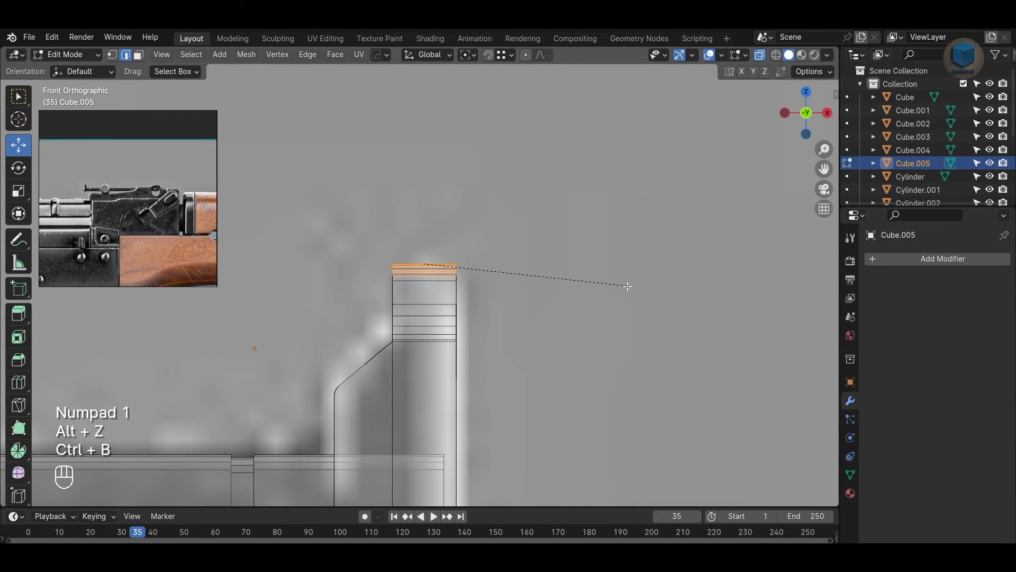
click(632, 287)
key(alt+z)
middle_drag(632, 287, 646, 349)
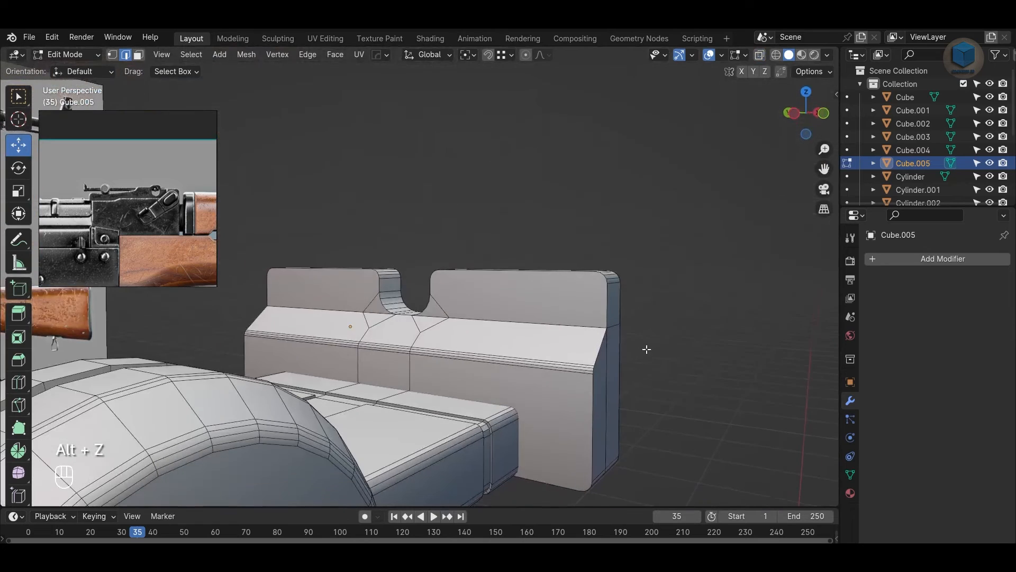
Step: Leave mesh editing on the rear block and save the file
key(Tab)
click(683, 366)
scroll(684, 366, down, 3)
alt+drag(684, 367, 582, 380)
key(ctrl+s)
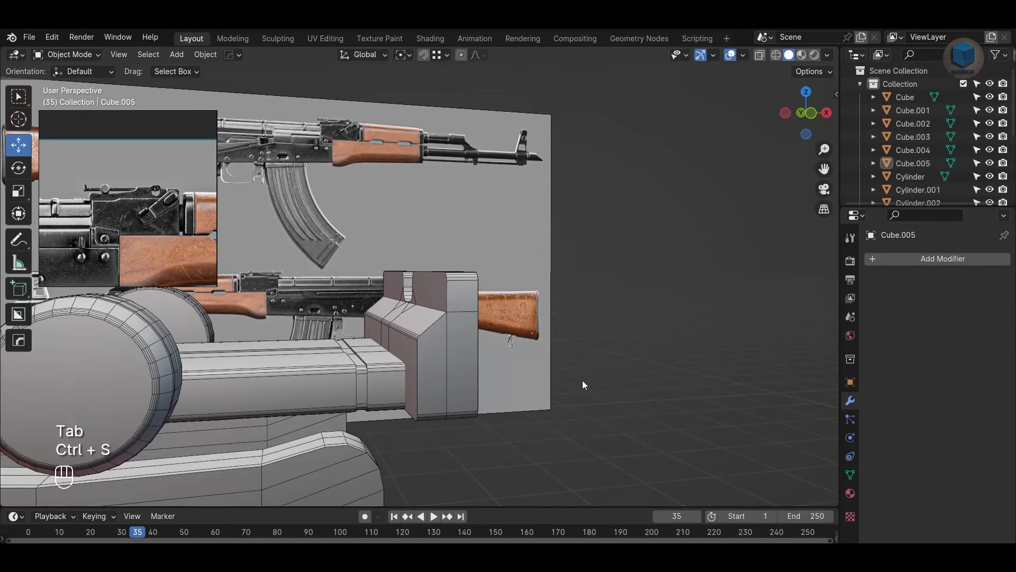
Step: Examine the reference images around the rear sight base and the receiver area behind the lower handguard
scroll(582, 380, down, 1)
alt+shift+drag(463, 386, 587, 343)
scroll(182, 259, down, 2)
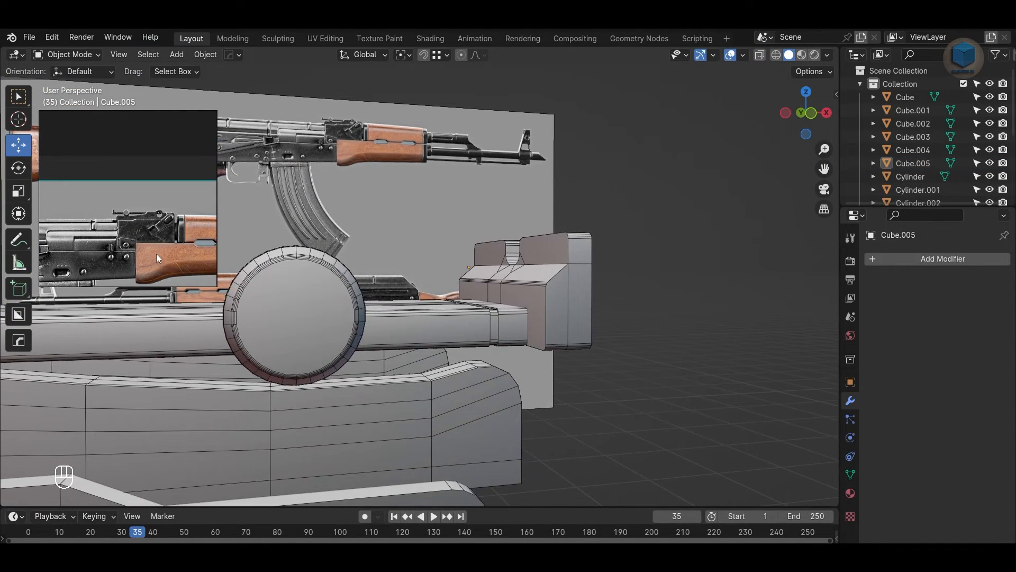
middle_drag(157, 253, 157, 126)
scroll(137, 179, up, 2)
scroll(133, 212, down, 3)
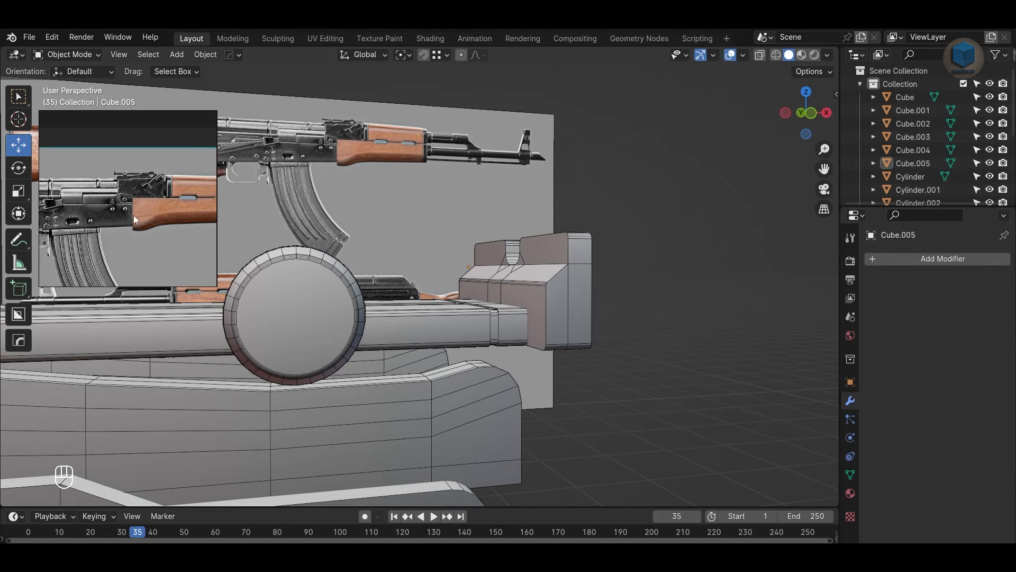
scroll(133, 215, down, 2)
middle_drag(137, 228, 164, 129)
scroll(178, 254, up, 1)
middle_drag(179, 255, 121, 227)
scroll(104, 238, up, 2)
key(KP_1)
scroll(682, 391, down, 11)
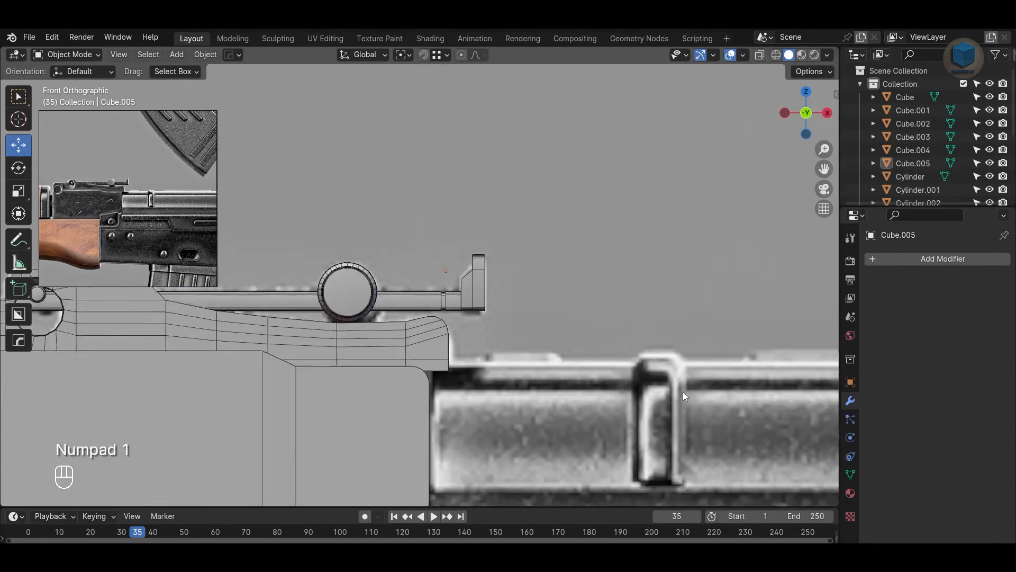
alt+shift+drag(638, 365, 555, 375)
key(KP_1)
scroll(556, 374, up, 3)
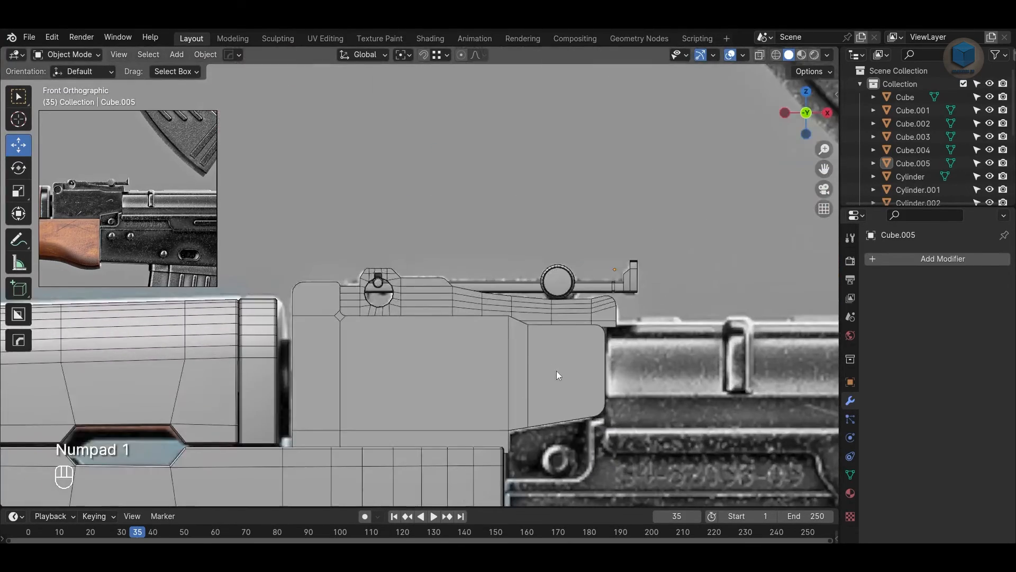
Step: Enable X-ray in front view, add a cube and move it over the round pin below the rear sight base
key(alt+z)
shift+middle_drag(444, 410, 443, 344)
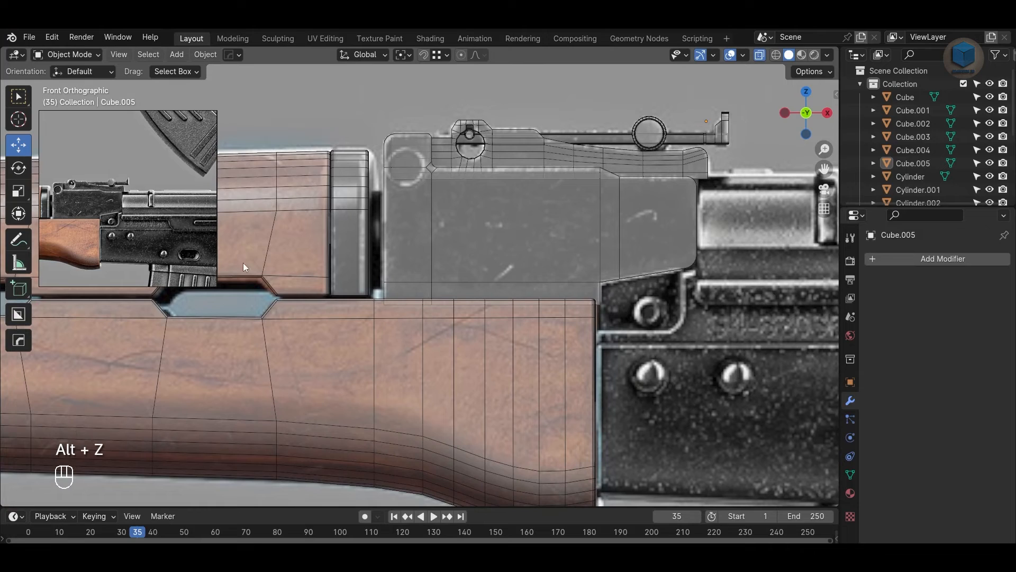
alt+shift+drag(655, 320, 521, 309)
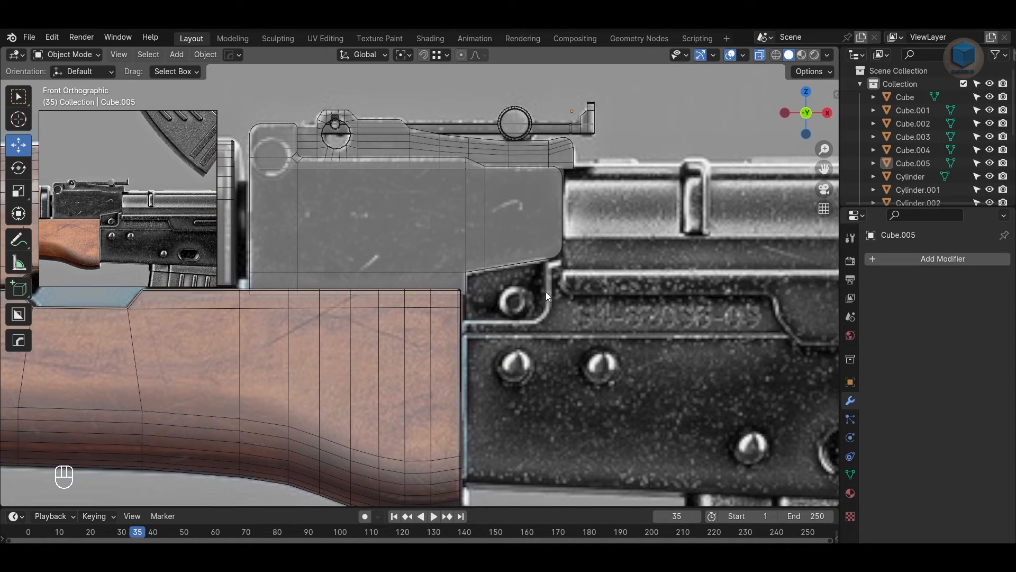
key(shift+a)
mouse_move(545, 279)
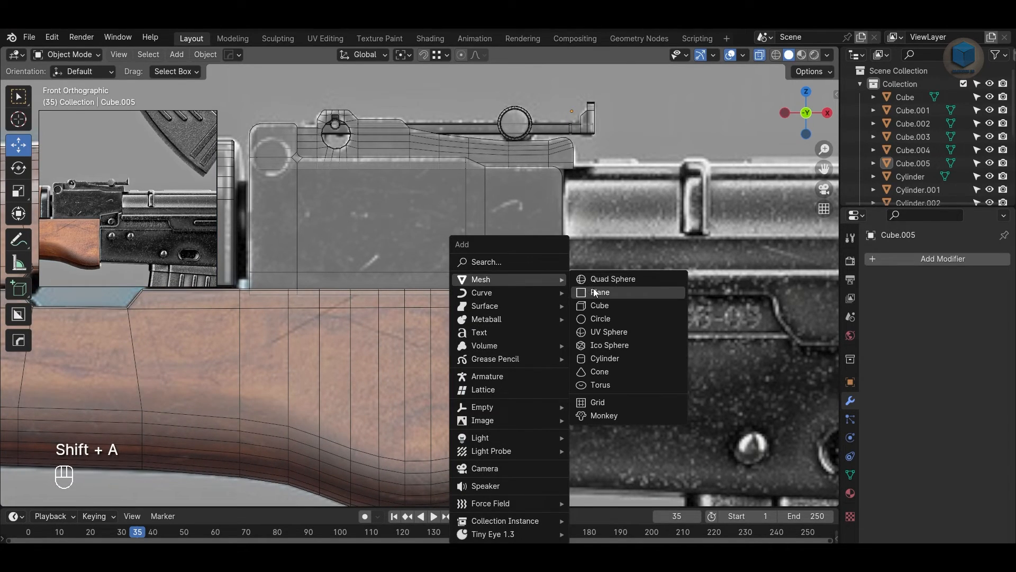
click(631, 306)
scroll(631, 306, down, 5)
key(w)
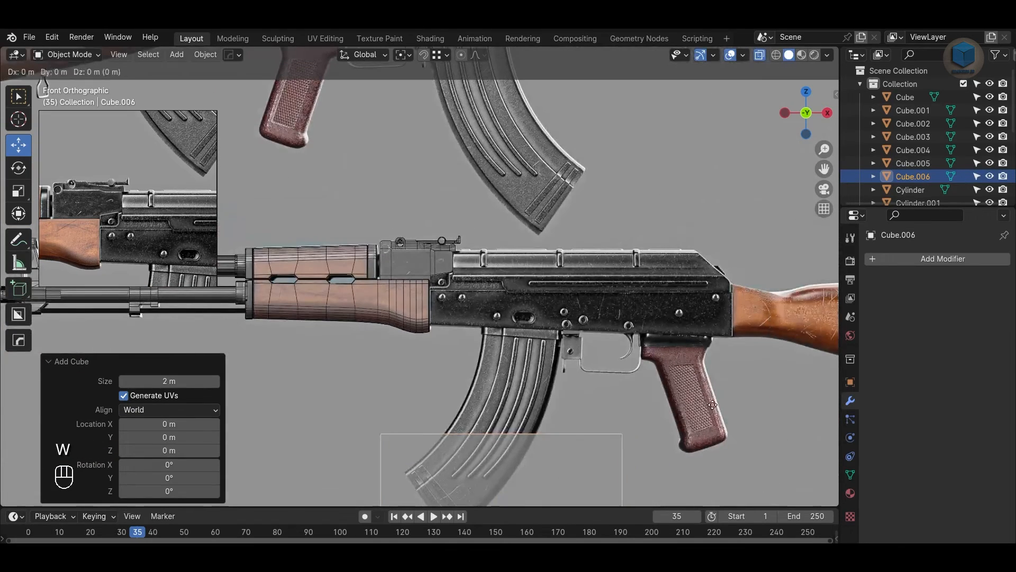
click(653, 132)
Step: Scale the cube to 0.225, then shrink it further to just cover the small pinned bracket behind the handguard
key(s)
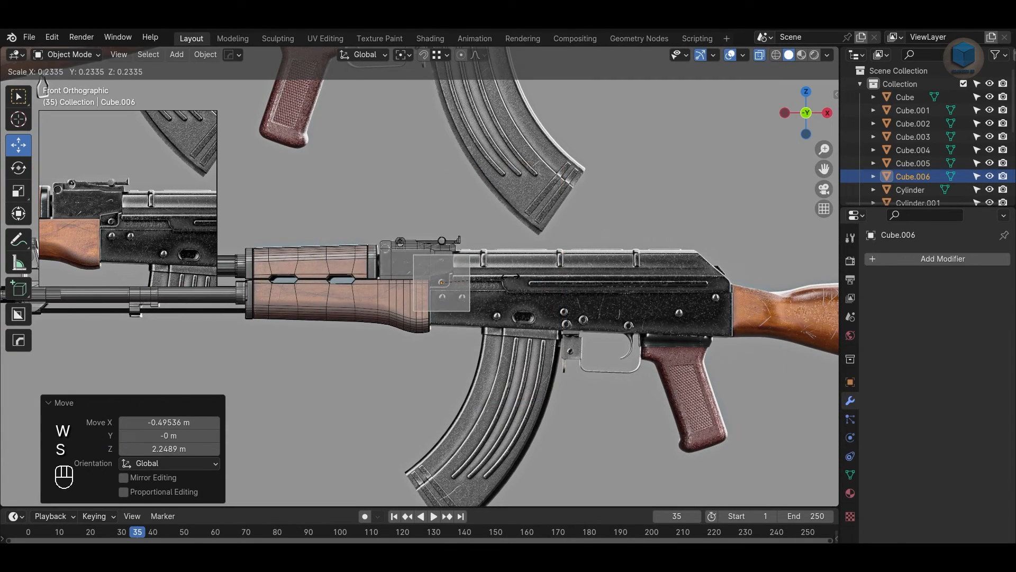
click(454, 279)
scroll(593, 299, up, 6)
key(s)
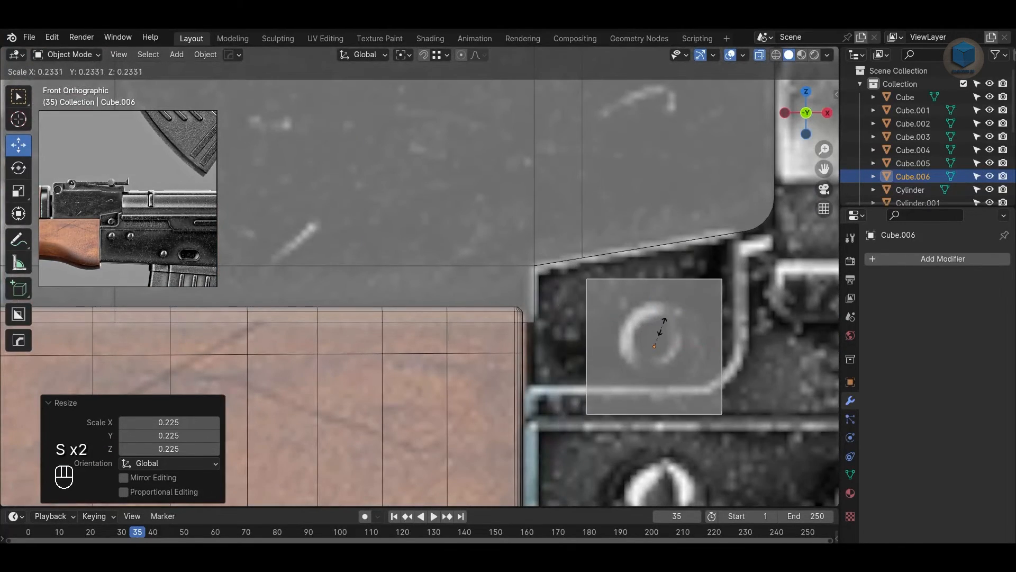
click(706, 347)
Step: Raise the cube's bottom edge about 0.066 m and lower its top edge to fit the bracket's height in the reference
key(Tab)
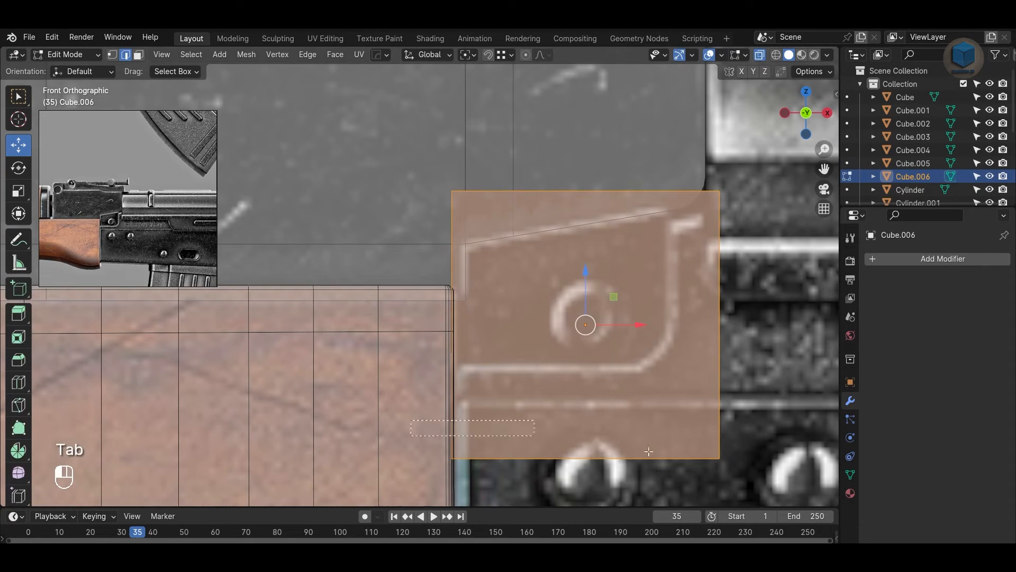
click(649, 453)
drag(588, 408, 589, 316)
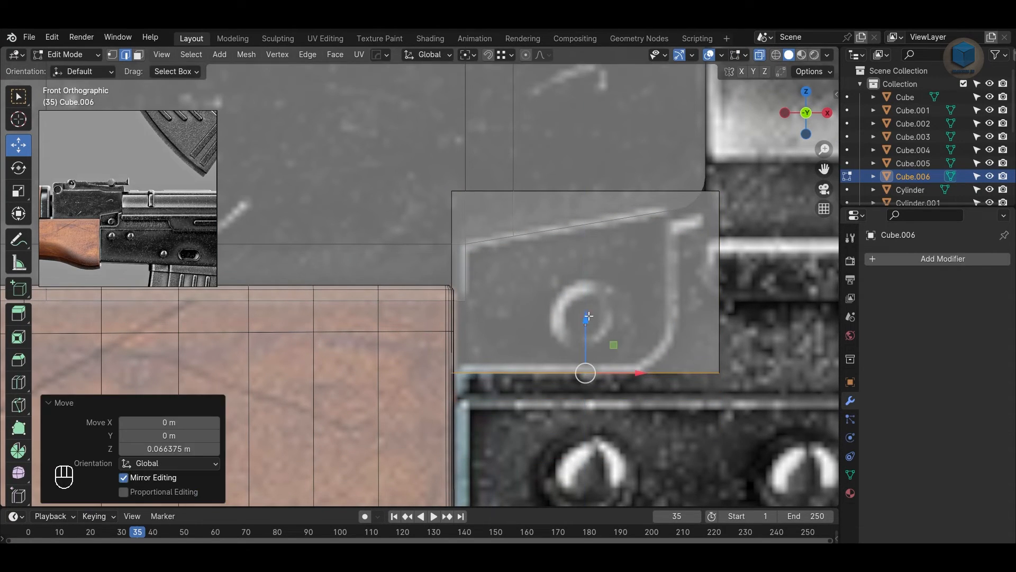
click(613, 192)
drag(582, 142, 608, 163)
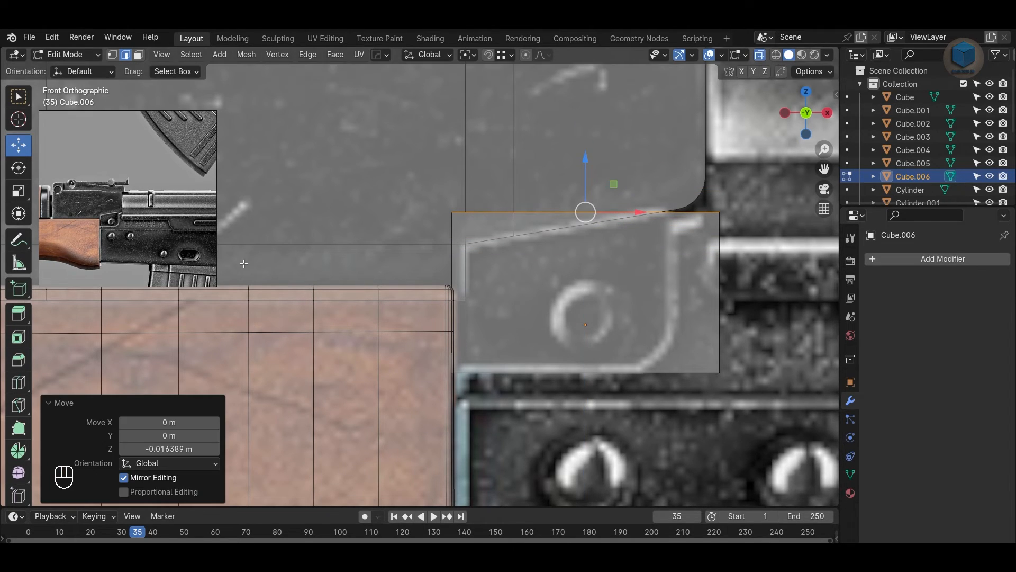
scroll(105, 230, up, 4)
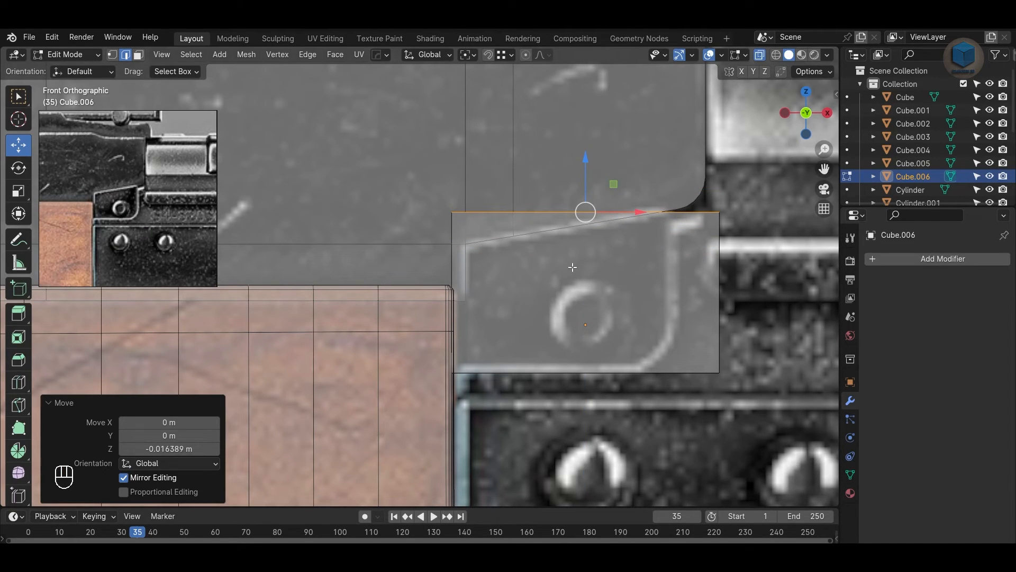
drag(586, 158, 581, 156)
Step: Lower the cube's upper handguard-side vertices to slope its top along the sight base, then raise the whole top edge about 0.0016 m
key(1)
click(451, 205)
drag(449, 149, 453, 194)
drag(726, 254, 738, 261)
drag(720, 154, 717, 149)
drag(536, 243, 535, 242)
drag(434, 207, 510, 265)
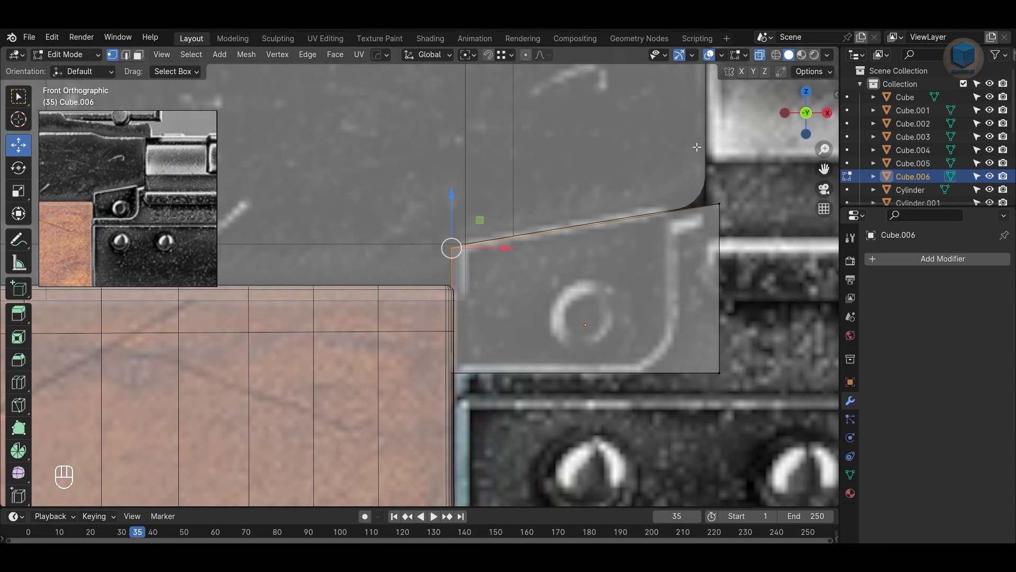
shift+drag(697, 148, 774, 238)
drag(589, 172, 589, 170)
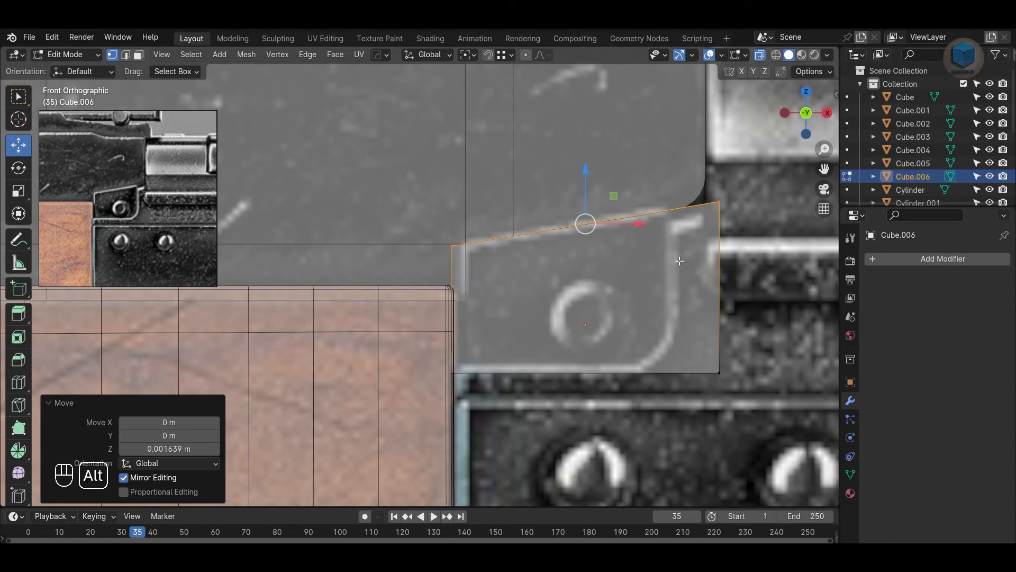
Step: Slide the bracket's receiver-side vertices inward along its edges until they align with the end of the sight base above
alt+middle_drag(679, 260, 621, 254)
click(653, 311)
mouse_move(716, 281)
mouse_down()
mouse_move(672, 280)
mouse_move(702, 281)
mouse_up()
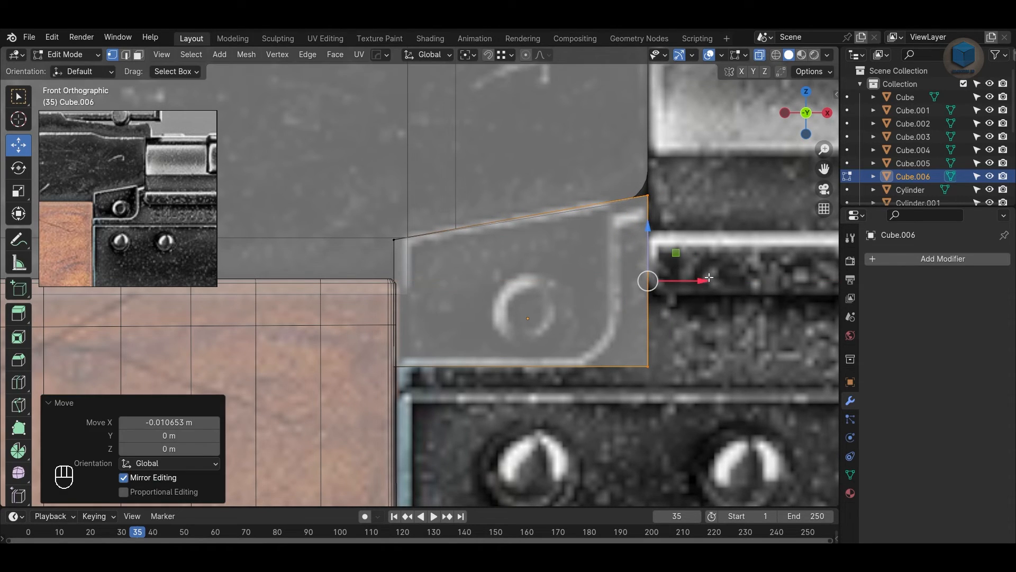
key(ctrl+z)
key(ctrl+z)
key(shift+v)
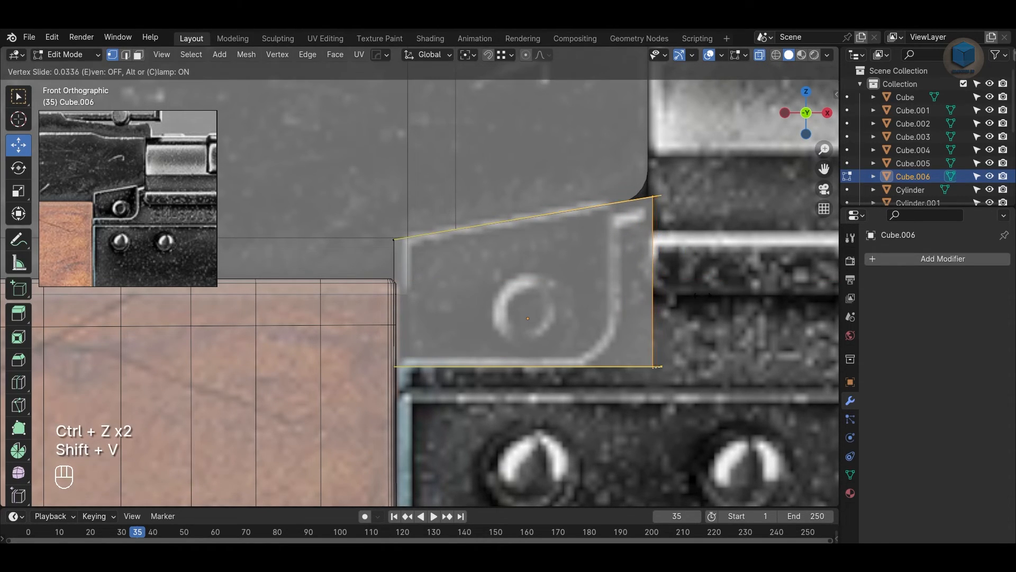
click(698, 296)
click(741, 340)
Step: Insert a vertical loop cut near the bracket's receiver-side end, aligned with the outline in the reference
key(ctrl+r)
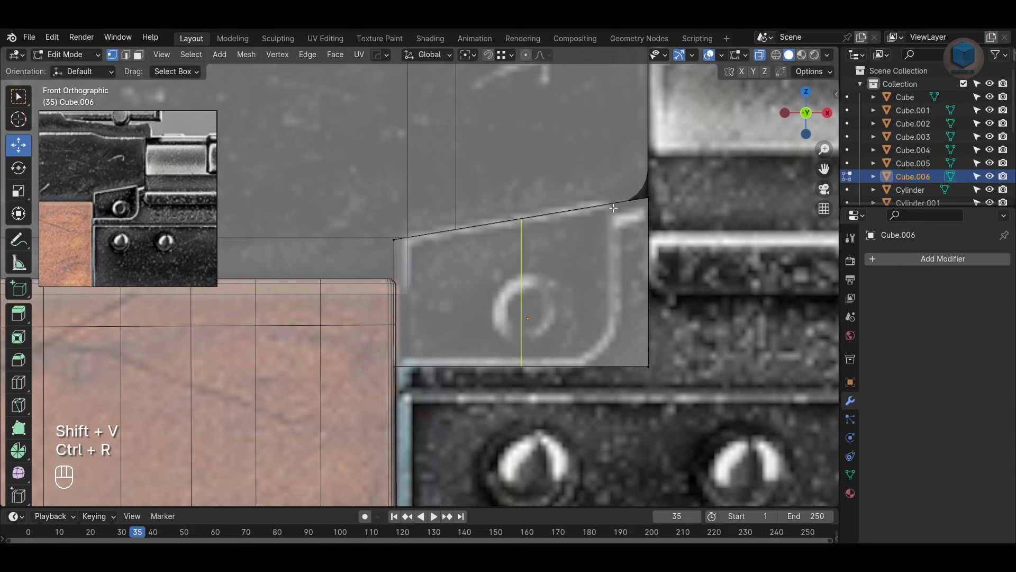
click(621, 233)
click(712, 258)
key(alt+a)
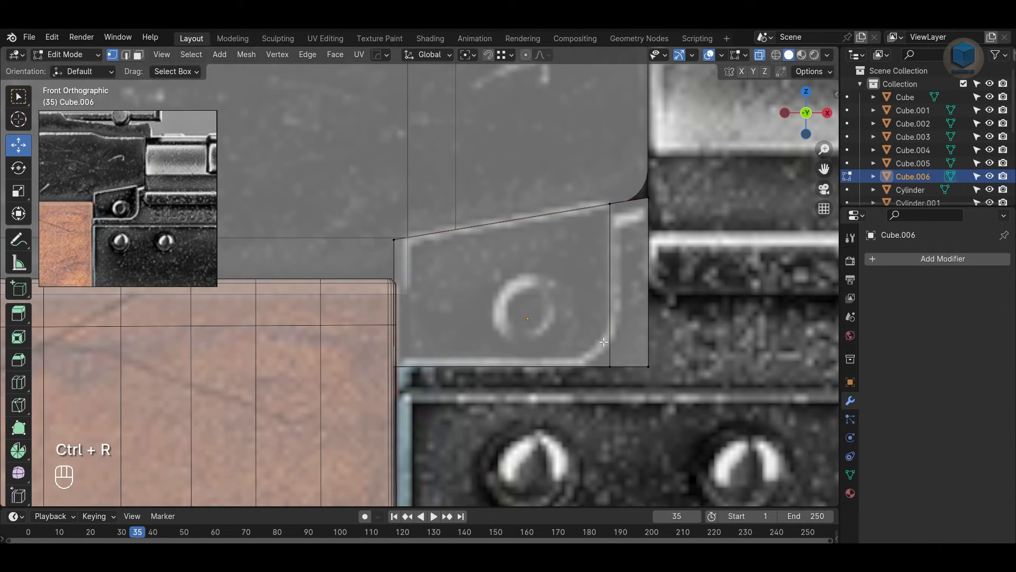
Step: Lower the bracket's bottom edge to just above the receiver's upper line in the reference
alt+click(470, 365)
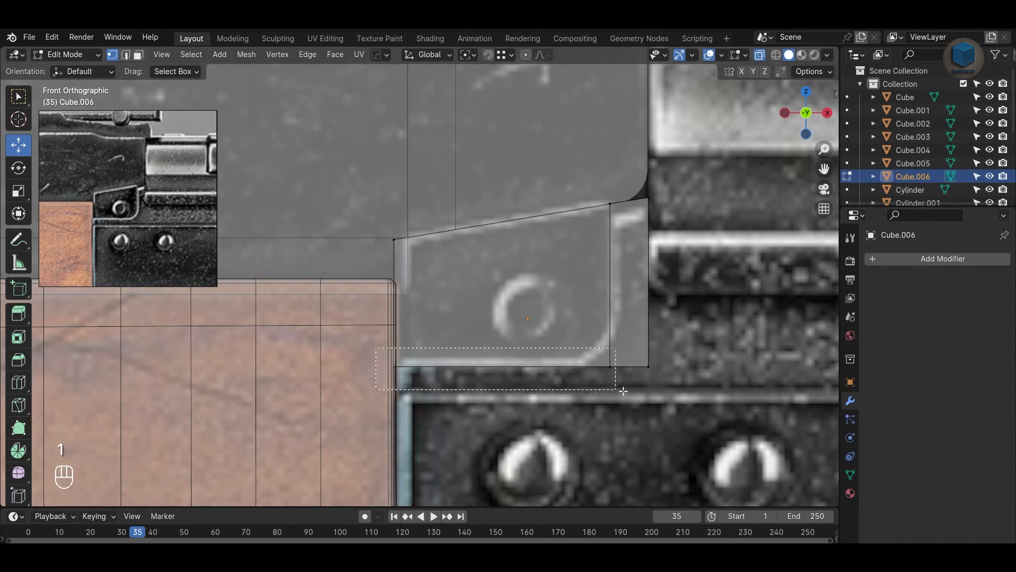
drag(522, 316, 532, 336)
key(alt+a)
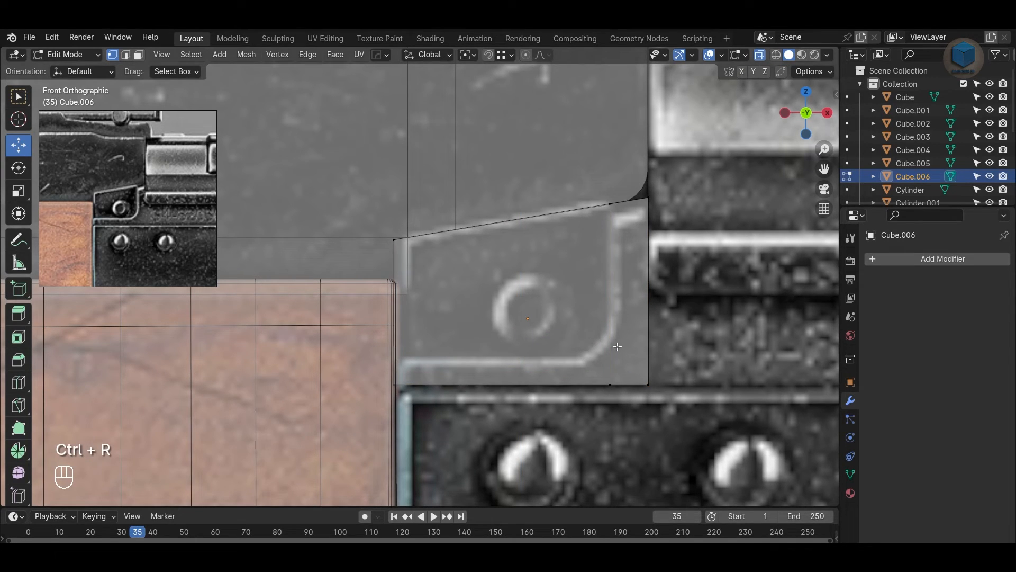
middle_drag(724, 377, 667, 358)
key(alt+z)
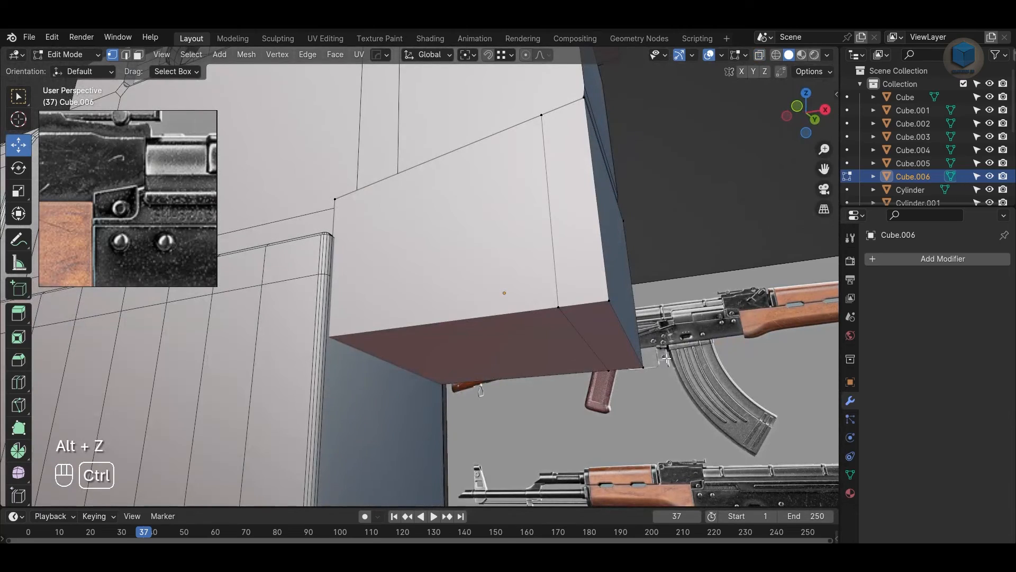
key(ctrl+z)
key(KP_1)
key(alt+z)
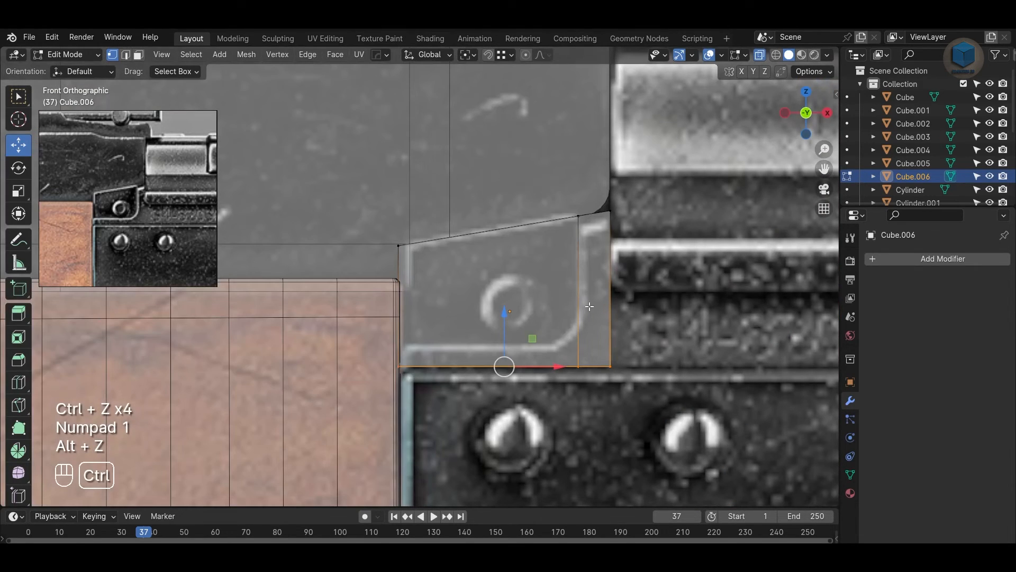
Step: Insert a horizontal loop cut near the bracket's bottom, flatten it along Z and align it with the lower outline in the reference
key(ctrl+r)
click(570, 330)
click(581, 376)
key(s)
key(z)
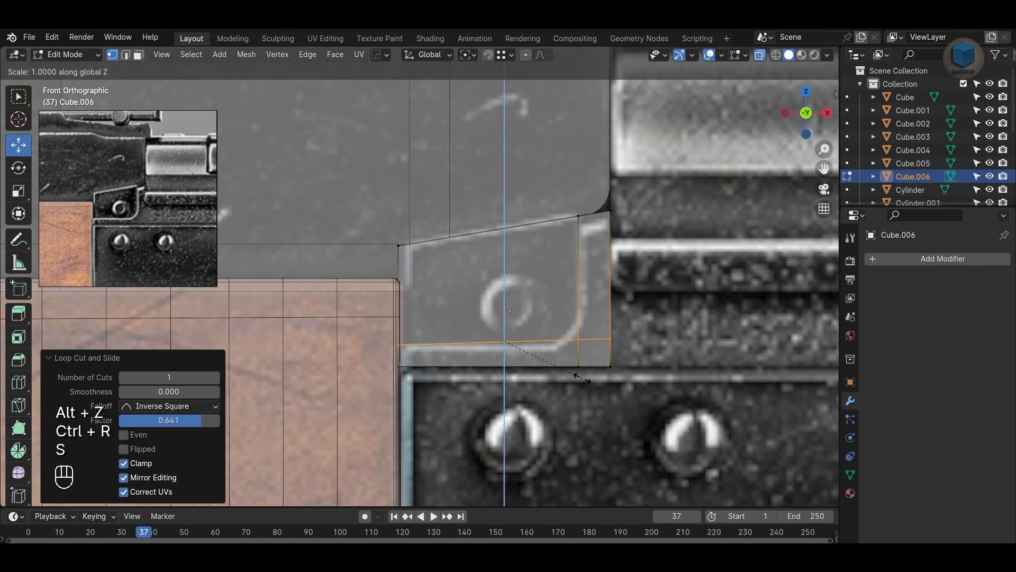
click(582, 378)
drag(503, 291, 509, 286)
key(2)
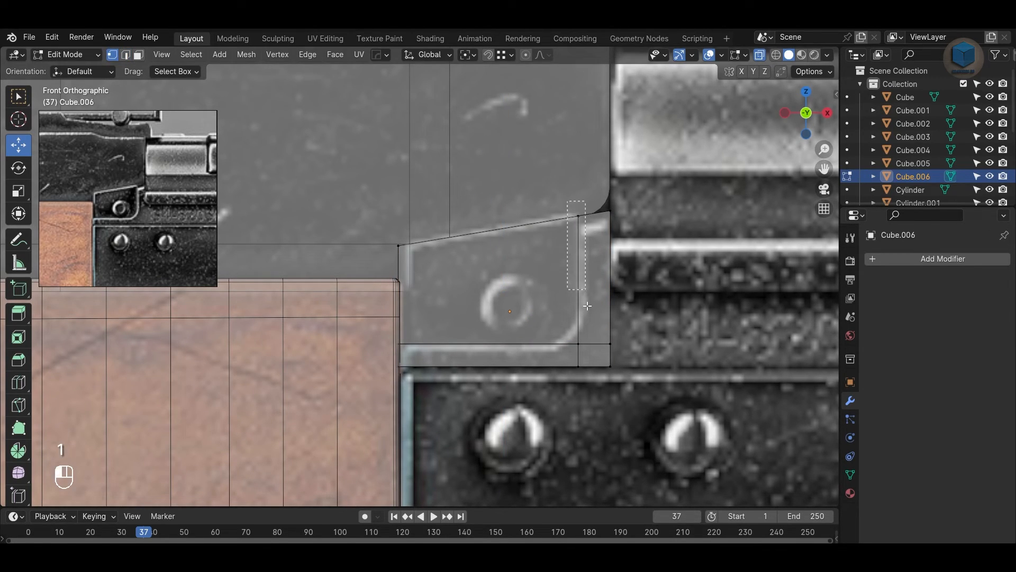
Step: Slide the bracket's vertical loop cut slightly along X to match the outline in the reference
drag(587, 305, 634, 292)
click(680, 389)
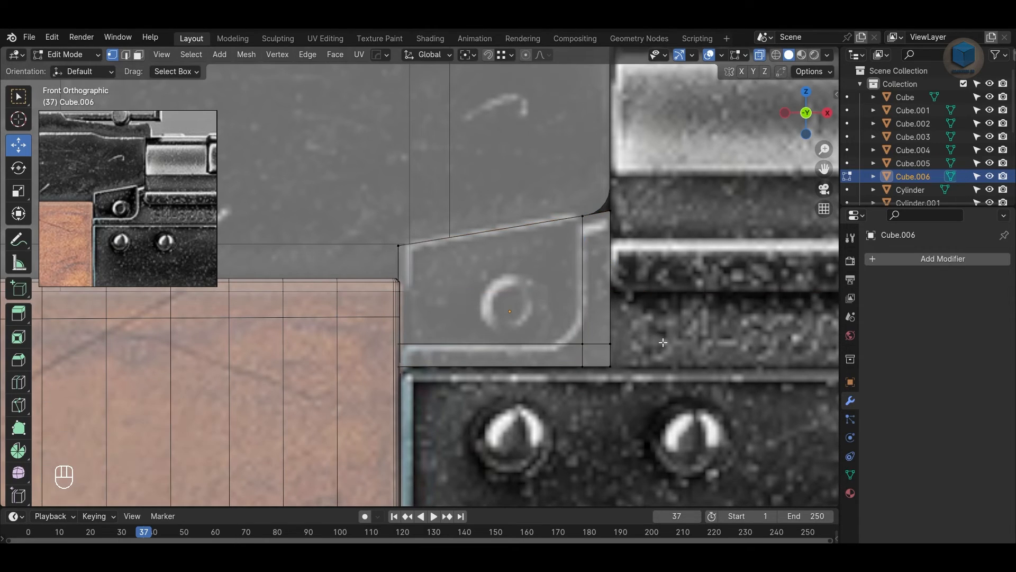
scroll(679, 389, up, 1)
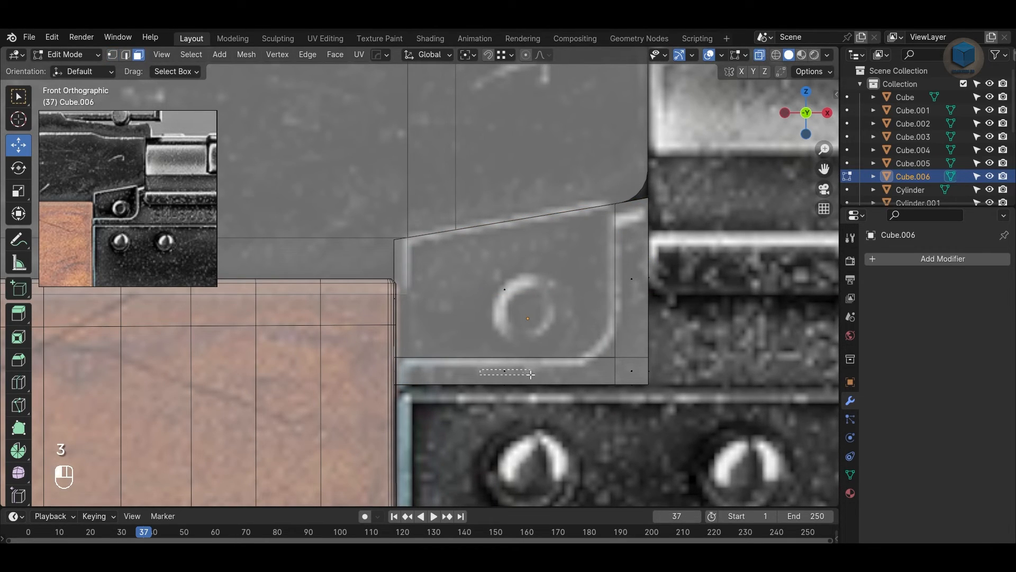
Step: Extrude the L-shaped strip of faces along the bracket's bottom and receiver-side end outward about 0.024 m
drag(530, 374, 532, 374)
click(551, 371)
key(alt+z)
click(601, 370)
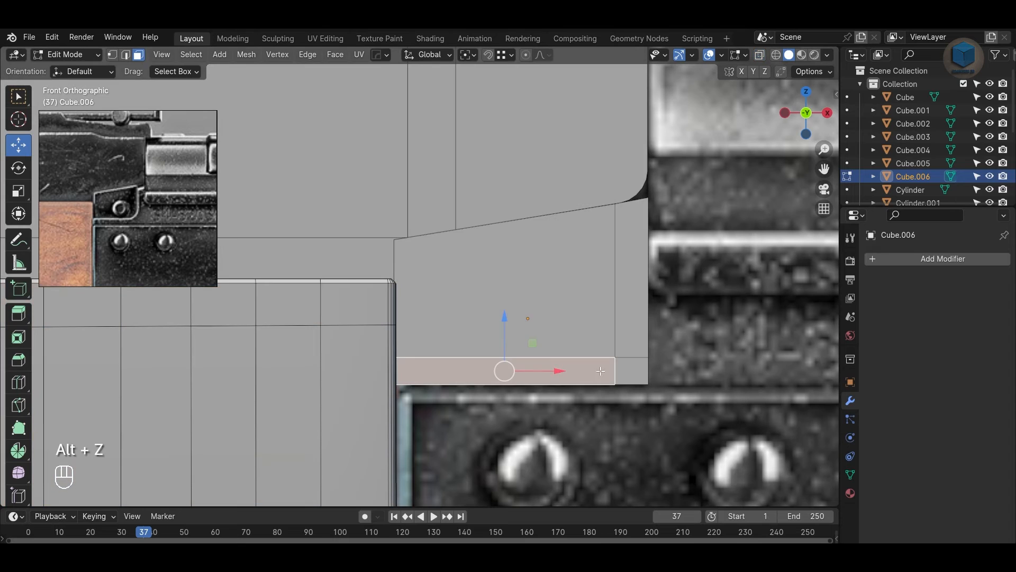
shift+click(632, 371)
shift+click(639, 335)
key(alt+z)
middle_drag(677, 368, 427, 317)
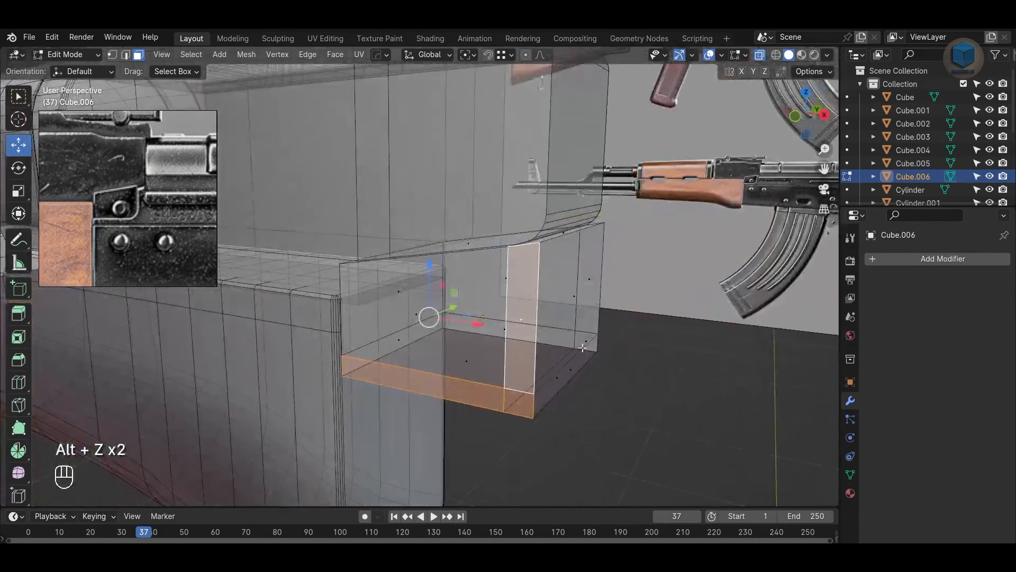
right_click(426, 317)
key(w)
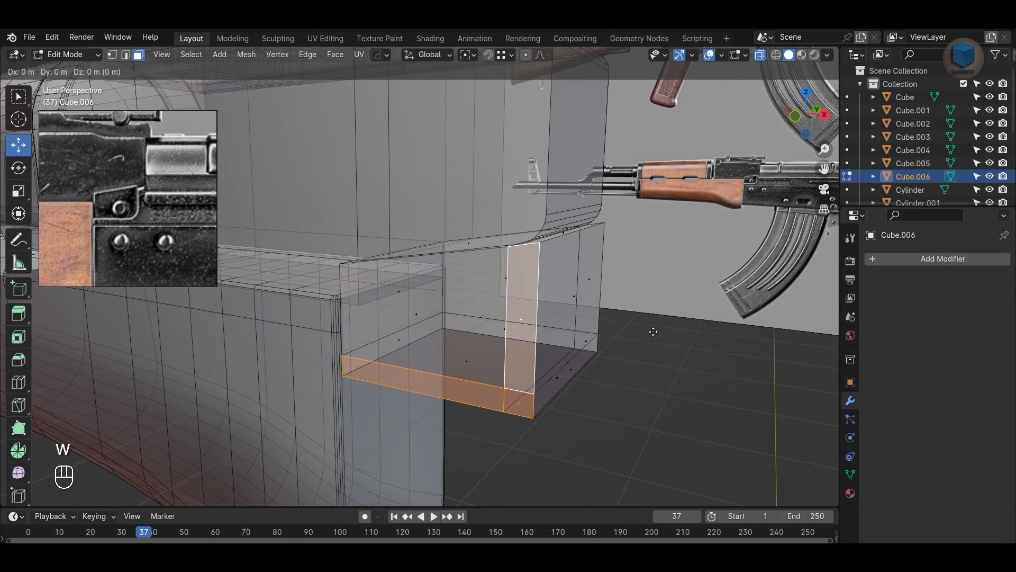
click(640, 335)
key(ctrl+z)
key(e)
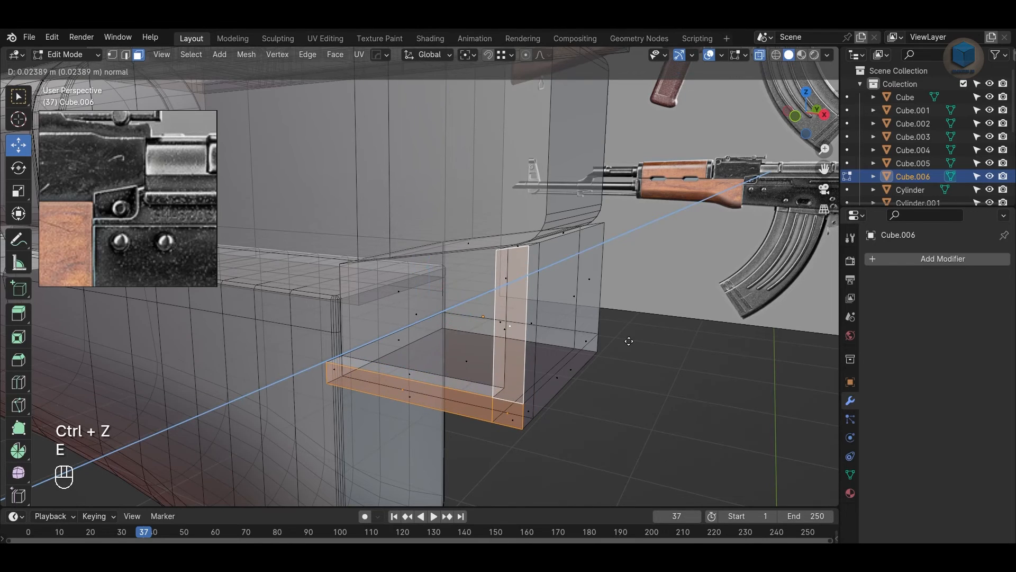
click(628, 341)
Step: Move the extruded L-shaped rim faces 0.00924 m along Y
key(Tab)
key(alt+z)
middle_drag(586, 405, 506, 333)
key(Tab)
drag(491, 319, 487, 316)
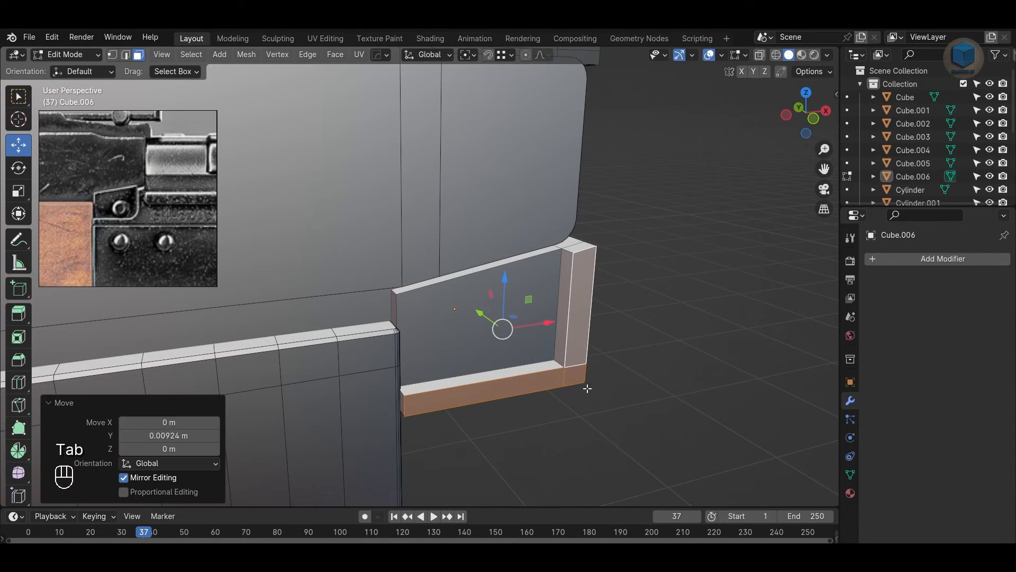
Step: Raise the horizontal loop's vertices at the bracket's receiver-side end slightly along Z in front view
key(KP_1)
key(alt+z)
scroll(662, 376, up, 3)
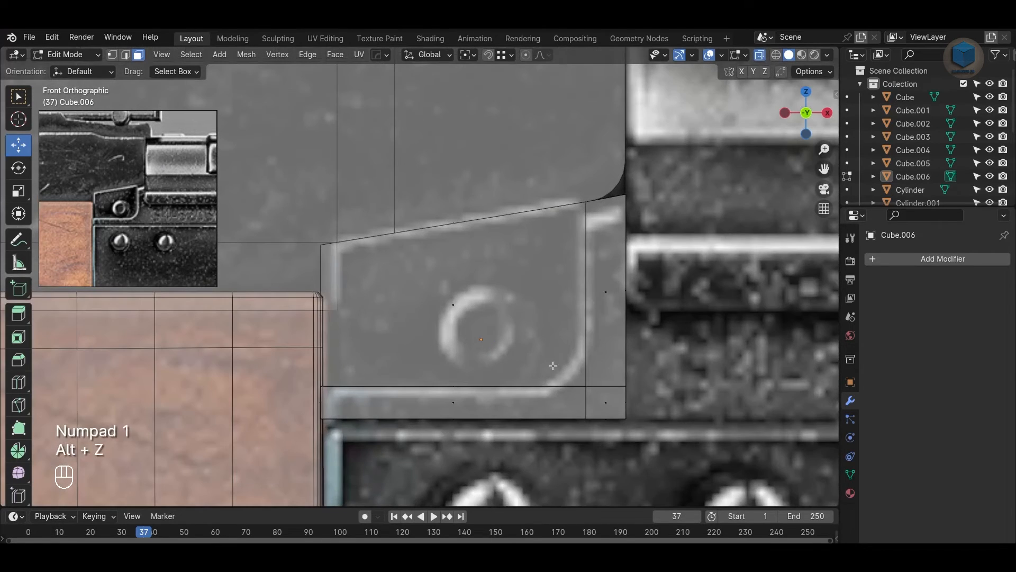
key(1)
drag(560, 366, 661, 396)
drag(607, 335, 607, 334)
click(657, 265)
Step: Apply the bracket's transforms and bevel the rim's inner corner edge with a 0.0299 m width and 5 segments
key(Tab)
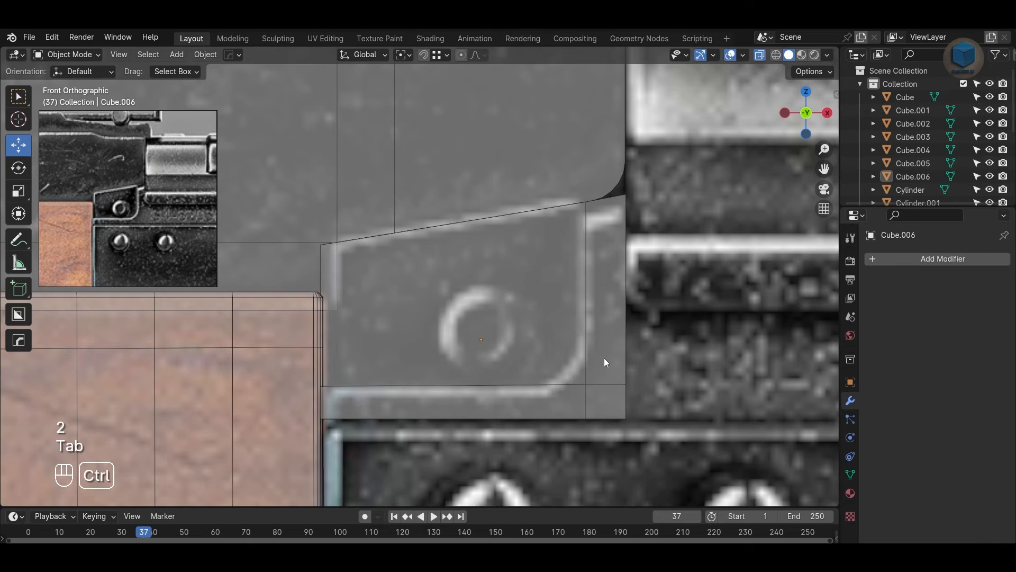
key(ctrl+a)
click(605, 357)
key(Tab)
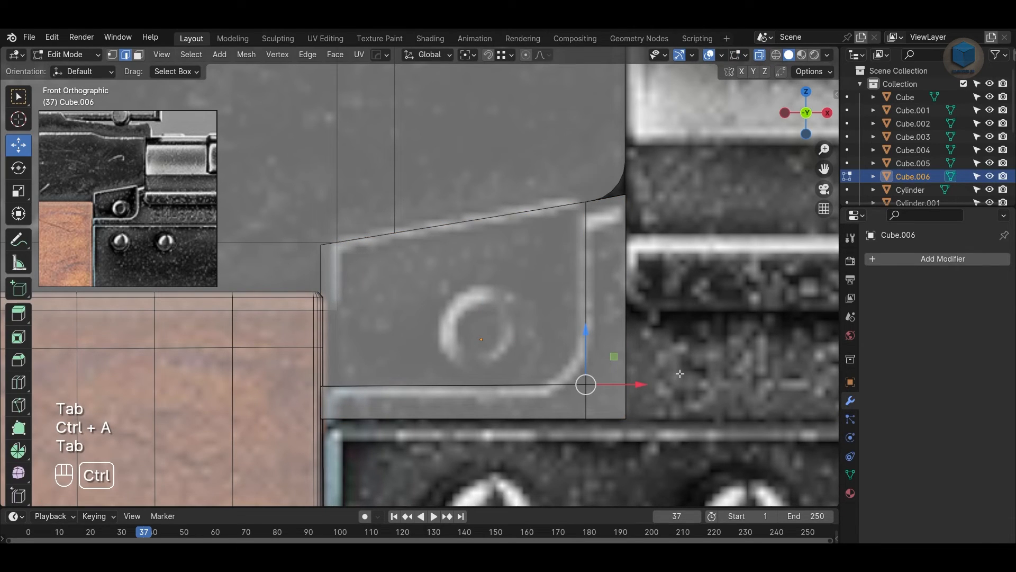
click(747, 395)
key(alt+z)
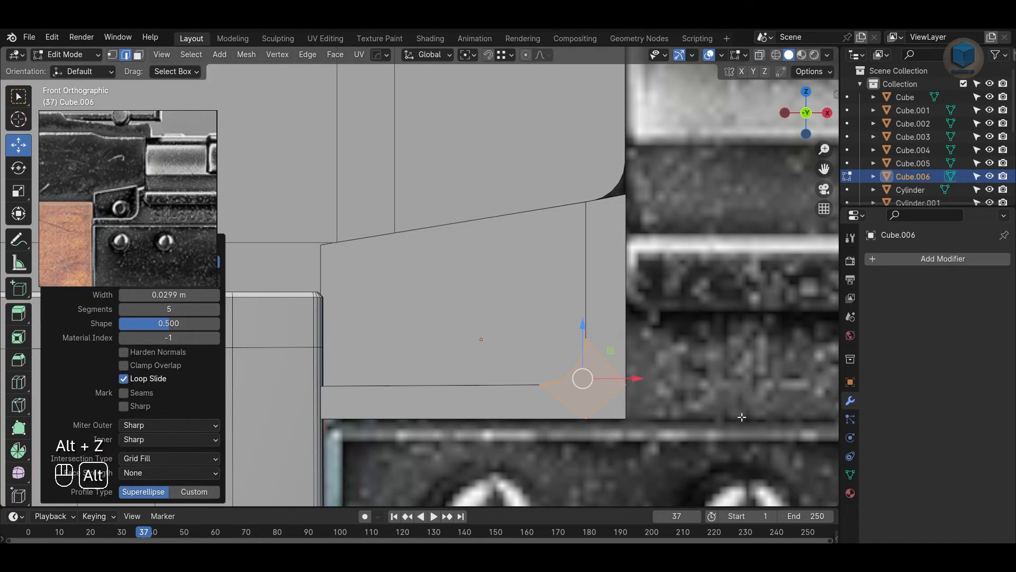
Step: Merge the duplicate vertices the corner bevel left on the bracket's receiver-side outer edge, using At Last
middle_drag(739, 417, 654, 346)
click(687, 376)
scroll(683, 373, up, 2)
key(1)
click(596, 320)
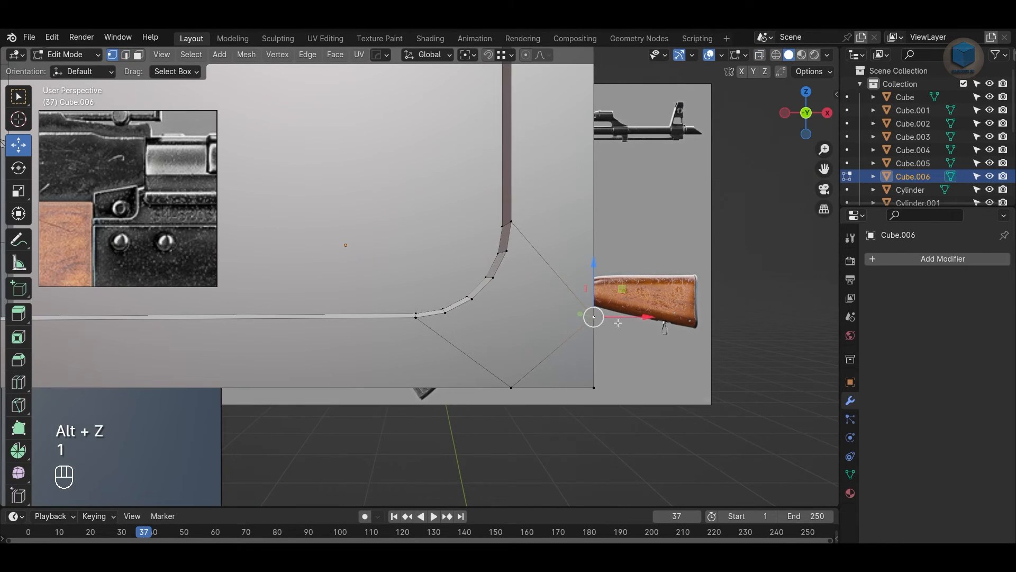
drag(649, 320, 628, 319)
shift+click(593, 326)
key(m)
click(588, 325)
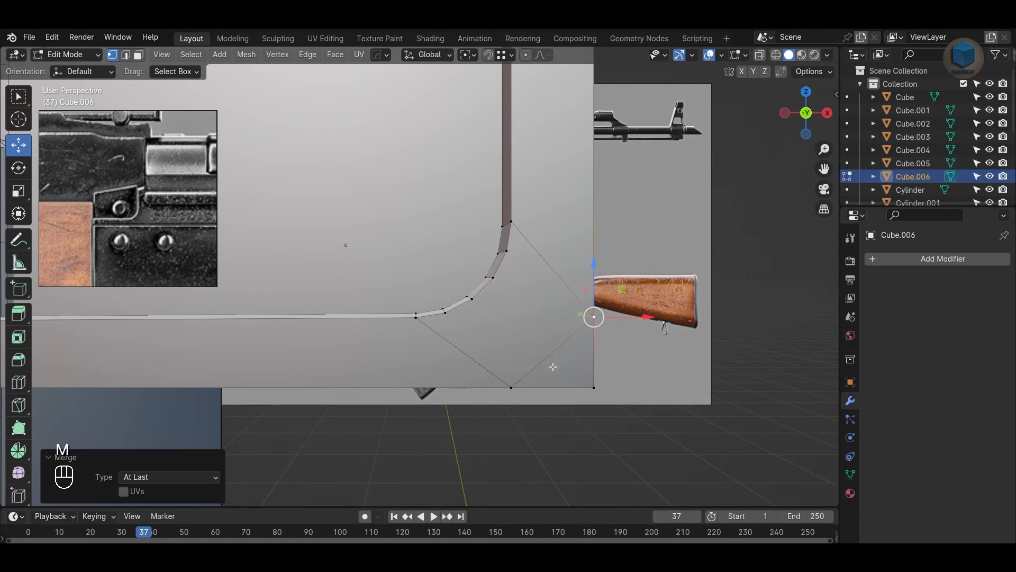
Step: Merge the duplicate vertices below the bevelled corner on the bracket's bottom edge, using At Last
click(511, 382)
drag(511, 335, 511, 314)
shift+click(512, 389)
key(m)
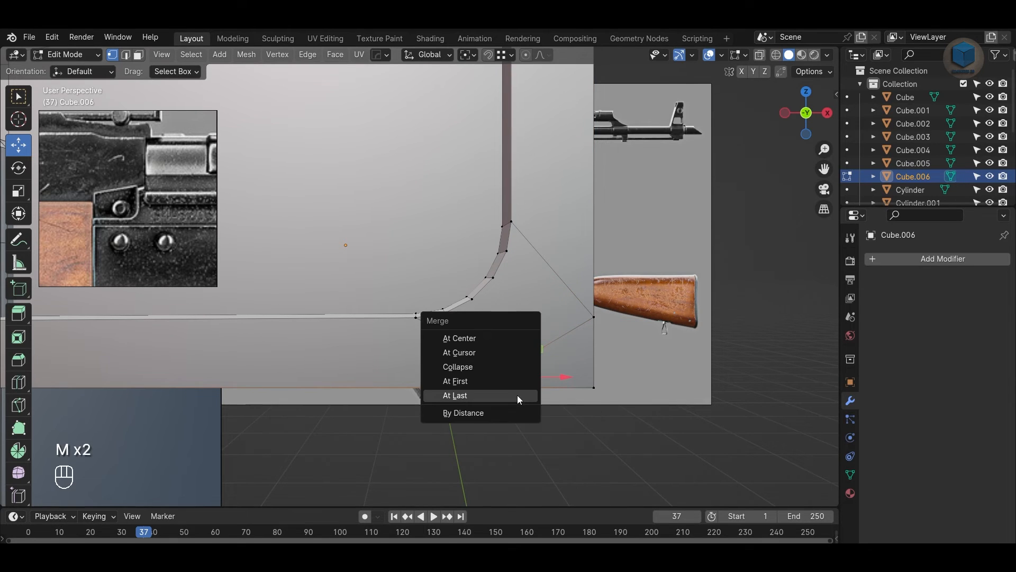
click(518, 397)
scroll(594, 446, down, 3)
Step: Round the bracket's bottom edge at the receiver-side end with a multi-segment bevel
key(Tab)
right_click(495, 263)
click(496, 263)
click(593, 363)
alt+drag(592, 363, 545, 346)
key(Tab)
key(2)
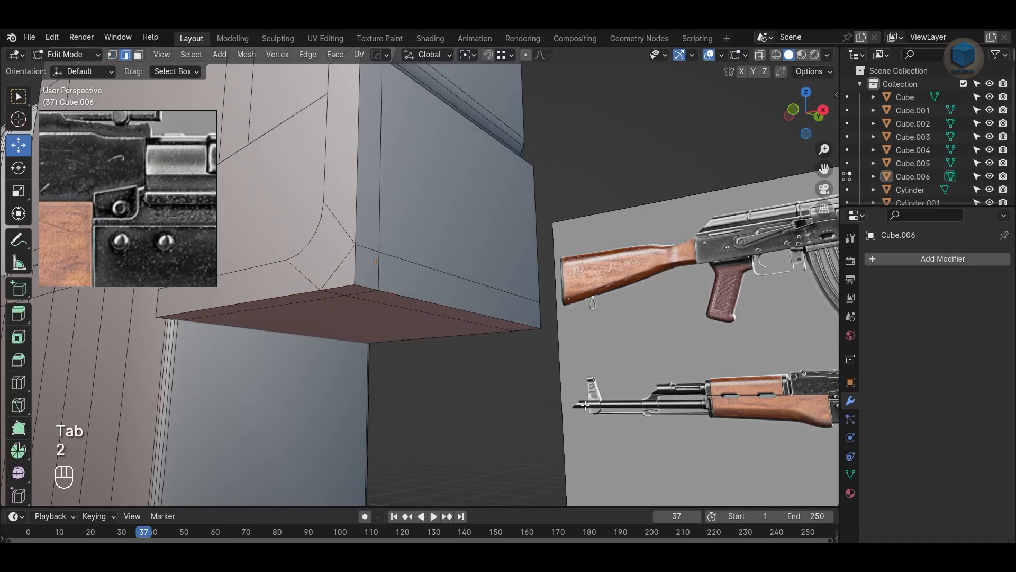
scroll(154, 239, up, 2)
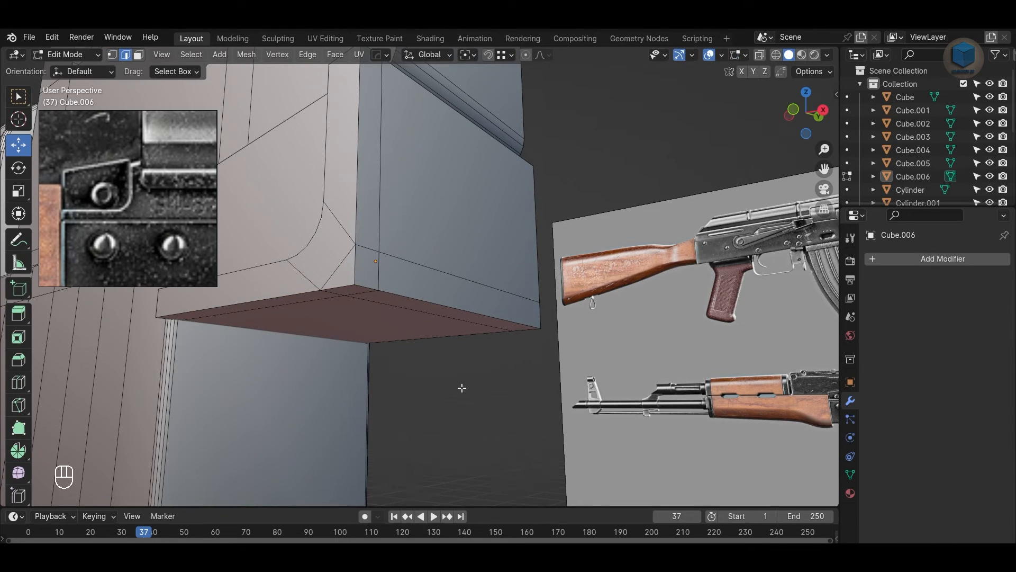
alt+shift+click(456, 303)
key(ctrl+b)
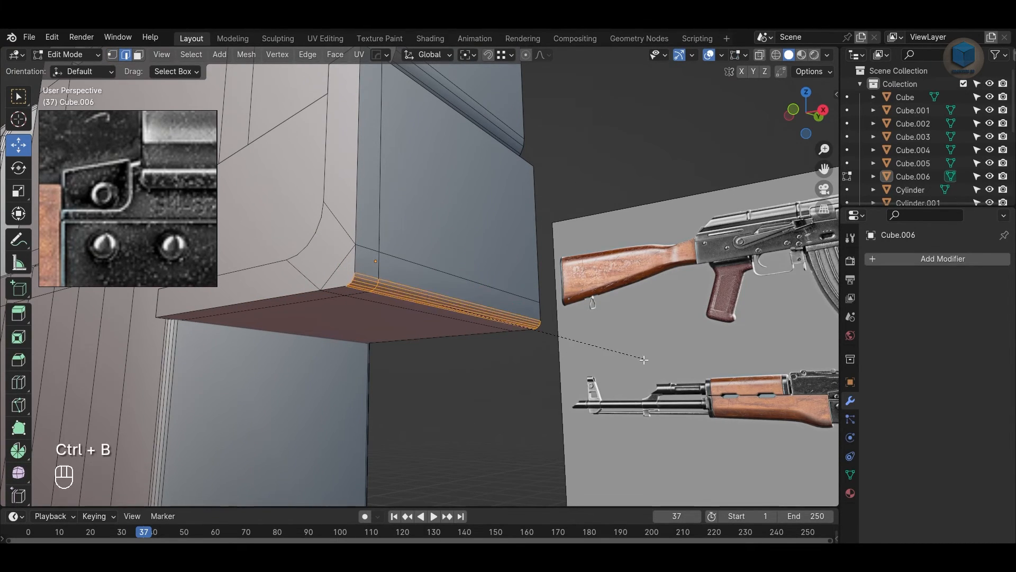
scroll(646, 359, up, 3)
click(649, 362)
key(Tab)
alt+drag(648, 376, 669, 378)
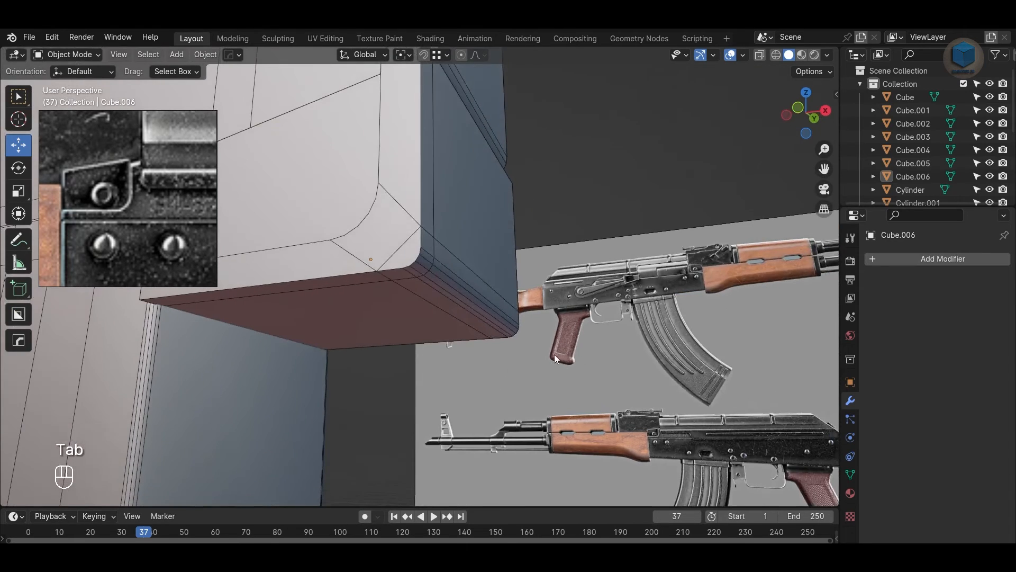
Step: Scale the whole bracket to 0.922 along Y
alt+drag(509, 333, 515, 363)
click(476, 267)
alt+drag(494, 269, 538, 318)
key(Tab)
key(2)
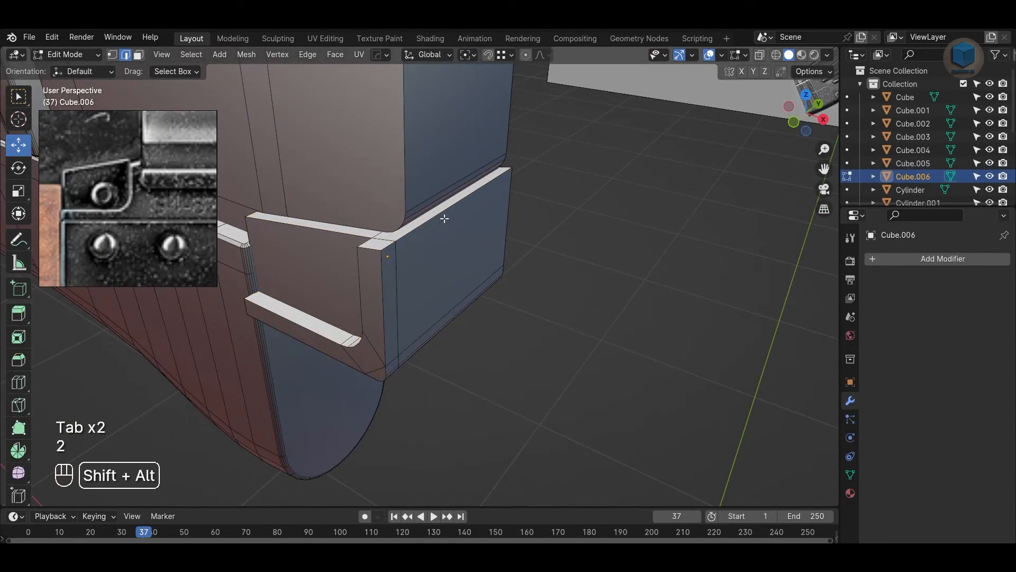
alt+shift+click(445, 215)
key(Tab)
key(s)
key(y)
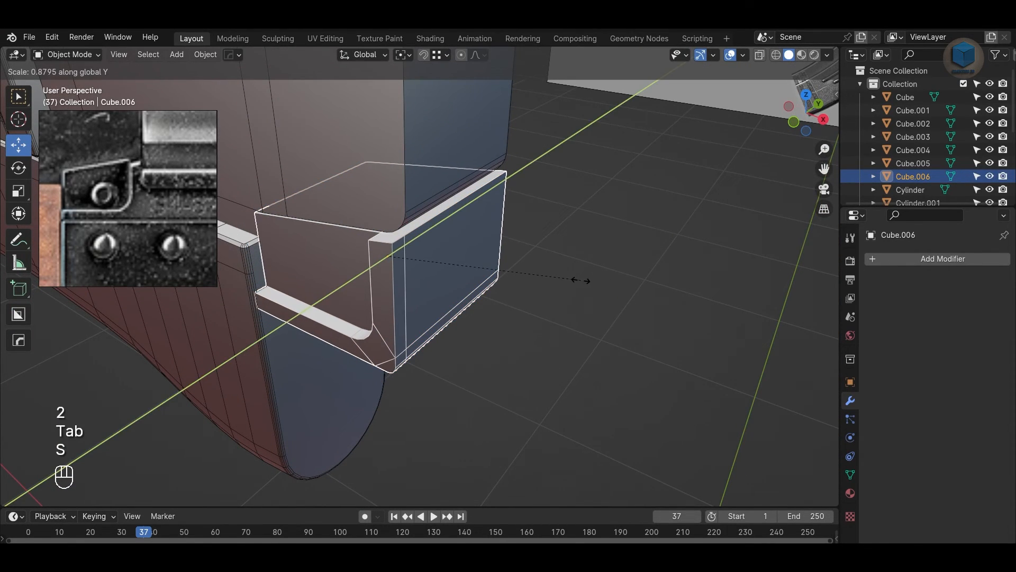
click(590, 279)
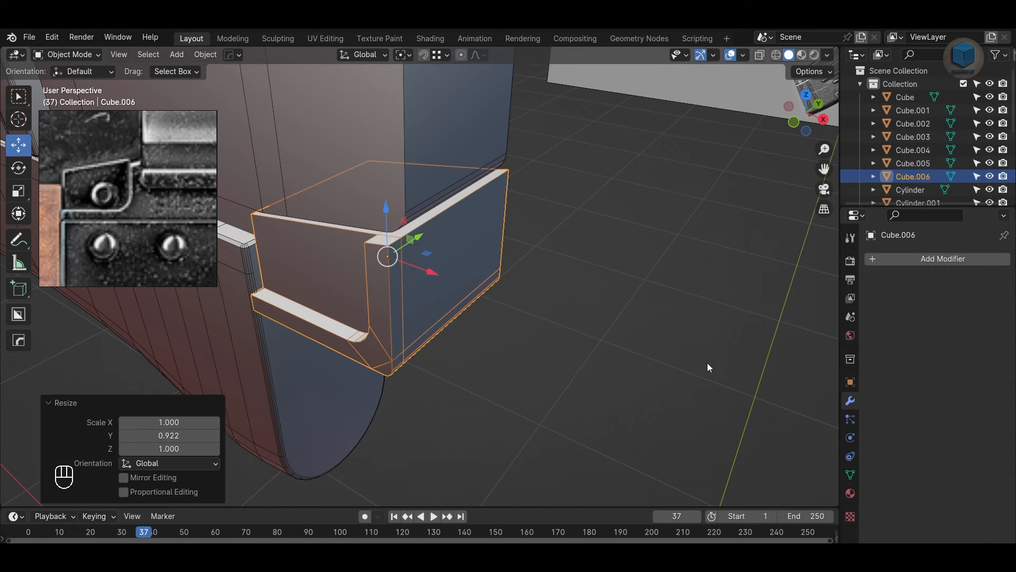
click(707, 363)
Step: Mirror the bracket across the Y axis with Bisect Y enabled and apply the Mirror modifier
alt+drag(534, 363, 447, 278)
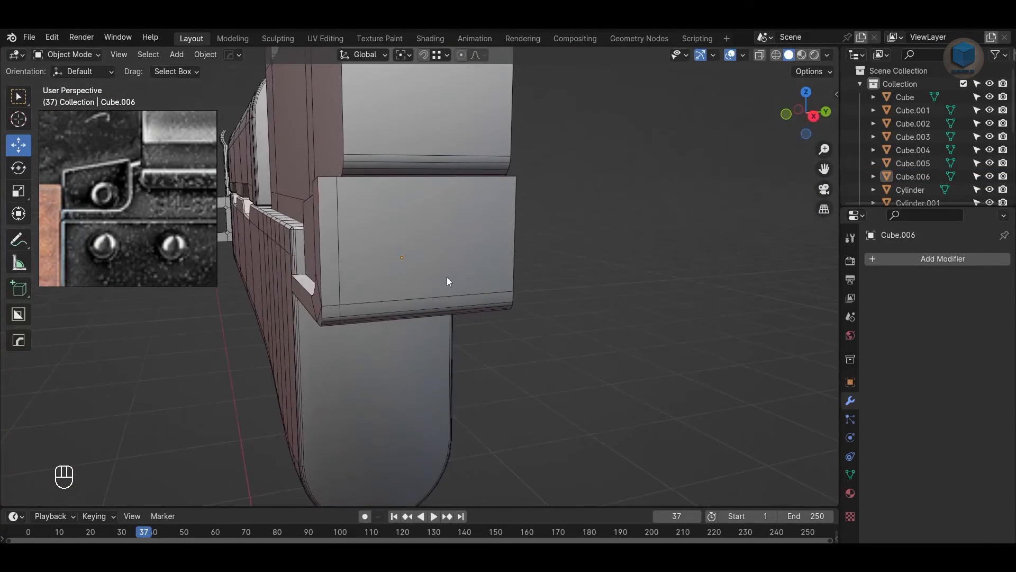
click(445, 271)
key(alt+x)
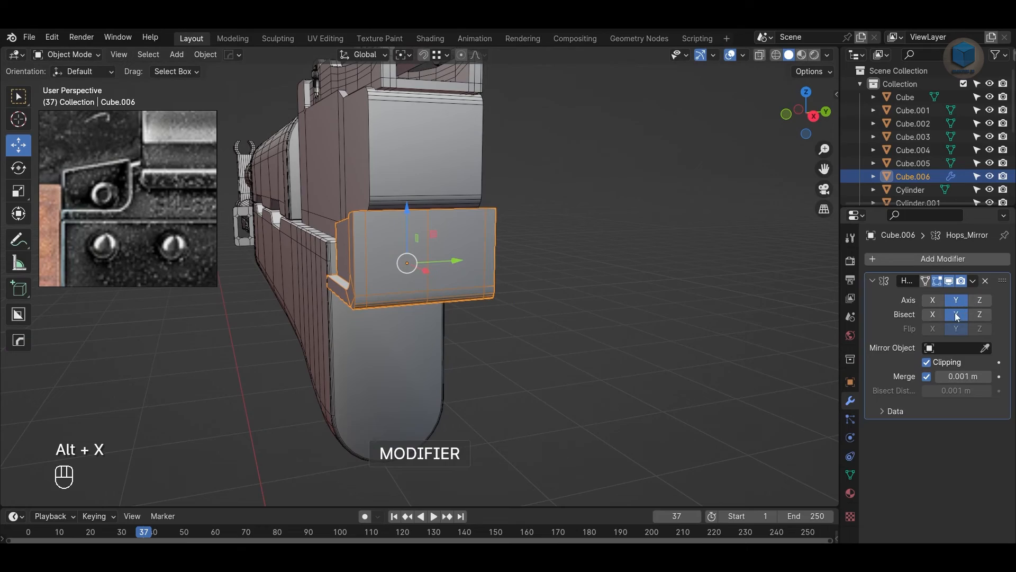
click(973, 287)
click(955, 292)
alt+drag(688, 301, 462, 310)
key(alt+x)
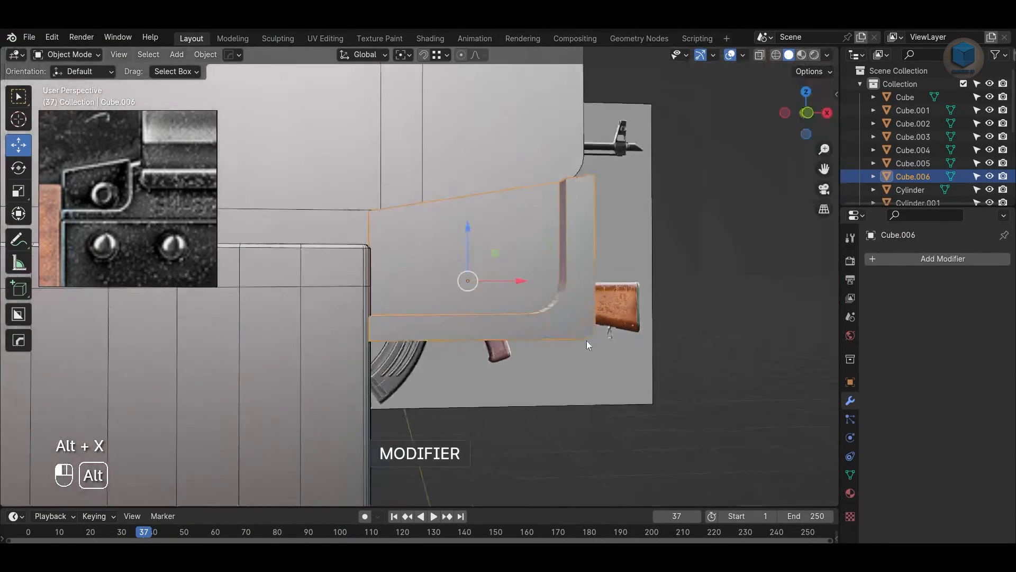
Step: Isolate the bracket and round its bottom edge at the handguard end with a bevel
key(shift+h)
key(Tab)
alt+drag(433, 393, 569, 372)
scroll(569, 372, up, 1)
key(2)
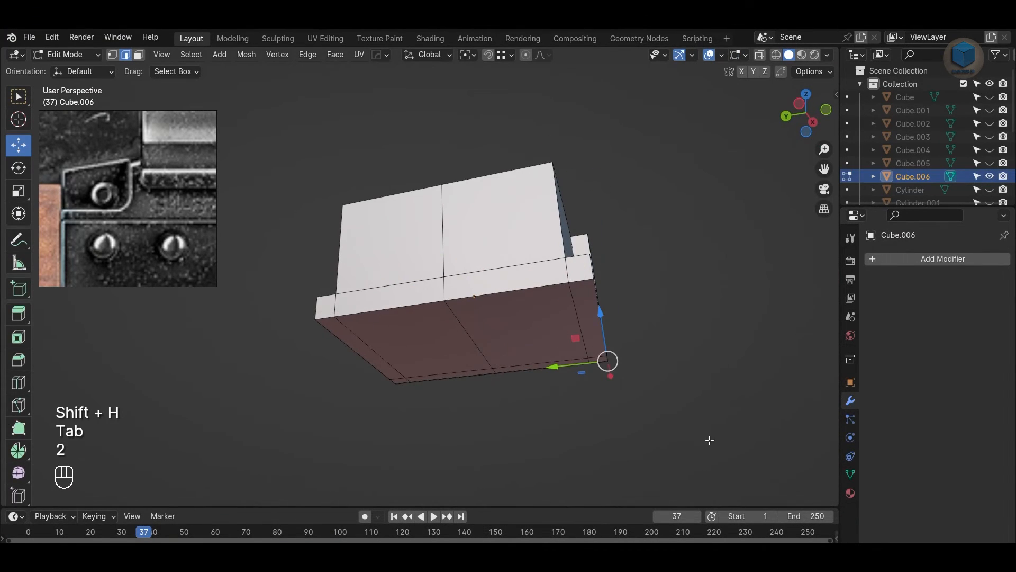
click(709, 439)
alt+shift+click(492, 294)
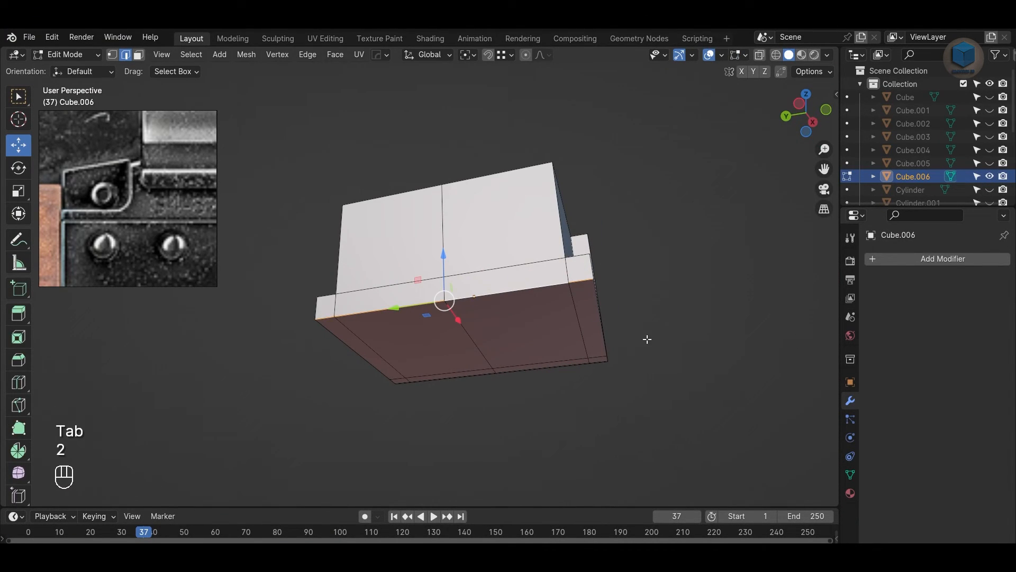
click(696, 333)
alt+drag(696, 334, 599, 456)
key(Tab)
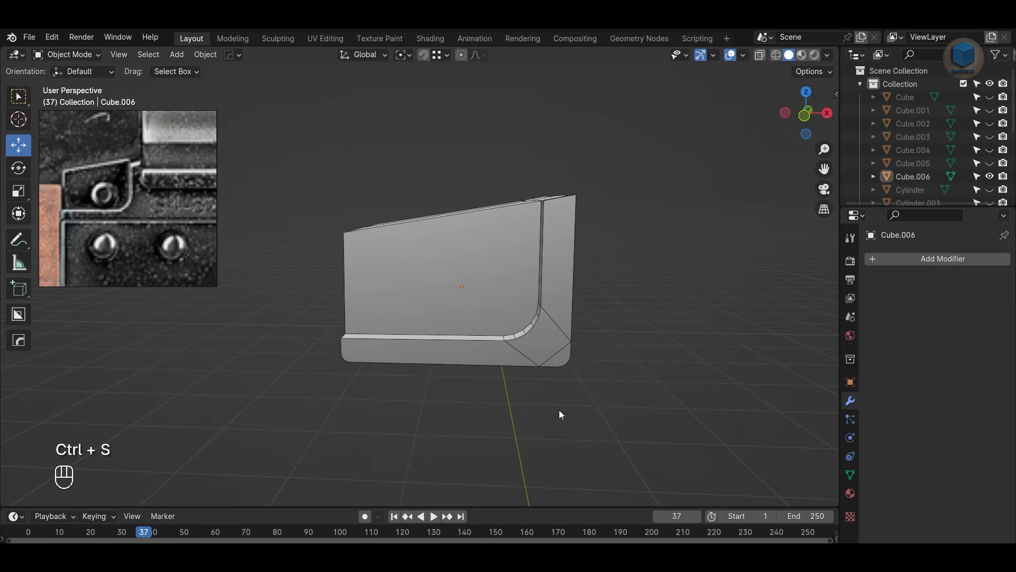
Step: Select the edge loops outlining the bracket's side faces and L-shaped rims, and give them a narrow bevel
alt+drag(559, 413, 433, 388)
scroll(433, 388, up, 3)
key(Tab)
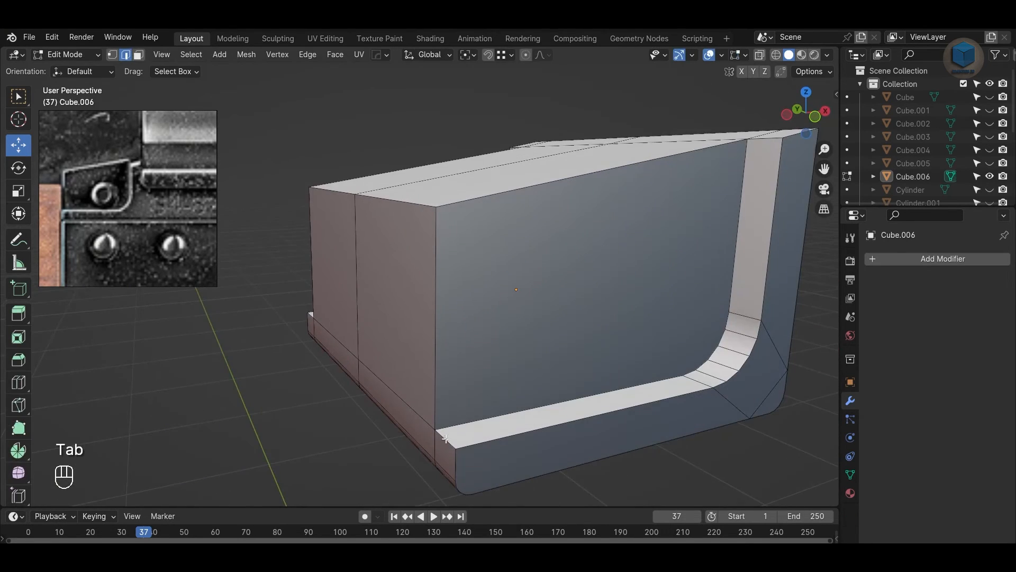
alt+shift+click(439, 300)
alt+shift+click(407, 205)
middle_drag(403, 212, 526, 249)
alt+shift+click(367, 296)
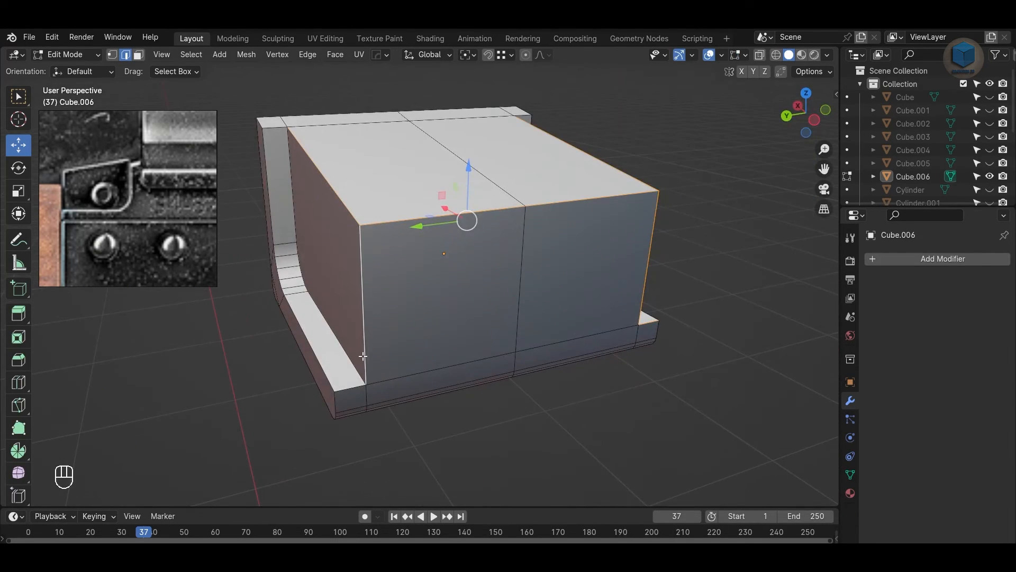
middle_drag(363, 356, 377, 341)
alt+shift+click(363, 380)
key(ctrl+z)
alt+shift+click(334, 370)
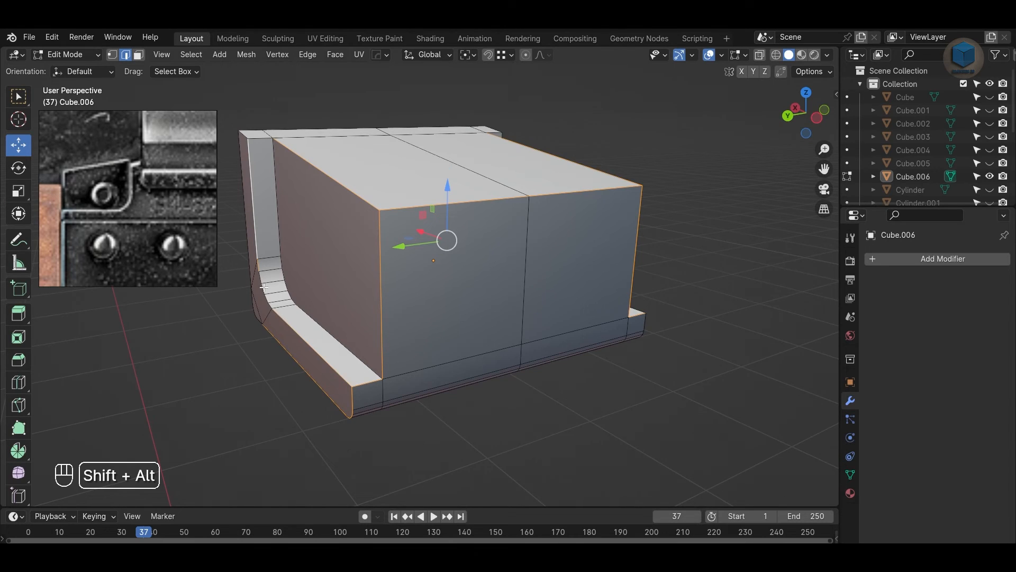
middle_drag(264, 288, 447, 341)
middle_drag(417, 252, 498, 422)
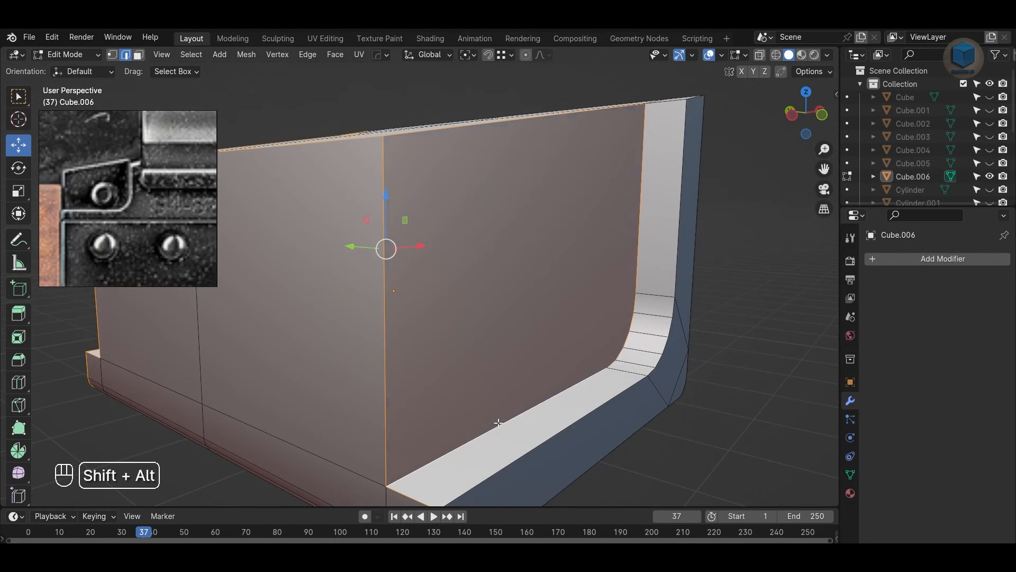
middle_drag(672, 267, 464, 249)
alt+shift+click(464, 249)
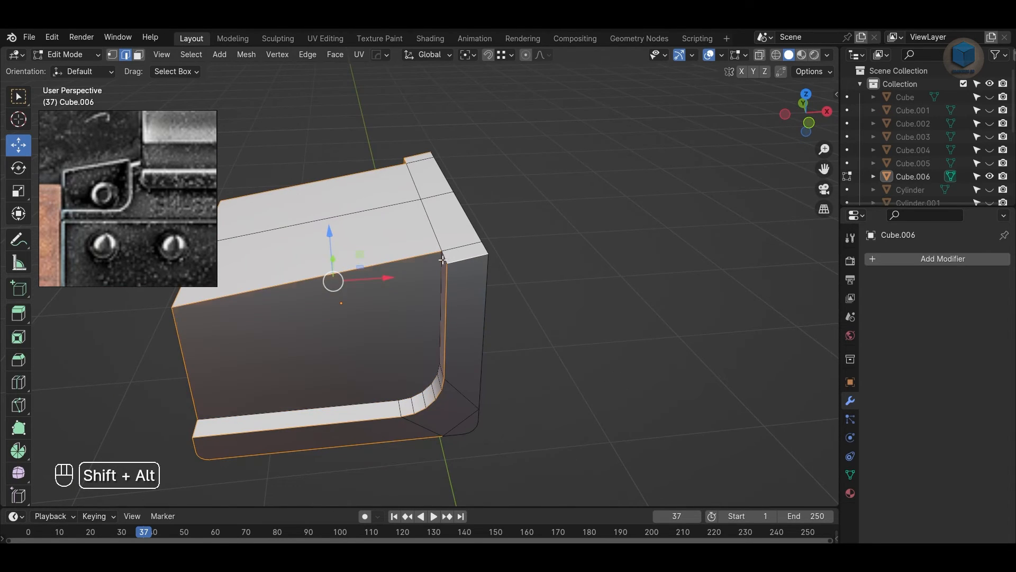
key(ctrl+z)
key(ctrl+z)
key(ctrl+z)
key(ctrl+z)
key(ctrl+z)
key(ctrl+z)
key(ctrl+z)
key(ctrl+z)
key(ctrl+z)
key(ctrl+z)
key(ctrl+z)
key(ctrl+z)
key(ctrl+z)
alt+drag(510, 355, 466, 279)
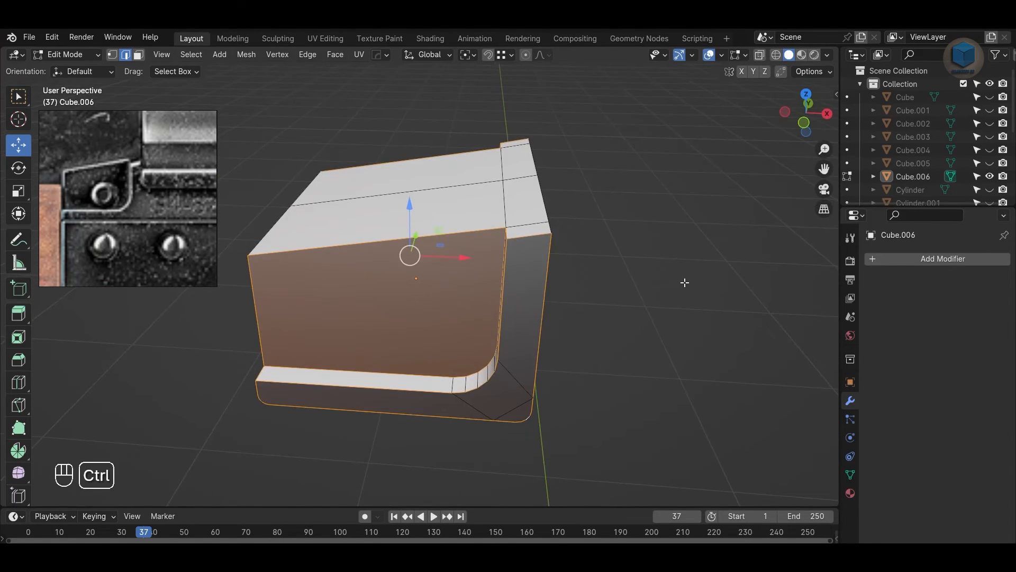
key(ctrl+b)
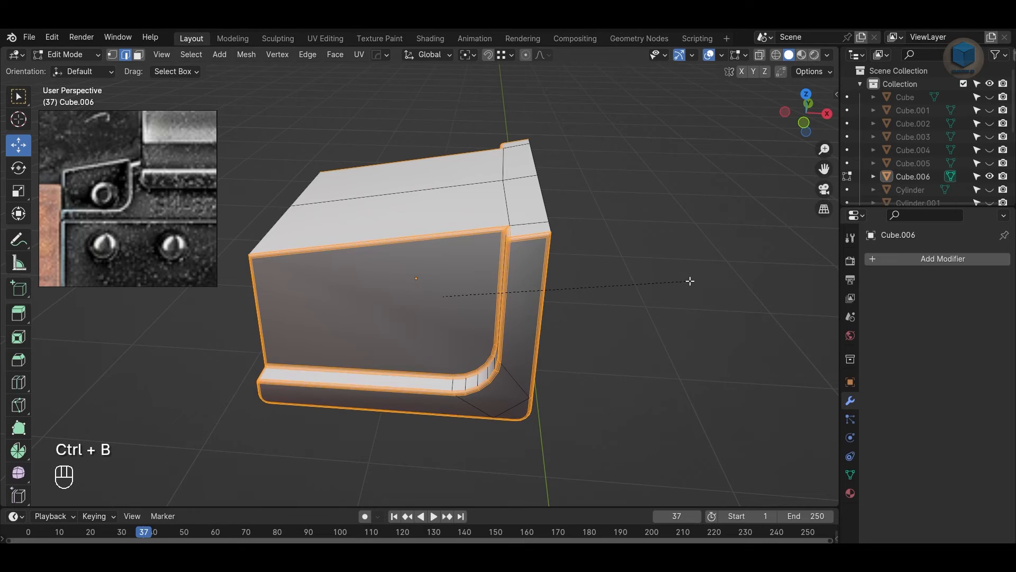
click(689, 281)
click(649, 334)
alt+drag(592, 343, 635, 347)
scroll(627, 348, up, 3)
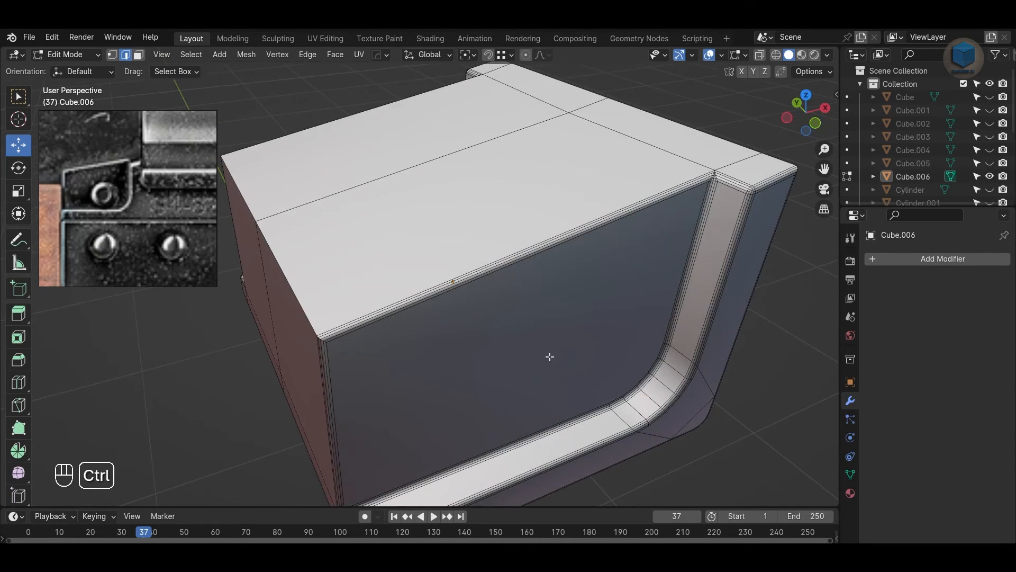
Step: Undo the last bevel and bevel the bracket's side and rim edge loops again with 4 segments and a 0.00293 m width
key(ctrl+z)
key(ctrl+z)
key(ctrl+b)
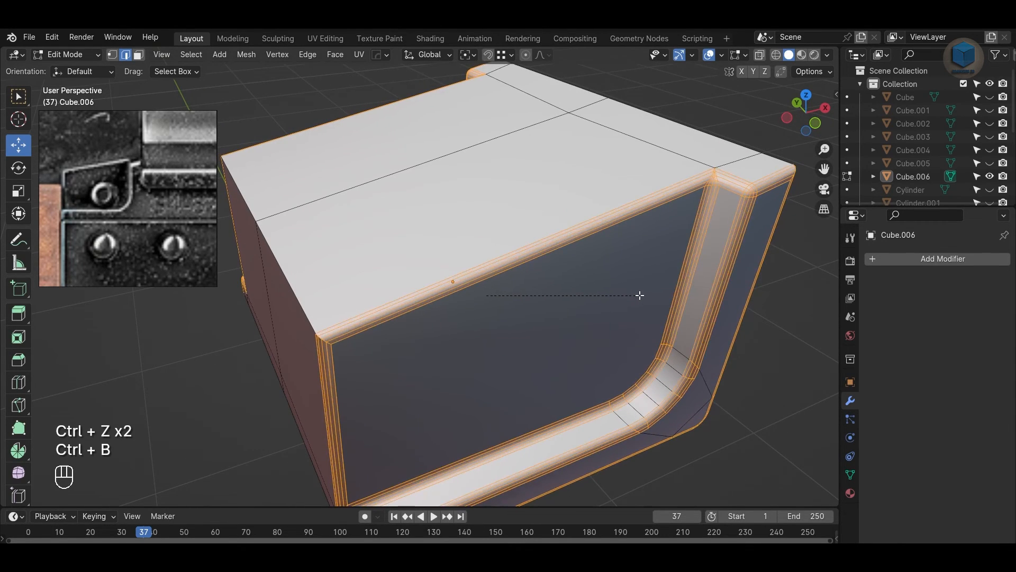
click(640, 295)
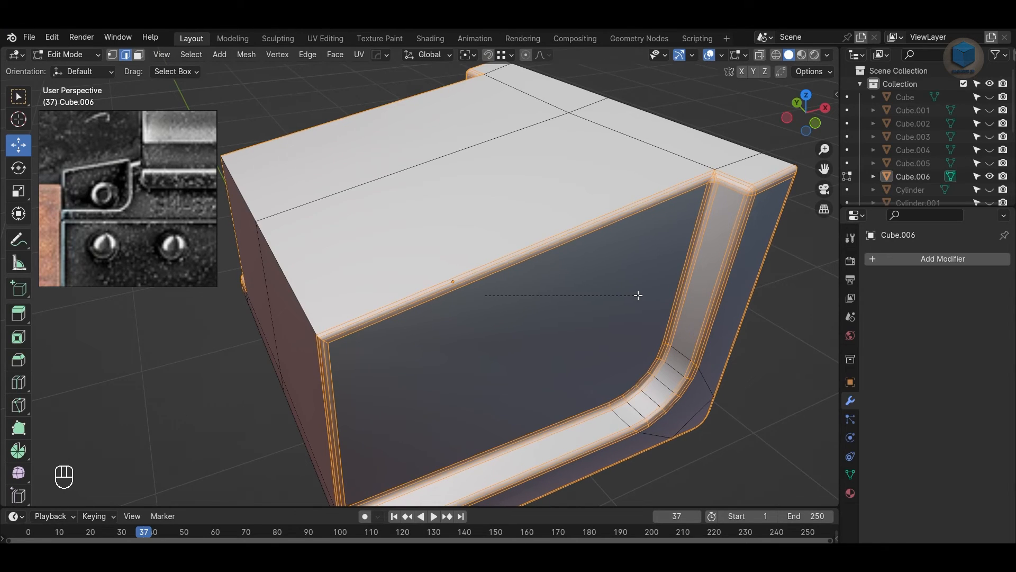
click(216, 309)
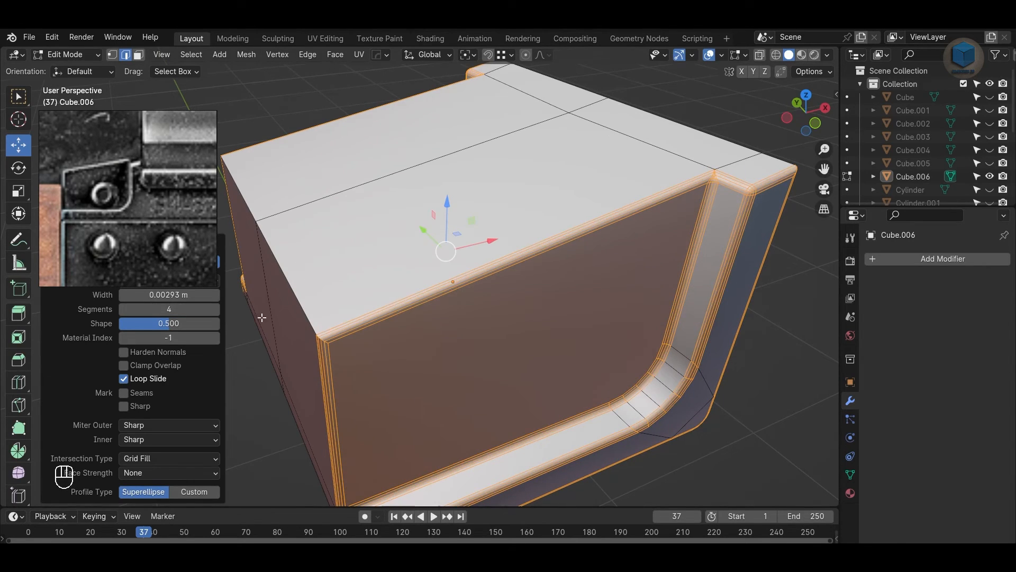
click(225, 97)
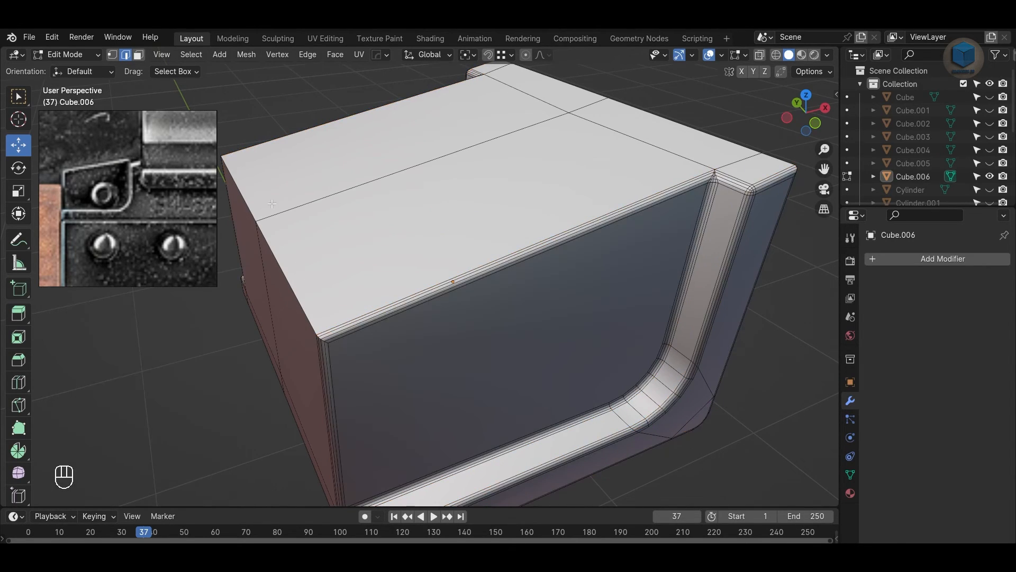
Step: Bevel the edge loops around the bracket's two end faces with 4 segments, using a 0.00449 m width at the receiver end
key(ctrl+b)
click(545, 331)
alt+click(679, 124)
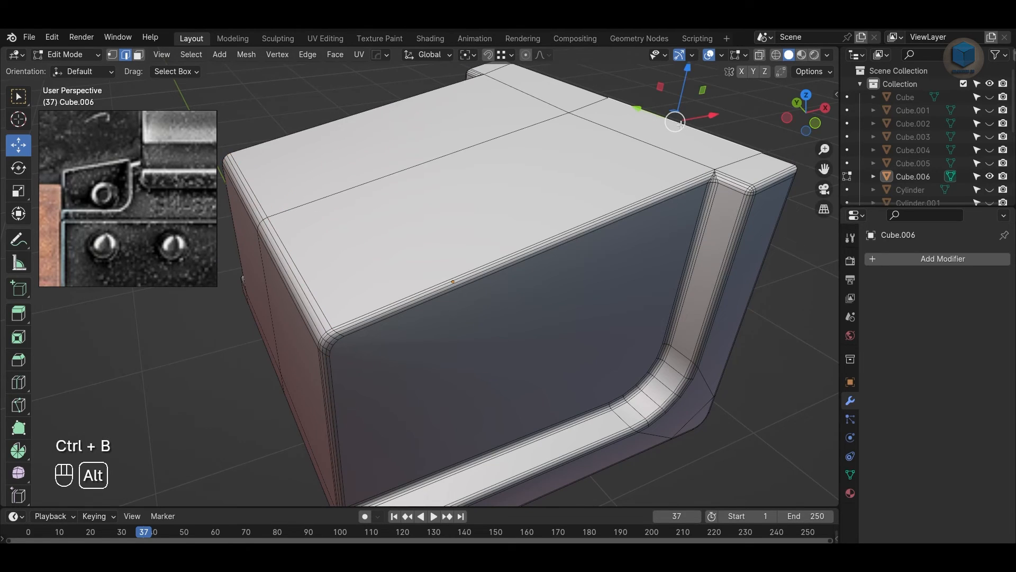
alt+shift+click(695, 129)
click(748, 260)
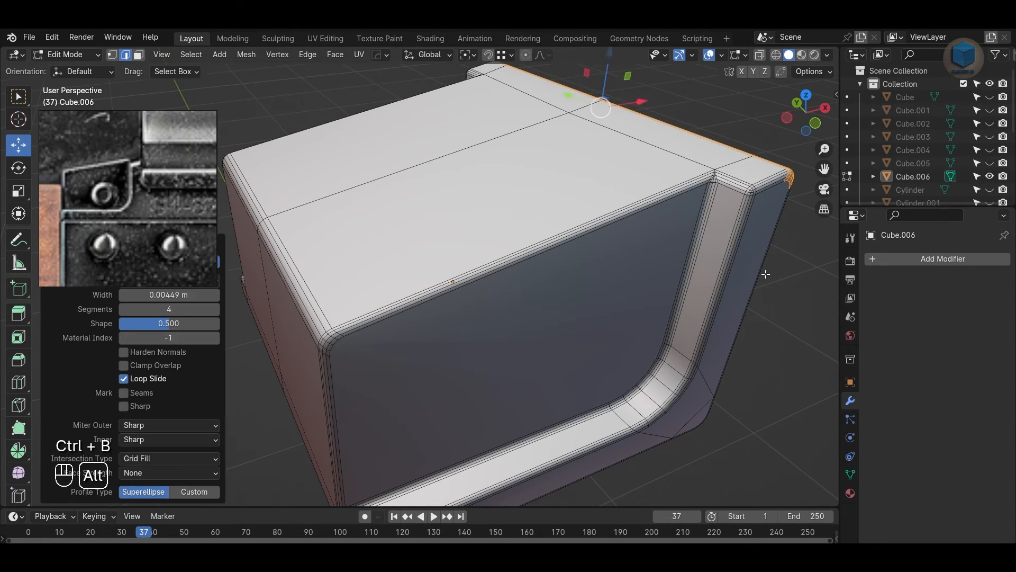
Step: Add a Weighted Normal modifier to the bracket and apply it
middle_drag(748, 260, 574, 275)
key(Tab)
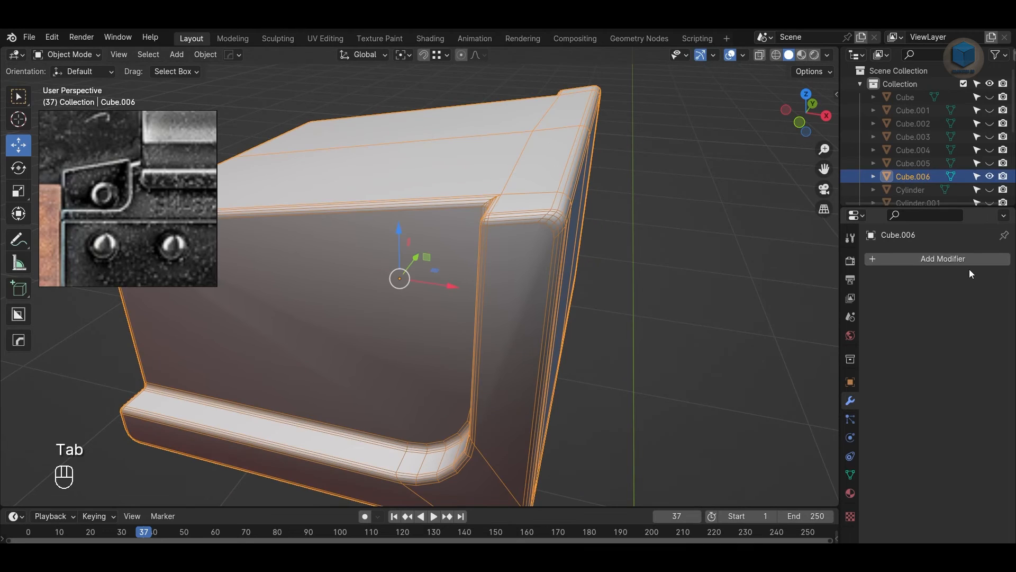
click(876, 258)
mouse_move(916, 265)
click(812, 312)
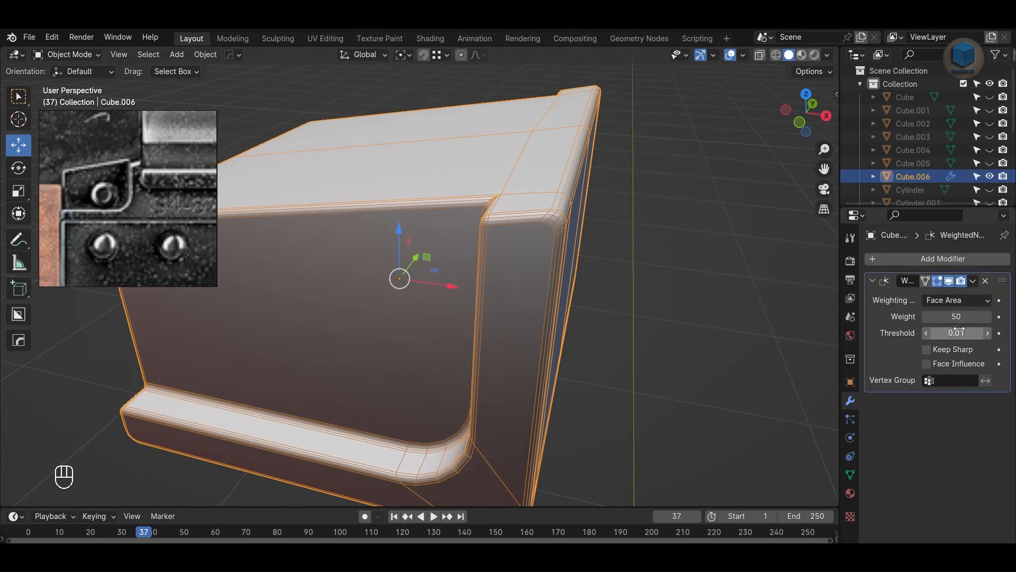
click(973, 281)
click(961, 296)
Step: Unhide all the rifle parts and save the file
scroll(636, 328, down, 5)
click(666, 327)
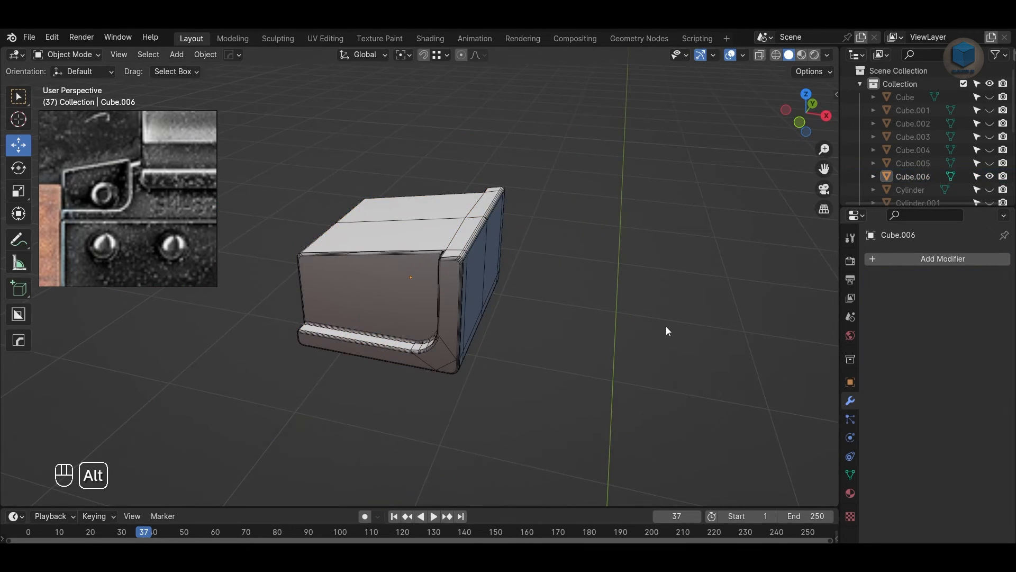
key(alt+h)
scroll(667, 327, down, 2)
click(667, 326)
alt+drag(667, 326, 554, 317)
key(ctrl+s)
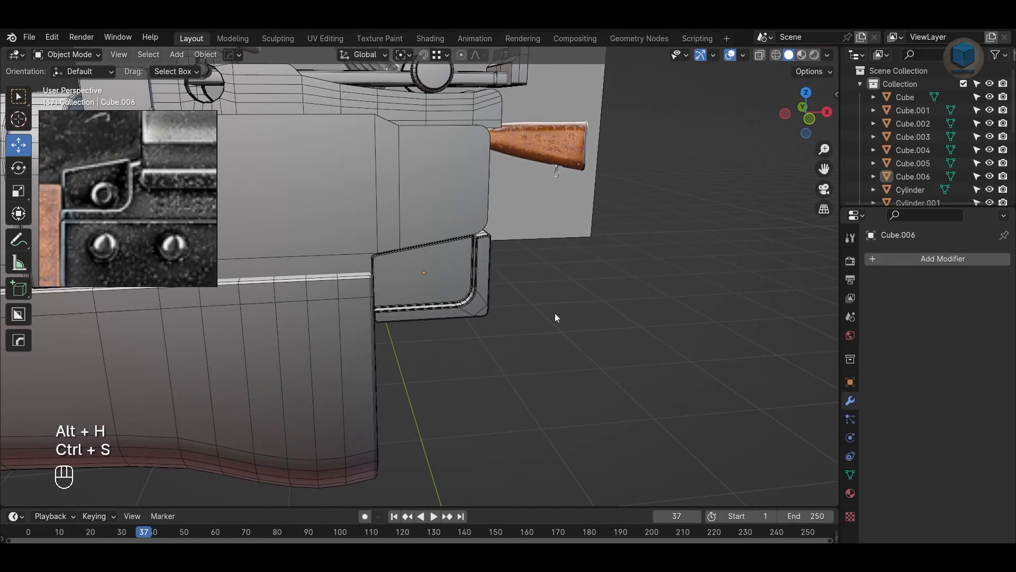
Step: Add a 30-vertex cylinder in see-through front view and move it -0.488 m in X and 2.4277 m in Z, above the bracket's pin
key(KP_1)
key(alt+z)
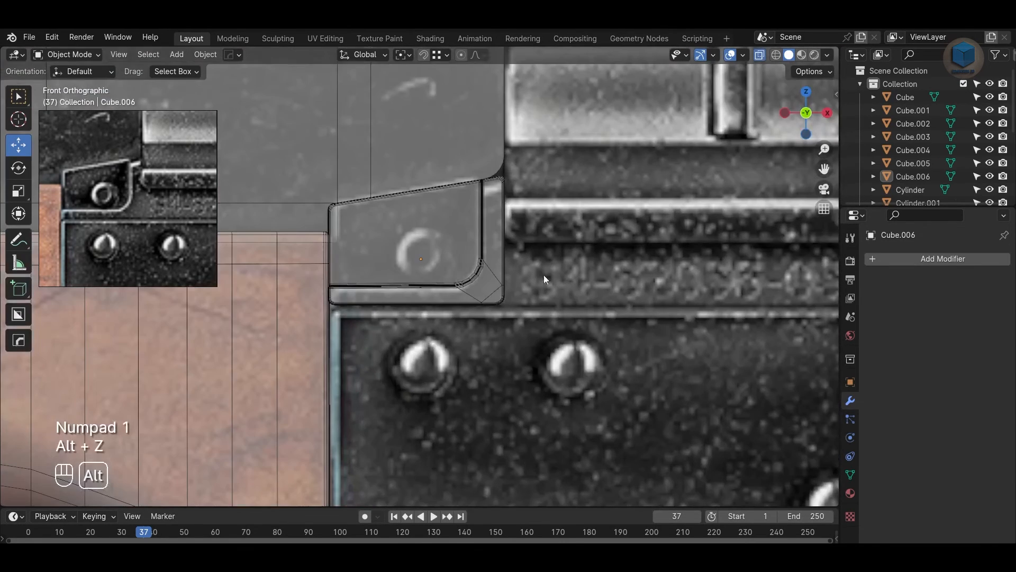
key(shift+a)
mouse_move(473, 214)
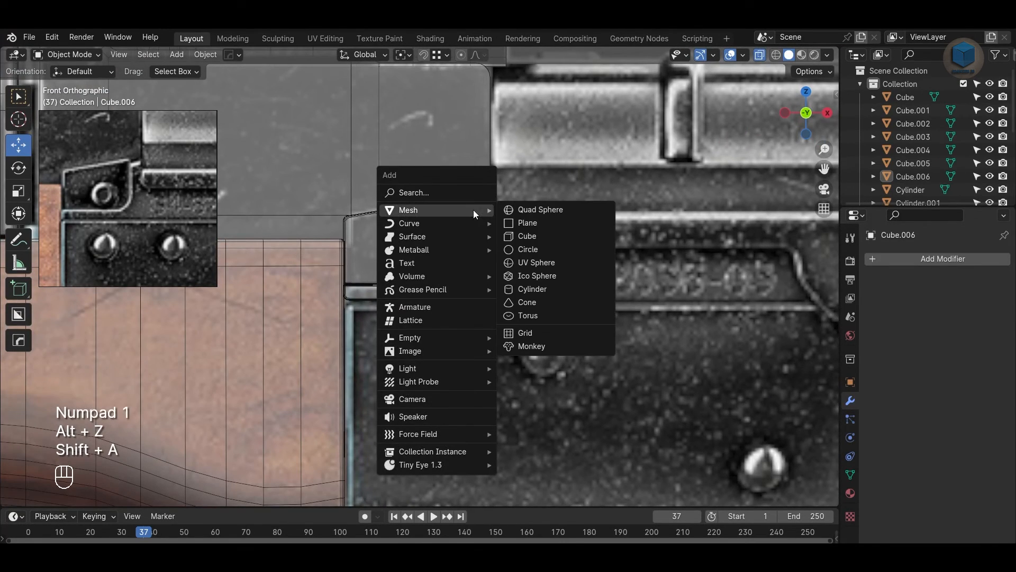
click(532, 288)
scroll(551, 301, down, 4)
key(w)
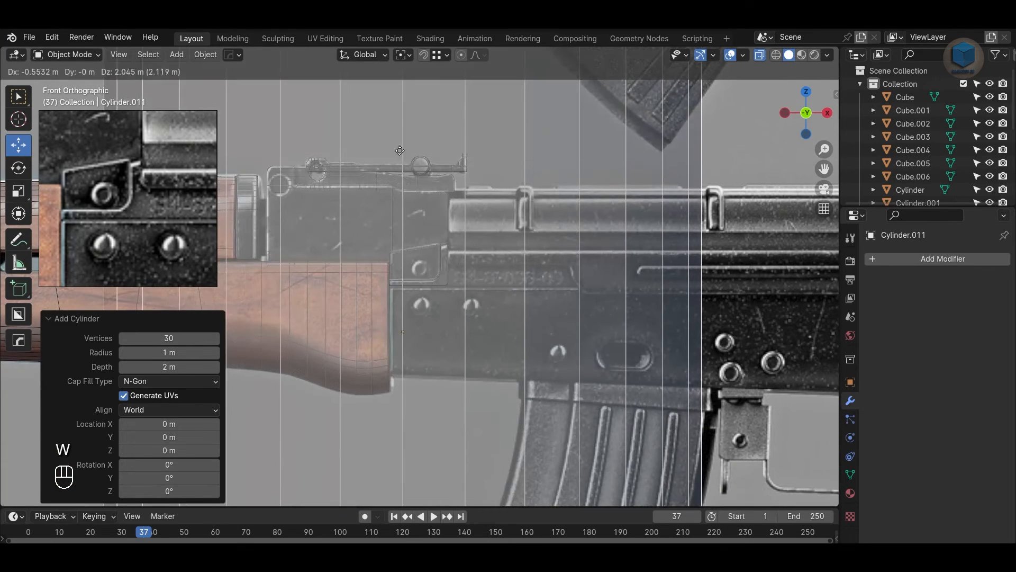
click(422, 507)
scroll(545, 367, down, 3)
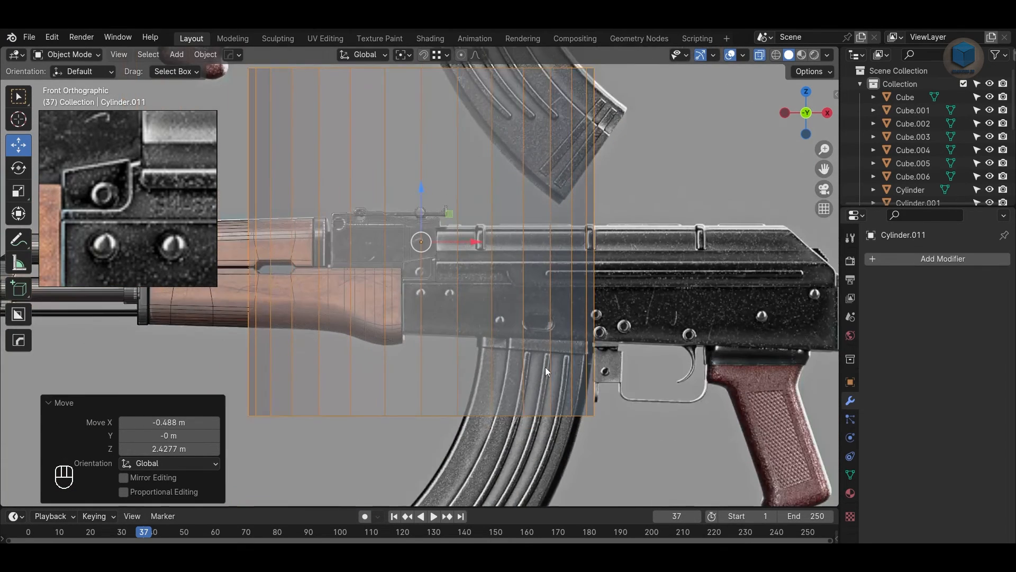
Step: Rotate the new cylinder 90° about X and scale it to 0.136
text(r90)
key(Return)
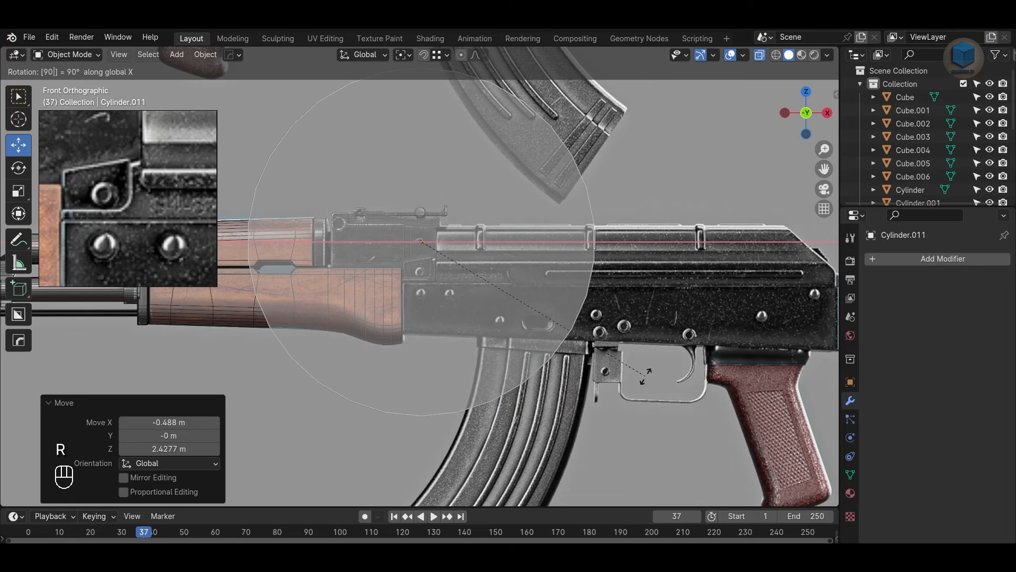
key(s)
click(409, 280)
Step: Scale the cylinder down further and lower it until it matches the bracket's round pin on the reference image
scroll(409, 279, up, 4)
key(s)
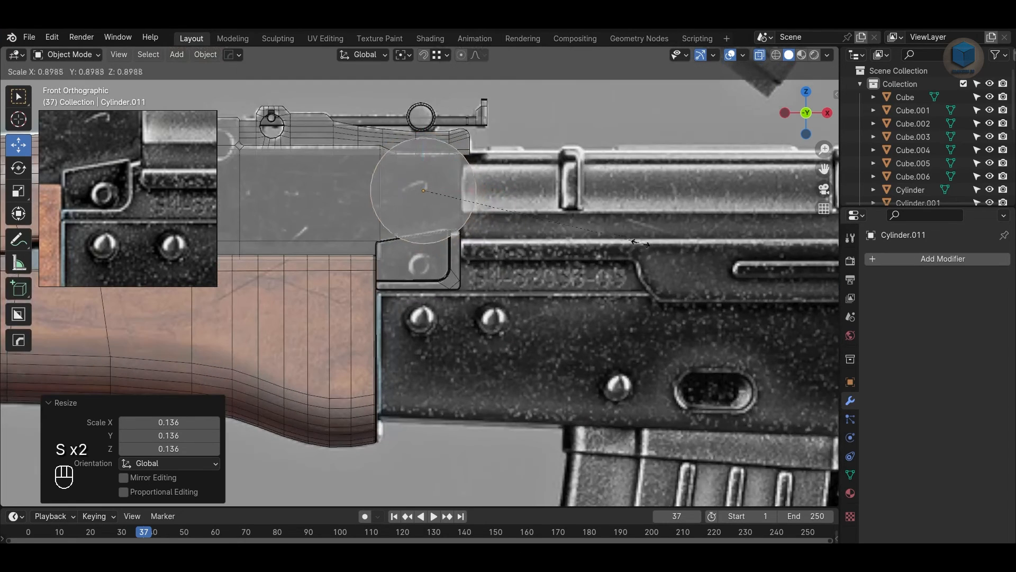
click(502, 247)
drag(423, 191, 424, 239)
scroll(485, 284, up, 3)
scroll(485, 284, up, 2)
key(s)
click(456, 269)
scroll(646, 281, up, 3)
key(s)
click(629, 281)
scroll(671, 341, up, 1)
Step: Stretch the cylinder along Y by 3.566, then fine-tune its length so its ends barely protrude from the bracket's sides
key(alt+z)
middle_drag(643, 344, 713, 368)
scroll(631, 433, down, 3)
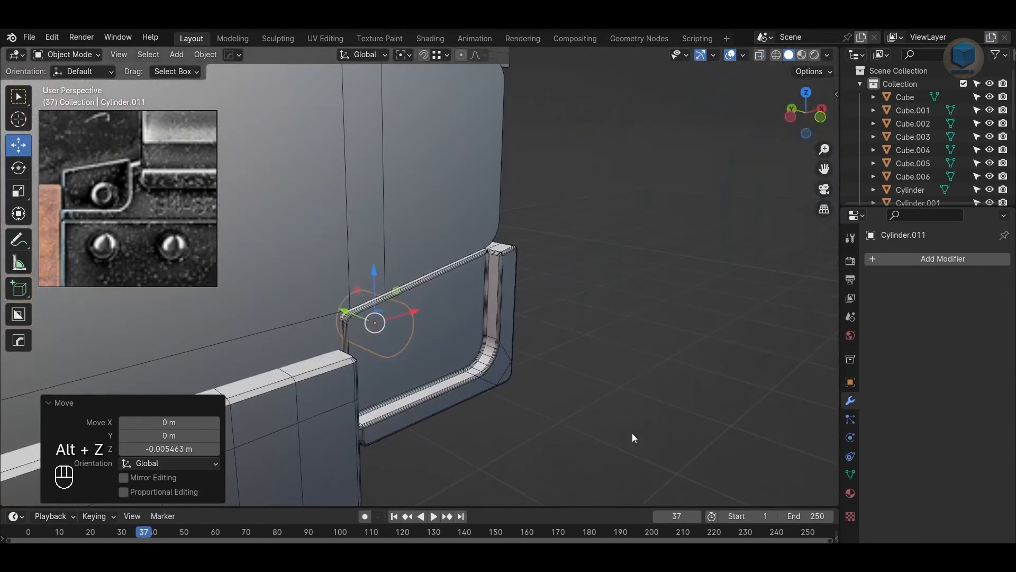
key(s)
key(y)
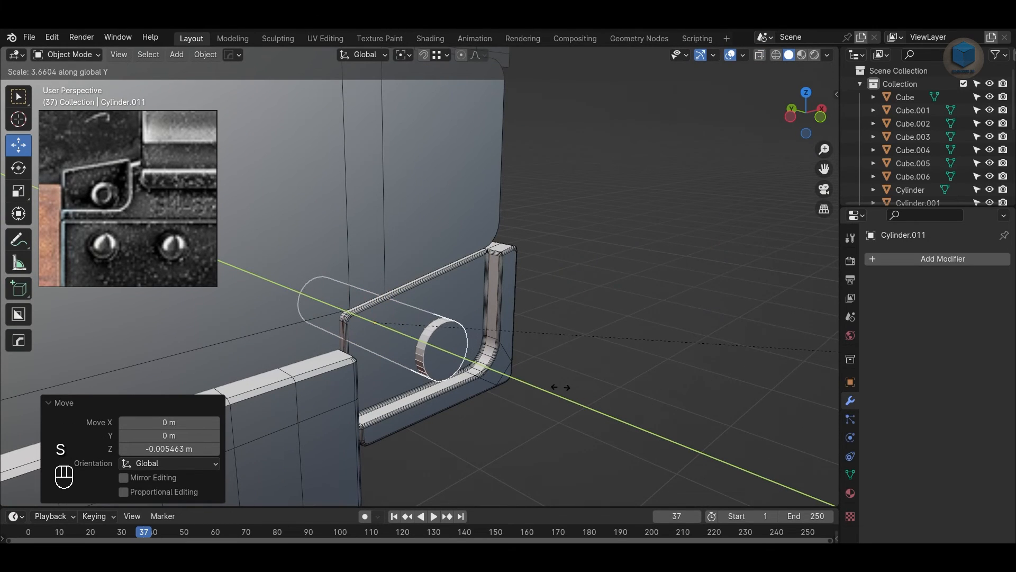
click(535, 380)
scroll(719, 399, up, 2)
key(s)
key(y)
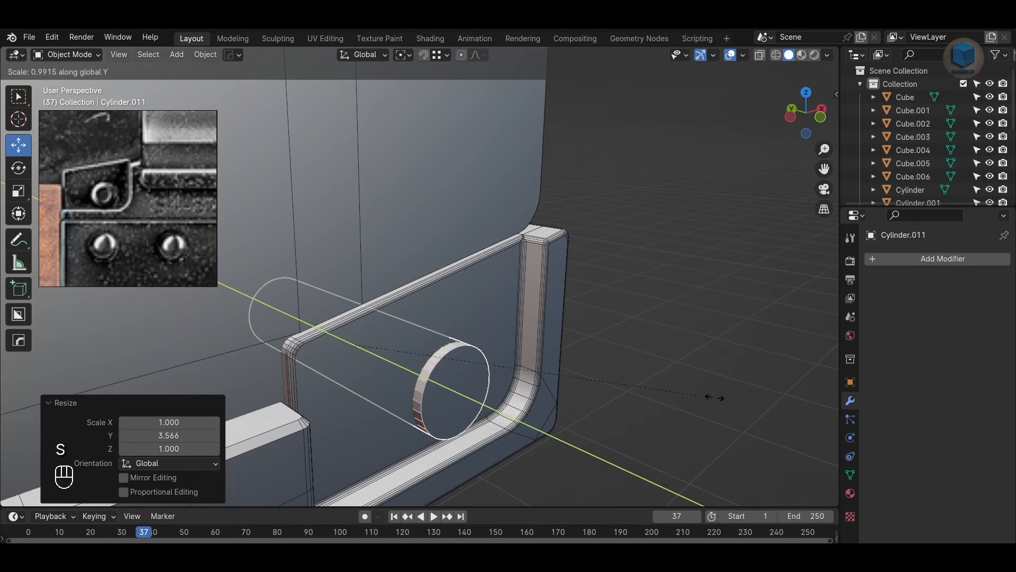
click(694, 390)
Step: Extrude both end faces of the pin along their normals by 0.113 m
key(Tab)
key(3)
key(KP_1)
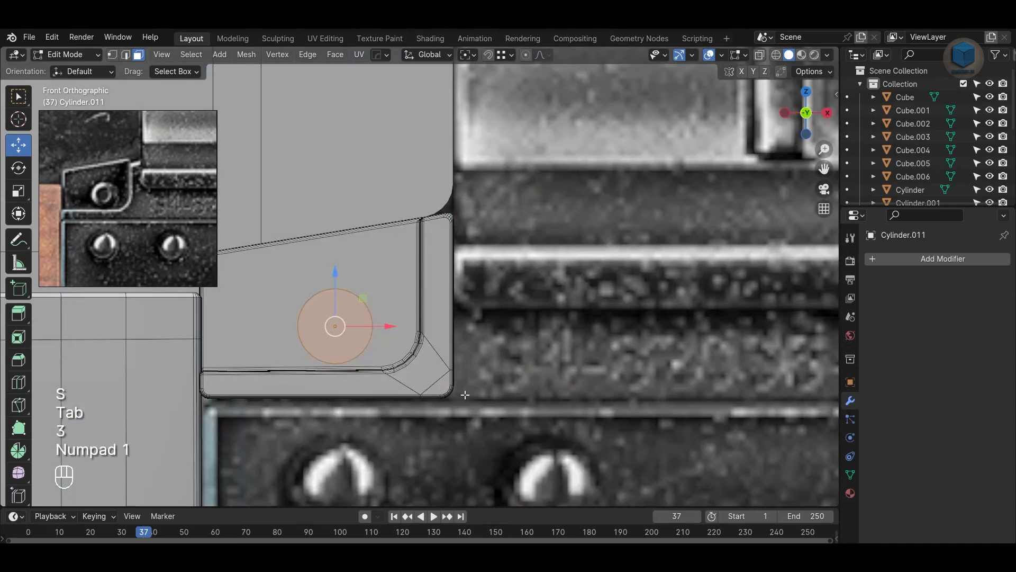
key(alt+z)
key(alt+z)
mouse_move(552, 387)
middle_down()
mouse_move(641, 398)
mouse_move(582, 381)
middle_up()
right_click(513, 365)
click(516, 340)
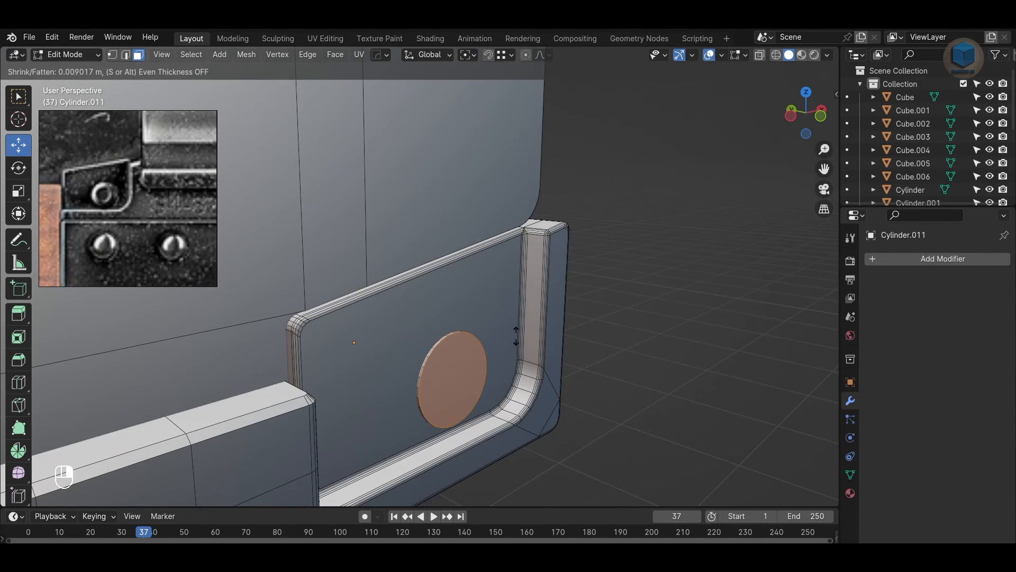
click(508, 263)
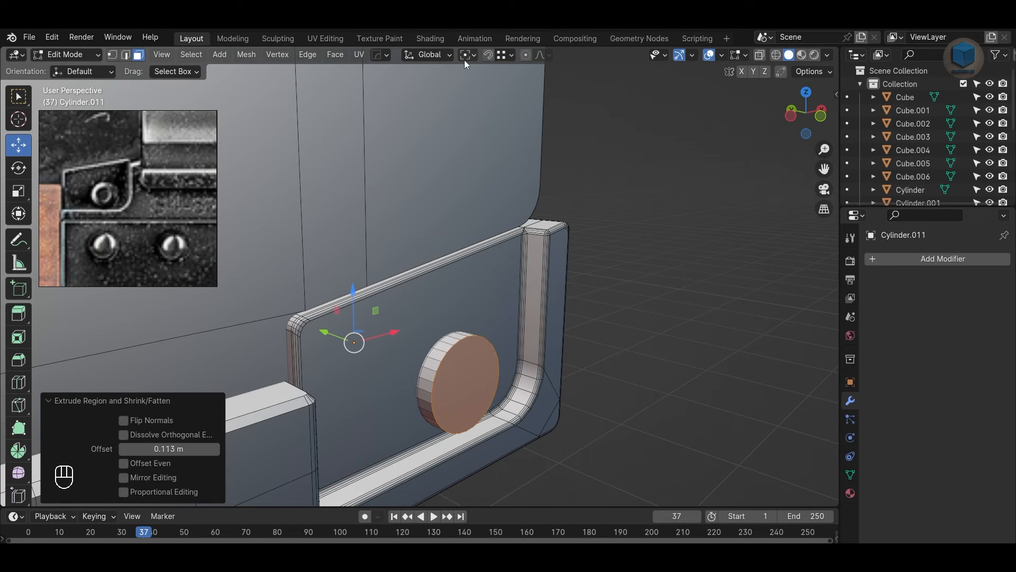
Step: Set the pivot point to Individual Origins and taper the pin's end faces by scaling them to 0.740, then 1.073
click(465, 61)
click(471, 116)
key(s)
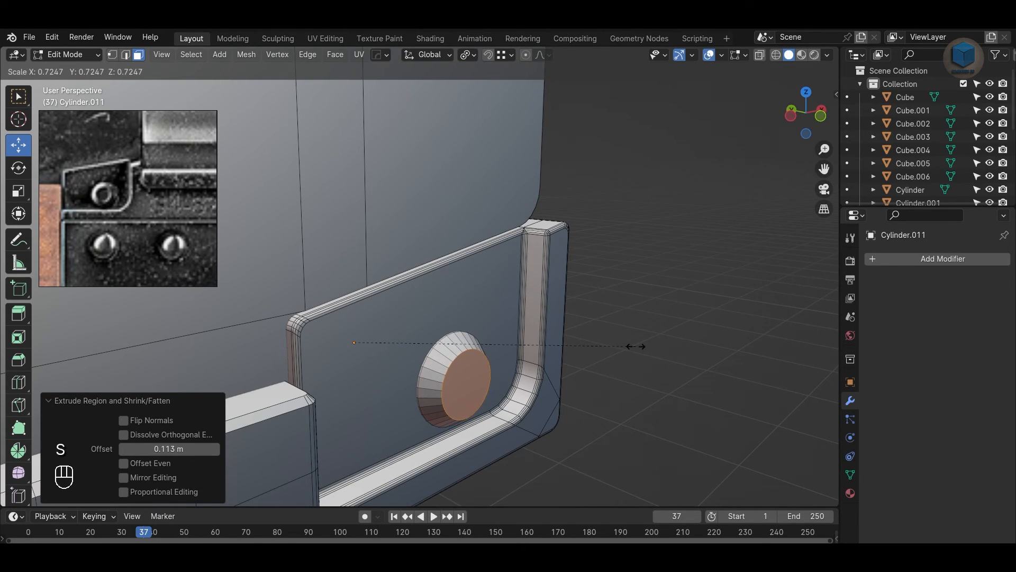
click(641, 344)
middle_drag(633, 382, 624, 387)
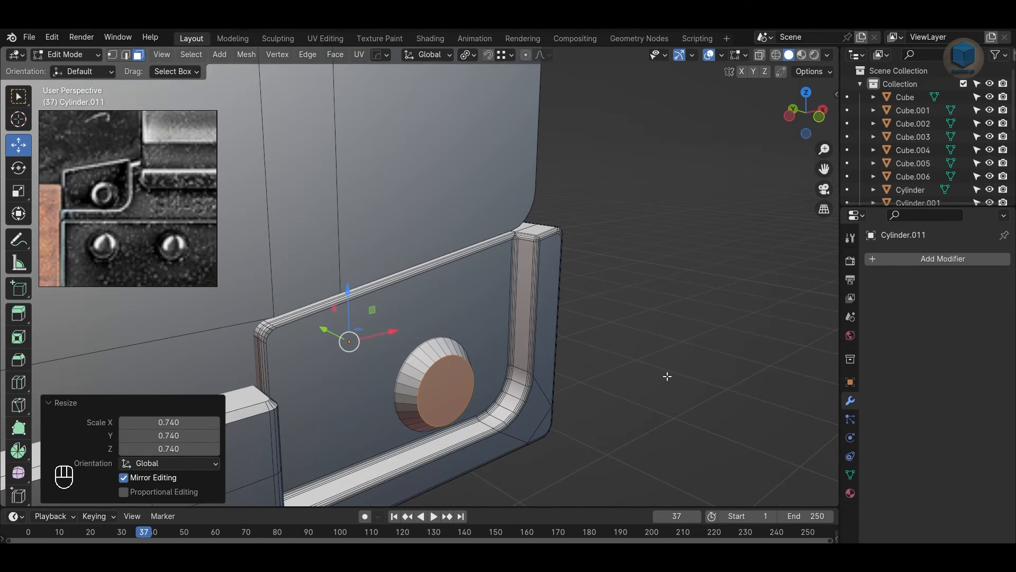
key(s)
click(711, 387)
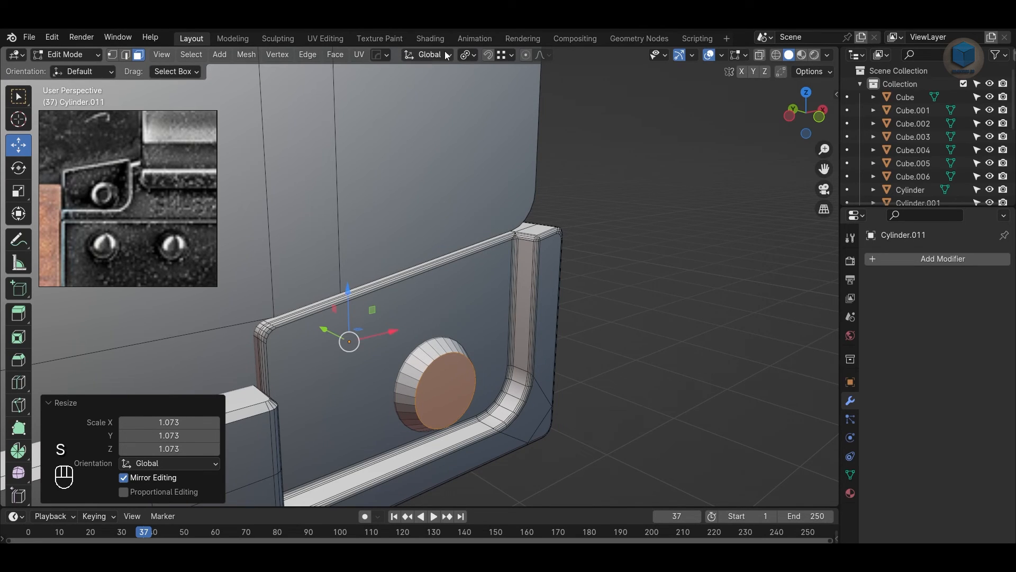
Step: Restore the previous pivot point, scale the pin's end faces along Y, and scale the whole pin to 1.028 along Y
click(466, 54)
click(530, 86)
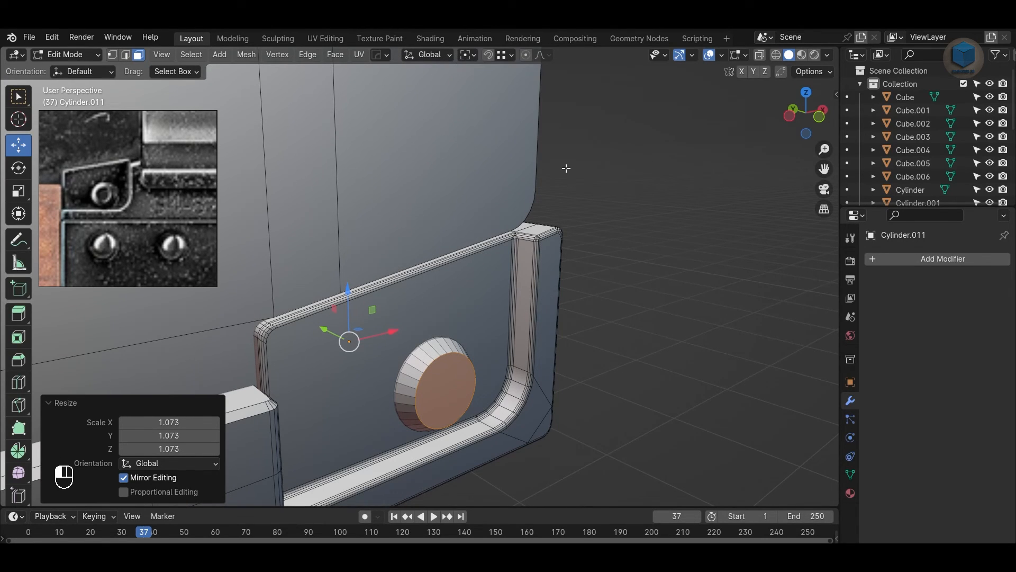
key(s)
key(y)
click(724, 358)
key(Tab)
key(s)
key(y)
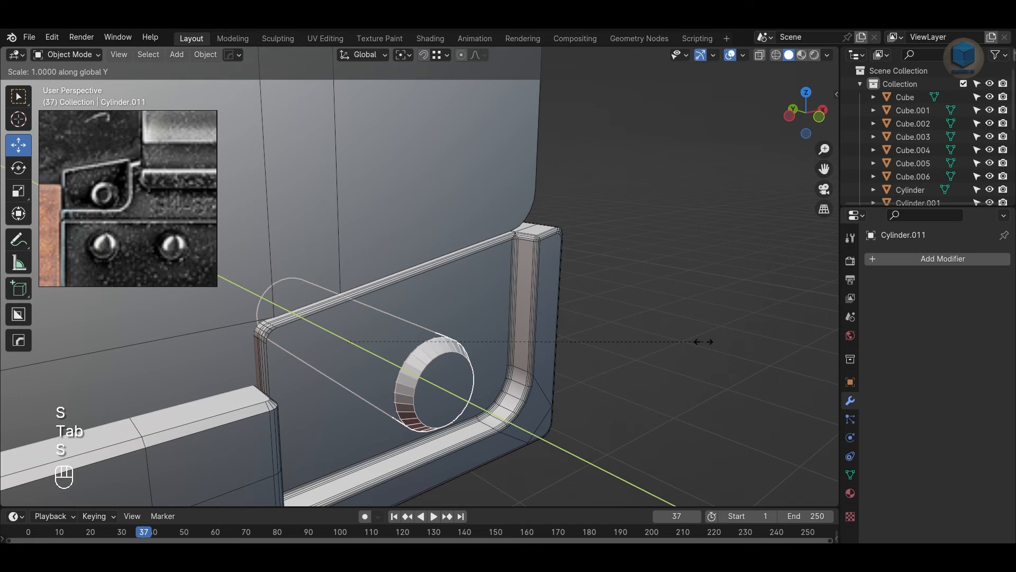
click(714, 340)
Step: Apply Shade Auto Smooth to the pin
alt+drag(643, 393, 656, 395)
right_click(504, 383)
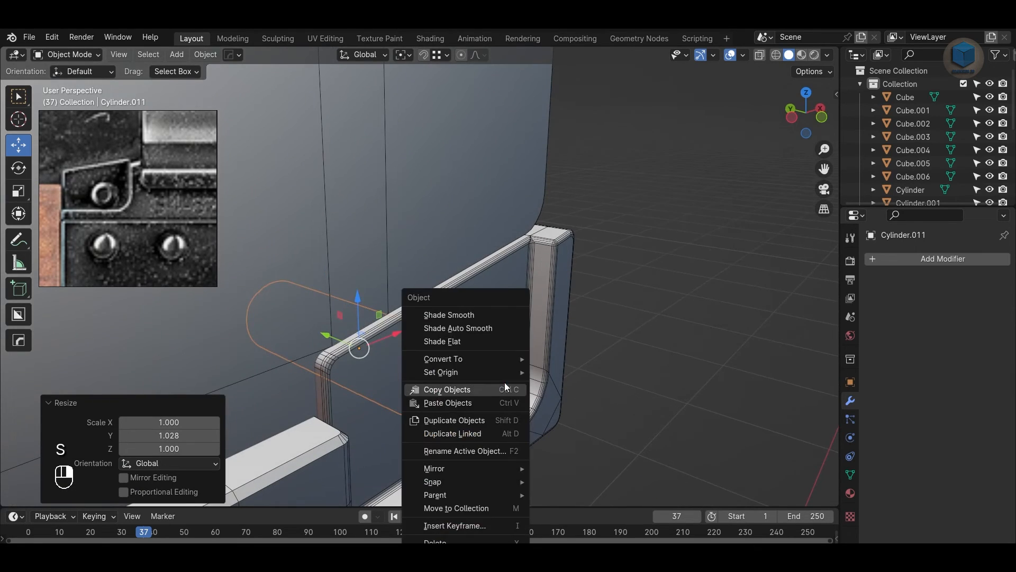
click(507, 332)
click(651, 353)
scroll(652, 353, down, 1)
Step: Try to bevel the outer rim of the pin's end faces
key(Tab)
click(613, 404)
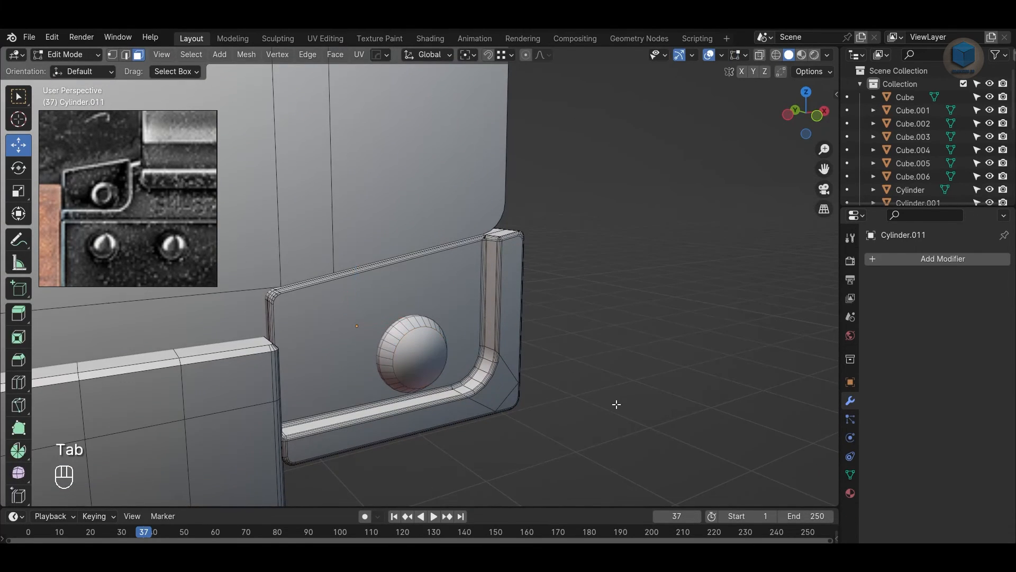
key(ctrl+z)
key(2)
scroll(653, 373, up, 3)
key(ctrl+b)
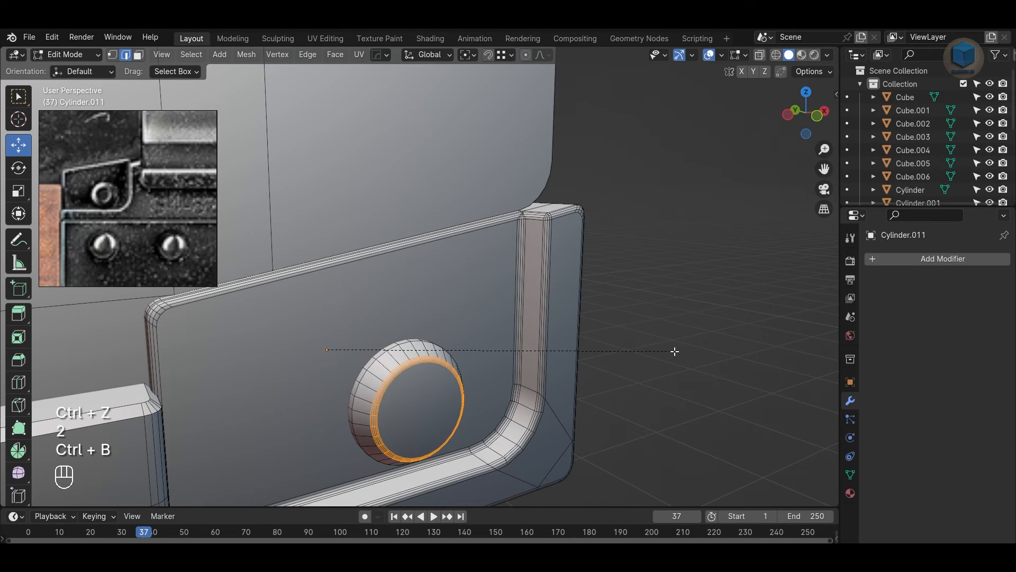
click(671, 353)
scroll(651, 352, up, 3)
key(ctrl+z)
key(Tab)
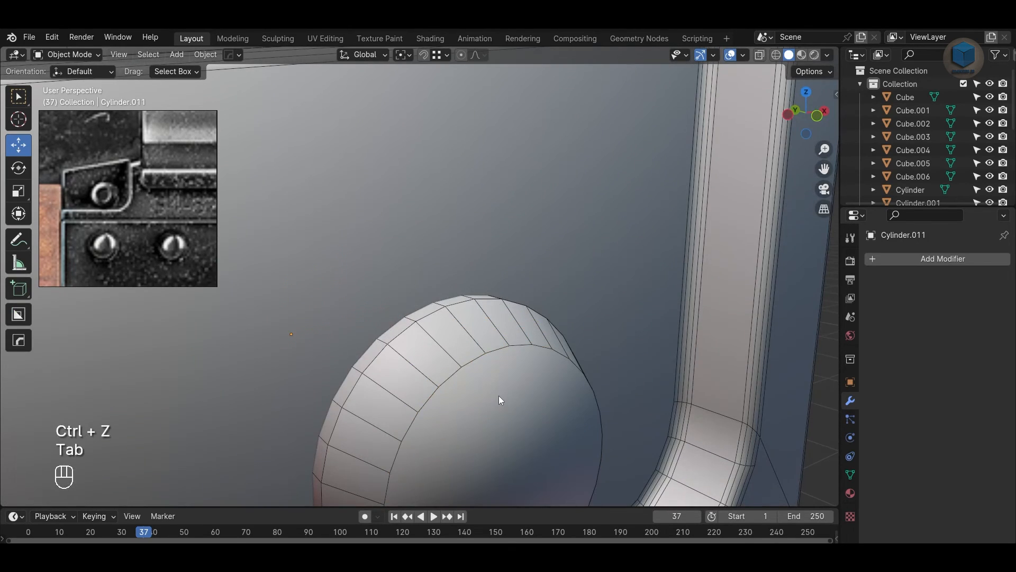
Step: Try to apply the pin's location, rotation and scale
key(ctrl+a)
click(499, 401)
scroll(489, 384, down, 4)
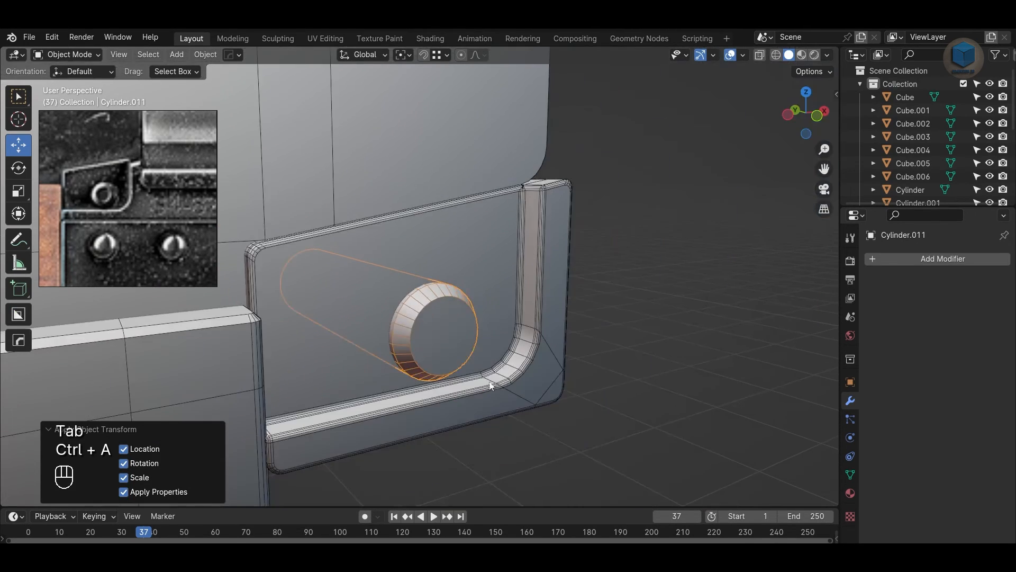
key(ctrl+z)
Step: Apply only the pin's scale and give the outer rims of its end faces a narrow bevel
key(ctrl+a)
click(461, 333)
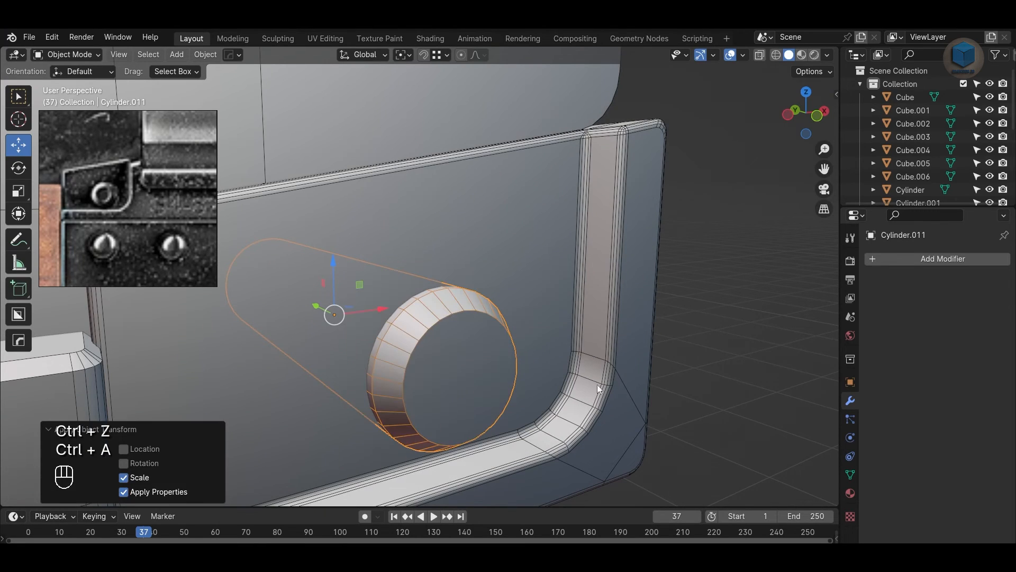
key(Tab)
scroll(651, 388, up, 4)
key(ctrl+b)
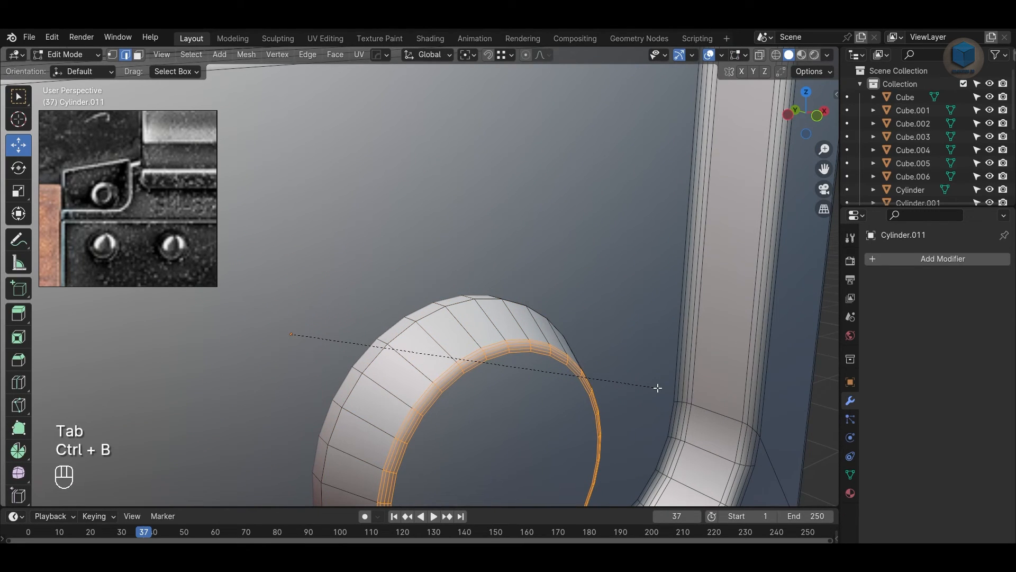
click(603, 396)
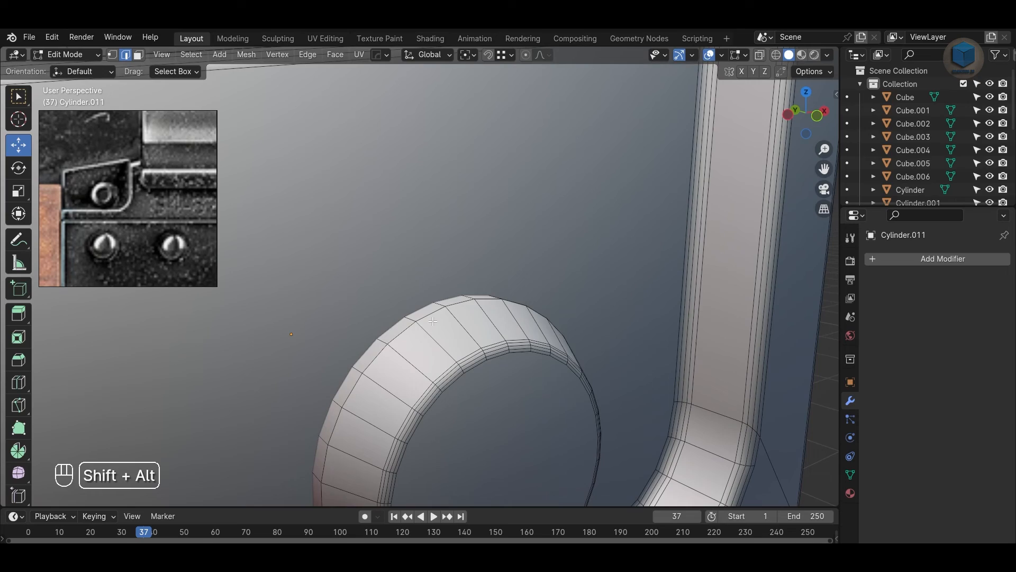
Step: Select the widest edge loop on each side of the pin and give both loops a narrow bevel
alt+shift+click(433, 321)
scroll(637, 363, down, 7)
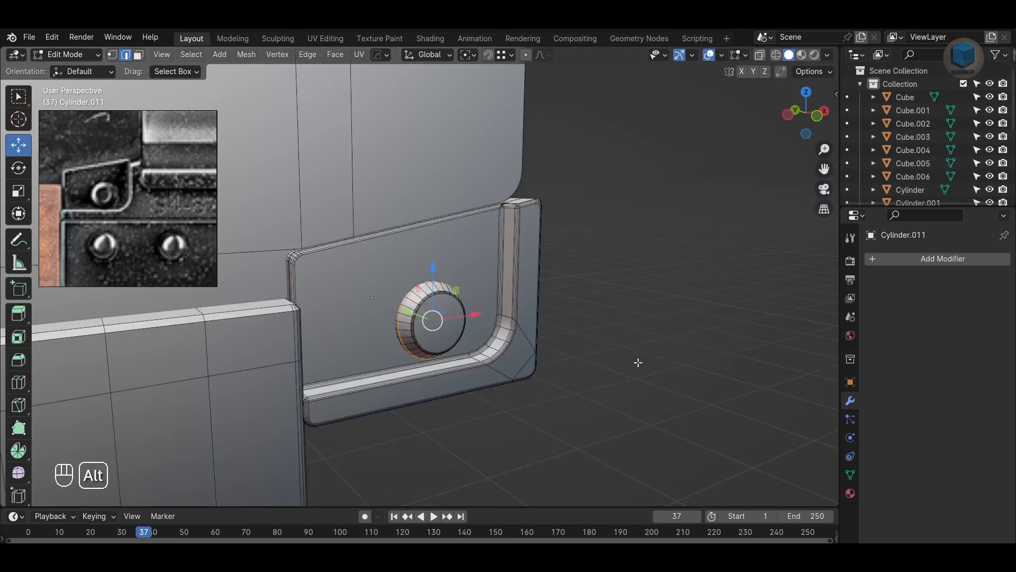
alt+drag(637, 363, 365, 358)
scroll(617, 345, up, 3)
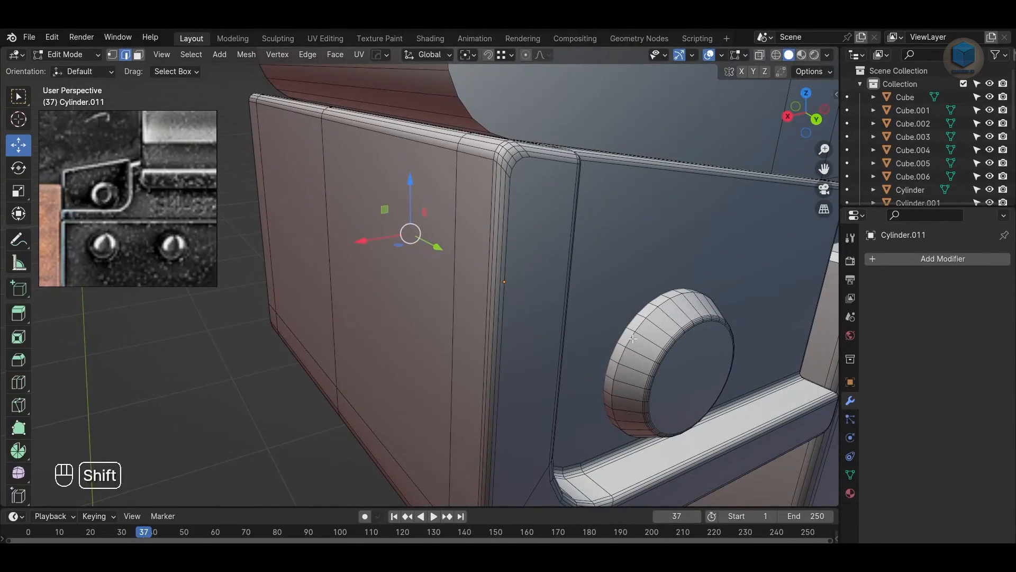
shift+middle_drag(633, 338, 573, 359)
scroll(574, 358, down, 1)
scroll(574, 358, up, 3)
alt+shift+click(556, 347)
key(ctrl+b)
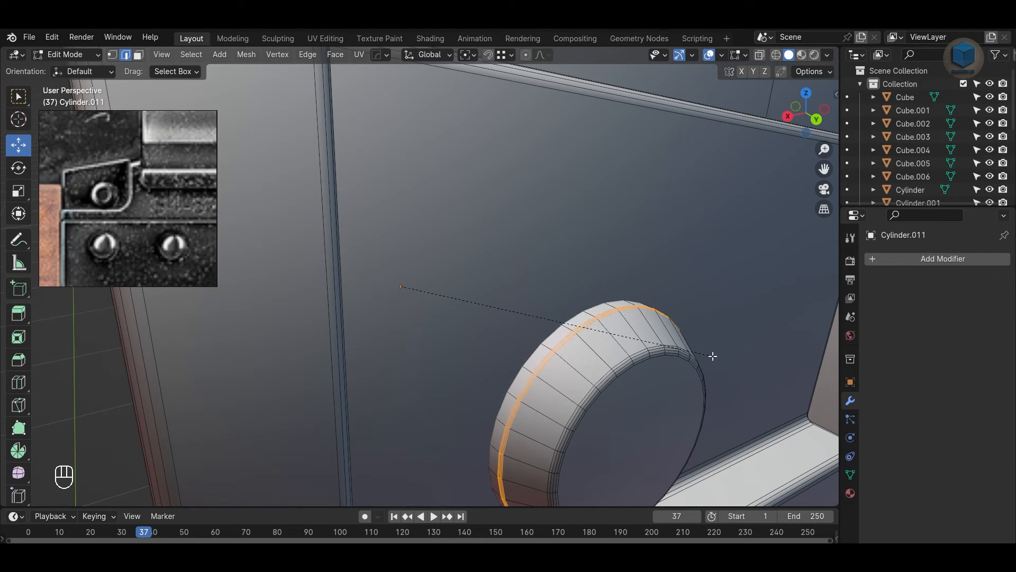
click(712, 356)
key(Tab)
scroll(642, 401, down, 4)
click(290, 405)
scroll(297, 402, down, 4)
alt+drag(403, 379, 258, 414)
Step: Select the round end faces on both sides of the pin for editing
scroll(475, 376, up, 2)
key(Tab)
scroll(557, 361, up, 3)
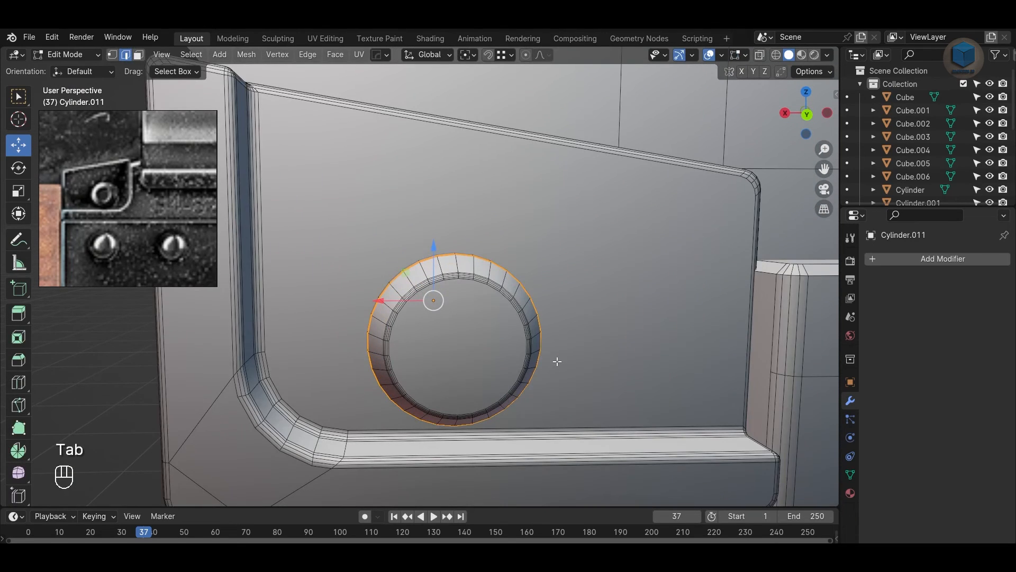
key(3)
click(460, 360)
key(i)
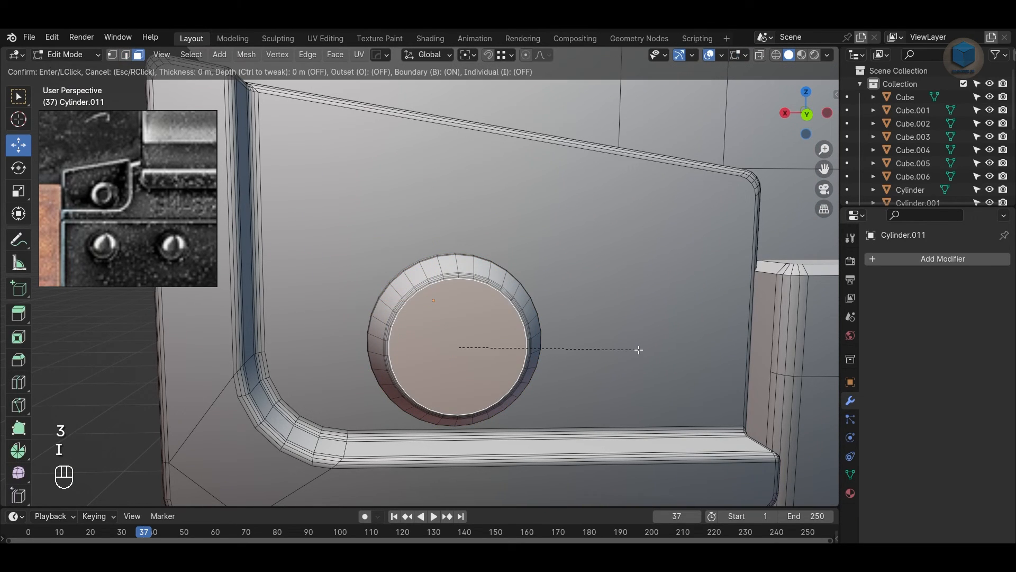
click(638, 349)
key(ctrl+z)
Step: Inset both end faces of the pin by about 0.0054 m, matching the inner ring in the front reference
key(KP_1)
key(alt+z)
scroll(646, 334, up, 2)
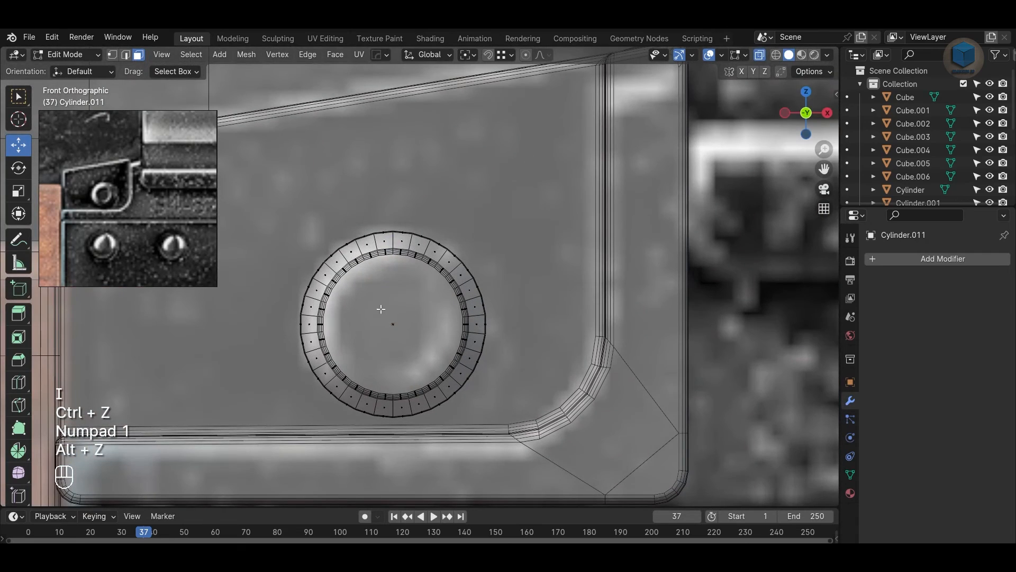
key(i)
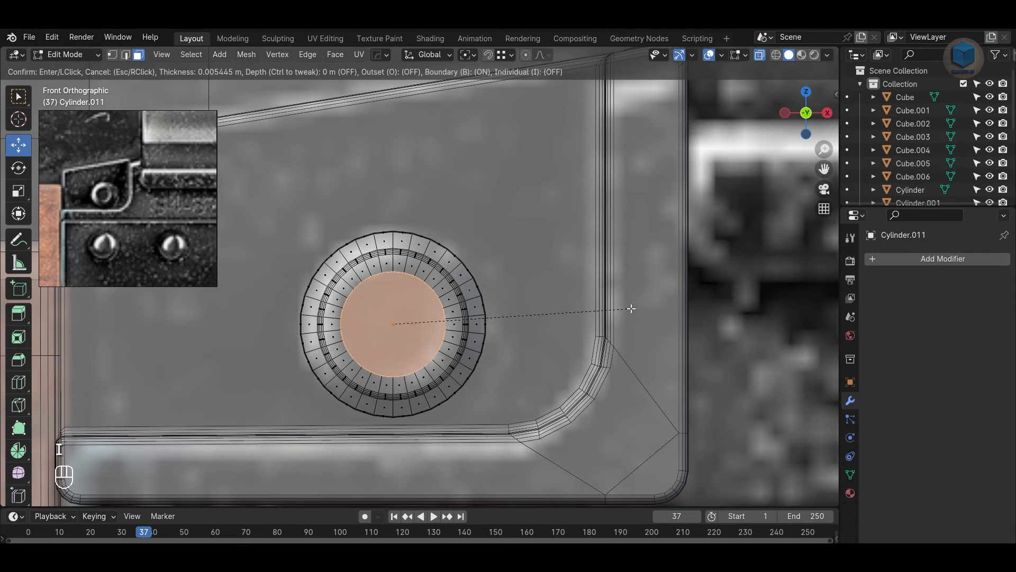
click(632, 309)
key(alt+z)
alt+drag(521, 366, 554, 347)
scroll(567, 324, down, 4)
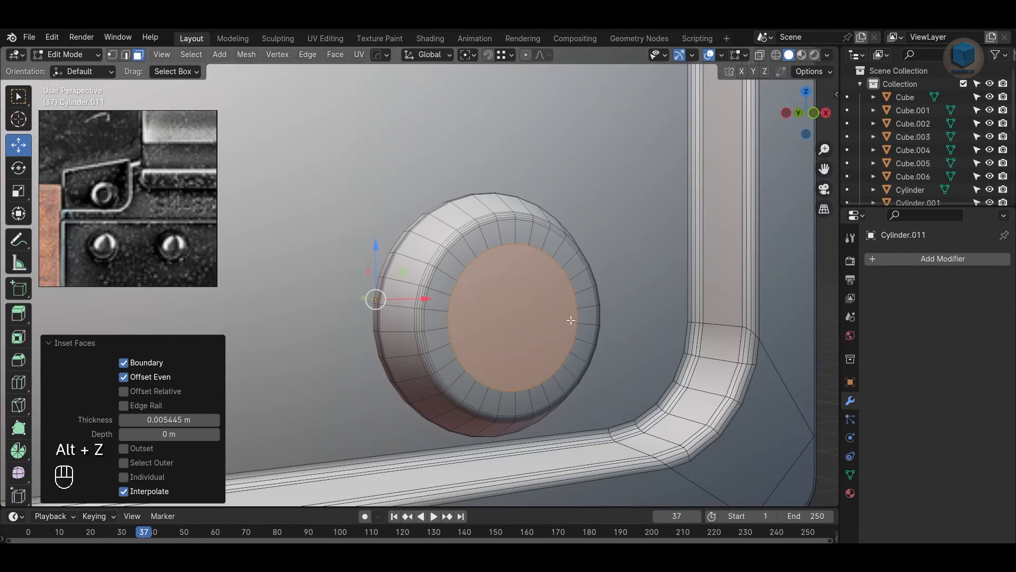
Step: Extrude the inset end faces along their normals by about -0.0029 m to recess them into the pin
right_click(530, 311)
click(532, 340)
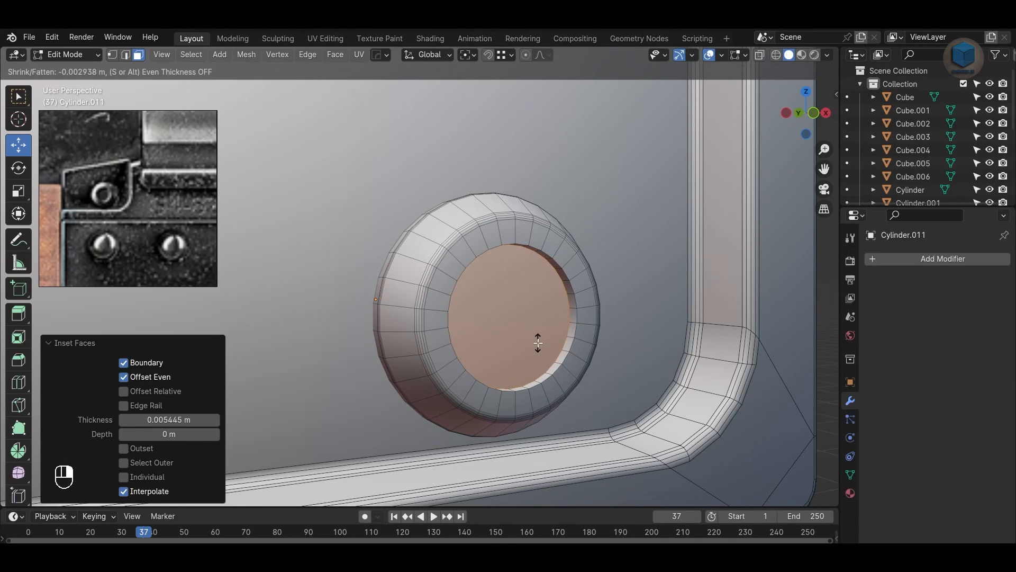
click(538, 343)
Step: Set the pivot point to Individual Origins and scale the recessed faces down slightly so the hole walls taper
click(464, 55)
click(521, 116)
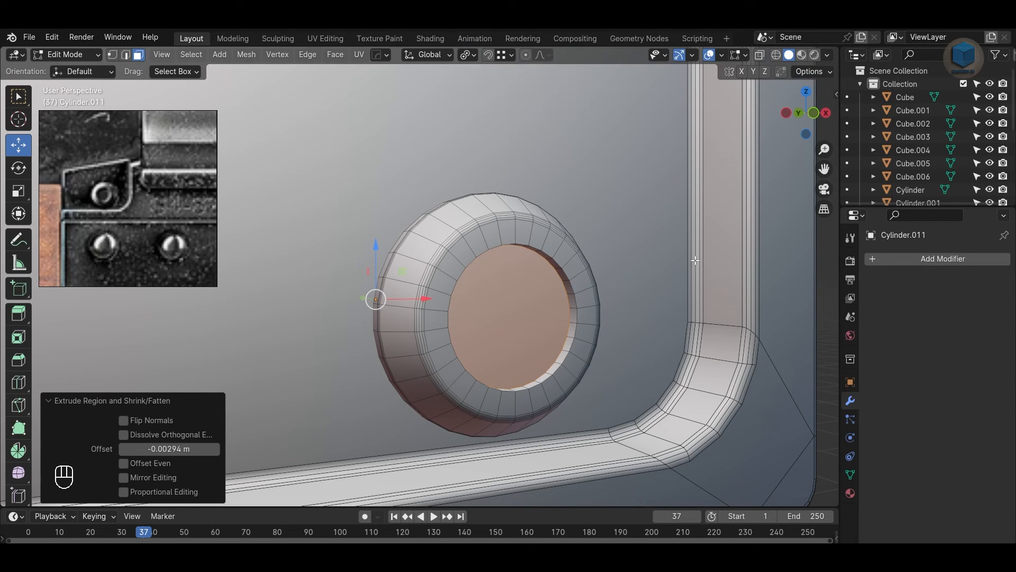
key(s)
click(653, 271)
alt+drag(652, 272, 637, 284)
Step: Give the outer and inner rims of the recesses on both sides of the pin a narrow bevel and finish editing
key(2)
scroll(622, 288, up, 2)
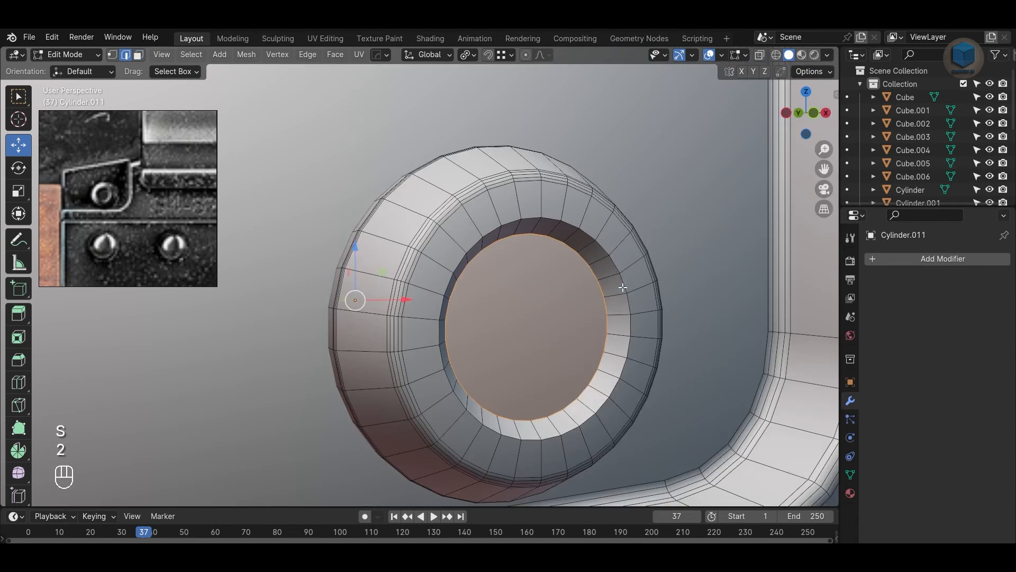
alt+shift+click(601, 244)
scroll(624, 296, down, 6)
alt+drag(668, 345, 402, 363)
scroll(639, 305, up, 3)
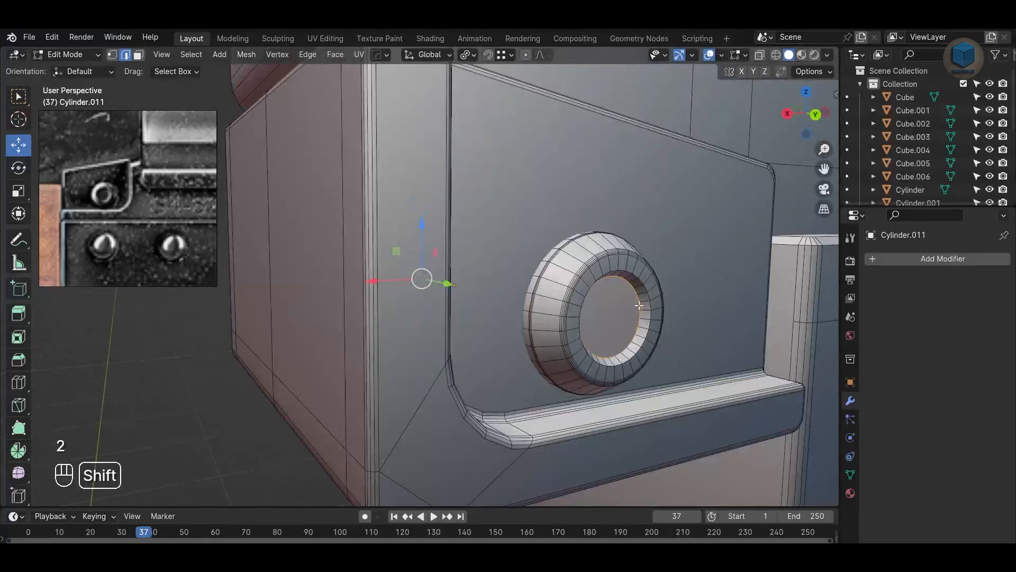
alt+drag(643, 278, 665, 310)
scroll(665, 300, up, 3)
key(ctrl+b)
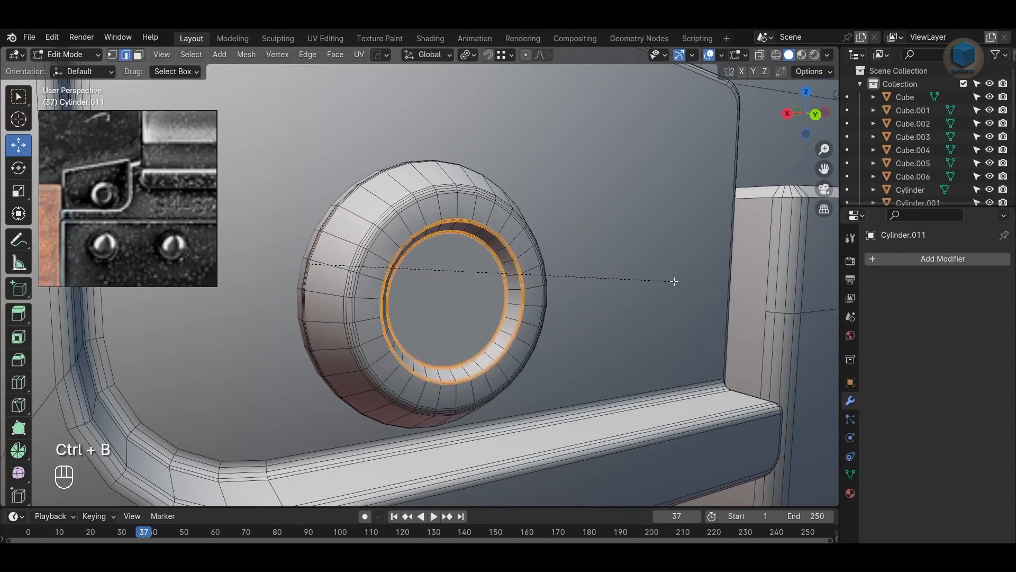
click(673, 283)
key(Tab)
scroll(662, 294, down, 5)
click(434, 465)
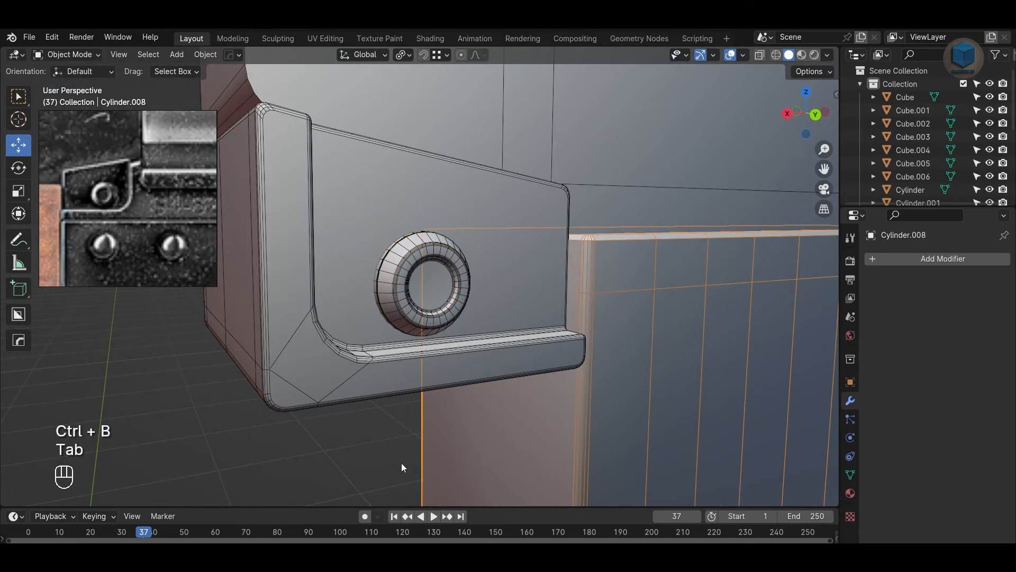
click(388, 452)
Step: Examine the angled lever on the sight base in the upper rifle reference and the enlarged reference photo
scroll(348, 429, down, 4)
alt+drag(347, 429, 621, 374)
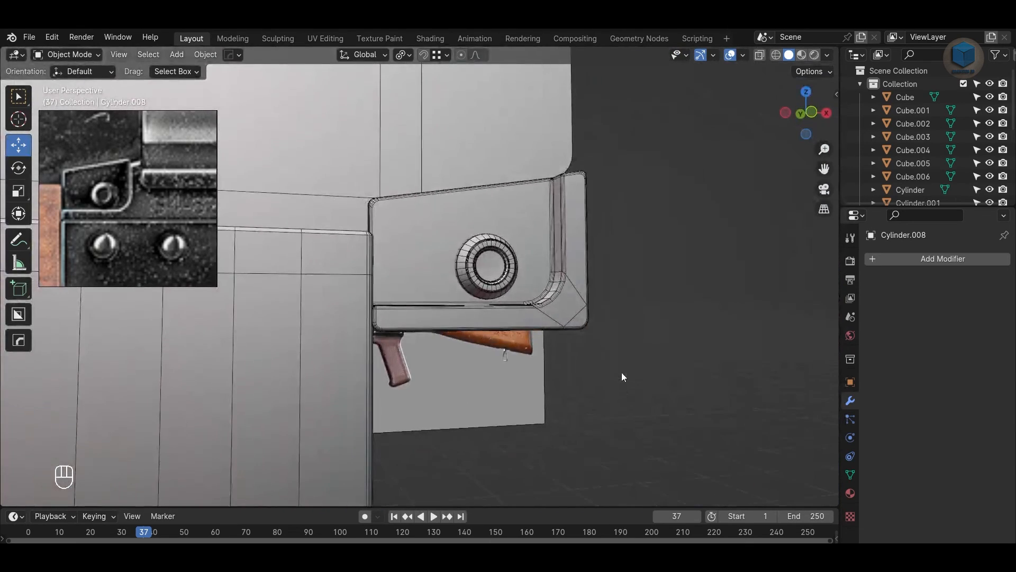
key(KP_1)
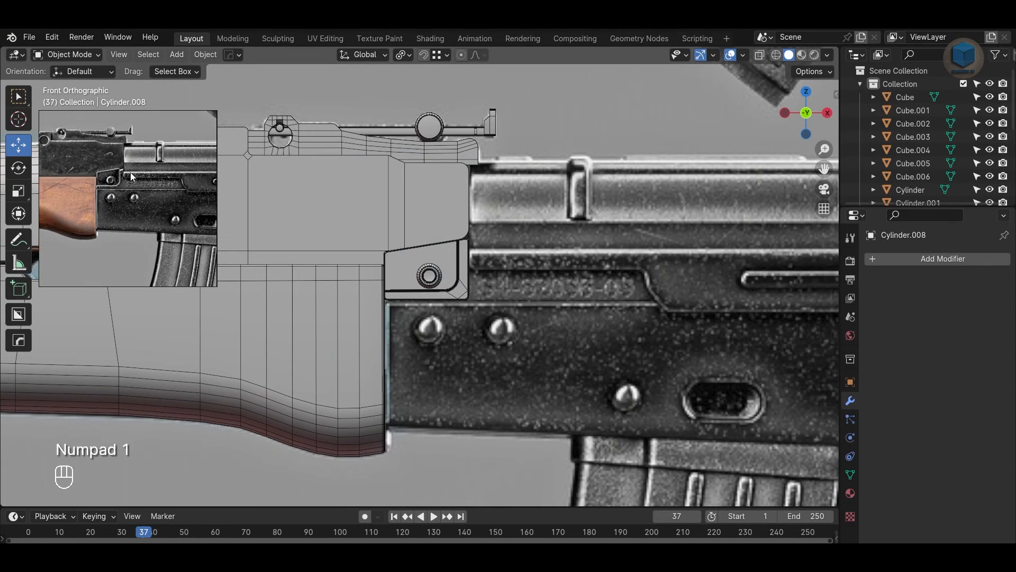
alt+middle_drag(234, 162, 330, 268)
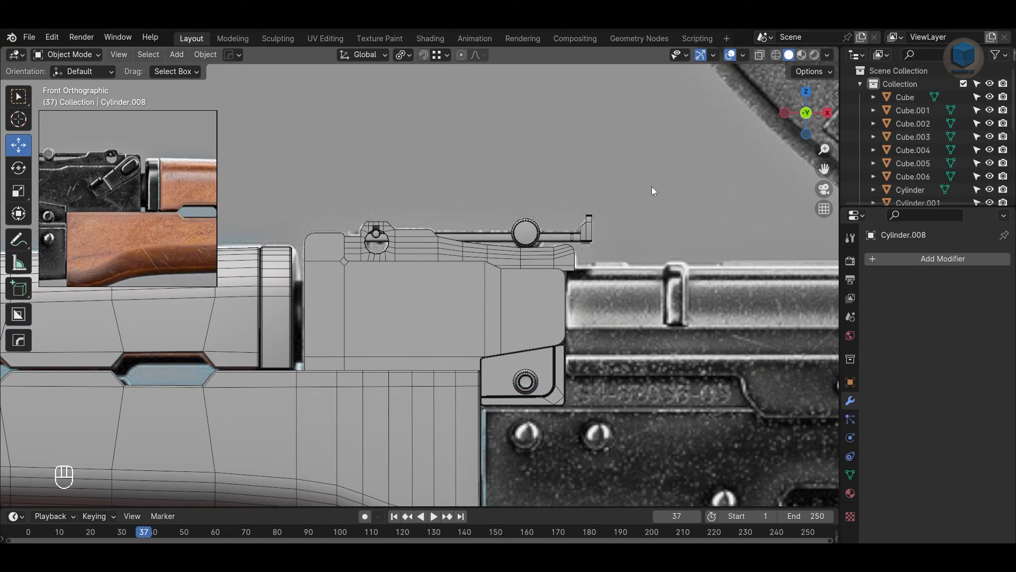
scroll(560, 282, down, 7)
alt+middle_drag(476, 291, 587, 356)
scroll(508, 262, down, 1)
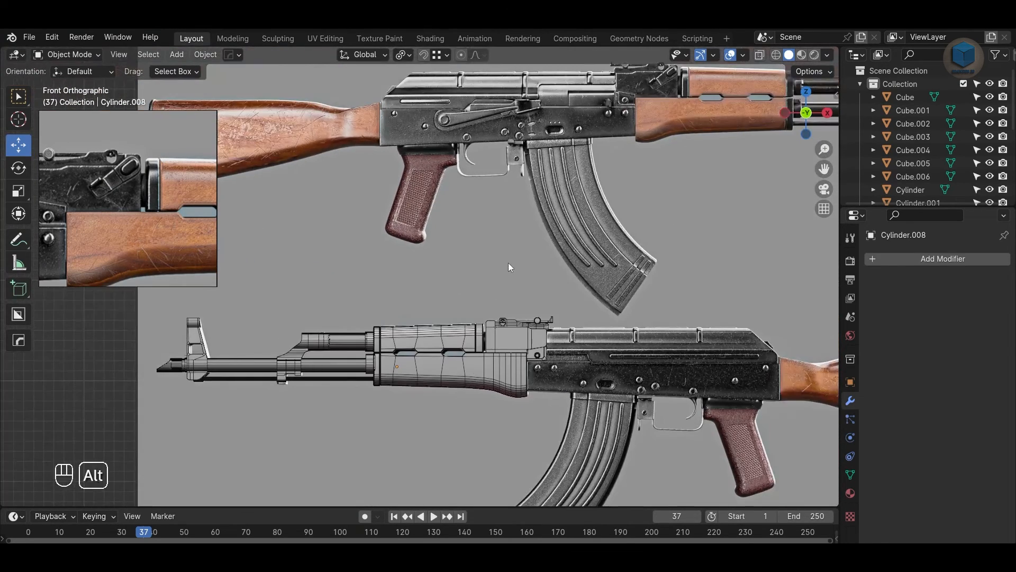
alt+middle_drag(596, 143, 448, 263)
scroll(448, 263, up, 3)
alt+middle_drag(534, 210, 405, 340)
scroll(472, 288, up, 4)
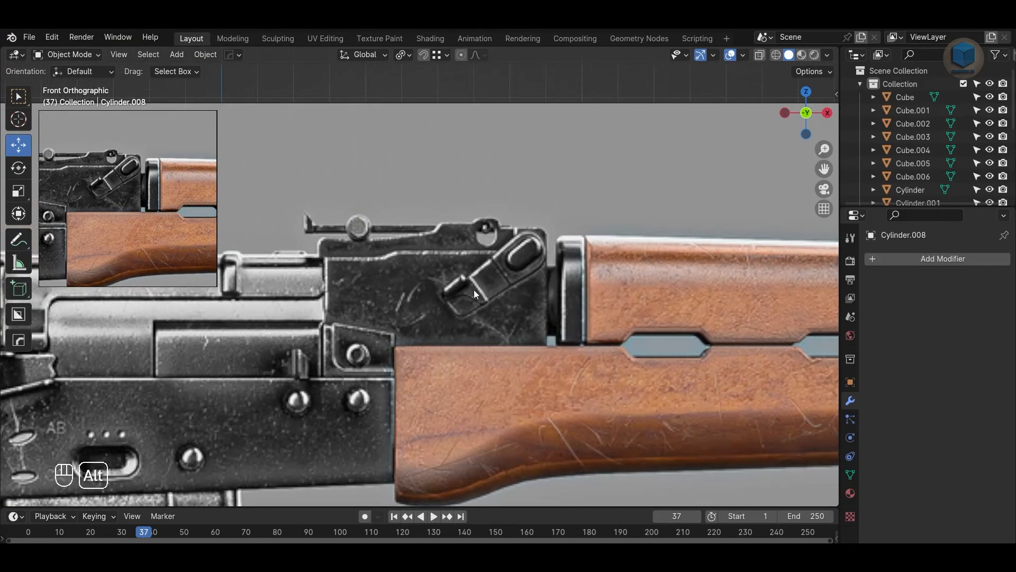
scroll(474, 290, down, 2)
Step: Add a cube and move it onto the sight base of the upper reference rifle
key(shift+a)
mouse_move(463, 242)
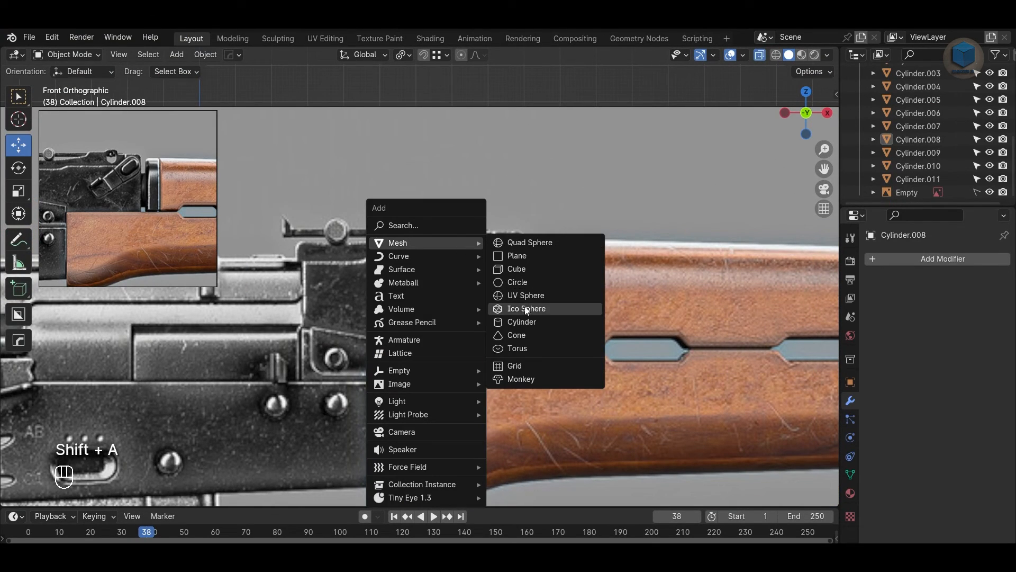
click(518, 269)
scroll(561, 359, down, 5)
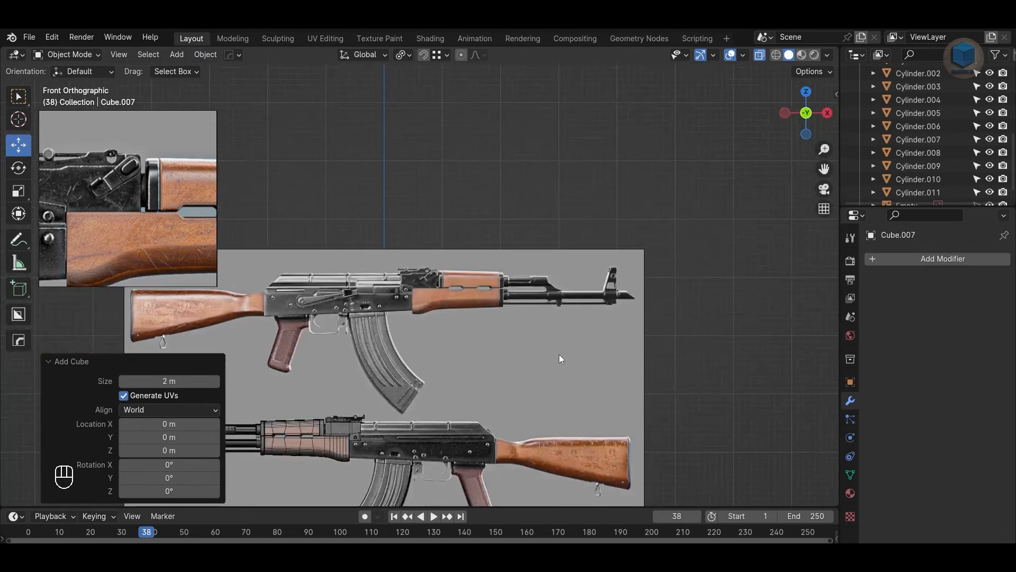
scroll(561, 358, down, 3)
drag(395, 411, 417, 274)
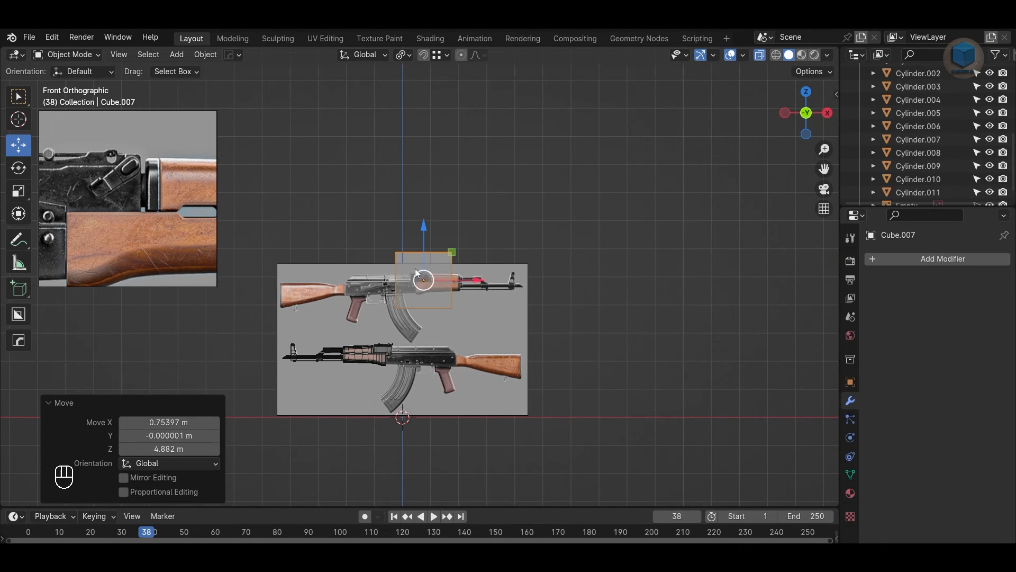
Step: Scale the cube to about 0.1, place it over the lever's lower end and rotate it about 53.5° in front view
scroll(552, 330, up, 8)
key(s)
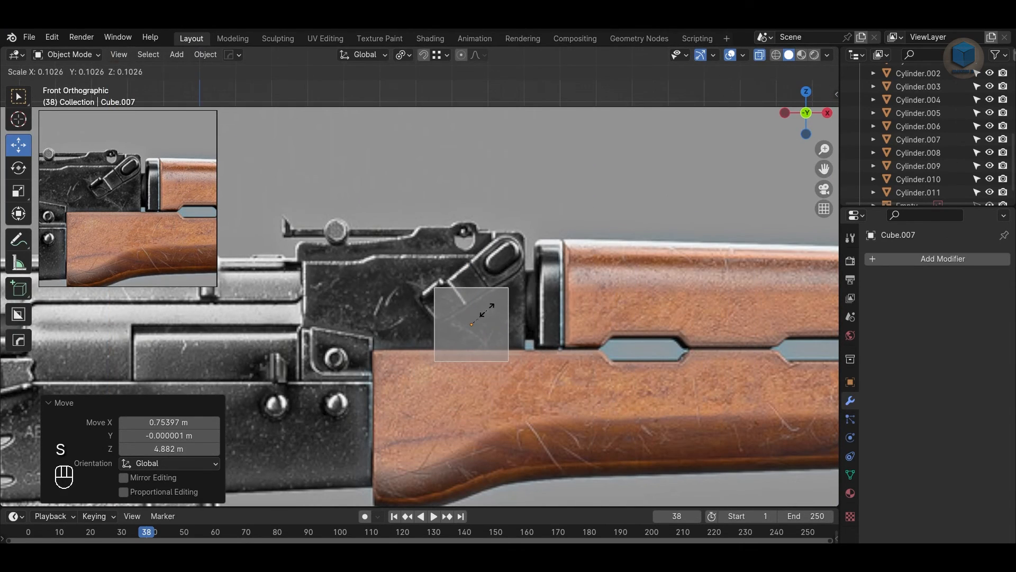
click(483, 311)
scroll(475, 310, up, 3)
key(r)
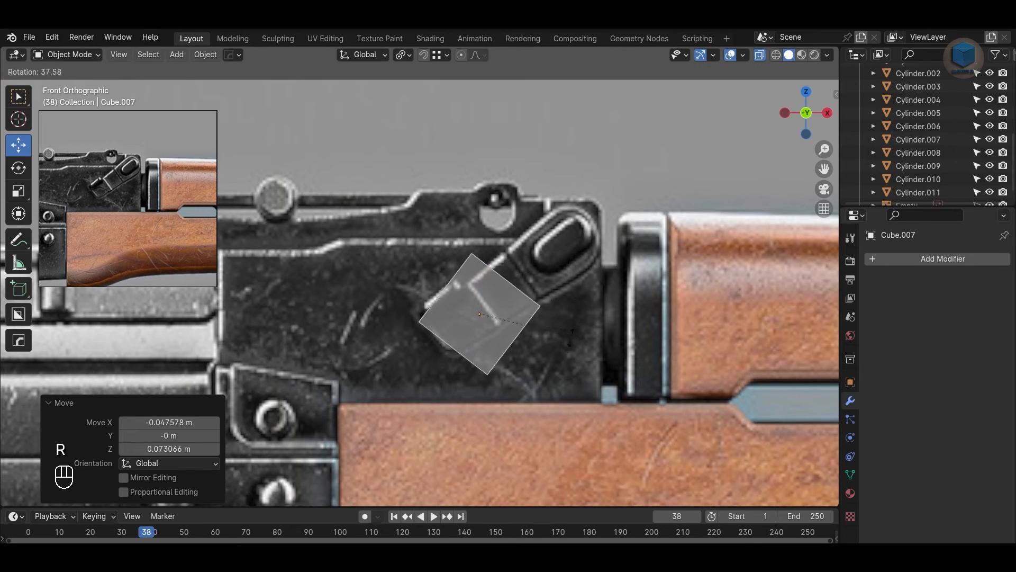
click(547, 351)
Step: Switch the transform orientation to Local, shift the cube slightly along local Z and narrow it along local X to the lever's width
click(366, 55)
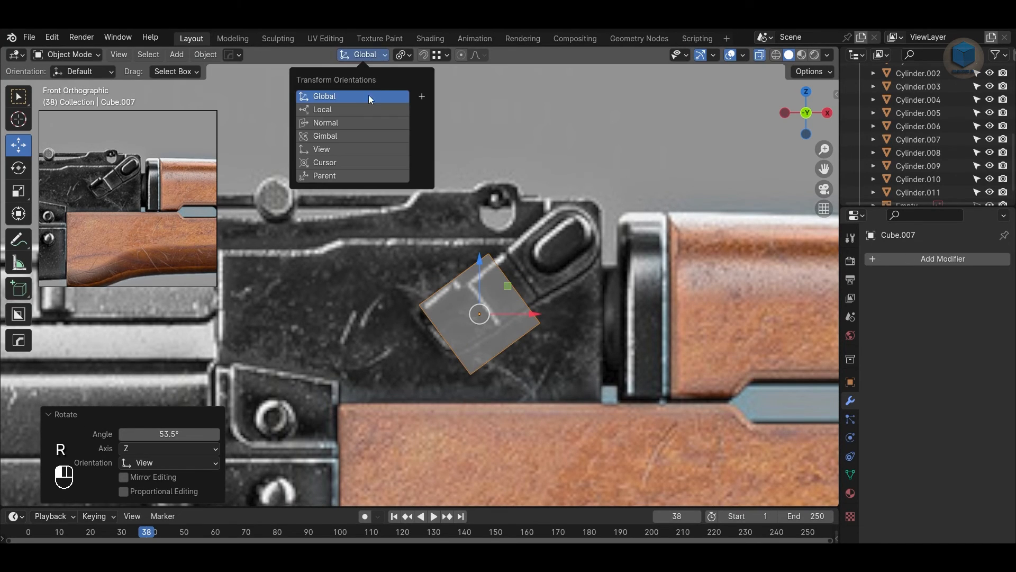
click(361, 113)
key(g)
key(z)
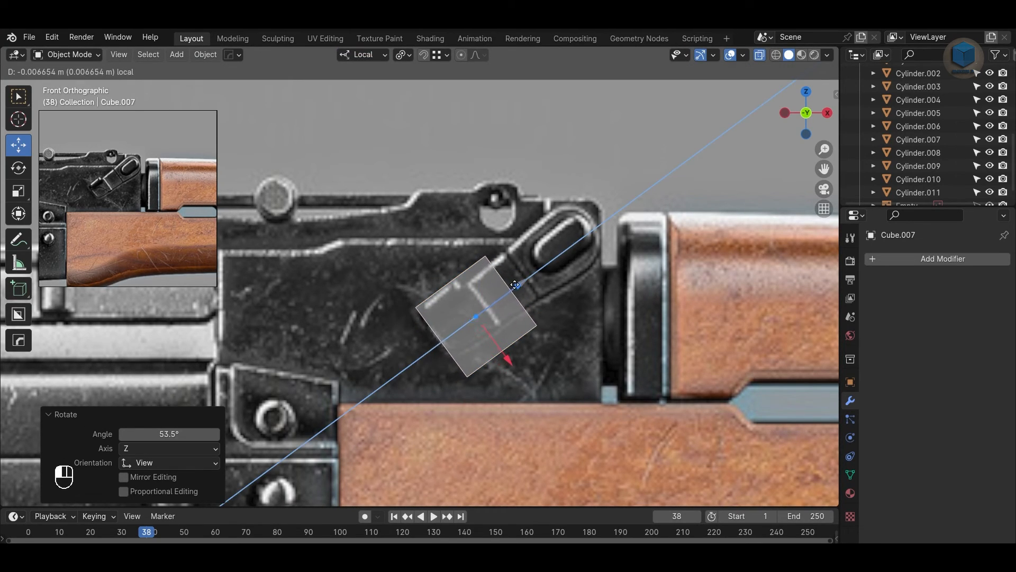
click(520, 287)
key(s)
key(x)
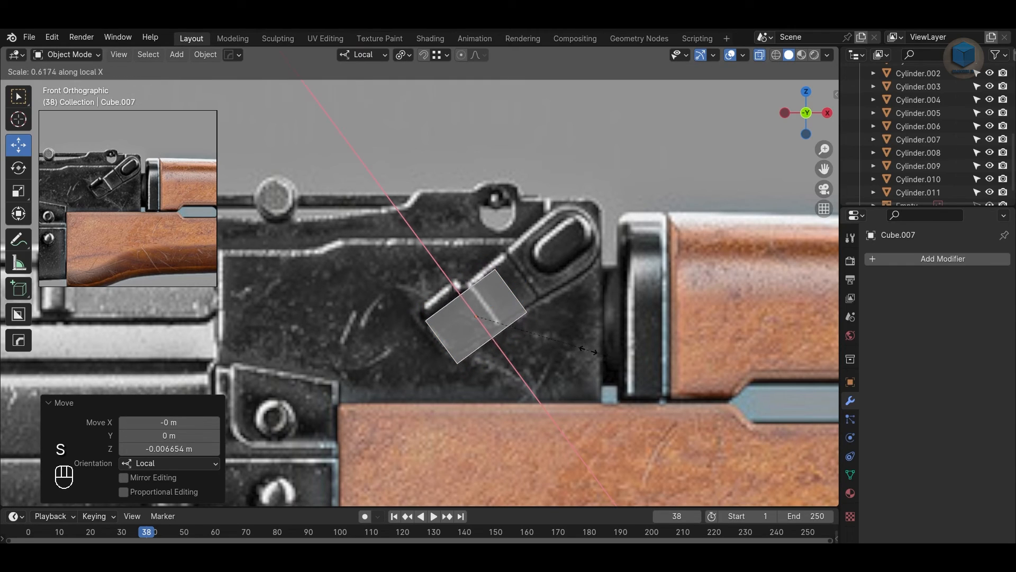
click(580, 349)
drag(509, 362, 506, 357)
Step: Move the cube's upper end face about 0.166 m along local Z and widen it about 1.3 times along local X
key(Tab)
key(3)
drag(532, 272, 621, 198)
key(s)
key(x)
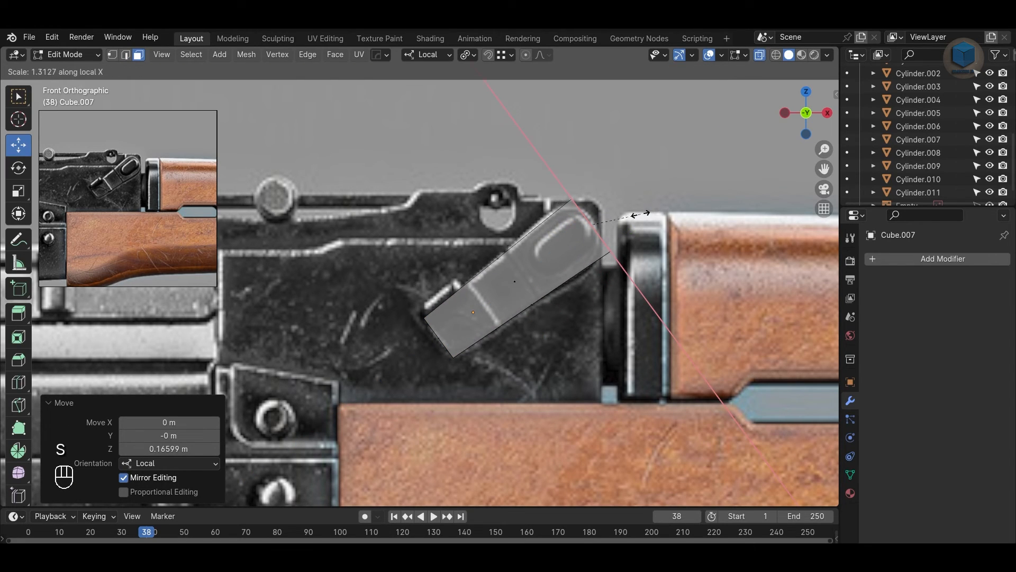
click(643, 216)
click(651, 142)
Step: Move the lever's lower end face about -0.0012 m along local Z to match the reference outline
scroll(415, 329, up, 1)
scroll(106, 217, up, 5)
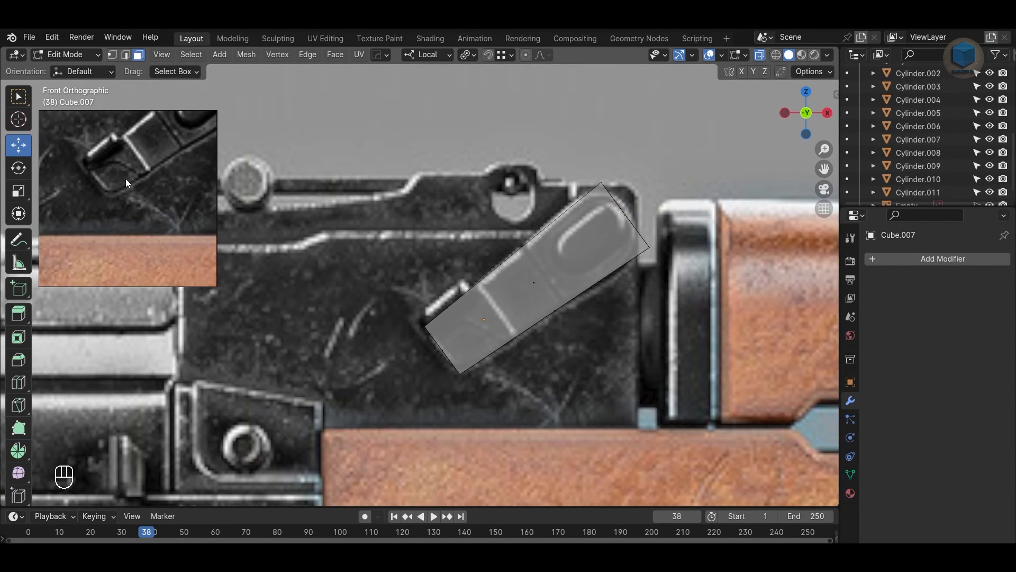
middle_drag(126, 179, 106, 210)
drag(453, 369, 453, 369)
key(g)
key(z)
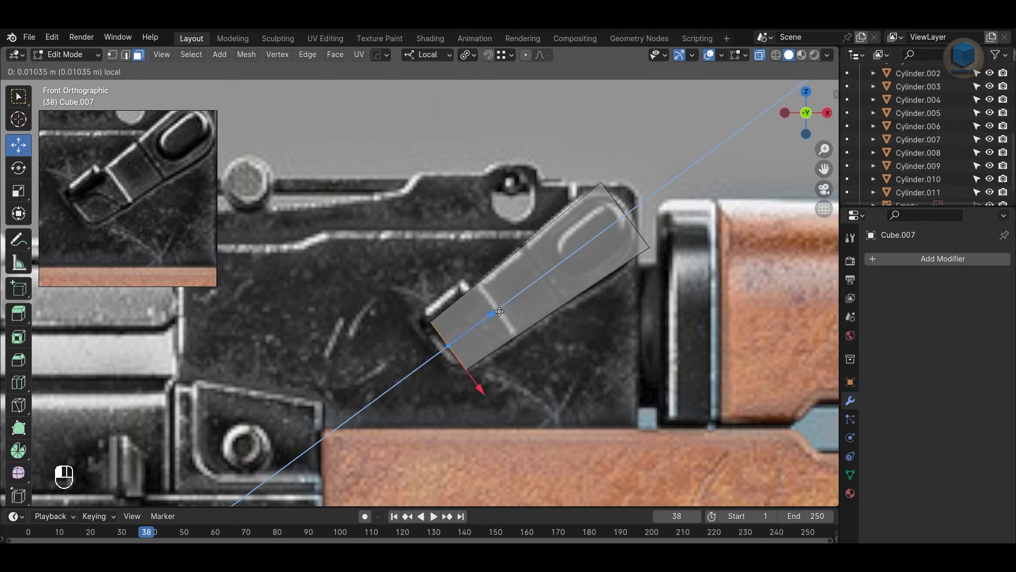
click(482, 314)
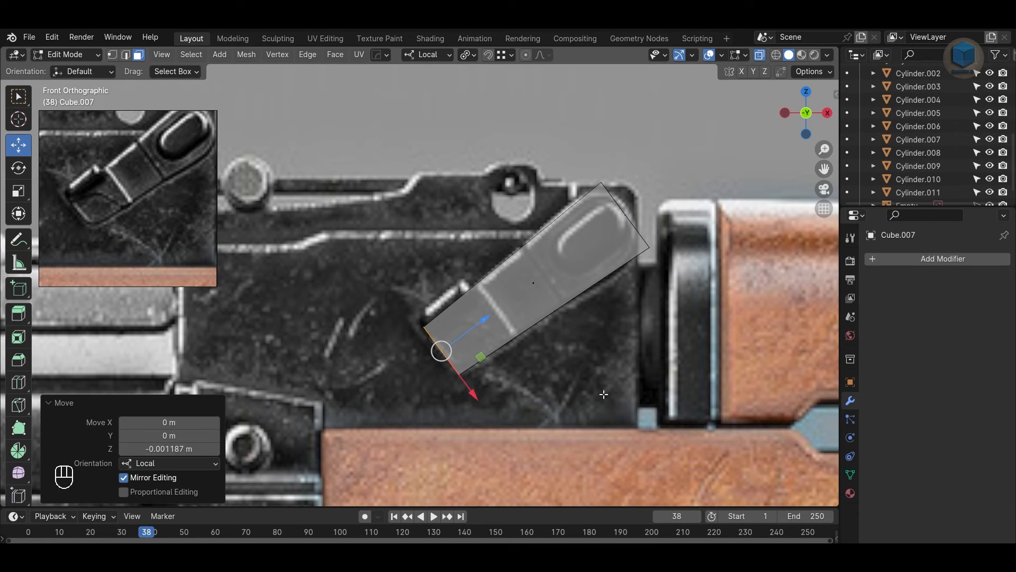
click(604, 394)
drag(659, 259, 658, 259)
click(542, 294)
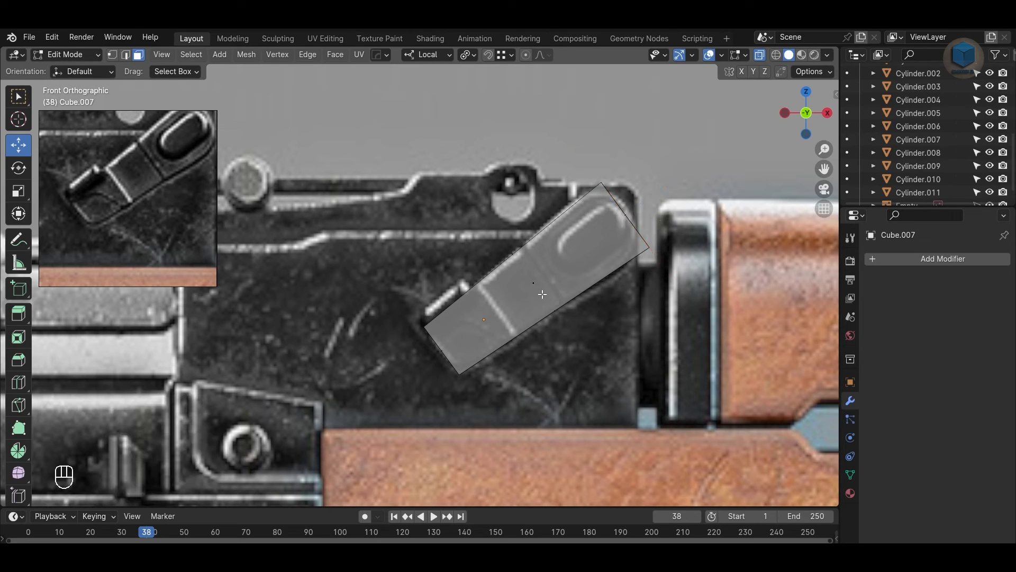
Step: Add two loop cuts across the lever, aligned with the two crosswise lines in the reference
click(536, 254)
click(548, 253)
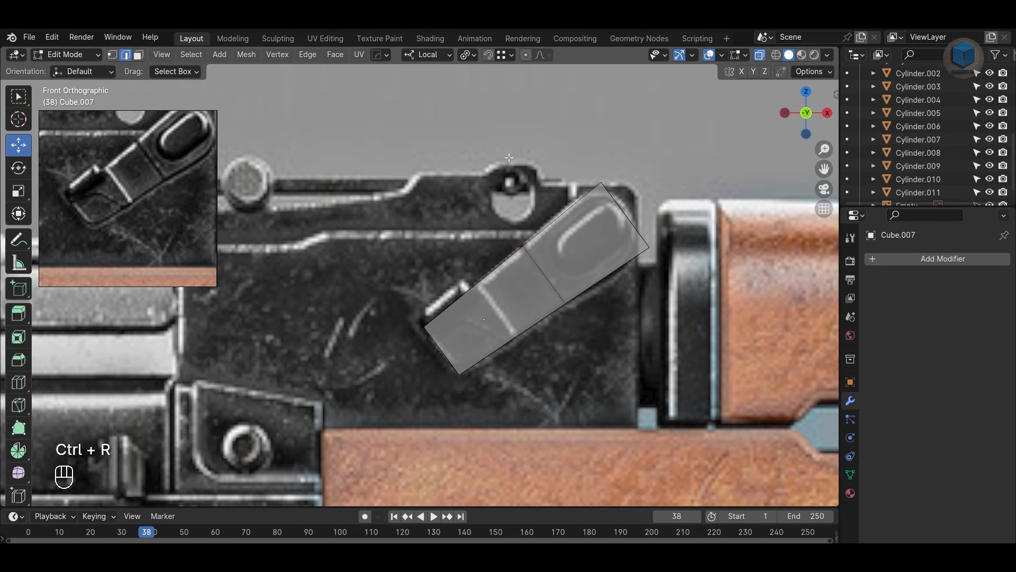
click(491, 283)
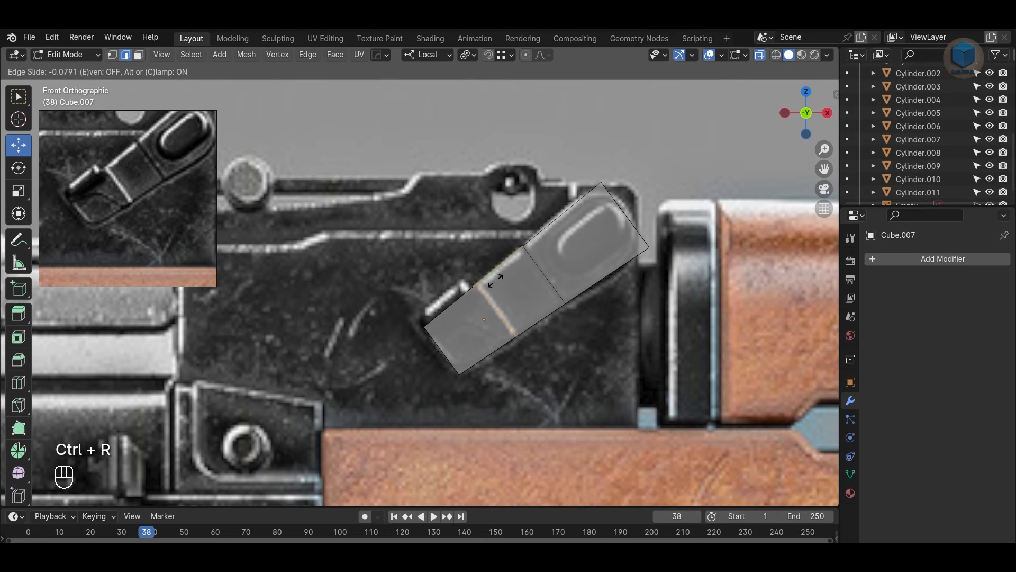
click(498, 279)
click(573, 380)
scroll(487, 327, up, 1)
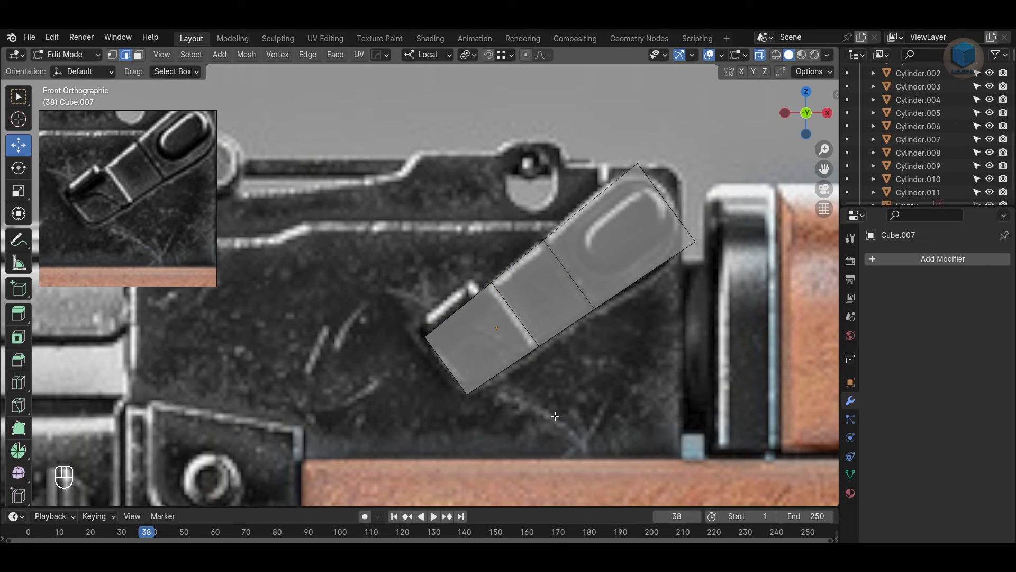
Step: Extrude the upper side face of the lever's lowest section outward along local X to form the narrow tab in the reference
click(456, 307)
scroll(597, 361, up, 1)
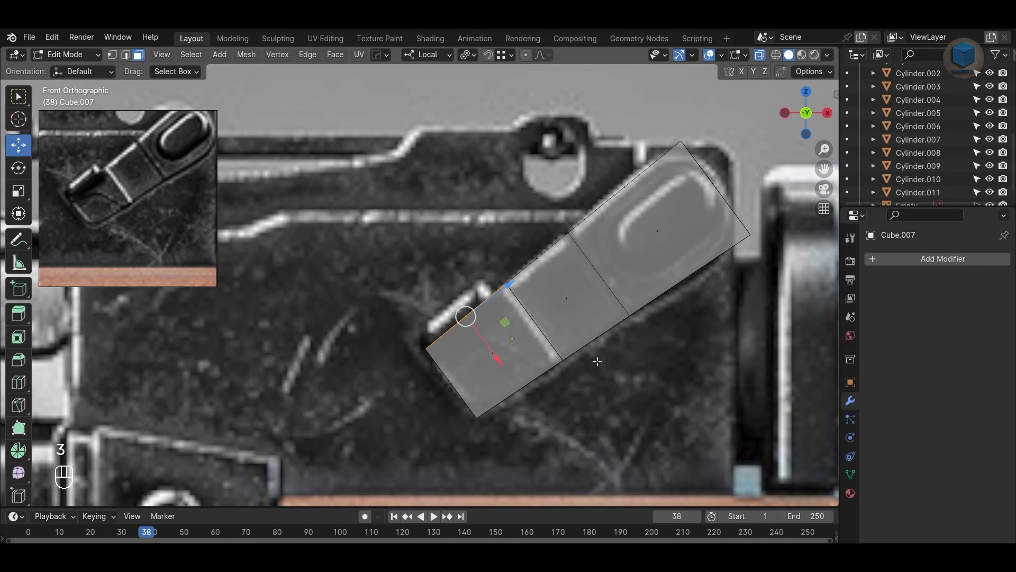
click(691, 389)
drag(497, 270, 499, 271)
key(3)
key(alt+z)
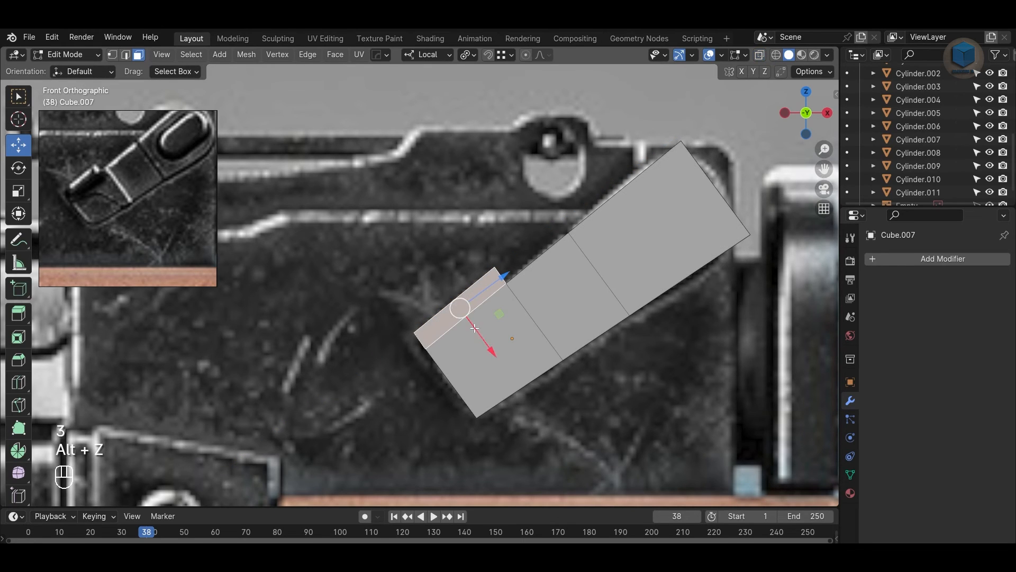
Step: Extrude the front faces of the lowest section and its tab outward about 0.018 m, then adjust them slightly along local Y
shift+click(512, 355)
scroll(569, 377, down, 1)
key(alt+z)
key(alt+z)
middle_drag(569, 376, 546, 365)
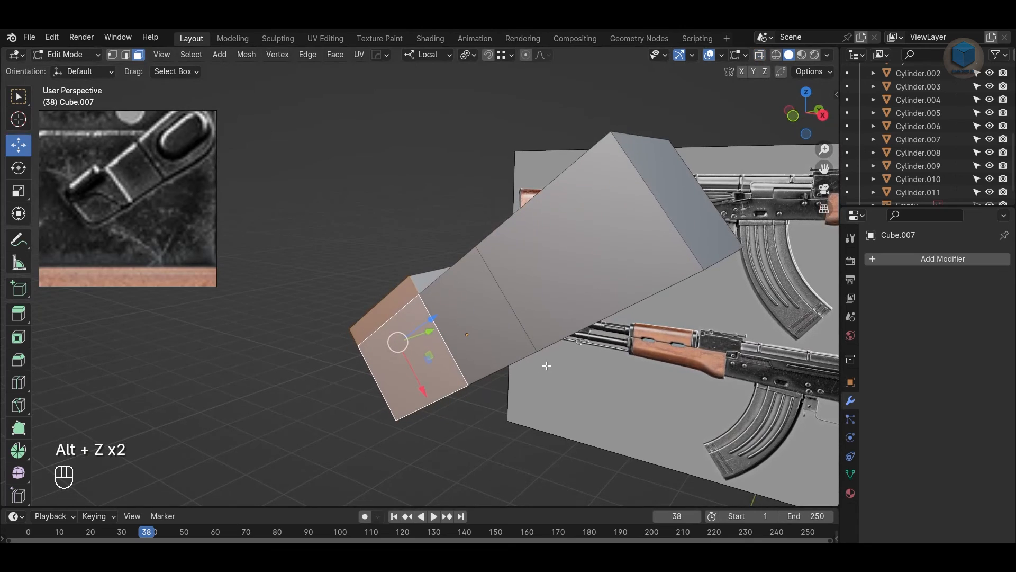
key(e)
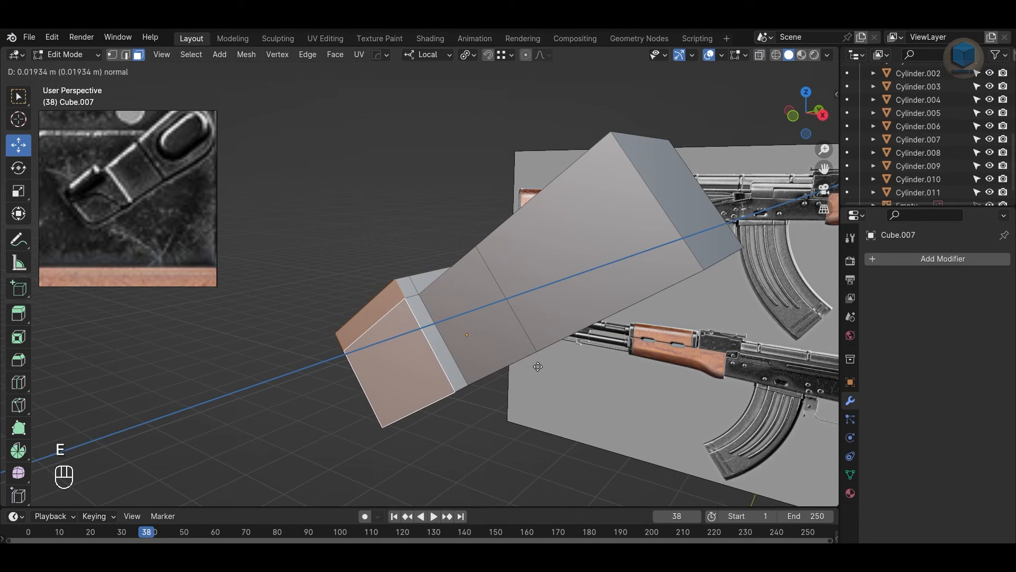
click(539, 366)
middle_drag(539, 366, 526, 456)
key(g)
key(y)
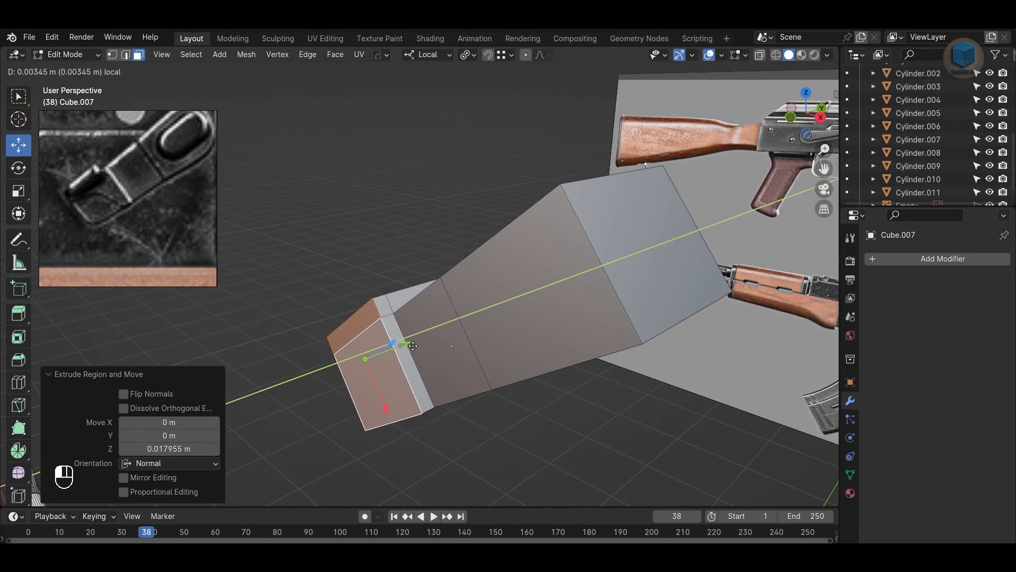
click(525, 480)
Step: Extrude only the tab's front face further outward so the tab protrudes beyond the lever's body
click(522, 469)
key(e)
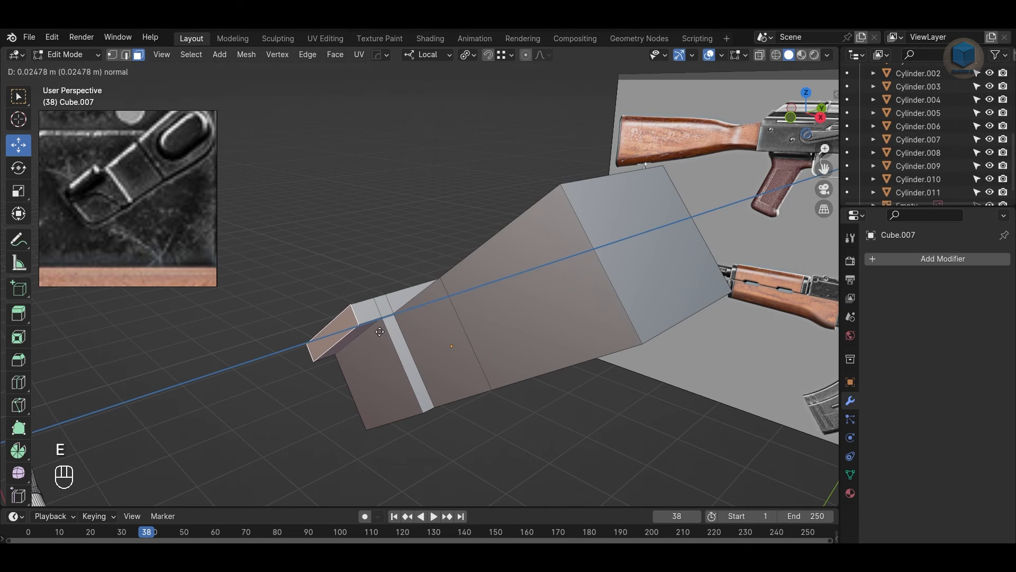
click(366, 333)
alt+middle_drag(365, 334, 650, 407)
click(556, 392)
Step: Thin the whole lever by scaling it 0.146 along local Y in Object Mode
key(KP_1)
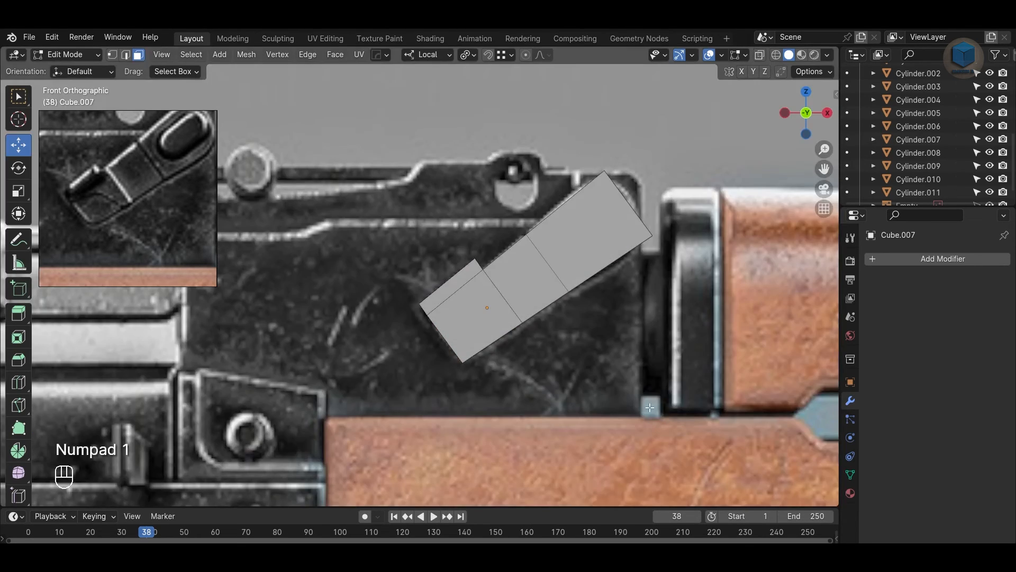
key(alt+z)
key(1)
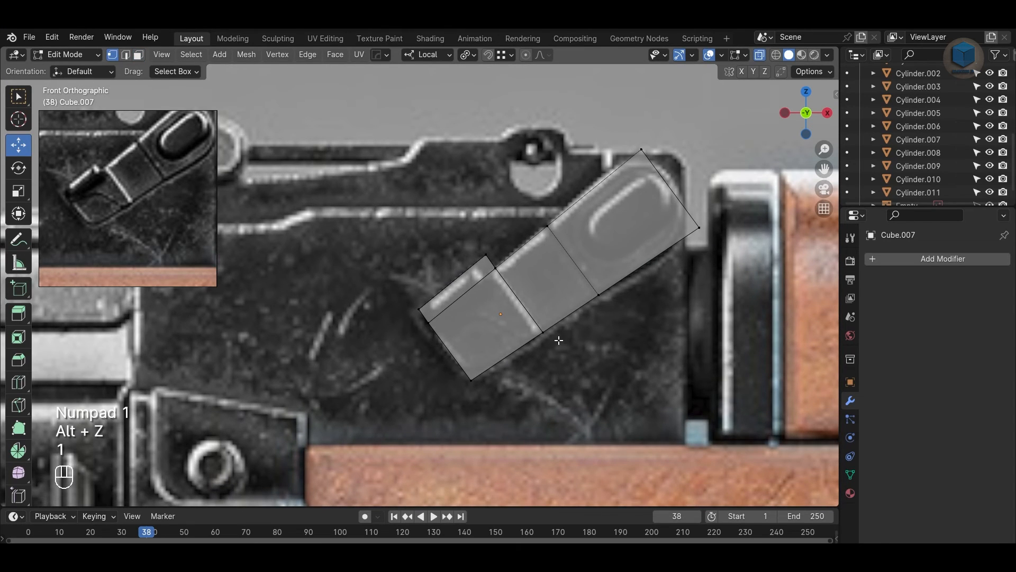
alt+middle_drag(558, 339, 592, 380)
key(Tab)
key(alt+z)
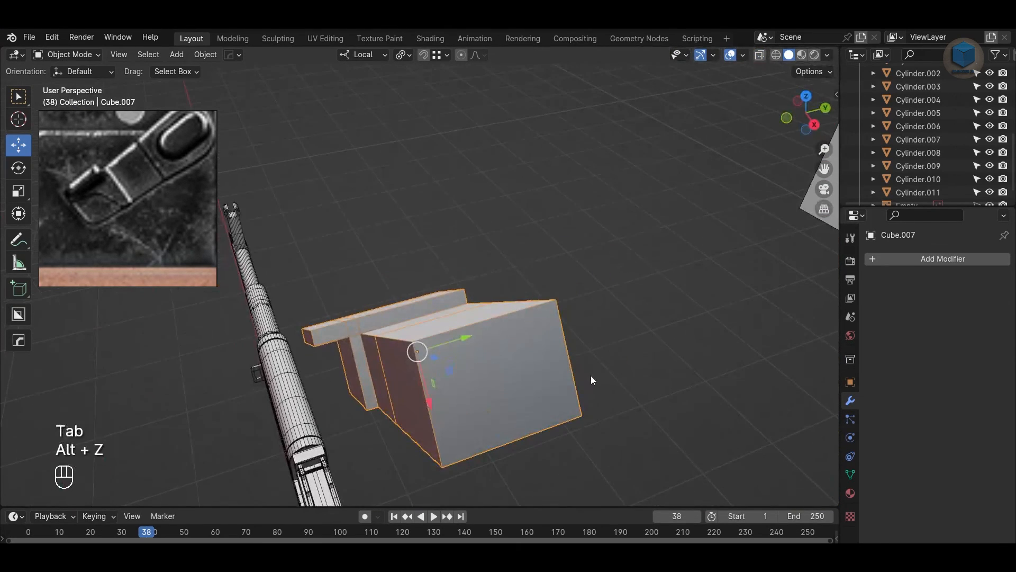
key(s)
key(y)
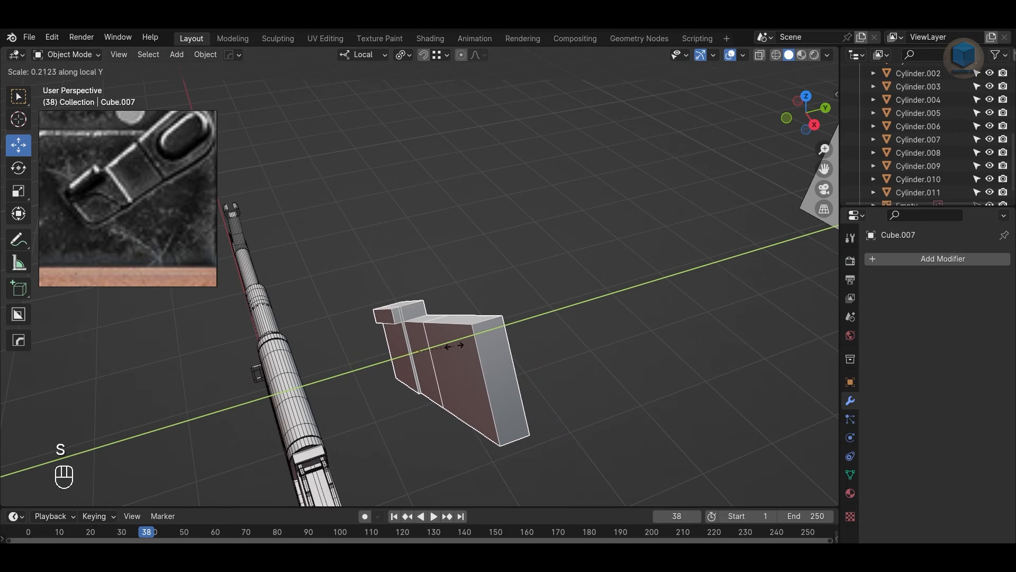
click(577, 358)
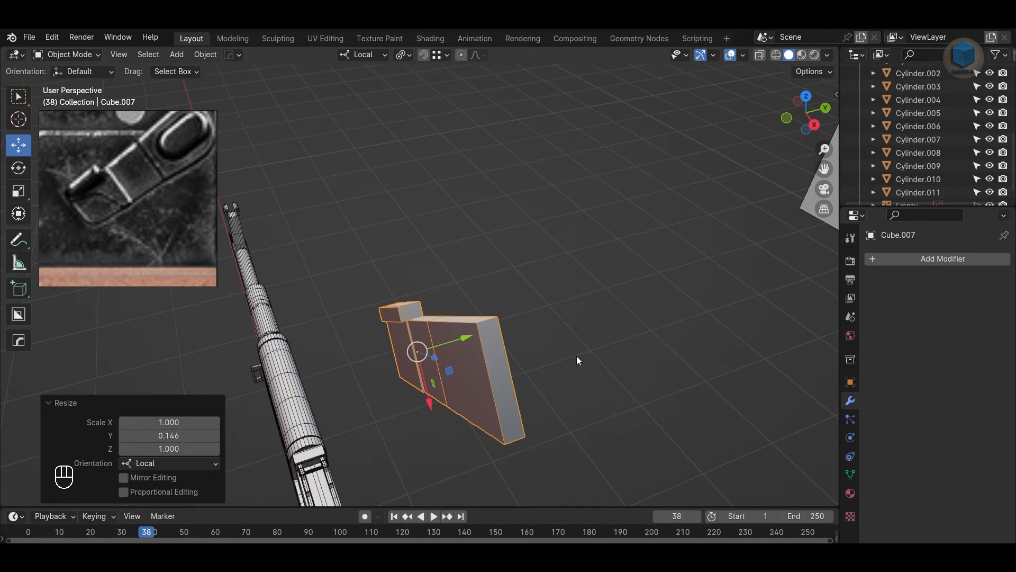
click(577, 358)
Step: Adjust the tab's protrusion by moving its front face along local Y
alt+drag(577, 358, 450, 356)
scroll(502, 384, up, 3)
click(439, 362)
key(Tab)
scroll(432, 334, up, 1)
scroll(430, 329, up, 1)
key(3)
click(390, 277)
shift+click(439, 362)
click(406, 269)
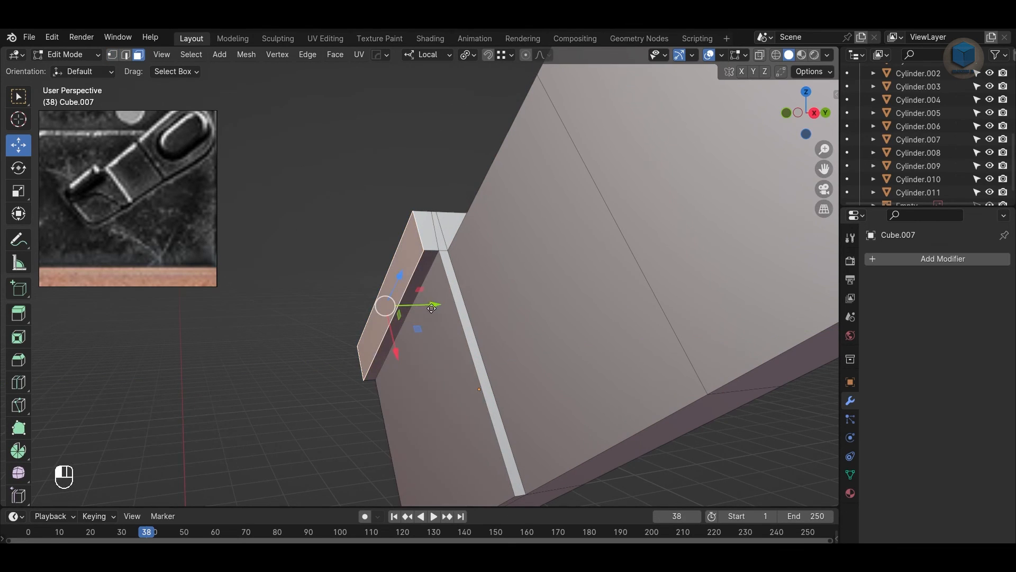
drag(431, 308, 492, 281)
scroll(404, 309, down, 5)
scroll(511, 297, up, 3)
click(625, 365)
alt+drag(626, 365, 703, 299)
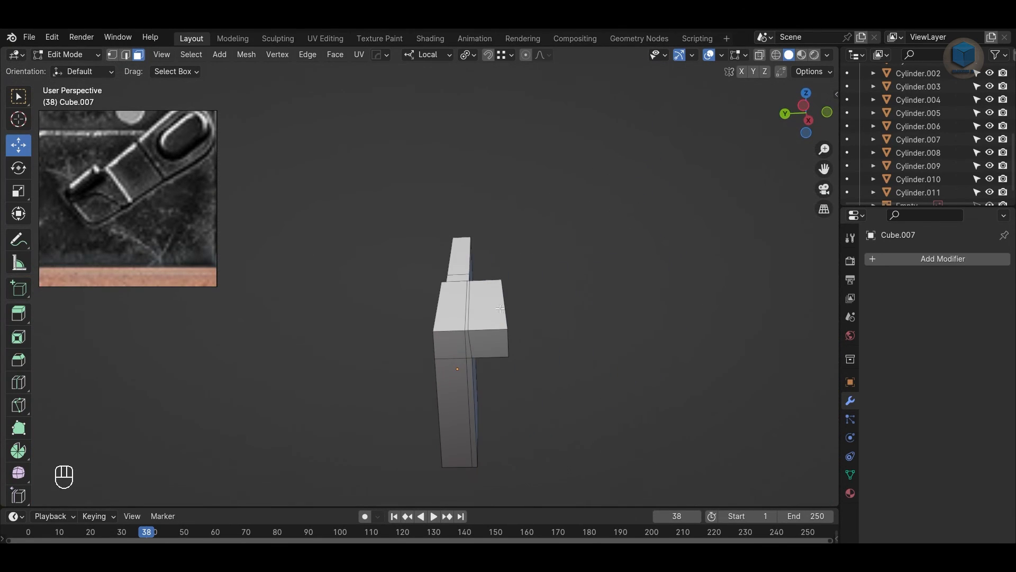
drag(428, 308, 423, 303)
click(644, 449)
alt+drag(644, 449, 476, 420)
Step: Apply the lever's scale, with the corner edge of its upper end selected for bevelling in front view
key(KP_1)
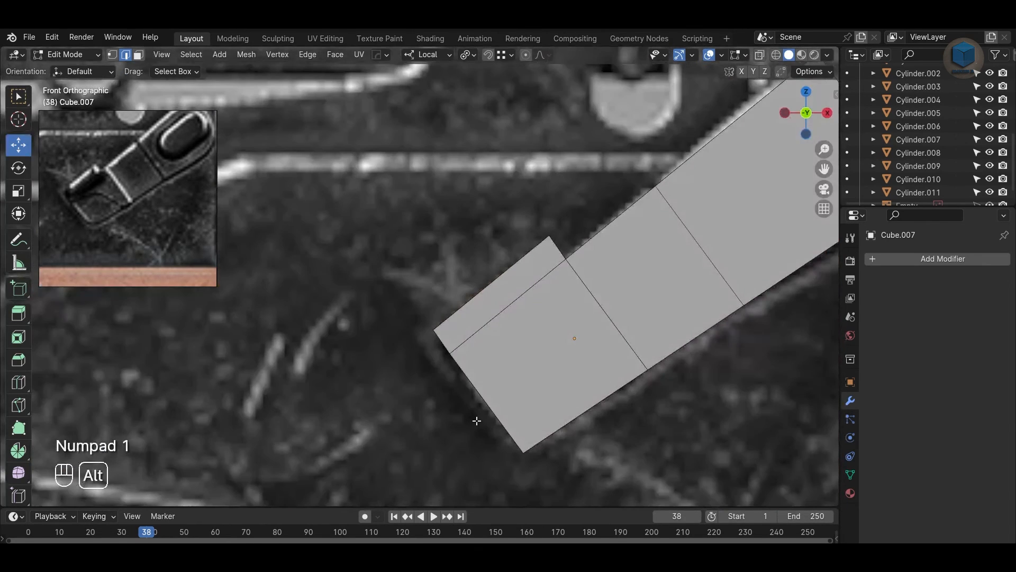
key(alt+z)
scroll(561, 296, down, 2)
alt+shift+drag(564, 294, 415, 367)
key(2)
drag(511, 179, 549, 206)
key(Tab)
key(ctrl+a)
click(567, 269)
key(Tab)
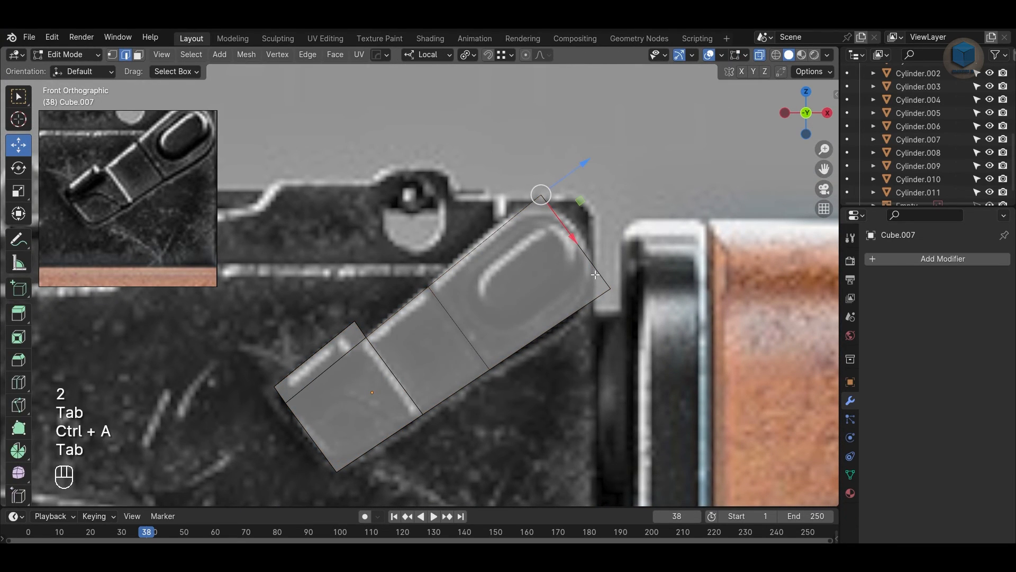
Step: Try bevelling both corner edges of the lever's upper end with a 0.0364 m, five-segment bevel, and undo it
key(ctrl+b)
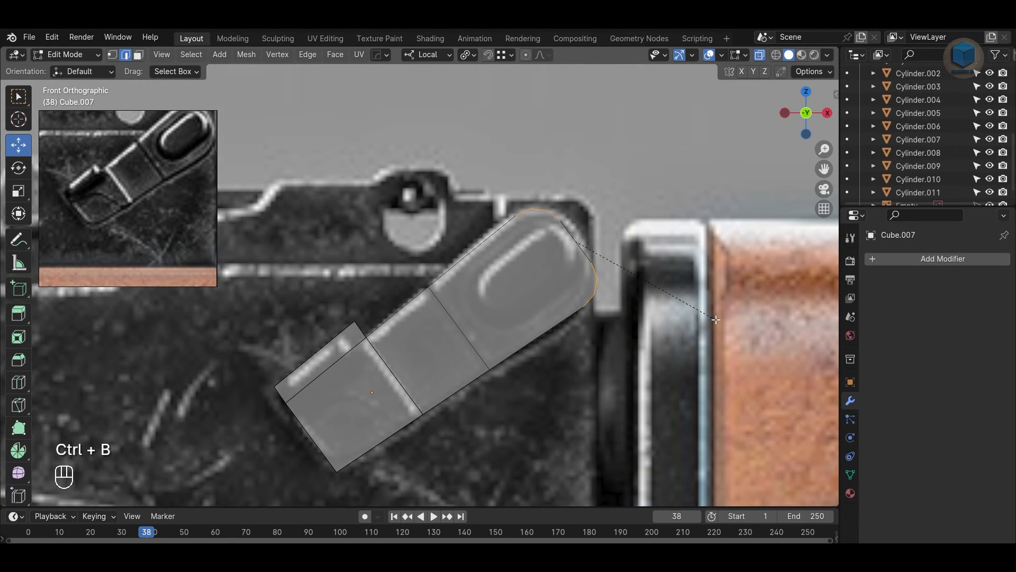
click(721, 323)
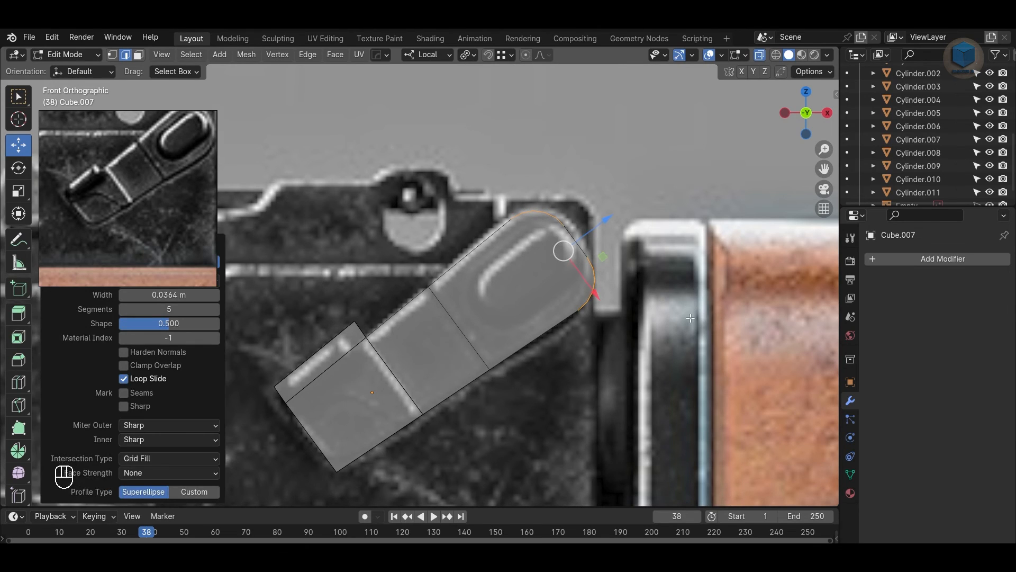
shift+middle_drag(721, 323, 641, 336)
key(ctrl+z)
key(ctrl+z)
Step: Try moving the lower corner vertices of the lever's upper end along local X, and undo the moves
key(1)
drag(603, 367, 482, 259)
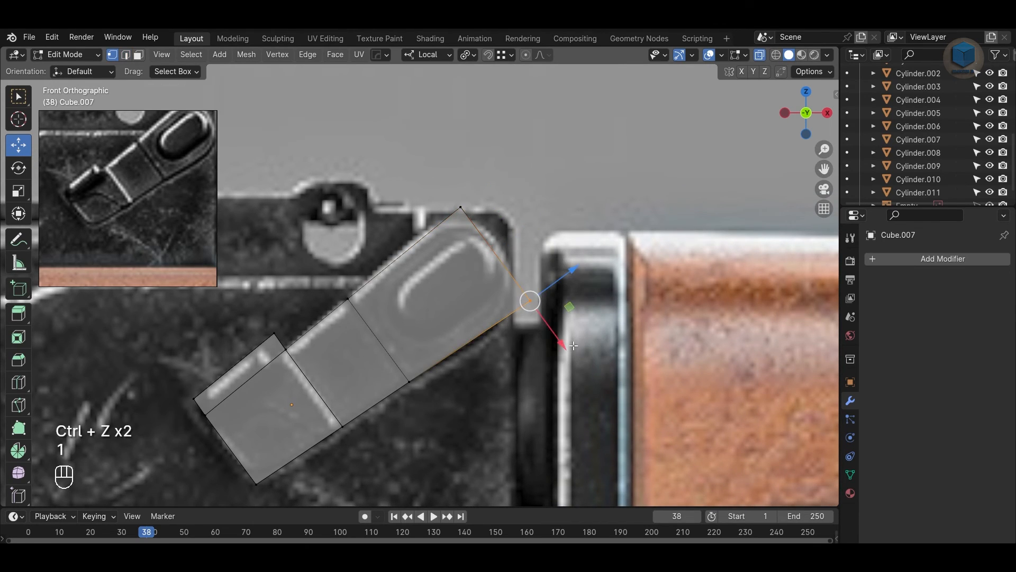
drag(565, 346, 550, 328)
key(ctrl+z)
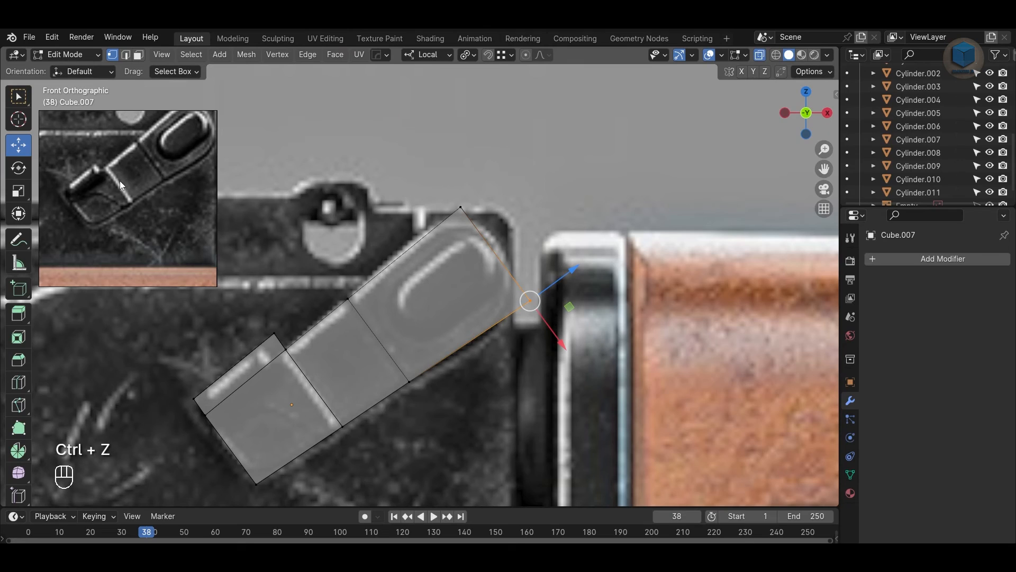
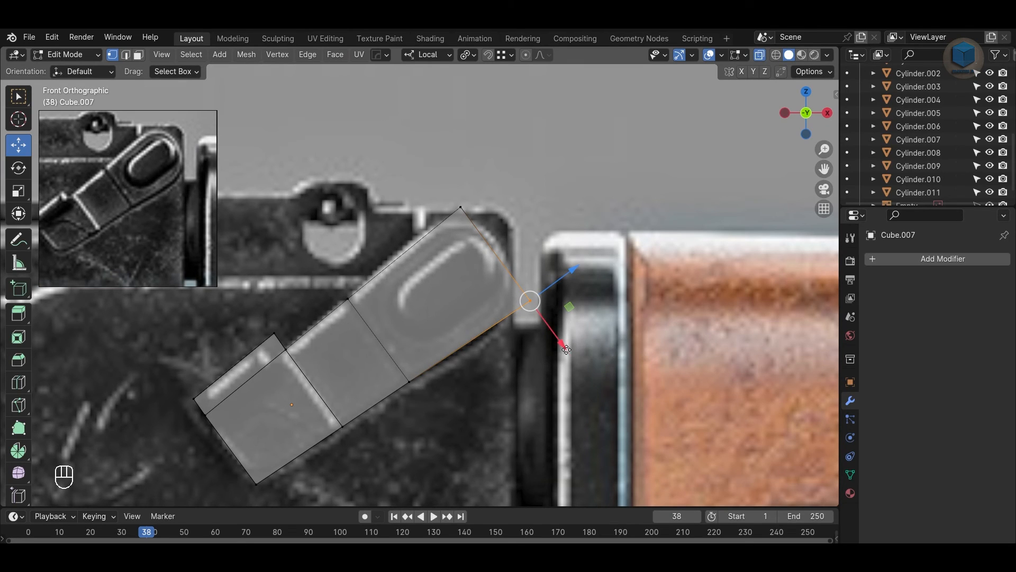
drag(565, 348, 521, 299)
key(ctrl+z)
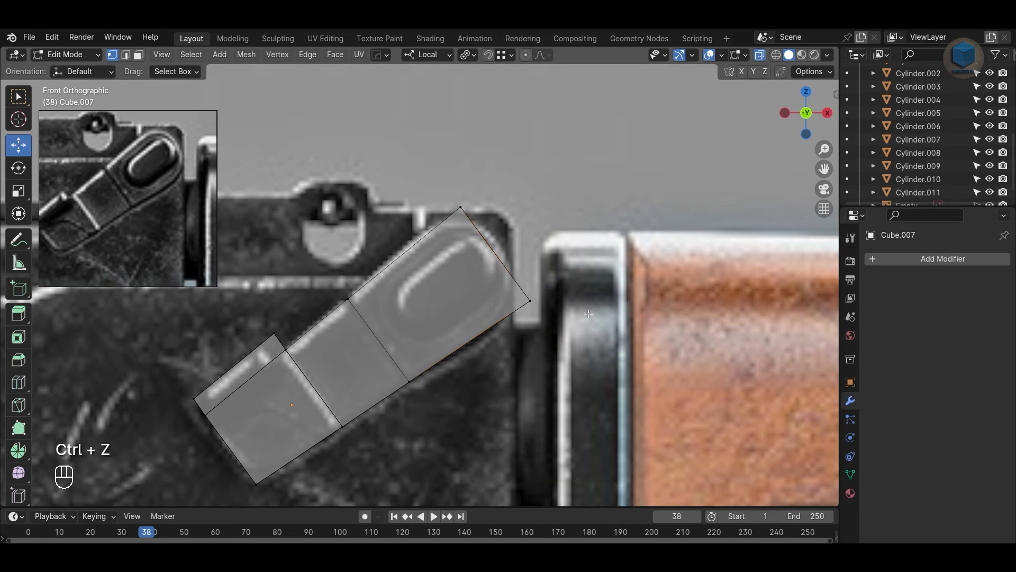
Step: Round the two corner edges of the lever's upper end with separate bevels that follow the reference curve
click(649, 360)
drag(439, 193, 475, 226)
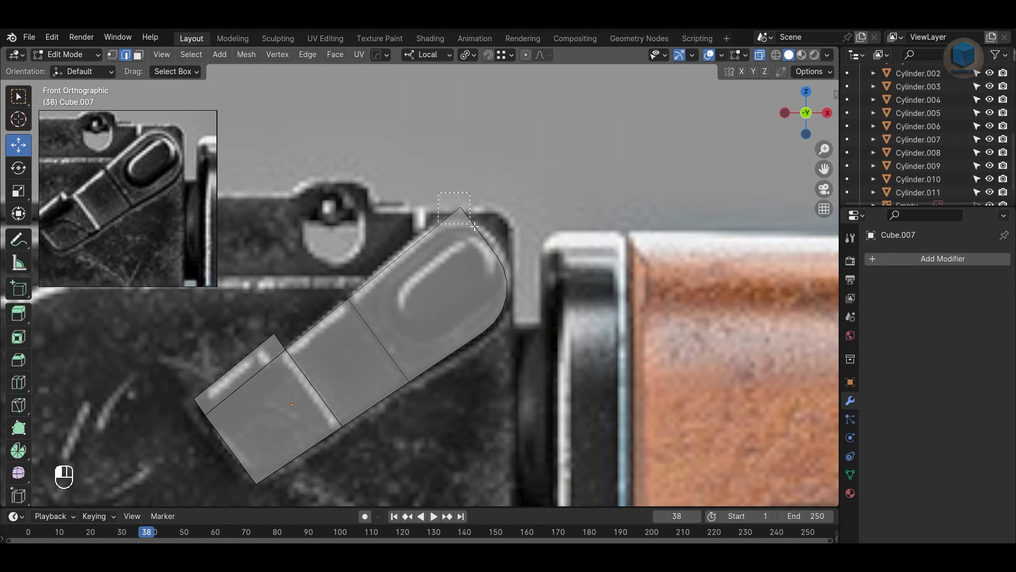
click(603, 245)
click(604, 245)
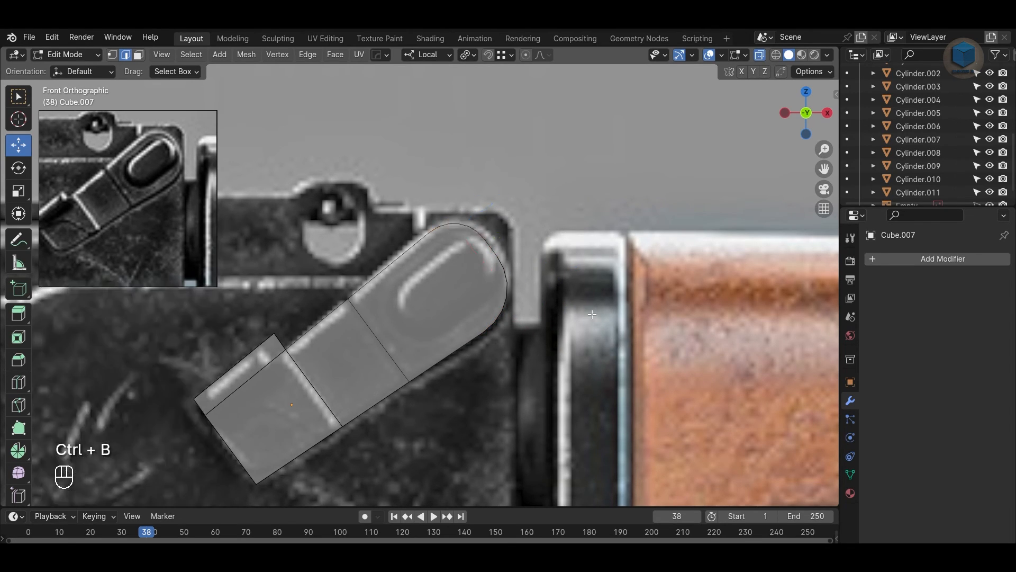
Step: Examine the rounded lever in perspective and compare its outline with the reference in front view
scroll(603, 244, down, 2)
key(alt+z)
middle_drag(603, 244, 474, 284)
key(Tab)
right_click(452, 284)
click(453, 283)
click(431, 393)
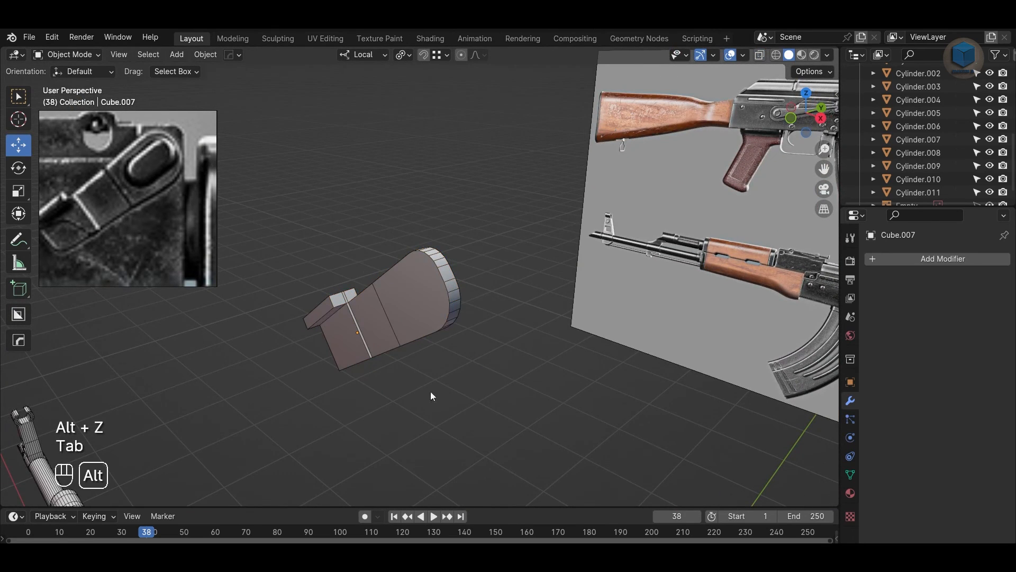
alt+drag(431, 392, 502, 362)
key(KP_1)
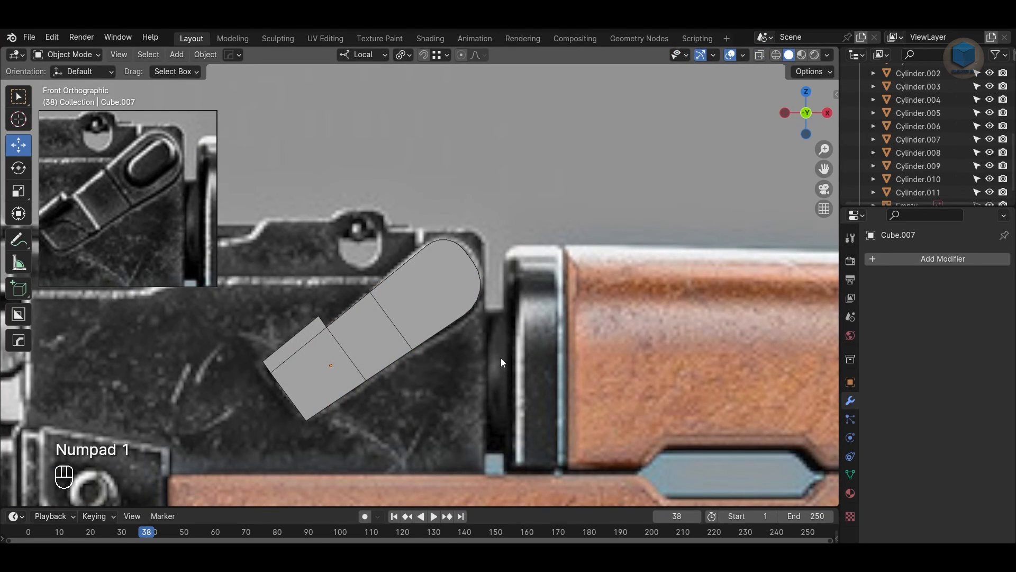
Step: Bevel the upper crosswise edge loop of the lever into a narrow band
click(447, 295)
key(alt+z)
scroll(544, 364, down, 3)
scroll(505, 309, up, 5)
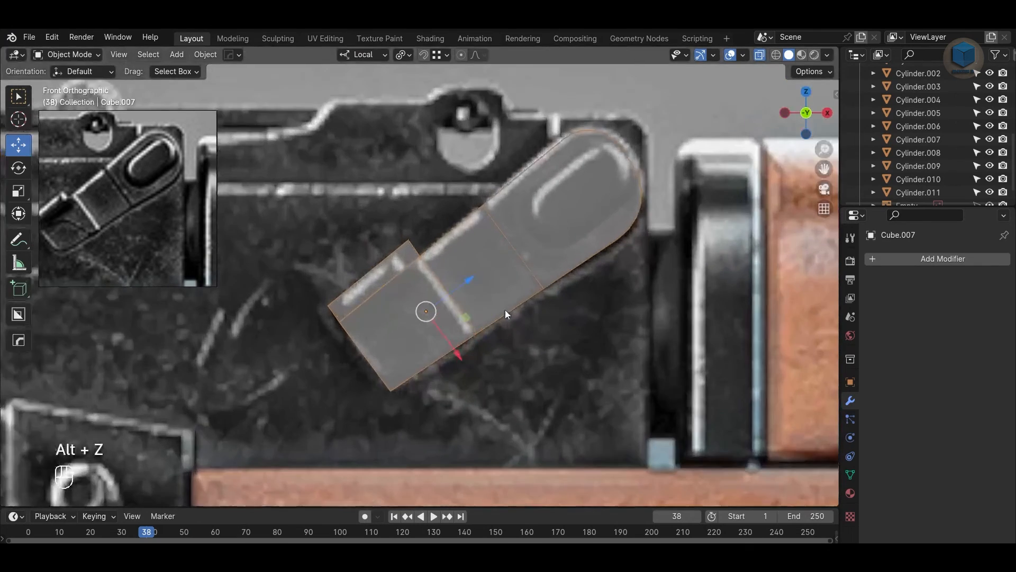
scroll(505, 310, up, 3)
key(Tab)
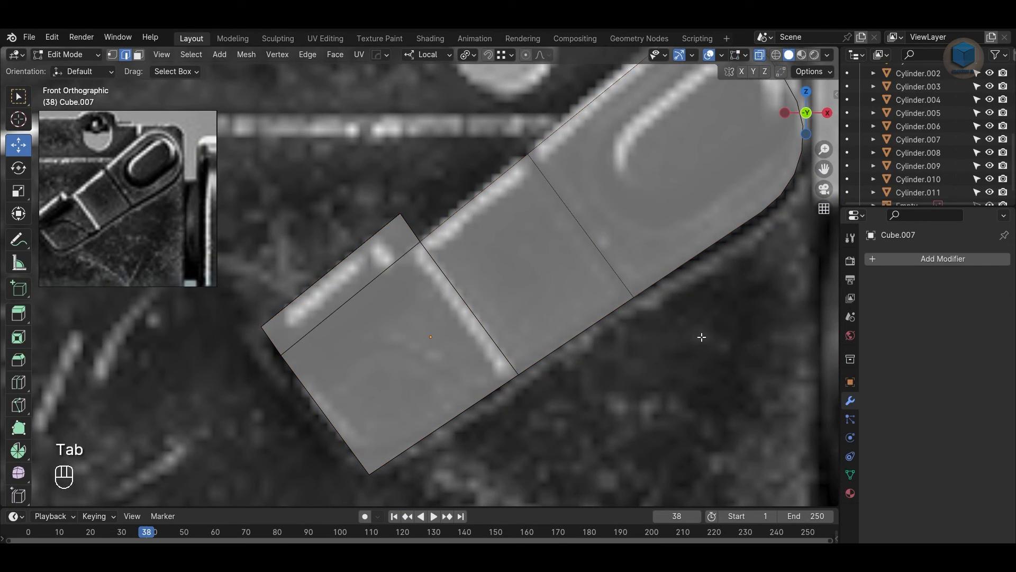
alt+click(583, 226)
shift+middle_drag(678, 326, 626, 340)
key(ctrl+b)
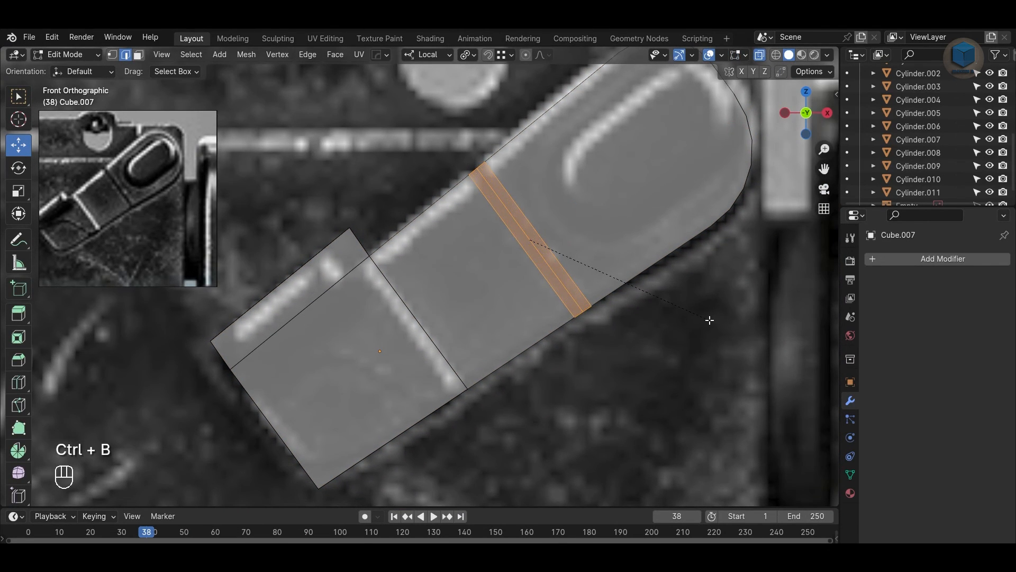
click(705, 321)
Step: Extrude the narrow band's faces along their normals by -0.00285 m to sink a groove around the lever
key(3)
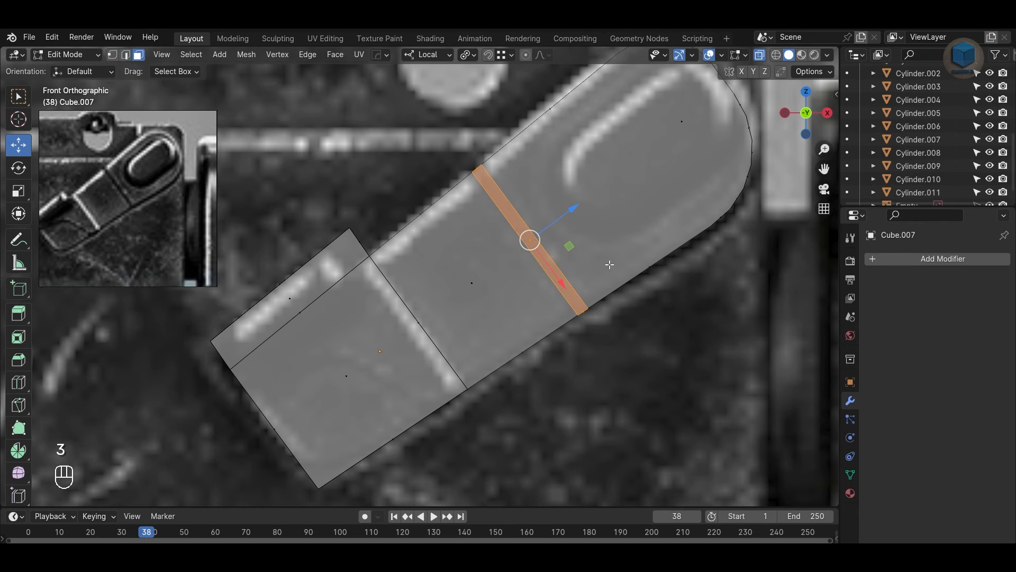
right_click(554, 238)
click(548, 310)
click(549, 314)
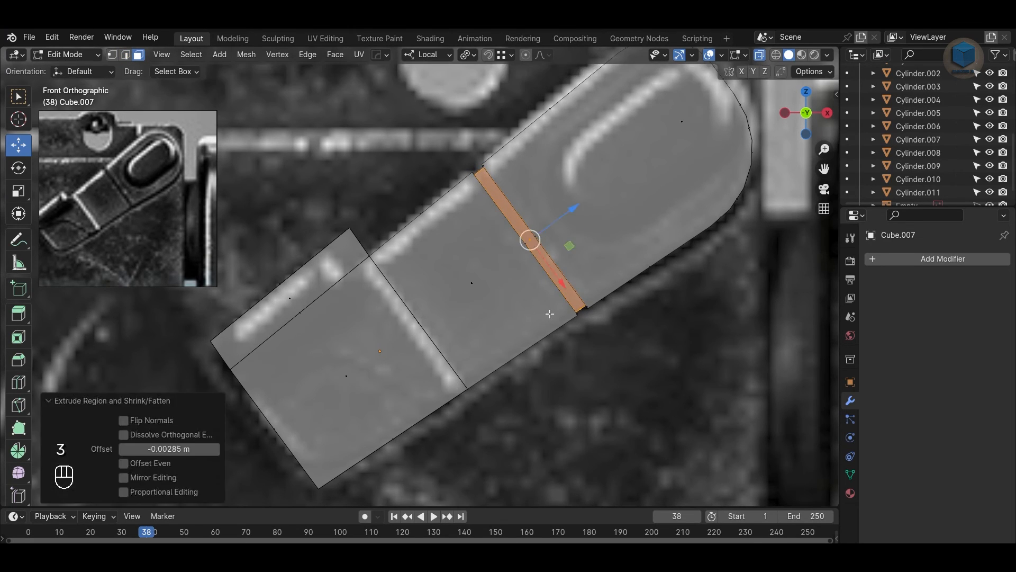
key(Tab)
key(Tab)
Step: Move the tab's upper outer corner vertices -0.019339 m along local Z to slope that end
alt+middle_drag(430, 259, 432, 259)
key(1)
drag(391, 227, 420, 255)
drag(448, 208, 425, 226)
alt+middle_drag(389, 190, 407, 150)
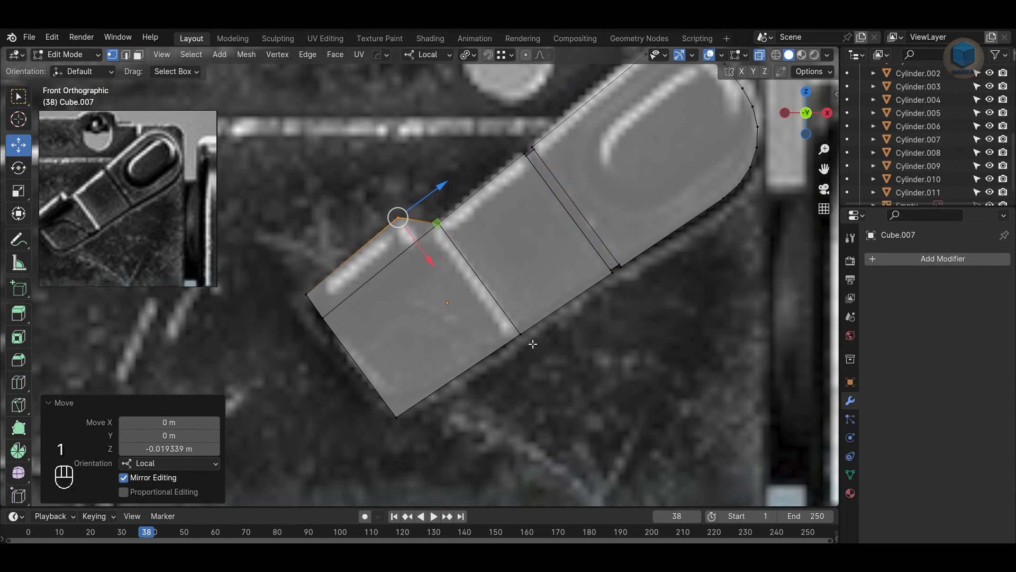
Step: Move the lower crosswise loop's vertices -0.004859 m along local Z to align them with the reference line
drag(532, 343, 506, 319)
drag(519, 243, 507, 245)
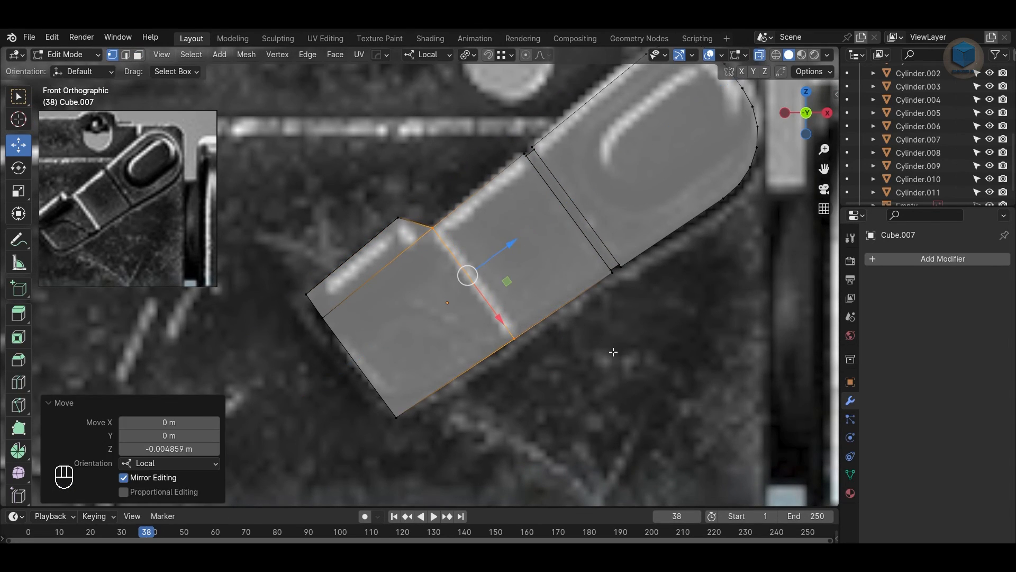
click(612, 354)
Step: Move the tab's lower outer corner vertices inward along local Z to slope its other end
alt+middle_drag(312, 280, 354, 246)
drag(311, 226, 350, 282)
drag(389, 226, 402, 211)
Step: Bevel the tab's two outer corner edges, and bevel the lever's bottom corner edge with 0.0164 m width and four segments
click(459, 281)
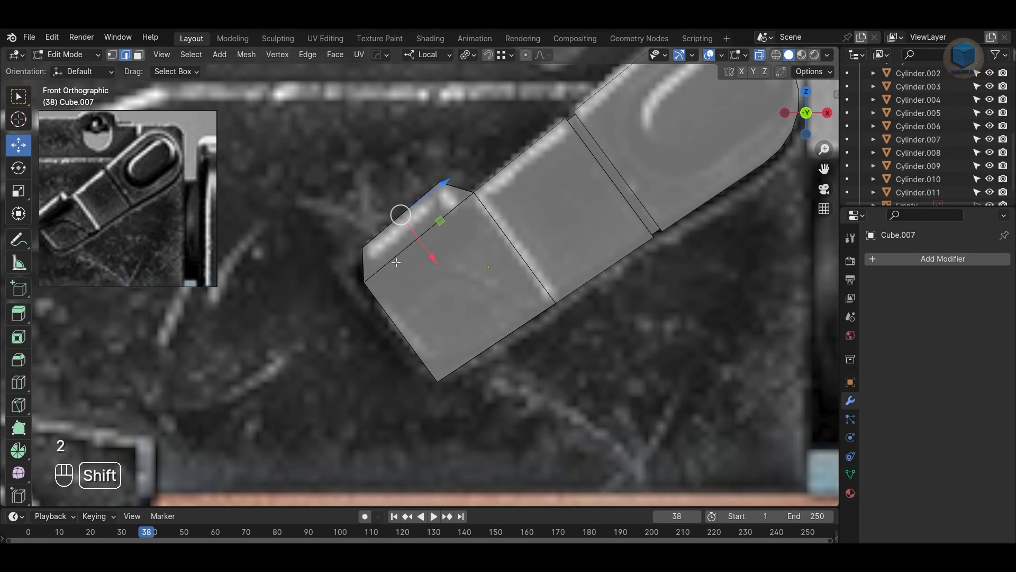
click(639, 287)
drag(424, 358, 449, 395)
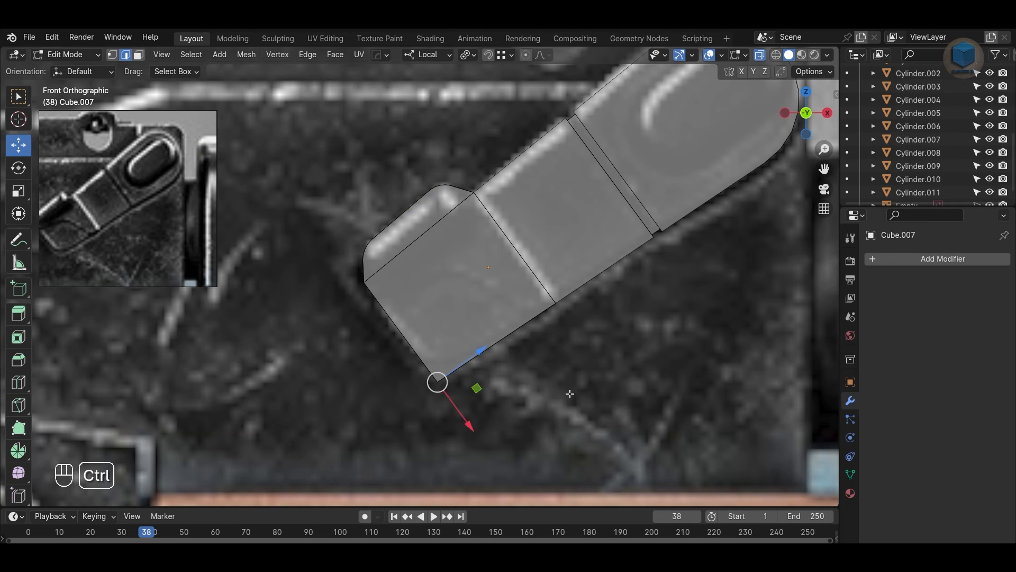
click(594, 401)
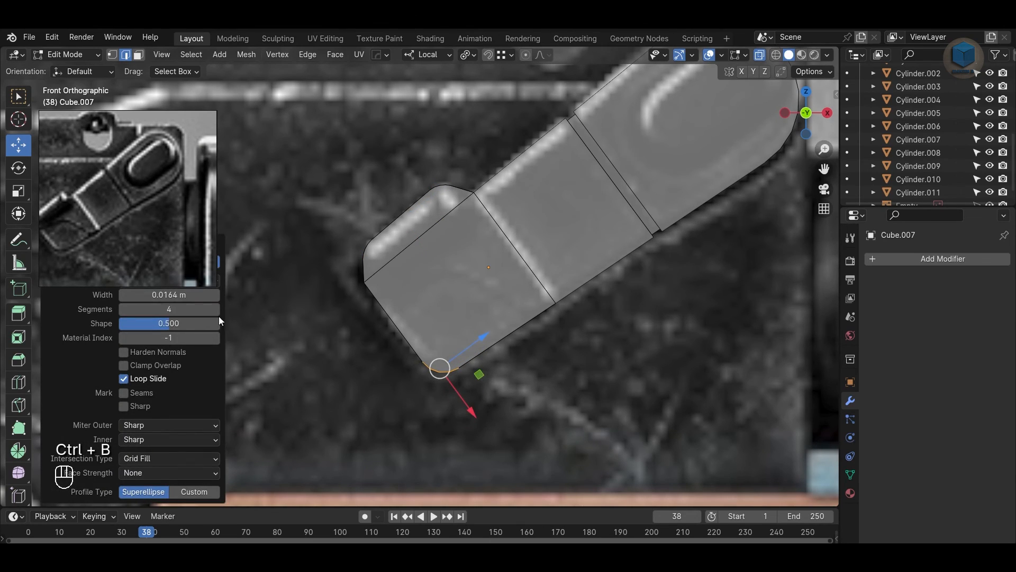
Step: Bevel the long front edge of the lever's protruding tab with several segments to round it over
click(550, 375)
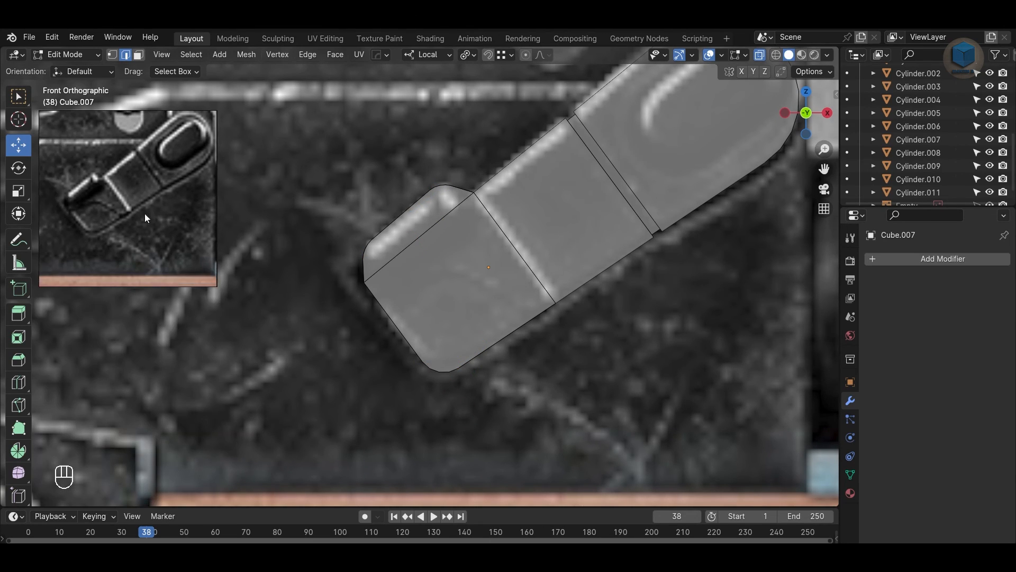
alt+drag(476, 357, 469, 311)
key(alt+z)
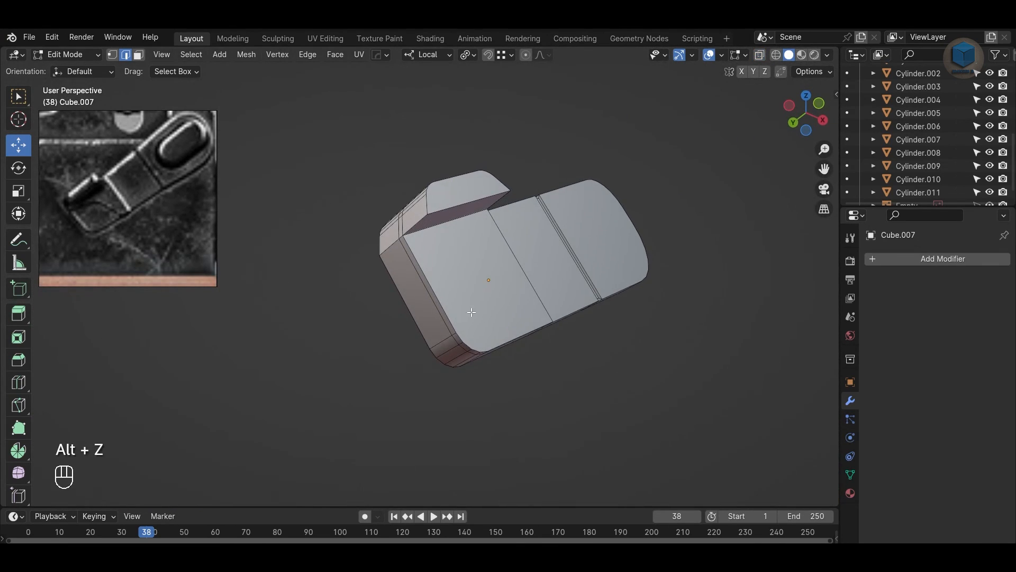
alt+drag(662, 378, 470, 337)
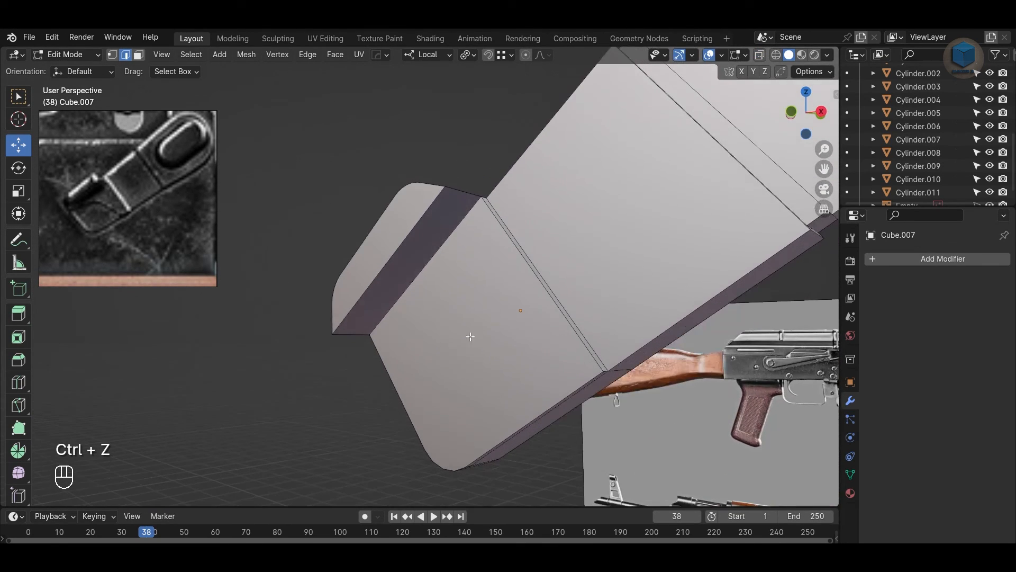
shift+click(425, 266)
click(402, 246)
alt+drag(559, 243, 602, 300)
key(2)
key(ctrl+b)
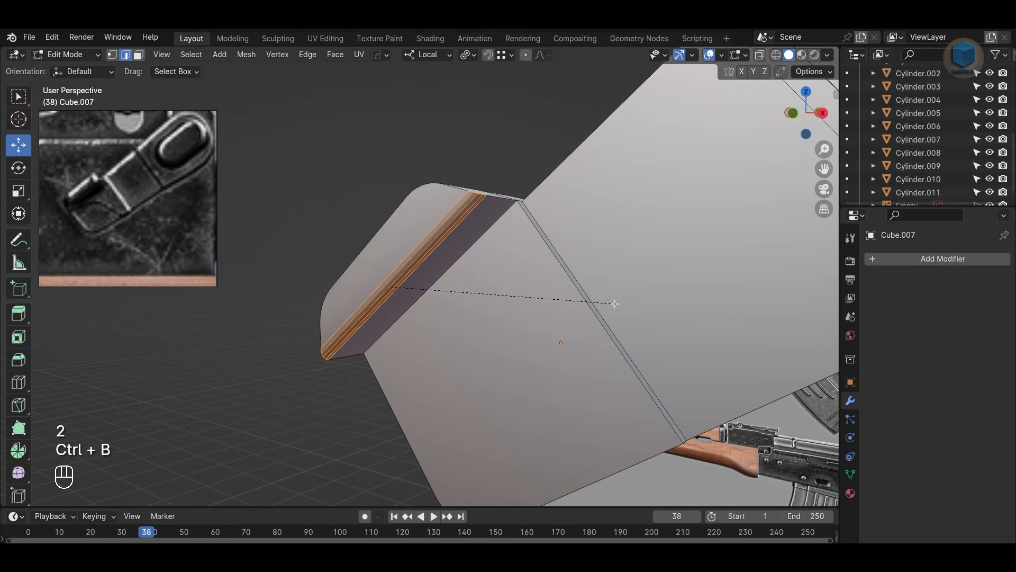
click(614, 303)
Step: Leave mesh editing on the lever and save the project file
key(Tab)
scroll(497, 176, down, 4)
alt+drag(497, 177, 528, 275)
click(528, 275)
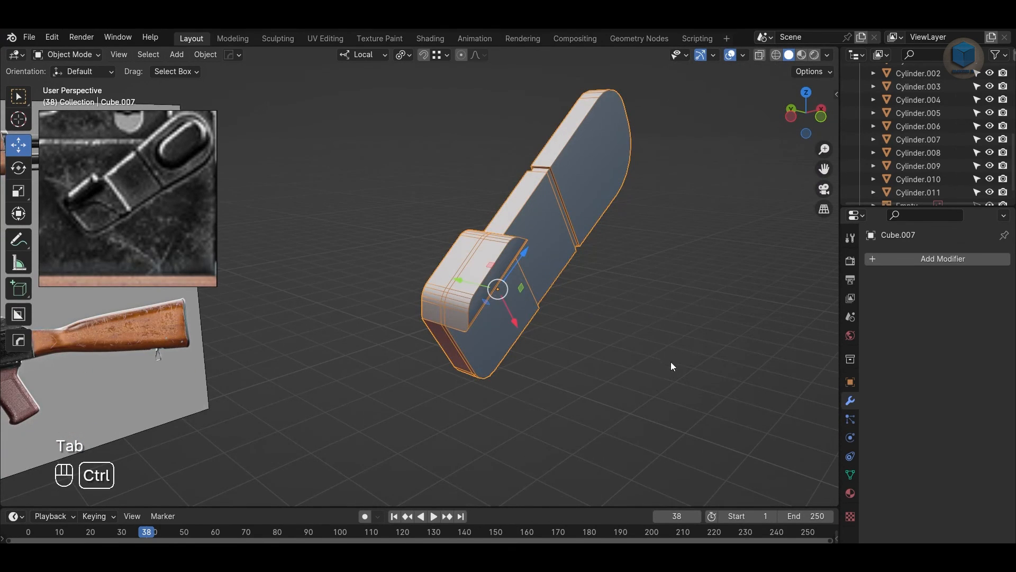
key(ctrl+s)
Step: Bevel the edge loop that outlines the lever's flat back face, including the tab and both rounded ends
mouse_move(663, 365)
alt+mouse_down()
mouse_move(669, 327)
mouse_move(665, 365)
alt+mouse_up()
scroll(423, 317, up, 5)
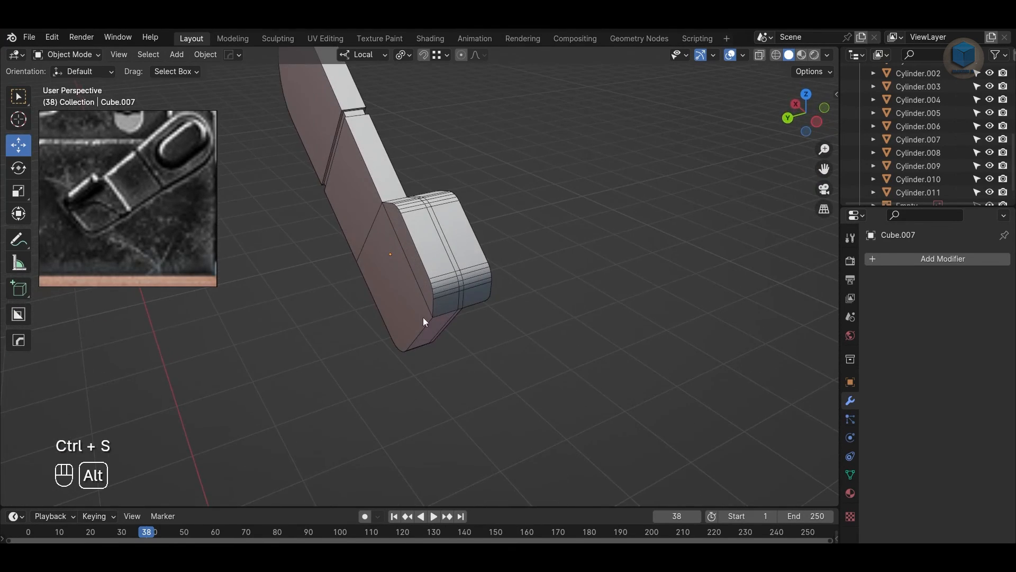
alt+drag(423, 317, 468, 379)
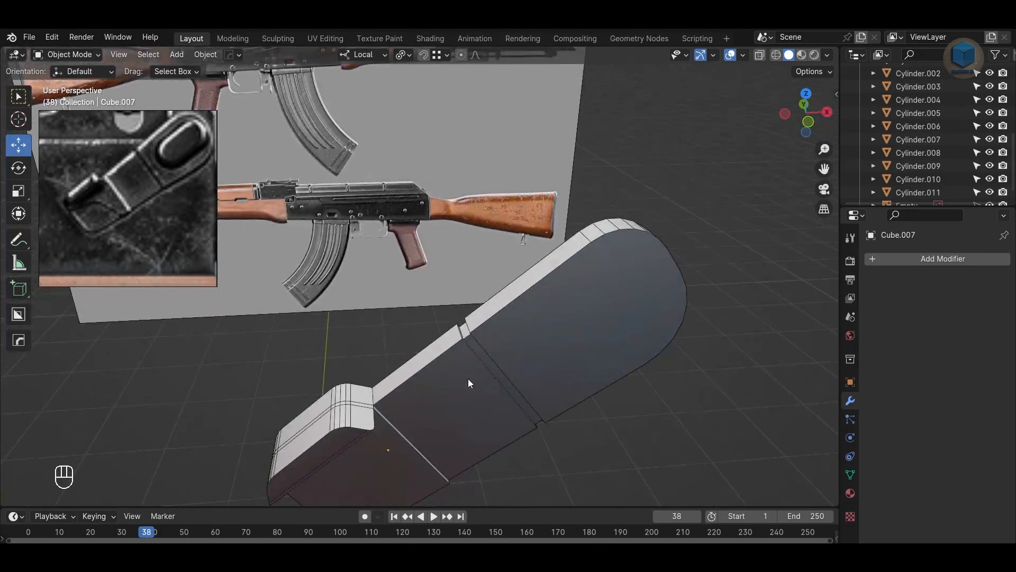
click(460, 374)
key(2)
key(Tab)
key(2)
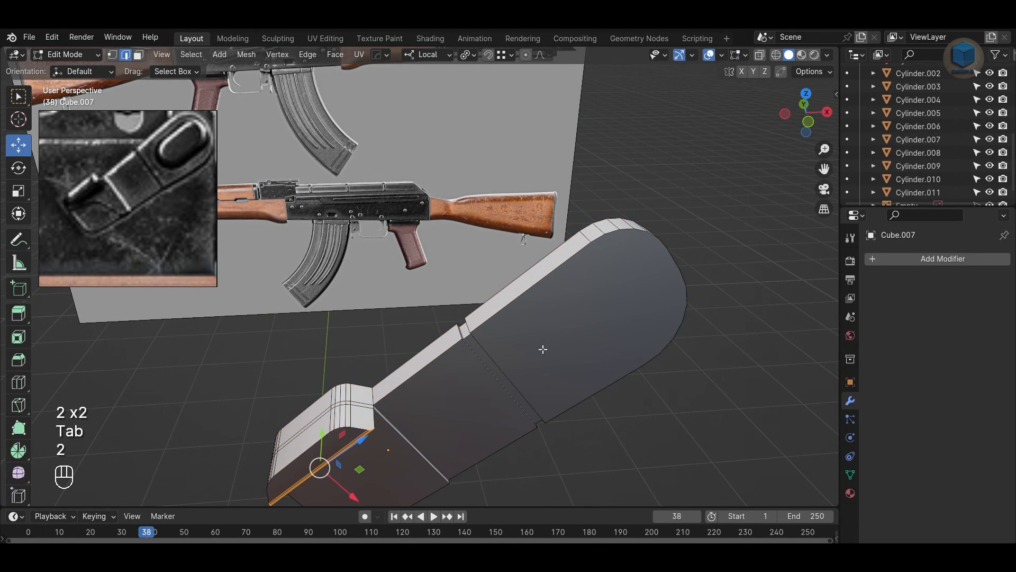
click(681, 430)
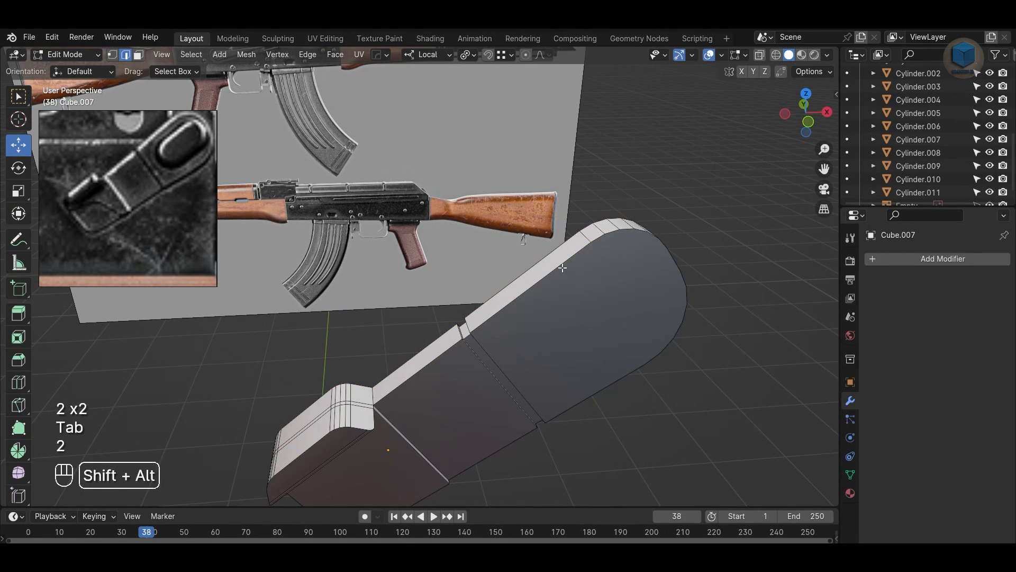
alt+shift+click(437, 343)
middle_drag(508, 442, 442, 318)
middle_drag(429, 270, 557, 363)
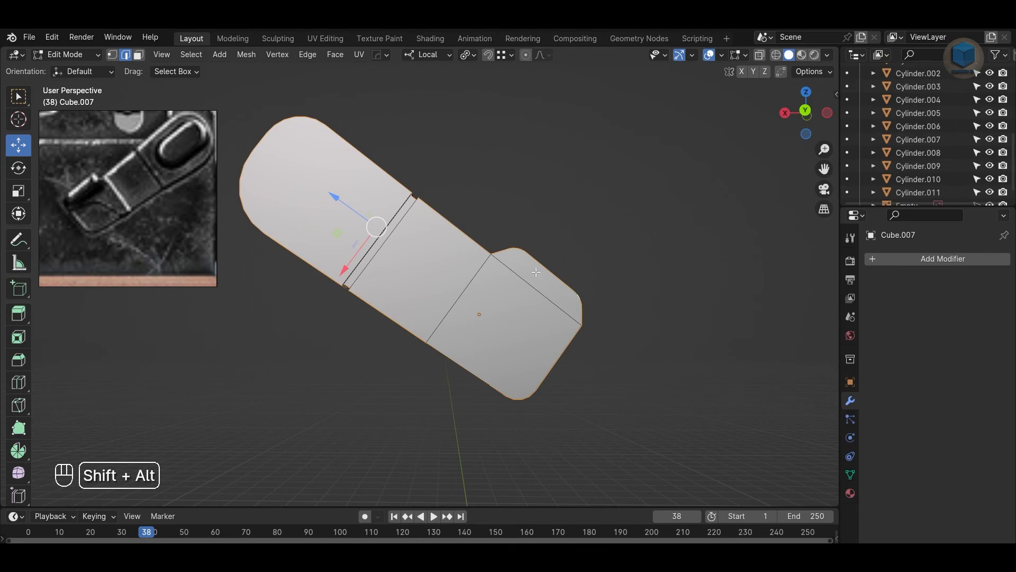
middle_drag(535, 272, 664, 260)
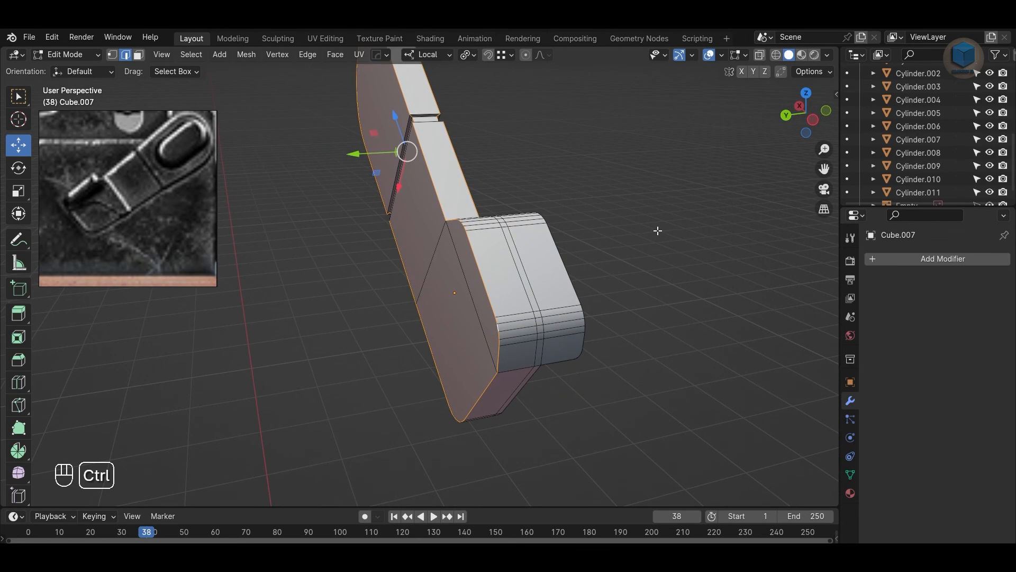
click(662, 240)
click(662, 241)
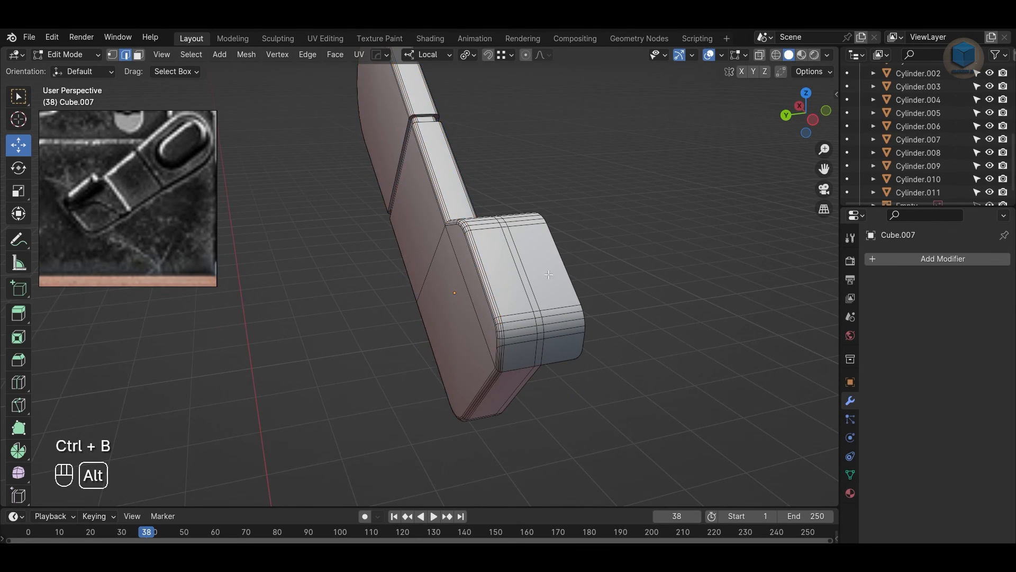
Step: Add a Weighted Normal modifier with Keep Sharp to the lever in object mode and apply it
alt+drag(538, 290, 536, 358)
middle_drag(536, 357, 478, 315)
alt+drag(477, 315, 548, 296)
key(Tab)
click(546, 296)
click(931, 258)
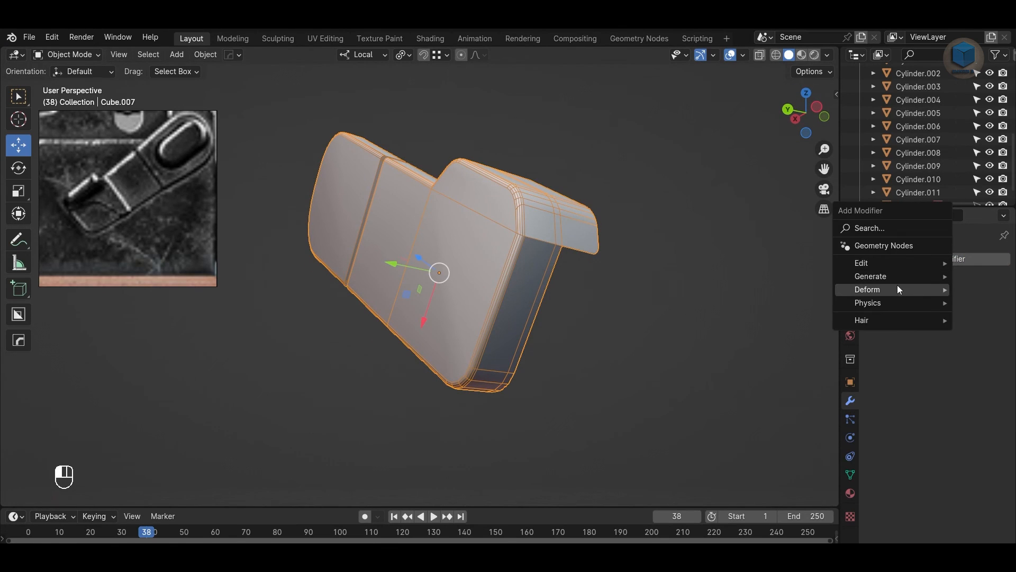
mouse_move(883, 263)
click(763, 315)
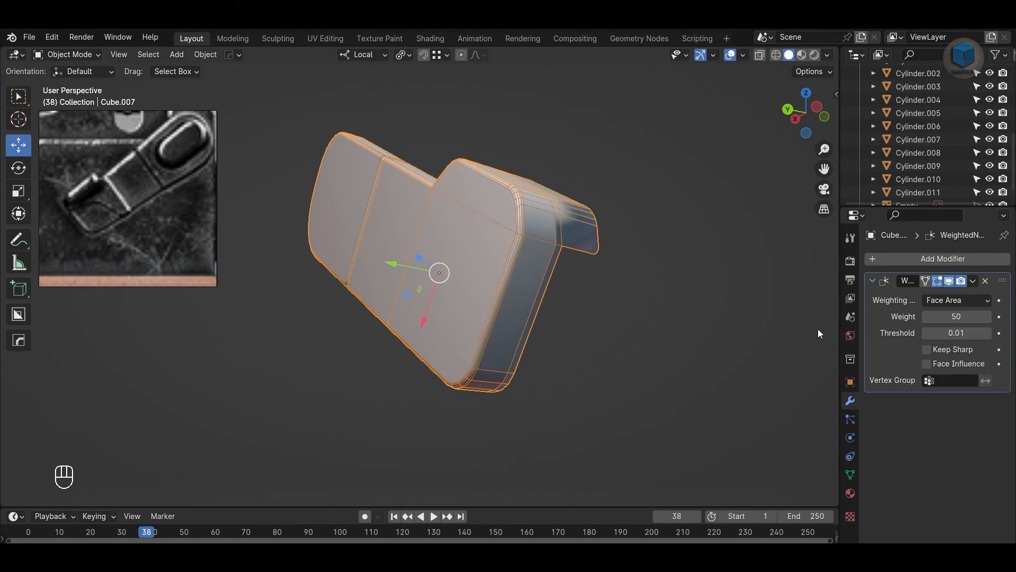
click(956, 353)
click(972, 282)
click(947, 296)
click(641, 367)
alt+drag(641, 368, 496, 364)
alt+scroll(553, 317, down, 3)
scroll(548, 330, down, 9)
click(431, 267)
scroll(519, 323, down, 4)
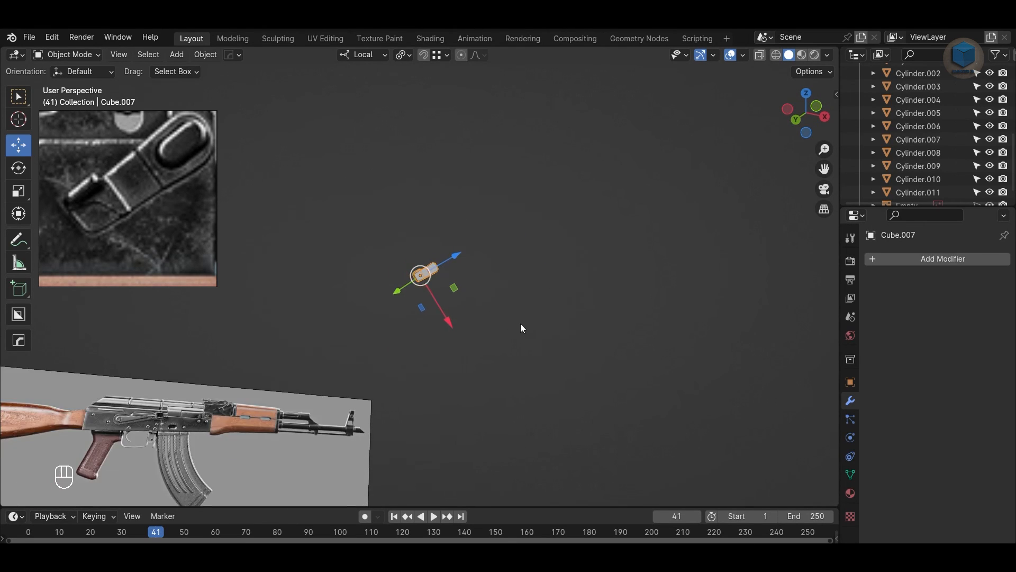
scroll(524, 329, up, 2)
click(541, 361)
Step: In front view, move the vertices of the lever's rounded upper end slightly outward to match the reference outline
key(KP_1)
scroll(534, 363, up, 8)
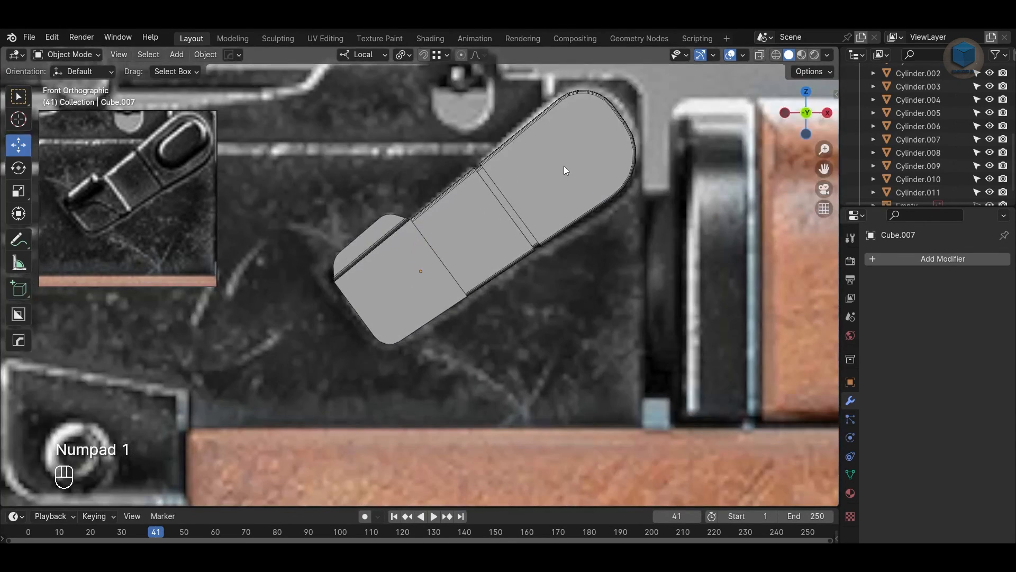
key(alt+z)
key(Tab)
key(1)
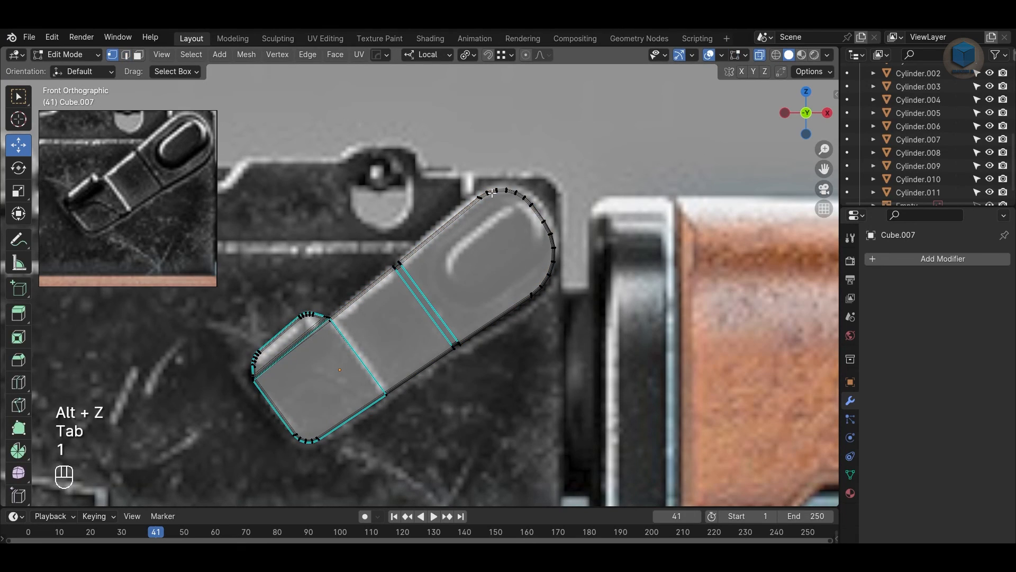
drag(468, 166, 621, 316)
drag(569, 193, 576, 188)
click(628, 188)
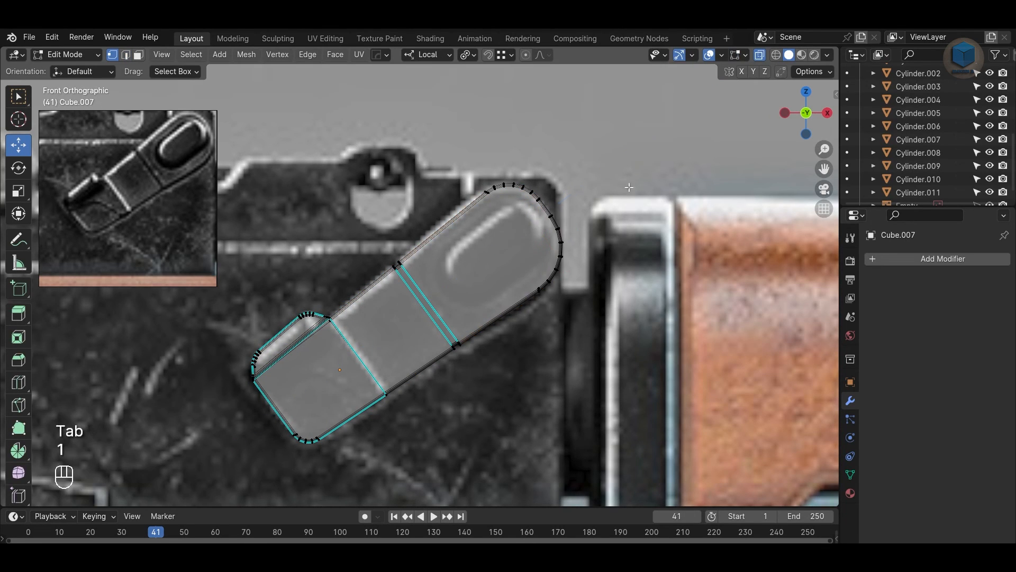
Step: Add a 30-vertex cylinder in object mode and rotate it 90° about its local X axis
middle_drag(163, 161, 125, 188)
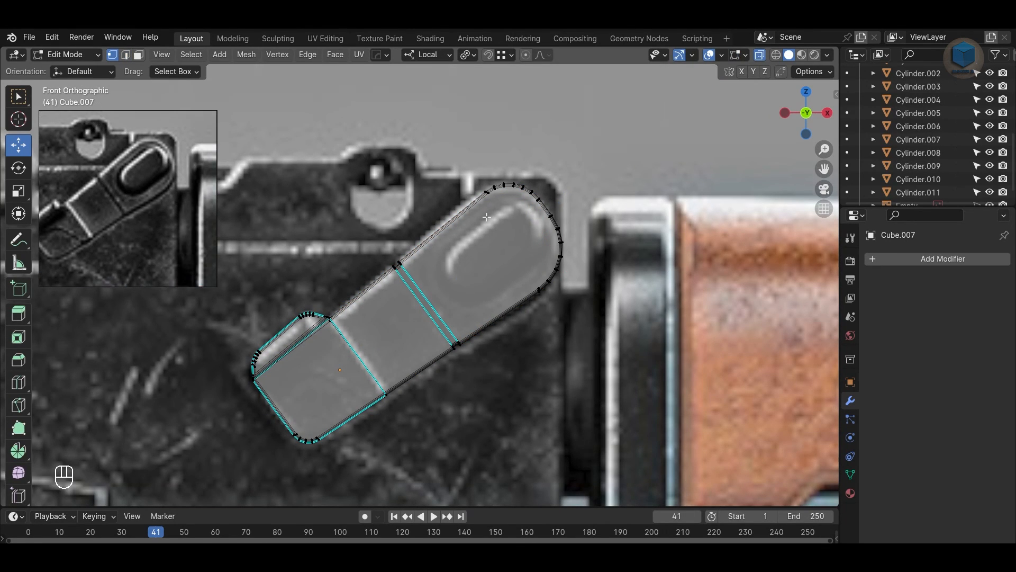
scroll(486, 216, down, 4)
key(Tab)
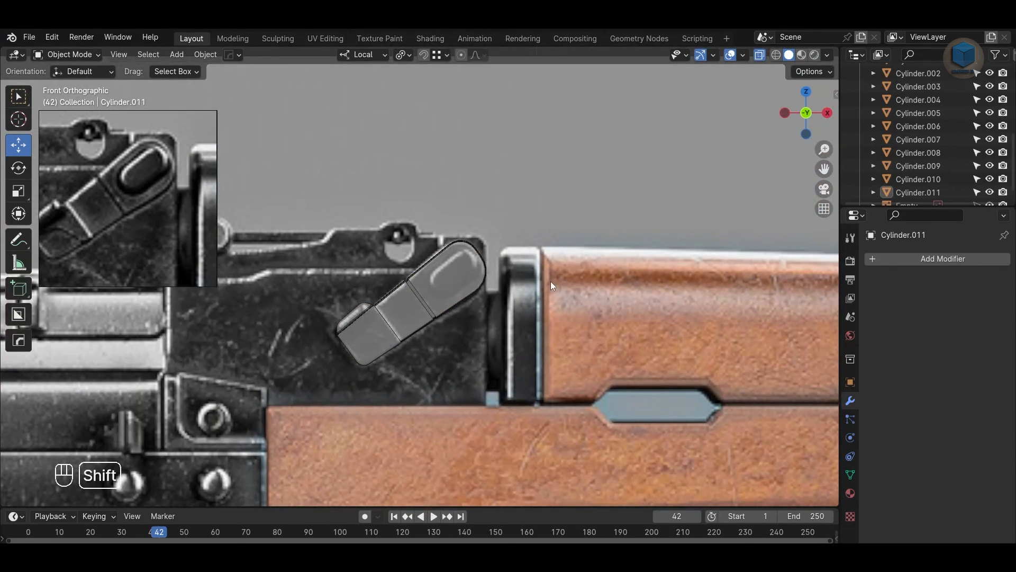
key(shift+a)
mouse_move(551, 280)
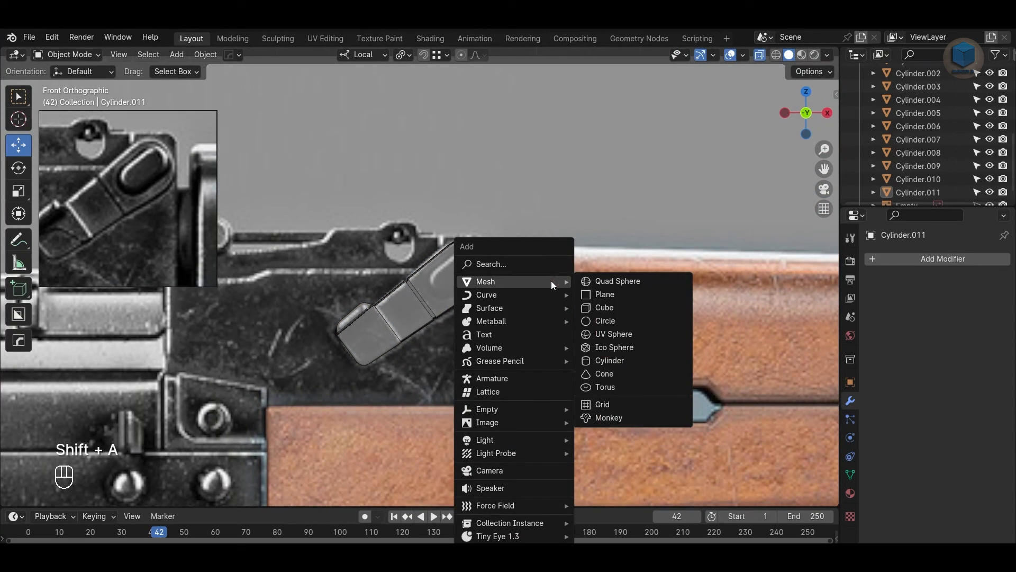
click(607, 361)
scroll(608, 376, down, 8)
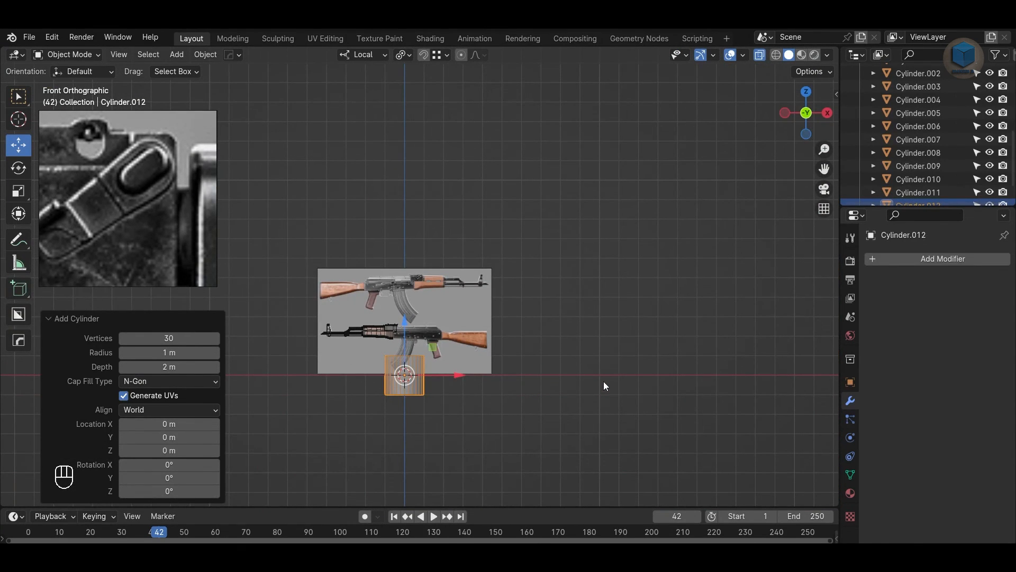
key(r)
key(x)
key(Return)
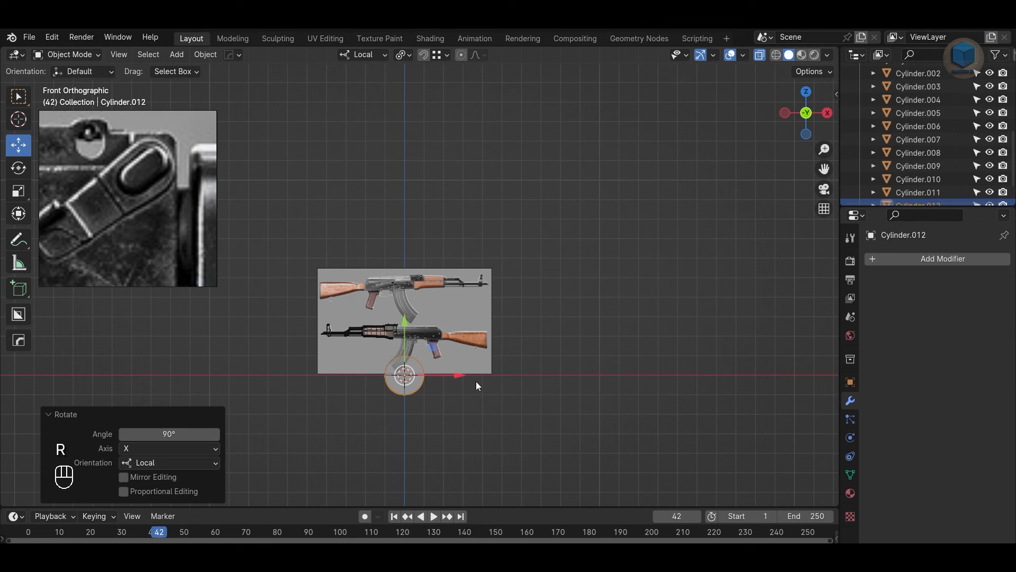
Step: Scale the cylinder by 0.068 and place it over the lever's rounded upper end
key(w)
click(492, 285)
key(KP_Decimal)
key(s)
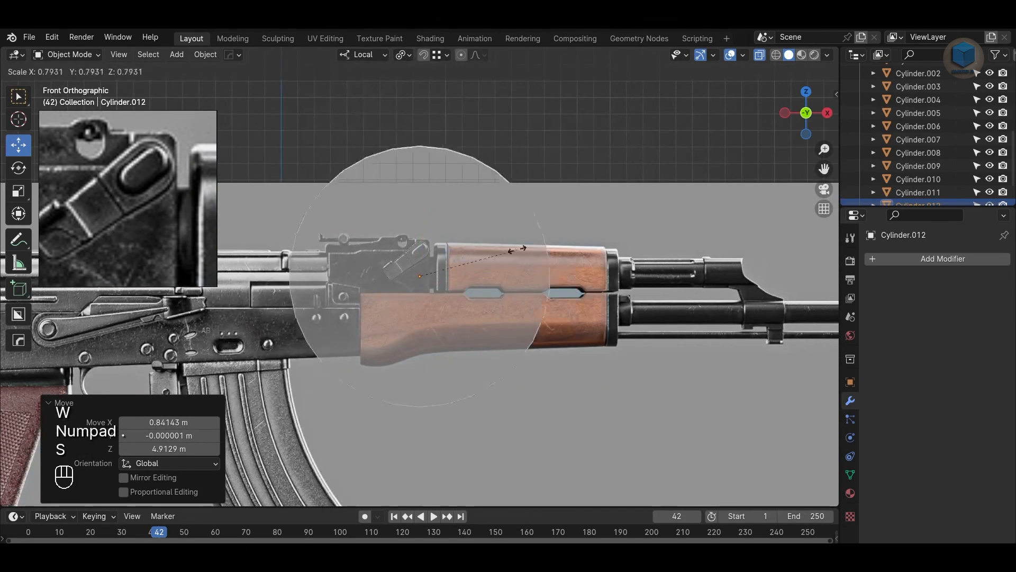
click(428, 274)
scroll(474, 256, up, 10)
alt+middle_drag(372, 293, 372, 411)
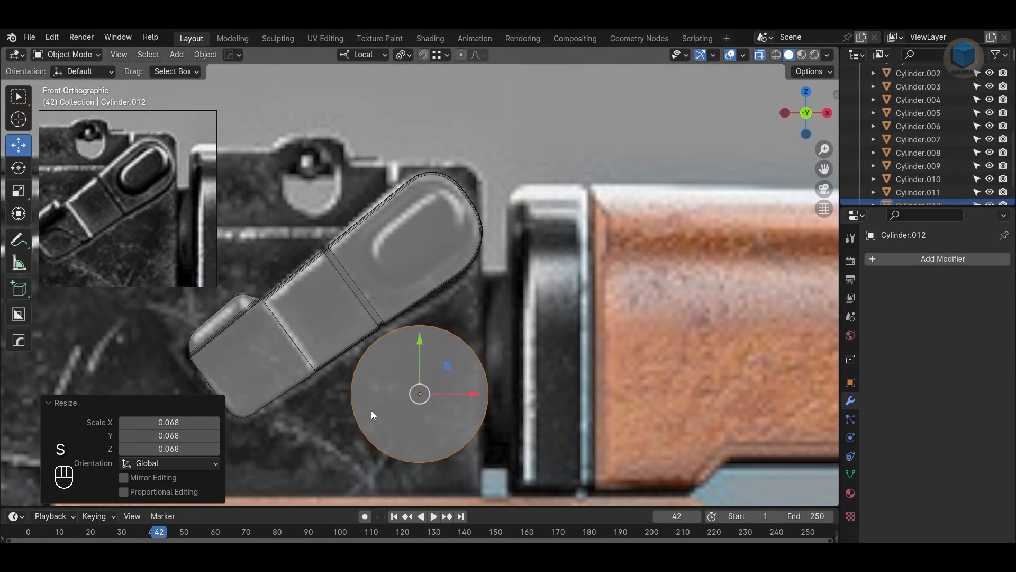
key(g)
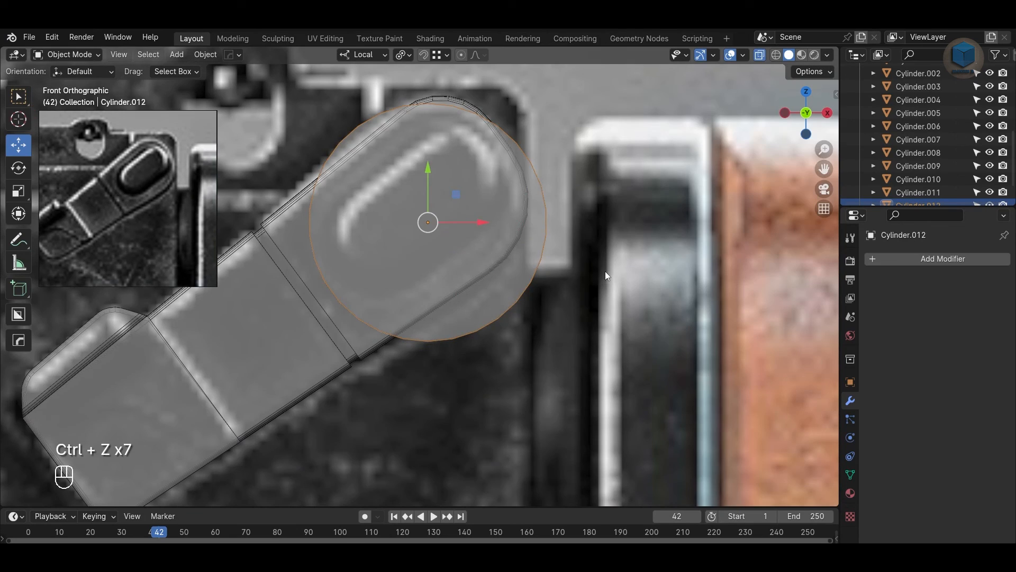
Step: Delete the cylinder's caps and part of its upper side faces, and scale the remainder down to about the oval's width
key(Tab)
key(3)
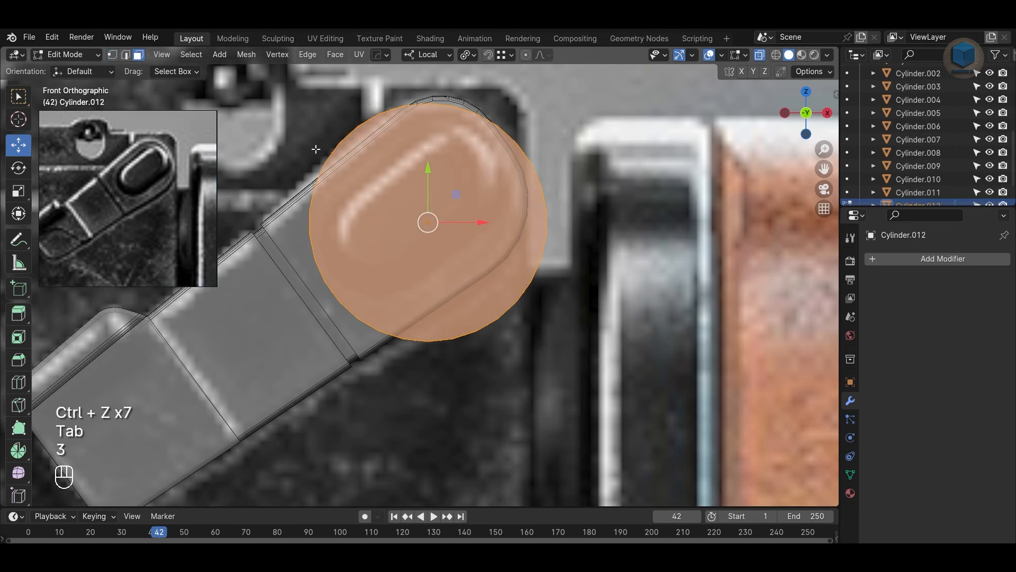
key(alt+z)
key(alt+z)
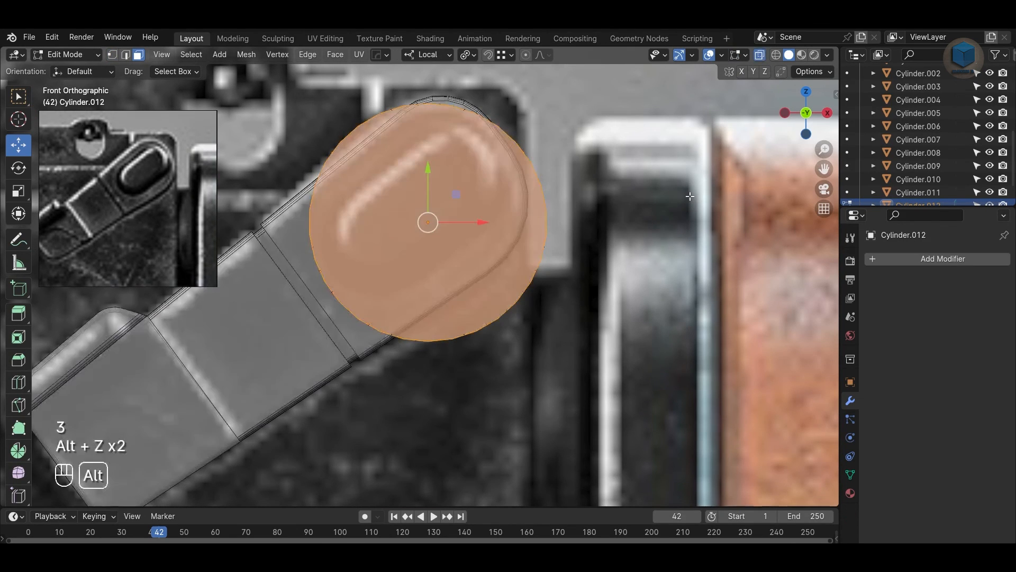
key(Delete)
click(687, 197)
key(Tab)
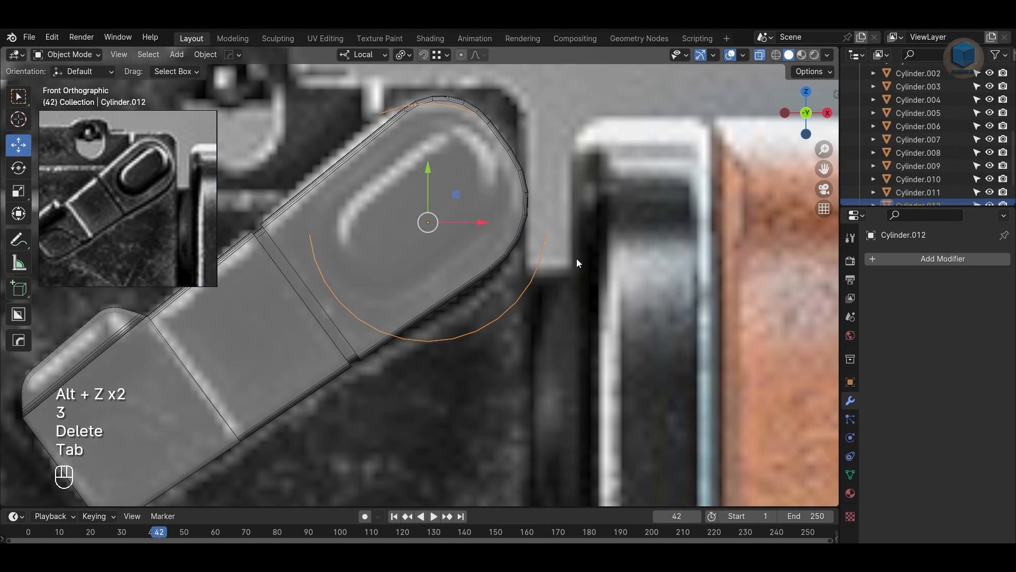
key(s)
click(472, 180)
Step: Delete the leftover upper faces to leave a half arc, and rotate the arc to follow the lever's slant
key(Tab)
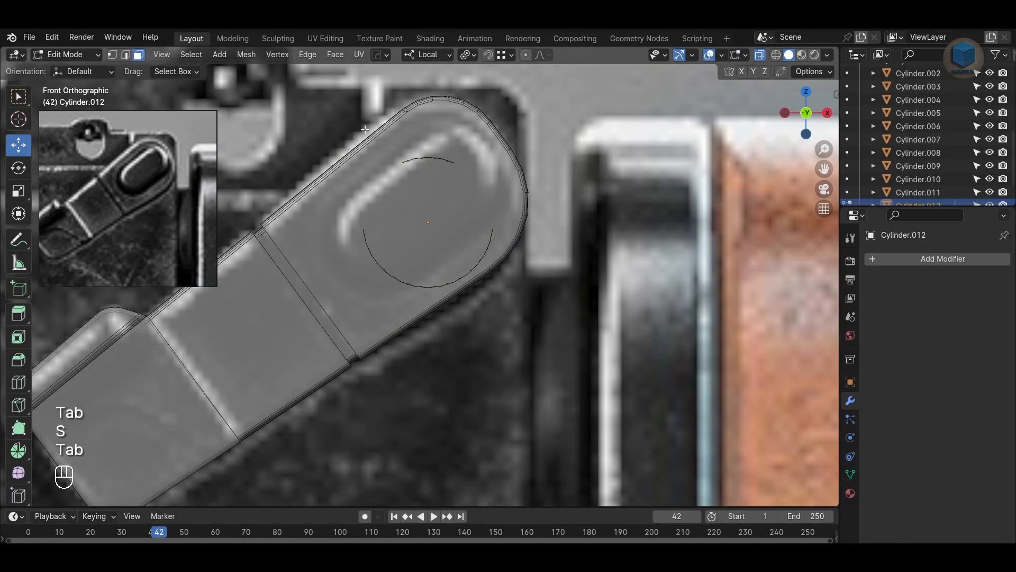
key(Delete)
click(482, 170)
key(Tab)
key(r)
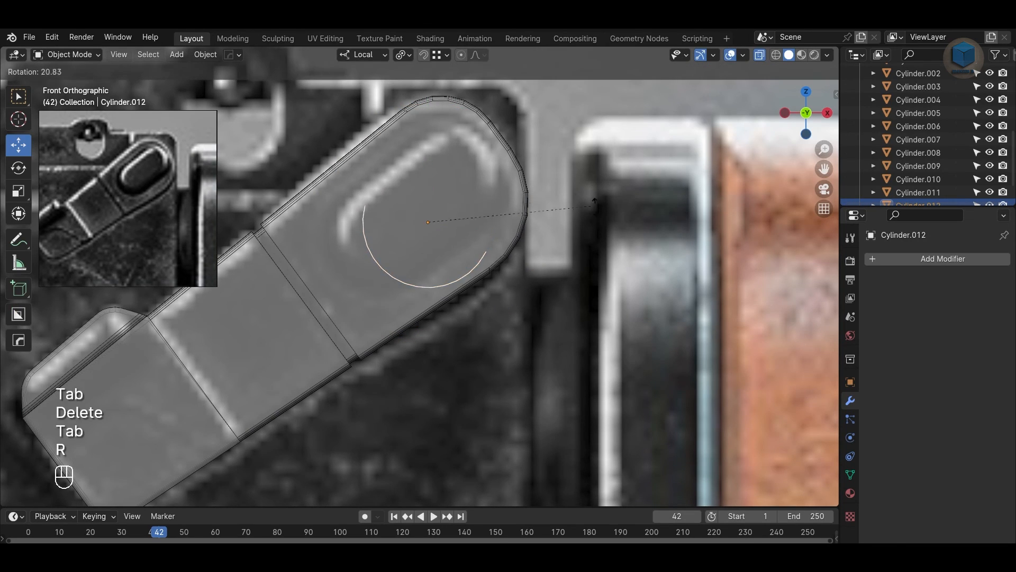
click(550, 275)
Step: Move and scale the arc to fit the lower rounded end of the oval shape in the reference
drag(421, 230, 381, 229)
key(s)
click(654, 248)
scroll(545, 241, up, 1)
key(s)
click(518, 216)
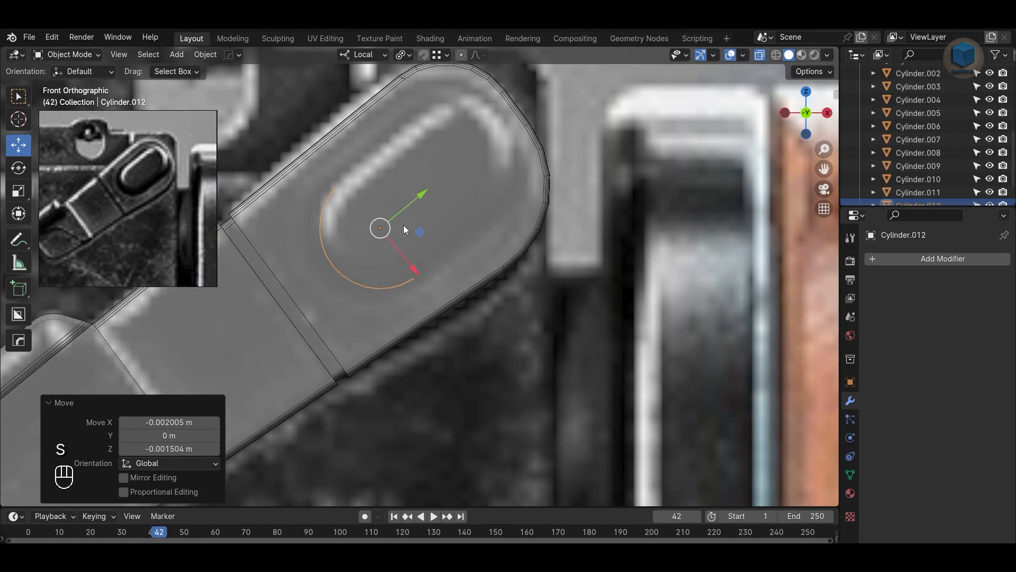
Step: Duplicate the arc 0.069728 m along its local Y axis and mirror the copy with a Y scale of -1
key(shift+d)
key(x)
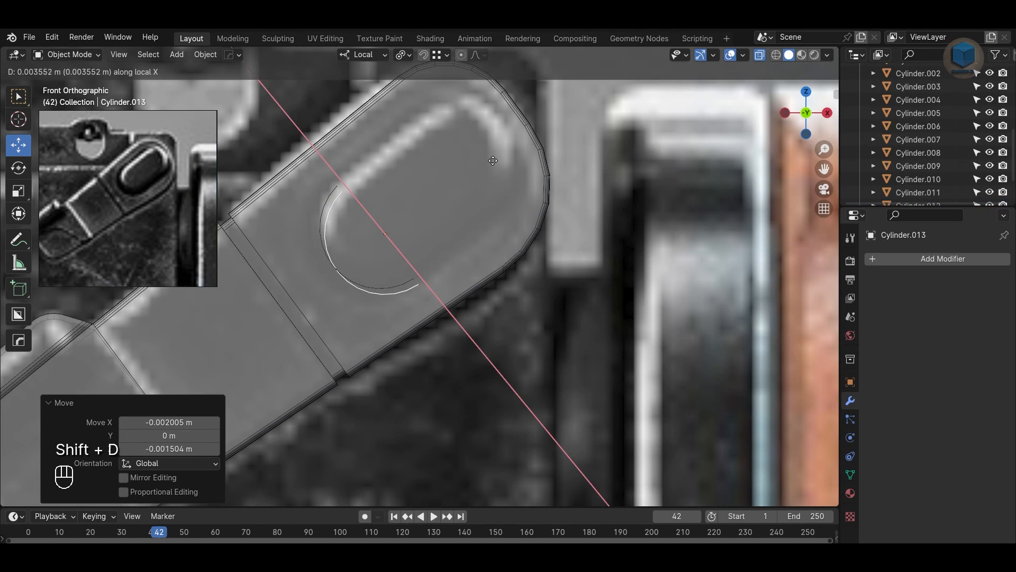
key(y)
click(521, 135)
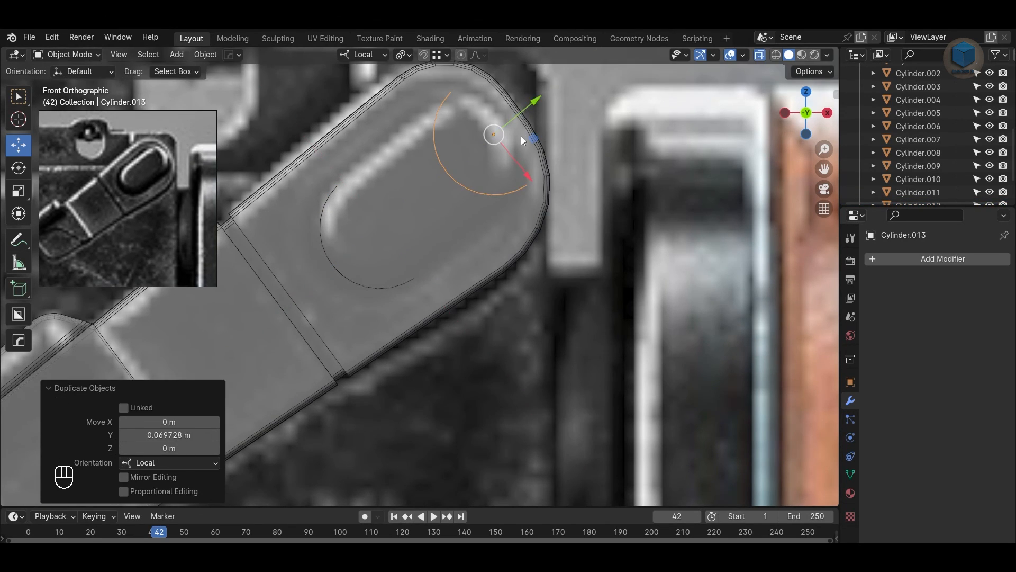
key(s)
key(Return)
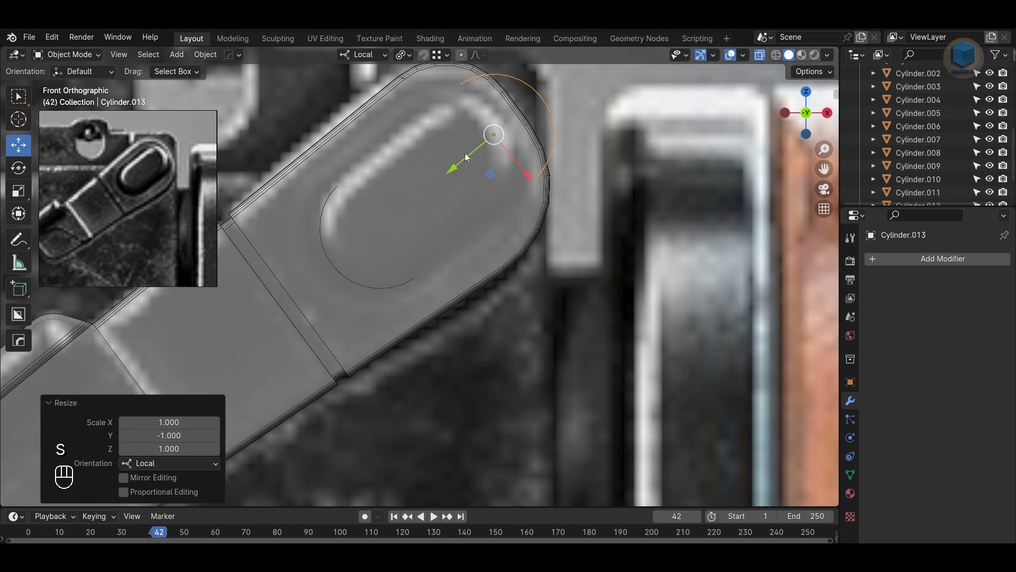
Step: Move the mirrored arc along its local Y axis to the oval's upper end and join it with the lower arc
key(g)
key(y)
drag(419, 196, 419, 197)
shift+click(345, 276)
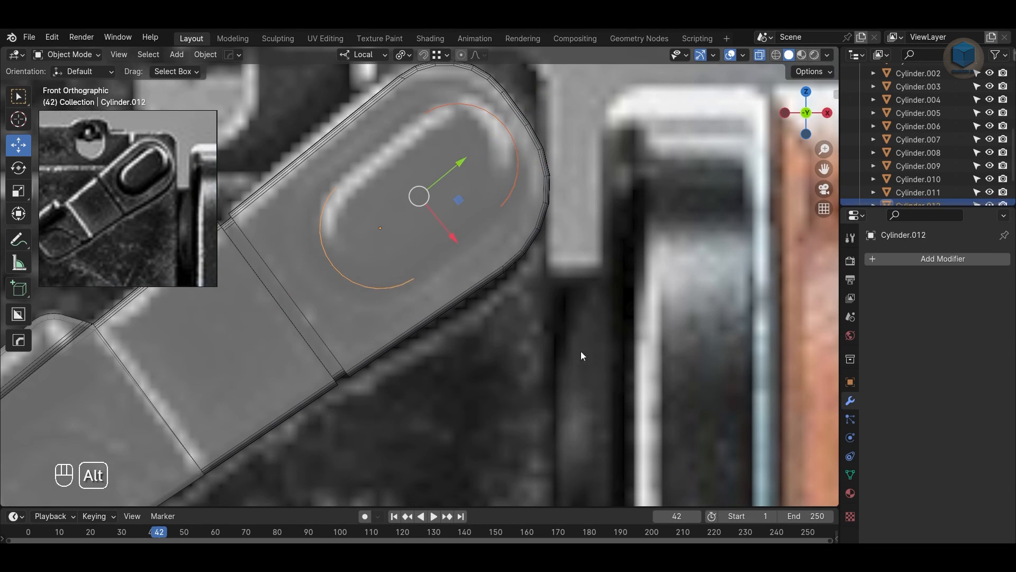
key(alt+z)
alt+drag(591, 322, 618, 324)
key(ctrl+j)
Step: Fill the two gaps between the arc ends with straight faces to close the oval band
key(Tab)
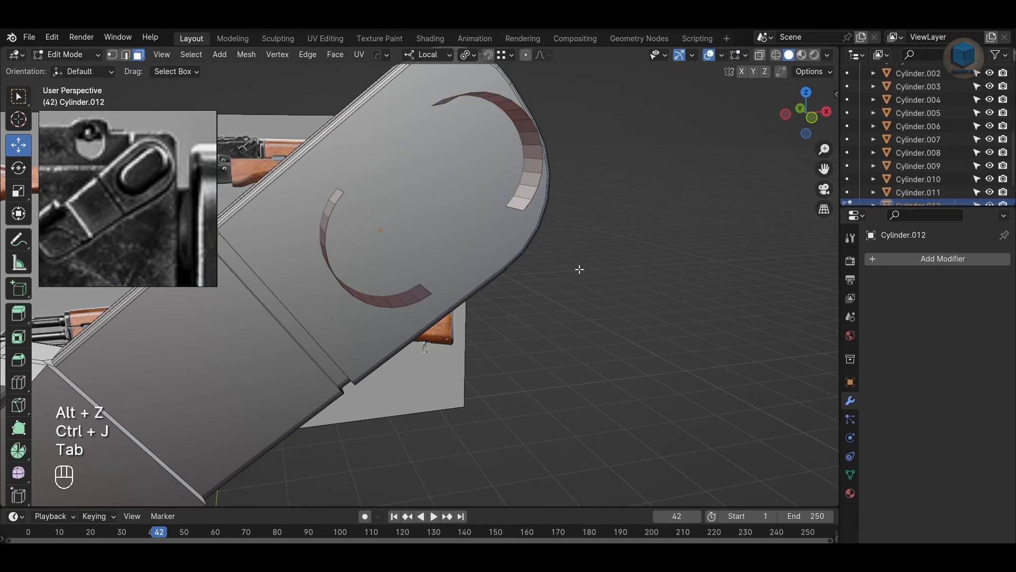
key(2)
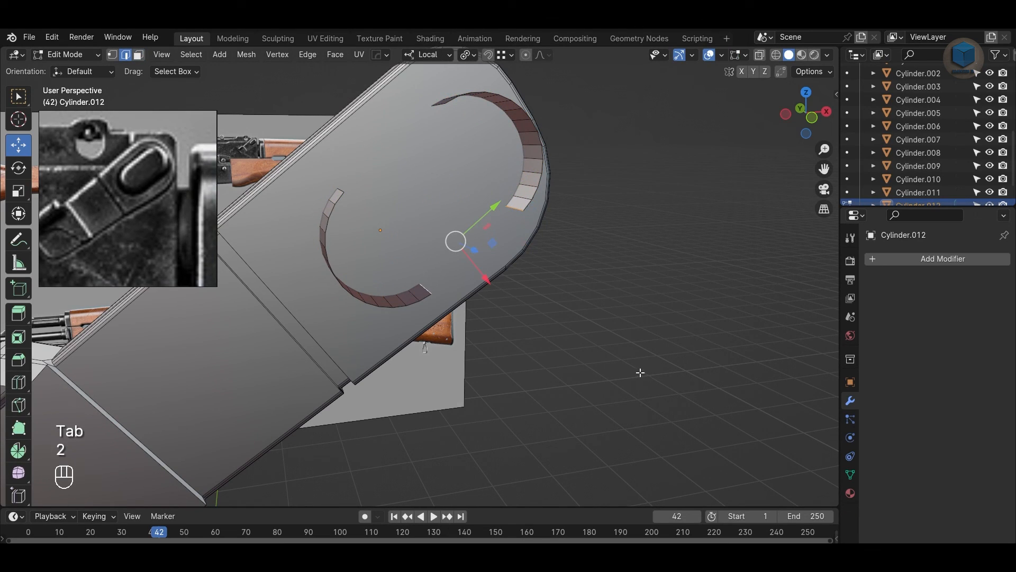
key(f)
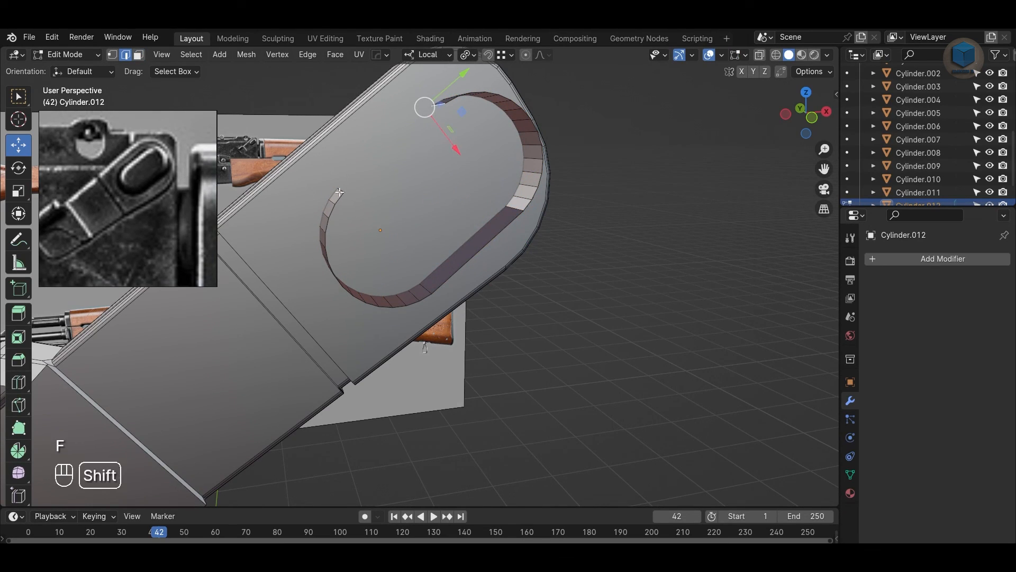
key(Tab)
Step: Cap the front and back openings of the oval band with faces and recalculate all its normals
alt+drag(668, 324, 471, 265)
key(Tab)
key(2)
alt+shift+click(435, 281)
key(f)
click(624, 335)
alt+drag(406, 354, 524, 351)
alt+shift+click(449, 258)
key(f)
key(a)
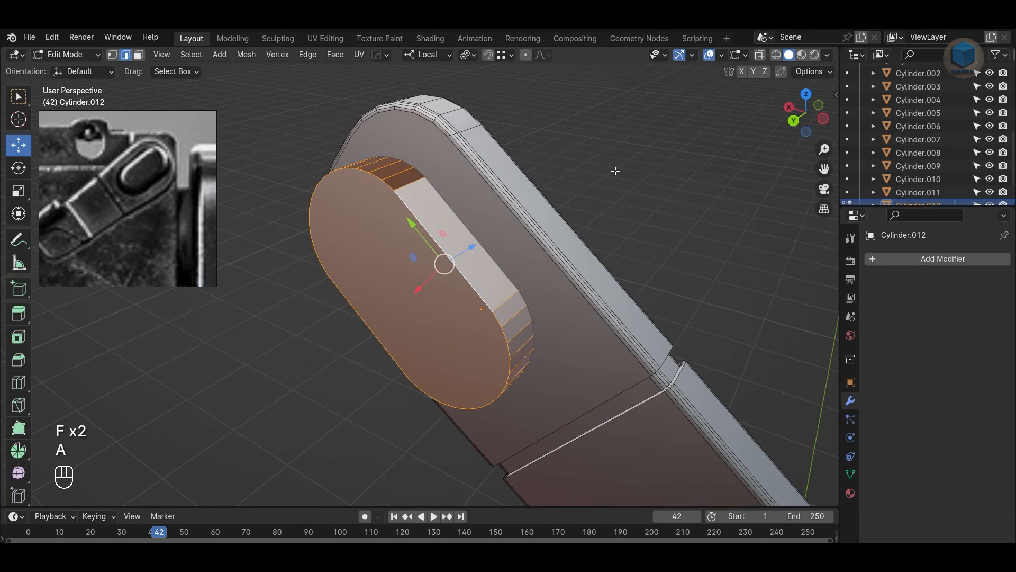
key(shift+n)
key(Tab)
Step: Scale the capped oval along its local Z axis to roughly half its thickness
alt+drag(720, 206, 615, 309)
click(369, 232)
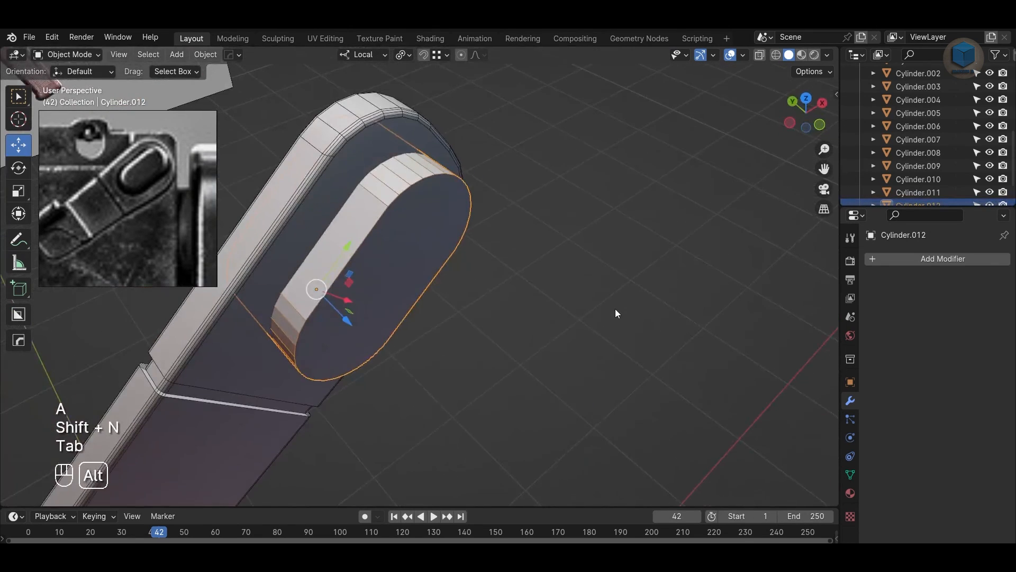
key(s)
key(x)
key(z)
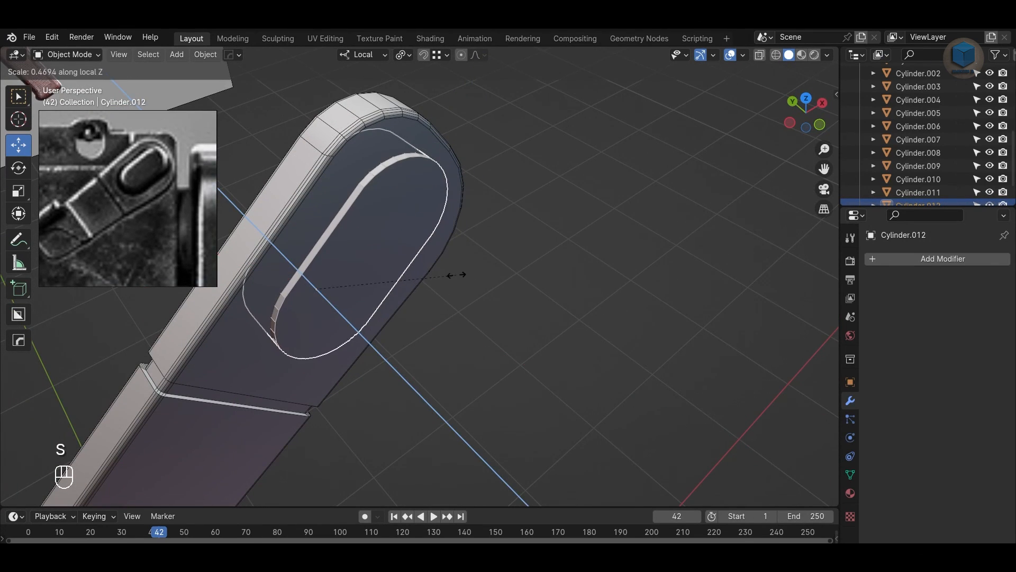
click(482, 278)
Step: Try to bevel the edge loop around the thinned oval's face
key(Tab)
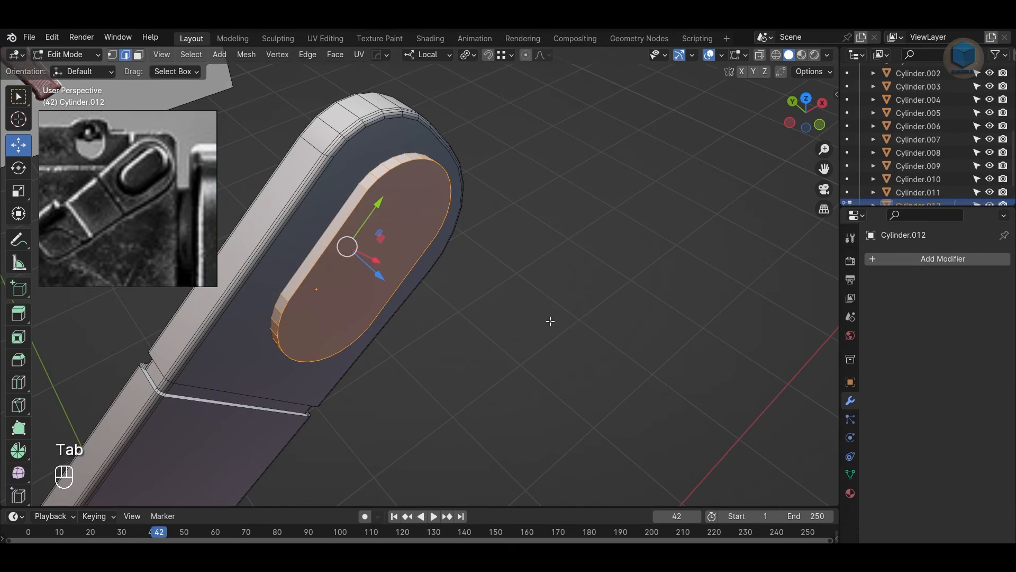
key(3)
middle_drag(526, 335, 482, 299)
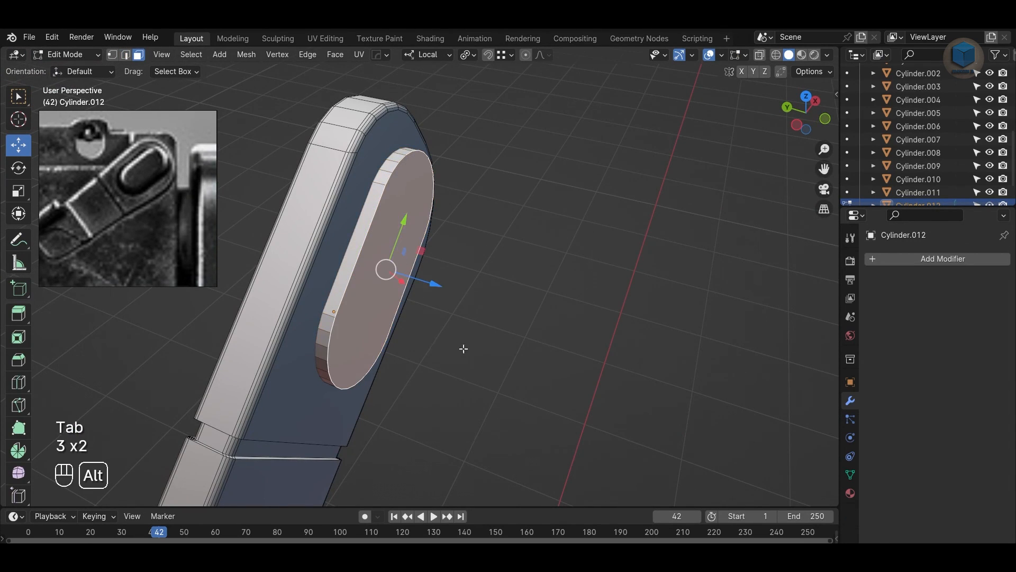
middle_drag(463, 347, 503, 322)
key(2)
click(682, 239)
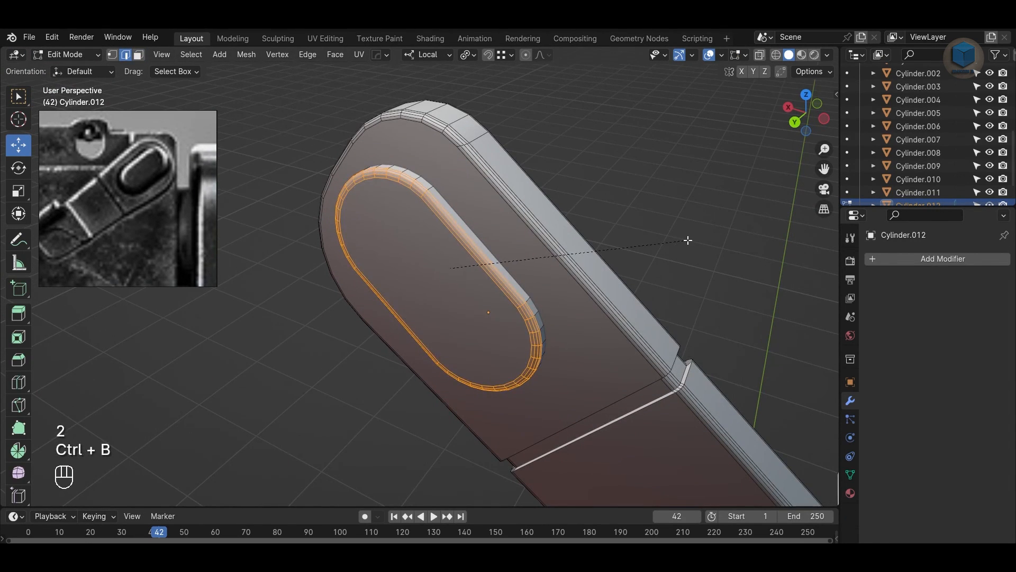
key(ctrl+z)
Step: Apply the oval's scale and bevel the edge loop around its face with several segments
key(Tab)
key(ctrl+a)
click(676, 204)
key(Tab)
key(ctrl+b)
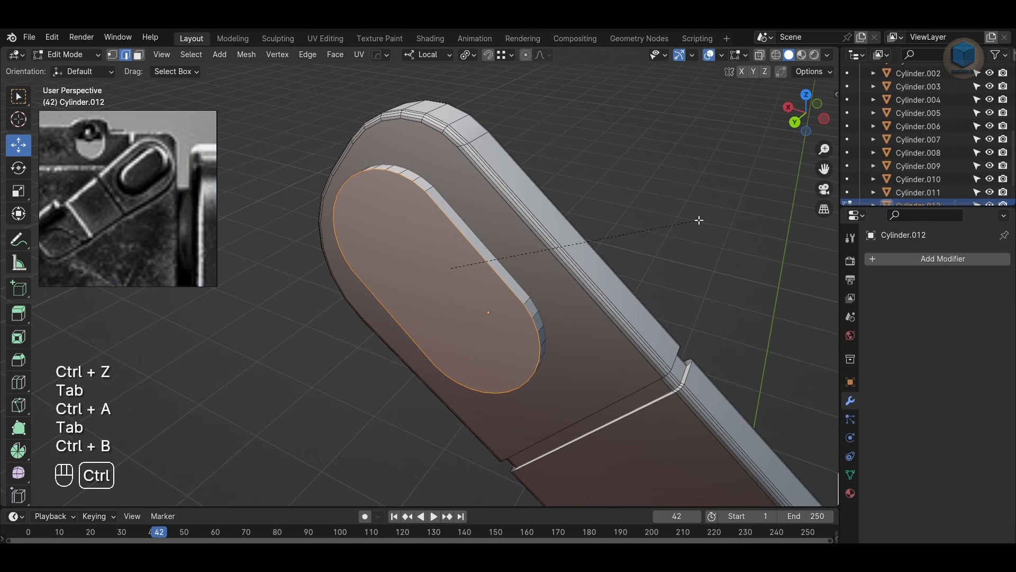
click(711, 219)
key(Tab)
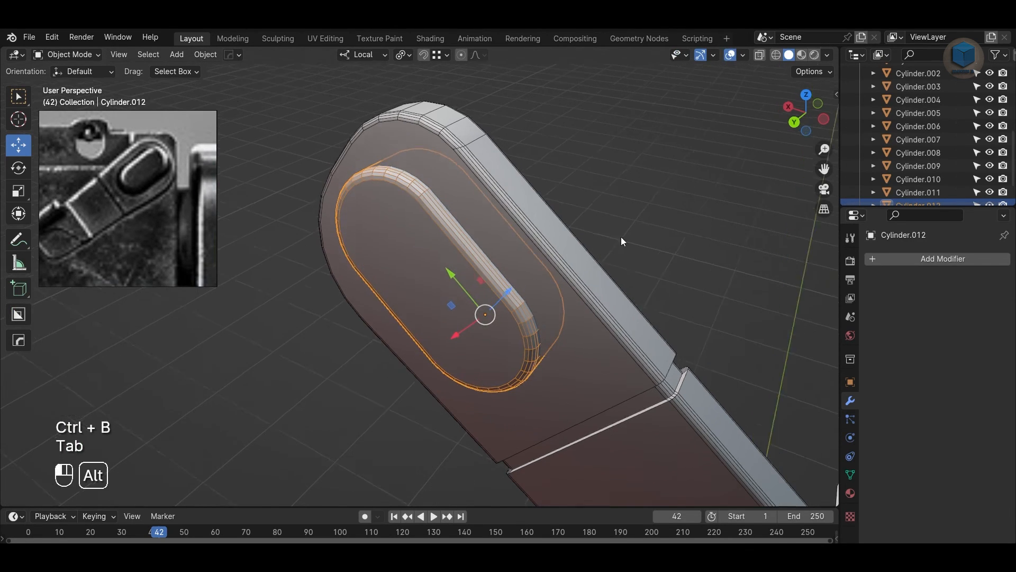
Step: Join the beveled oval and the lever parts into one object and save the file
right_click(395, 259)
click(395, 259)
alt+drag(621, 195, 395, 184)
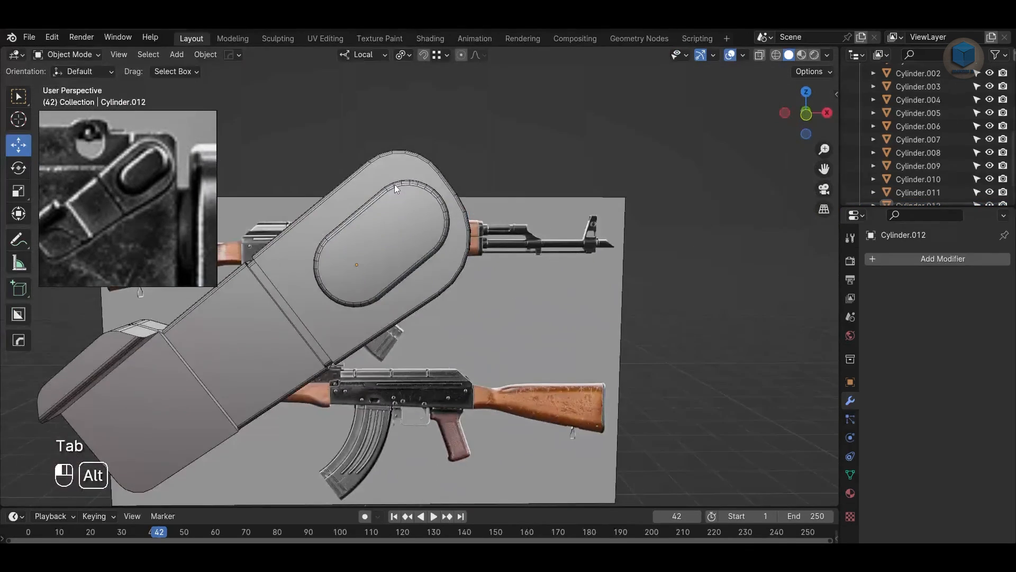
scroll(399, 267, down, 6)
drag(334, 228, 586, 335)
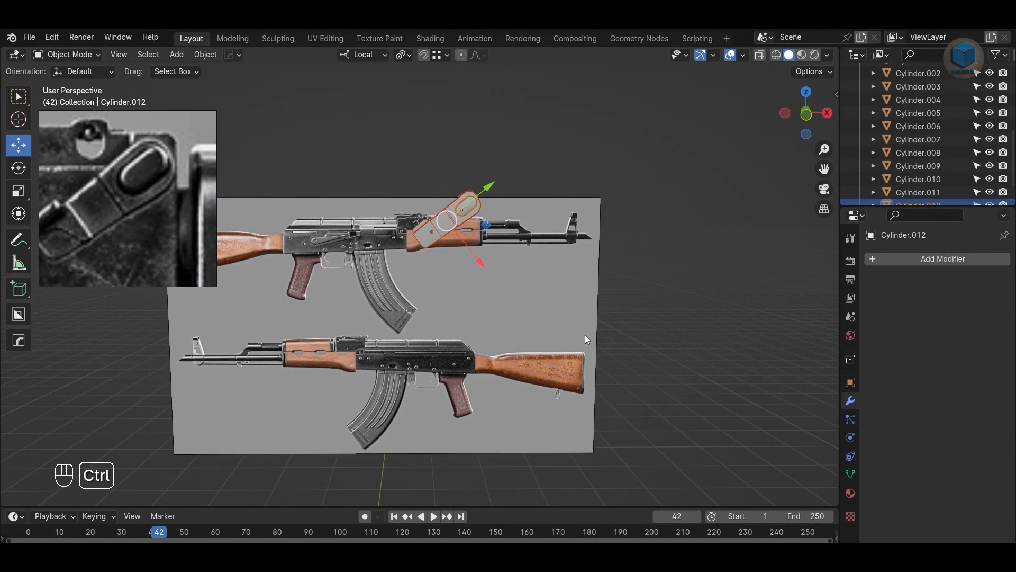
key(ctrl+j)
Step: Move the joined lever about -1.66 m in X and -2.65 m in Z onto the modelled sight base
scroll(589, 305, down, 3)
key(KP_1)
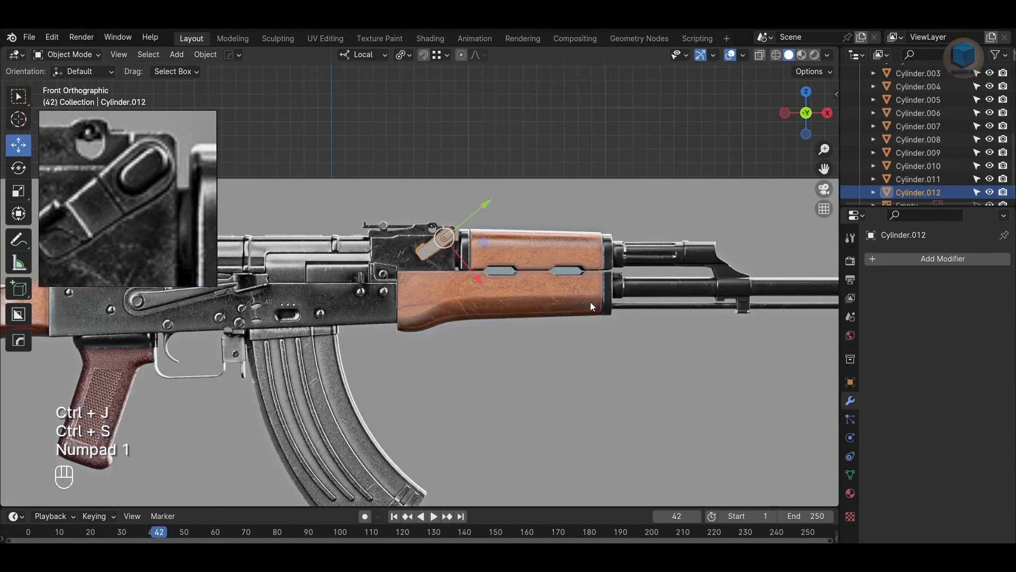
scroll(590, 303, down, 5)
alt+shift+drag(587, 319, 642, 238)
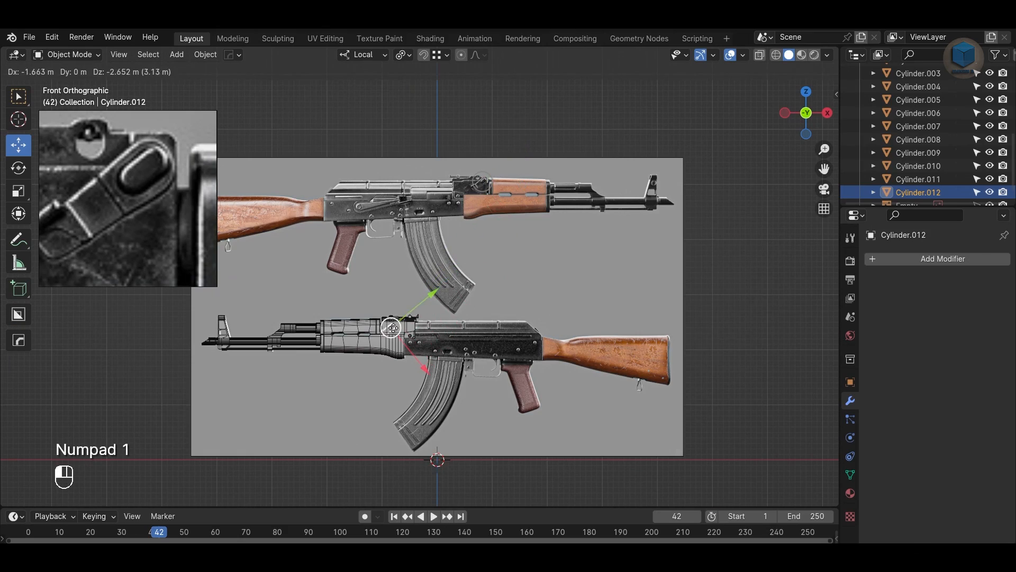
drag(393, 328, 393, 328)
scroll(456, 344, up, 5)
alt+shift+drag(518, 361, 556, 217)
scroll(484, 281, up, 1)
alt+shift+drag(484, 281, 549, 341)
scroll(553, 344, up, 4)
alt+shift+drag(574, 382, 560, 336)
key(ctrl+z)
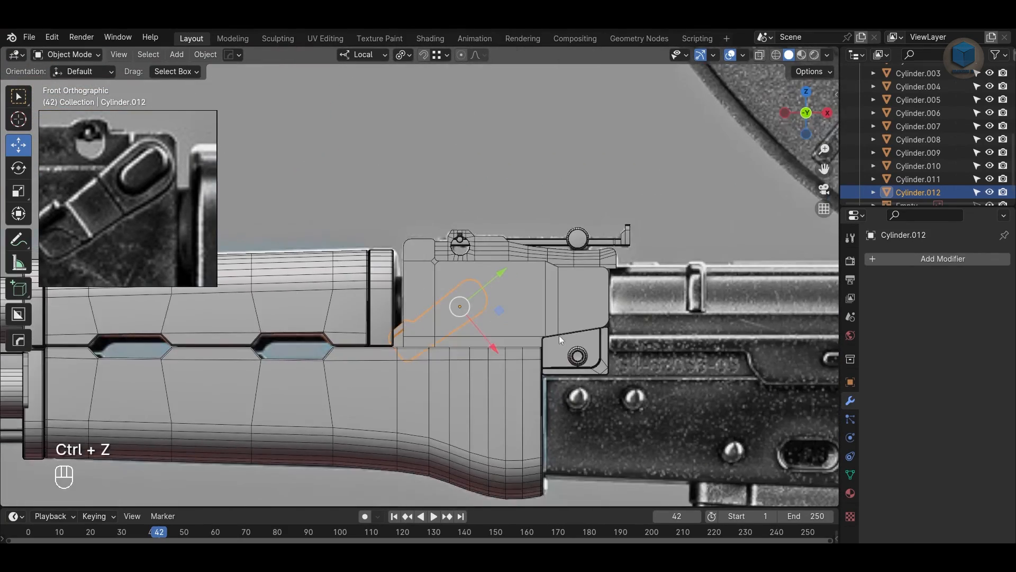
Step: Switch the transform orientation to Global and mirror the lever with a Y scale of -1
key(alt+z)
middle_drag(559, 335, 402, 338)
click(362, 55)
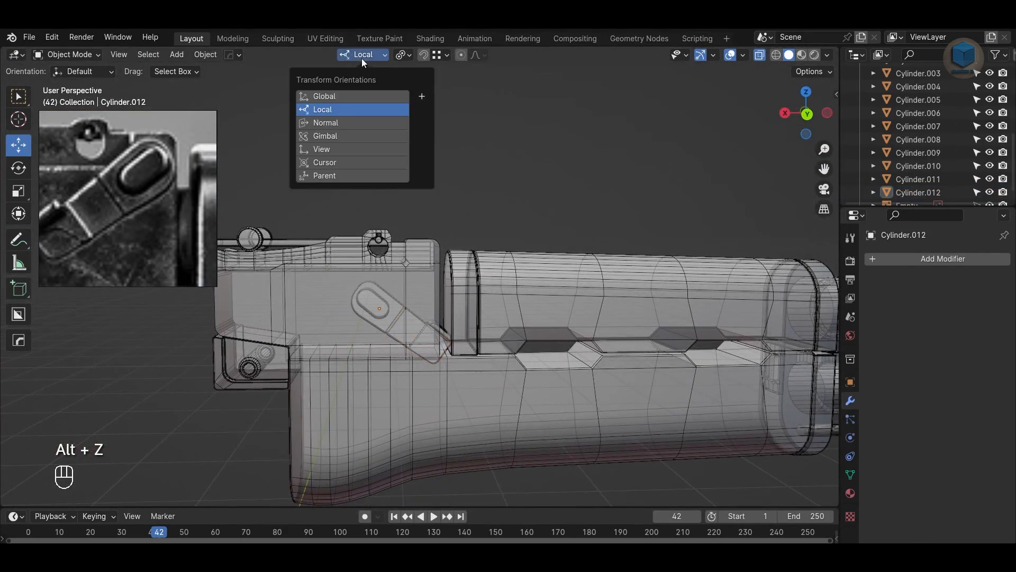
click(360, 95)
click(381, 304)
click(381, 305)
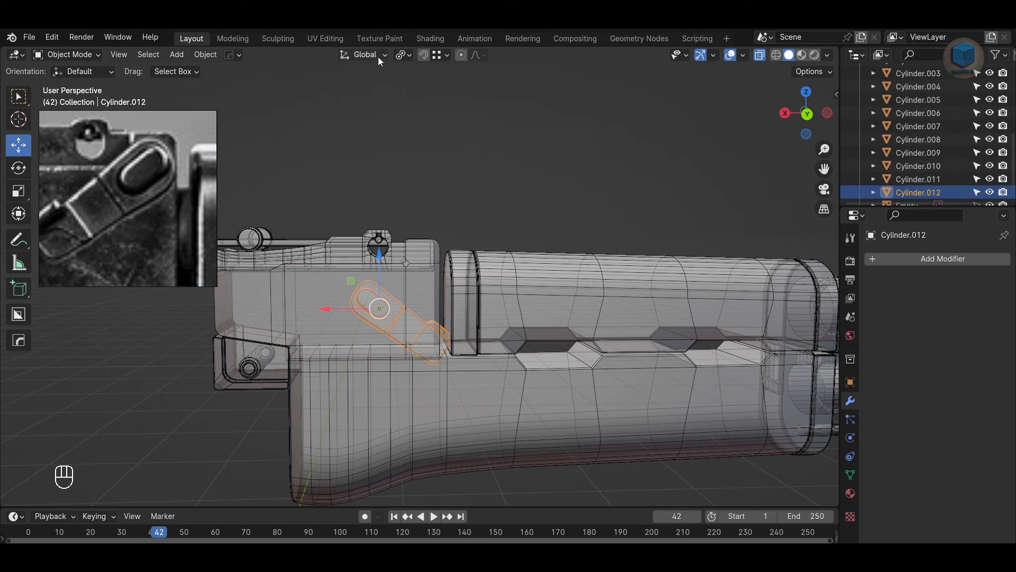
alt+drag(418, 289, 502, 377)
key(alt+z)
drag(444, 348, 464, 363)
alt+drag(605, 379, 496, 339)
scroll(592, 374, up, 3)
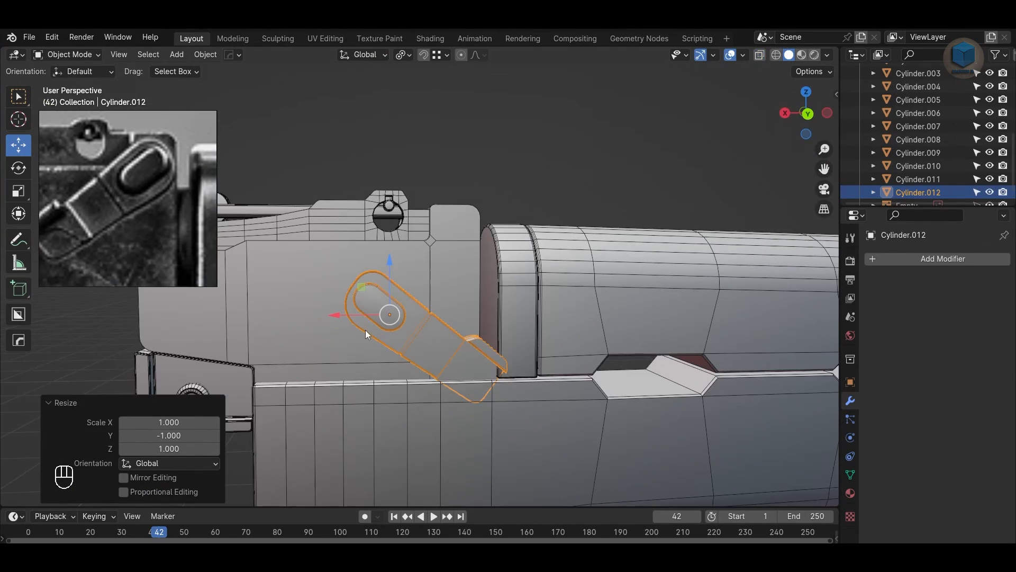
Step: Try moving the lever -0.049955 m along X and rotating it 79.3° in the view, and undo the recent lever edits
drag(333, 318, 390, 314)
key(r)
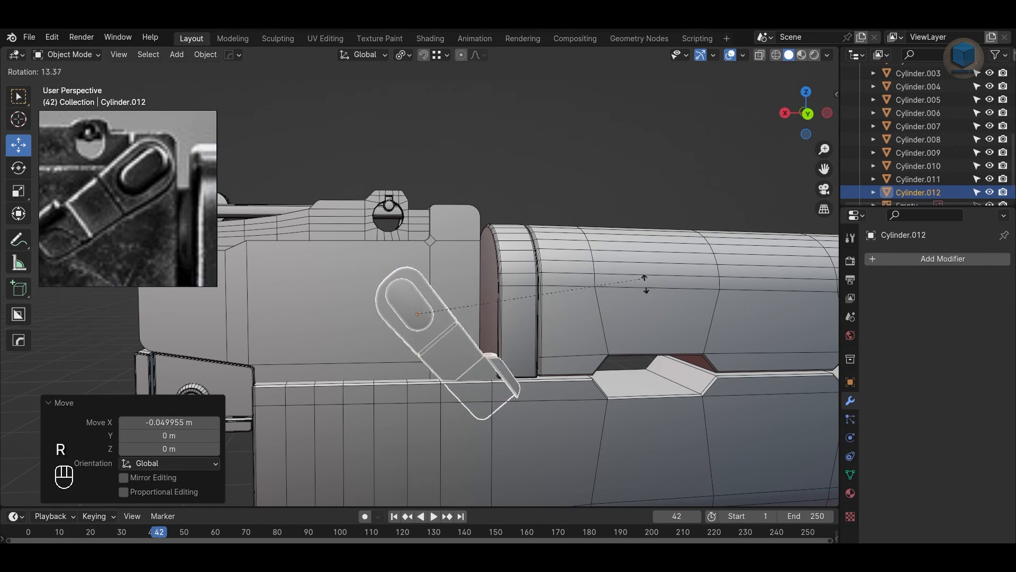
click(451, 366)
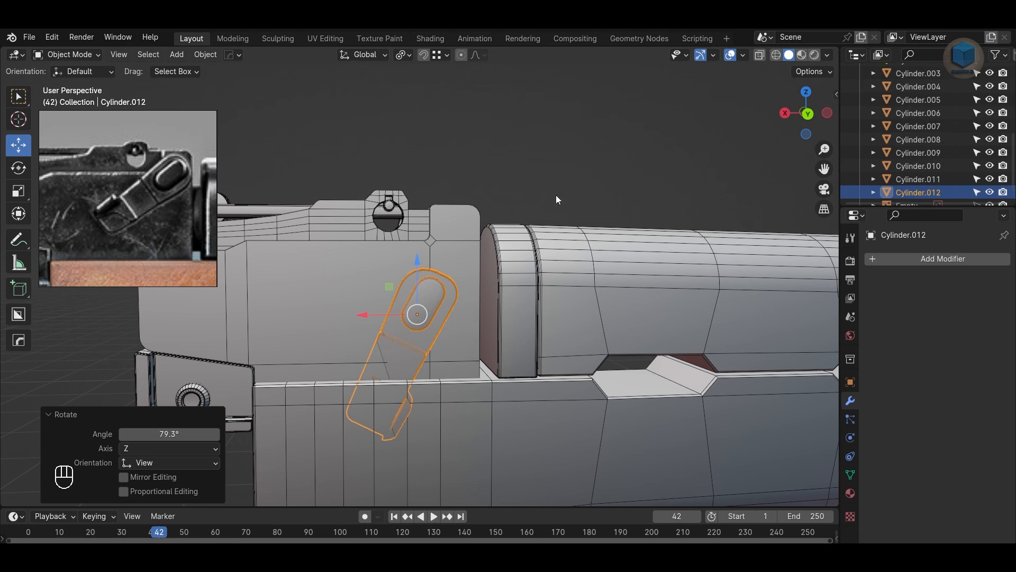
key(ctrl+z)
key(ctrl+z)
key(ctrl+z)
key(ctrl+z)
key(ctrl+z)
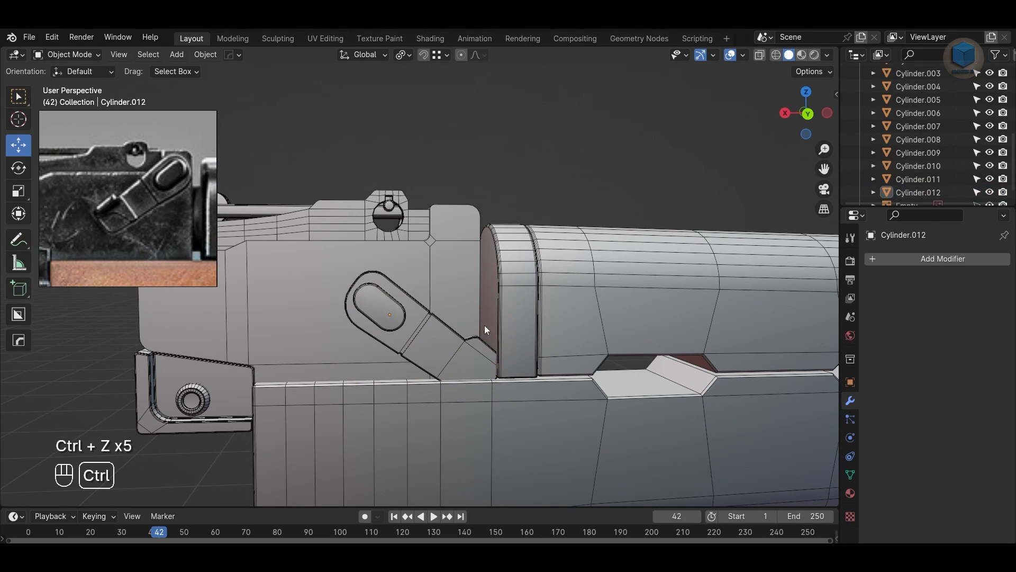
Step: Return to Local orientation, nudge the lever -0.009089 m along Y, and try rotating it 95.3° in the view
click(415, 332)
drag(384, 290, 356, 250)
click(383, 56)
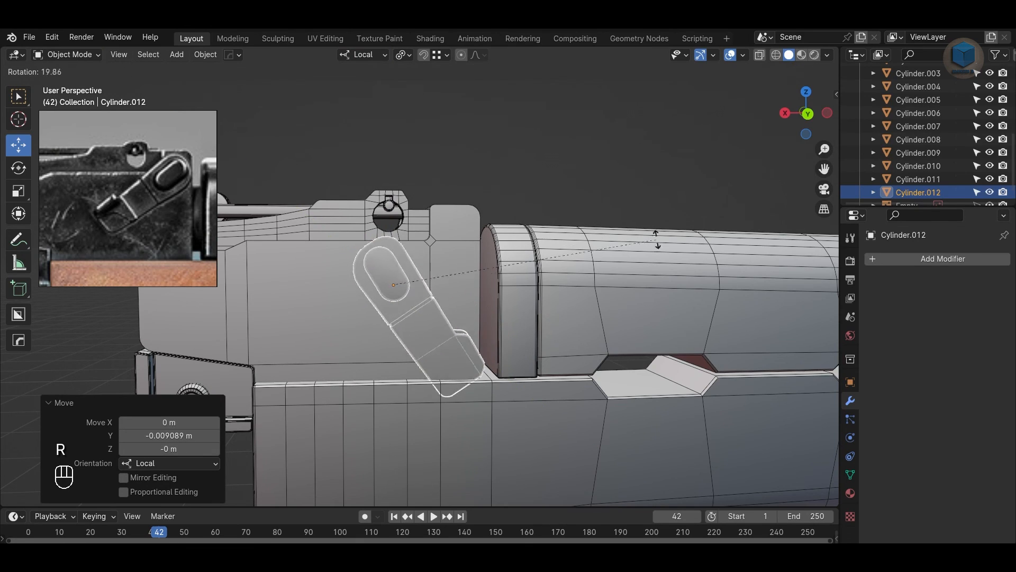
click(415, 332)
alt+drag(446, 335, 511, 362)
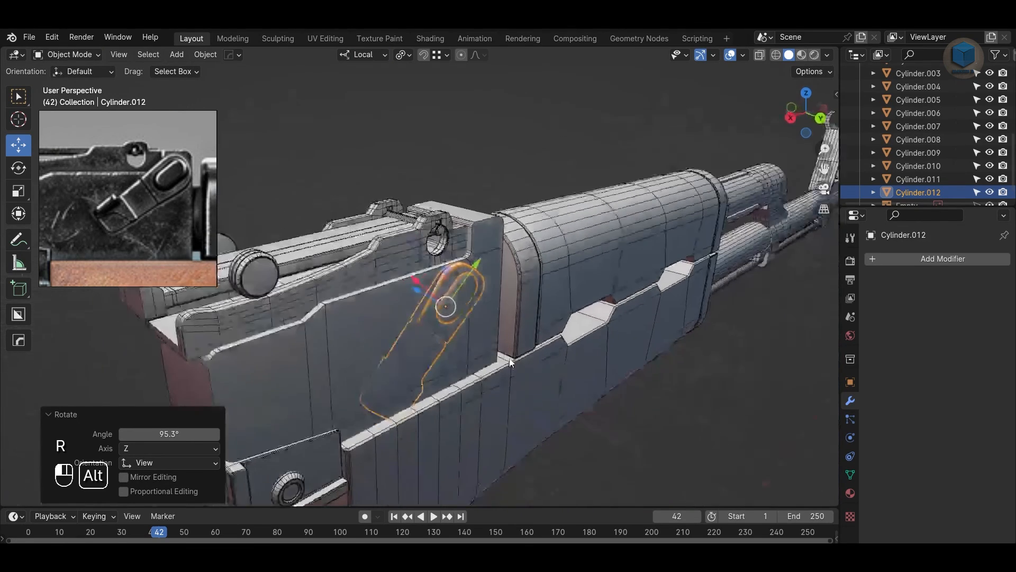
key(ctrl+z)
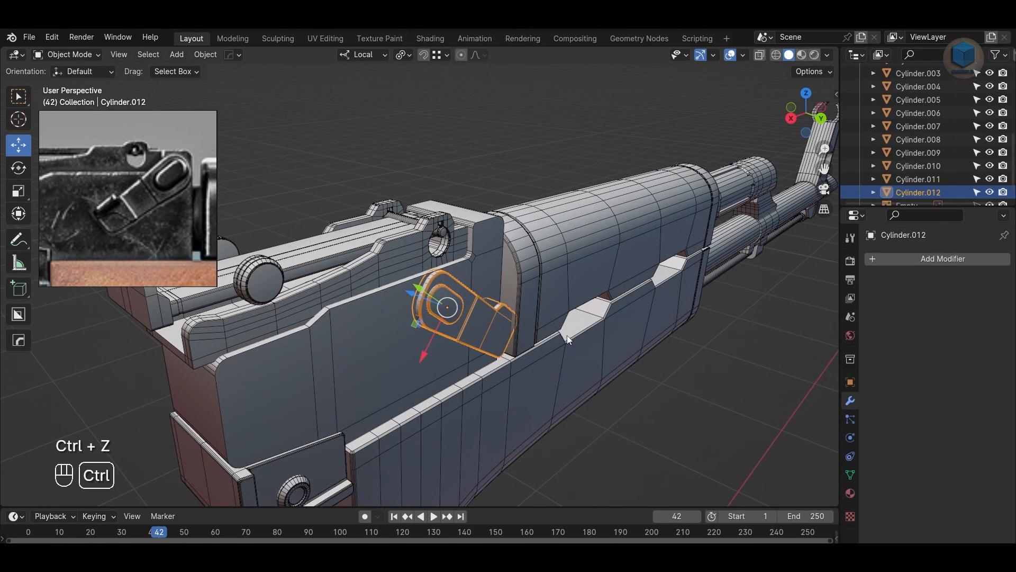
Step: Rotate the lever in front view to reverse its slant and move its rounded end toward the sight base's upper corner
key(KP_1)
key(alt+z)
key(r)
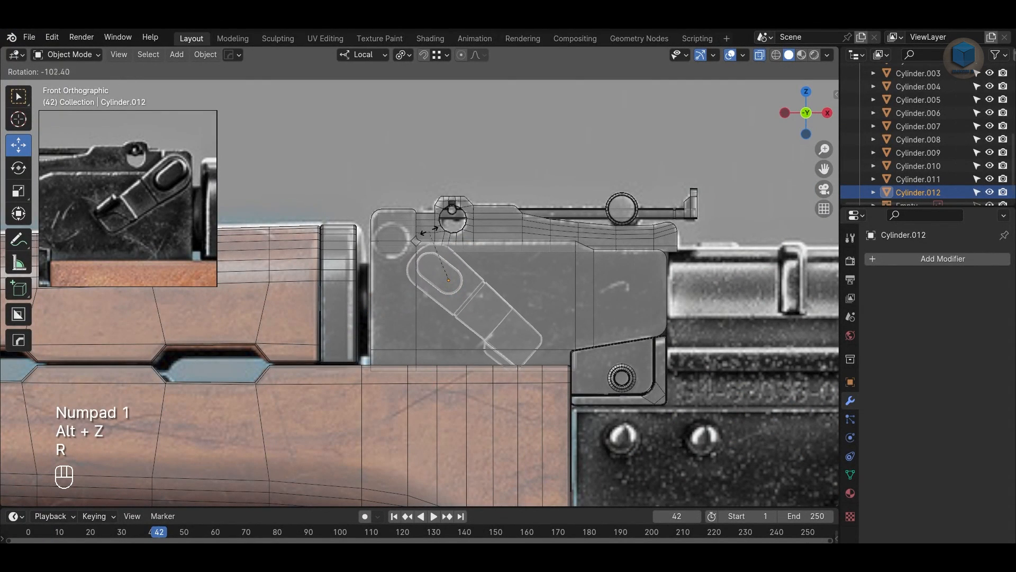
click(435, 234)
drag(413, 244, 374, 208)
click(418, 247)
drag(418, 247, 422, 253)
Step: Fine-tune the lever's position against the side of the sight base
scroll(577, 247, up, 1)
middle_drag(577, 247, 469, 323)
key(alt+z)
drag(462, 271, 468, 275)
alt+drag(726, 444, 635, 371)
click(687, 407)
alt+drag(709, 413, 528, 406)
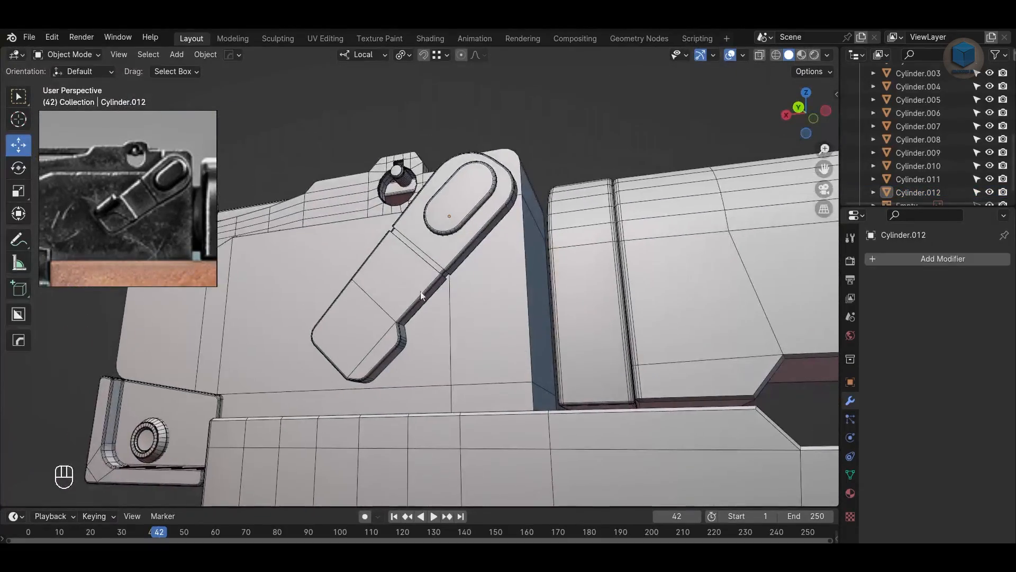
Step: Mirror the lever with a scale of -1 along the global Y axis to make it face outward
click(421, 294)
alt+drag(422, 297, 370, 382)
alt+drag(490, 306, 338, 344)
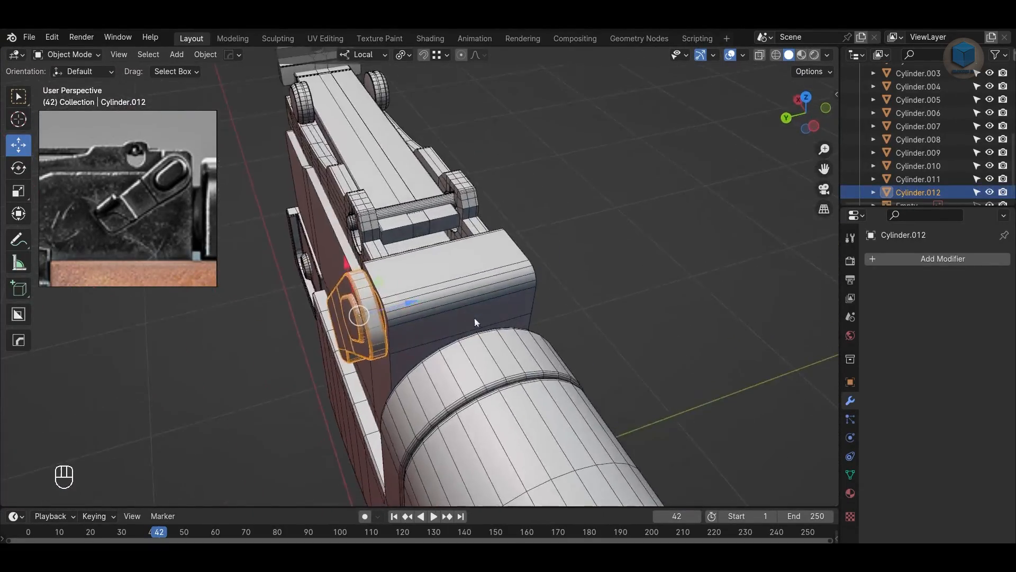
text(sz-1)
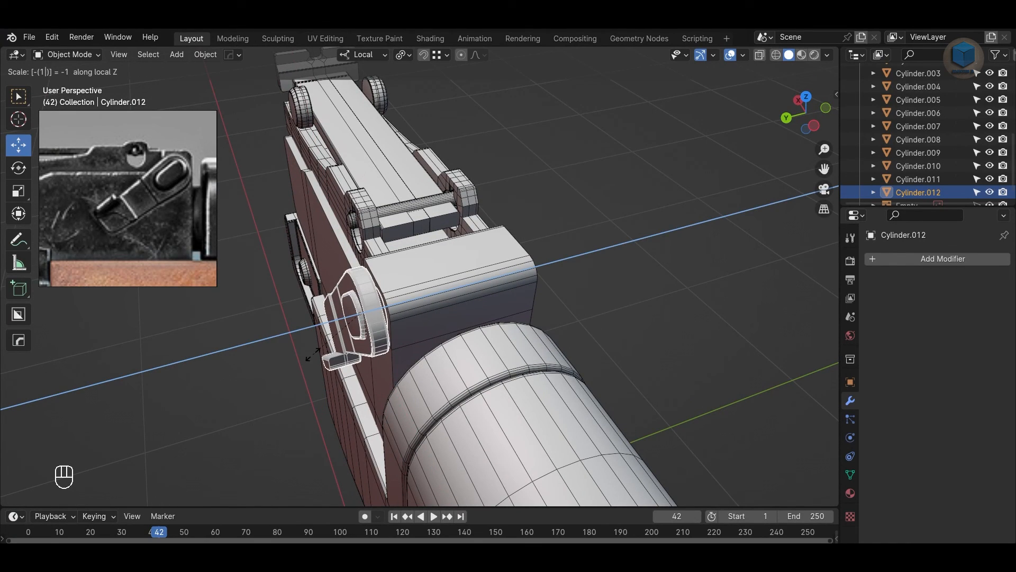
text(zy)
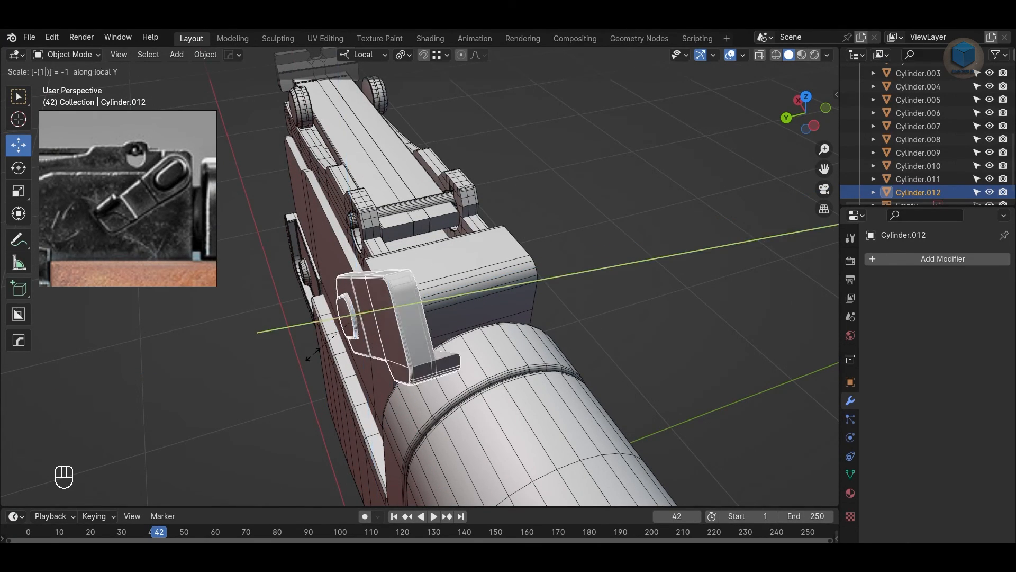
text(y)
click(312, 353)
Step: Mirror the lever across its width with a scale of -1 along its local X axis
alt+drag(313, 354, 443, 355)
text(s-1x)
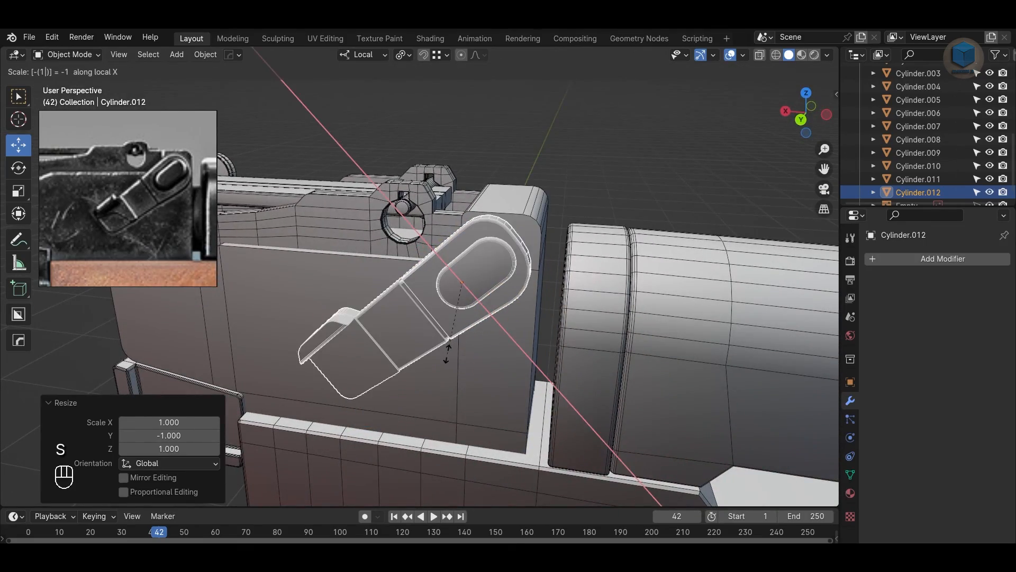
click(447, 350)
click(620, 134)
Step: Check the lever's placement from several sides of the rifle and save the file
scroll(606, 148, down, 1)
alt+drag(599, 160, 609, 313)
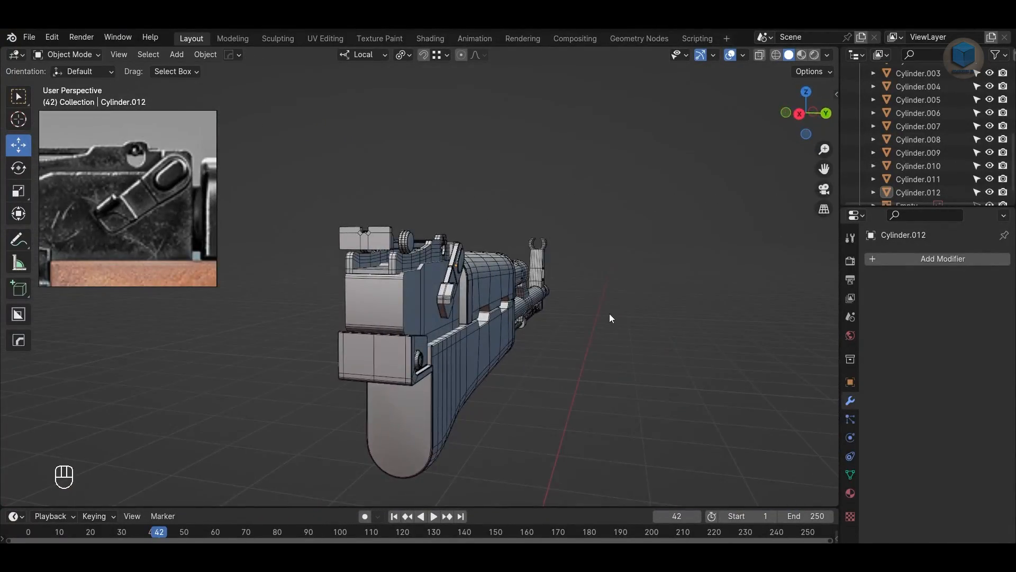
middle_drag(605, 359, 390, 408)
alt+drag(390, 408, 296, 322)
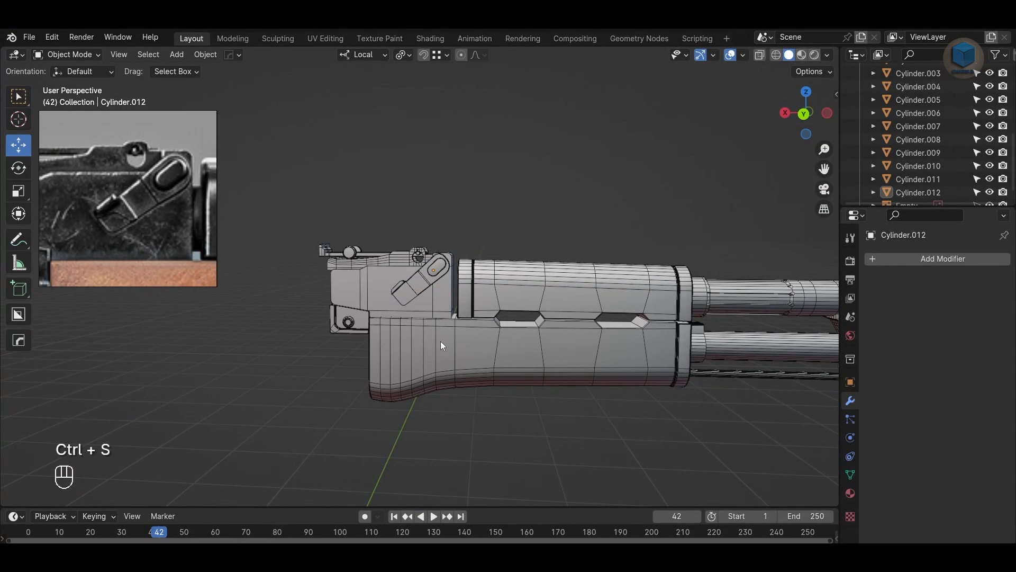
scroll(440, 341, down, 3)
alt+drag(440, 341, 630, 332)
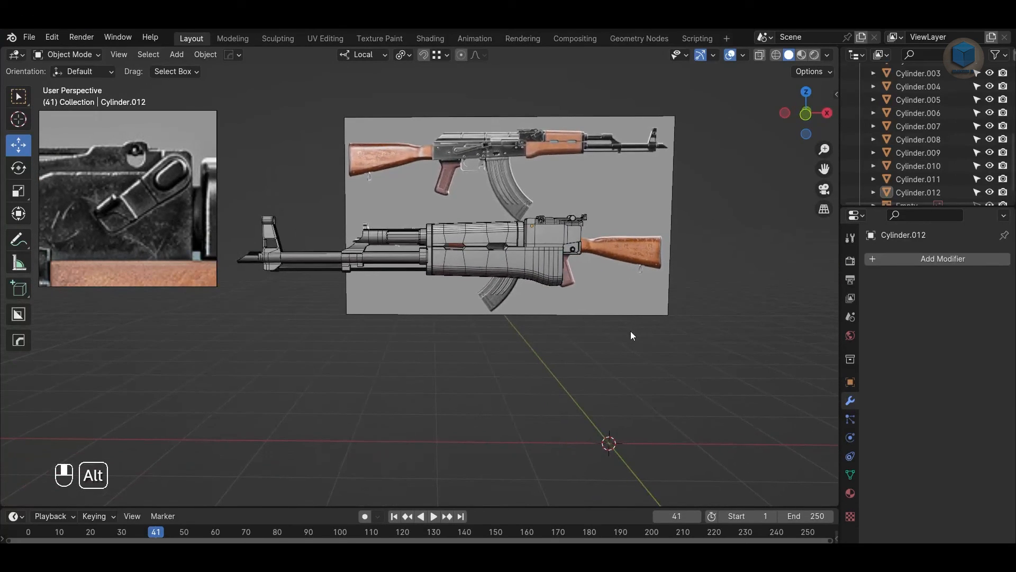